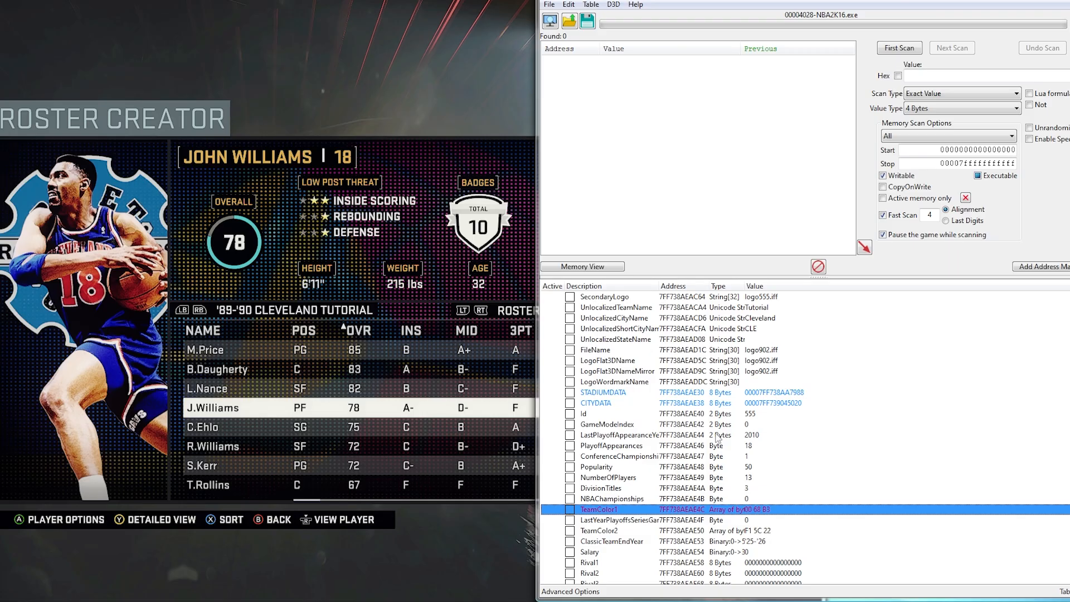
Open the address of the "Edit to find other teams" entry for editing and delete the two characters after the asterisk
key("Down")
key("Down")
key("Down")
key("Down")
key("Down")
key("Down")
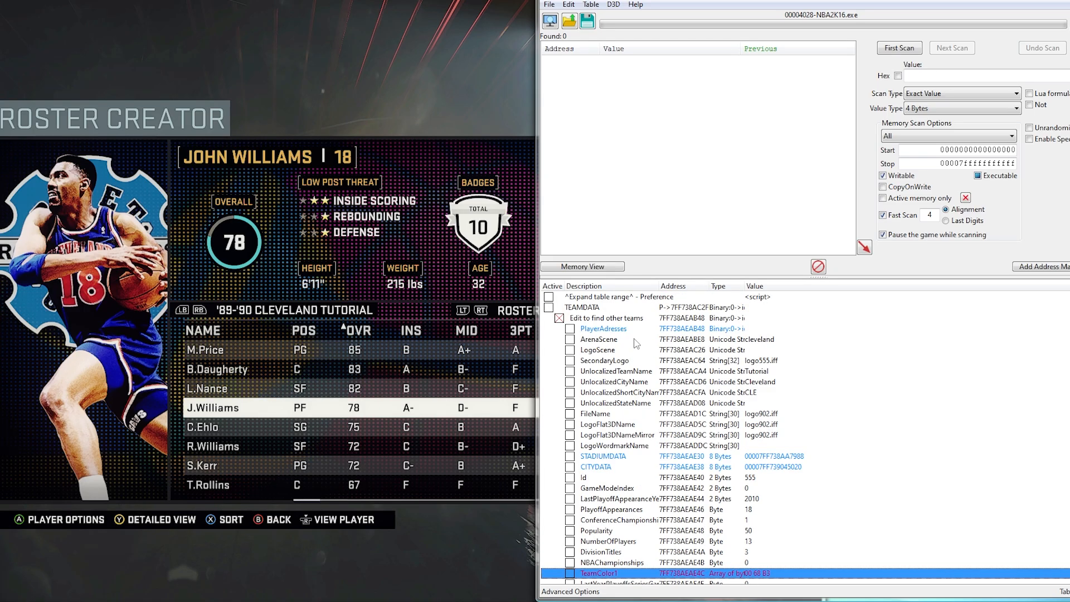
double_click(679, 319)
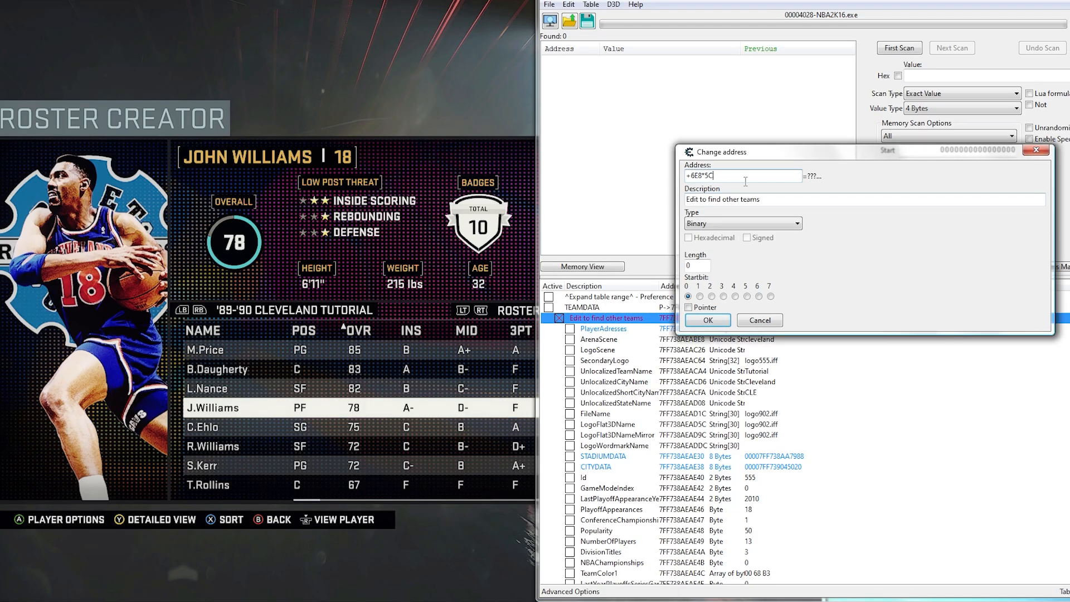
key("BackSpace")
key("BackSpace")
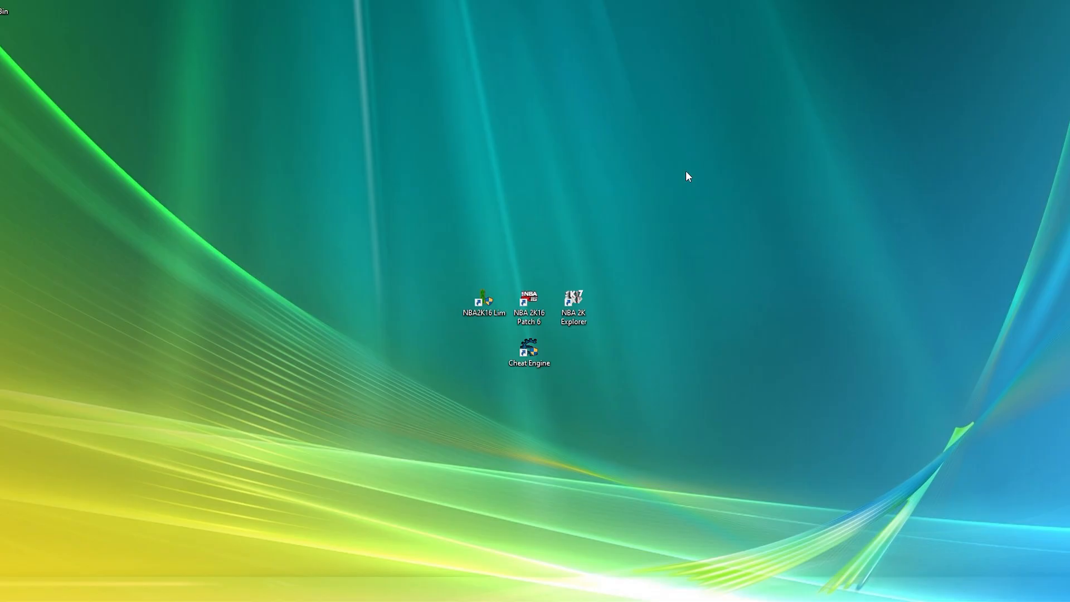
Launch NBA 2K Explorer maximized and load archives 0B and 1K after saving that selection in its preferences
double_click(577, 304)
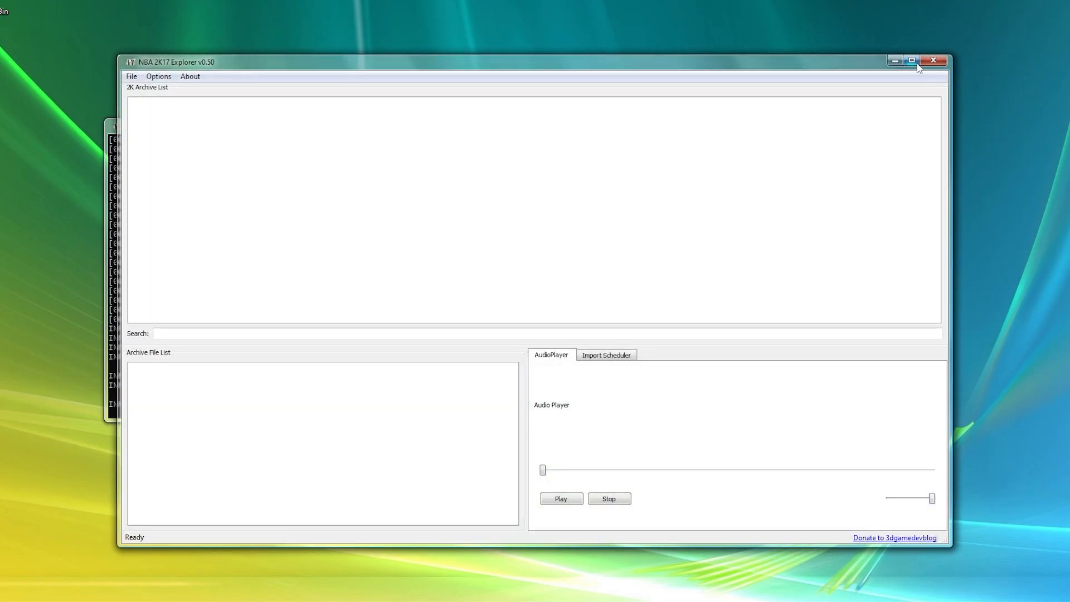
left_click(911, 61)
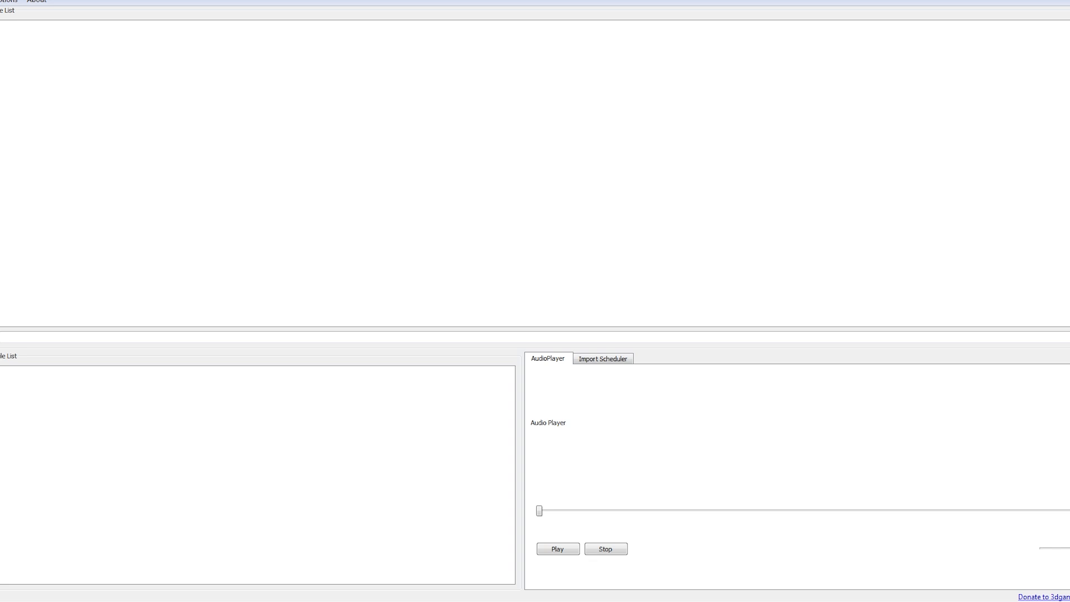
left_click(12, 2)
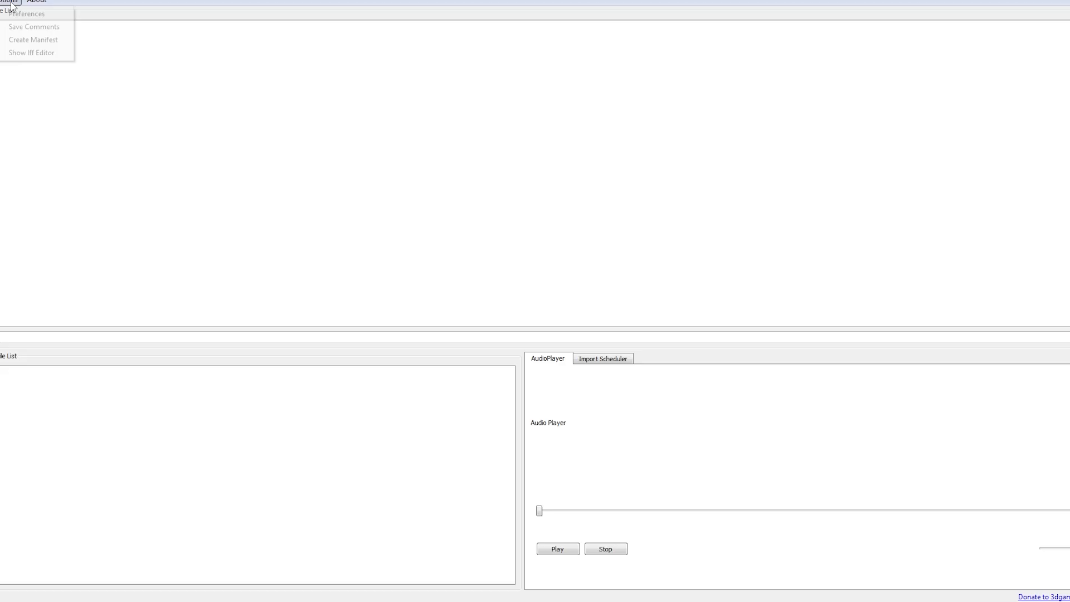
left_click(25, 15)
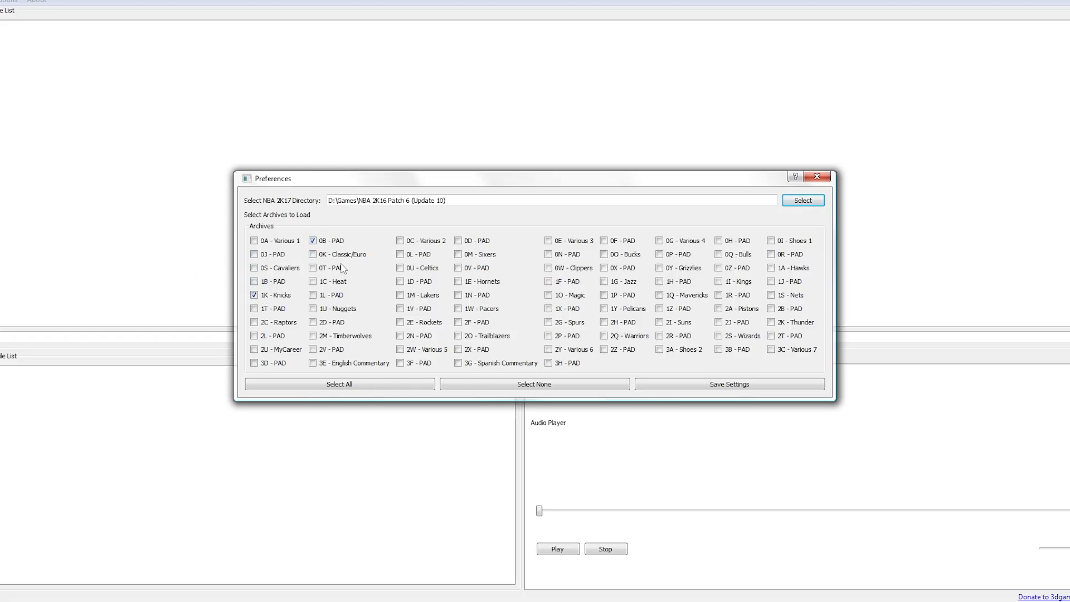
left_click(727, 385)
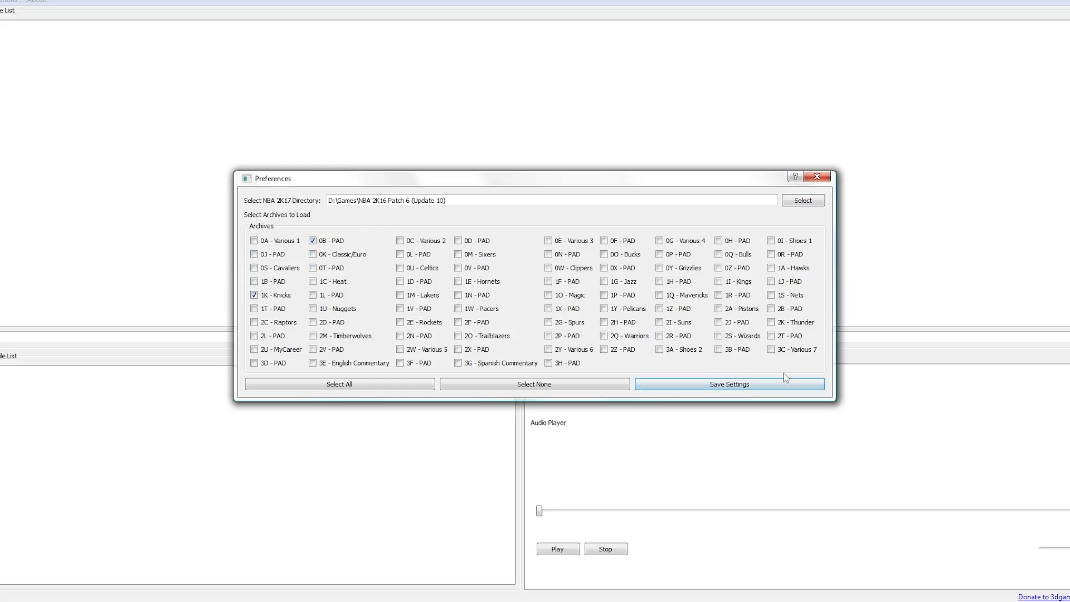
left_click(817, 177)
left_click(8, 1)
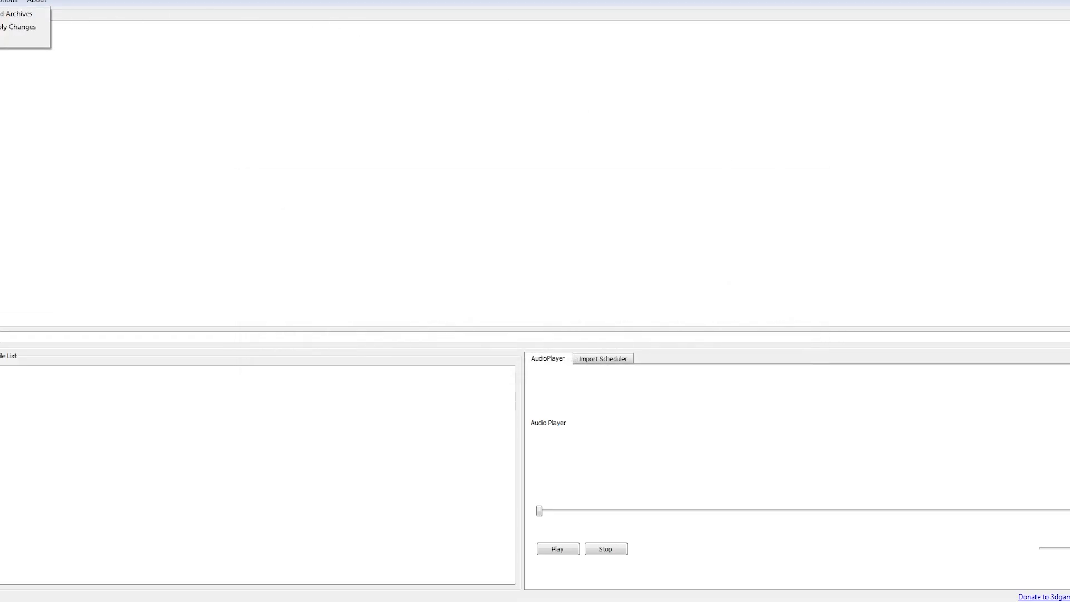
left_click(17, 13)
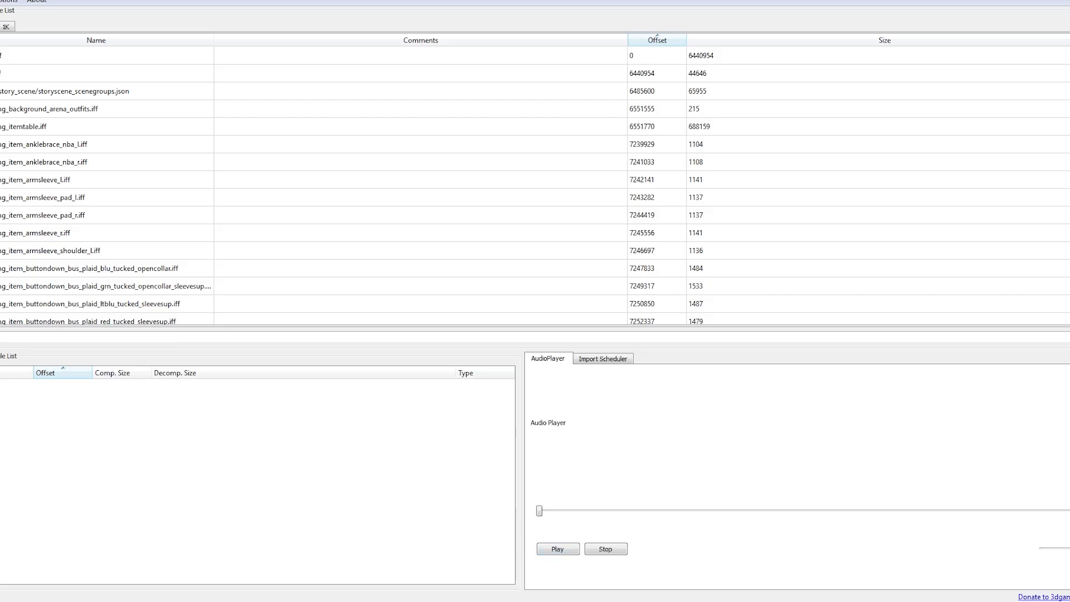
Switch to Notepad++, list all "puff" matches in the 2k16manifestpatch6 file, and look through the entries
left_click(568, 601)
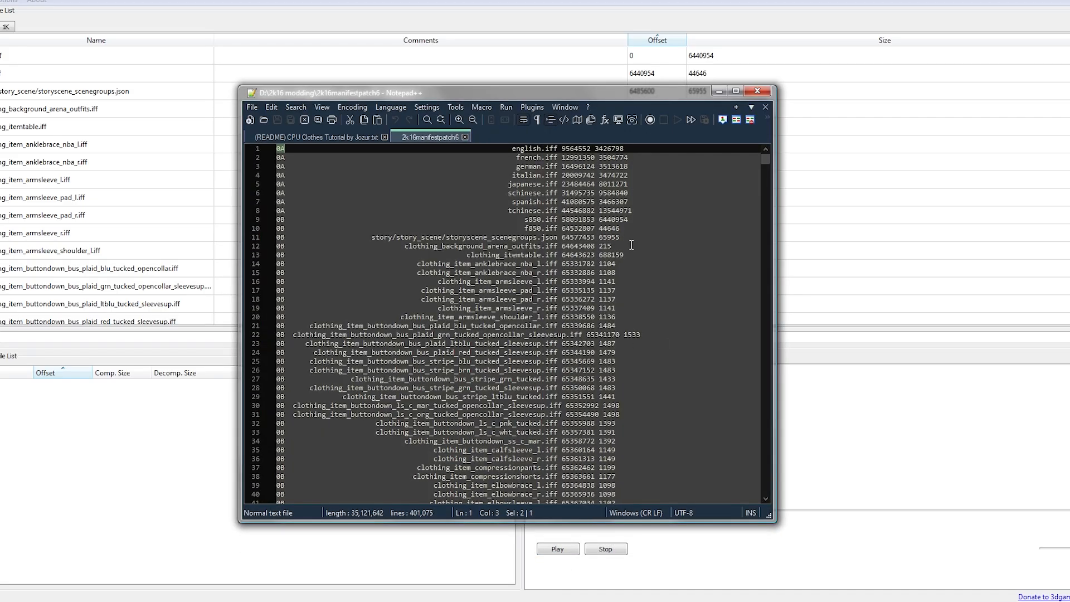
key("ctrl+f")
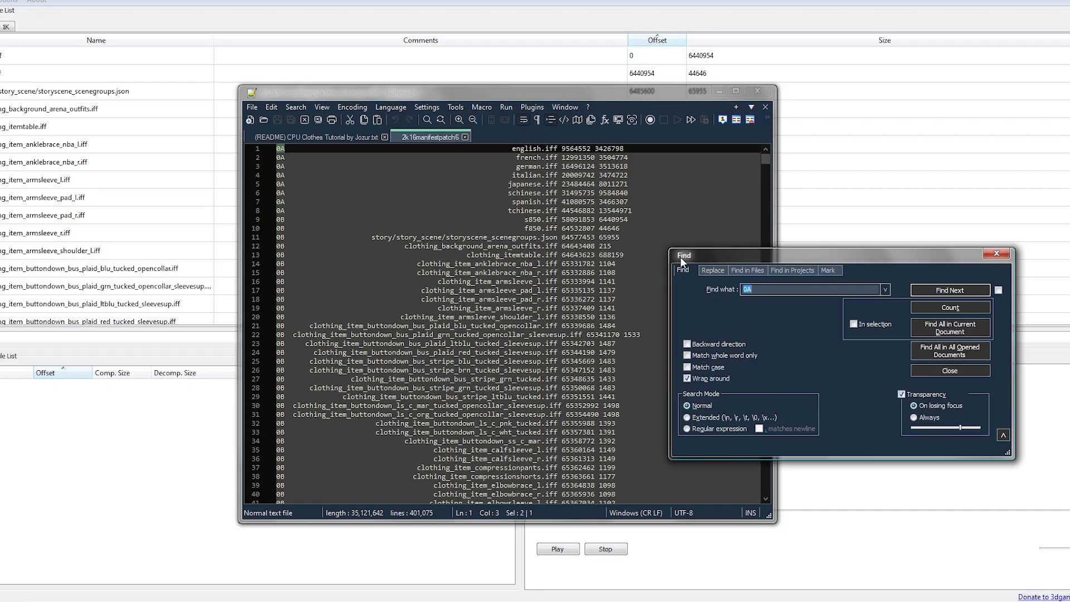
key("BackSpace")
type("puff")
left_click(948, 326)
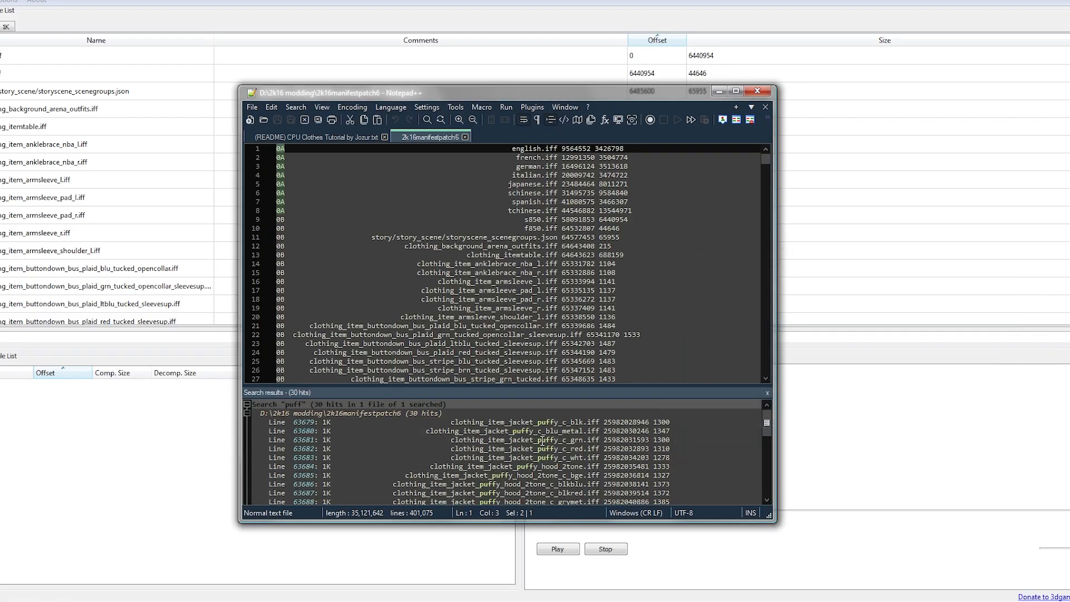
scroll(545, 427, "down", 5)
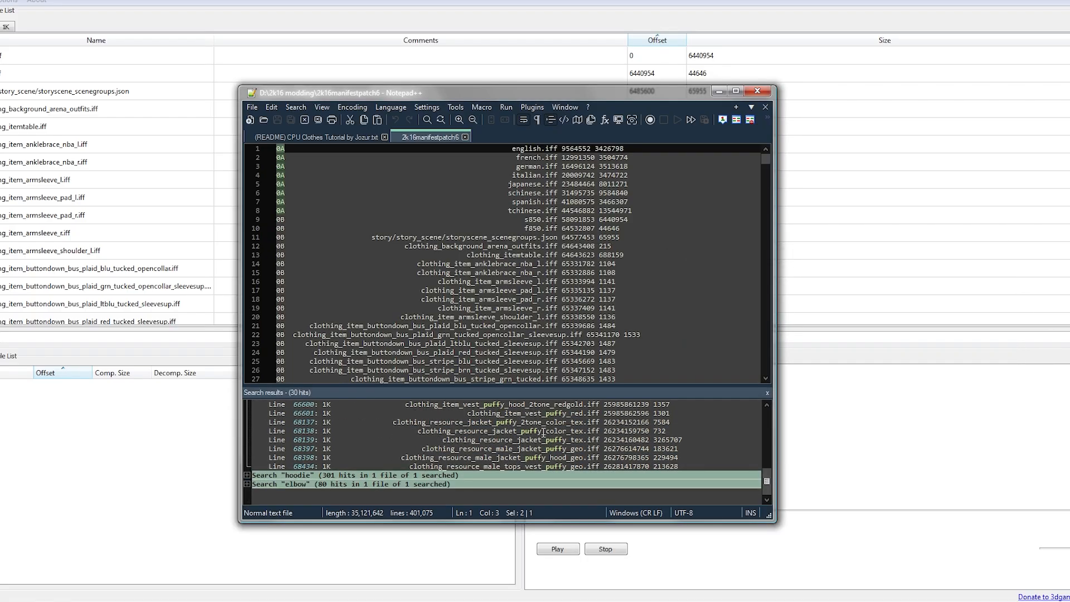
scroll(542, 436, "up", 5)
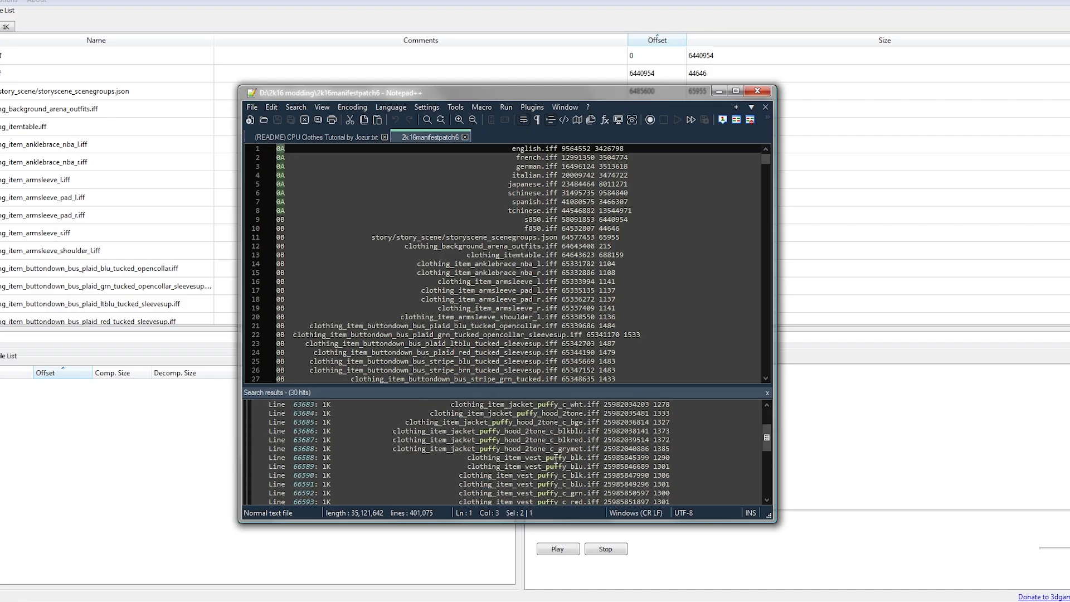
Go to the white puffy jacket entry in the manifest and copy the name clothing_item_jacket_puffy_c_wht
double_click(549, 460)
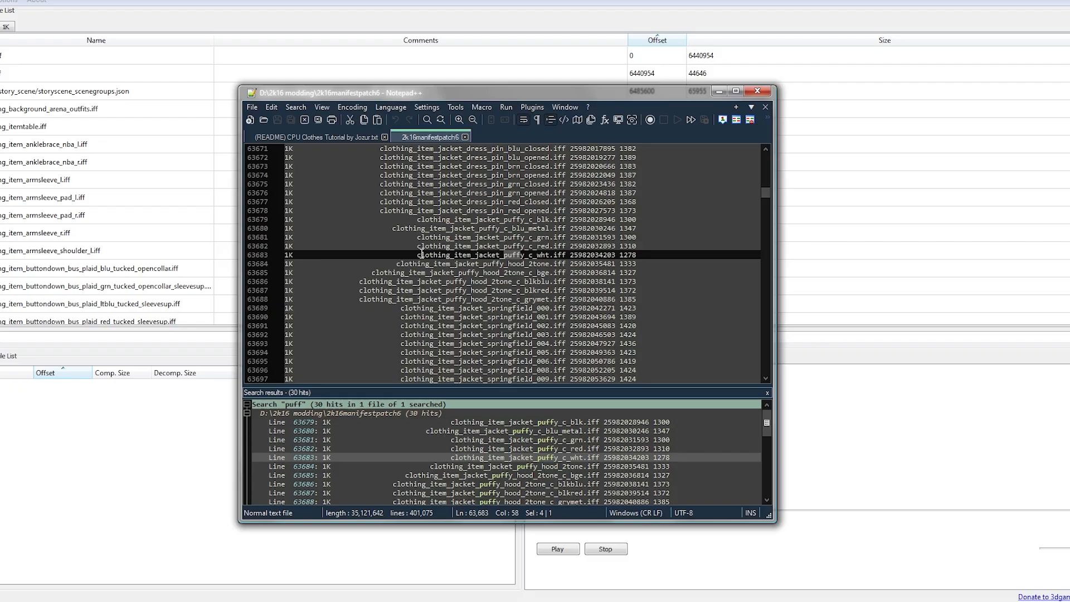
double_click(452, 255)
left_click_drag(452, 253, 550, 255)
key("ctrl+c")
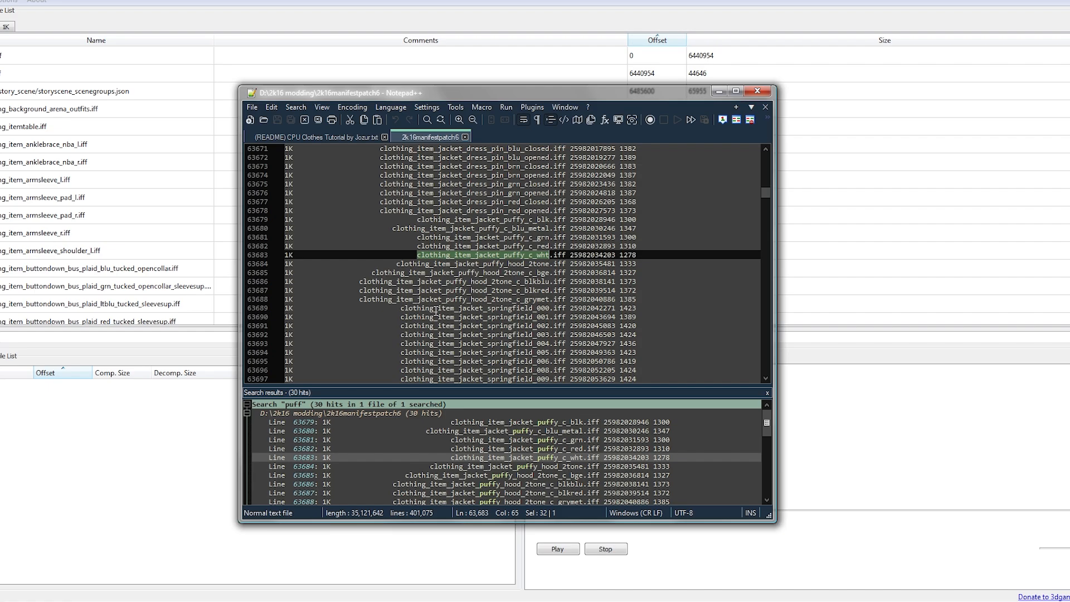
Switch to NBA 2K Explorer, then find and select clothing_item_jacket_puffy_c_wht.iff in the 1K archive
left_click(11, 25)
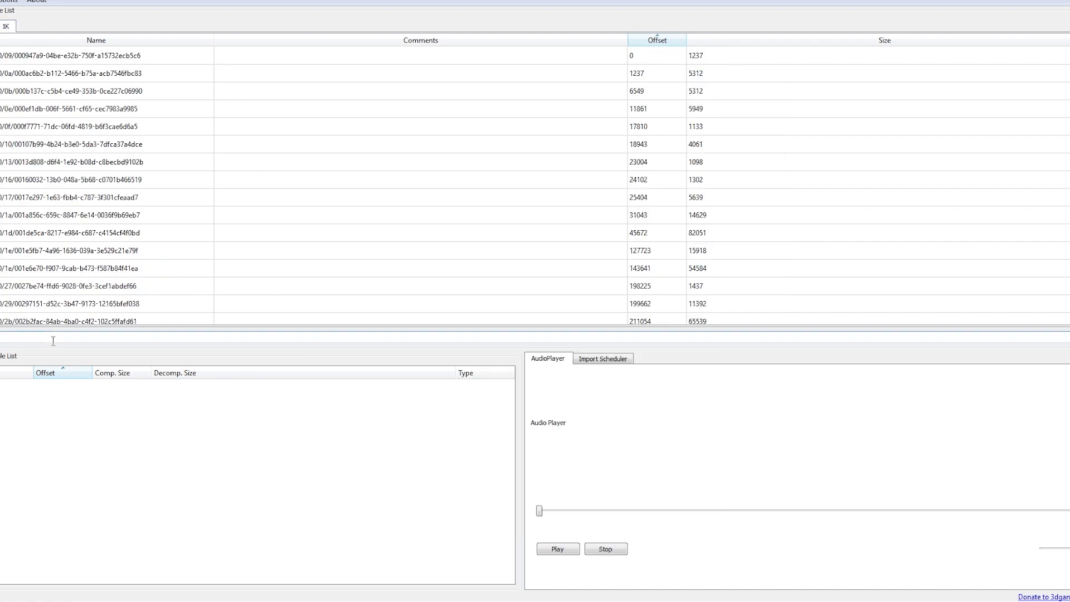
key("ctrl+v")
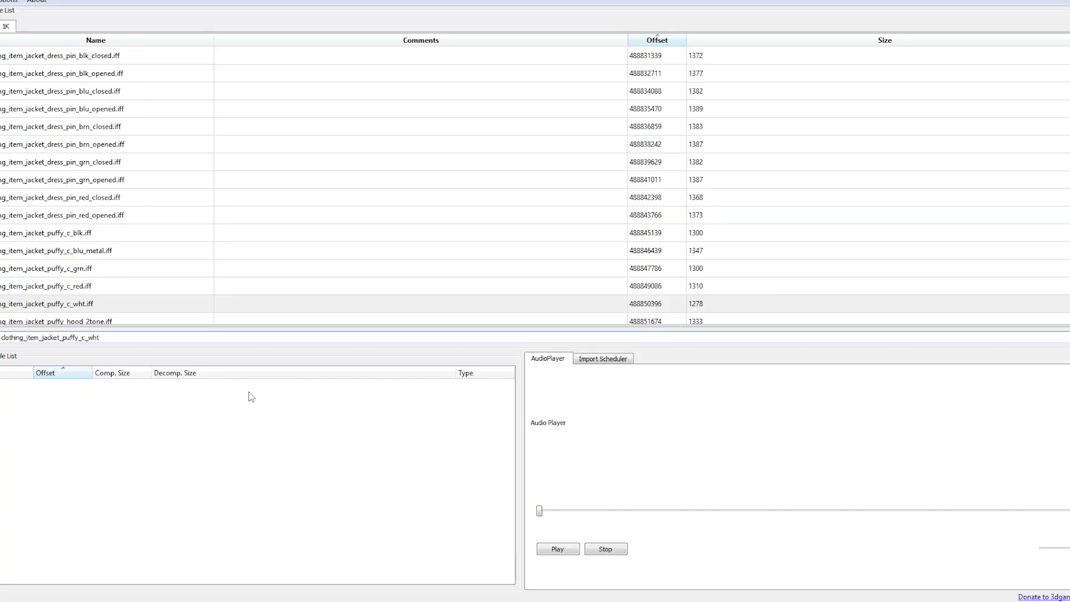
left_click(67, 304)
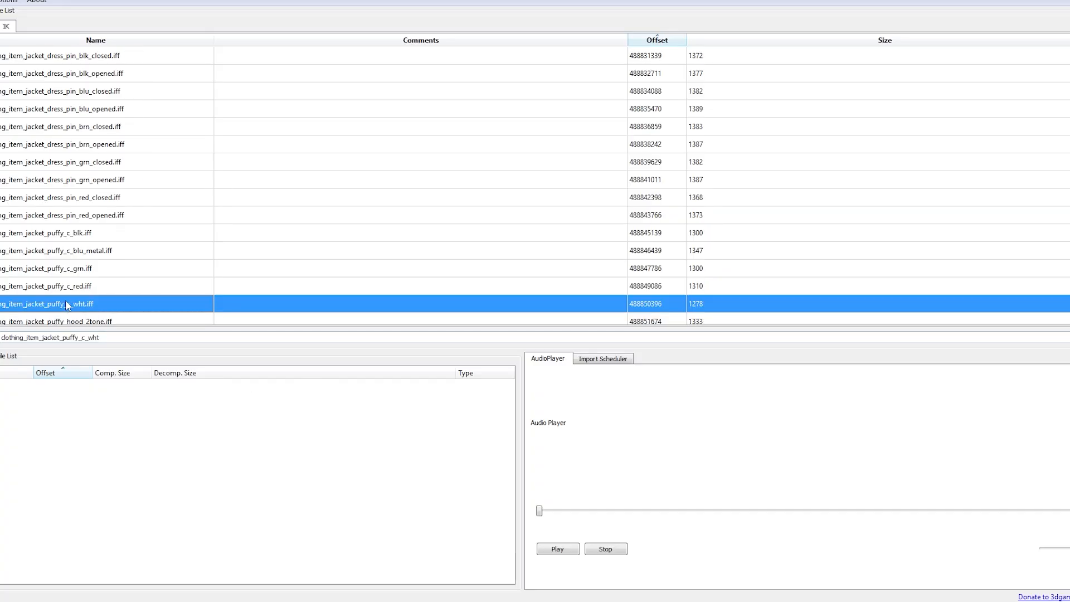
Export clothing_item_jacket_puffy_c_wht.iff to the "clothes (you can use any, these are just some i used)" folder, replacing the existing file
right_click(69, 303)
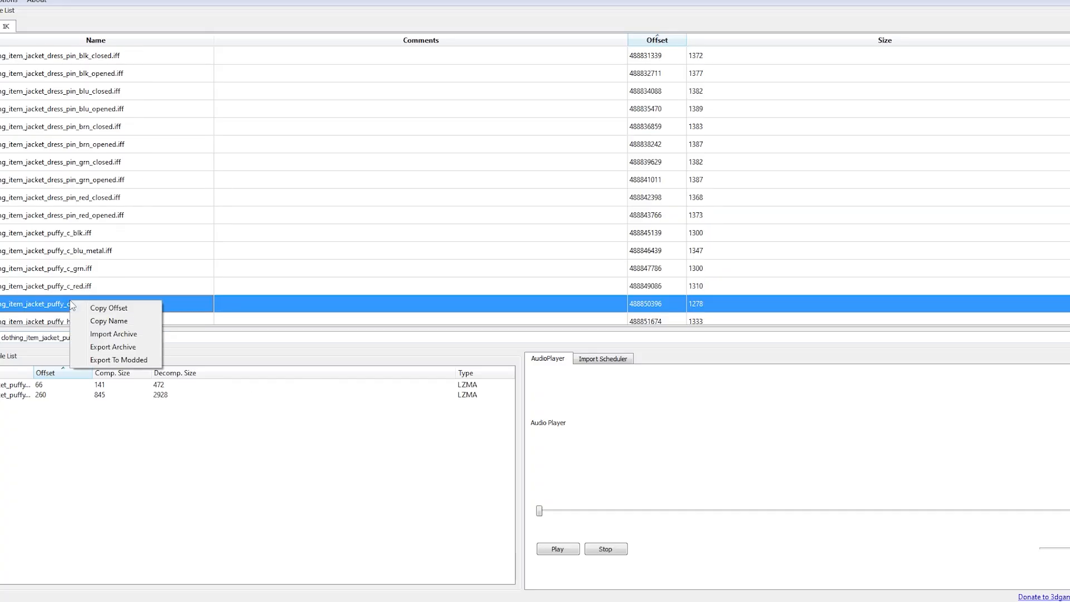
left_click(99, 348)
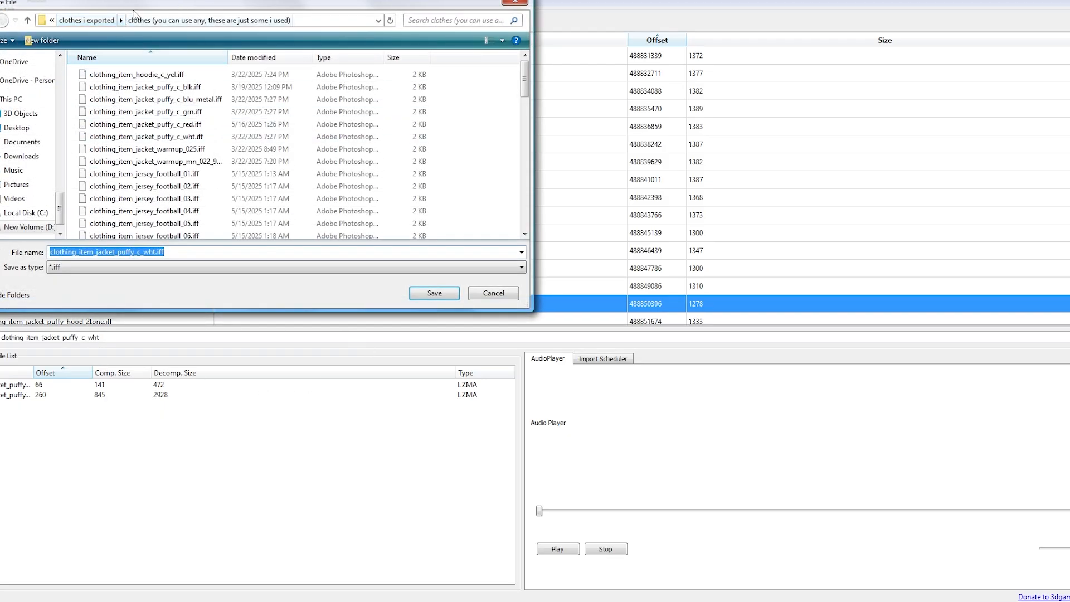
scroll(262, 123, "down", 15)
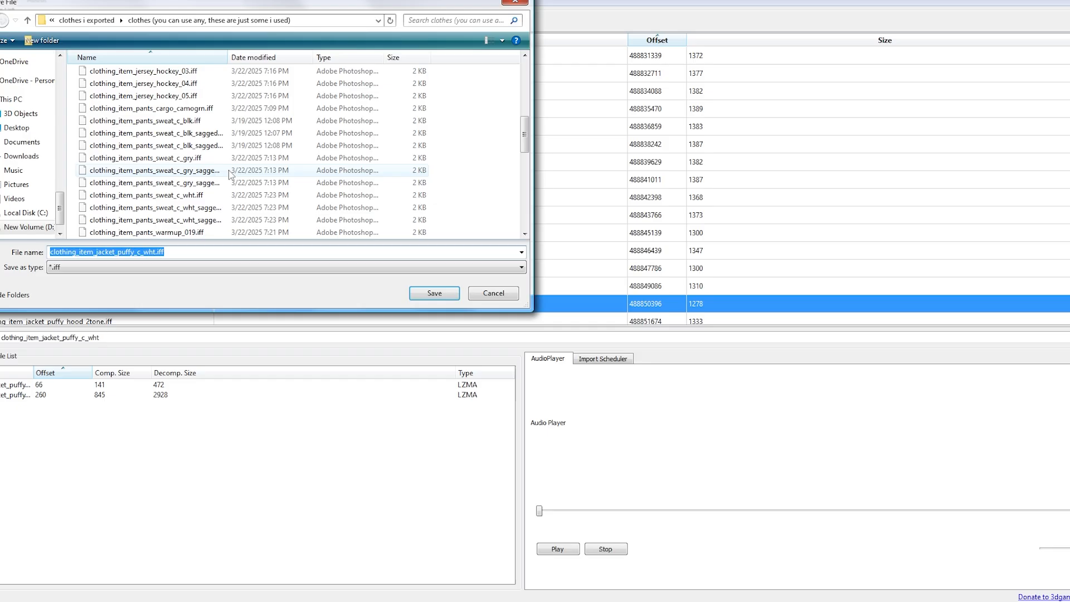
scroll(244, 149, "up", 12)
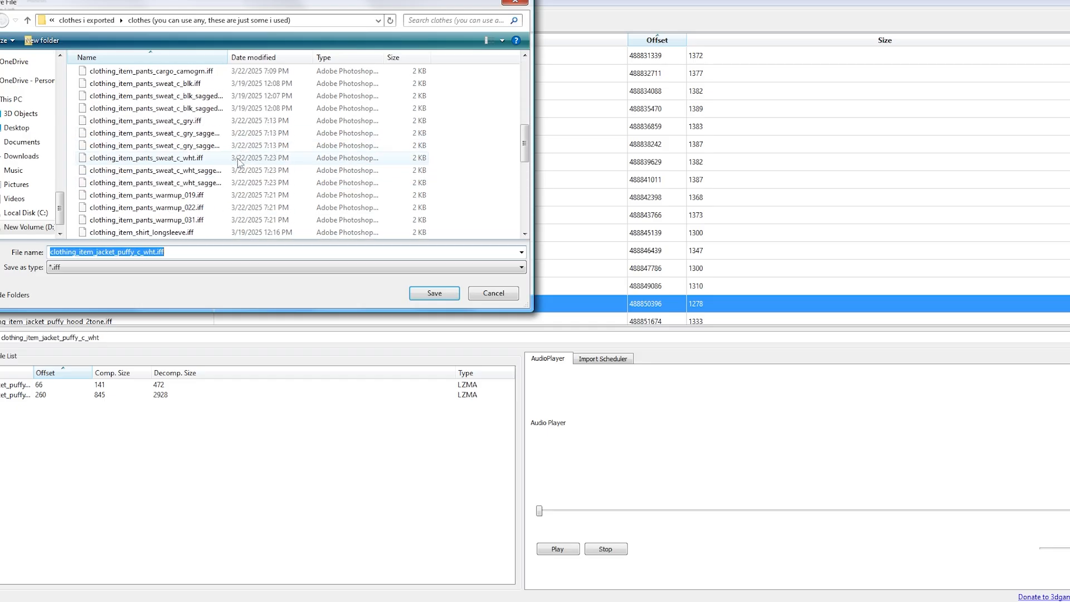
left_click(446, 293)
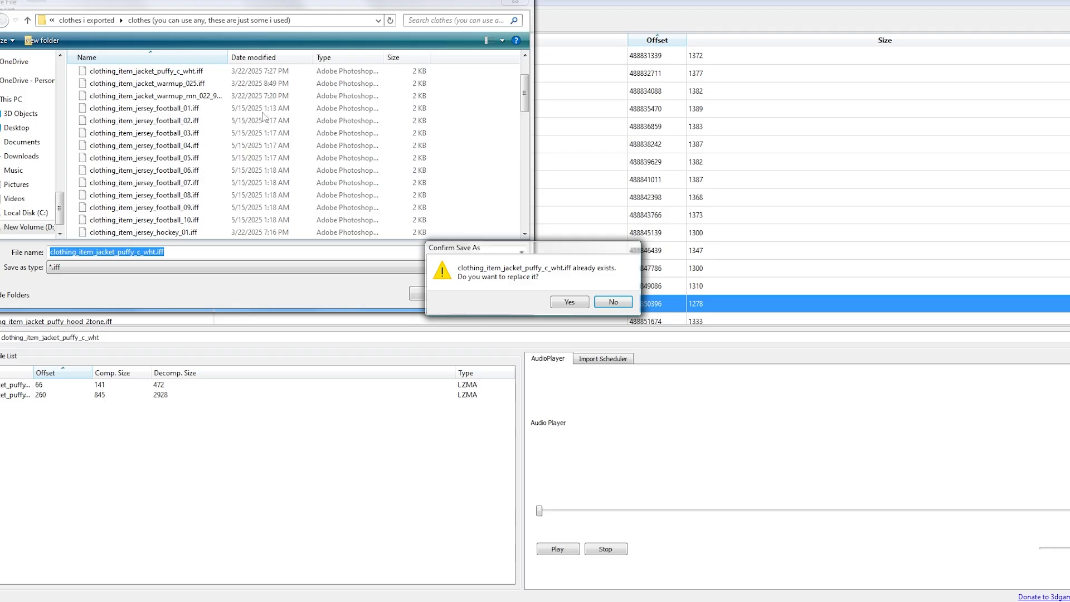
left_click(569, 302)
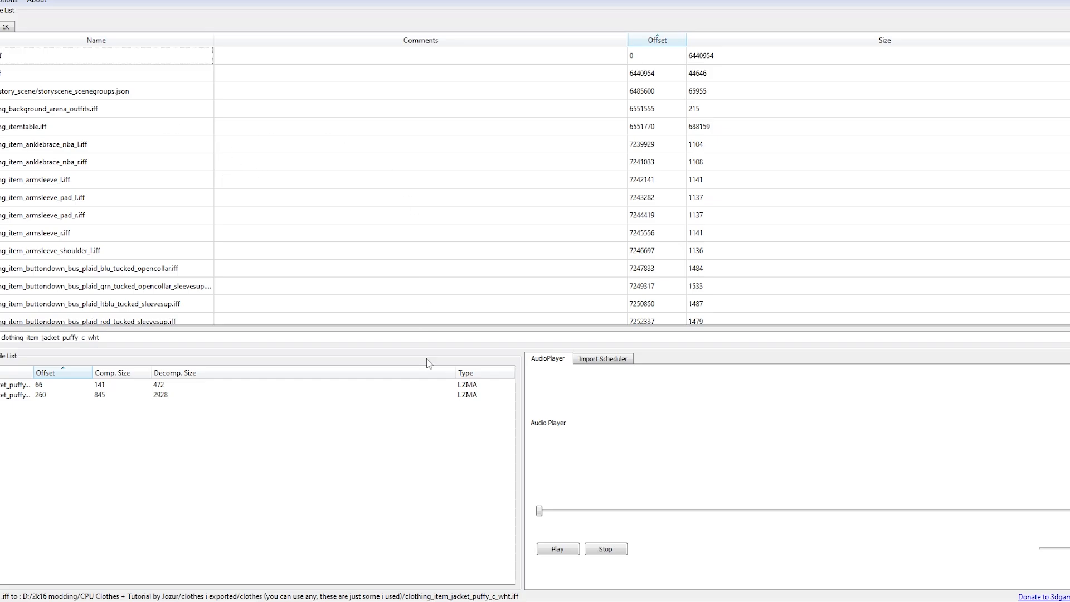
Switch to Notepad++, list all "elbow" matches in the manifest, and copy the name clothing_item_elbowbrace_l
left_click(522, 600)
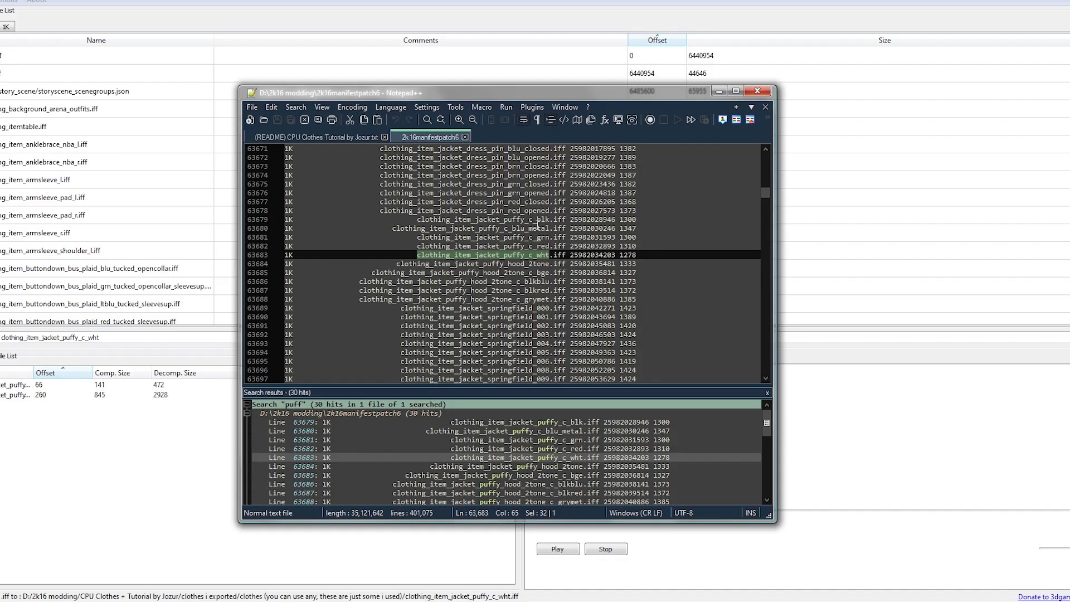
key("ctrl+f")
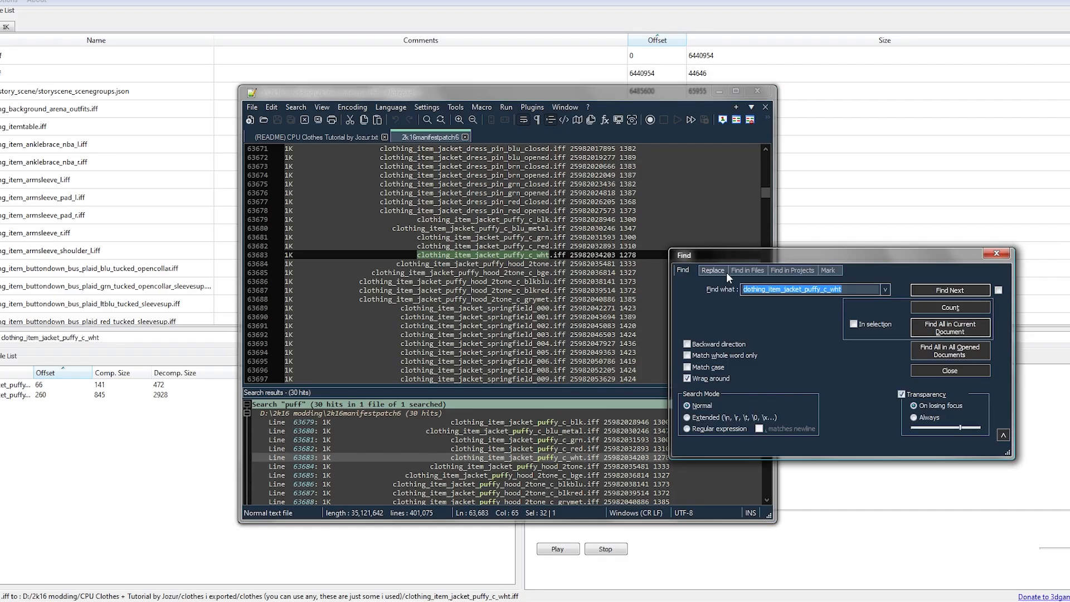
key("BackSpace")
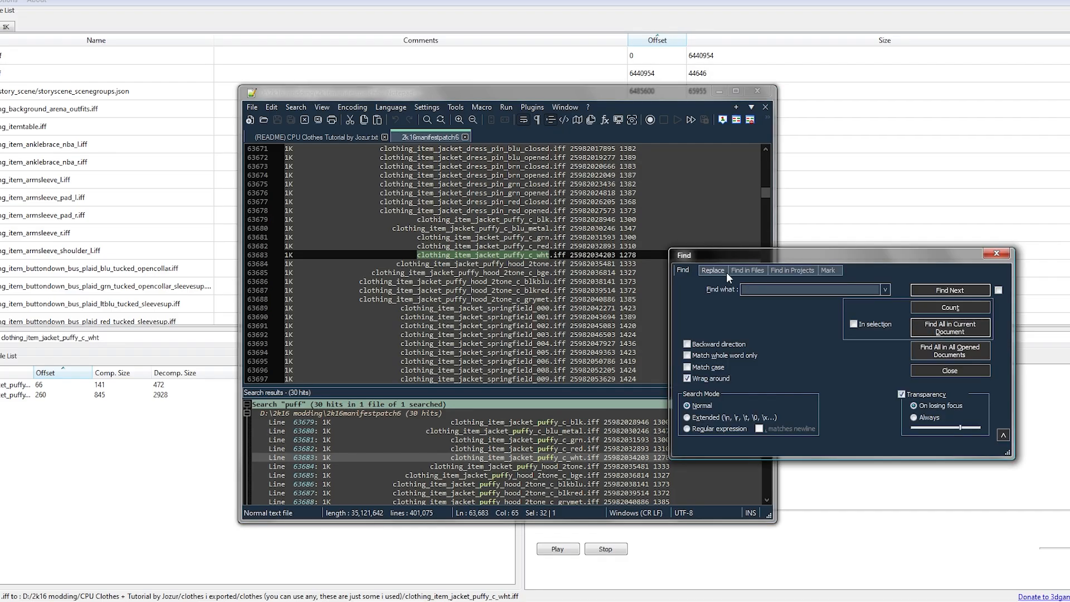
type("elbow")
left_click(970, 325)
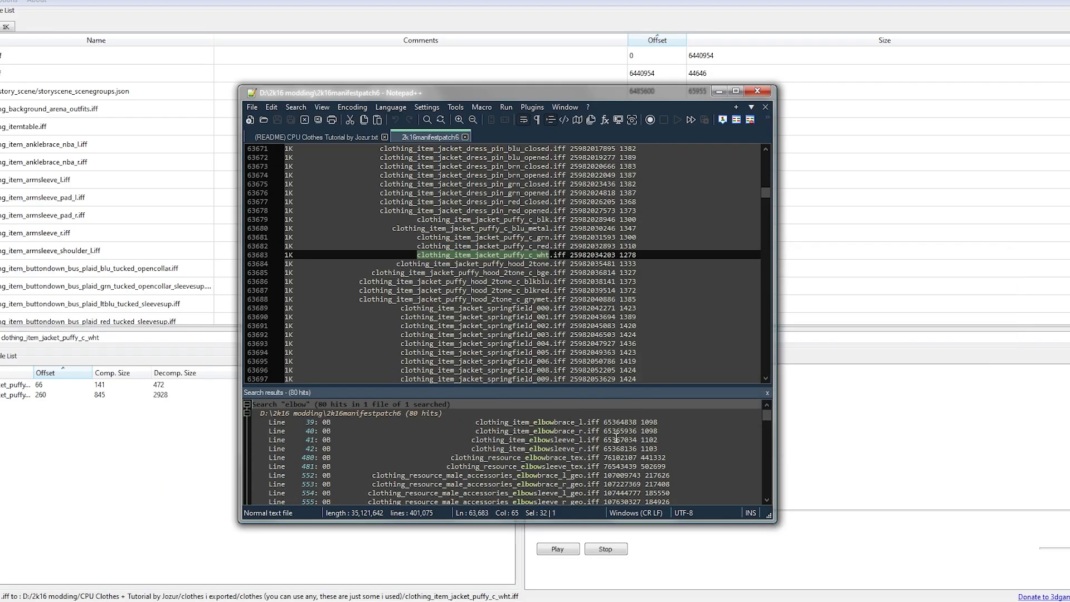
double_click(566, 422)
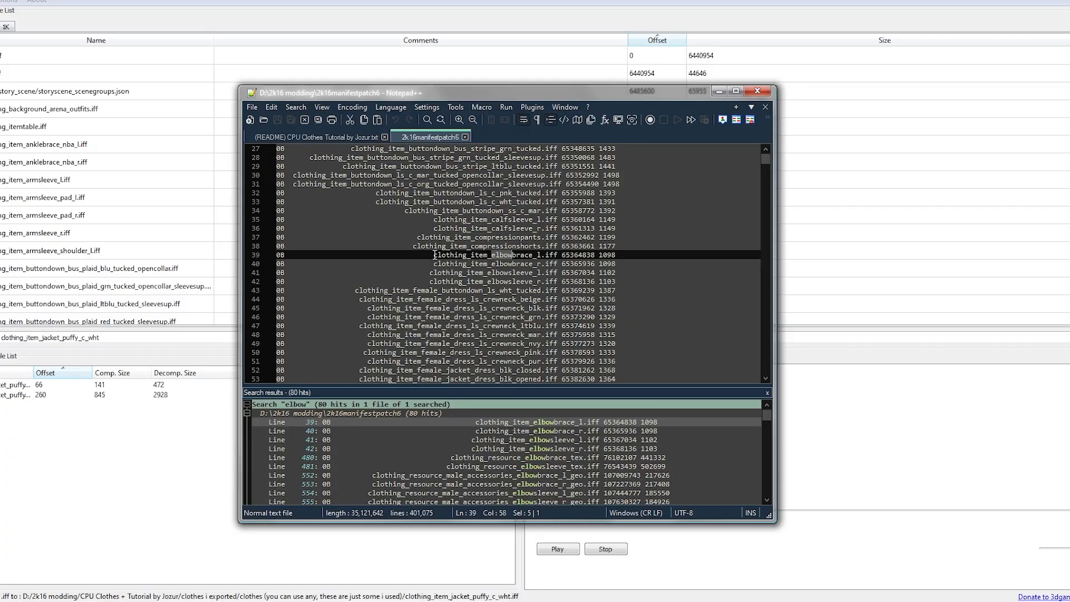
left_click_drag(434, 255, 540, 255)
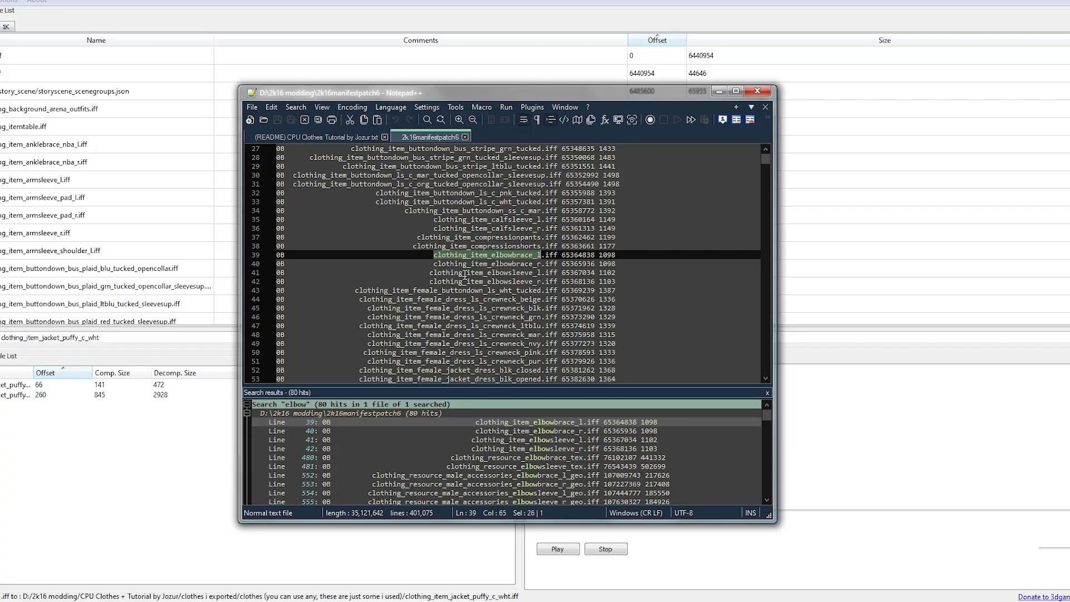
Switch to NBA 2K Explorer, then find and select clothing_item_elbowbrace_l.iff in the 0B archive
double_click(118, 337)
type("clothing_item_elbowbrace_l")
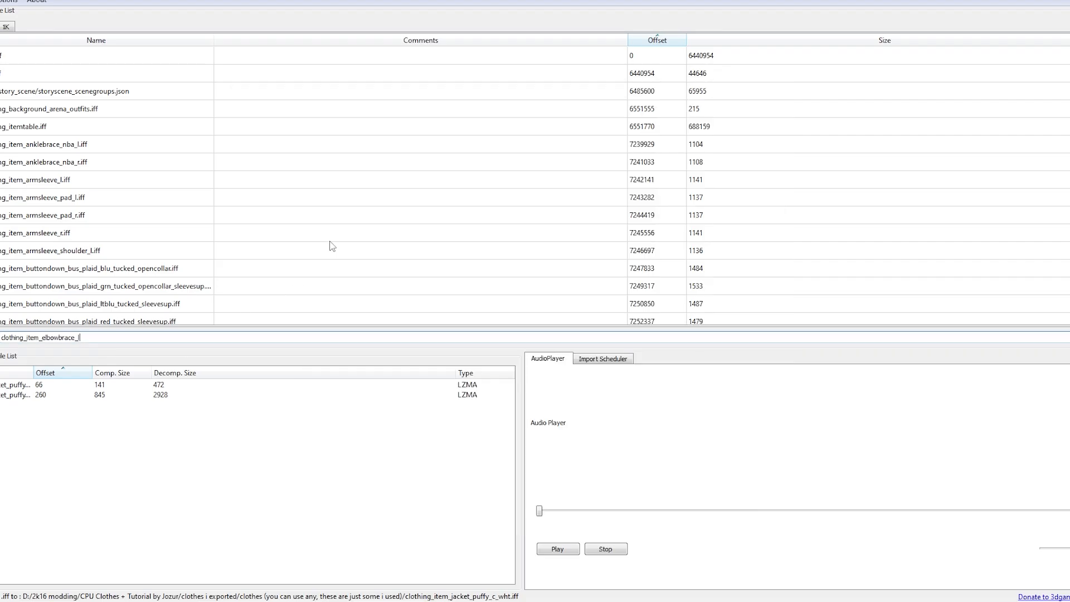
key("Return")
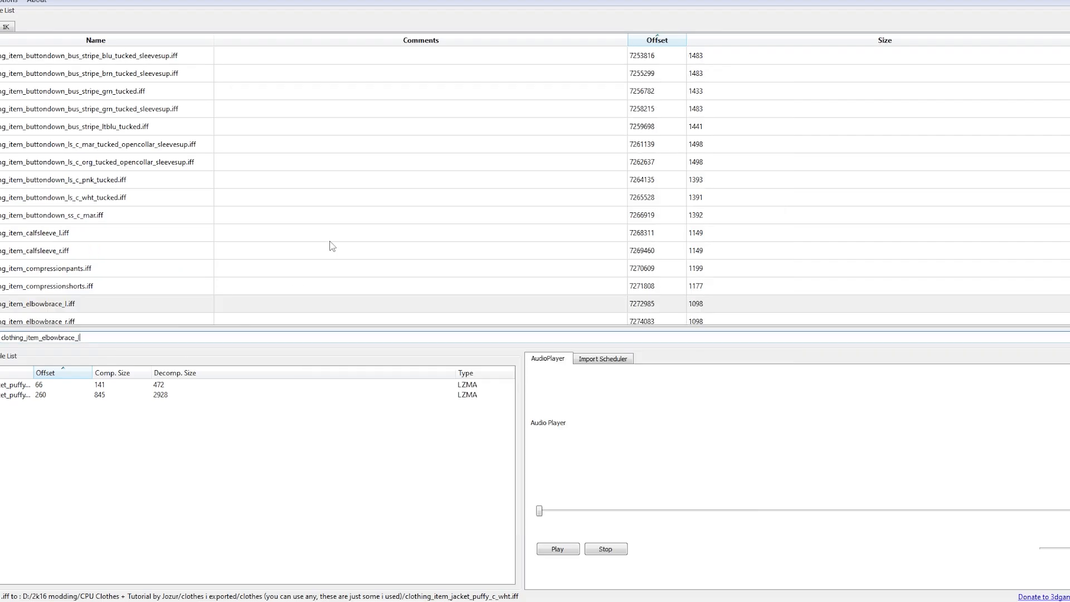
left_click(40, 304)
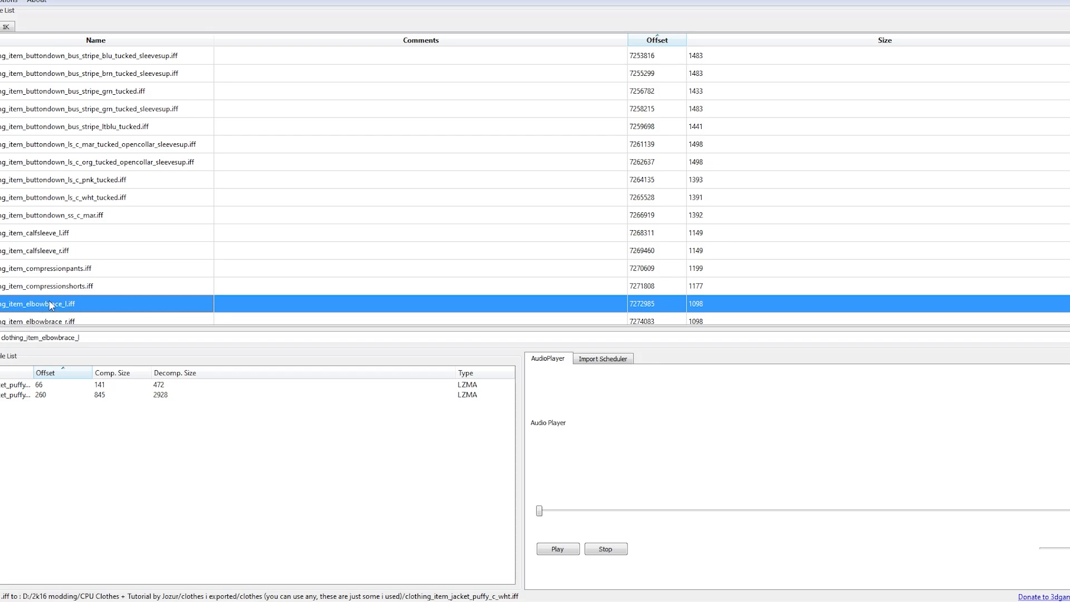
right_click(54, 304)
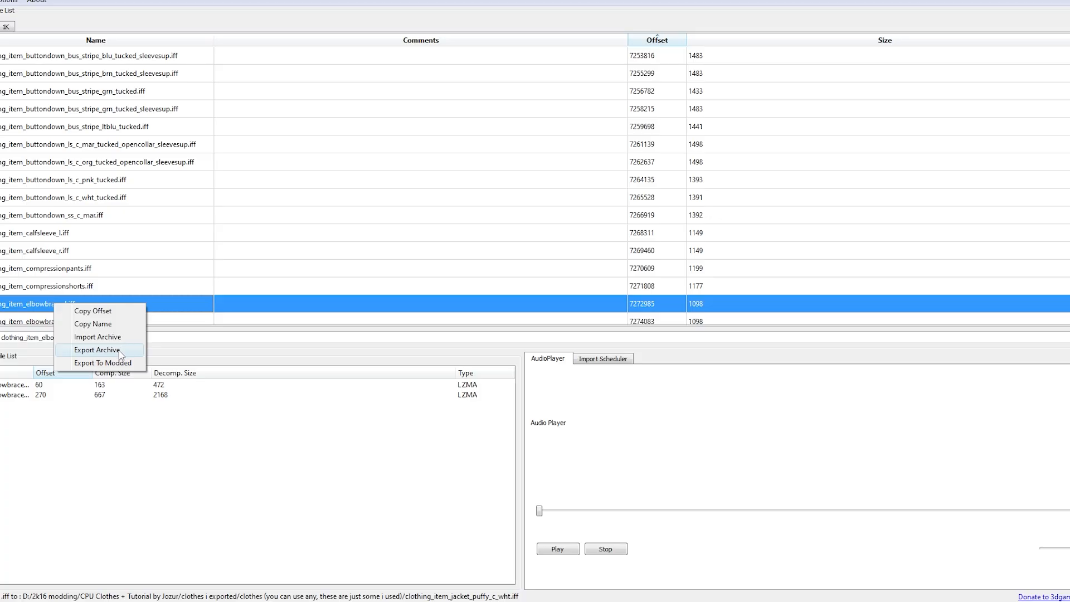
left_click(99, 351)
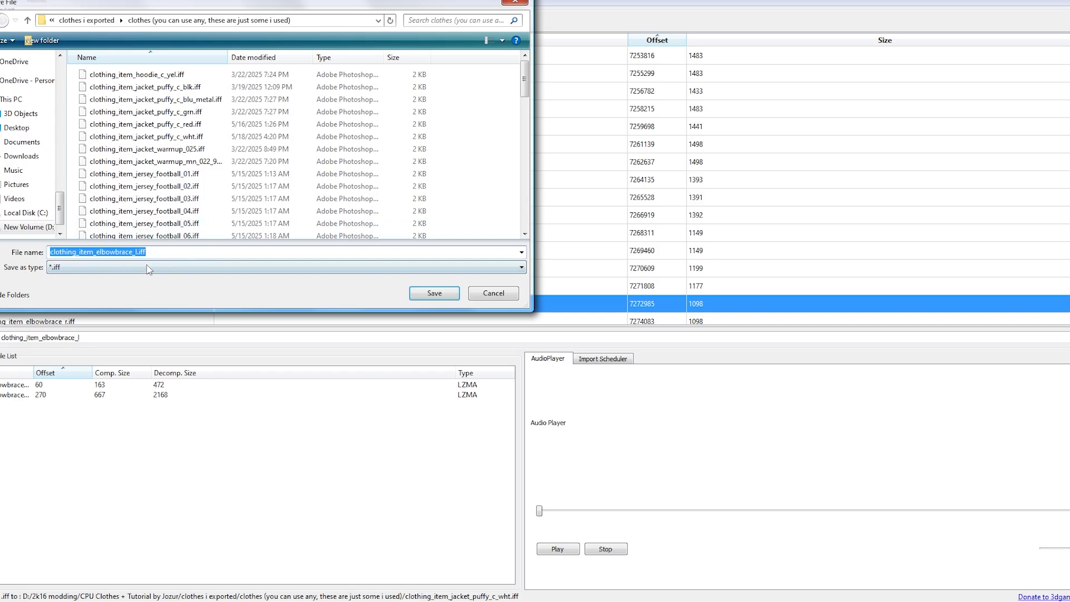
left_click(494, 293)
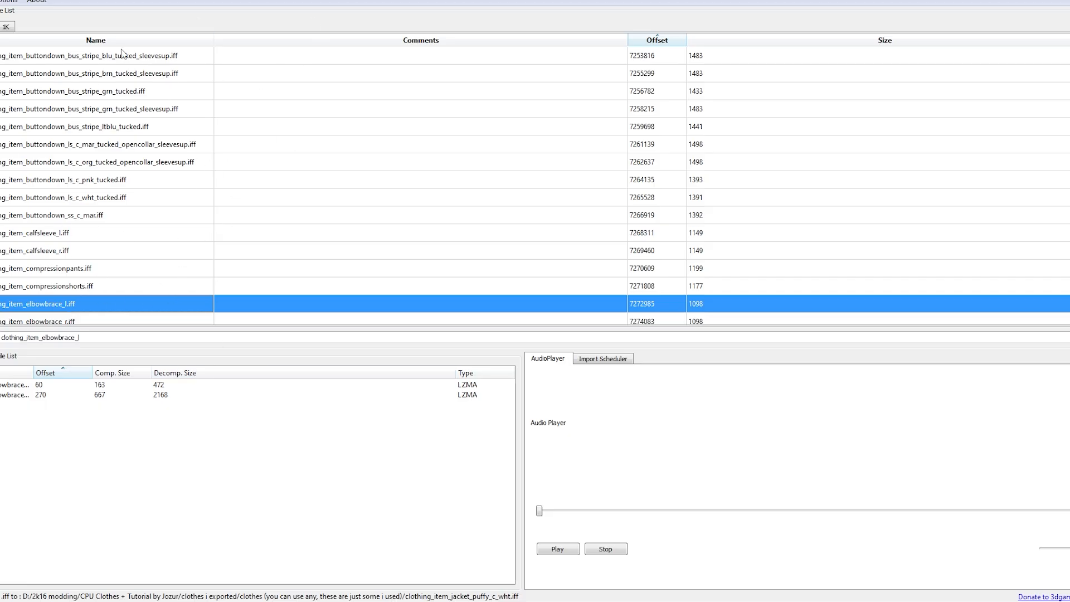
Import clothing_item_jacket_puffy_c_wht.iff over the clothing_item_elbowbrace_l.iff archive entry
right_click(70, 304)
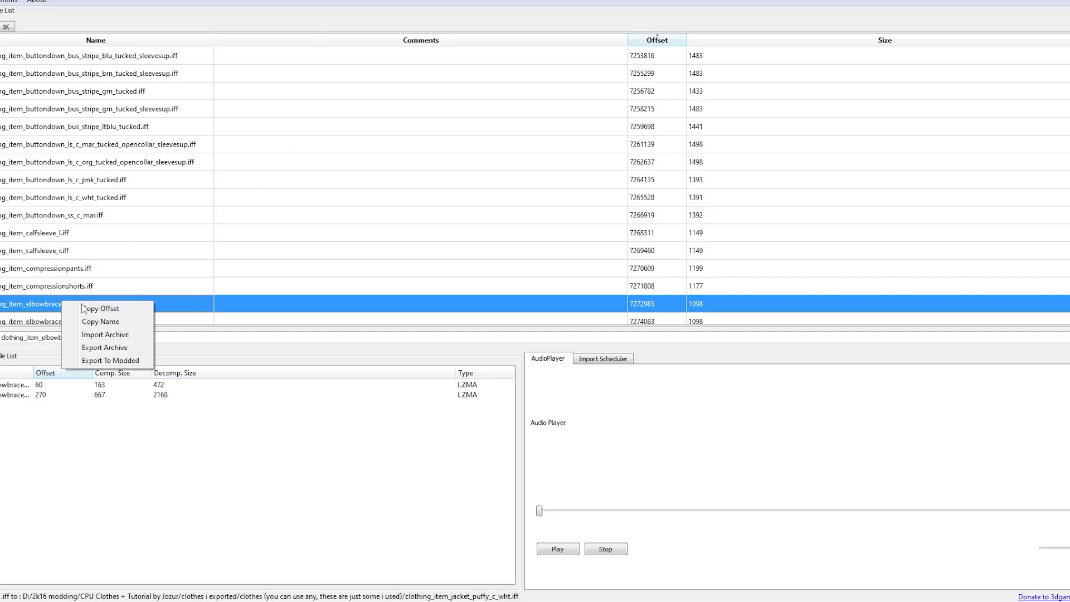
left_click(111, 335)
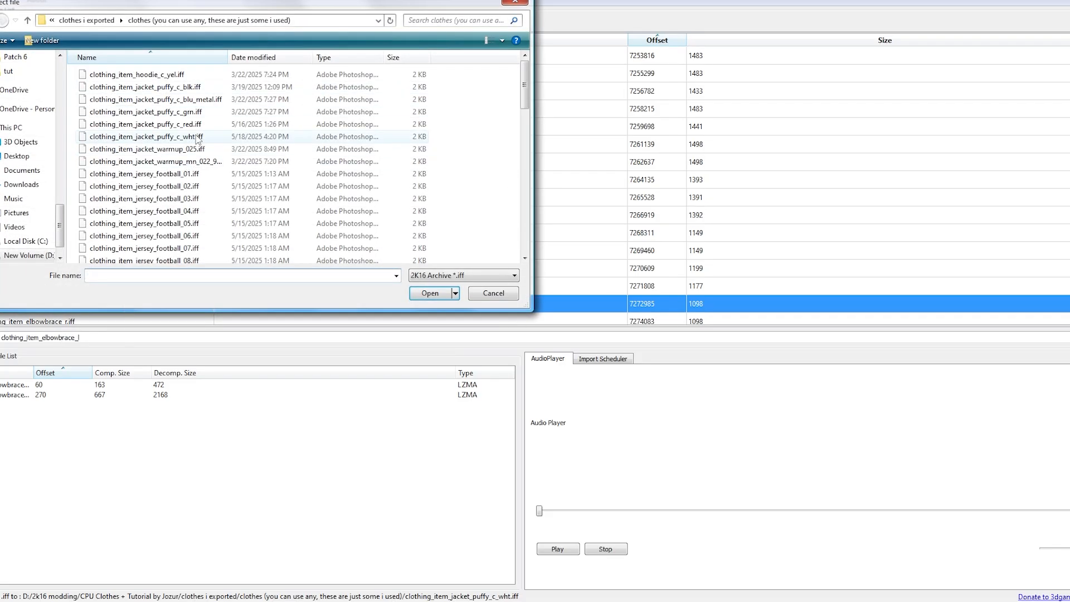
left_click(165, 139)
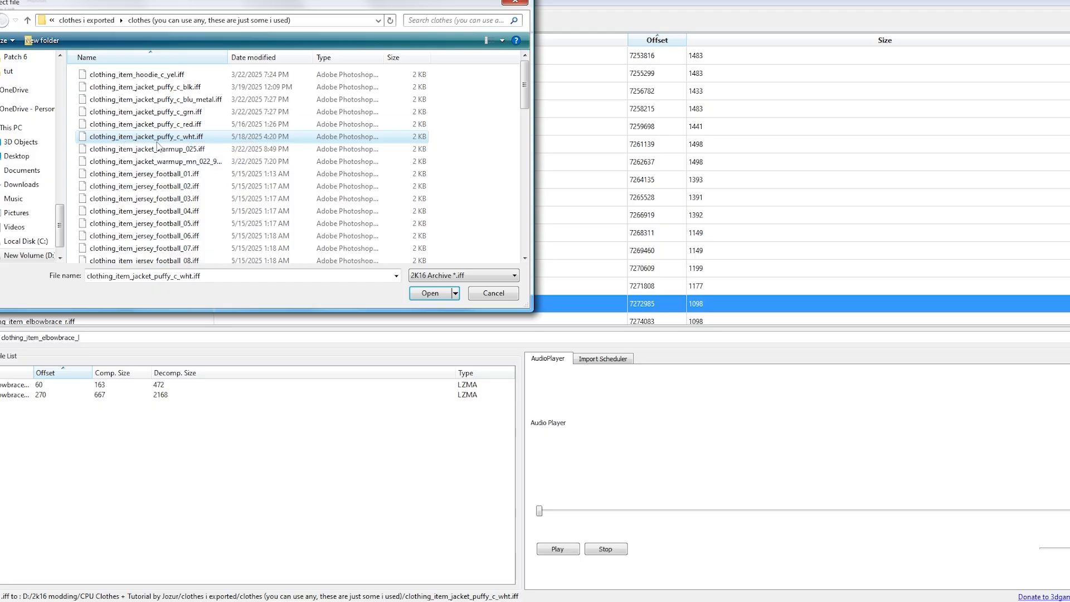
left_click(434, 295)
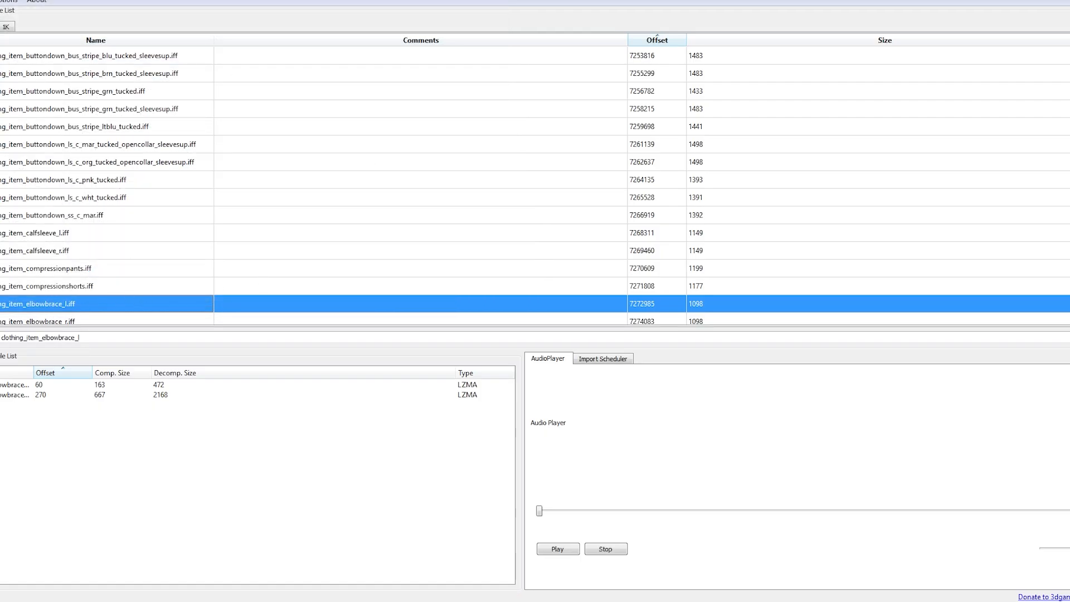
Apply the pending import changes to the game archives
left_click(3, 1)
left_click(16, 28)
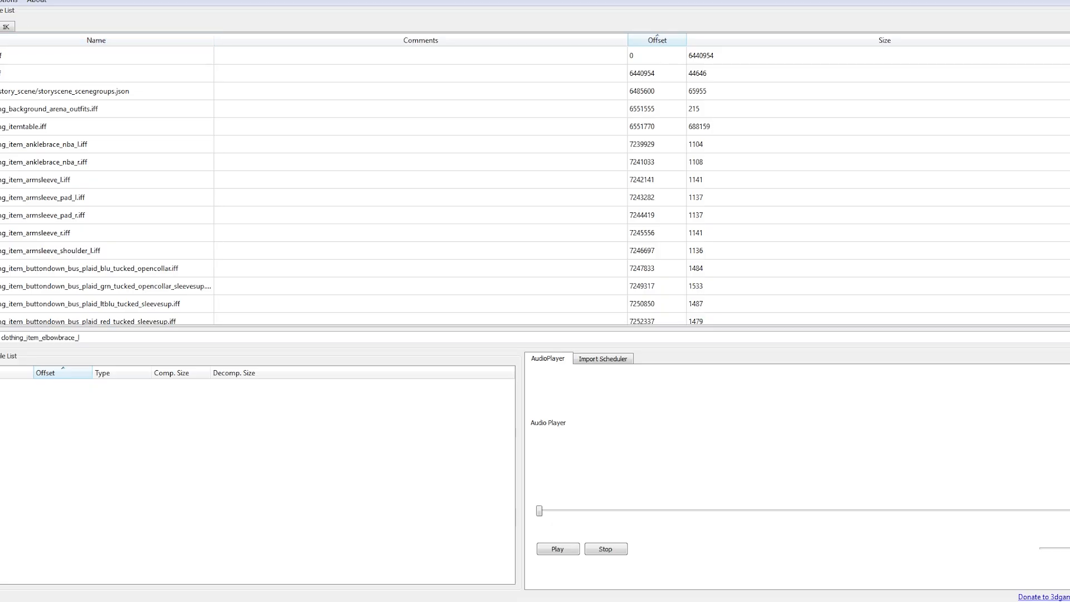
left_click(0, 1)
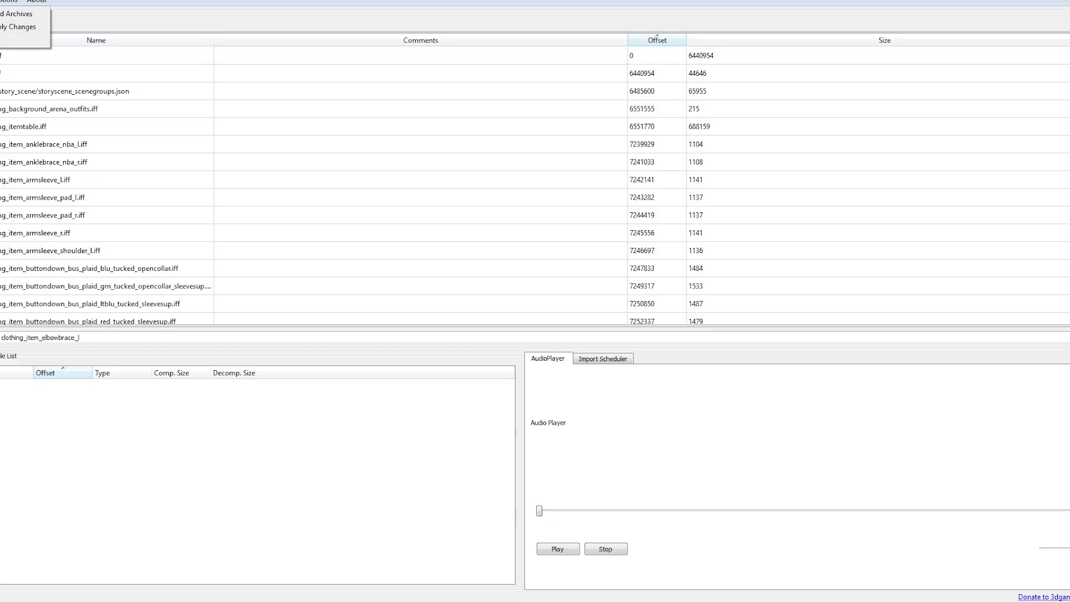
left_click(100, 21)
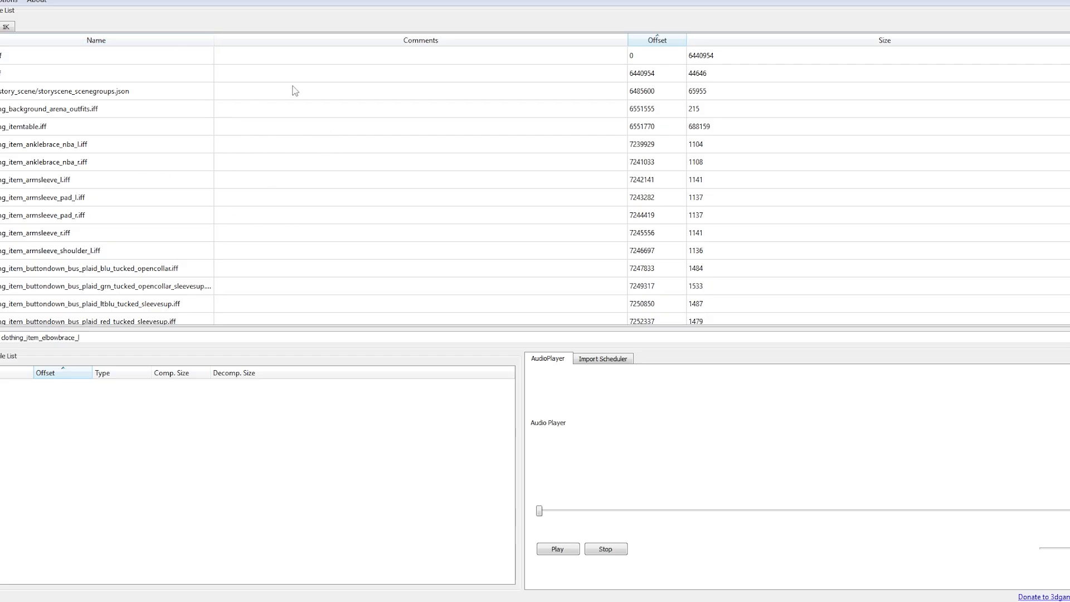
left_click(4, 1)
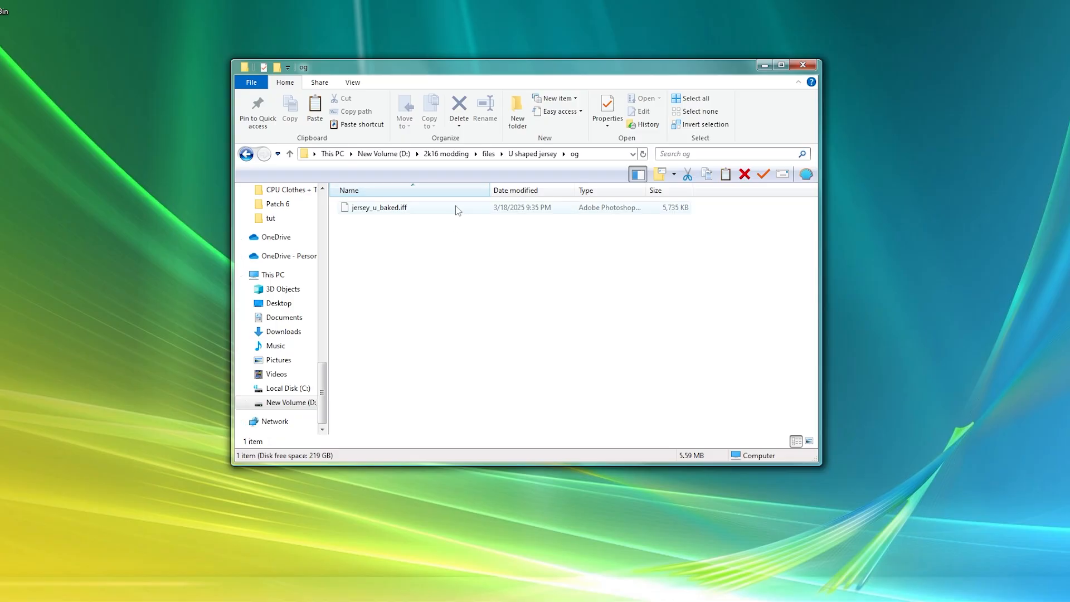
Switch to File Explorer and open jersey_u_baked.iff from the og folder as an archive in 7-Zip
mouse_move(456, 210)
left_click(419, 209)
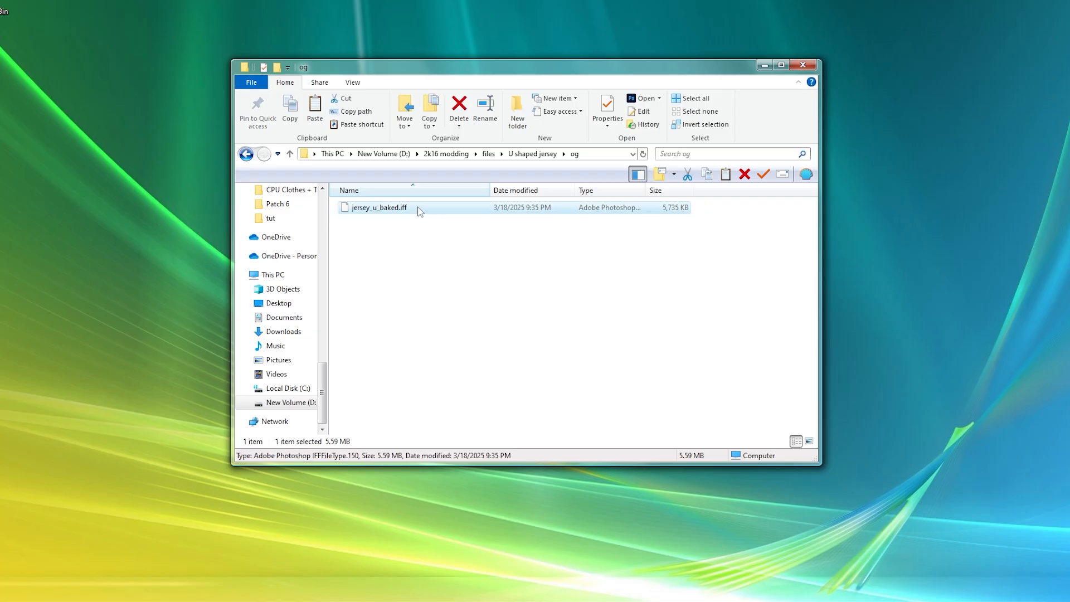
mouse_move(396, 211)
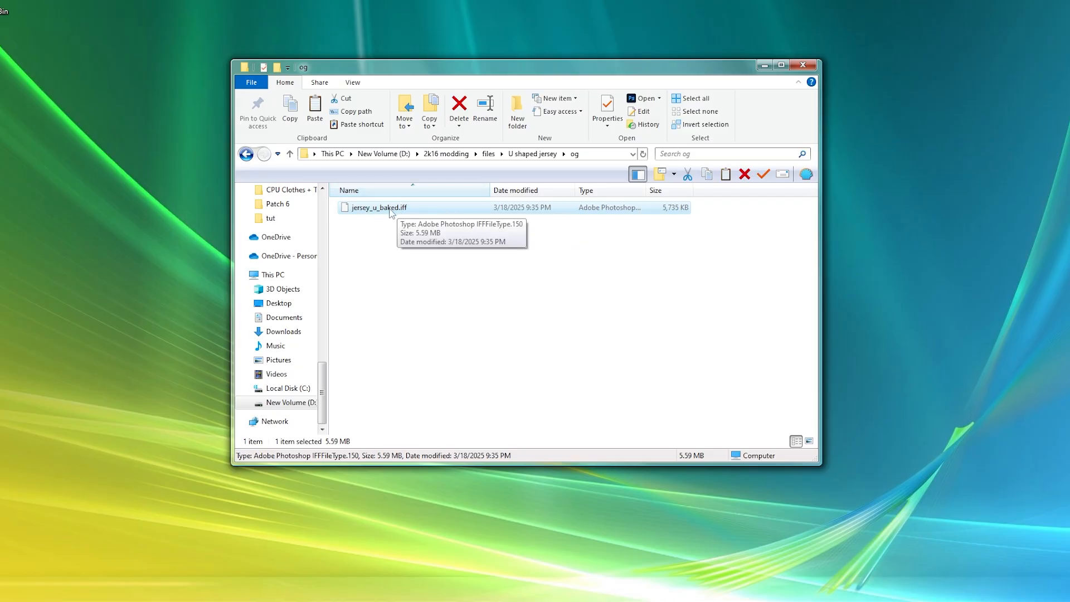
right_click(391, 209)
mouse_move(559, 296)
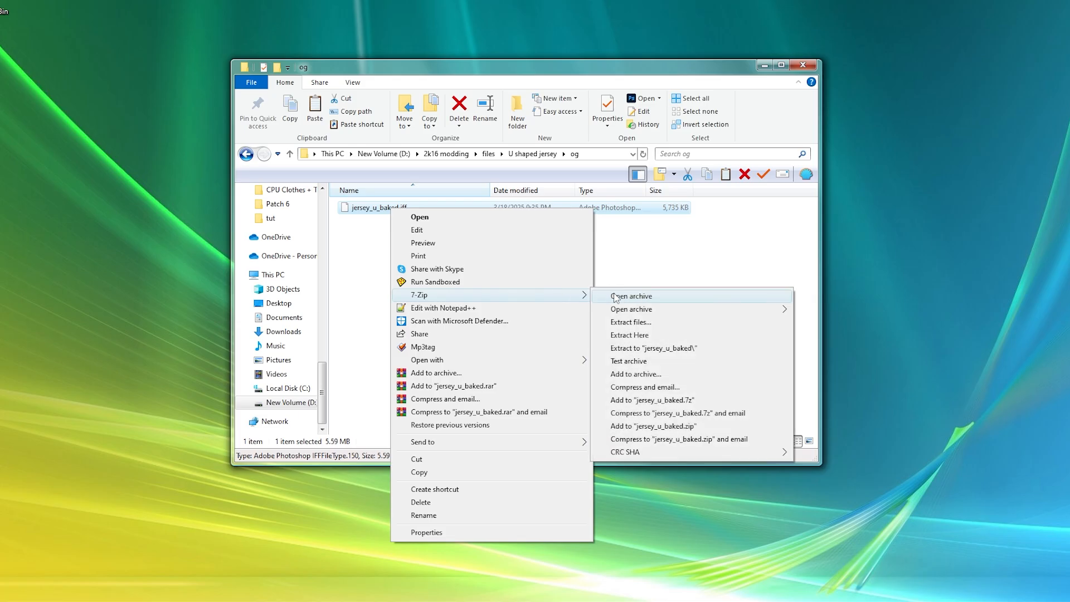
left_click(631, 295)
left_click_drag(273, 218, 684, 47)
Extract every SCNE file from staticjersey_male_average.SCNE through staticjersey_male_thin_undefined_5.SCNE into the og folder
scroll(536, 301, "down", 18)
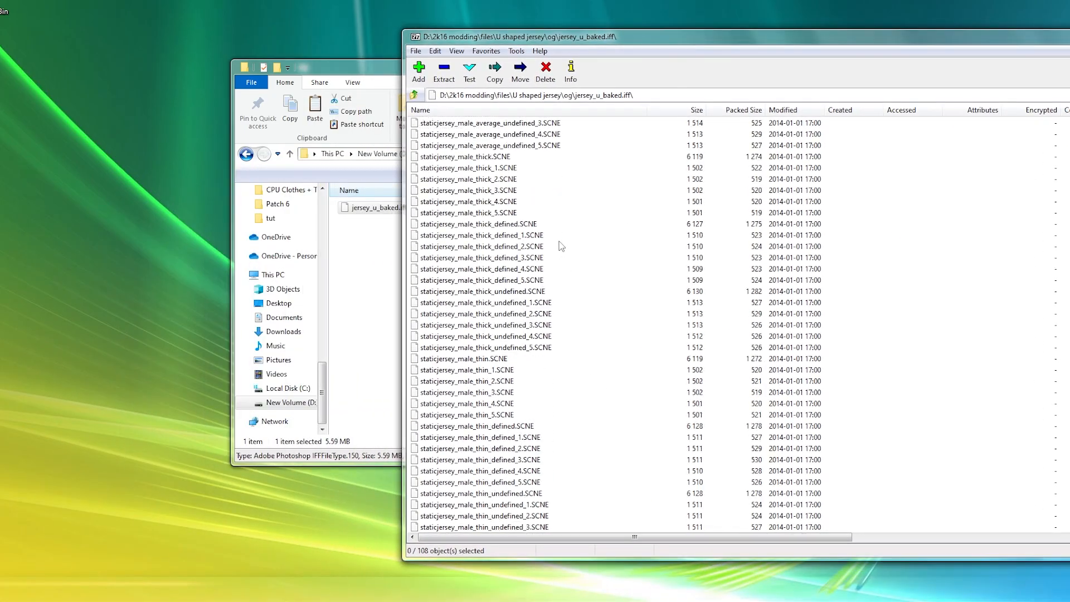
scroll(529, 284, "down", 7)
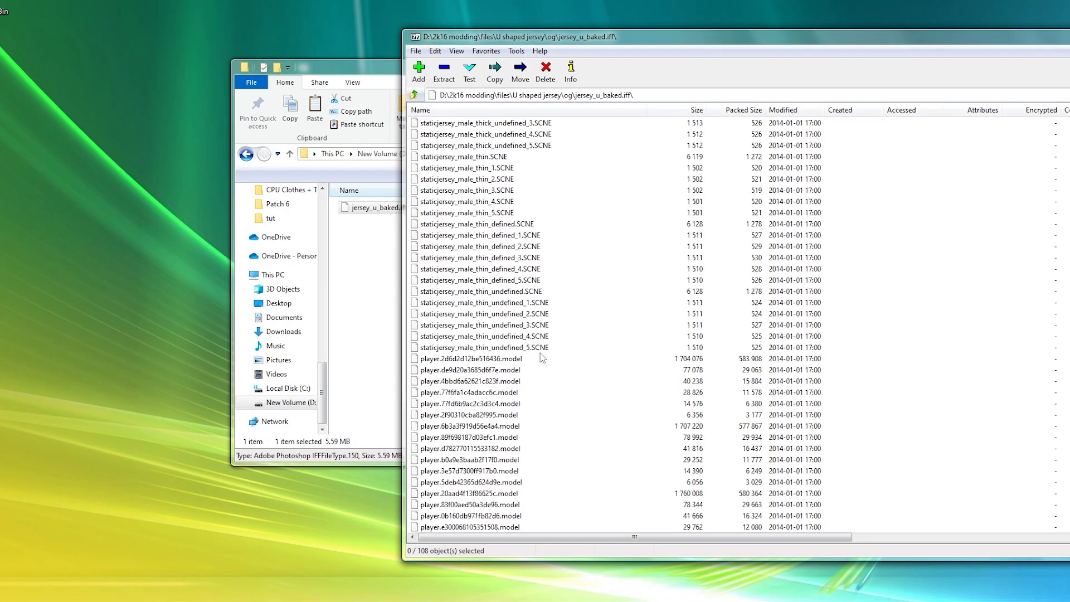
left_click(539, 348)
scroll(512, 312, "up", 13)
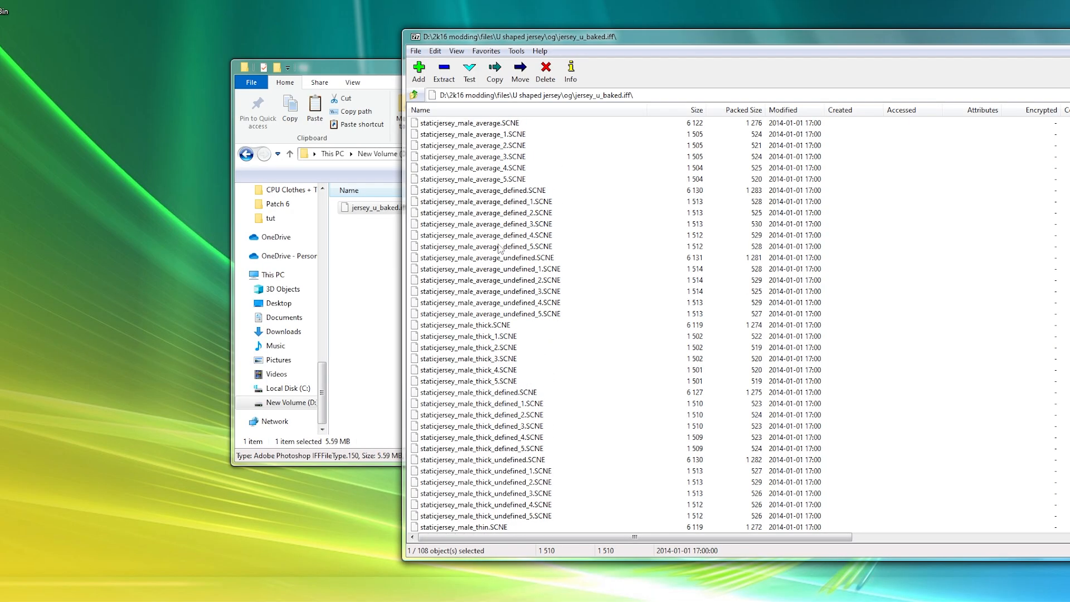
left_click(496, 123, "shift")
left_click_drag(519, 30, 625, 7)
left_click(370, 290)
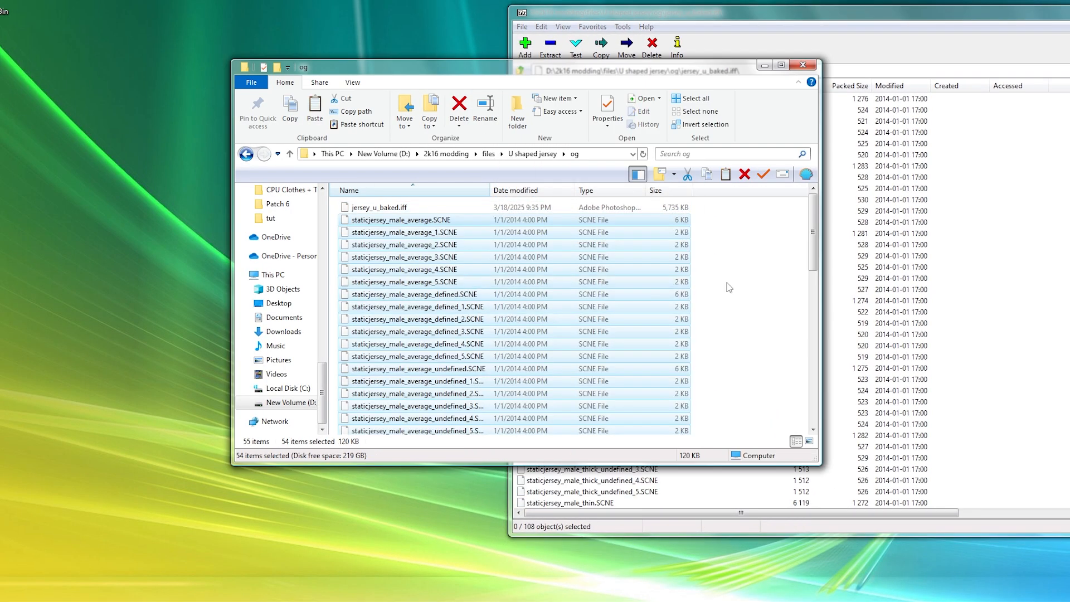
Select all the extracted staticjersey SCNE files in the og folder and open them in a maximized Notepad++
left_click(736, 254)
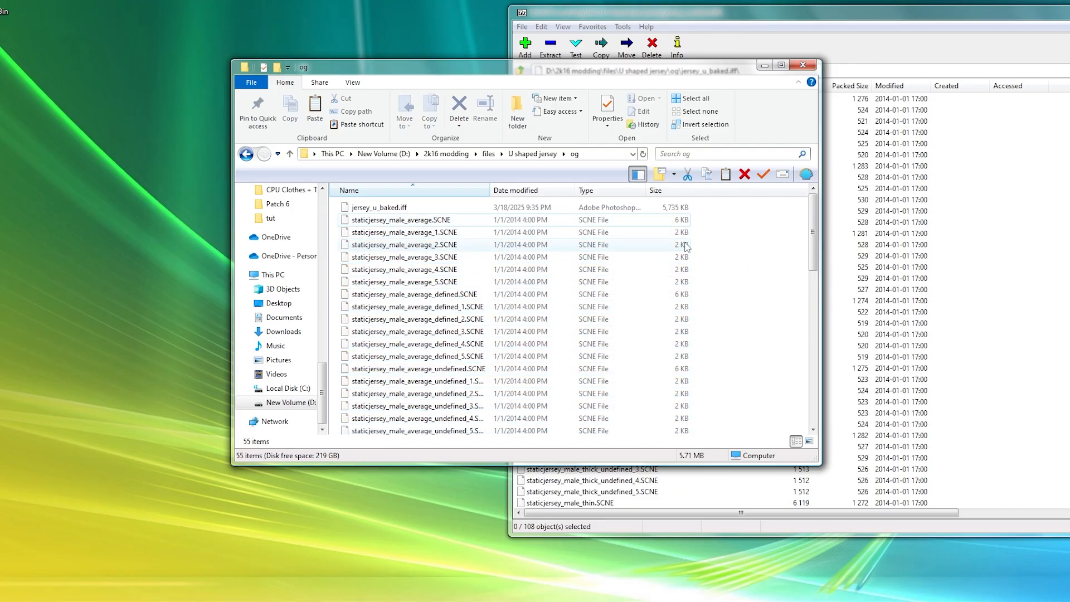
left_click_drag(699, 222, 519, 528)
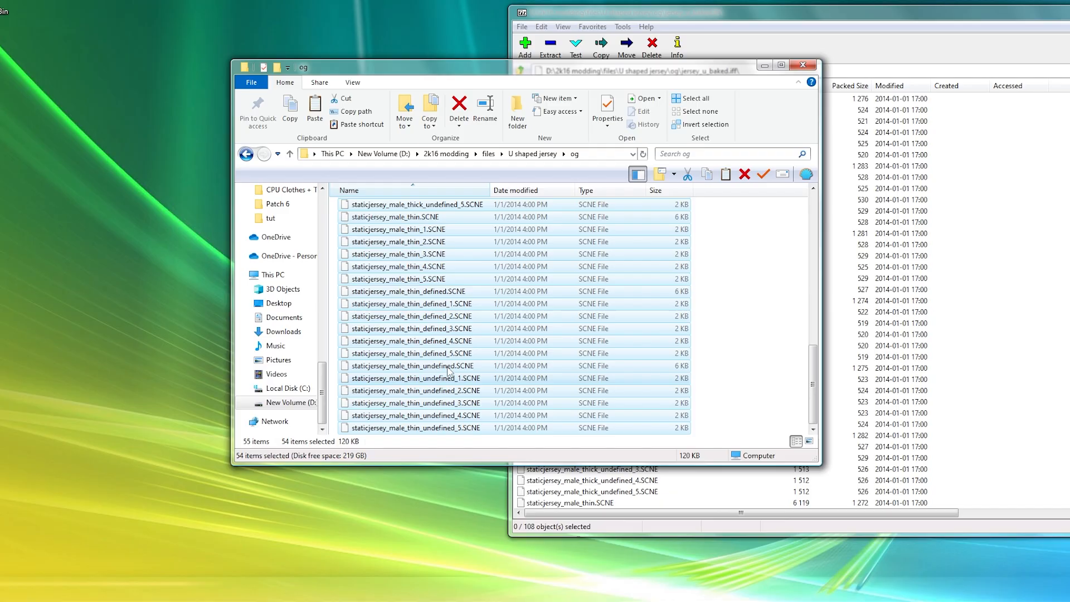
scroll(435, 340, "up", 12)
right_click(468, 222)
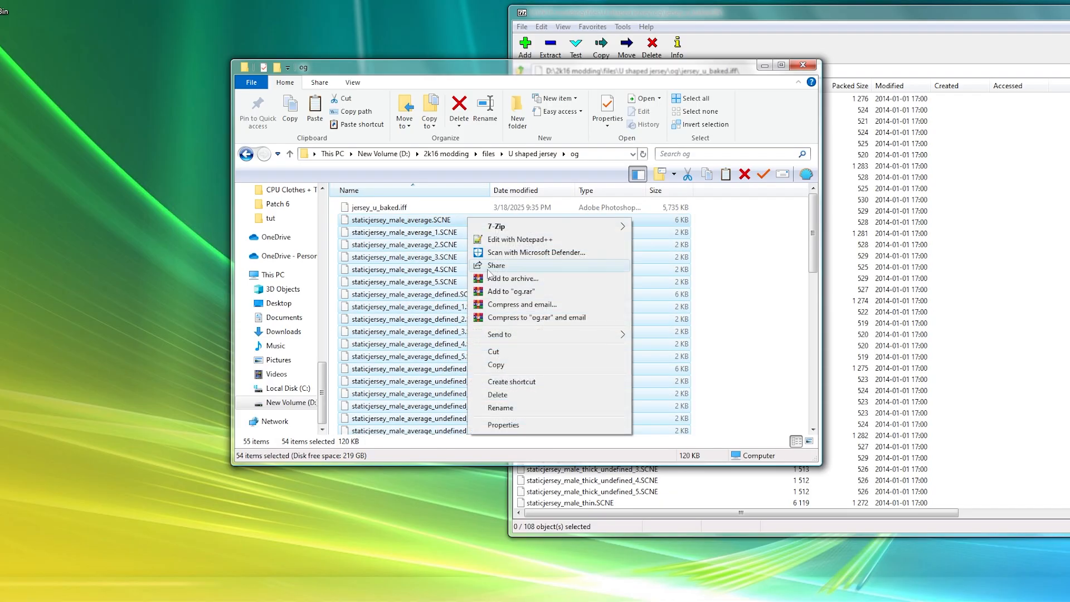
left_click(519, 240)
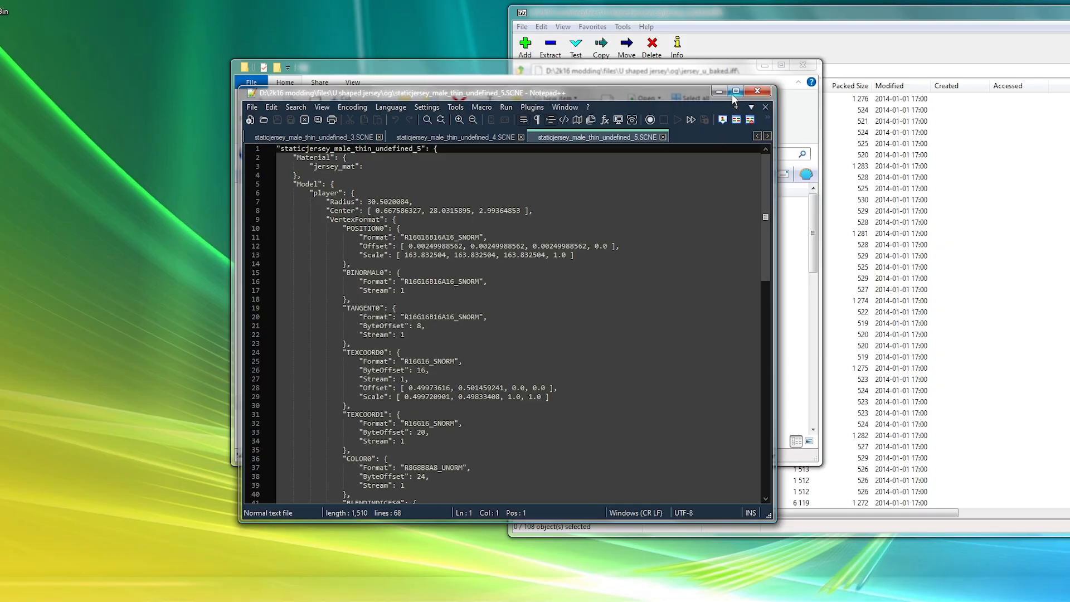
left_click(733, 92)
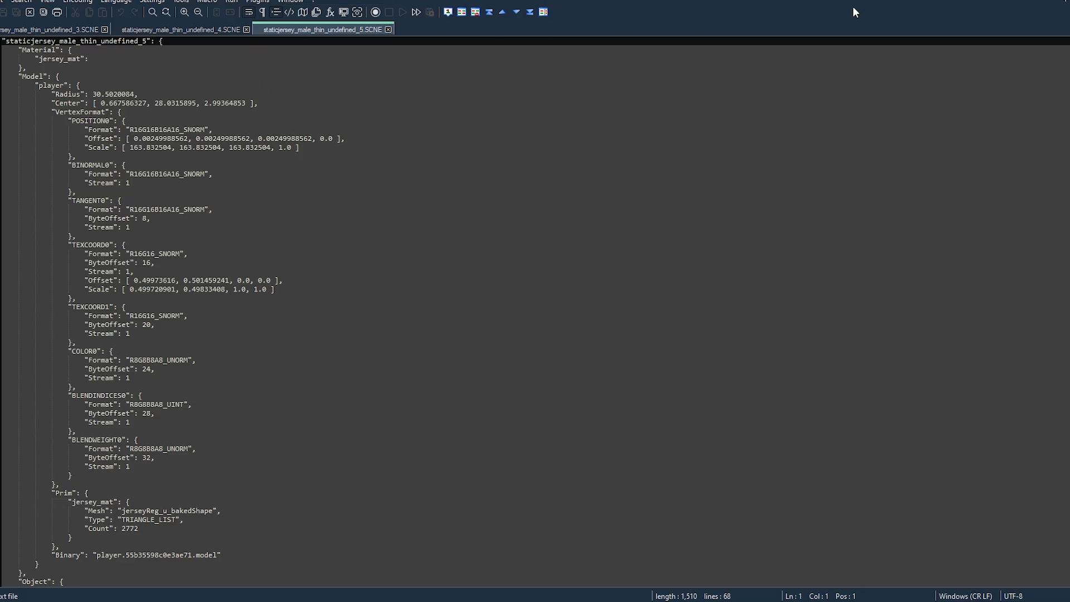
Look through the open SCNE documents and their mesh definitions, then review the extracted file list in File Explorer's og folder
left_click(1067, 29)
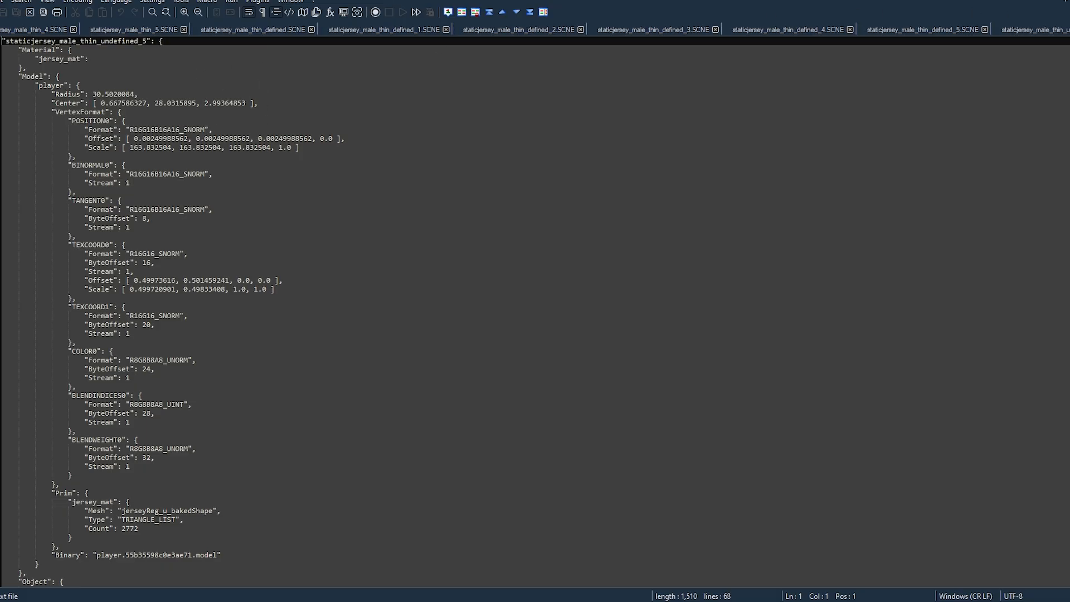
left_click(1067, 30)
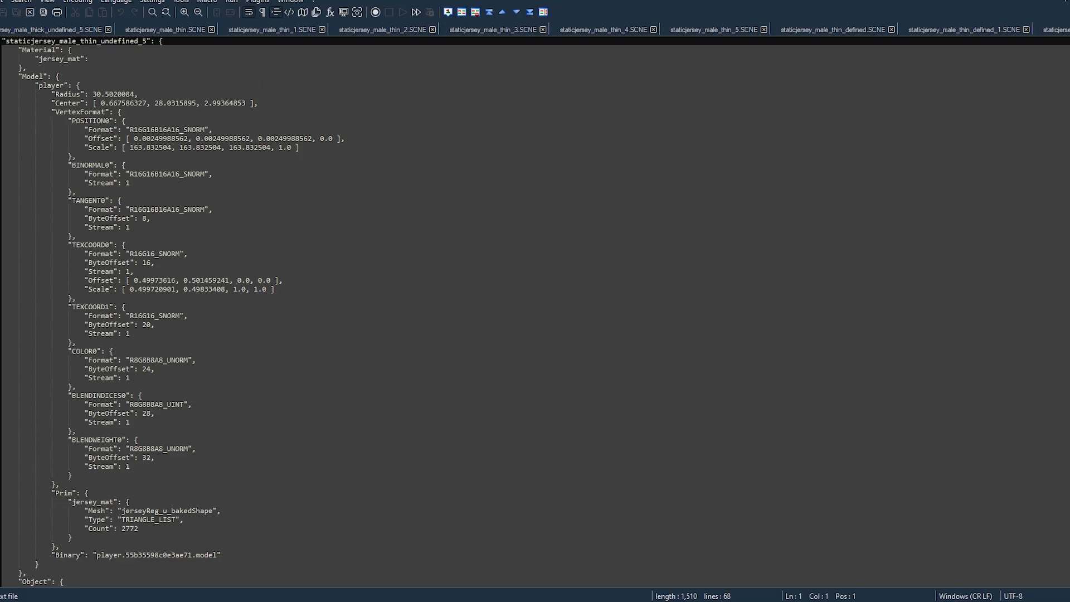
scroll(401, 299, "down", 6)
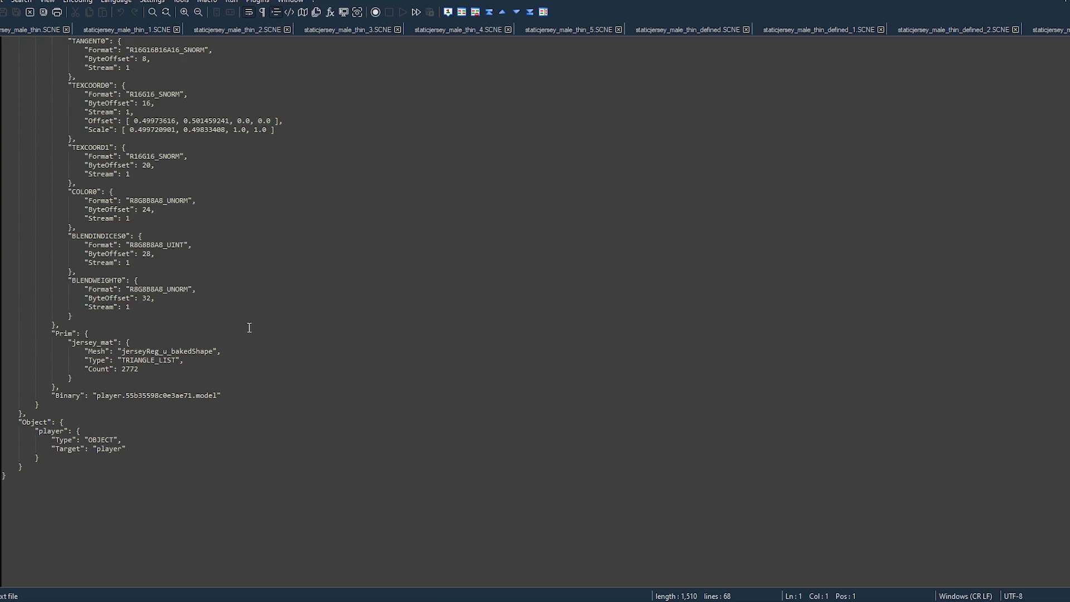
scroll(238, 312, "up", 1)
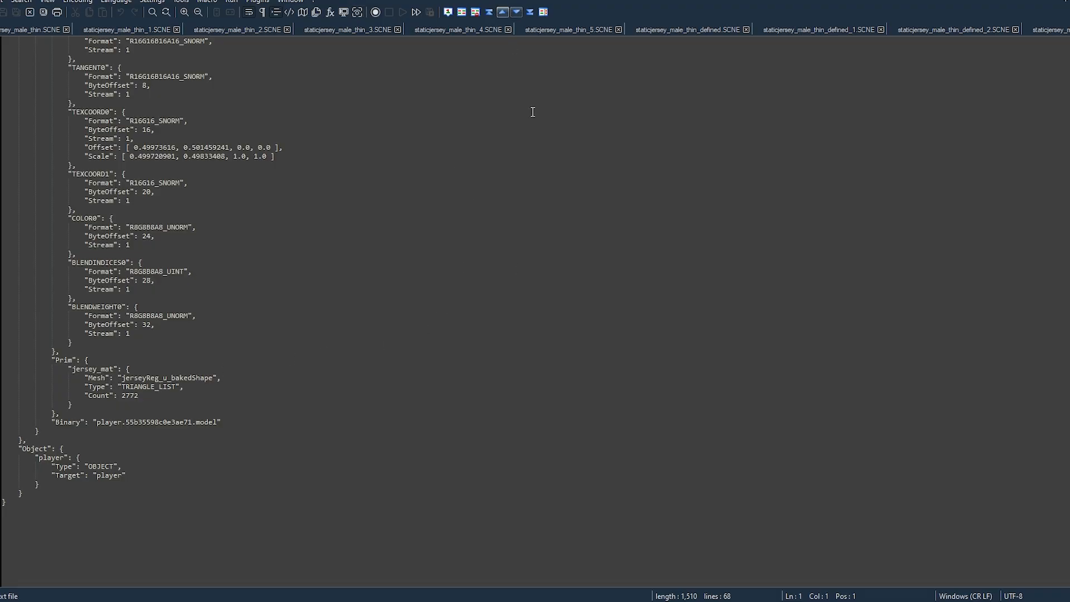
key("alt+Tab")
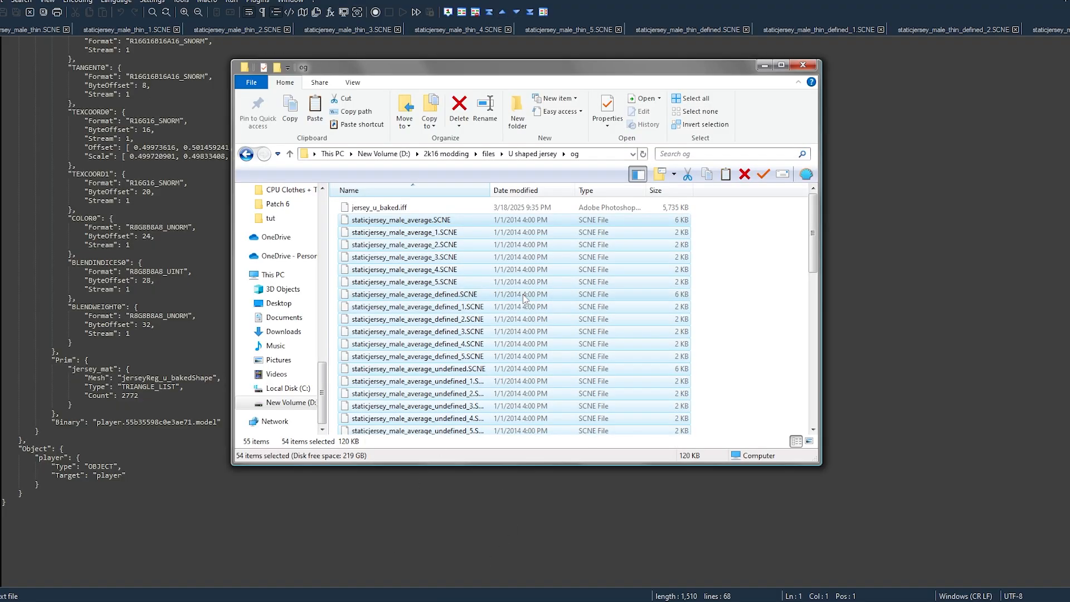
scroll(444, 234, "down", 12)
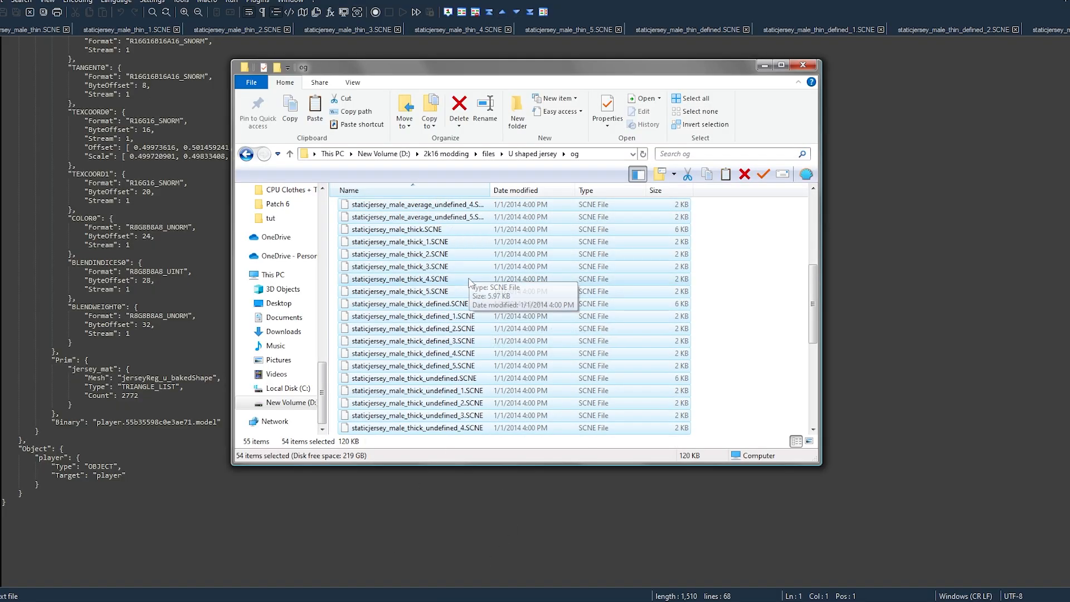
scroll(429, 334, "up", 3)
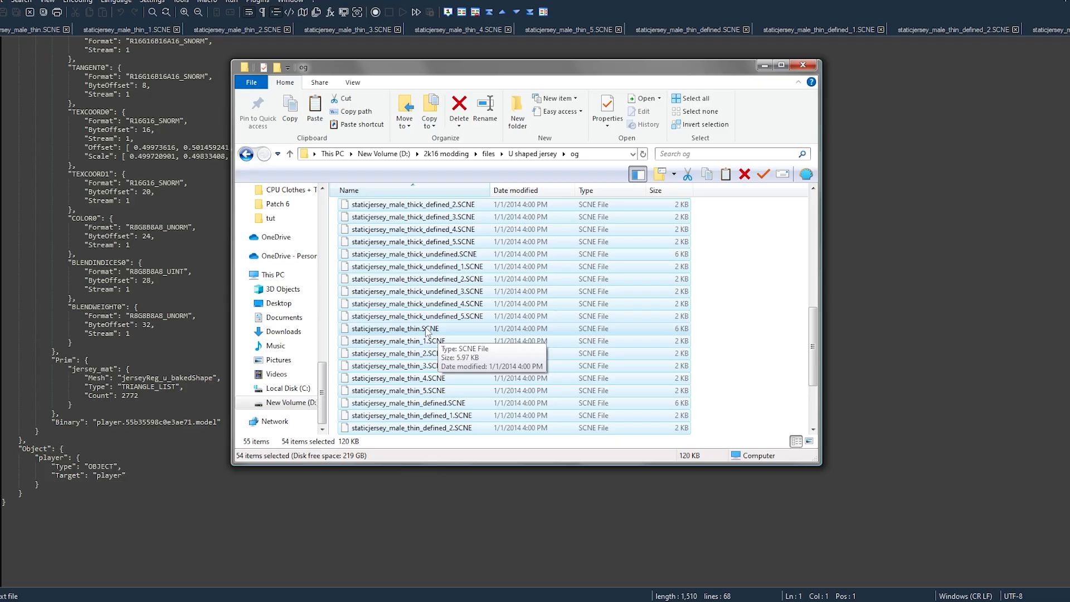
scroll(432, 332, "down", 1)
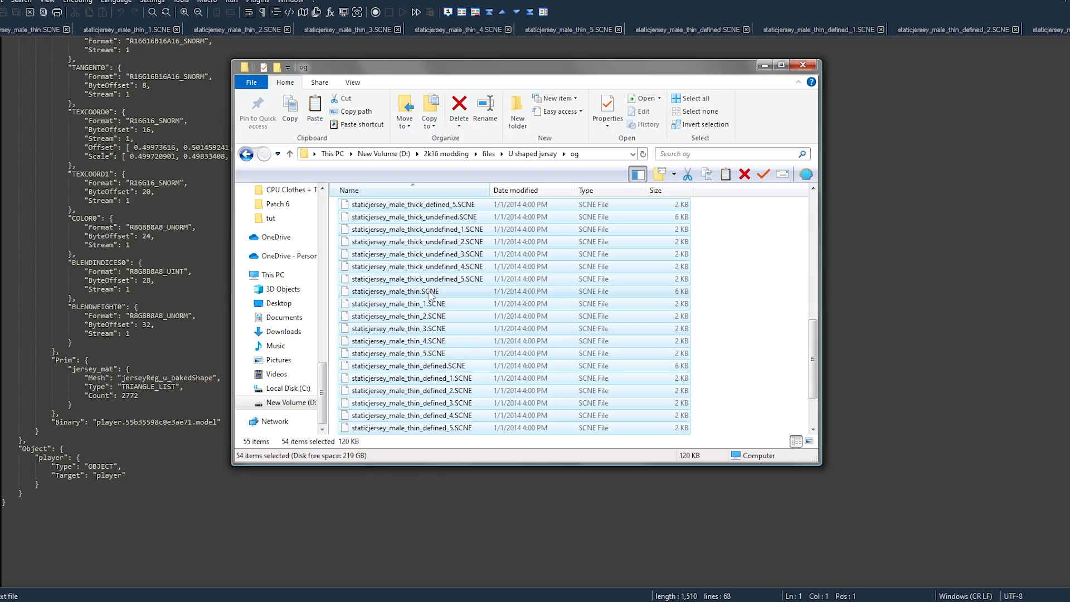
scroll(454, 248, "up", 5)
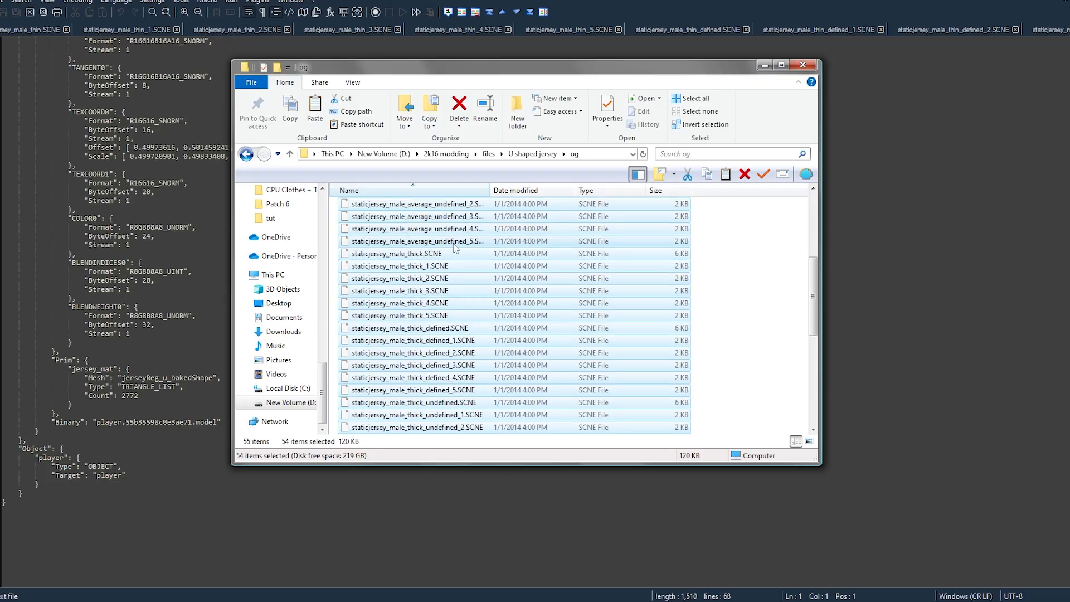
scroll(454, 248, "up", 5)
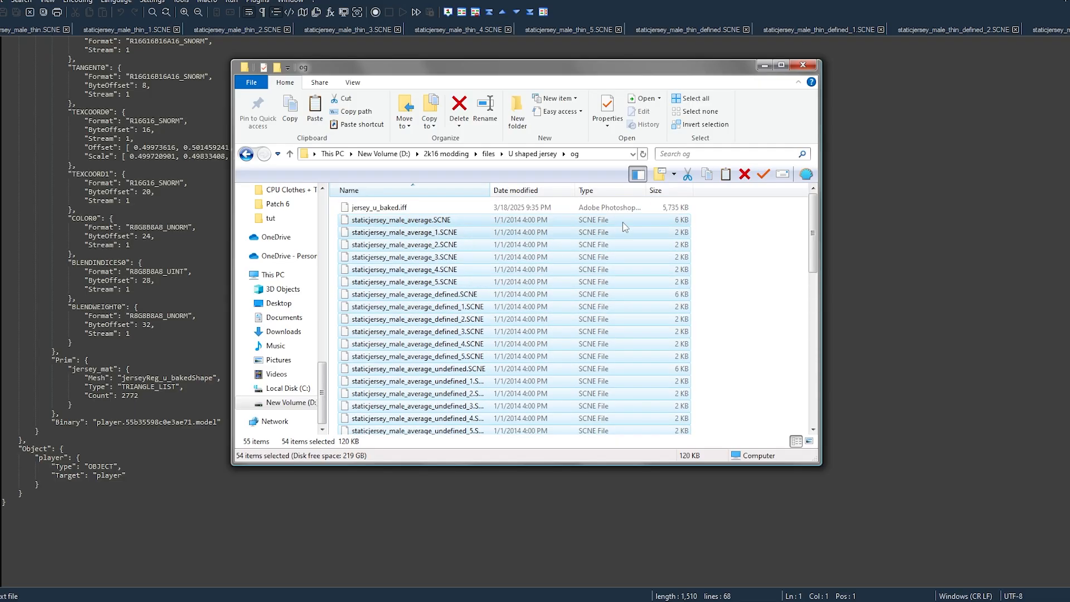
Find every "Count": entry across all opened og SCNE documents and look through the results
left_click(763, 66)
key("ctrl+f")
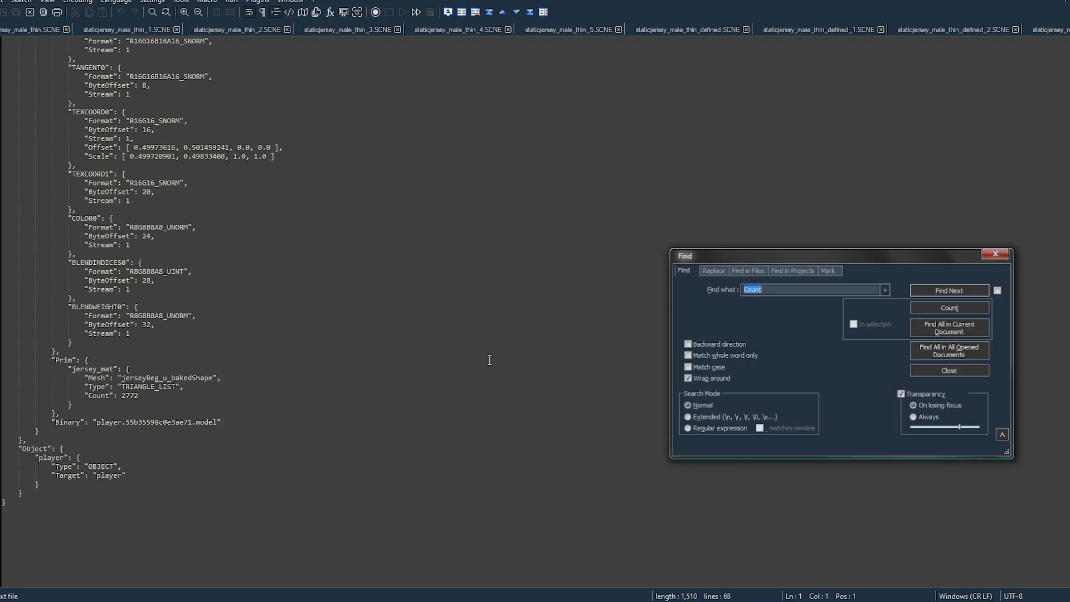
key("BackSpace")
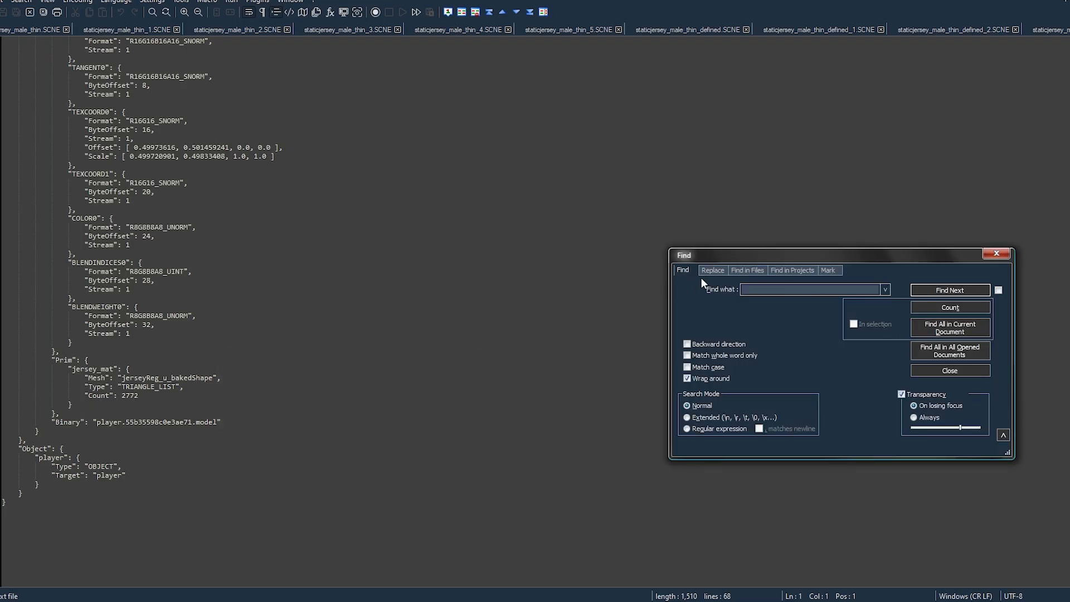
type("0")
type("\"Count\":")
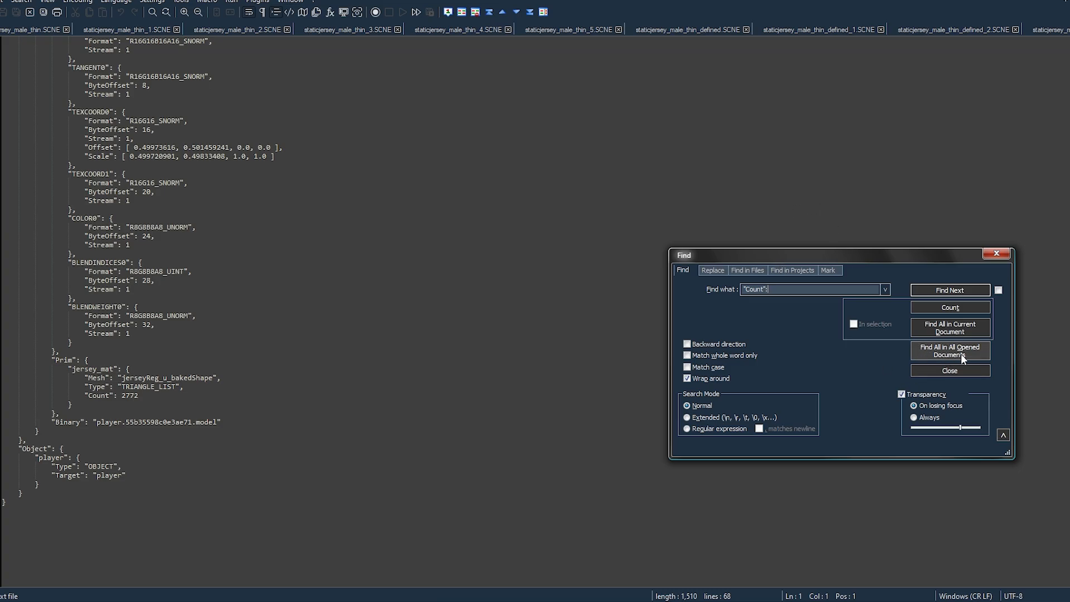
left_click(940, 347)
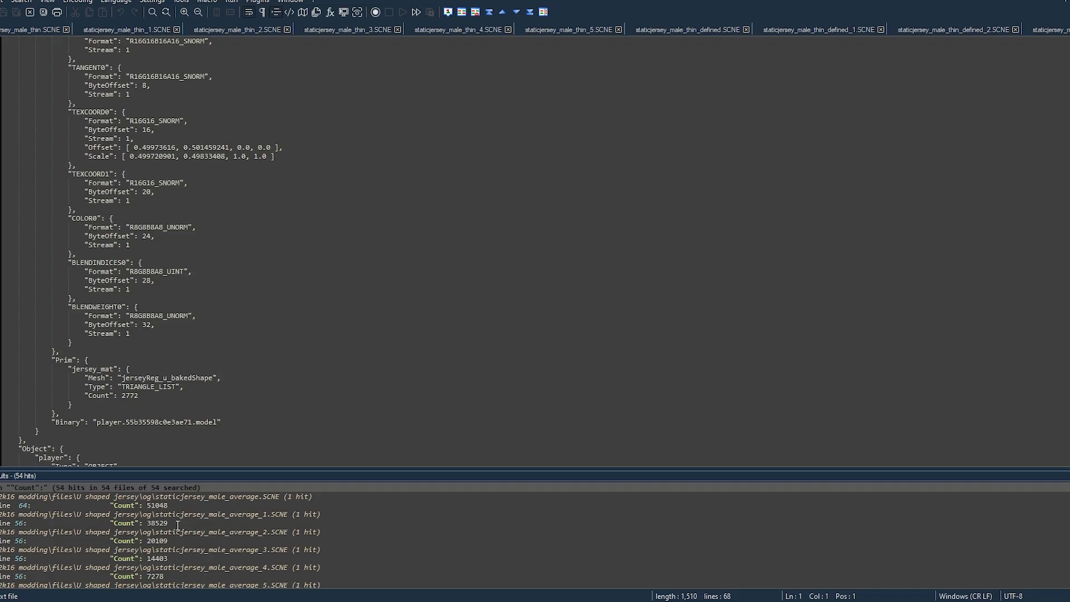
scroll(183, 498, "down", 15)
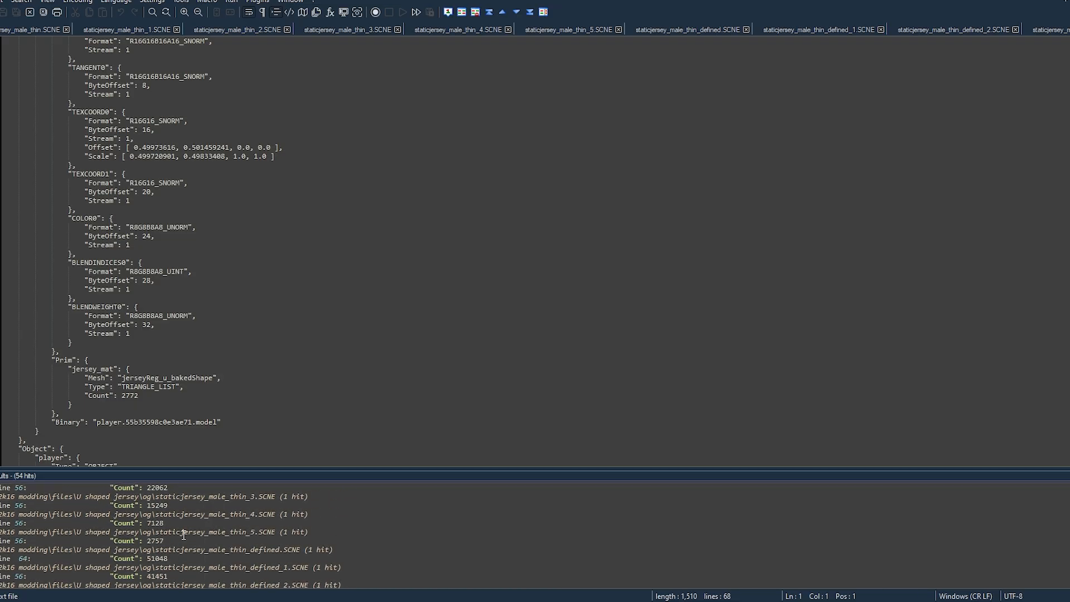
scroll(186, 550, "up", 10)
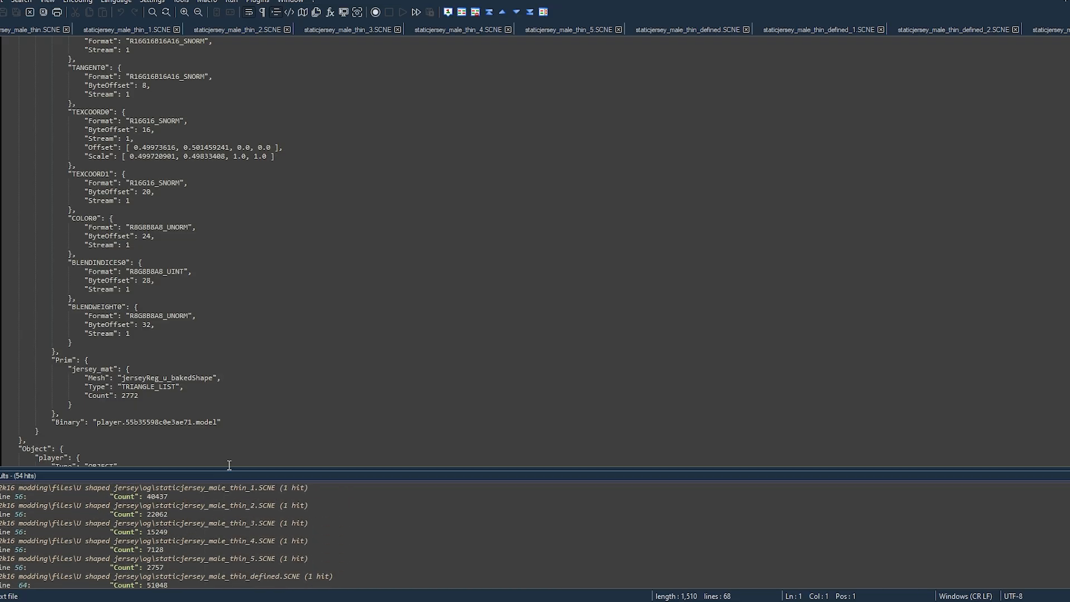
scroll(185, 550, "up", 12)
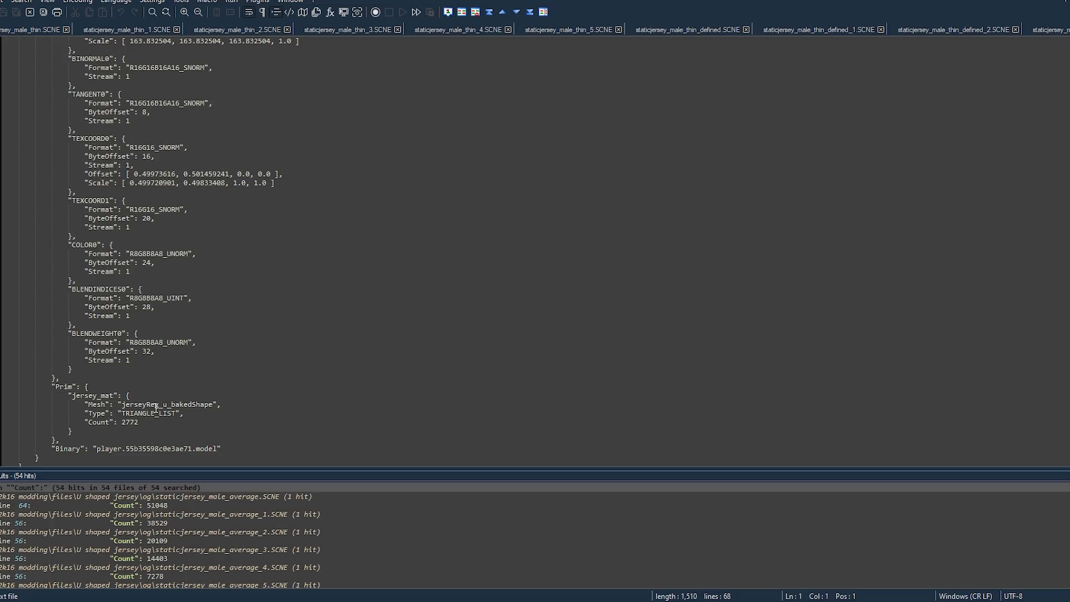
Compare the mesh definition in the original staticjersey_male_thin_undefined_5.SCNE with the edited version, including the Prim section's Count entry
scroll(329, 317, "up", 4)
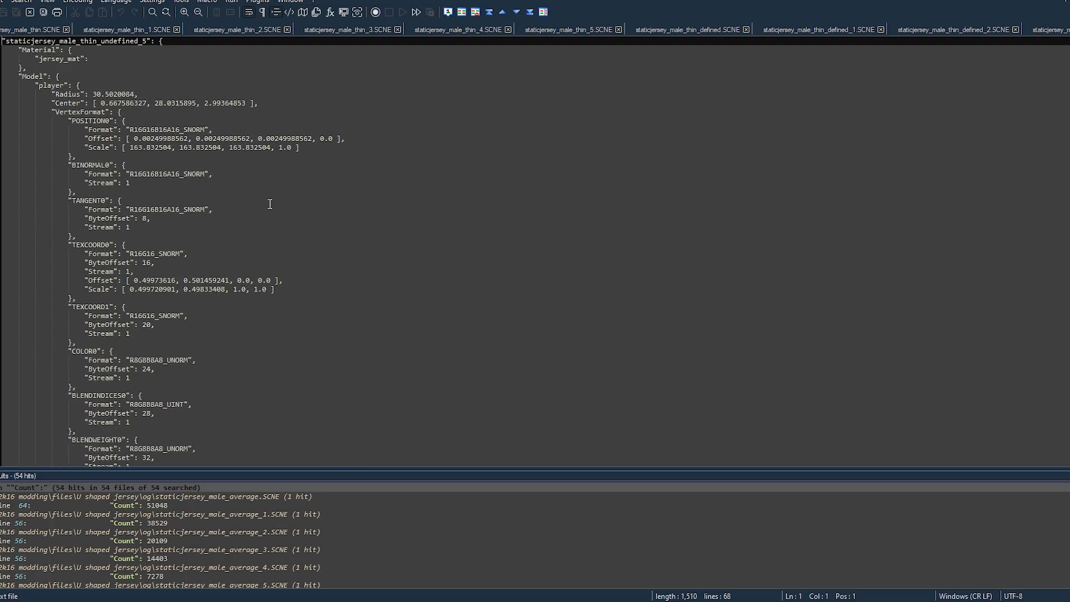
scroll(288, 249, "down", 4)
scroll(262, 237, "down", 3)
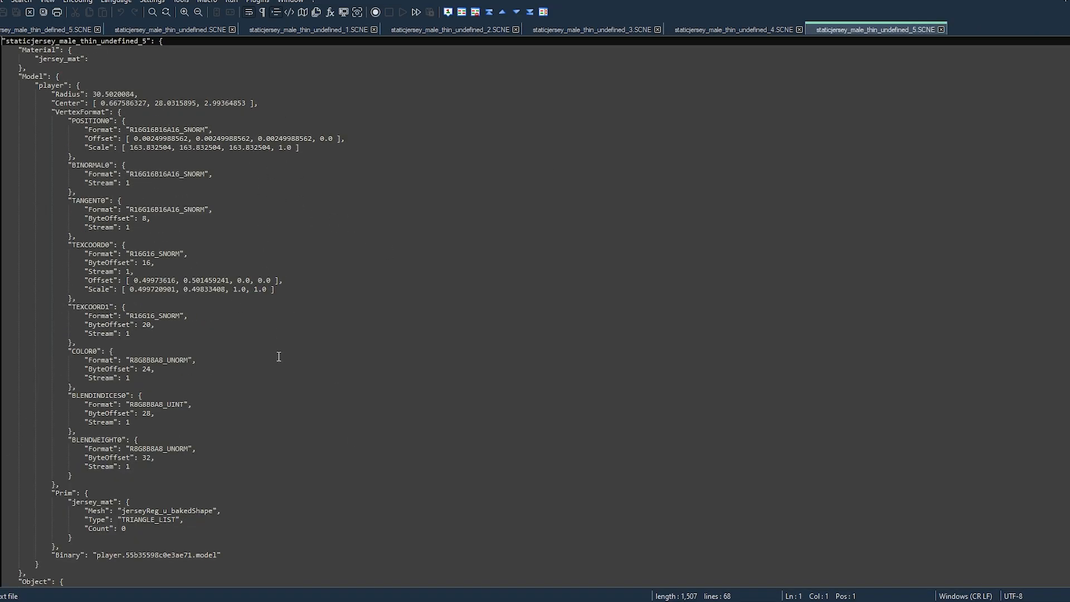
scroll(228, 429, "down", 6)
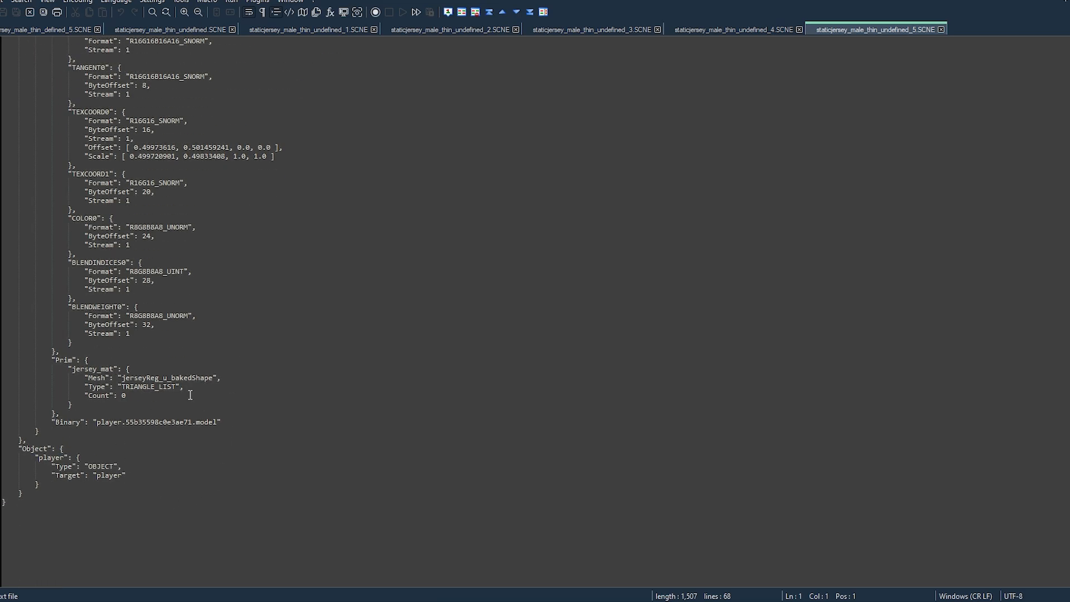
scroll(223, 373, "up", 5)
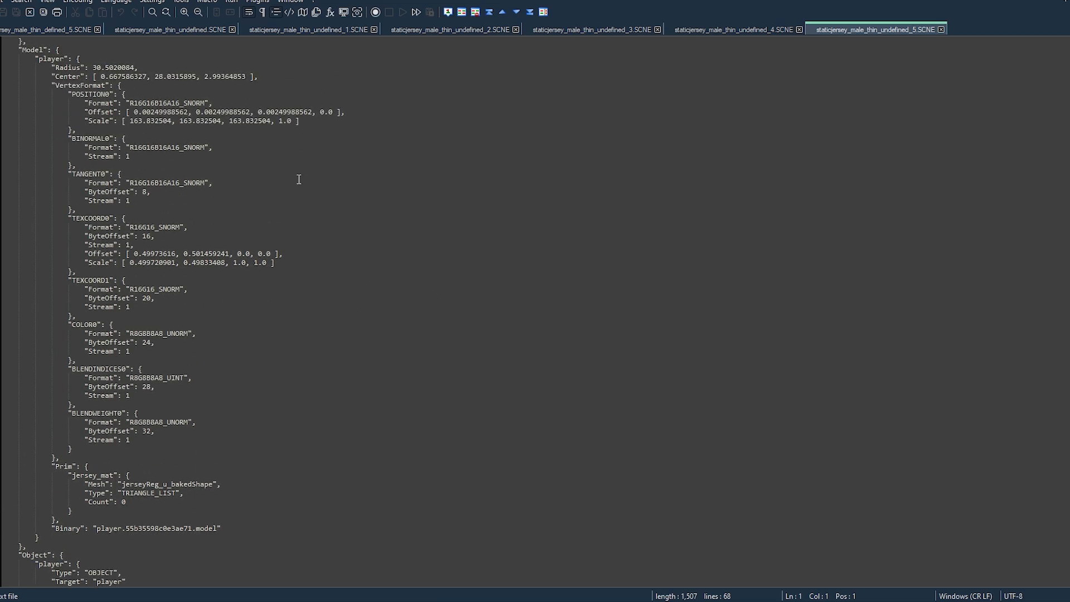
Find every "Count": entry across all opened SCNE documents from the edited u folder and look through the results
key("ctrl+f")
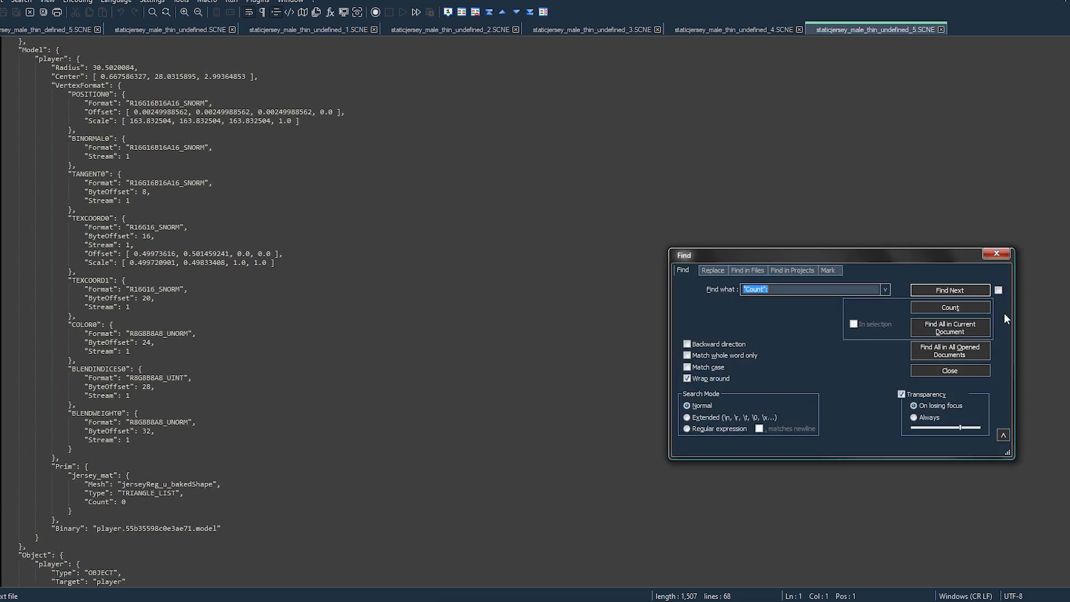
left_click(953, 351)
scroll(146, 550, "down", 7)
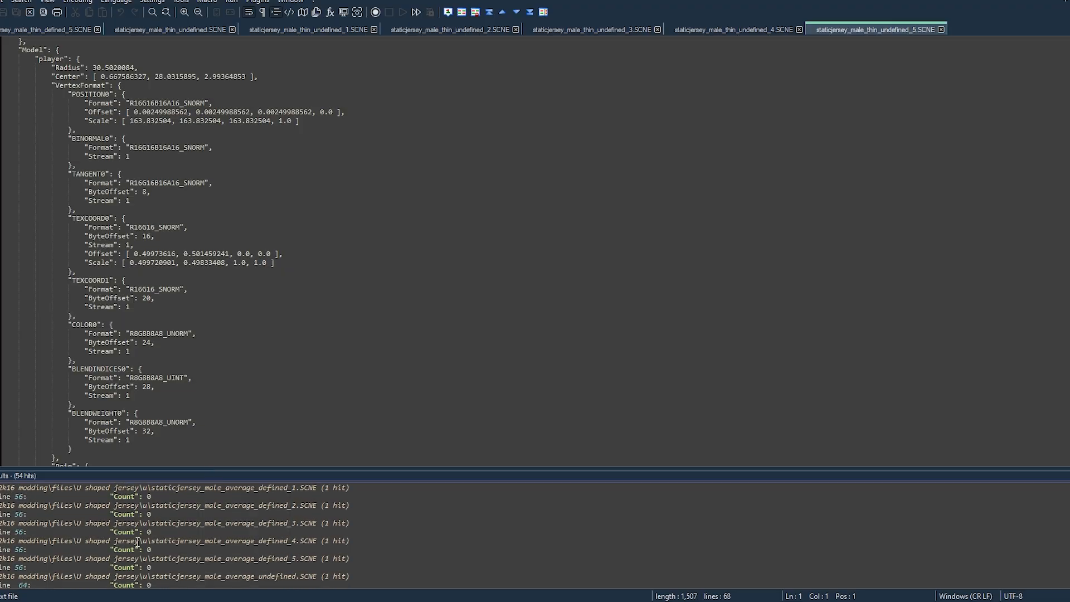
scroll(146, 550, "down", 10)
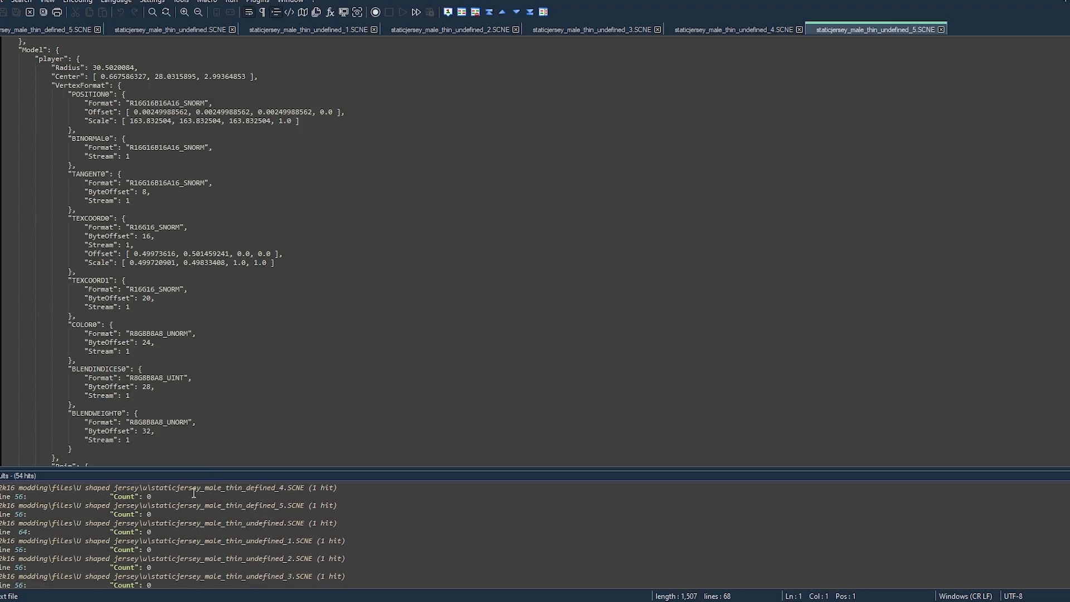
scroll(187, 452, "up", 1)
scroll(176, 522, "up", 8)
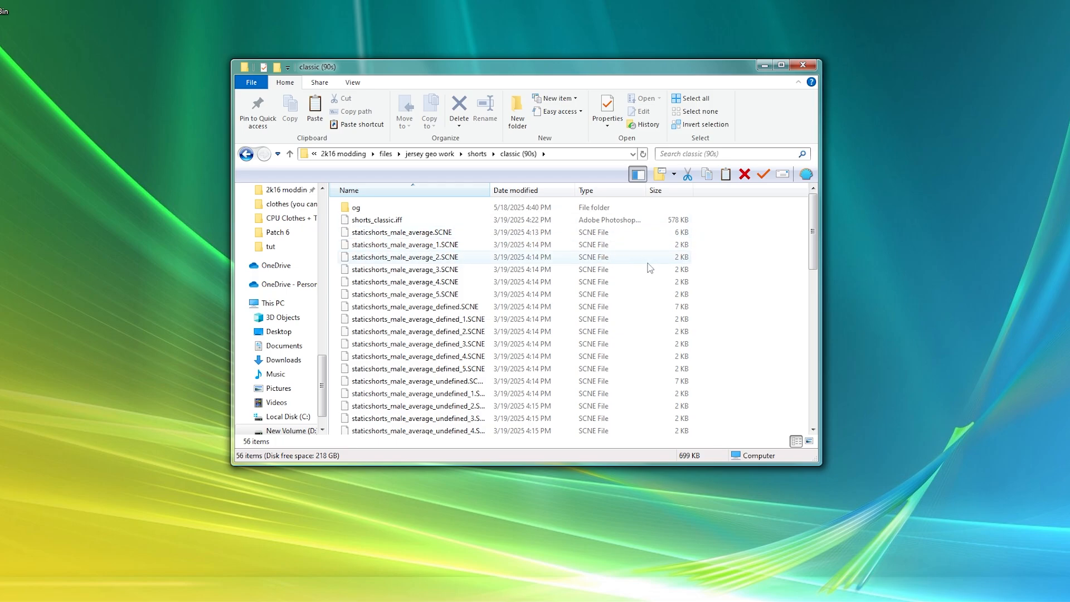
Look through the staticshorts SCNE files in the classic (90s) folder and go up to the shorts folder
scroll(640, 256, "down", 12)
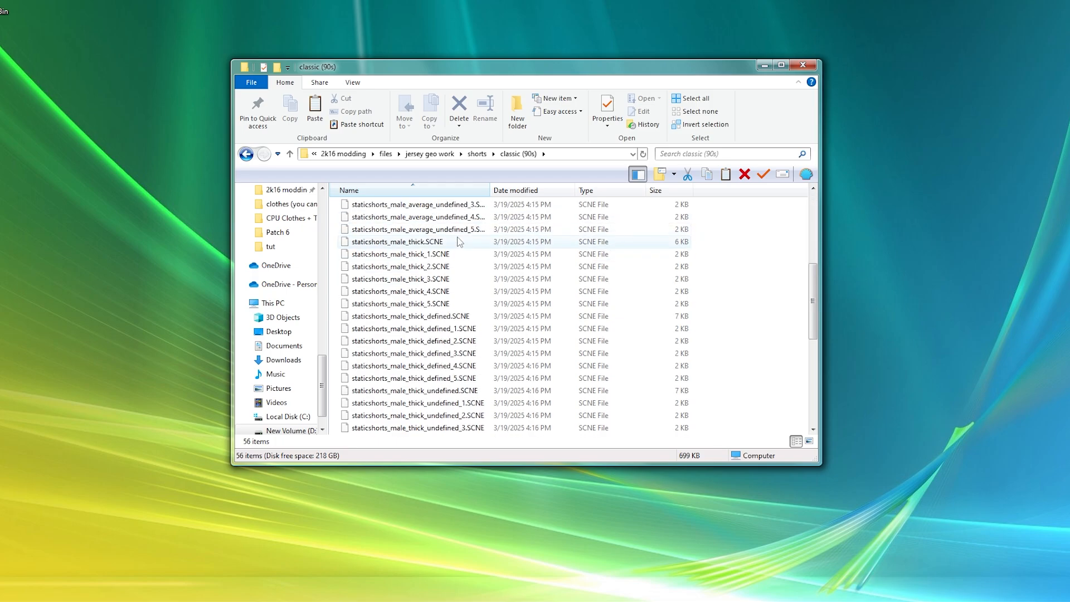
scroll(476, 390, "up", 12)
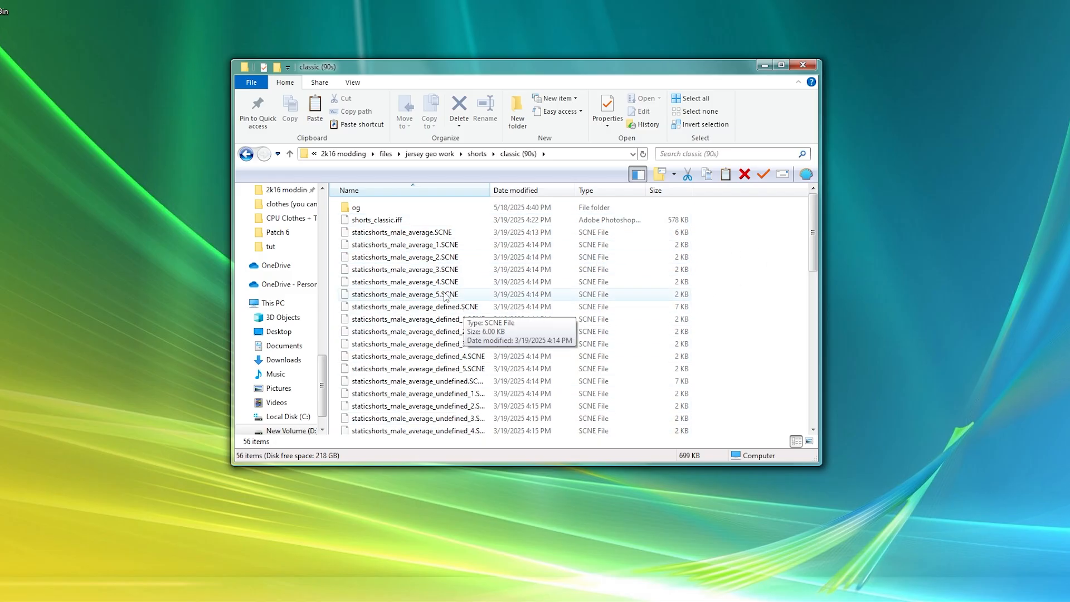
left_click(479, 156)
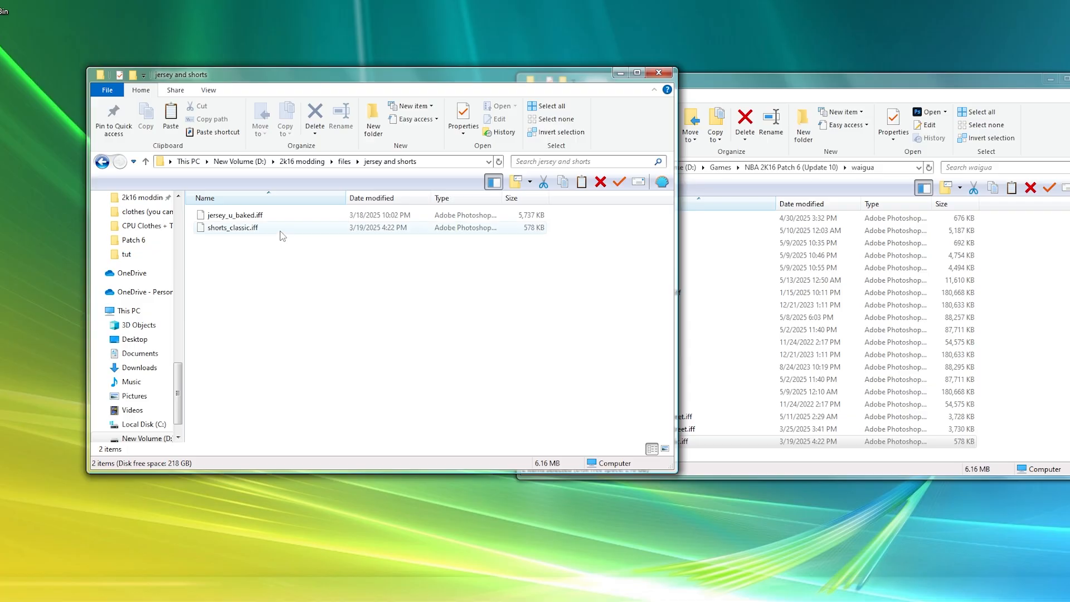
Copy jersey_u_baked.iff and shorts_classic.iff from the jersey and shorts folder into the game's waigua folder and check the file list
left_click_drag(365, 78, 301, 78)
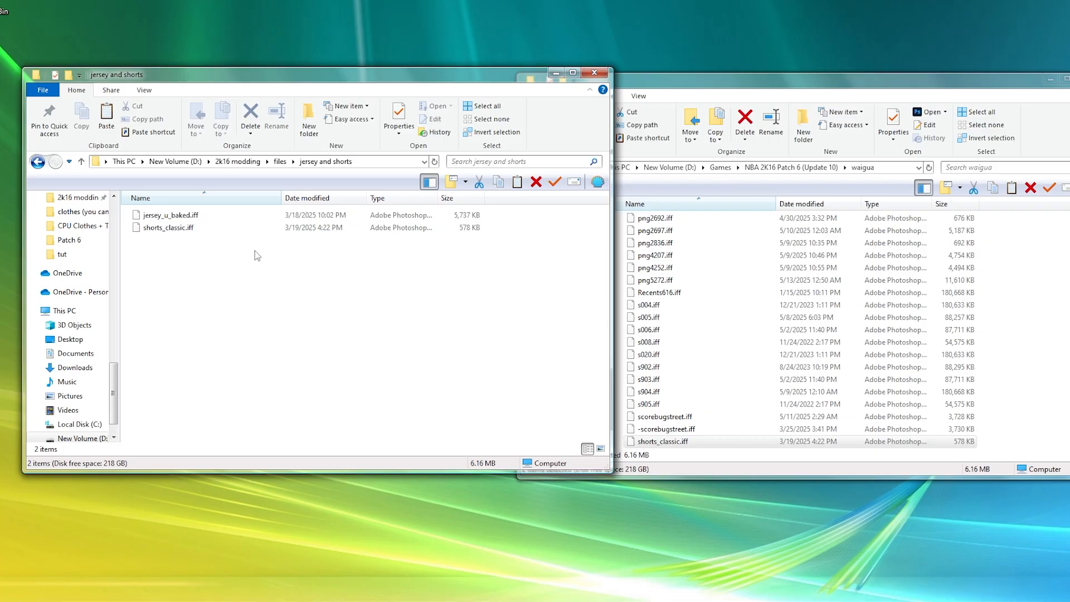
left_click_drag(176, 251, 189, 212)
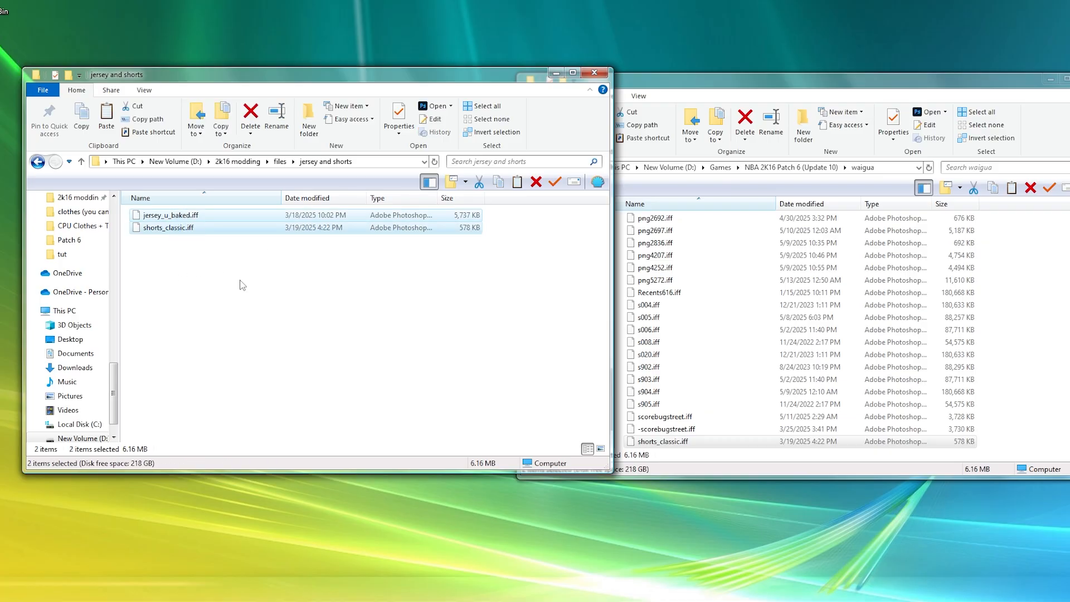
left_click(1055, 311)
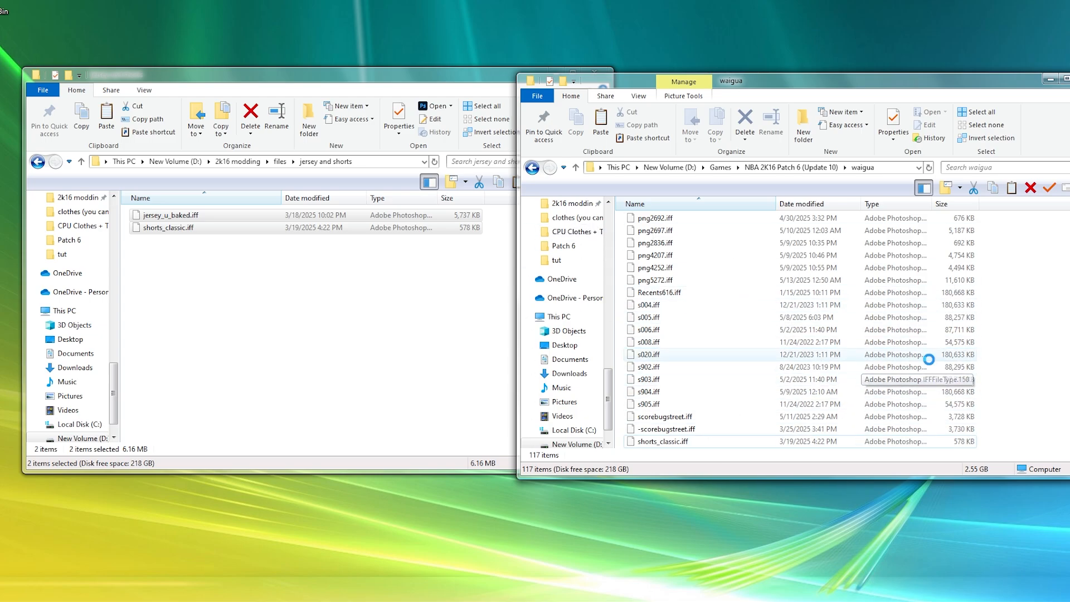
key("ctrl+v")
left_click(264, 201)
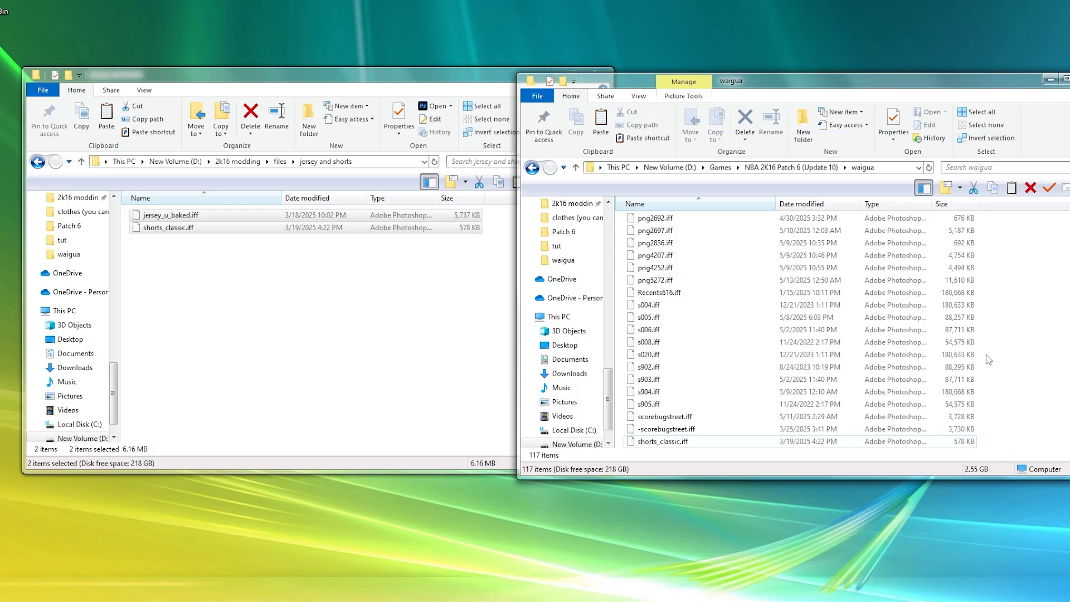
scroll(716, 329, "up", 20)
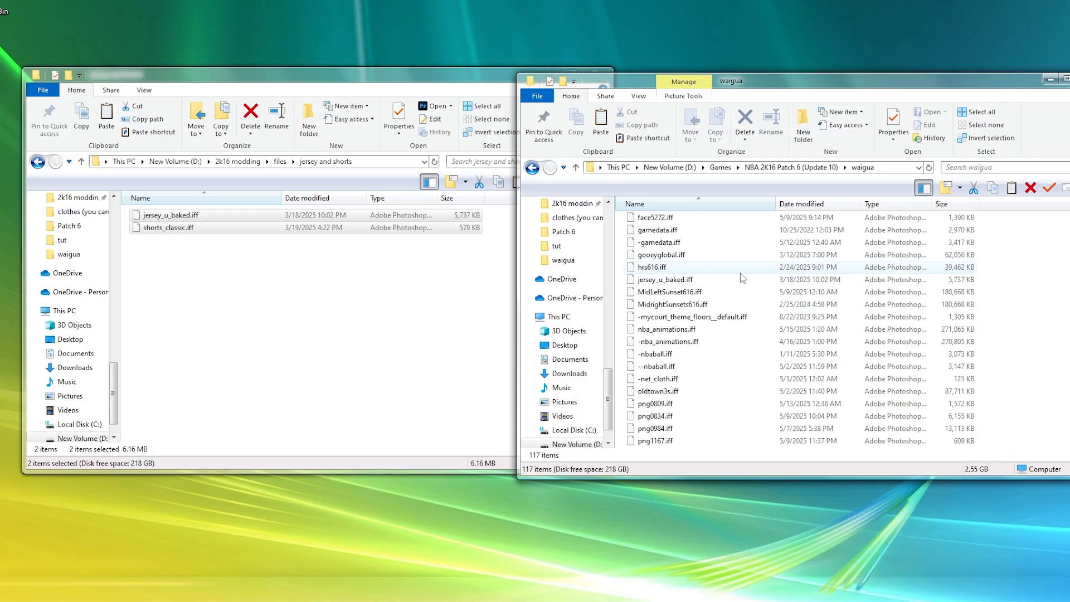
scroll(709, 345, "down", 20)
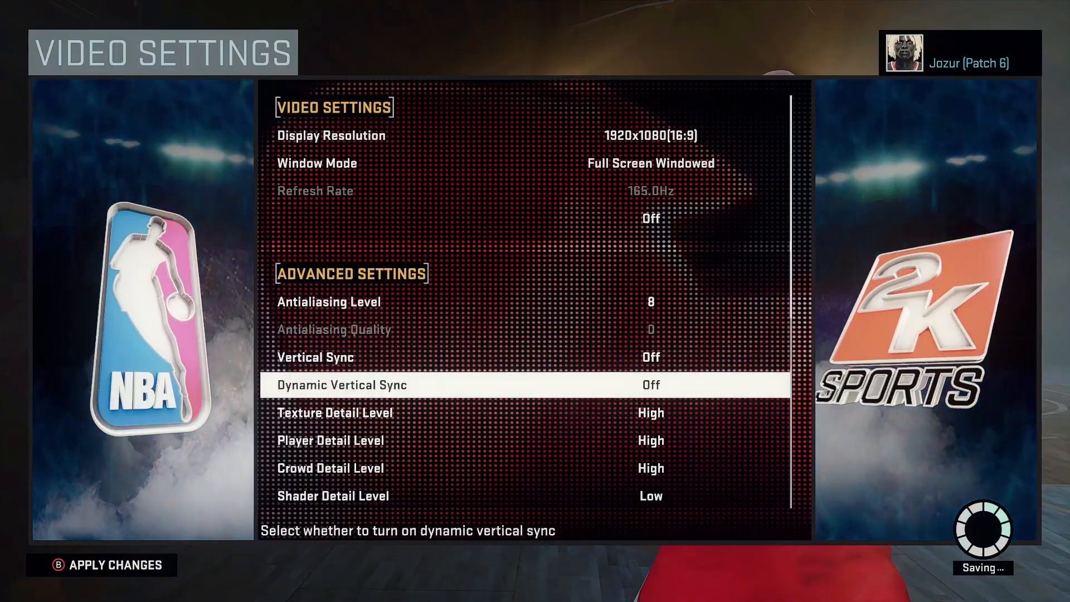
Set the Shader Detail Level to High in the NBA 2K16 video settings and apply the changes
key("Down")
key("Down")
key("Down")
key("Down")
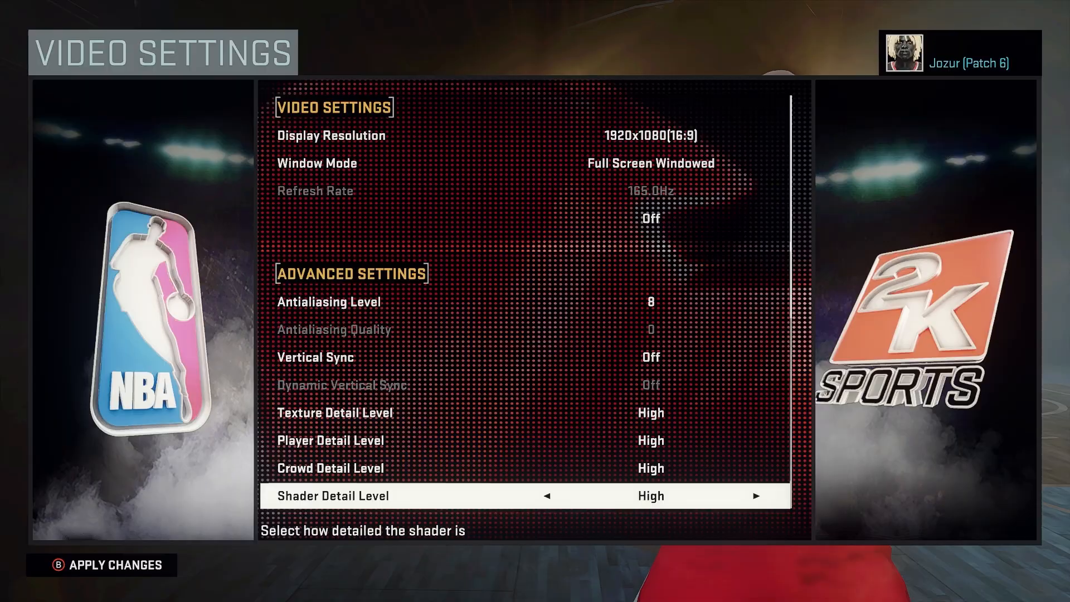
key("Escape")
Go to the Roster Creator and open the roster for editing
key("Down")
key("Return")
key("Down")
key("Down")
key("Down")
key("Down")
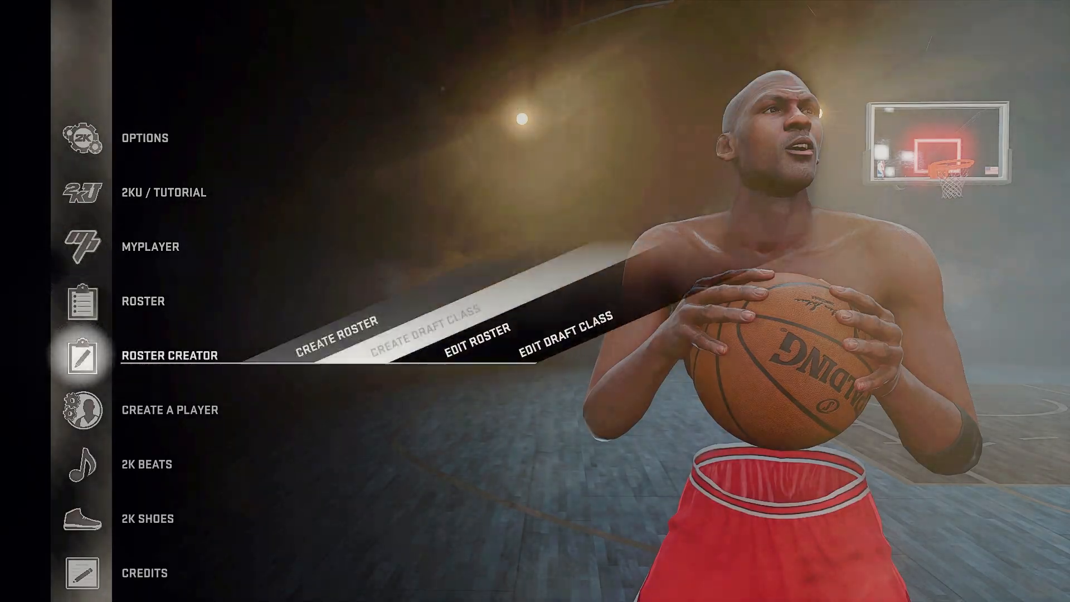
key("Return")
key("Down")
key("Down")
key("Down")
key("Return")
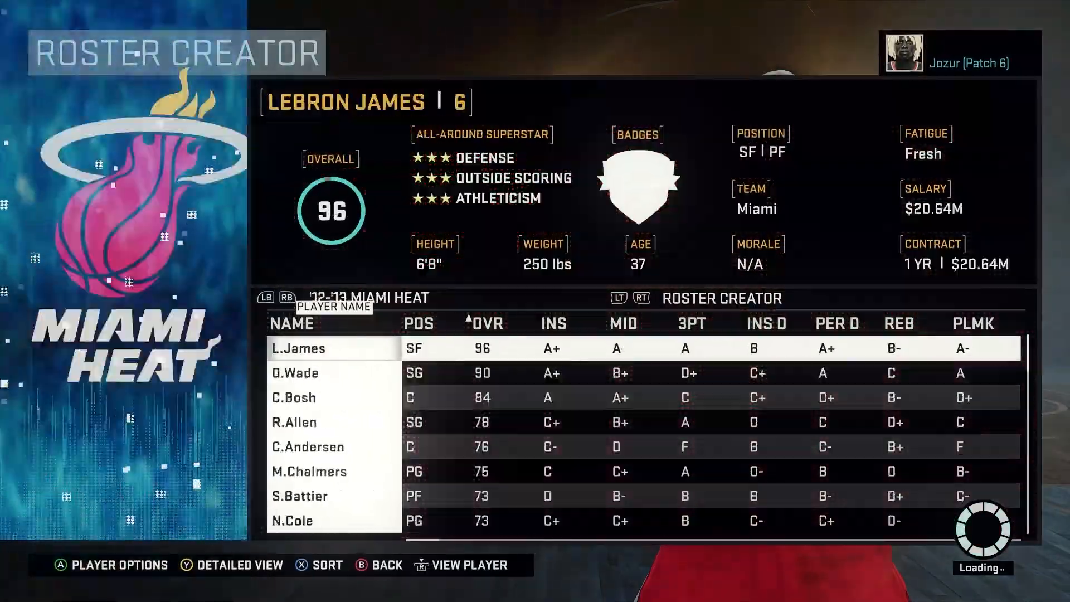
Switch from the '12-'13 Miami Heat to the modded player's team and open that player for editing
key("Page_Up")
key("Page_Up")
key("Page_Up")
key("Return")
key("Down")
key("Down")
key("Return")
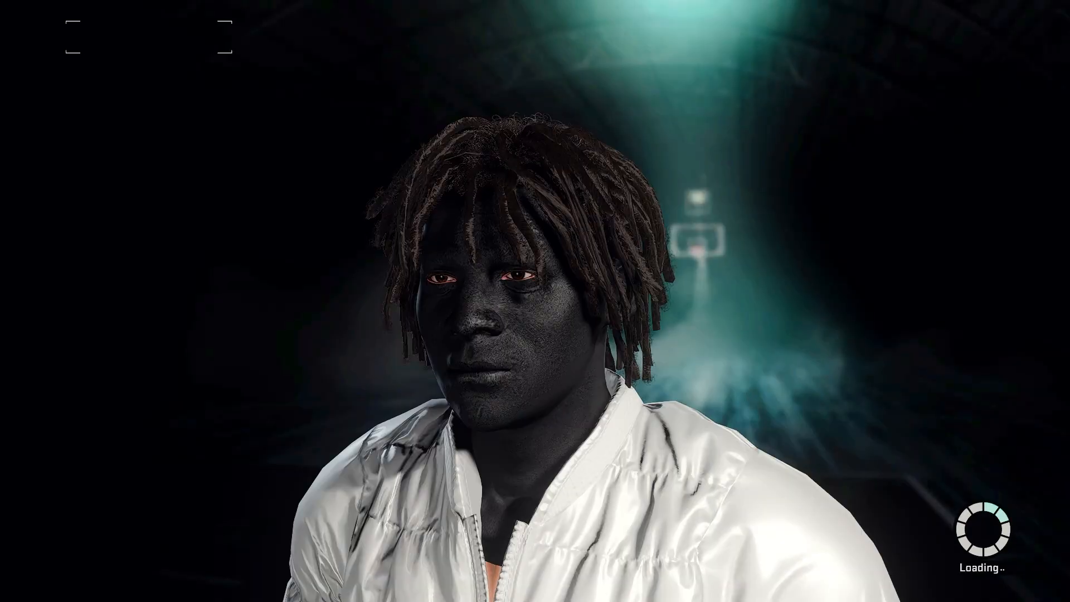
key("Down")
key("Down")
key("Down")
key("Down")
key("Down")
key("Up")
key("Return")
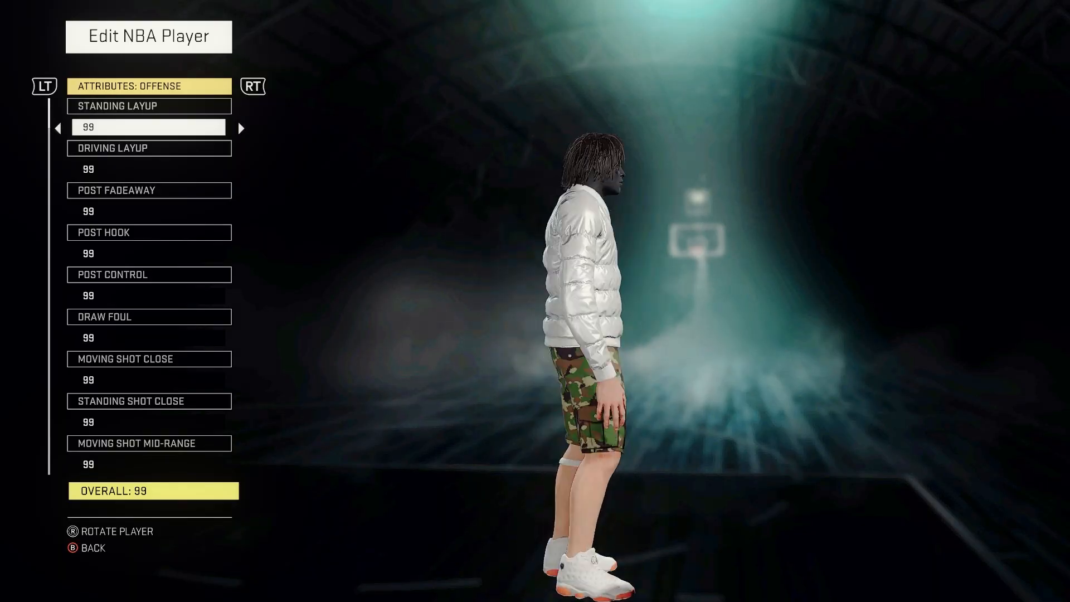
key("Escape")
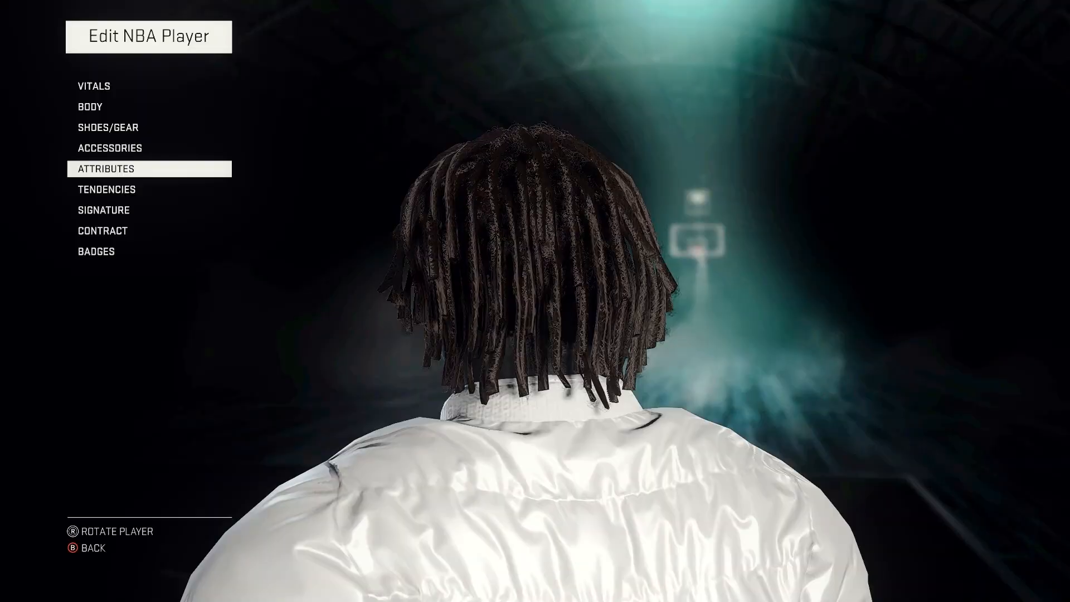
Open the player's upper body accessories and go through the slots down to the Right Wrist
key("Up")
key("Return")
key("Down")
key("Down")
key("Down")
key("Down")
key("Down")
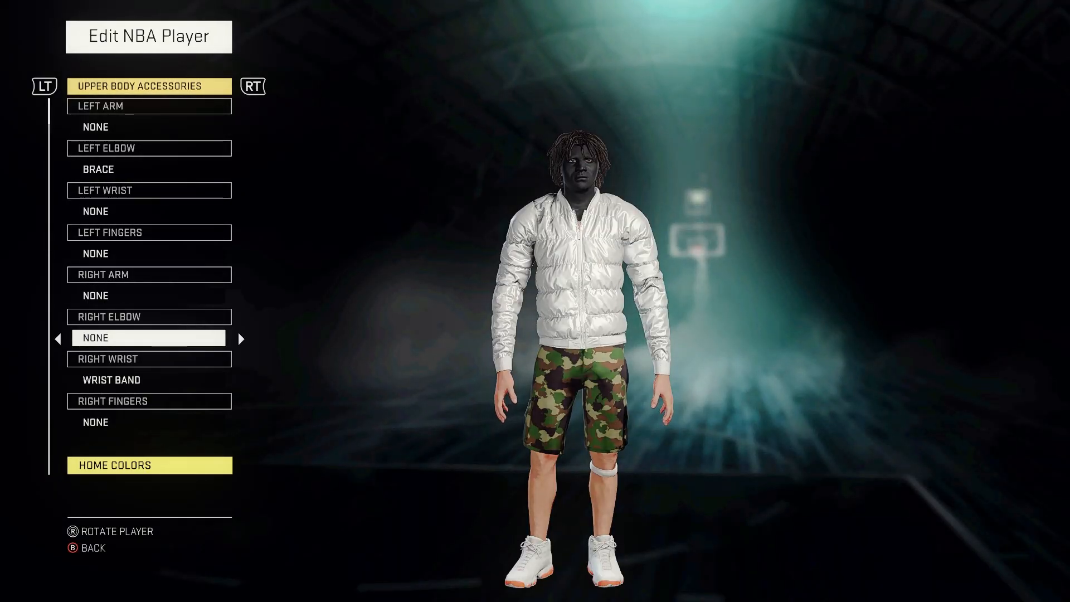
key("Down")
Change the Left Elbow accessory from Brace through Sleeve to None
key("Up")
key("Up")
key("Up")
key("Up")
key("Up")
key("Right")
key("Right")
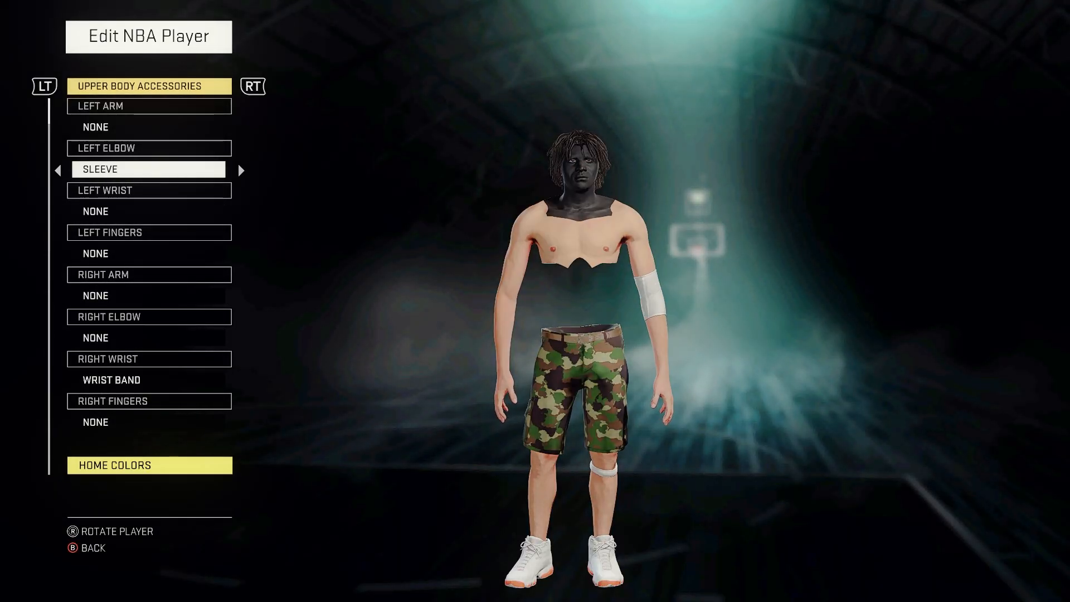
key("Right")
Preview the Left Wrist accessories from Wrist Band through Forearm Band and return the slot to None
key("Down")
key("Down")
key("Up")
key("Right")
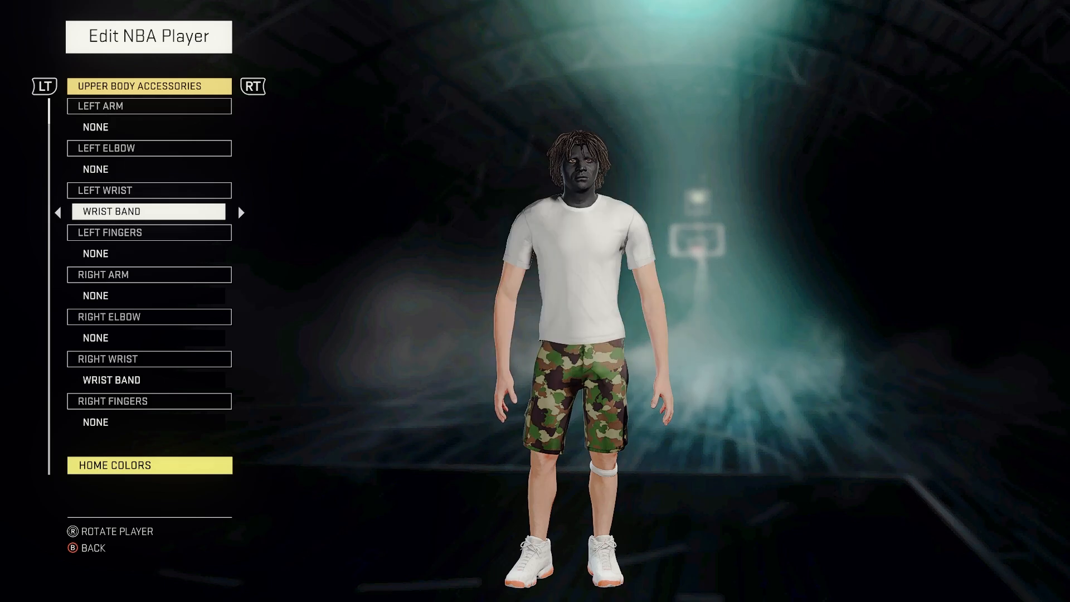
key("Right")
key("Right")
key("Right")
key("Right")
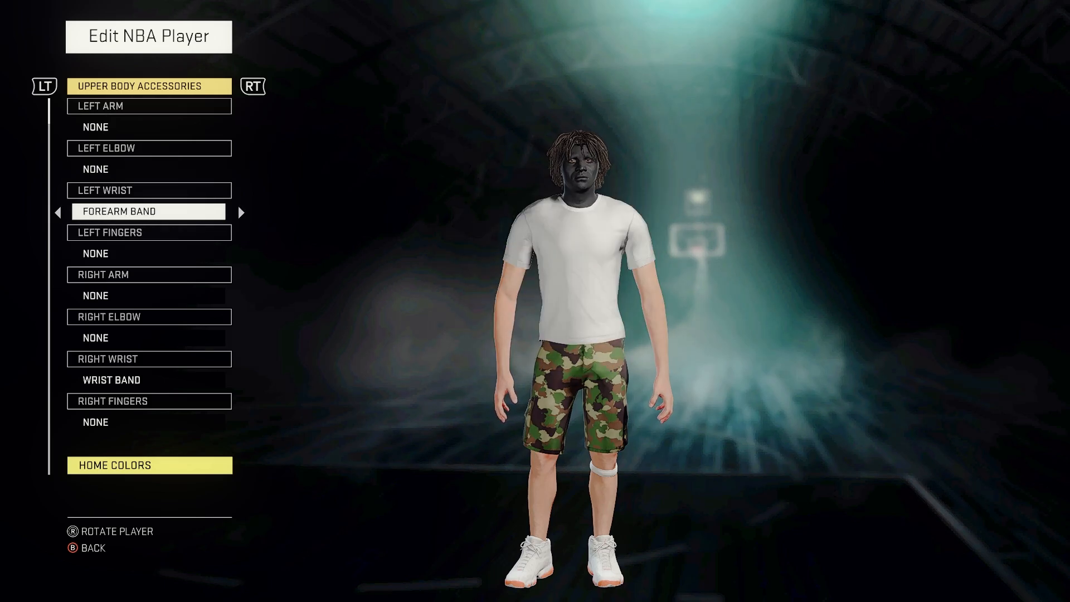
key("Right")
Change the Right Wrist accessory to Rubberband
key("Down")
key("Down")
key("Down")
key("Down")
key("Right")
key("Right")
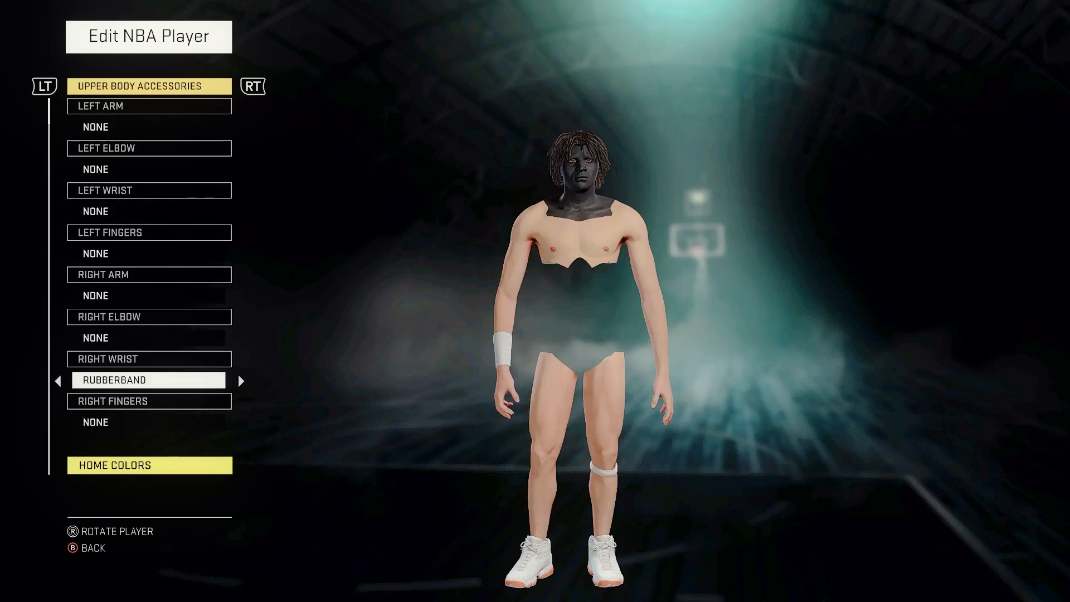
Cycle through the remaining Right Wrist accessories and set the slot to None
key("Right")
key("Right")
key("Right")
key("Right")
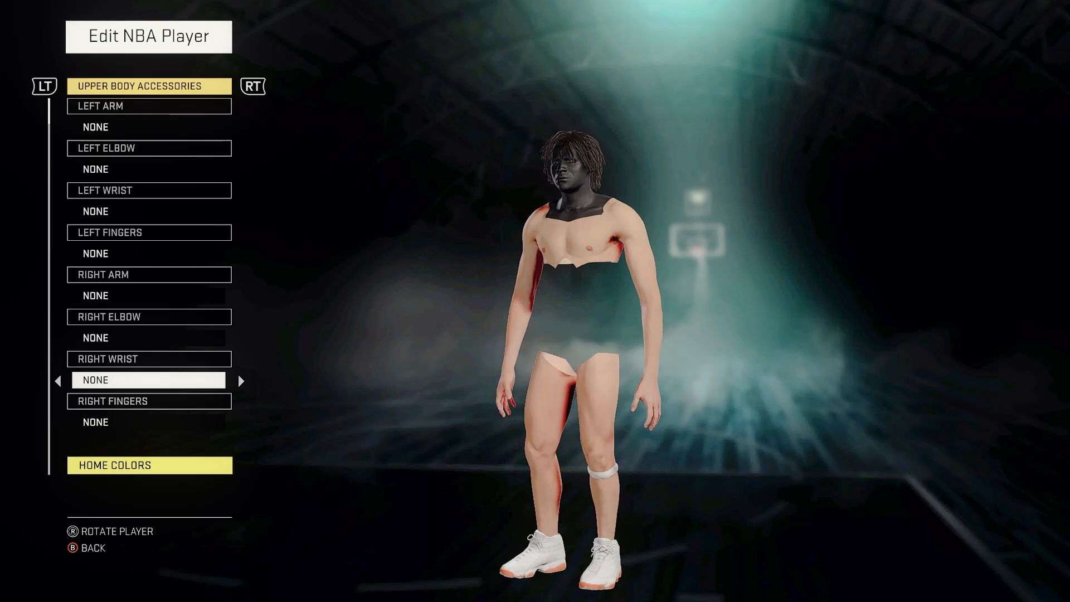
Preview the Left Wrist accessories from Wrist Wrap to Forearm Band on the player
key("Left")
key("Left")
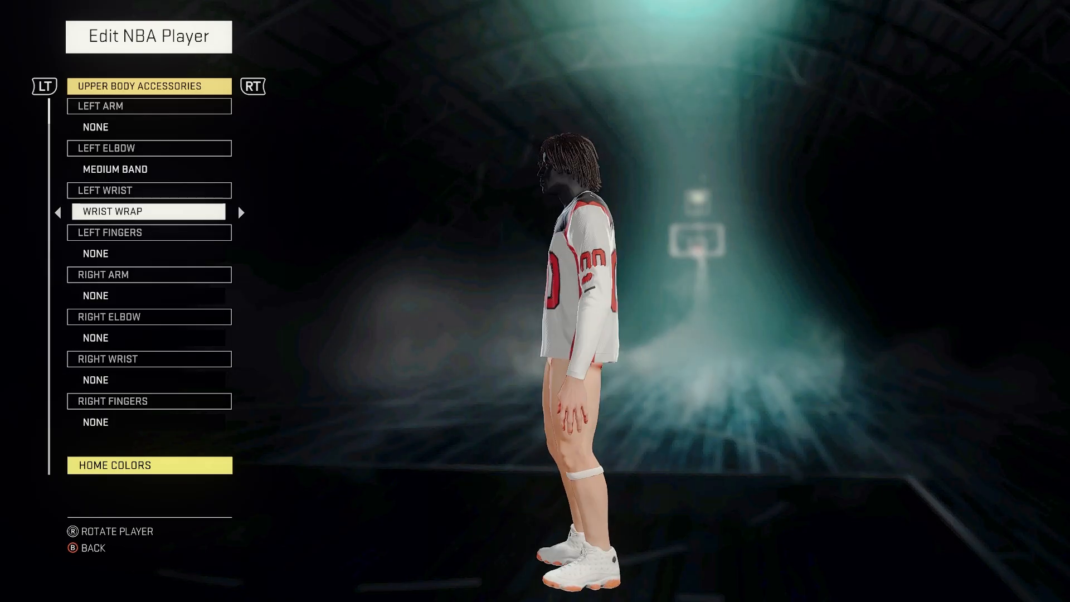
key("Right")
key("Right")
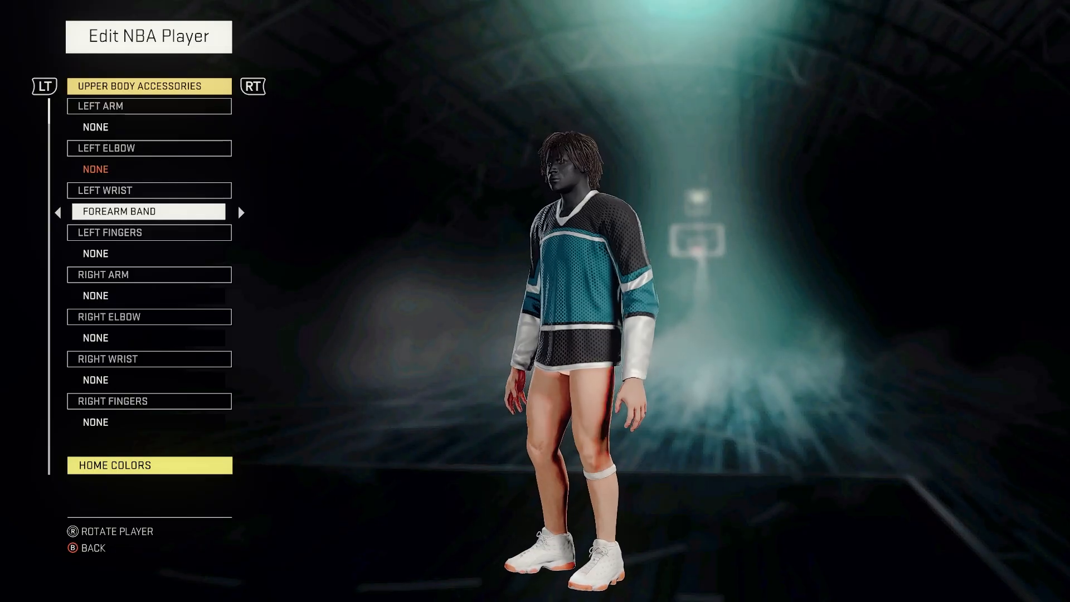
key("Up")
key("Down")
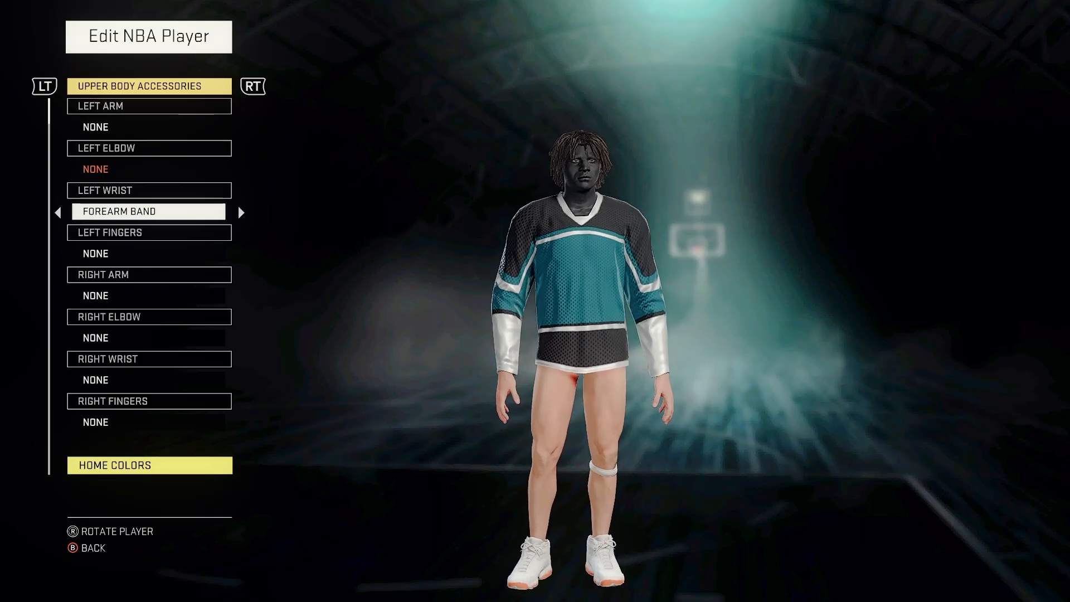
Return the Left Wrist to None and cycle the Left Elbow accessory from Medium Band back to None
key("Left")
key("Up")
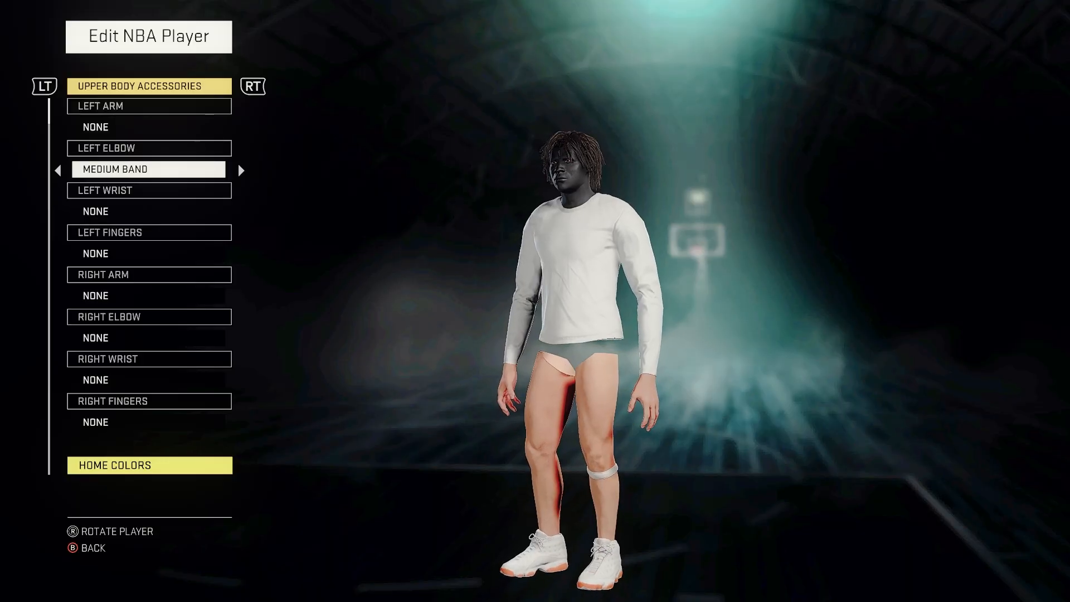
key("Left")
key("Left")
key("Left")
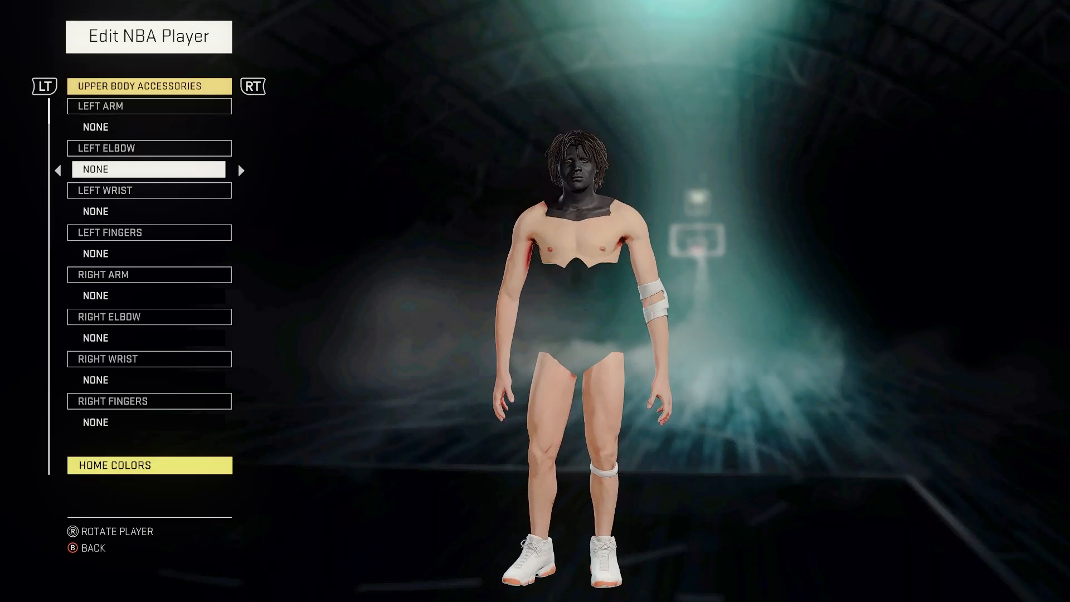
key("Left")
key("Right")
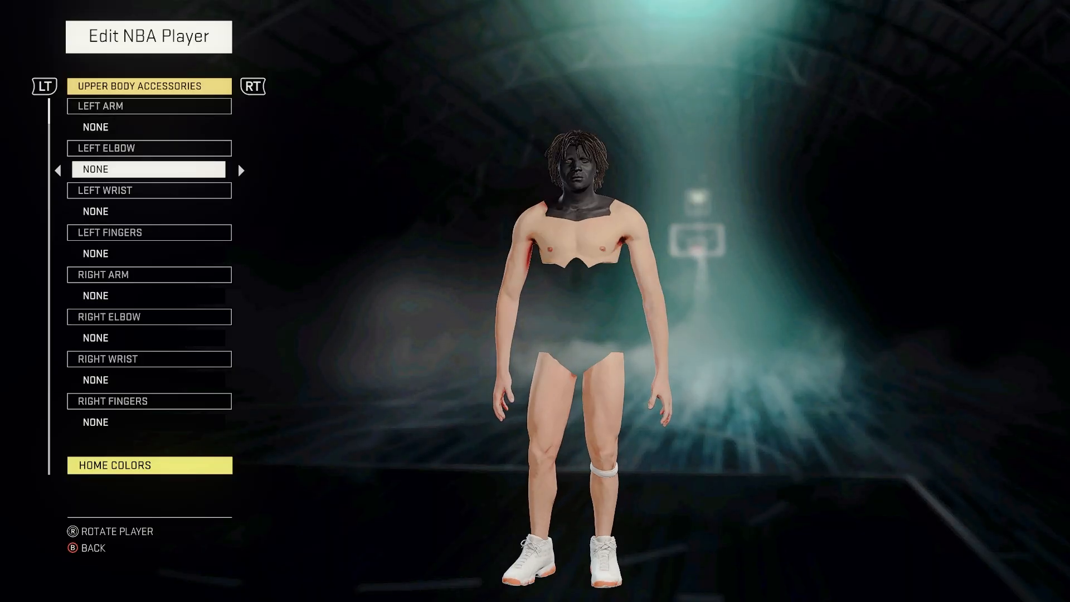
Go through the remaining upper body slots, view the lower body accessories down to Left Ankle, and leave the player editor
key("Down")
key("Down")
key("Down")
key("Down")
key("Down")
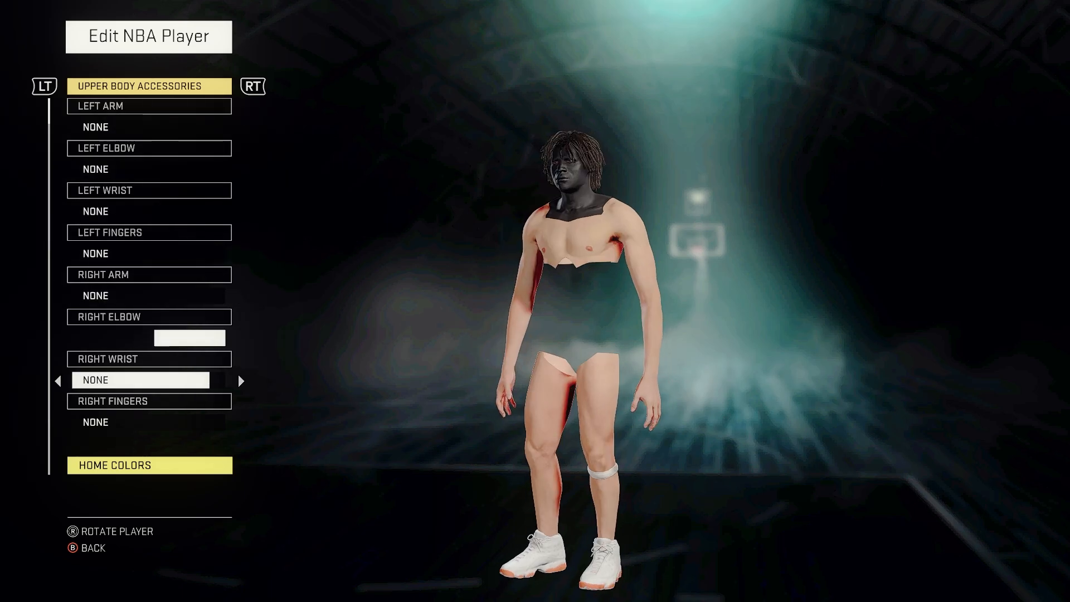
key("Page_Down")
key("Down")
key("Down")
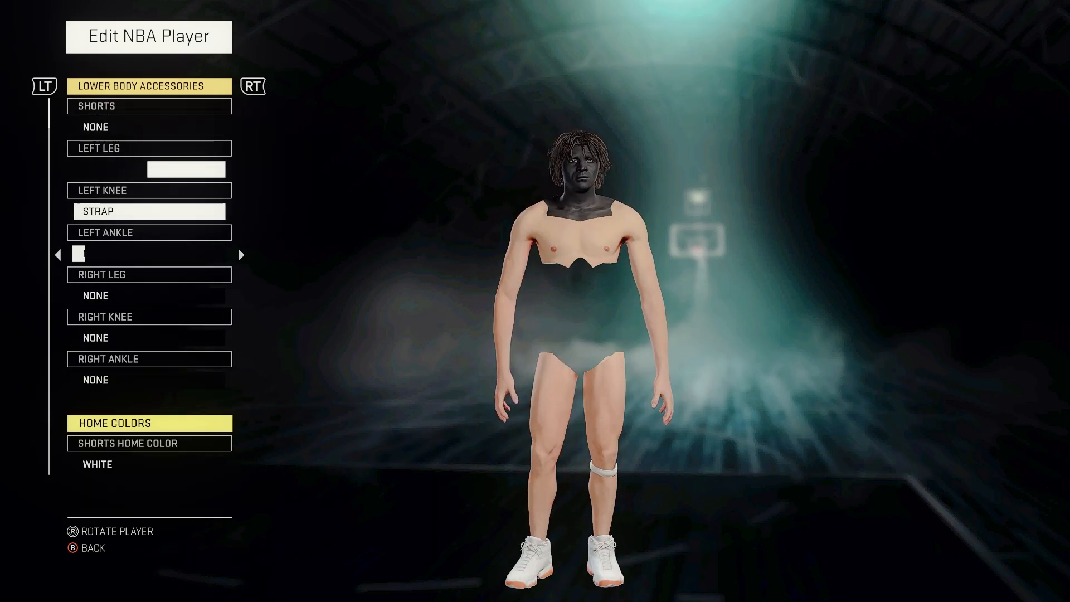
key("Escape")
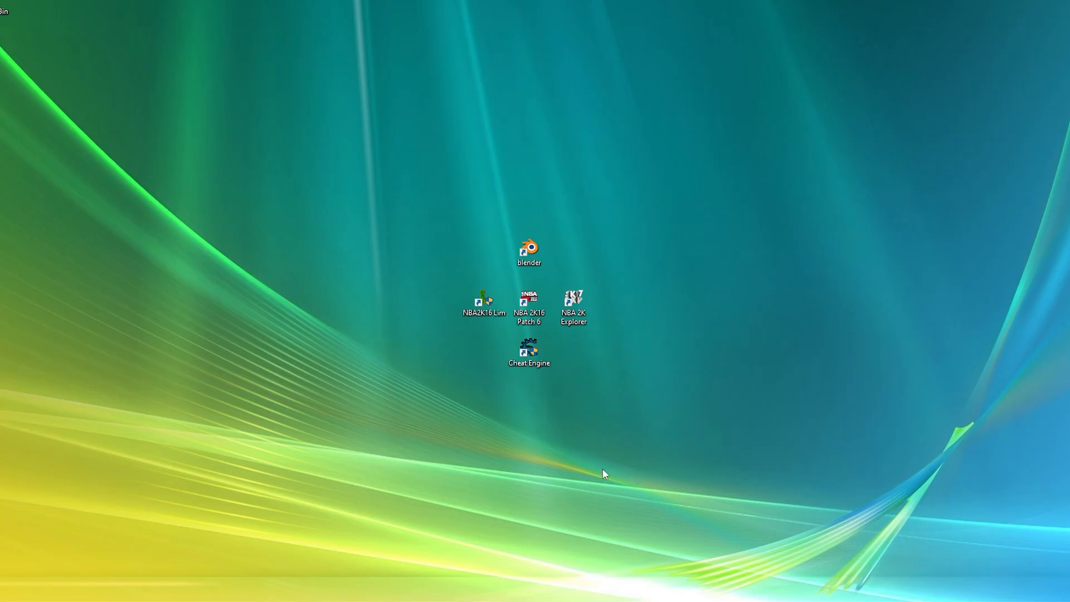
Switch to the 2k16manifestpatch6 file in Notepad++ and list every occurrence of "mascot" in the document
left_click(610, 601)
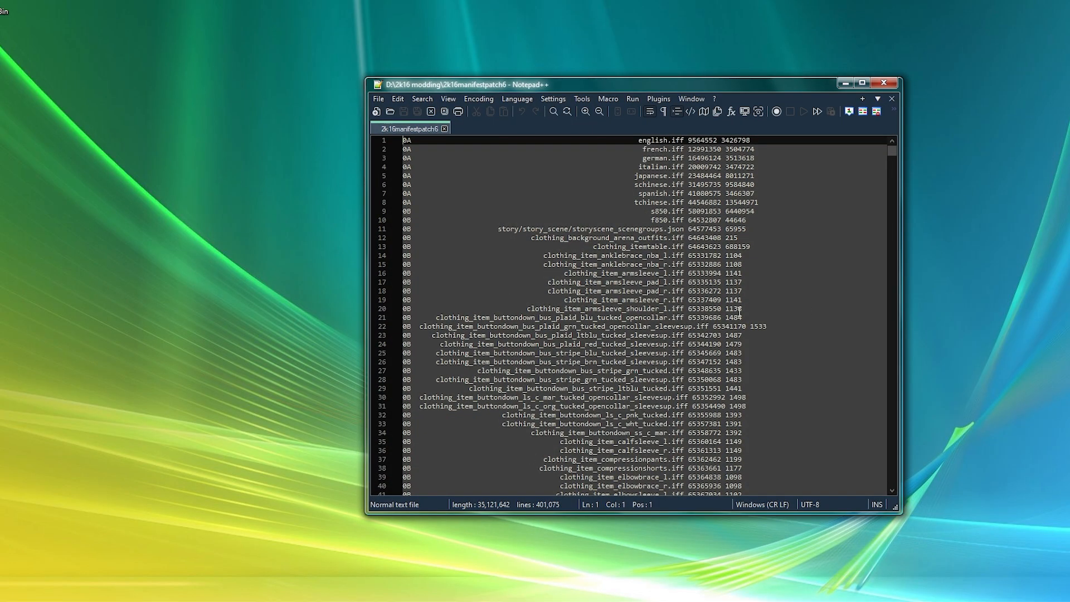
key("shift+Right")
key("shift+Right")
key("ctrl+f")
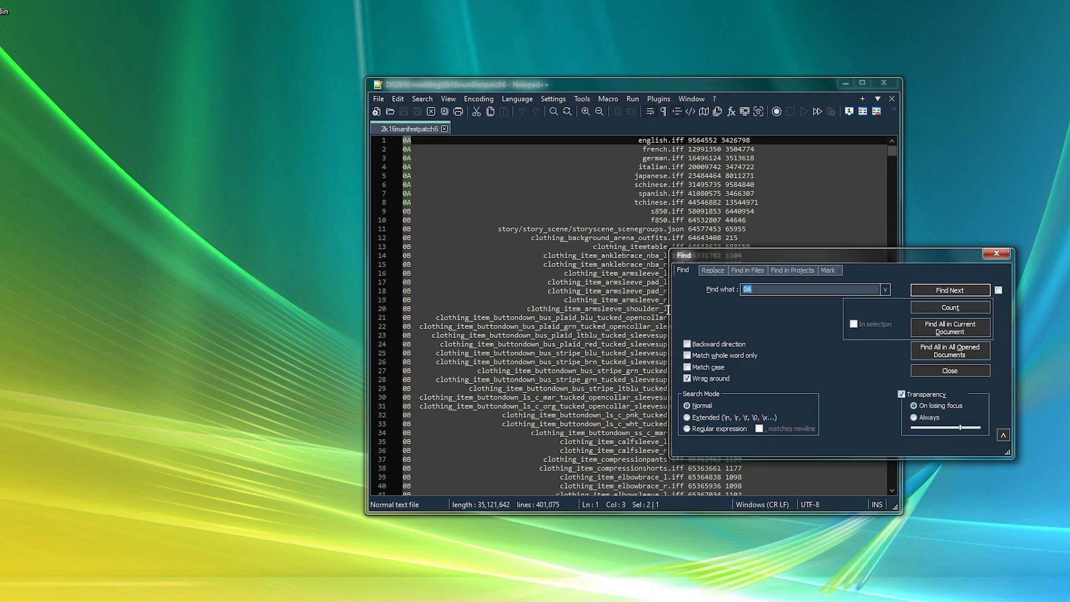
key("BackSpace")
type("mascot")
left_click(940, 324)
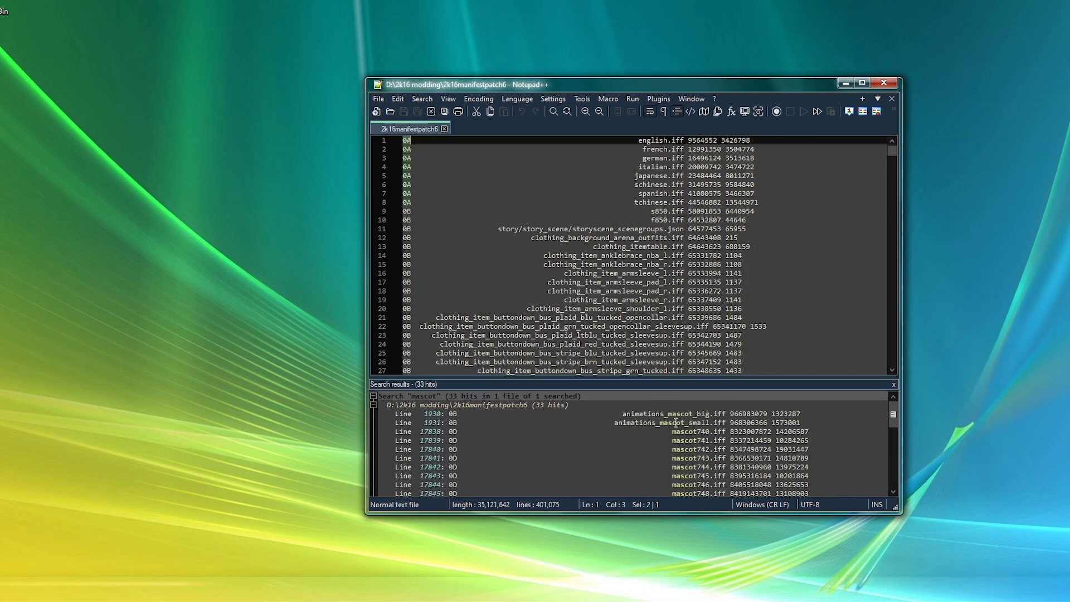
Look through the mascot search results for each file's archive code and go to the mascot25.iff entry in the manifest
scroll(705, 450, "down", 1)
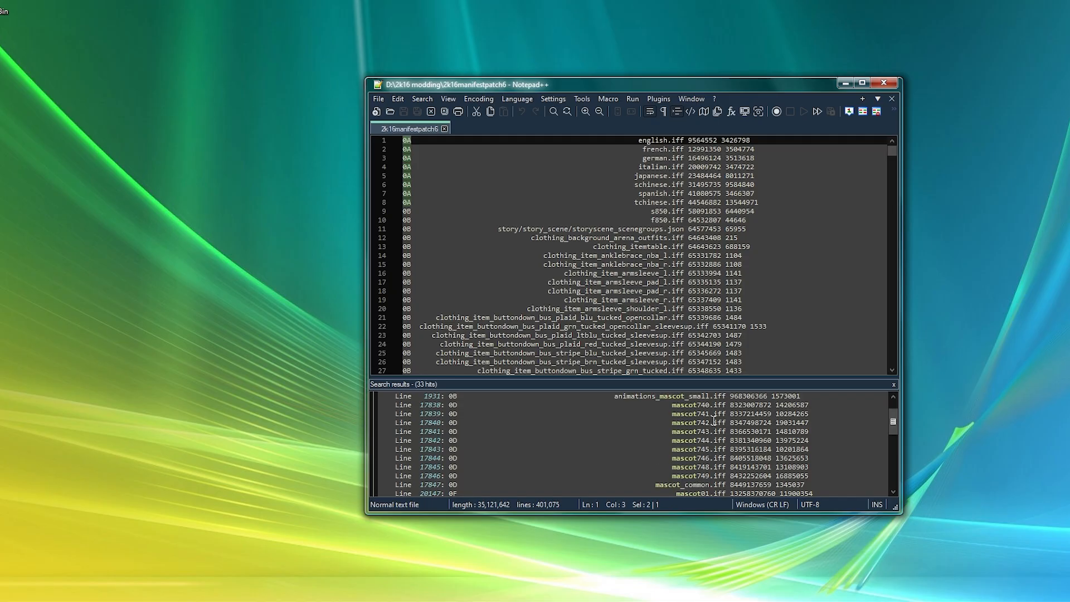
left_click(696, 475)
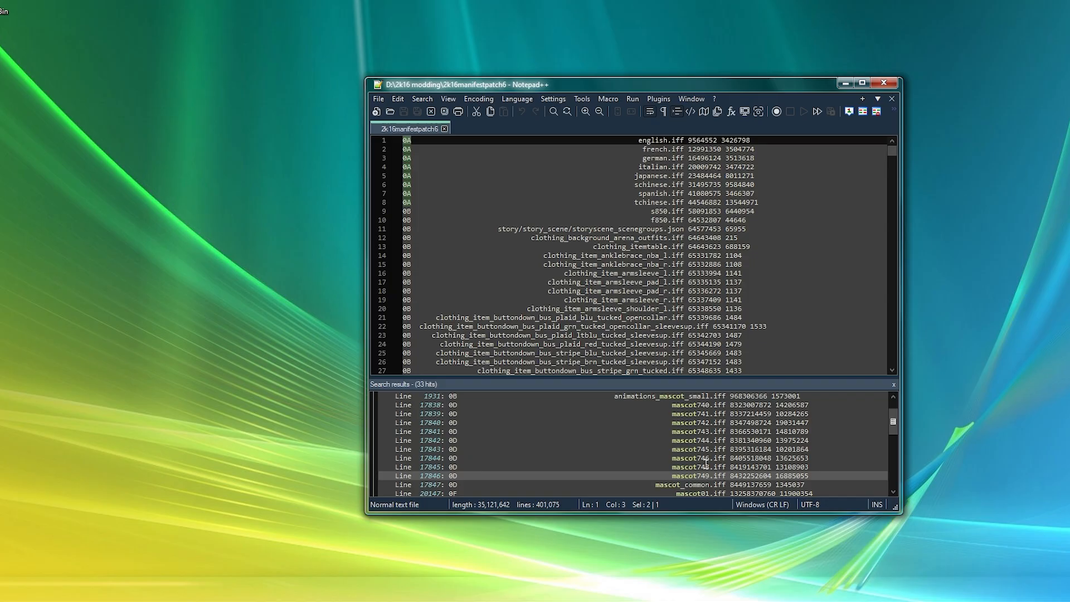
scroll(717, 448, "down", 4)
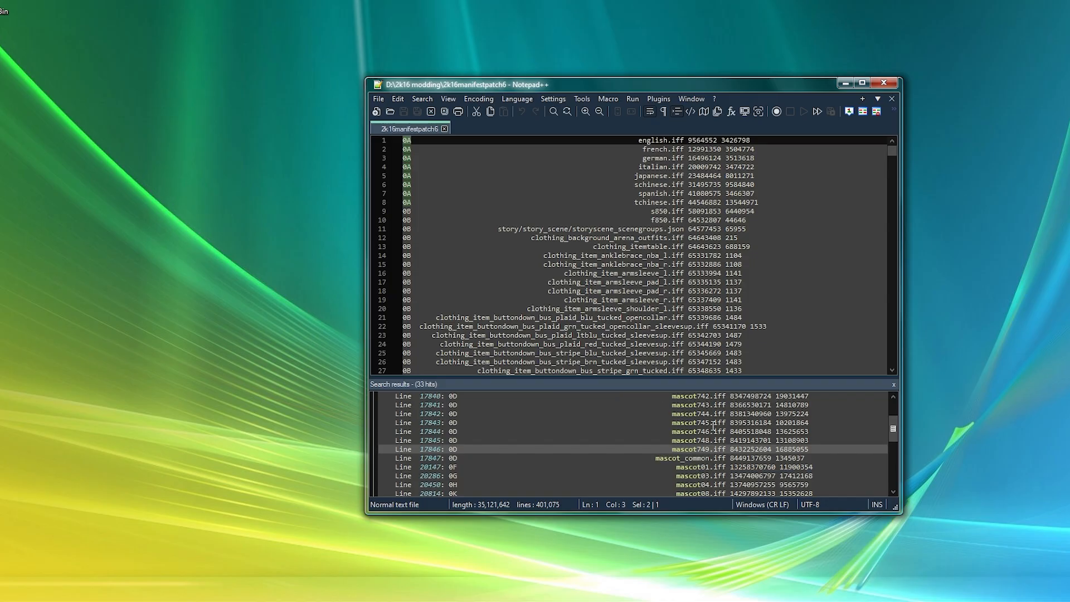
scroll(739, 454, "up", 3)
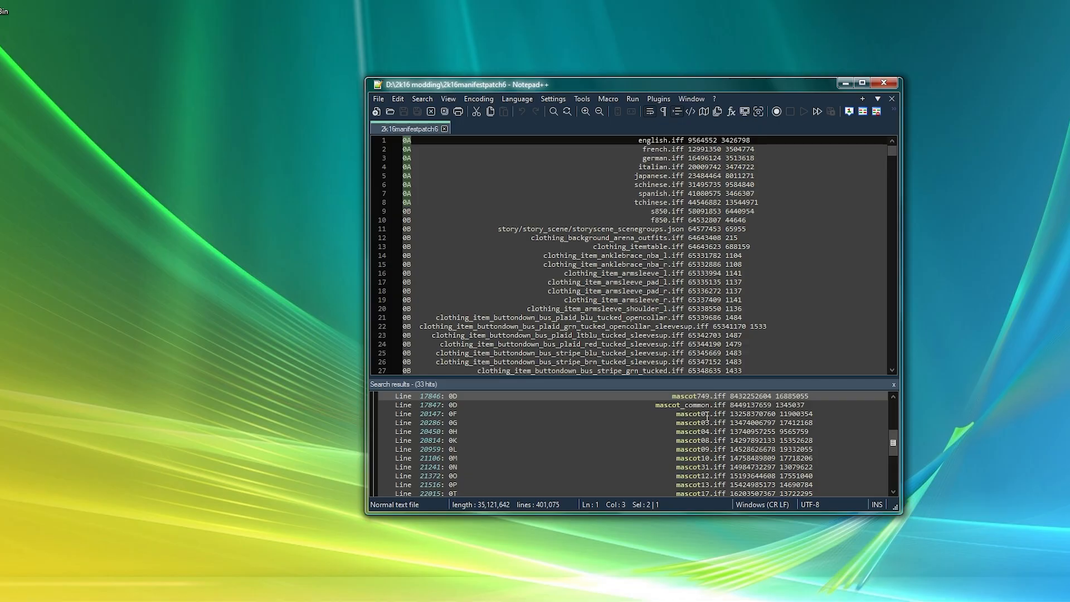
left_click(705, 415)
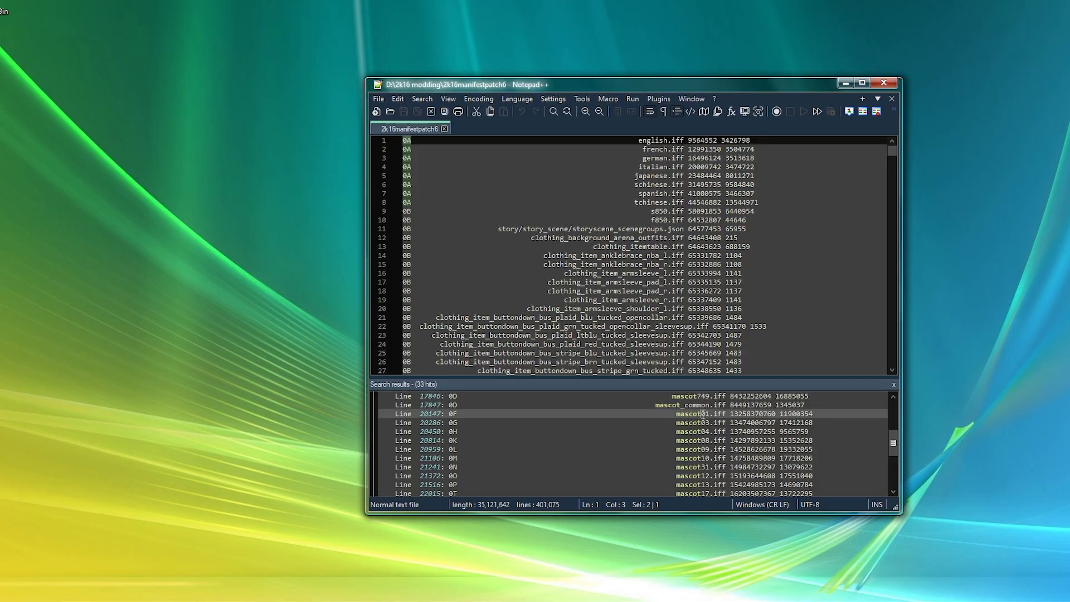
scroll(713, 430, "down", 1)
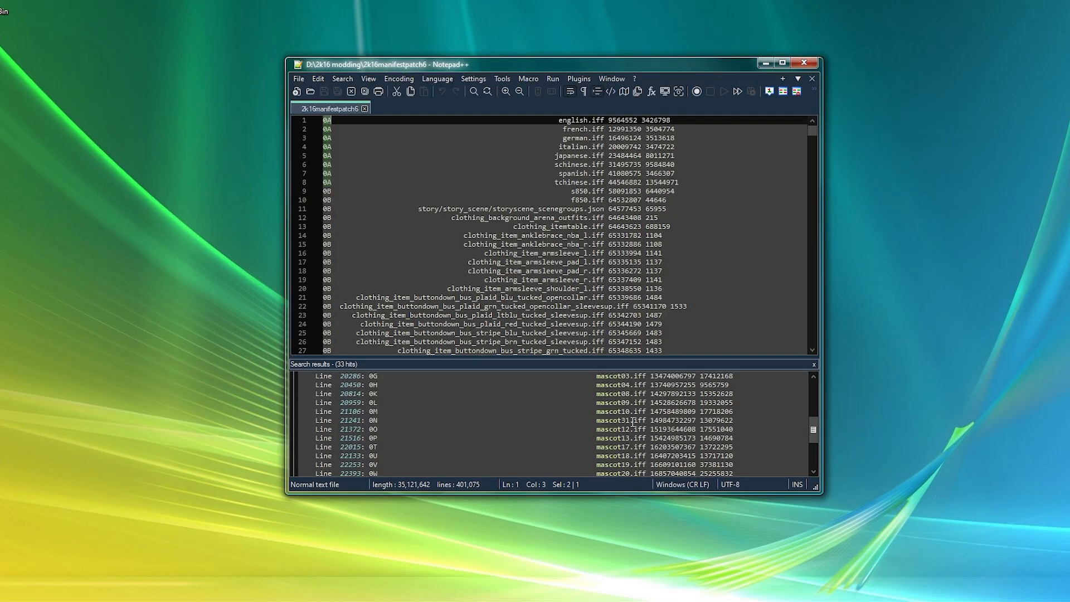
scroll(712, 446, "up", 1)
scroll(632, 424, "down", 3)
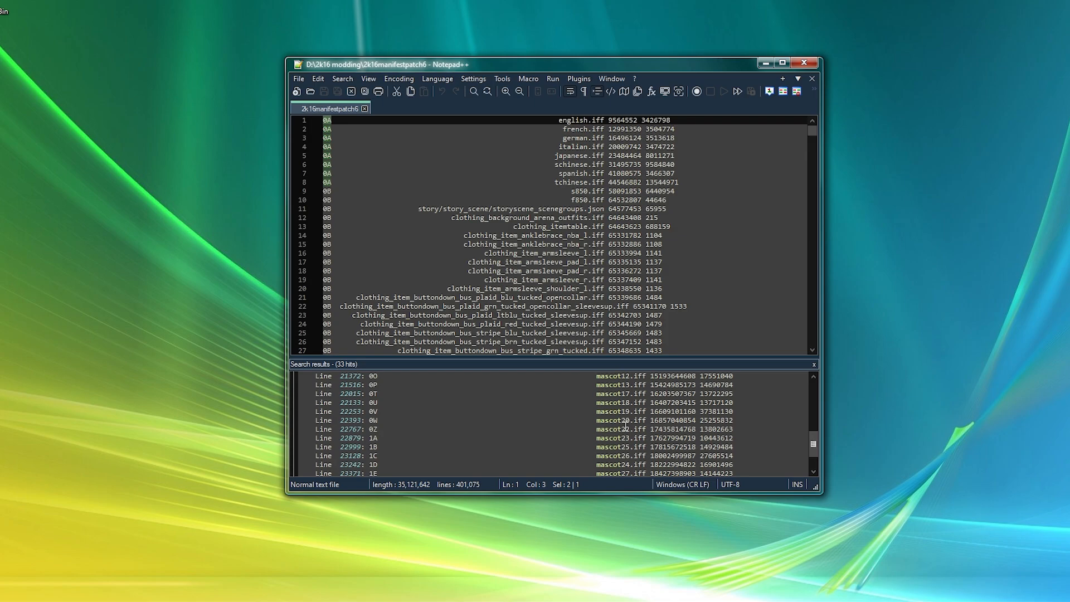
scroll(619, 430, "down", 1)
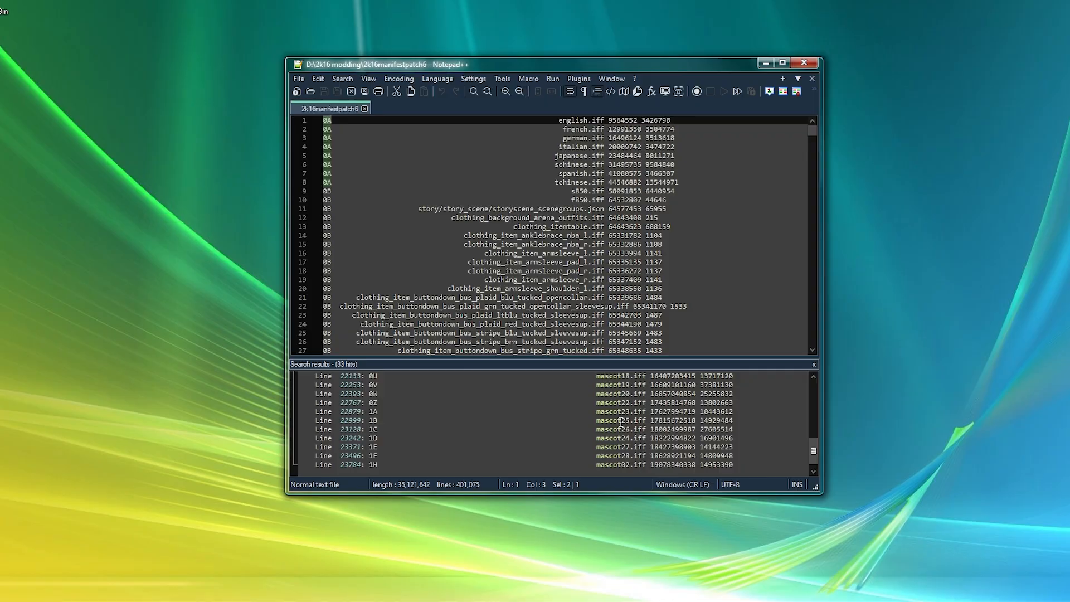
double_click(620, 421)
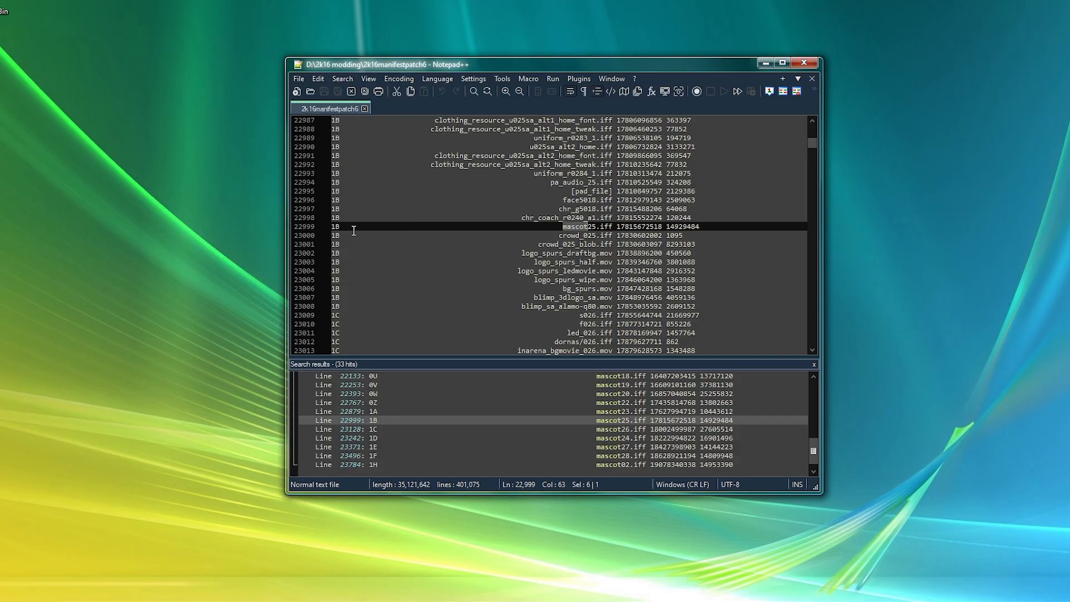
Open NBA 2K Explorer, add the 1B archive to the archives to load, and save the settings
left_click(765, 63)
double_click(573, 300)
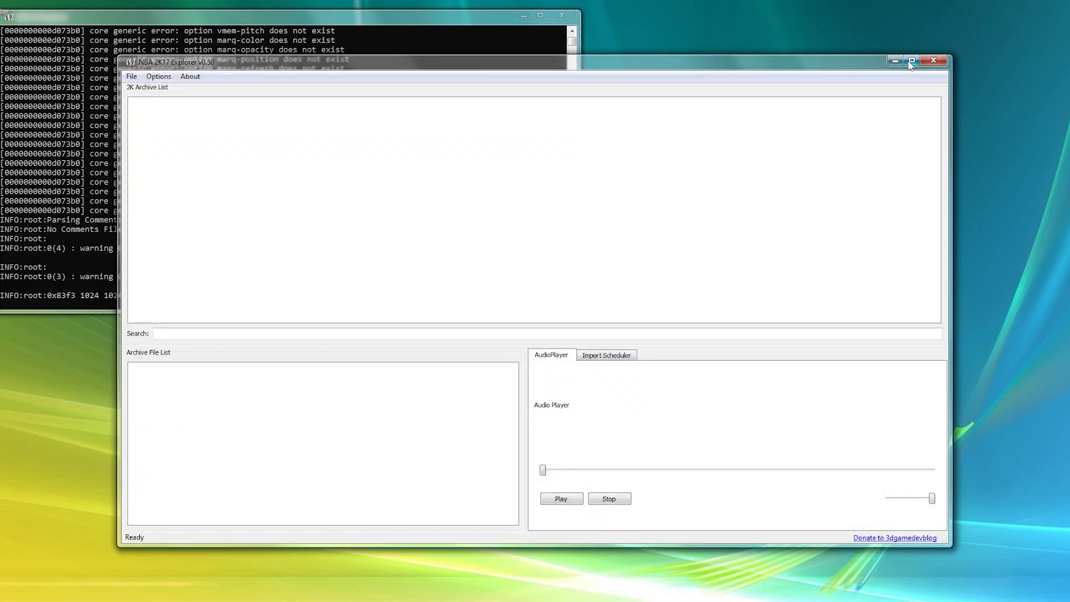
left_click(907, 66)
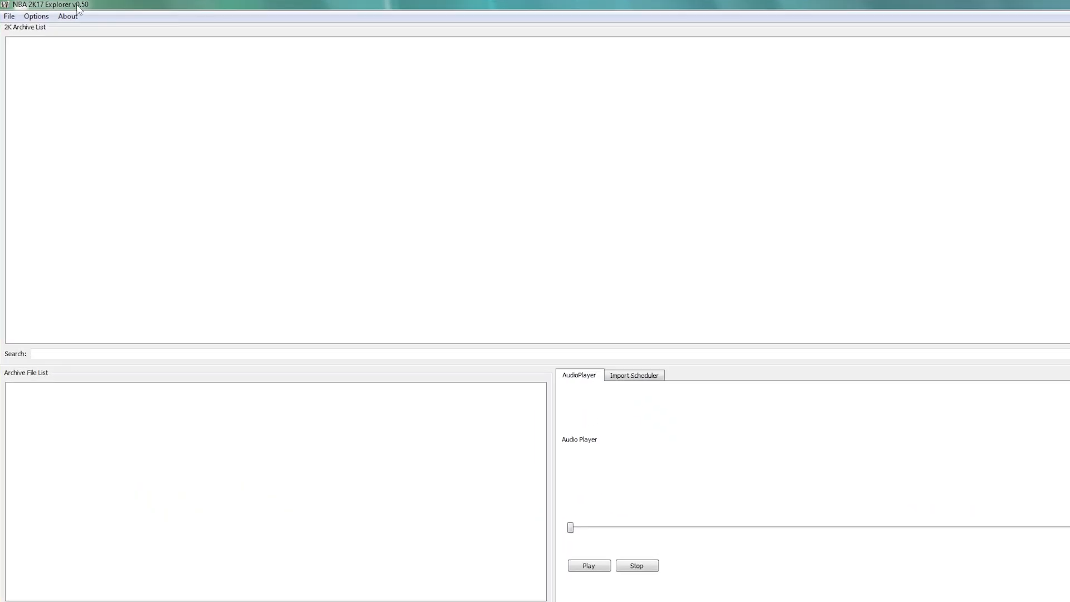
left_click(46, 19)
left_click(56, 29)
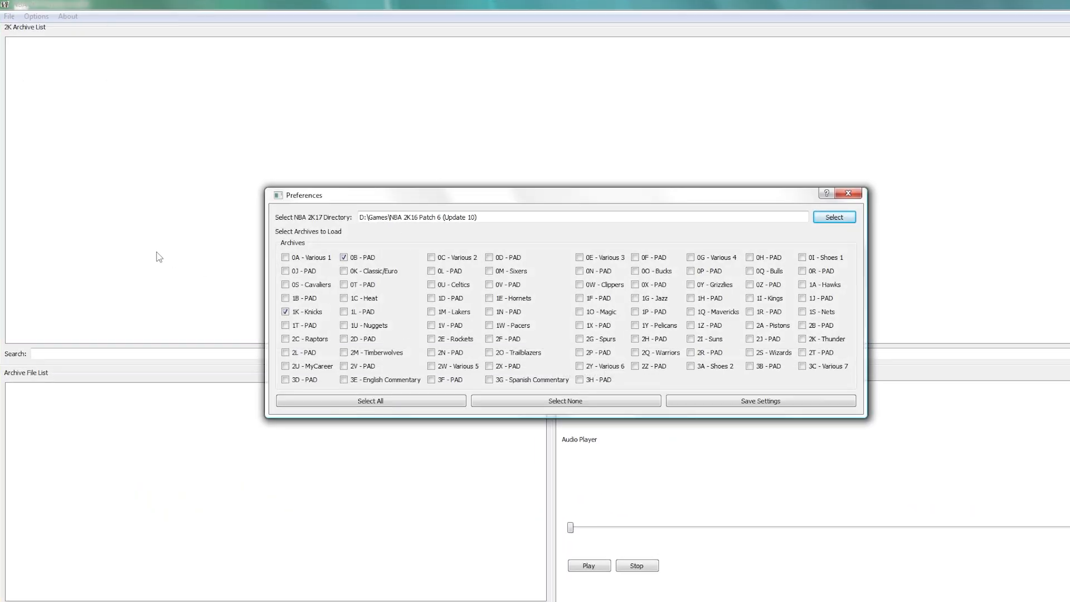
left_click(285, 298)
left_click(766, 401)
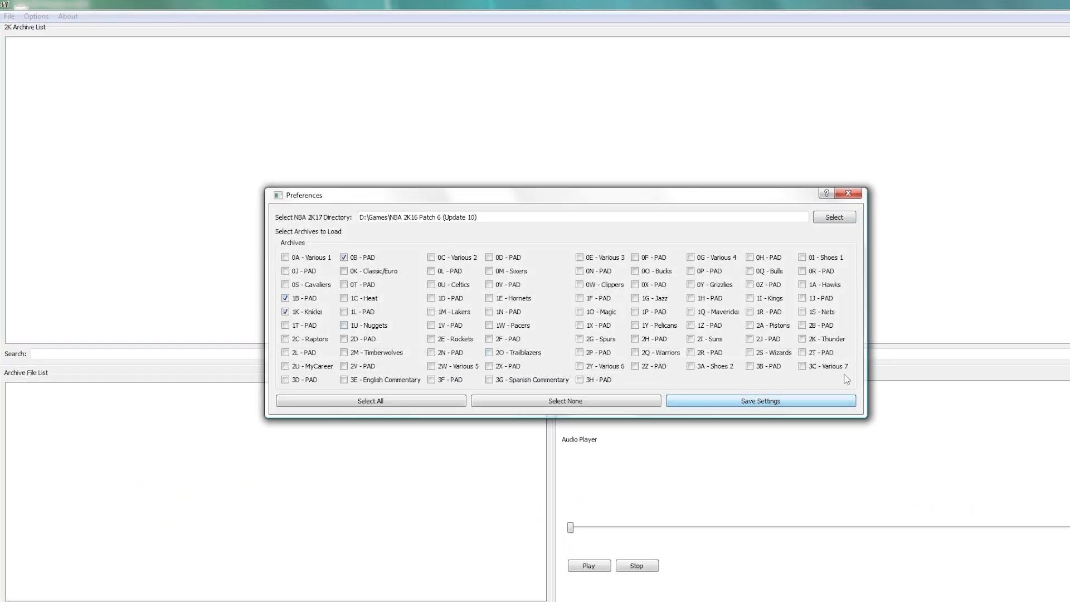
left_click(848, 194)
Load the archives, search the 1B archive for "mascot", and open the contents of mascot25.iff
left_click(9, 16)
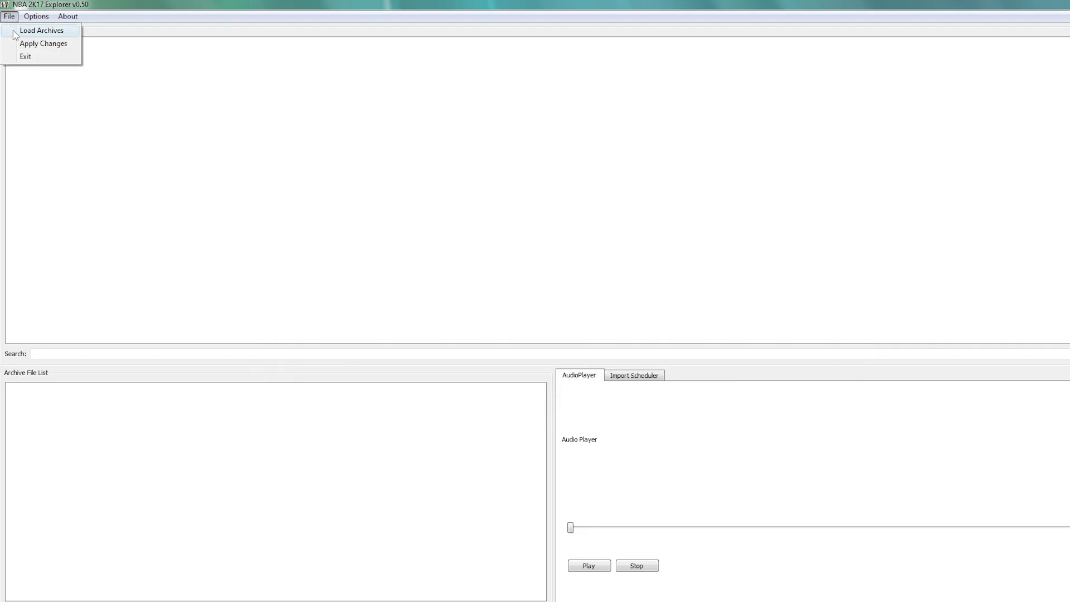
left_click(14, 32)
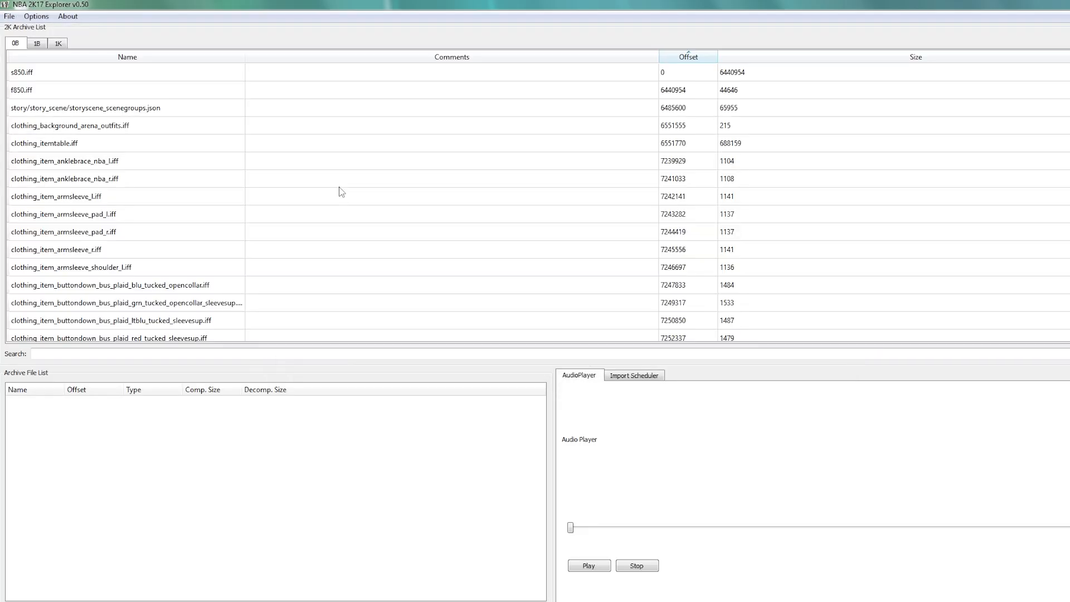
left_click(39, 49)
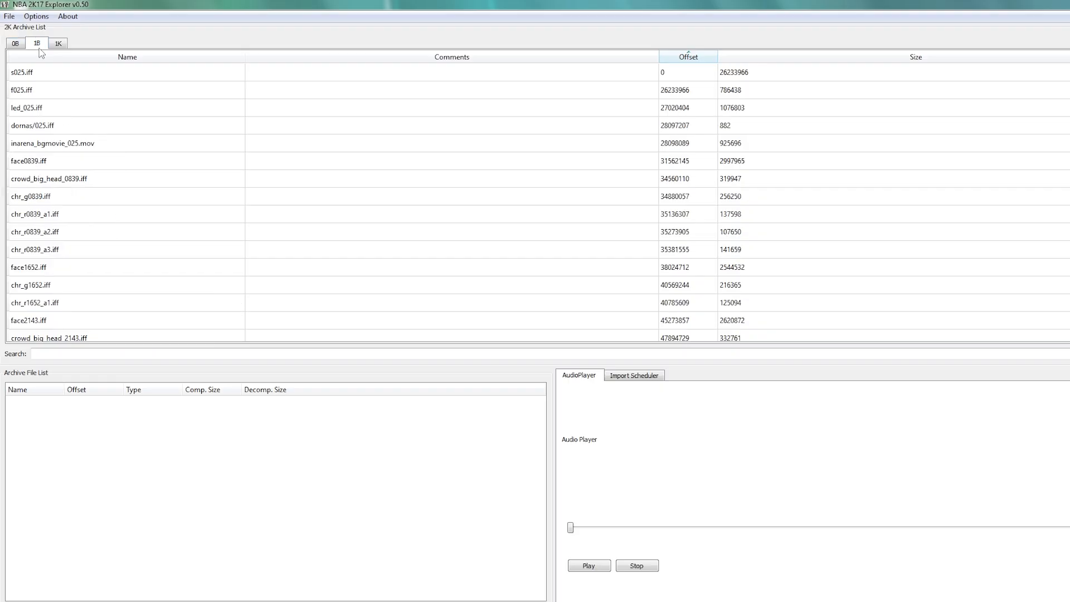
left_click(139, 356)
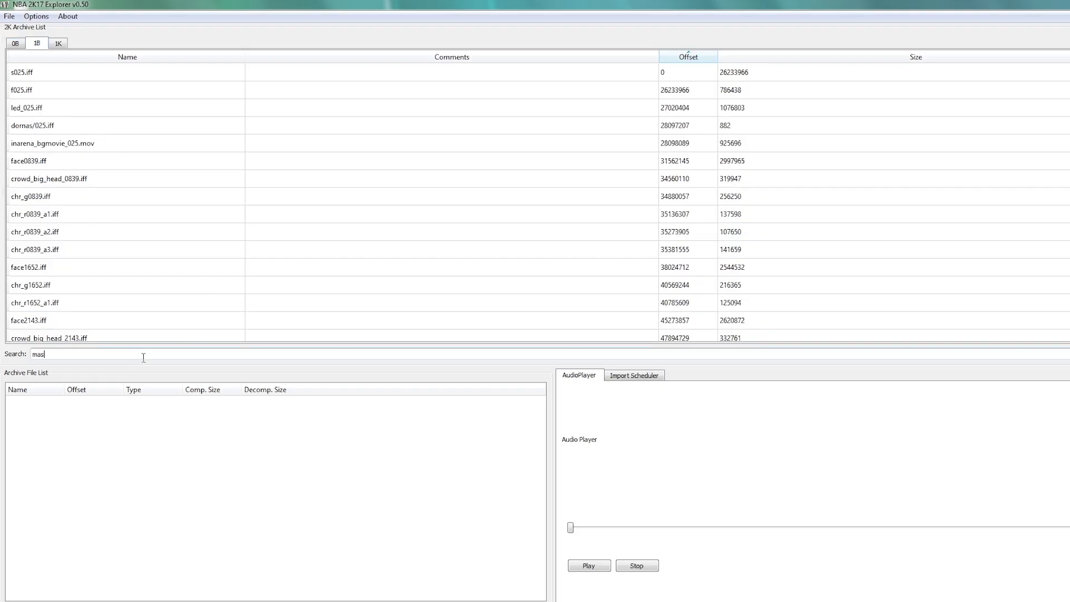
key("Return")
left_click(34, 321)
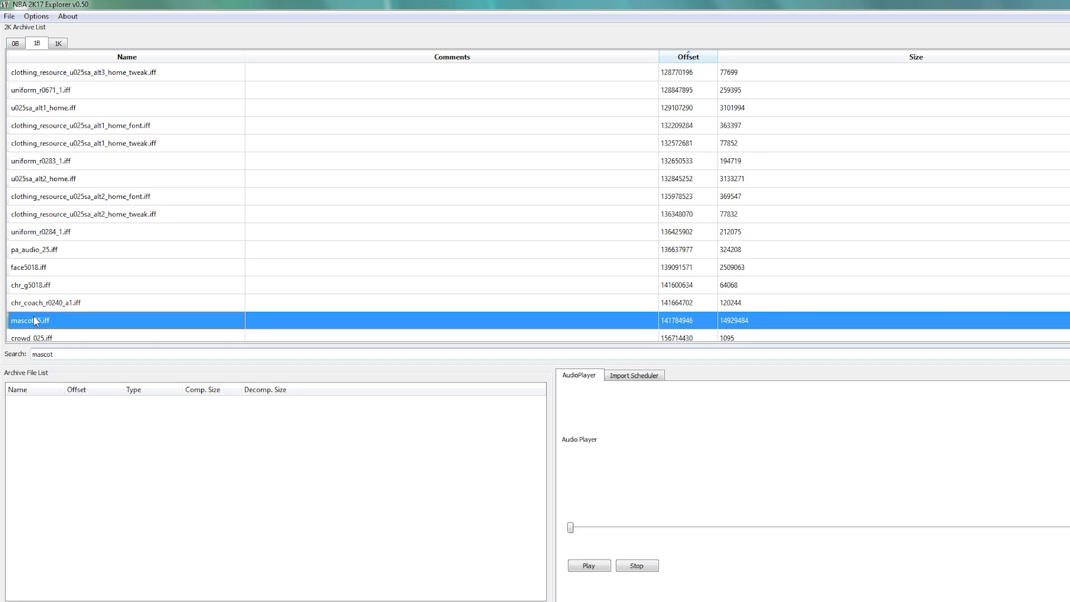
double_click(84, 321)
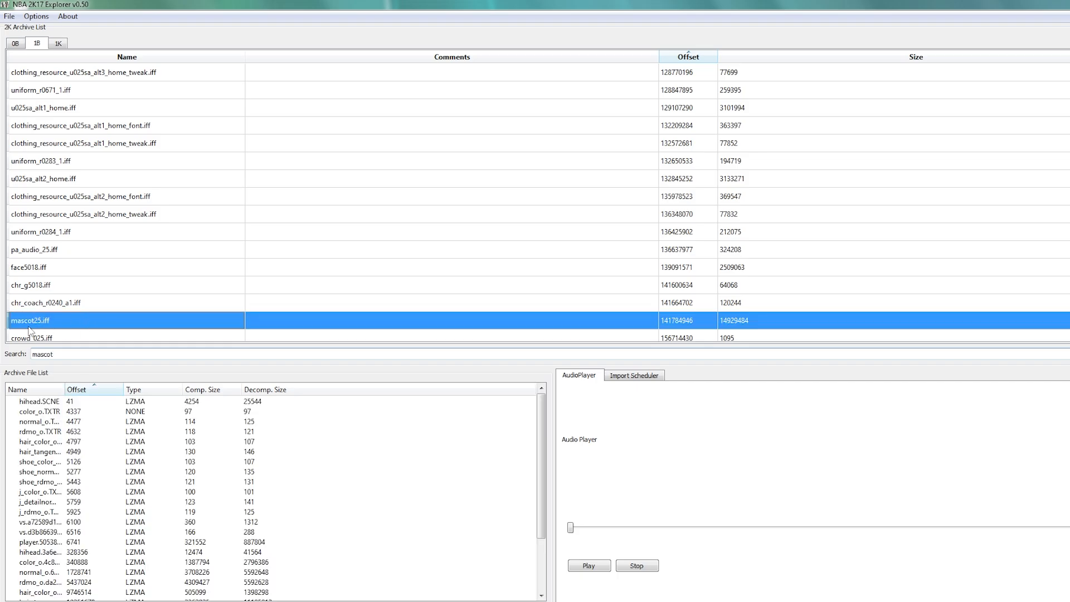
Export mascot25.iff to the folder D:\2k16 modding\_2K16 Mascots\NBA\_tutorial and exit the archive explorer
right_click(40, 323)
left_click(64, 352)
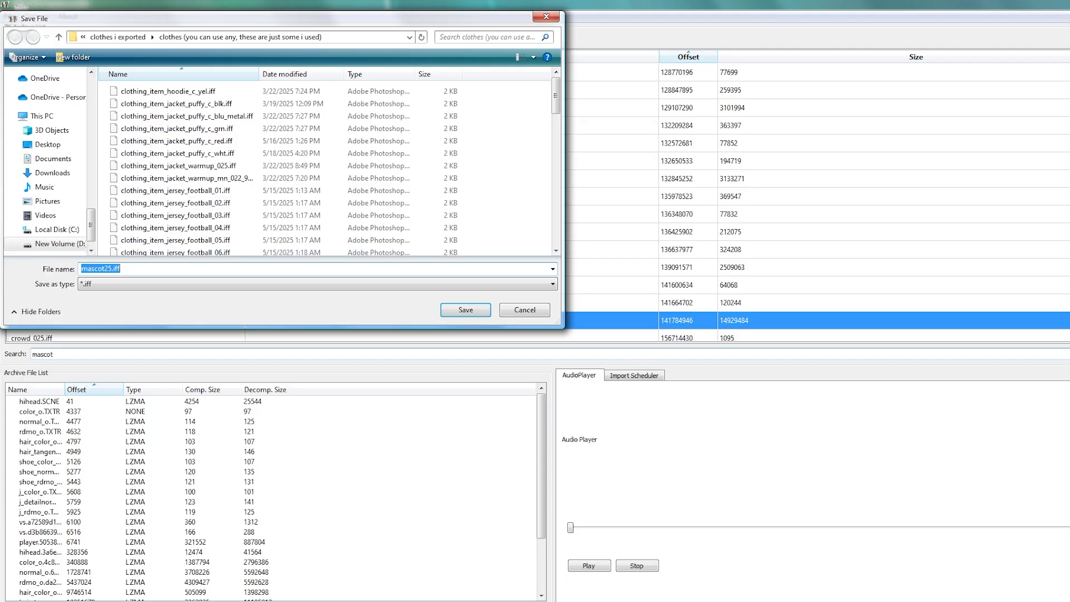
key("alt+Tab")
double_click(491, 339)
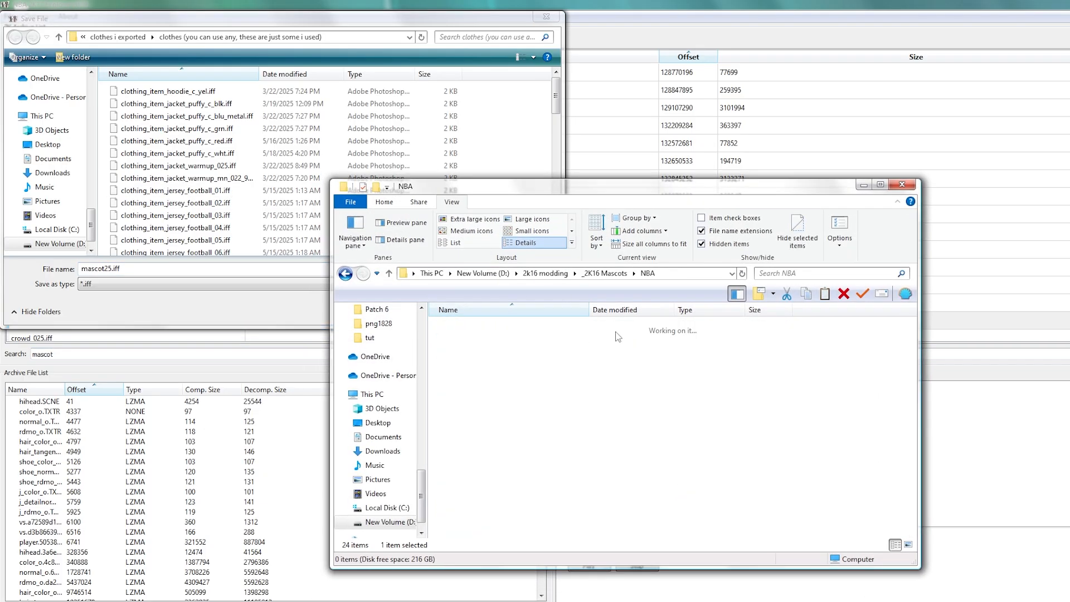
left_click(703, 276)
key("ctrl+c")
key("alt+Tab")
left_click(366, 37)
key("ctrl+v")
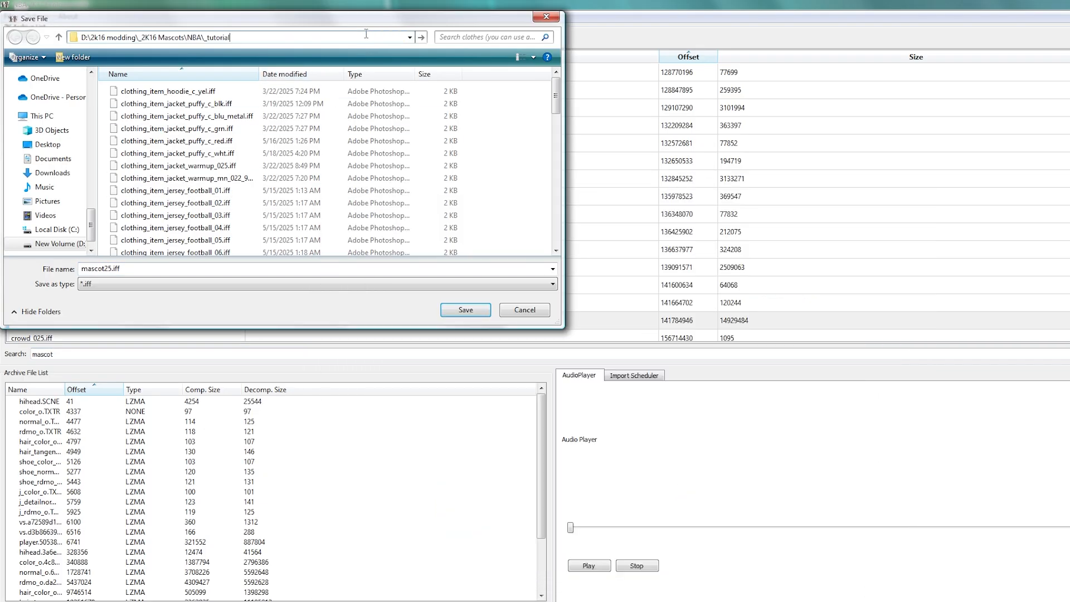
key("Return")
left_click(463, 311)
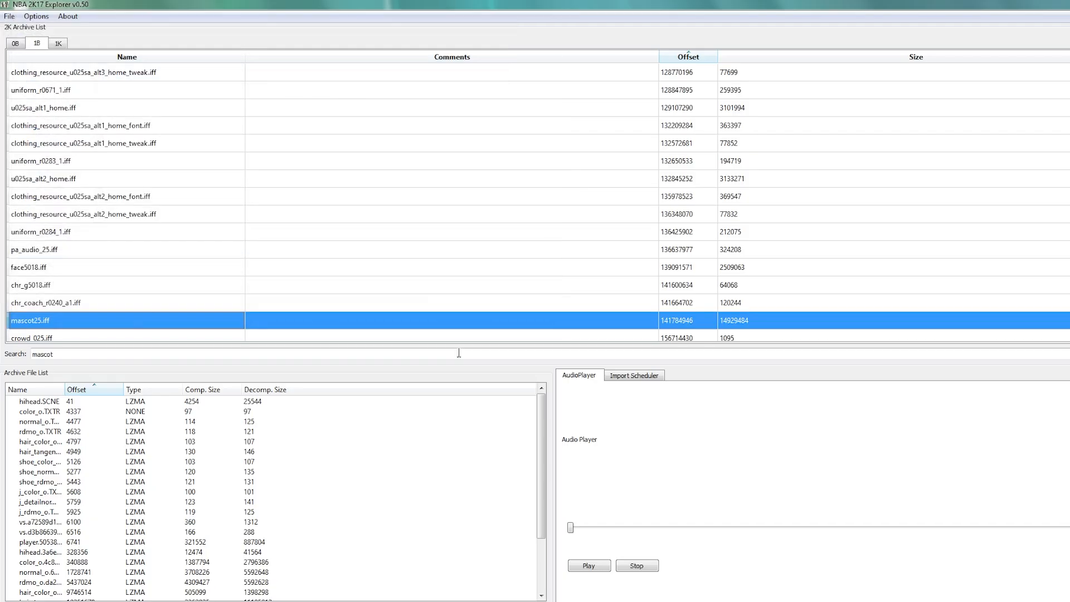
left_click(9, 16)
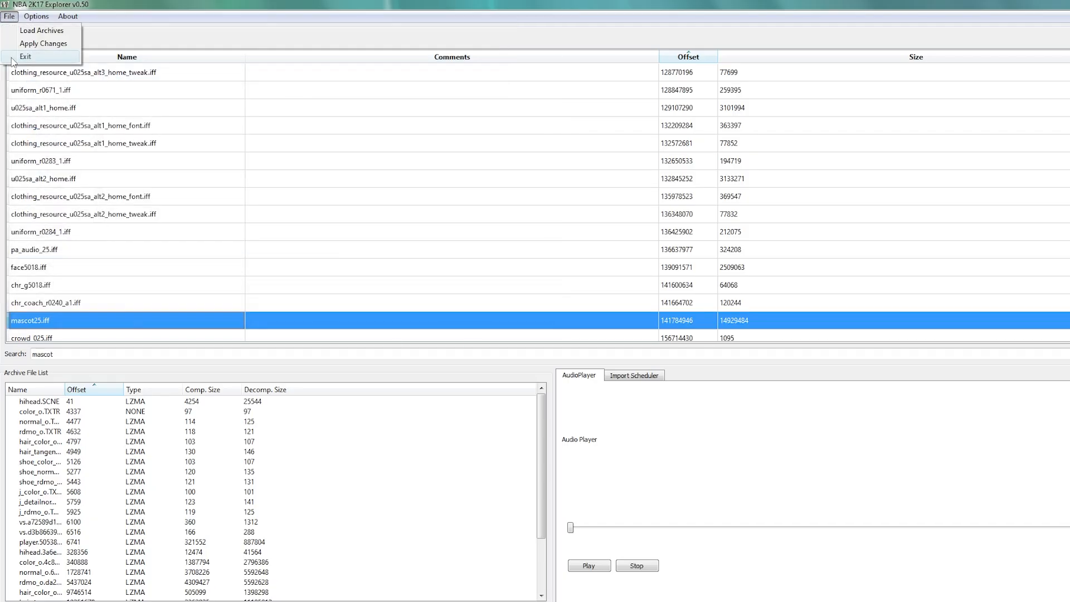
left_click(29, 57)
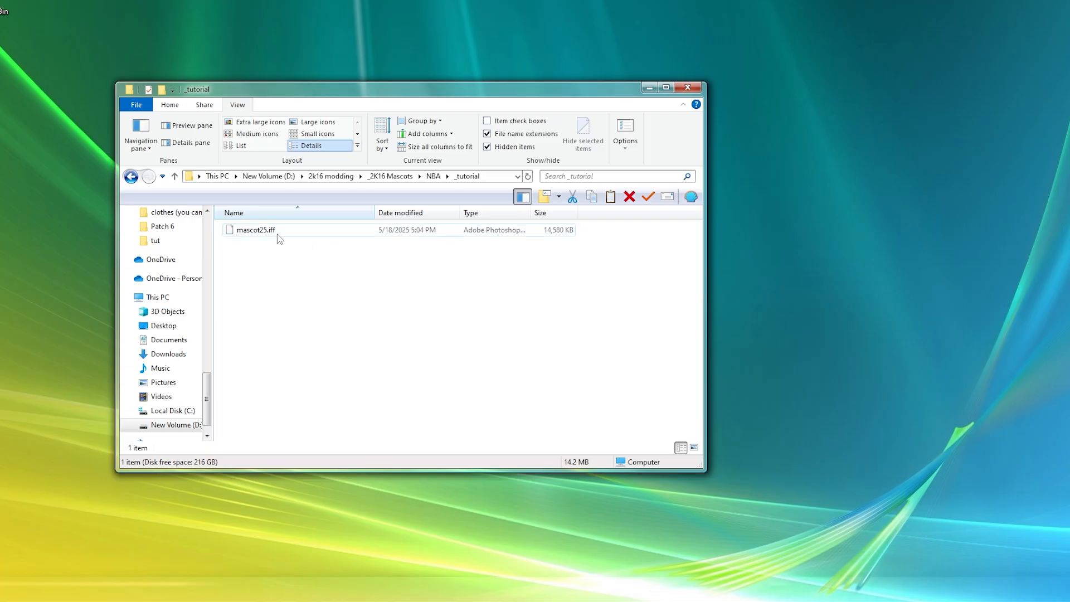
Open the exported mascot25.iff as an archive in 7-Zip, review the files inside and close the archive window
left_click(274, 232)
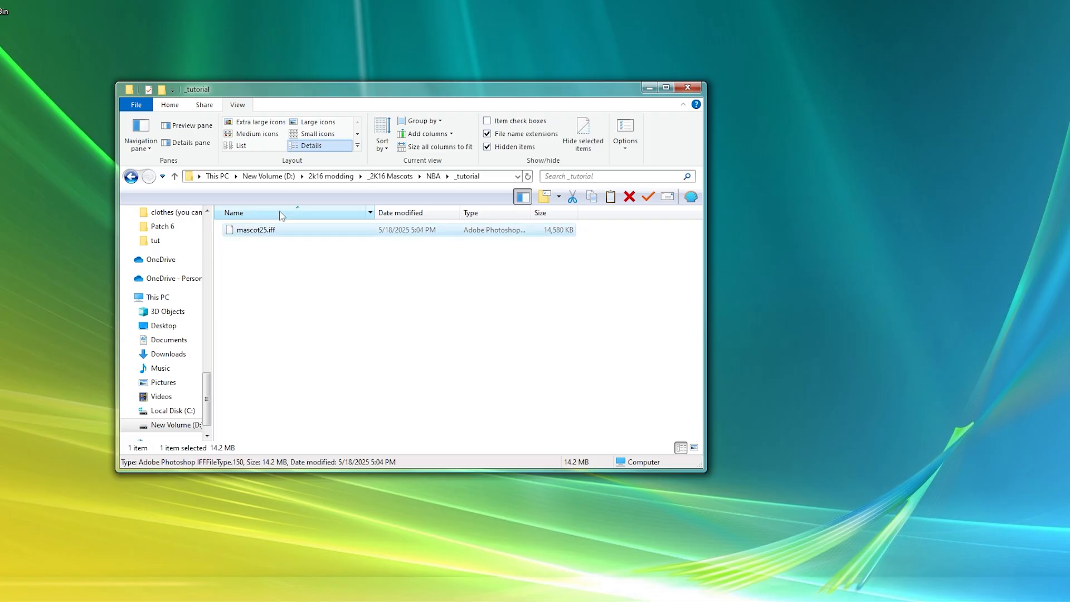
right_click(307, 229)
mouse_move(411, 312)
left_click(560, 317)
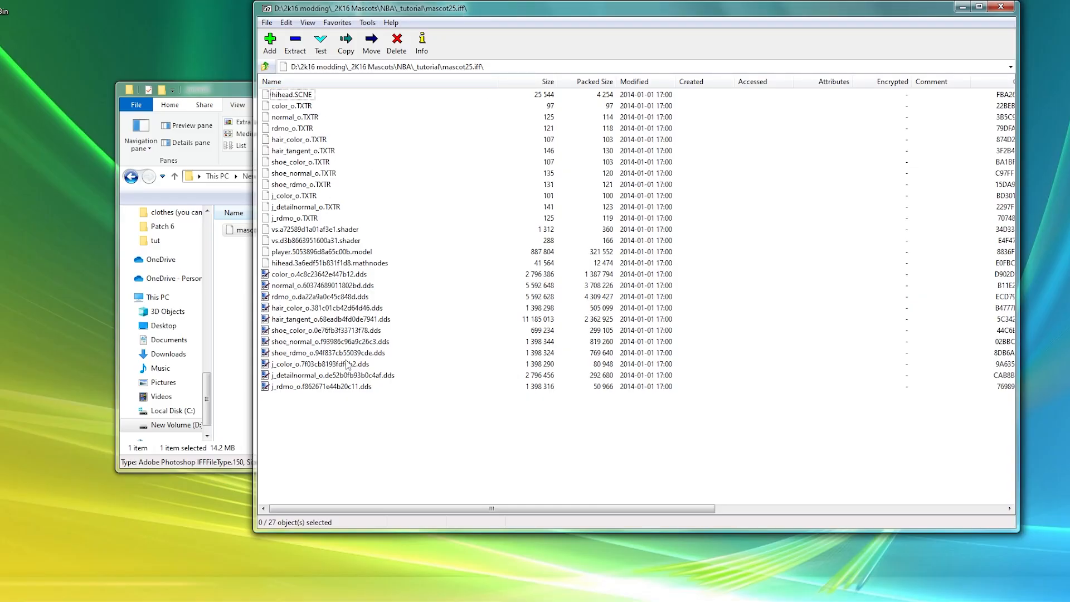
left_click(1001, 7)
Extract mascot25.iff with 7-Zip into its own mascot25 folder and show that folder's contents as large icons
right_click(276, 232)
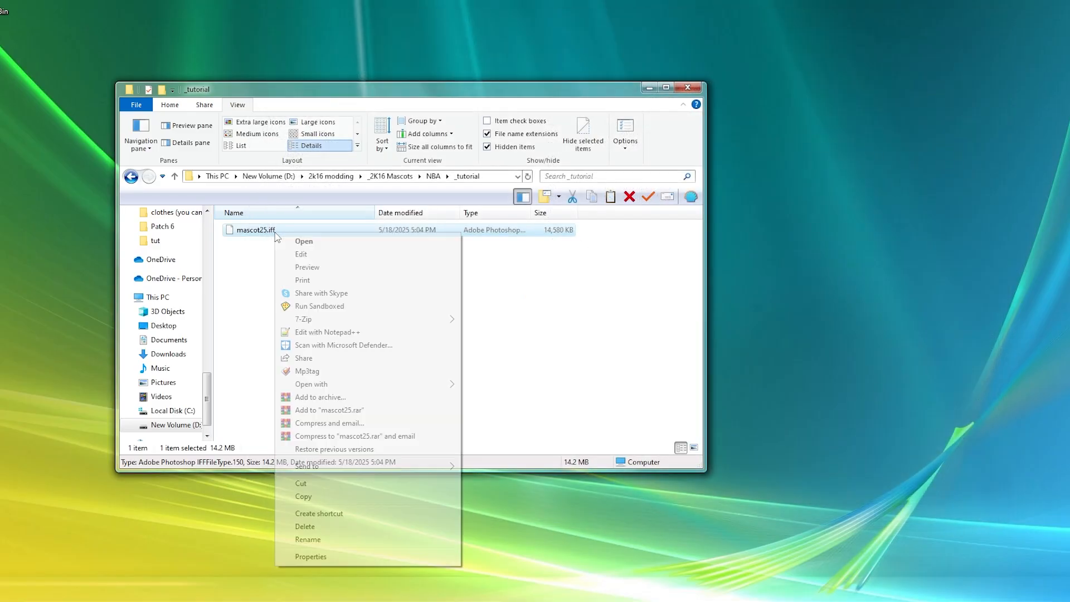
mouse_move(375, 320)
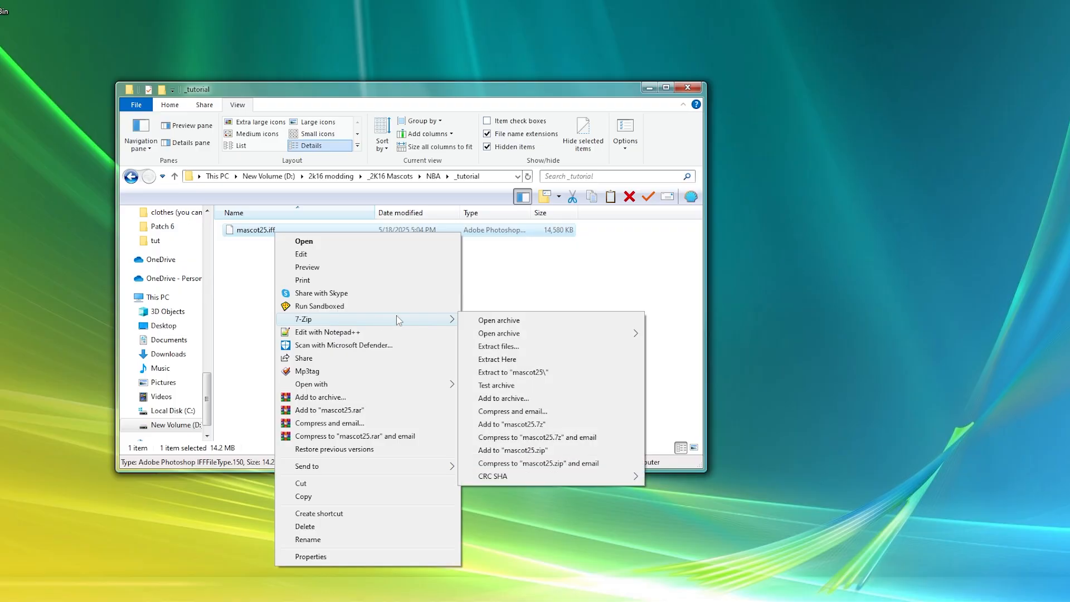
left_click(534, 371)
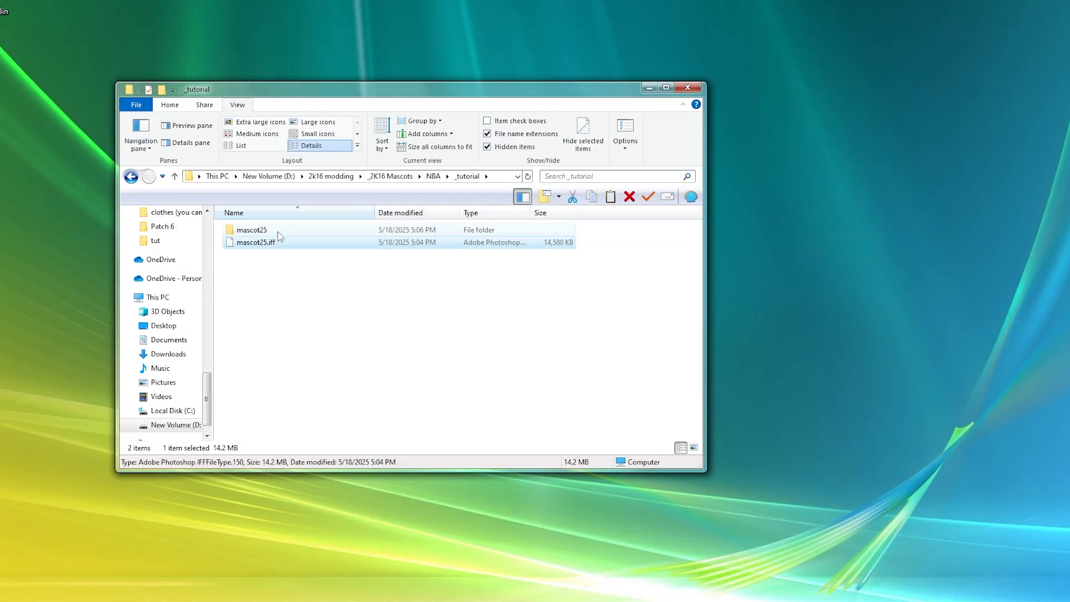
double_click(277, 232)
left_click(318, 122)
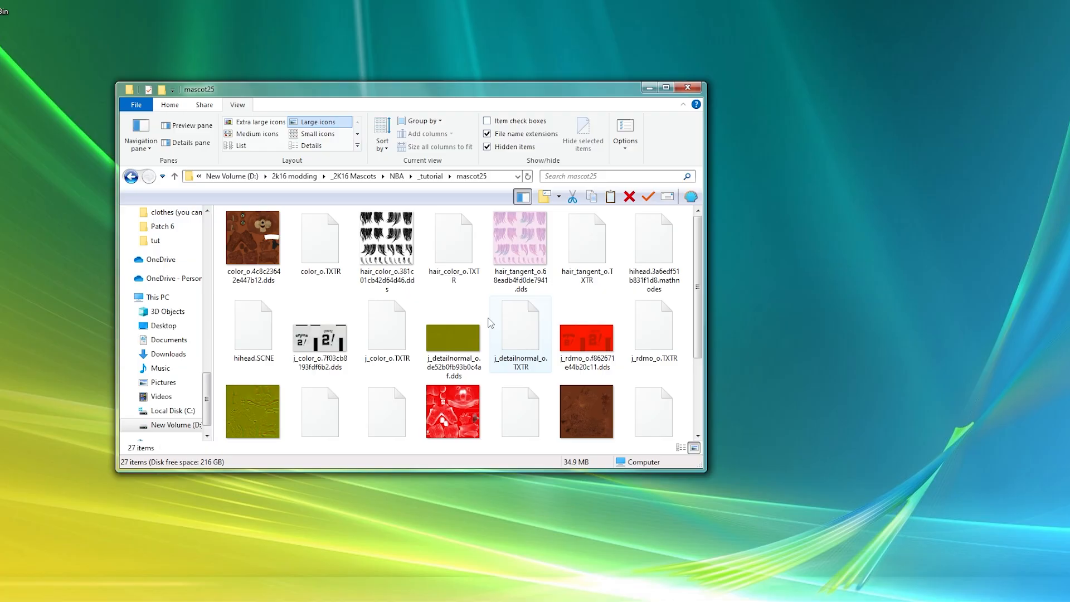
Look through the extracted color, hair, jersey and shoe textures in the mascot25 folder and return to the _tutorial folder
scroll(578, 317, "down", 3)
scroll(576, 317, "up", 3)
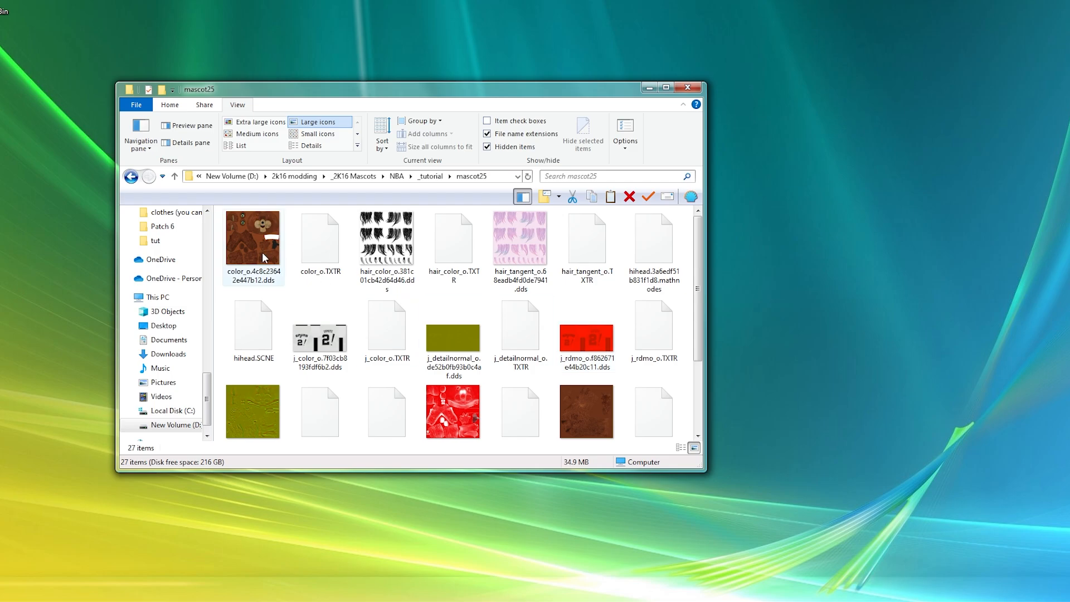
mouse_move(260, 256)
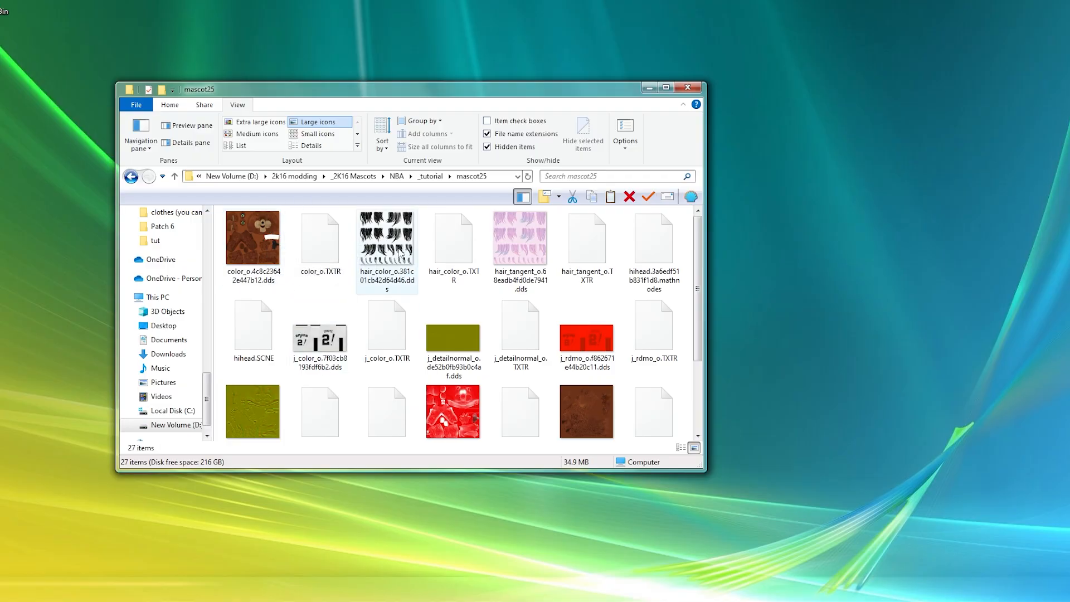
scroll(325, 302, "down", 2)
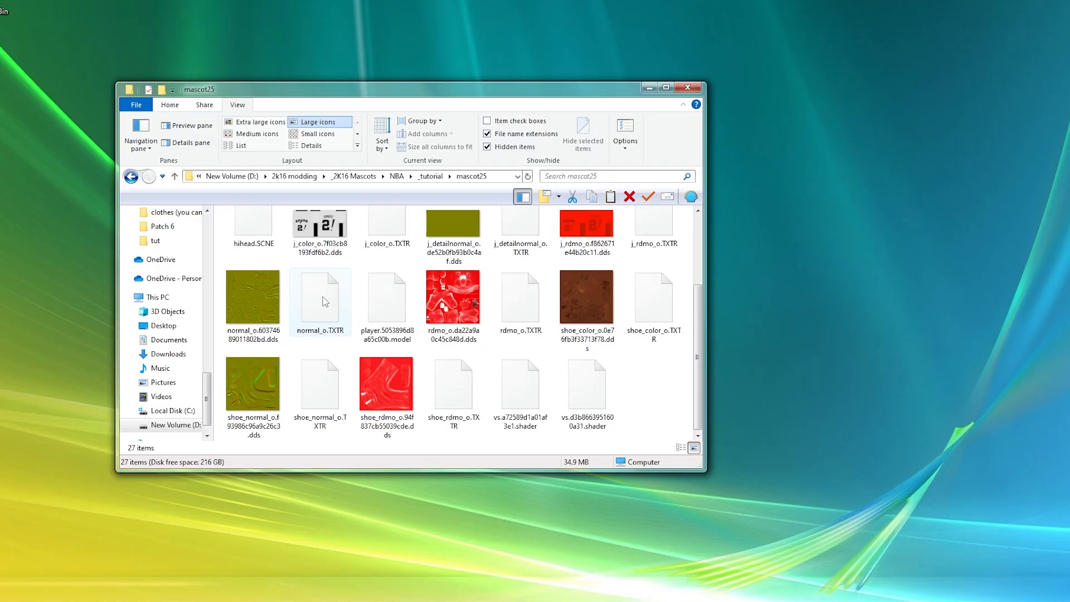
scroll(603, 342, "up", 1)
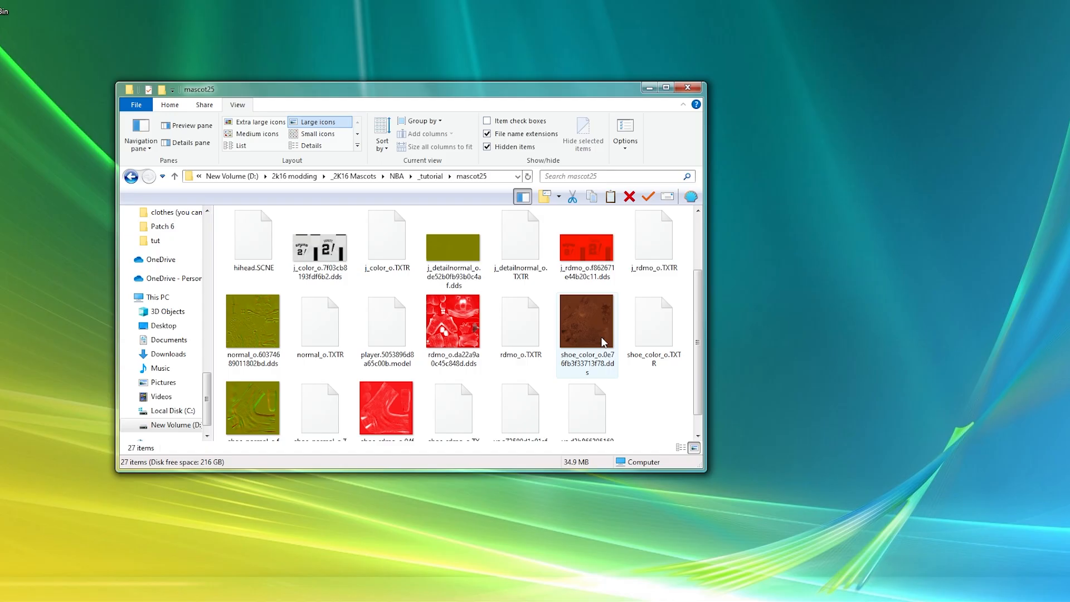
scroll(603, 342, "up", 2)
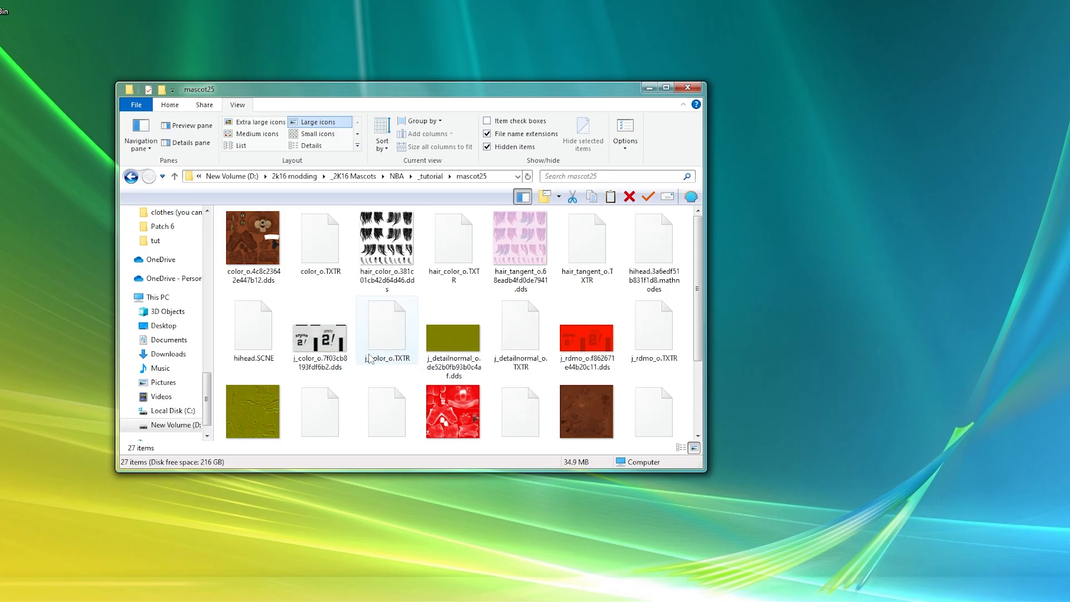
left_click(429, 176)
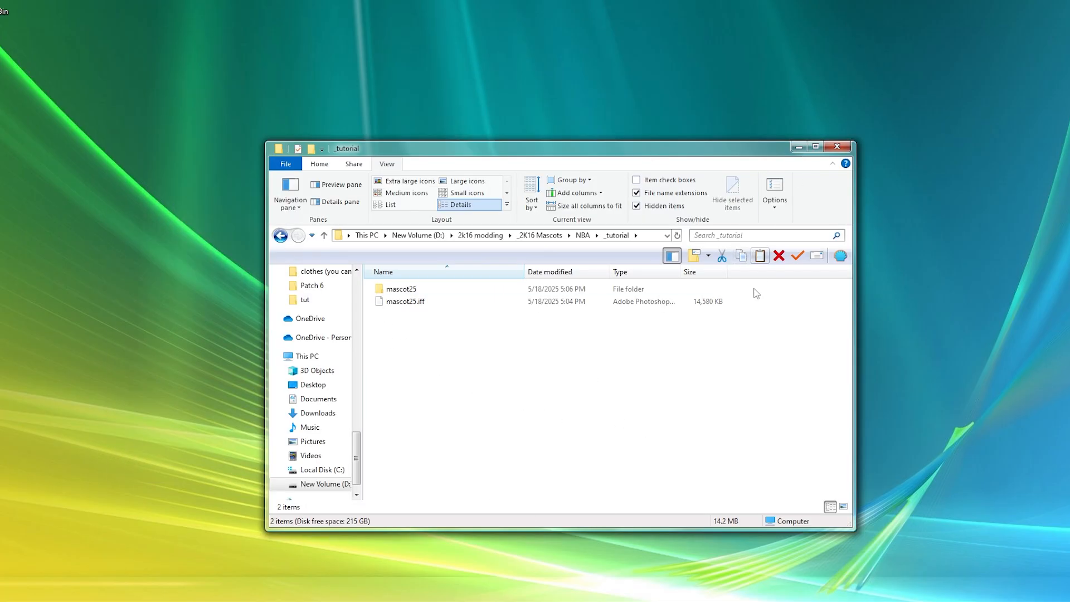
Minimize the folder window, start NBA 2K Explorer, and find "kevin lov" in cf list.txt in Notepad++, going to the matching entry
left_click(798, 147)
double_click(569, 321)
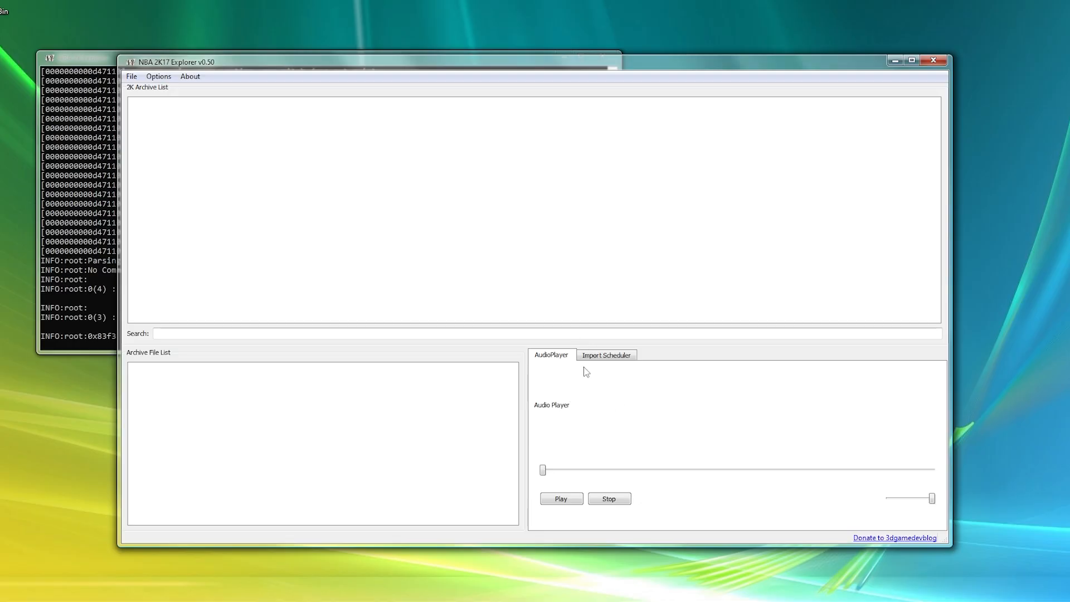
left_click(575, 601)
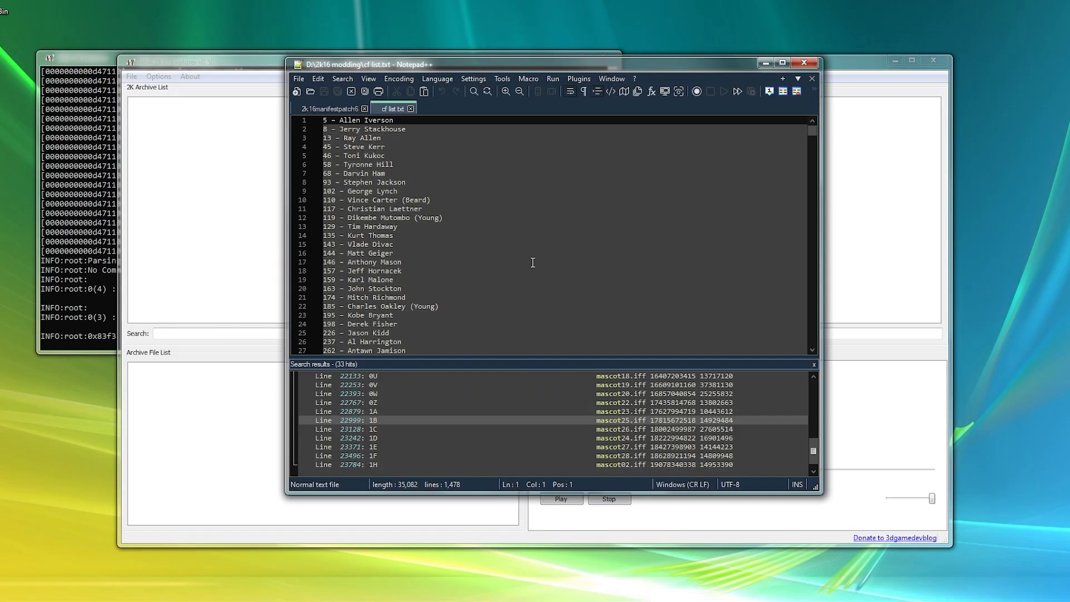
left_click(812, 366)
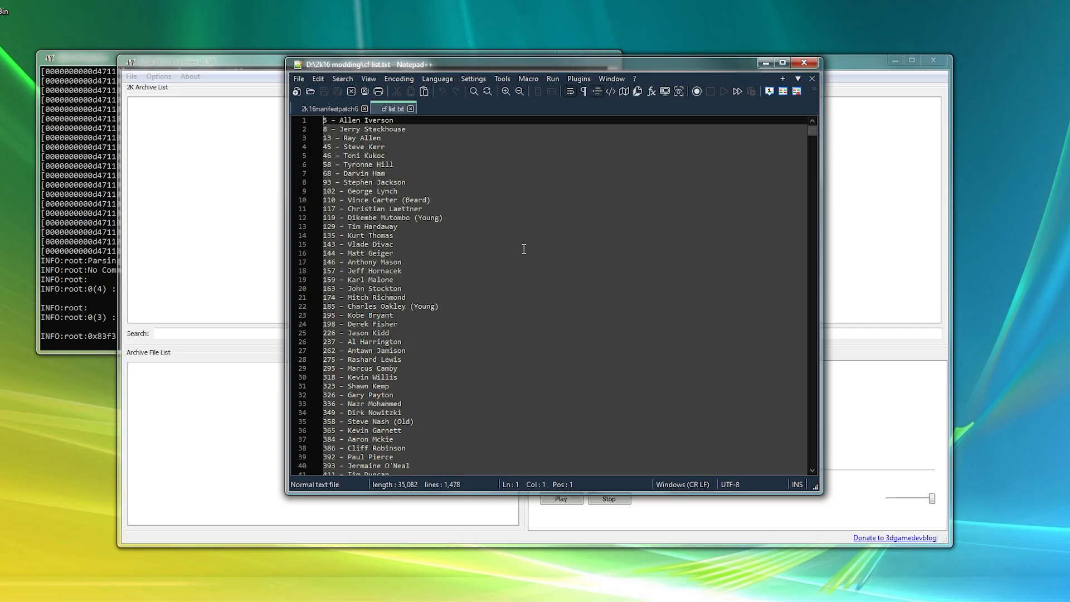
key("ctrl+f")
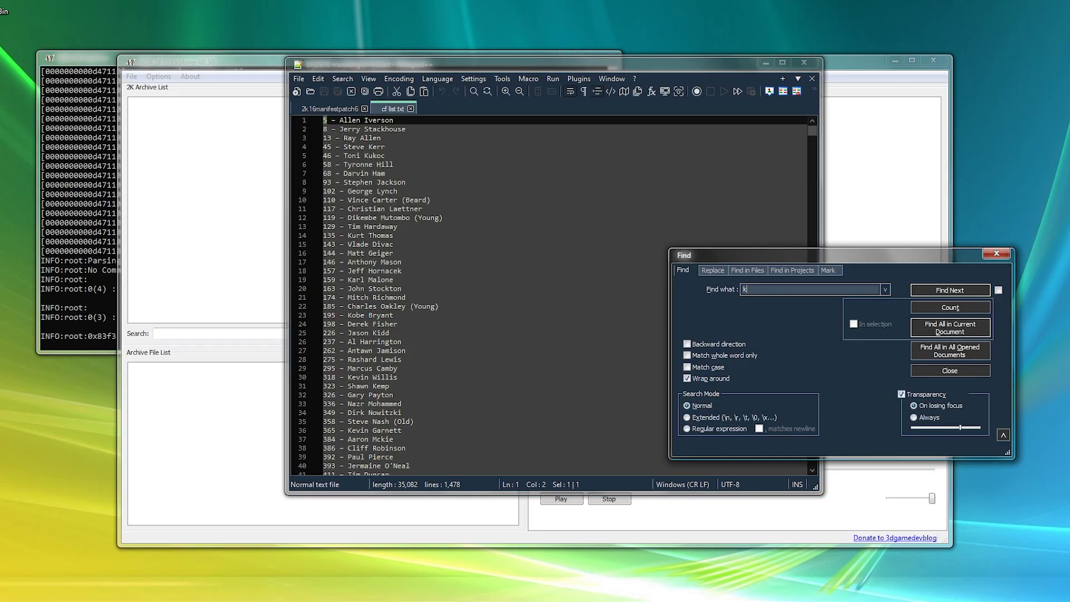
left_click(941, 331)
double_click(427, 392)
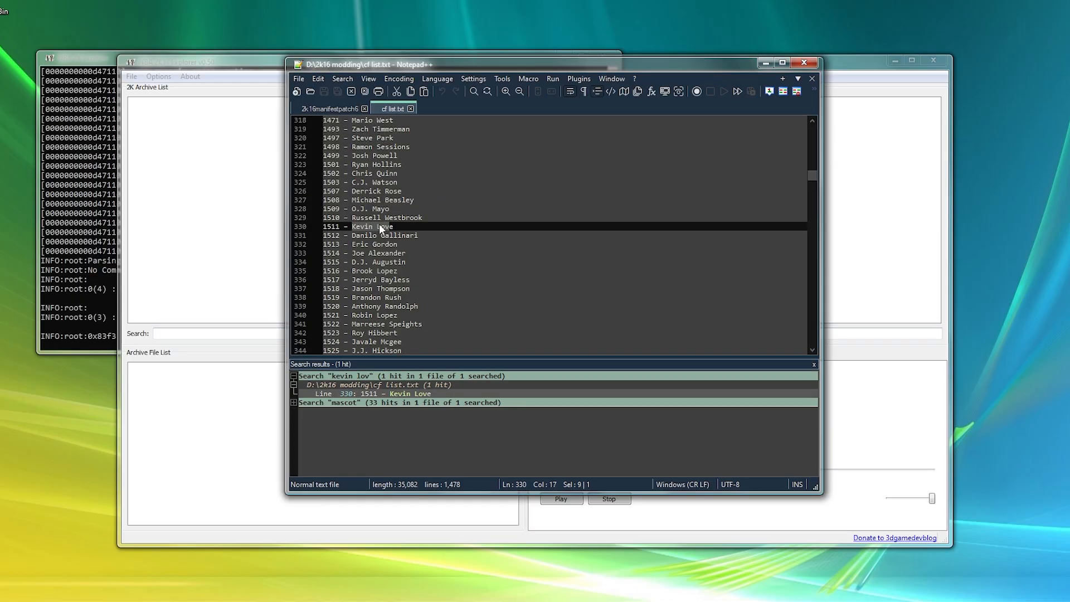
List every occurrence of "1511" in the 2k16manifestpatch6 file and look through the results for the player's files
left_click(335, 107)
key("ctrl+f")
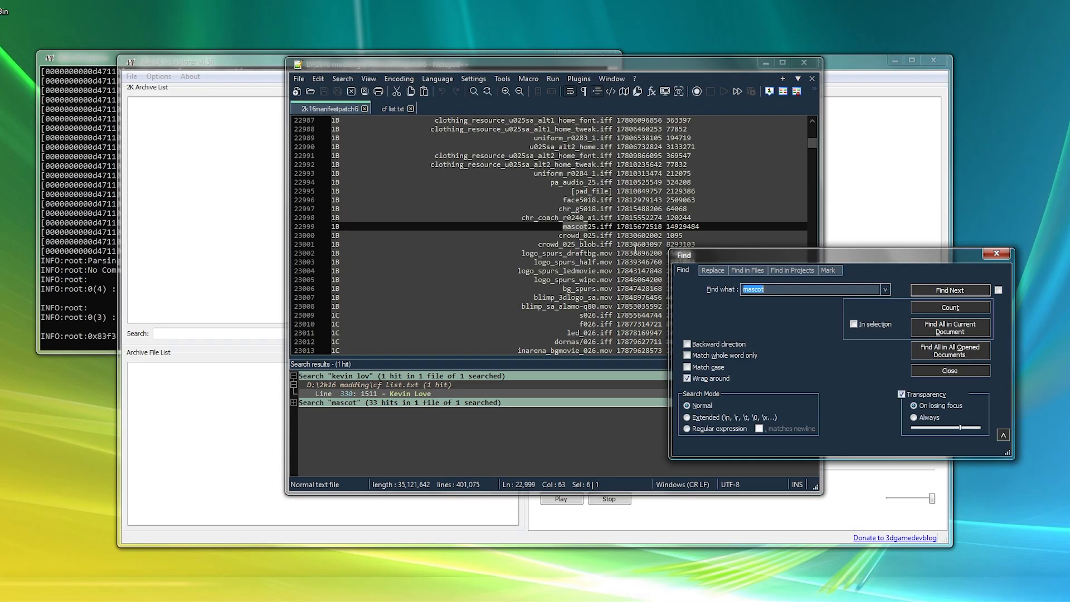
type("1511")
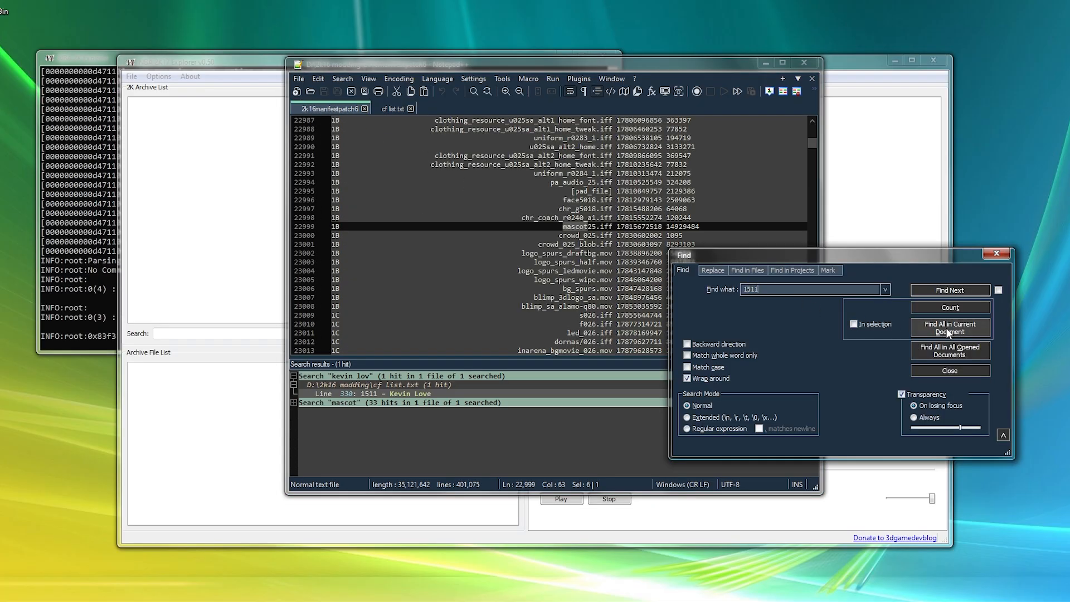
left_click(950, 328)
scroll(659, 398, "down", 10)
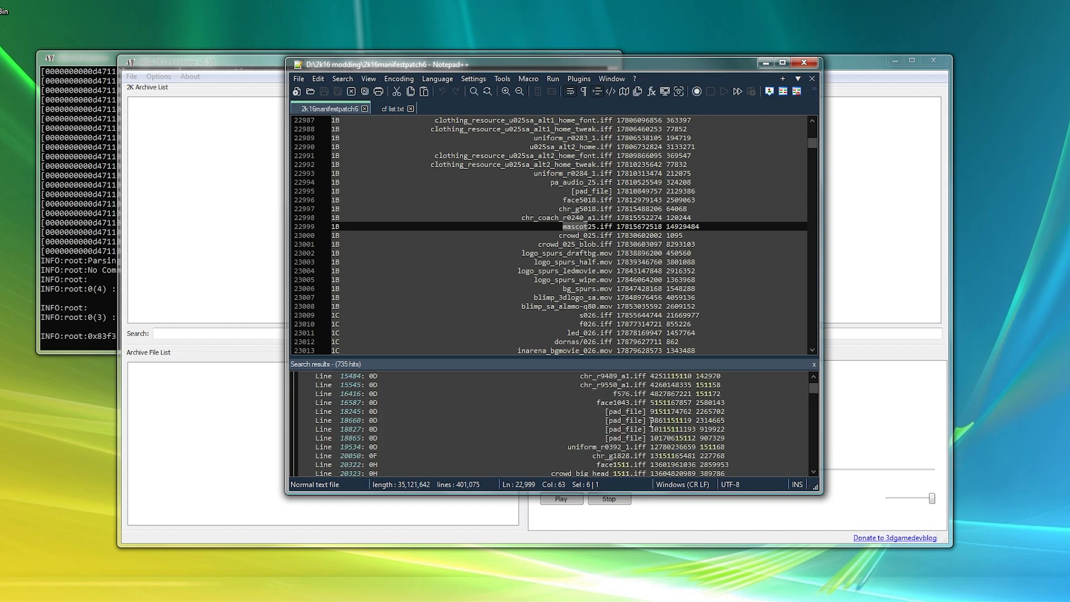
scroll(660, 434, "down", 1)
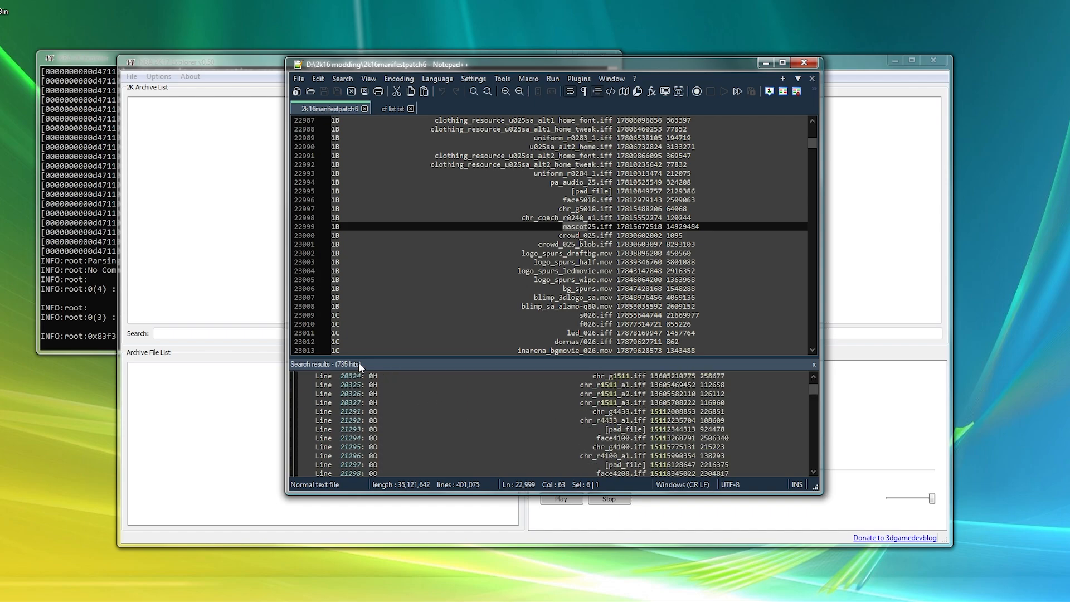
Find "png1511" in the manifest and go to its entry to check the archive code
key("ctrl+f")
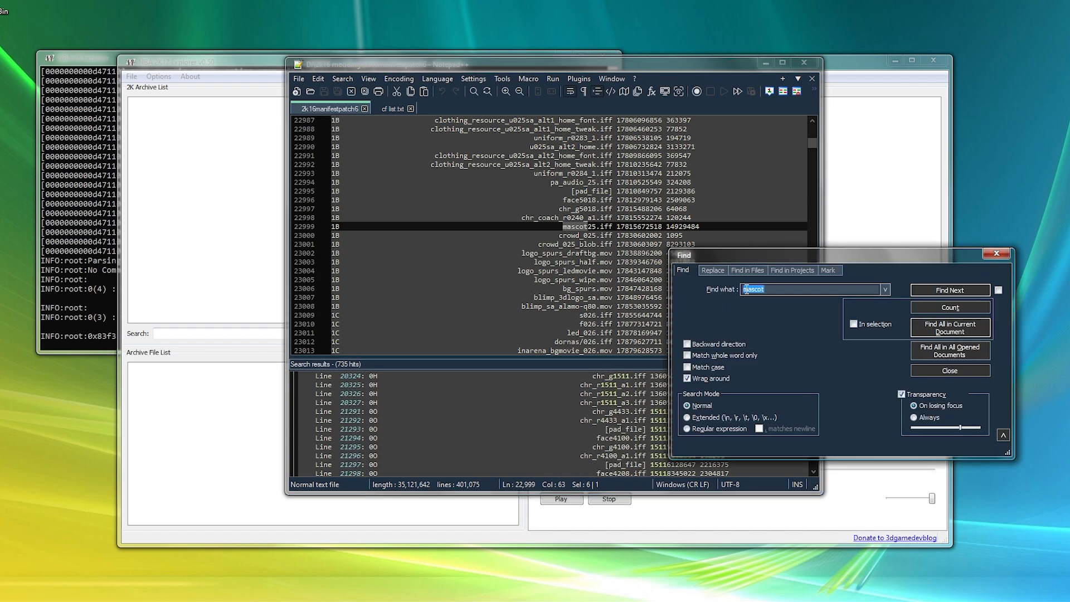
type("png1511")
left_click(933, 326)
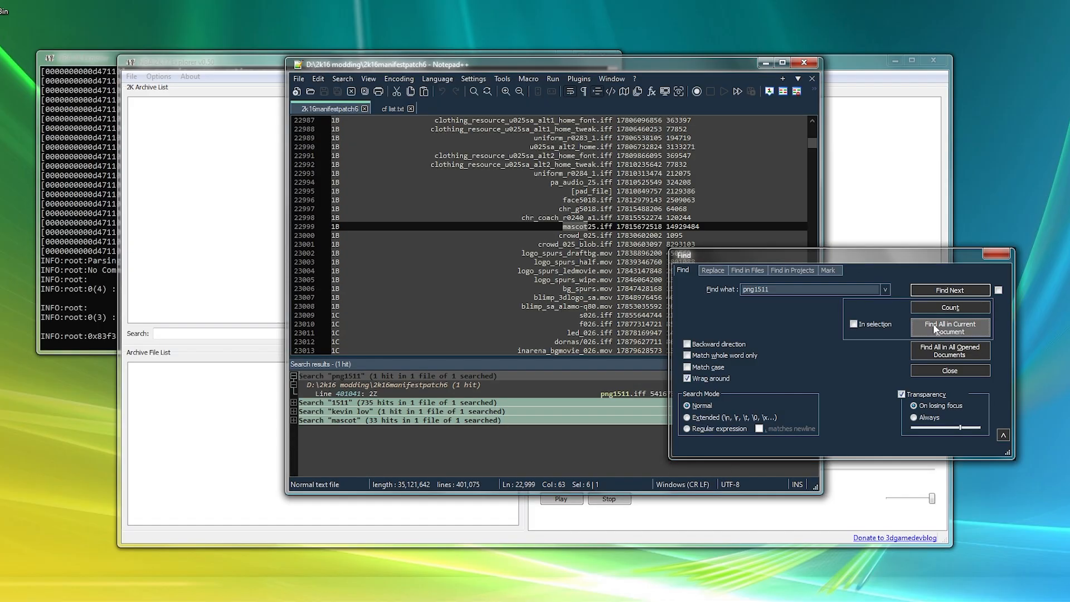
double_click(617, 393)
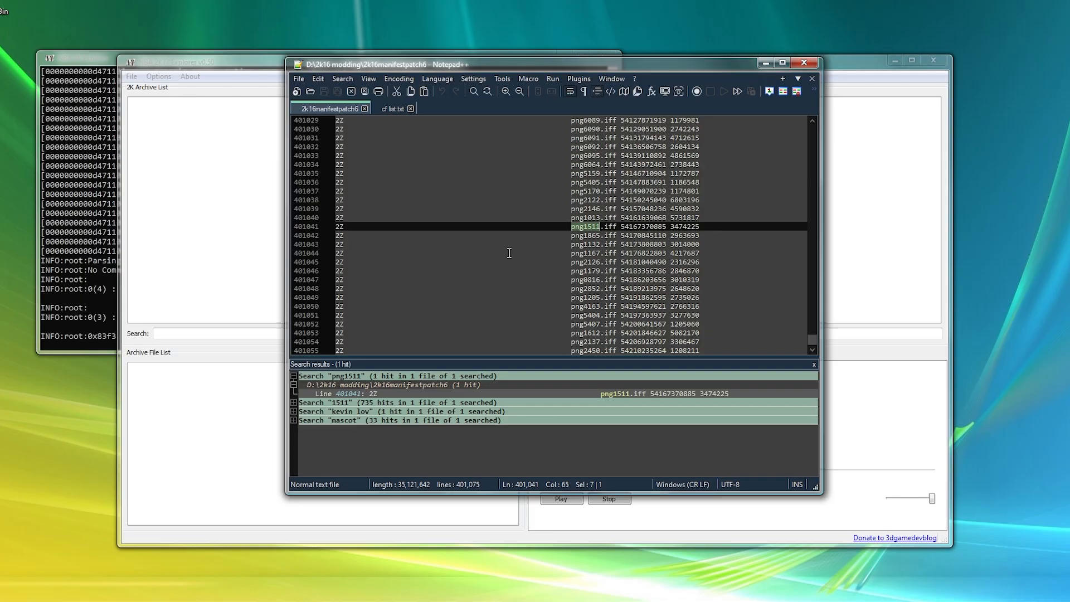
Find "face1511" in the manifest and go to its entry to check the archive code
key("ctrl+f")
left_click(754, 289)
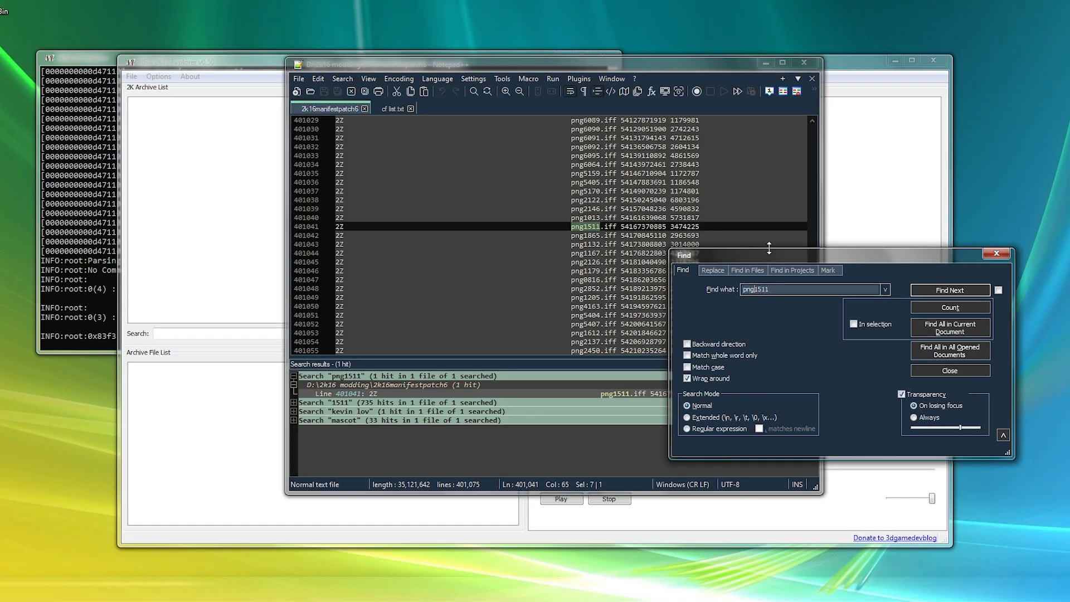
key("BackSpace")
type("face")
left_click(949, 327)
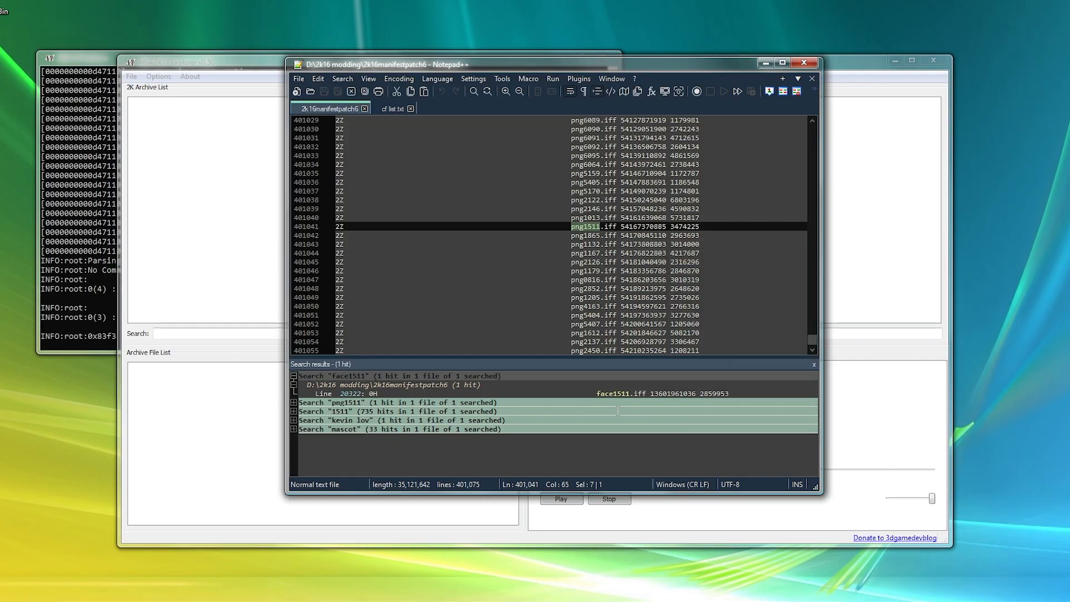
double_click(613, 392)
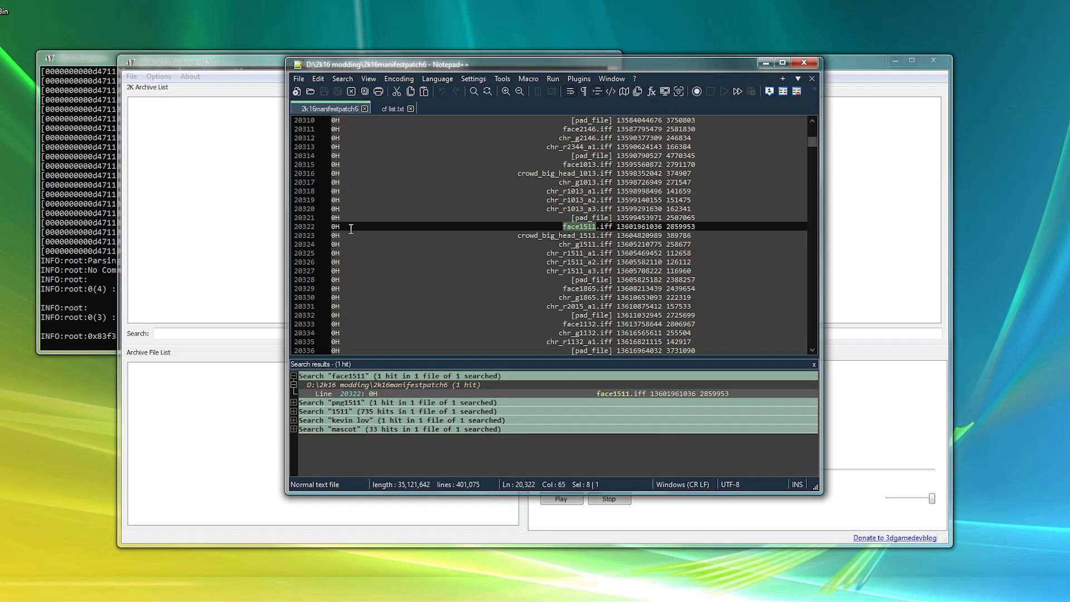
Switch to NBA 2K Explorer, add archives 0H and 2Z to the archives to load, save the settings, and load the archives
left_click(196, 159)
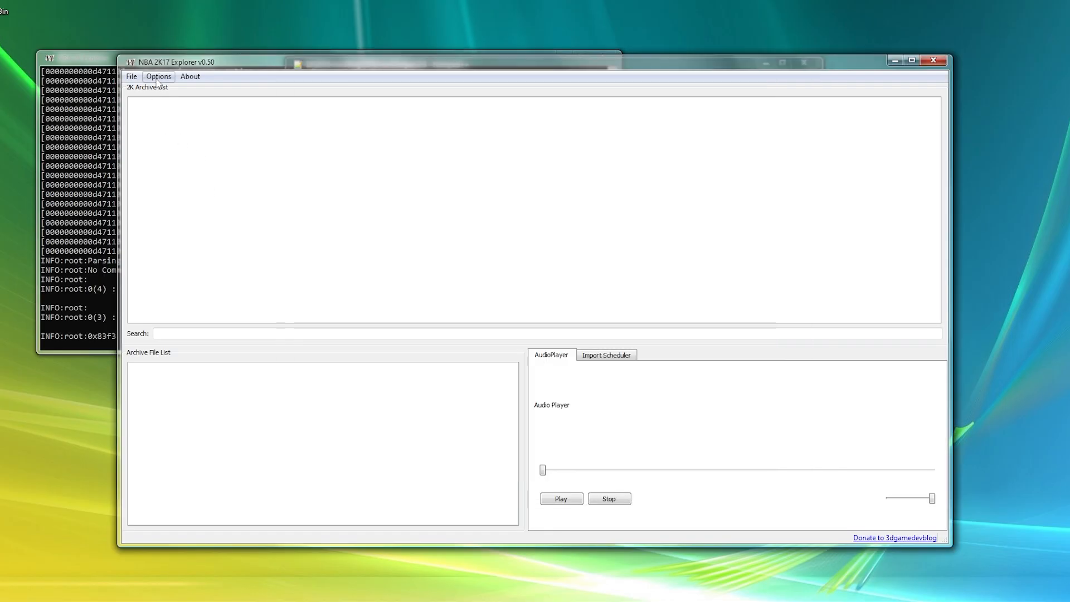
left_click(158, 77)
left_click(195, 89)
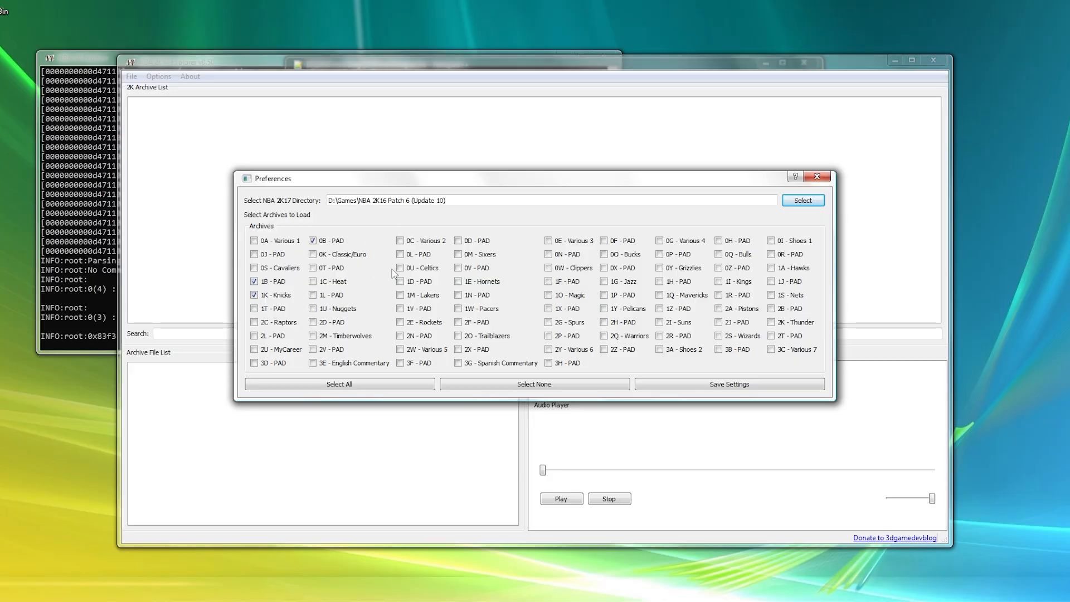
left_click(723, 240)
left_click(692, 386)
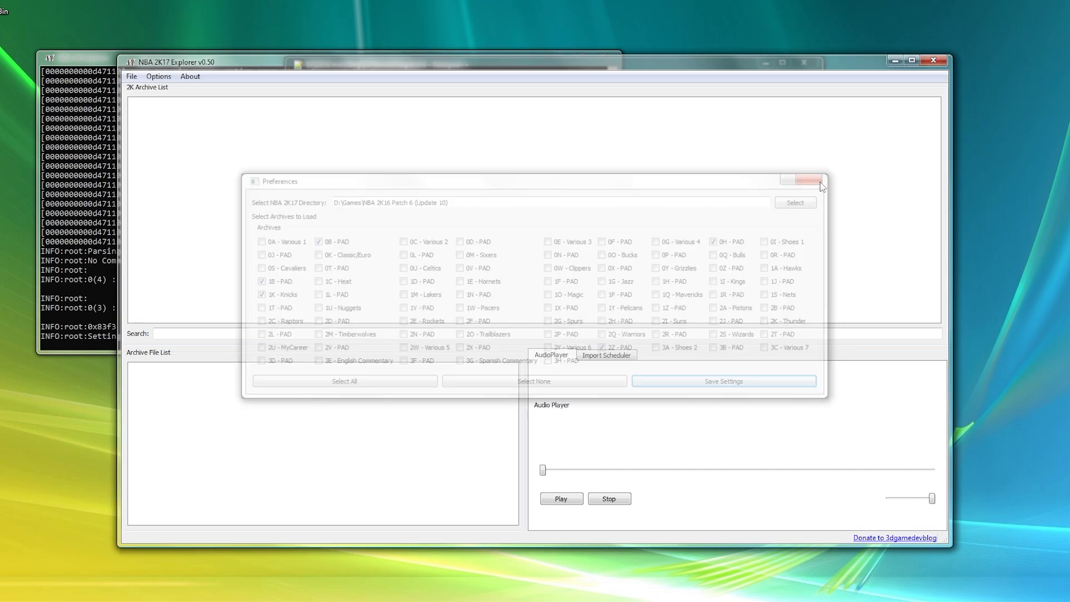
left_click(131, 76)
left_click(140, 91)
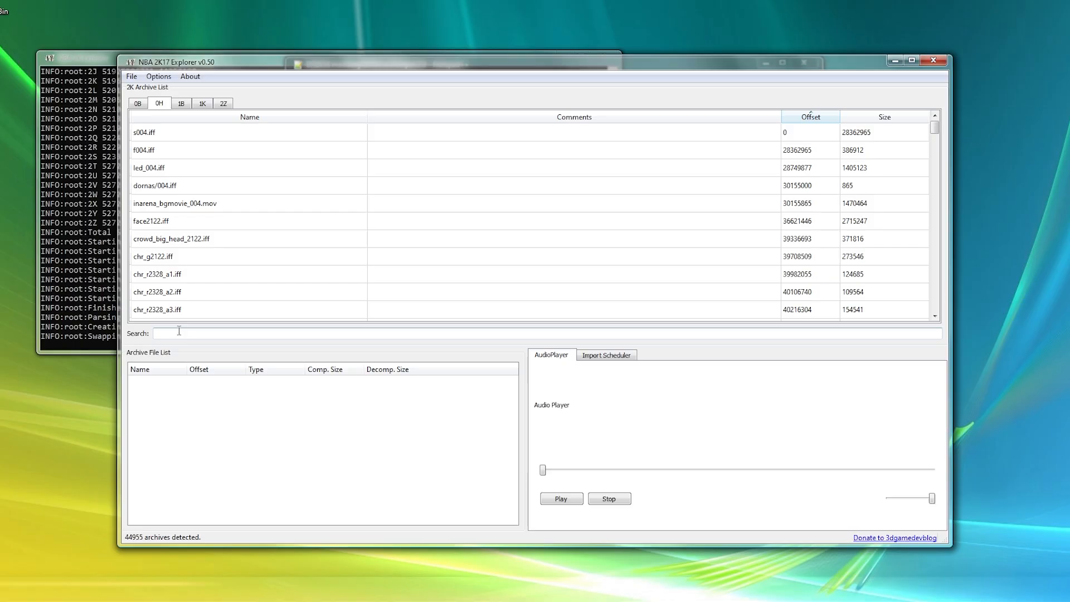
Search for "1511" in the 0H archive and start exporting face1511.iff
key("Return")
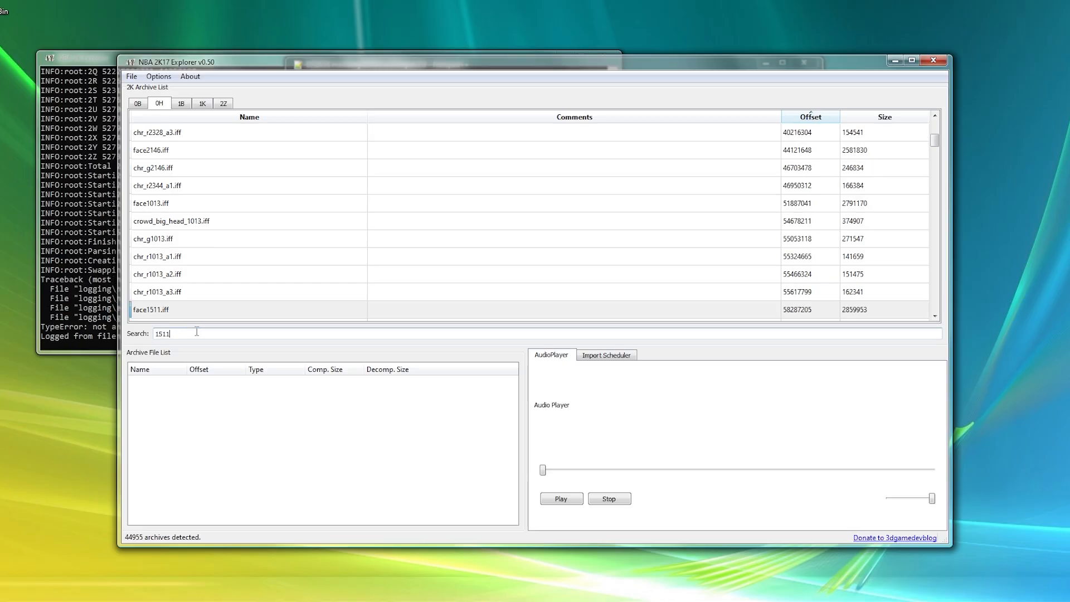
left_click(172, 308)
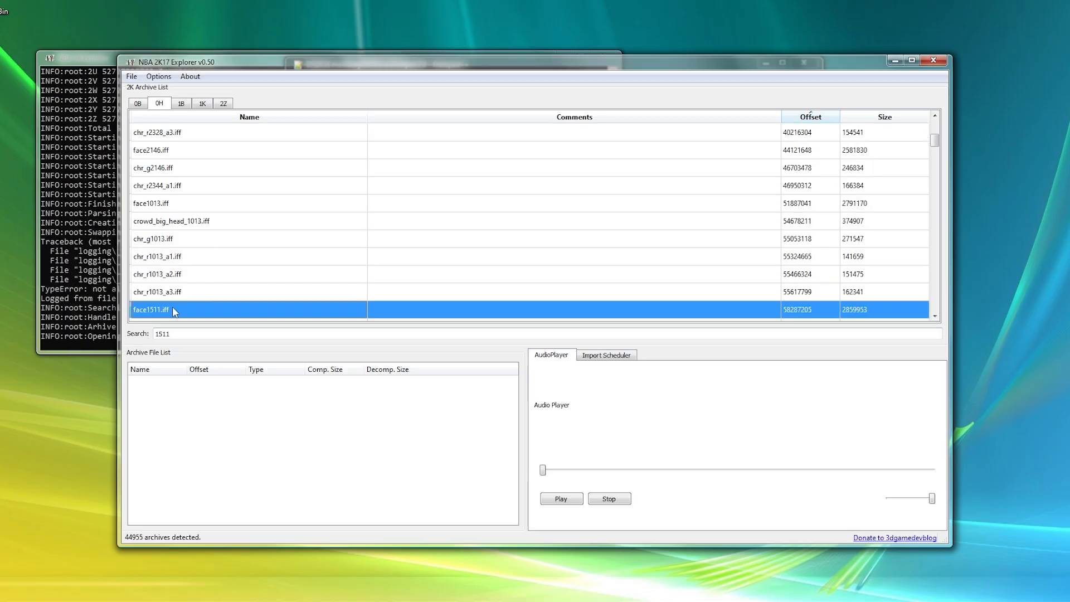
right_click(173, 306)
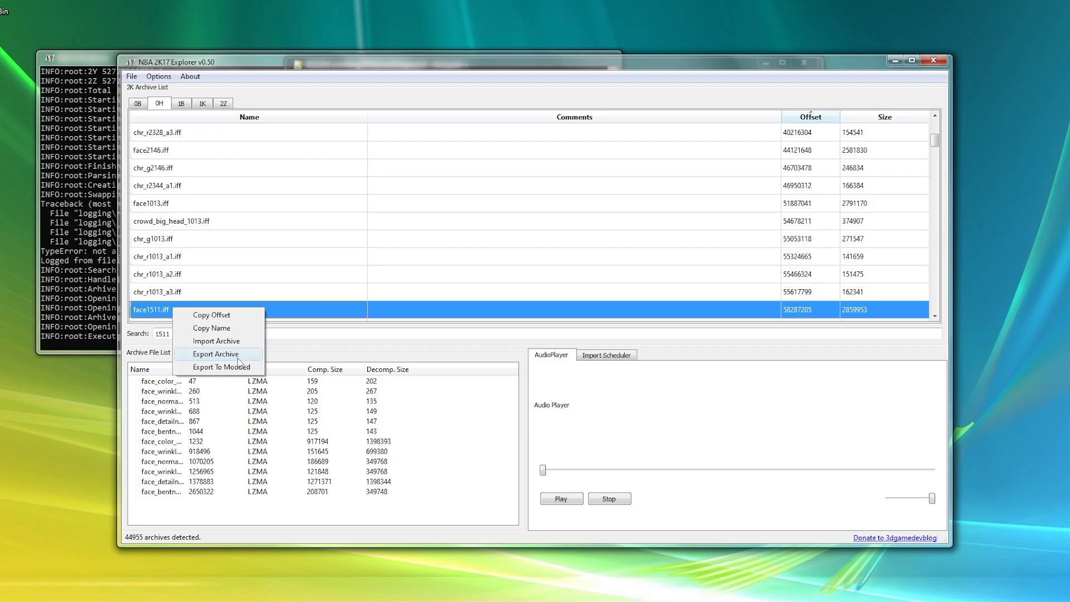
left_click(238, 355)
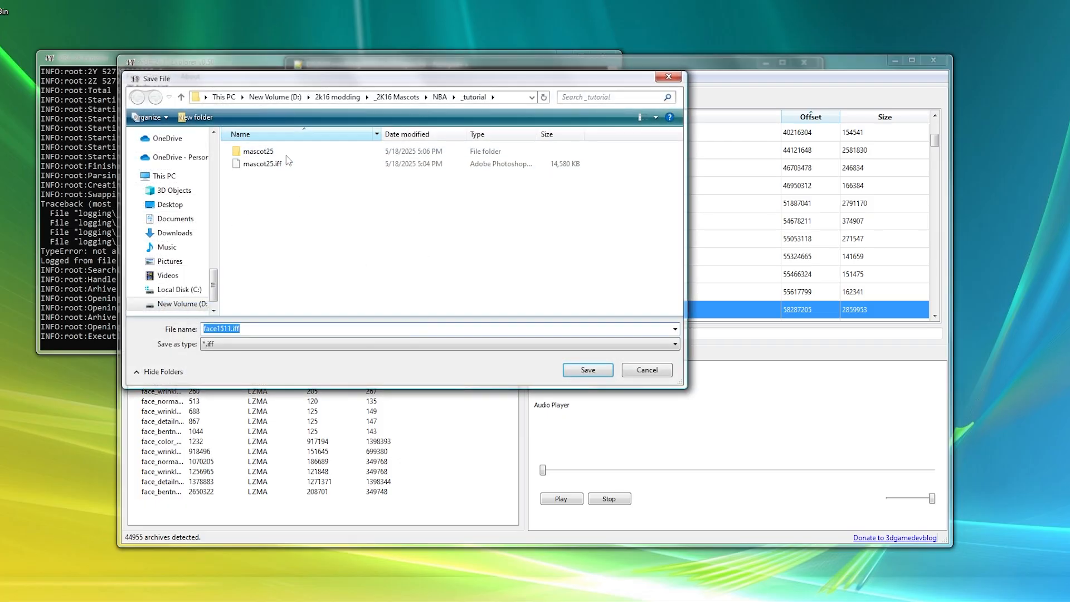
Create a folder named "Kevin Love 1511" inside the _tutorial folder
right_click(285, 233)
mouse_move(364, 395)
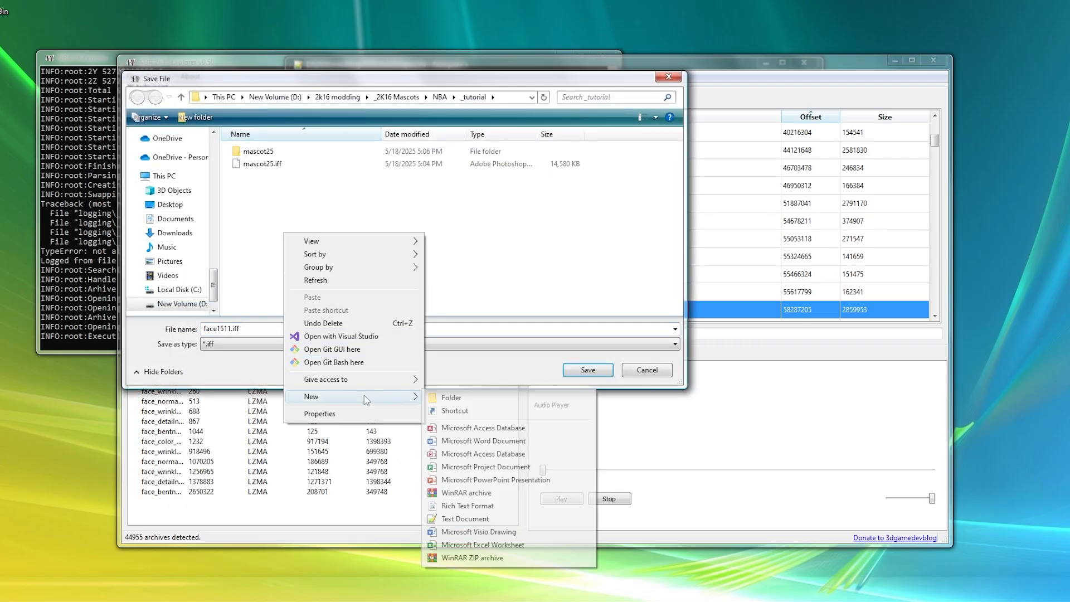
left_click(451, 397)
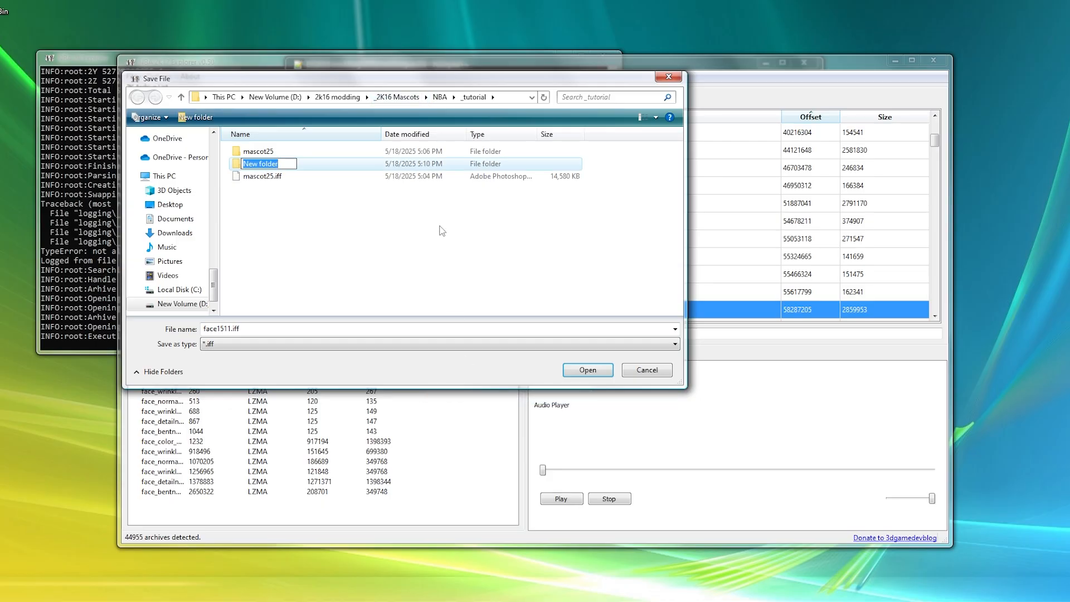
type("Kevin Love 1511")
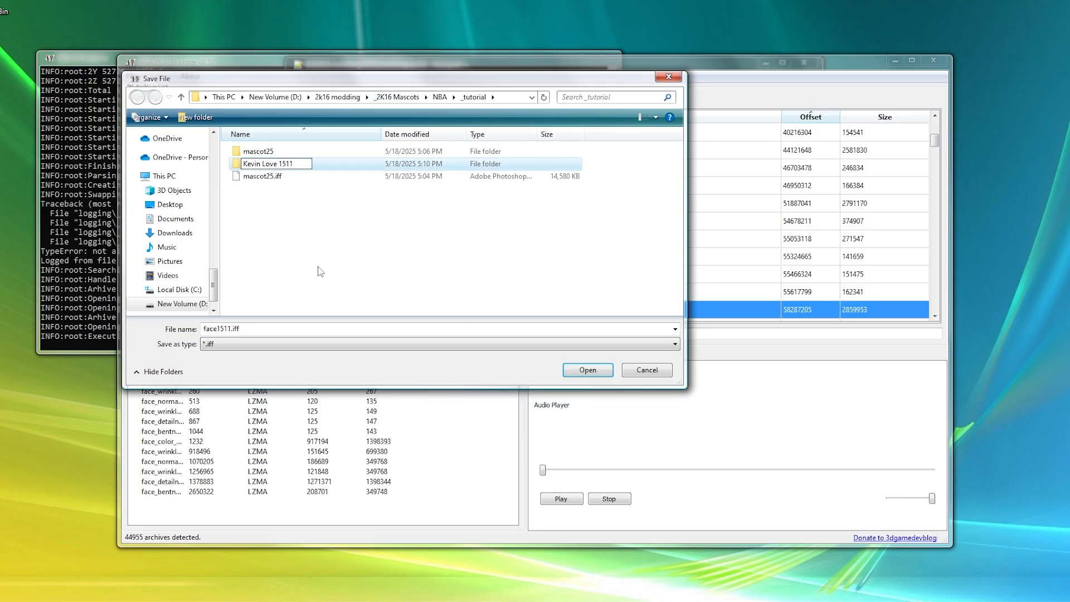
Create a folder named "og file + export" in _tutorial and move the mascot25 folder and mascot25.iff into it
right_click(292, 214)
mouse_move(334, 377)
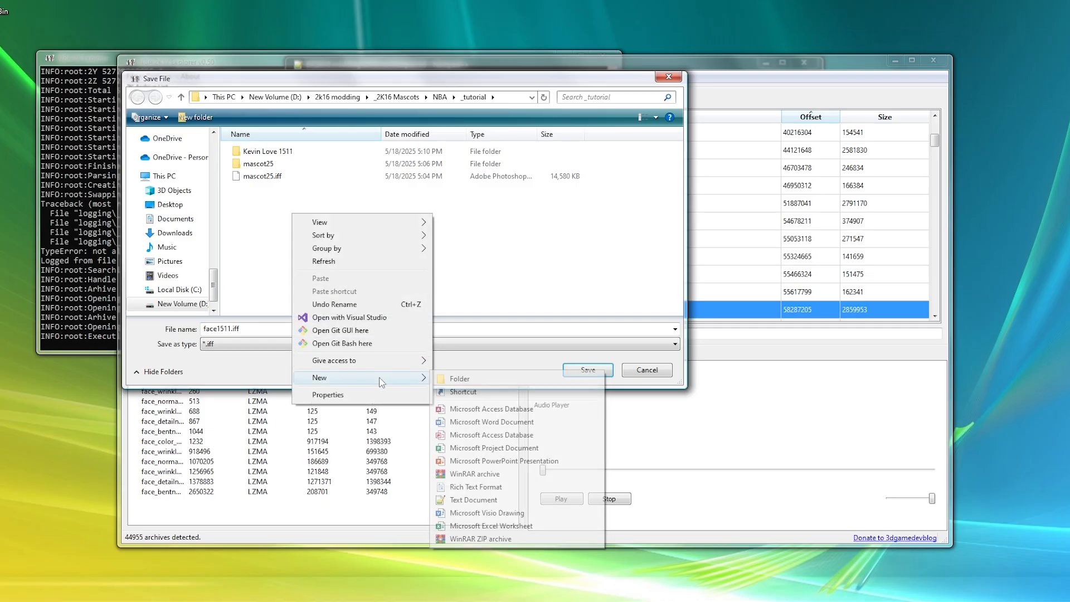
left_click(459, 379)
type("og file")
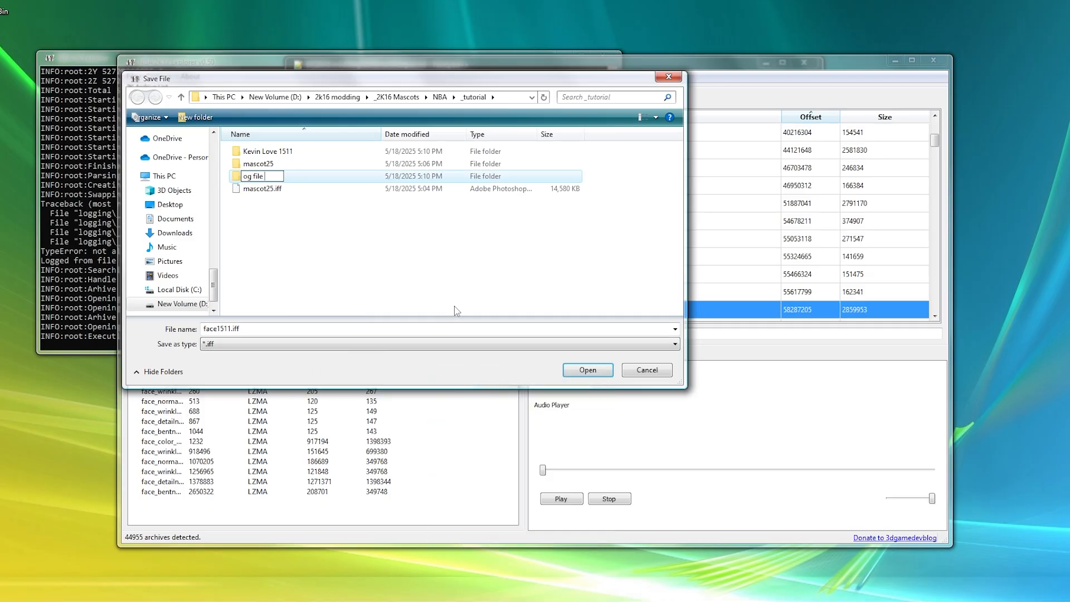
type(" + export")
left_click(325, 215)
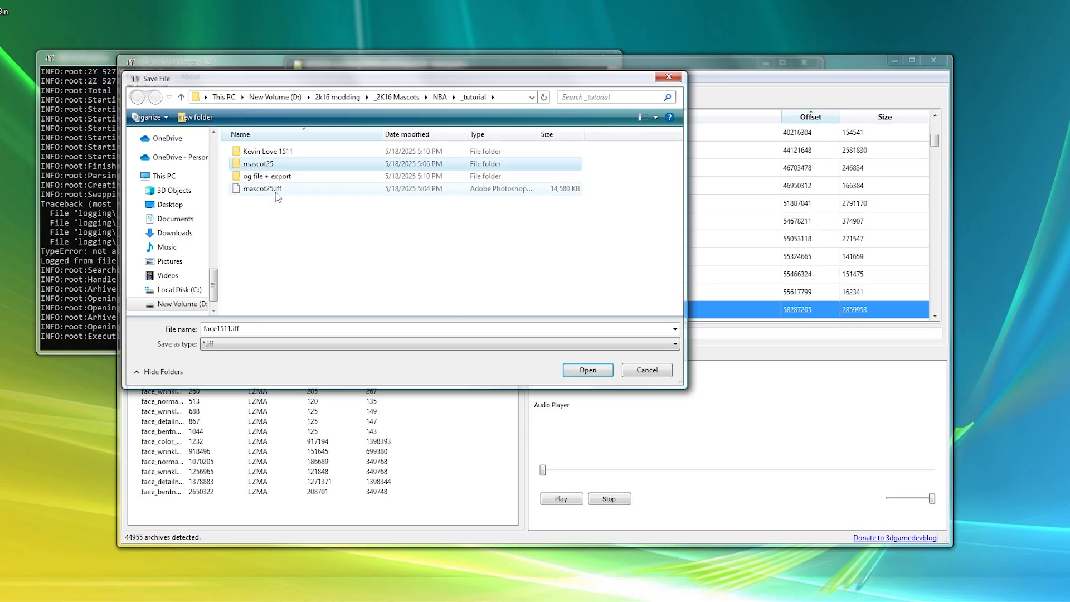
left_click(276, 191)
mouse_move(280, 190)
left_mouse_down()
mouse_move(307, 177)
mouse_move(286, 178)
left_mouse_up()
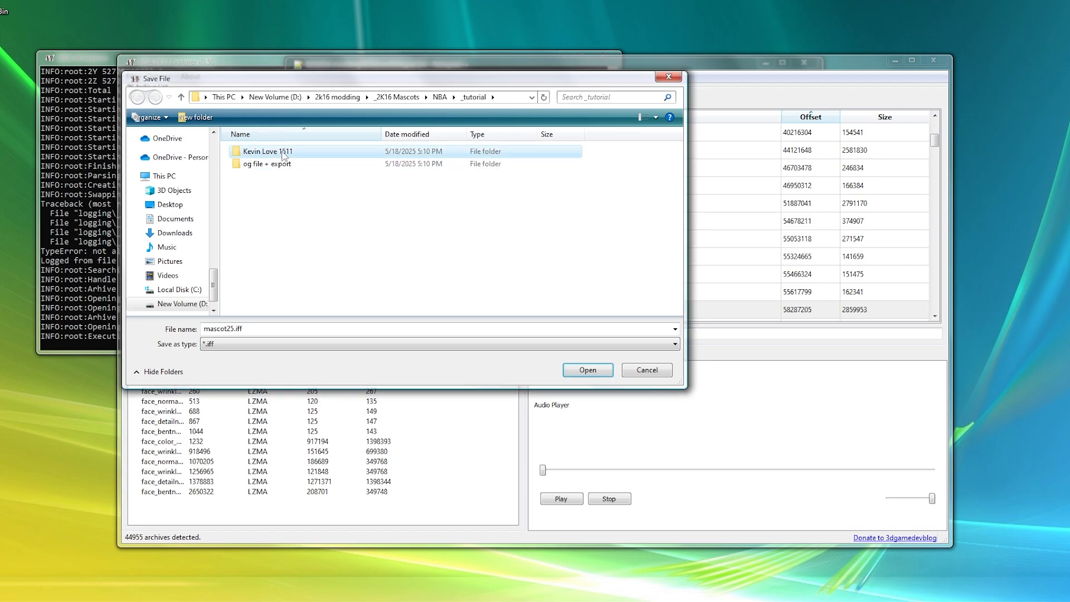
Save the exported face archive as face1511 in the Kevin Love 1511 folder
double_click(283, 153)
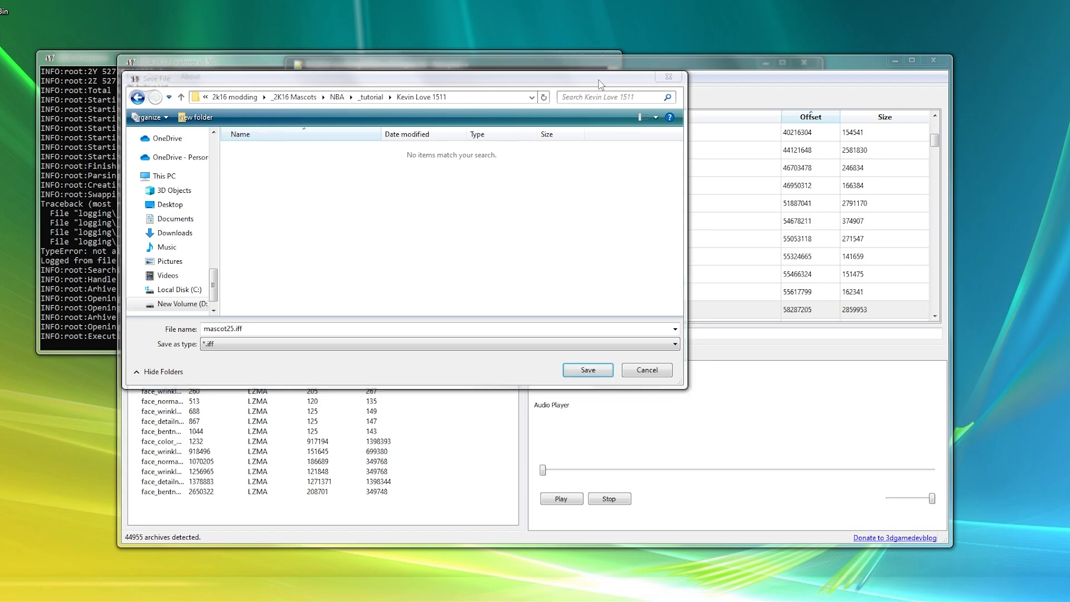
left_click(256, 328)
type("face1511")
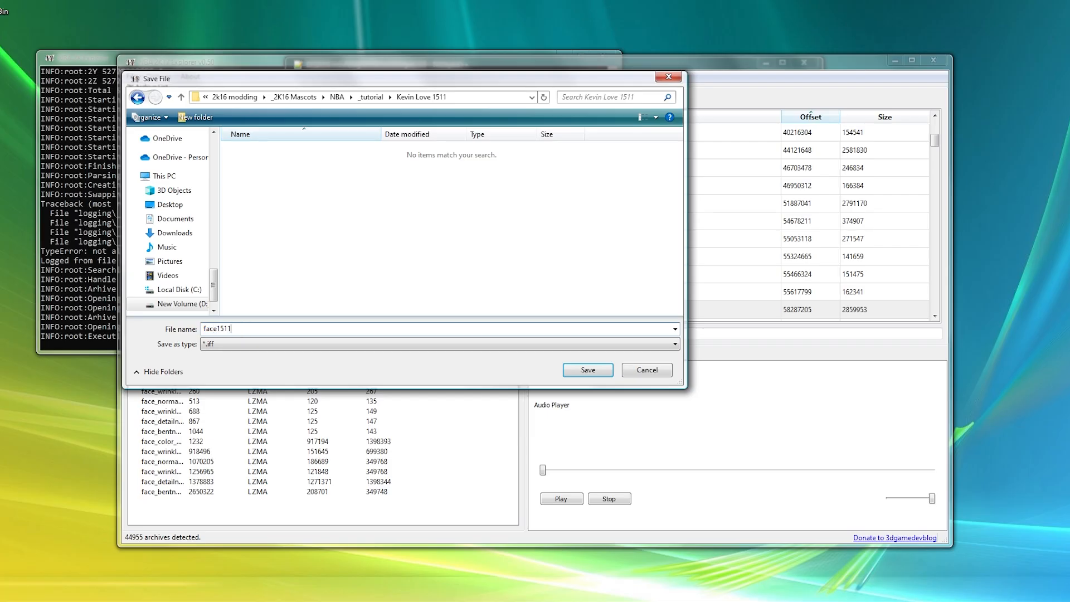
key("Return")
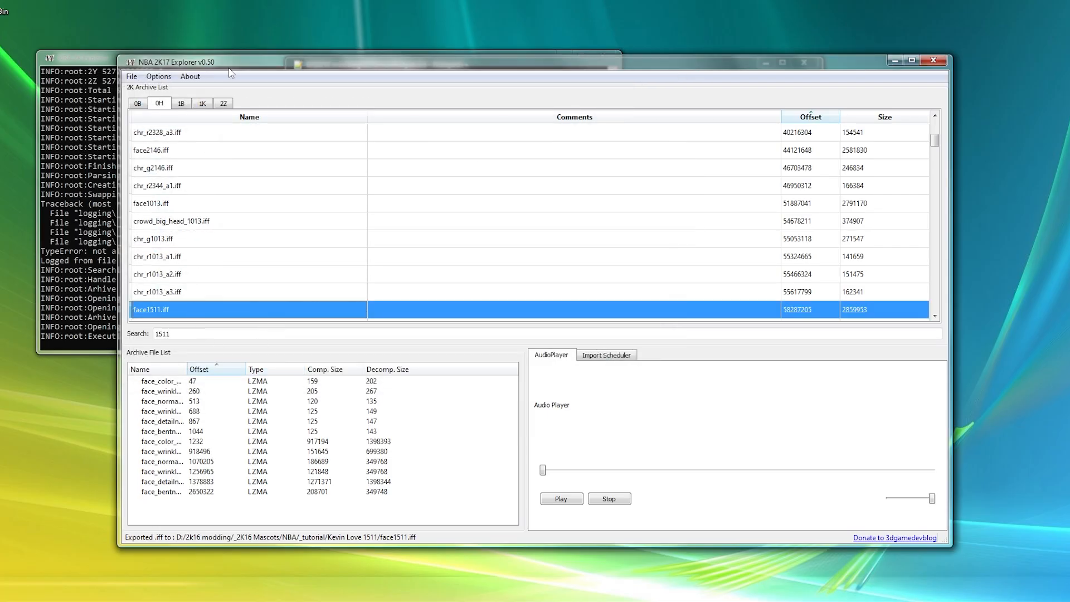
Find "1511" in the 2Z archive and export png1511.iff to the Kevin Love 1511 folder
left_click(222, 105)
left_click(183, 334)
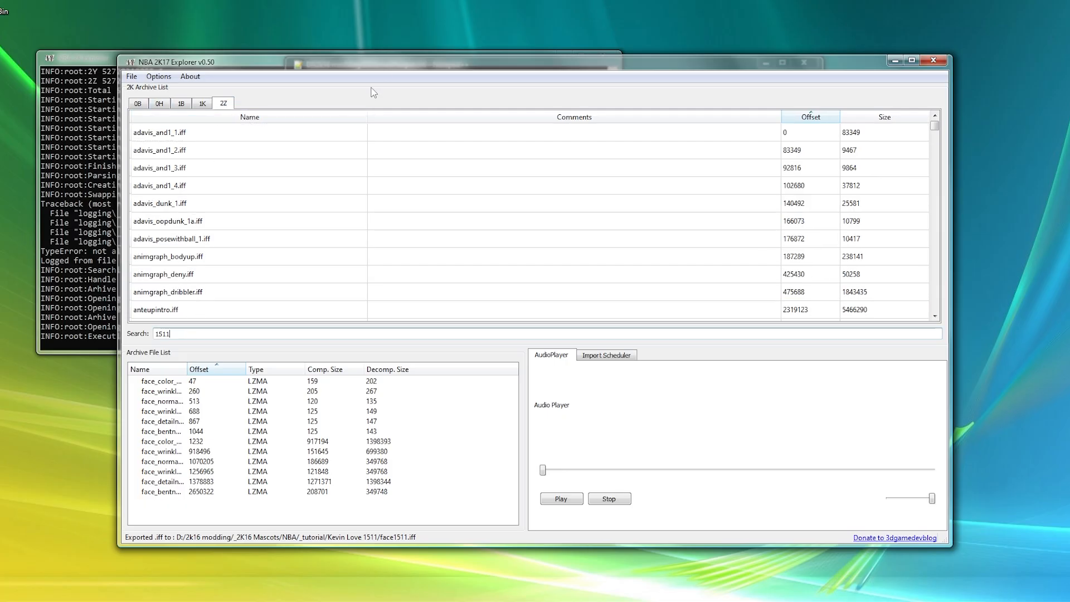
key("Return")
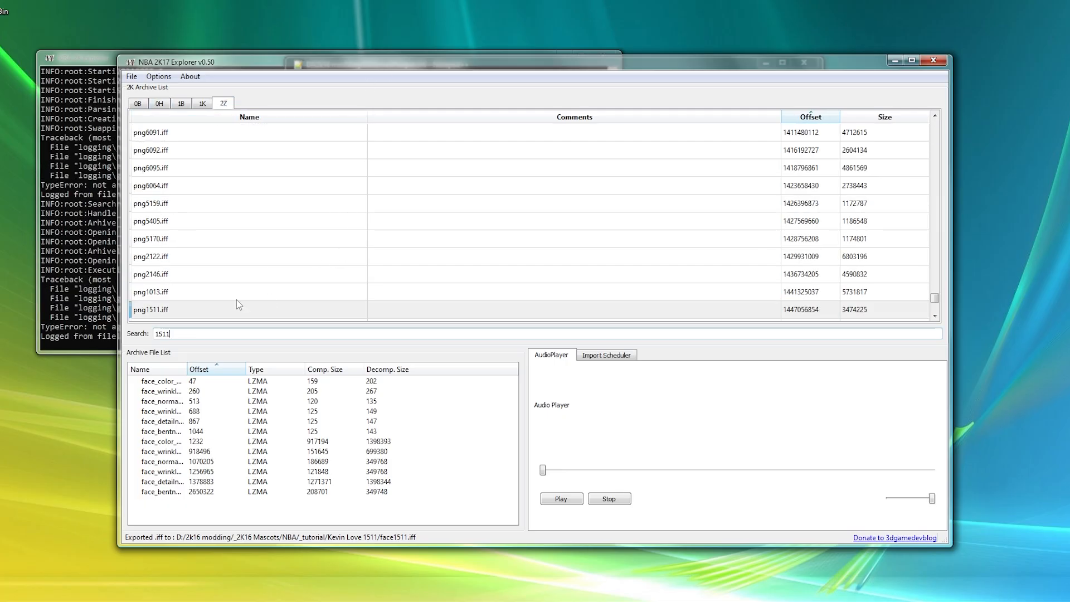
left_click(163, 307)
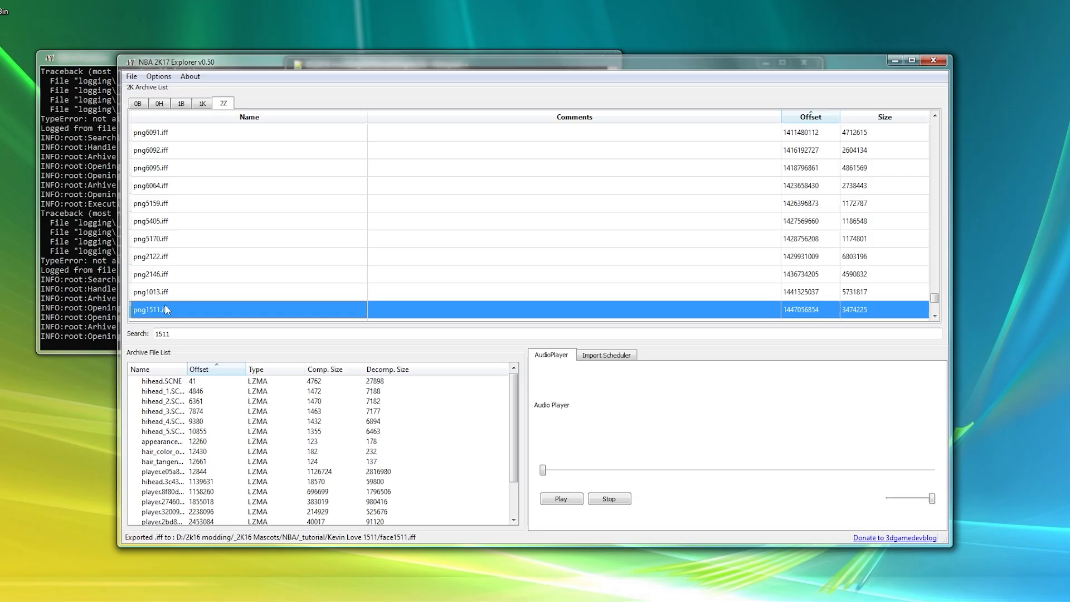
right_click(165, 309)
left_click(226, 357)
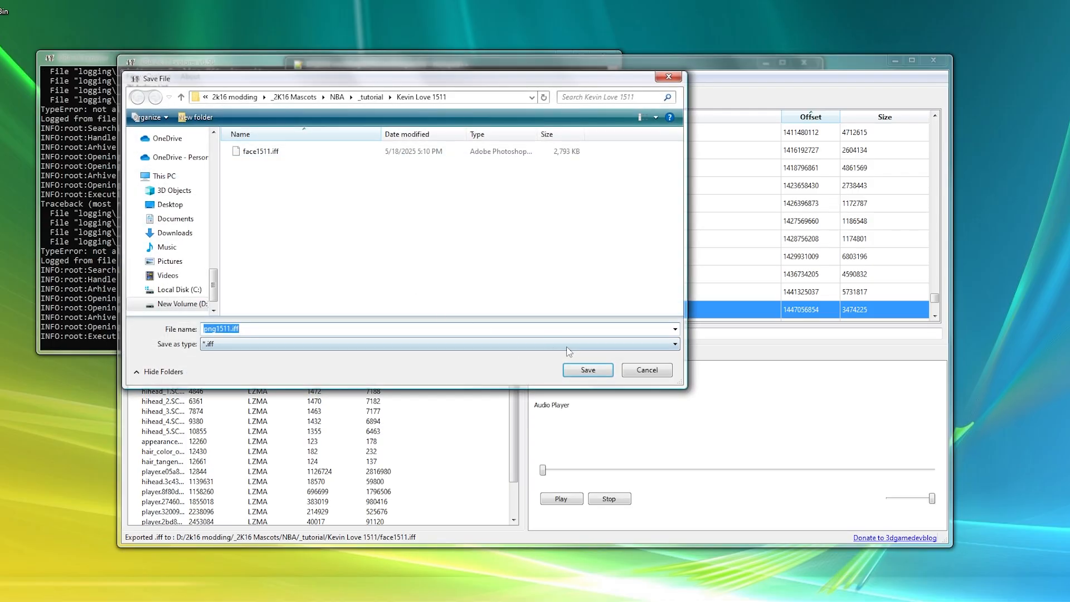
left_click(609, 371)
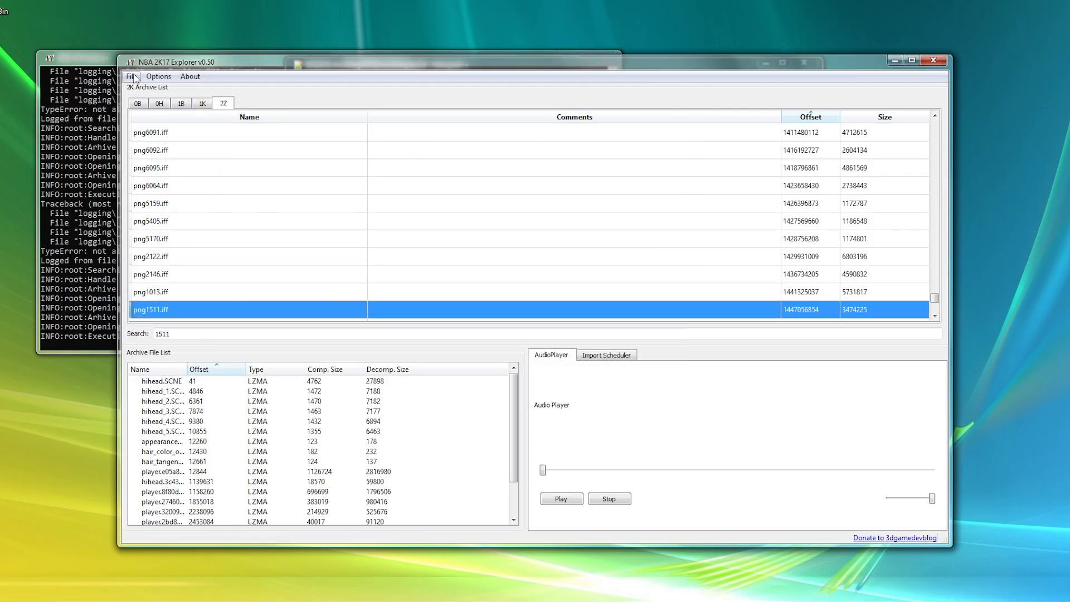
Exit NBA 2K Explorer, minimize Notepad++, and open the Kevin Love 1511 folder in File Explorer
left_click(132, 76)
left_click(148, 117)
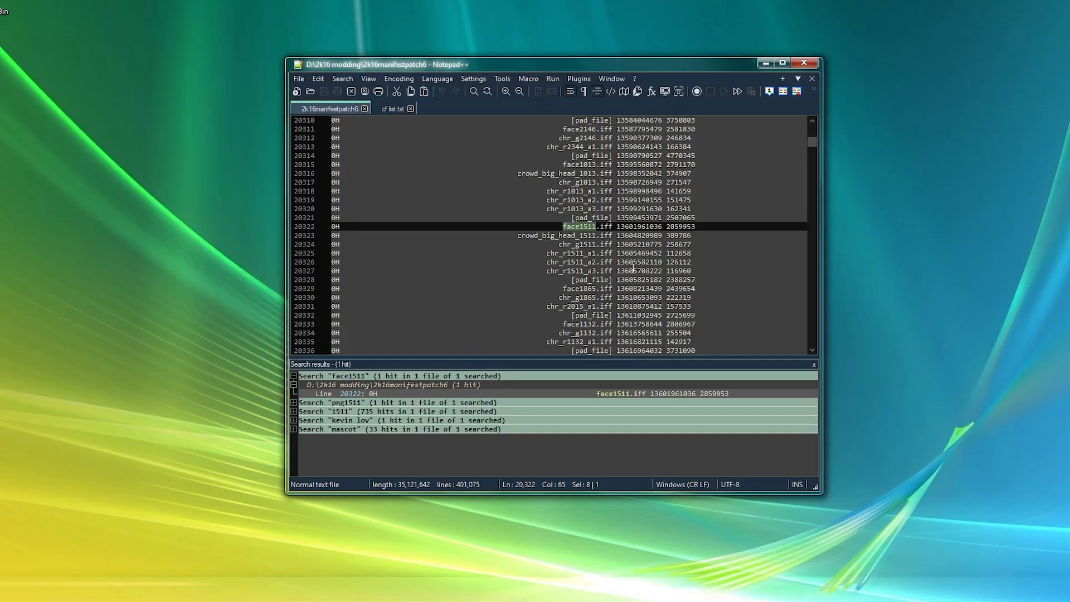
left_click(475, 601)
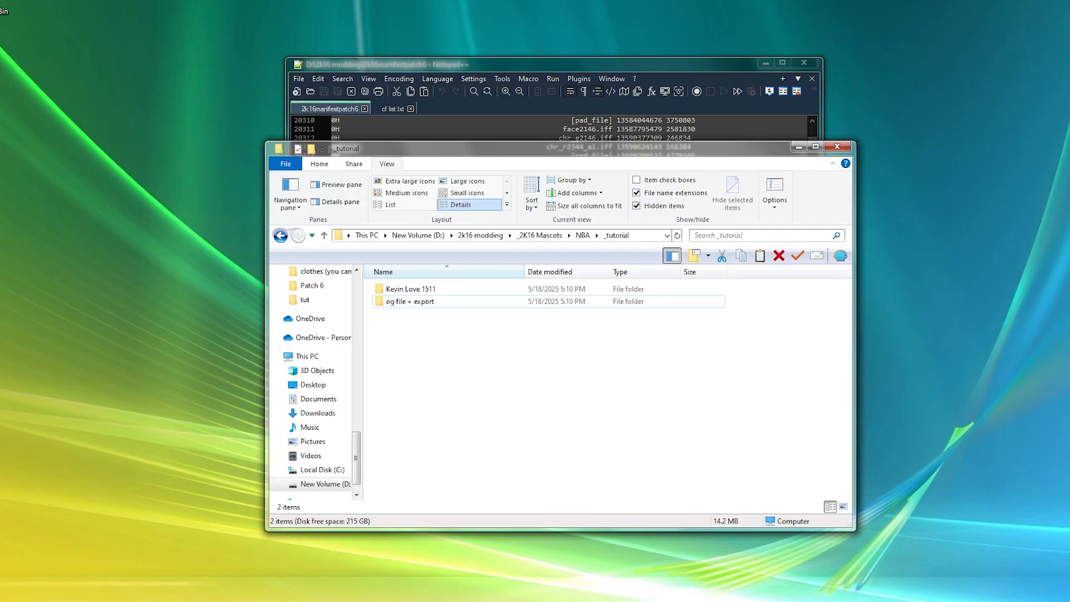
left_click(766, 62)
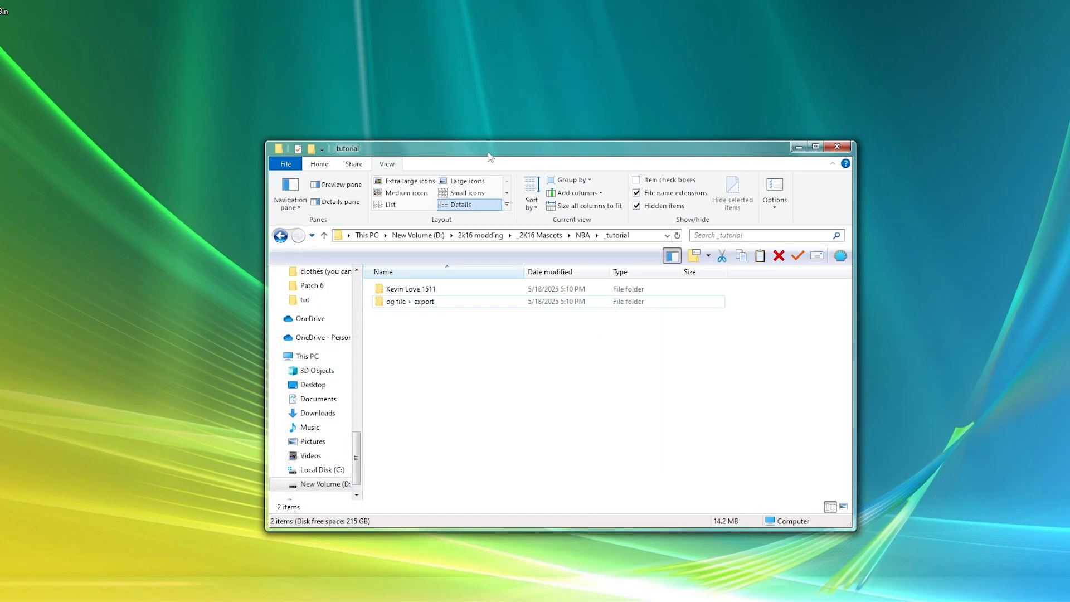
left_click_drag(495, 146, 453, 97)
double_click(363, 239)
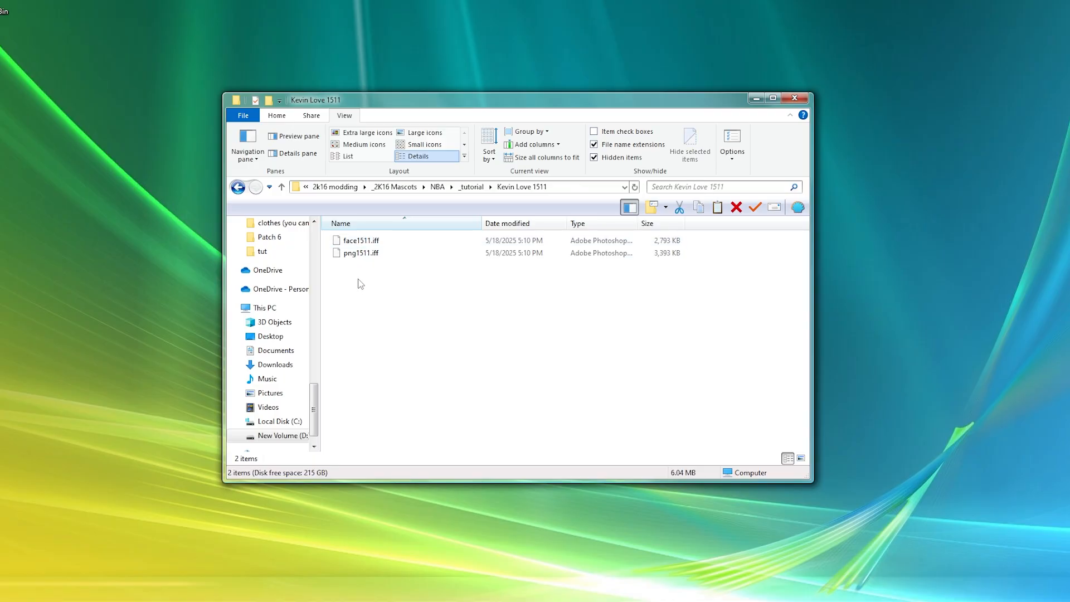
Extract face1511.iff and png1511.iff with 7-Zip, each into its own folder
left_click_drag(335, 282, 325, 222)
right_click(354, 241)
mouse_move(494, 307)
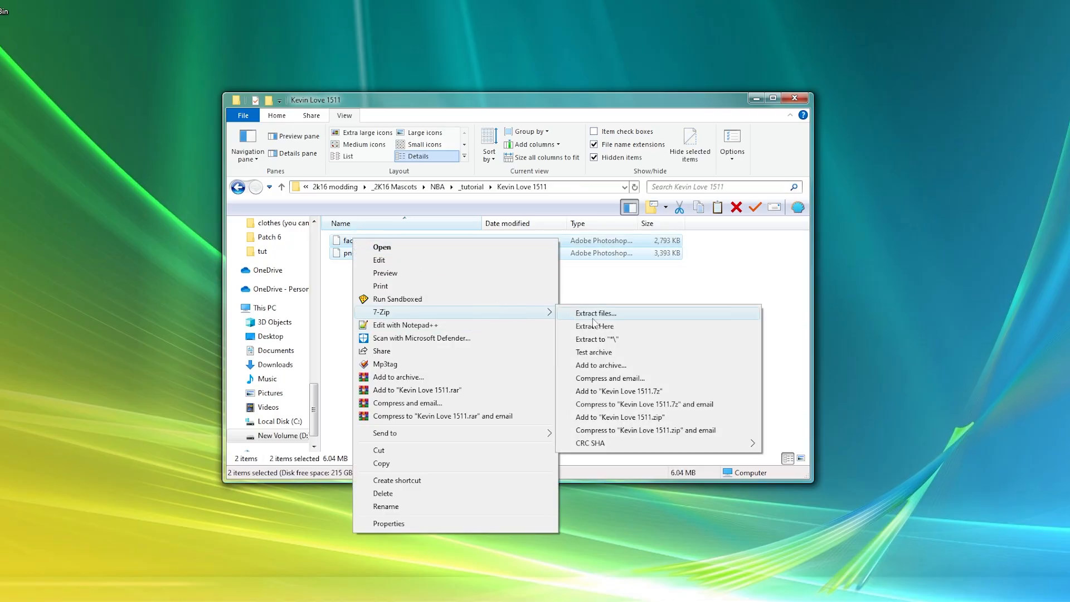
left_click(602, 339)
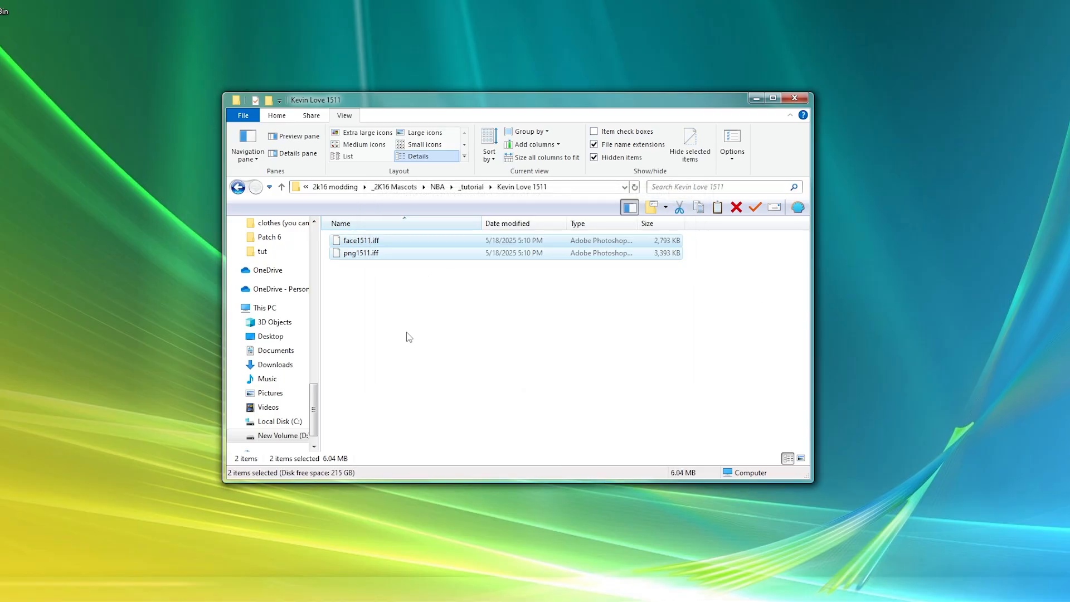
View the contents of the extracted face1511 and png1511 folders as large icons
double_click(384, 241)
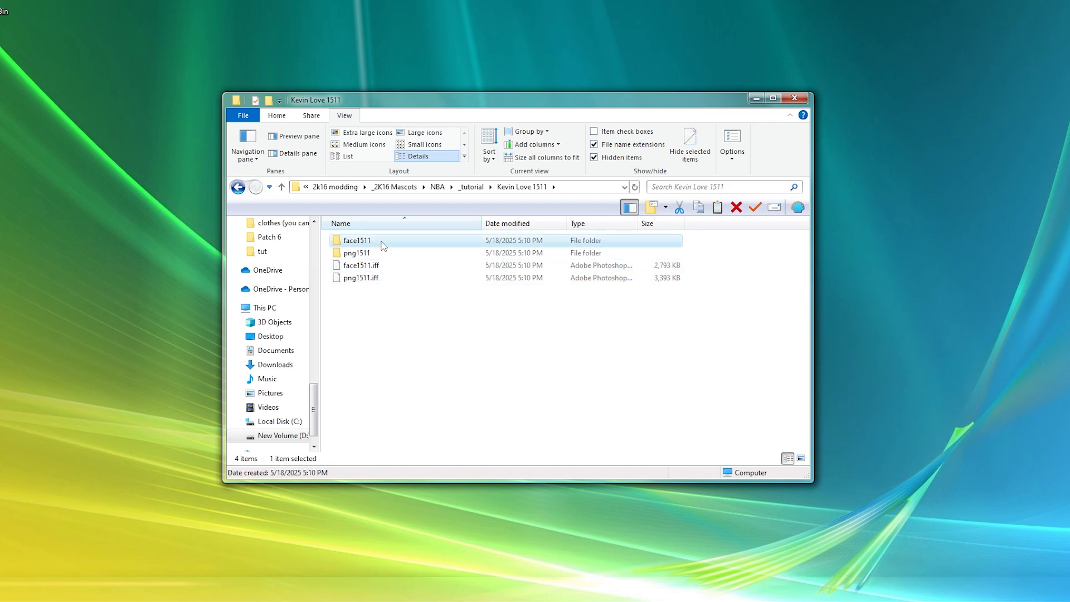
left_click(434, 133)
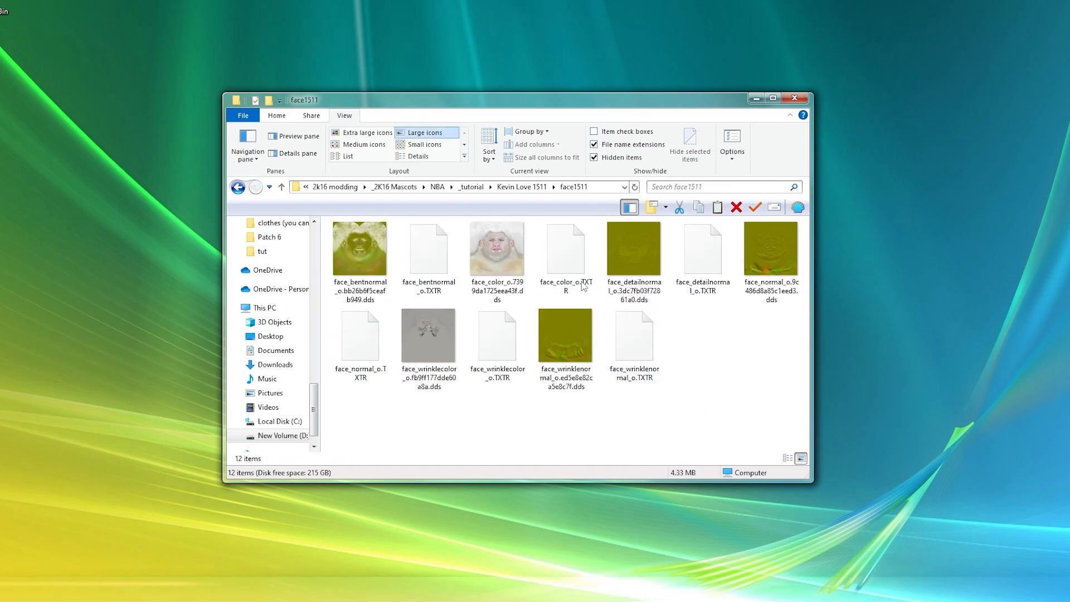
left_click(522, 186)
double_click(375, 252)
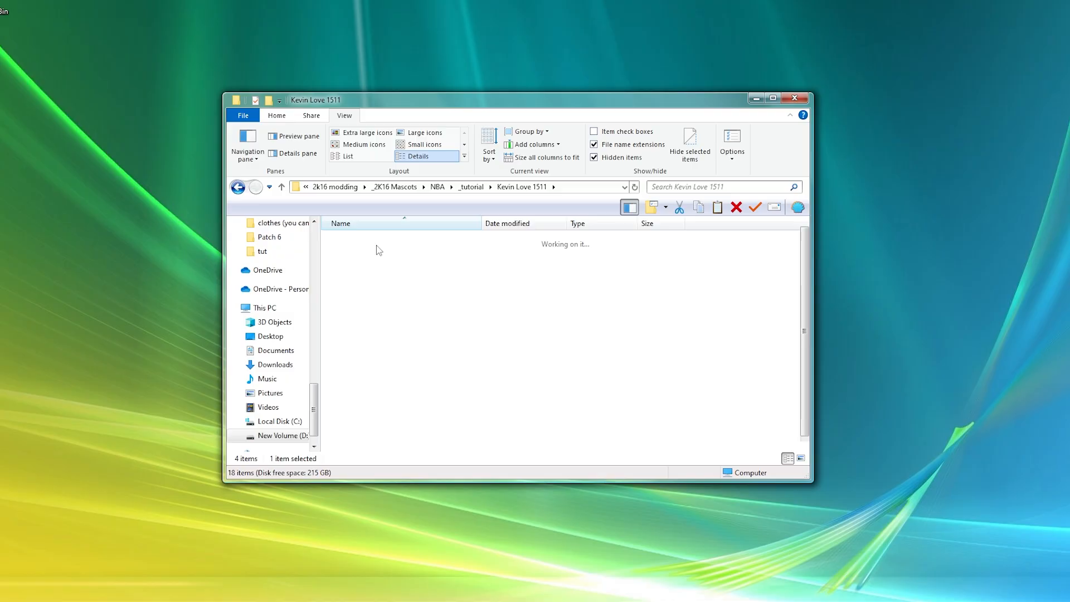
left_click(433, 133)
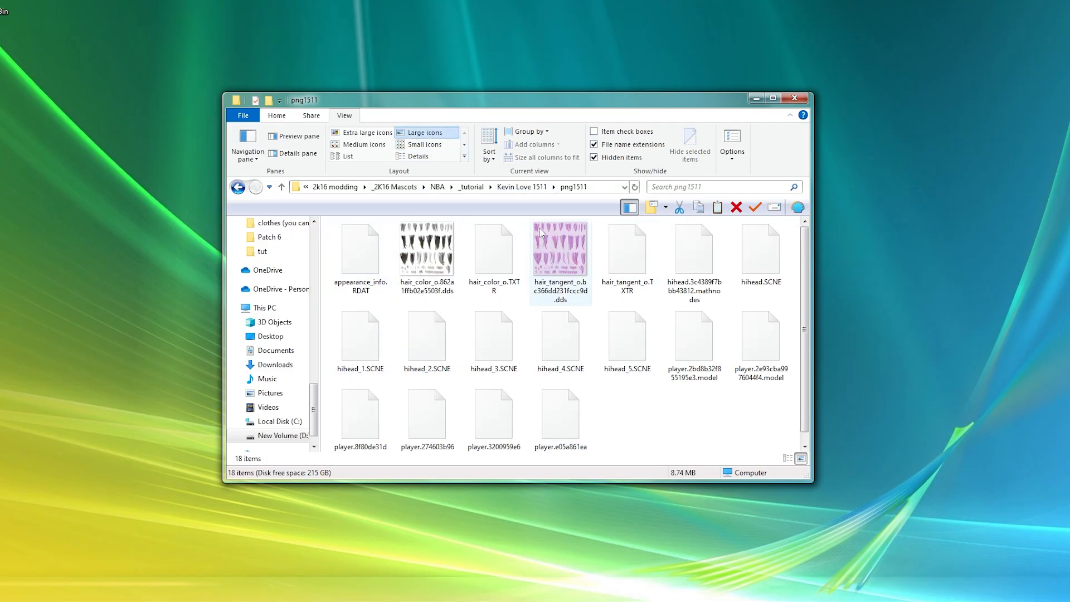
Examine appearance_info.RDAT and hihead.SCNE in the png1511 folder, and look through the face1511 folder's textures
left_click(359, 259)
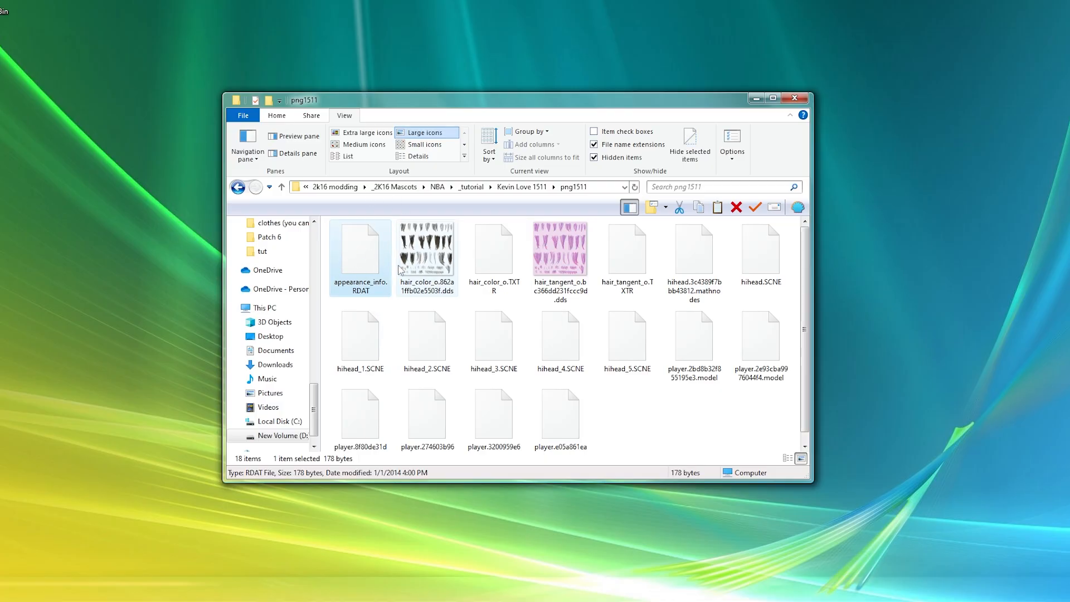
left_click(758, 256, "ctrl")
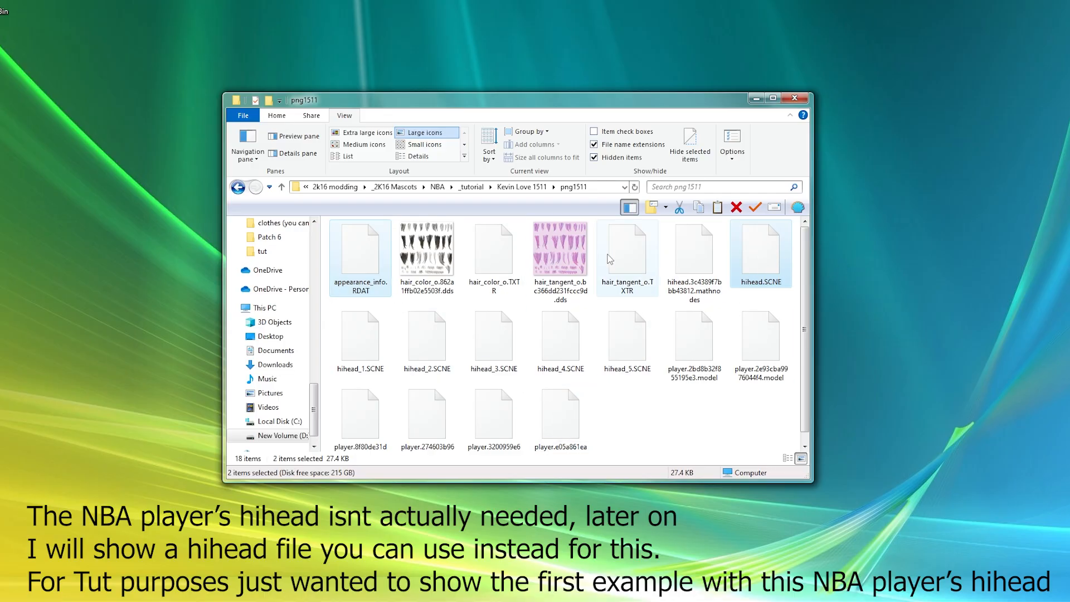
left_click(540, 187)
double_click(390, 240)
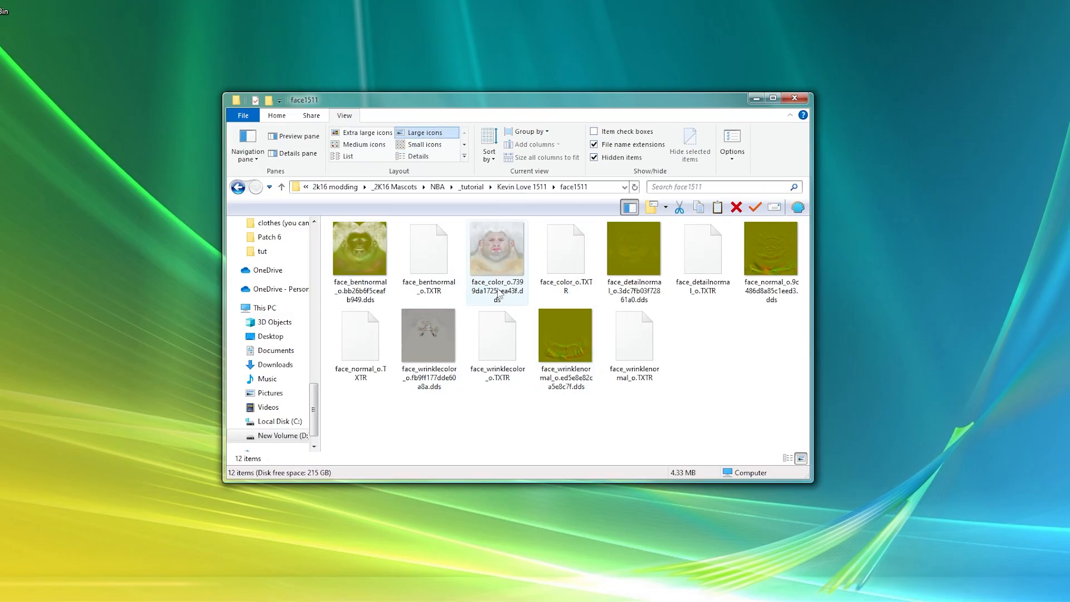
mouse_move(497, 279)
left_click(512, 188)
double_click(383, 248)
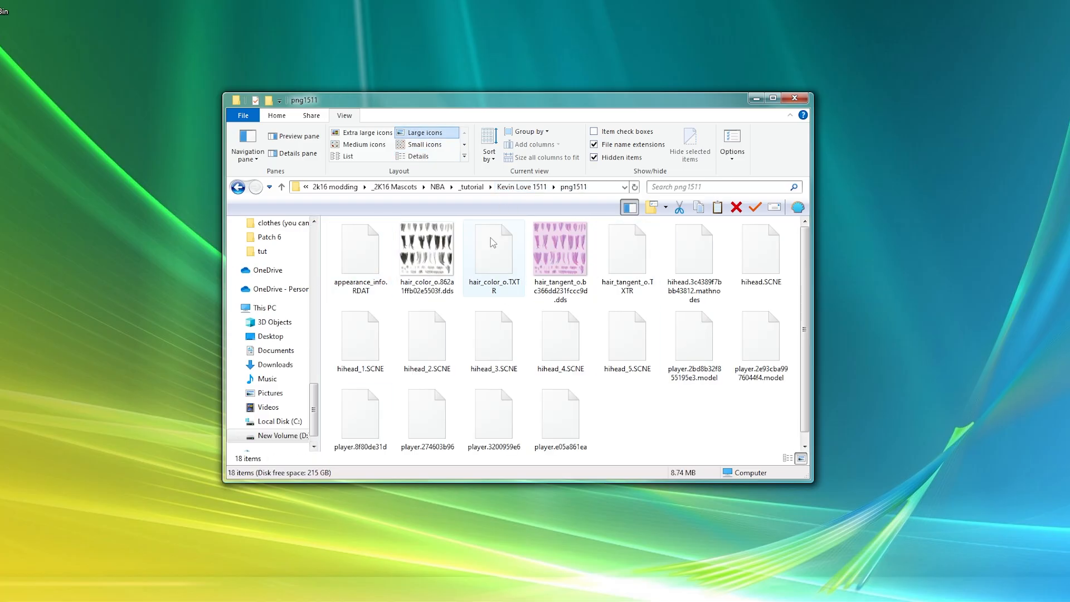
mouse_move(493, 242)
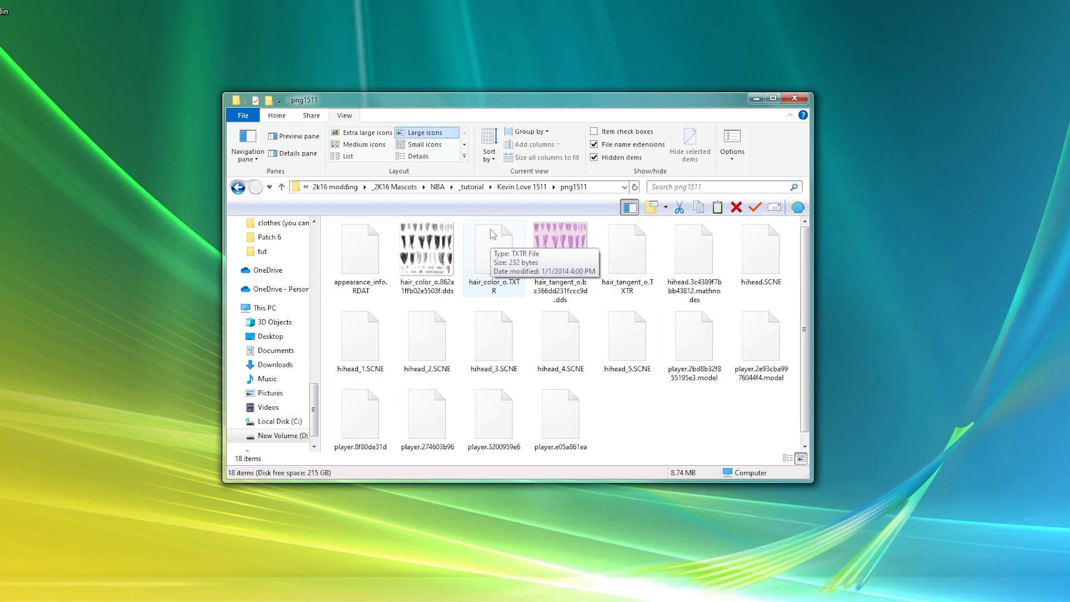
left_click(522, 187)
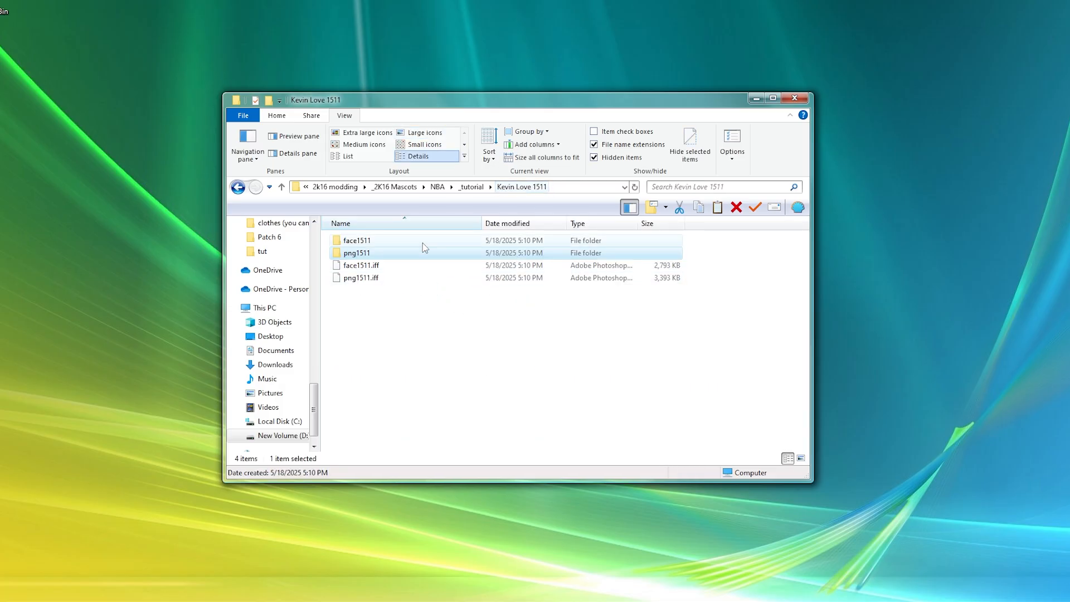
double_click(404, 240)
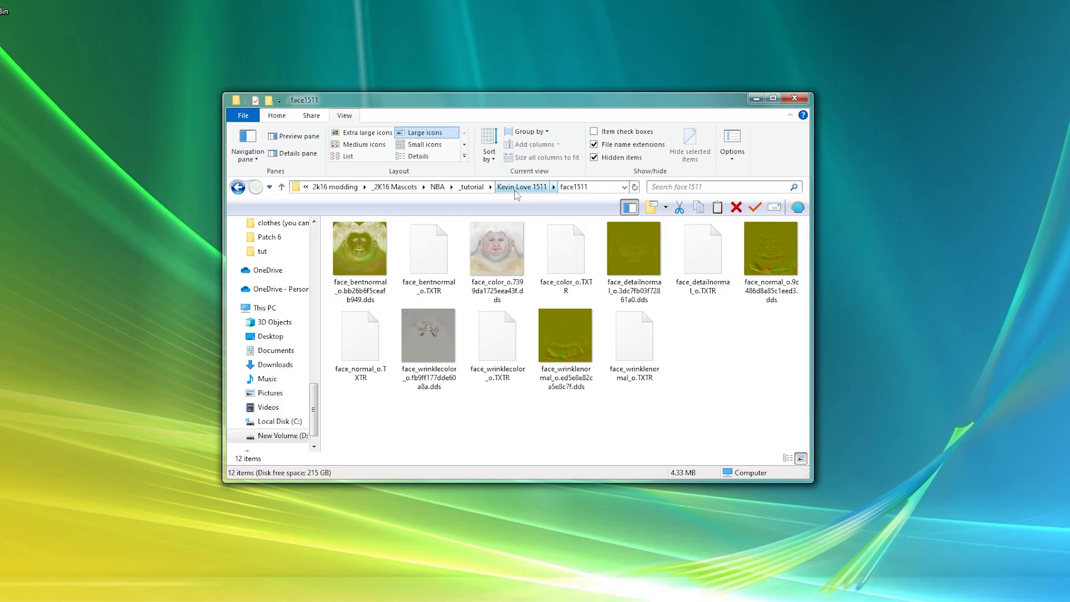
Create a folder named "converted spurs" in the _tutorial folder
left_click(472, 187)
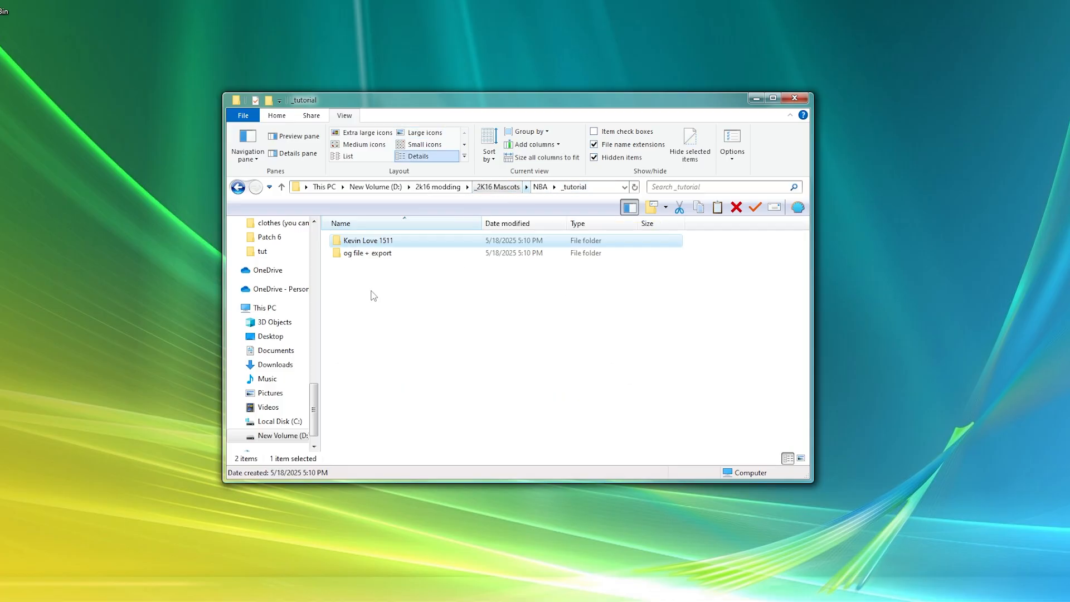
right_click(401, 314)
mouse_move(493, 496)
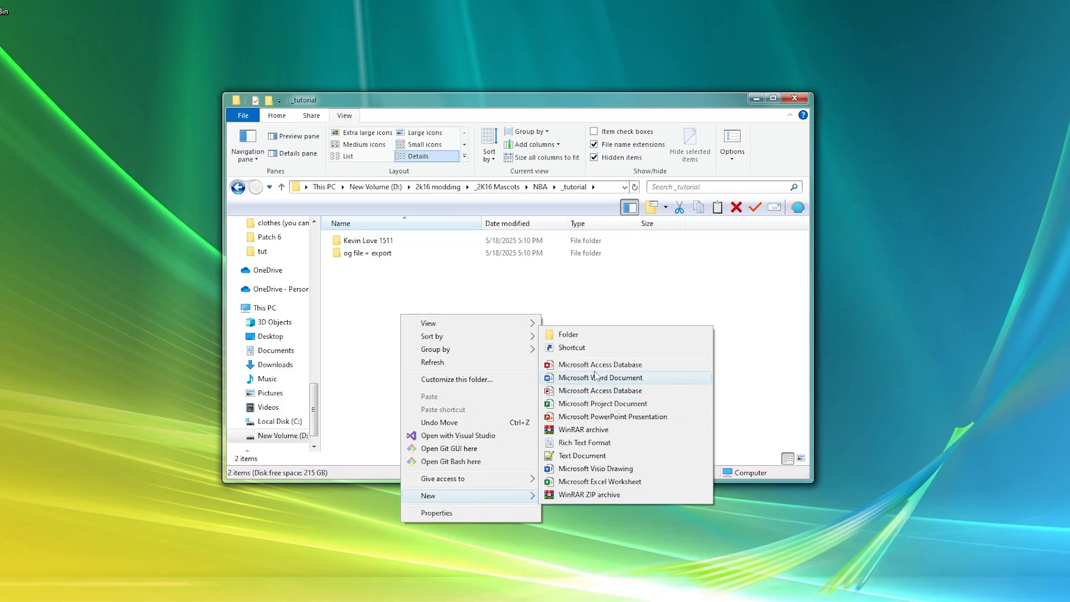
left_click(593, 336)
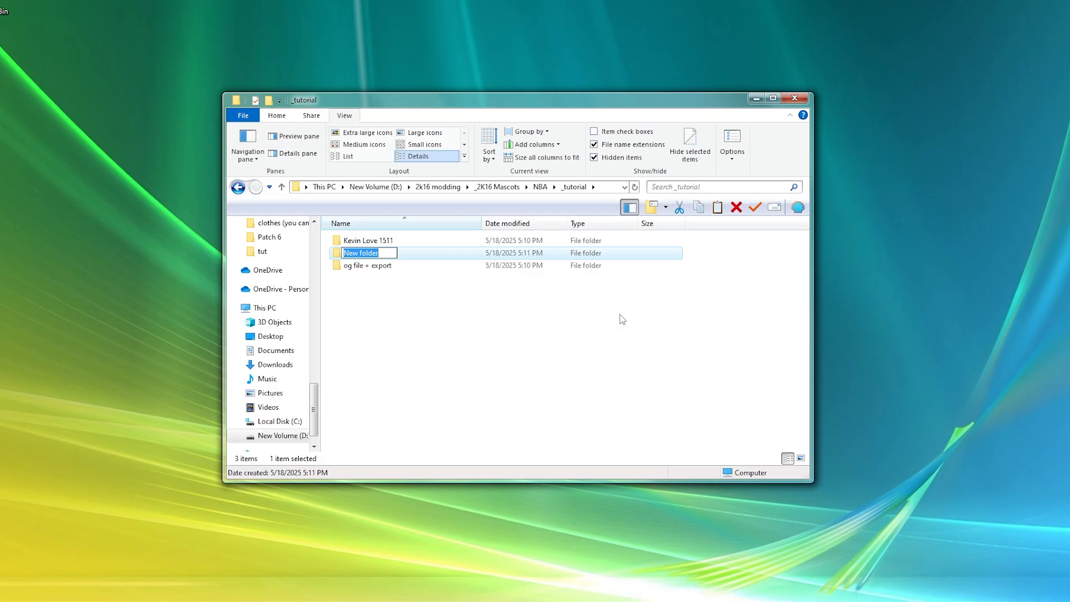
type("converted spurs")
key("Return")
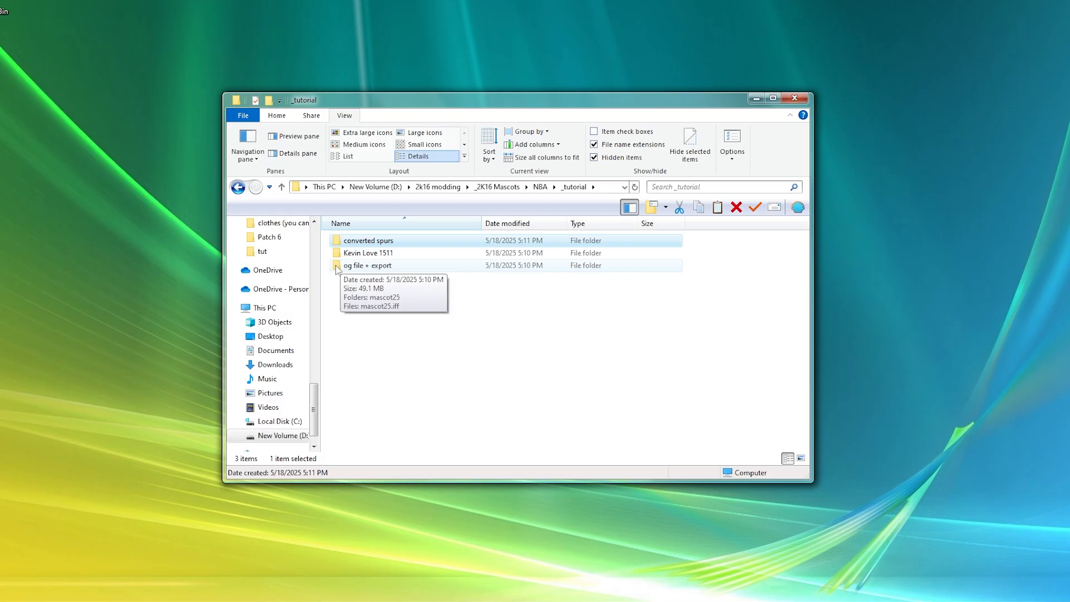
Open the mascot25 folder from "og file + export" in a separate window with large icons and arrange it beside the _tutorial window
right_click(383, 269)
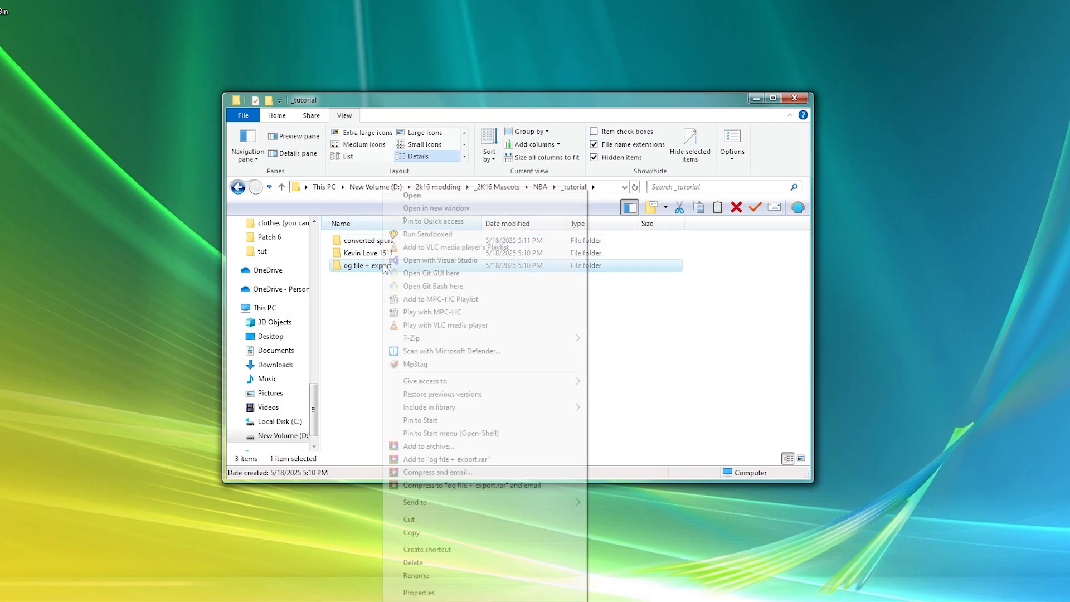
left_click(483, 215)
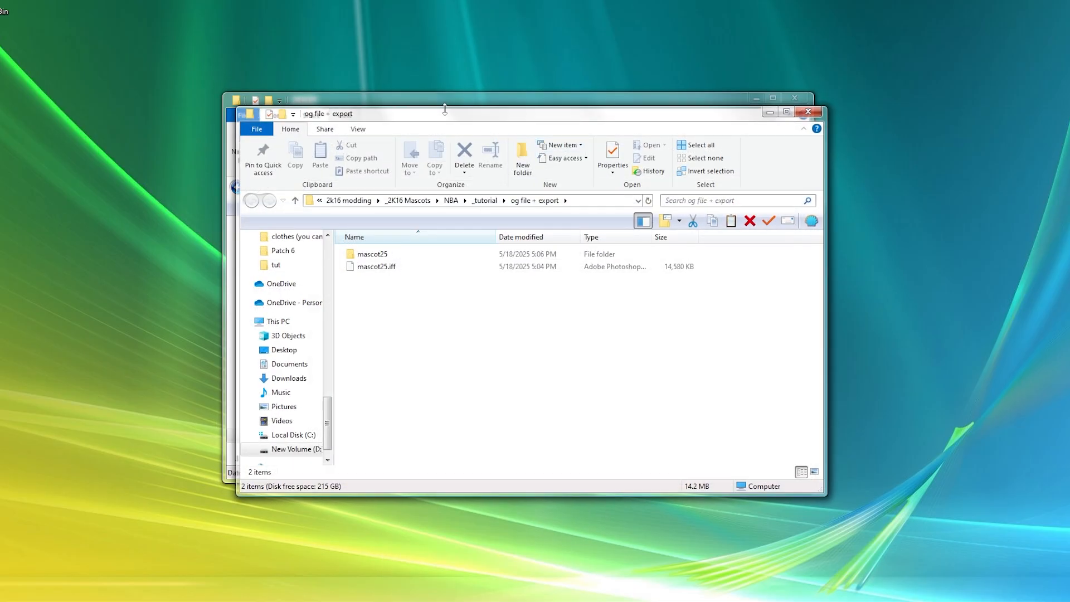
left_click_drag(430, 118, 772, 88)
double_click(714, 222)
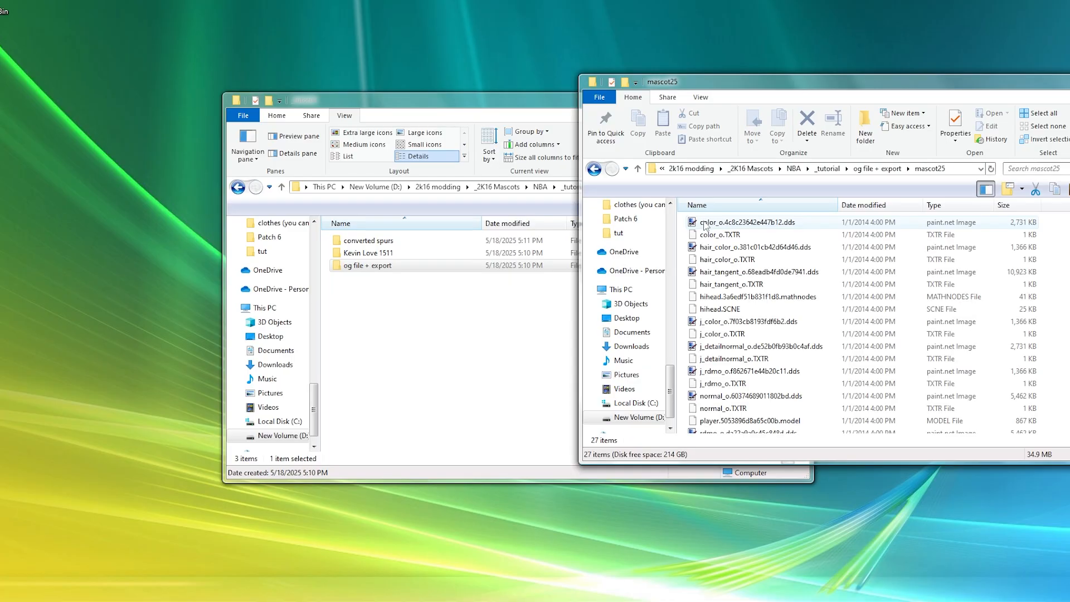
left_click(700, 97)
left_click(764, 113)
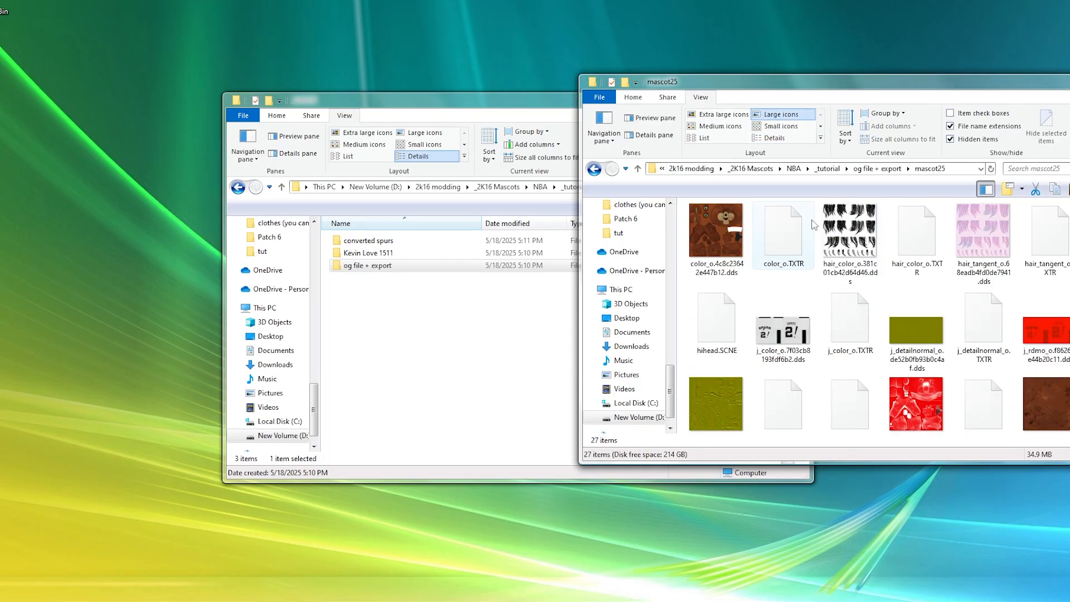
left_click(393, 116)
left_click_drag(406, 102, 258, 81)
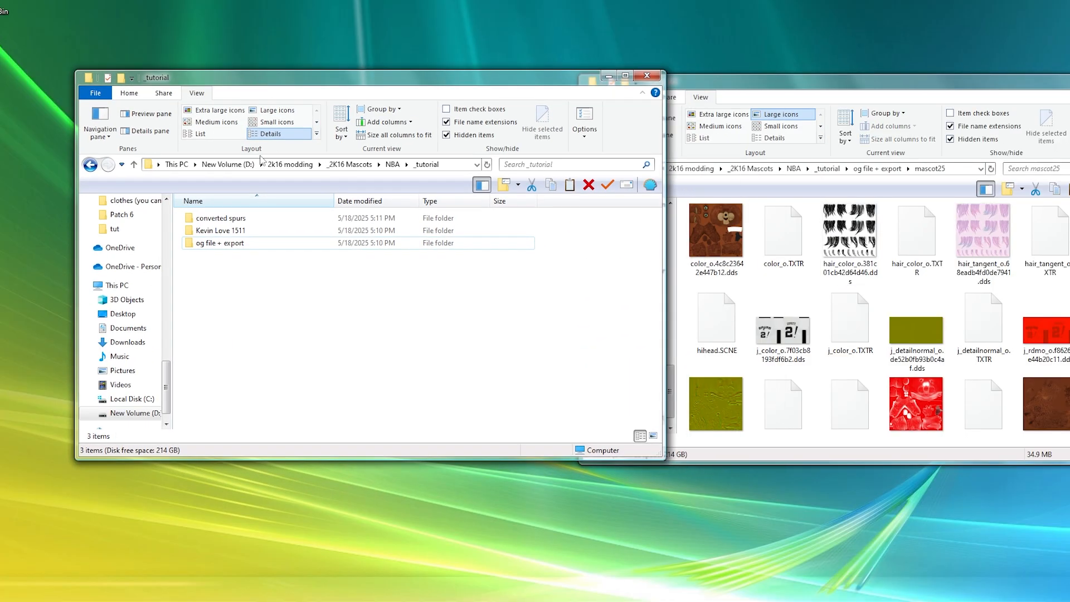
Copy all files and folders from Kevin Love 1511 into the "converted spurs" folder, keeping the details view
double_click(328, 218)
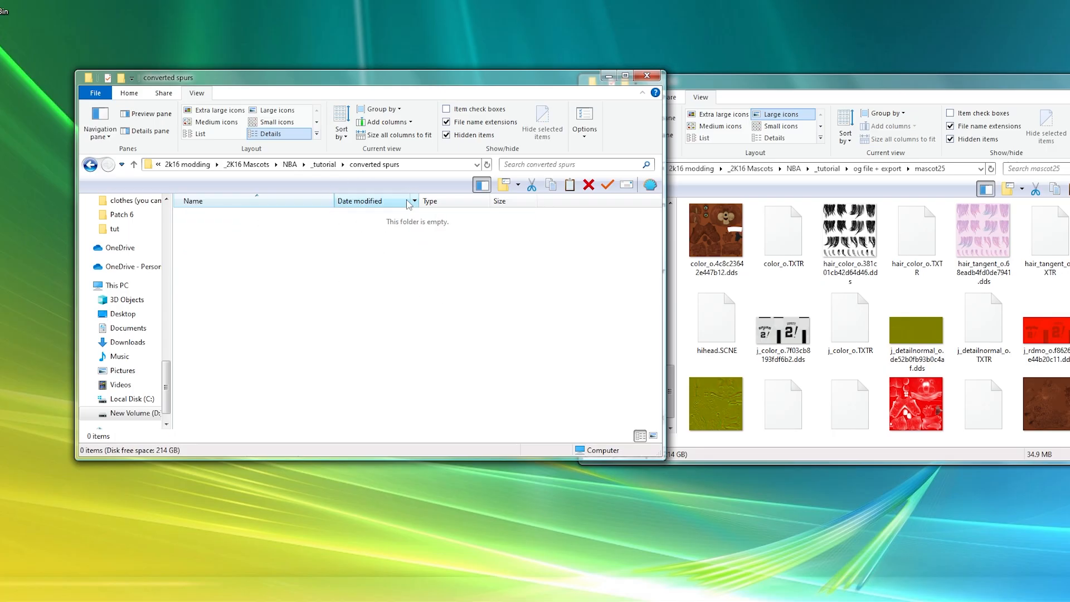
left_click(323, 163)
double_click(226, 230)
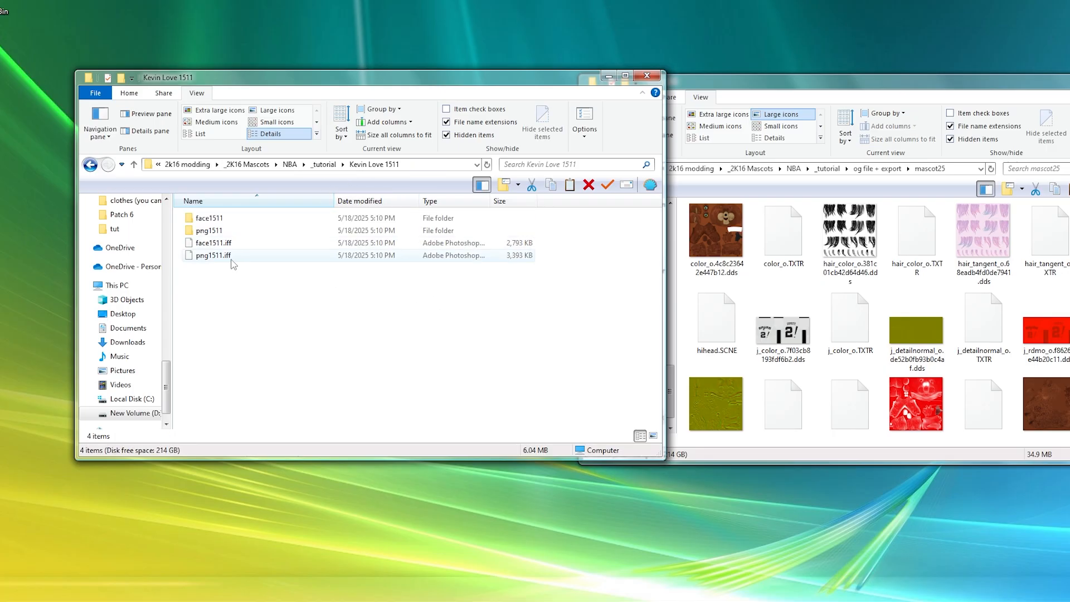
left_click(218, 233)
left_click(242, 294)
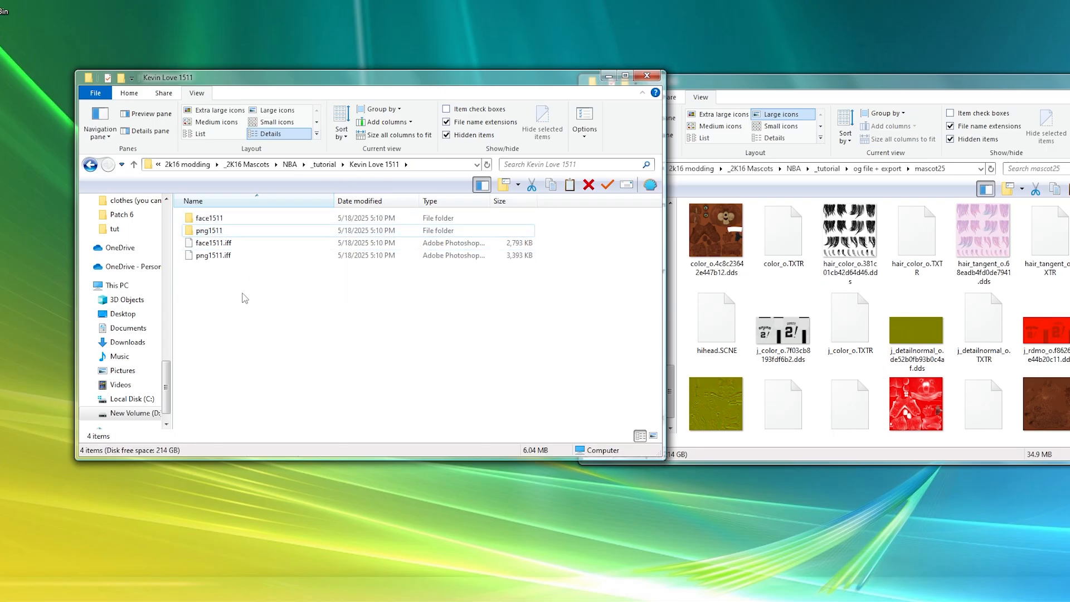
key("ctrl+a")
left_click(323, 163)
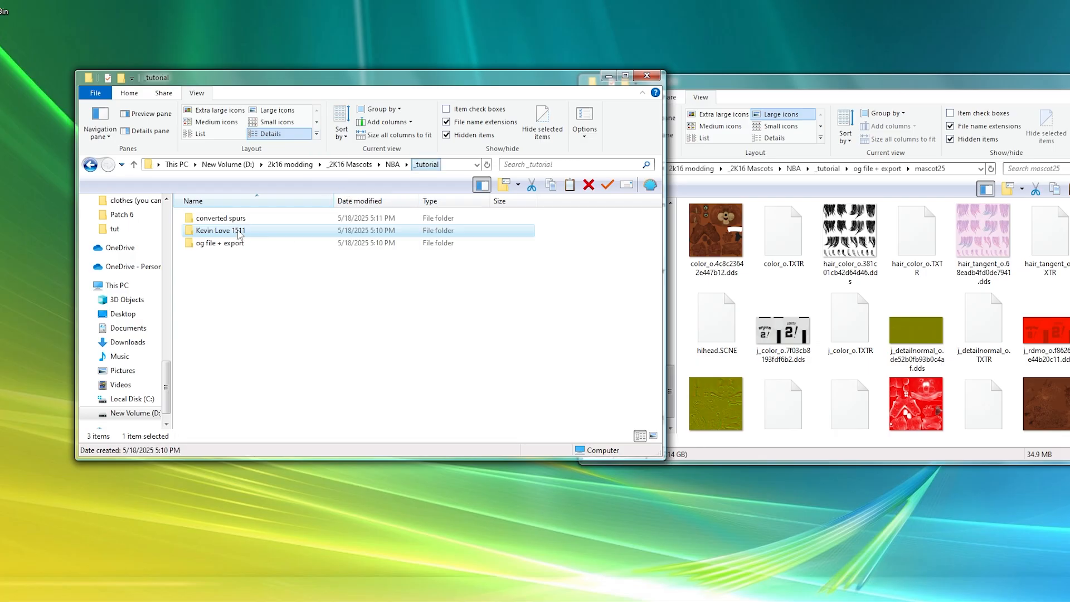
double_click(215, 218)
key("ctrl+v")
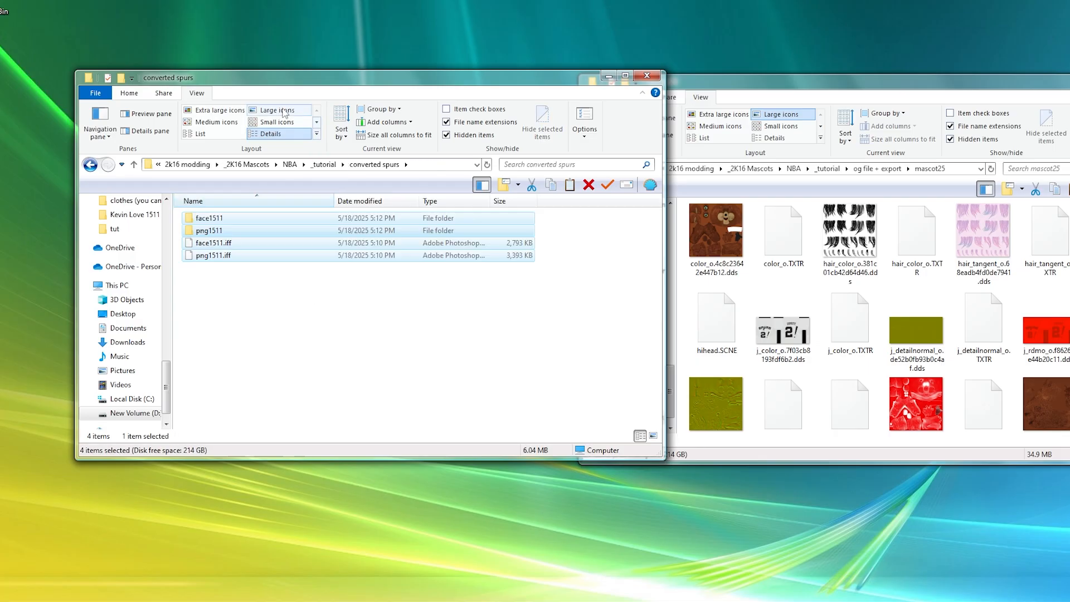
left_click(279, 111)
left_click(270, 133)
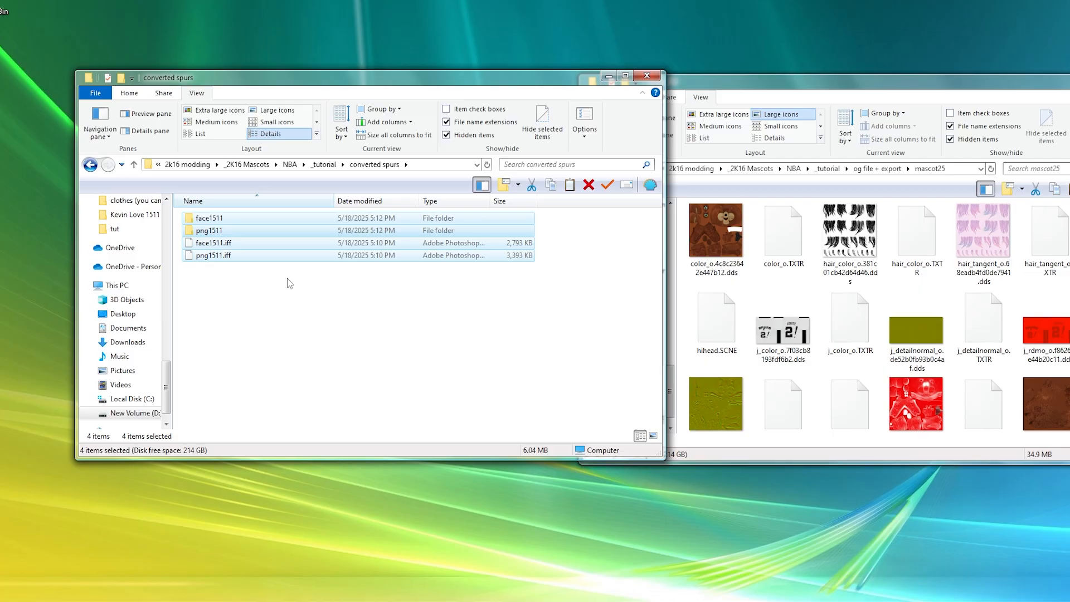
left_click(286, 279)
Open the copied png1511.iff in 7-Zip, delete all files inside the archive, and close it
right_click(222, 259)
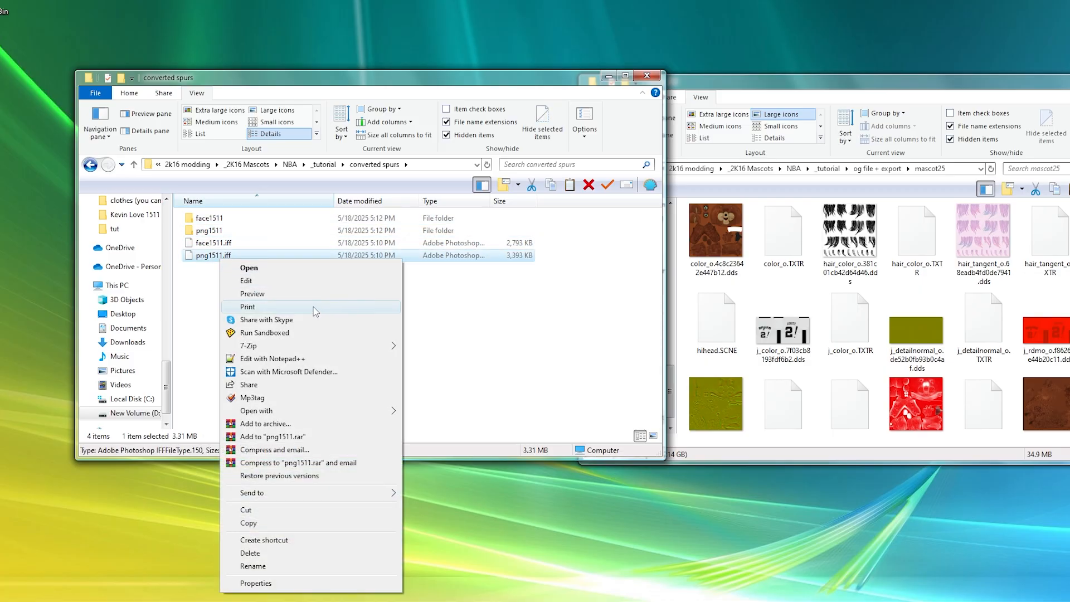
mouse_move(323, 346)
left_click(440, 346)
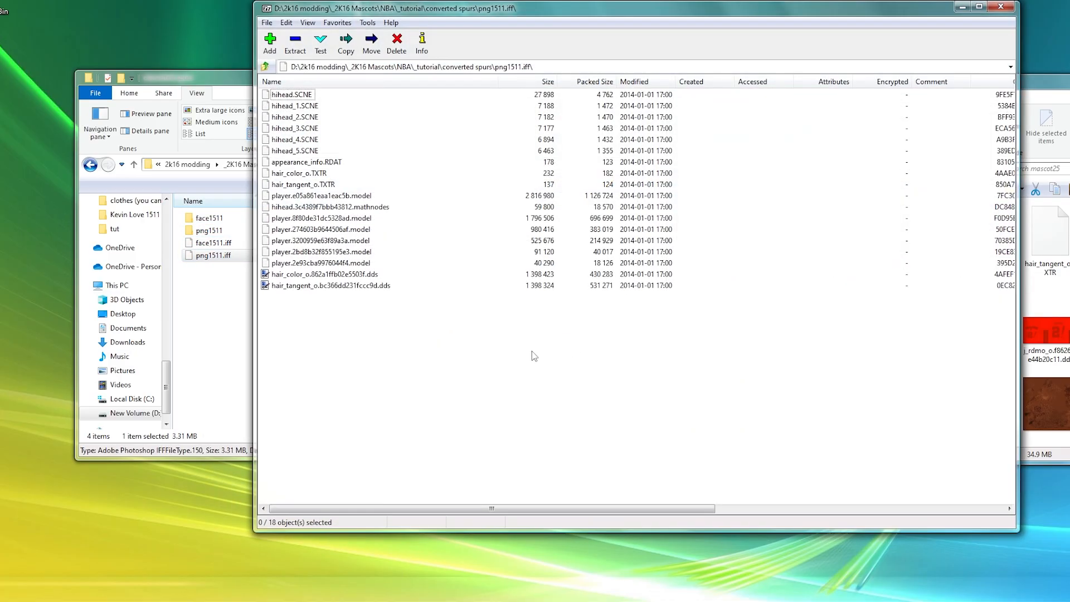
key("ctrl+a")
key("Delete")
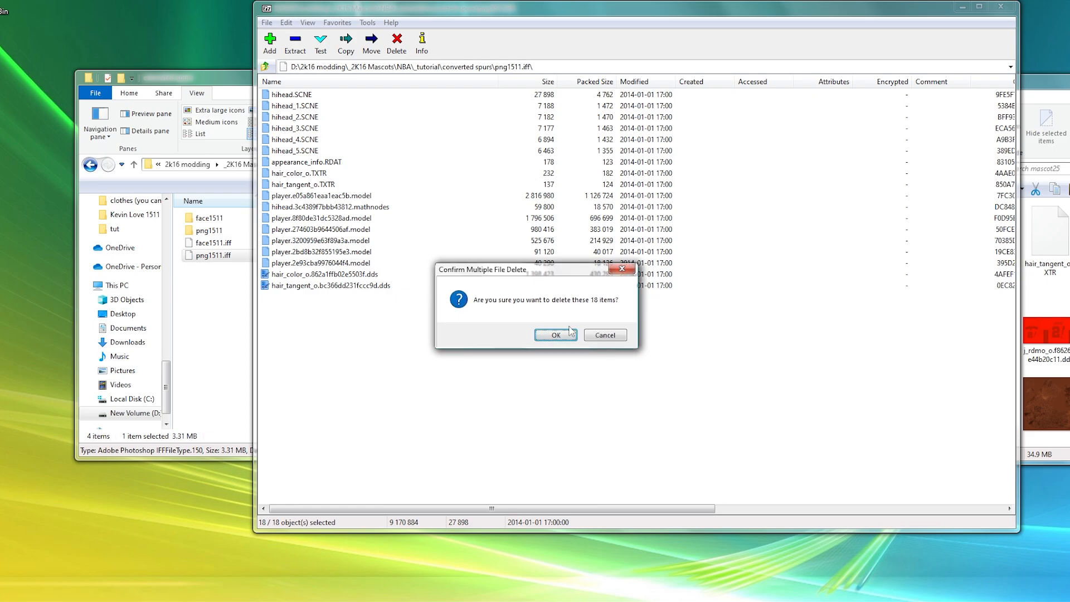
left_click(551, 336)
left_click(1000, 6)
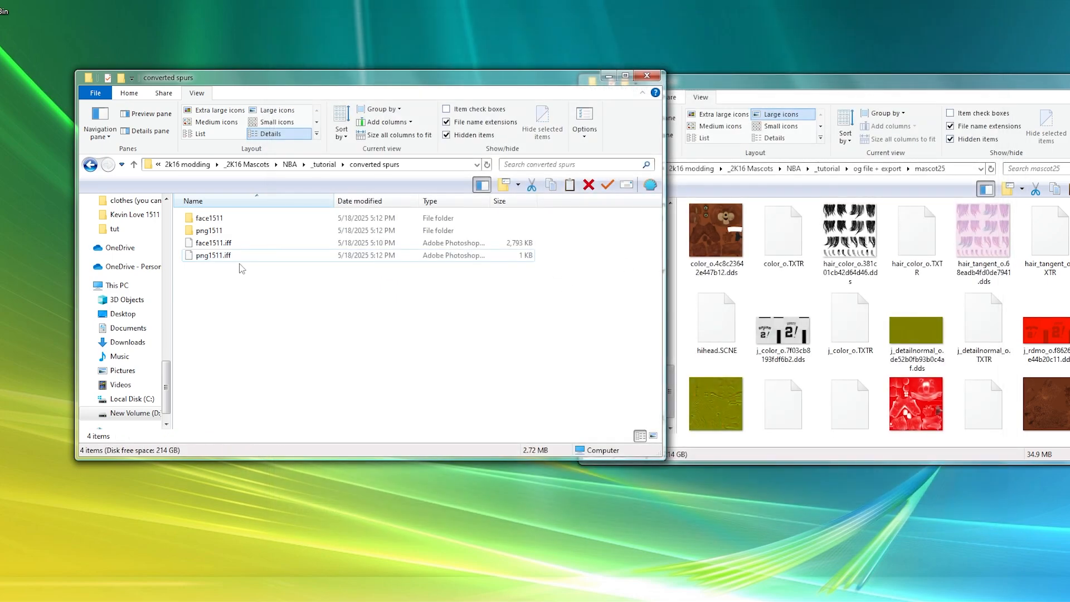
Delete everything in the copied png1511 folder except appearance_info.RDAT and hihead.SCNE
left_click(215, 243)
double_click(223, 233)
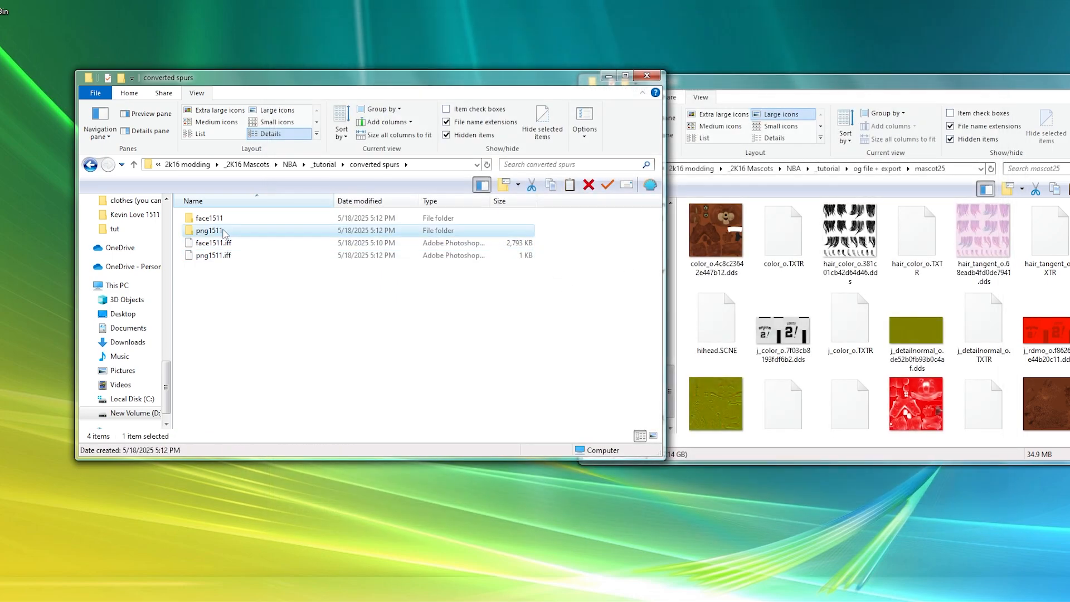
key("ctrl+a")
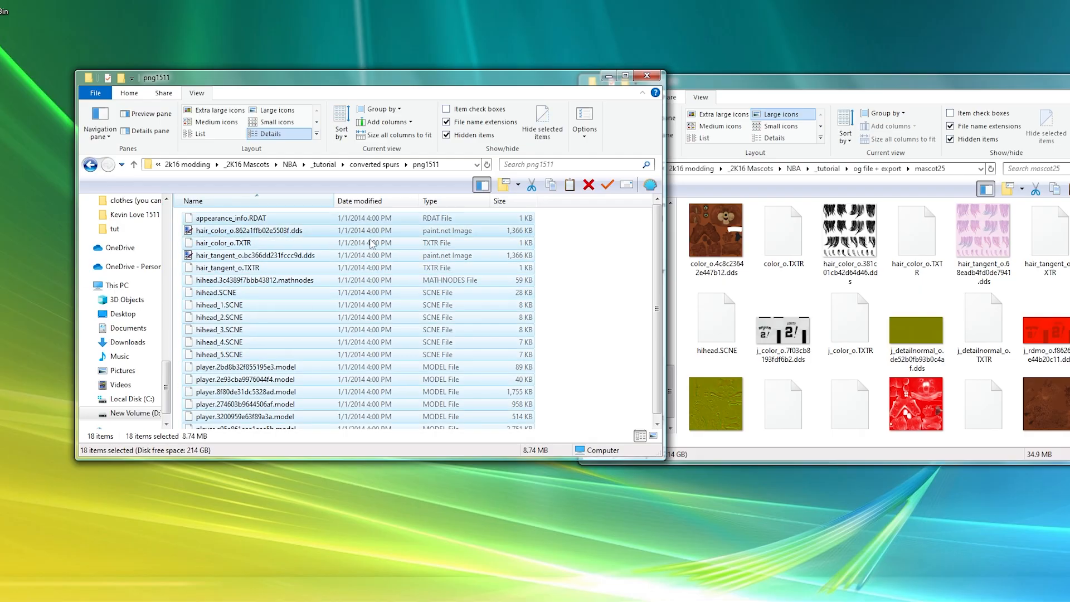
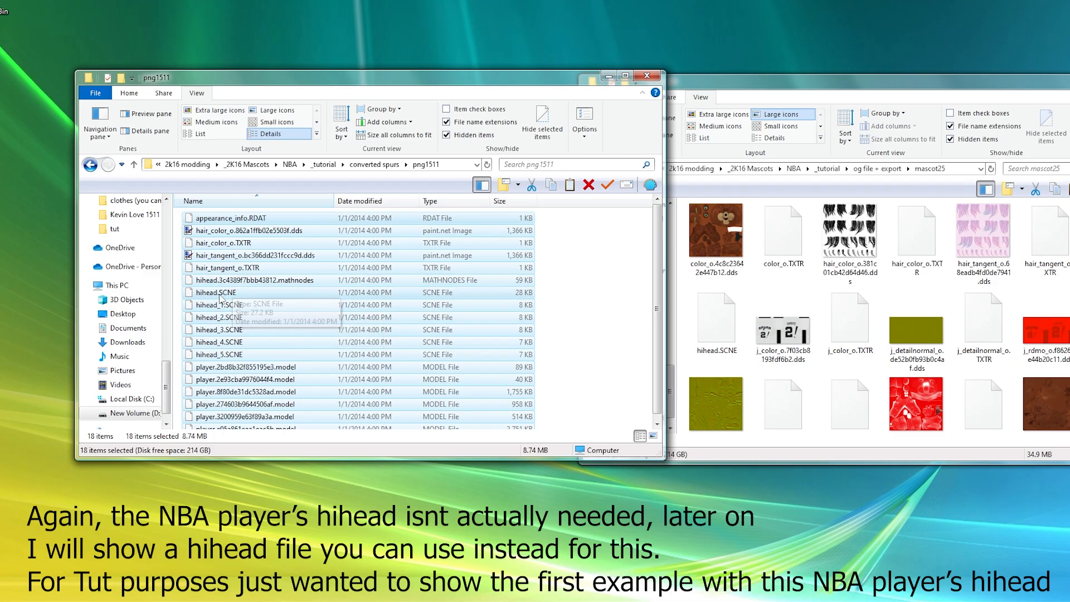
left_click(269, 219, "ctrl")
left_click(309, 292, "ctrl")
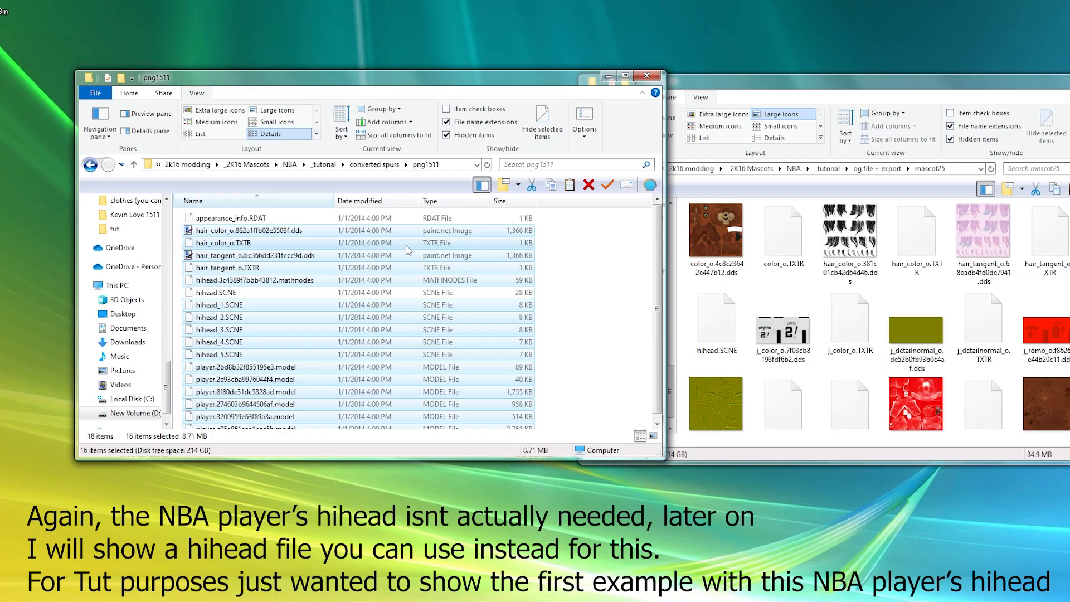
key("Delete")
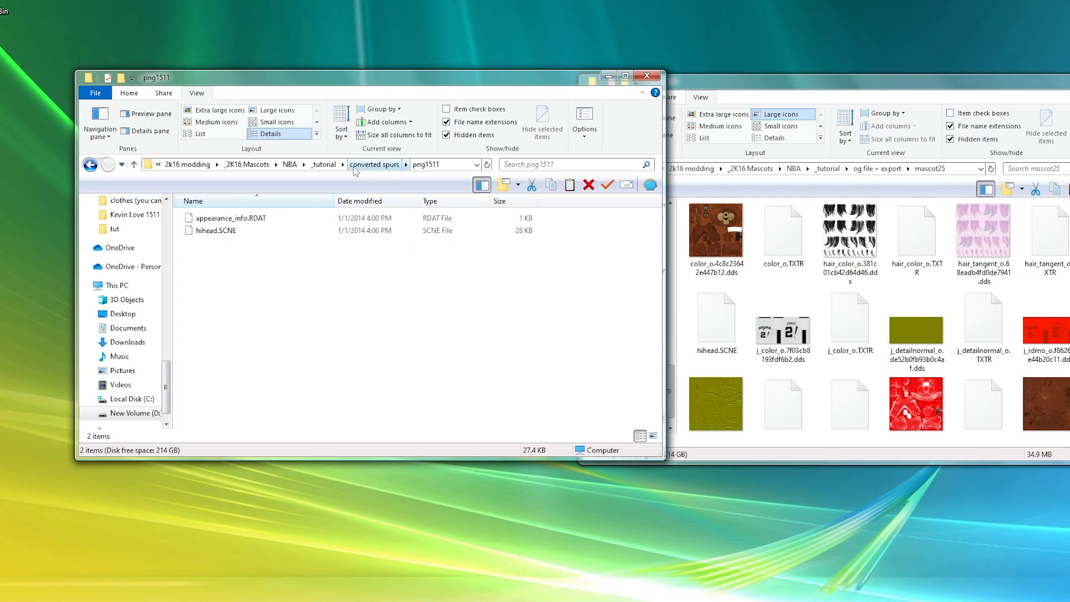
Delete all files in the copied face1511 folder and return to the "converted spurs" folder
left_click(375, 164)
double_click(234, 218)
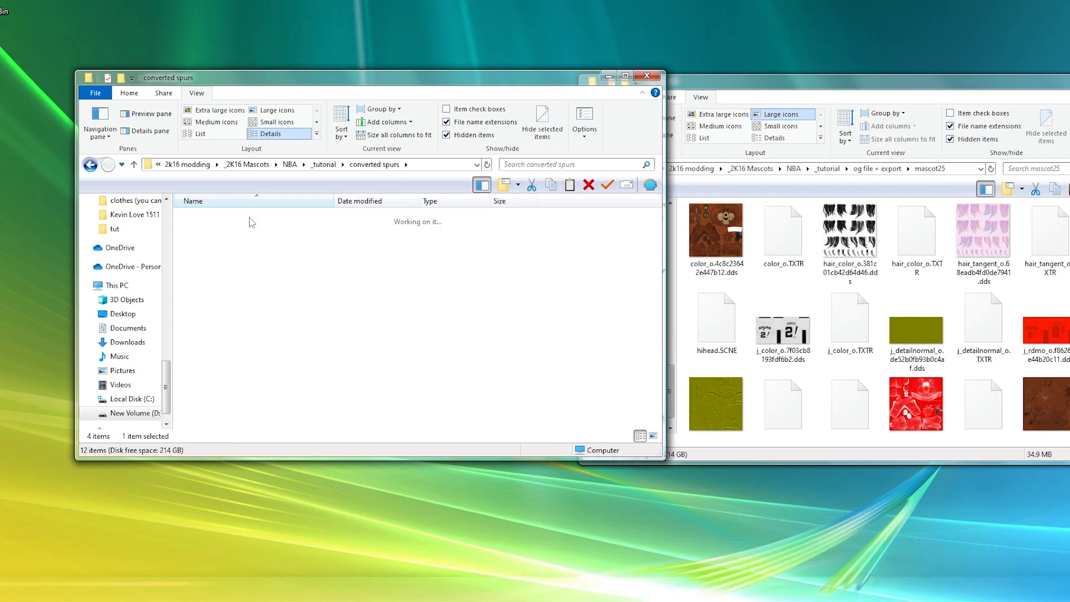
key("ctrl+a")
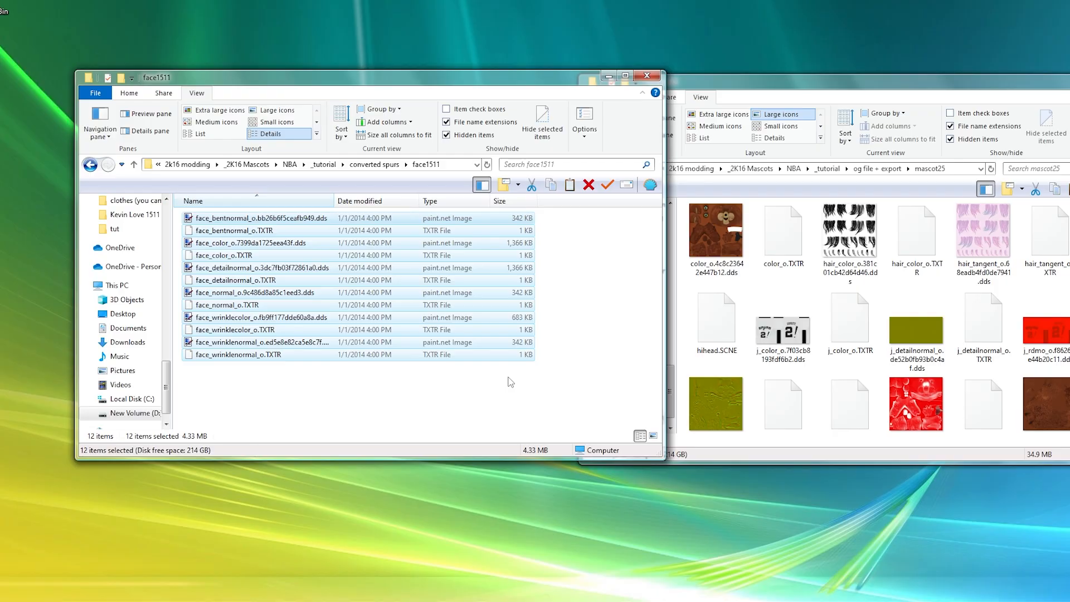
key("Delete")
left_click(374, 165)
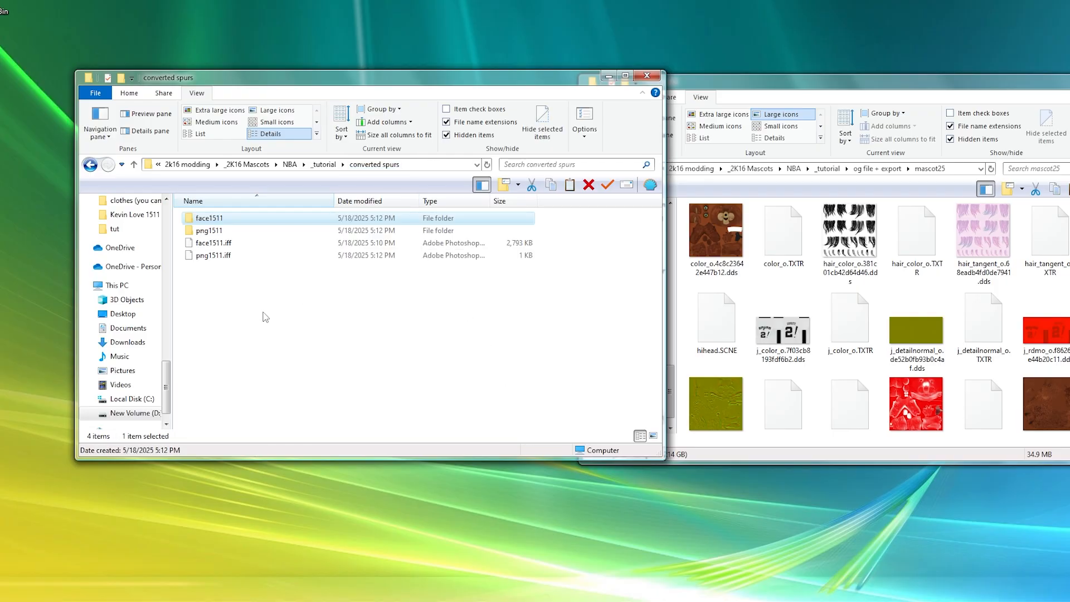
Open the copied face1511.iff as an archive in 7-Zip and move its window below the two folder windows
right_click(234, 243)
mouse_move(346, 329)
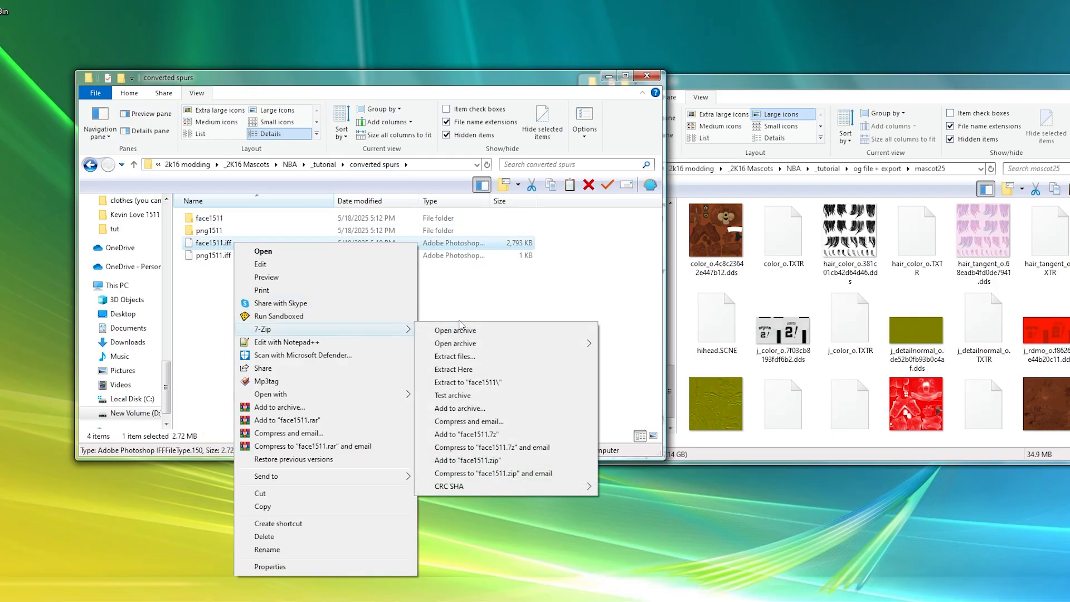
left_click(459, 330)
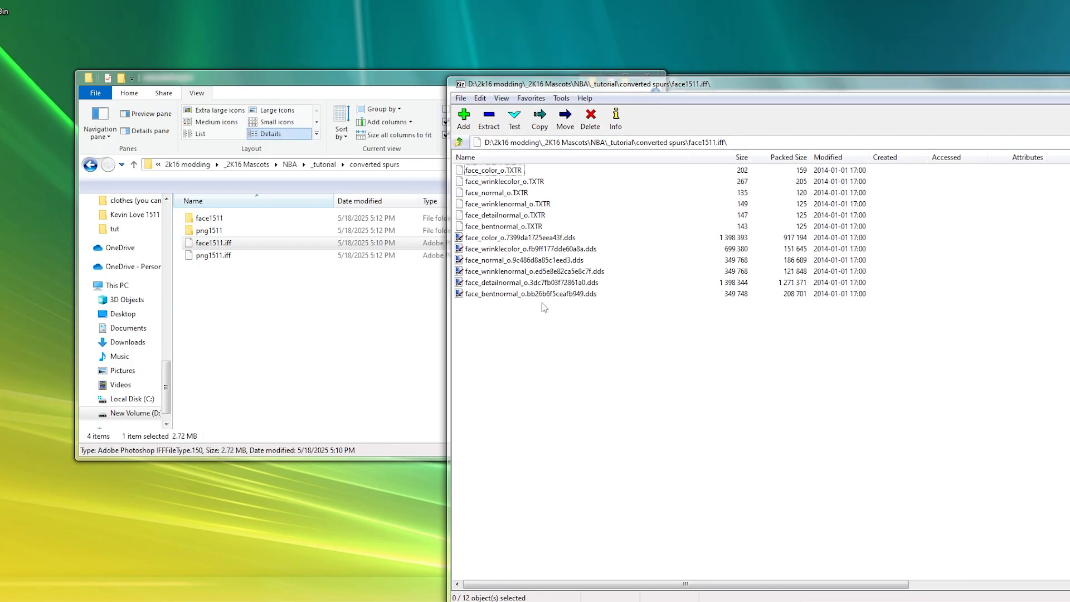
left_click(532, 238)
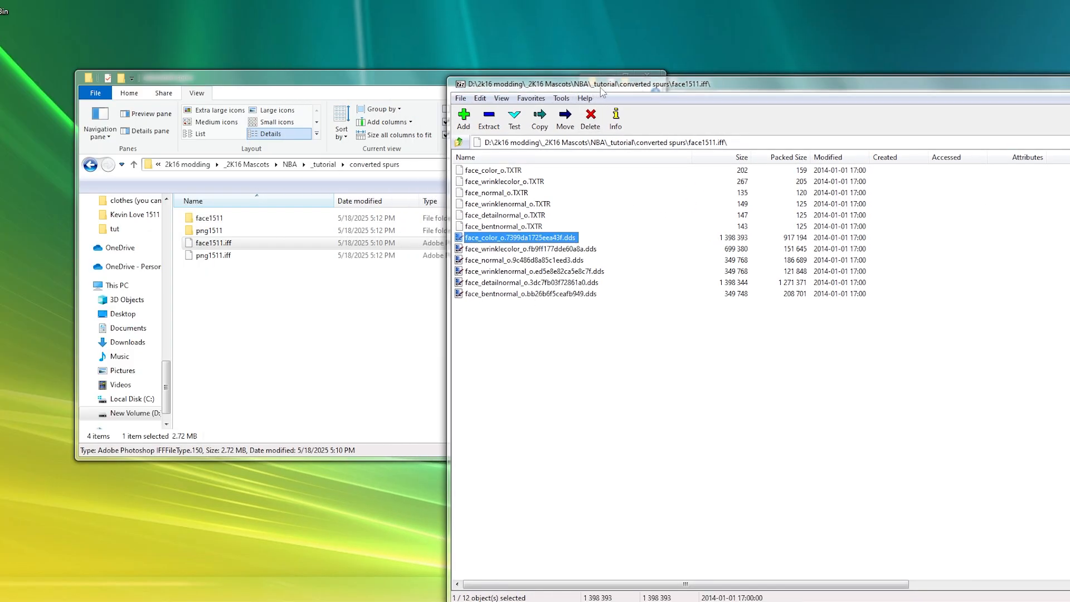
left_click_drag(601, 89, 604, 396)
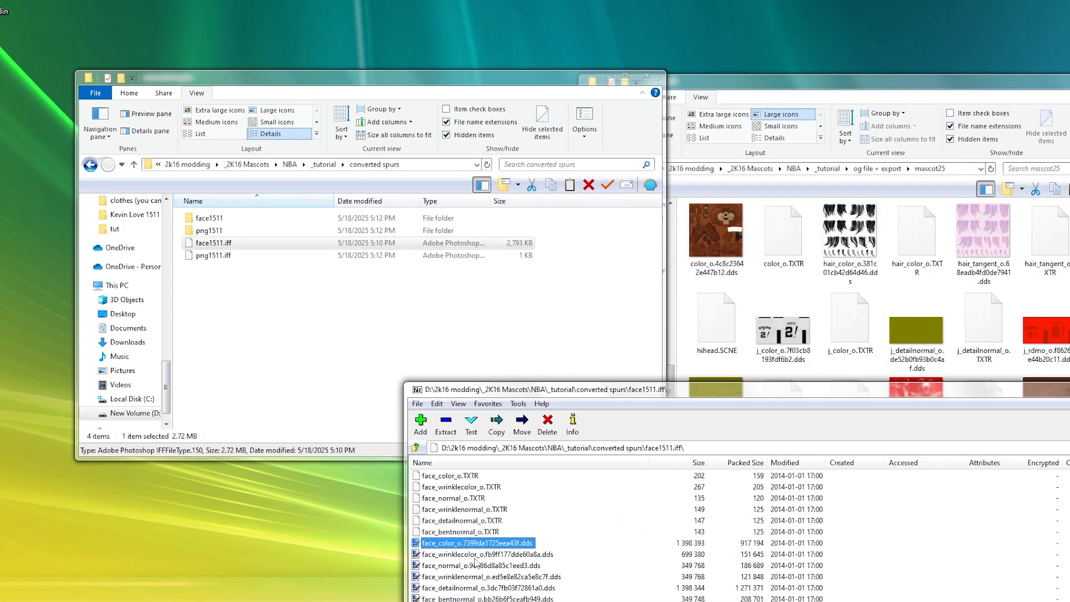
Copy color_o.4c8c23642e447b12.dds and color_o.TXTR from mascot25 into the empty face1511 folder and show it with large icons
double_click(216, 220)
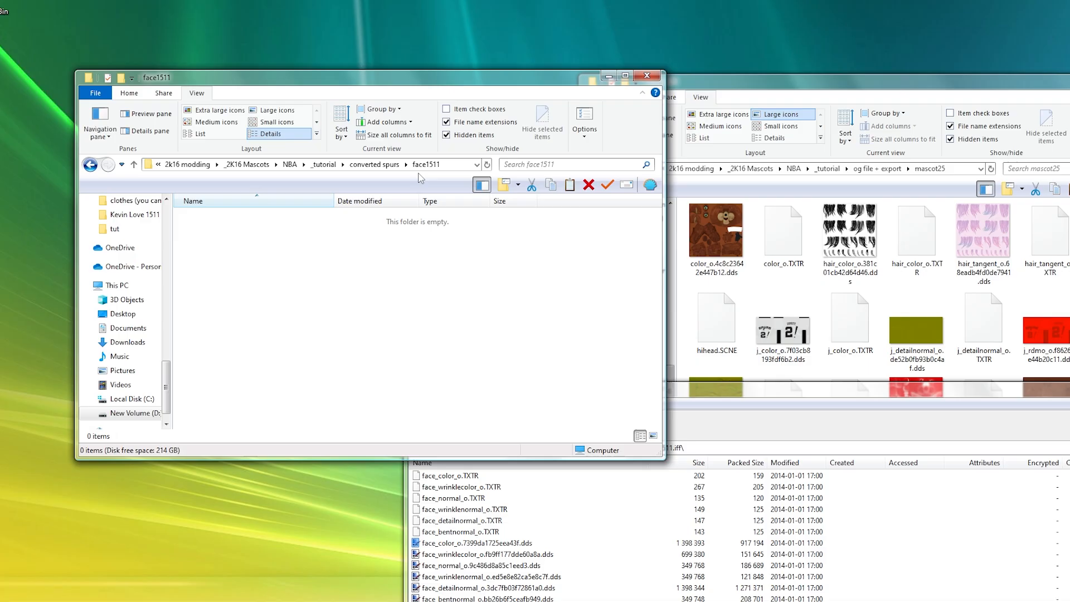
left_click(720, 241)
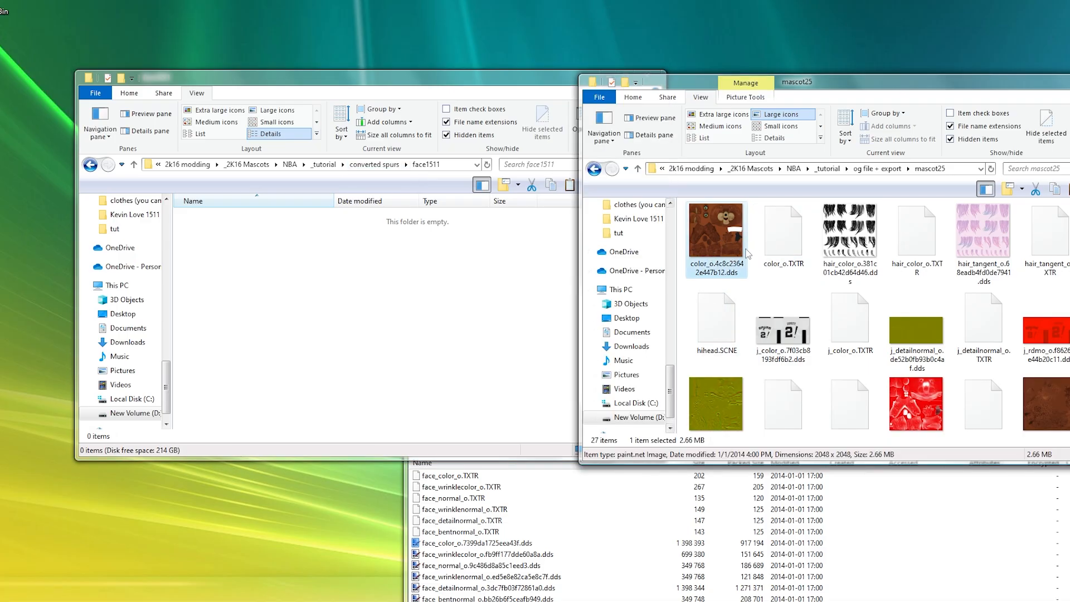
left_click(782, 243, "ctrl")
left_click(270, 299)
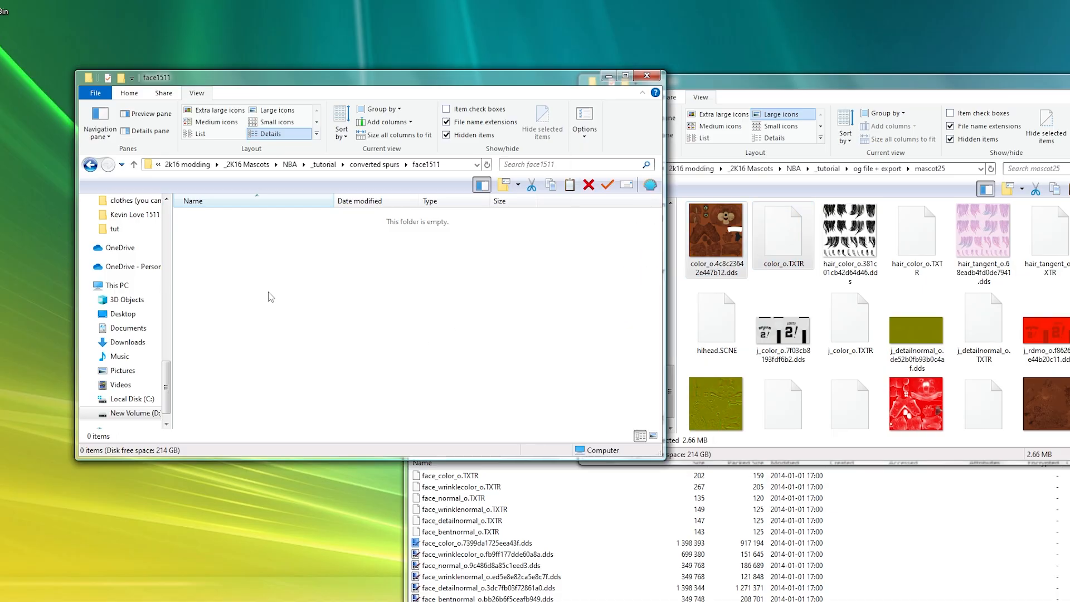
key("ctrl+v")
left_click(277, 110)
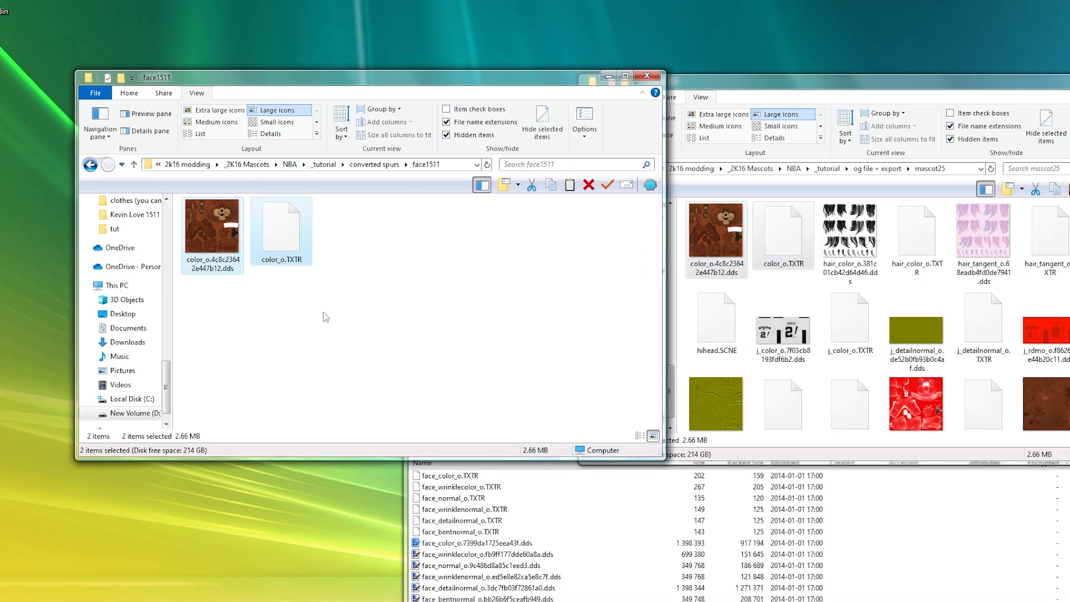
left_click(314, 333)
Rename the copied color_o texture to face_color_o.7399da1725eea43f.dds, copying the name from the matching file in the face1511.iff archive
left_click(527, 543)
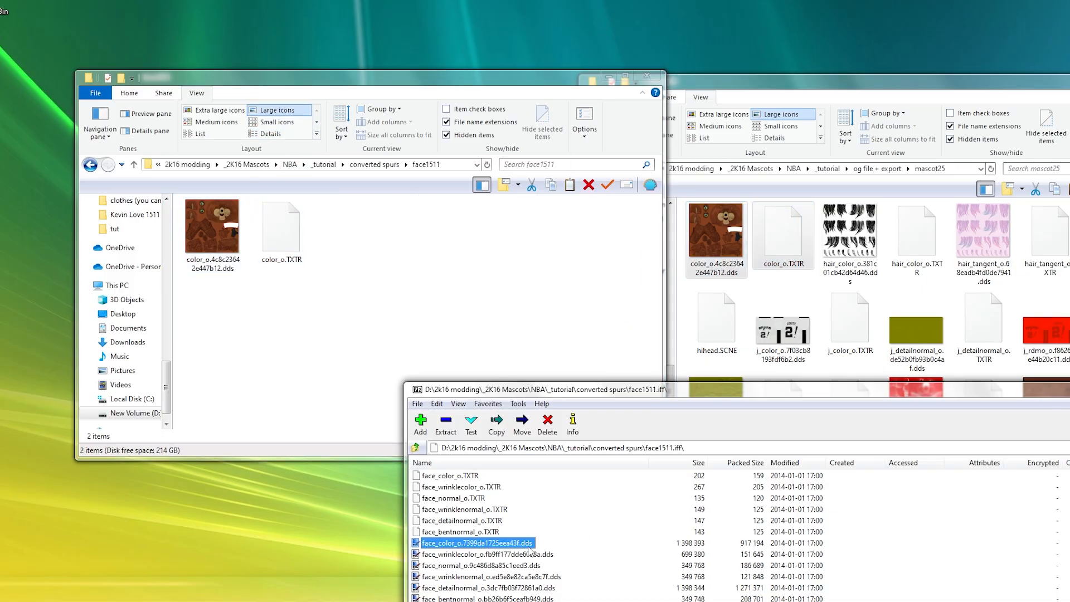
left_click(490, 544)
key("ctrl+c")
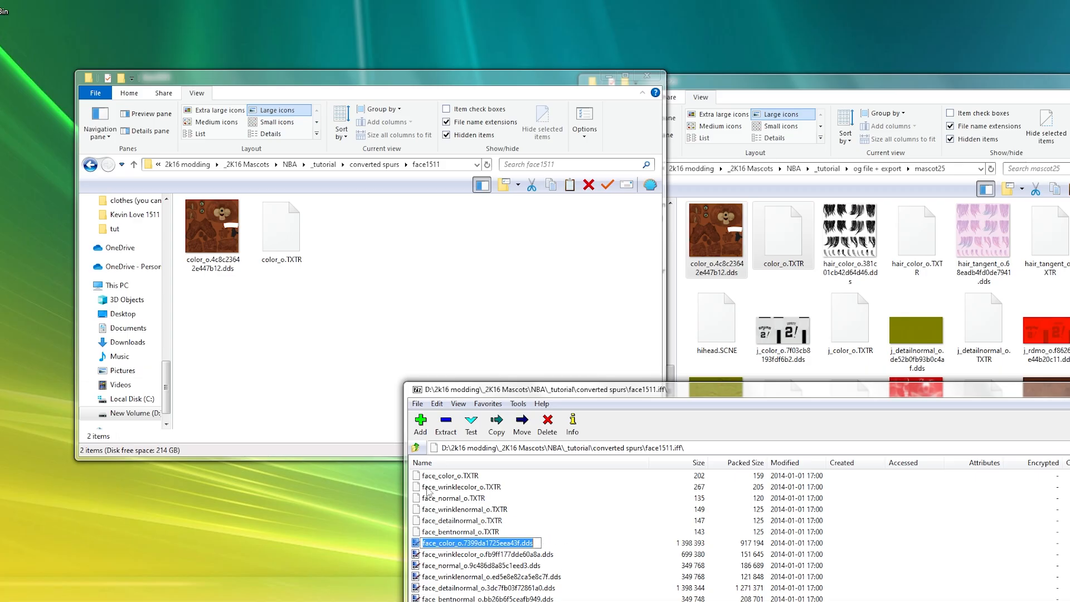
left_click(223, 276)
key("F2")
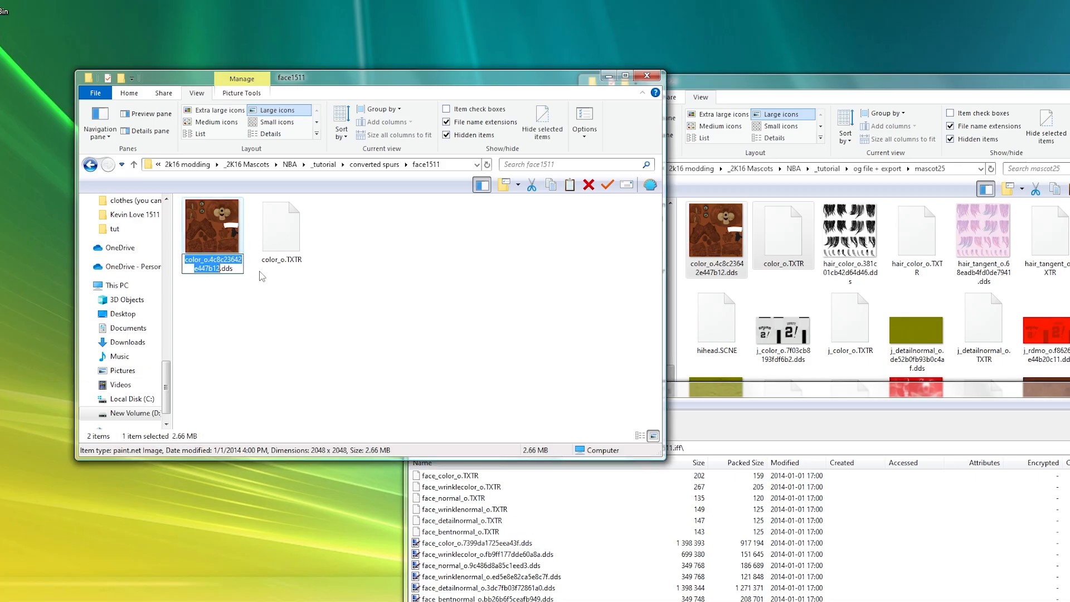
key("ctrl+a")
key("ctrl+v")
key("Return")
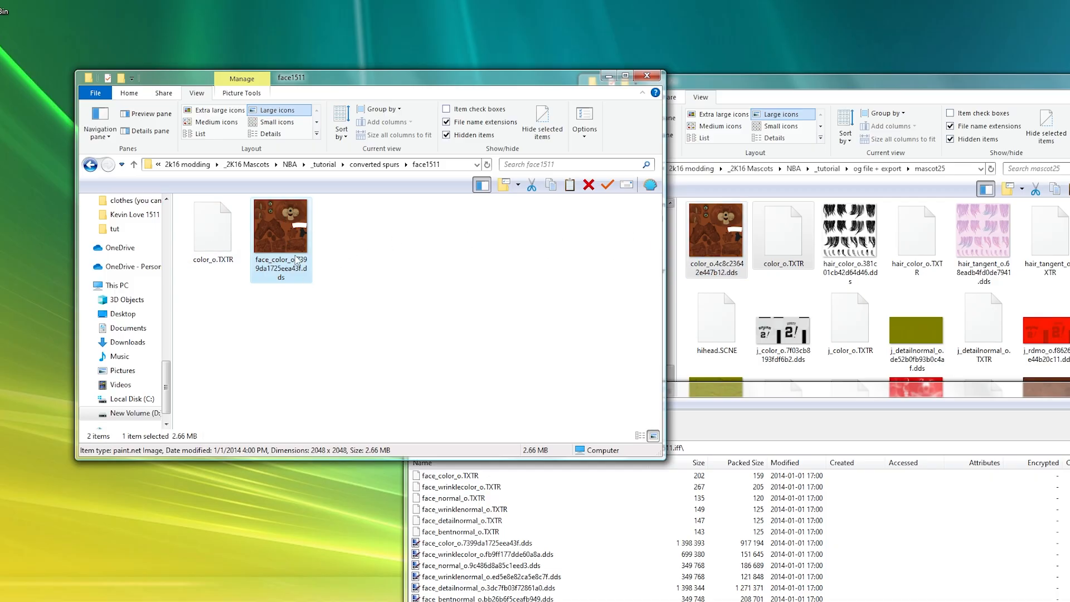
Rename color_o.TXTR in the face1511 folder to face_color_o.TXTR
left_click(199, 263)
left_click(194, 261)
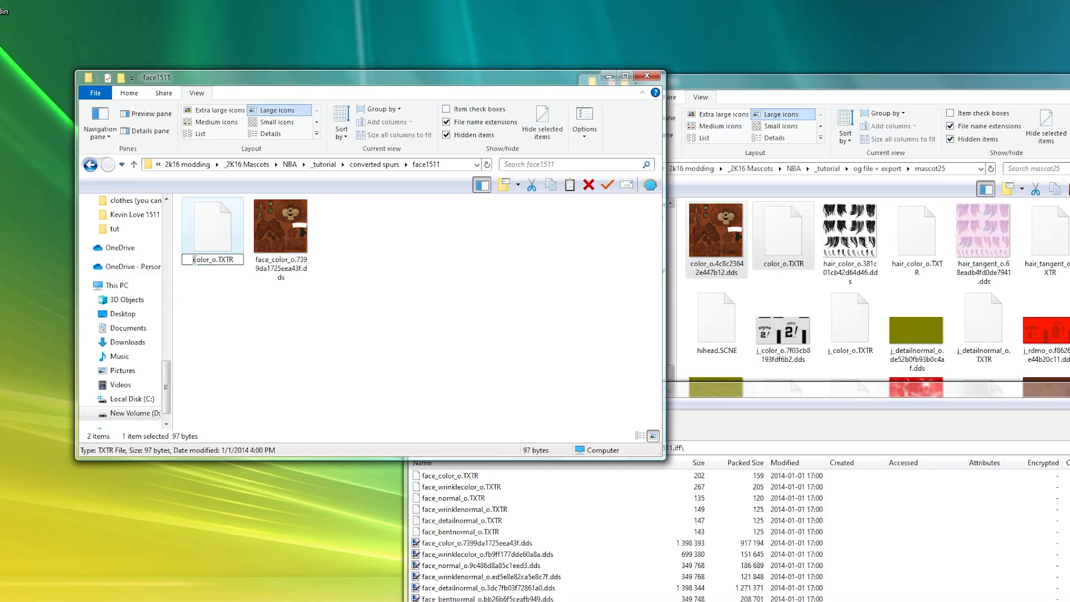
type("face_")
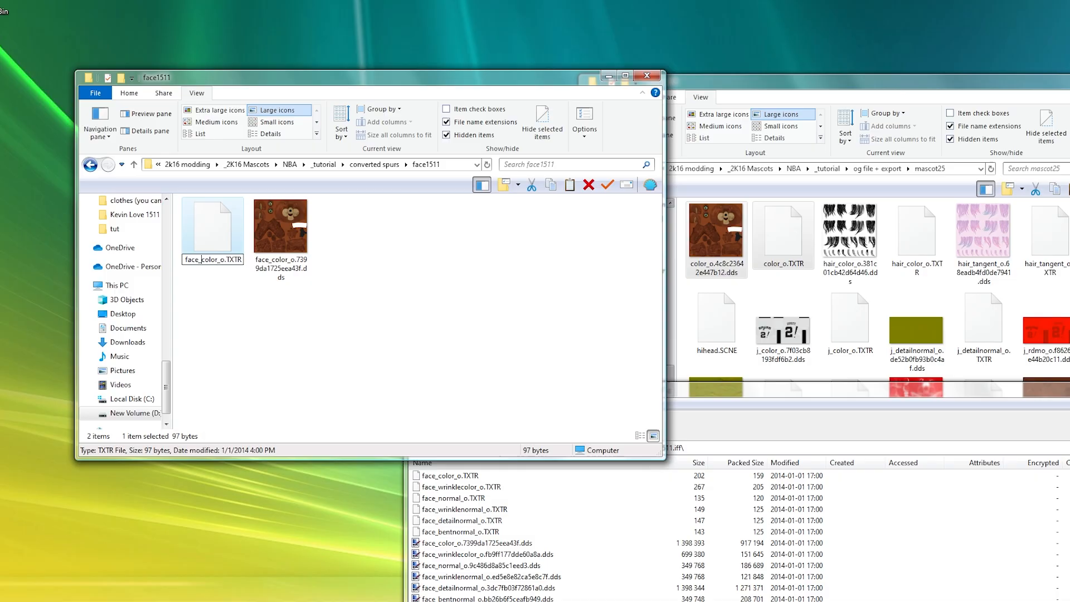
key("Return")
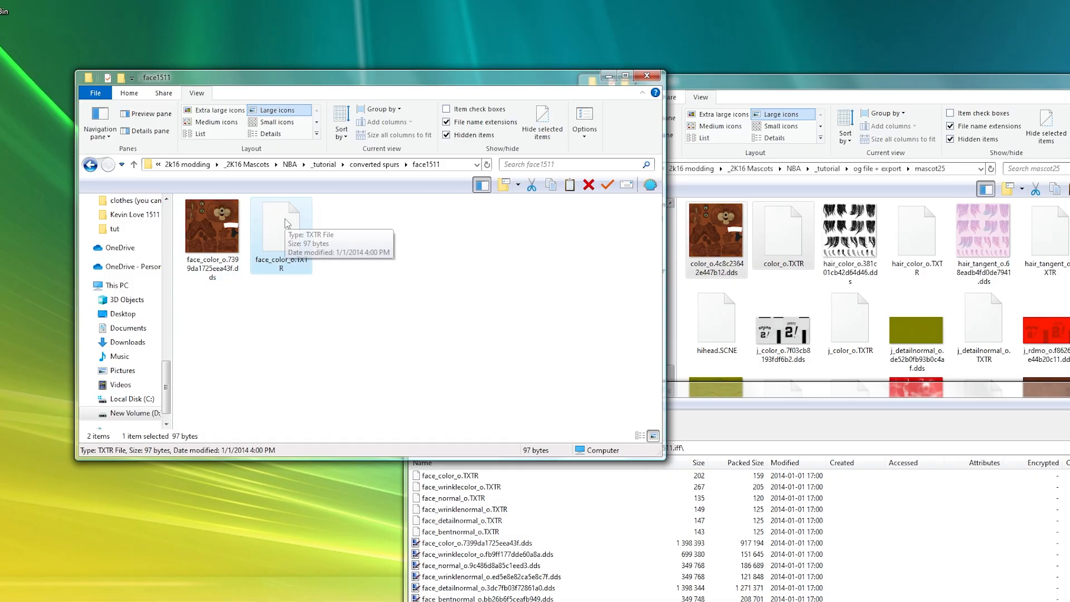
Open face_color_o.TXTR in Notepad as the default app for .TXTR files and change its entry name to "face_color_o"
double_click(285, 239)
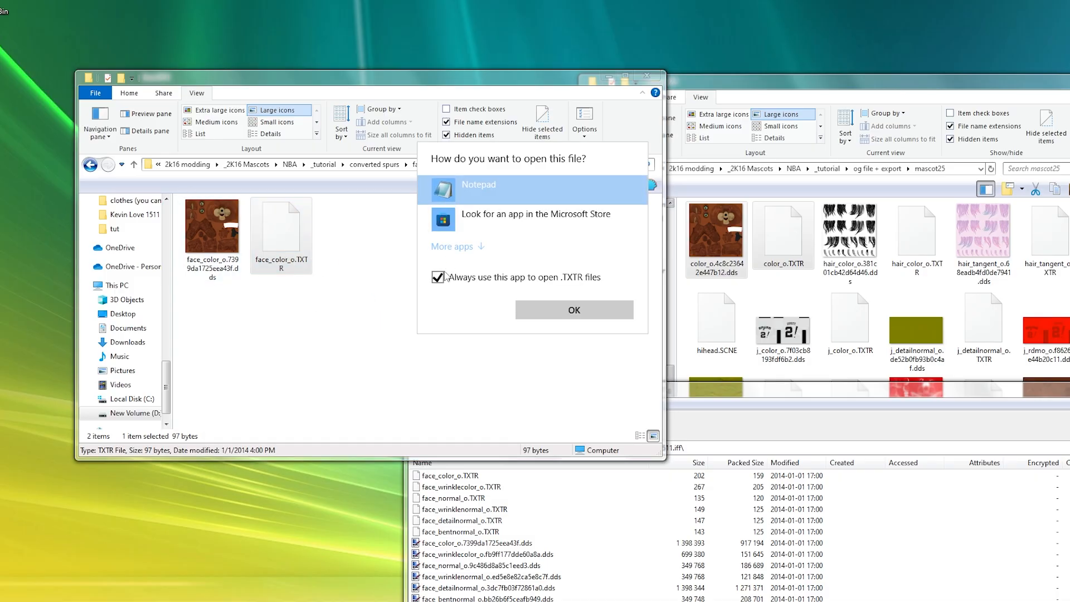
left_click(437, 277)
left_click(574, 310)
left_click_drag(414, 272, 471, 152)
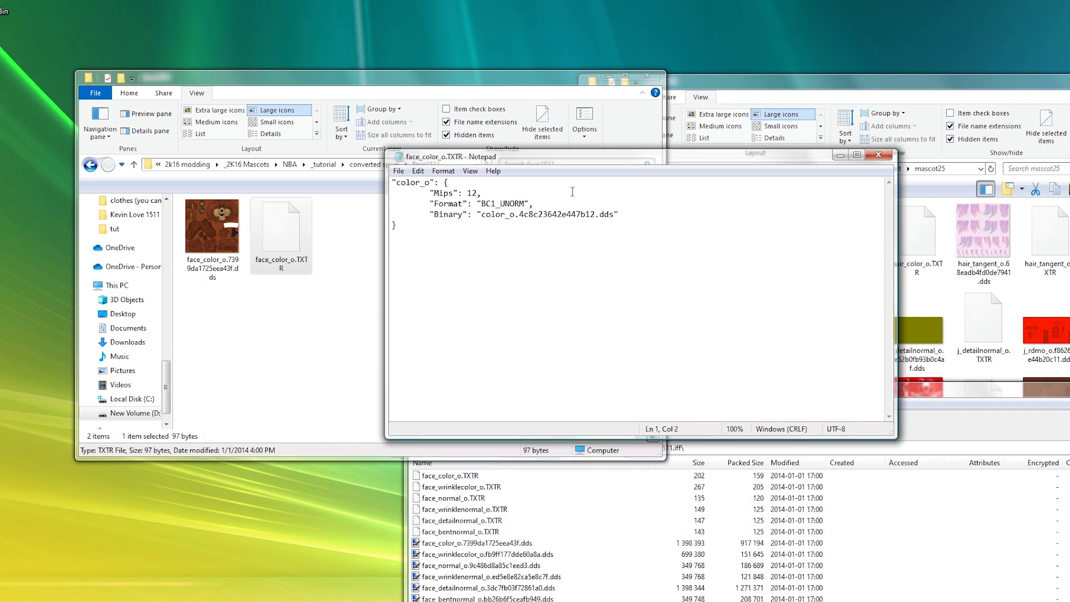
type("face_")
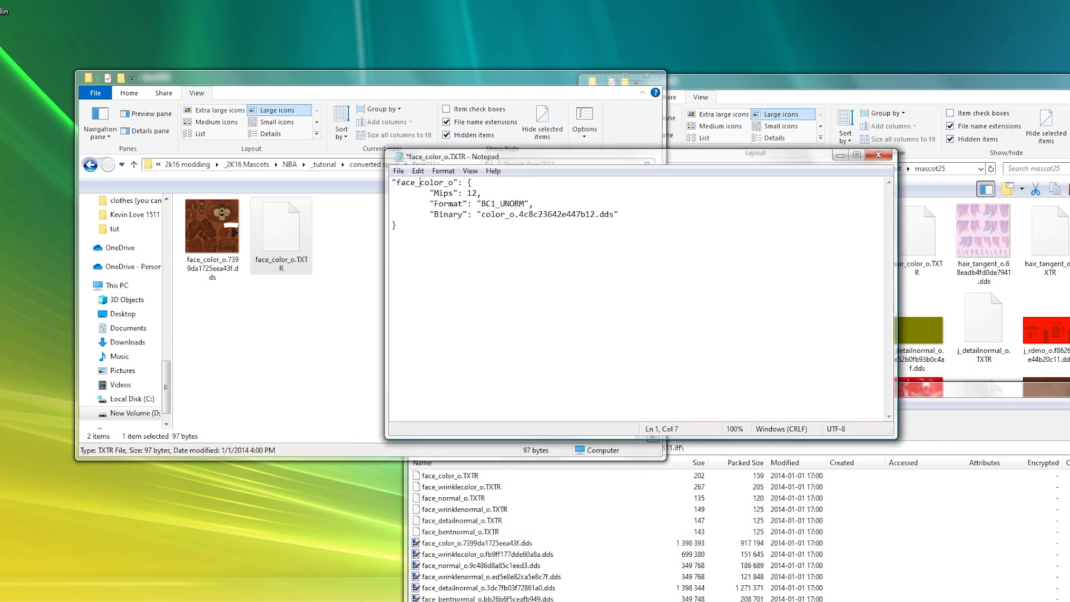
Set the Binary value to "face_color_o.7399da1725eea43f.dds", then save and close the text file
left_click_drag(482, 216, 616, 217)
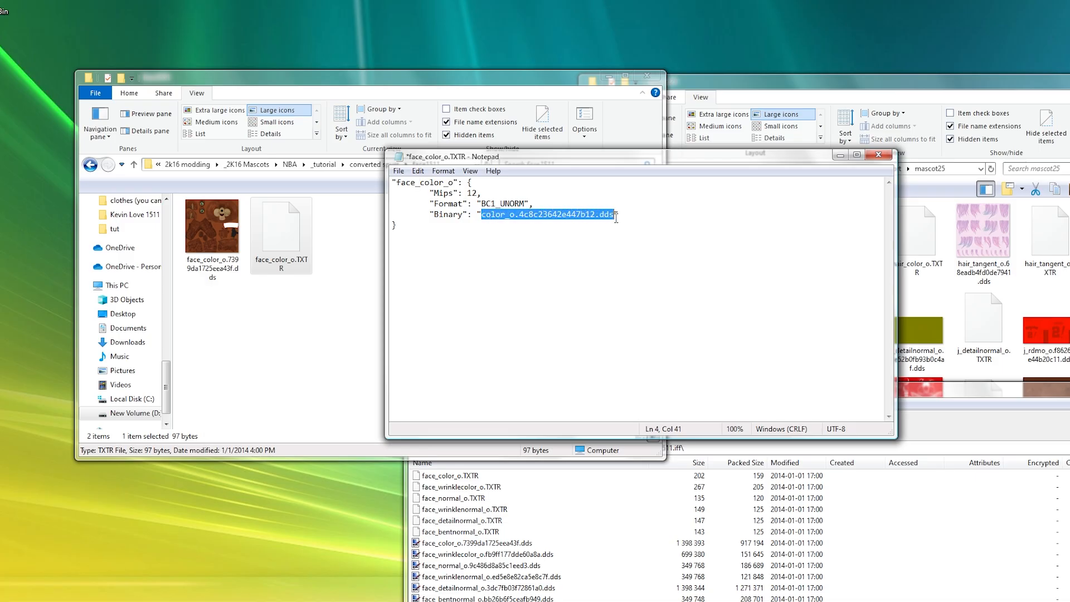
key("ctrl+v")
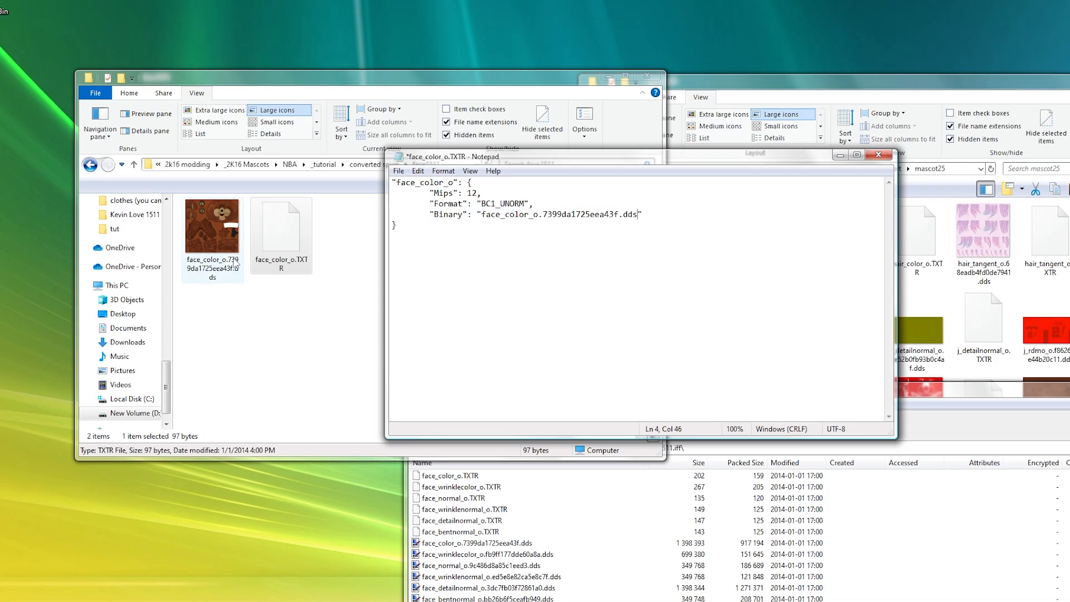
left_click(977, 425)
left_click(595, 166)
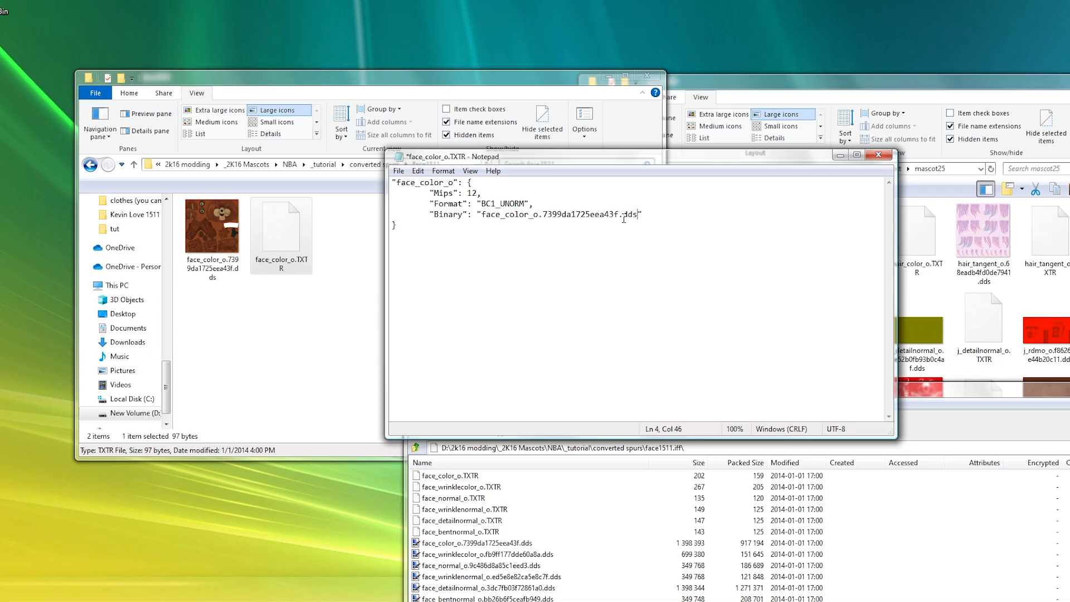
left_click_drag(482, 215, 636, 211)
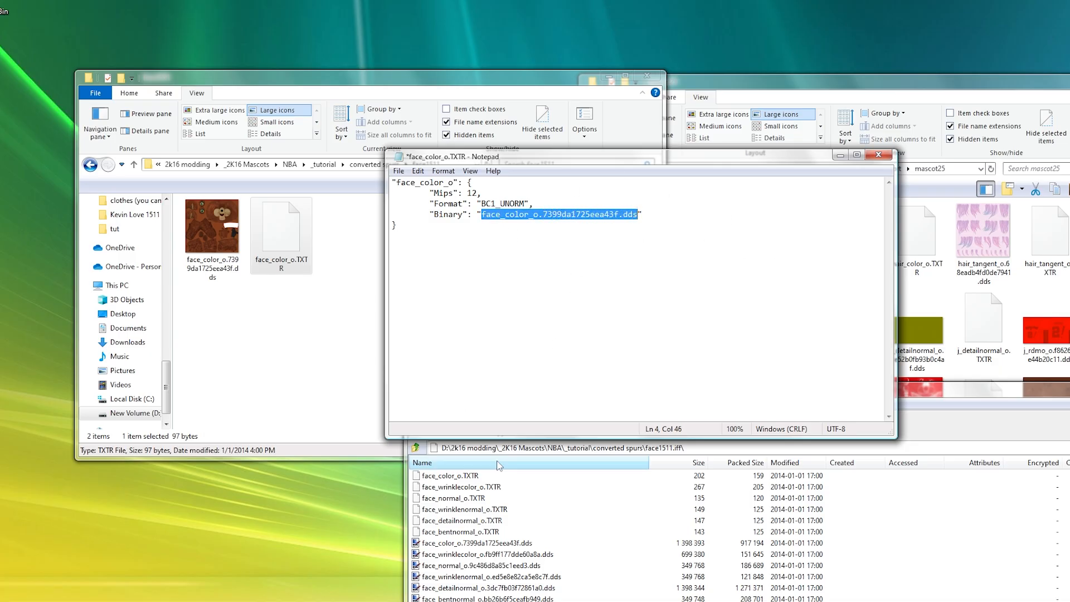
left_click(658, 230)
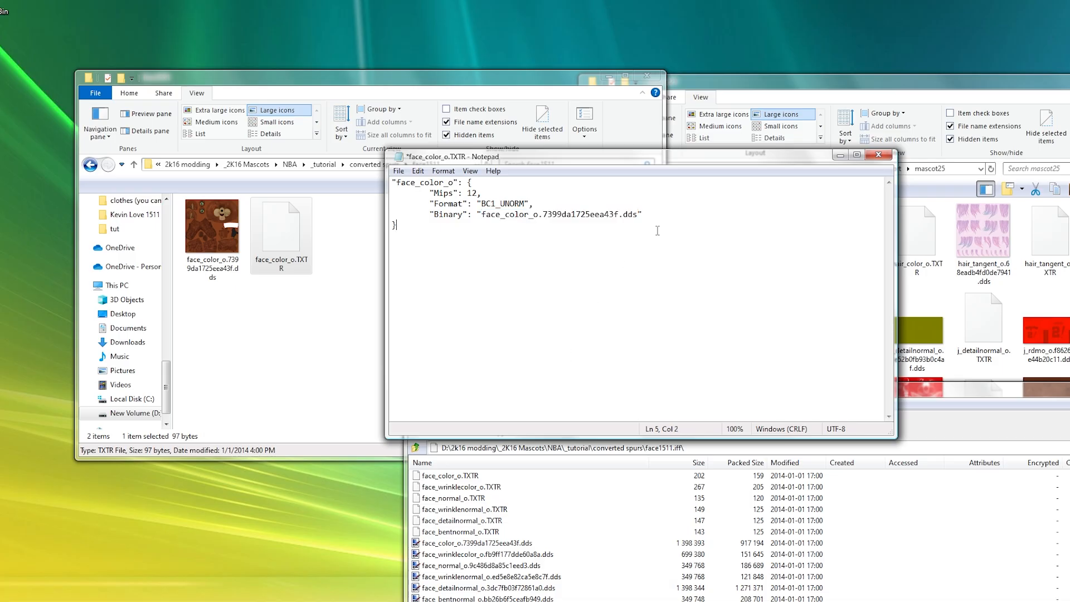
key("ctrl+s")
left_click(879, 155)
left_click(361, 326)
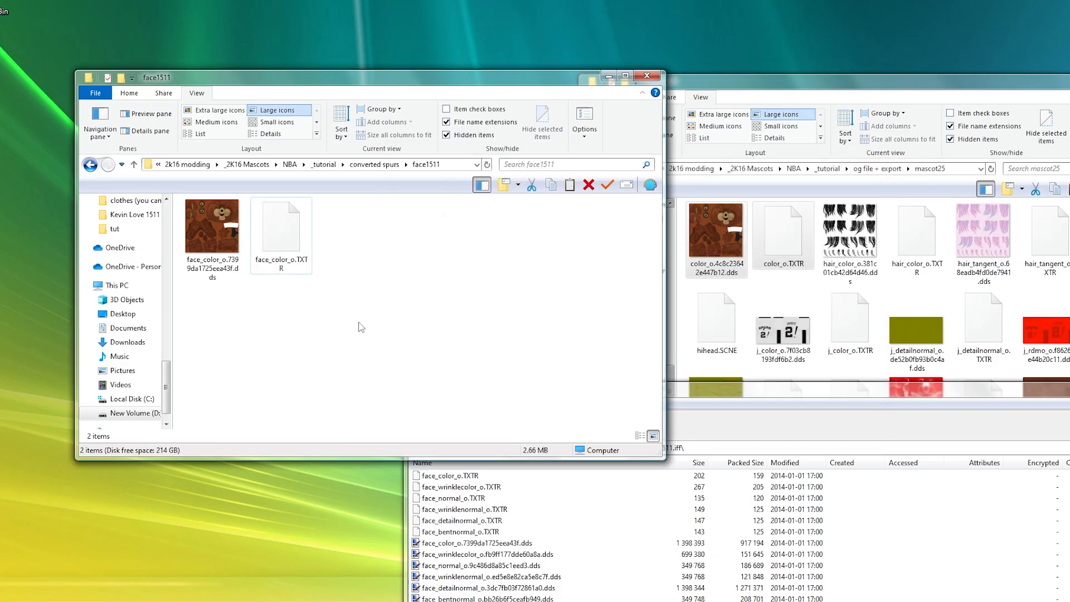
Open the png1511 folder inside "converted spurs" and show its files as large icons
left_click(364, 166)
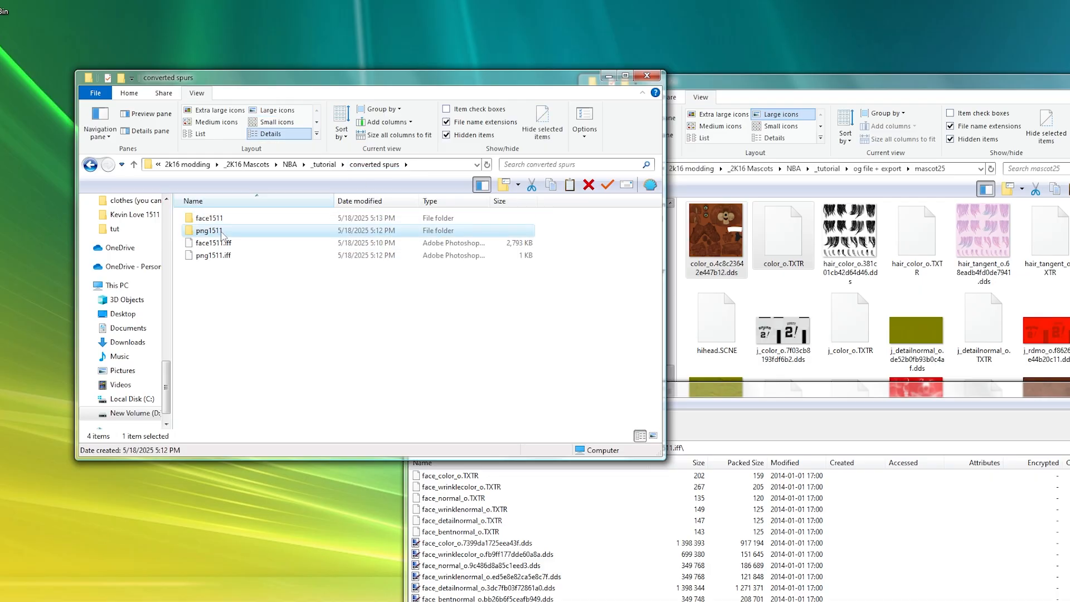
double_click(287, 230)
left_click(294, 112)
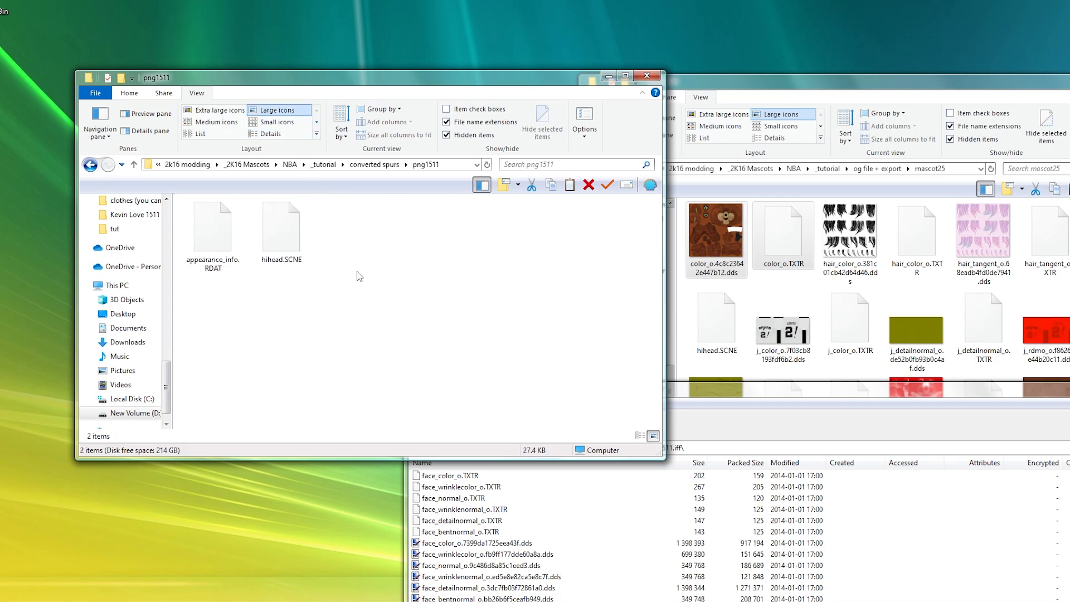
Delete all files inside the copied face1511.iff archive and close it
left_click_drag(749, 403, 492, 227)
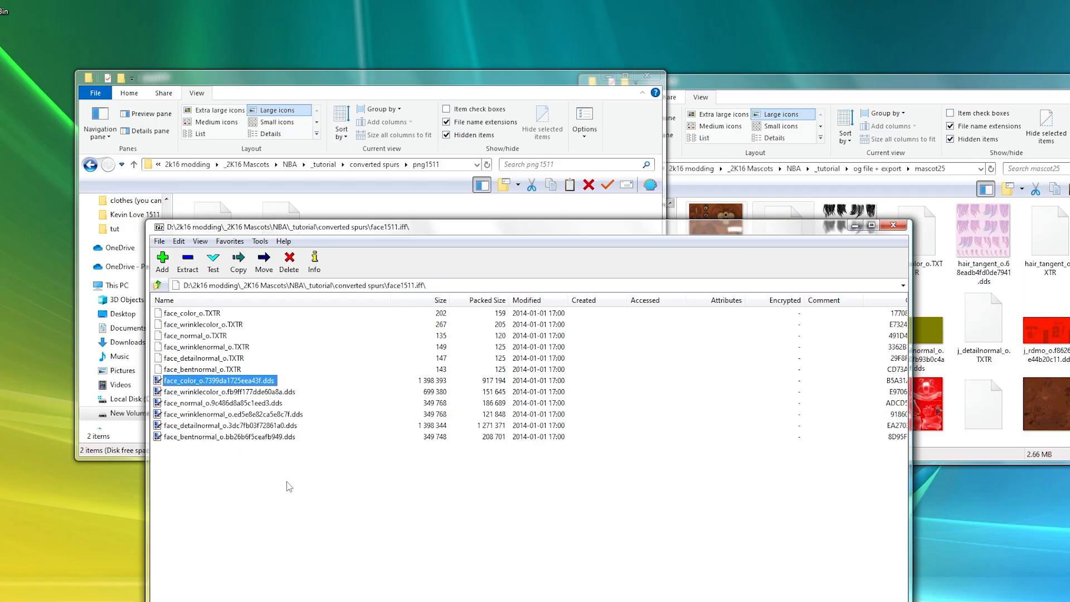
key("ctrl+a")
key("Delete")
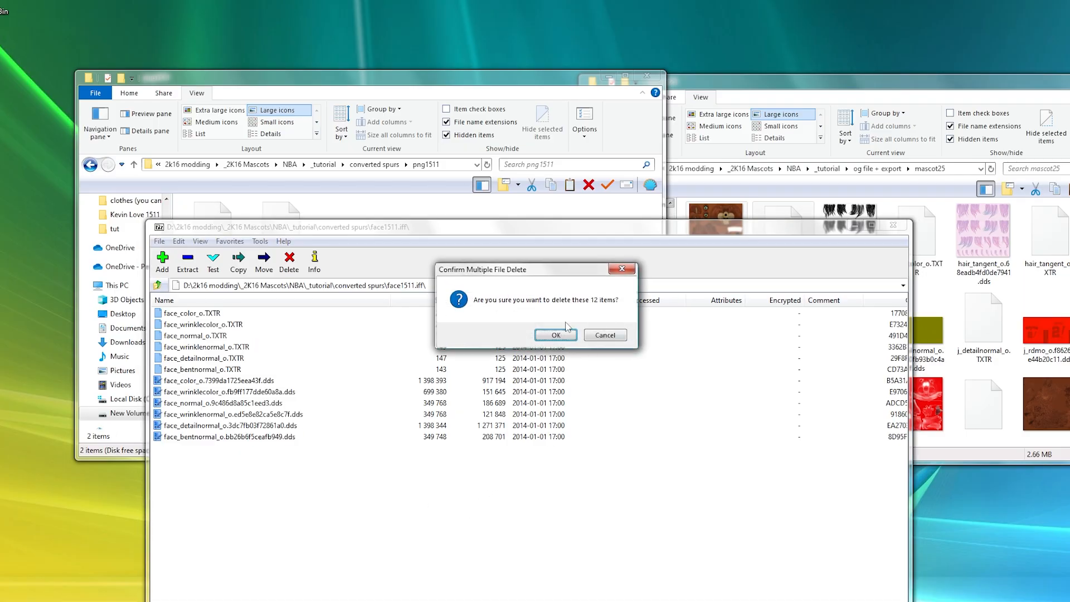
left_click(567, 332)
left_click(896, 228)
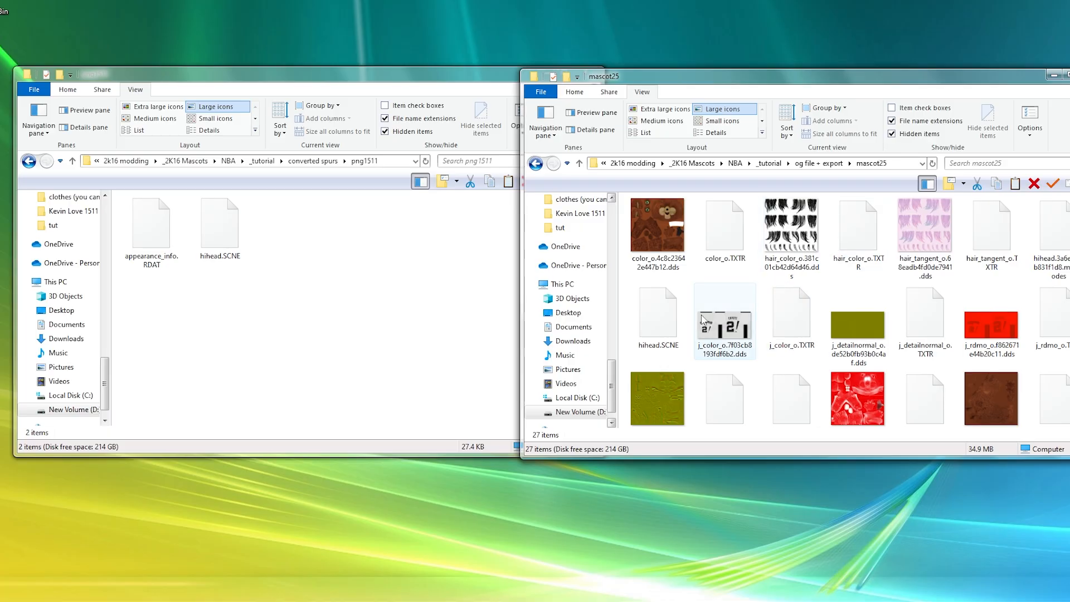
Copy the j_color_o, hair_color_o, hair_tangent_o and shoe_color_o .dds and .TXTR files, the player .model and the hihead .mathnodes from mascot25 into png1511
scroll(947, 306, "down", 2)
scroll(988, 298, "up", 2)
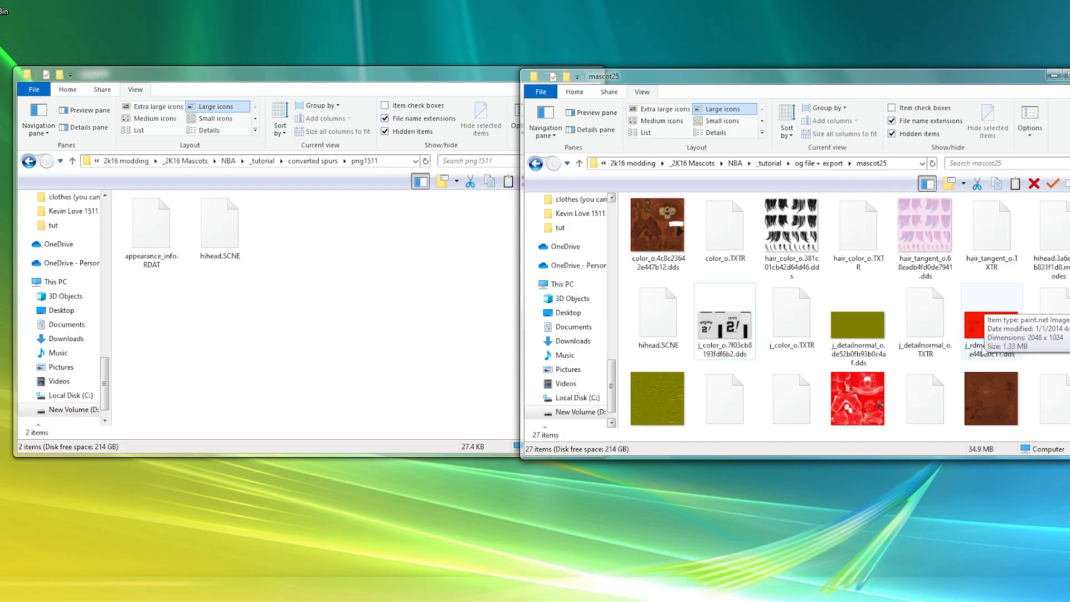
left_click(724, 323)
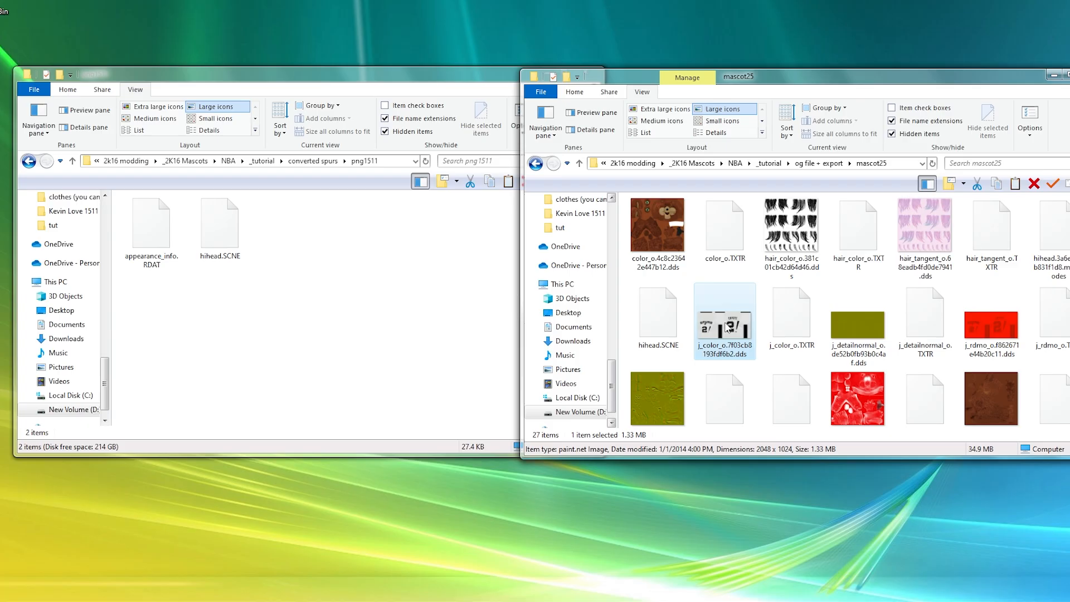
left_click(786, 331, "ctrl")
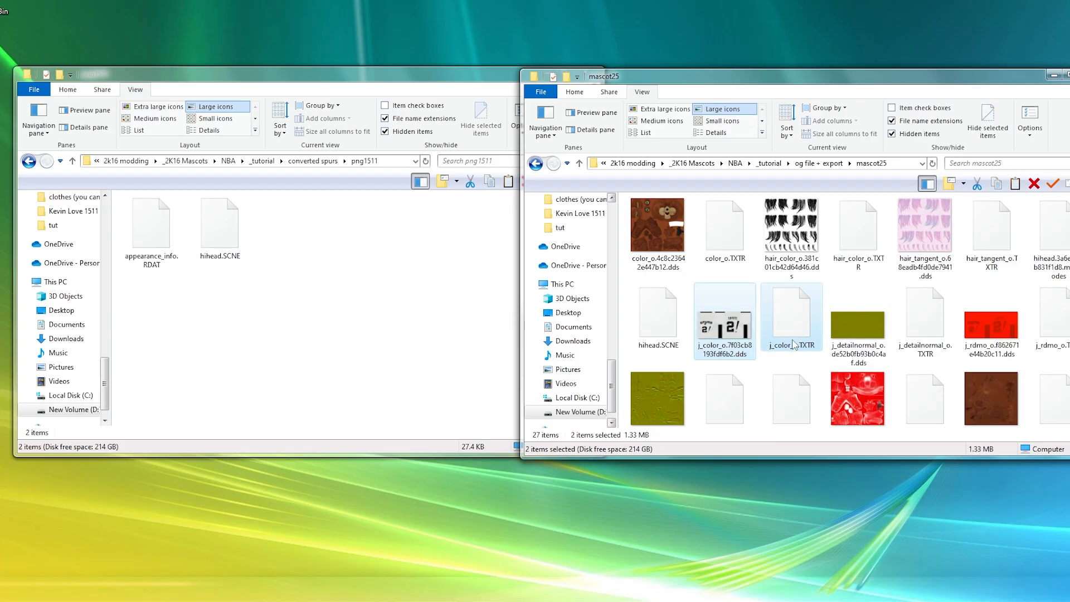
left_click(791, 234, "ctrl")
left_click(858, 234, "ctrl")
left_click(942, 249, "ctrl")
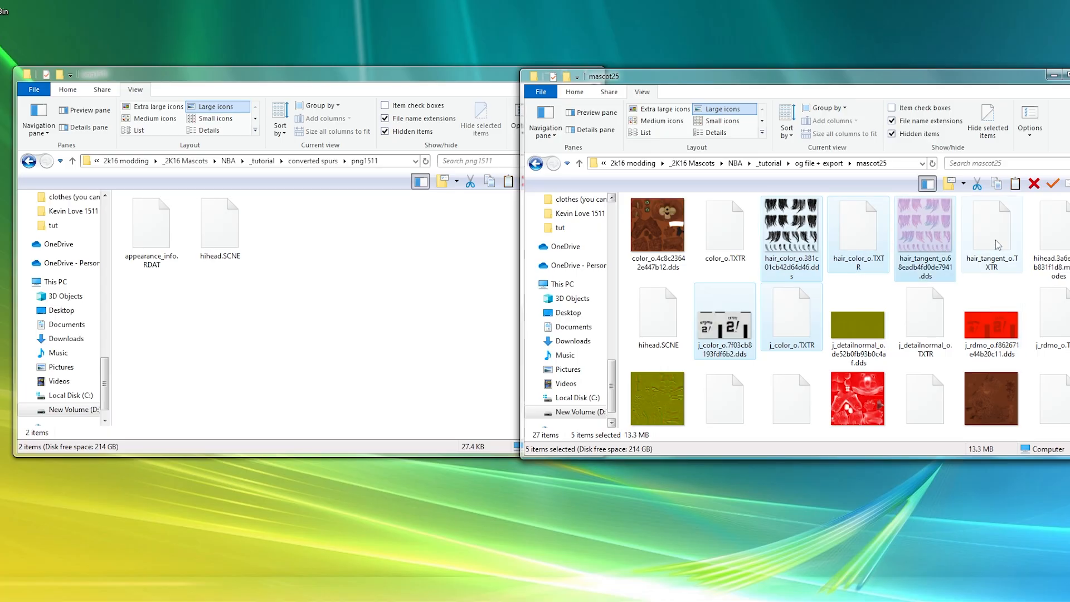
left_click(998, 239, "ctrl")
scroll(1000, 251, "down", 3)
left_click(987, 303, "ctrl")
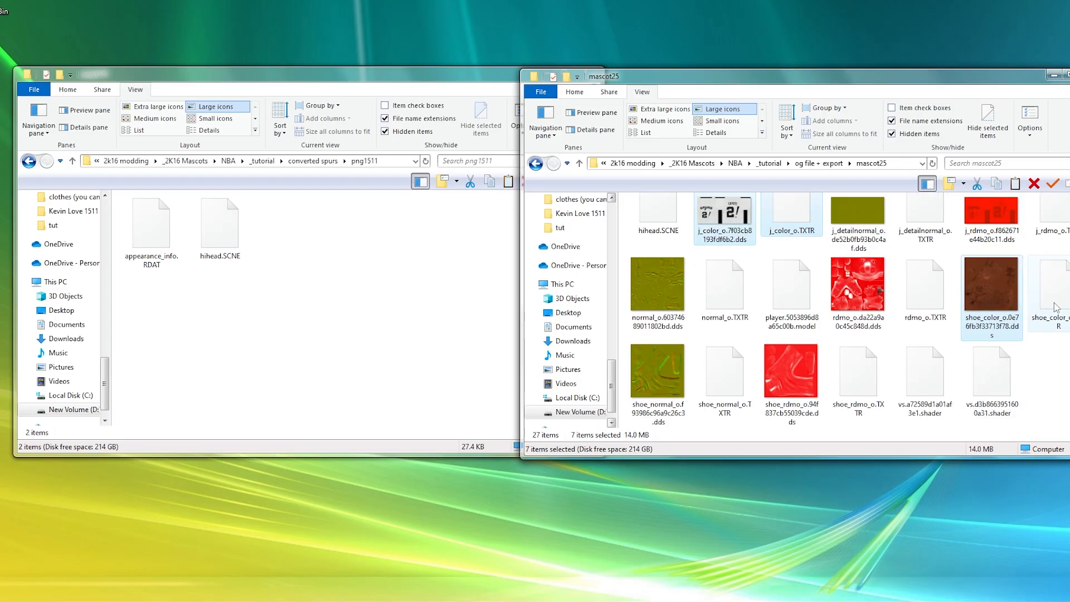
left_click(1056, 306, "ctrl")
scroll(1030, 307, "up", 3)
scroll(1019, 304, "down", 3)
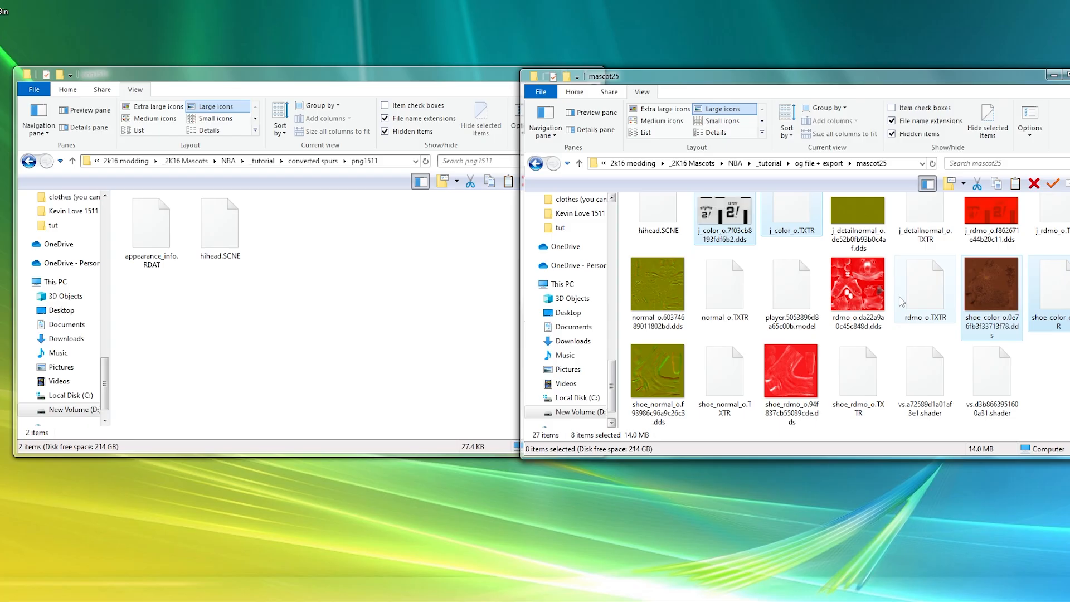
scroll(974, 283, "up", 1)
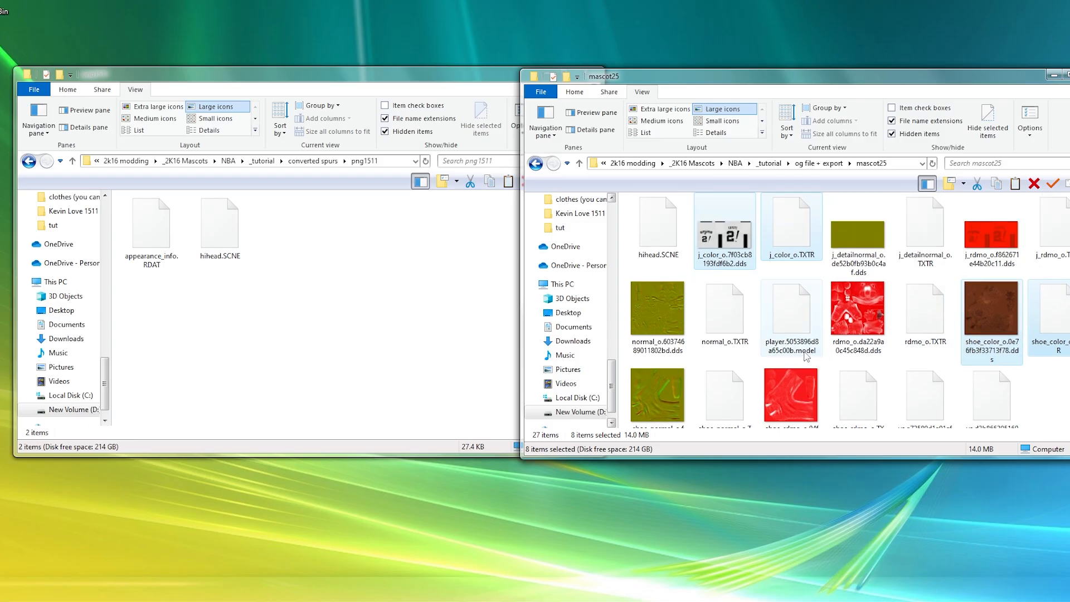
left_click(796, 319, "ctrl")
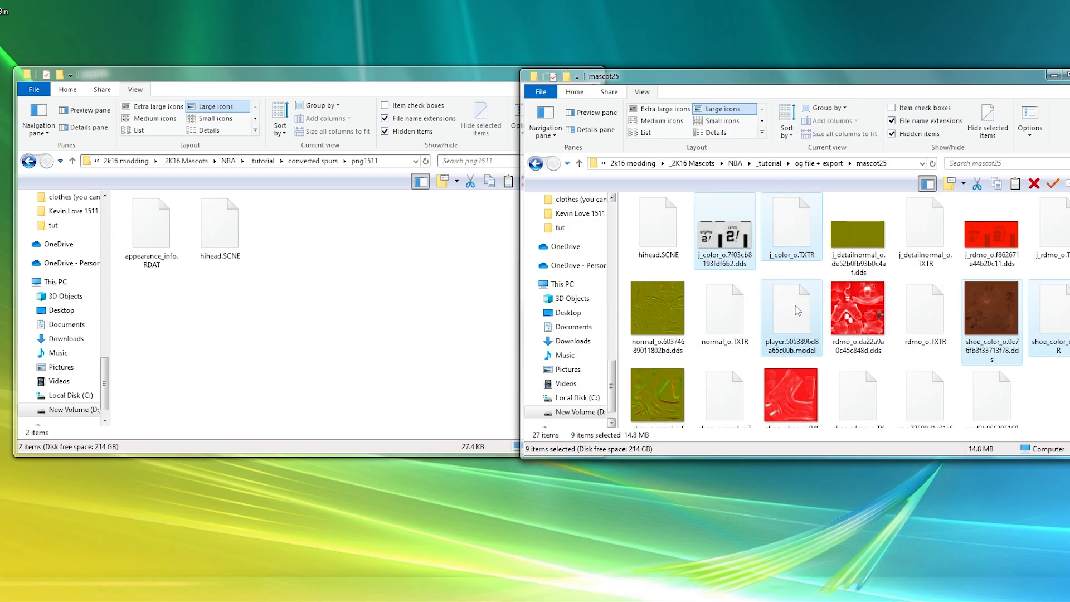
scroll(810, 326, "up", 3)
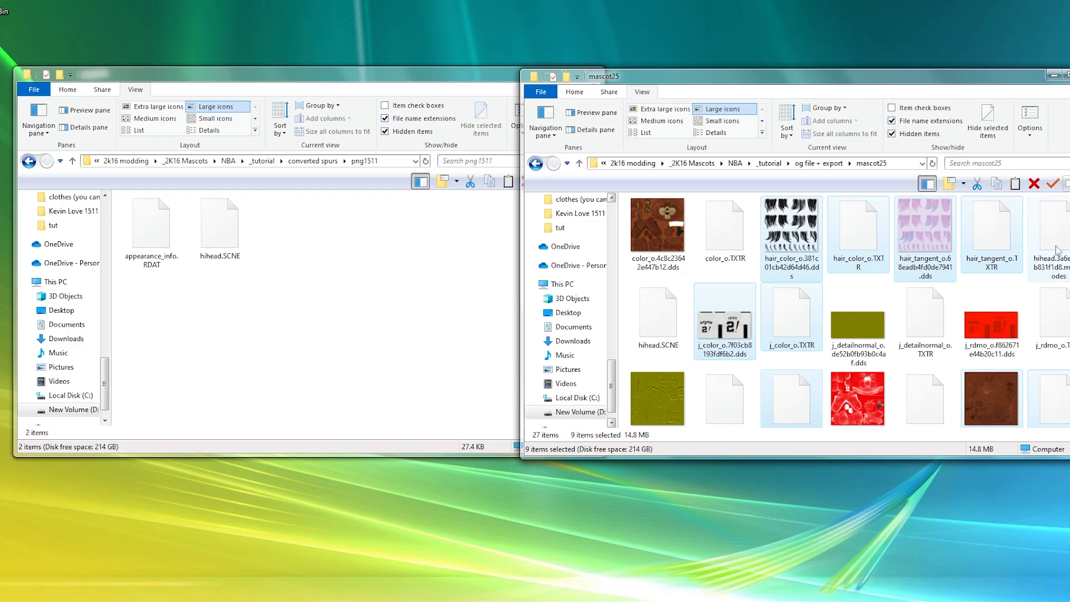
left_click(1046, 272, "ctrl")
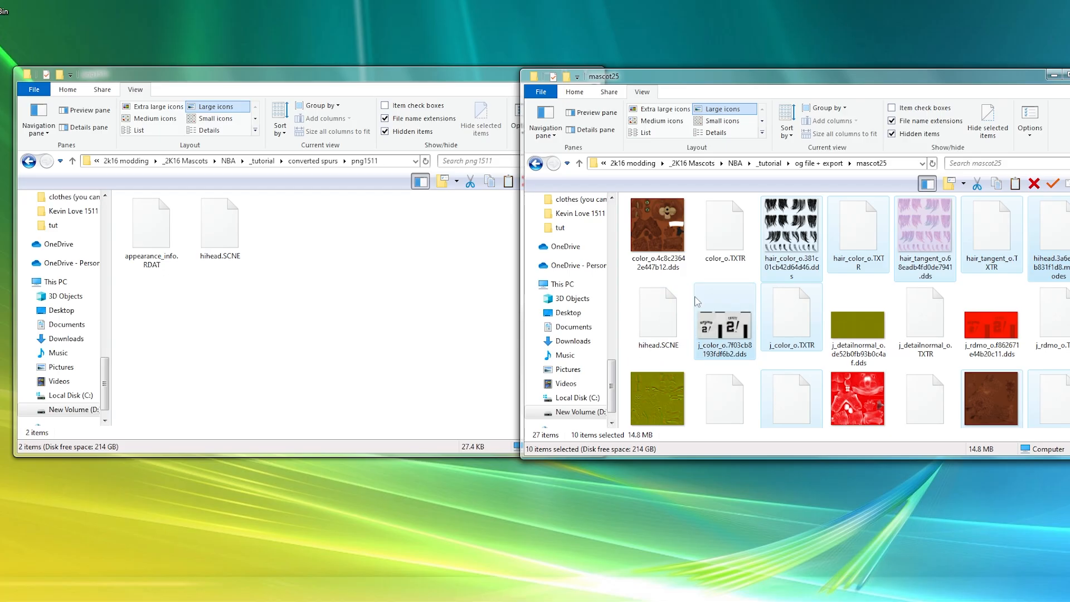
left_click(290, 330)
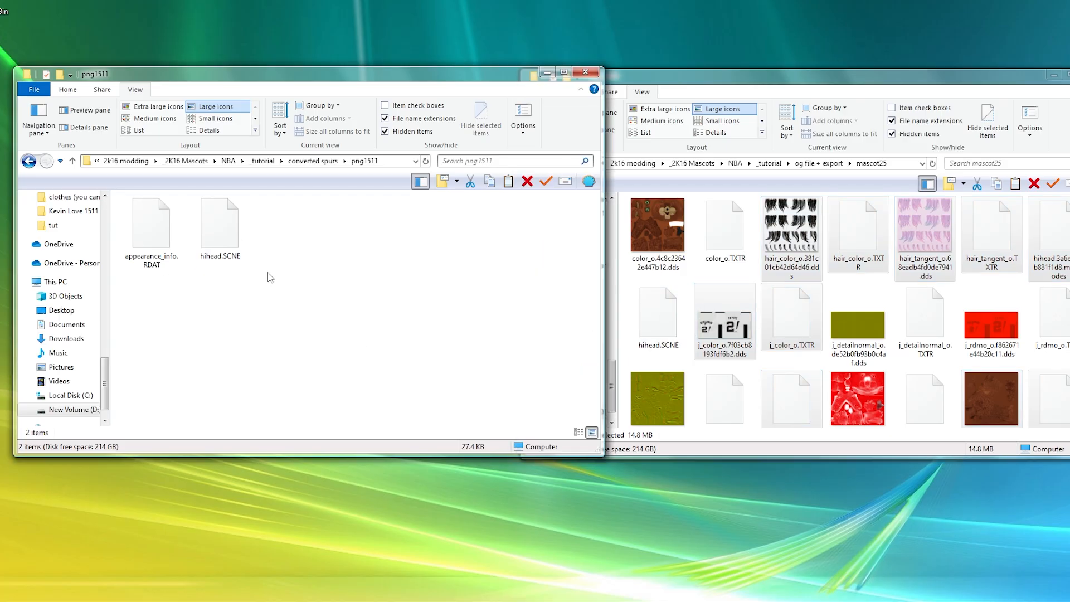
key("ctrl+v")
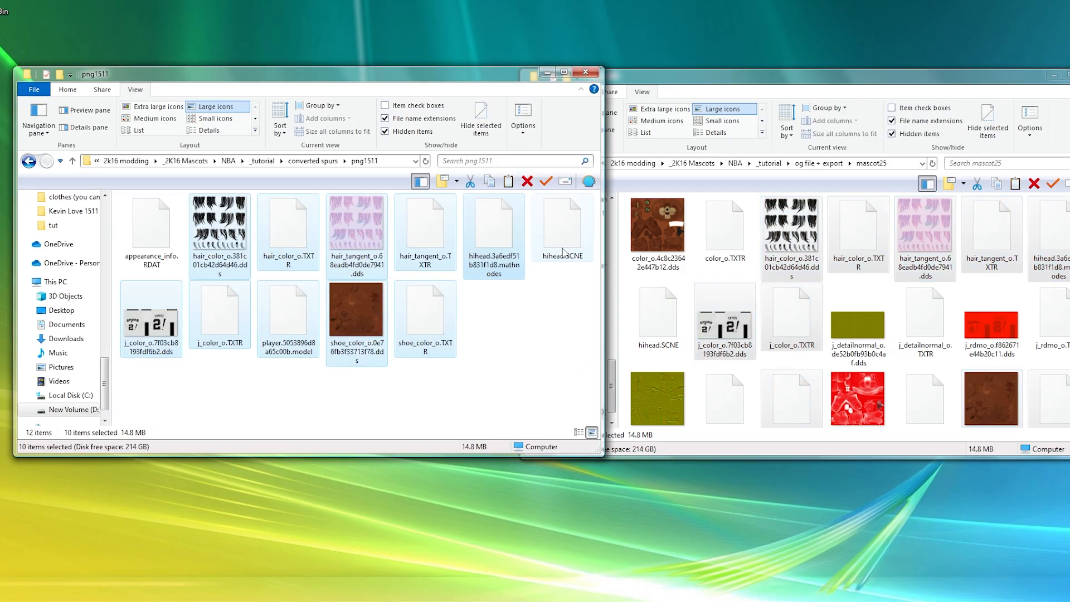
Rename hihead.SCNE in the png1511 folder as _hihead.SCNE
left_click(560, 246)
left_click(559, 256)
left_click(543, 255)
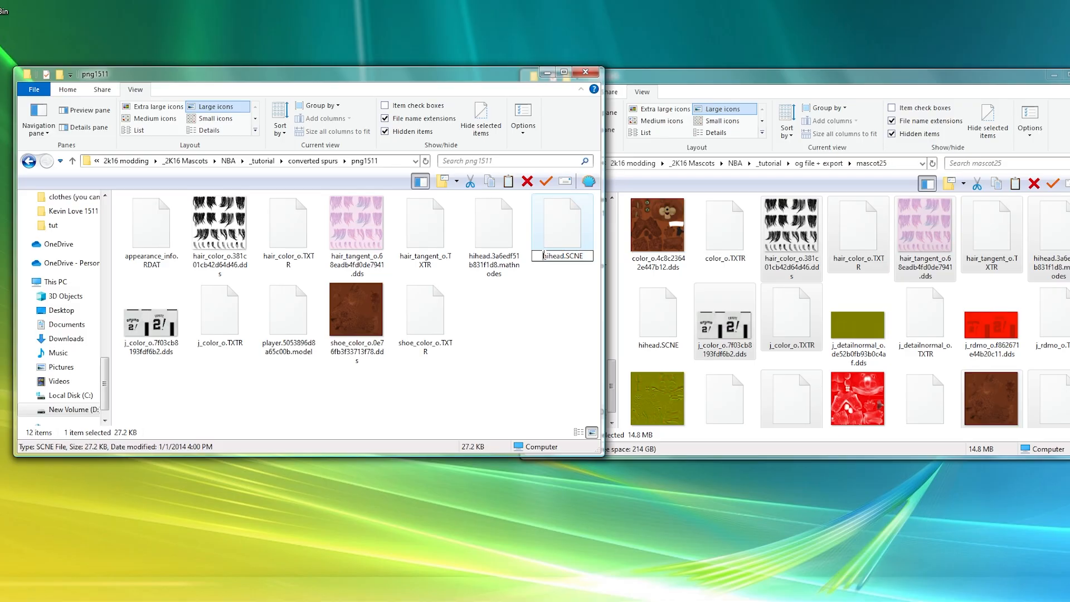
type("_")
left_click(462, 374)
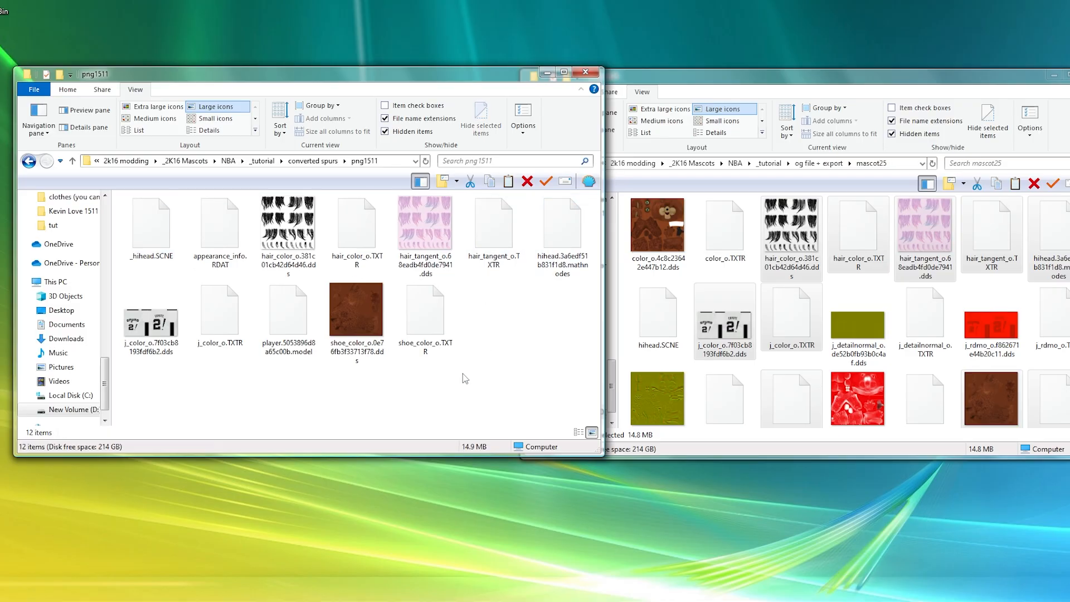
Copy hihead.SCNE from the mascot25 folder into png1511 and rename the copy as mascothihead.SCNE
left_click(657, 320)
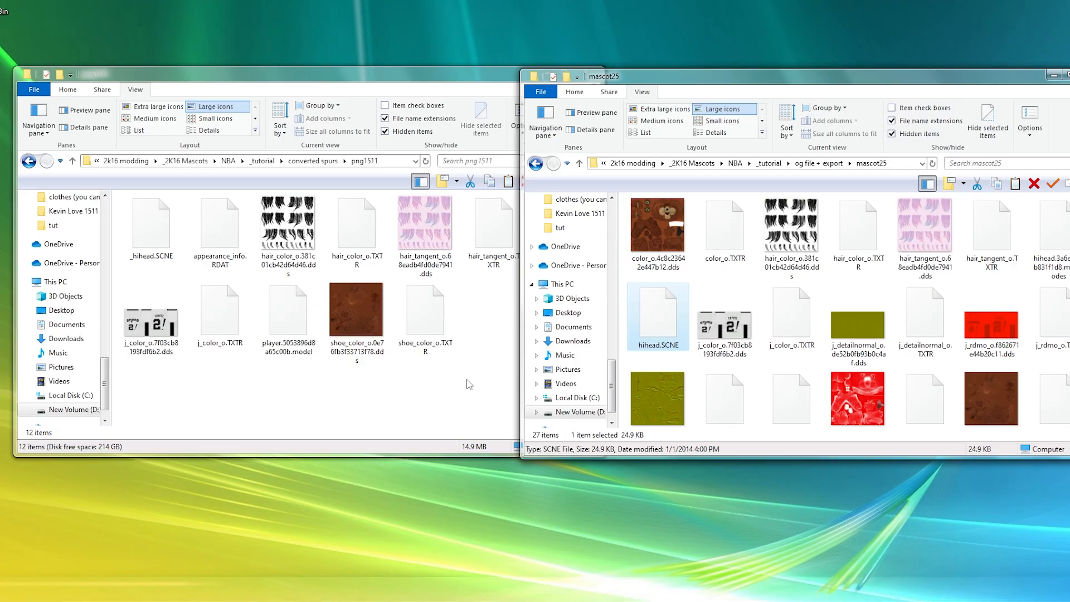
left_click(406, 382)
key("ctrl+v")
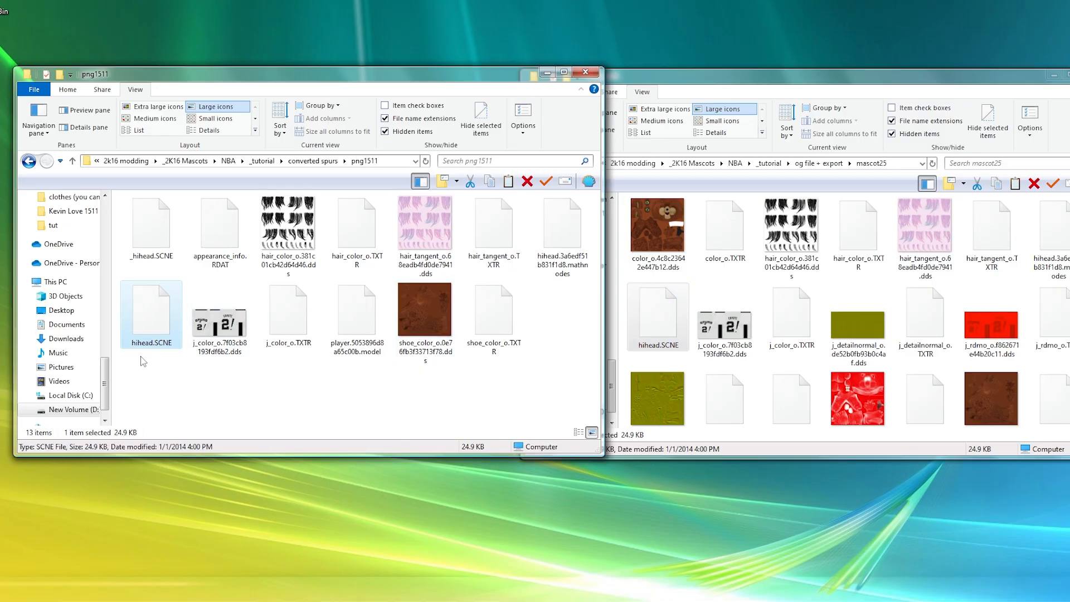
left_click(136, 346)
key("Home")
type("masc")
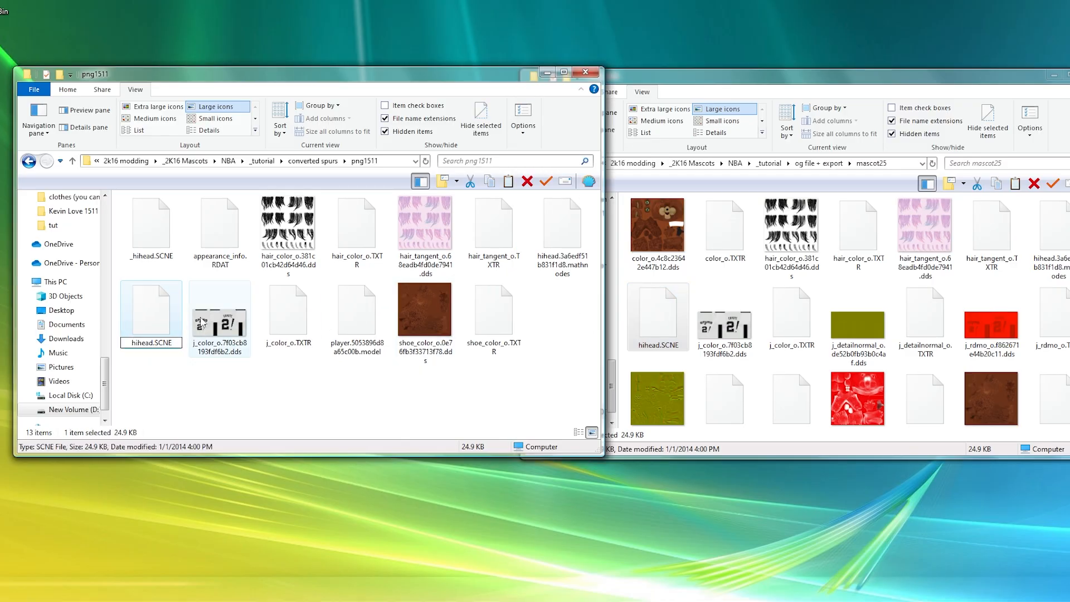
type("ot")
key("Return")
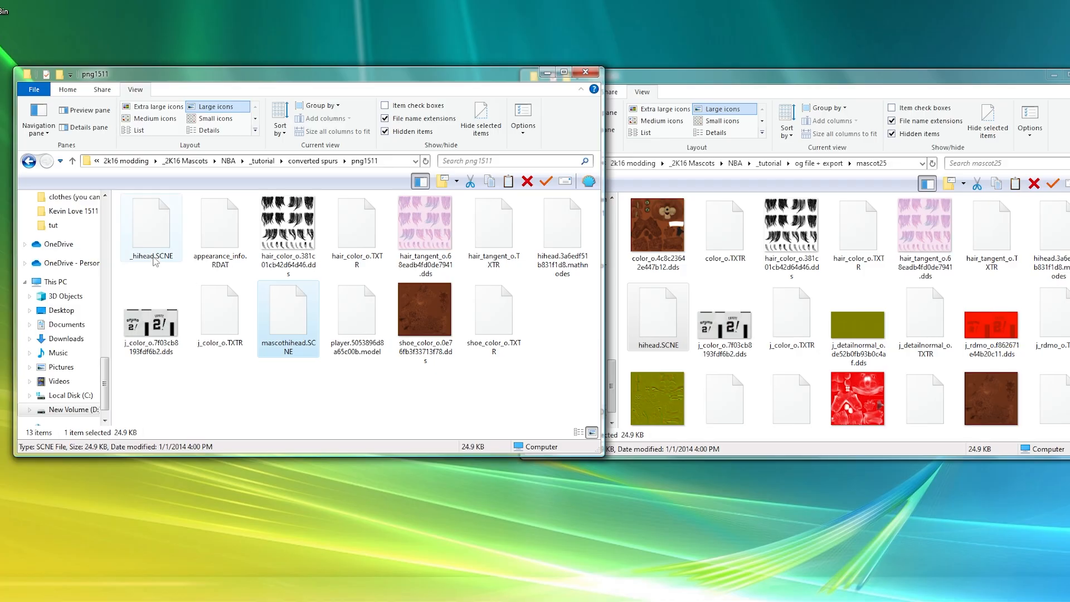
Rename _hihead.SCNE in the png1511 folder back to hihead.SCNE
left_click(136, 257)
left_click(133, 257)
left_click(134, 257)
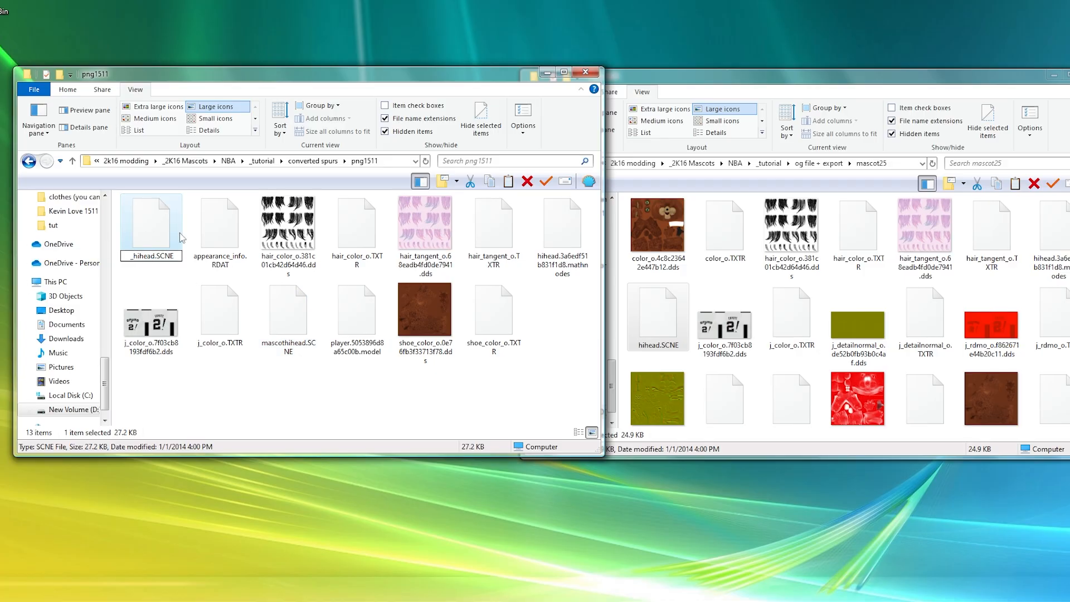
key("BackSpace")
key("Return")
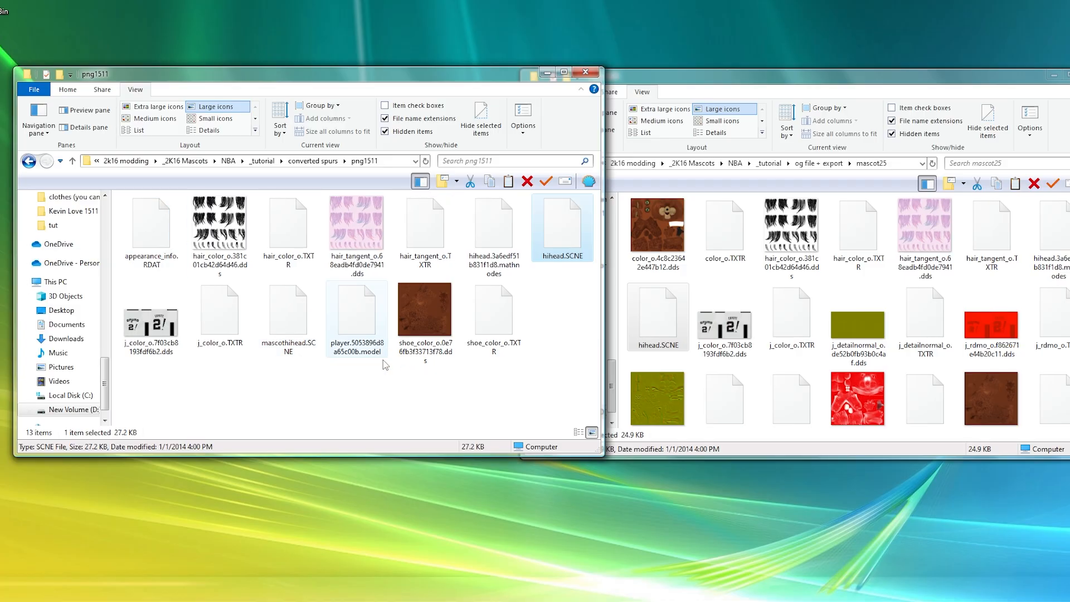
left_click(400, 399)
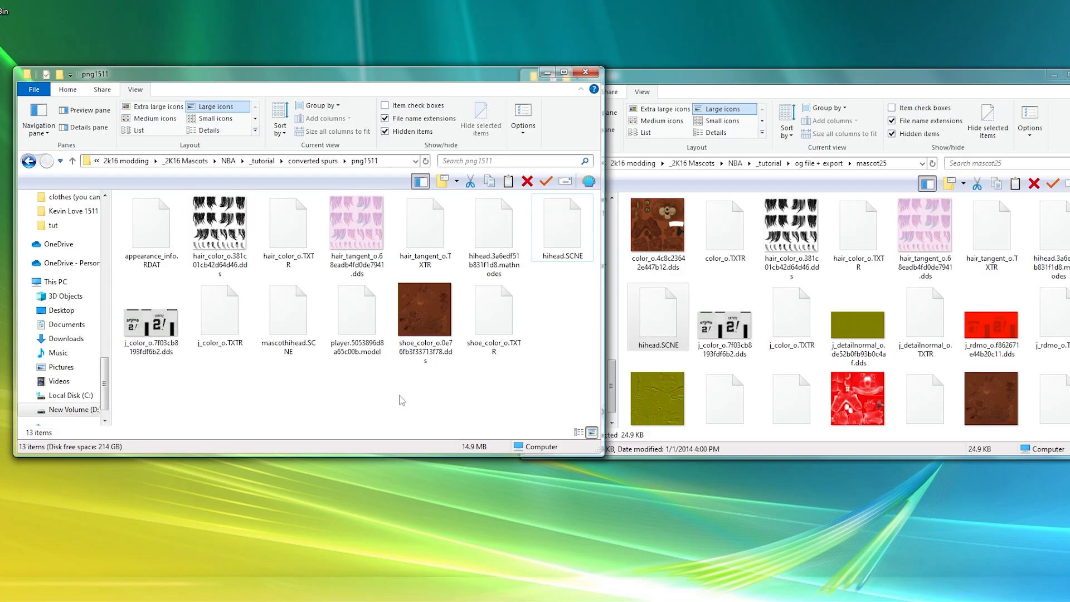
Review the j_color_o, hair_color_o, hair_tangent_o and shoe_color_o textures in the mascot25 folder
left_click(723, 329)
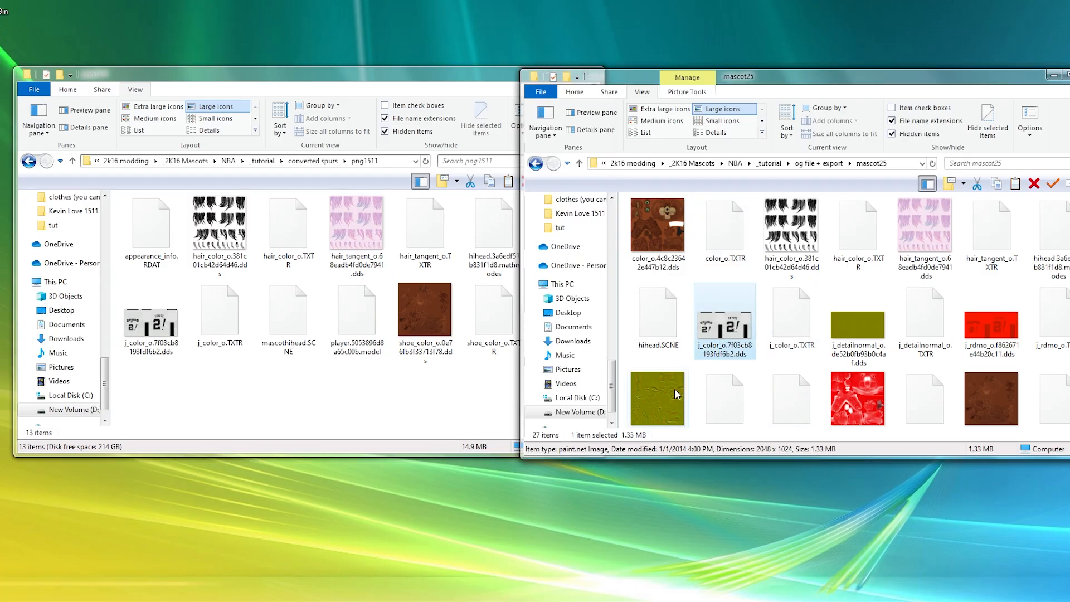
left_click(791, 226)
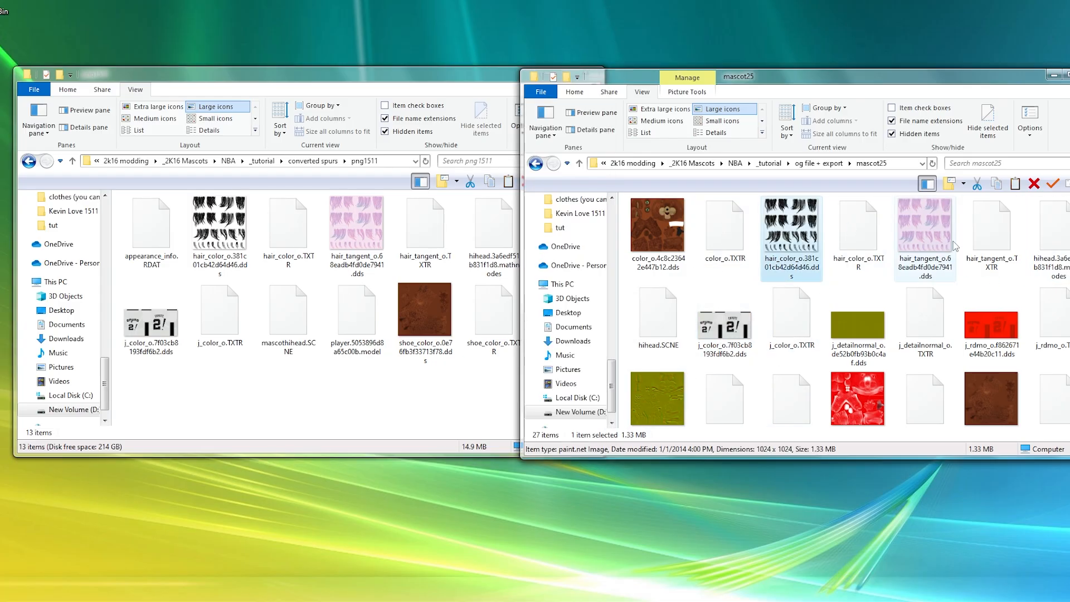
left_click(925, 229)
scroll(933, 292, "down", 3)
left_click(993, 313)
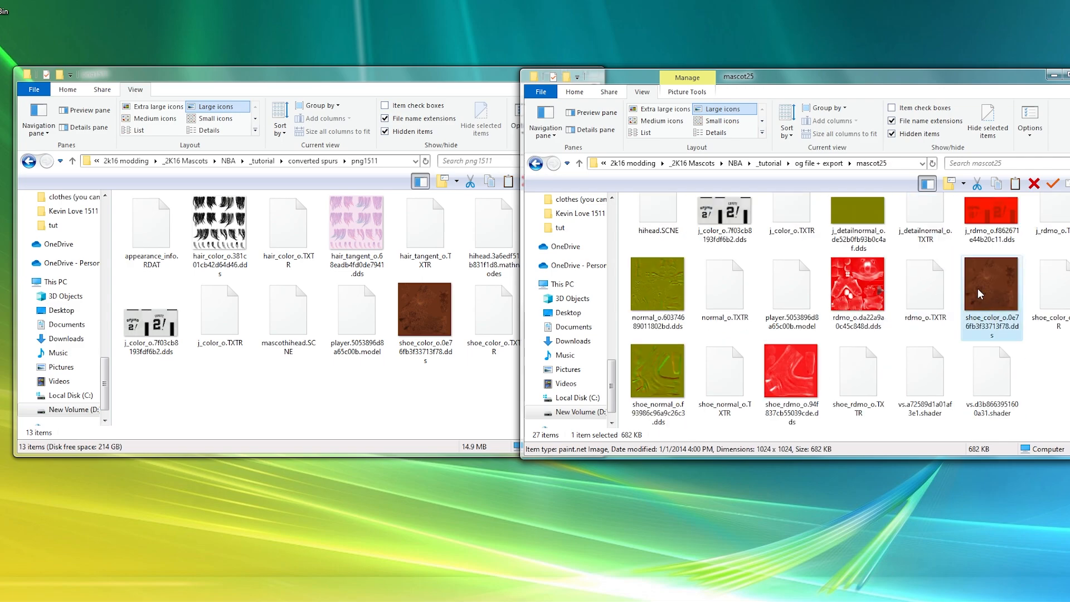
scroll(880, 284, "up", 3)
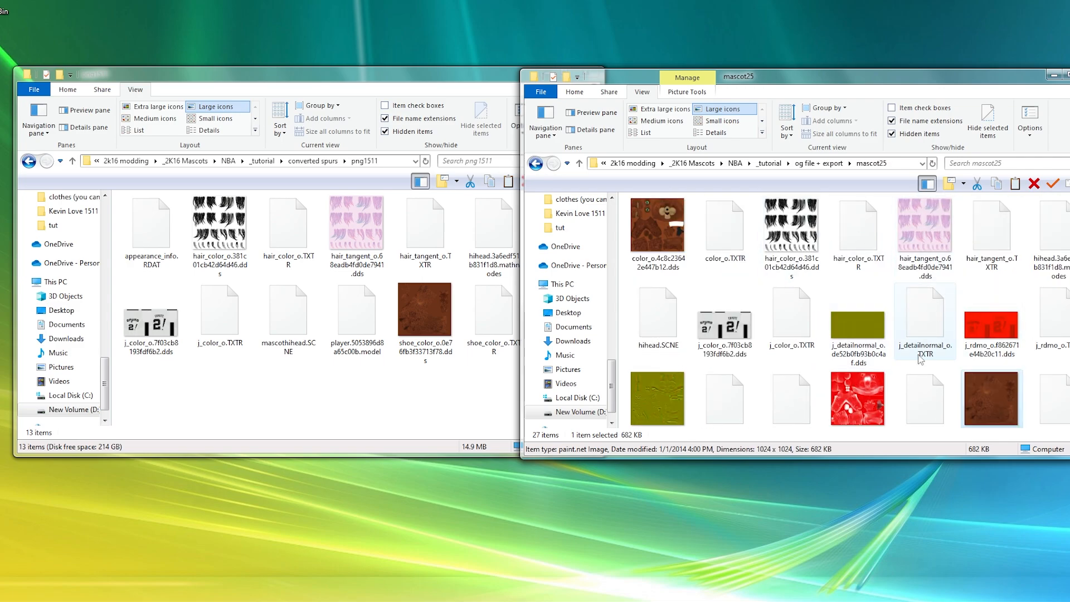
scroll(802, 329, "down", 1)
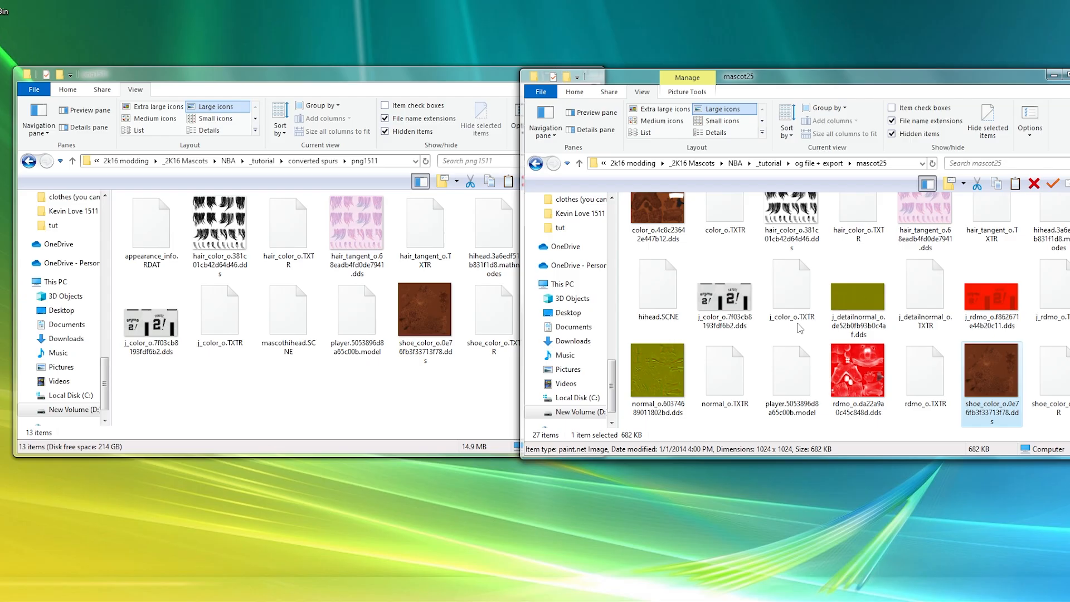
Rename the j_color_o .dds texture in png1511 as chest_color_o.7f03cb8193fdf6b2.dds
left_click(384, 384)
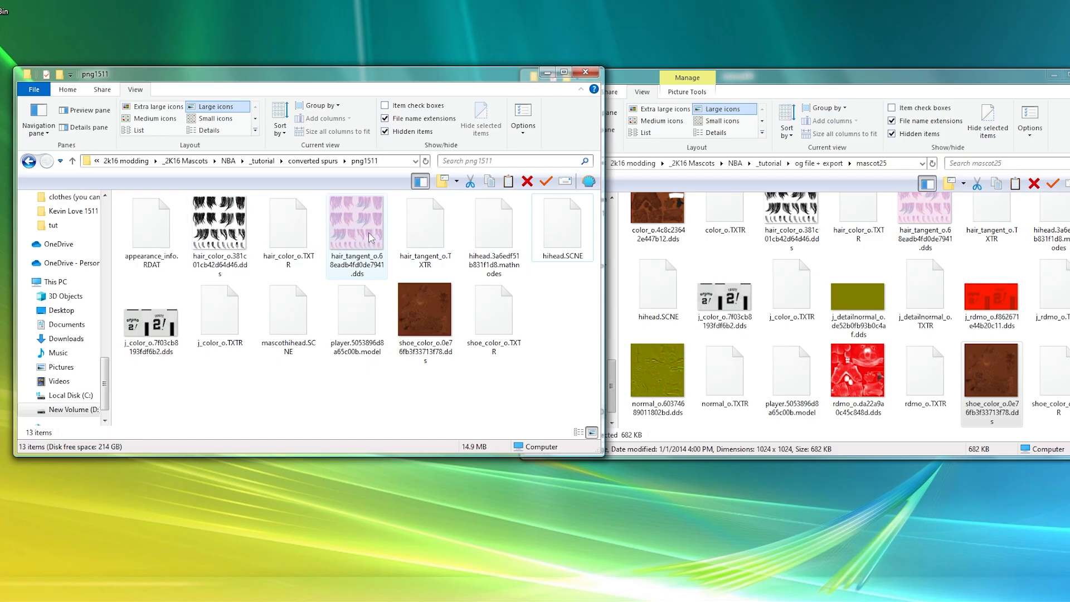
left_click(141, 312)
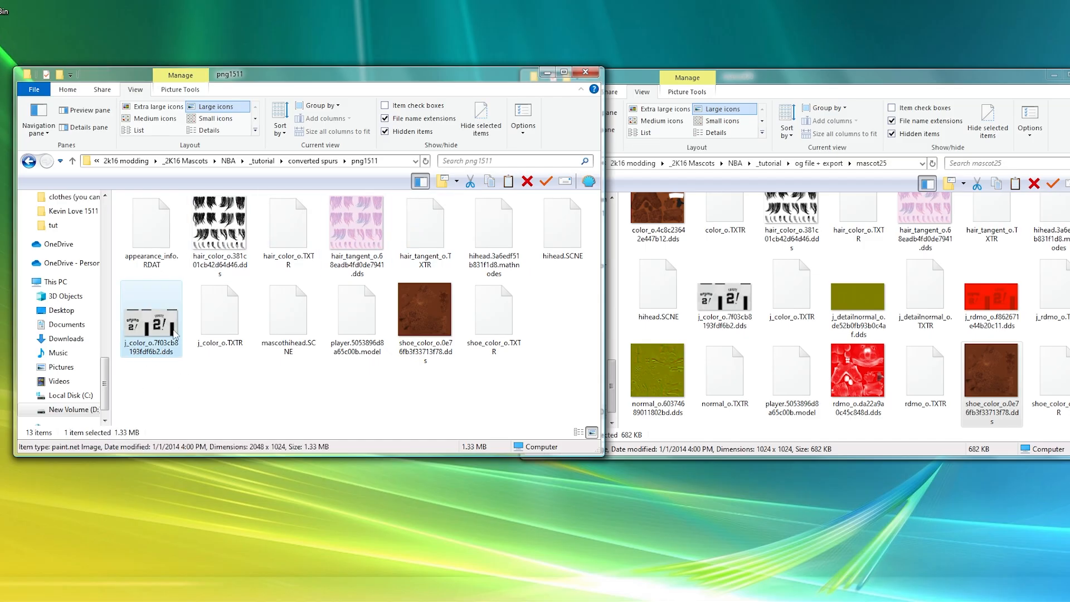
left_click(126, 345)
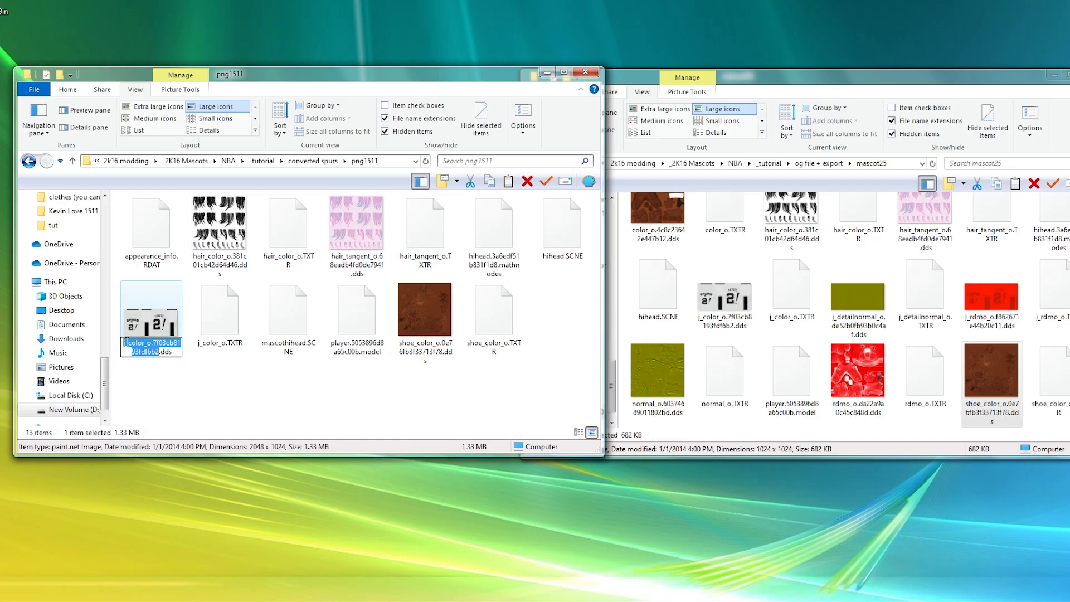
left_click(127, 343)
key("BackSpace")
type("chest")
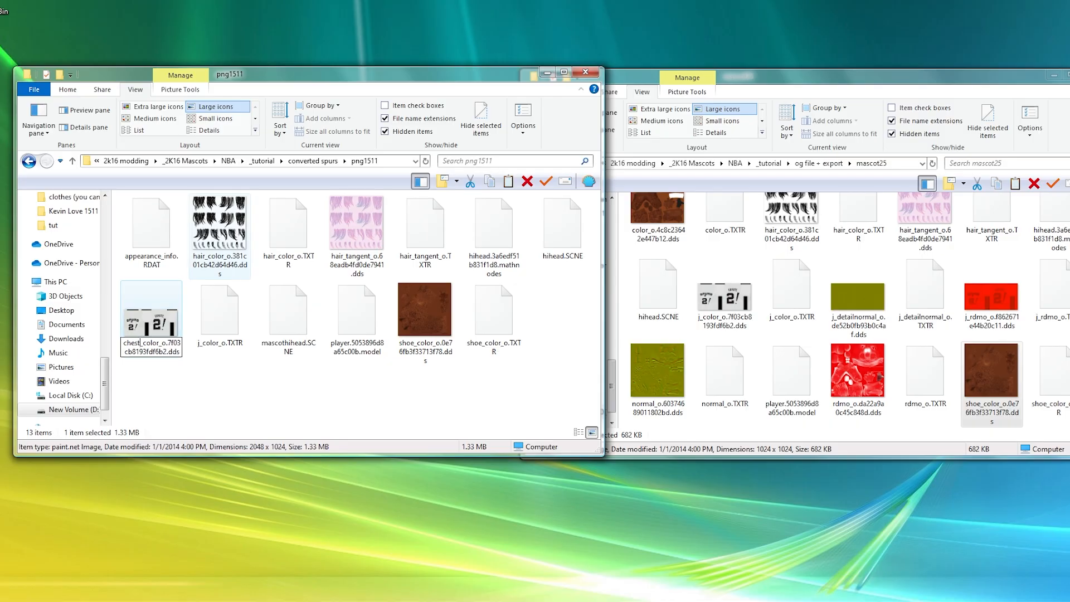
key("Return")
Rename j_color_o.TXTR in the png1511 folder as chest_color_o.TXTR
left_click(202, 345)
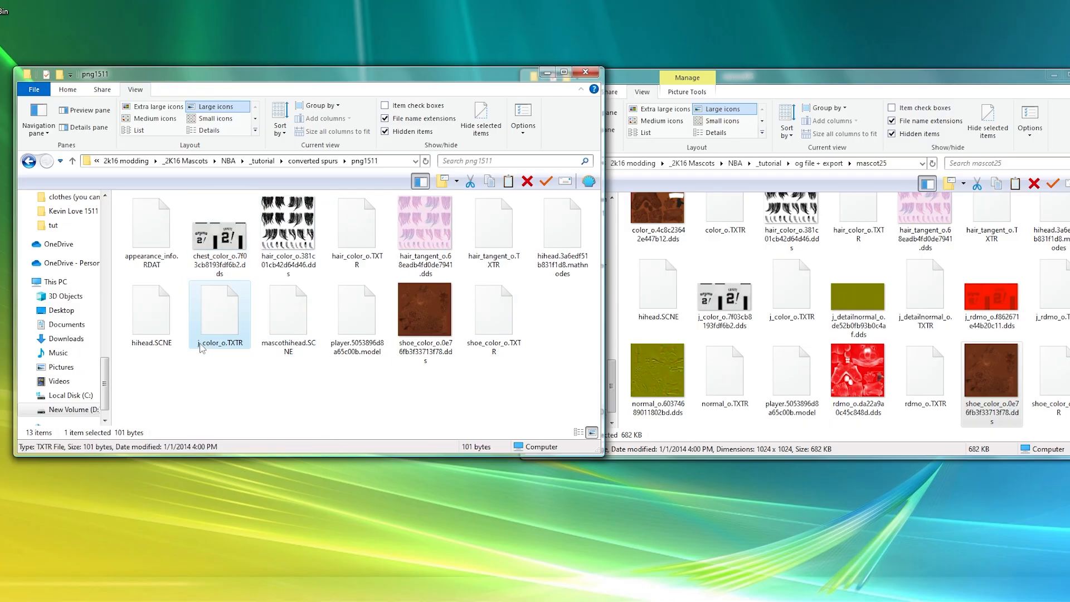
left_click(200, 346)
left_click(200, 346)
key("BackSpace")
type("chest_color_o.TXTR")
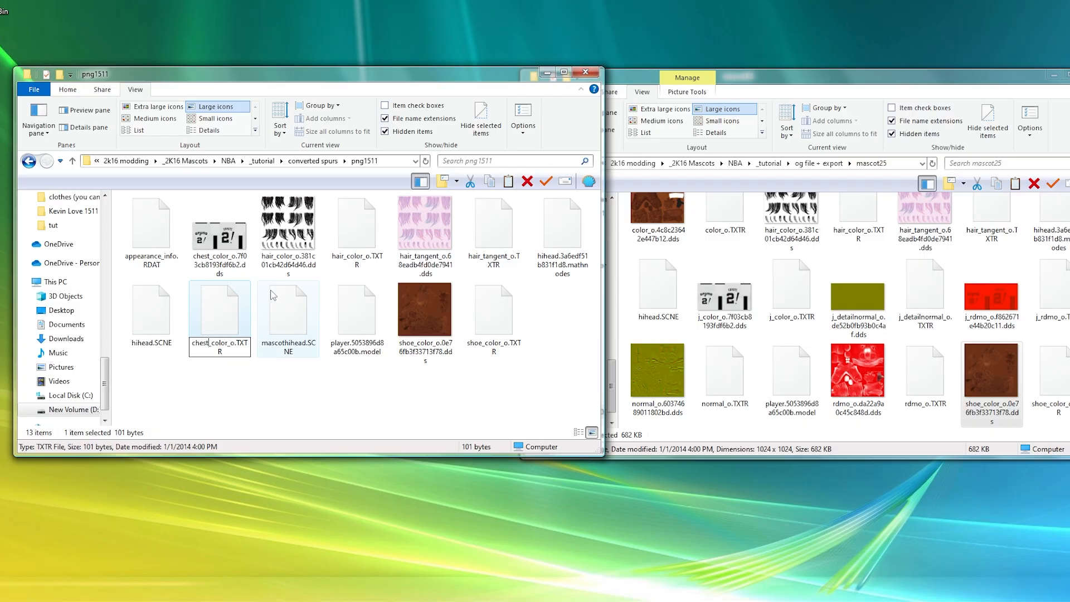
key("Return")
Open chest_color_o.TXTR in Notepad and change its entry name to "chest_color_o"
double_click(286, 234)
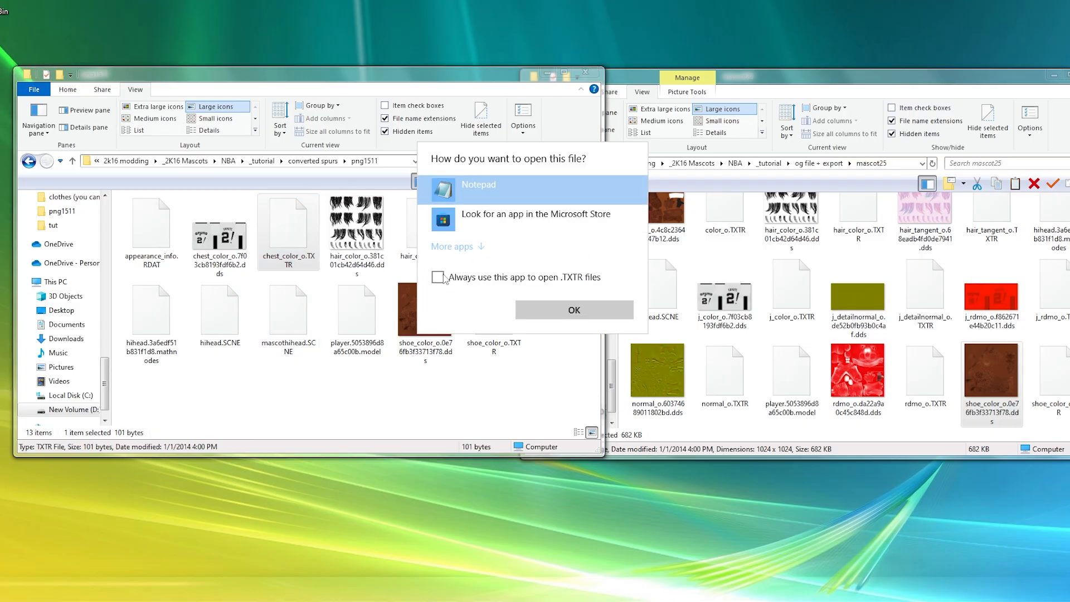
key("Return")
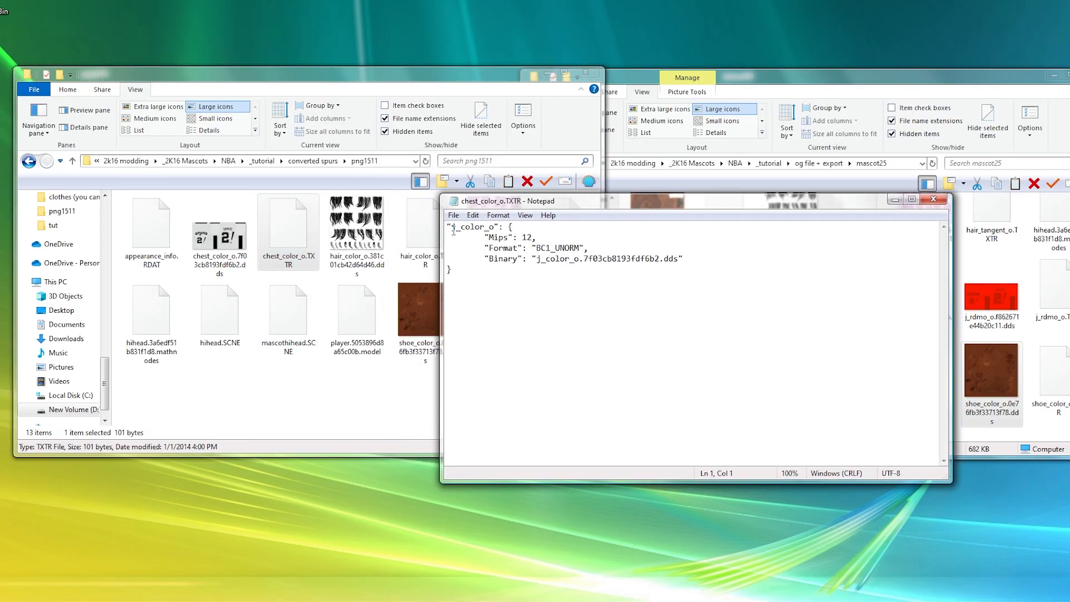
key("BackSpace")
type("chest")
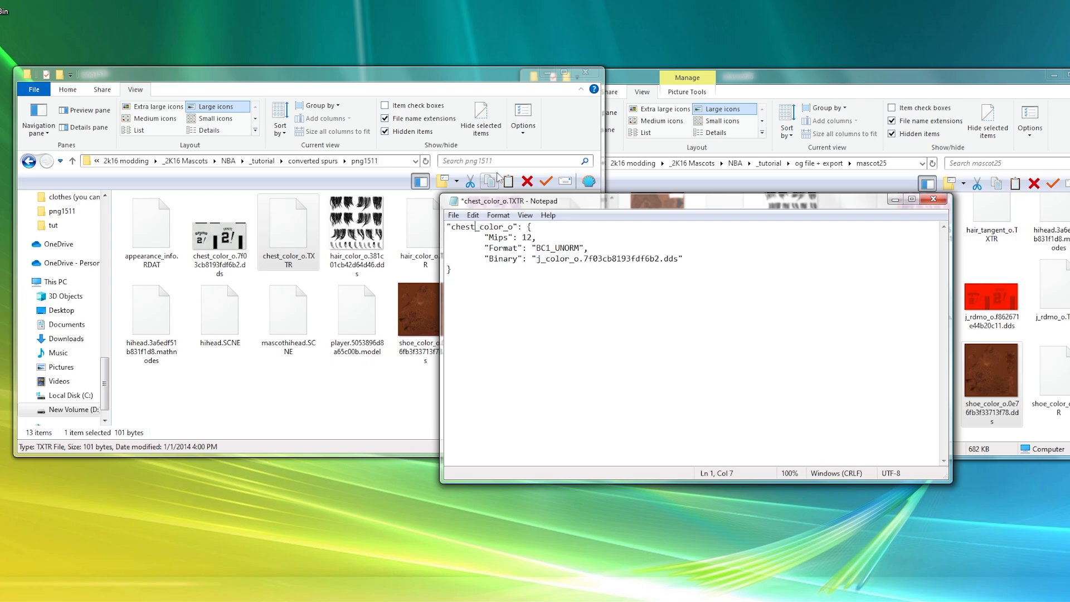
Point the Binary entry of chest_color_o.TXTR to "chest_color_o.7f03cb8193fdf6b2.dds", then save and close the file
type("hest")
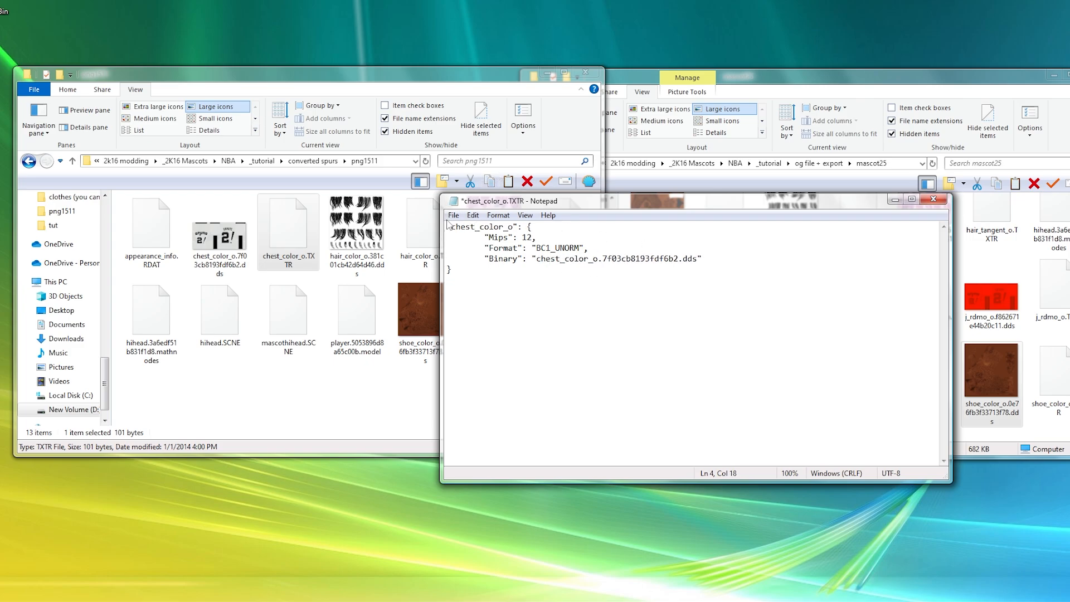
key("ctrl+s")
left_click(933, 199)
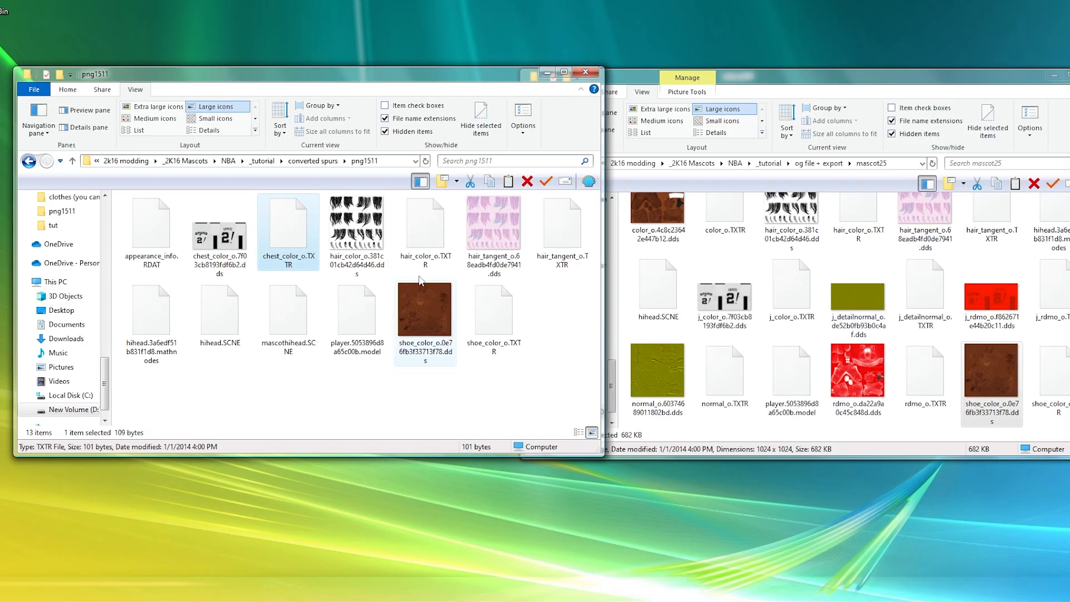
Rename the shoe_color_o .dds texture in png1511 as legs_color_o.0e76fb3f33713f78.dds
left_click(418, 333)
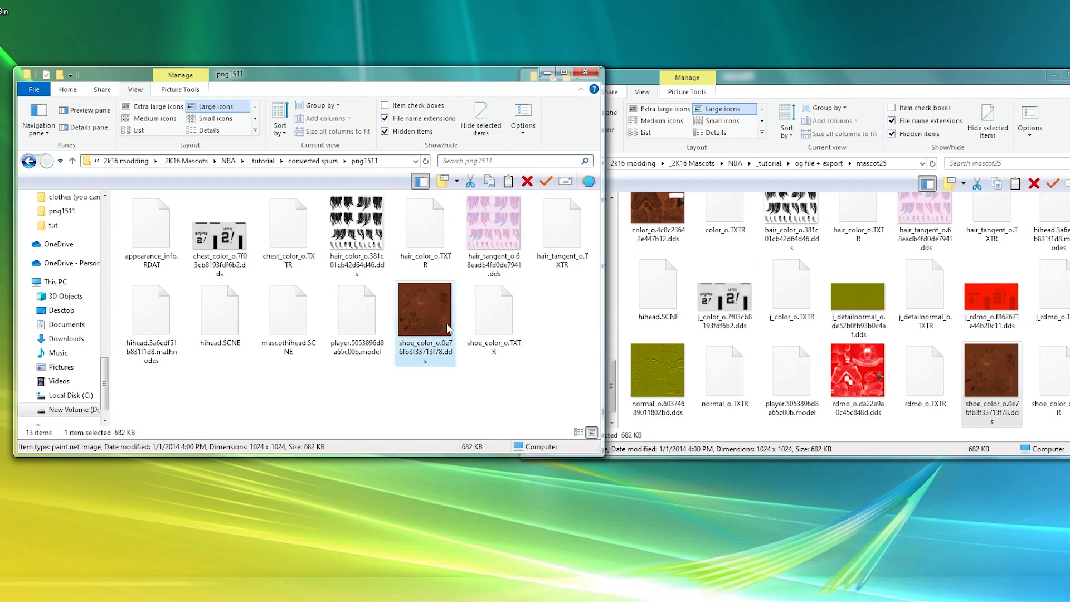
left_click(413, 346)
left_click(412, 343)
key("BackSpace")
key("BackSpace")
key("BackSpace")
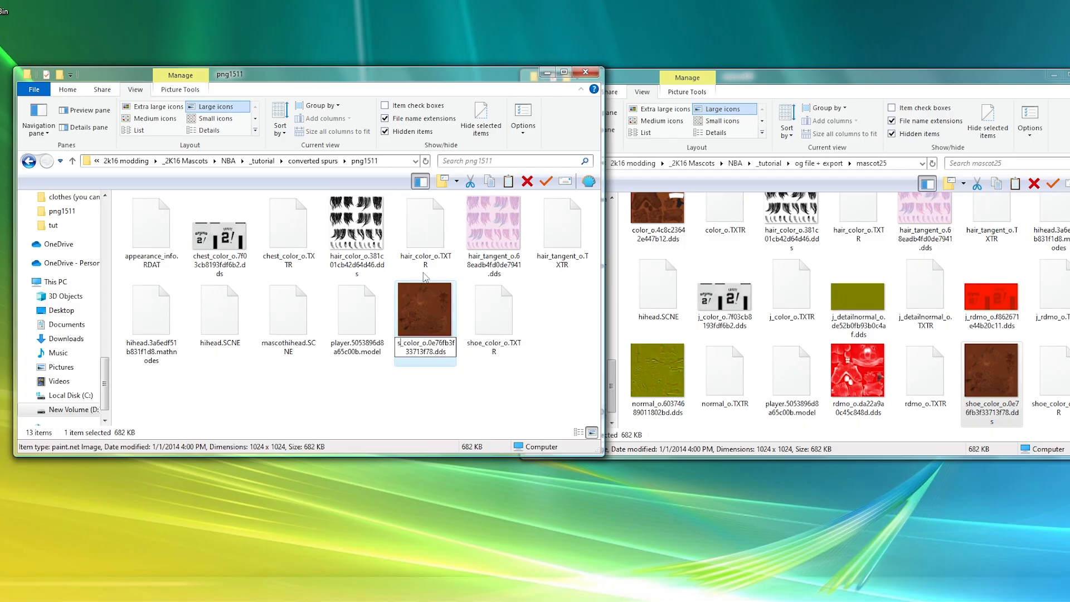
key("Home")
type("leg")
key("Return")
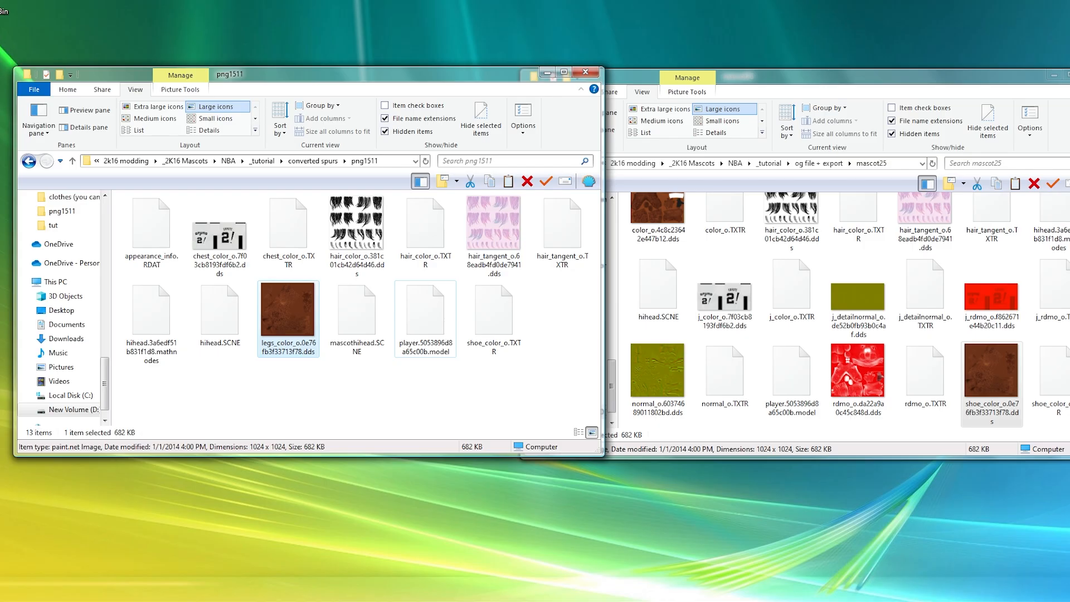
Rename shoe_color_o.TXTR in the png1511 folder as legs_color_o.TXTR
left_click(484, 342)
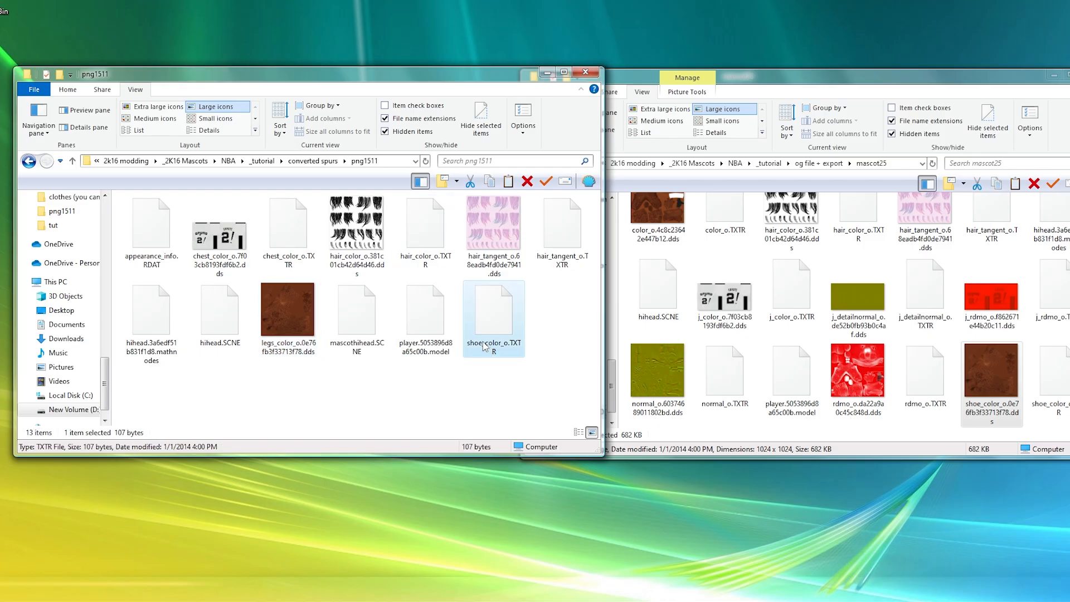
left_click(483, 343)
key("BackSpace")
key("BackSpace")
key("BackSpace")
key("BackSpace")
type("legs")
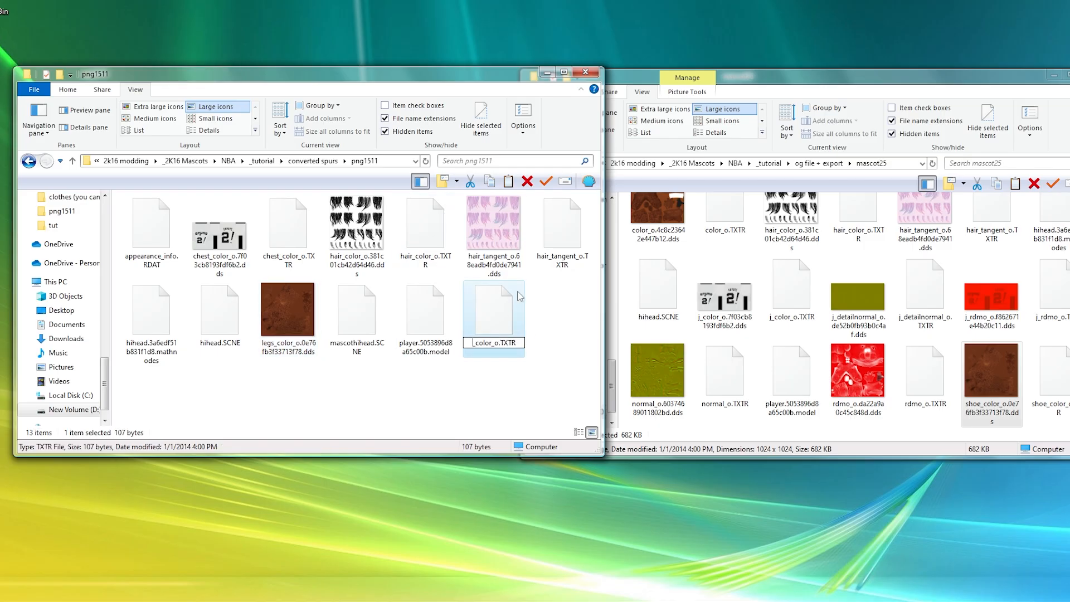
key("Return")
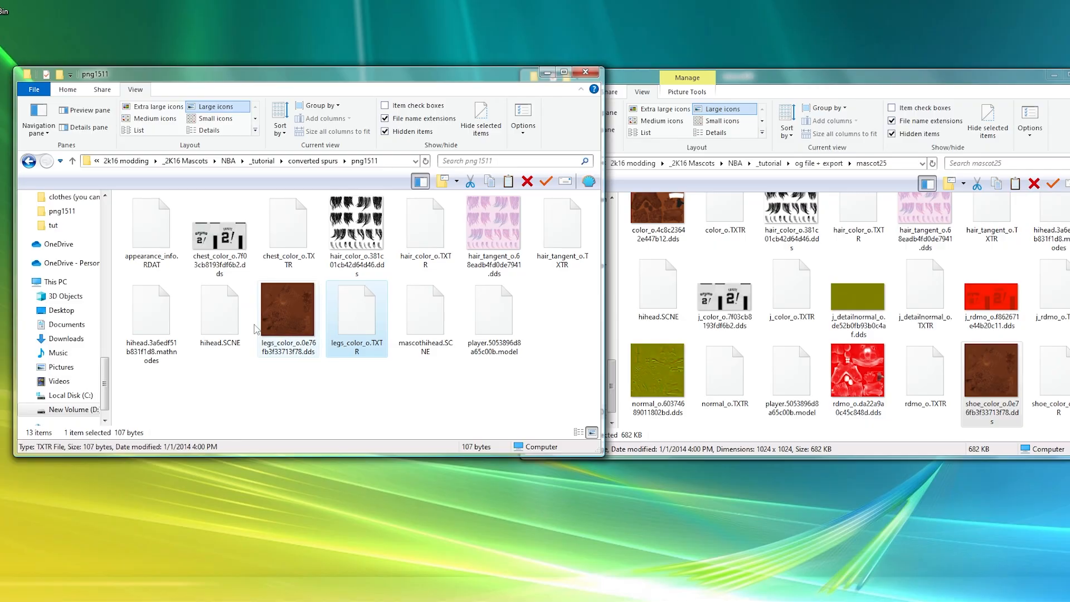
In Notepad, change legs_color_o.TXTR's entry name to "legs_color_o" and its Binary to "legs_color_o.0e76fb3f33713f78.dds", then save and close it
right_click(355, 315)
left_click(372, 323)
left_click(508, 181)
left_click(437, 277)
left_click(573, 310)
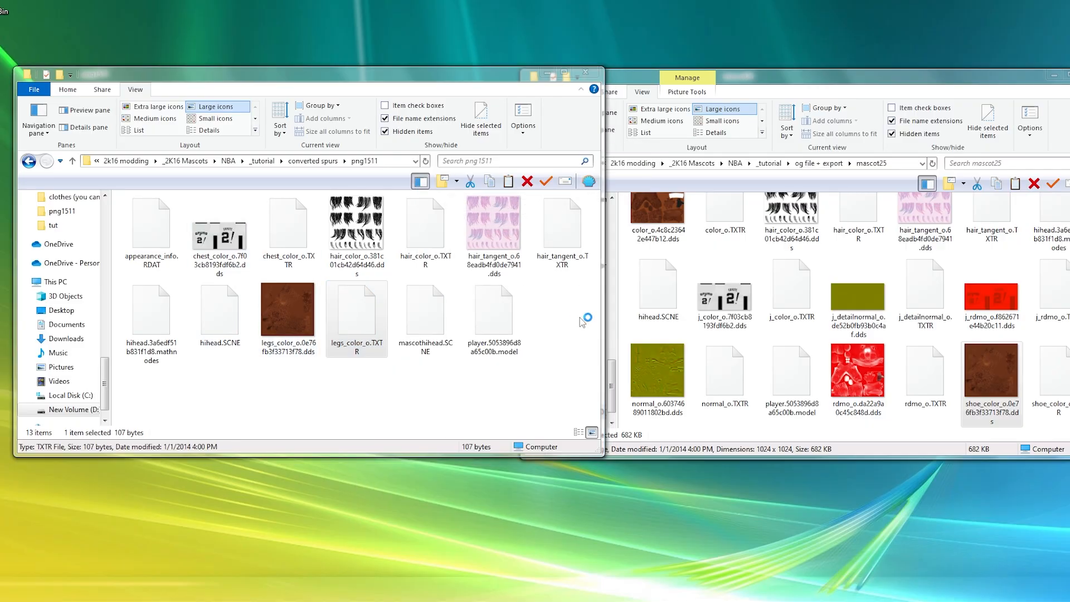
key("BackSpace")
key("BackSpace")
key("BackSpace")
key("BackSpace")
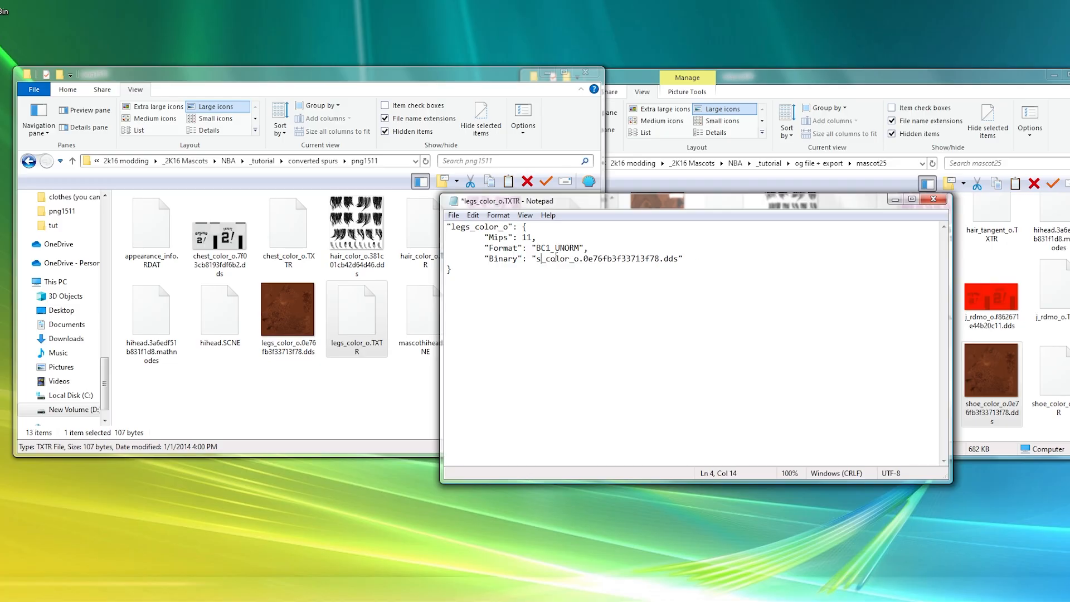
type("legs")
key("ctrl+s")
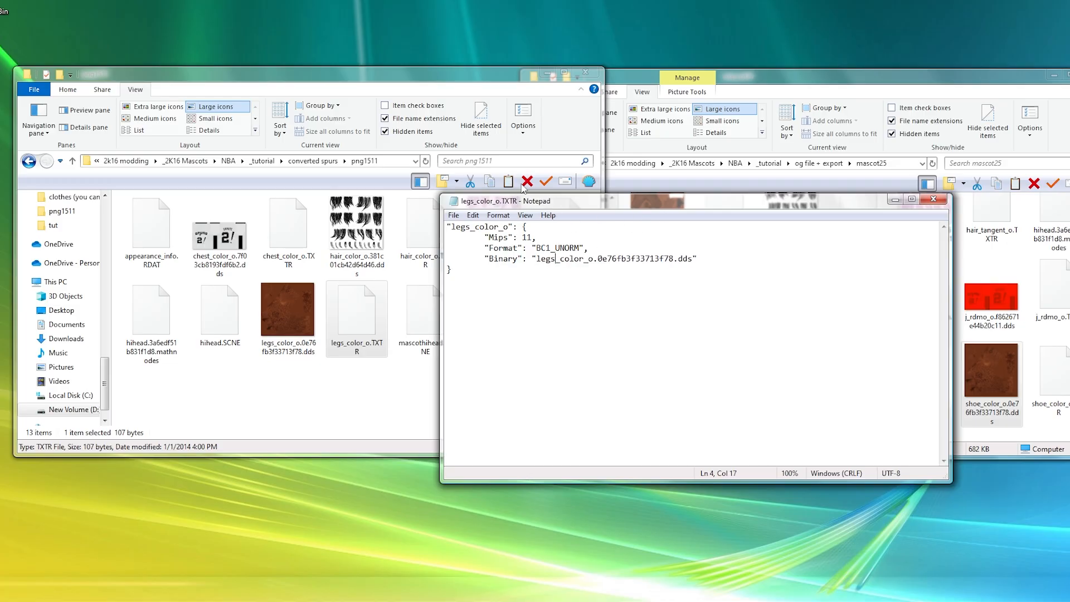
left_click(933, 198)
left_click(403, 395)
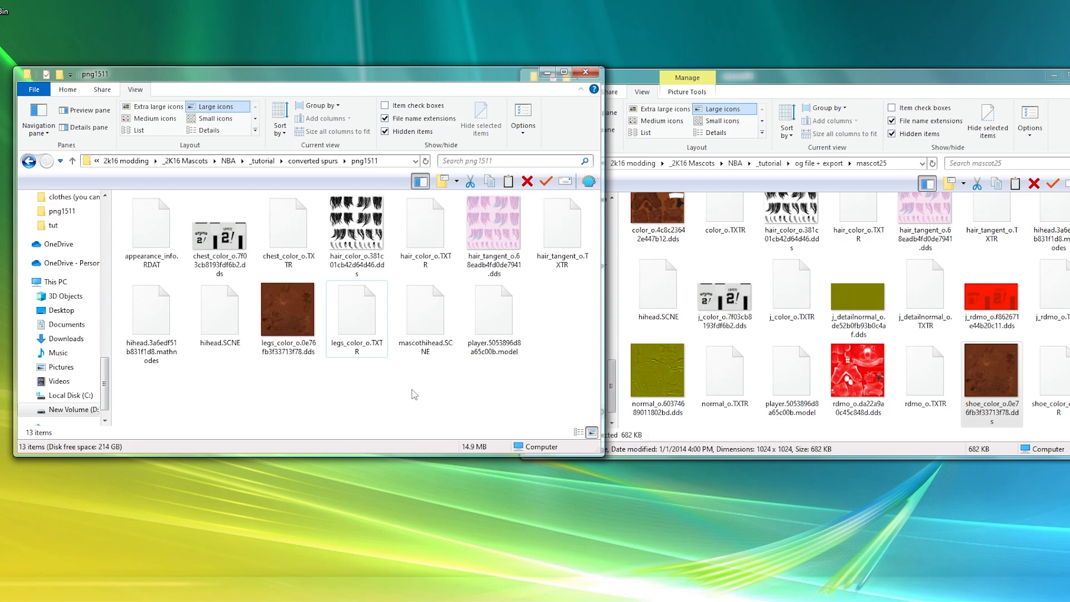
Open hihead.SCNE from the png1511 folder in Notepad++ and view its Model section
left_click(199, 304)
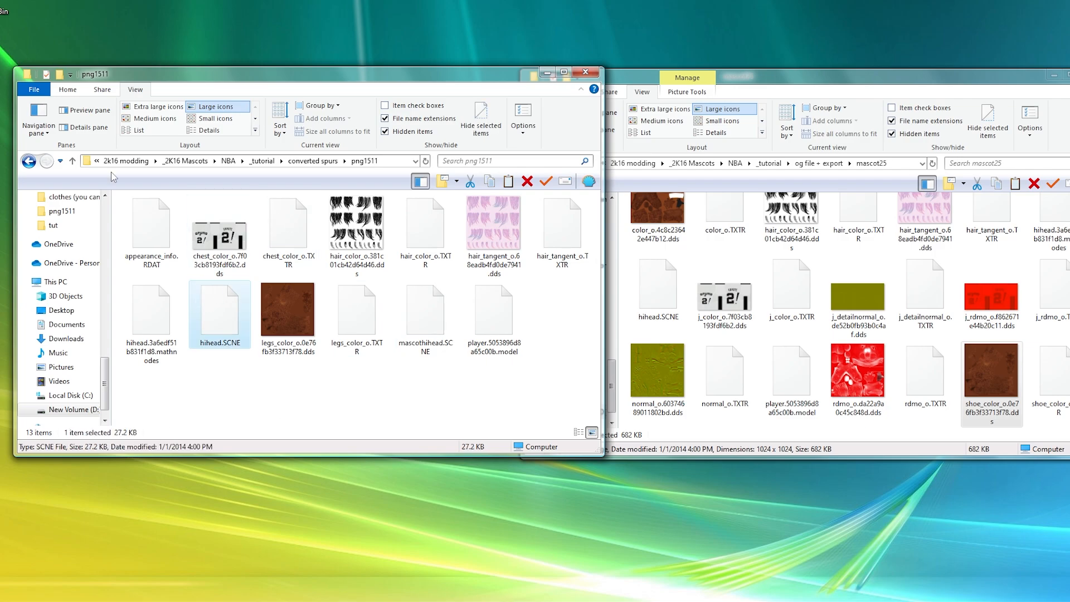
mouse_move(341, 346)
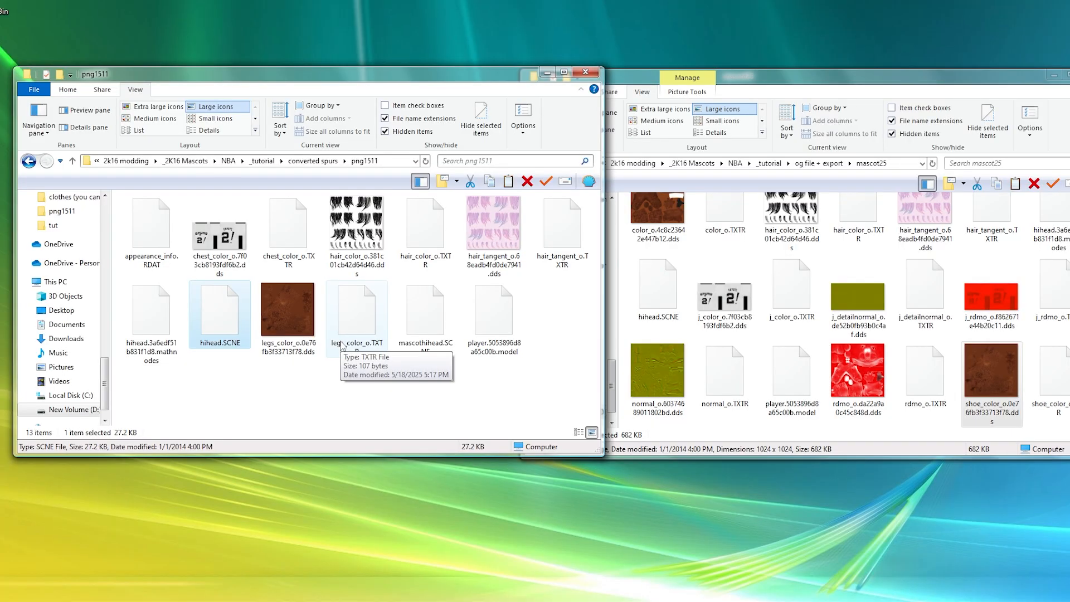
mouse_move(227, 314)
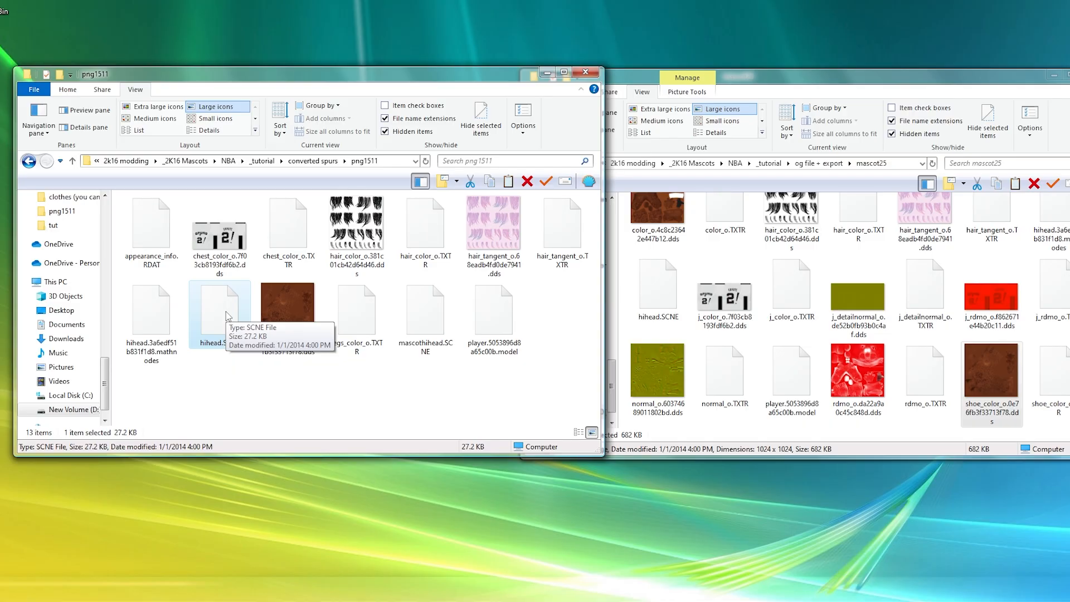
right_click(227, 315)
left_click(276, 372)
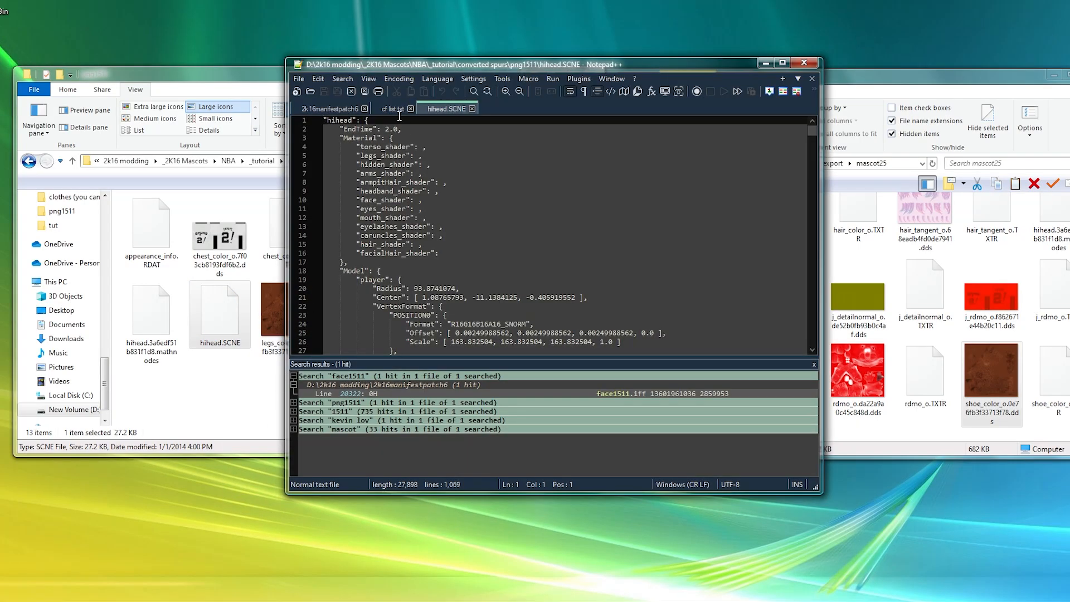
scroll(490, 318, "down", 5)
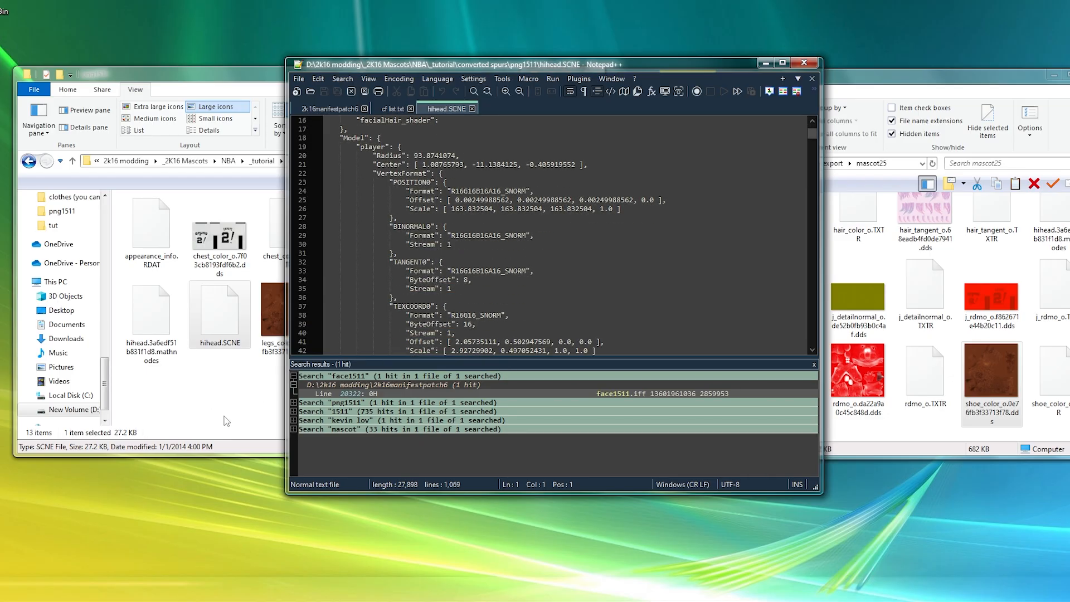
Open mascothihead.SCNE from png1511 in Notepad++ and detach it into its own window
left_click(226, 421)
left_click(426, 315)
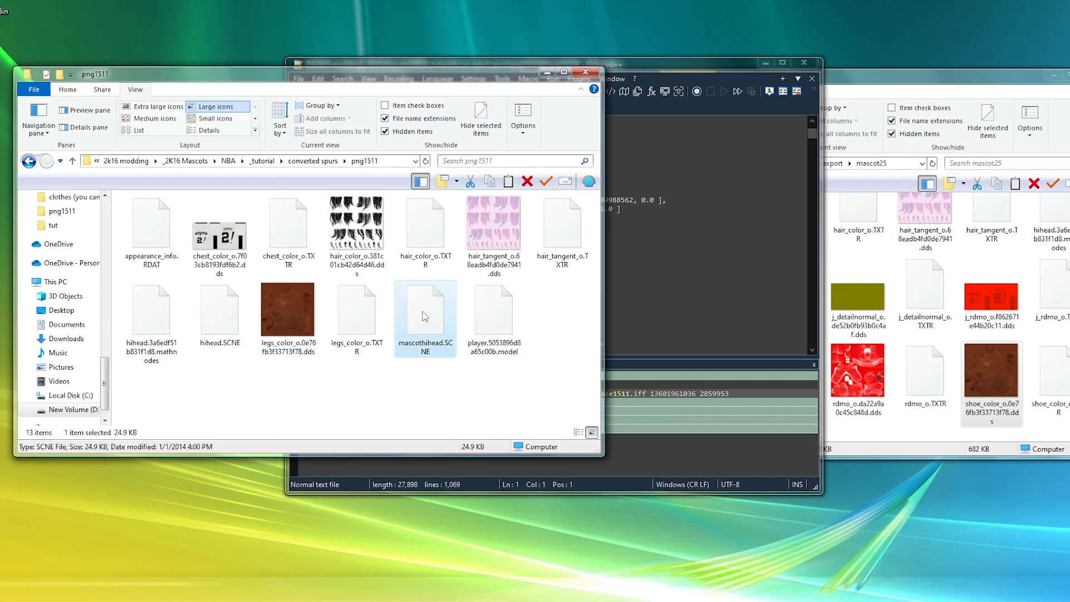
right_click(436, 319)
left_click(485, 376)
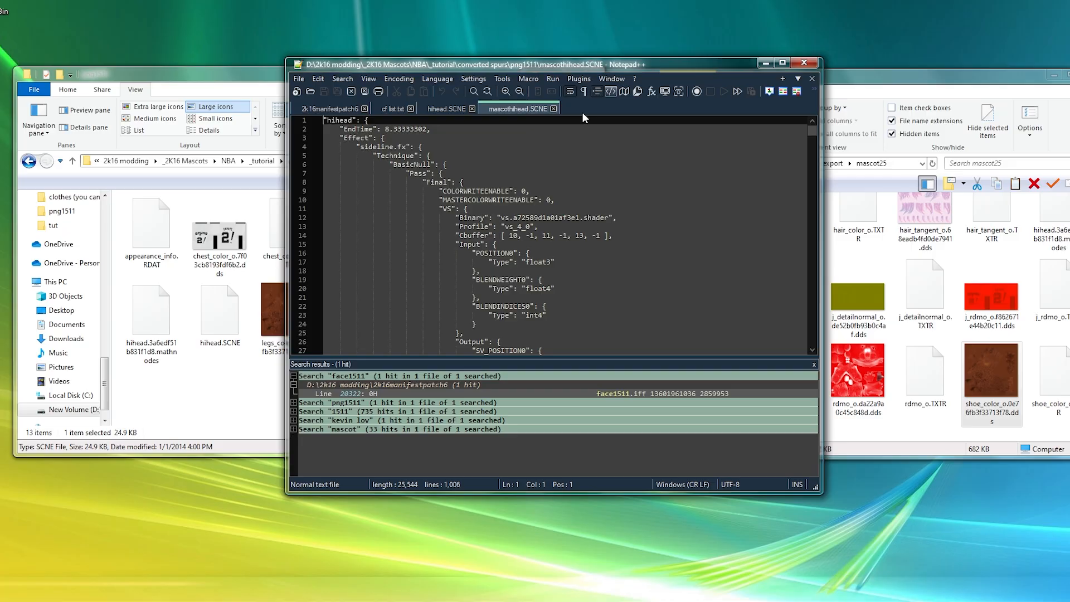
left_click_drag(513, 113, 844, 221)
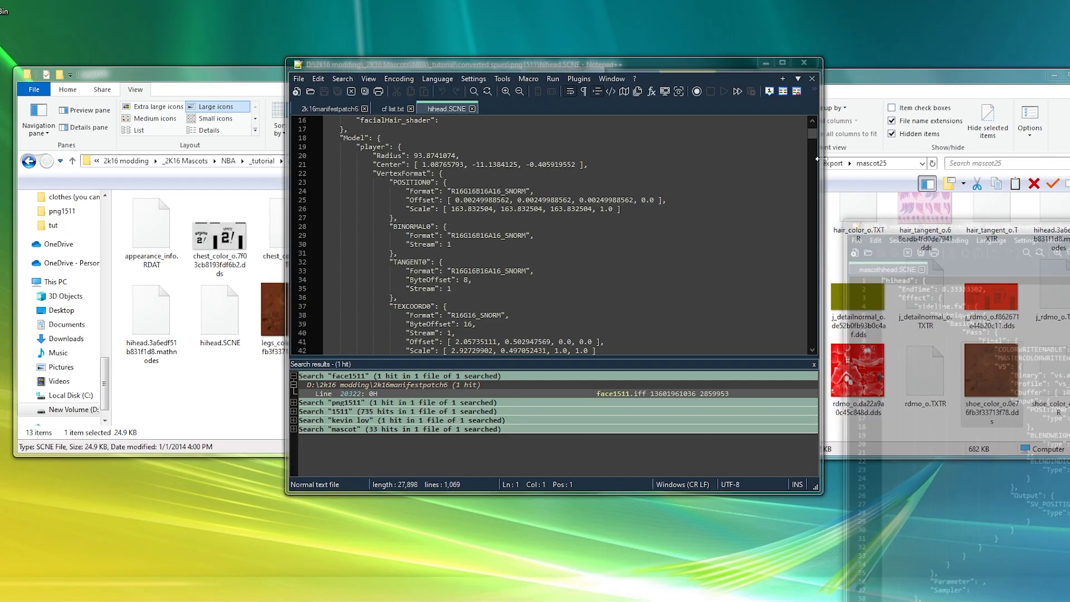
Place the hihead.SCNE and mascothihead.SCNE windows side by side and examine the material list and model data in hihead.SCNE
left_click_drag(935, 222, 759, 71)
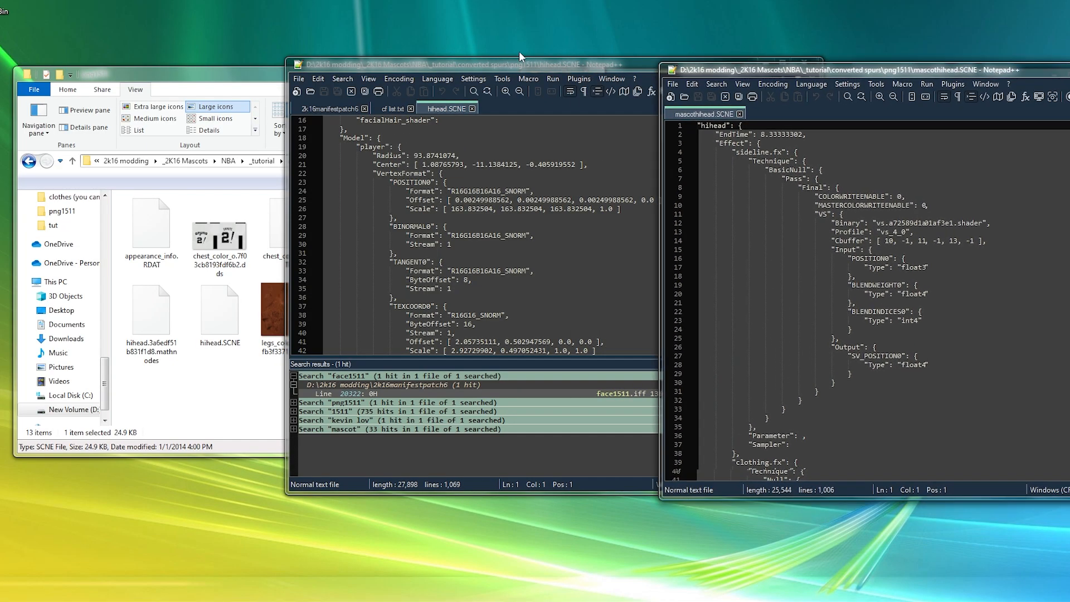
left_click_drag(504, 71, 345, 99)
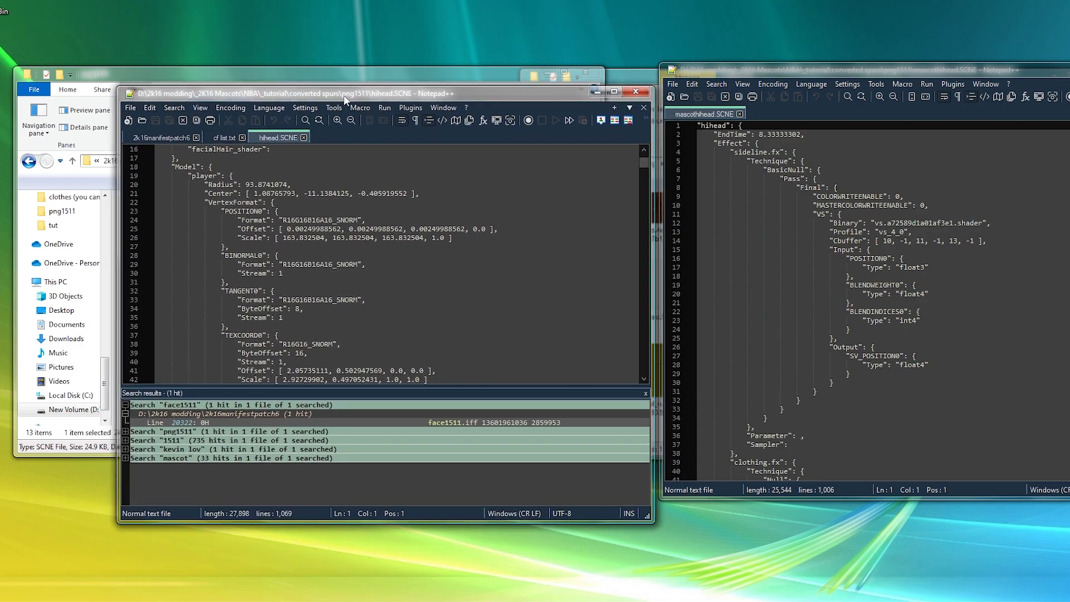
scroll(292, 234, "up", 5)
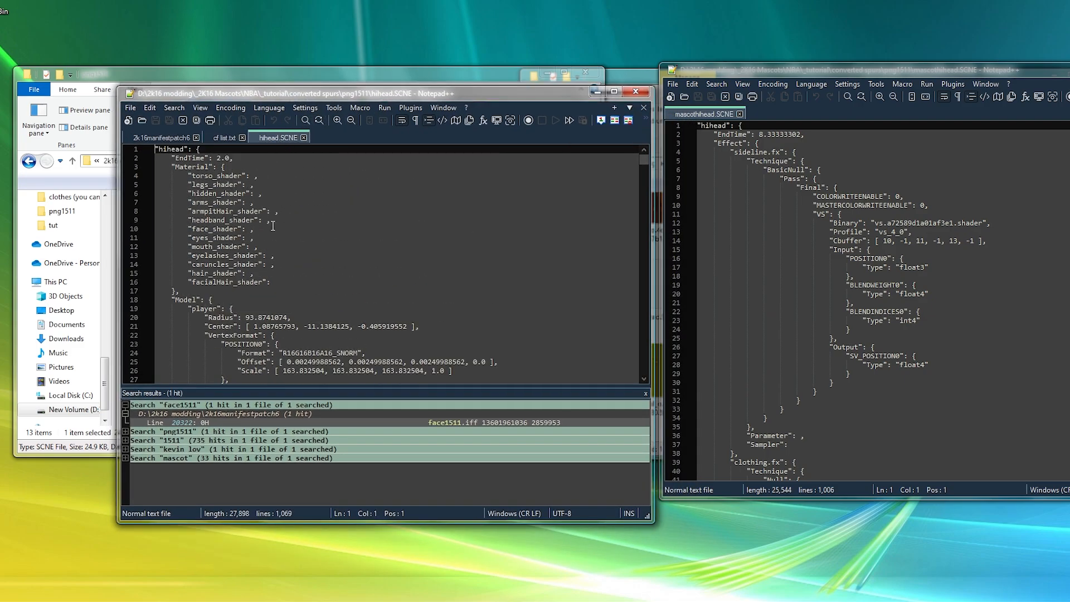
scroll(273, 225, "down", 20)
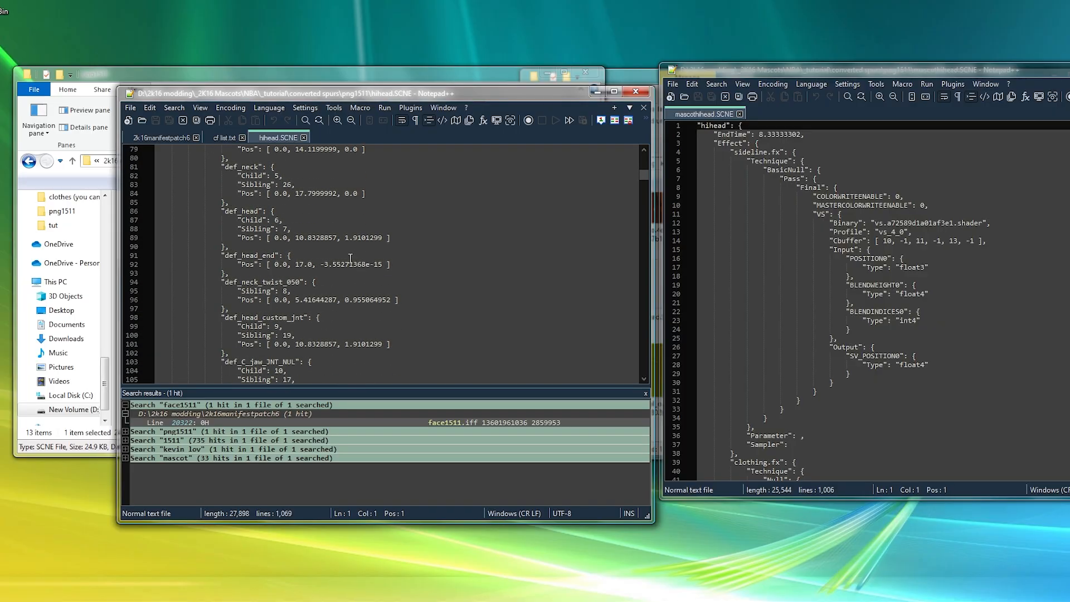
scroll(350, 258, "down", 20)
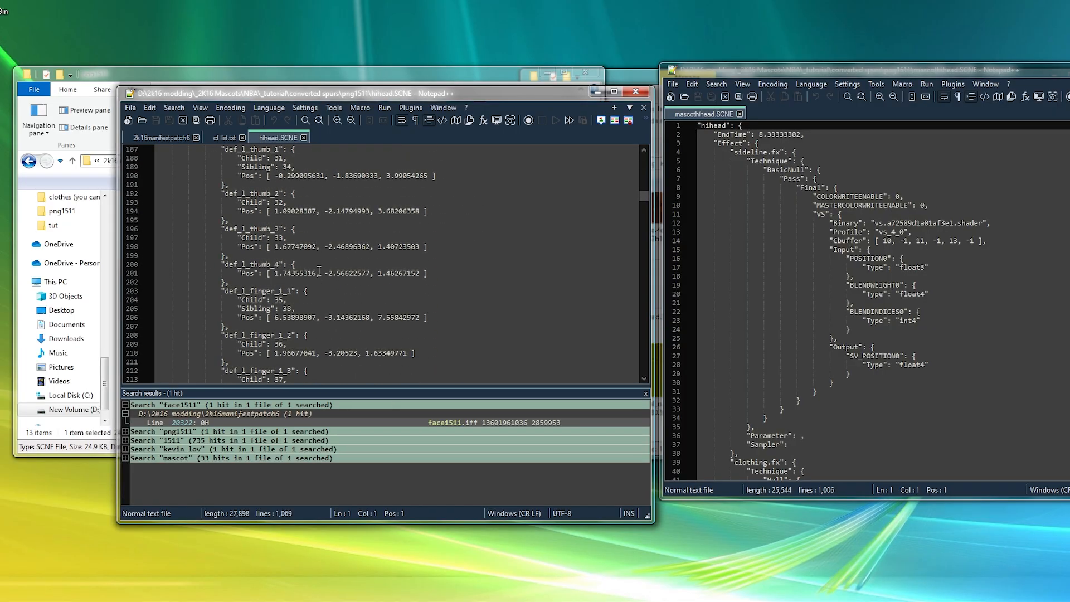
scroll(319, 270, "down", 20)
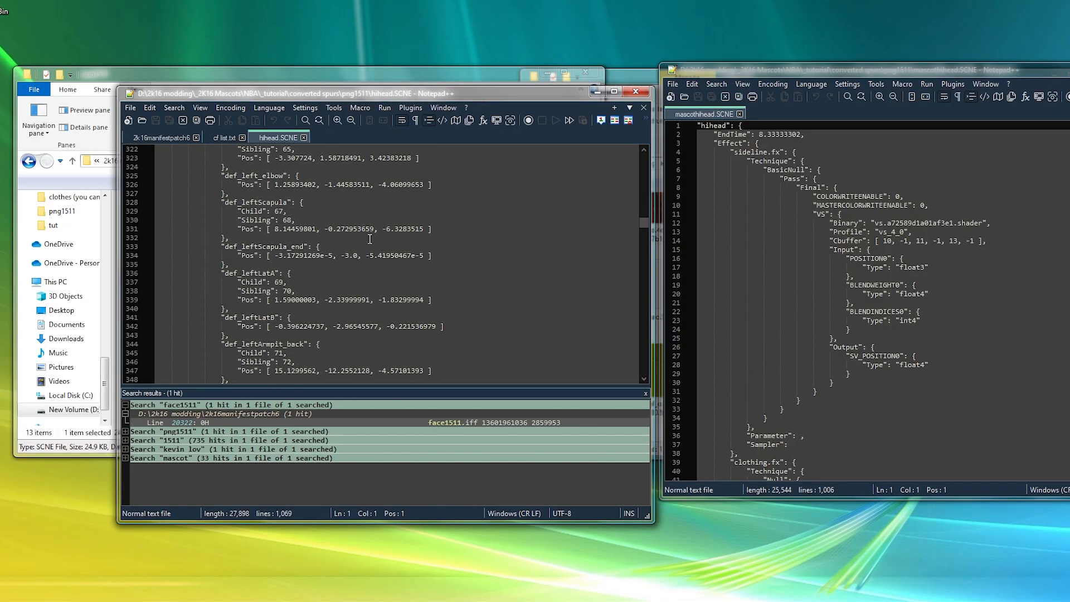
scroll(369, 239, "down", 3)
left_click_drag(645, 224, 667, 156)
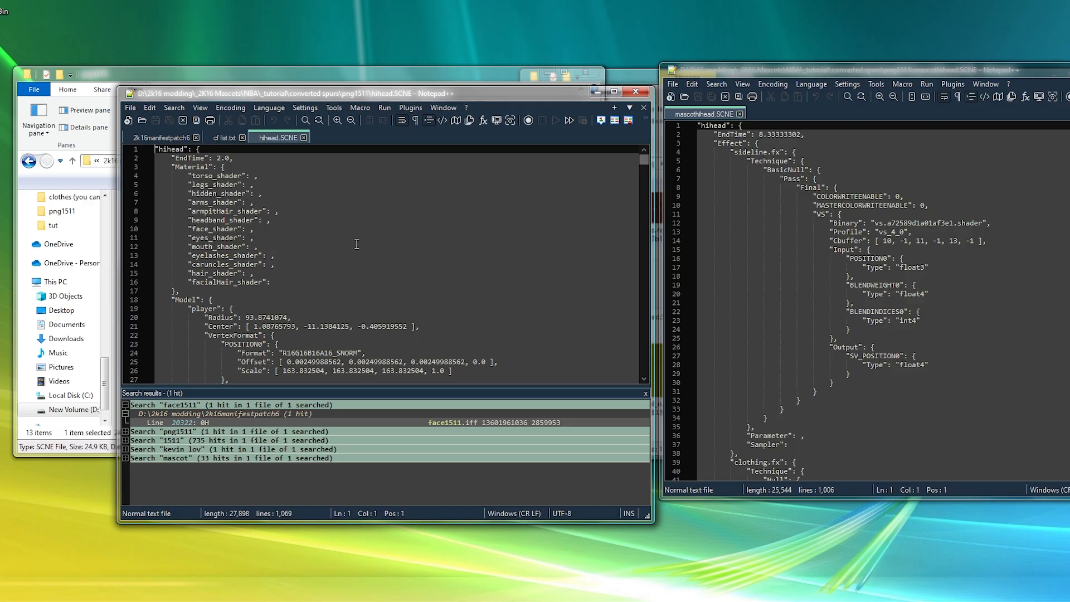
Copy everything from the "Model" section through the end of the file in mascothihead.SCNE
left_click_drag(768, 72, 662, 48)
scroll(808, 278, "down", 20)
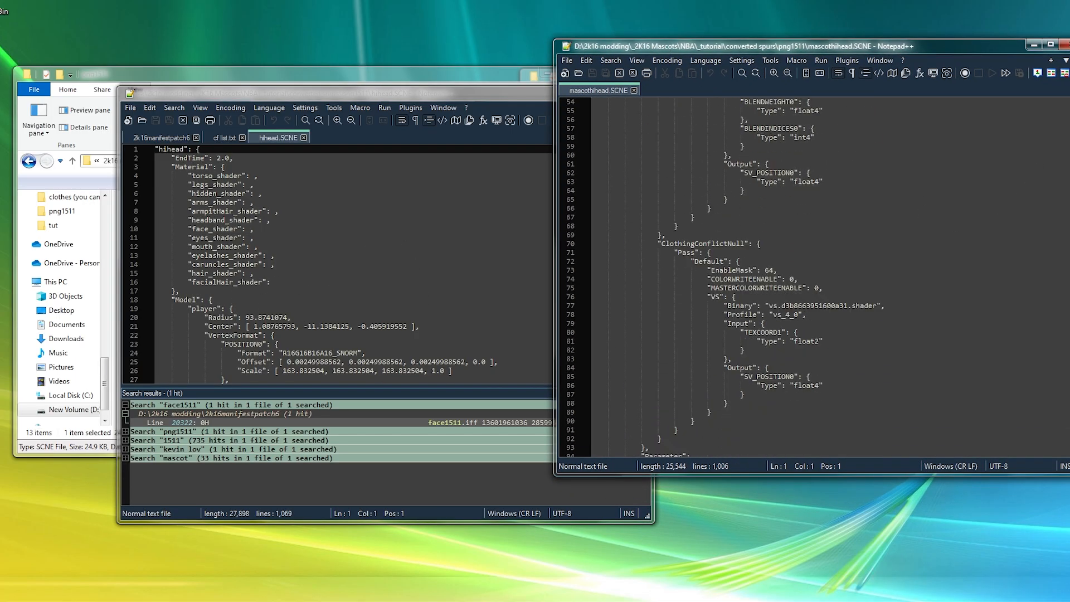
scroll(808, 278, "up", 8)
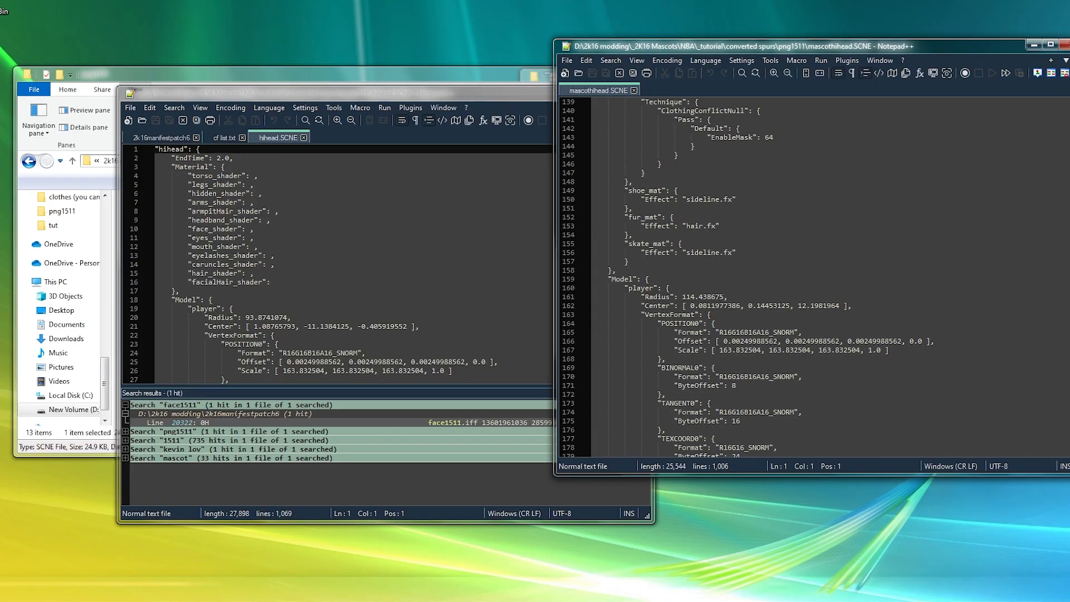
left_click(608, 278)
mouse_move(609, 279)
left_mouse_down()
mouse_move(646, 288)
mouse_move(612, 280)
left_mouse_up()
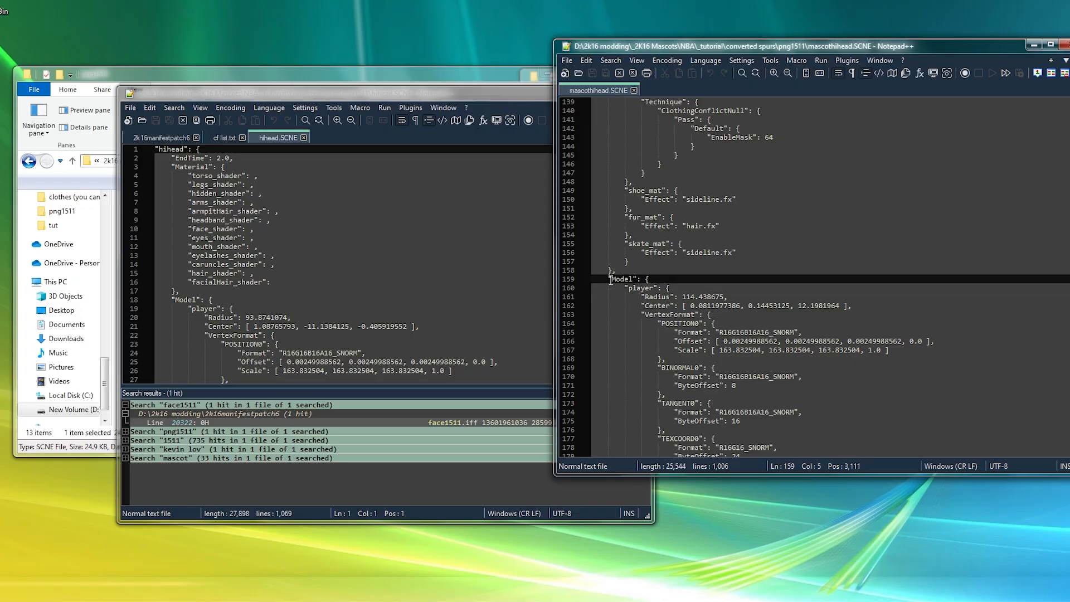
key("ctrl+shift+End")
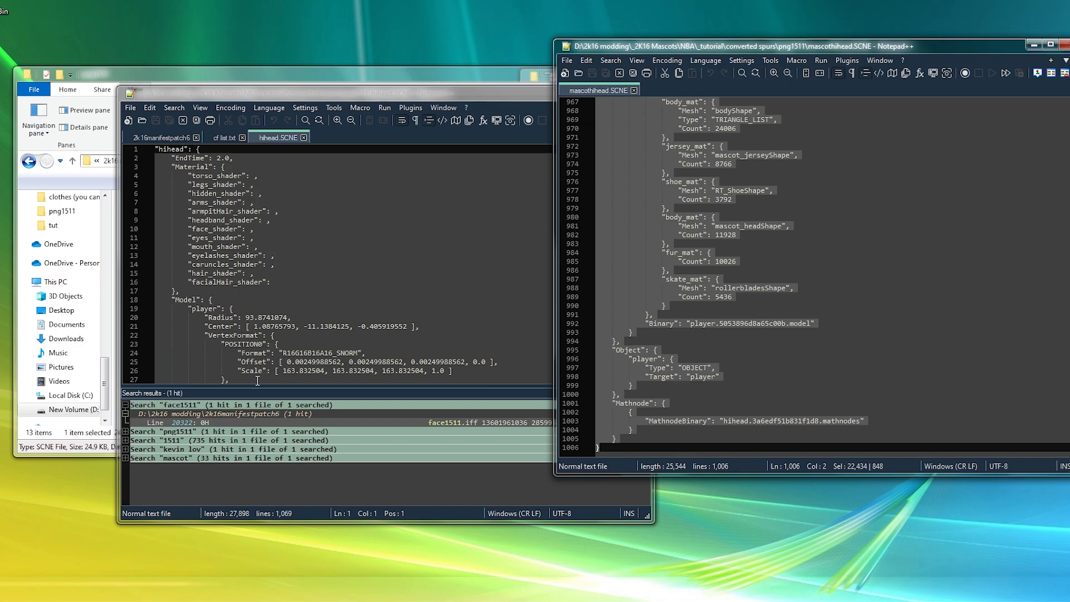
Replace everything from the "Model" section to the end of hihead.SCNE with the copied mascot data
left_click(176, 300)
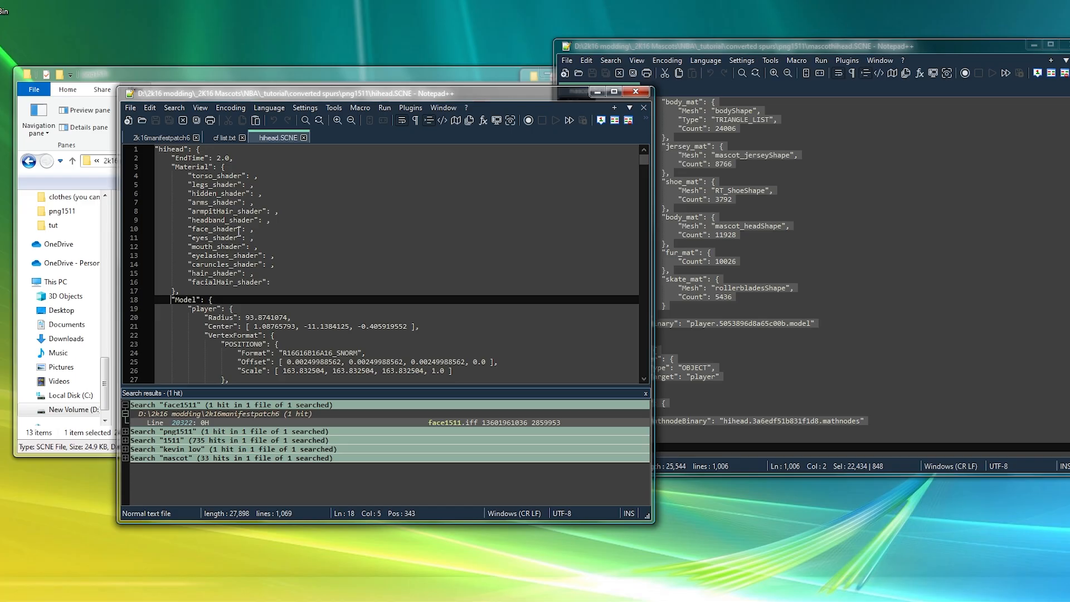
left_click_drag(297, 93, 349, 54)
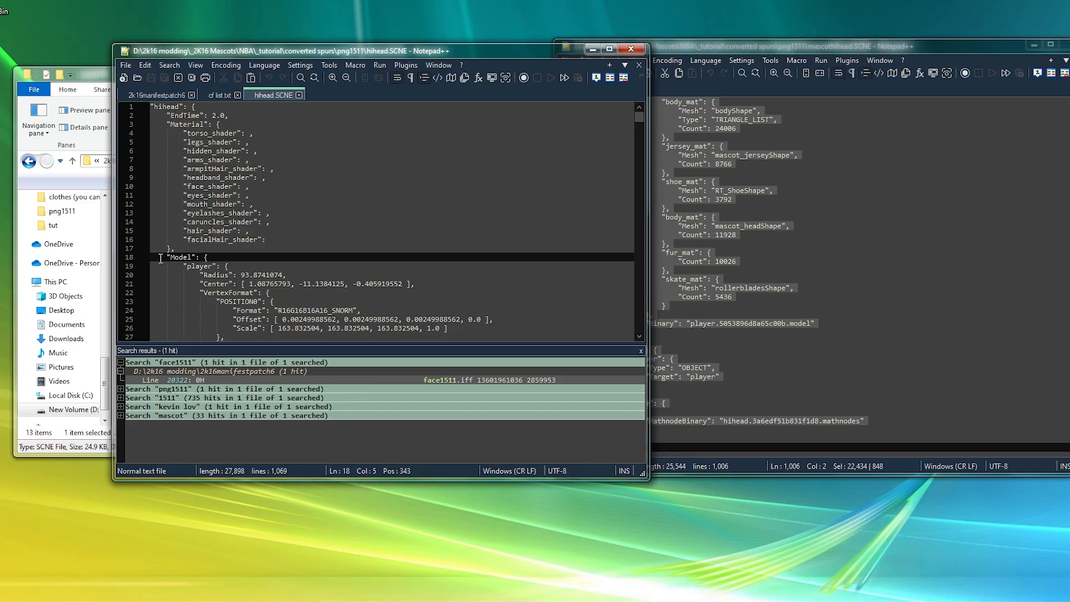
left_click_drag(167, 257, 537, 355)
key("ctrl+shift+End")
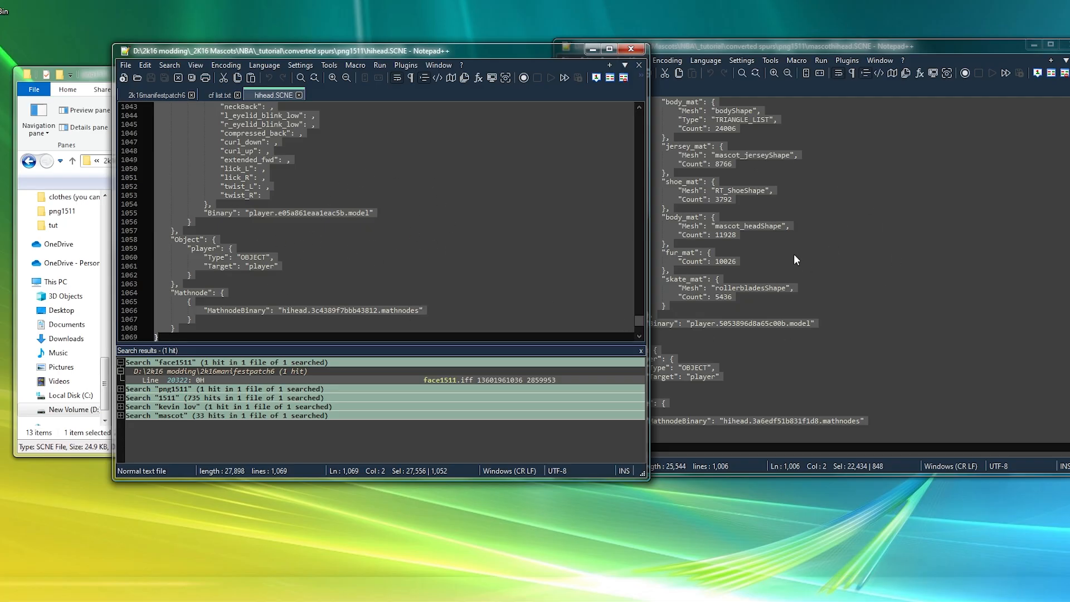
key("ctrl+v")
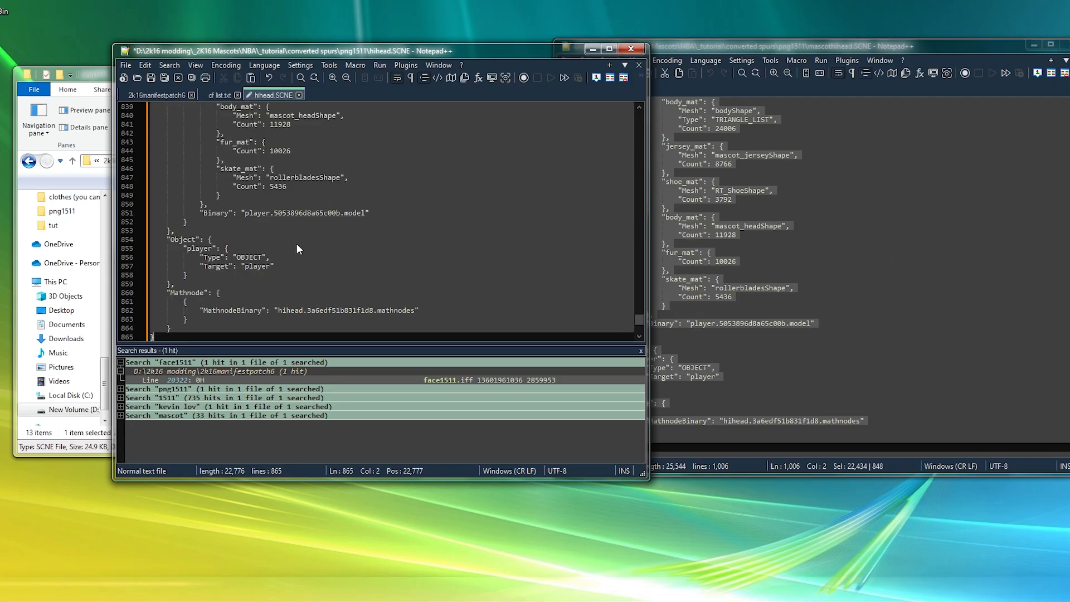
Examine the material entries in the "Prim" block of the pasted mascot data in hihead.SCNE
scroll(304, 251, "up", 9)
scroll(309, 255, "down", 3)
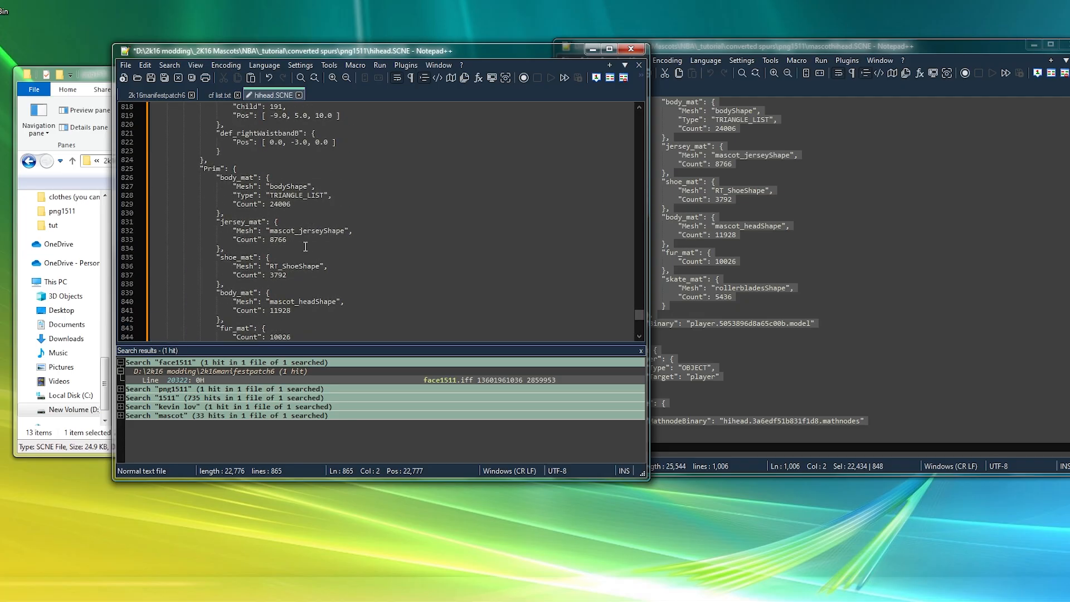
scroll(278, 190, "down", 6)
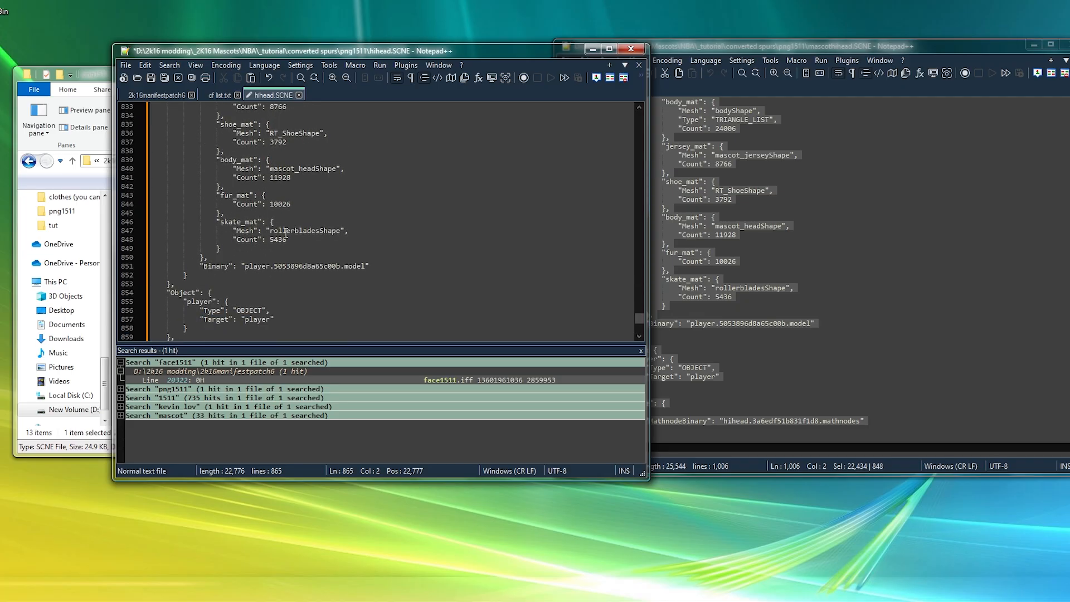
scroll(294, 263, "up", 6)
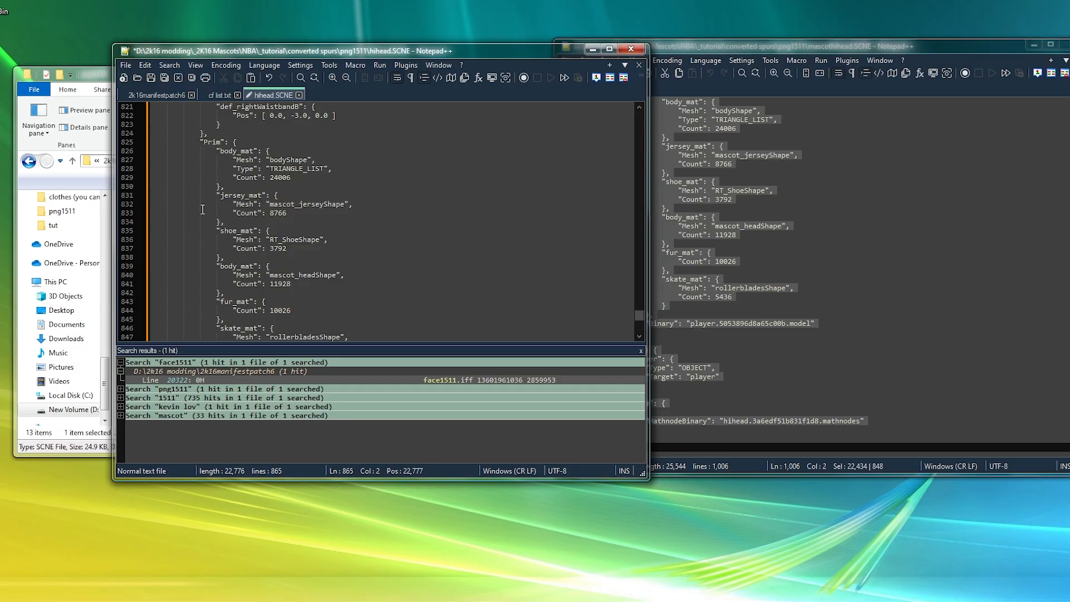
scroll(267, 287, "down", 2)
scroll(253, 271, "up", 3)
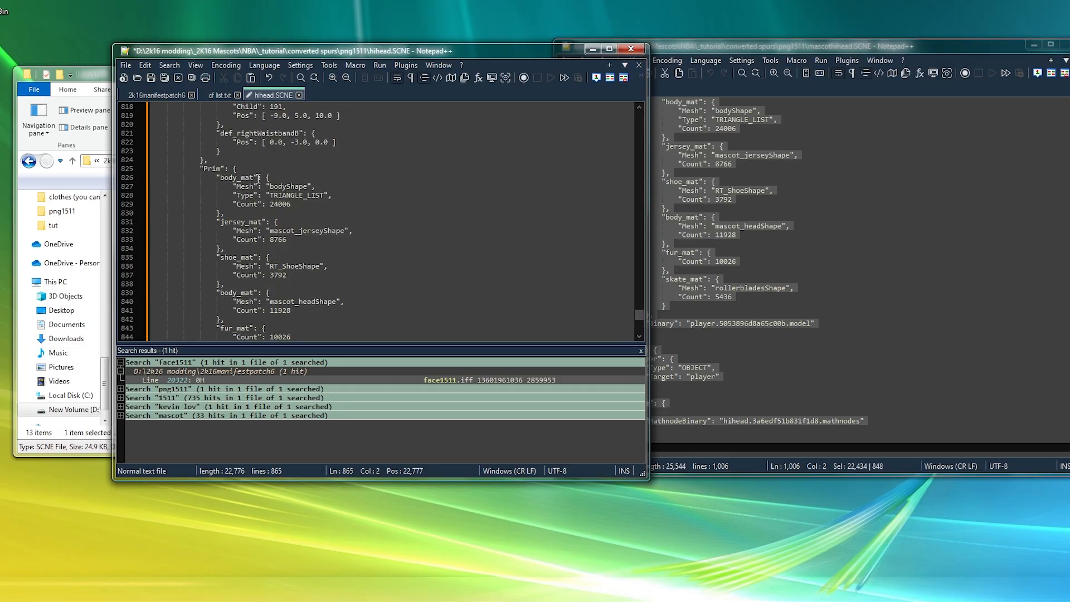
scroll(229, 212, "down", 6)
scroll(253, 254, "up", 5)
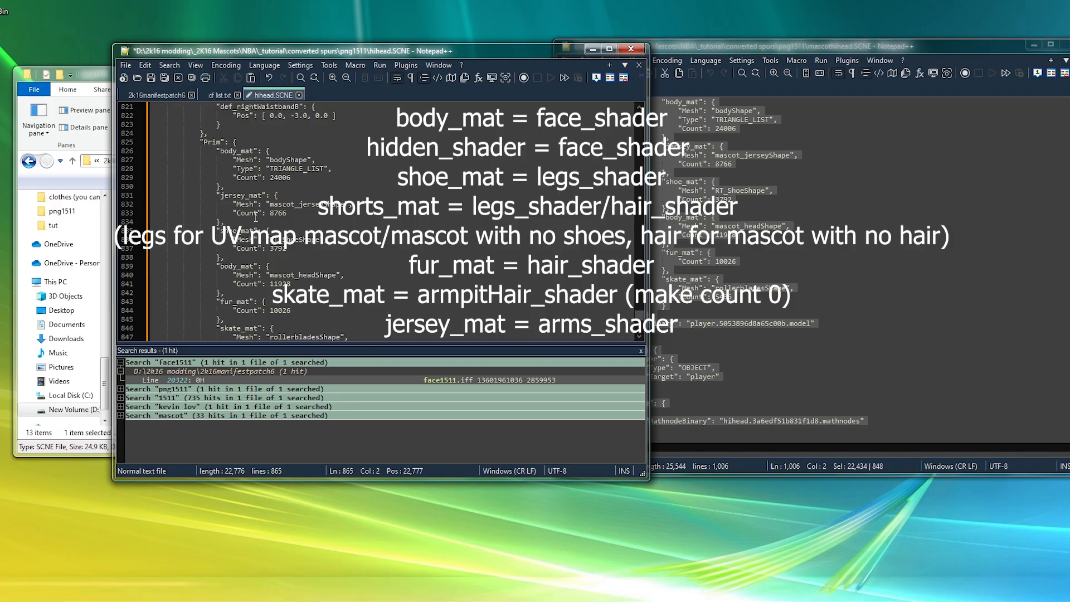
In the "Prim" block, rename the bodyShape entry body_mat to face_shader and jersey_mat to arms_shader
left_click(234, 151)
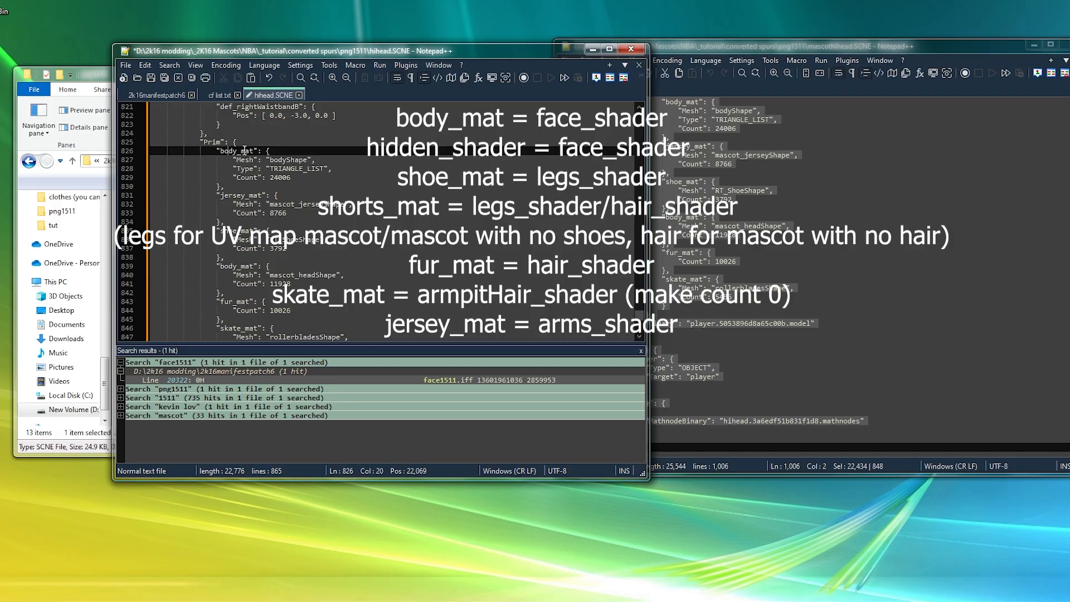
double_click(243, 151)
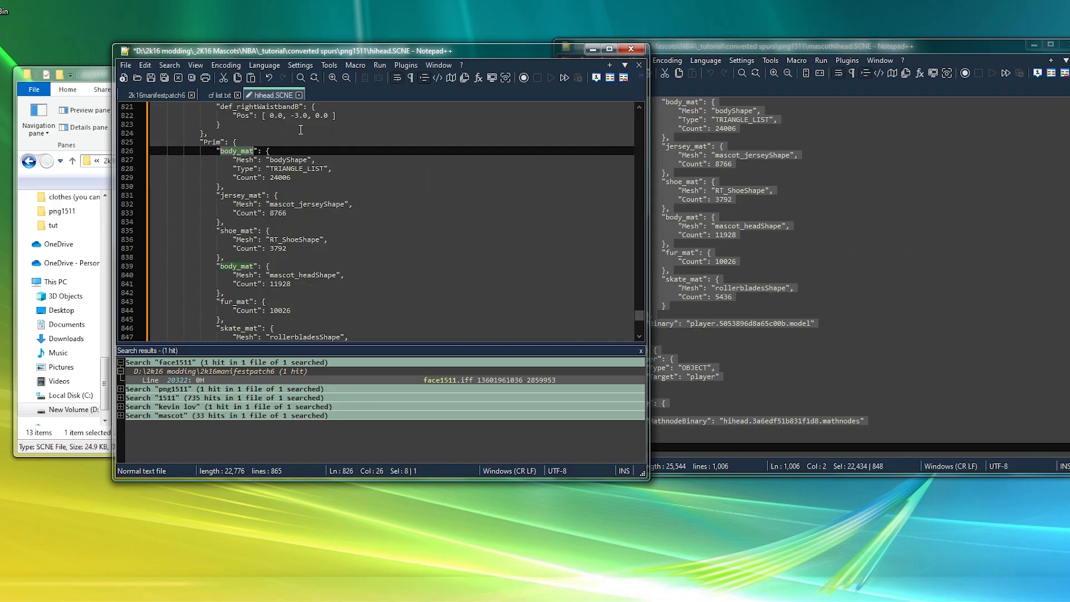
type("face_shader")
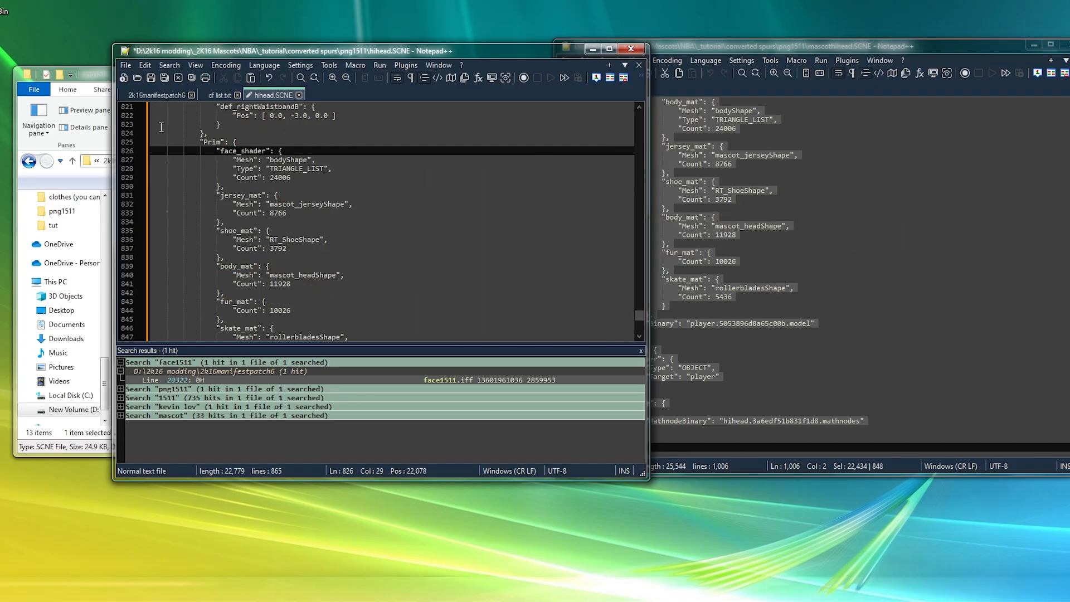
double_click(254, 195)
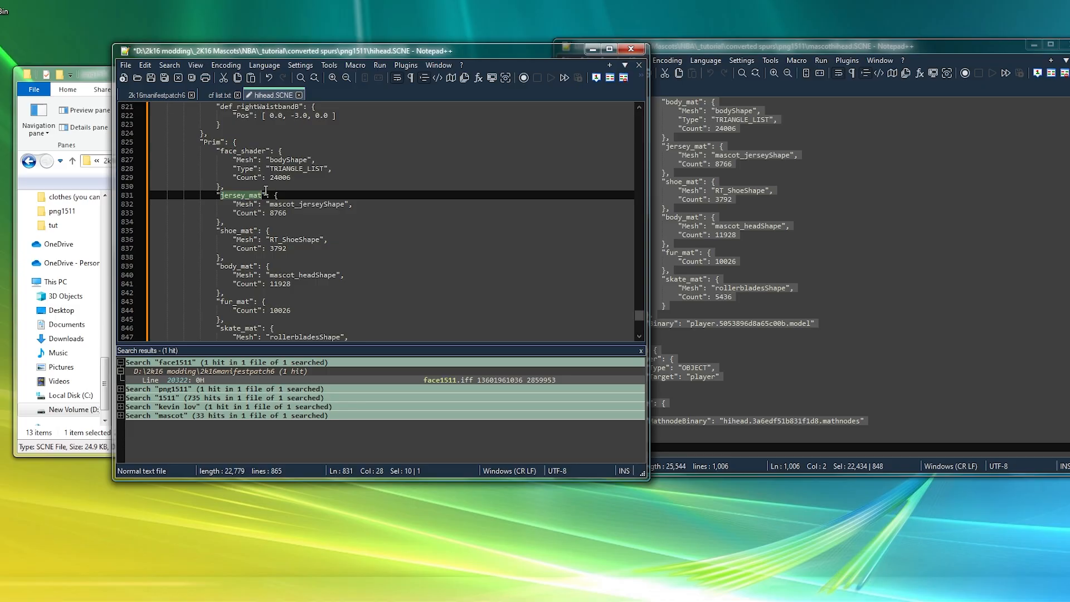
type("arms_shader")
Uncover the png1511 folder, then rename shoe_mat to legs_shader and the mascot_headShape entry body_mat to face_shader
left_click_drag(292, 49, 637, 114)
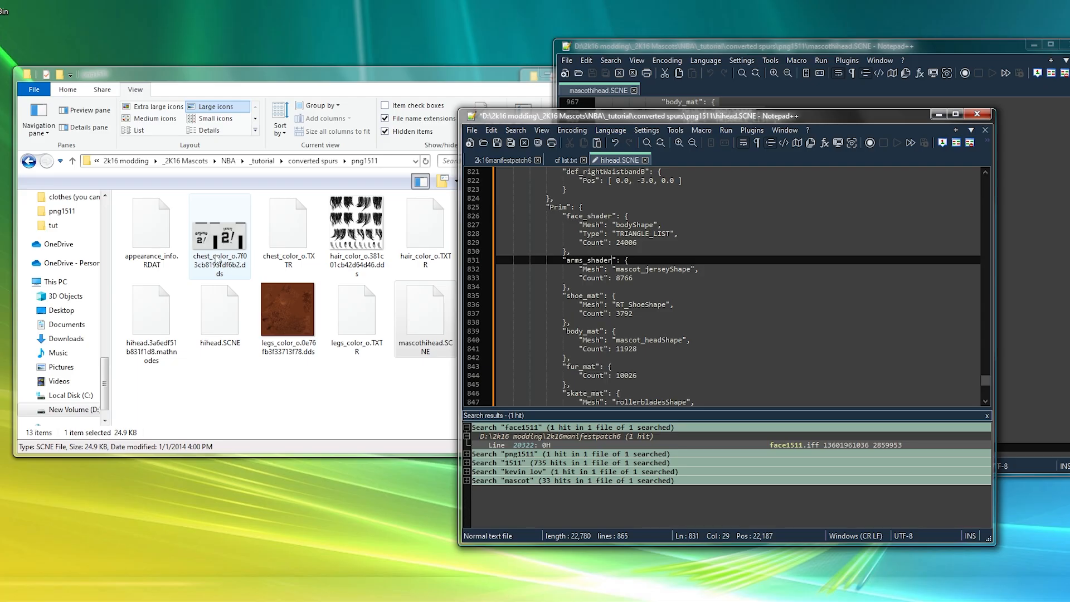
left_click(587, 295)
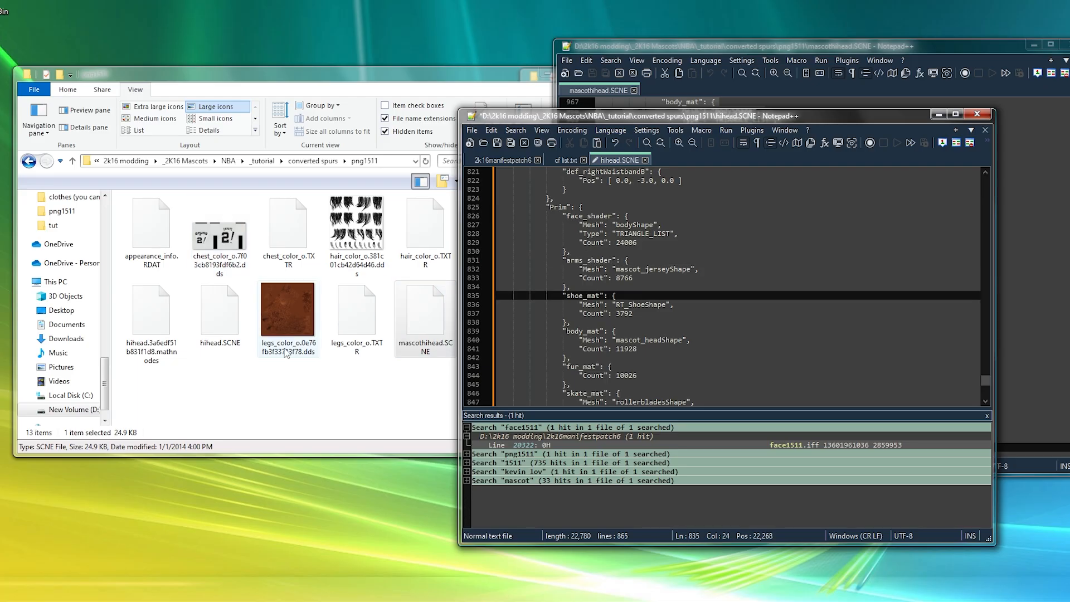
double_click(599, 295)
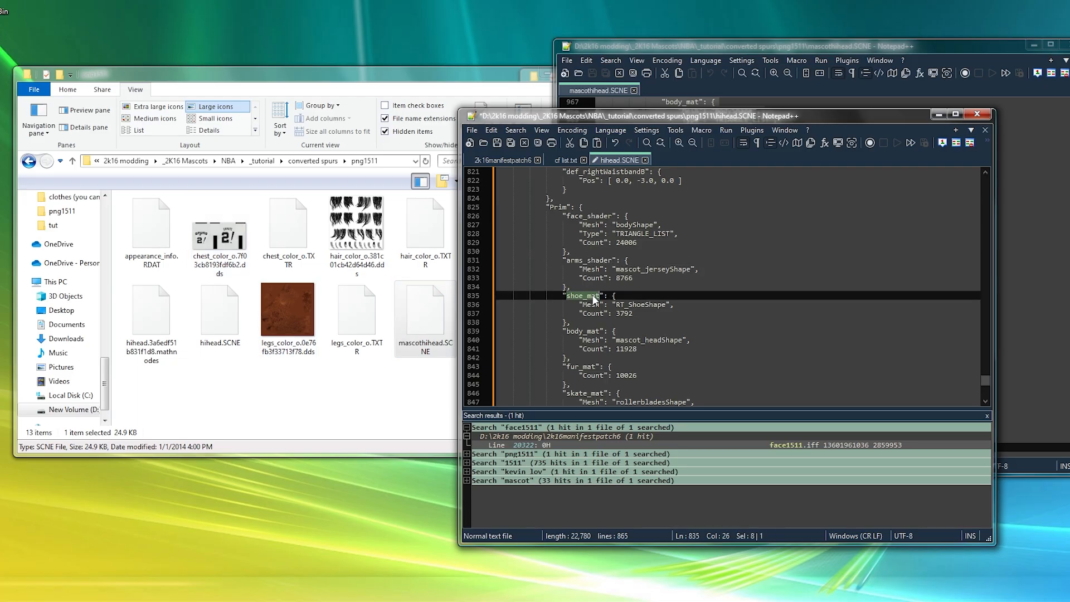
type("kllegs_shader")
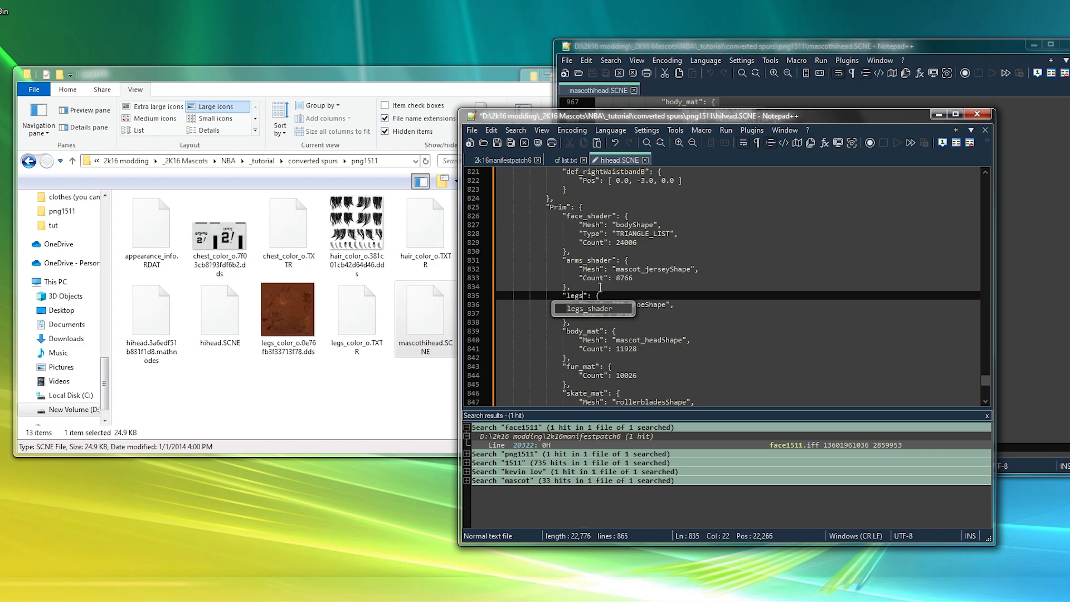
left_click(597, 331)
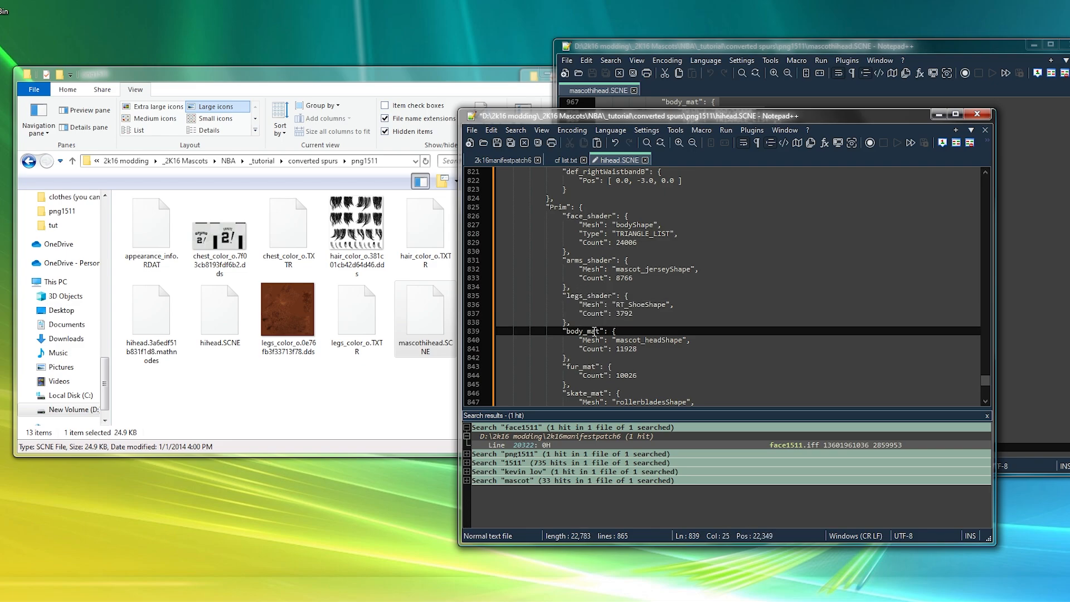
double_click(594, 331)
type("face_shader")
Rename the fur_mat entry in the "Prim" block to hair_shader
scroll(580, 309, "down", 1)
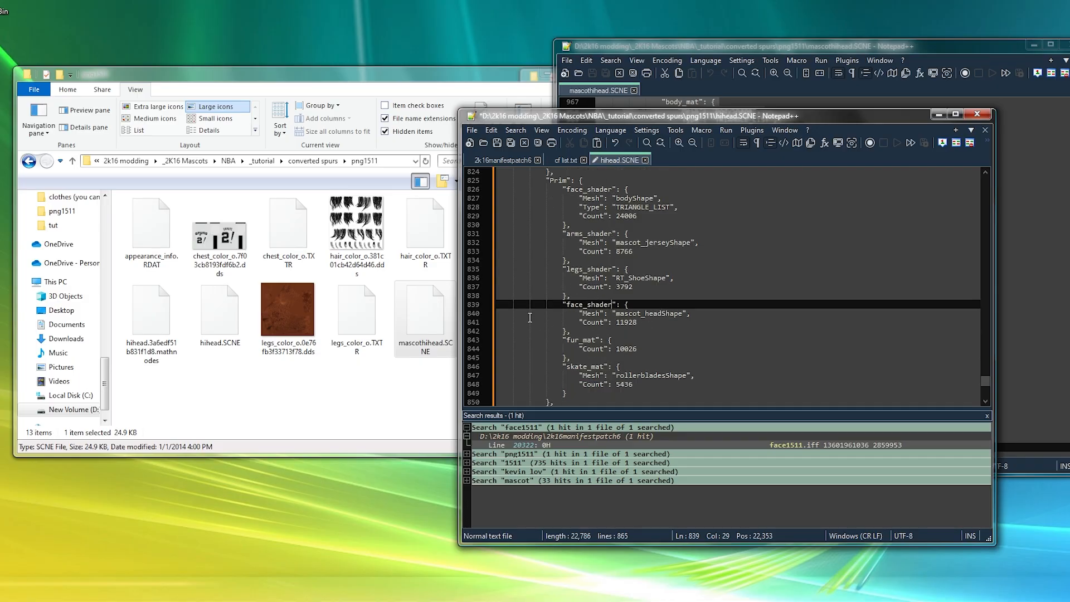
double_click(586, 340)
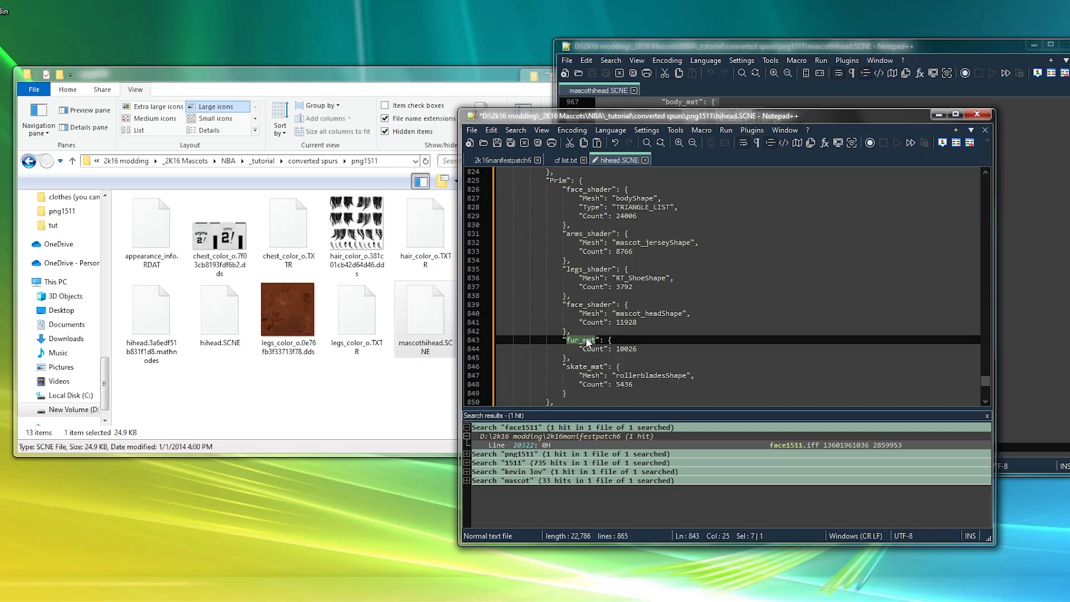
type("hair")
key("Return")
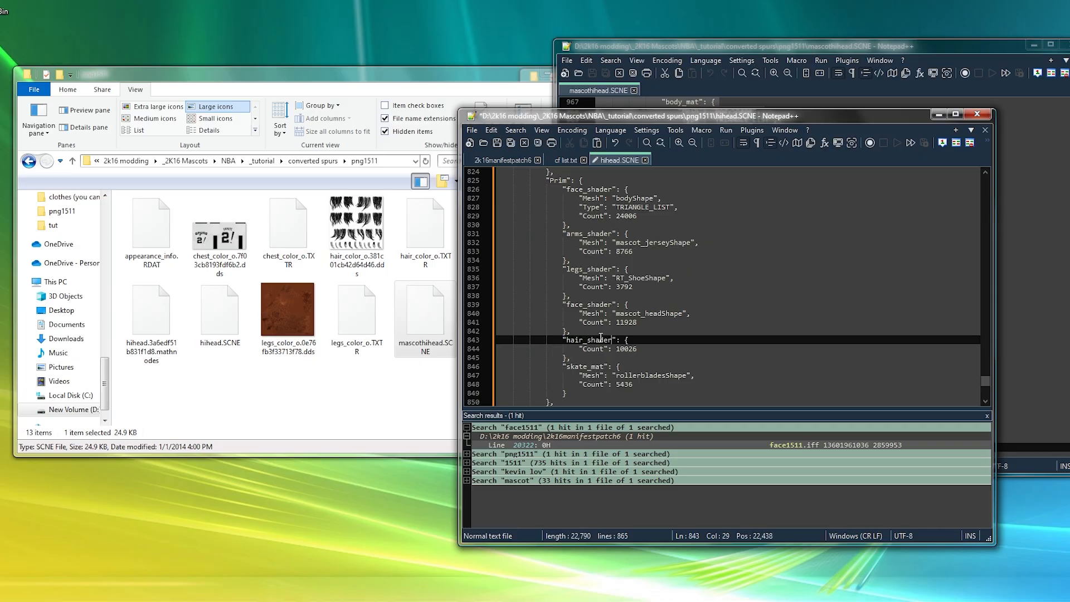
Rename the skate_mat entry to armpitHair_shader and set its count to 0
scroll(601, 338, "down", 1)
left_click(596, 340)
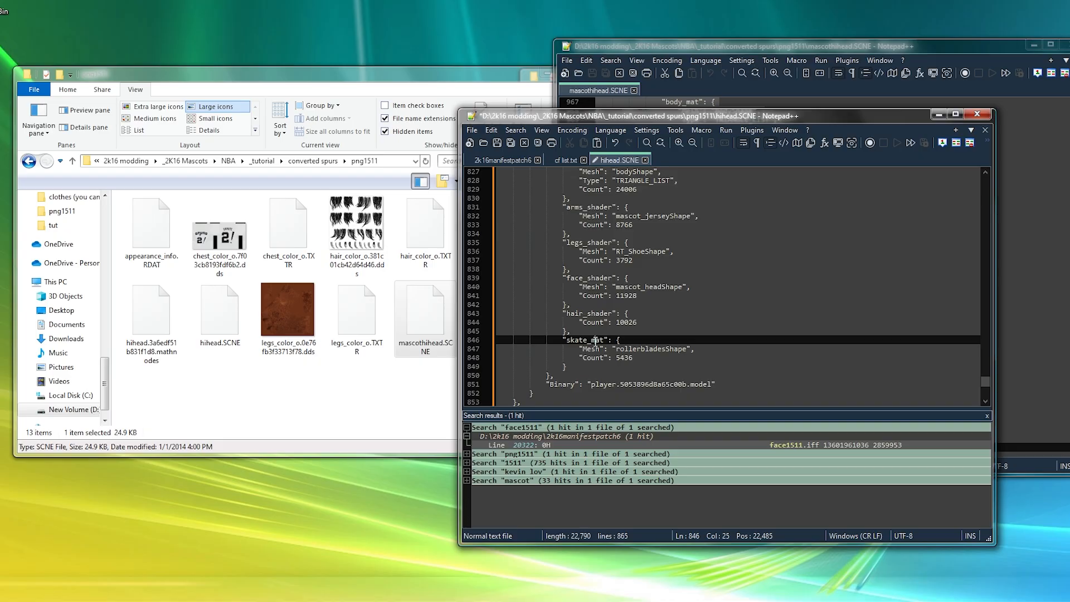
double_click(596, 340)
type("armpitHair_shader")
left_click(636, 360)
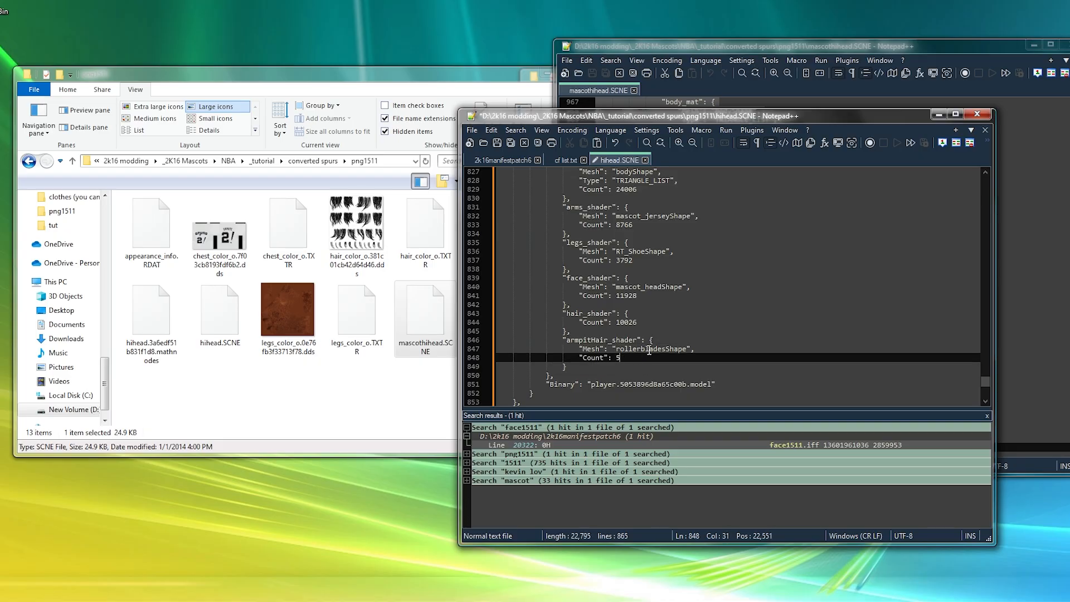
scroll(658, 359, "down", 7)
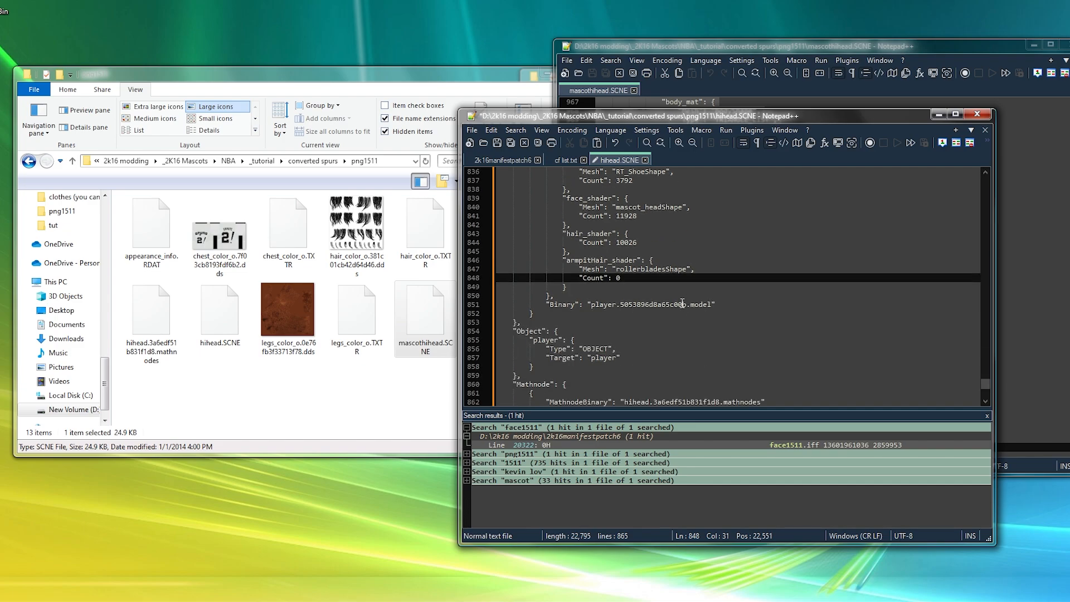
Save hihead.SCNE, close both open scene files, and delete mascothihead.SCNE from the png1511 folder
scroll(667, 316, "up", 5)
key("ctrl+s")
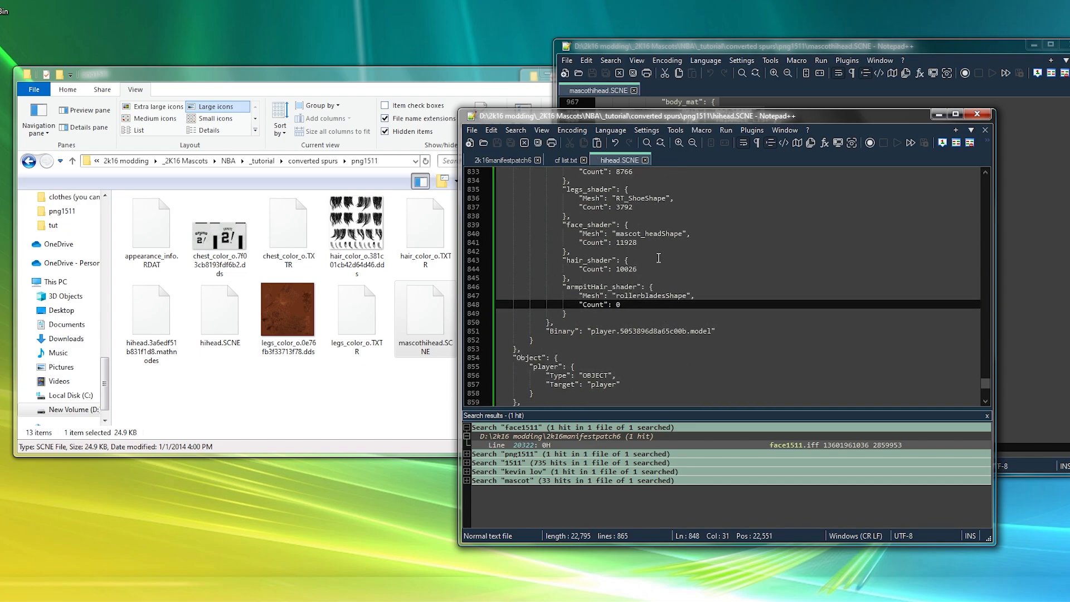
left_click(1066, 45)
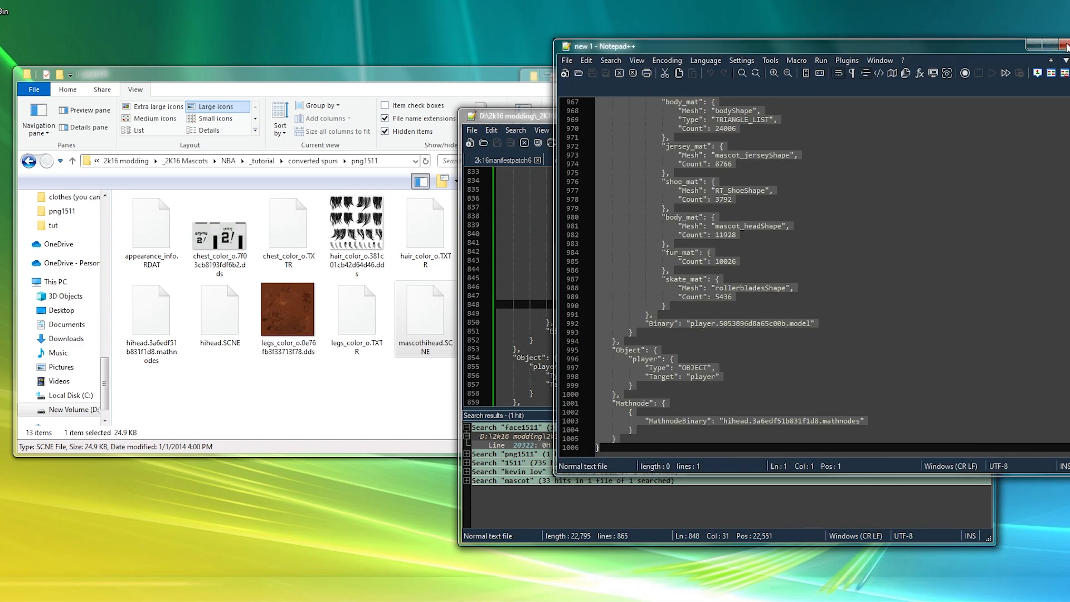
left_click(645, 161)
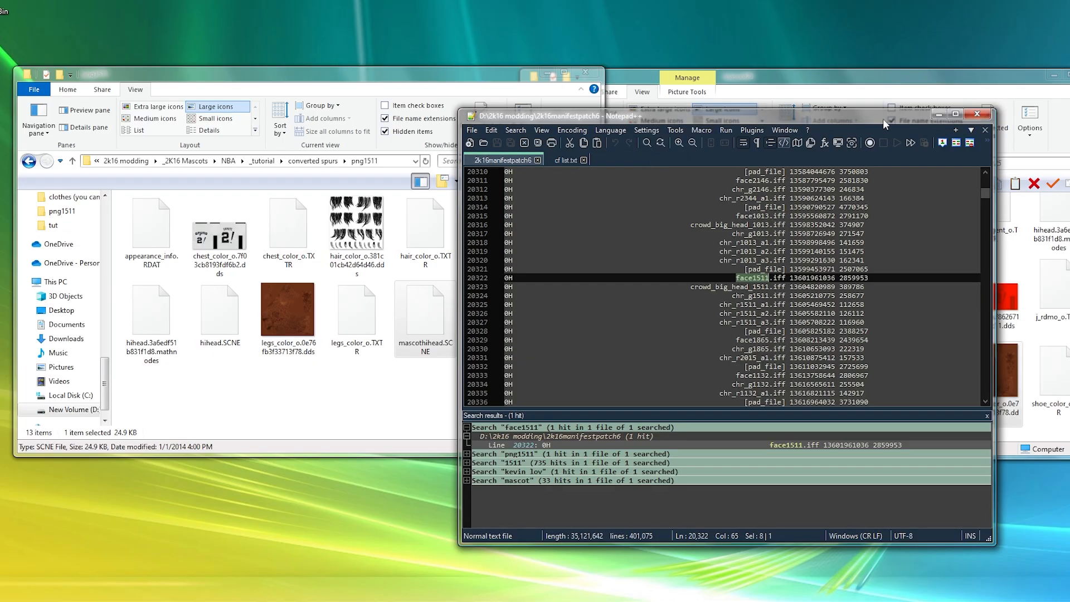
left_click(939, 114)
left_click(445, 349)
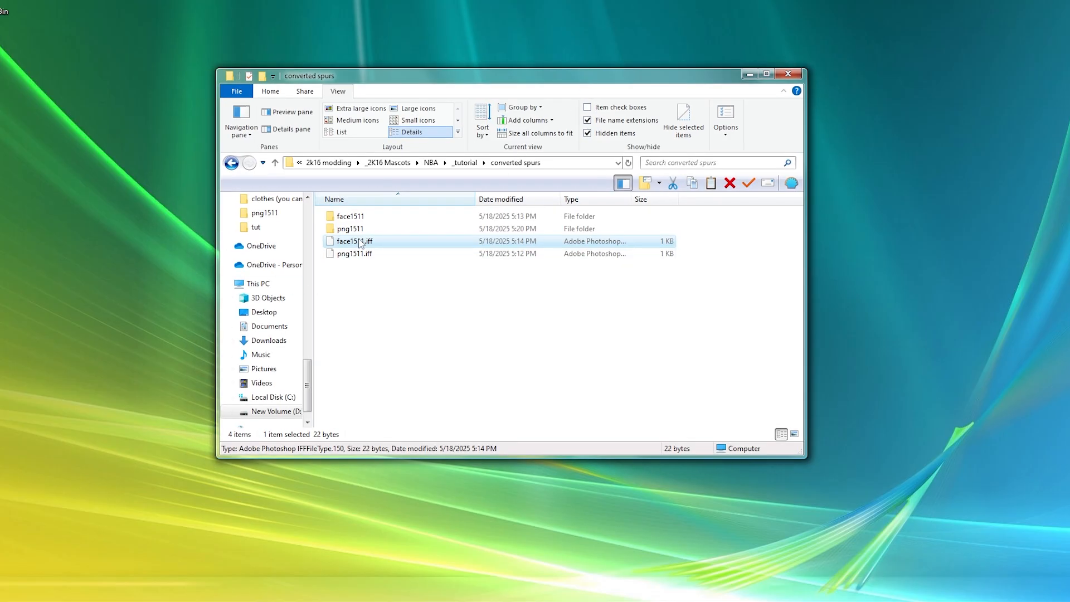
Open face1511.iff as a 7-Zip archive and add the face_color_o .dds and .TXTR files from the face1511 folder
right_click(359, 243)
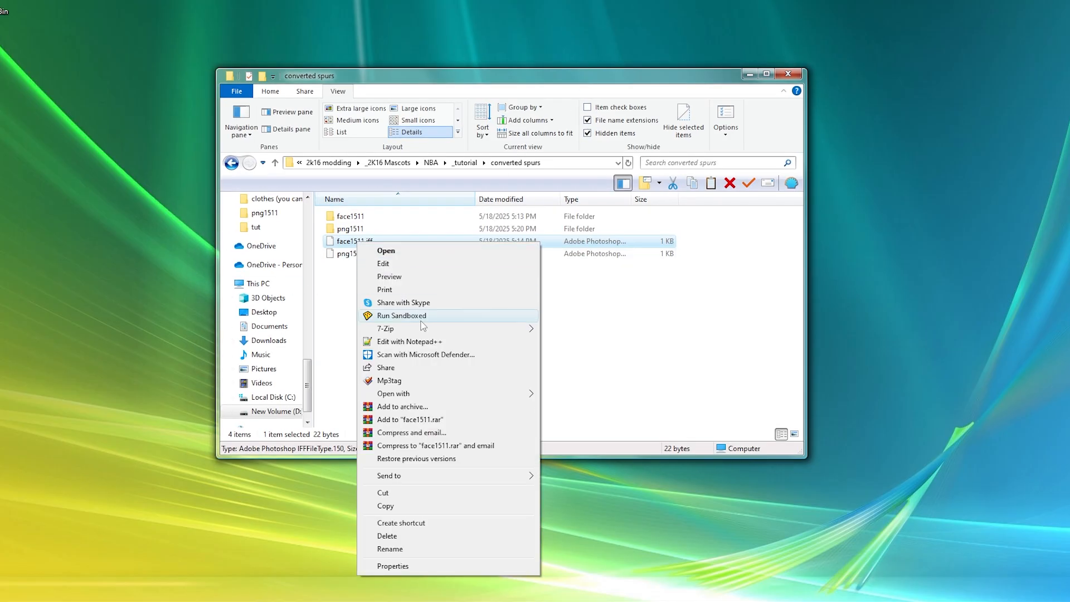
mouse_move(490, 329)
left_click(578, 329)
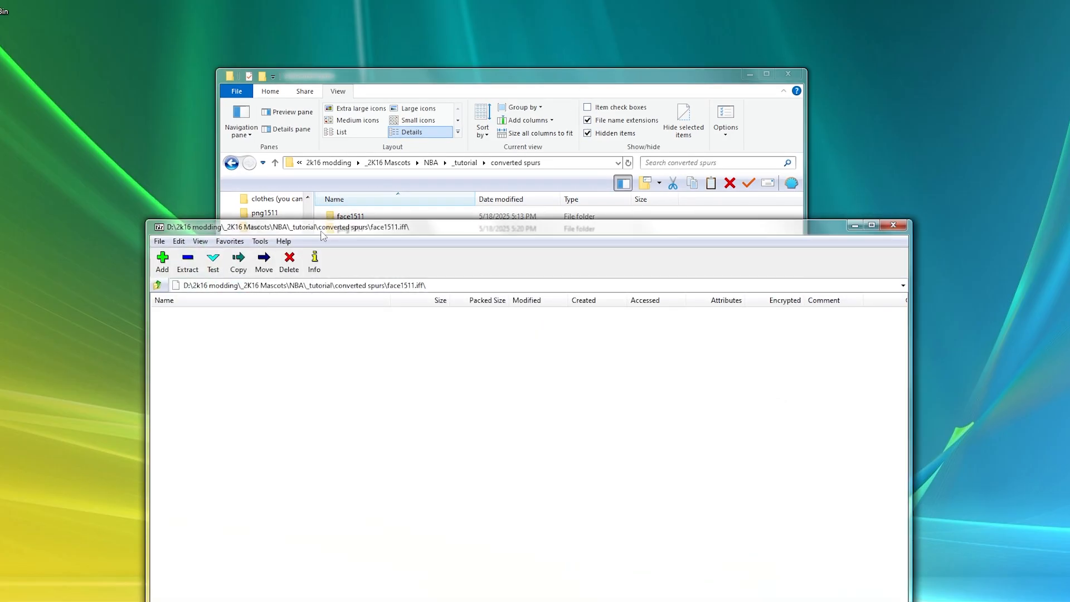
left_click_drag(333, 229, 594, 188)
double_click(364, 216)
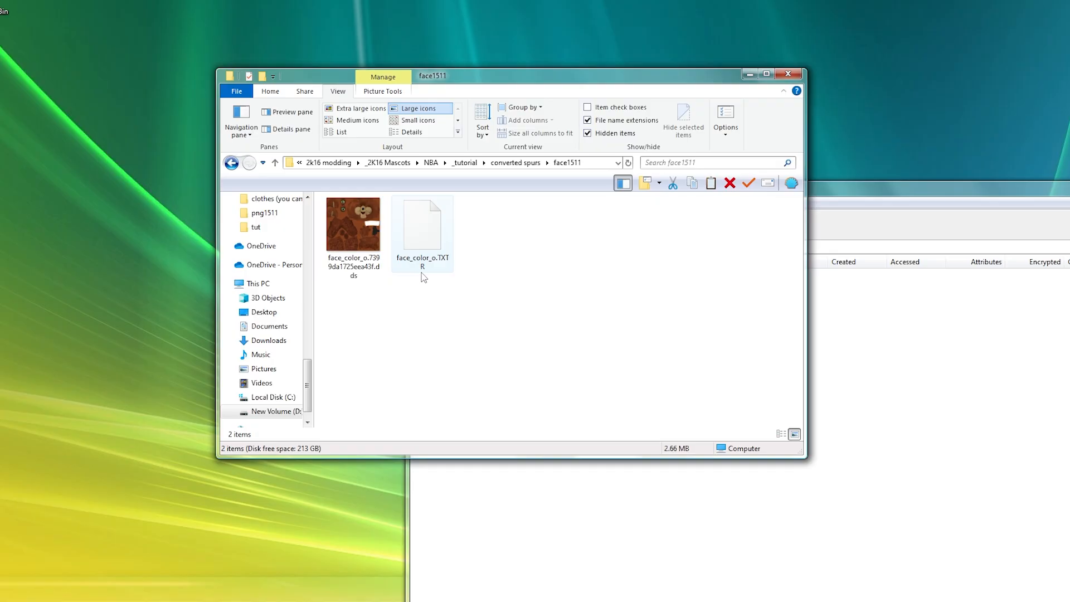
left_click_drag(500, 229, 303, 214)
left_click_drag(435, 225, 866, 364)
left_click(522, 336)
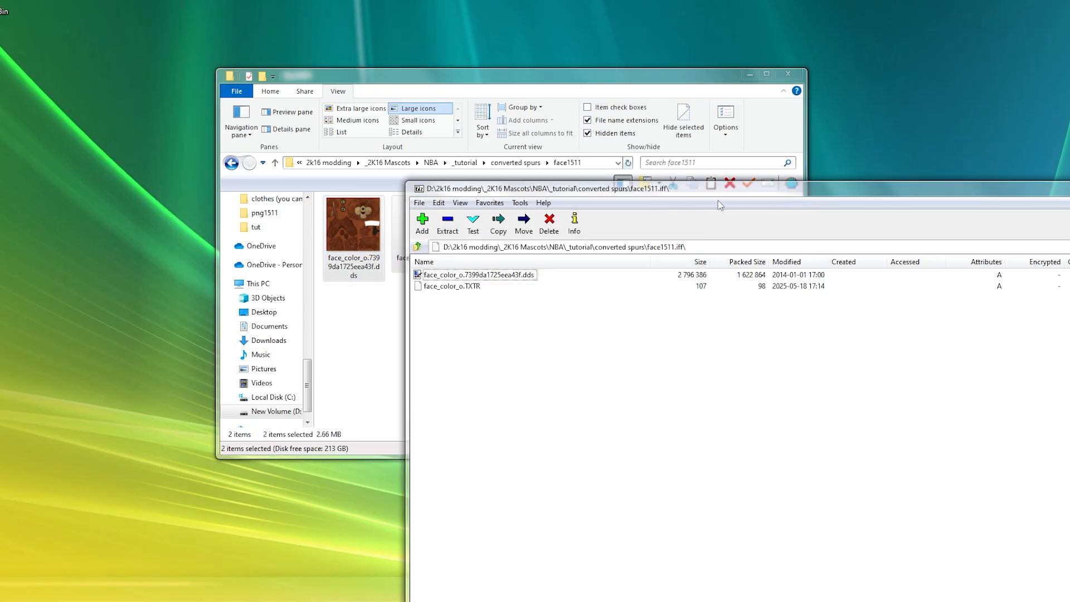
left_click_drag(717, 194, 350, 209)
left_click(781, 202)
Open png1511.iff in converted spurs as a 7-Zip archive and add every file from the png1511 folder
left_click(528, 163)
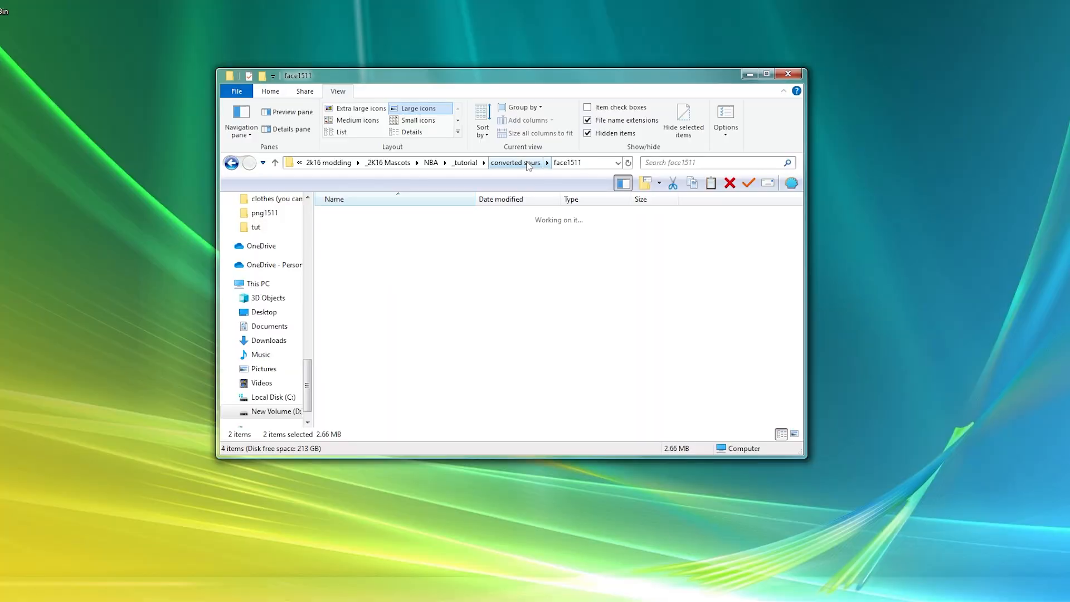
right_click(369, 255)
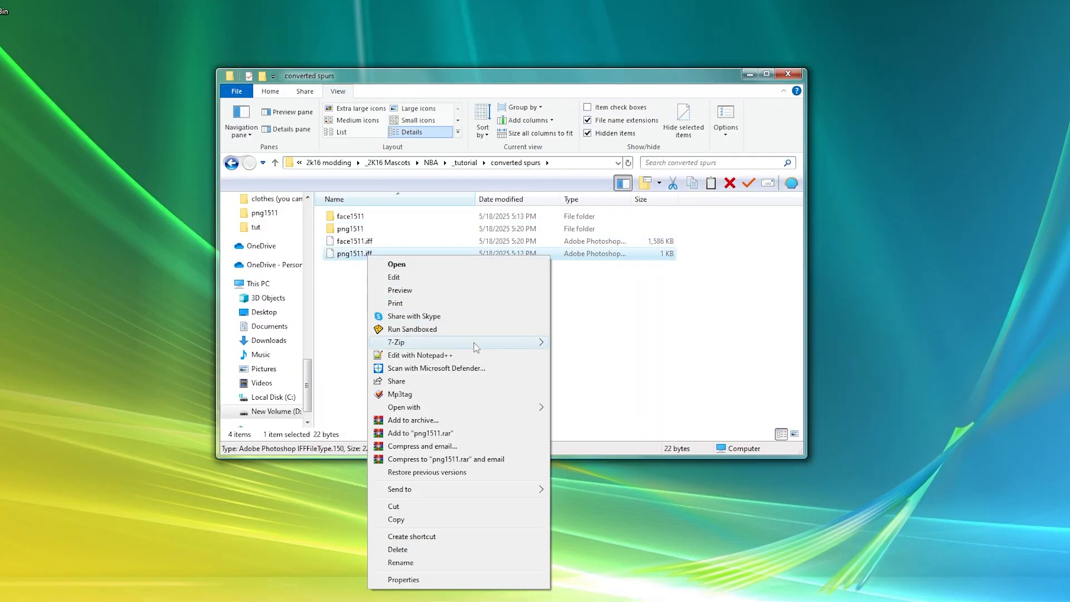
mouse_move(401, 342)
left_click(568, 344)
left_click_drag(284, 206, 706, 151)
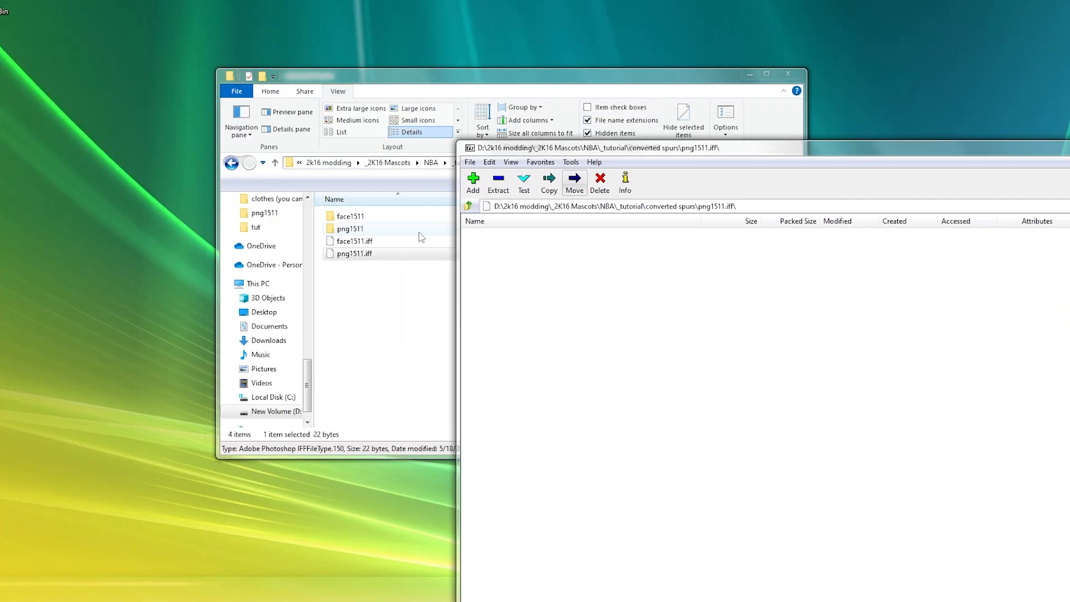
double_click(366, 231)
key("ctrl+a")
left_click_drag(734, 318, 892, 351)
left_click(524, 336)
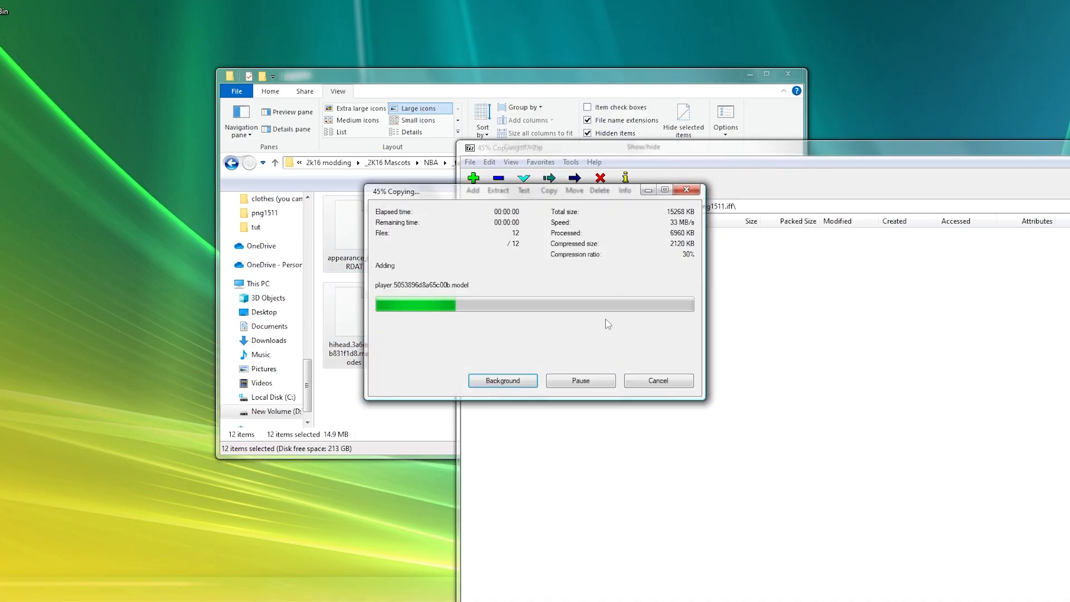
left_click_drag(635, 152, 436, 117)
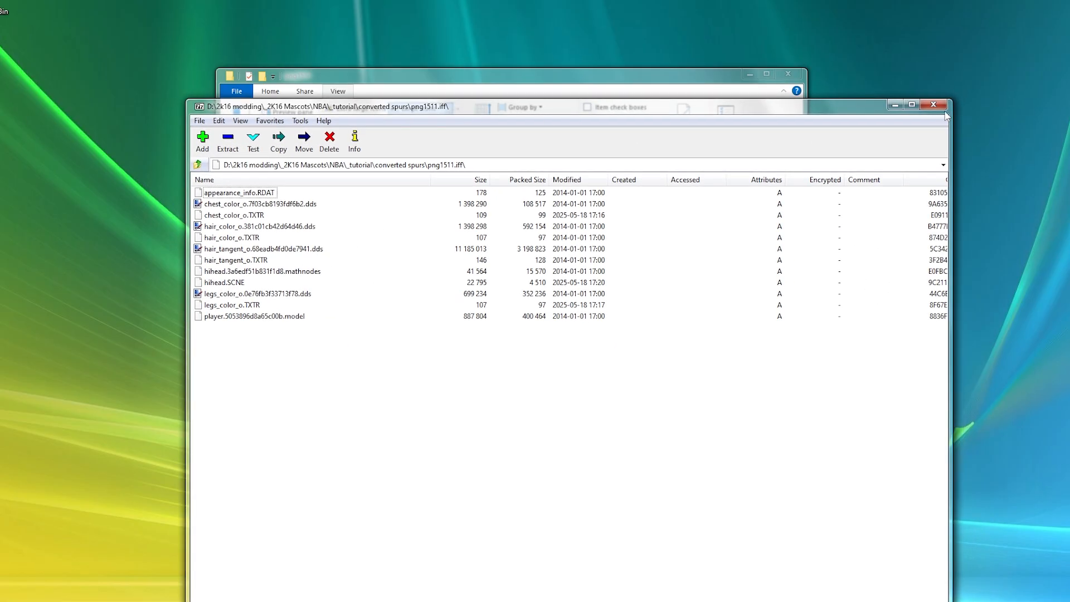
left_click(1005, 111)
Copy face1511.iff and png1511.iff from converted spurs into the game's waigua folder, replacing the existing files
left_click(516, 163)
left_click(396, 242)
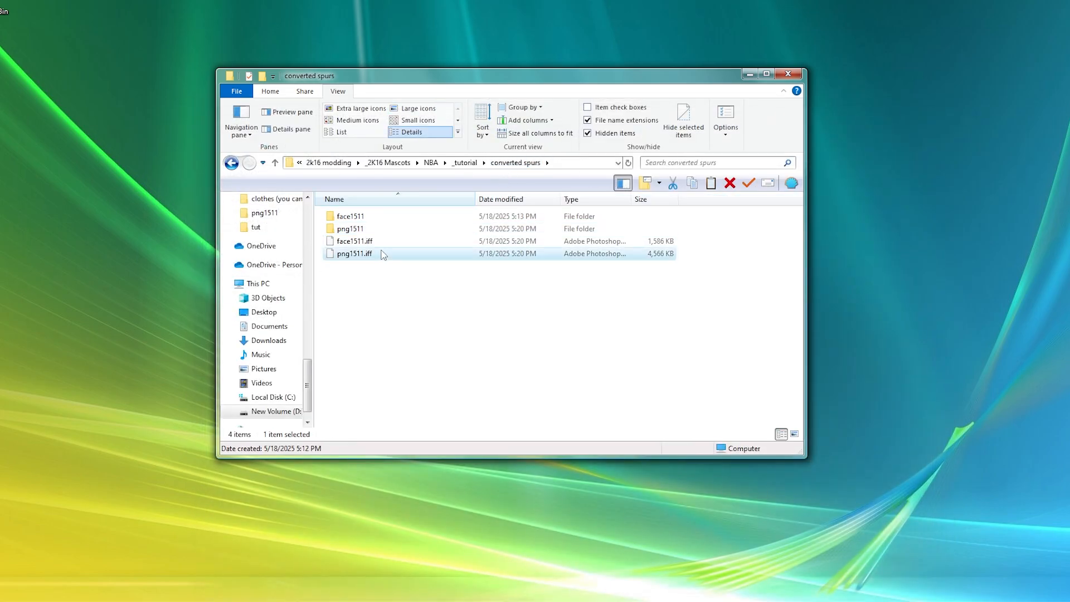
left_click(390, 253, "shift")
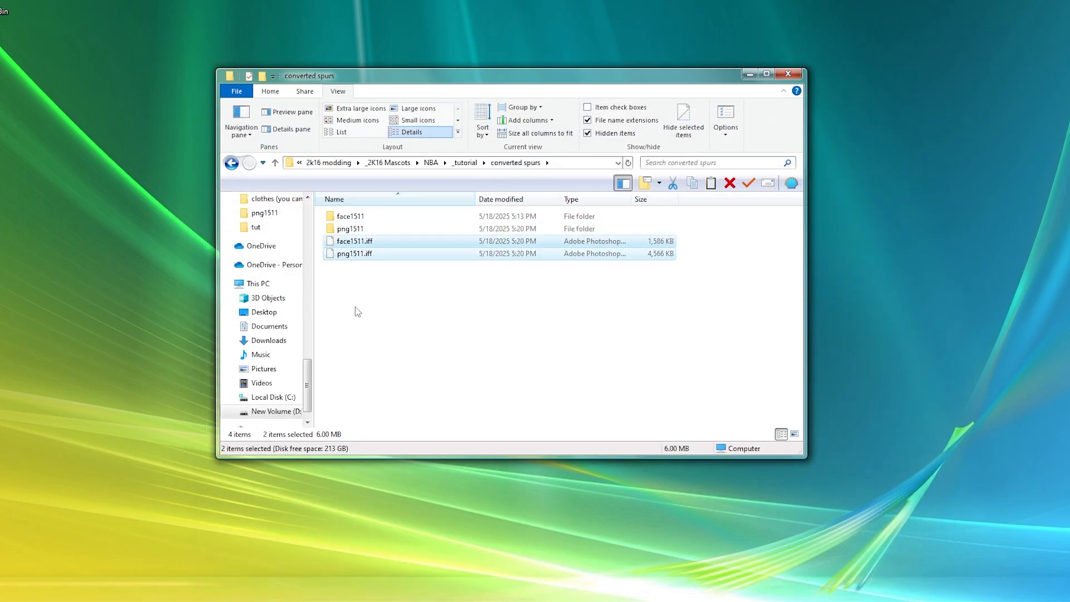
key("alt+Tab")
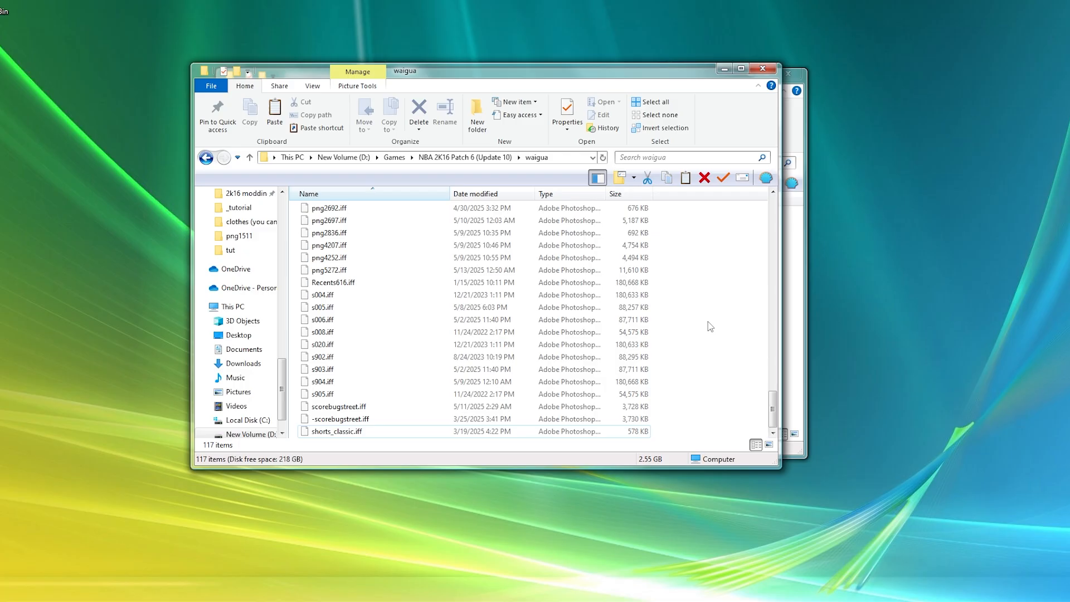
key("ctrl+v")
left_click(557, 203)
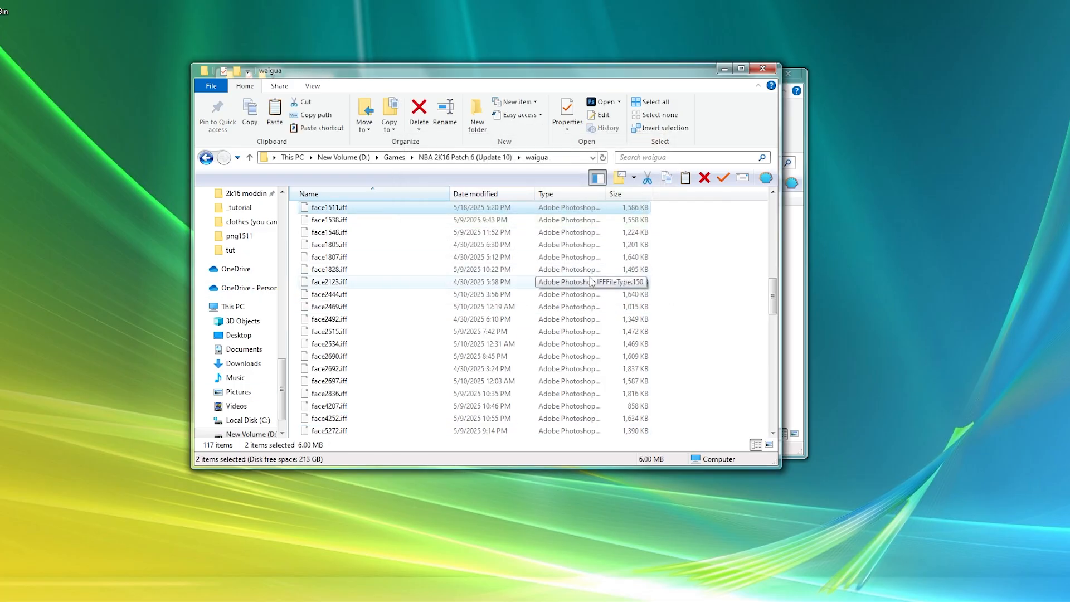
left_click(722, 314)
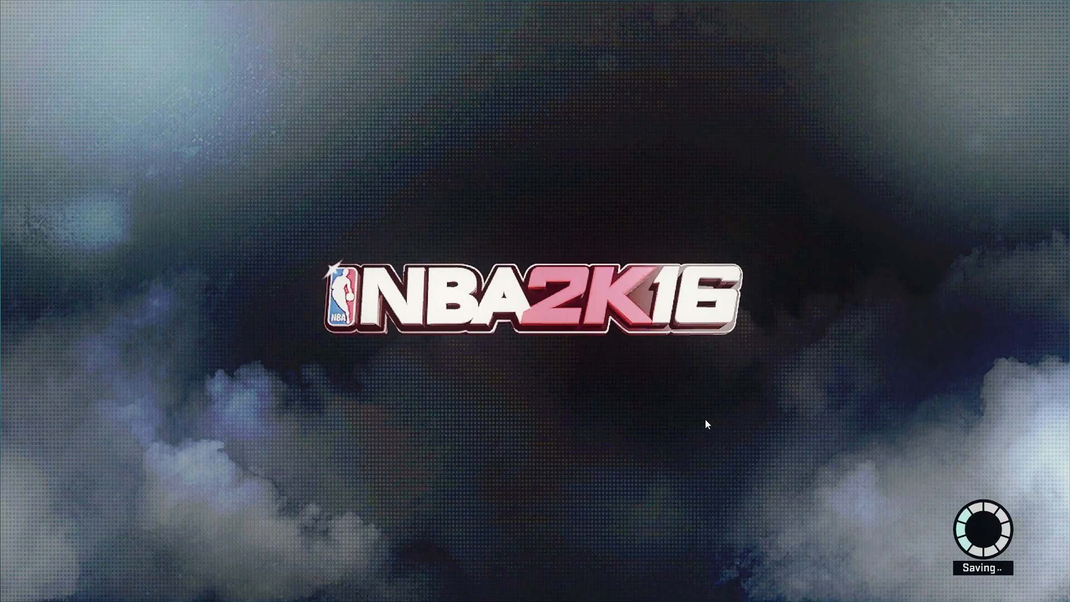
In NBA 2K16, go past the title screen and open the Create a Player list from the 2K features
key("Return")
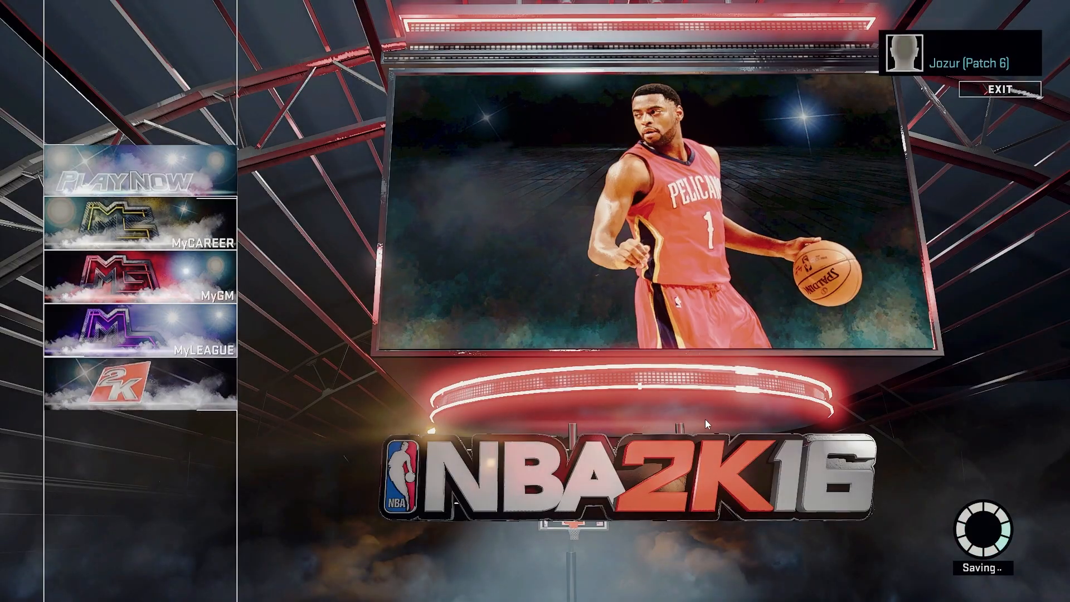
key("Down")
key("Down")
key("Down")
key("Down")
key("Return")
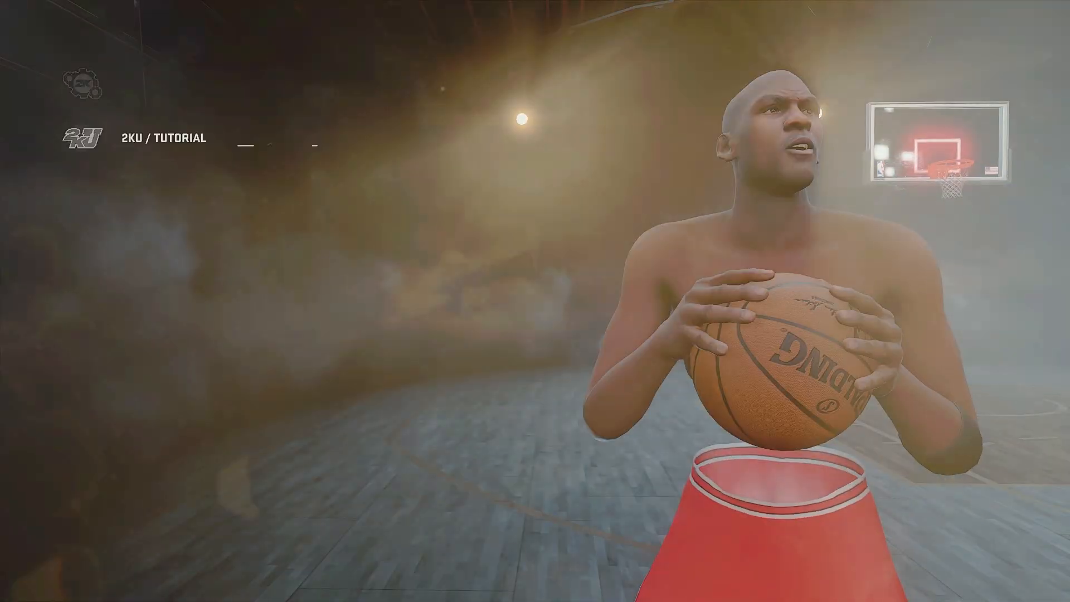
key("Down")
key("Down")
key("Down")
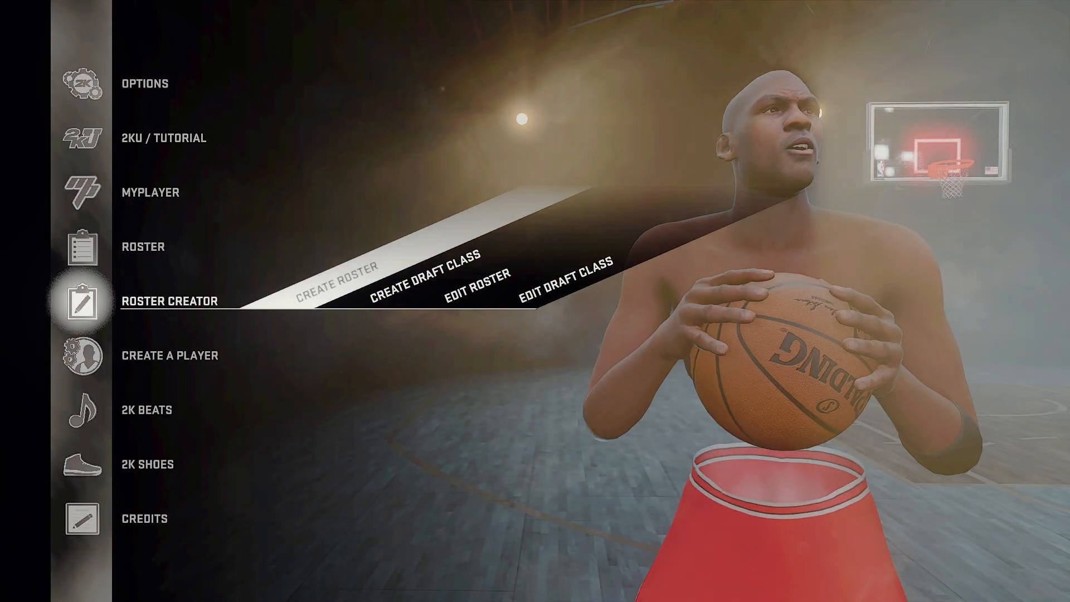
key("Down")
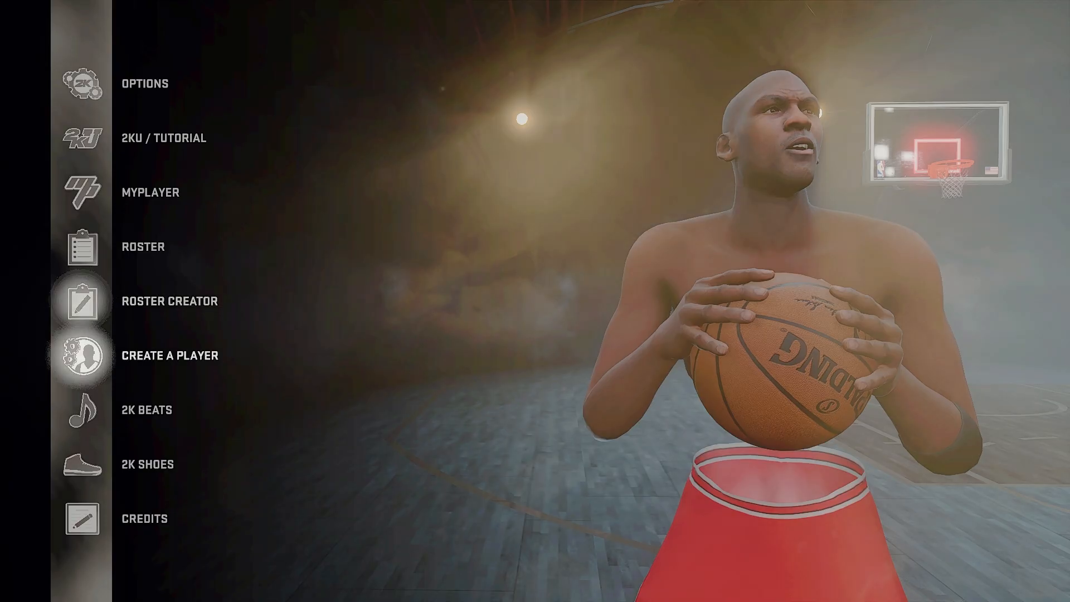
key("Return")
Go down the created-player list to the Create a New Player entry and start a new player
key("Down")
key("Down")
key("Down")
key("Down")
key("Down")
key("Down")
key("Down")
key("Down")
key("Down")
key("Down")
key("Down")
key("Down")
key("Down")
key("Down")
key("Down")
key("Down")
key("Down")
key("Down")
key("Down")
key("Down")
key("Down")
key("Down")
key("Down")
key("Down")
key("Down")
key("Down")
key("Down")
key("Down")
key("Down")
key("Down")
key("Down")
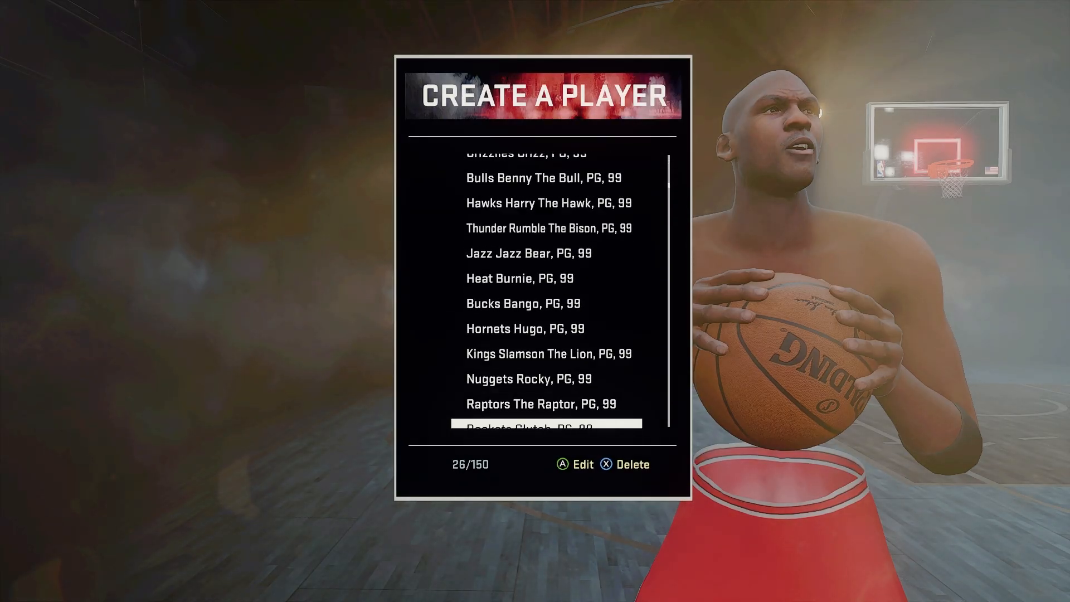
key("Down")
key("Down")
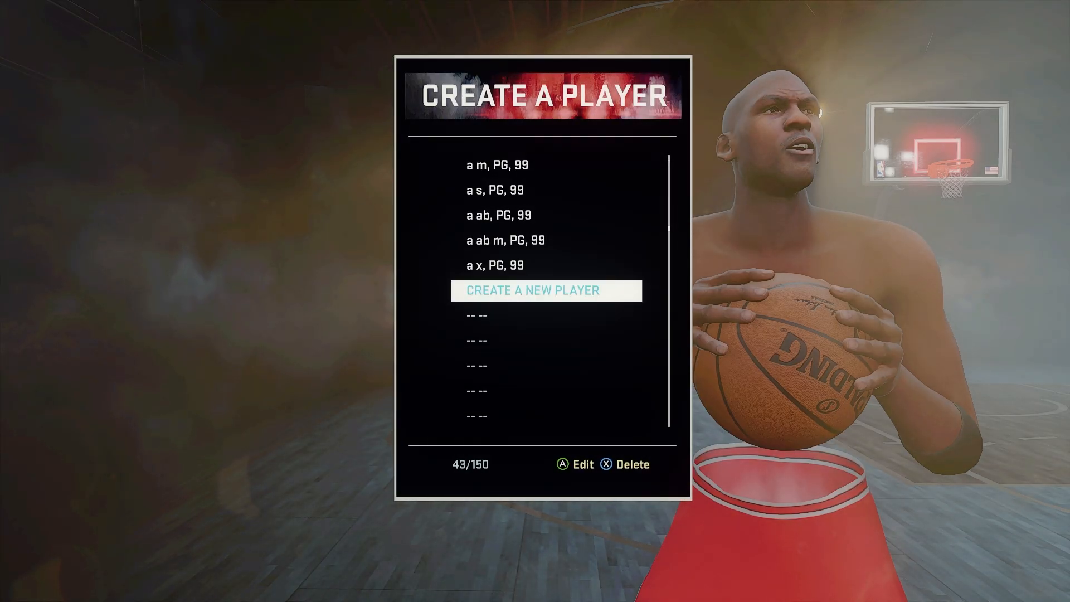
key("Return")
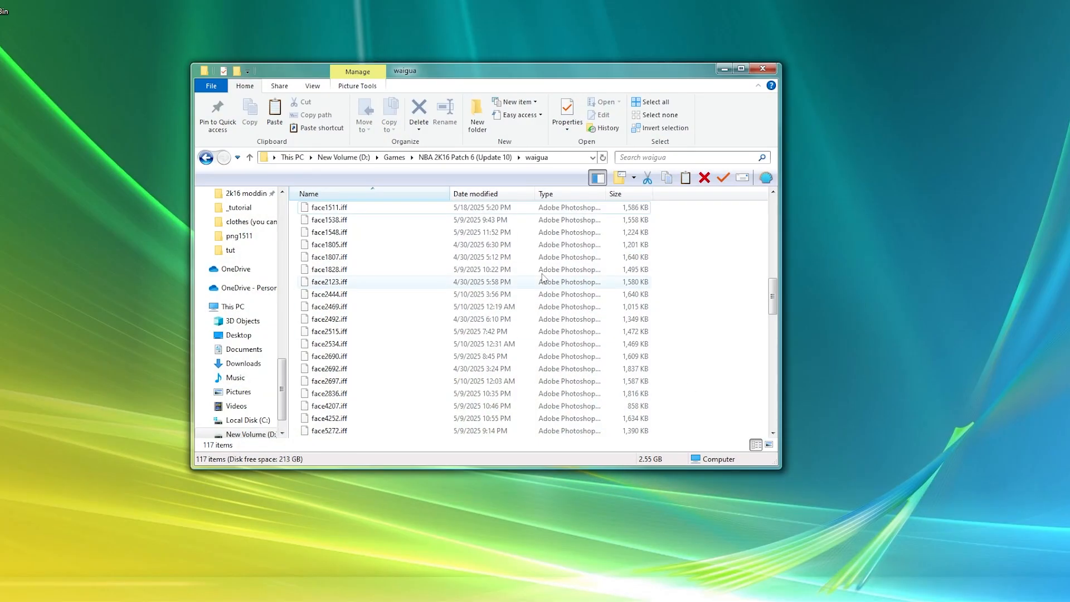
Switch to the NBA2K16 Xiugaiqi modifier and open its MC face number setting (MC 面补序号)
left_click(717, 65)
double_click(483, 301)
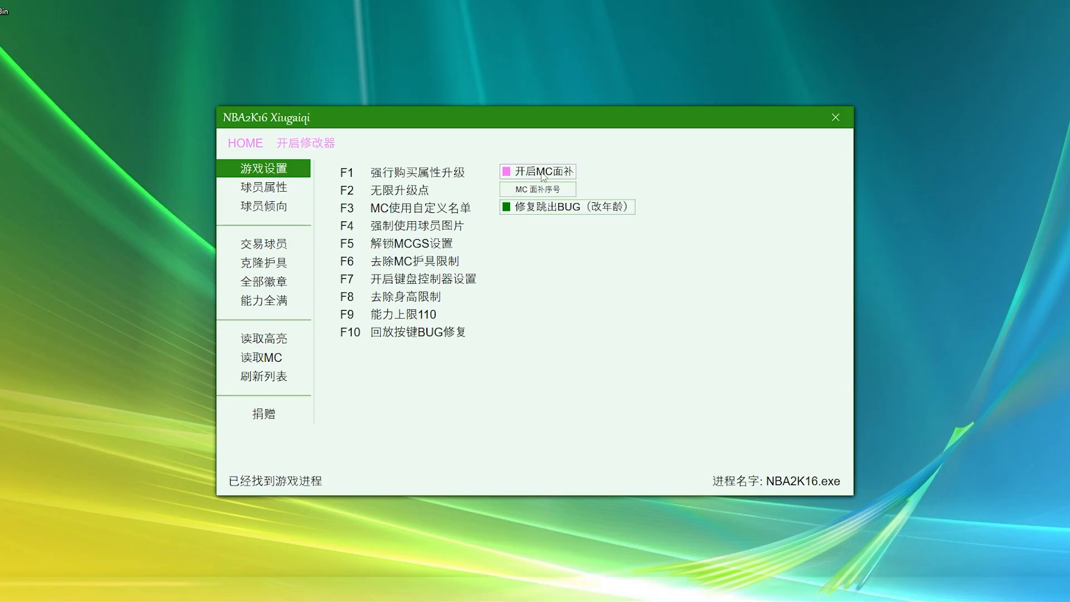
left_click(546, 190)
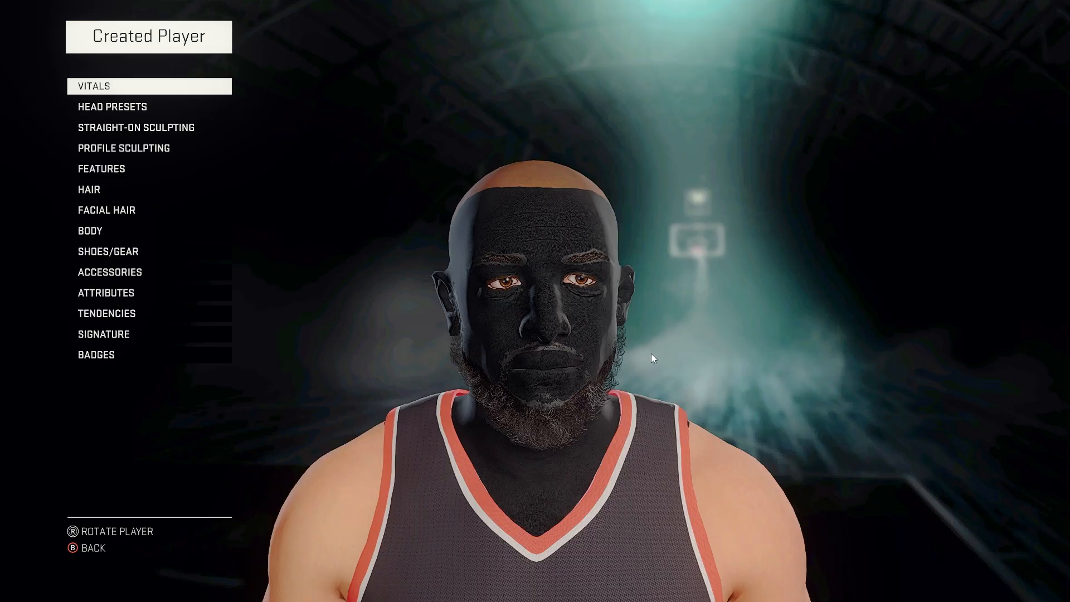
Back in the game, refresh the created player's model by switching the hair style away and back to No Hair
key("Down")
key("Down")
key("Down")
key("Down")
key("Down")
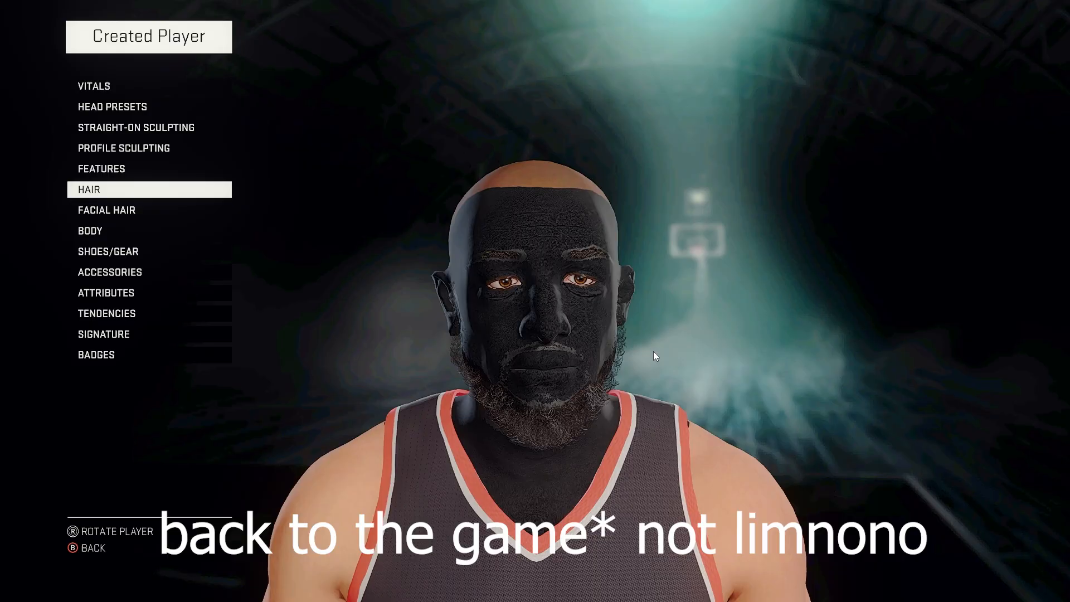
key("Return")
key("Left")
key("Right")
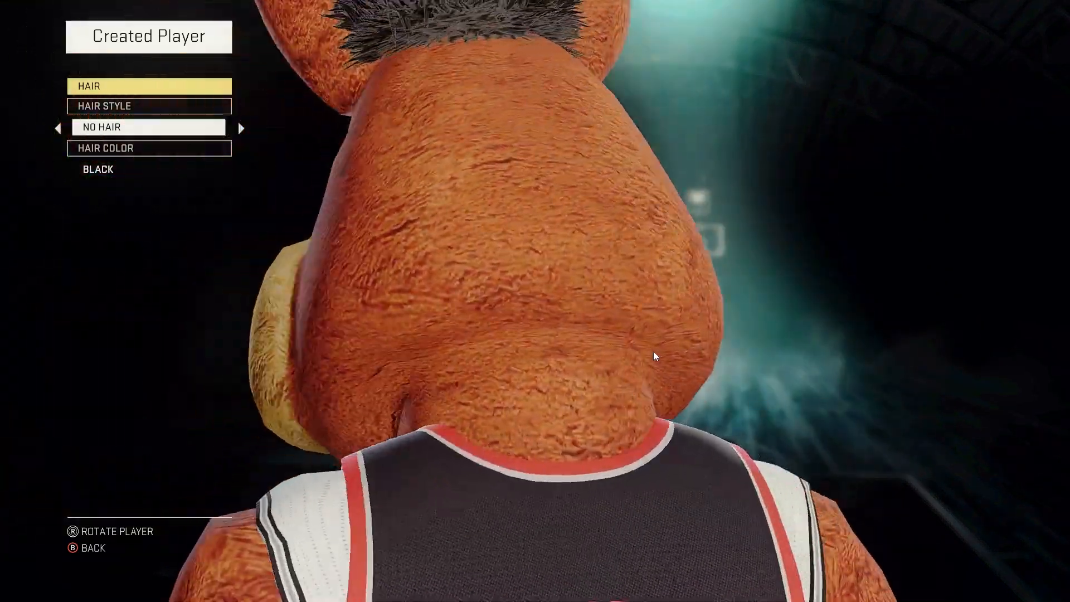
Bring up the created player's Attributes page to examine the full-body mascot model, including its back and tail
key("Escape")
key("Down")
key("Down")
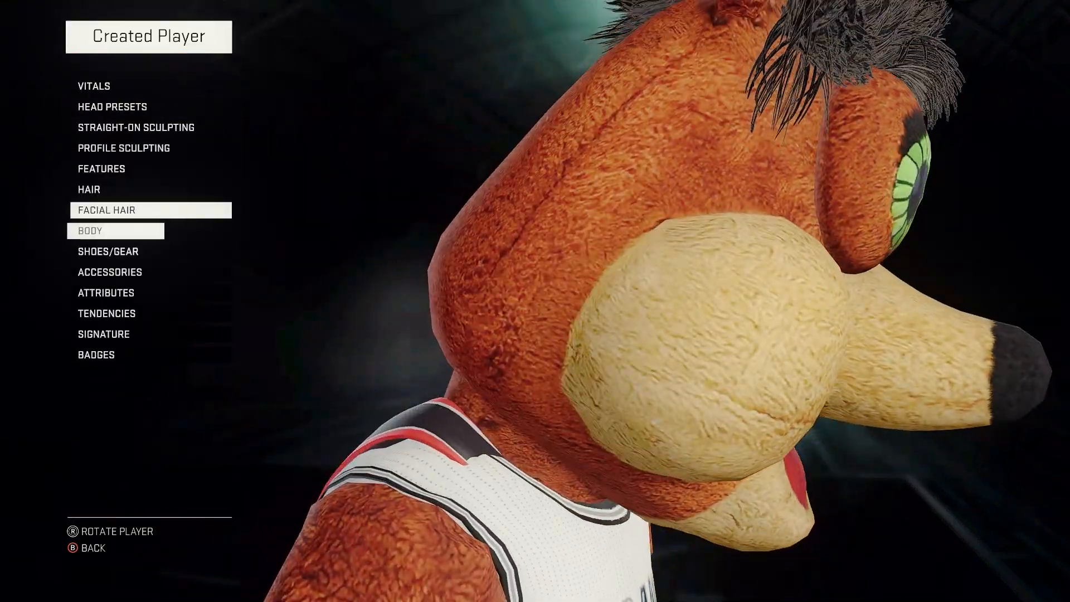
key("Down")
key("Down")
key("Down")
key("Return")
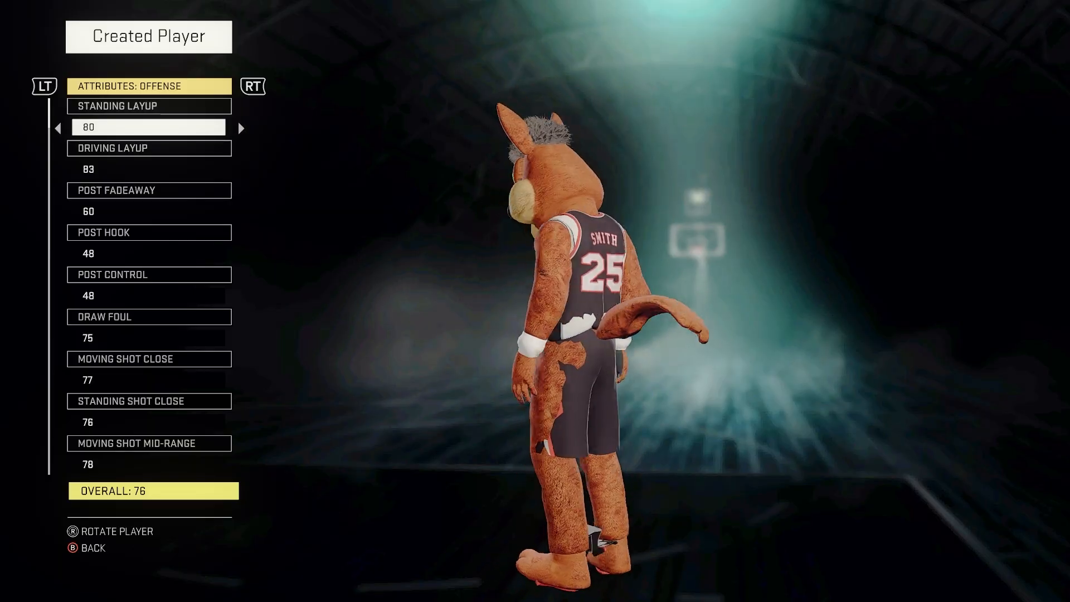
key("Escape")
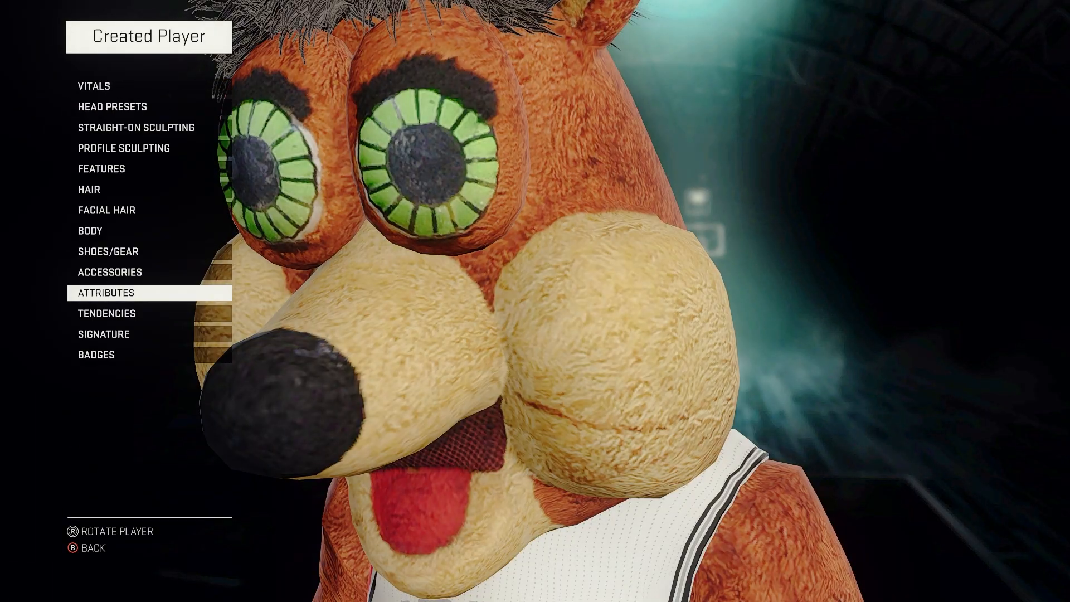
Close the NBA2K16 Xiugaiqi modifier and leave the created-player editor in the game
key("alt+Tab")
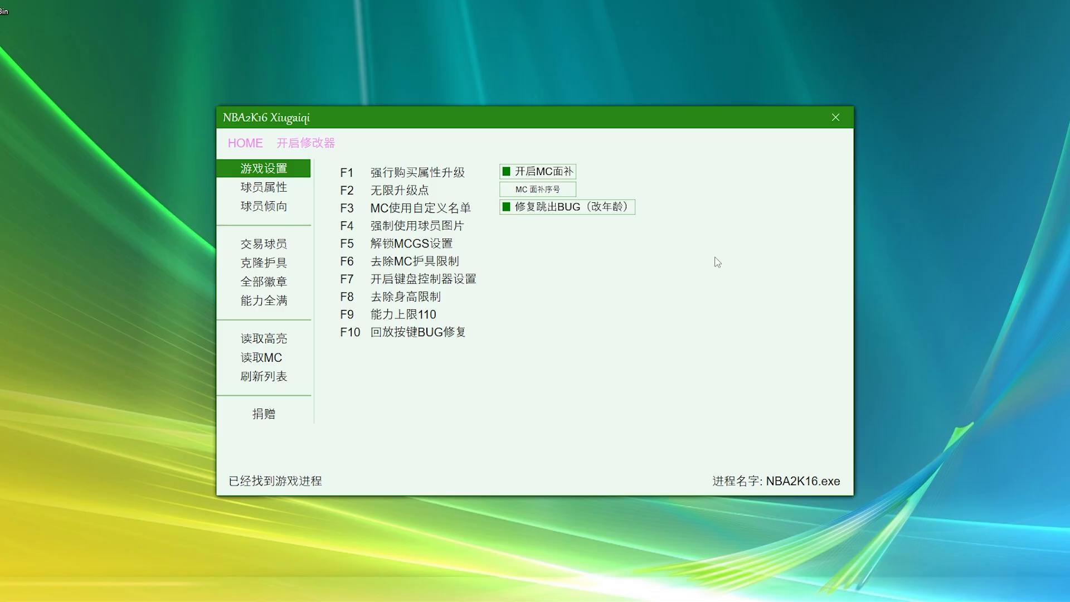
left_click(836, 118)
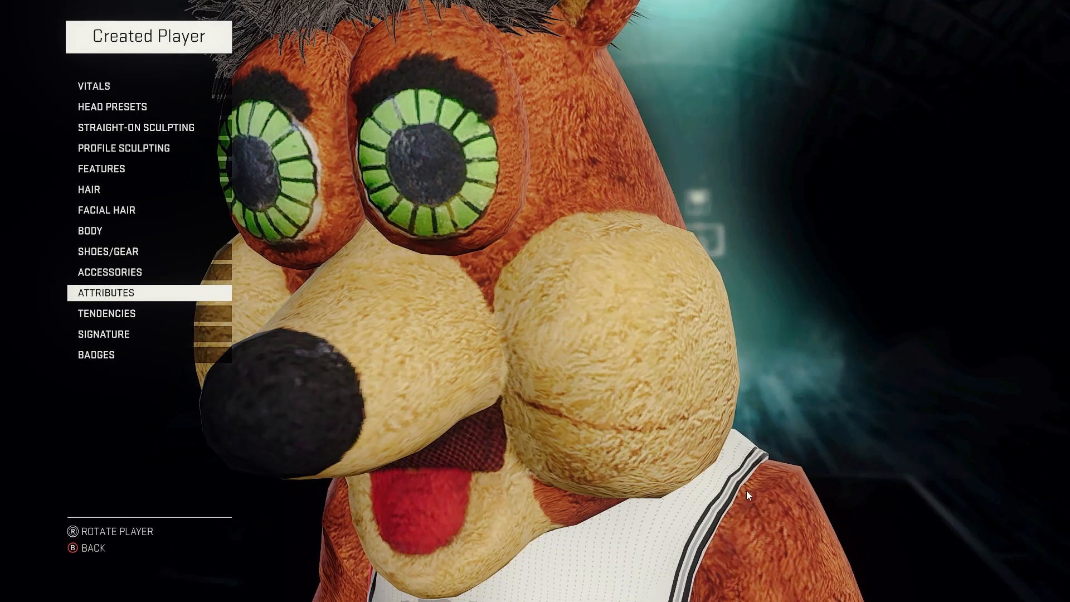
key("Escape")
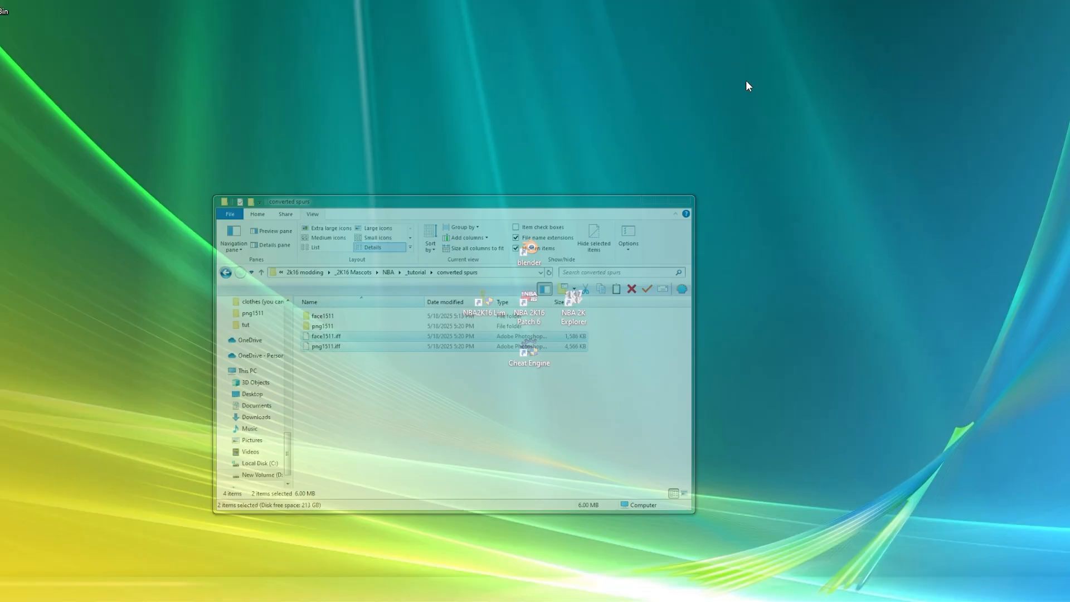
Start Cheat Engine, attached to the NBA2K16.exe process, and load the player data table
double_click(529, 350)
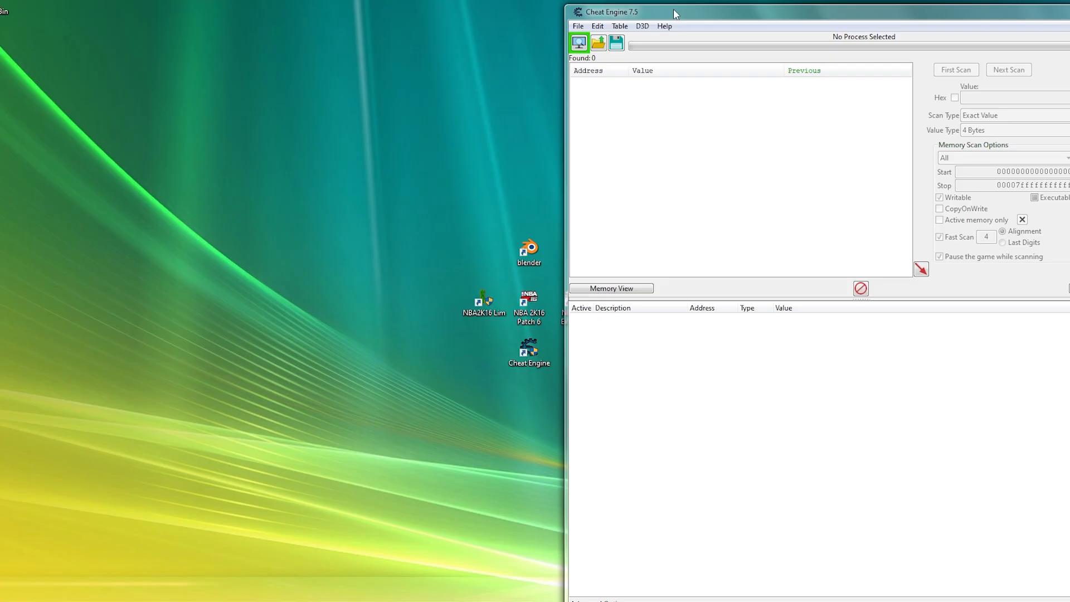
left_click_drag(679, 11, 408, 3)
left_click(311, 35)
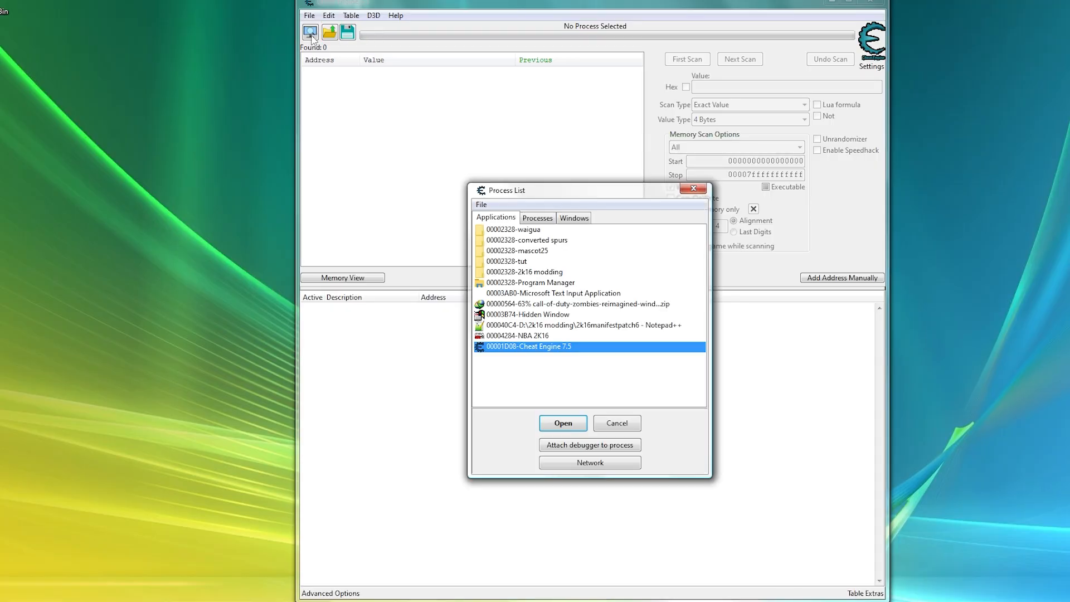
double_click(560, 336)
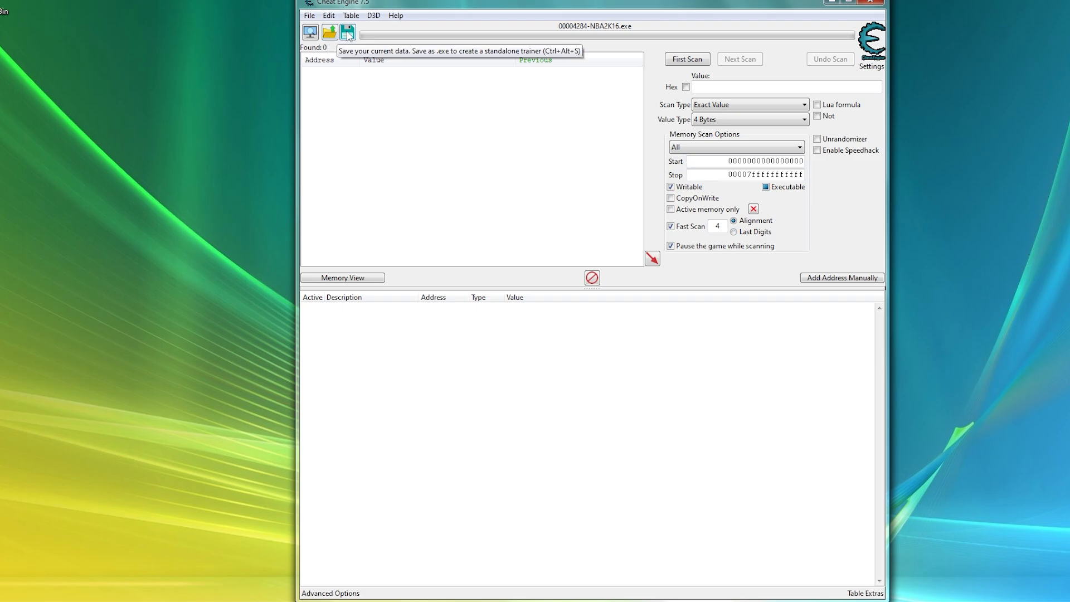
left_click(329, 34)
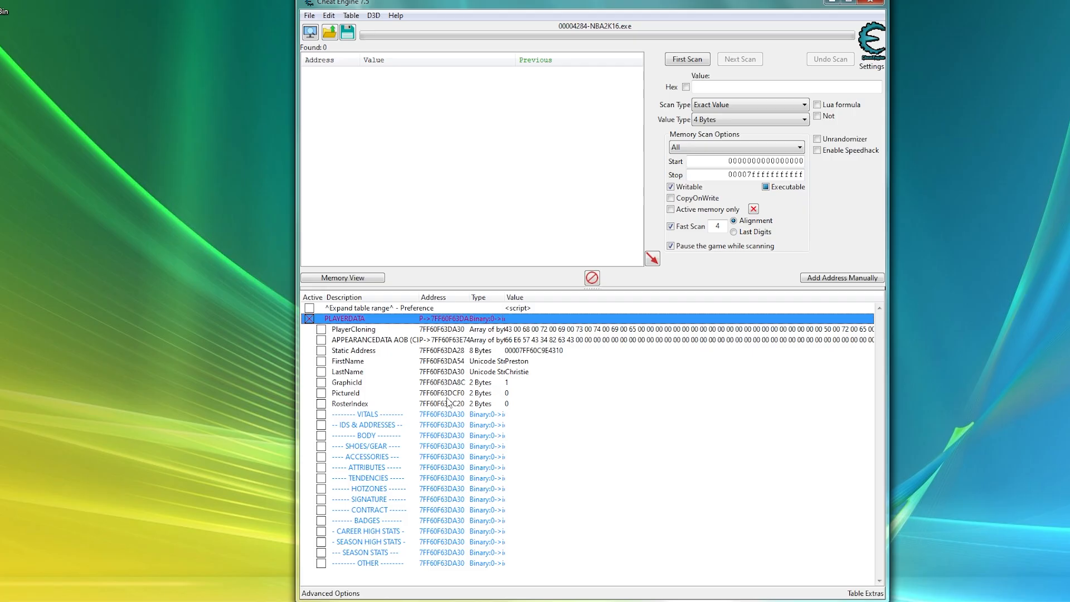
Set the player's GraphicId to 1511 : Kevin Love in the loaded table
double_click(506, 383)
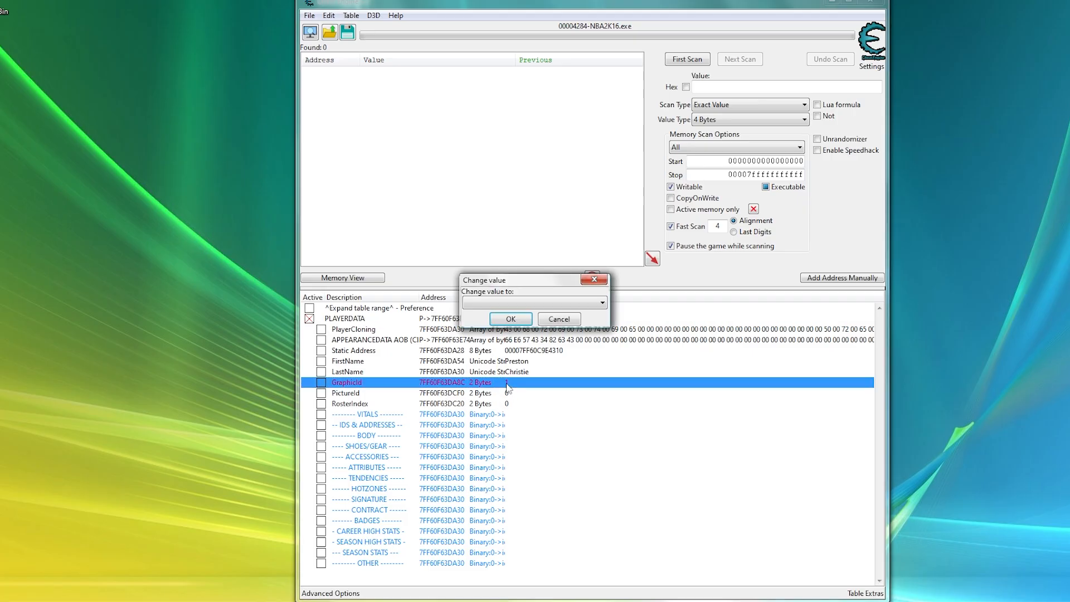
left_click(575, 302)
left_click_drag(601, 325, 601, 354)
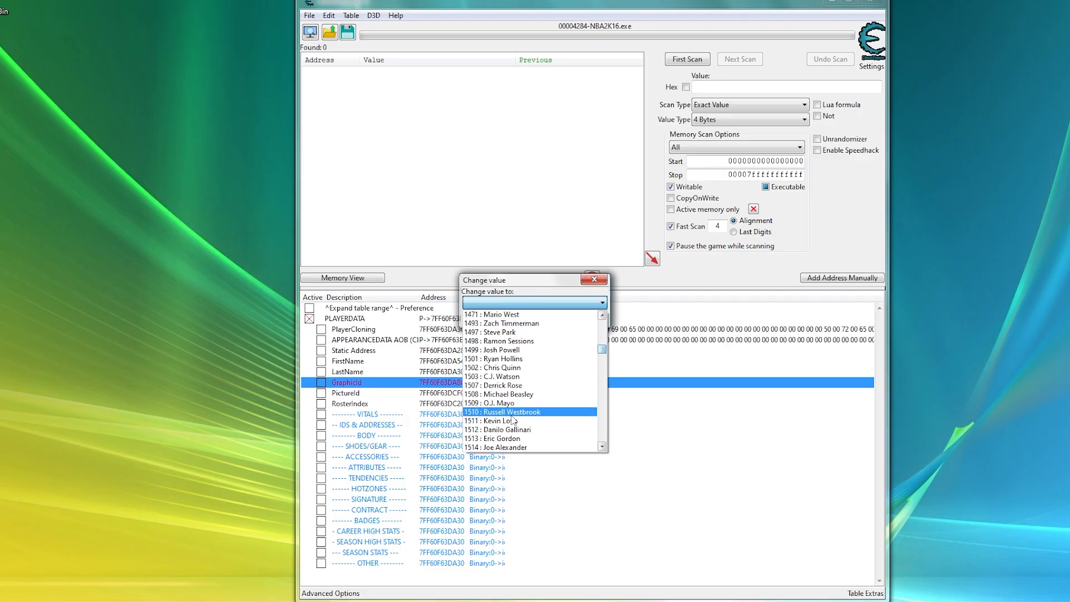
left_click(513, 420)
left_click(512, 320)
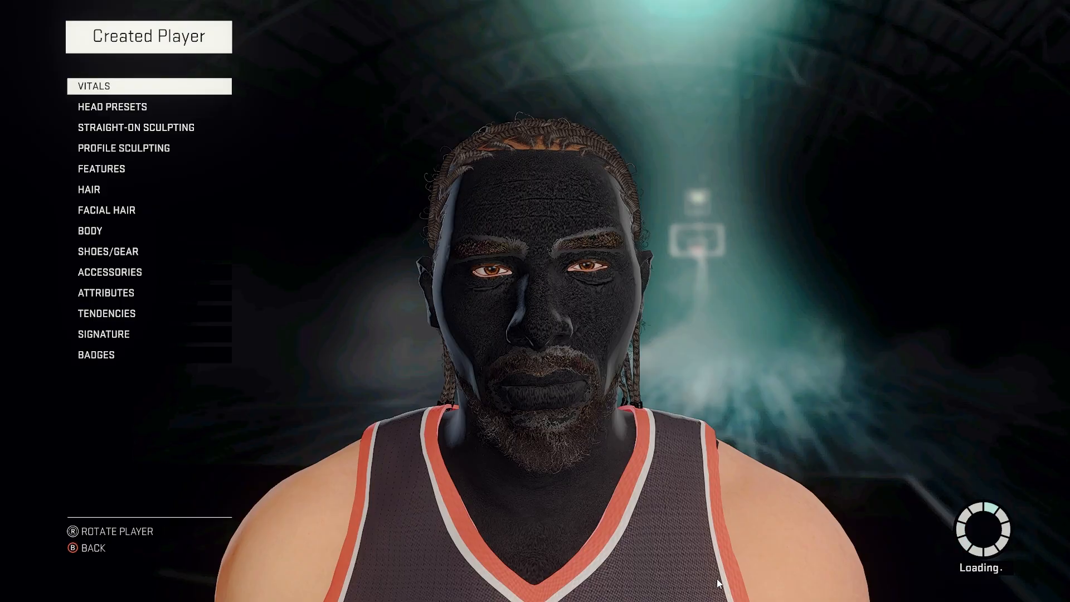
In the game, refresh the created player's model by changing the hair style
key("Down")
key("Down")
key("Down")
key("Down")
key("Down")
key("Return")
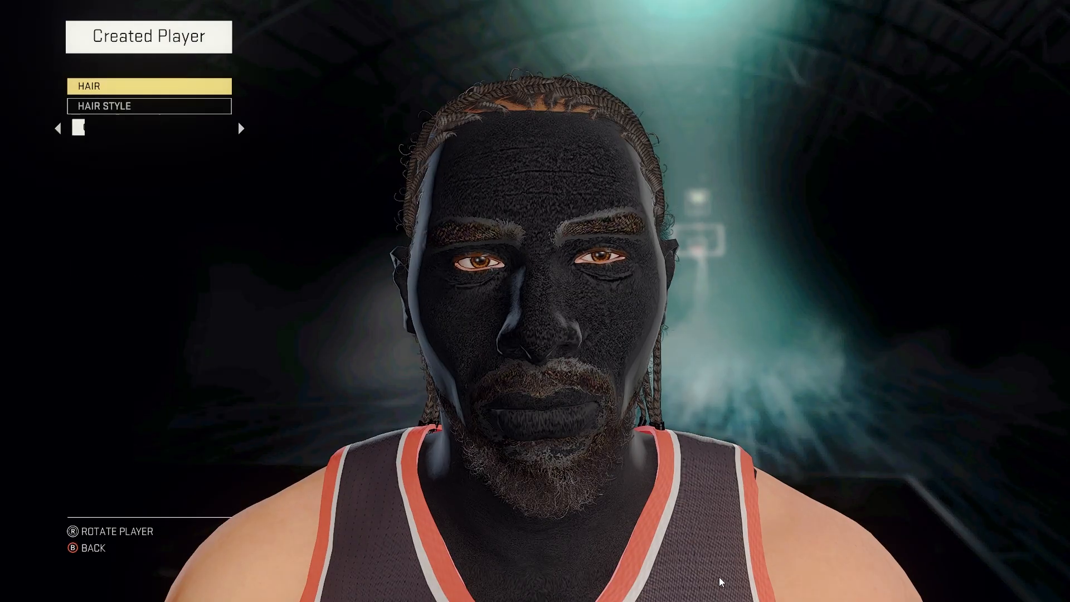
key("Right")
key("Escape")
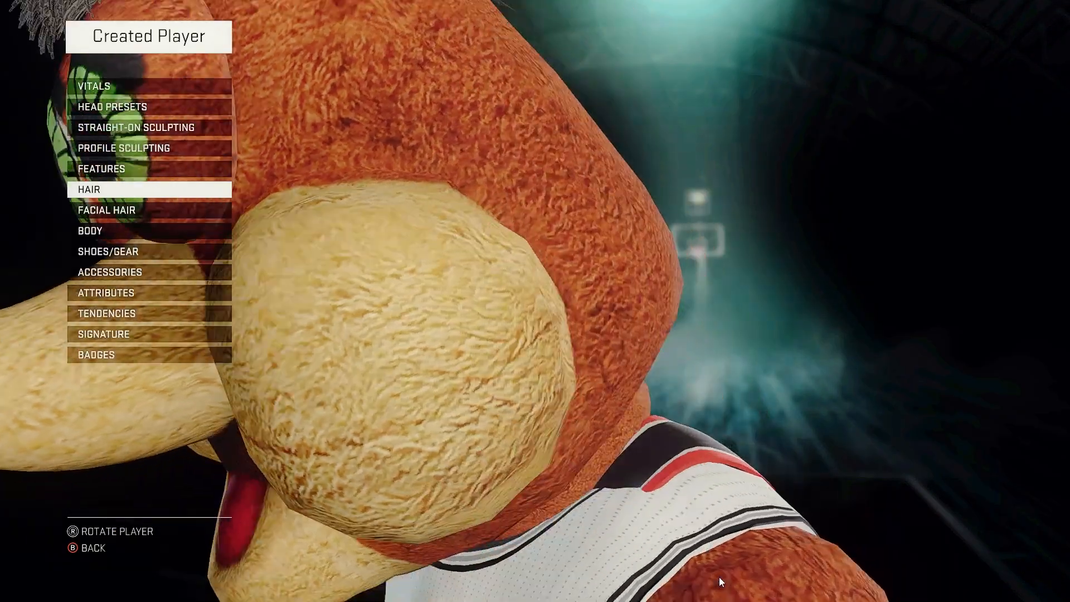
Bring up the created player's Accessories page to examine the full-body mascot model
key("Down")
key("Down")
key("Down")
key("Down")
key("Return")
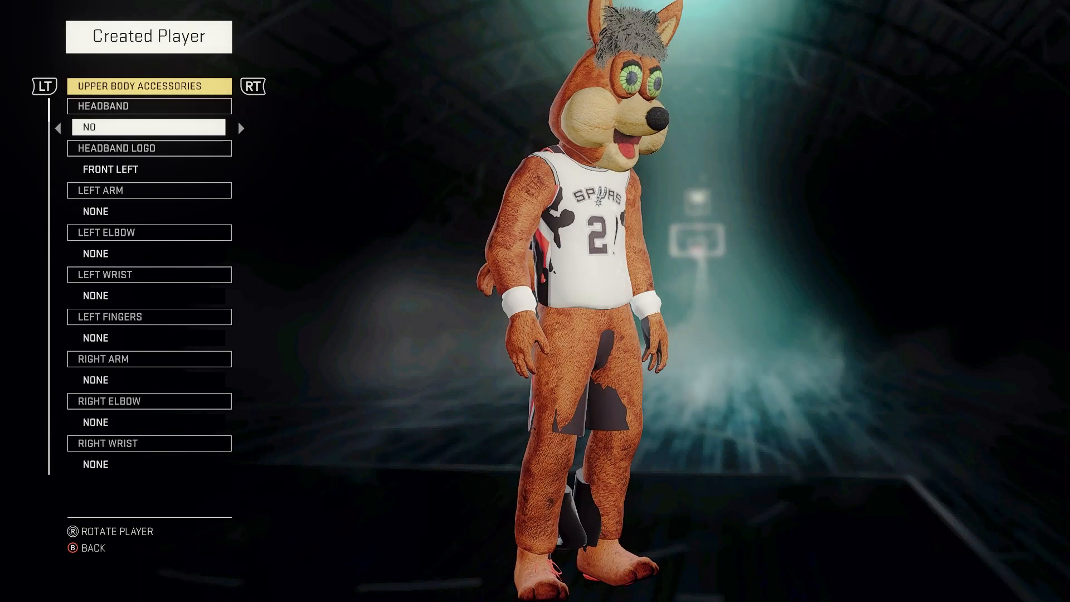
Leave the created-player editor and close the Create a Player list
key("Escape")
key("Escape")
key("Return")
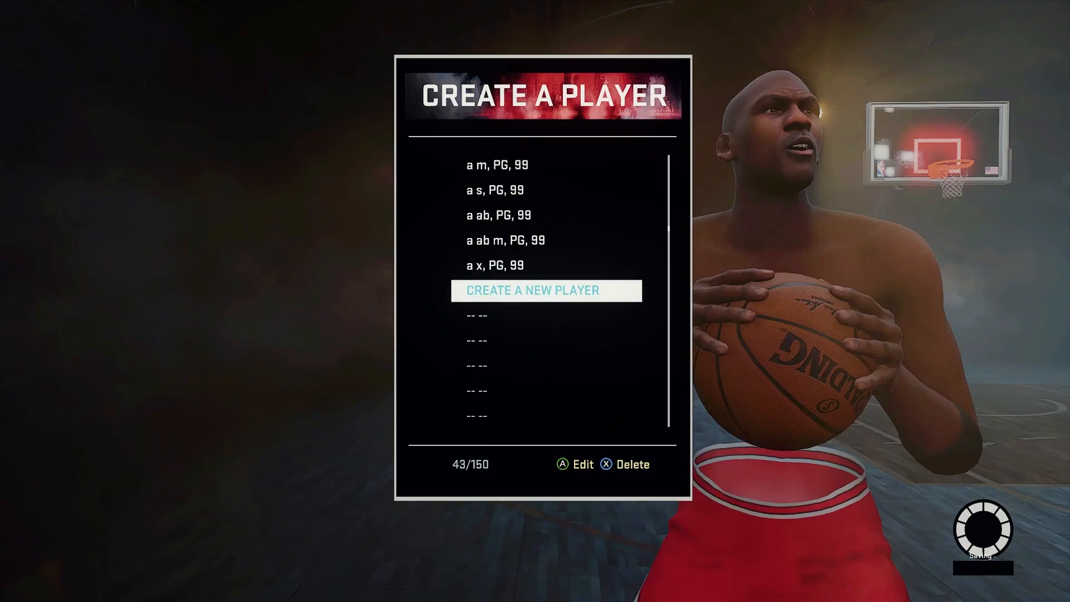
key("Escape")
Open a saved local roster from the roster picker for editing
key("Up")
key("Return")
key("Down")
key("Down")
key("Down")
key("Down")
key("Down")
key("Down")
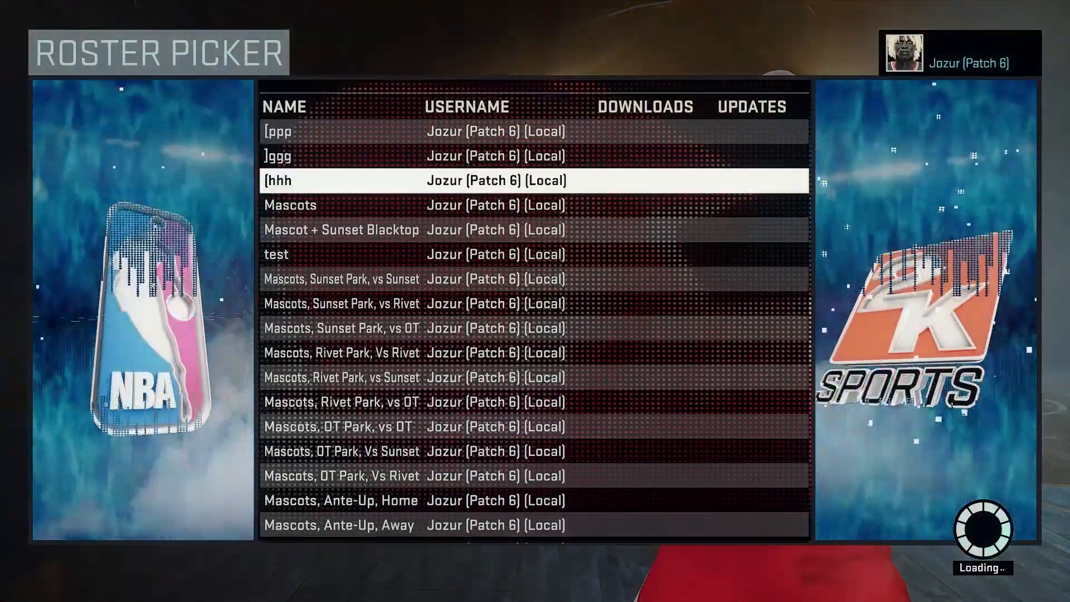
key("Return")
Go through the teams in the Roster Creator to the NBA Mascots team
key("Page_Up")
key("Page_Up")
key("Page_Up")
key("Page_Up")
key("Page_Up")
key("Page_Up")
key("Page_Up")
key("Page_Up")
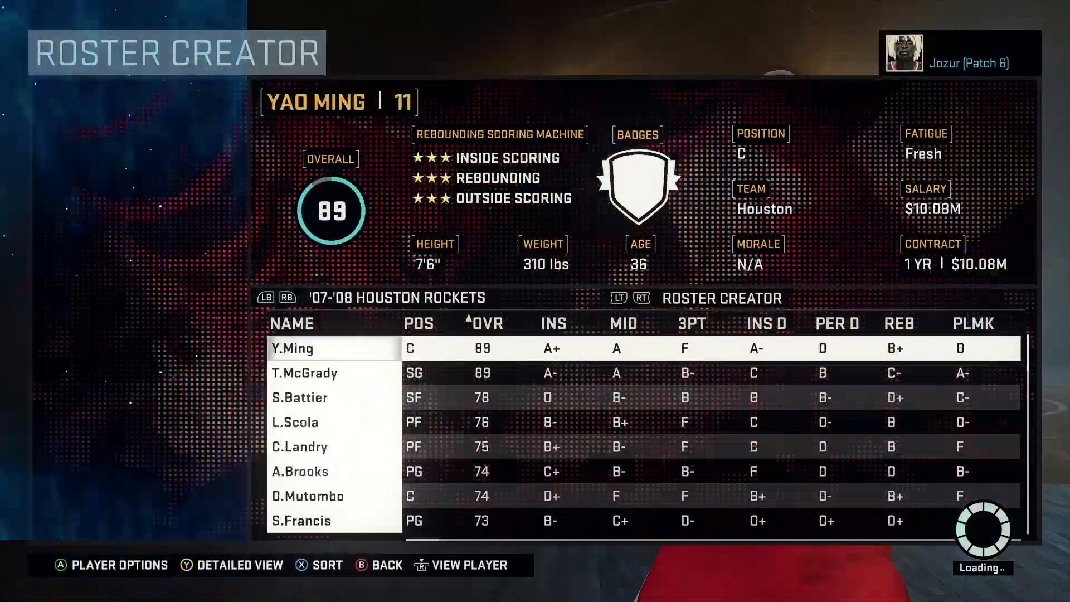
key("Page_Up")
key("Page_Up")
key("Page_Up")
key("Page_Up")
key("Page_Up")
key("Page_Up")
key("Page_Up")
key("Page_Up")
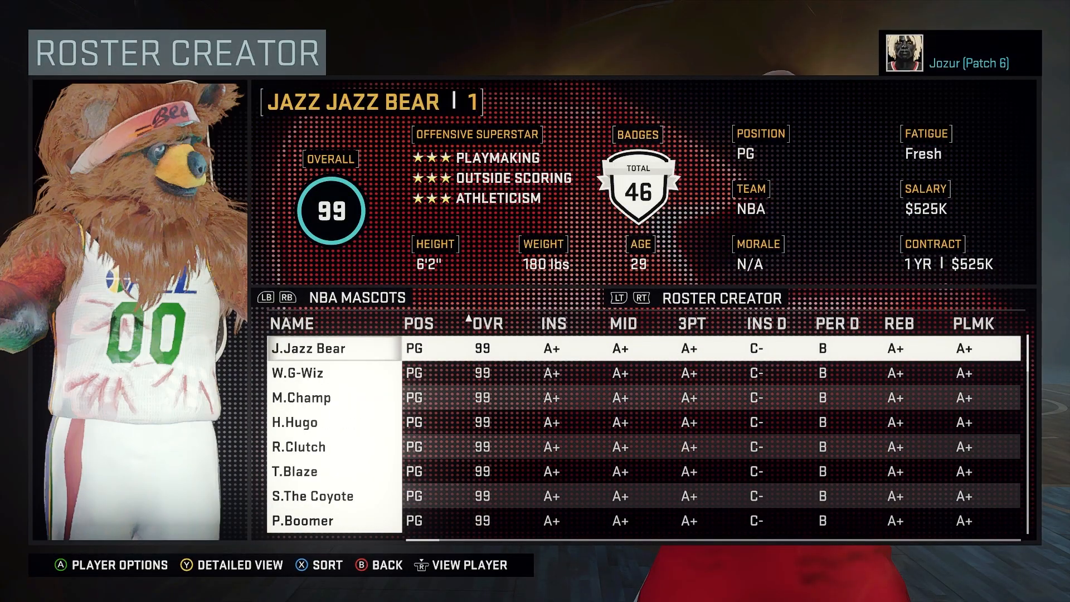
Open Spurs The Coyote from the NBA Mascots team for editing
key("Down")
key("Down")
key("Page_Up")
key("Page_Down")
key("Down")
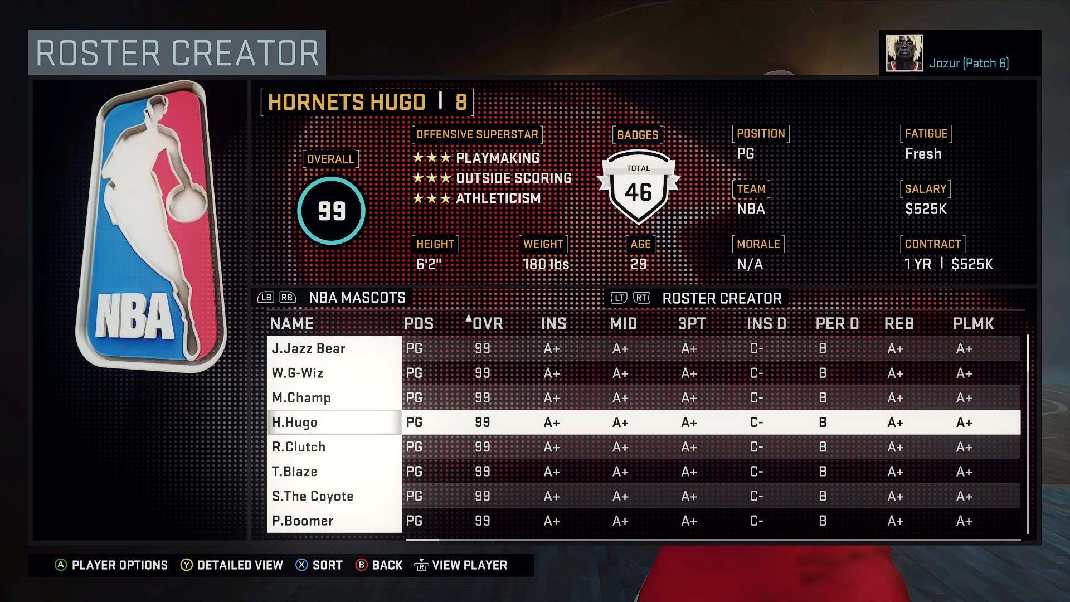
key("Down")
key("Down")
key("Down")
key("Return")
key("Down")
key("Down")
key("Return")
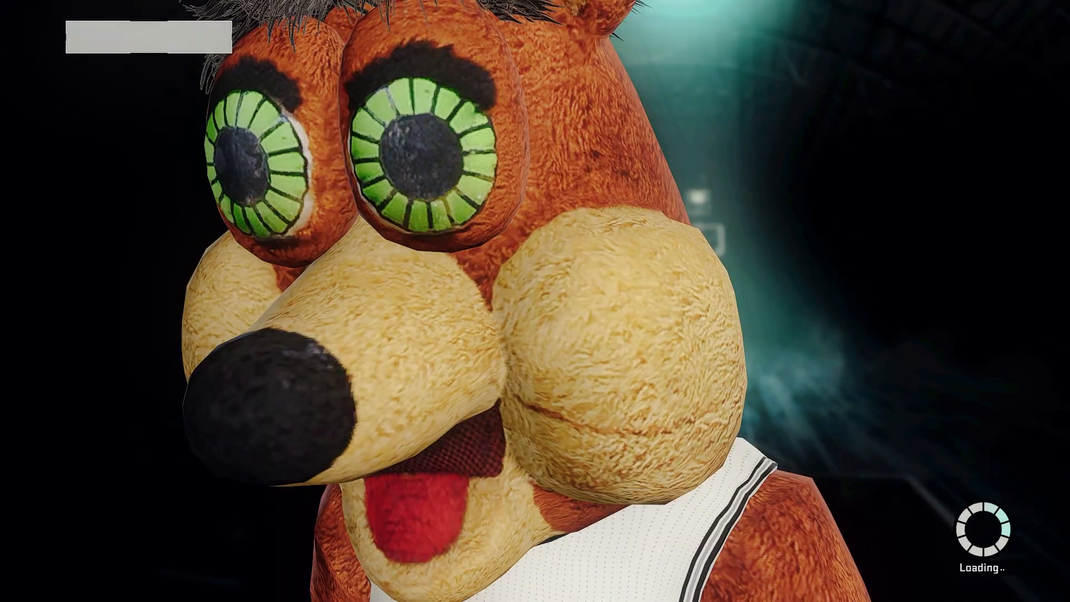
Bring up The Coyote's Attributes page to examine the full-body model from behind, and return to the category list
key("Down")
key("Down")
key("Down")
key("Down")
key("Return")
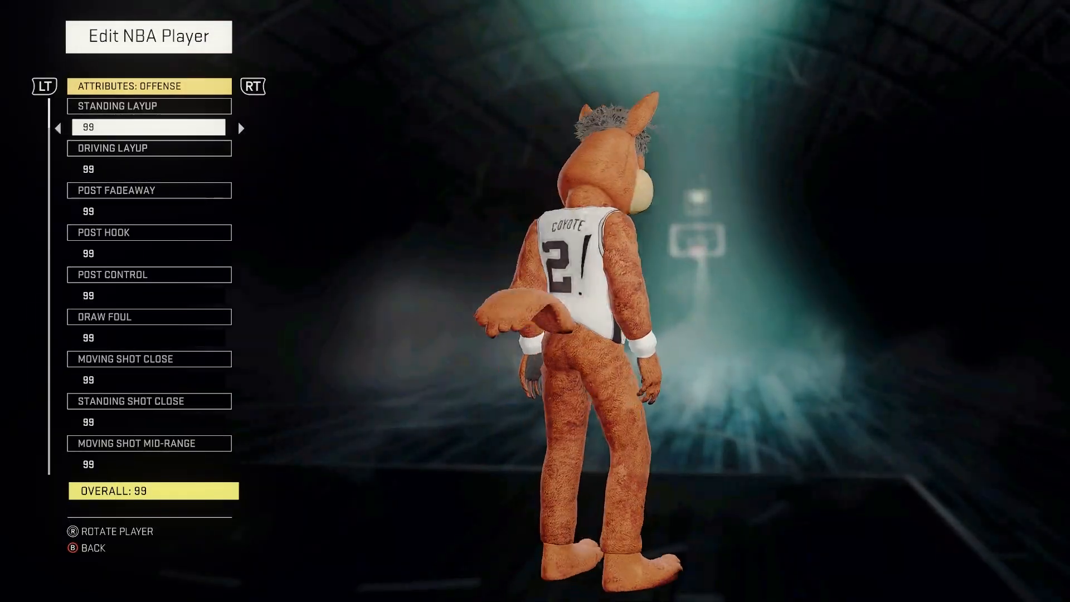
key("Escape")
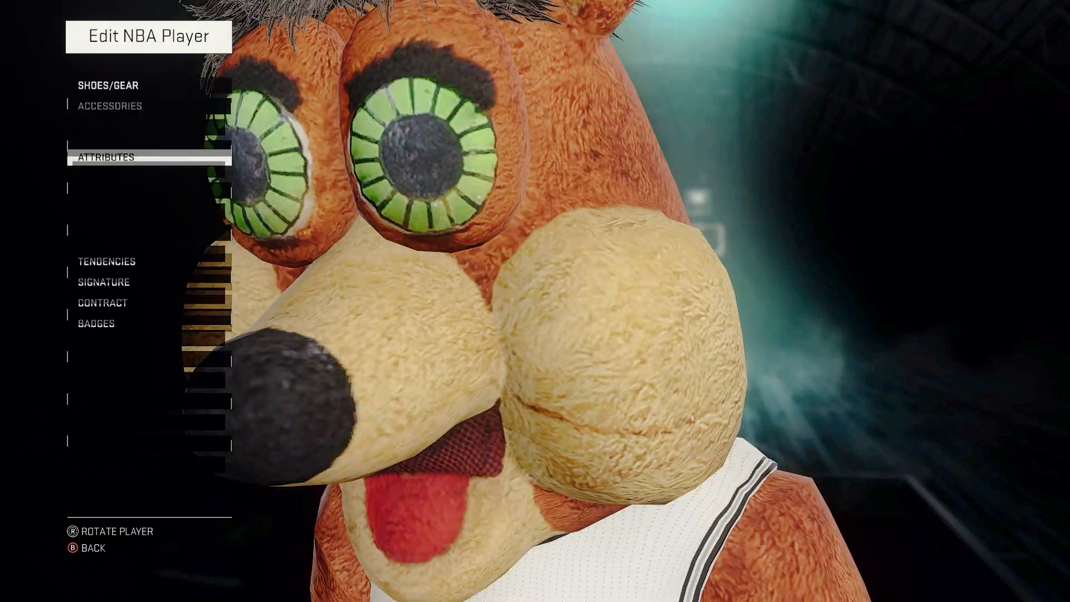
Bring up The Coyote's Shoes/Gear page to examine the shoe settings and the model's feet and tail
key("Down")
key("Down")
key("Down")
key("Up")
key("Up")
key("Up")
key("Up")
key("Up")
key("Return")
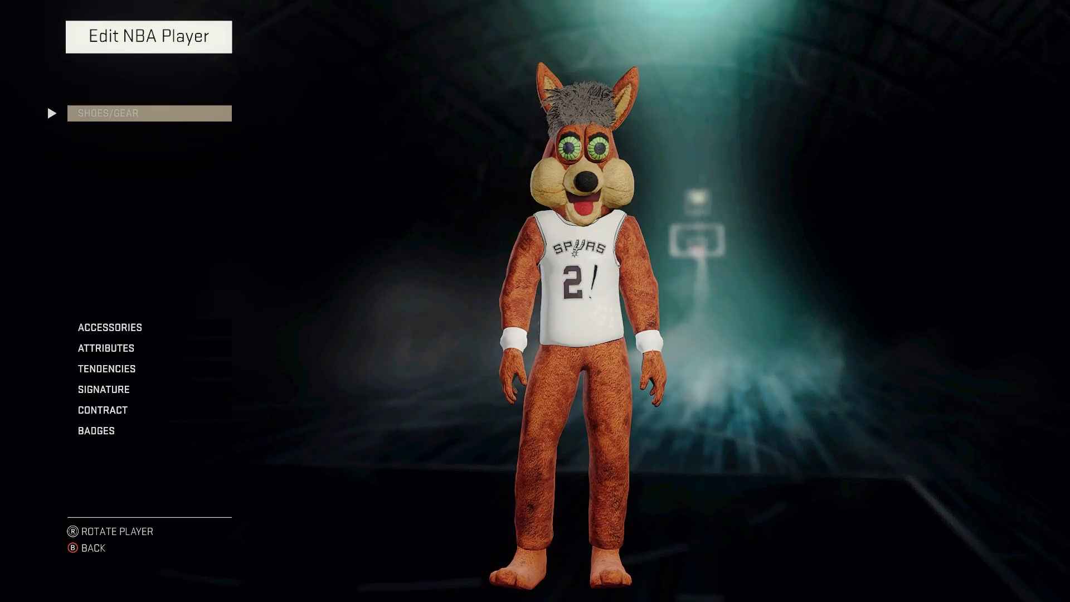
key("Down")
key("Down")
key("Down")
key("Up")
key("Up")
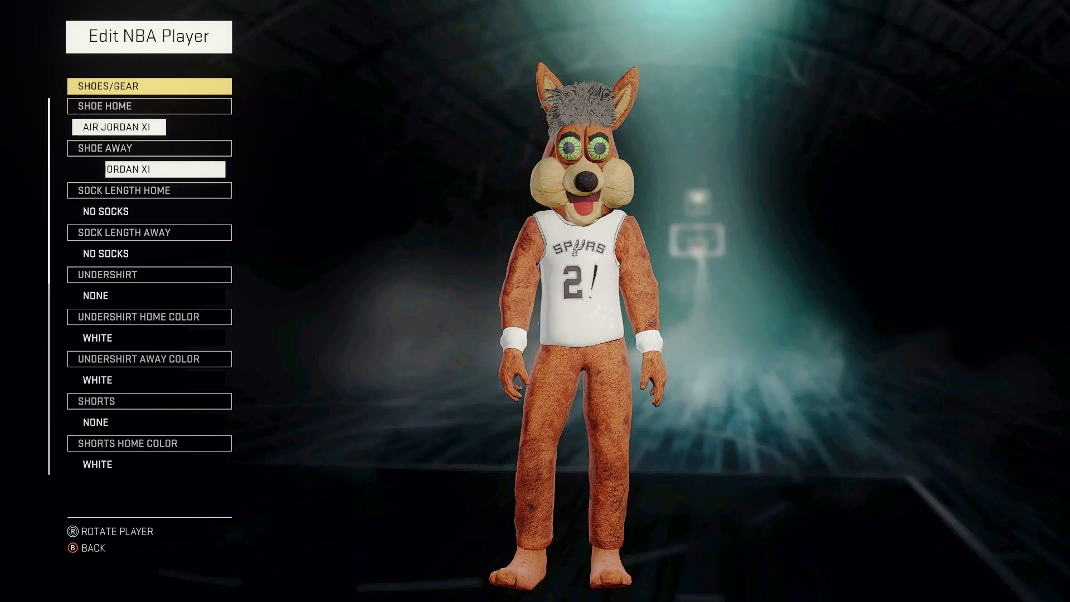
key("Up")
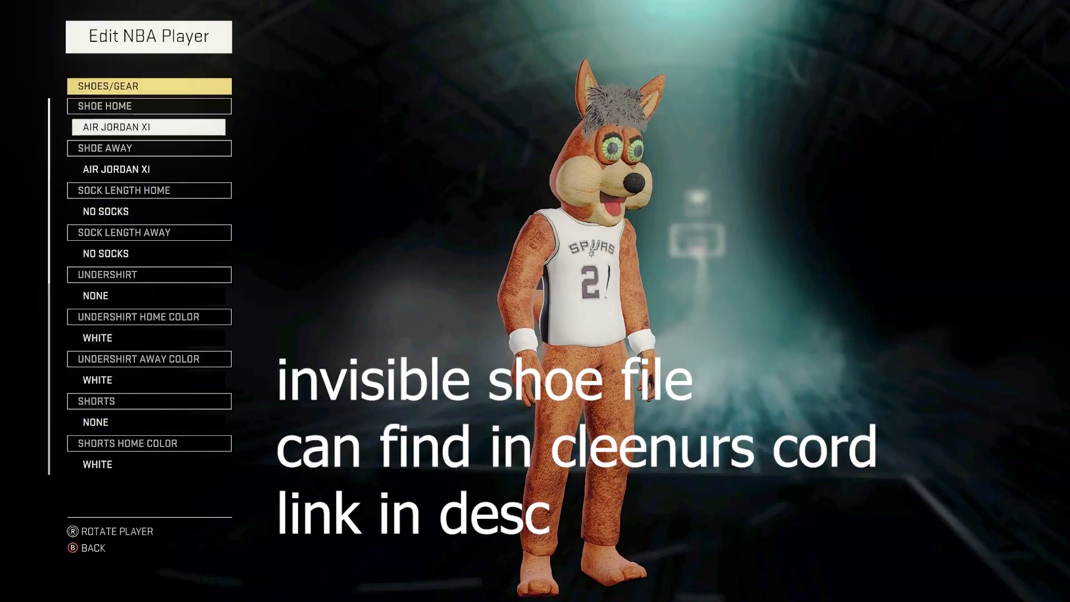
key("Down")
key("Up")
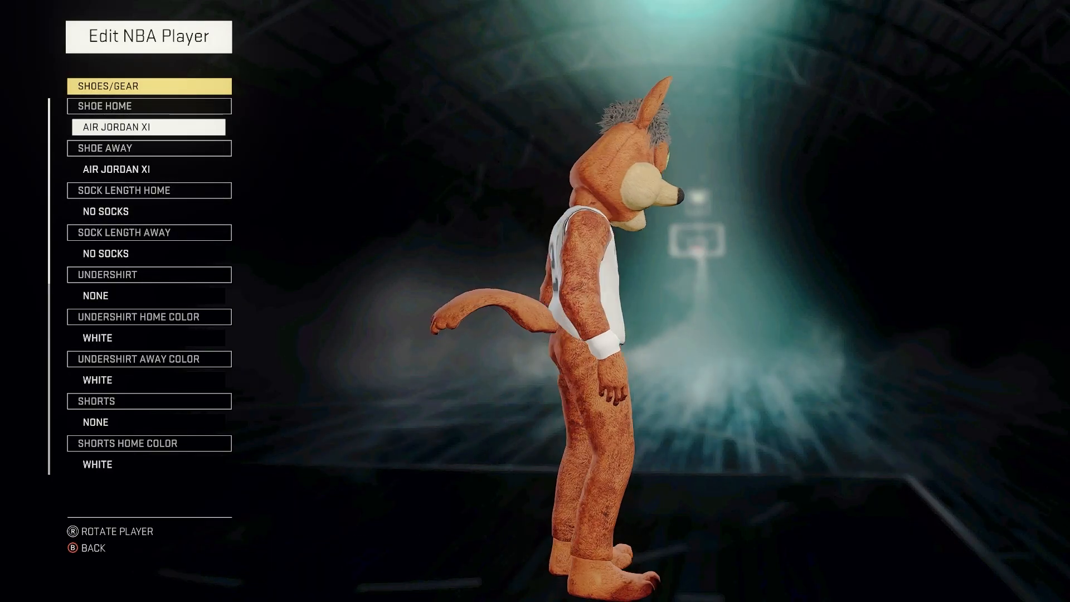
Pick Air Jordan XI from the Jordan shoe models as The Coyote's home shoe
key("Return")
key("Return")
key("Down")
key("Down")
key("Right")
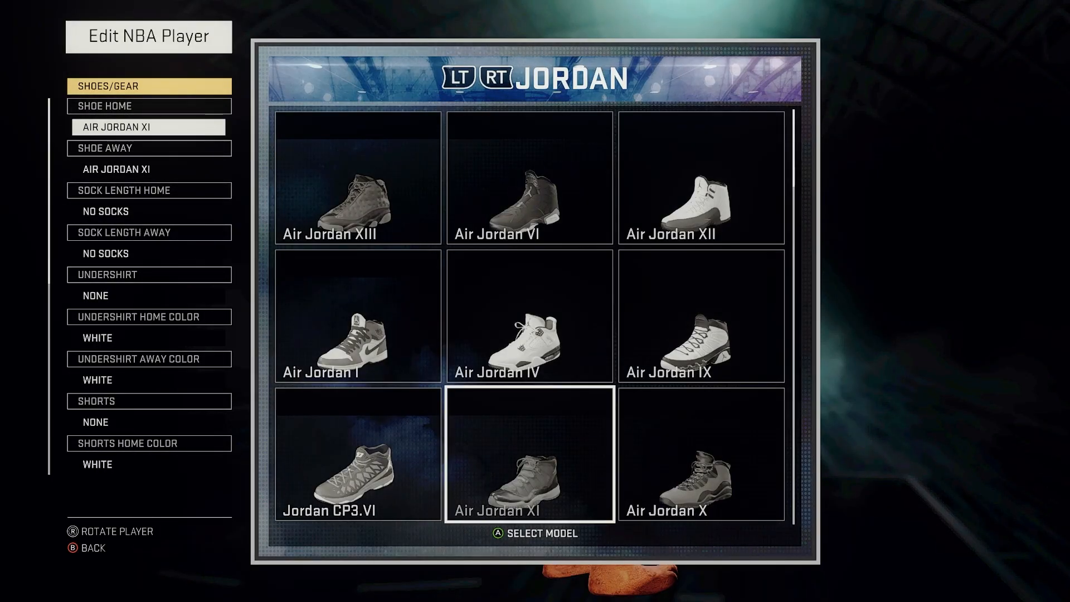
key("Return")
key("Down")
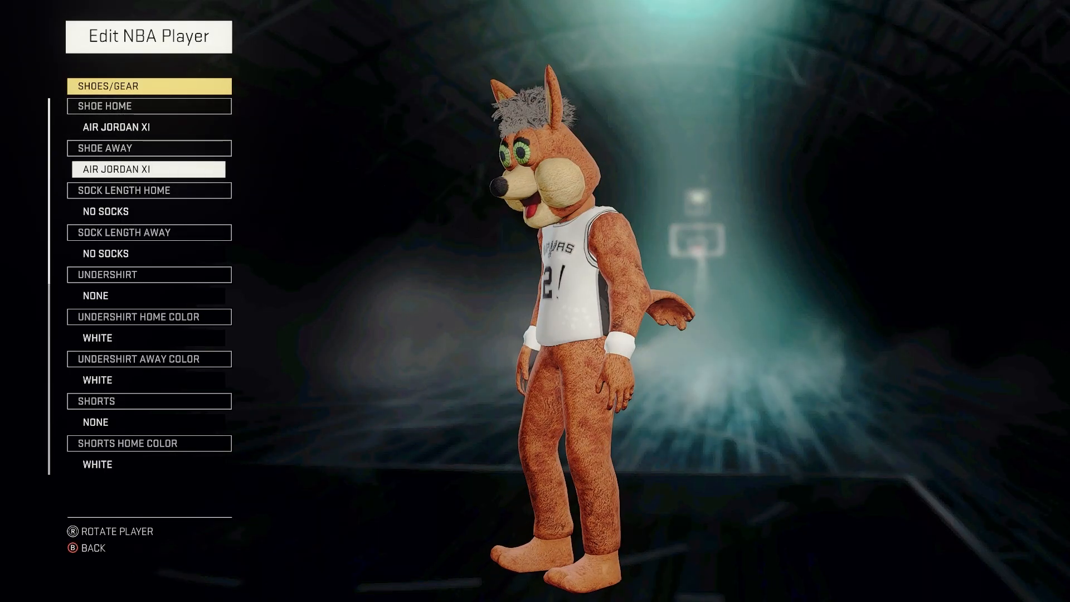
key("Up")
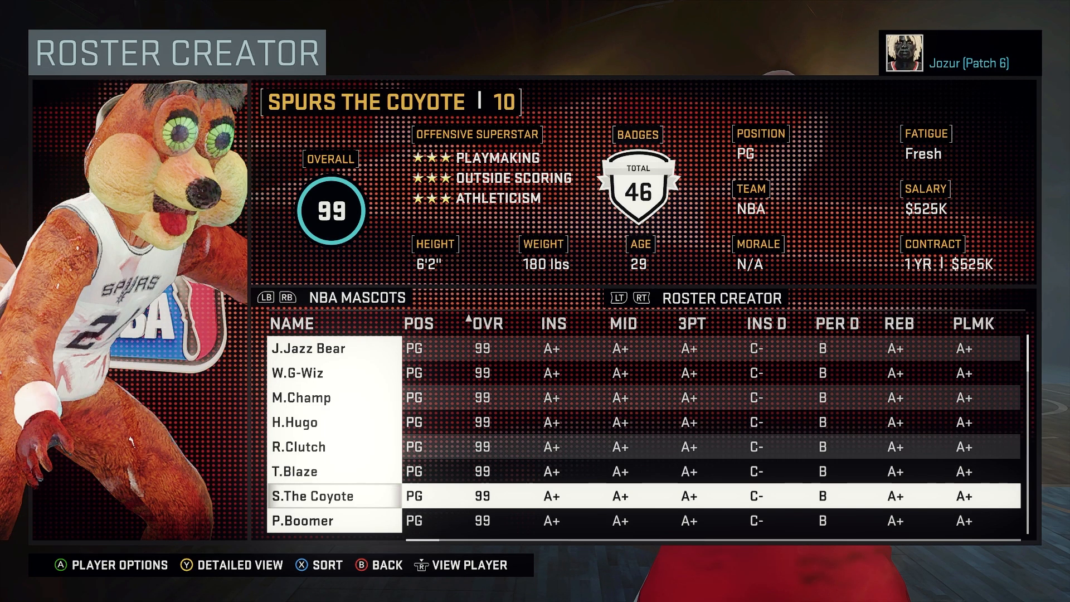
Open the Heat mascot Burnie from the NBA Mascots team in the player editor and bring up its Body page
key("Down")
key("Down")
key("Down")
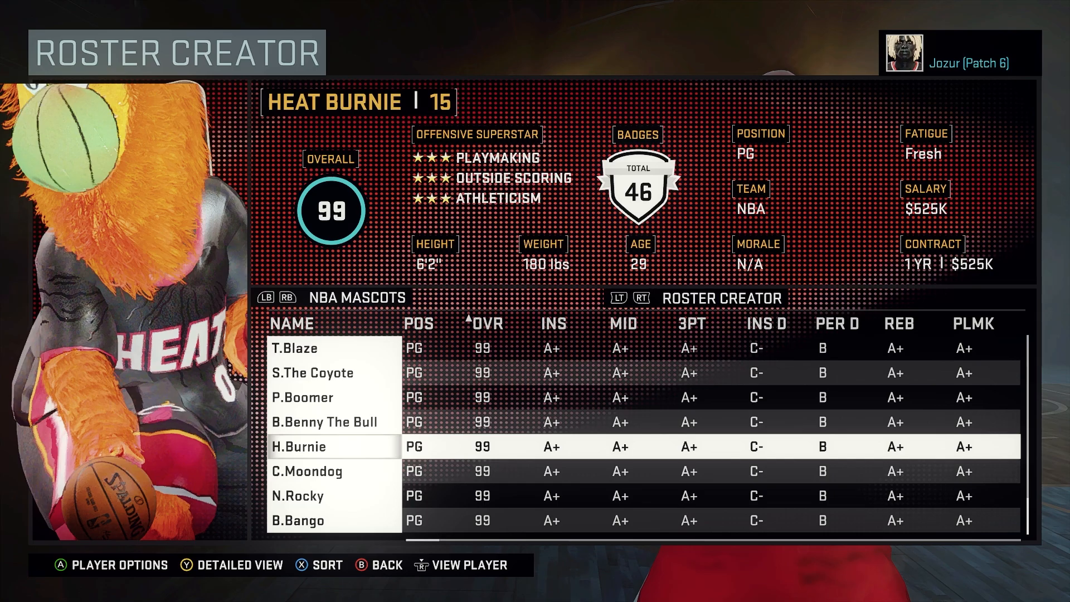
key("Return")
key("Down")
key("Down")
key("Return")
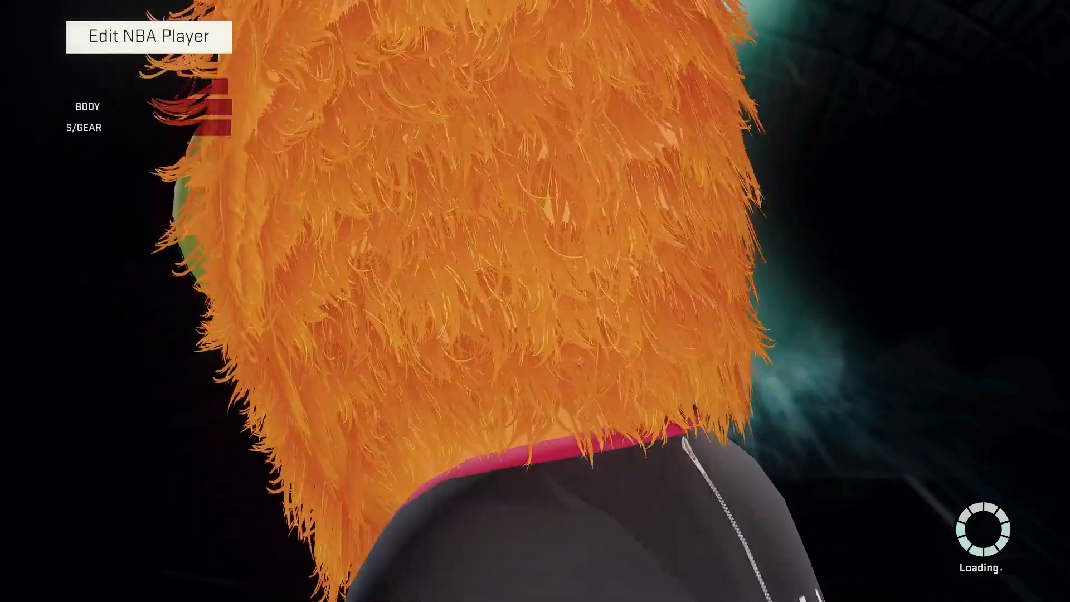
key("Down")
key("Return")
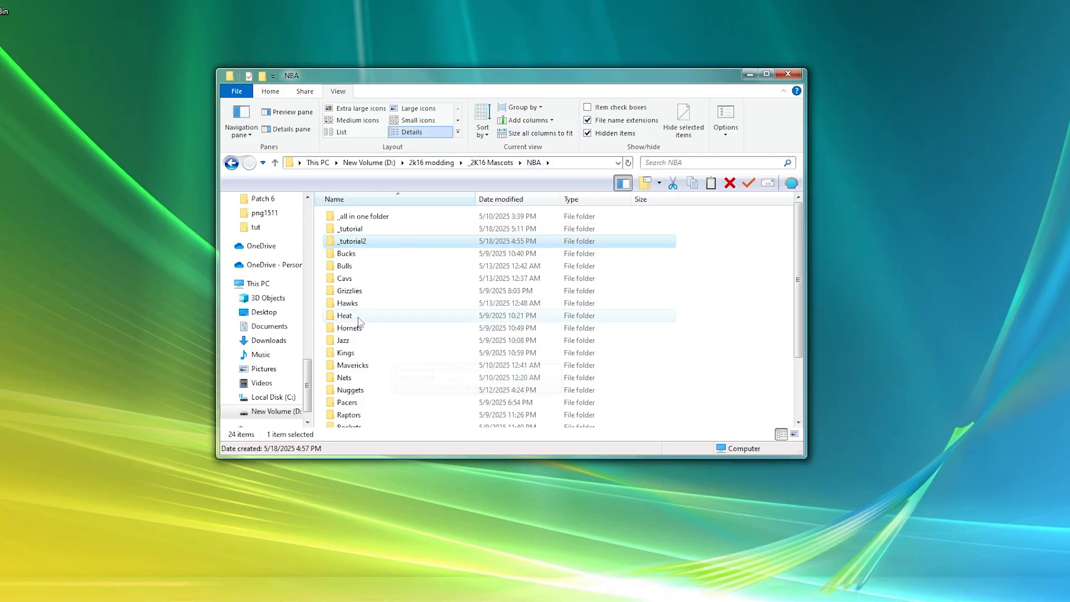
Examine the legs_color_o DDS texture in the Heat mascot's _final\png1828 folder in paint.net, and close it again
double_click(385, 316)
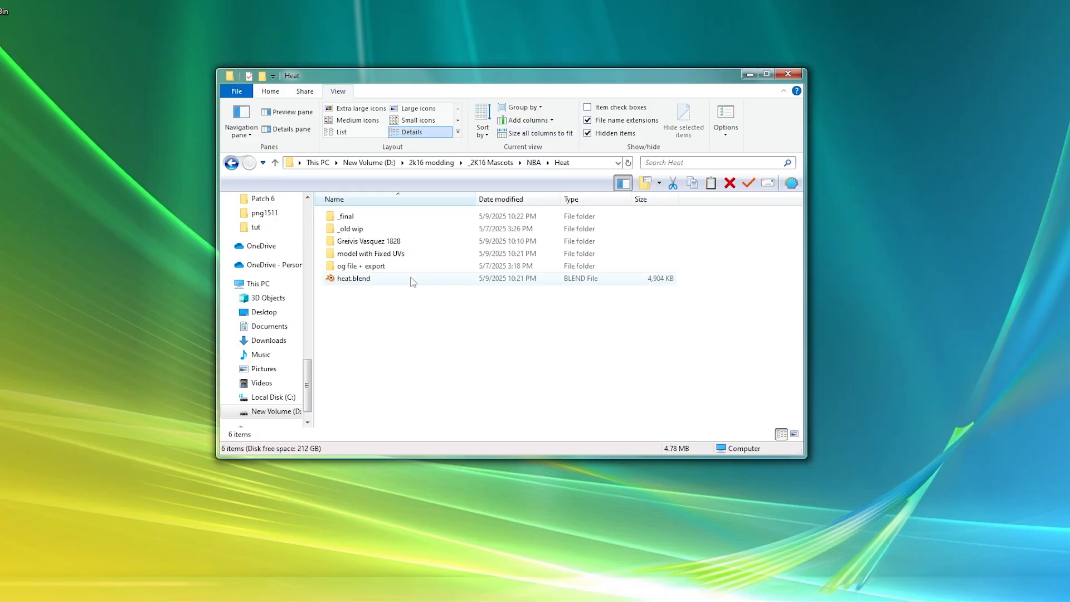
double_click(359, 217)
double_click(351, 228)
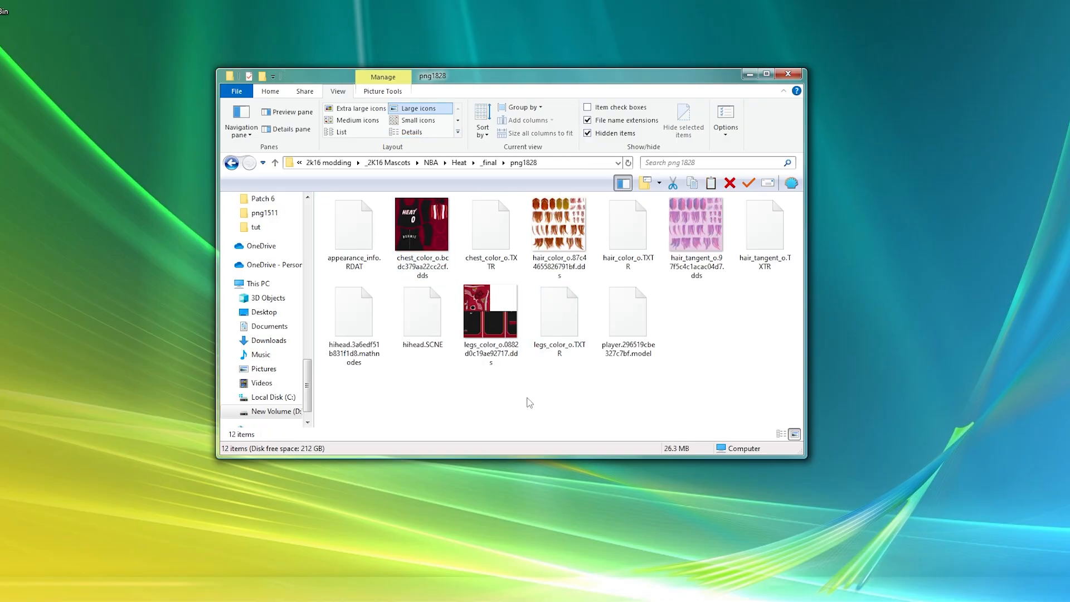
mouse_move(477, 305)
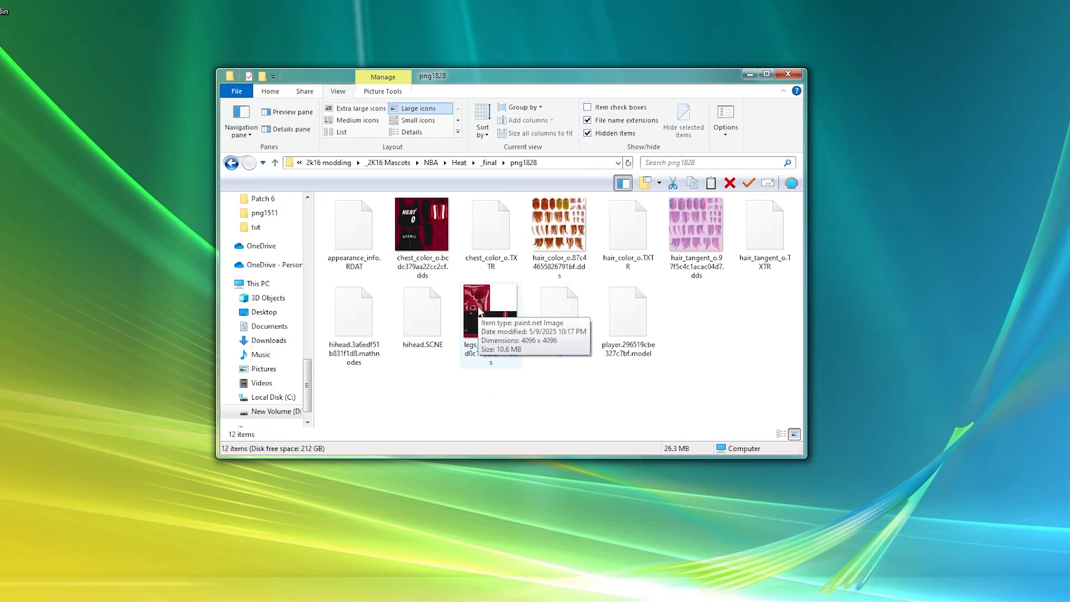
double_click(478, 310)
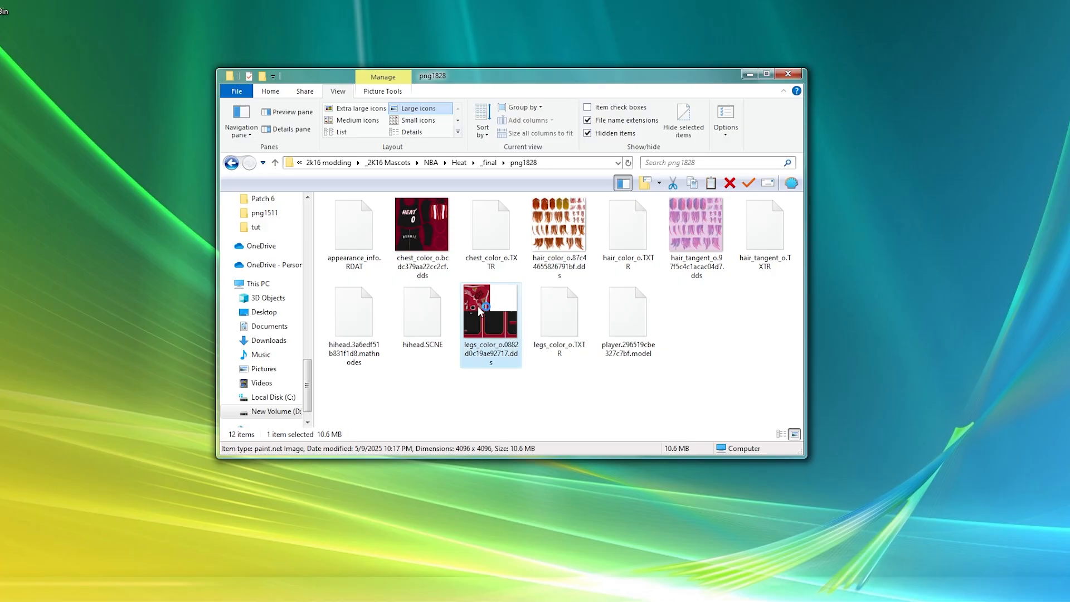
mouse_move(481, 149)
left_mouse_down()
mouse_move(524, 121)
mouse_move(516, 27)
left_mouse_up()
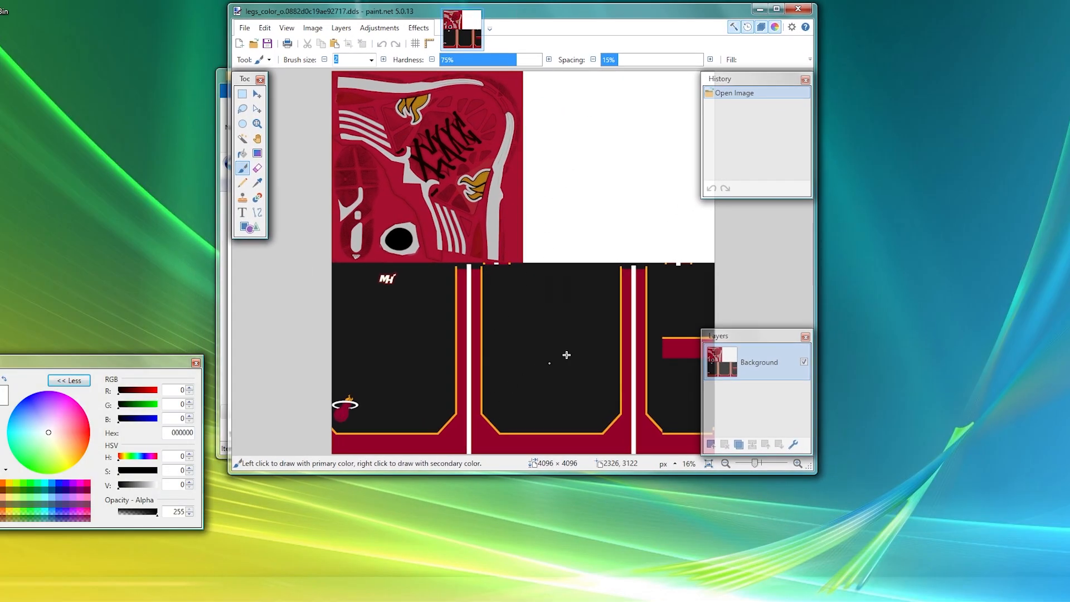
left_click(798, 8)
Go back to the Heat folder and open its "og file + export" subfolder
left_click(489, 162)
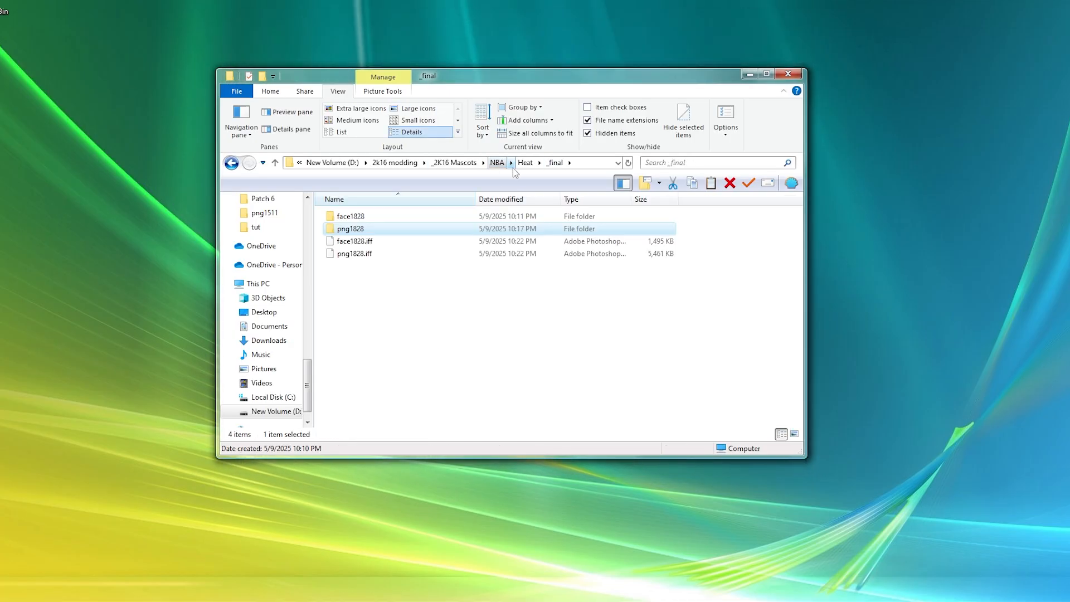
left_click(520, 165)
double_click(369, 267)
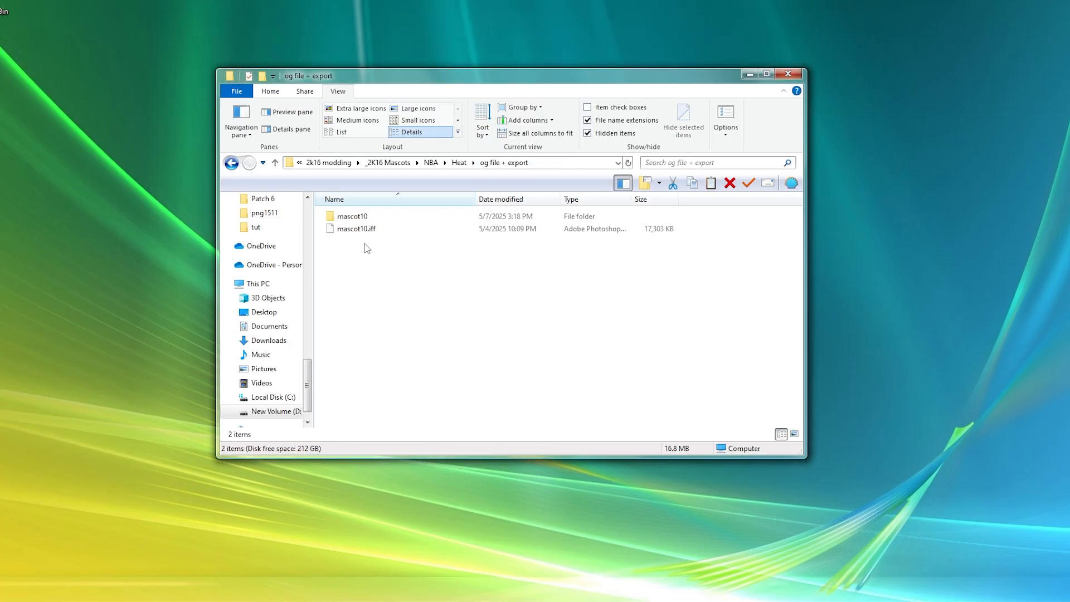
Open the Heat mascot's exported mascot10 folder and look through its shorts and shoe textures
left_click(351, 217)
double_click(352, 217)
scroll(559, 251, "down", 3)
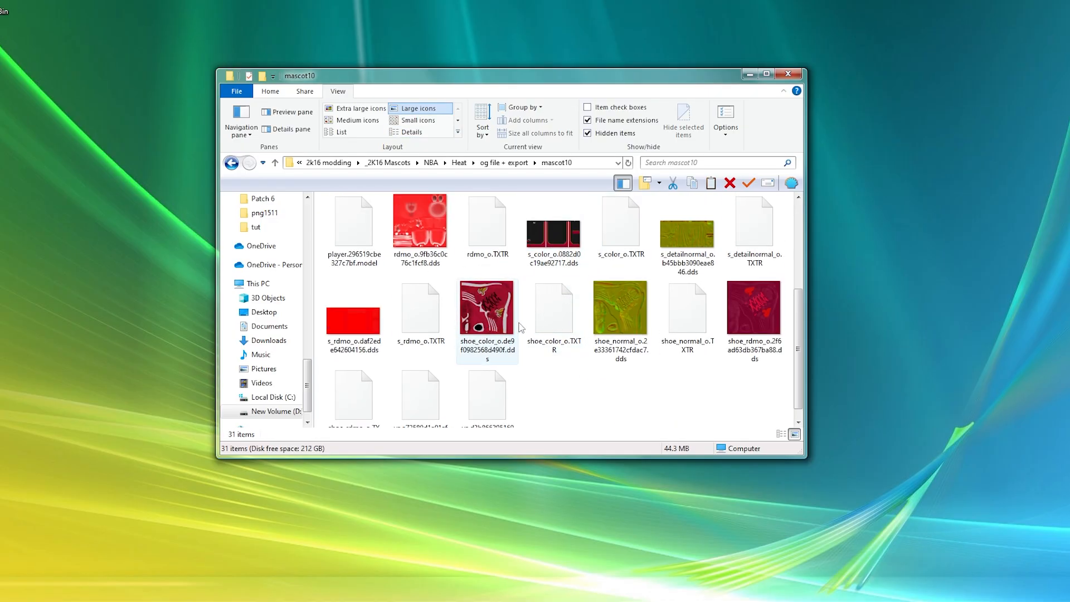
scroll(555, 357, "up", 1)
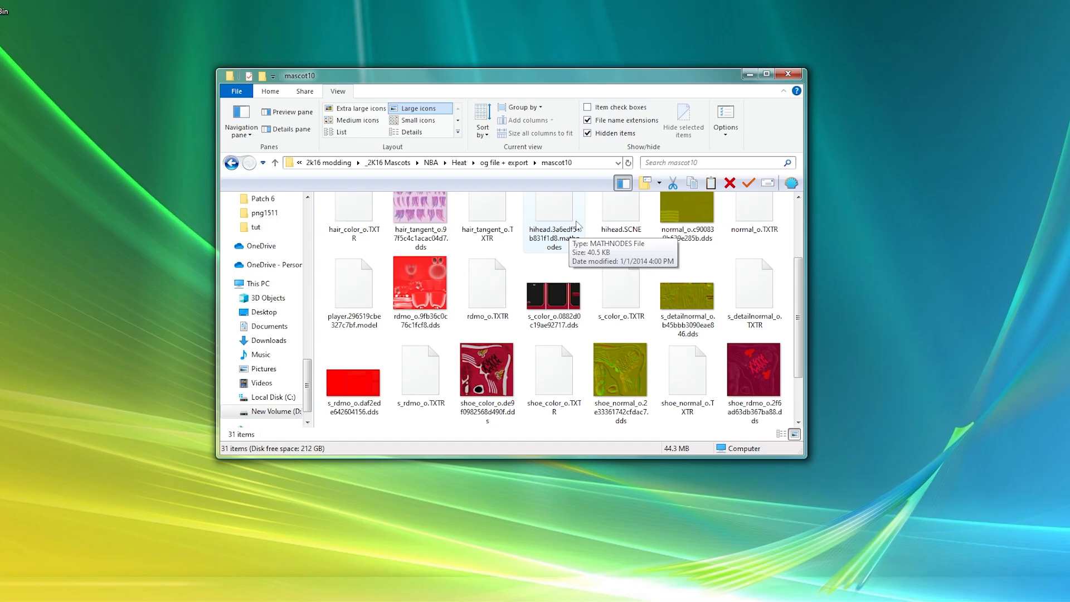
Open Jozur2KMascotLegsShoesTemplate.psd from _resources in Photoshop, examine the nested IMPORT SHORTS HERE smart object, and close the nested documents
left_click(381, 600)
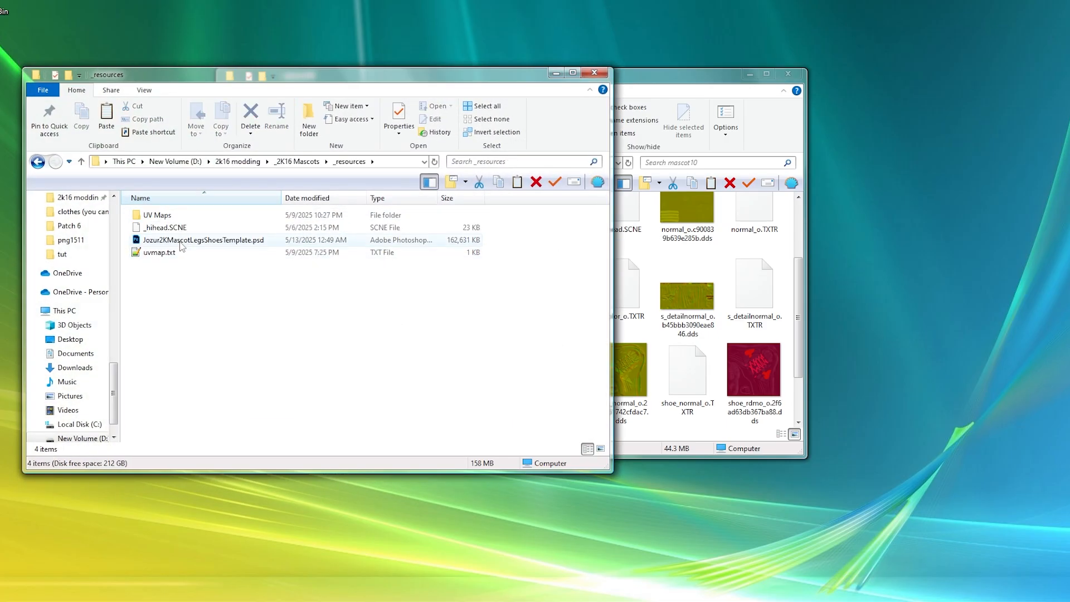
double_click(214, 240)
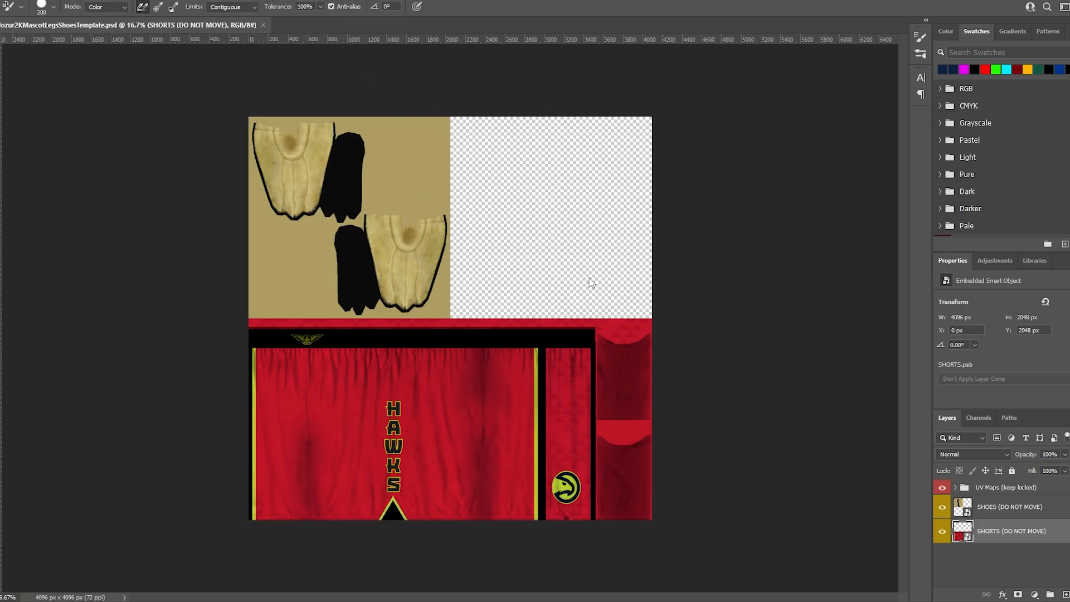
double_click(963, 532)
double_click(966, 504)
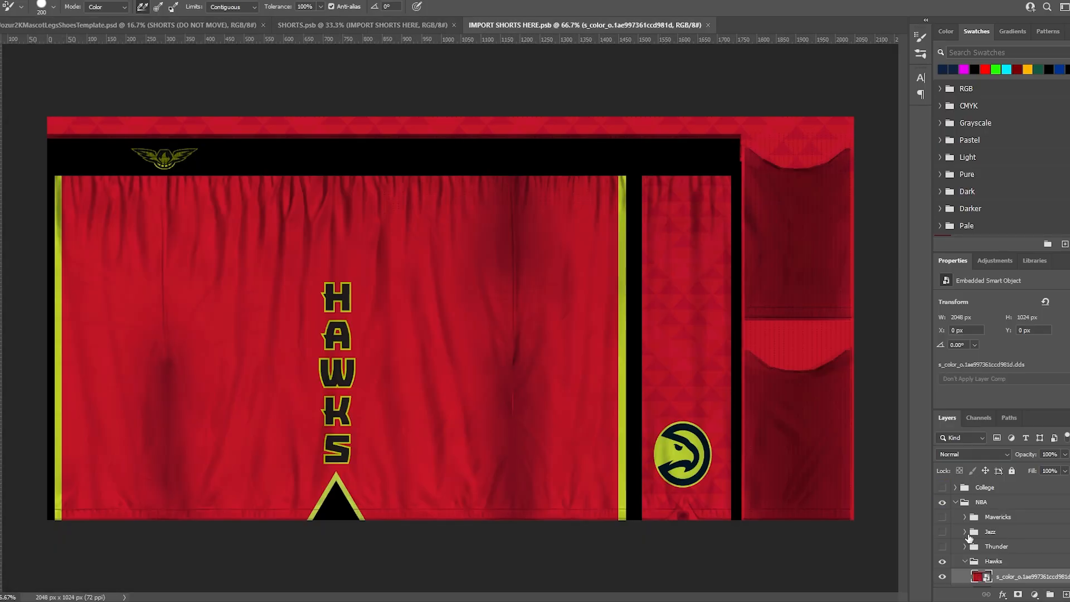
left_click(708, 25)
left_click(455, 26)
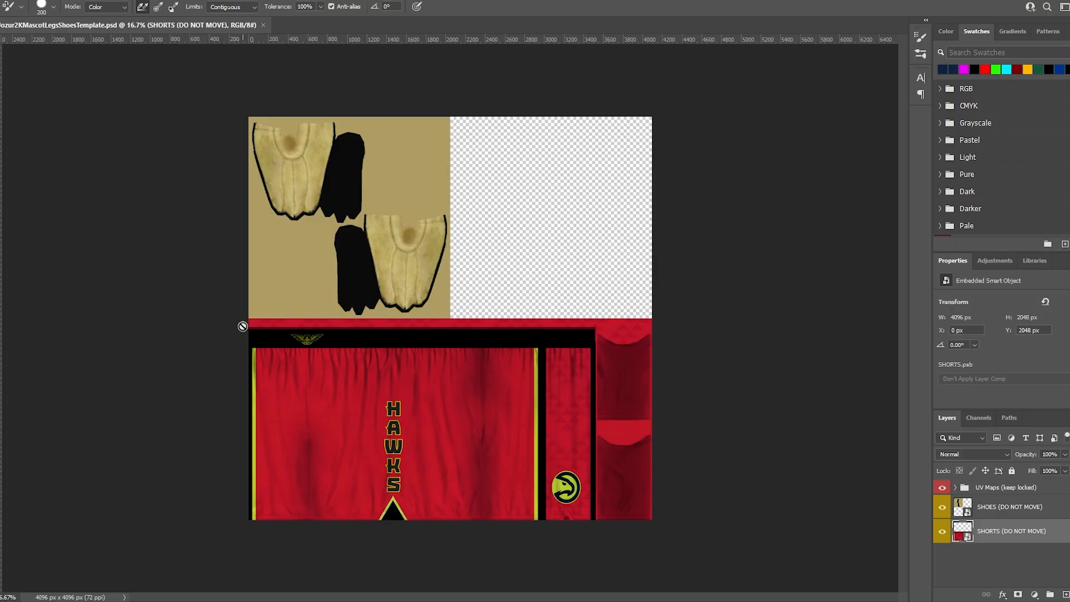
Examine the team layer groups in the template's nested IMPORT SHOES HERE smart object, and close both nested shoe documents
double_click(962, 507)
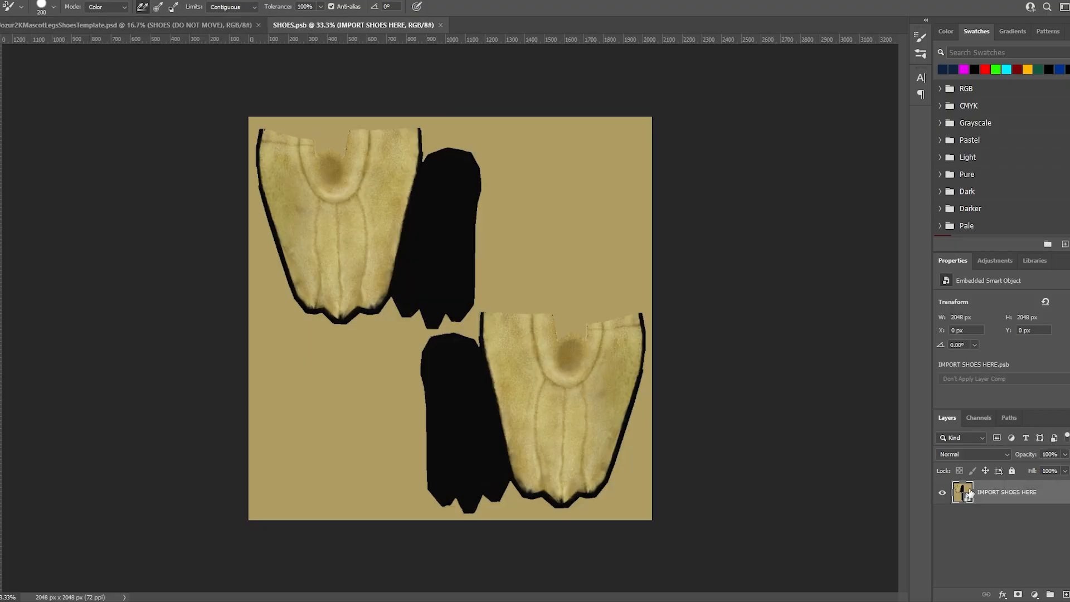
double_click(962, 492)
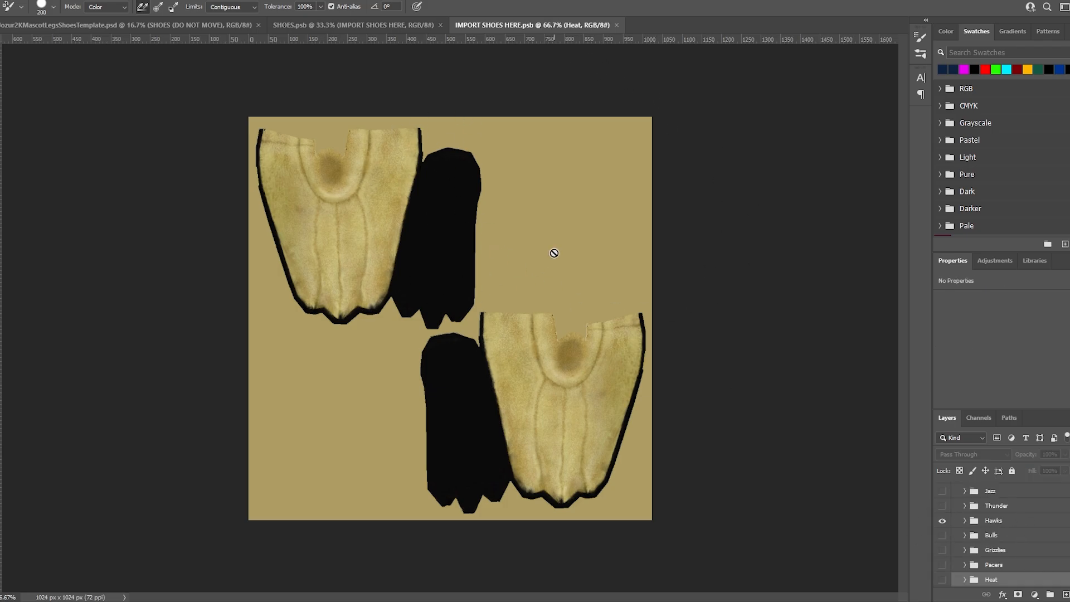
scroll(1002, 524, "up", 1)
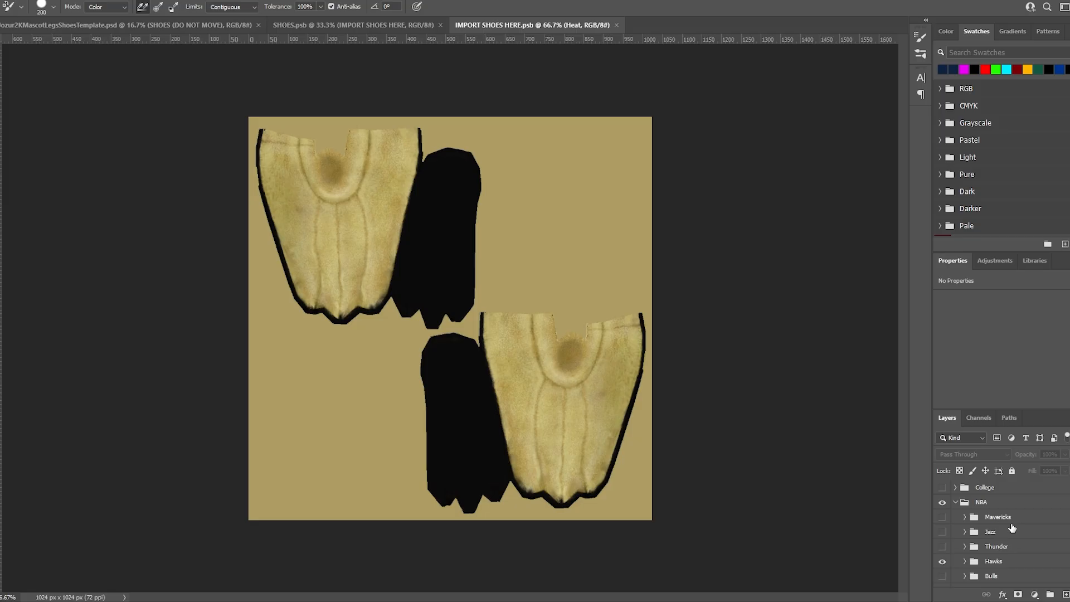
scroll(1025, 534, "up", 2)
left_click(616, 24)
left_click(440, 25)
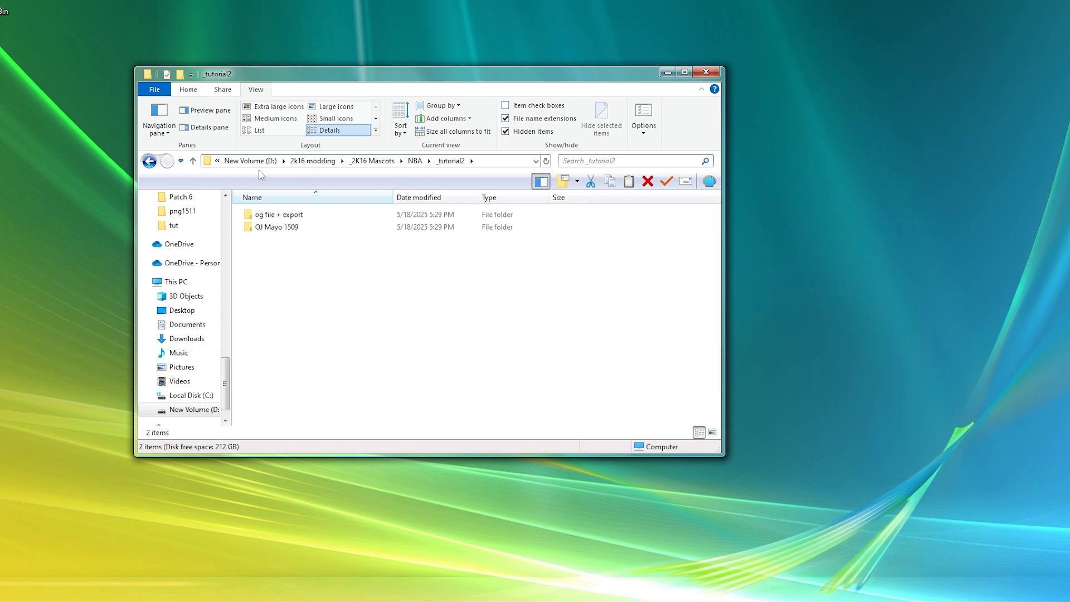
Review the _tutorial2 source folders in File Explorer: the mascot02 export and the OJ Mayo 1509 face and png files
left_click_drag(358, 85, 499, 105)
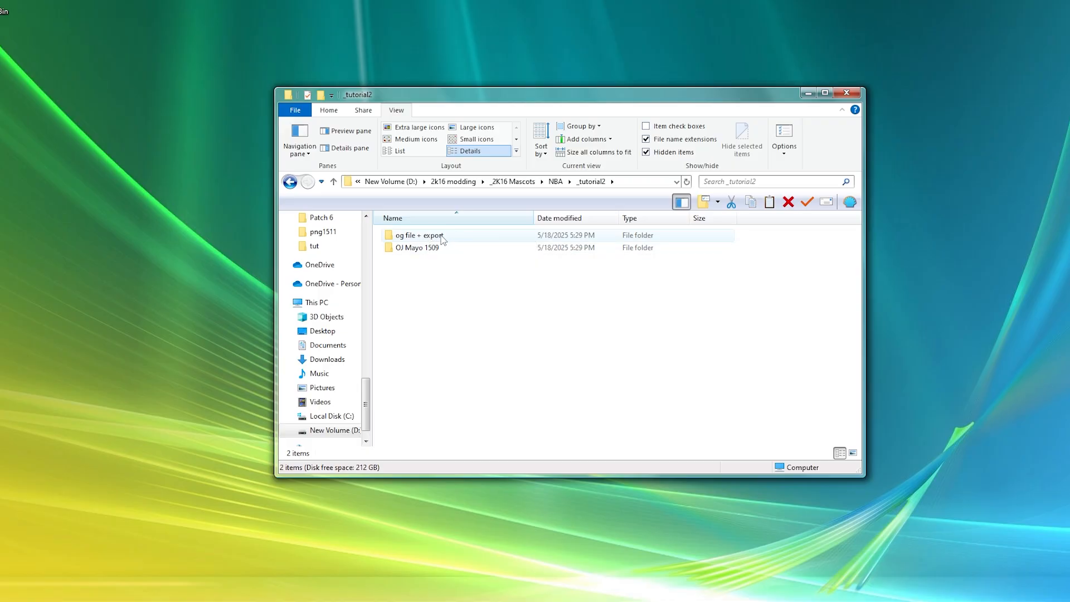
double_click(442, 235)
double_click(408, 237)
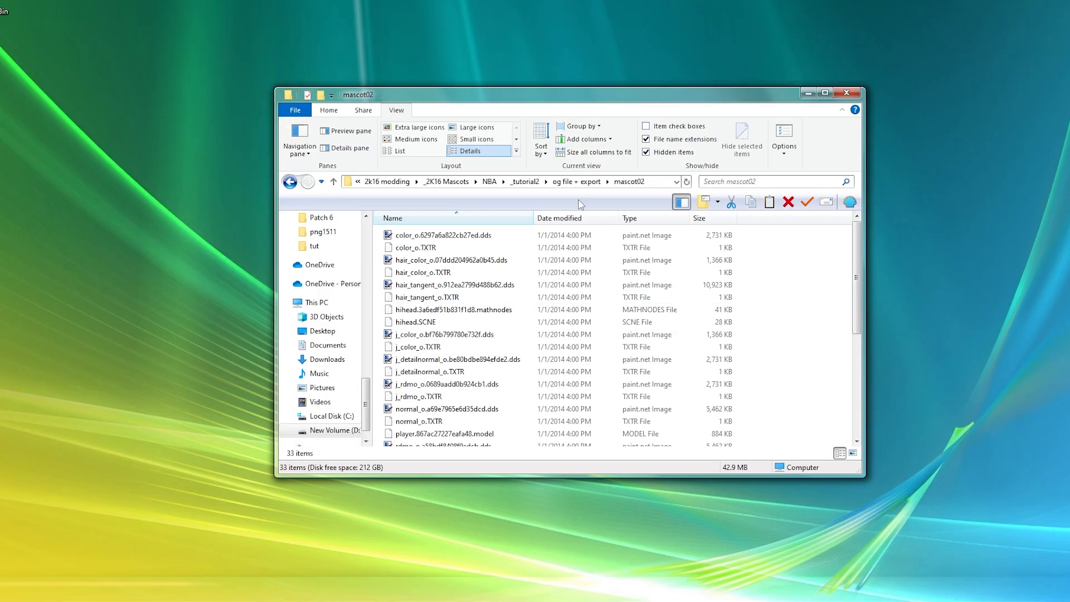
key("BackSpace")
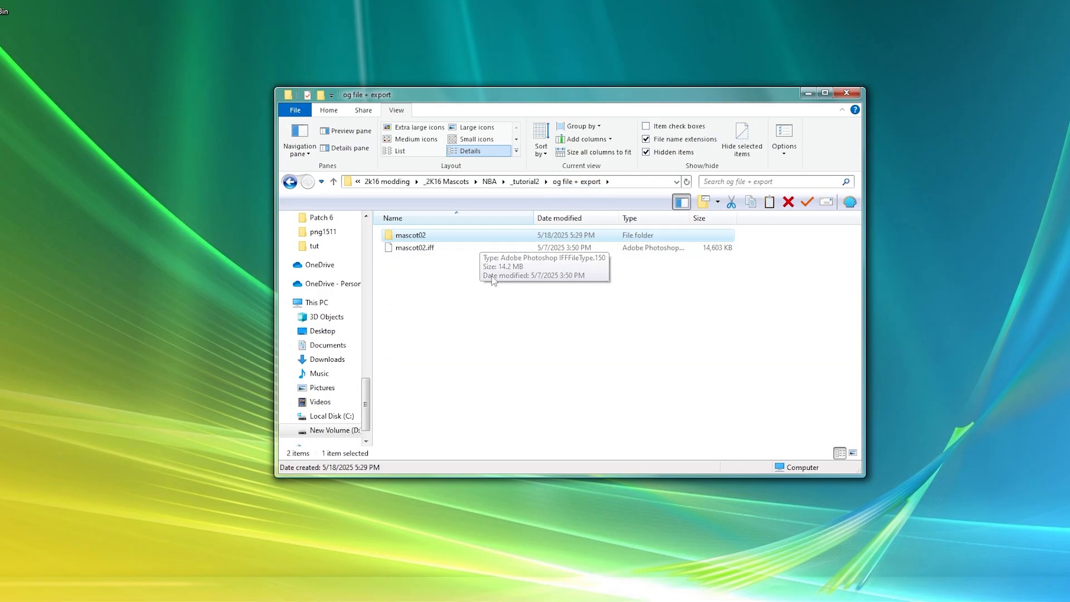
left_click(524, 181)
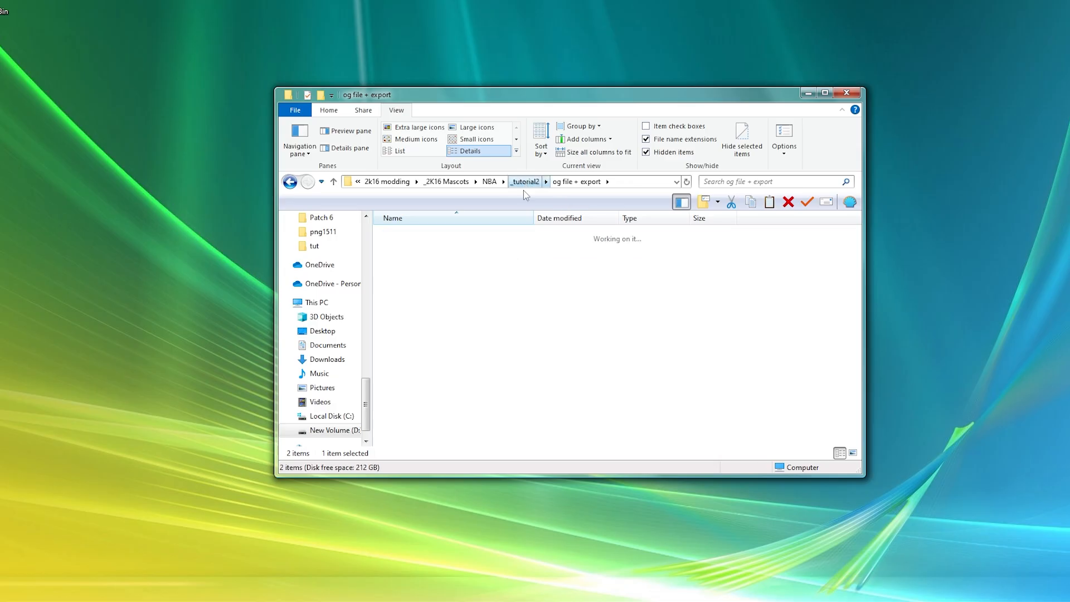
left_click(446, 252)
double_click(446, 252)
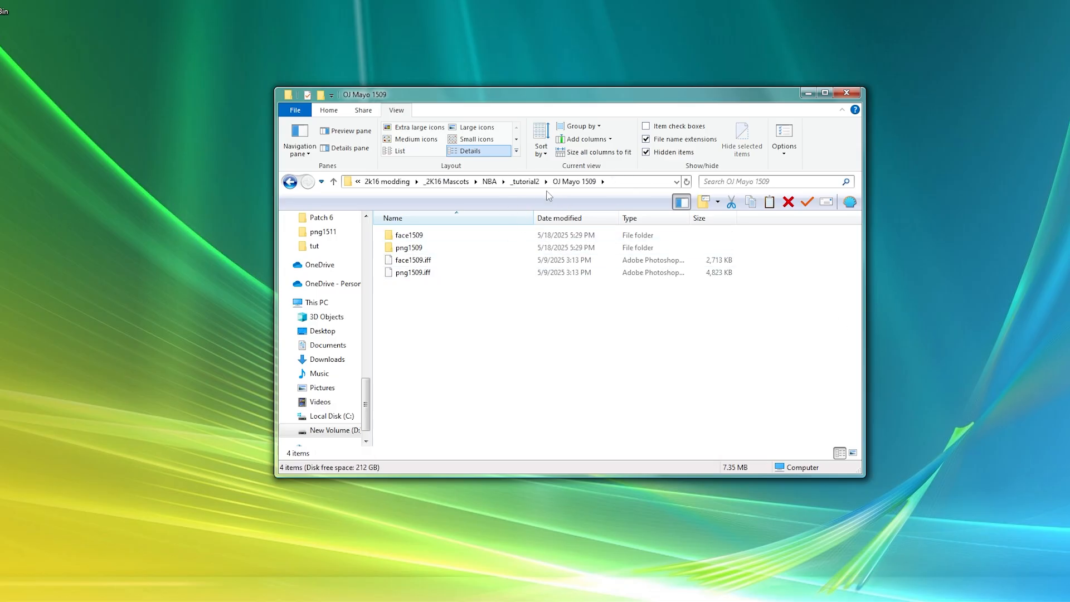
left_click(530, 182)
Show the exported mascot02 folder with large icons and look through its color, hair, jersey, shorts and shoe textures
double_click(419, 235)
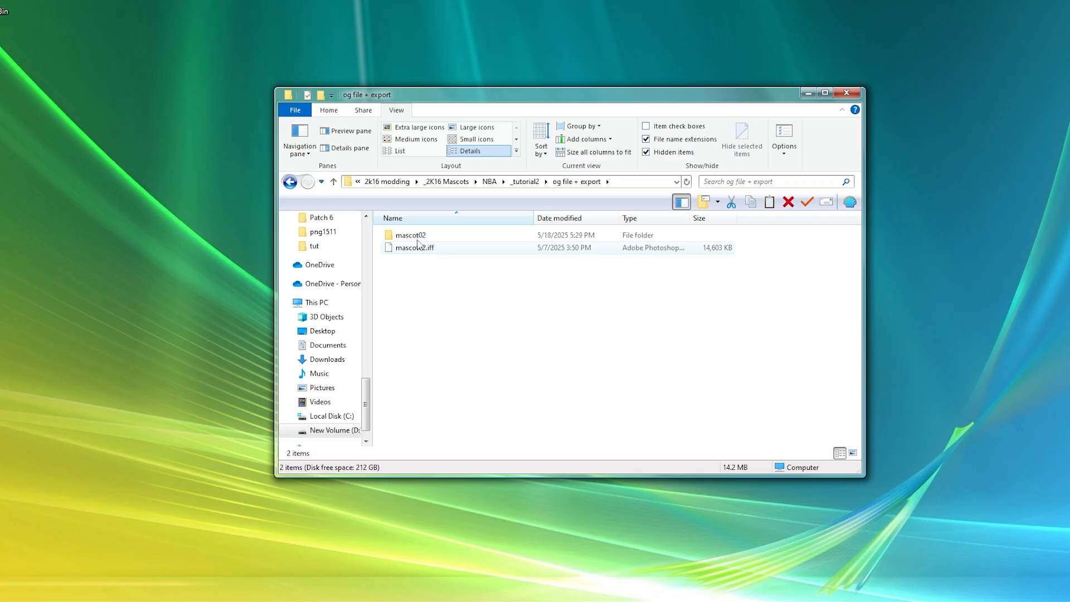
double_click(412, 235)
left_click(475, 128)
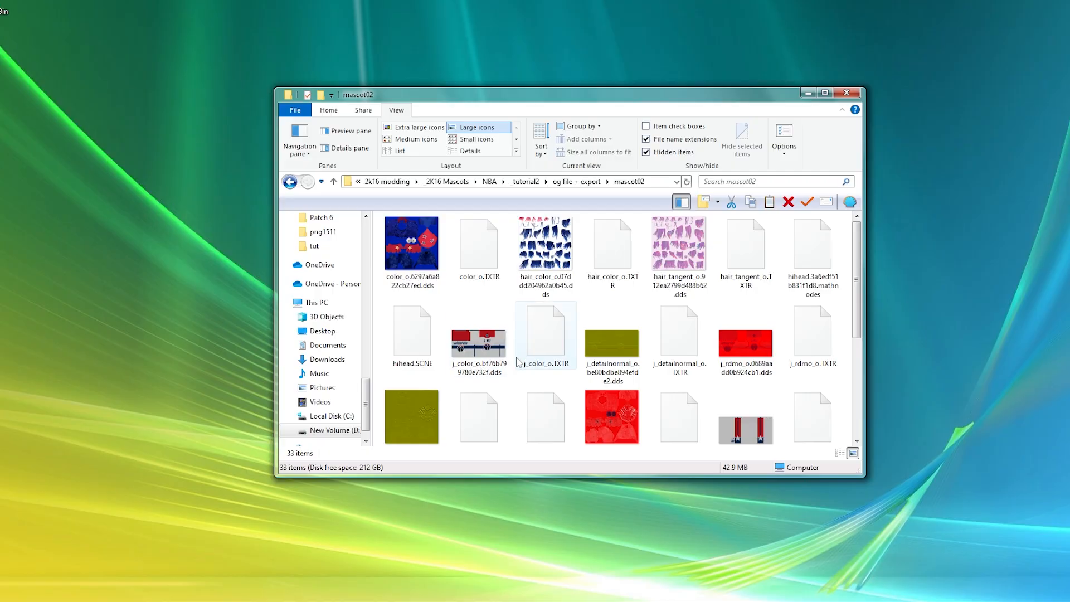
scroll(762, 409, "down", 1)
scroll(758, 411, "down", 3)
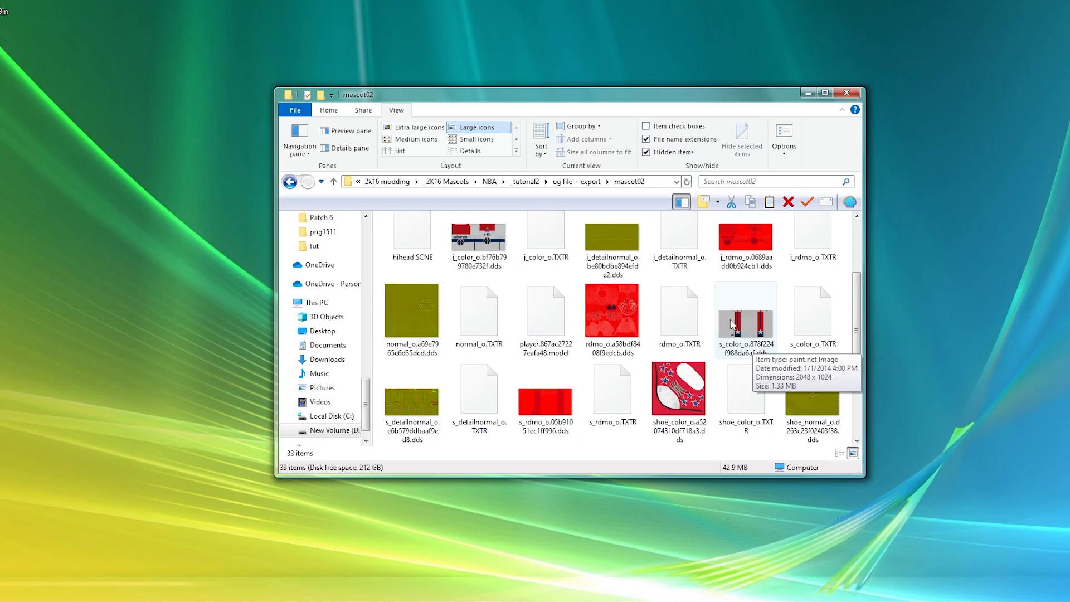
scroll(673, 384, "up", 5)
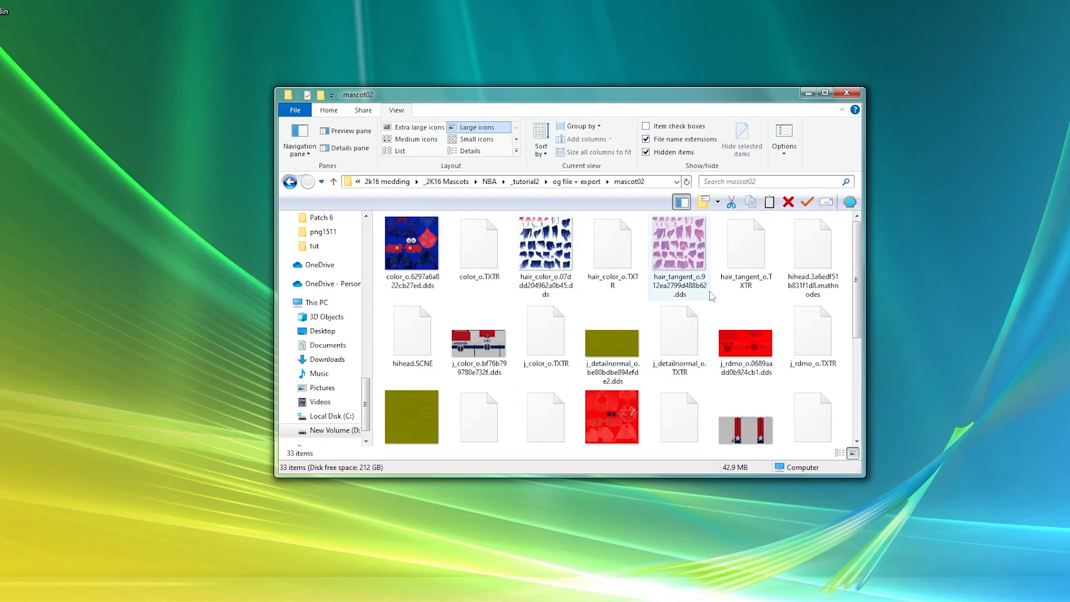
scroll(641, 298, "down", 5)
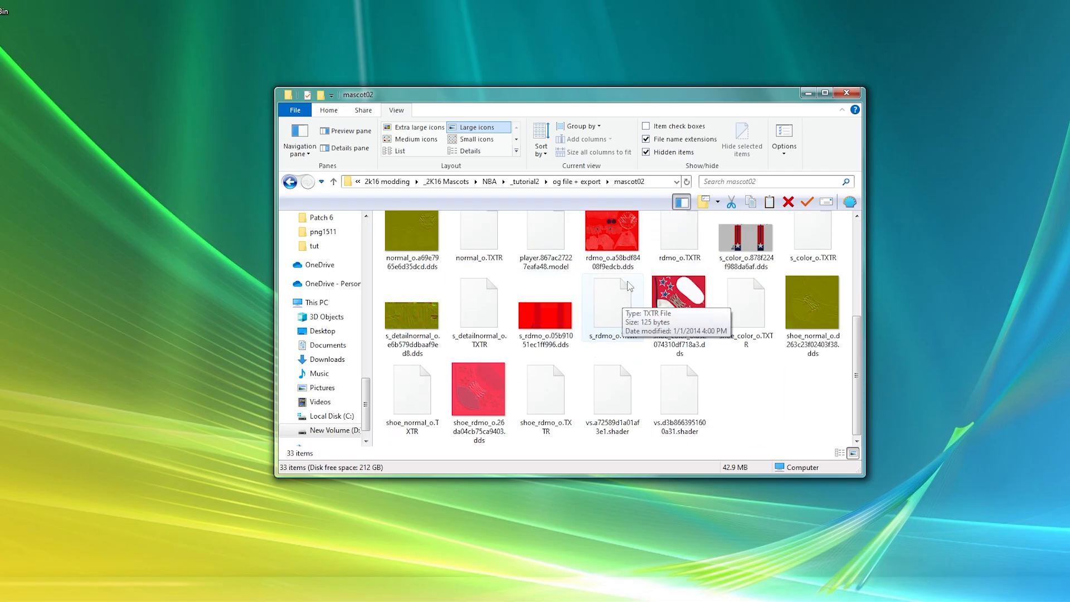
scroll(624, 303, "up", 5)
Create a new folder named "converted wizards" in the _tutorial2 folder
left_click(582, 185)
right_click(446, 343)
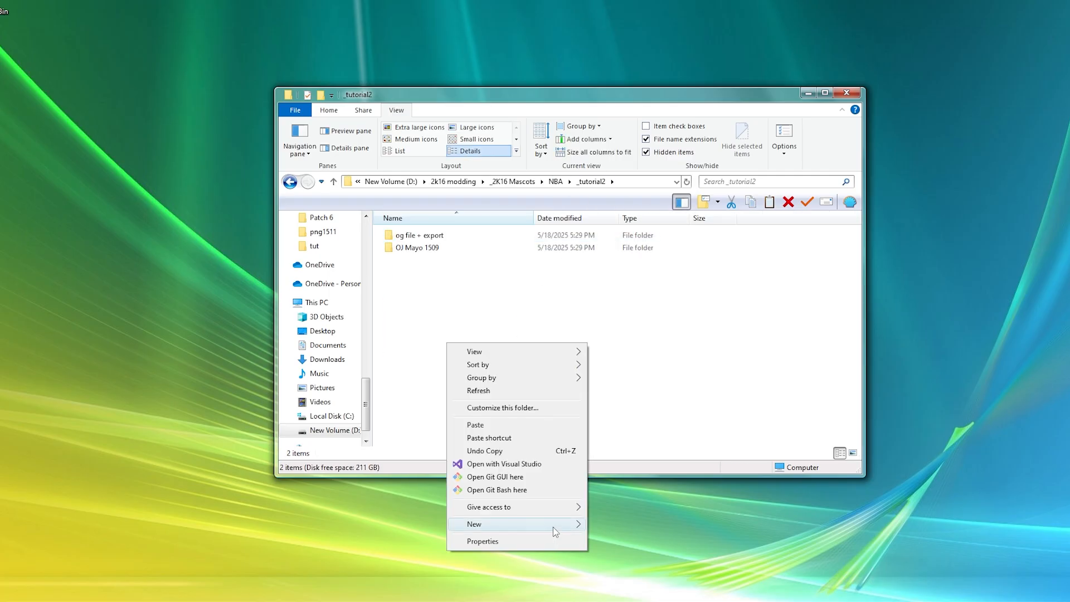
mouse_move(552, 524)
left_click(669, 364)
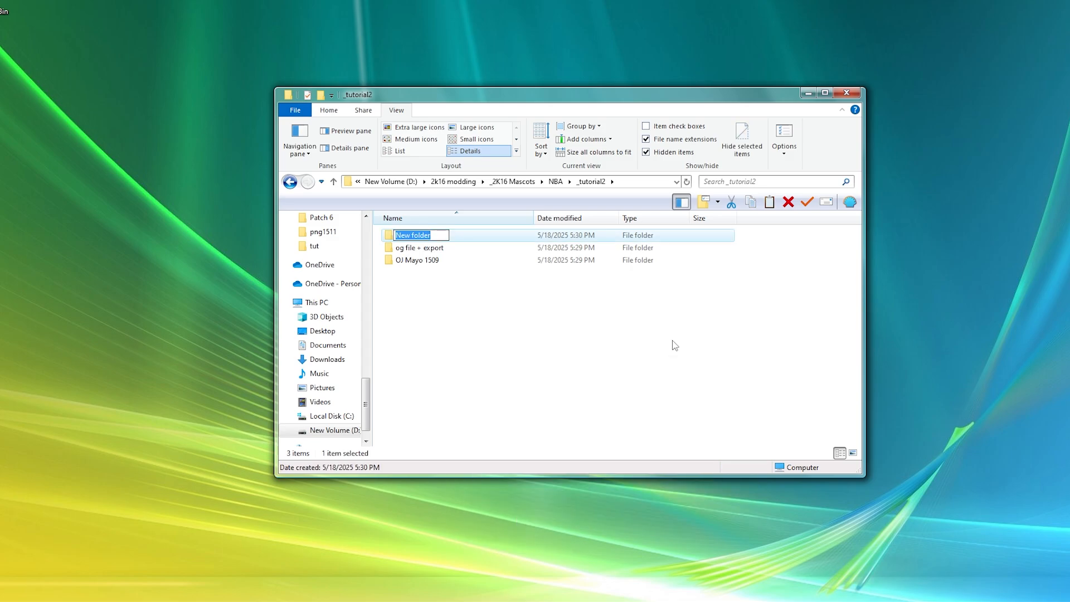
type("converted wizards")
key("Return")
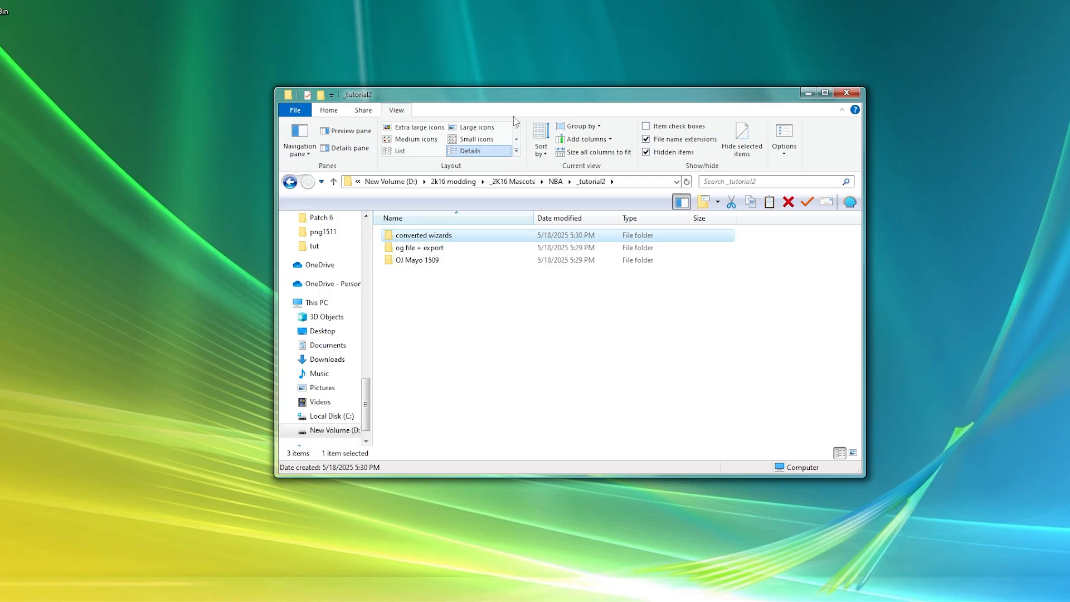
Open "og file + export" in a new window and arrange it beside the window showing the converted wizards folder
right_click(417, 247)
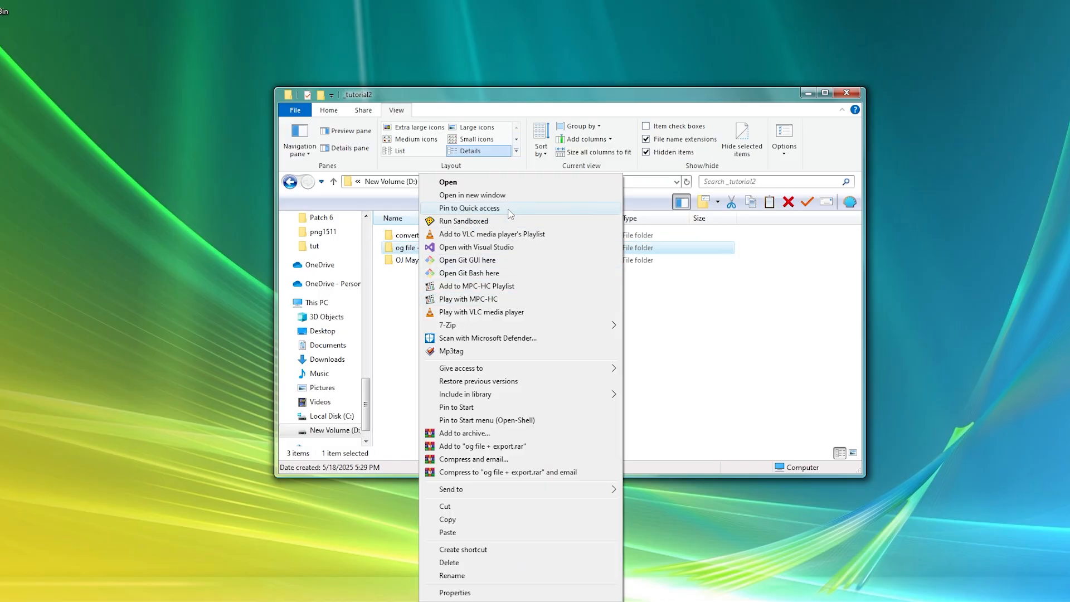
left_click(479, 195)
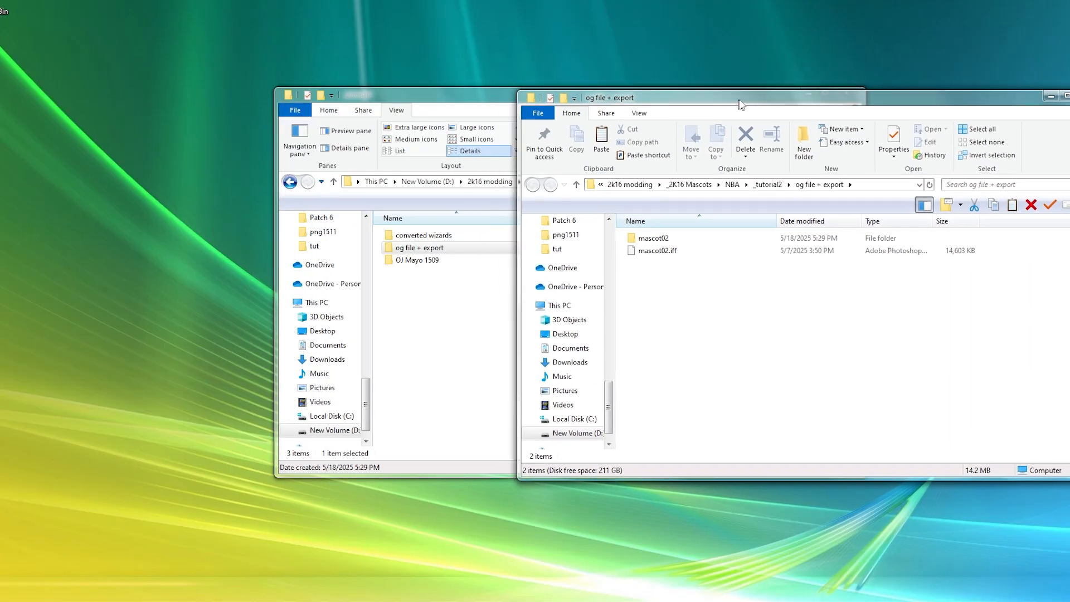
left_click_drag(740, 100, 751, 95)
double_click(440, 236)
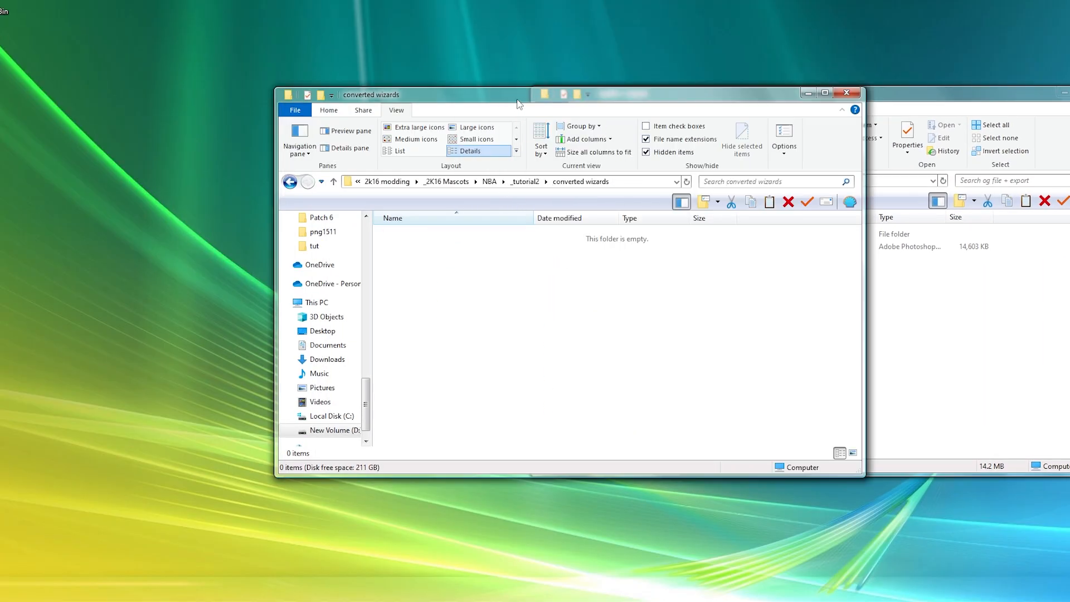
left_click_drag(518, 103, 305, 103)
left_click(713, 100)
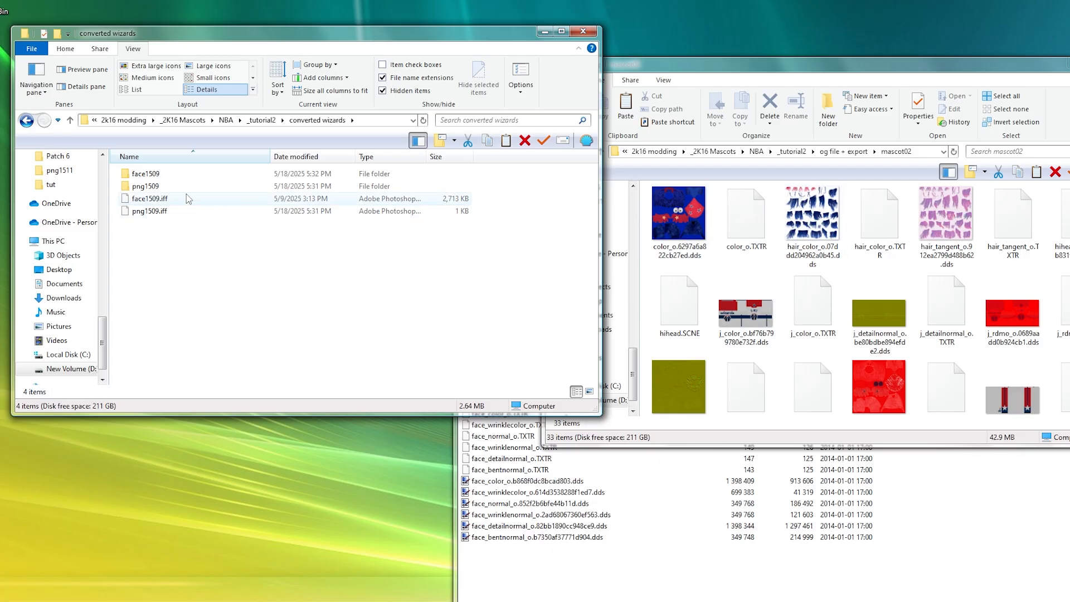
Copy the color_o DDS and color_o.TXTR files from mascot02 into the face1509 folder in converted wizards
double_click(156, 176)
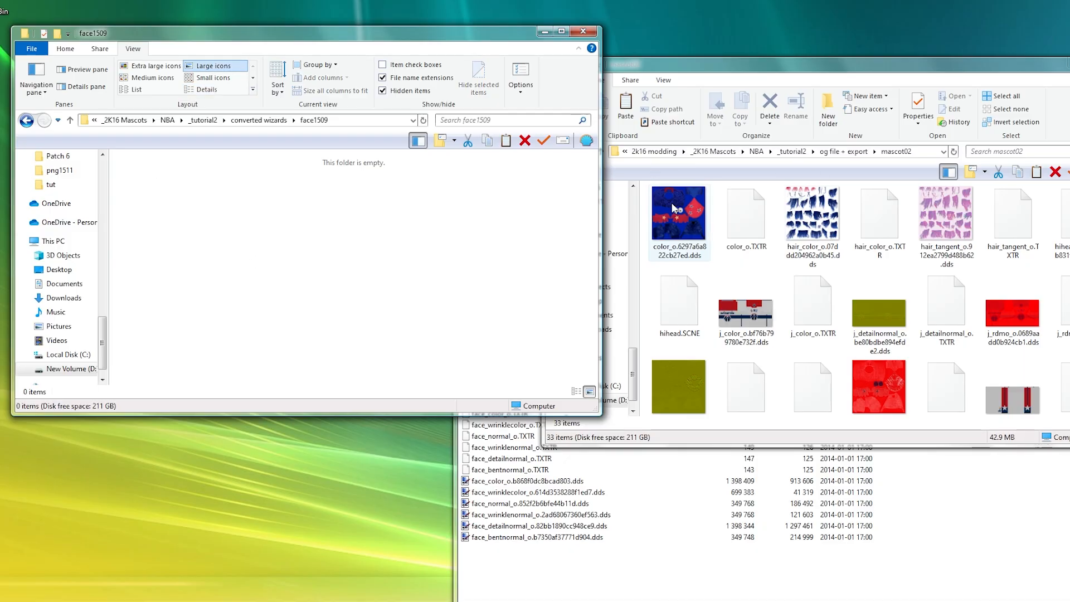
left_click(688, 224)
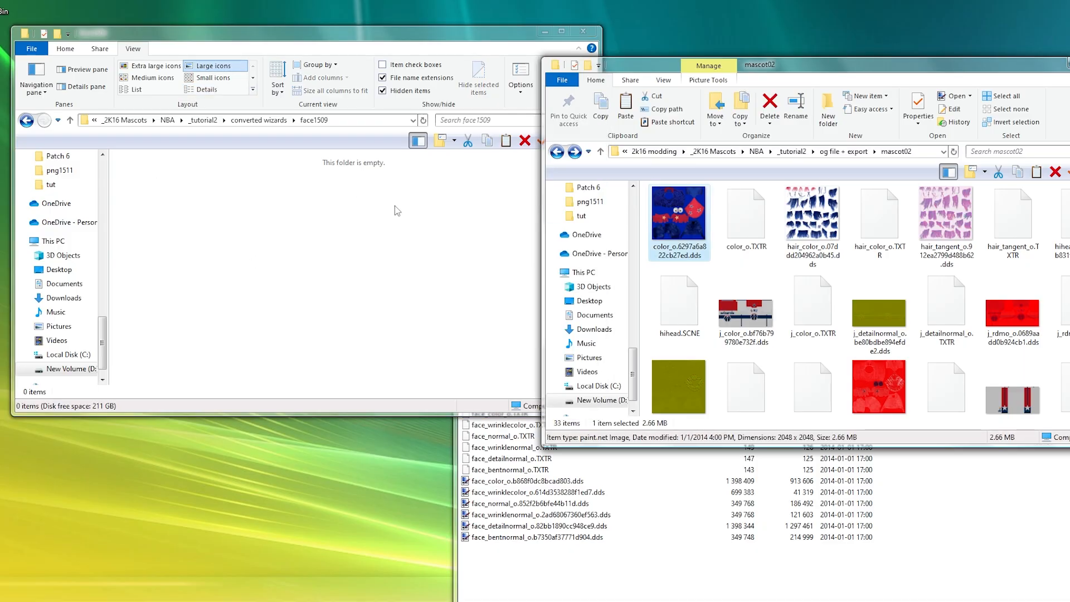
left_click(746, 221, "ctrl")
left_click(352, 266)
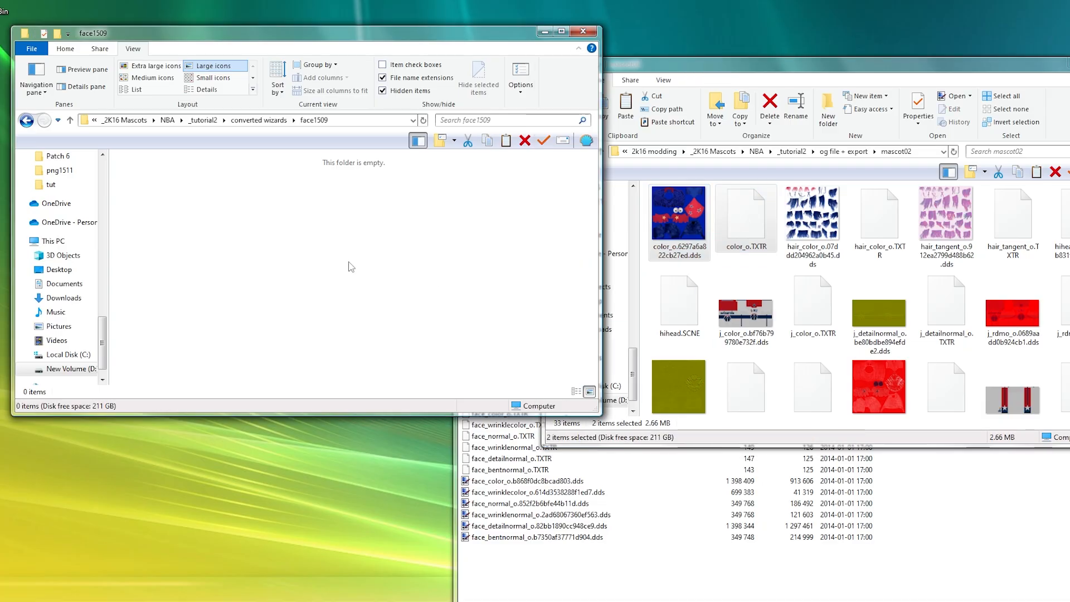
key("ctrl+v")
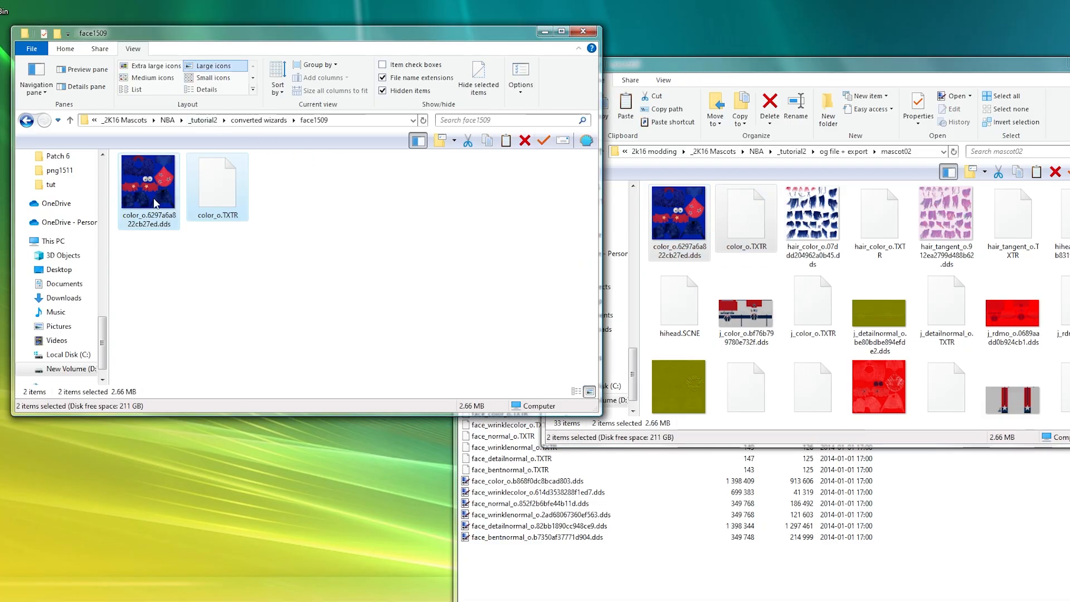
Rename the copied color_o DDS texture using the name face_color_o.b868f0dc8bcad803.dds copied from the face1509.iff archive
left_click(628, 547)
left_click(514, 481)
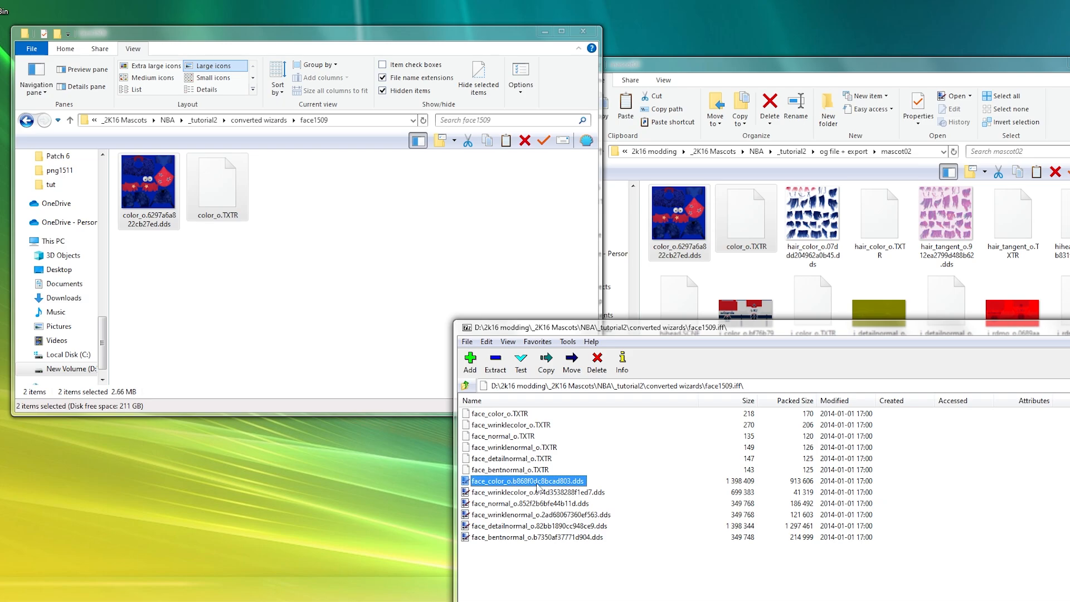
key("F2")
key("ctrl+c")
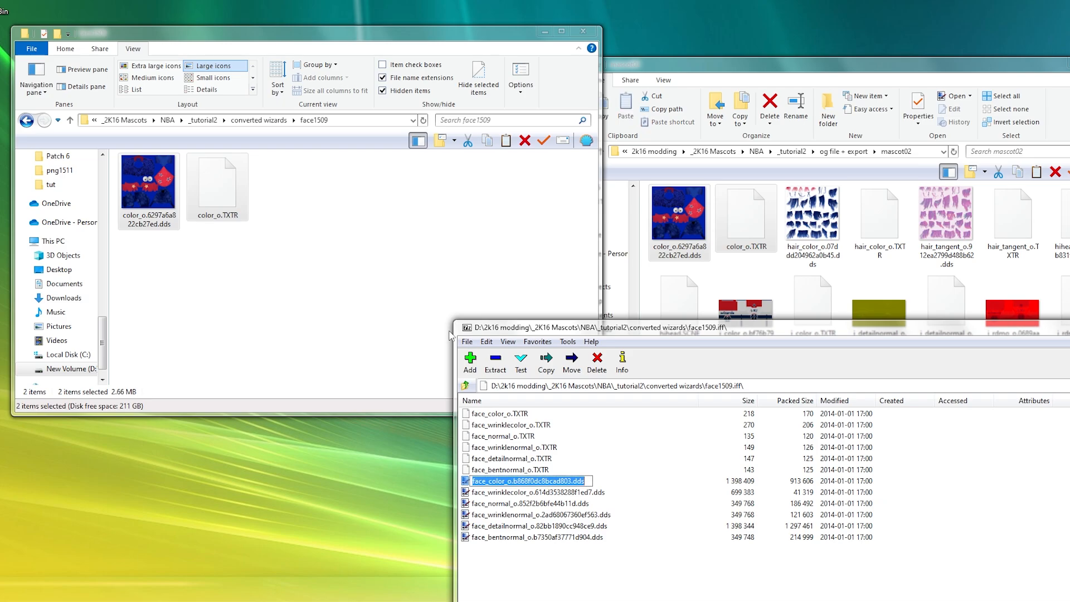
left_click(269, 343)
left_click(152, 223)
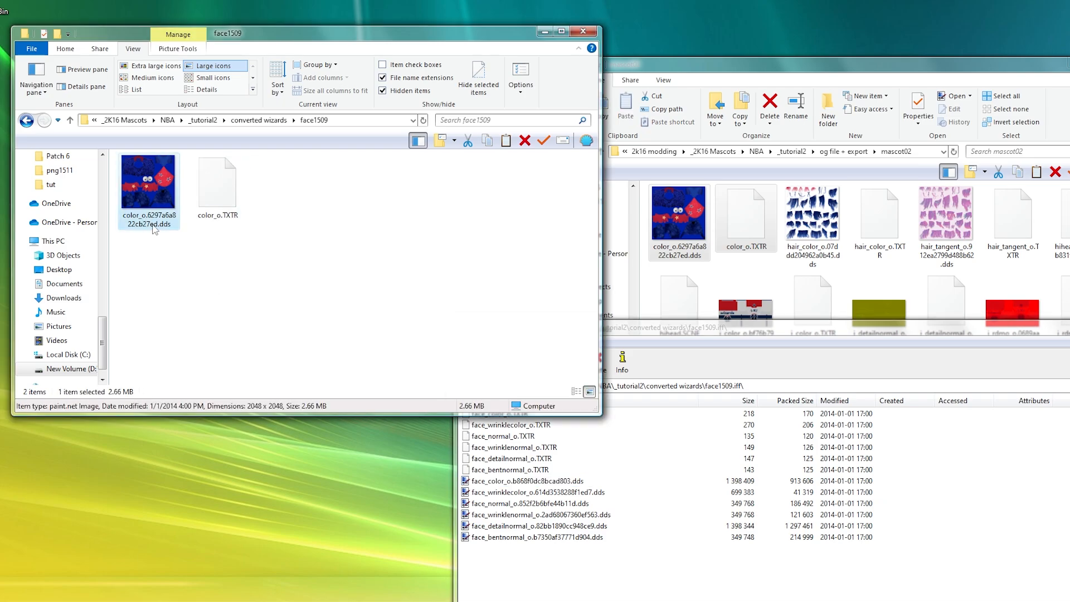
key("F2")
key("ctrl+v")
key("Return")
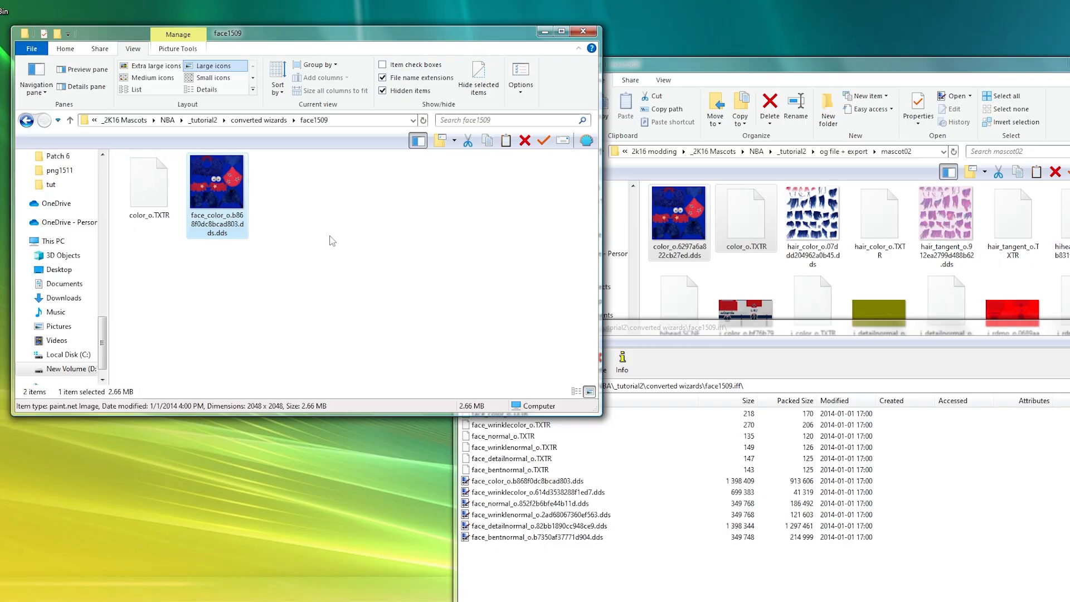
Remove the duplicate .dds extension from the face texture, naming it face_color_o.b868f0dc8bcad803.dds
left_click(233, 232)
left_click(244, 227)
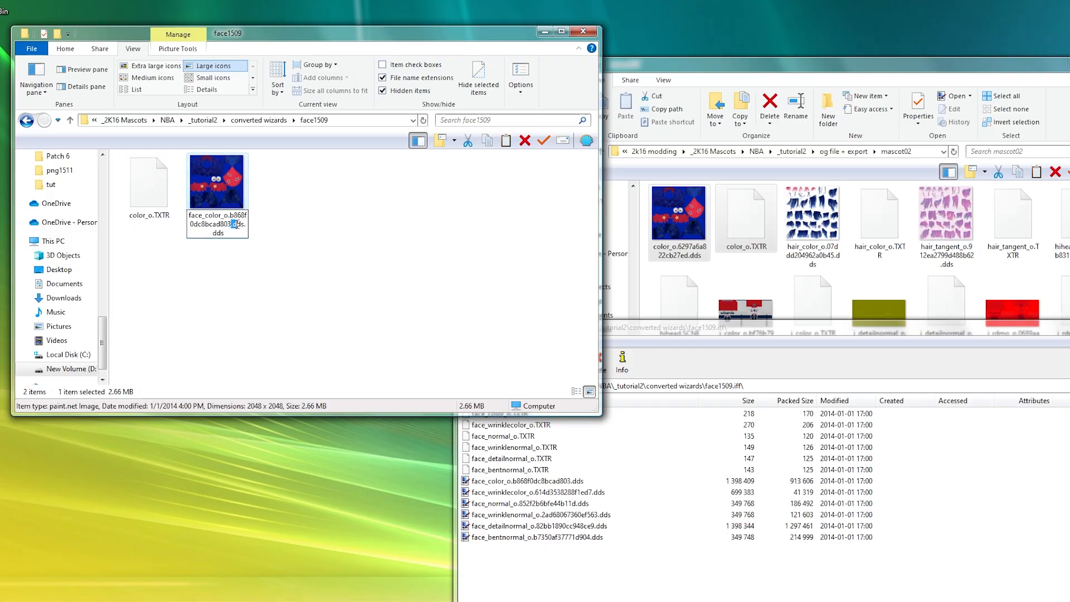
left_click_drag(236, 224, 244, 225)
key("Delete")
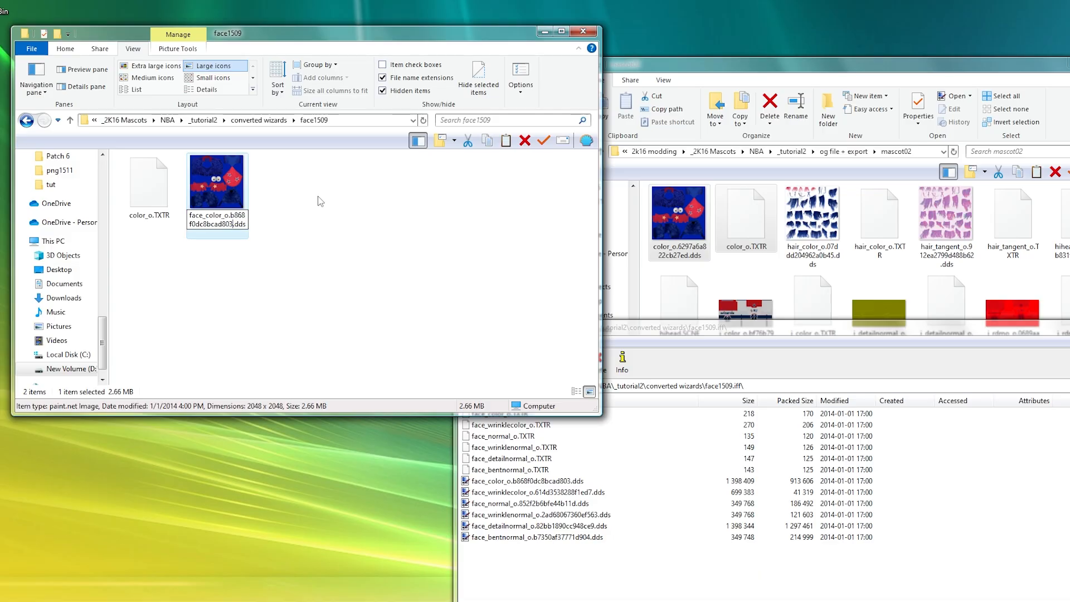
key("Return")
Rename color_o.TXTR in the face1509 folder to face_color_o.TXTR
left_click(149, 217)
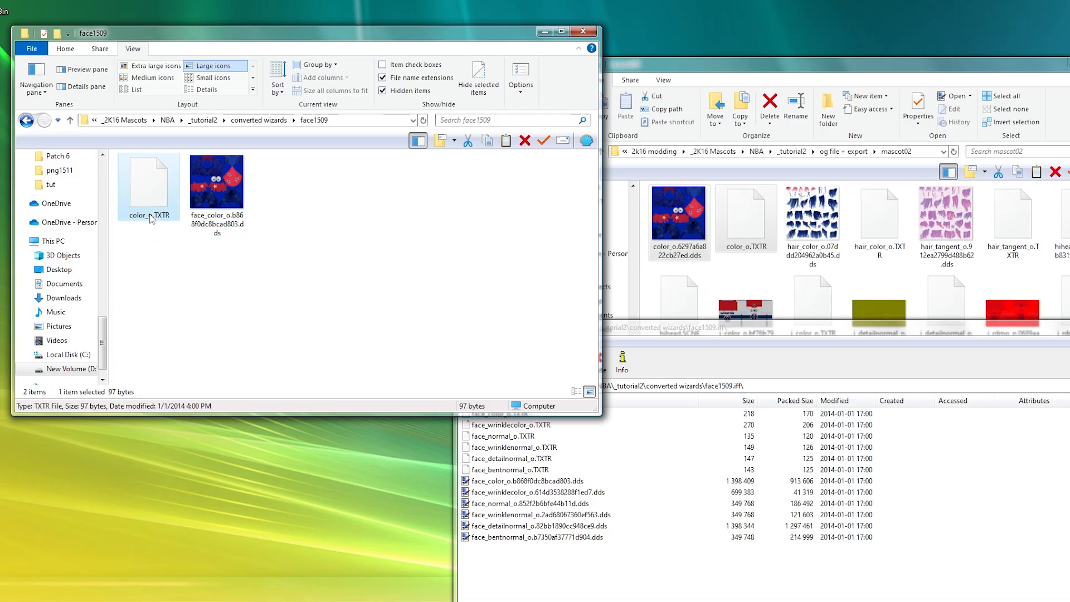
left_click(129, 217)
type("face_")
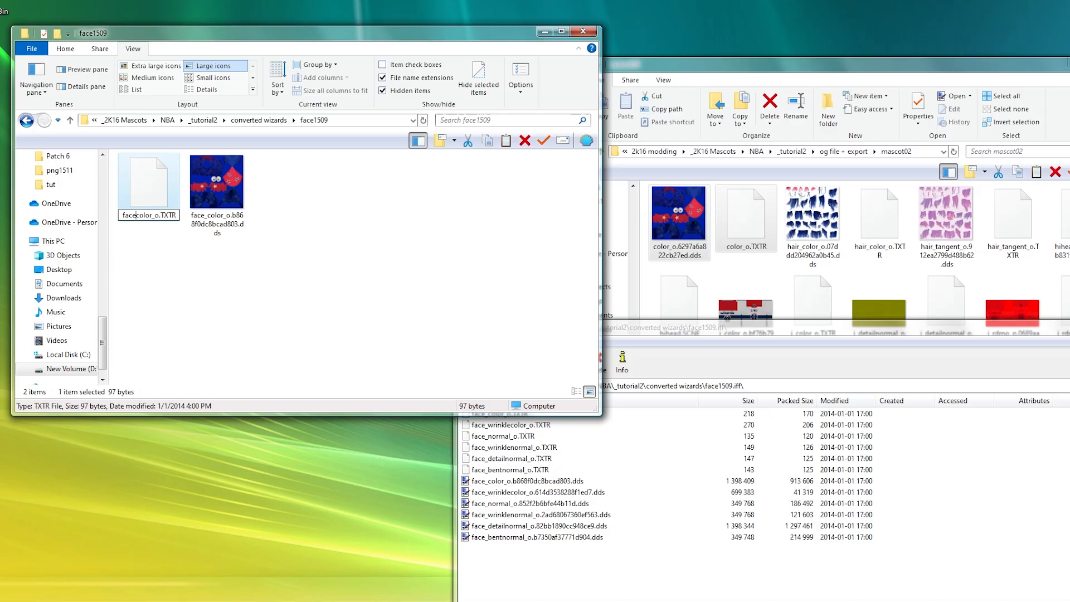
key("Return")
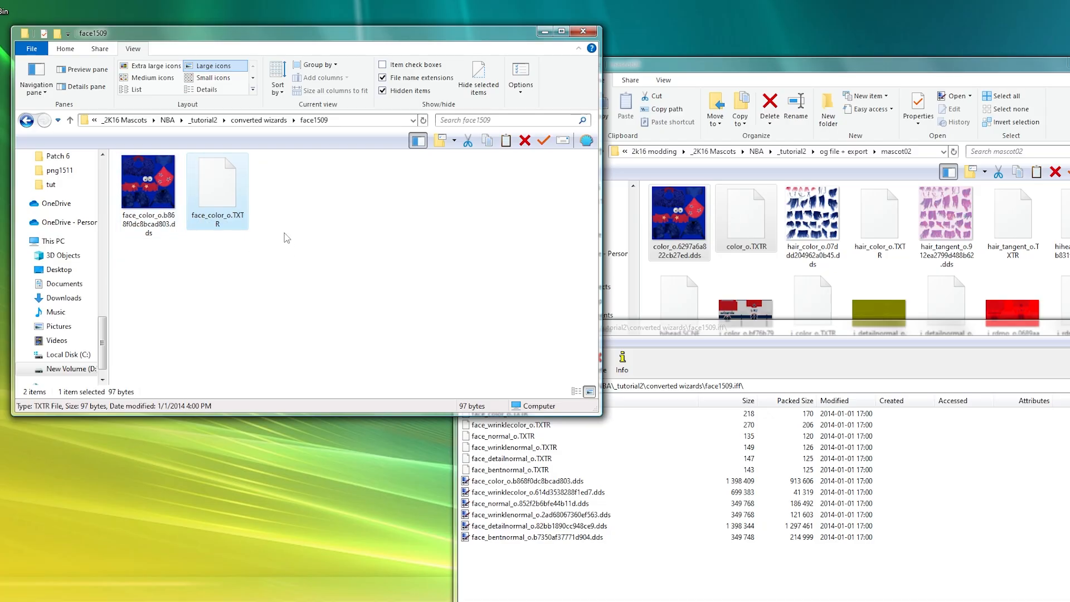
Open face_color_o.TXTR in Notepad and add the prefix face_ to the texture name in the text
double_click(226, 198)
left_click(490, 186)
left_click(437, 276)
left_click(574, 310)
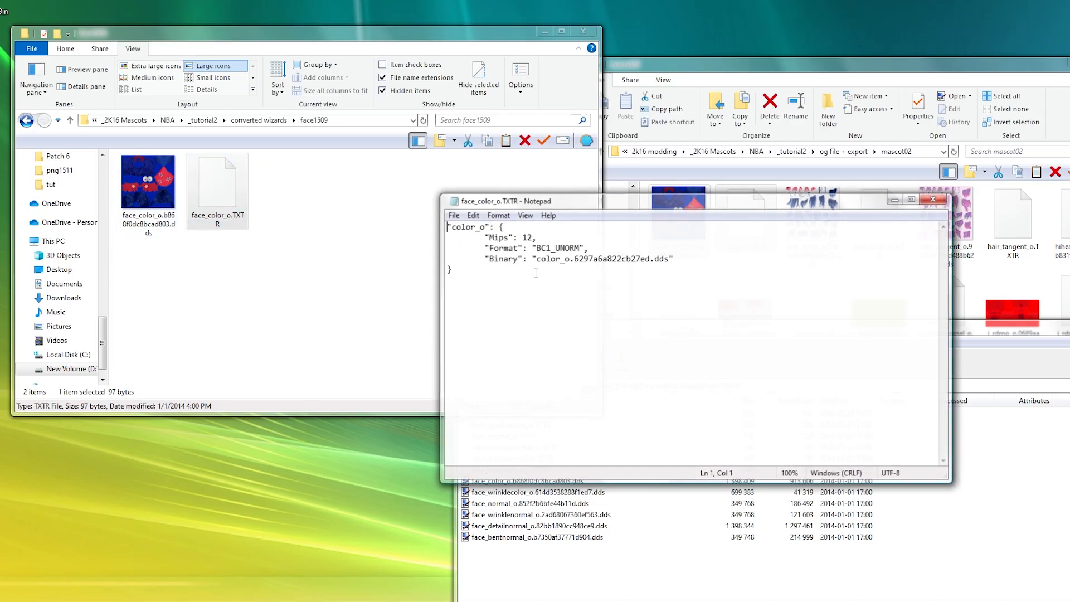
type("face_")
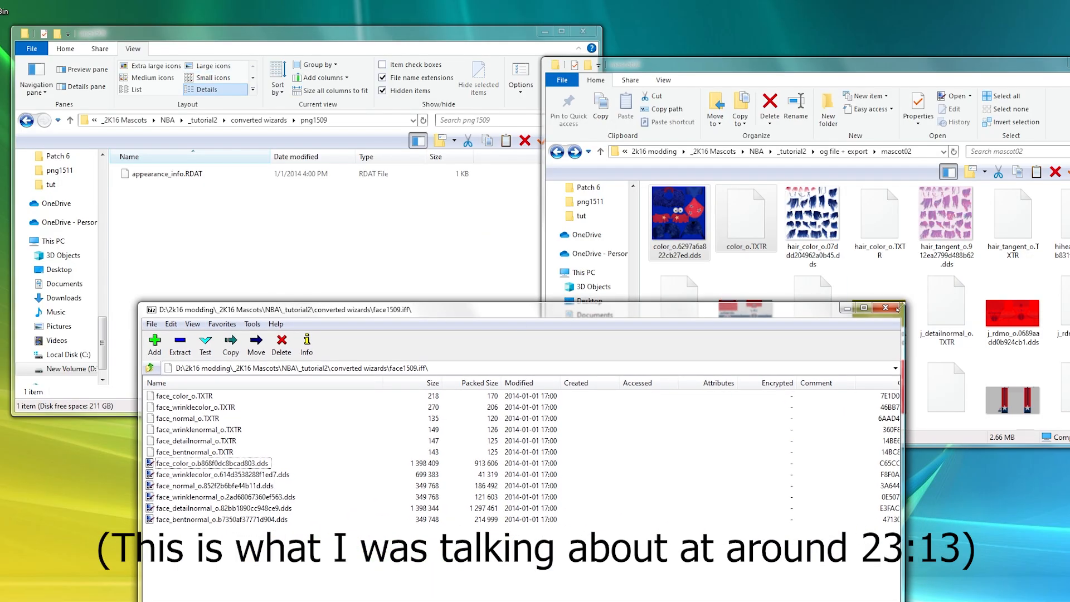
Close the face1509.iff archive window and copy _hihead.SCNE from the _resources folder into the png1509 folder
left_click(896, 307)
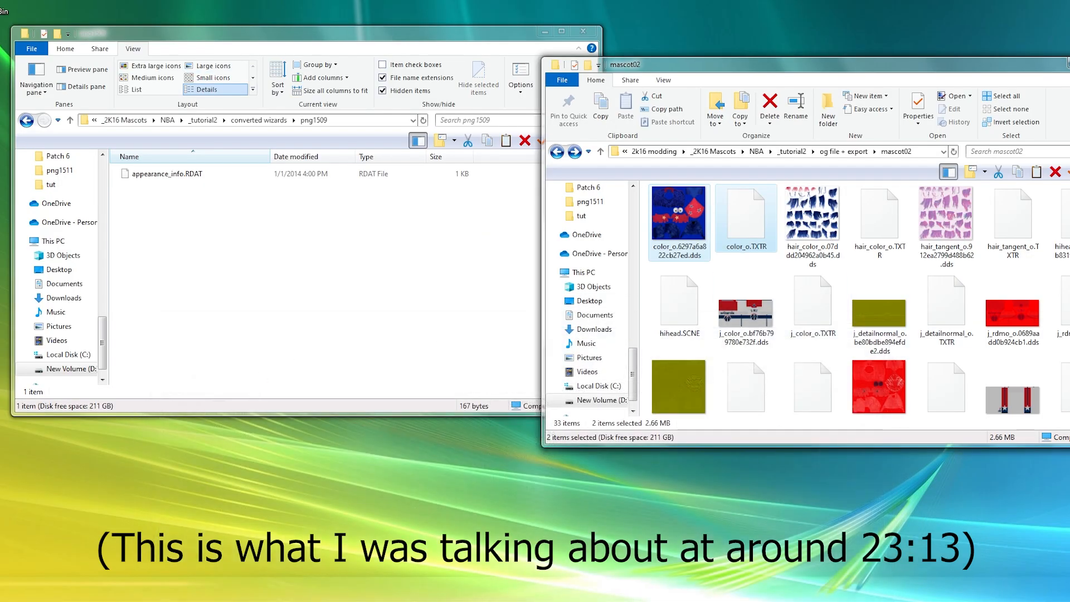
left_click(359, 600)
left_click(202, 228)
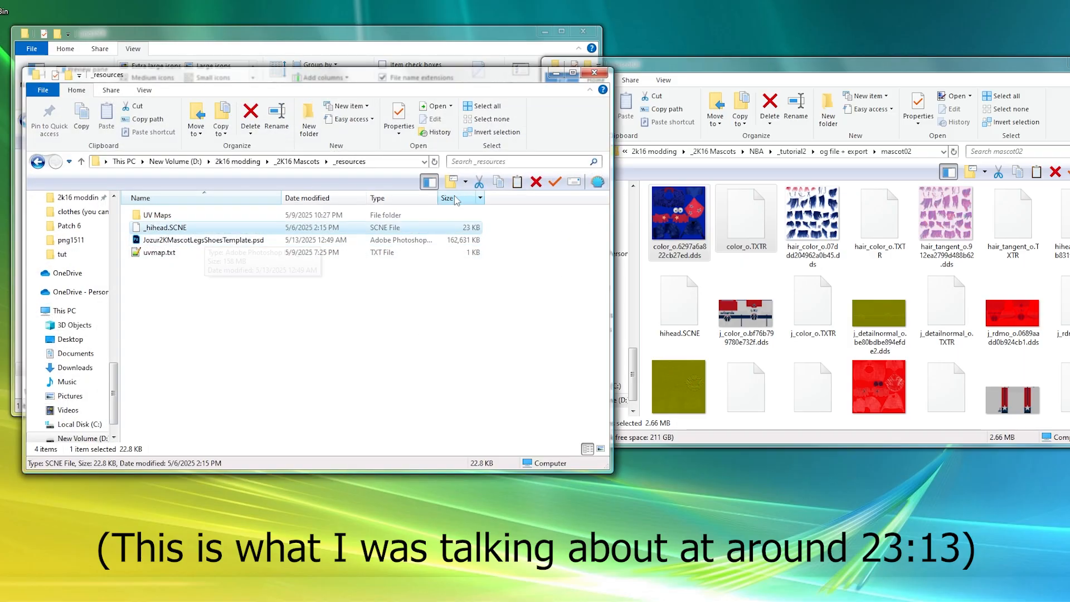
left_click(555, 73)
left_click(255, 292)
key("ctrl+v")
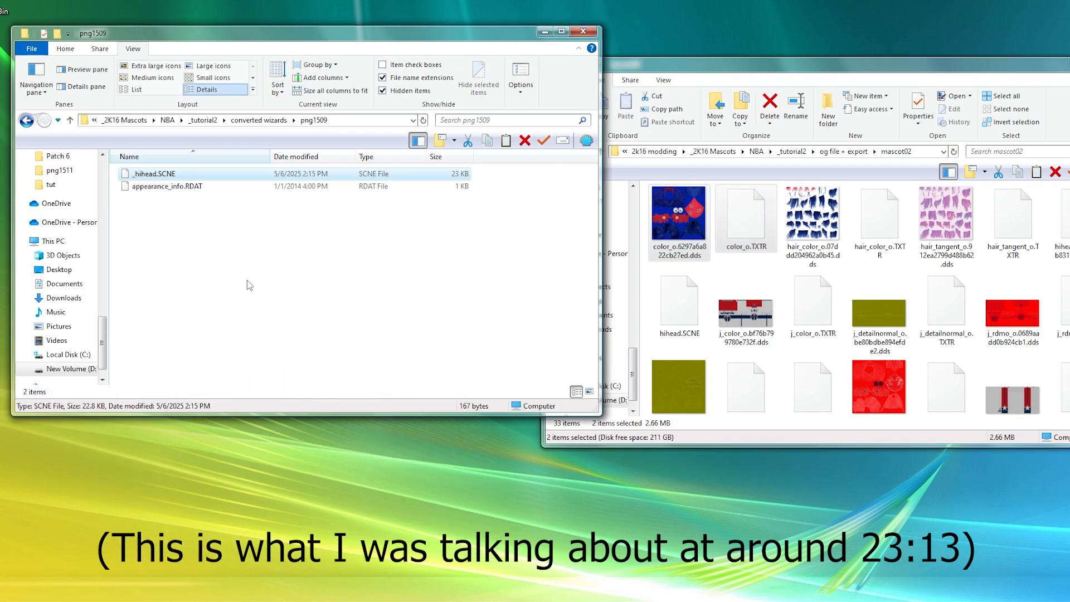
Copy hihead.SCNE from mascot02 into the png1509 folder and display that folder's files as large icons
scroll(910, 316, "down", 1)
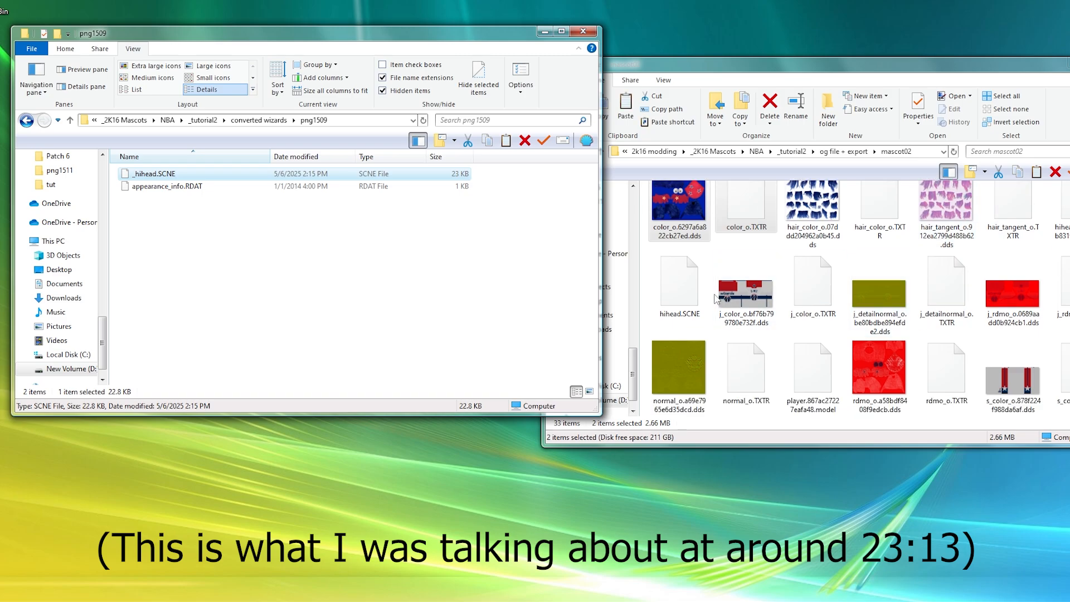
left_click(695, 300)
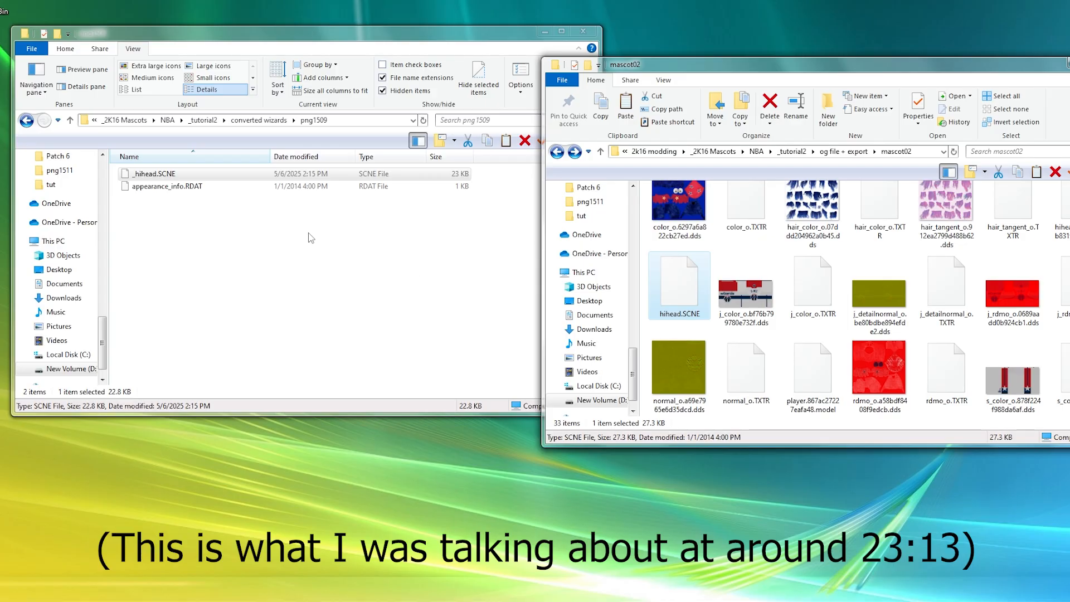
key("ctrl+c")
left_click(287, 291)
key("ctrl+v")
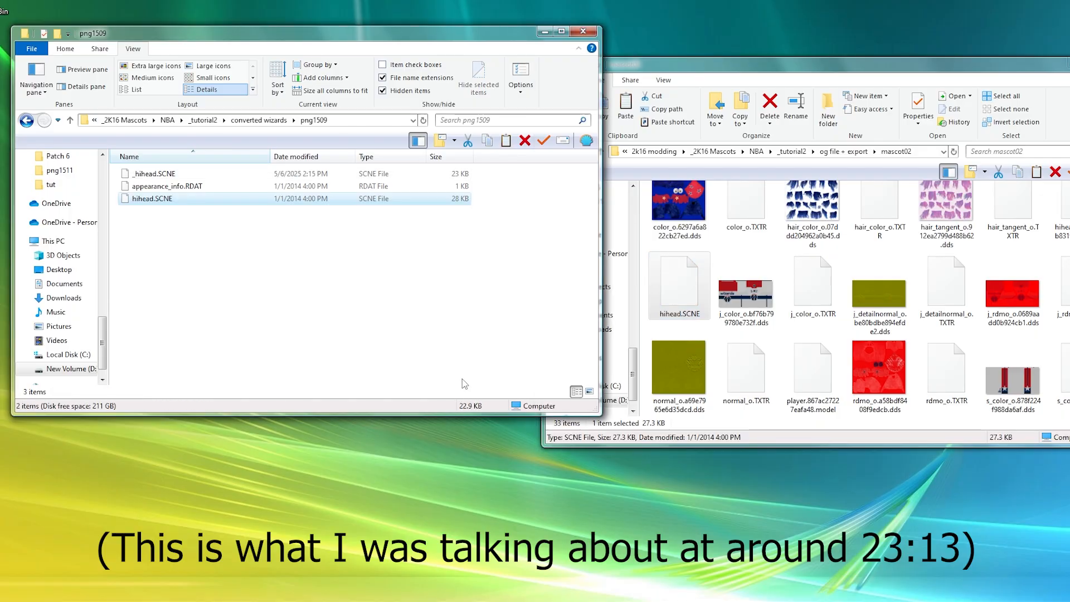
left_click(187, 174)
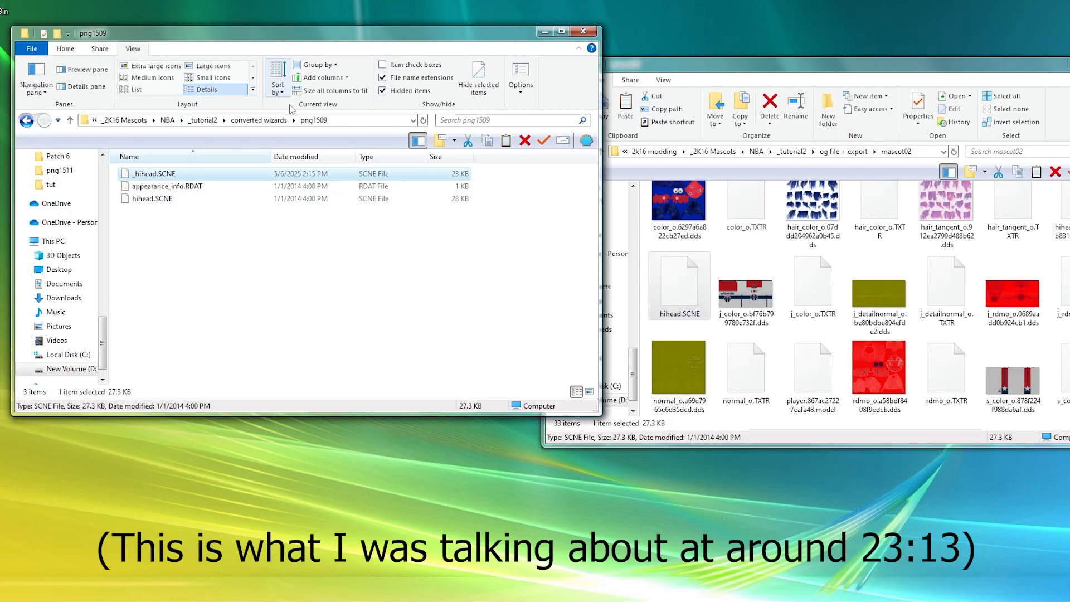
left_click(215, 67)
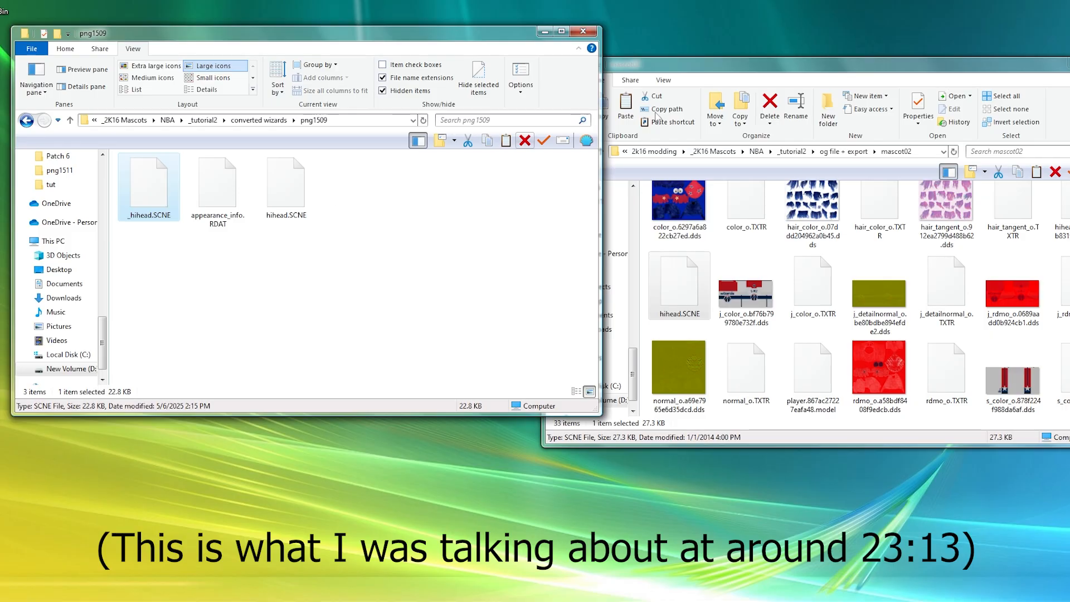
Copy the hair_color, hair_tangent, j_color and s_color DDS/TXTR files, shoe_color DDS, player model, hihead mathnodes and hihead.SCNE from mascot02 into png1509
left_click(733, 65)
scroll(796, 269, "up", 1)
left_click(809, 221)
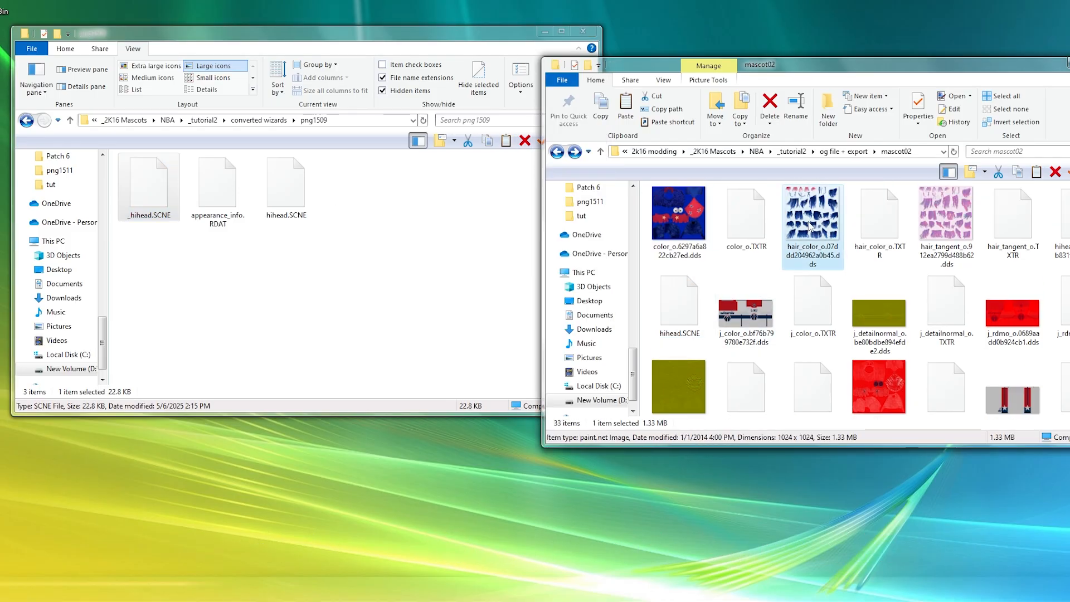
left_click(872, 230, "ctrl")
left_click(952, 219, "ctrl")
left_click(1008, 223, "ctrl")
left_click(745, 315, "ctrl")
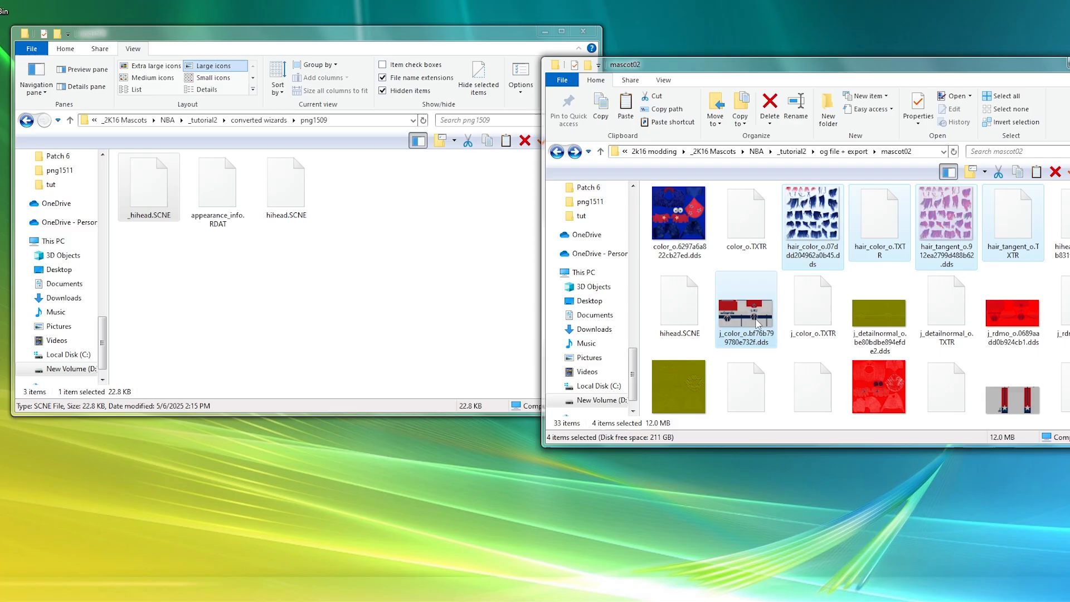
left_click(812, 309, "ctrl")
scroll(1005, 305, "down", 1)
left_click(1004, 305, "ctrl")
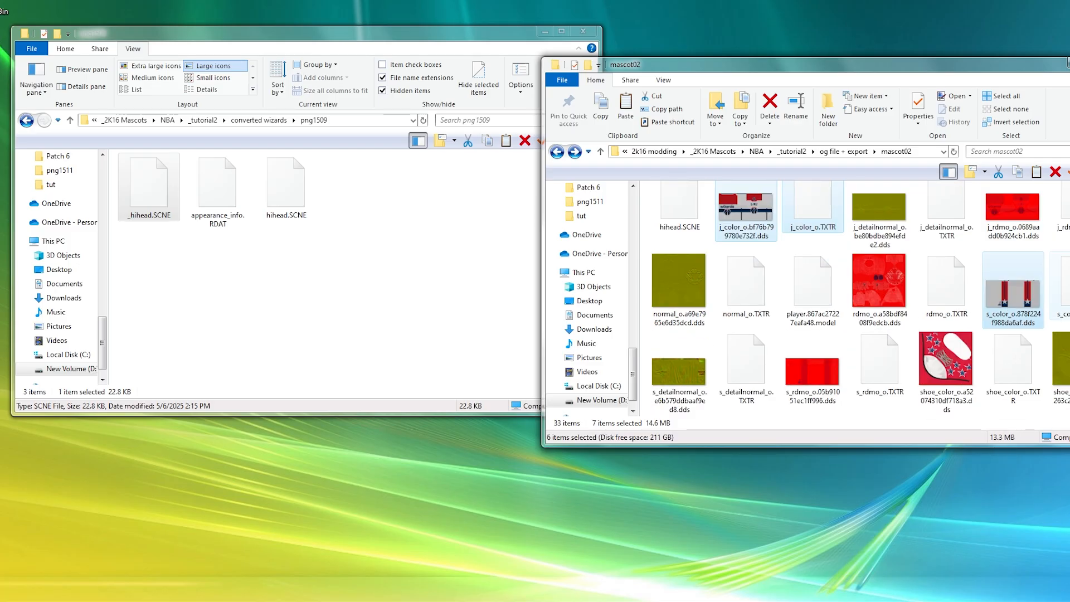
left_click(1058, 296, "ctrl")
left_click(1012, 367, "ctrl")
left_click(967, 391, "ctrl")
left_click(998, 379, "ctrl")
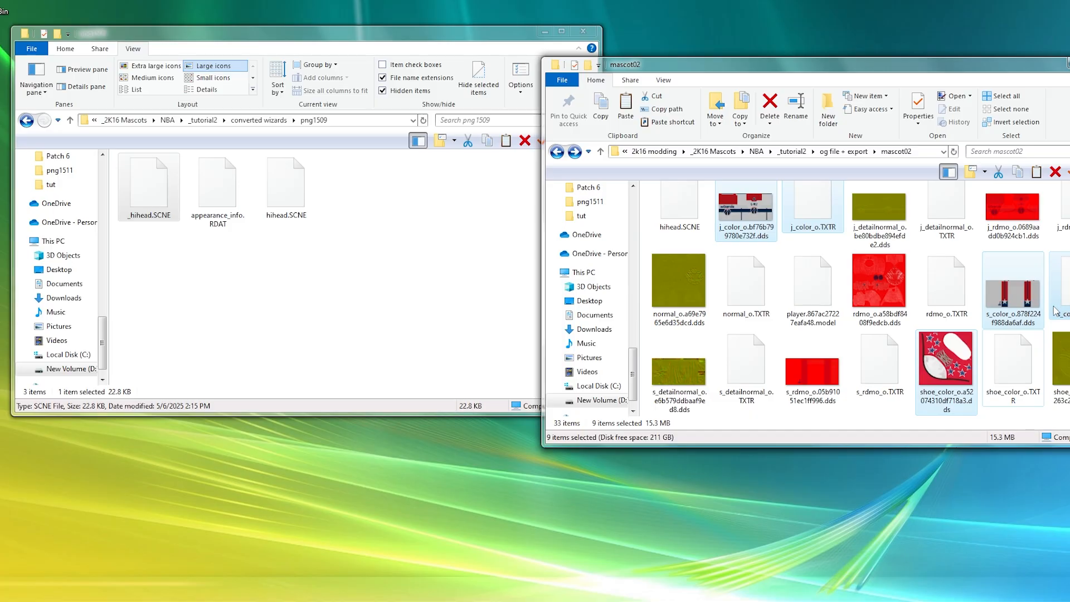
scroll(843, 315, "down", 2)
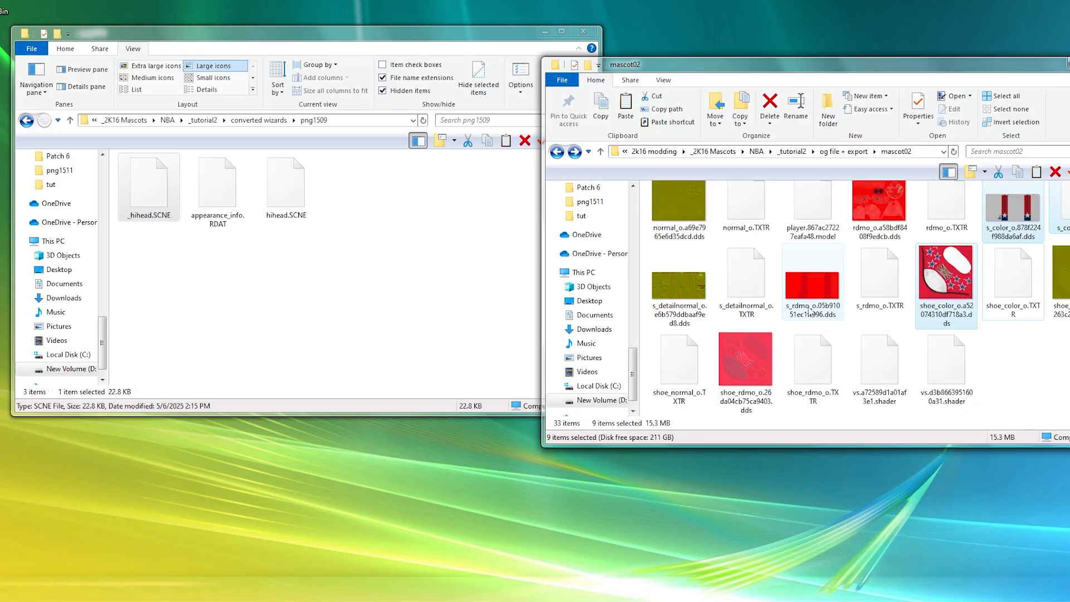
scroll(811, 315, "up", 3)
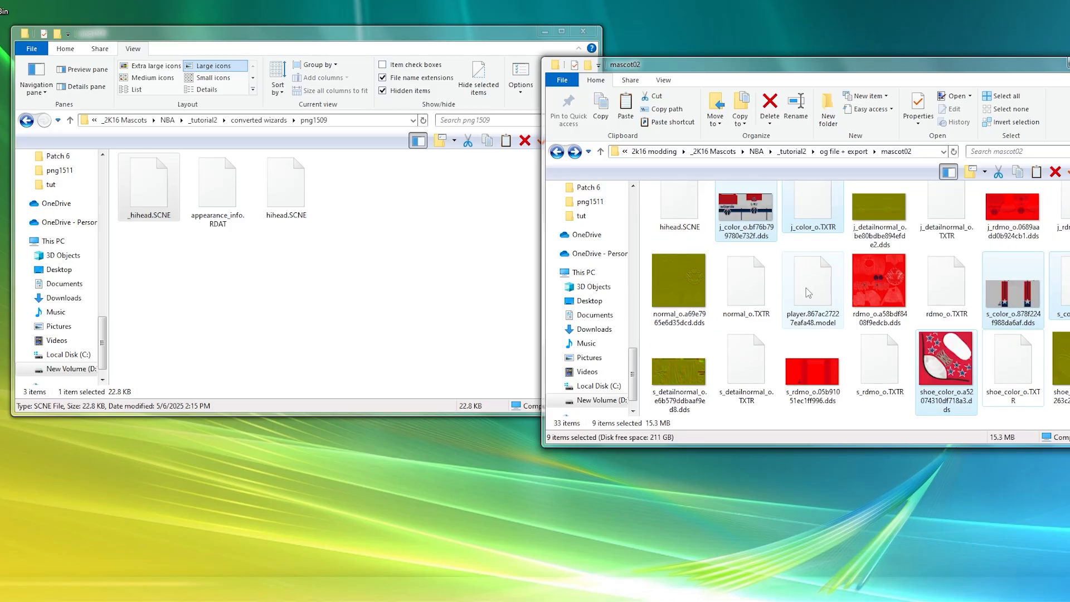
left_click(808, 292, "ctrl")
scroll(808, 293, "up", 2)
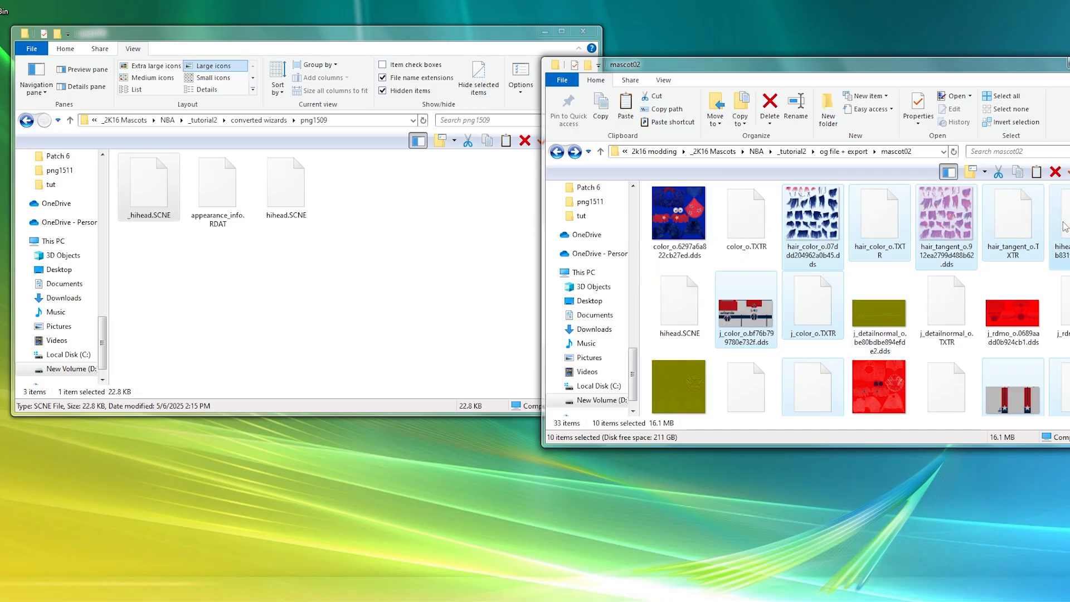
left_click(682, 334, "ctrl")
left_click(680, 312, "ctrl")
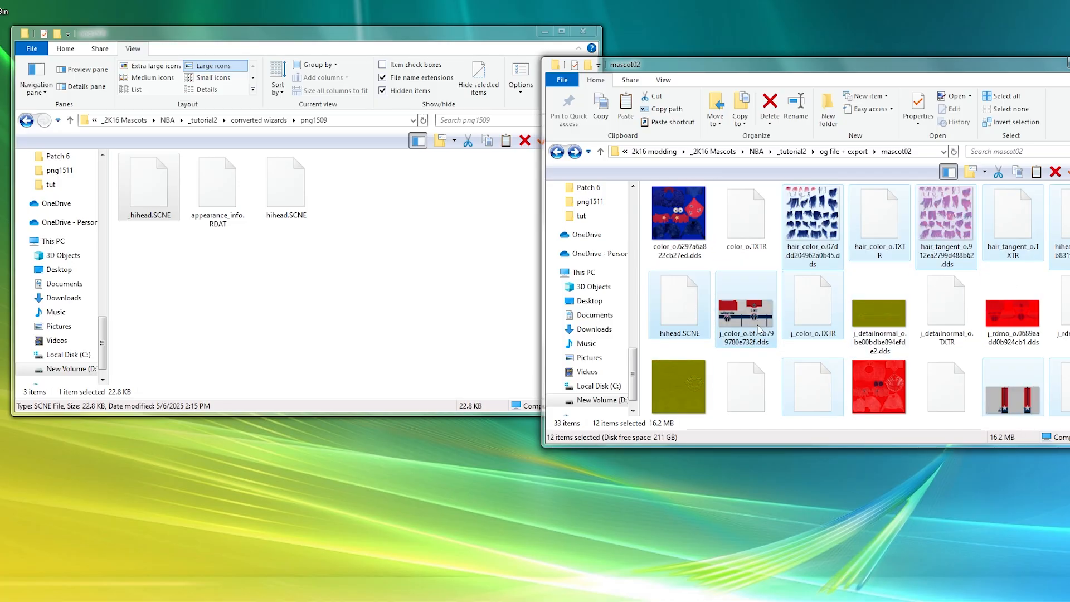
left_click_drag(759, 330, 481, 267)
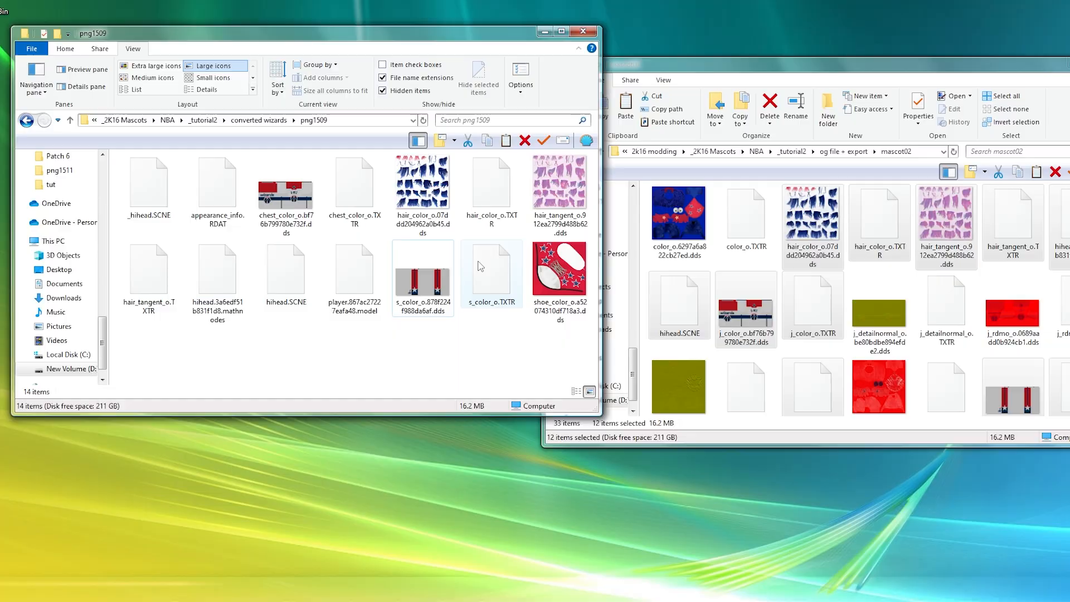
Rename the s_color_o DDS texture in png1509 to legs_color_o.878f224f988da6af.dds
left_click(446, 301)
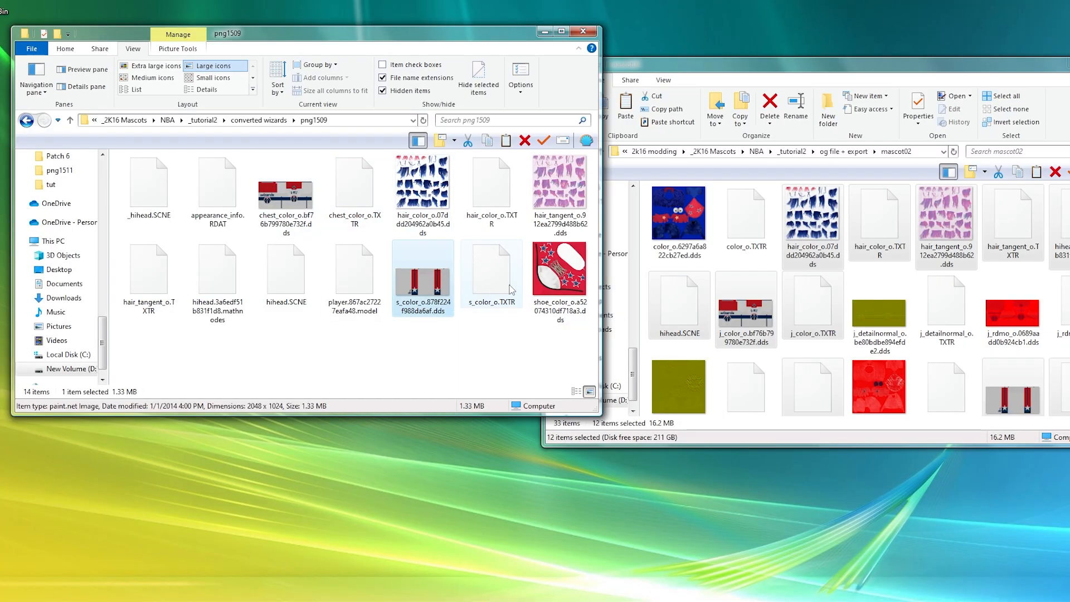
left_click(549, 289)
left_click(538, 290)
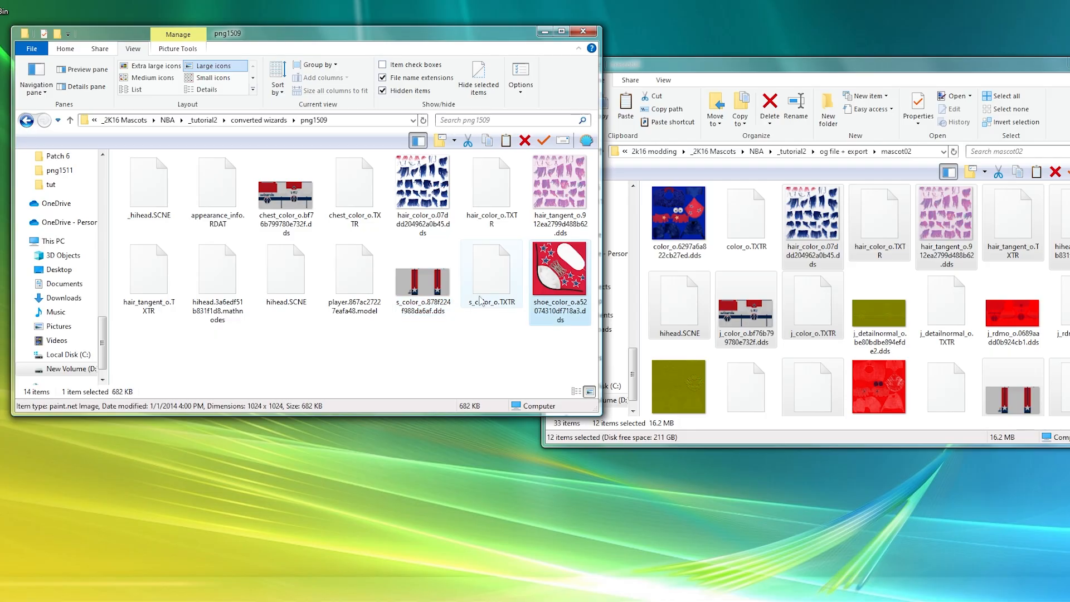
left_click(408, 316)
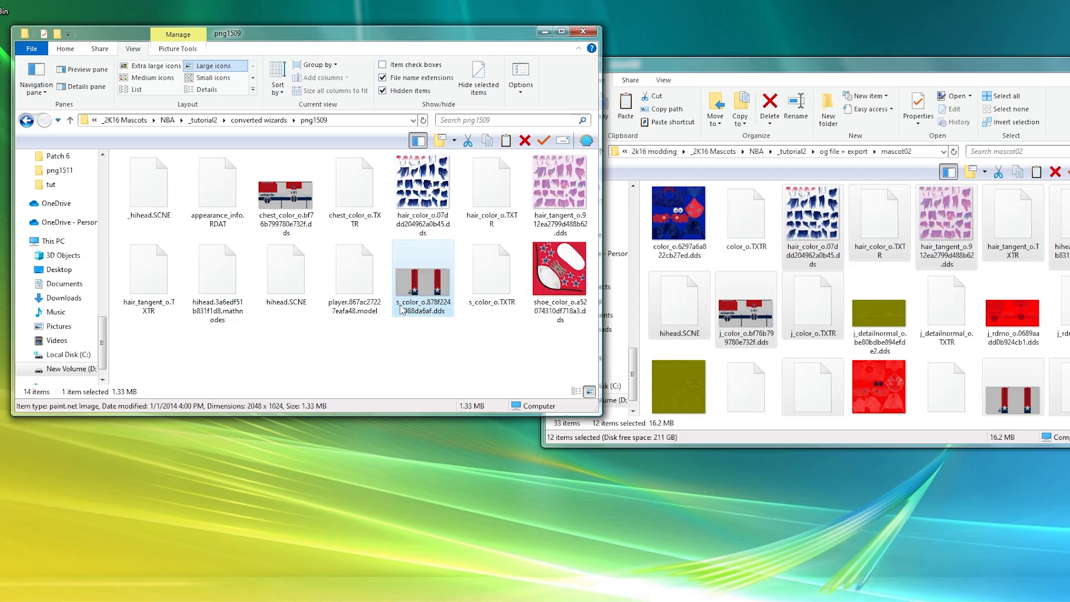
left_click(401, 306)
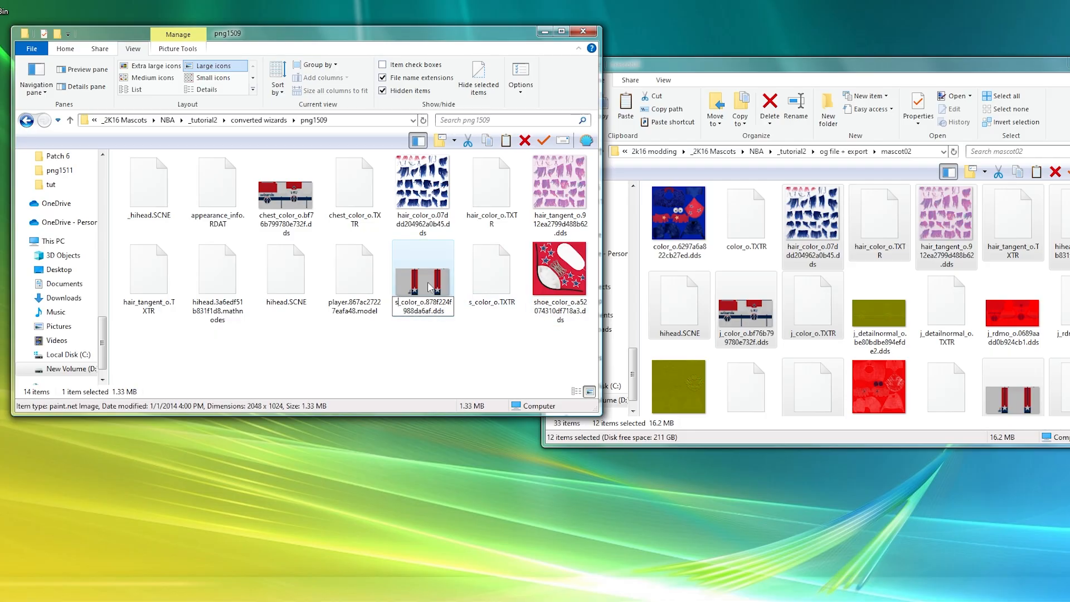
type("leg")
key("Return")
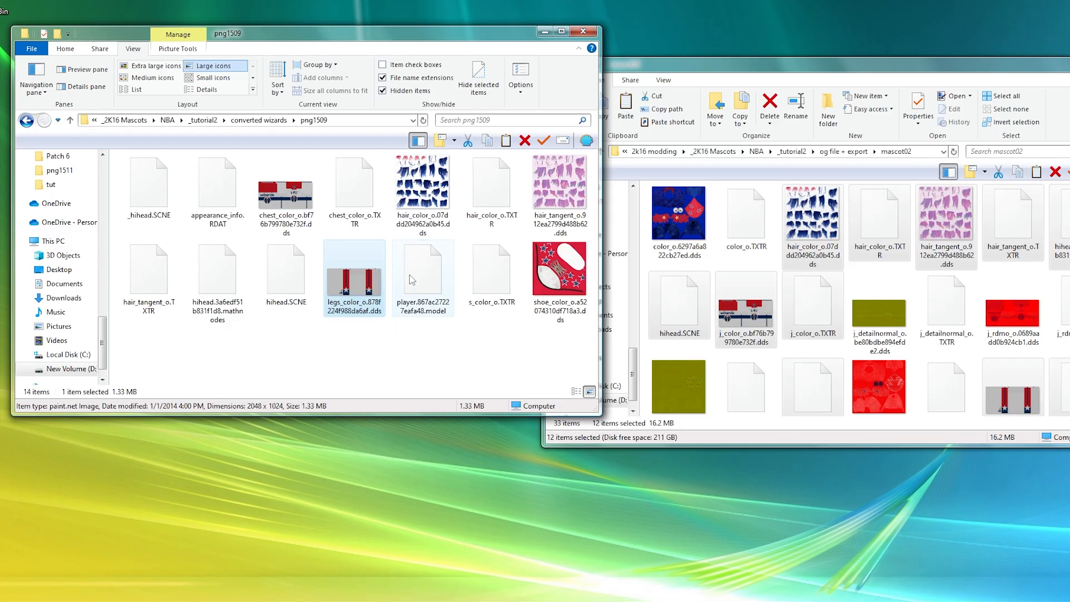
Rename s_color_o.TXTR in the png1509 folder to legs_color_o.TXTR
left_click(478, 293)
left_click(476, 302)
left_click(471, 302)
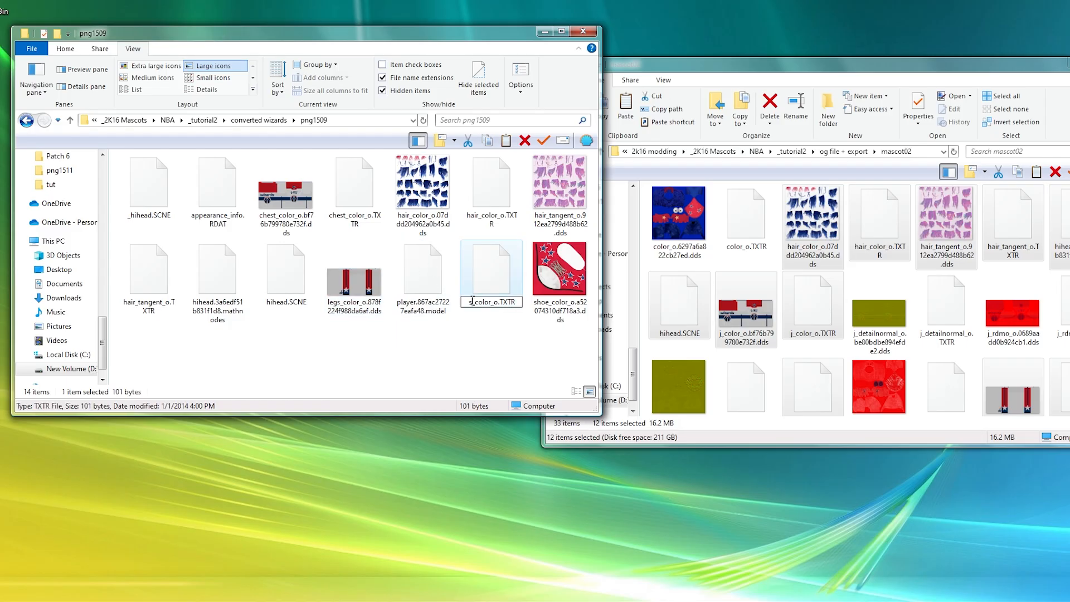
key("Delete")
type("legs")
key("Return")
key("Return")
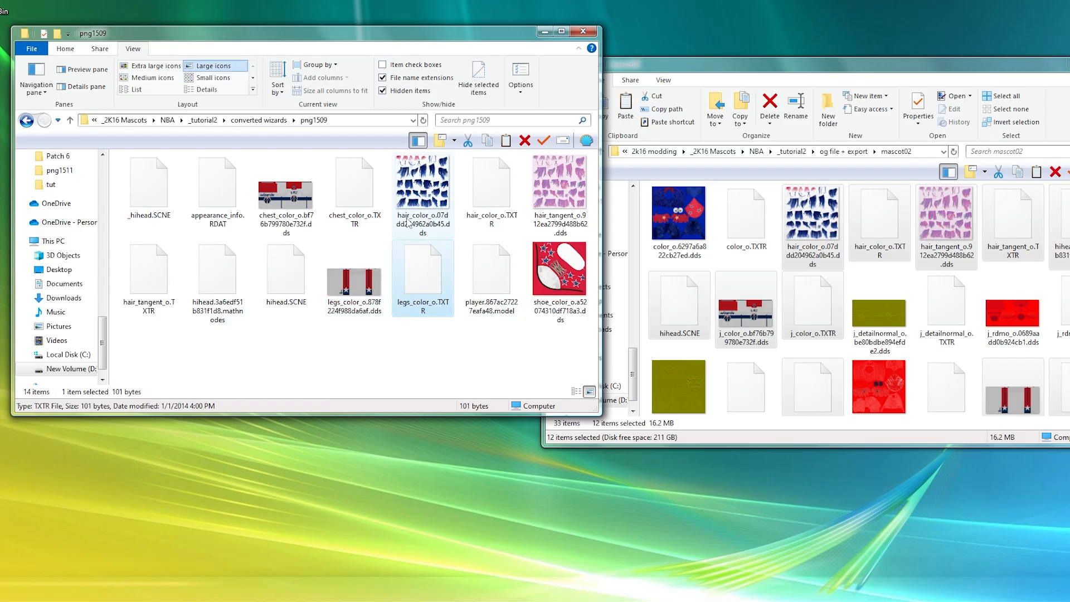
Open legs_color_o.TXTR in Notepad and change the s_ prefix to legs_ in both the texture name and the Binary file name
left_click(438, 277)
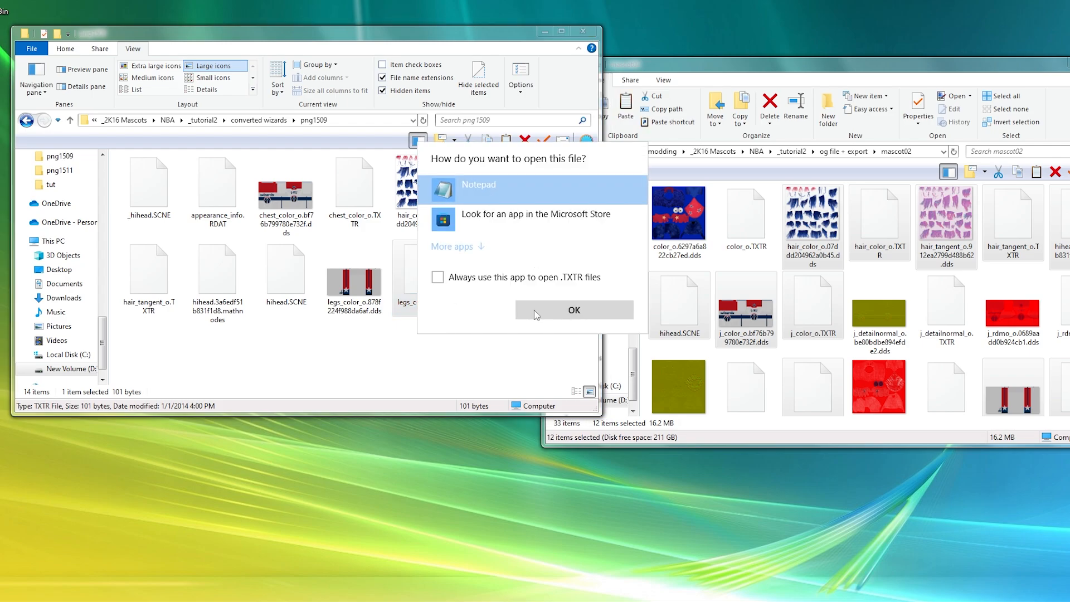
key("Return")
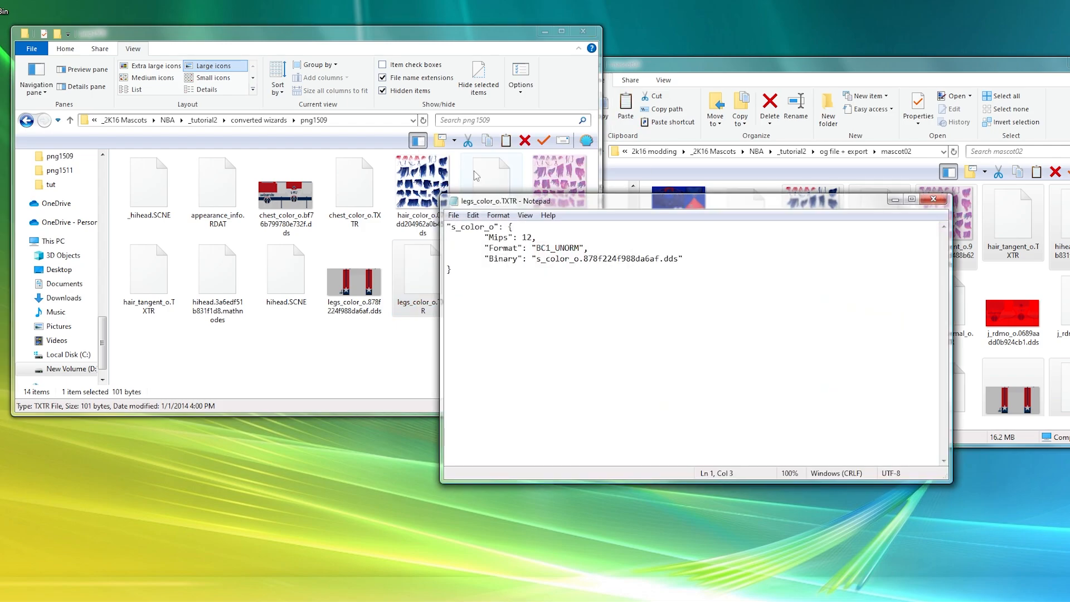
key("BackSpace")
type("legs")
left_click(540, 259)
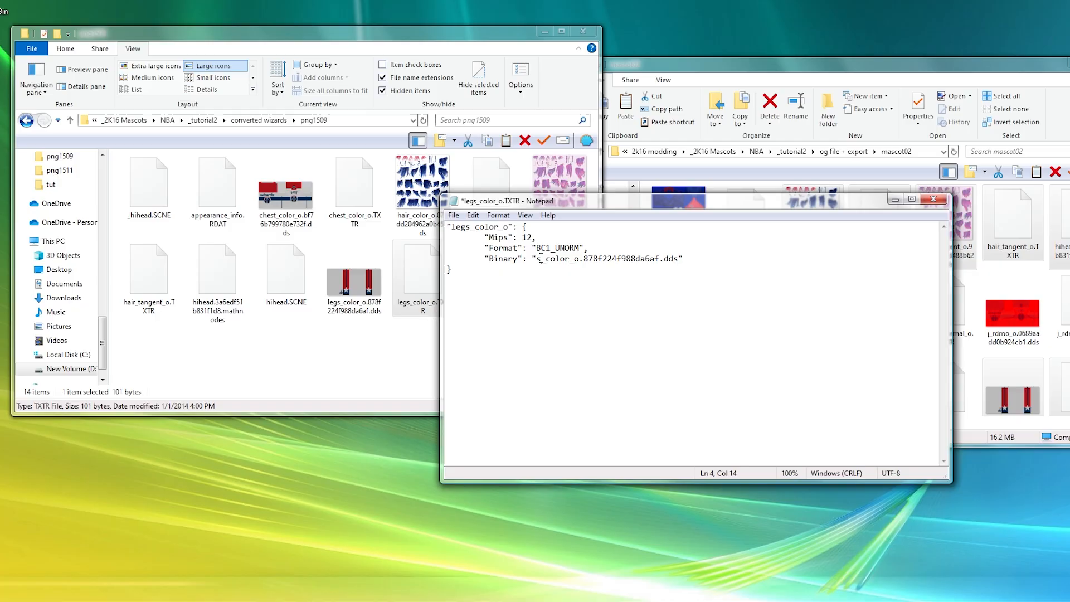
key("BackSpace")
type("legs")
Open Jozur2KMascotLegsShoesTemplate.psd from the _resources folder in Photoshop
left_click(375, 597)
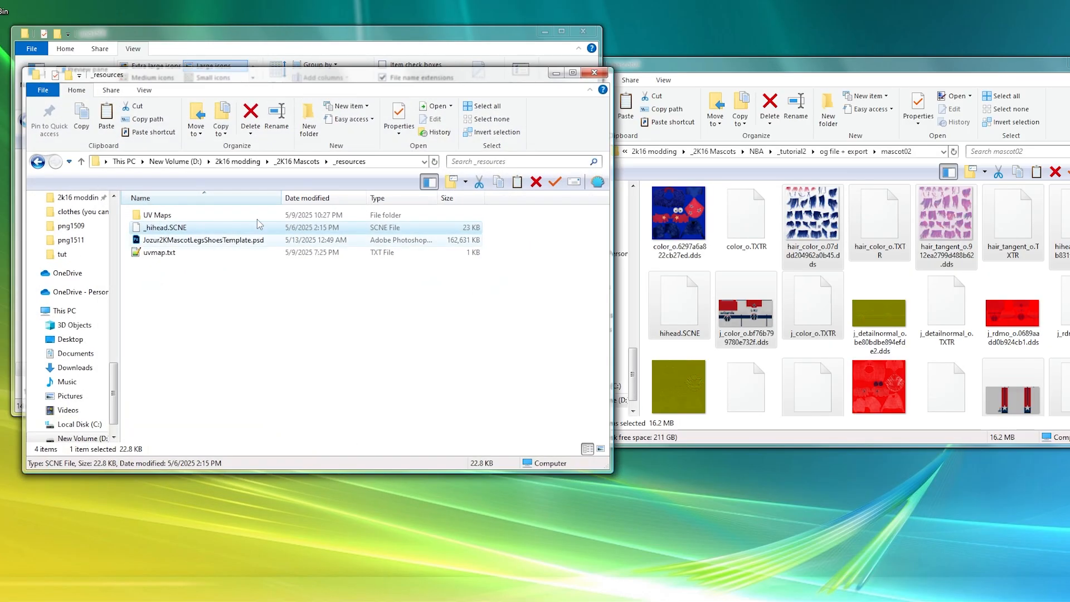
left_click_drag(263, 74, 436, 187)
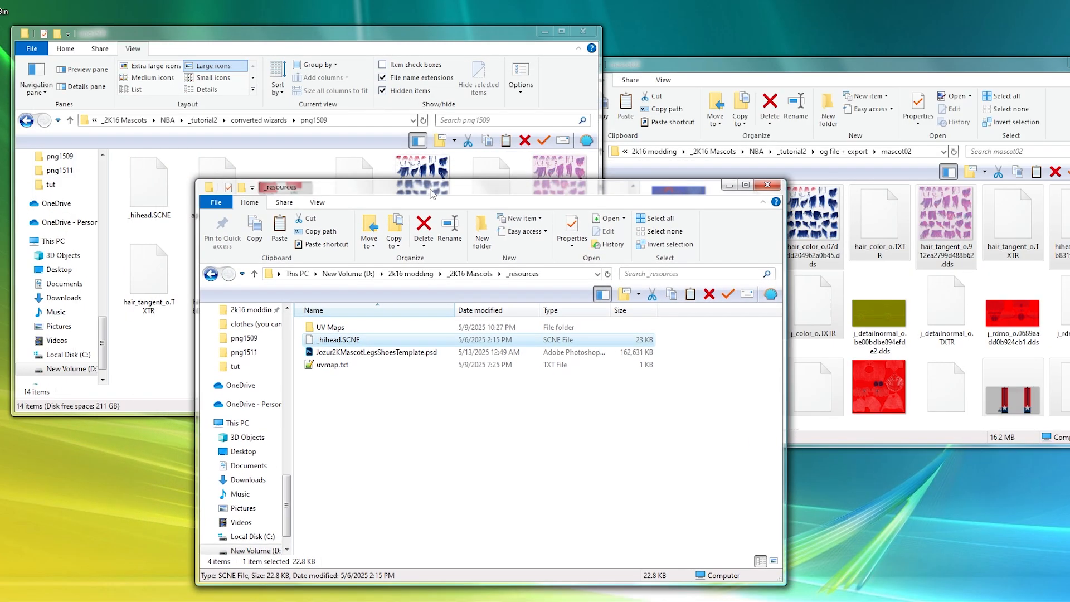
double_click(342, 352)
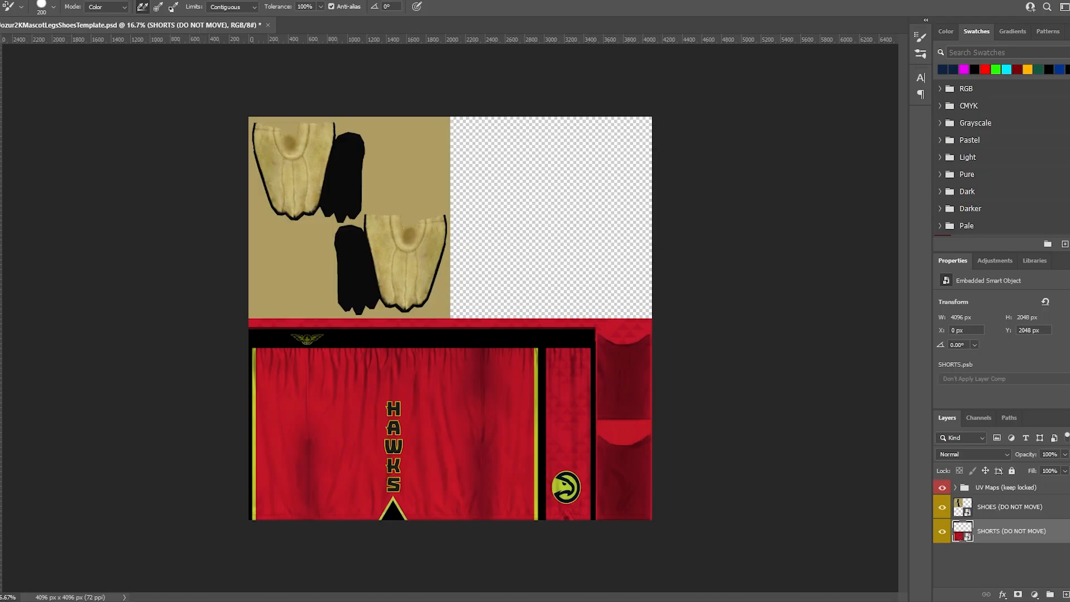
Open the SHORTS (DO NOT MOVE) smart object and the IMPORT SHORTS HERE smart object nested inside it
key("v")
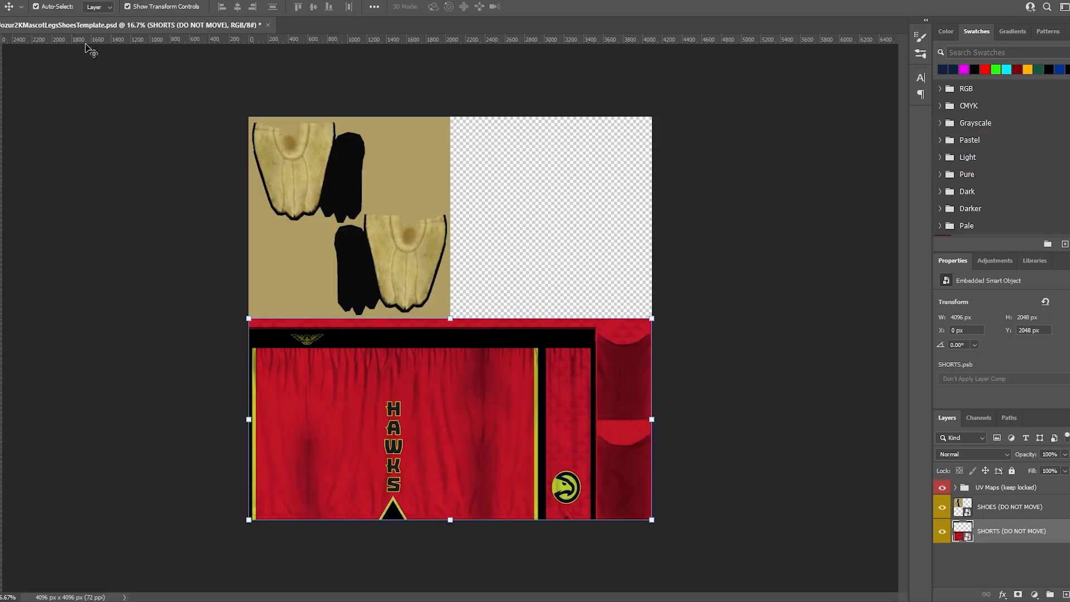
double_click(961, 533)
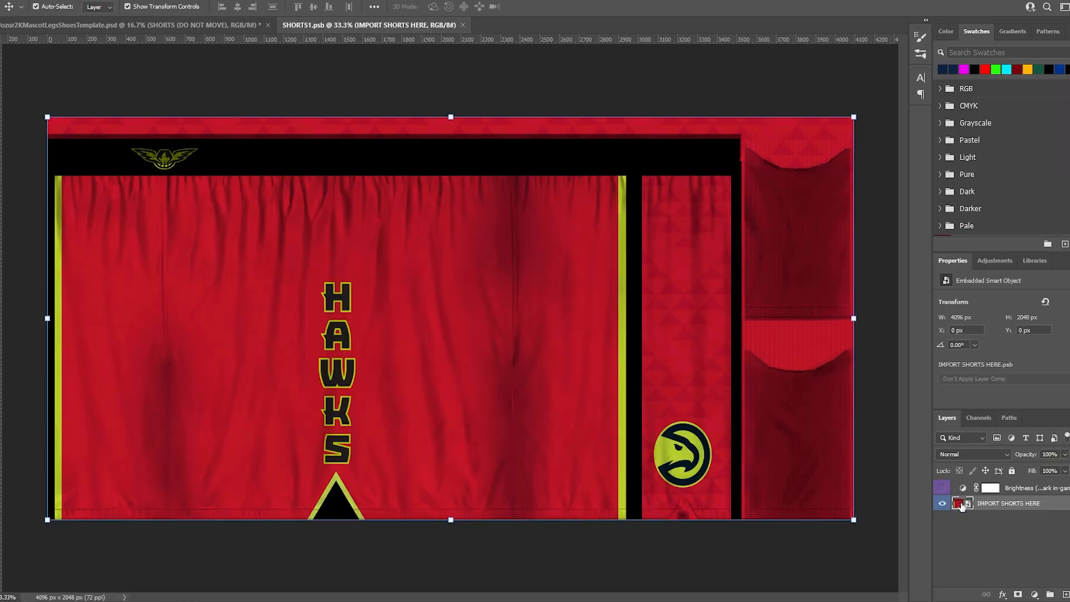
double_click(960, 504)
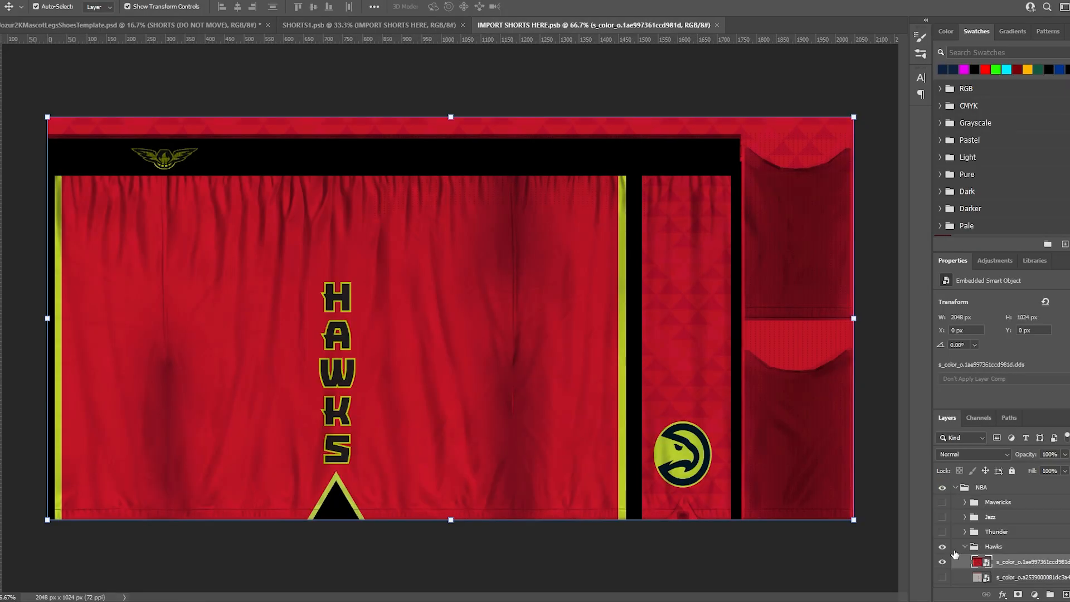
Hide the Hawks shorts group and show the Wizards group, matching the legs_color_o texture in png1509
left_click(942, 547)
left_click(965, 546)
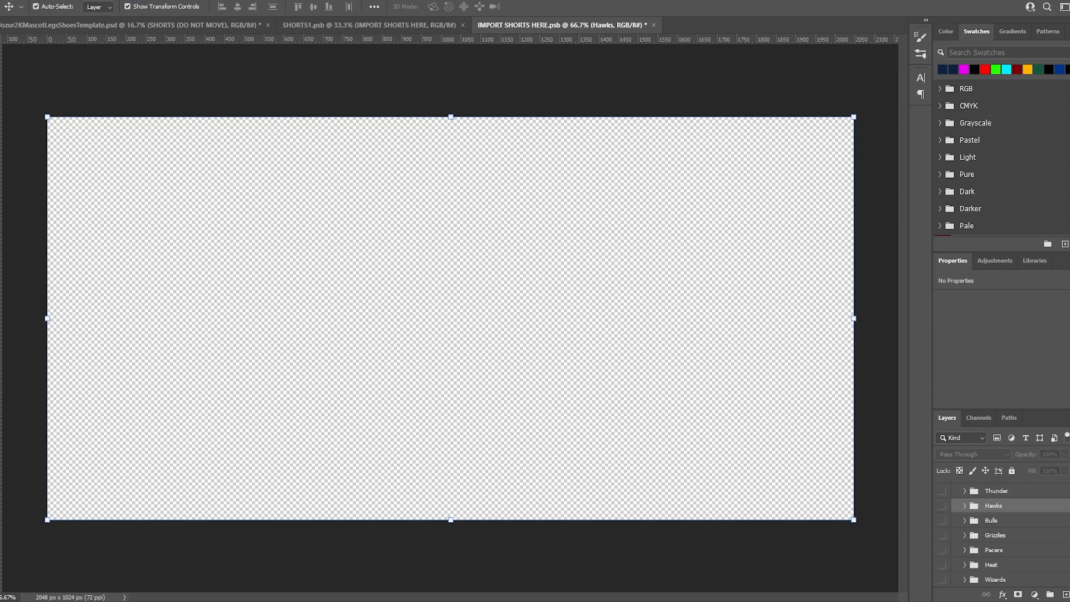
left_click(662, 601)
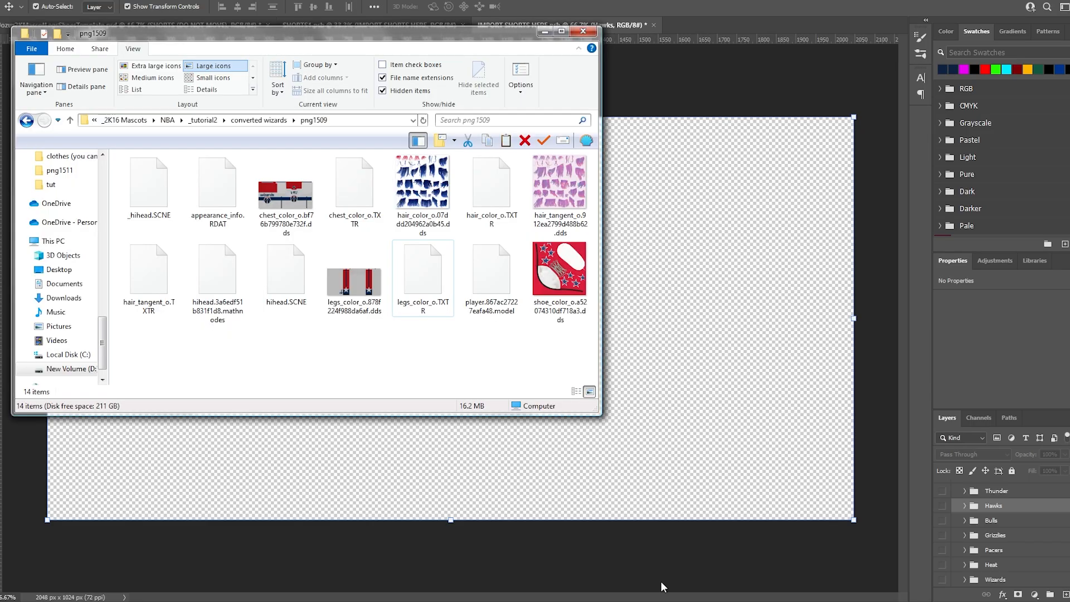
left_click(356, 291)
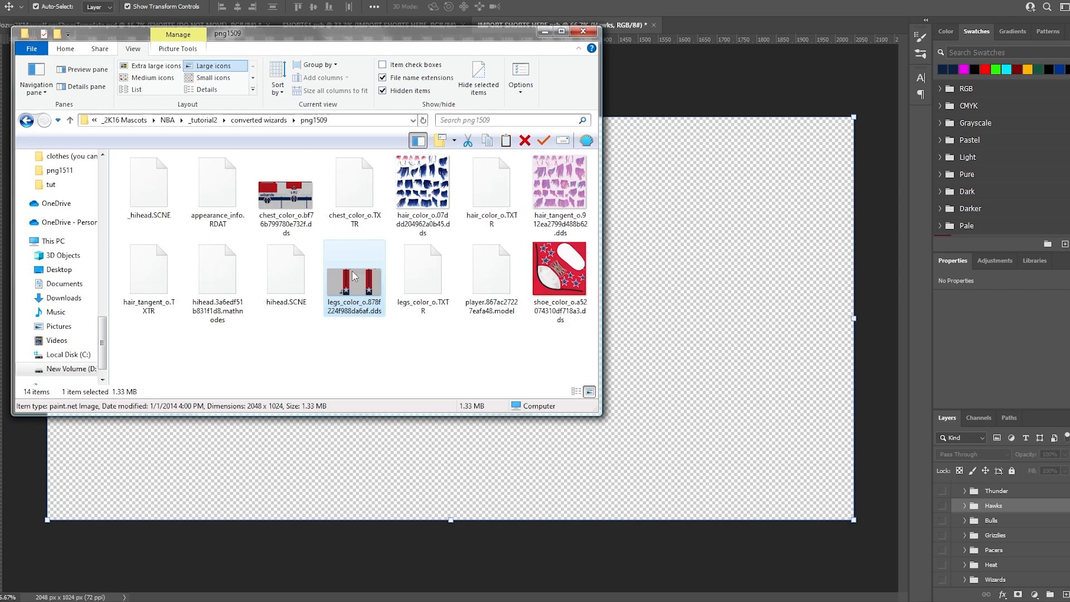
left_click(942, 580)
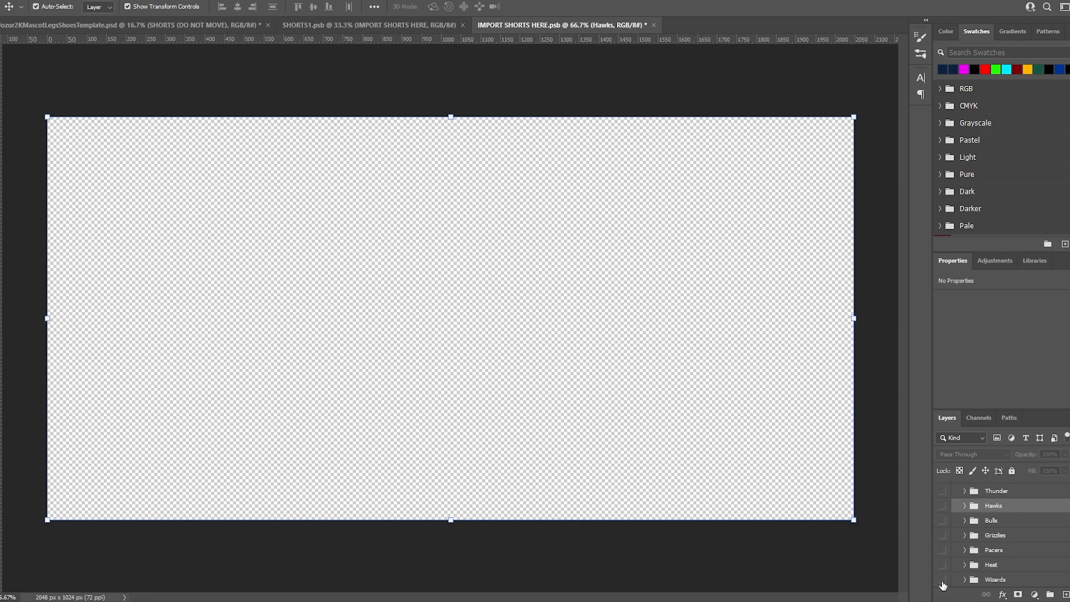
left_click(942, 580)
left_click(966, 579)
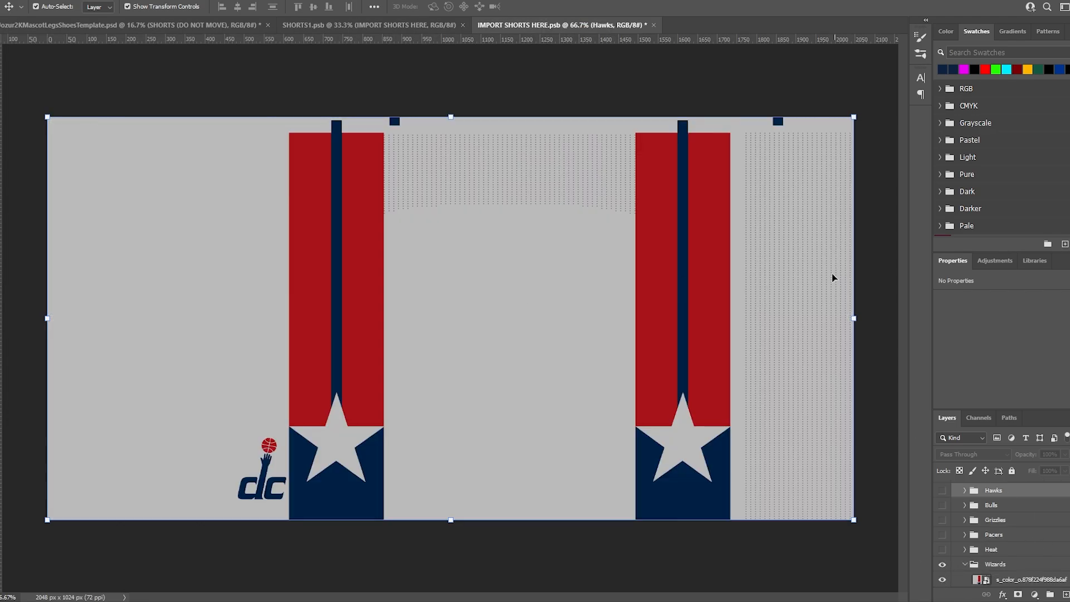
Save and close IMPORT SHORTS HERE.psb to update the shorts smart object
left_click(654, 24)
left_click(484, 218)
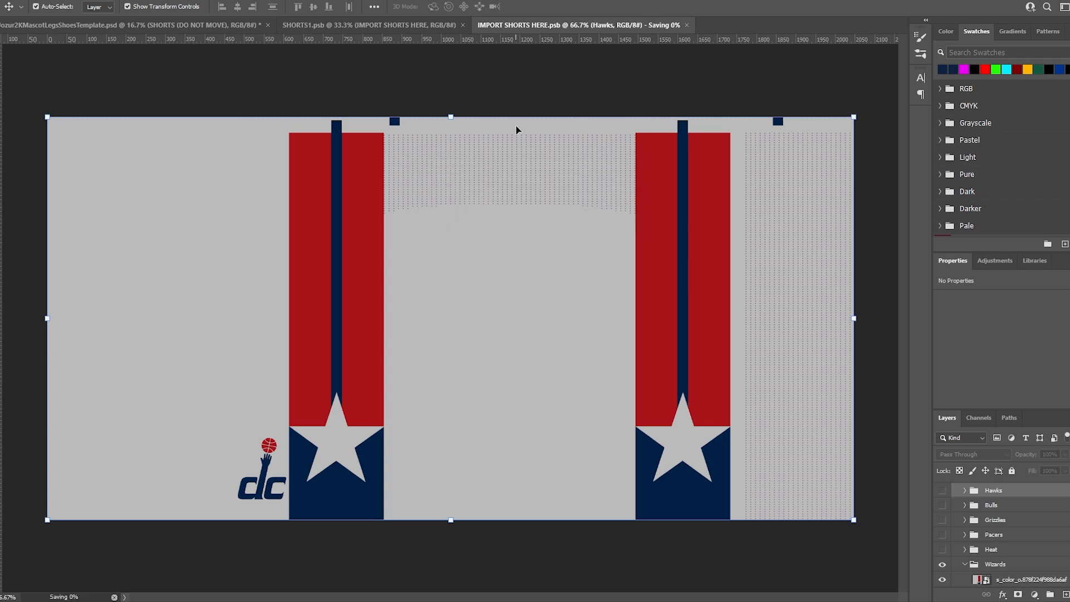
left_click(469, 24)
left_click(464, 215)
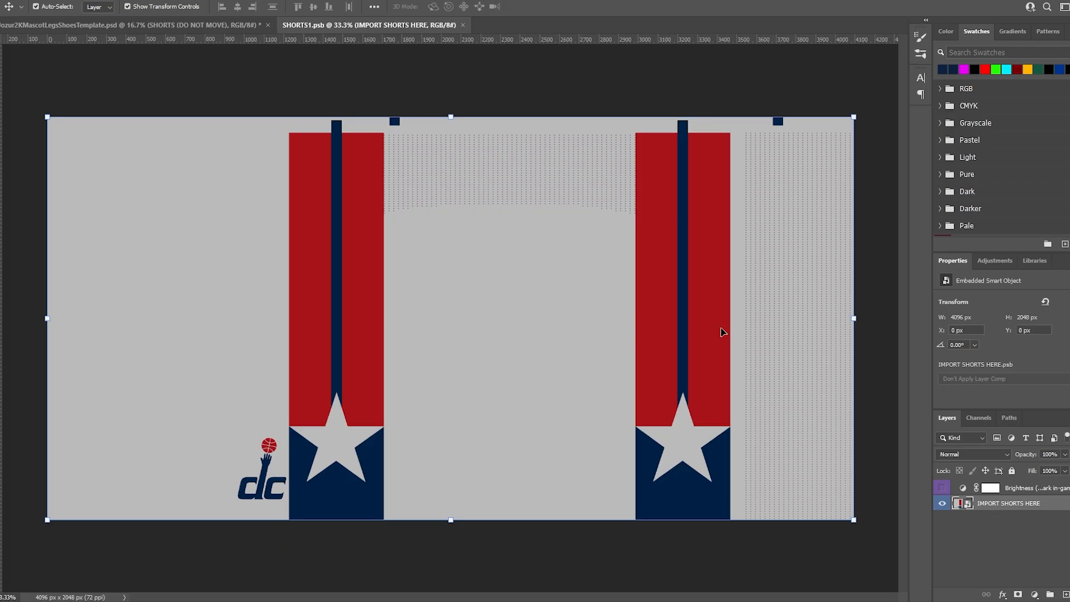
Preview the shorts with the Brightness adjustment layer, leave it hidden, and save and close SHORTS1.psb
left_click(943, 489)
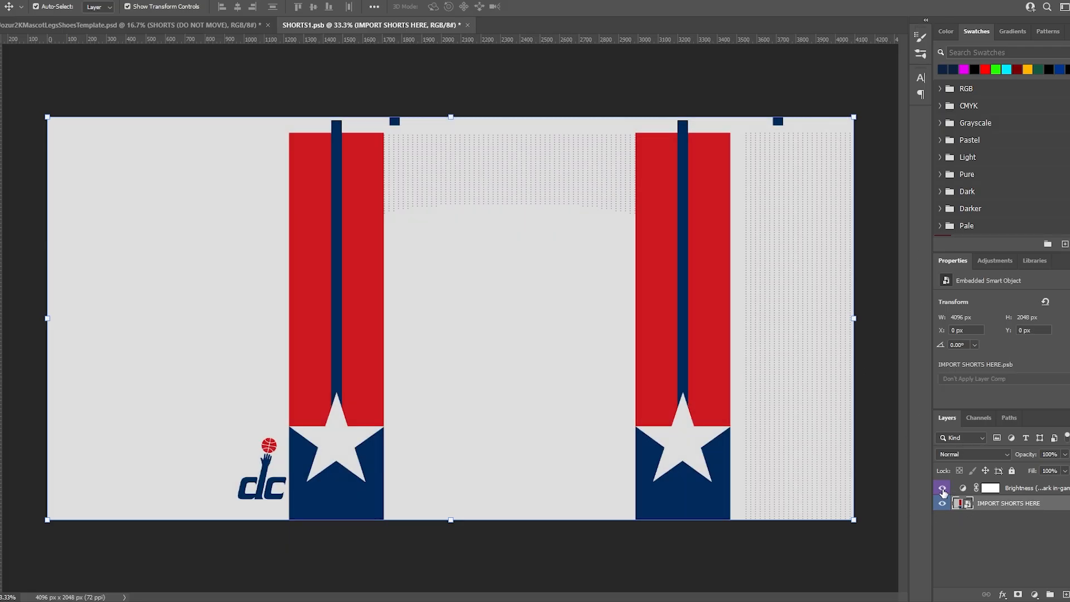
left_click(942, 490)
left_click(467, 25)
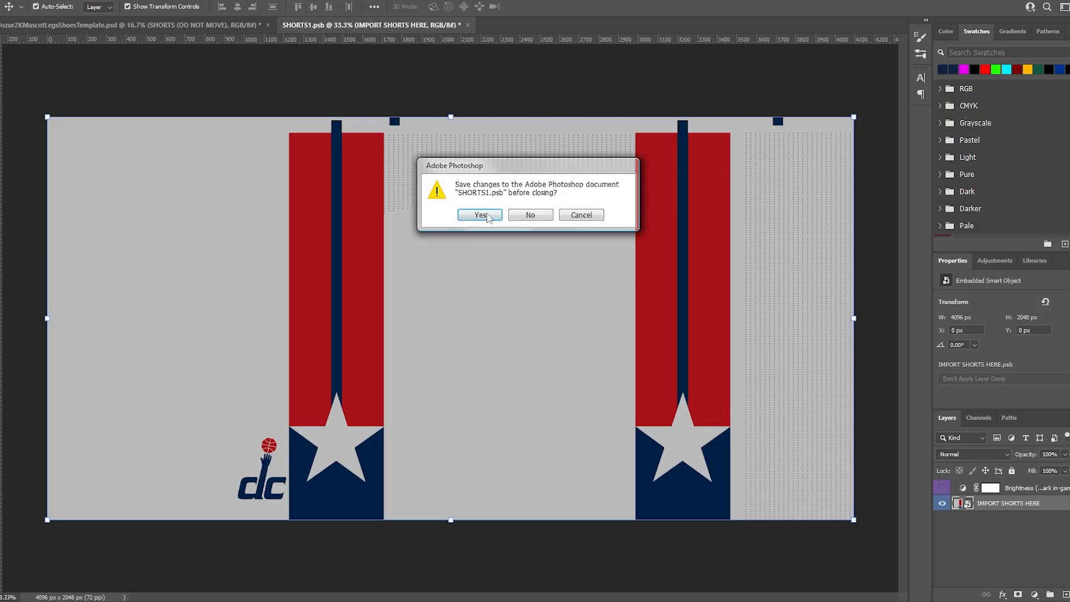
left_click(479, 215)
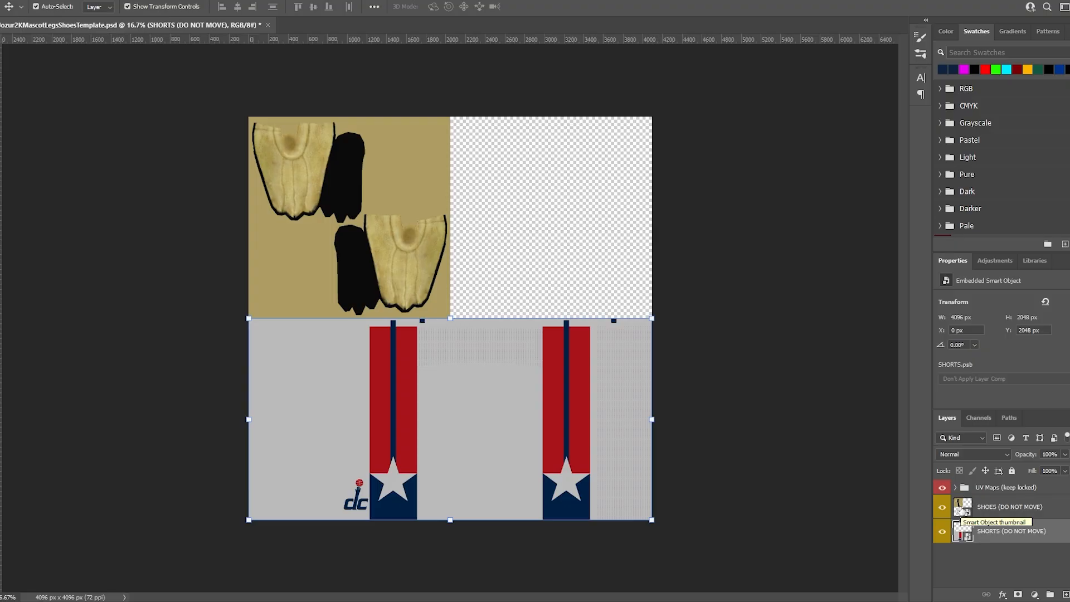
In the IMPORT SHOES HERE smart object nested in SHOES, hide the Hawks group and show the Wizards group
double_click(961, 508)
double_click(969, 501)
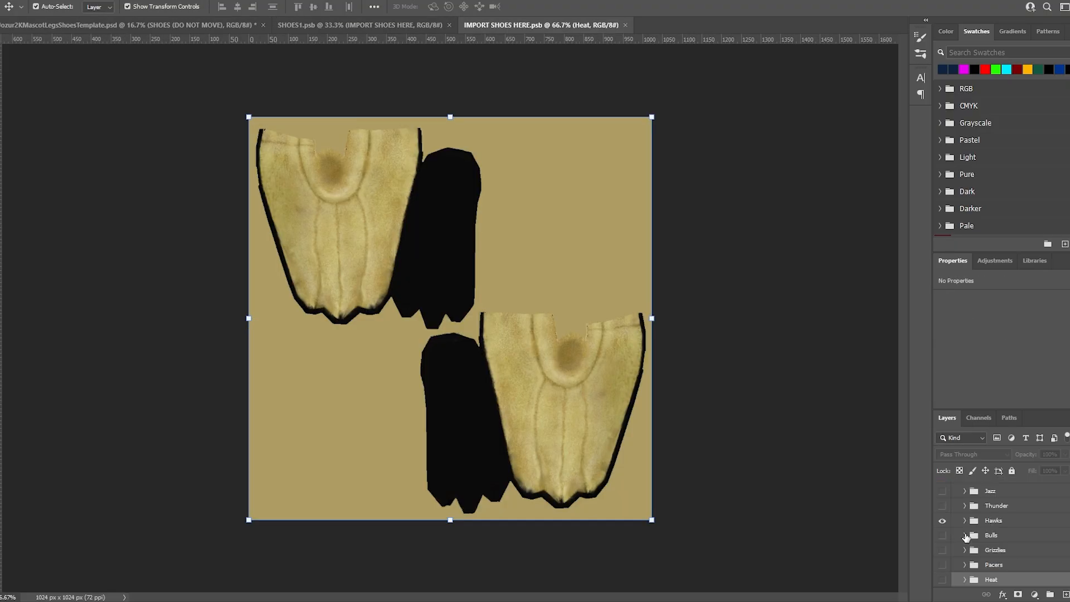
left_click(938, 520)
scroll(973, 511, "up", 3)
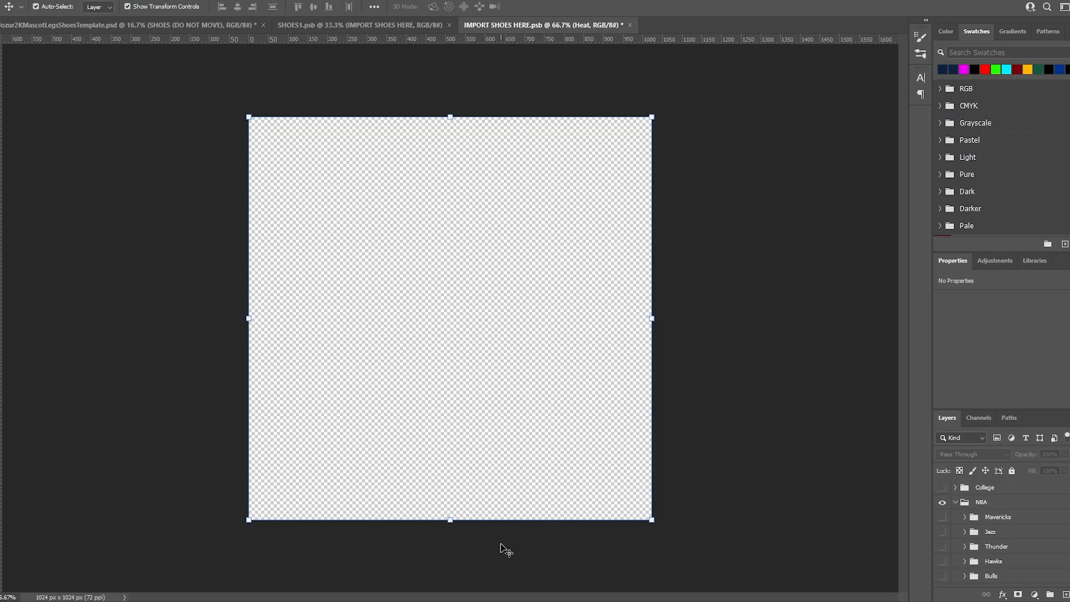
scroll(972, 557, "down", 4)
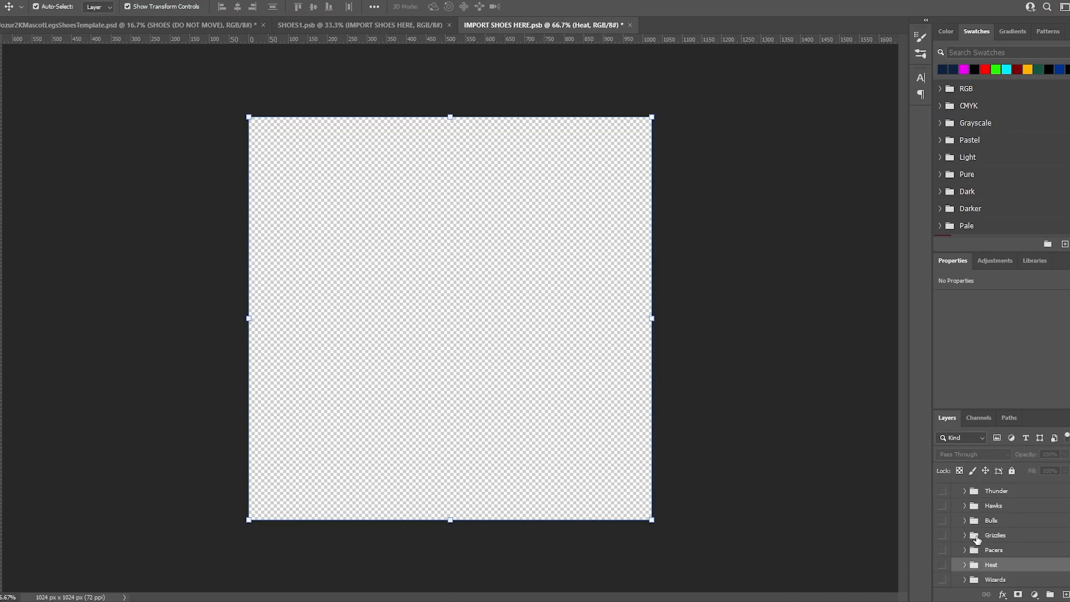
left_click(942, 580)
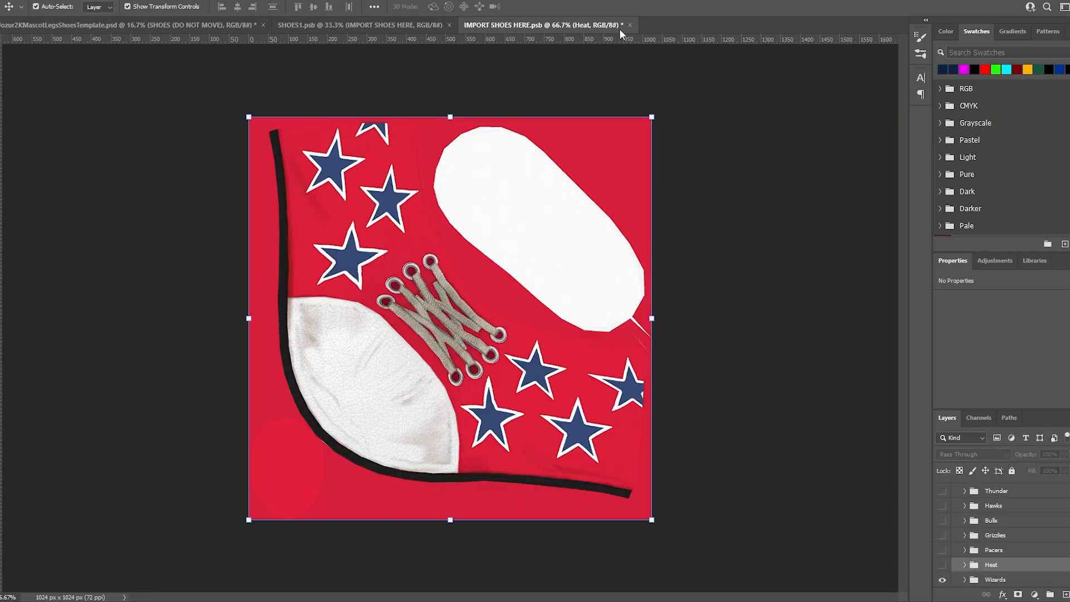
Check the shoe_color texture in png1509 against the Wizards shoes, and save and close IMPORT SHOES HERE.psb
left_click(630, 26)
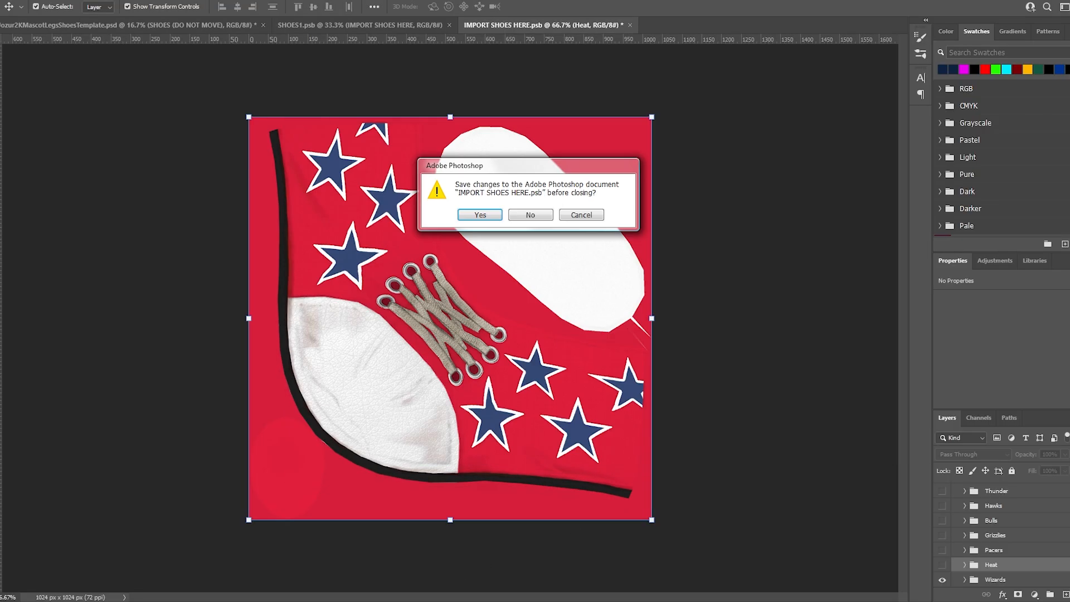
key("alt+Tab")
left_click(565, 312)
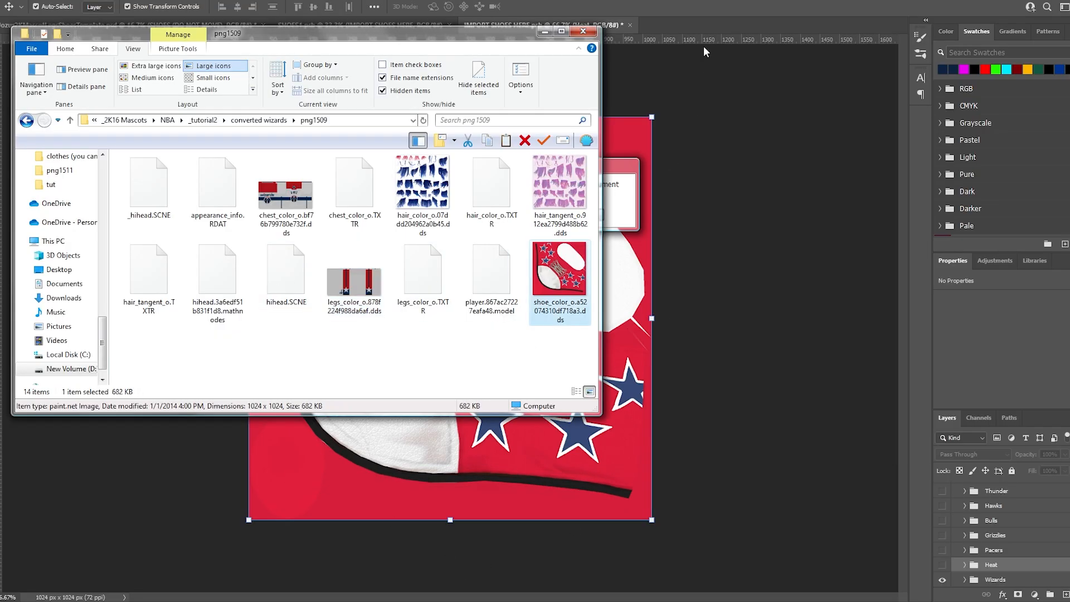
left_click(544, 32)
left_click(479, 219)
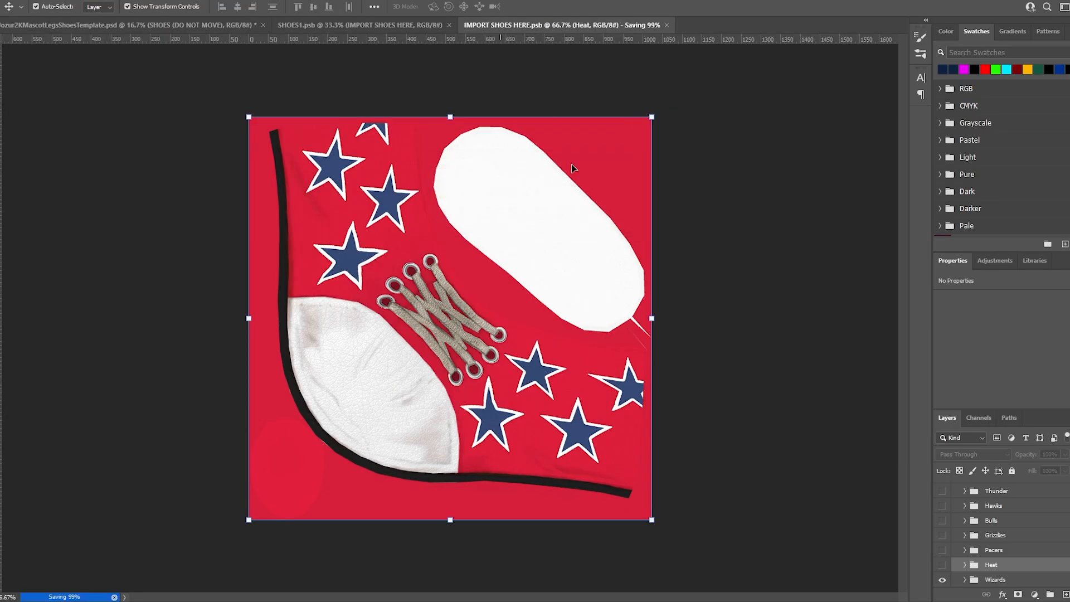
Save and close SHOES1.psb to update the shoes in the main template
left_click(454, 25)
left_click(480, 218)
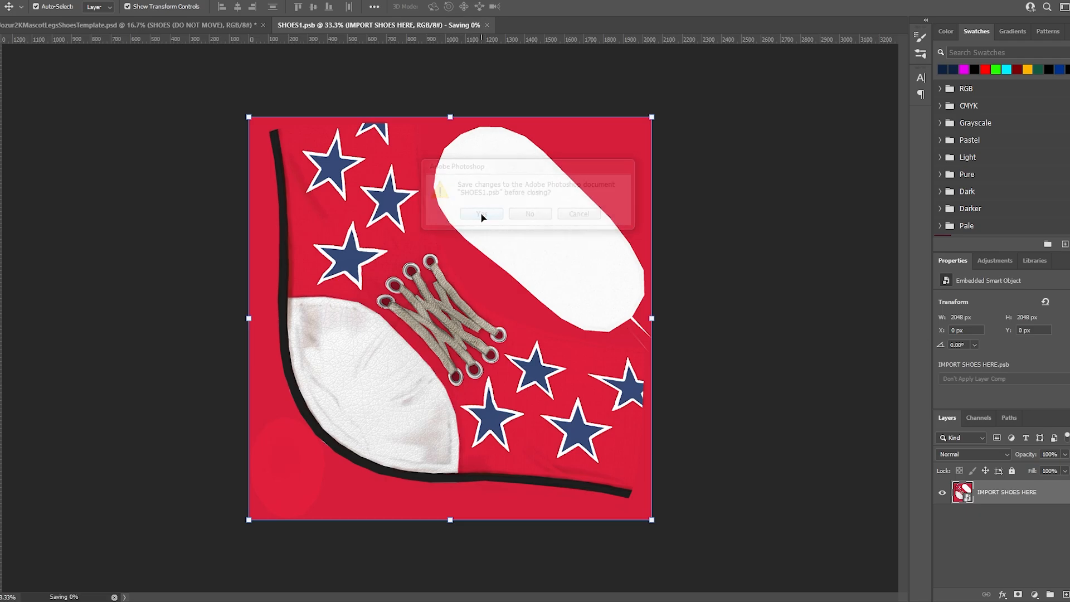
left_click(834, 449)
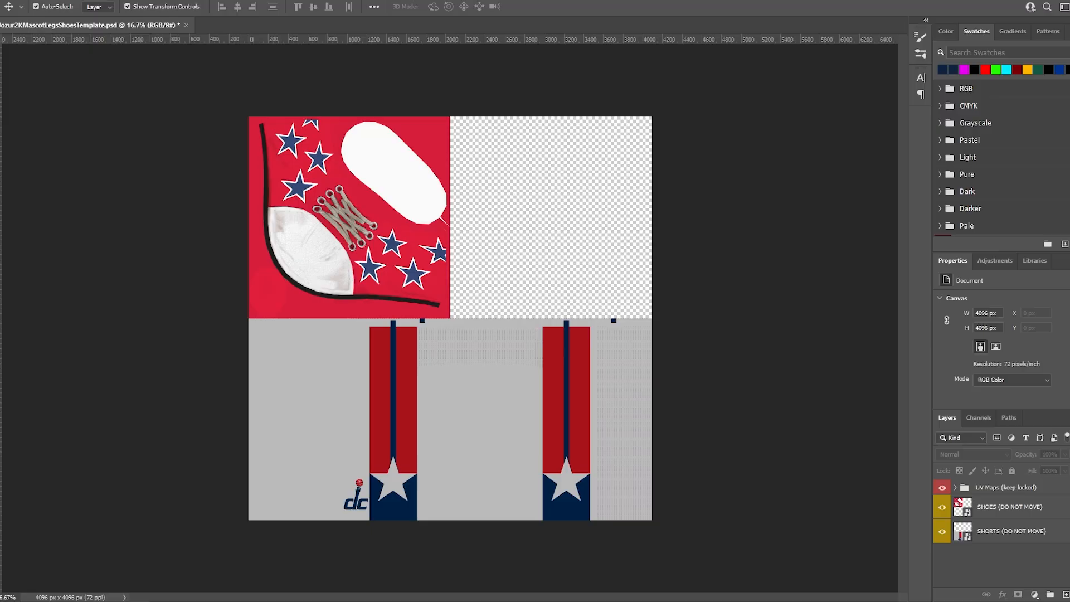
Start saving the combined template under a new name, with Intel Texture Works (*.DDS) as the file type
left_click(2, 0)
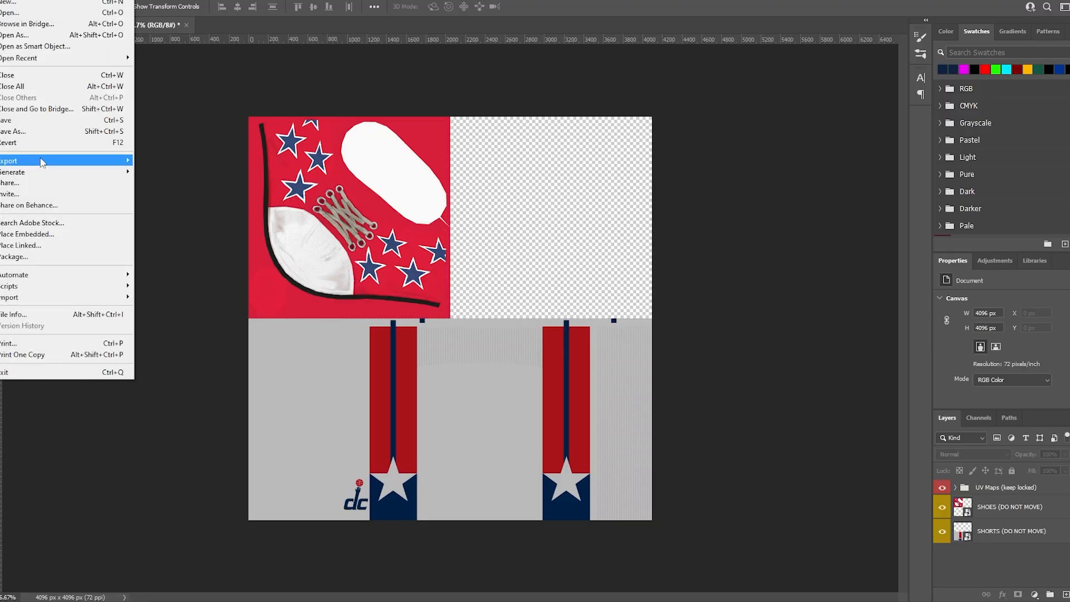
left_click(48, 131)
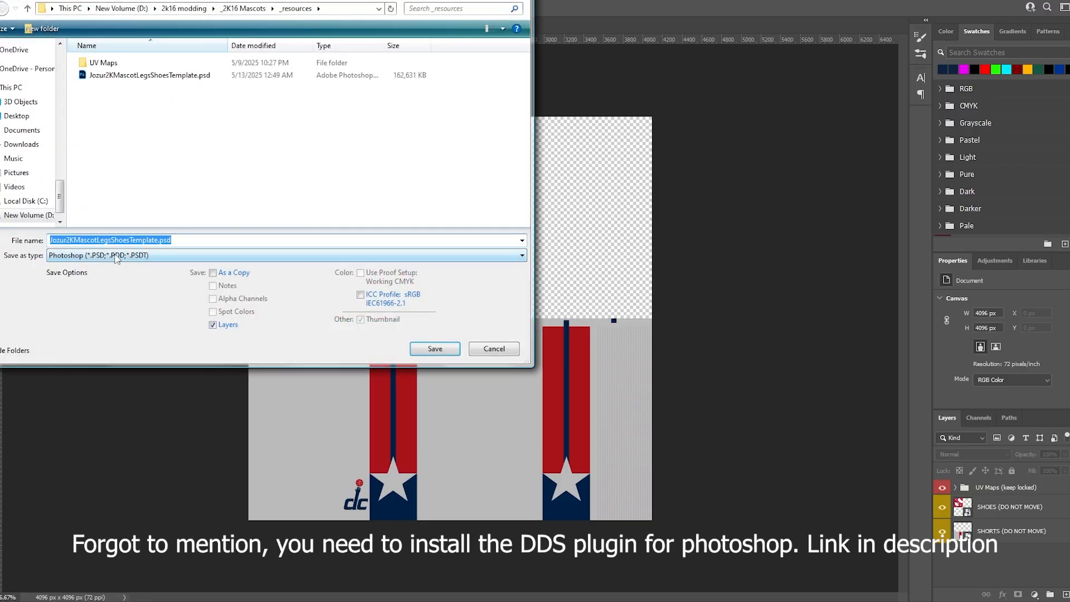
left_click(117, 255)
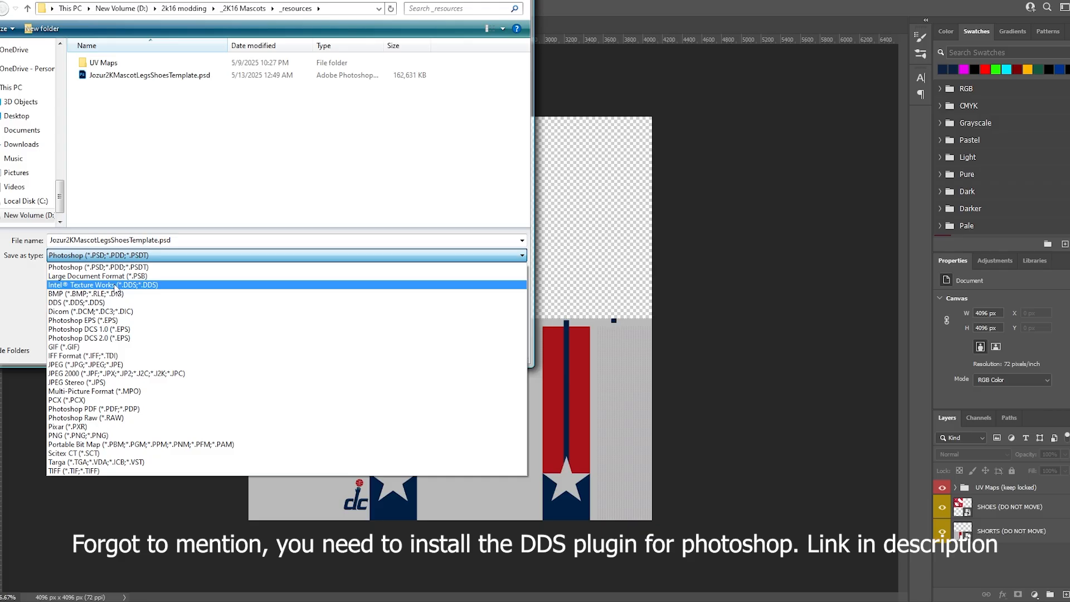
left_click(115, 285)
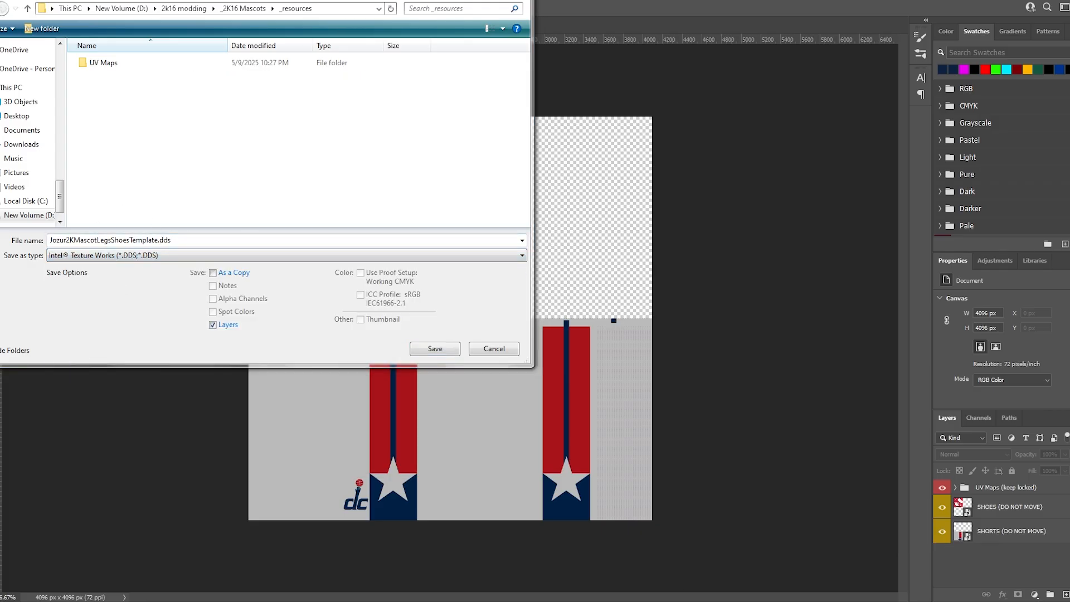
Set the save location to D:\2k16 modding\_2K16 Mascots\NBA\_tutorial2\converted wizards\png1509, copying the path from the open folder window
key("alt+Tab")
left_click(365, 122)
key("ctrl+c")
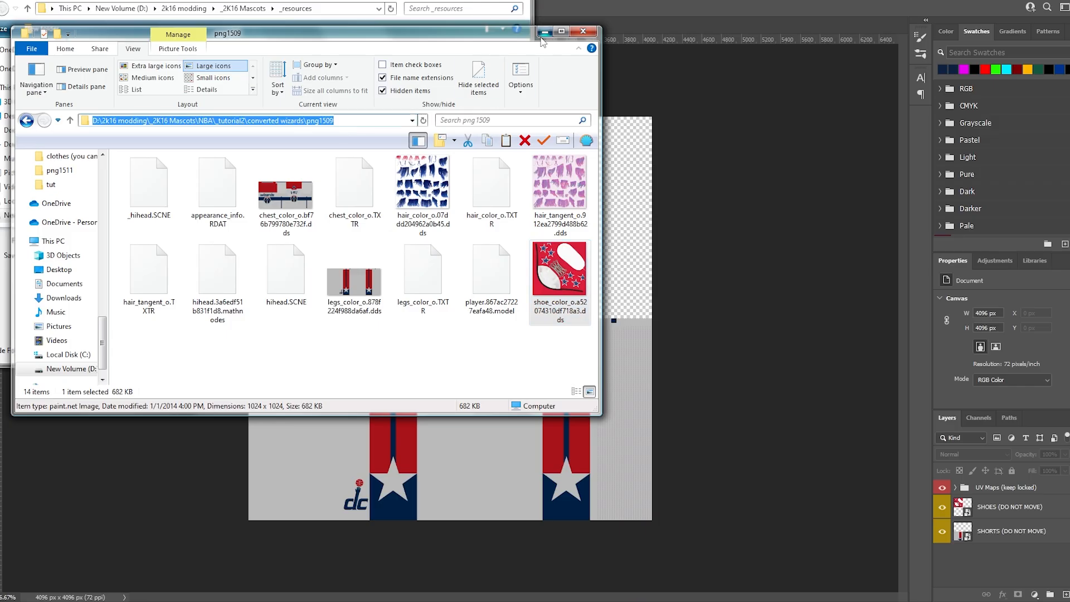
left_click(545, 31)
left_click(357, 8)
key("ctrl+v")
key("Return")
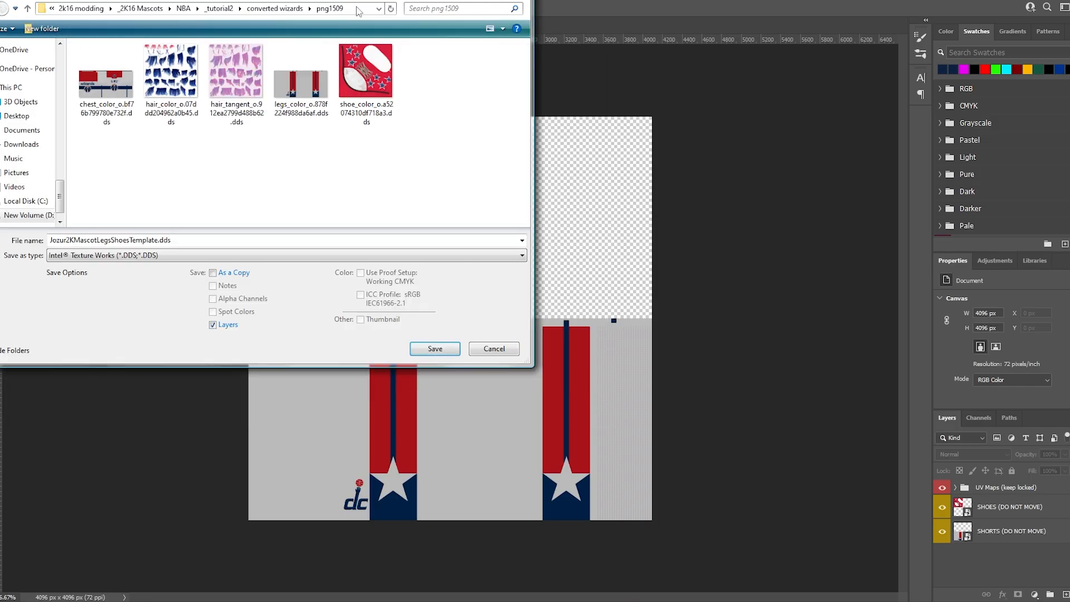
Save the combined texture over legs_color_o.878f224f988da6af.dds, using Color + Alpha and BC3 8bpp (Linear) compression with auto-generated mip maps
left_click(300, 81)
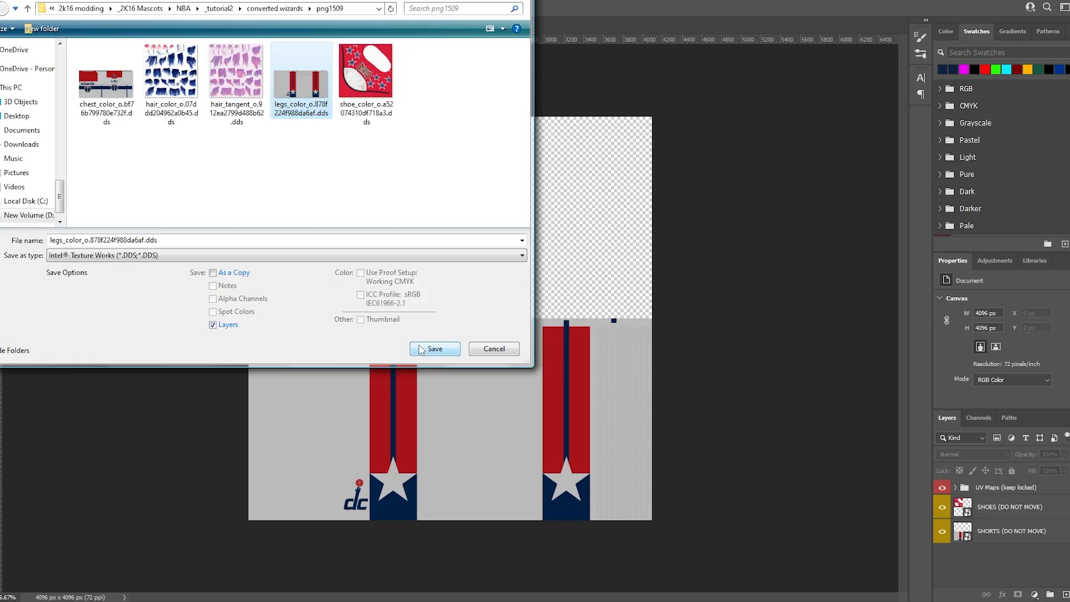
left_click(421, 349)
left_click(621, 299)
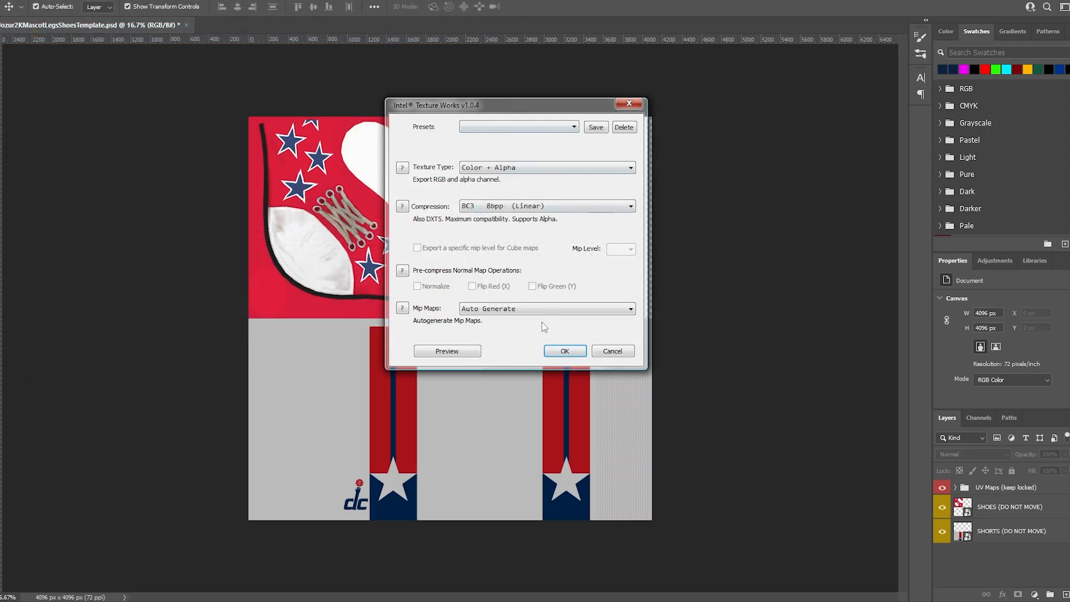
left_click(525, 205)
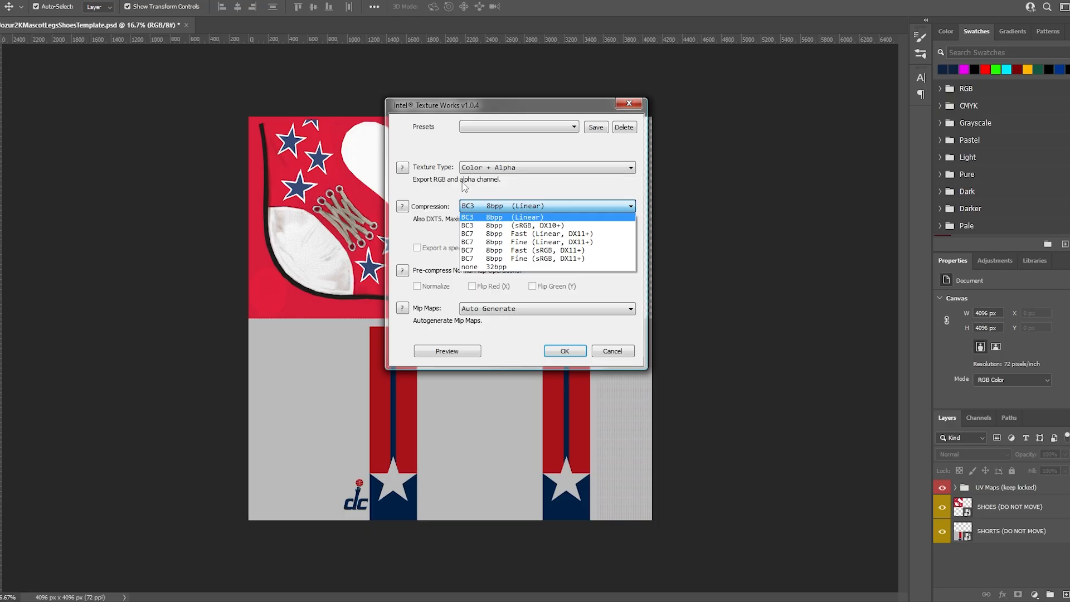
left_click(544, 218)
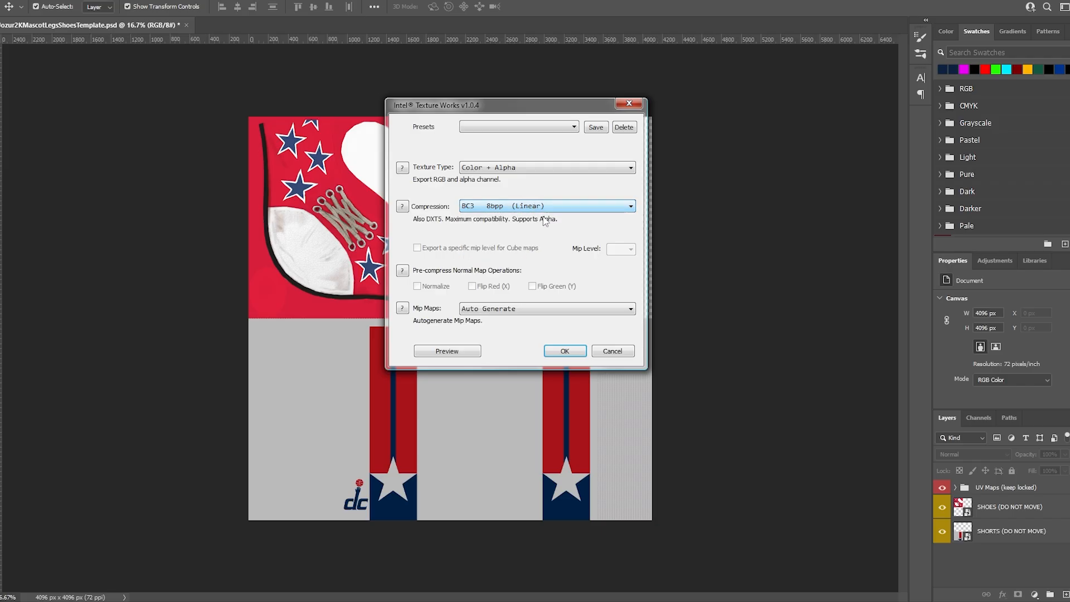
left_click(564, 351)
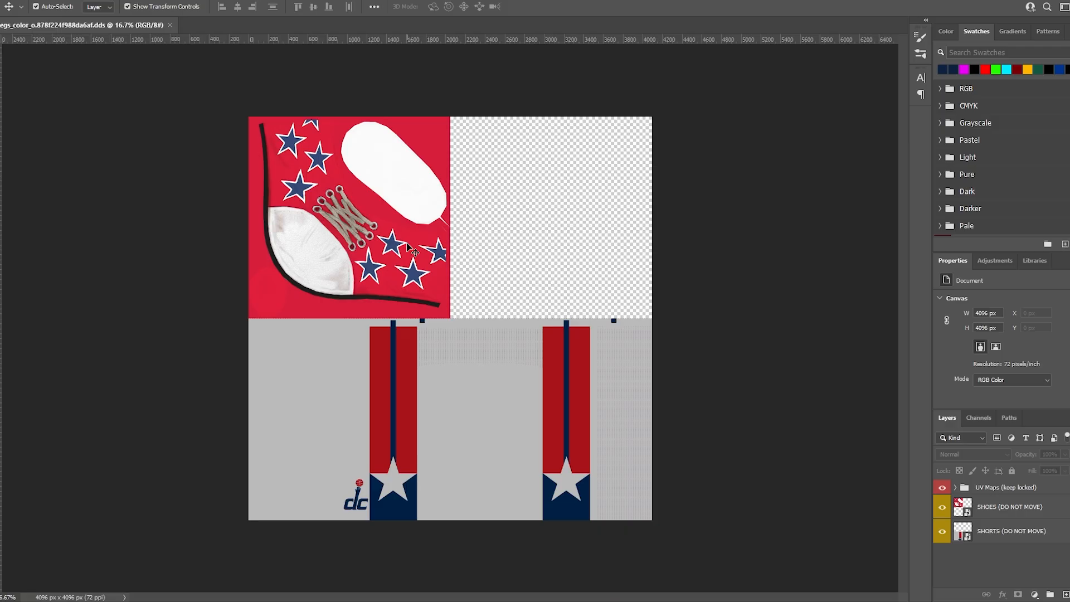
Check the new legs_color texture in the png1509 folder and delete the separate shoe_color_o DDS file
left_click(476, 596)
left_click(416, 359)
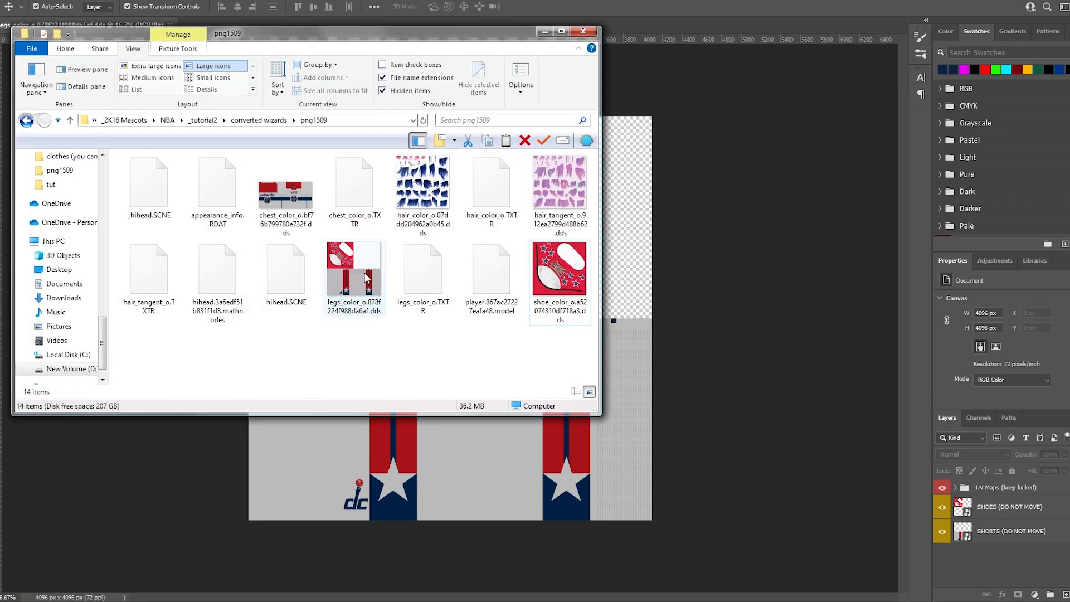
left_click(359, 285)
left_click(552, 310)
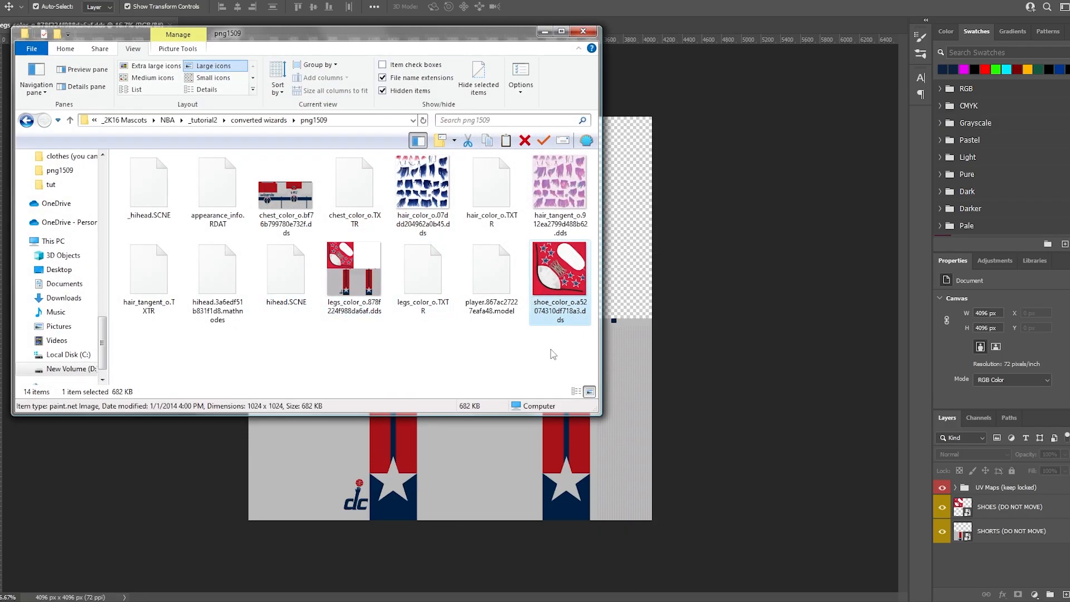
key("Delete")
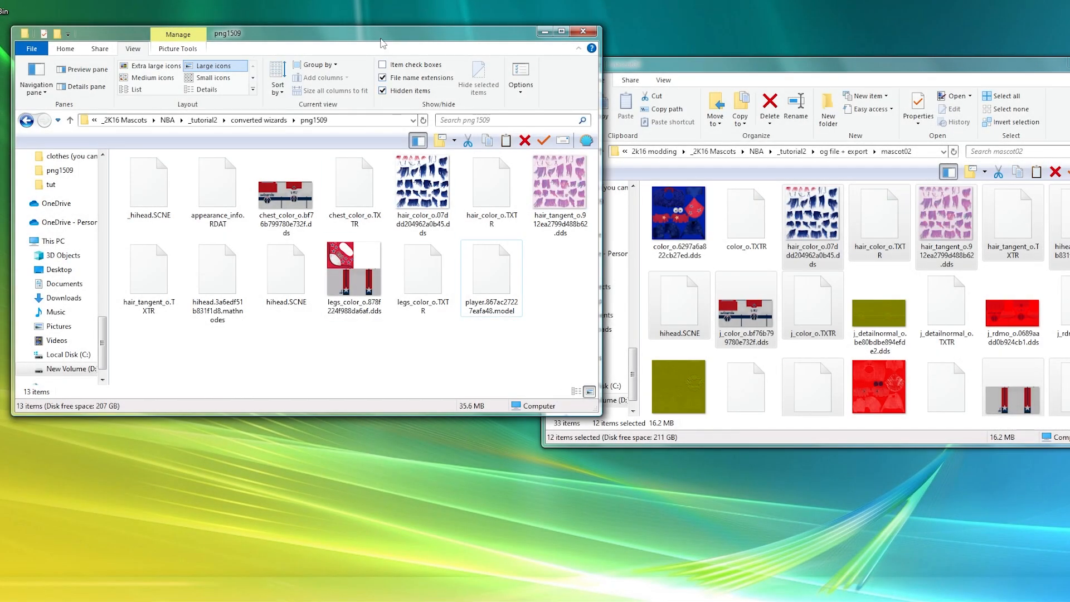
Open hihead.SCNE and _hihead.SCNE from png1509 in Notepad++, examine their contents, and close the _hihead.SCNE file
left_click_drag(381, 42, 553, 122)
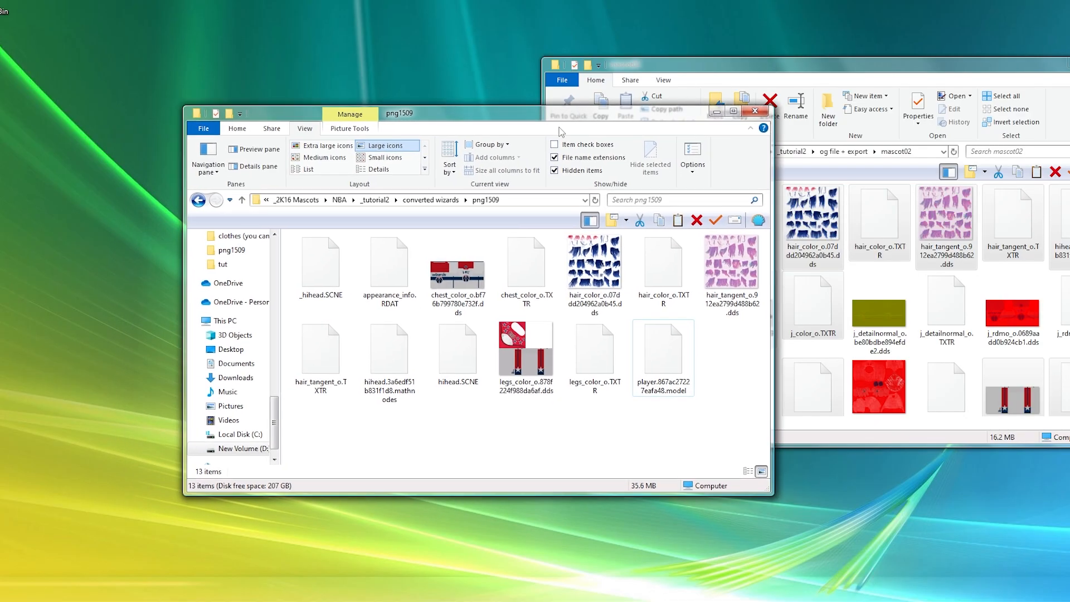
left_click(467, 341)
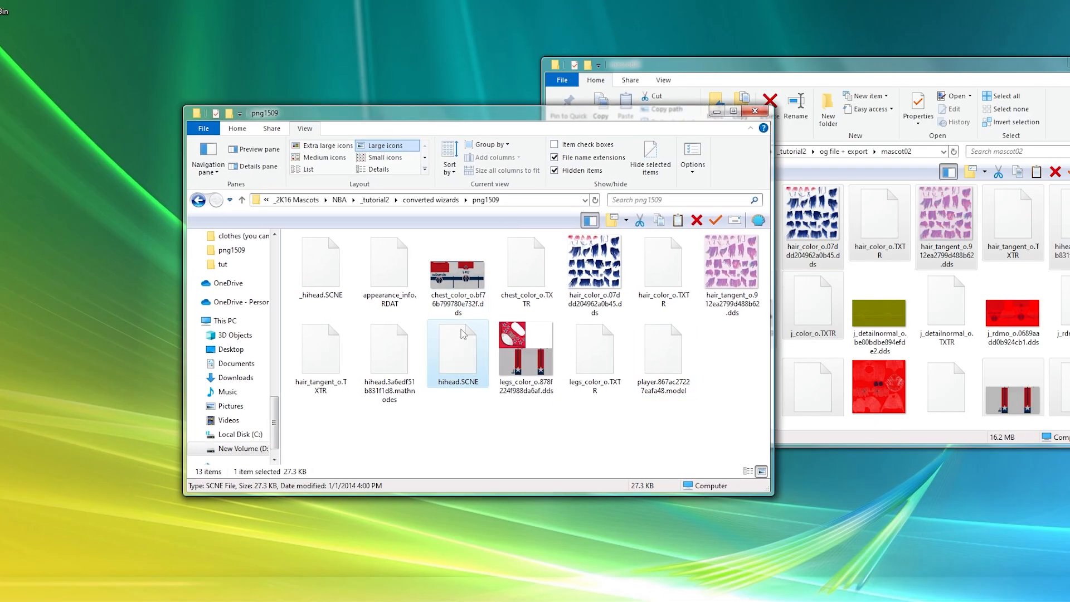
right_click(458, 340)
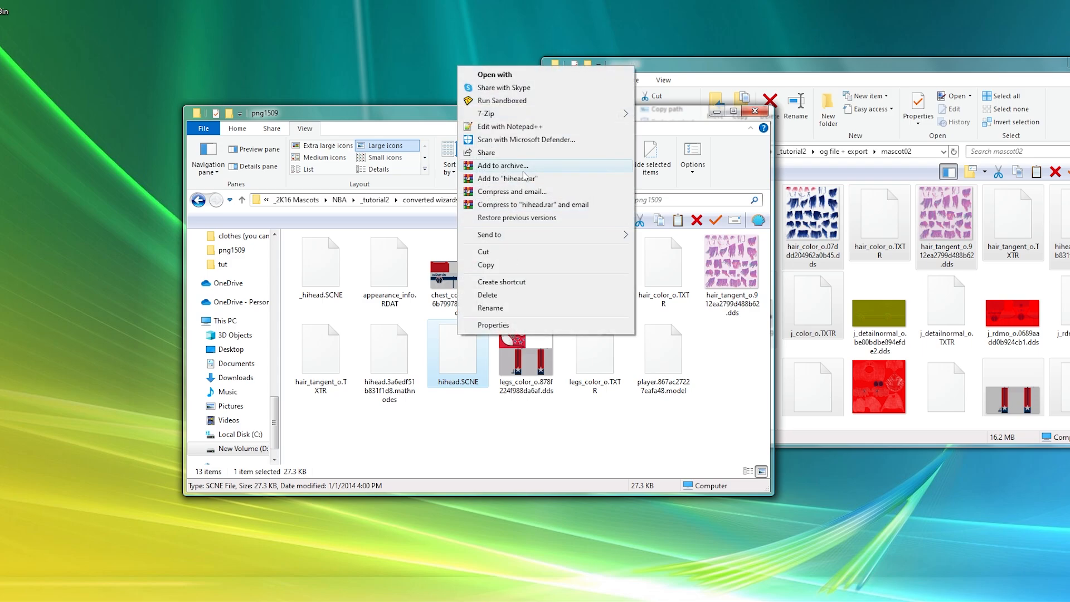
left_click(538, 136)
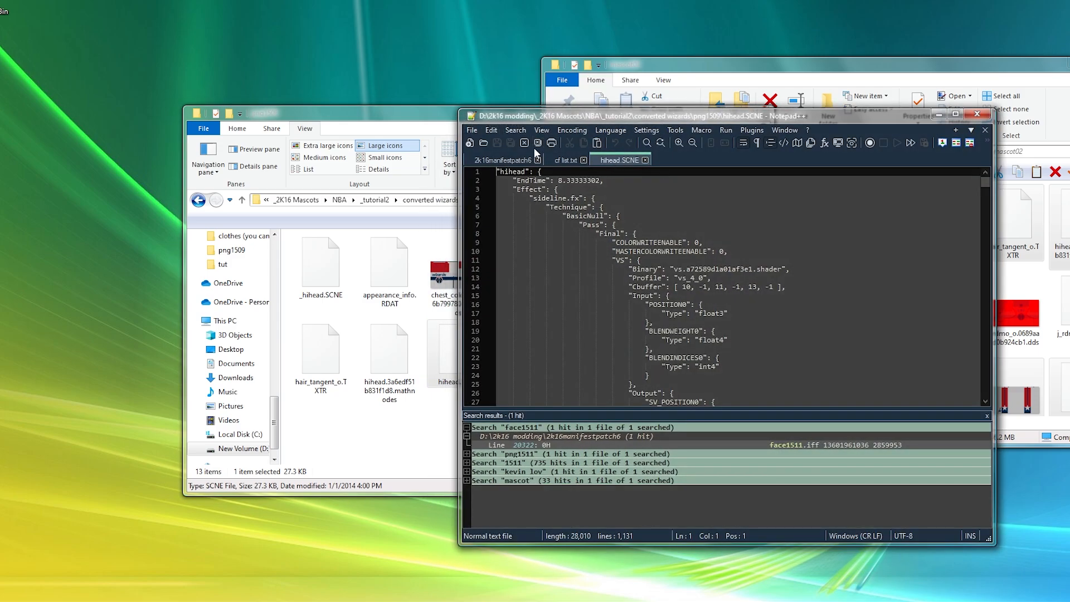
right_click(314, 262)
left_click(390, 322)
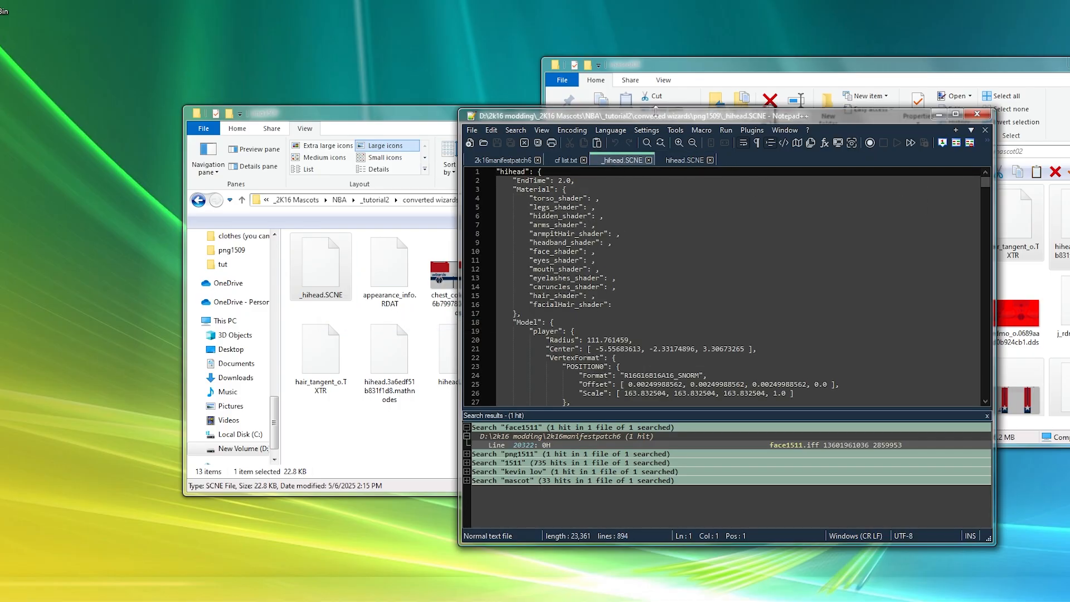
left_click_drag(669, 118, 540, 0)
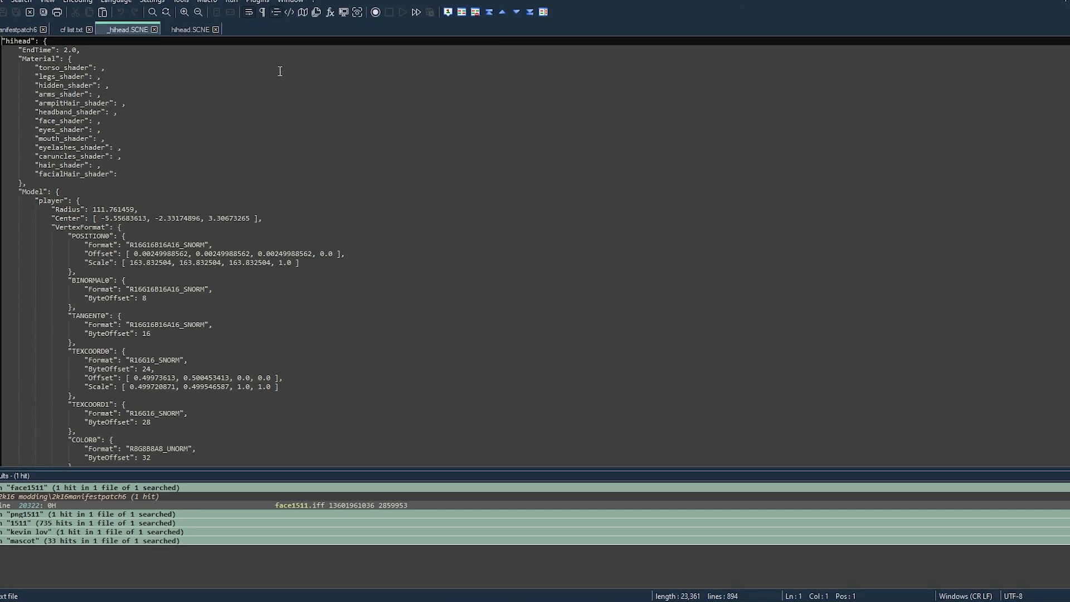
left_click(155, 29)
left_click(149, 29)
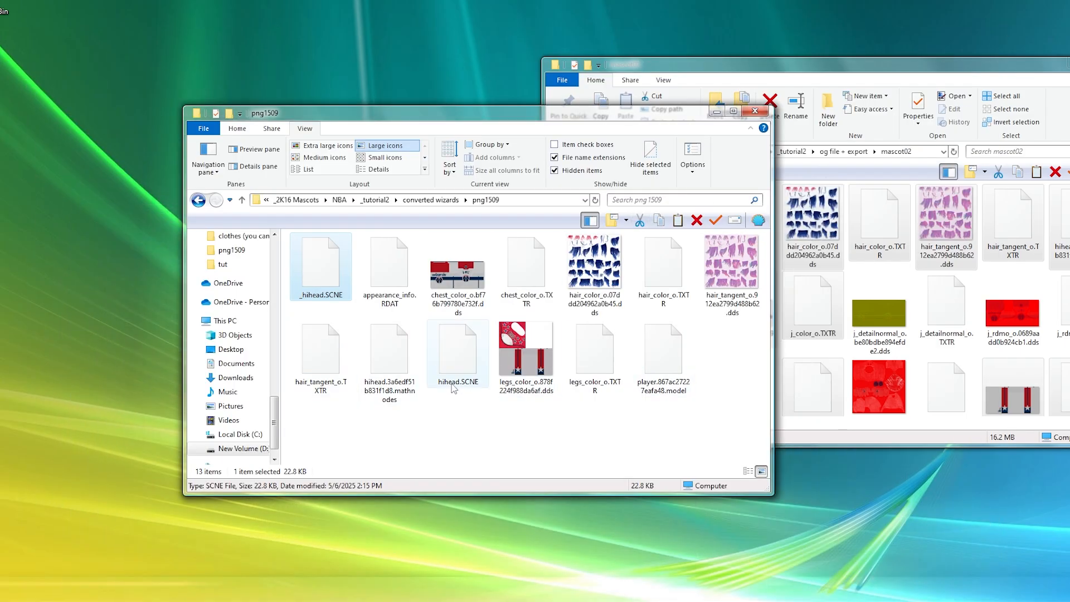
Rename hihead.SCNE in the png1509 folder as mascothihead.SCNE
left_click(444, 384)
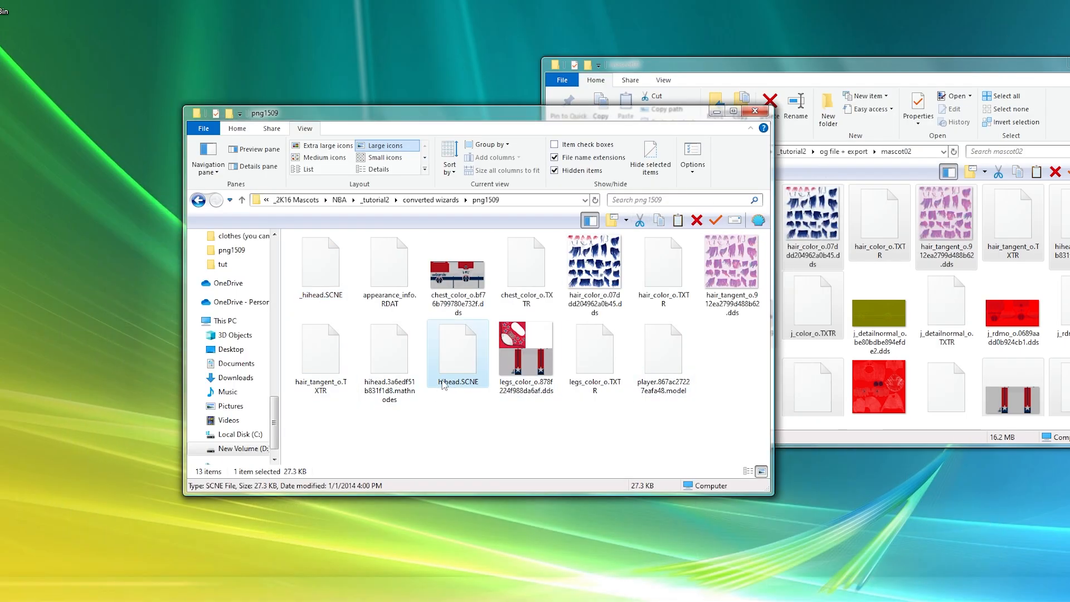
left_click(441, 382)
type("mascot")
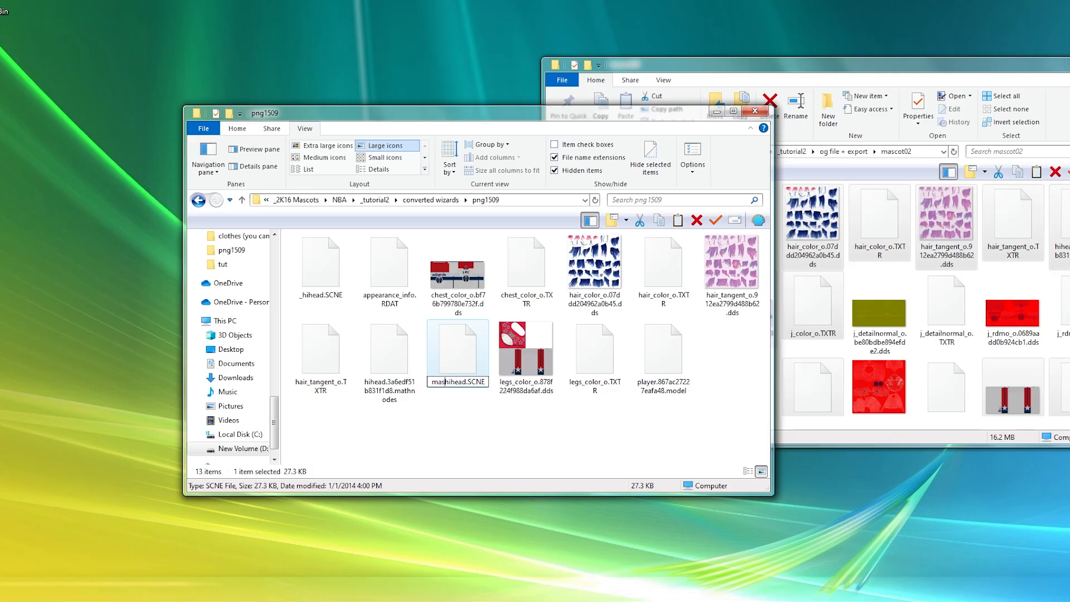
key("Return")
Rename _hihead.SCNE as hihead.SCNE by removing its leading underscore
left_click(323, 298)
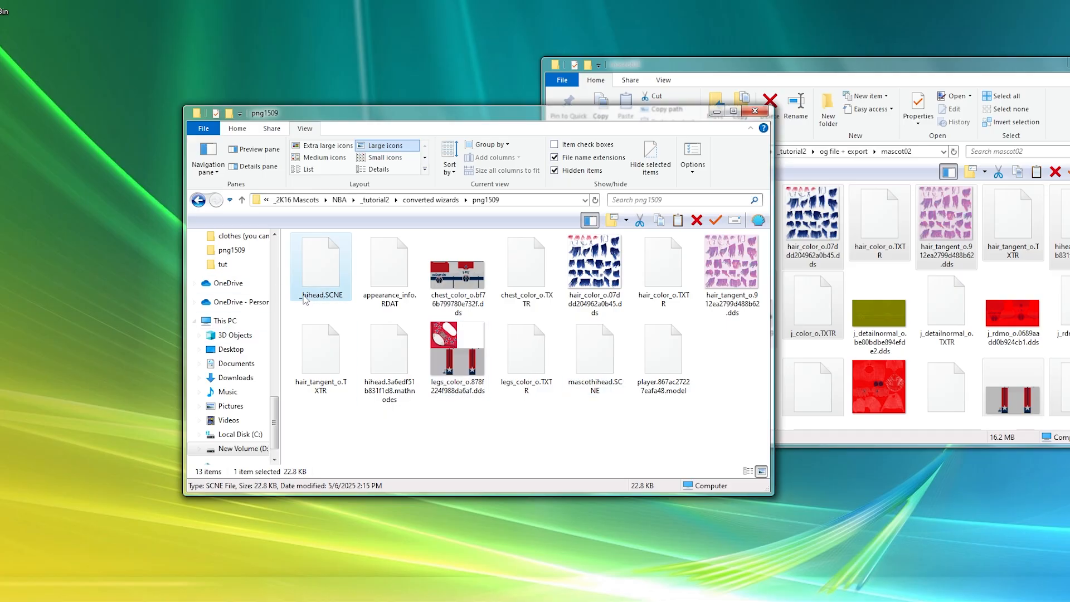
left_click(301, 293)
left_click(304, 296)
key("BackSpace")
key("Return")
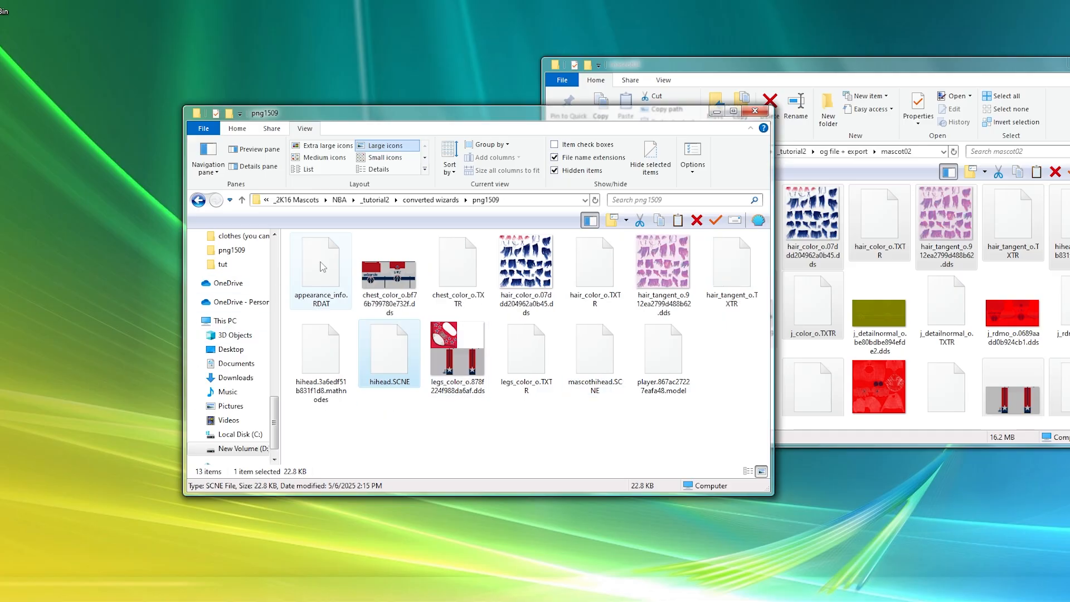
Open hihead.SCNE in Notepad++ and copy everything from the "Model" section to the end of mascothihead.SCNE
right_click(406, 351)
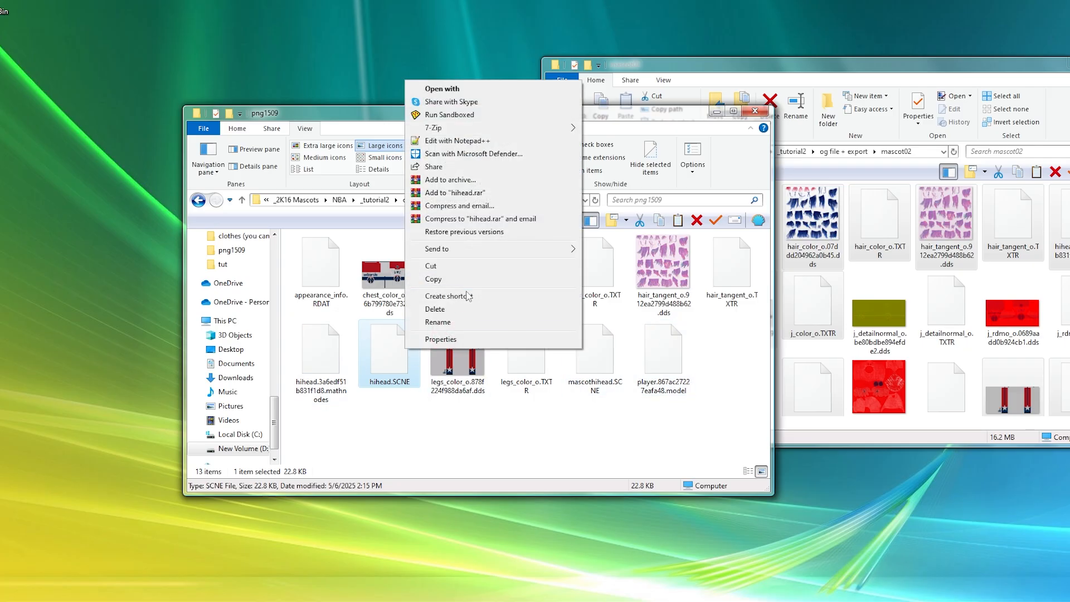
left_click(461, 141)
scroll(777, 337, "down", 20)
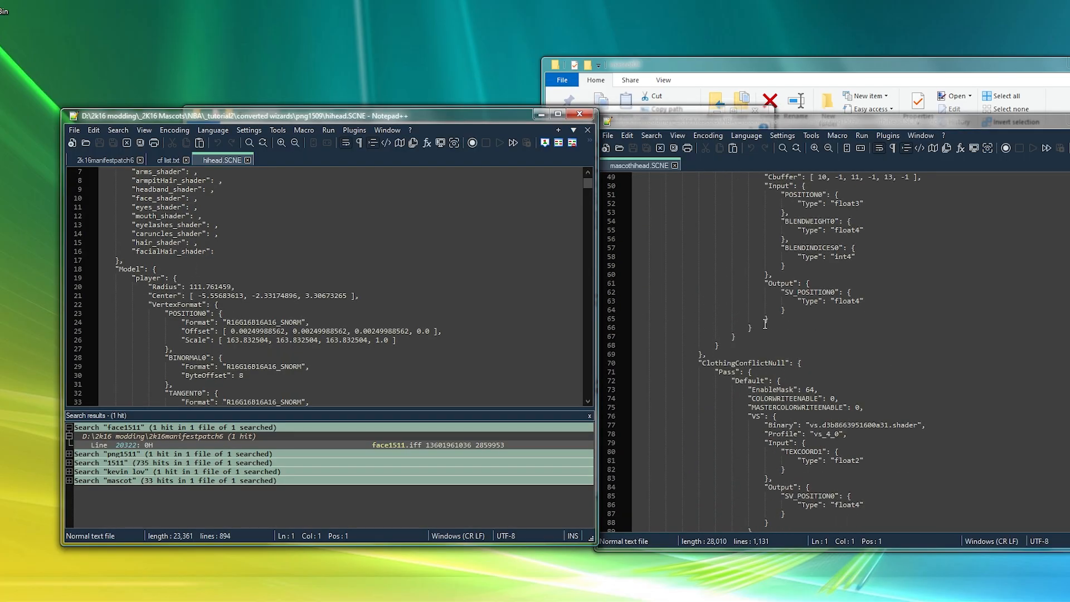
scroll(692, 372, "down", 18)
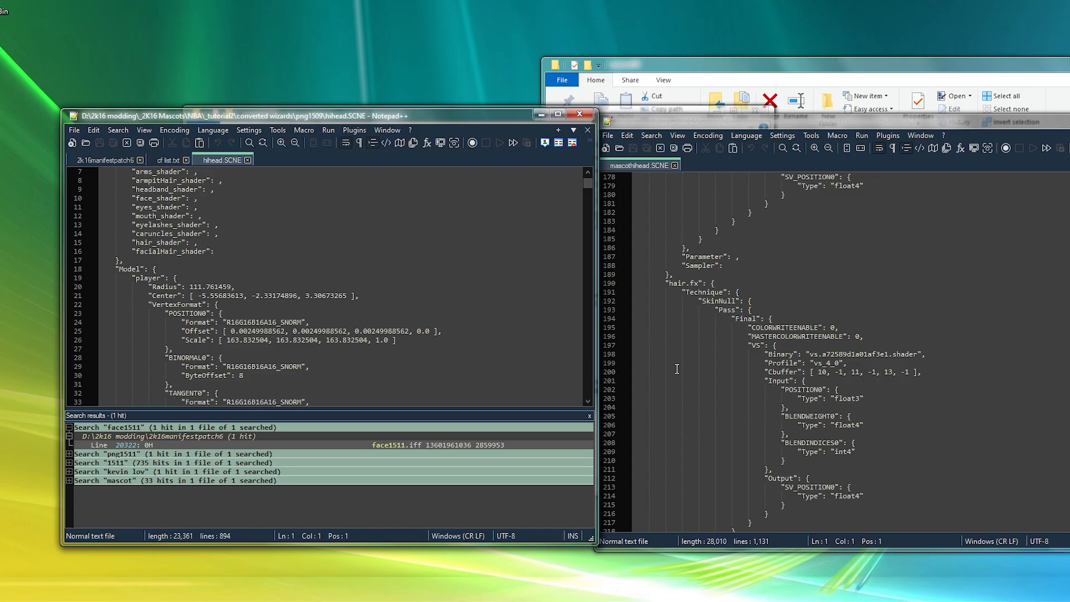
scroll(674, 408, "down", 18)
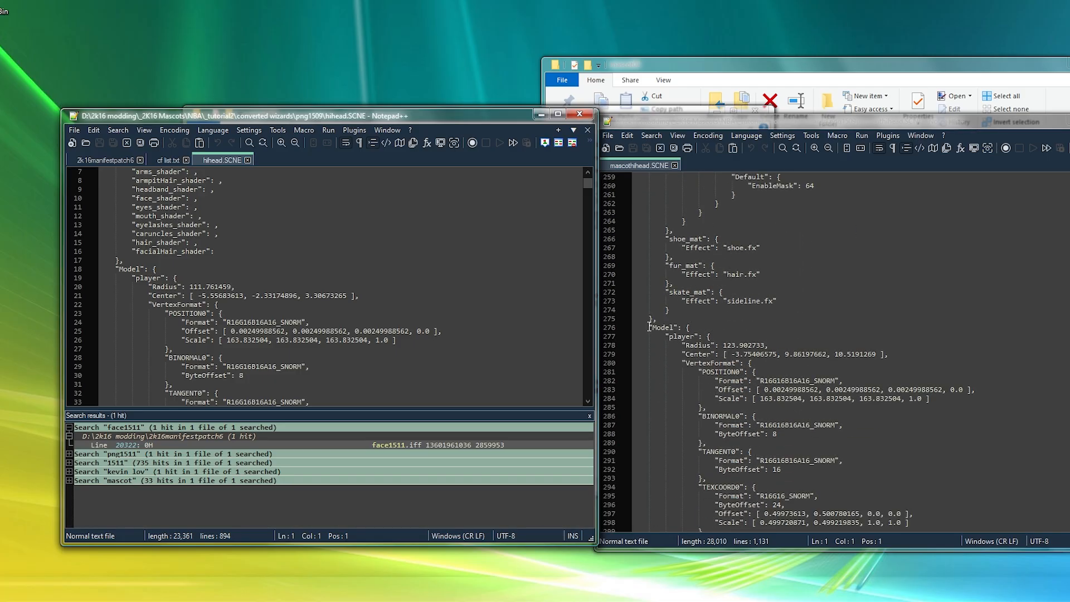
left_click_drag(649, 327, 711, 534)
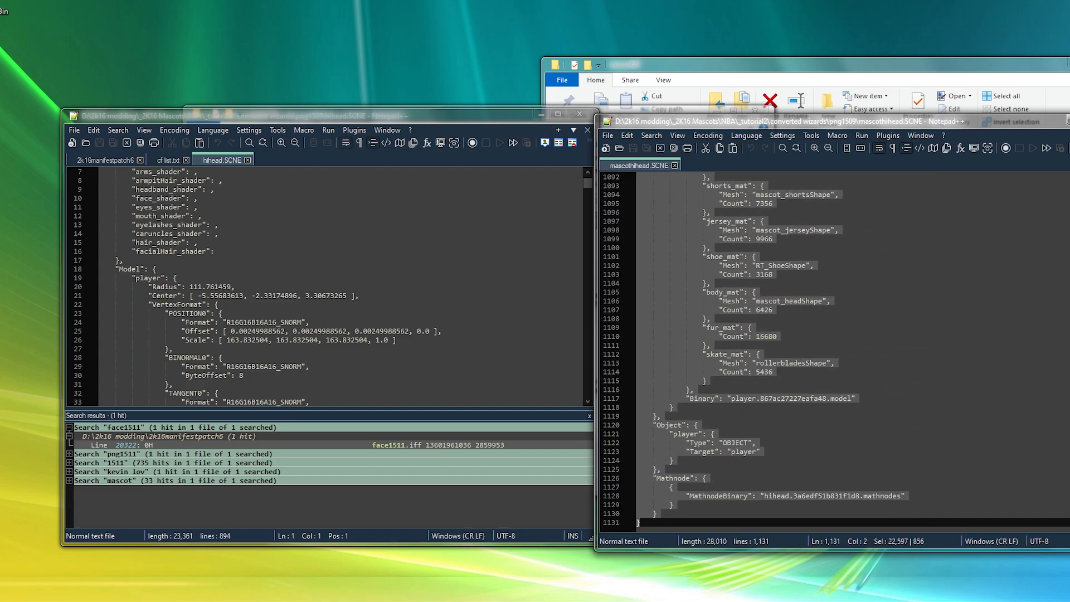
Replace everything from the "Model" section to the end of hihead.SCNE with the copied mascot code
left_click(118, 269)
key("ctrl+shift+End")
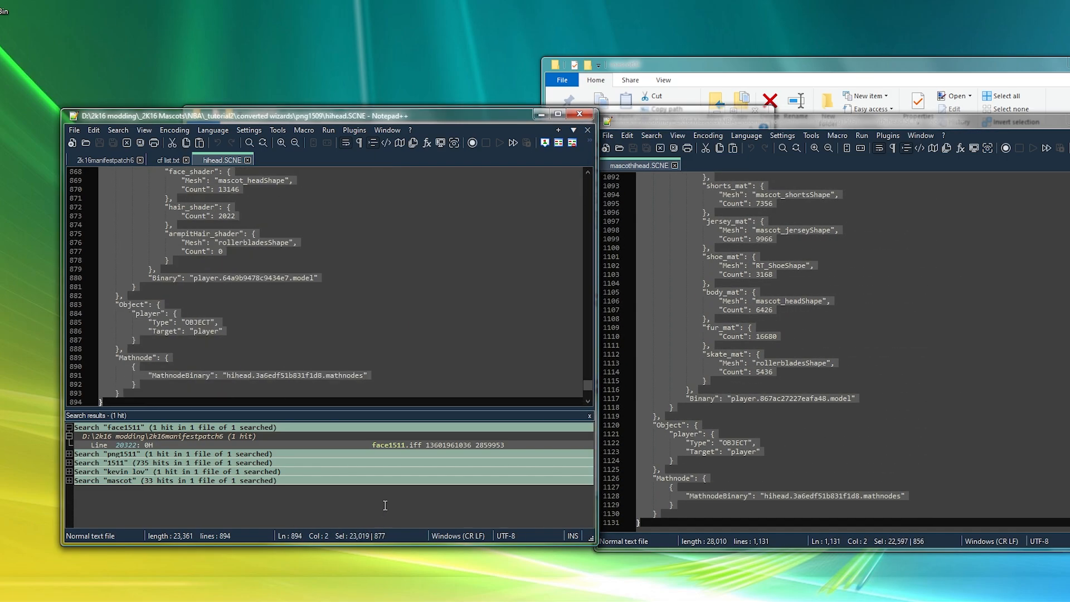
key("ctrl+v")
In the "Prim" section of hihead.SCNE, change the handsShape material body_mat and the bodyShape material hidden_shader to face_shader
left_click_drag(447, 119, 222, 103)
left_click_drag(648, 76, 637, 73)
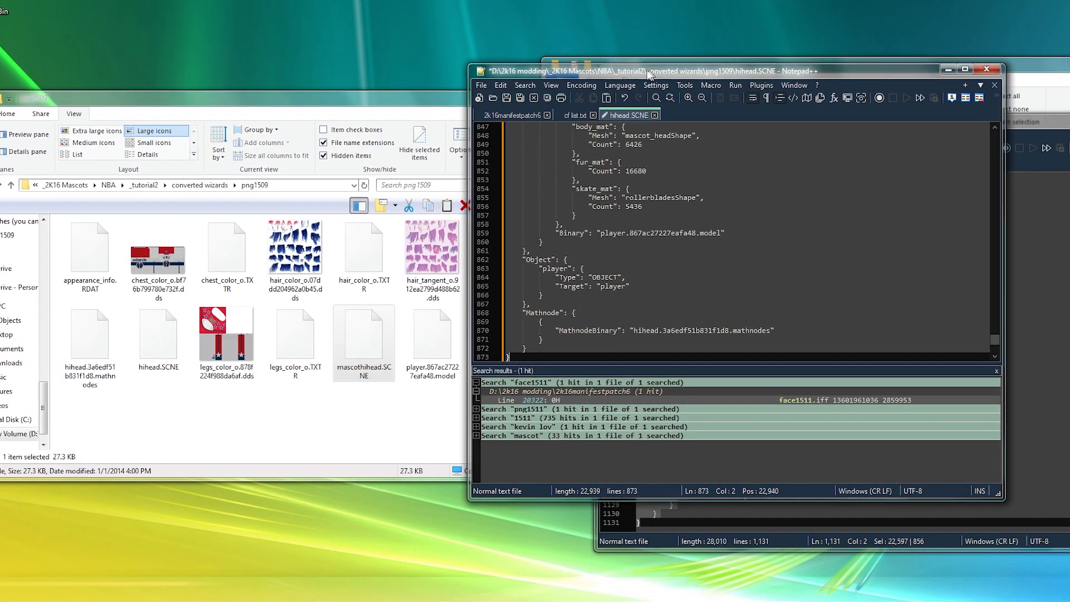
scroll(587, 280, "up", 7)
scroll(620, 264, "up", 1)
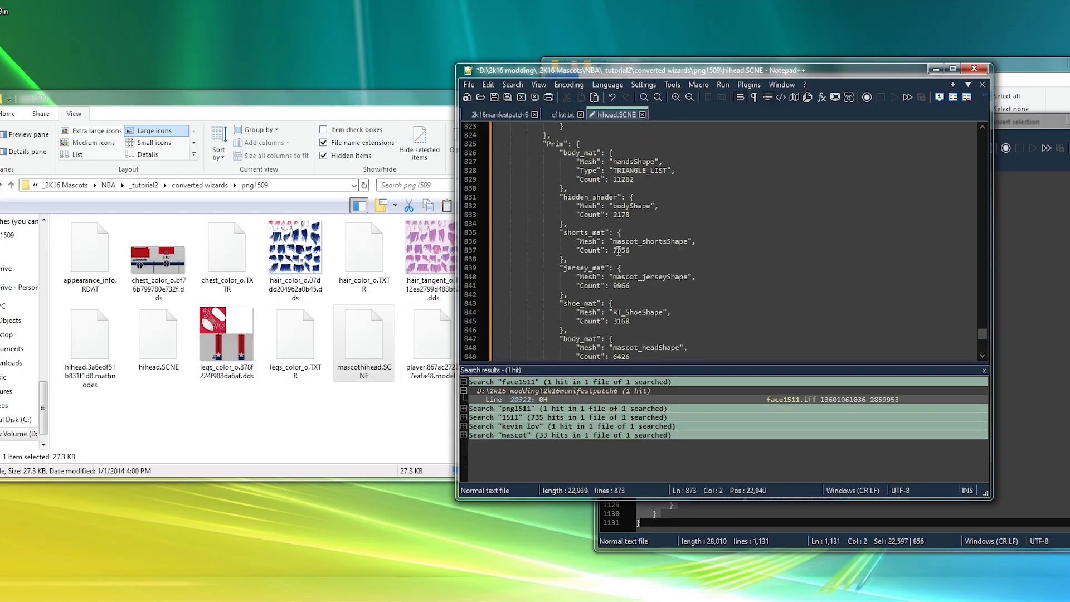
scroll(602, 216, "up", 1)
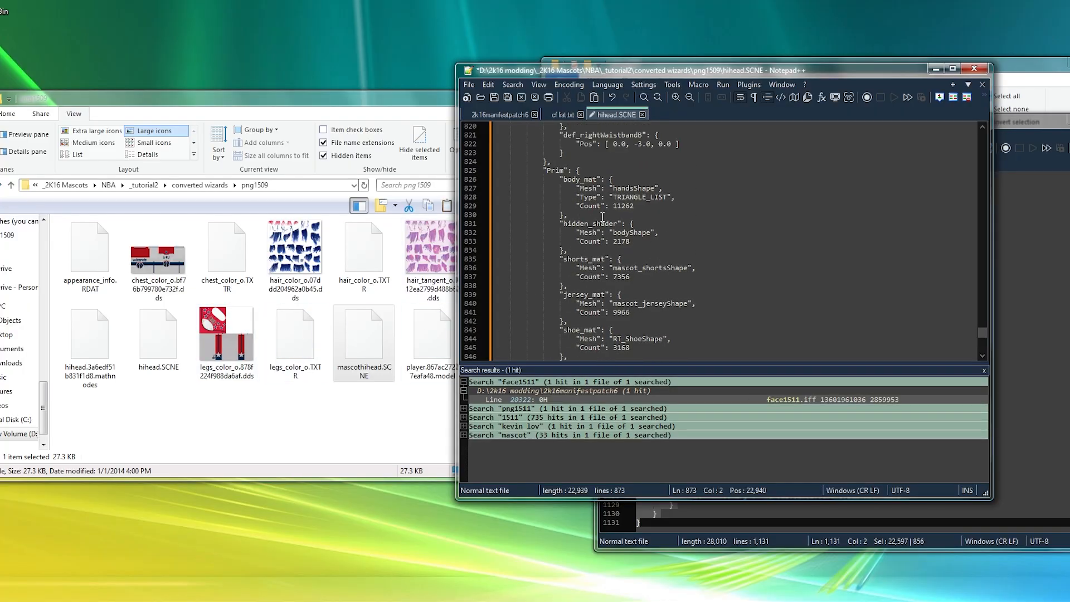
double_click(591, 179)
type("face")
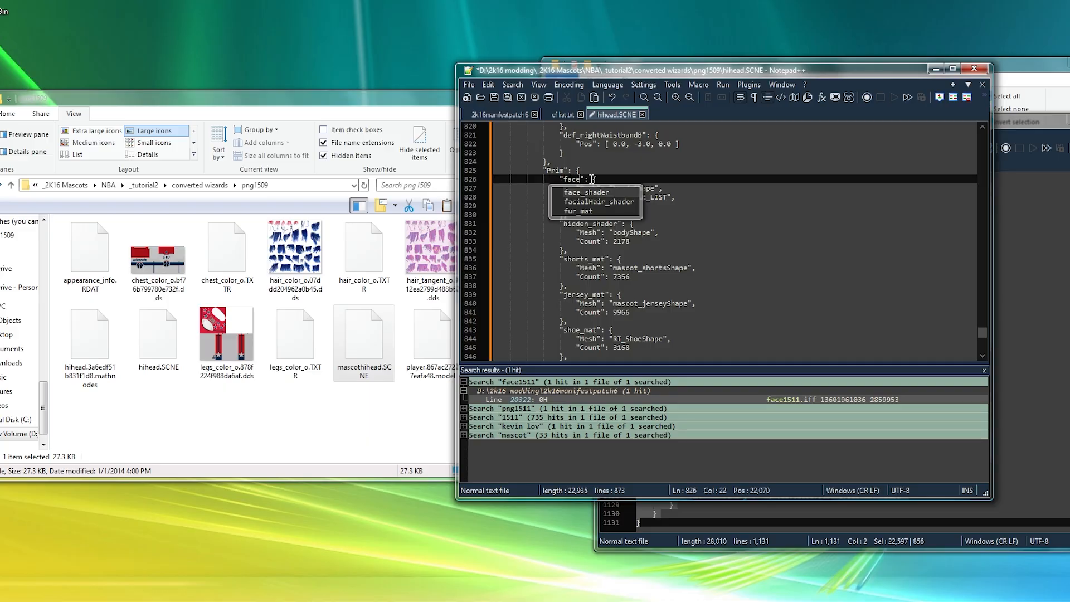
key("Return")
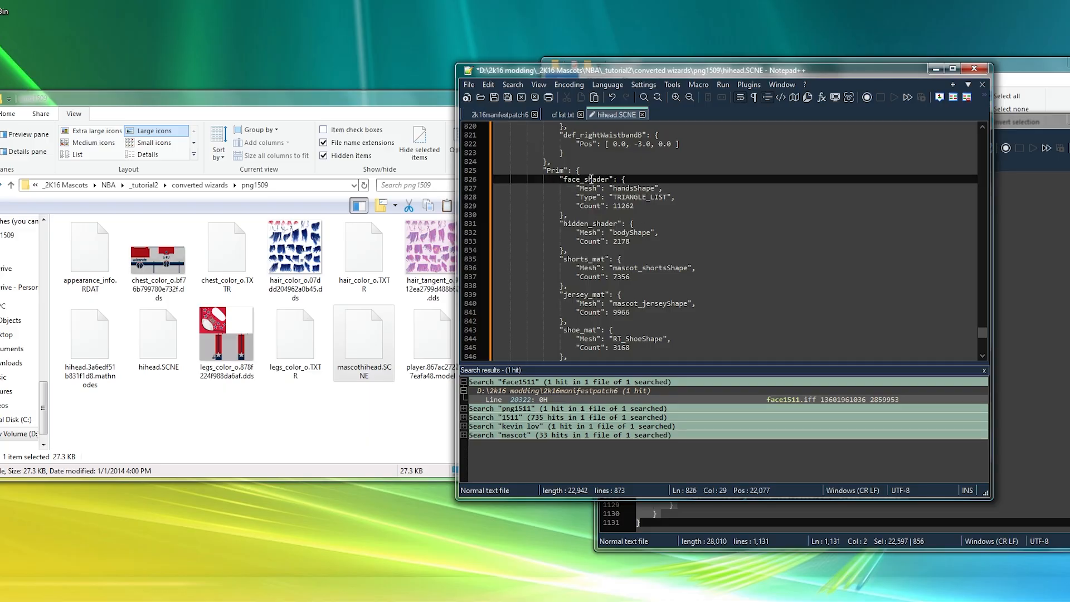
double_click(606, 225)
type("face")
key("Return")
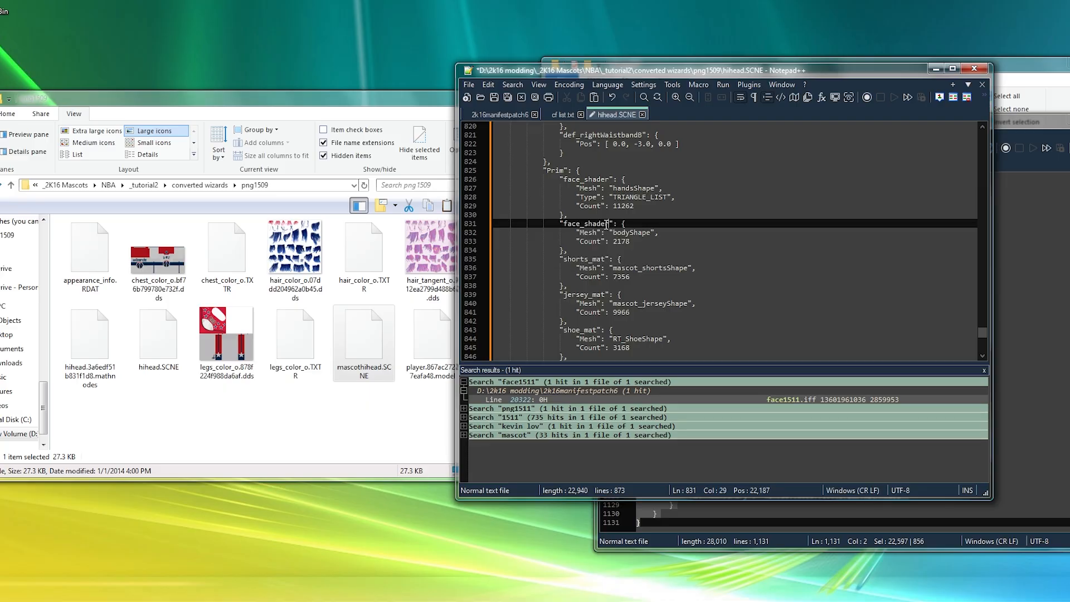
Change shorts_mat to legs_shader for mascot_shortsShape, and jersey_mat to arms_shader for mascot_jerseyShape
double_click(599, 260)
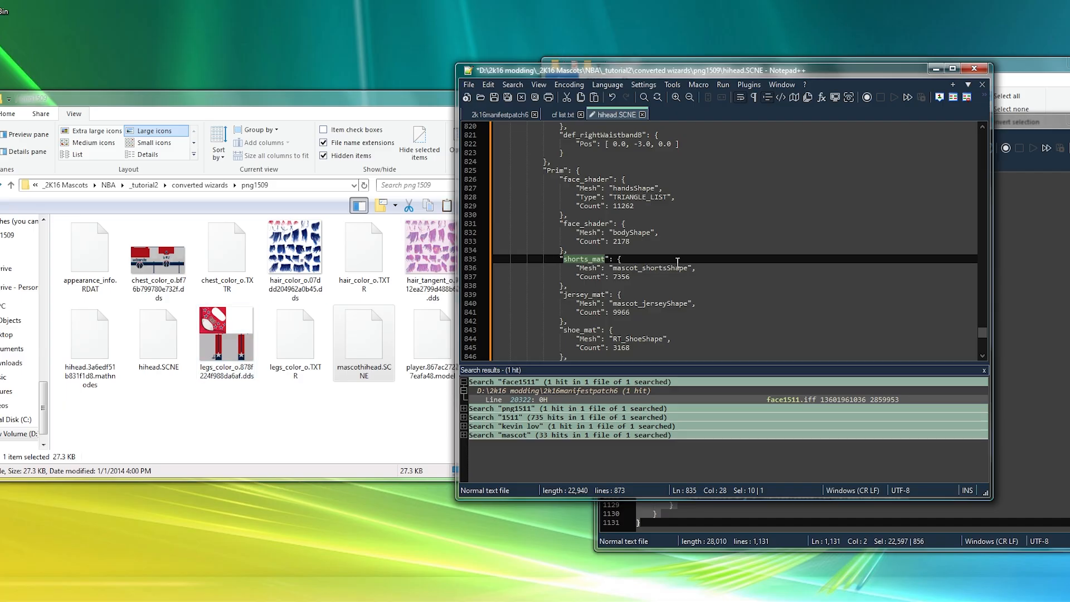
type("legs_shader")
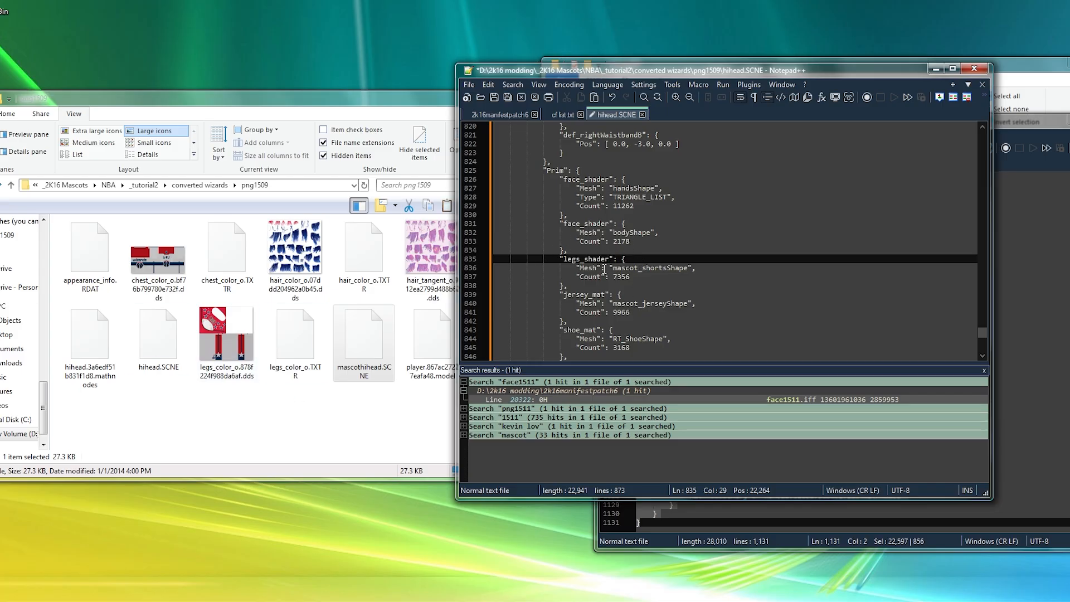
double_click(598, 297)
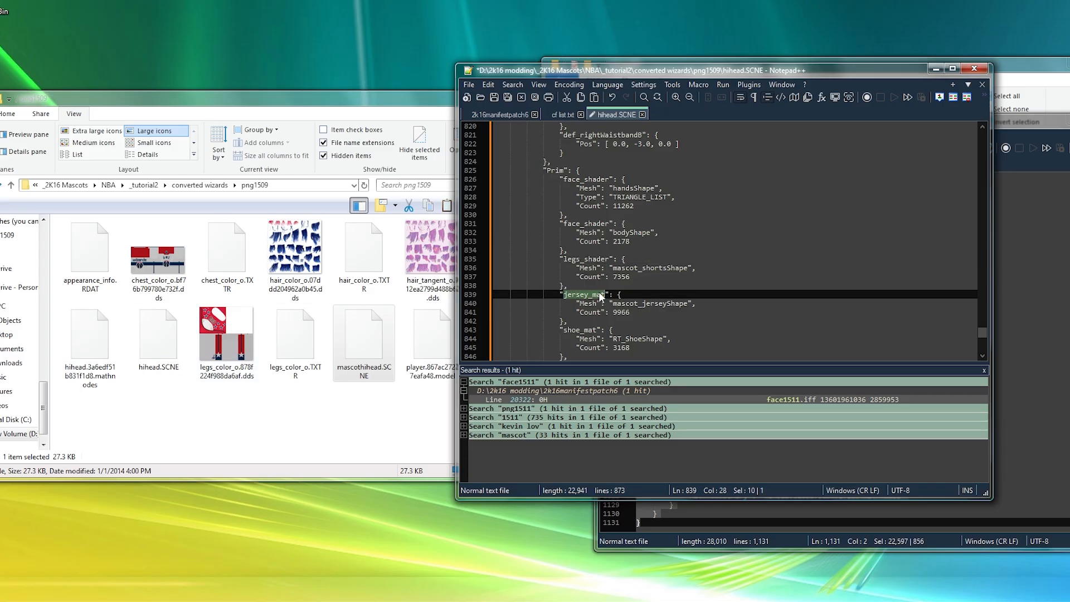
type("arms")
key("Return")
scroll(593, 276, "down", 2)
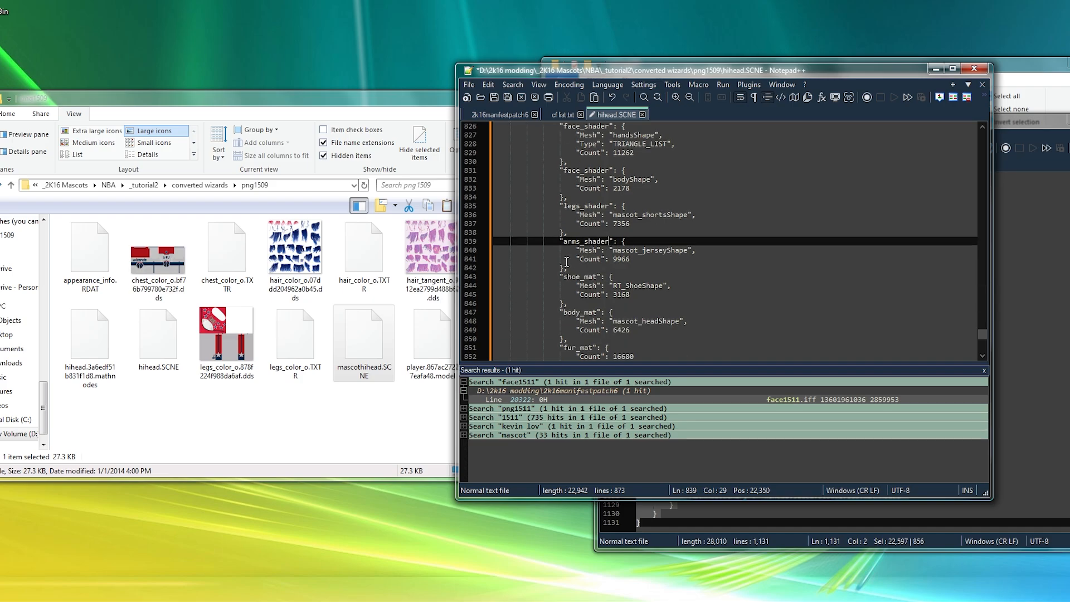
Change shoe_mat to legs_shader for RT_ShoeShape, and body_mat to face_shader for mascot_headShape
double_click(590, 277)
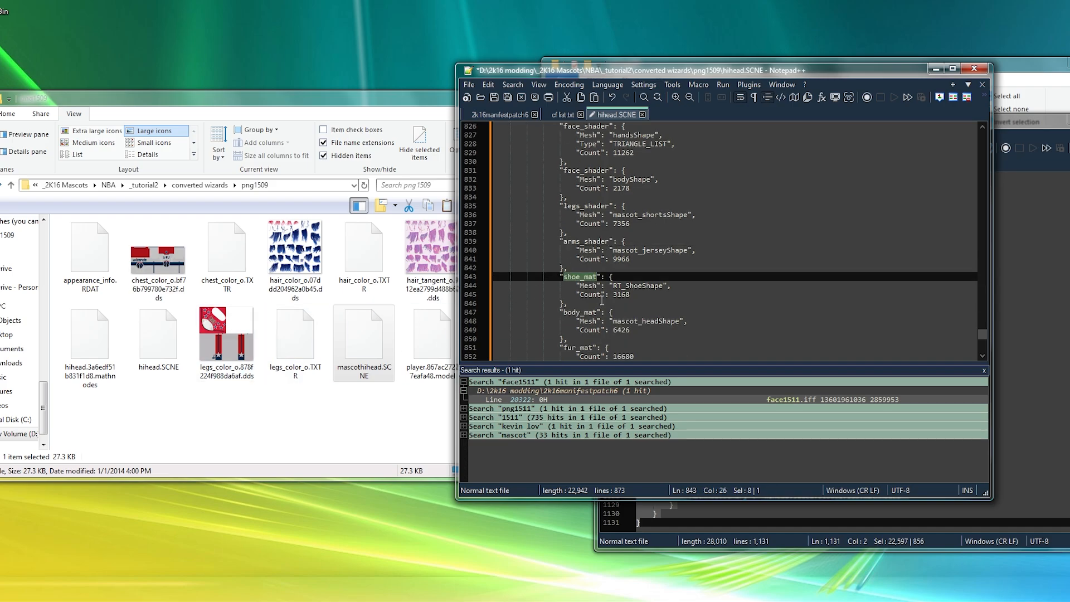
type("legs")
key("Return")
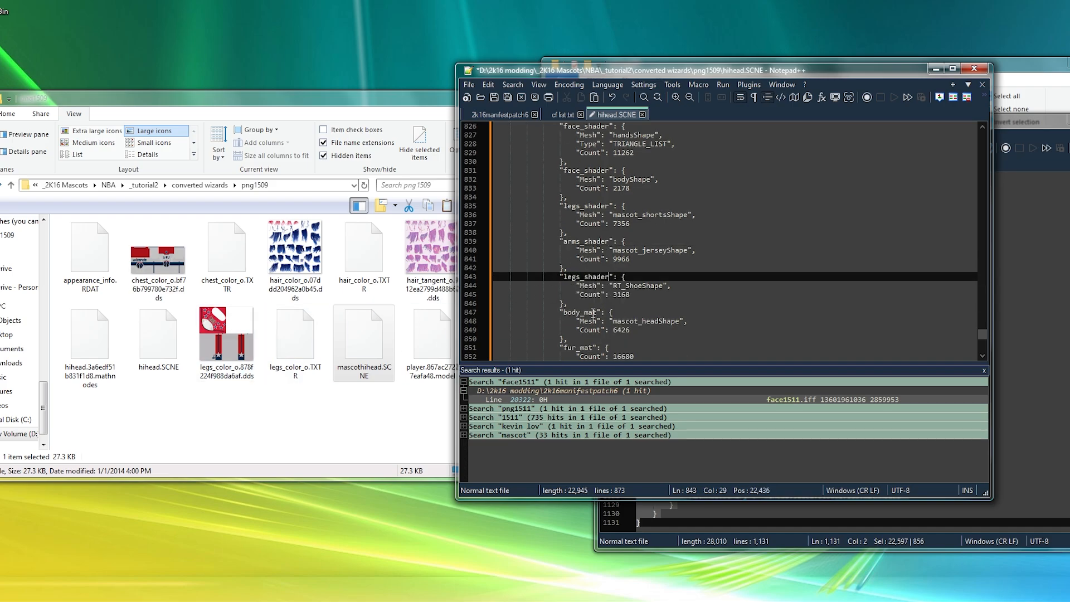
double_click(590, 312)
type("face")
key("Return")
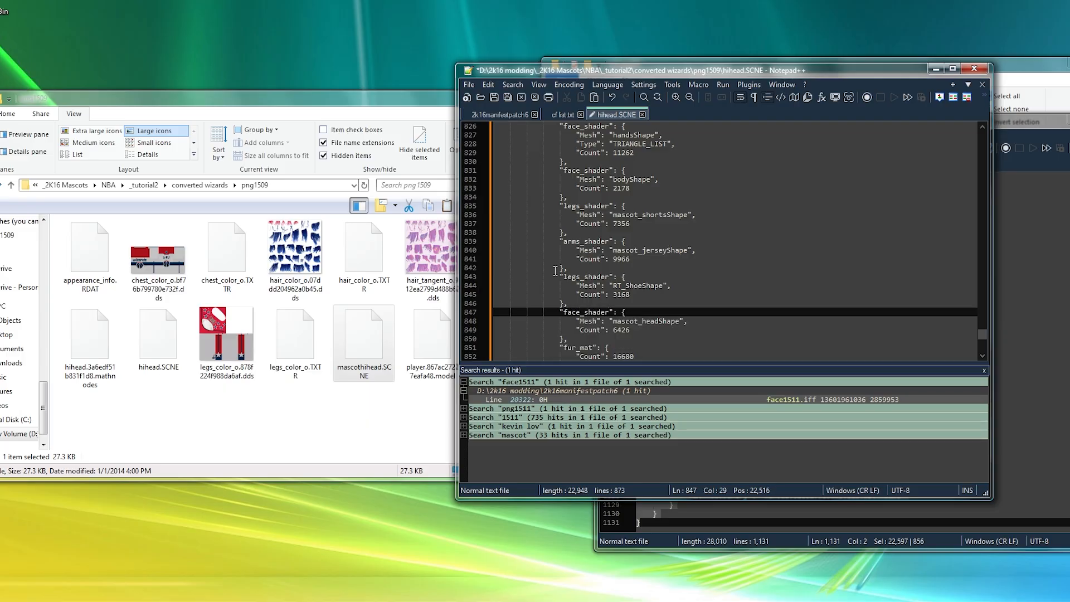
Change the fur_mat material to hair_shader, and rollerbladesShape's skate_mat to armpitHair_shader
scroll(588, 309, "down", 2)
left_click(585, 297)
double_click(585, 295)
type("hair")
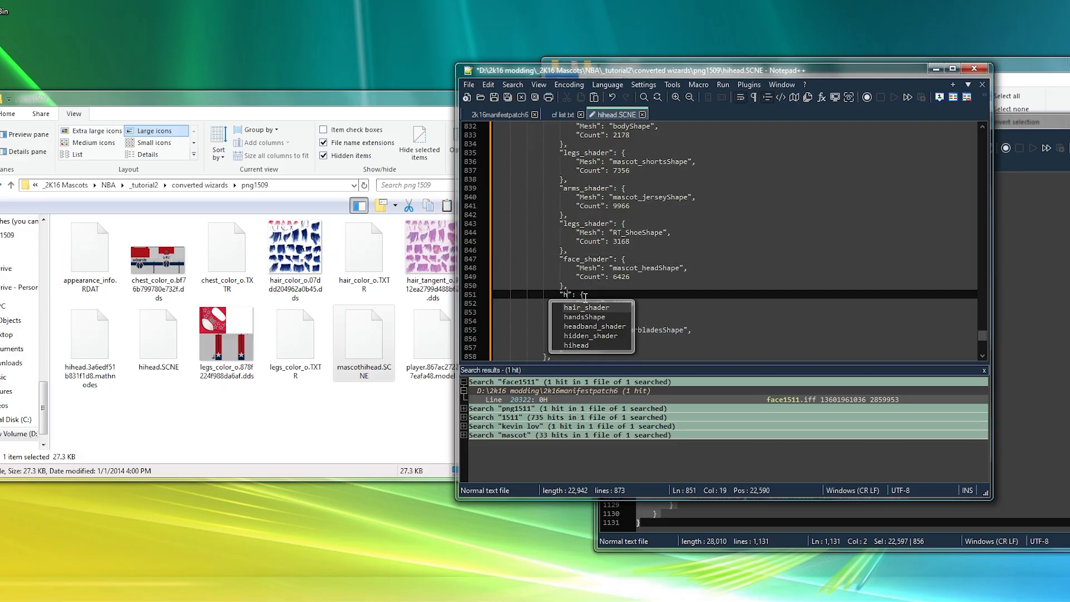
key("Return")
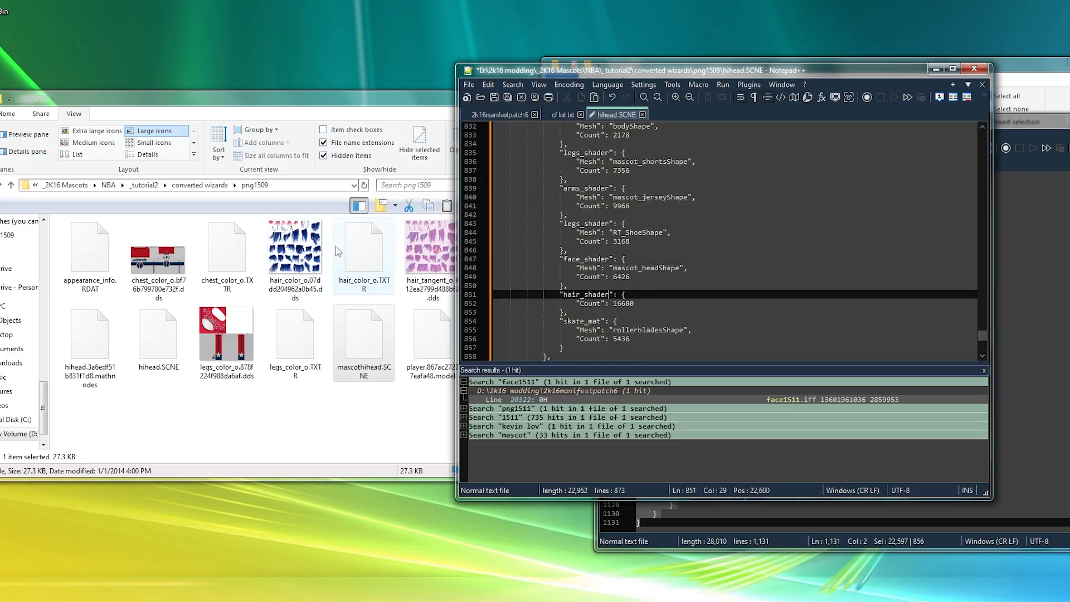
scroll(598, 298, "down", 1)
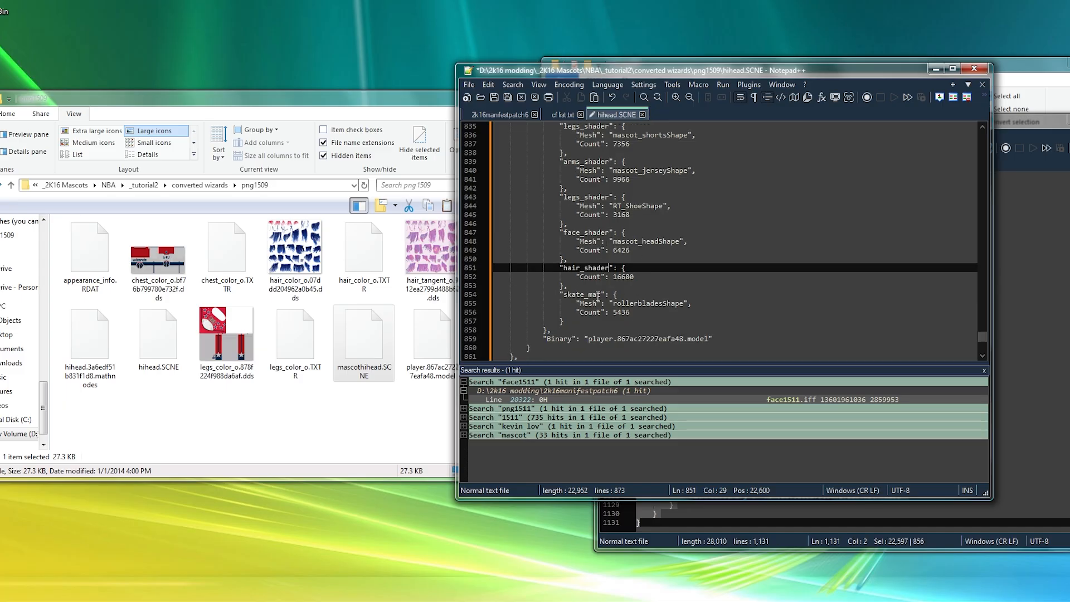
double_click(598, 296)
type("a")
key("Return")
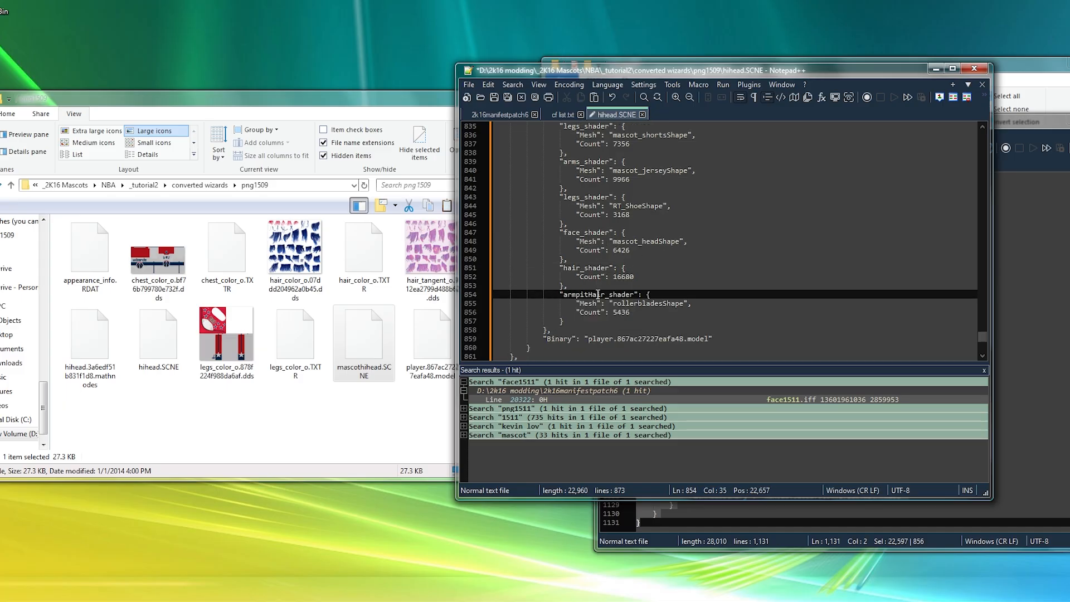
Set the rollerbladesShape count to 0, then save and close hihead.SCNE
key("Down")
key("Down")
key("BackSpace")
key("BackSpace")
key("BackSpace")
key("BackSpace")
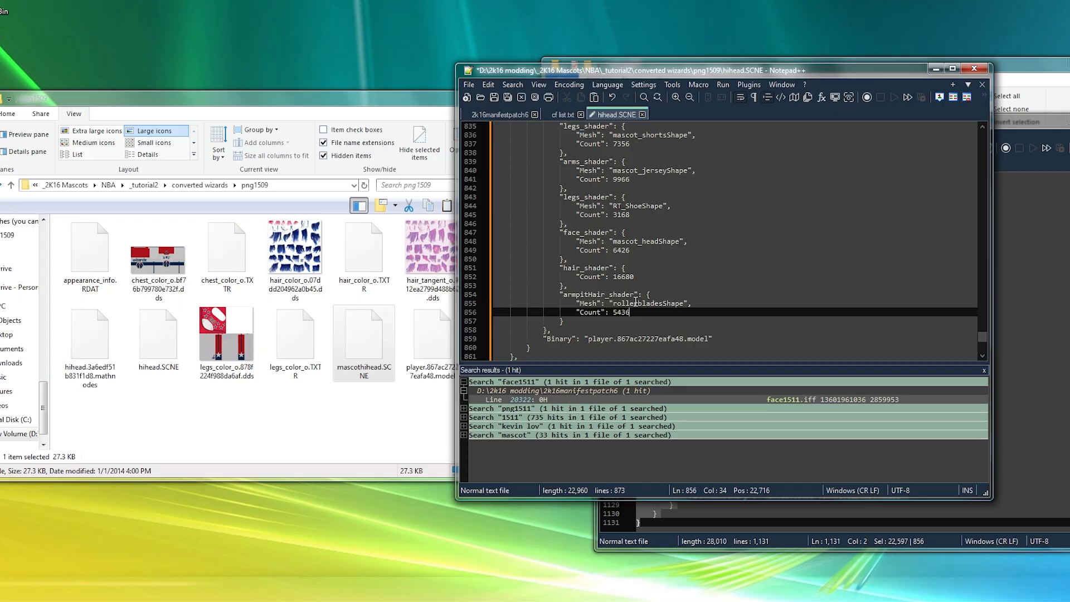
type("0")
key("ctrl+s")
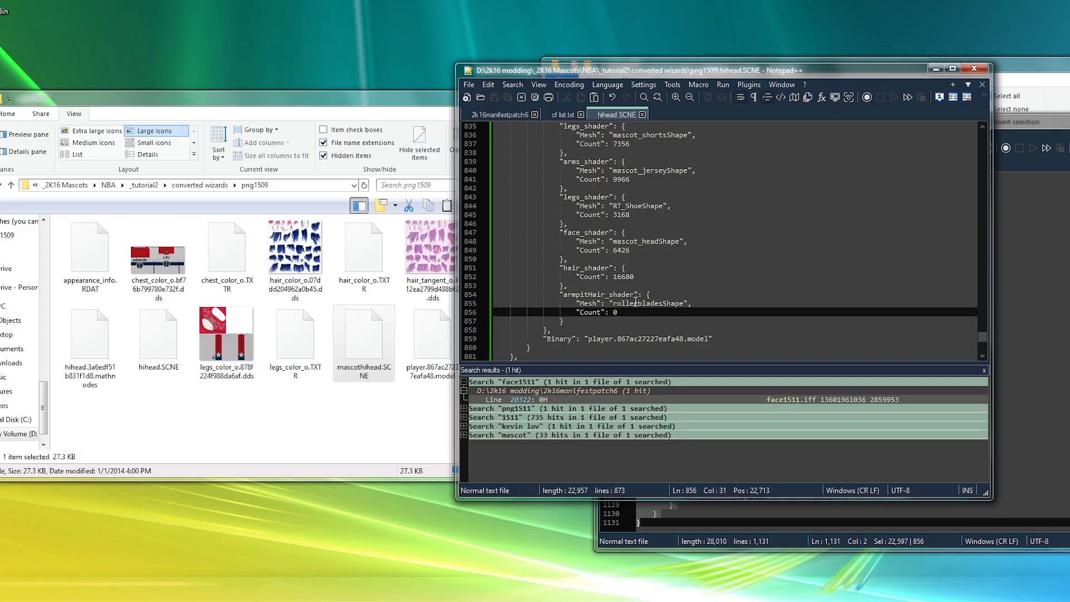
left_click(642, 114)
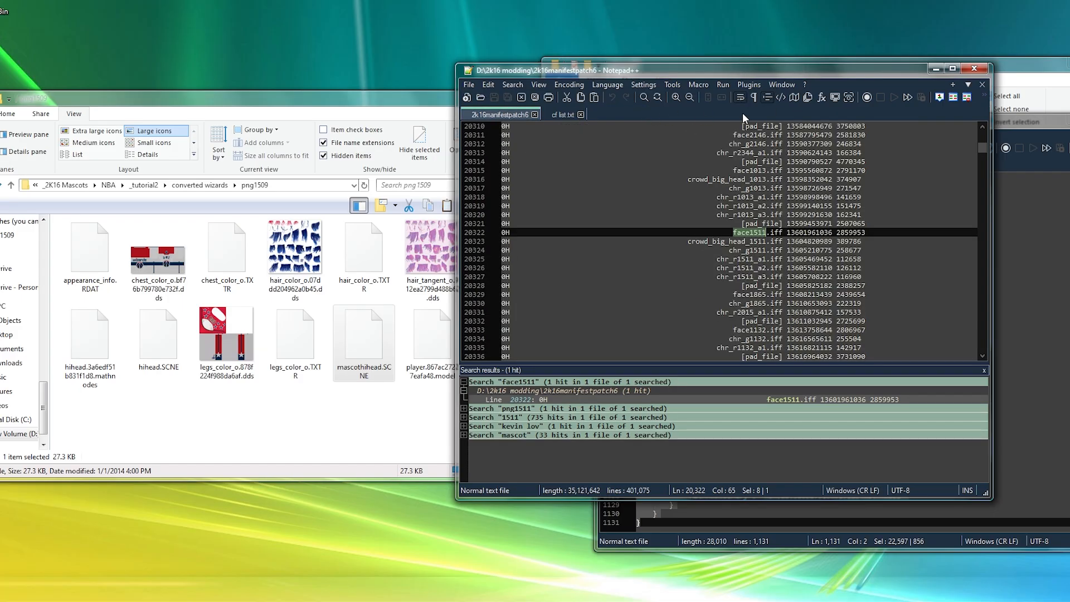
Minimize Notepad++ and delete mascothihead.SCNE from the png1509 folder
left_click(935, 68)
left_click_drag(681, 120, 282, 224)
left_click(710, 224)
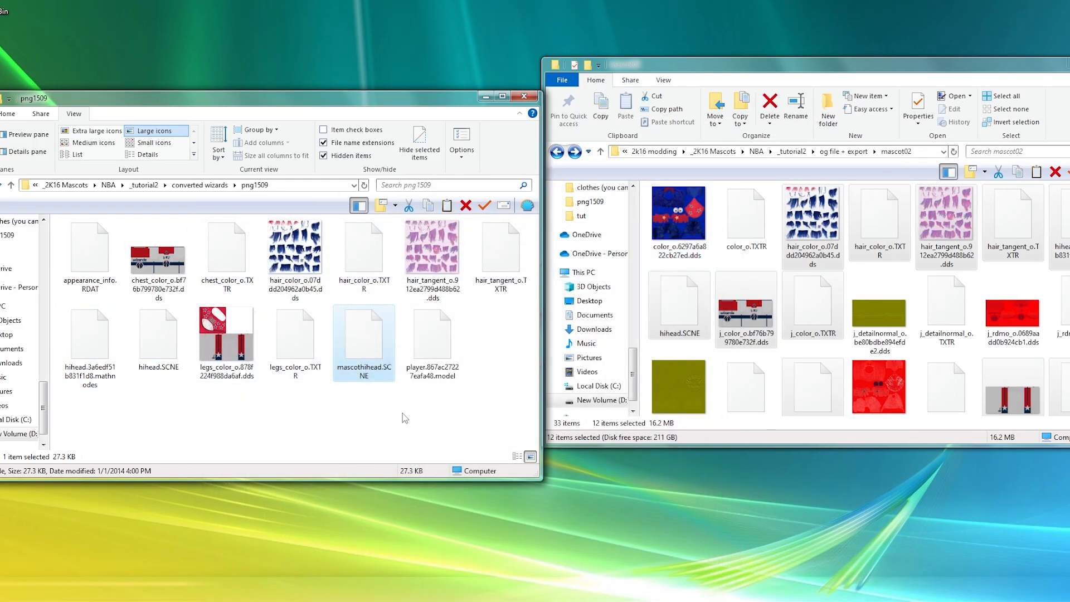
key("Delete")
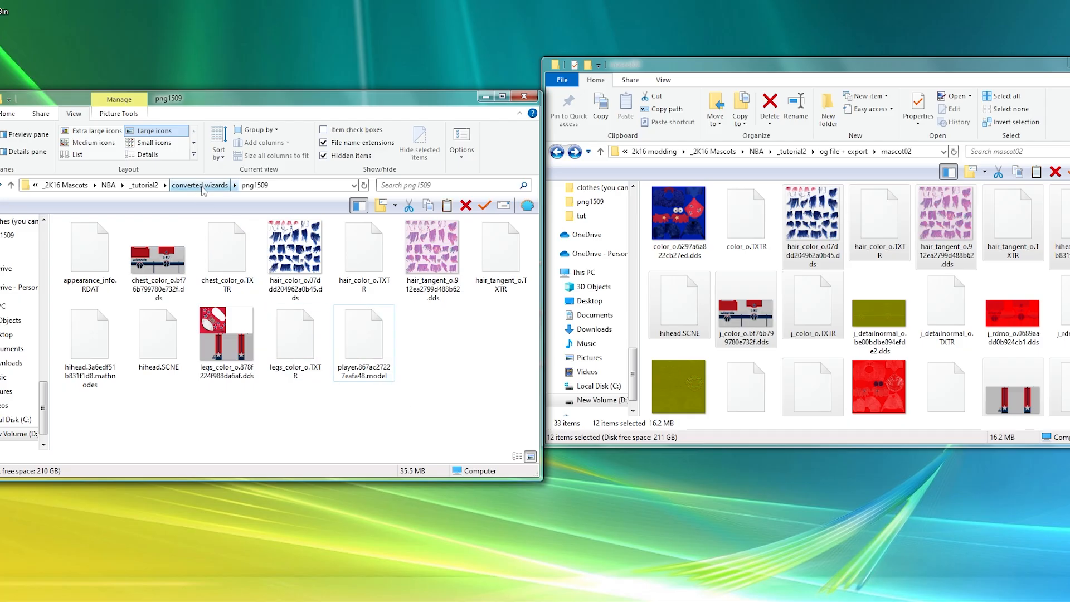
Go up to the _tutorial2 folder and create a new folder named "blender export" in it
left_click_drag(217, 100, 282, 150)
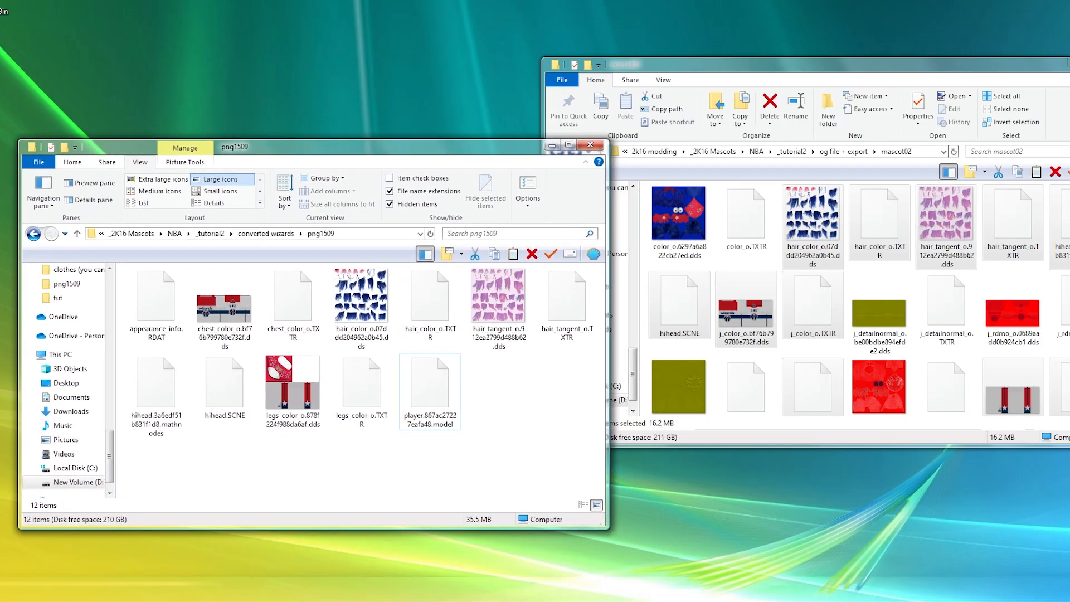
left_click_drag(354, 148, 574, 98)
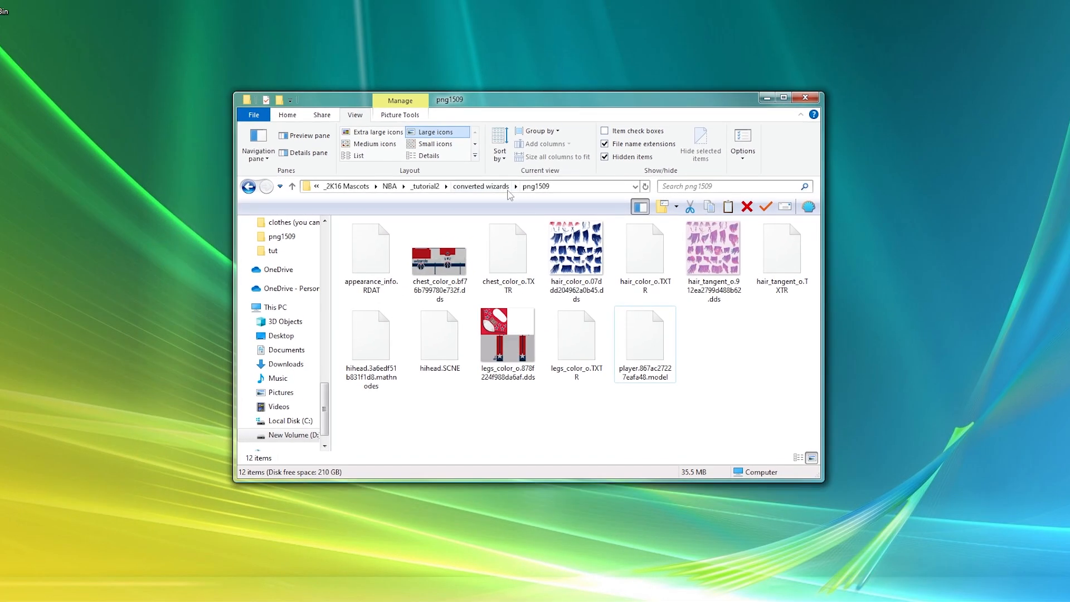
left_click(494, 188)
right_click(419, 345)
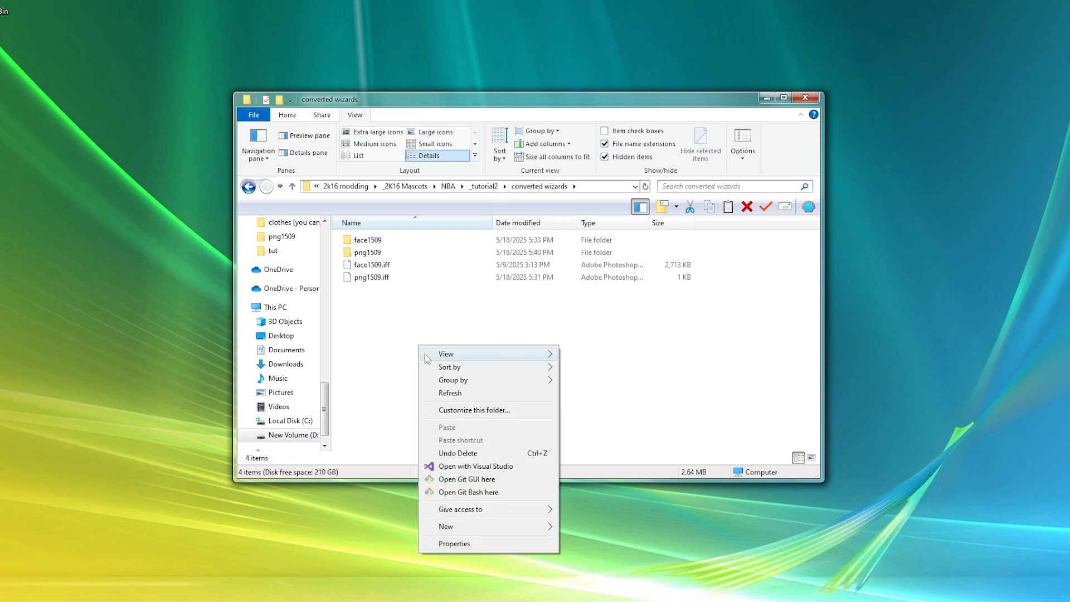
left_click(432, 323)
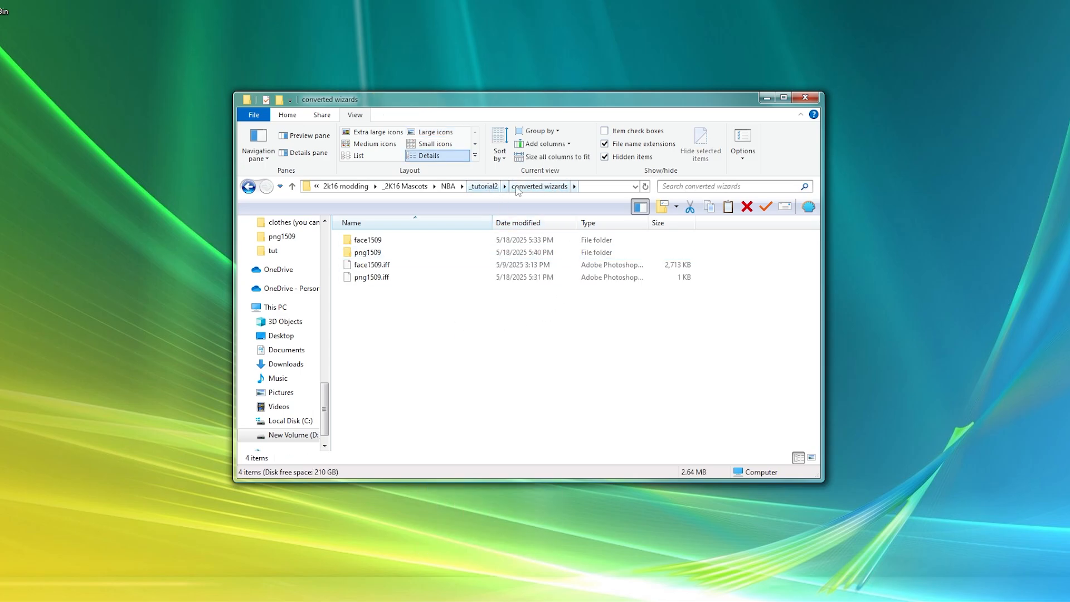
left_click(485, 186)
right_click(413, 333)
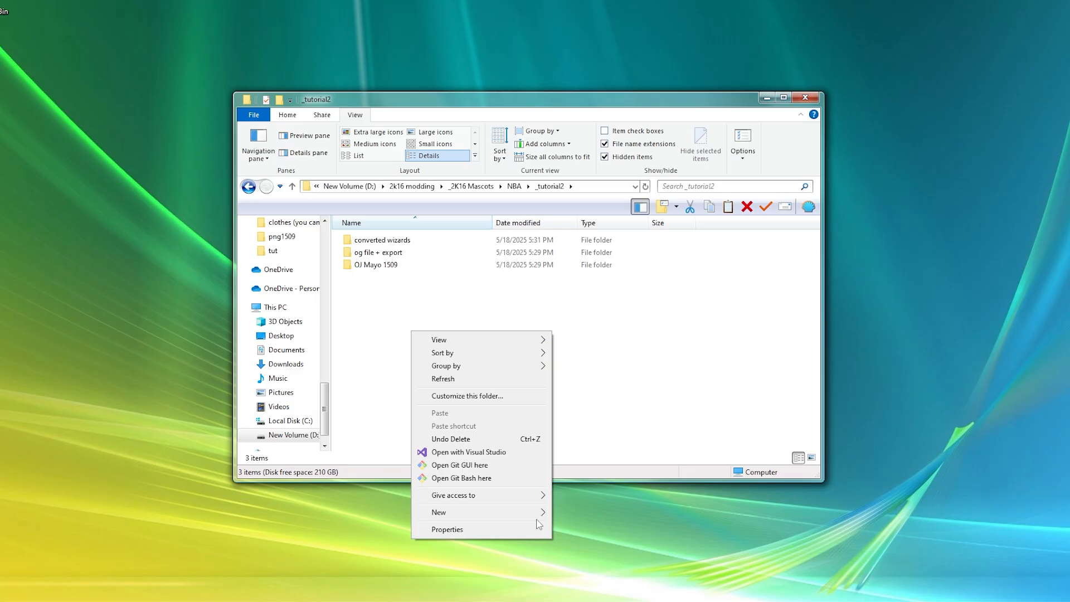
mouse_move(539, 512)
left_click(593, 350)
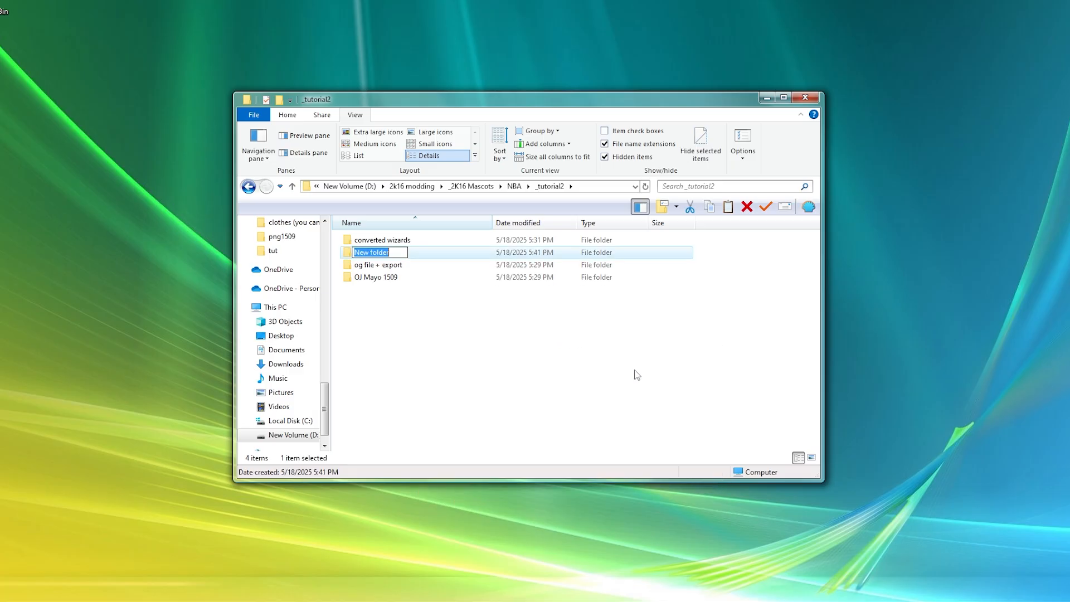
type("blender export")
key("Return")
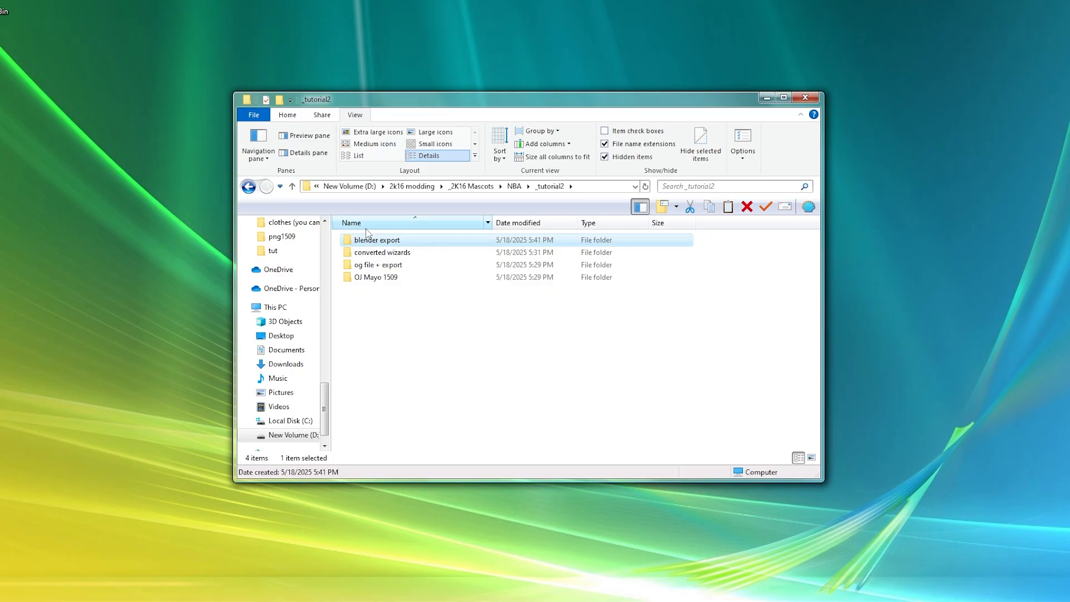
left_click(372, 255)
left_click(481, 395)
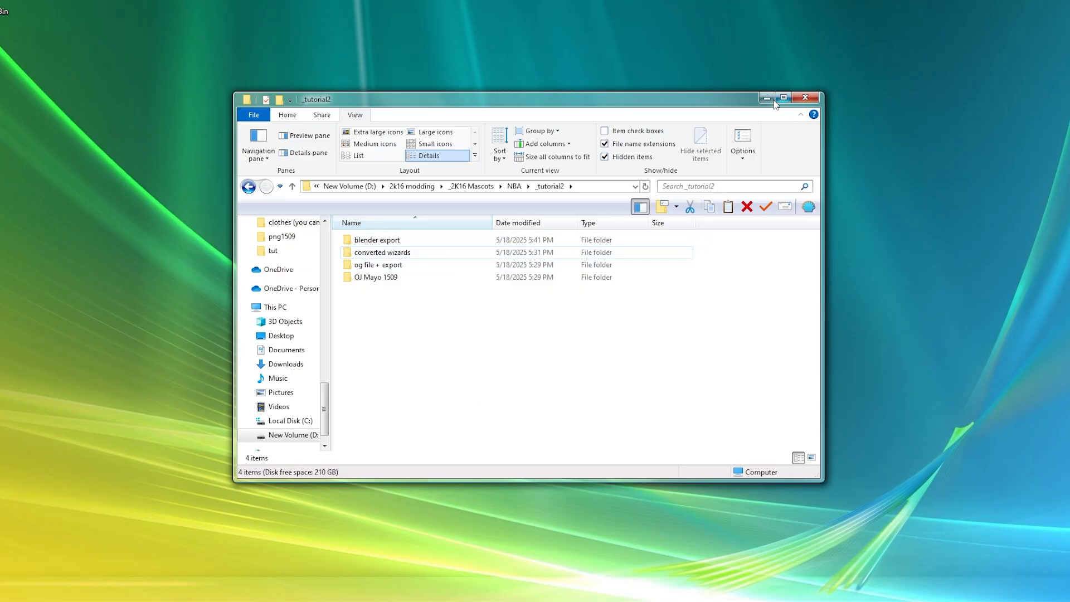
Minimize the folder window, launch Blender 2.79 and delete all the default scene objects
left_click(768, 99)
double_click(539, 252)
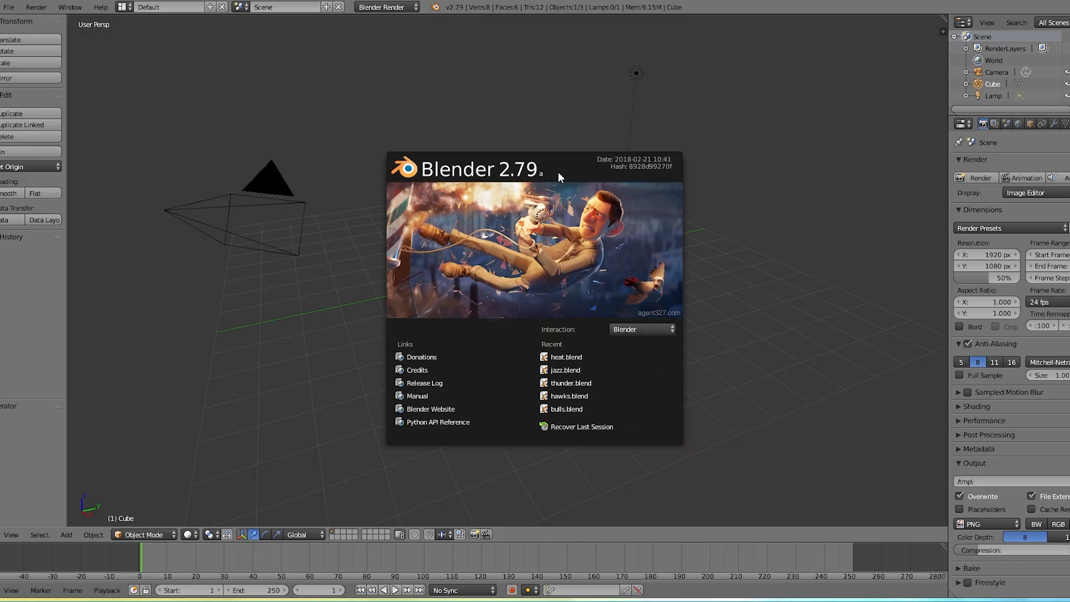
left_click(730, 180)
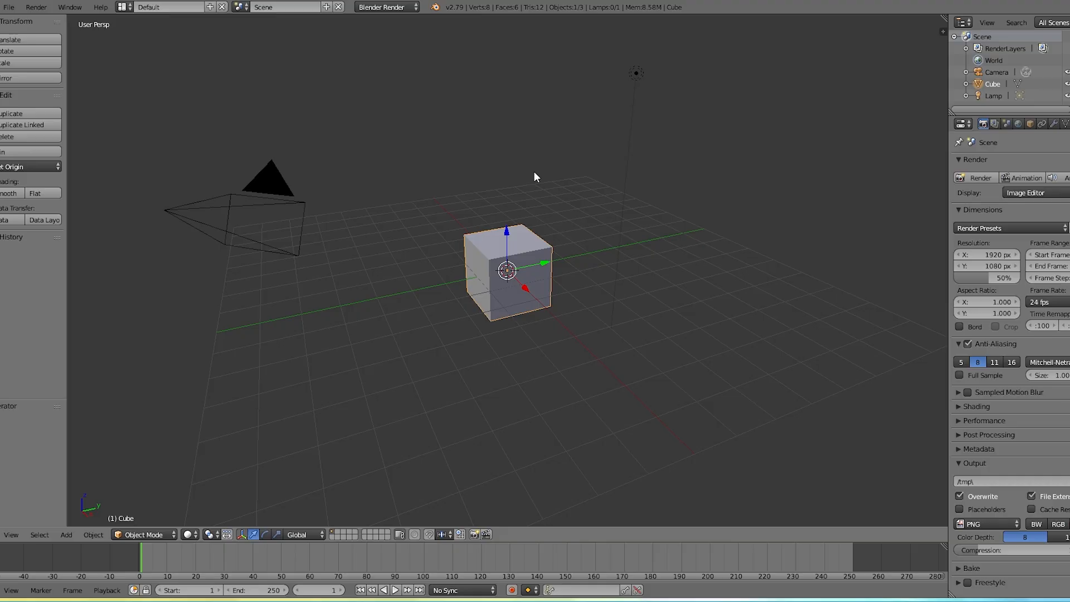
key("a")
key("a")
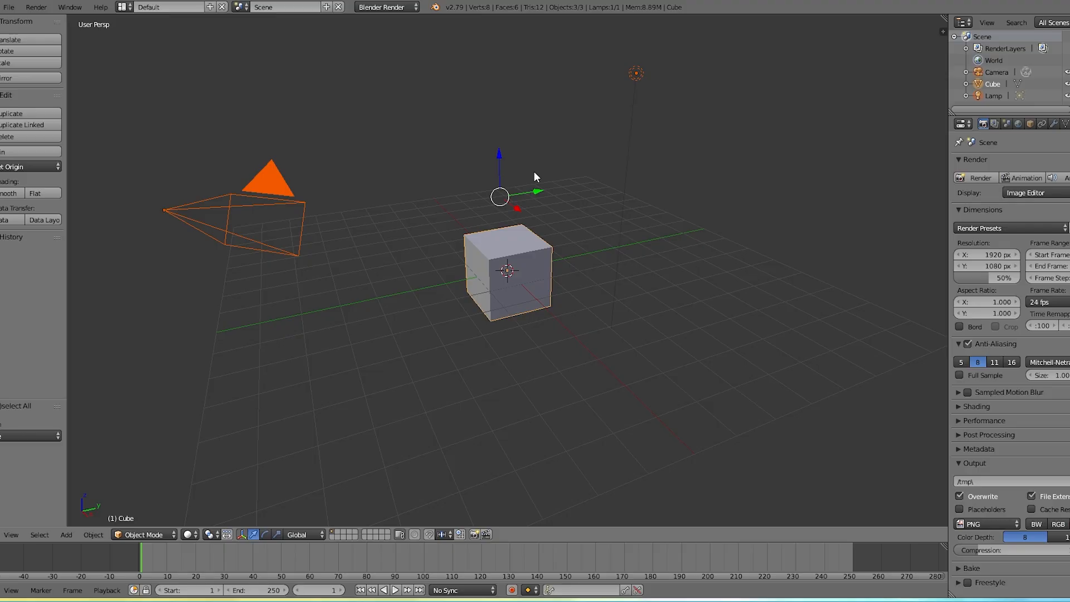
key("x")
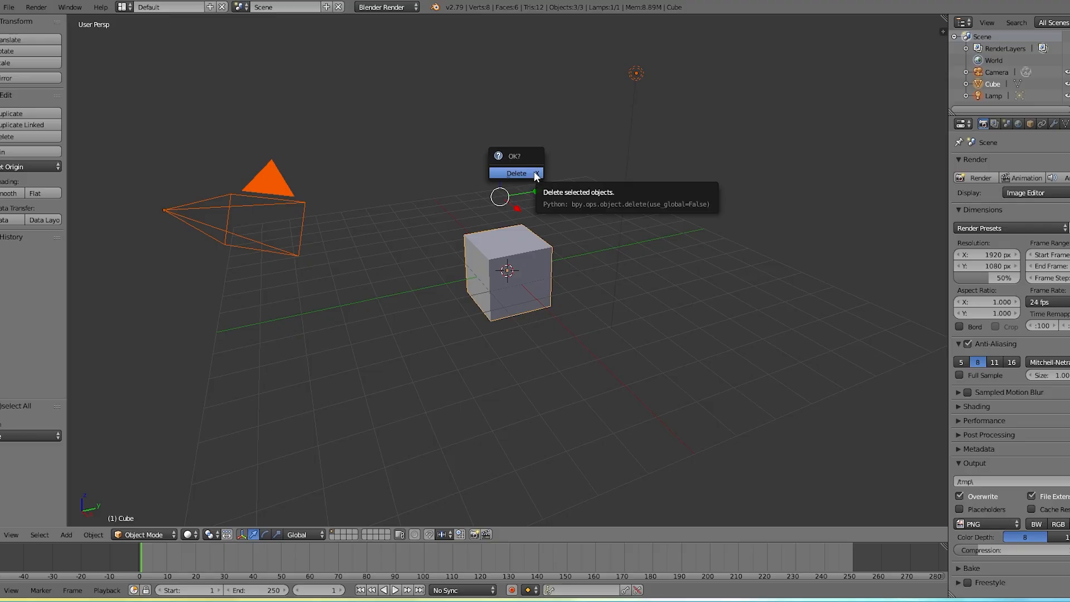
left_click(516, 173)
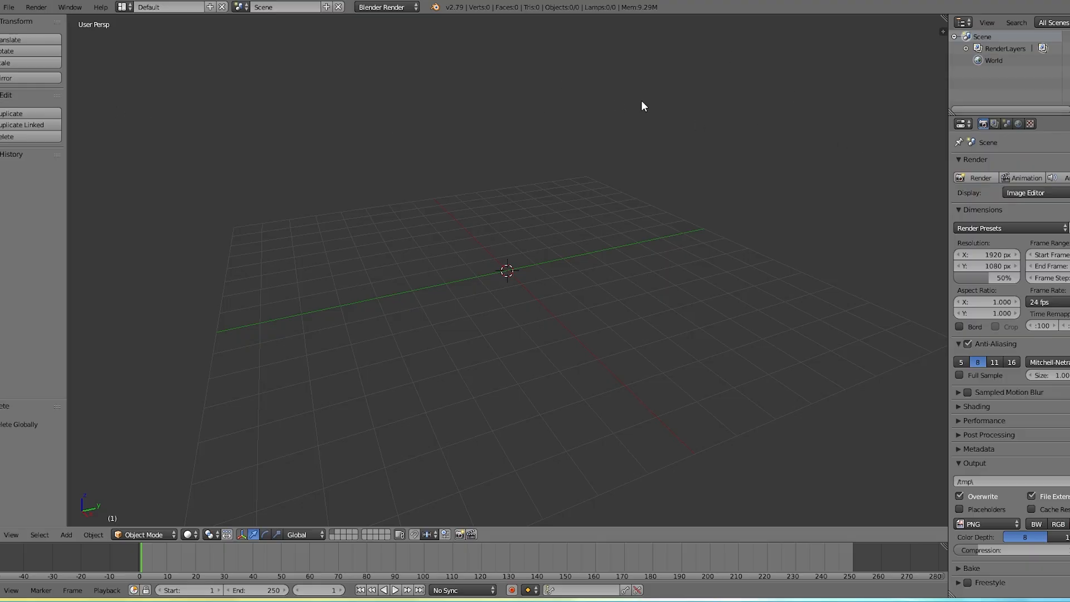
In the scene's NBA2KXX importer settings, choose hihead.SCNE from _tutorial2\og file + export\mascot02 as the metadata file
left_click(1006, 124)
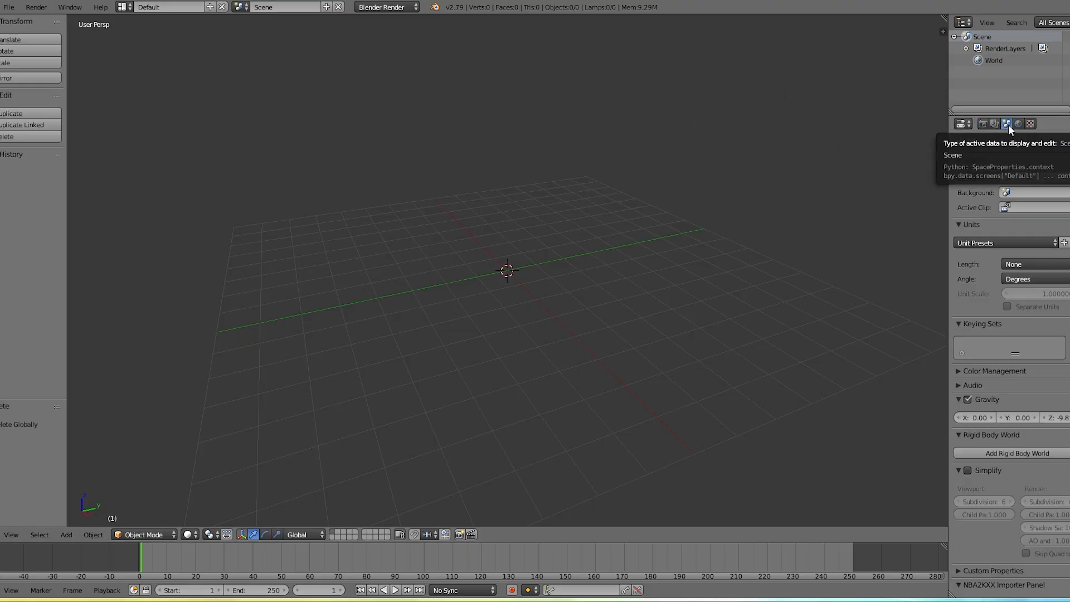
scroll(1031, 310, "down", 5)
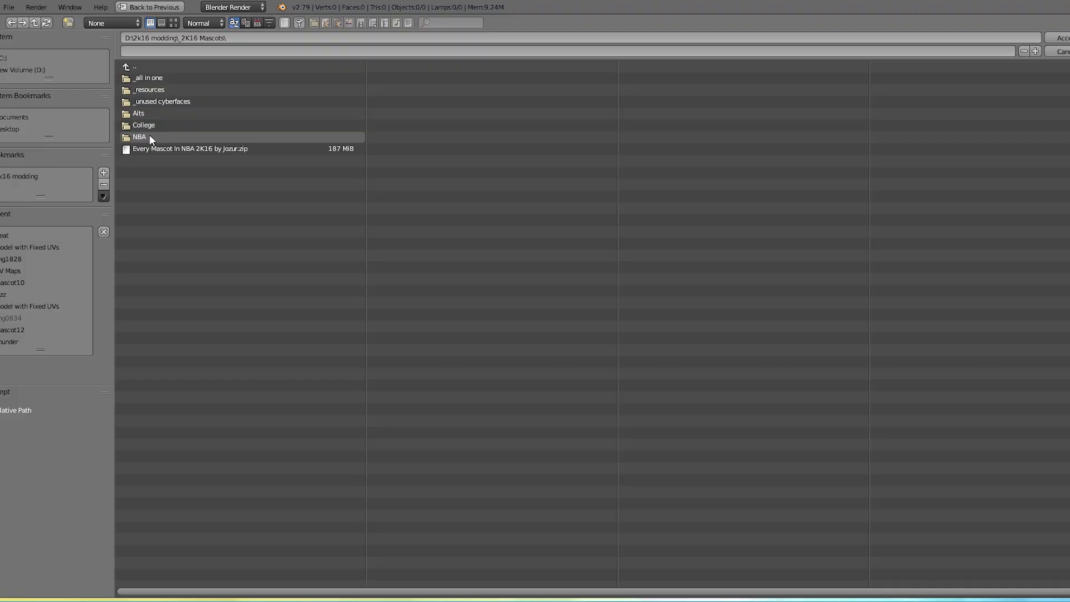
left_click(150, 134)
left_click(155, 100)
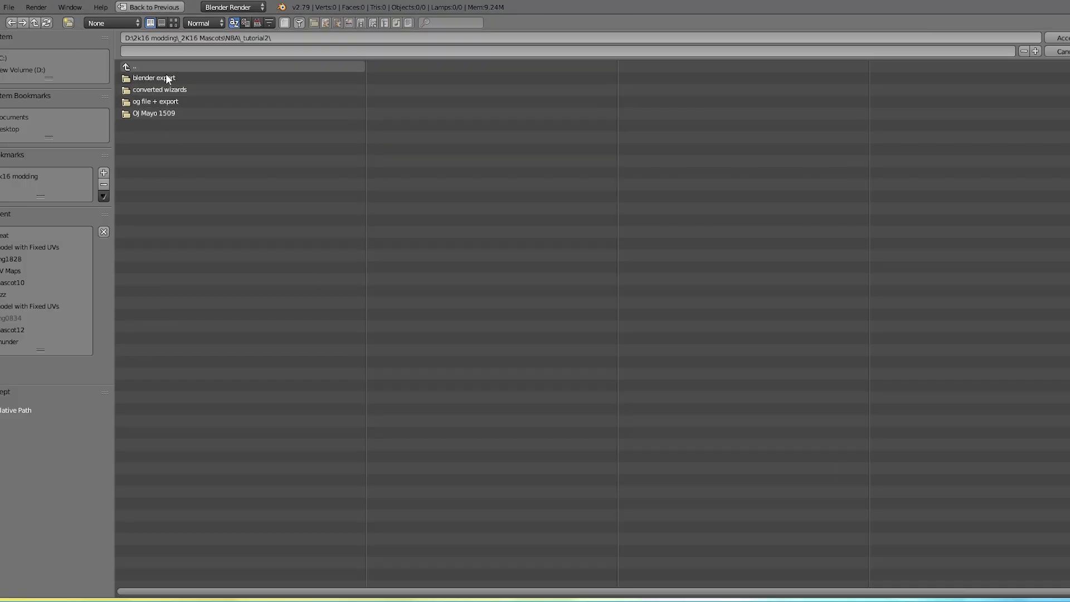
left_click(190, 103)
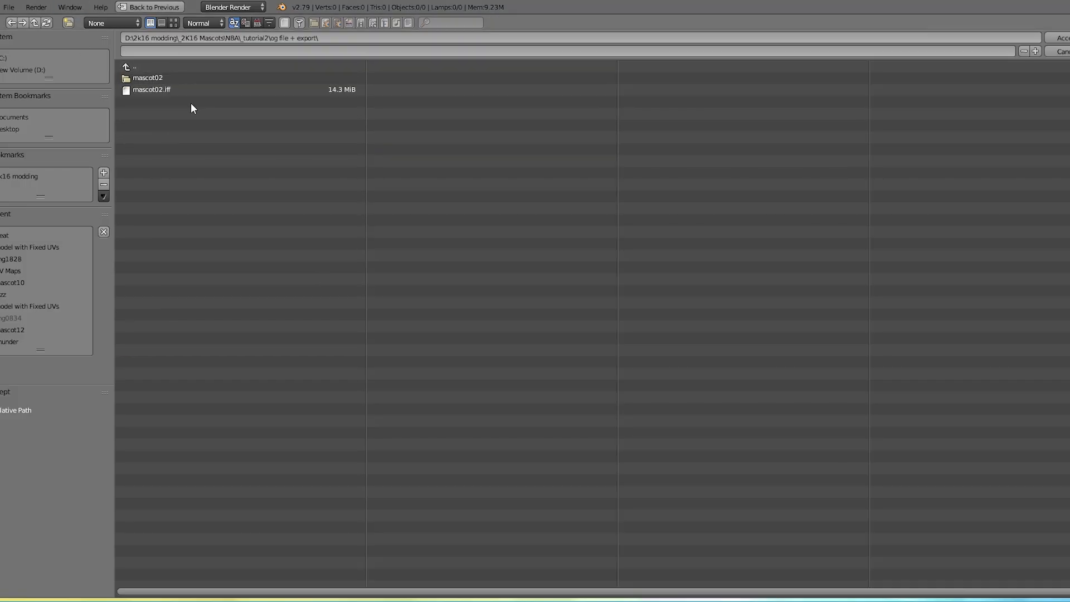
left_click(204, 68)
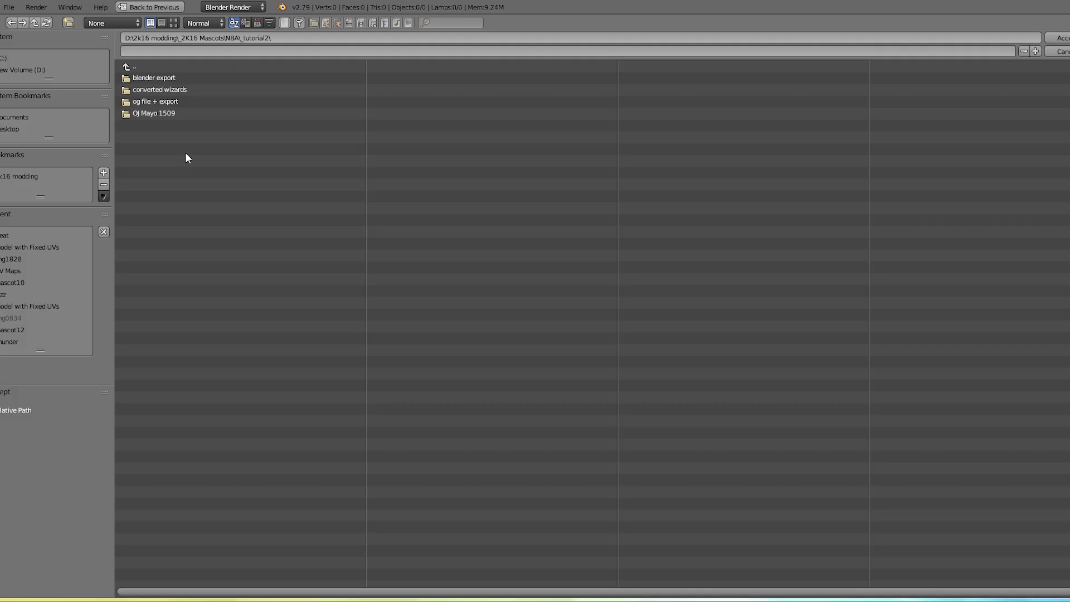
left_click(190, 103)
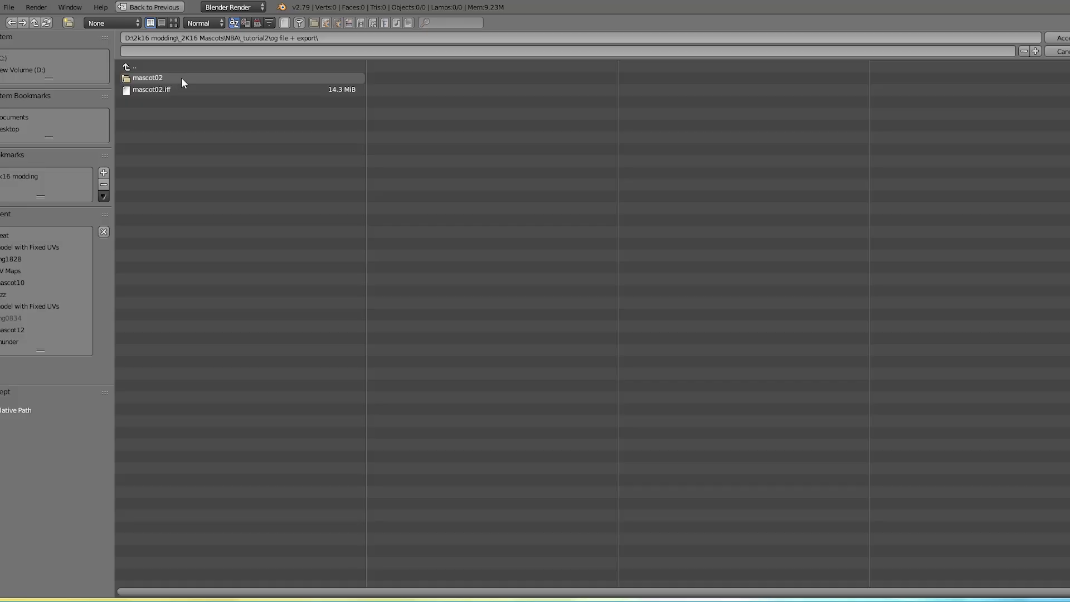
left_click(195, 78)
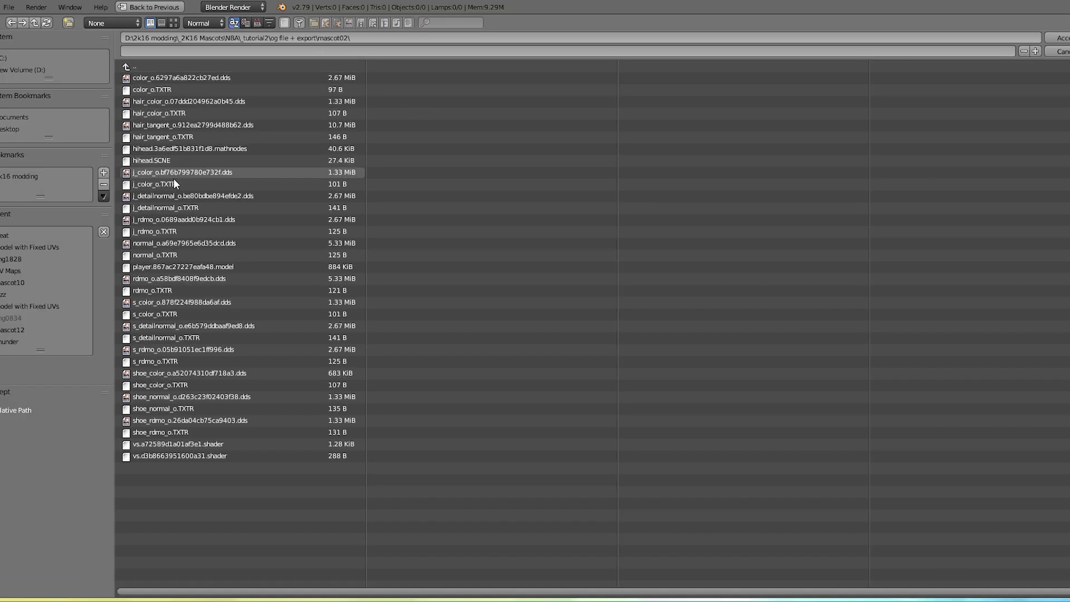
double_click(167, 161)
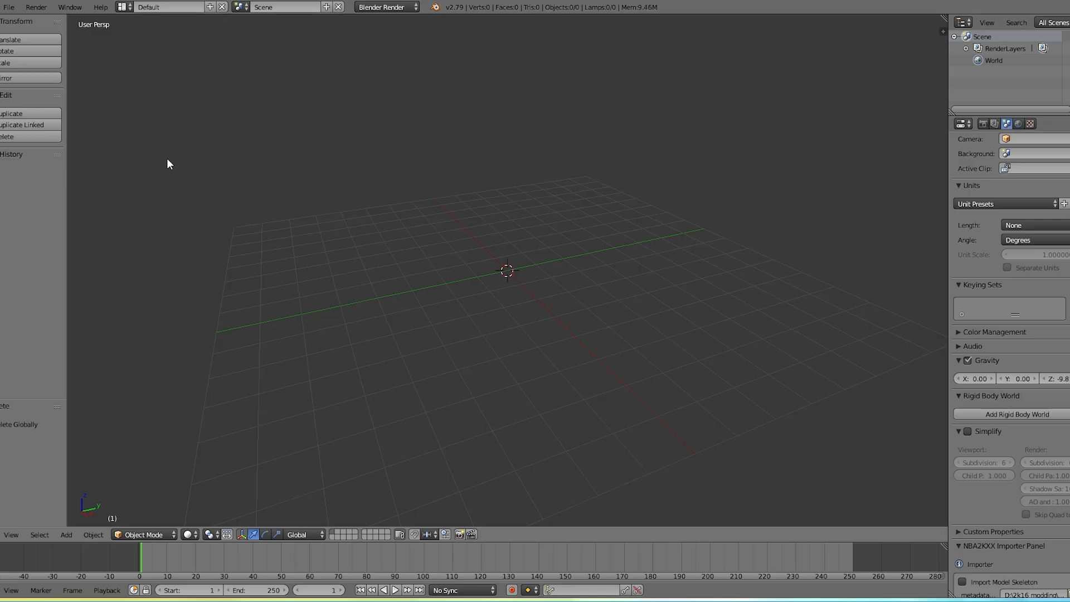
Import the mascot model from the chosen metadata file and bring the whole body into view
scroll(1042, 402, "down", 5)
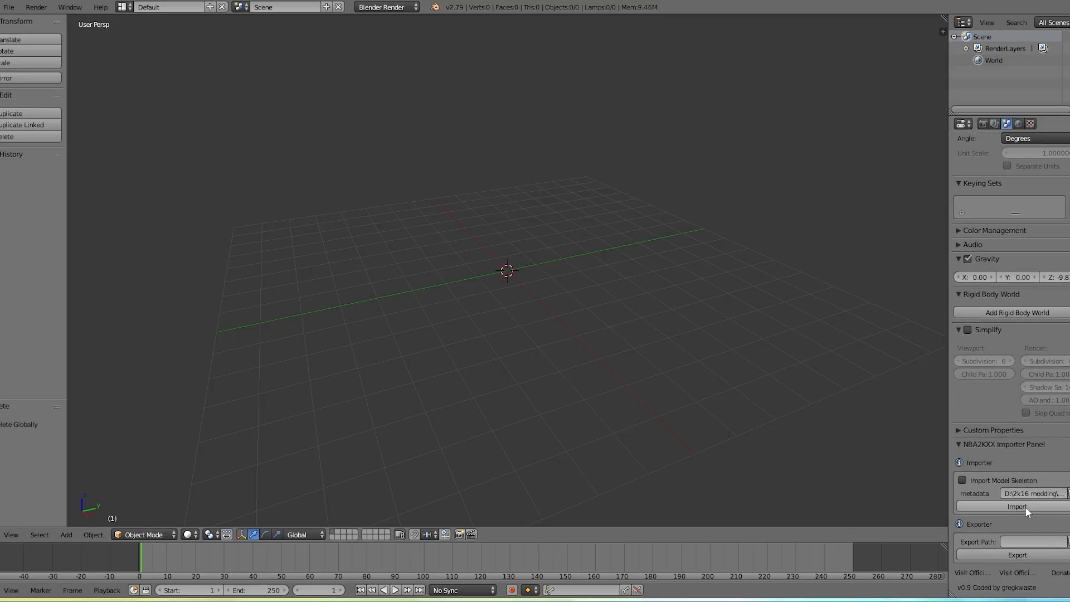
left_click(1018, 505)
scroll(506, 259, "down", 6)
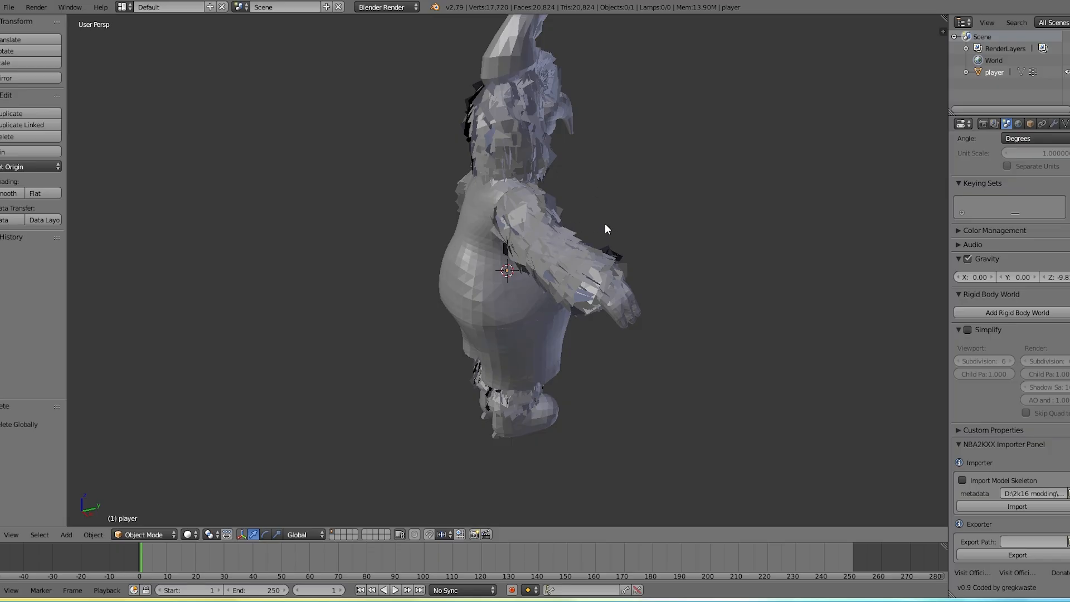
Turn the mascot model to face the front and switch it to Edit Mode
middle_click_drag(571, 220, 400, 197)
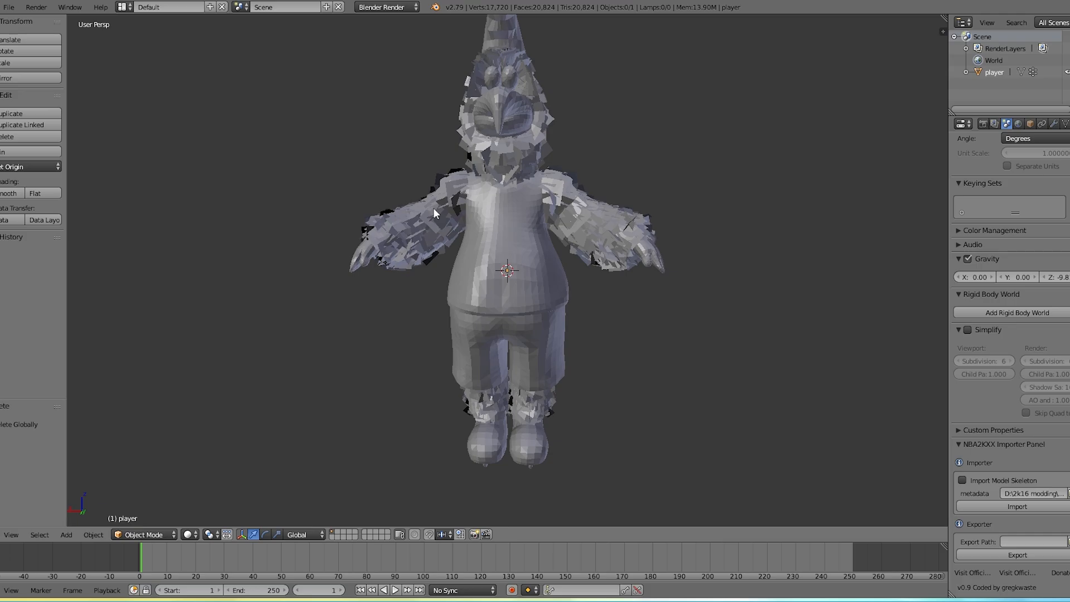
scroll(607, 215, "down", 1)
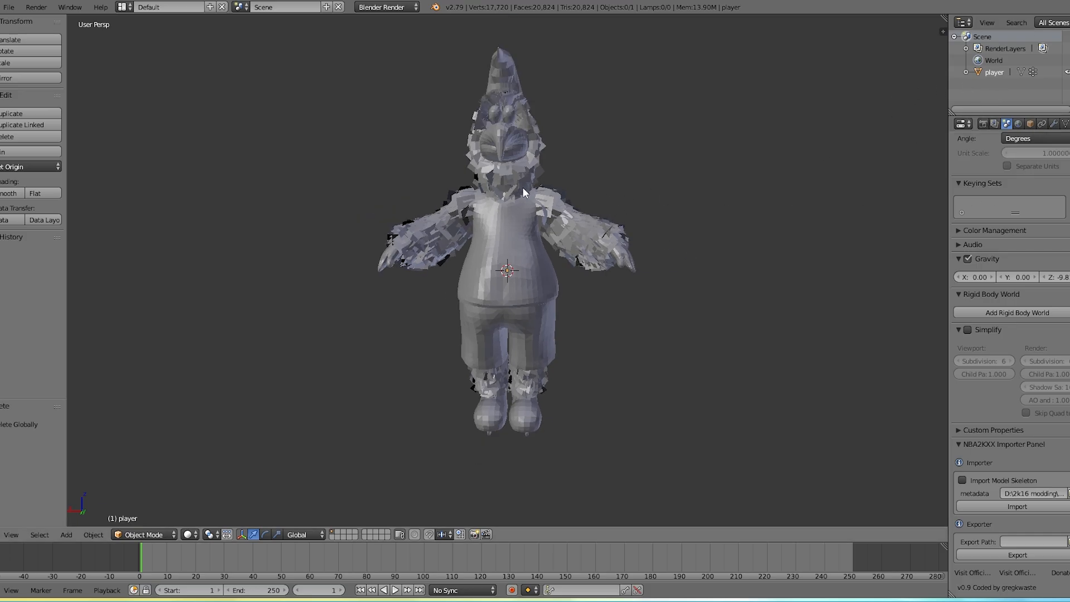
scroll(529, 210, "up", 1)
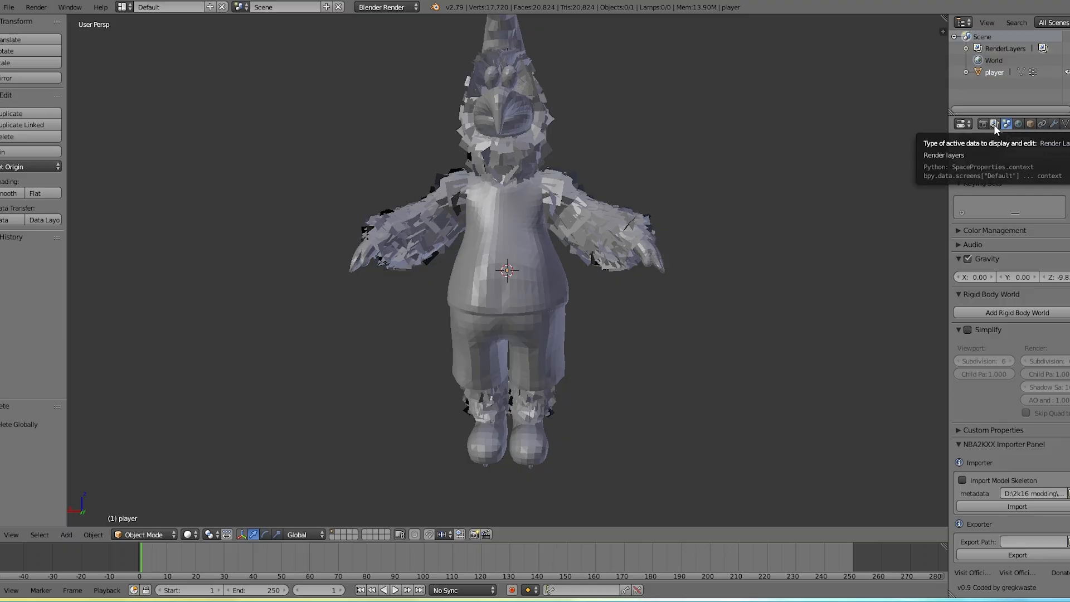
left_click(158, 534)
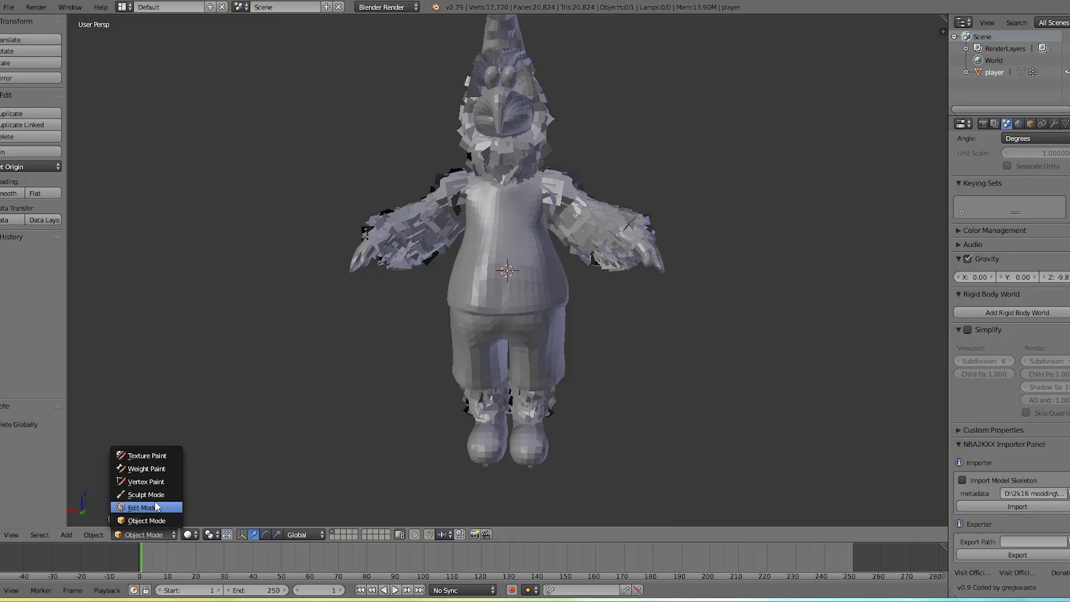
left_click(156, 507)
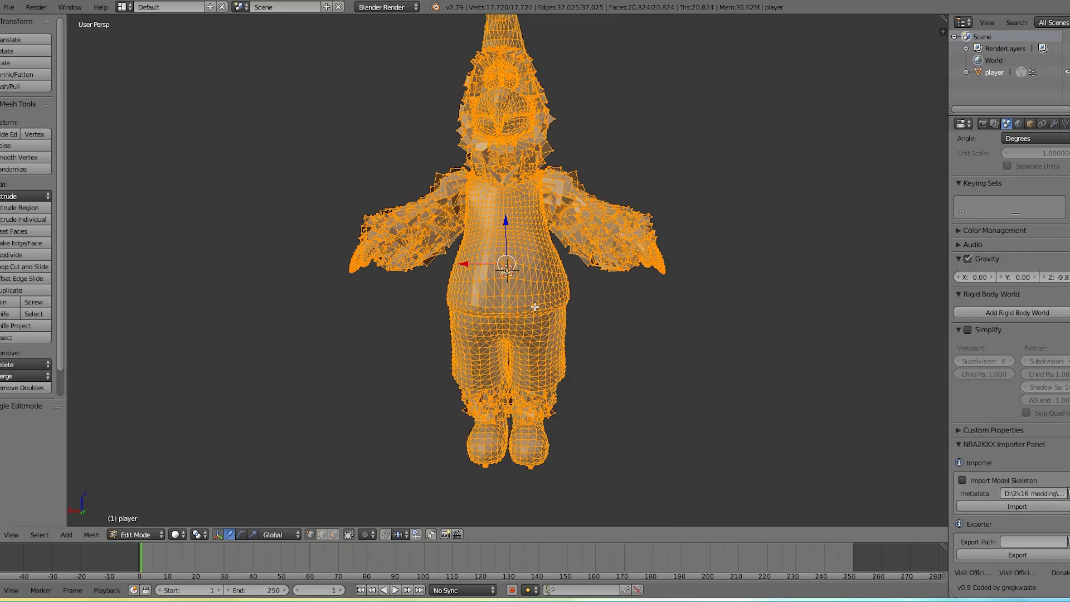
Show the player mesh's data settings, look through its vertex groups and deselect all the geometry
left_click(1064, 125)
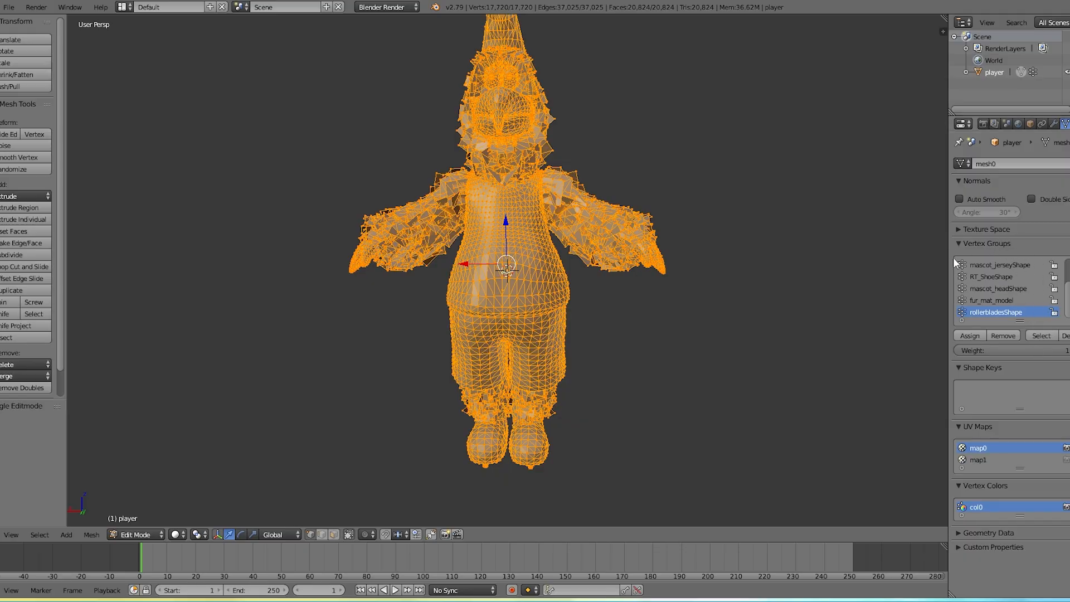
scroll(1018, 296, "up", 1)
scroll(1021, 278, "down", 1)
scroll(984, 294, "up", 3)
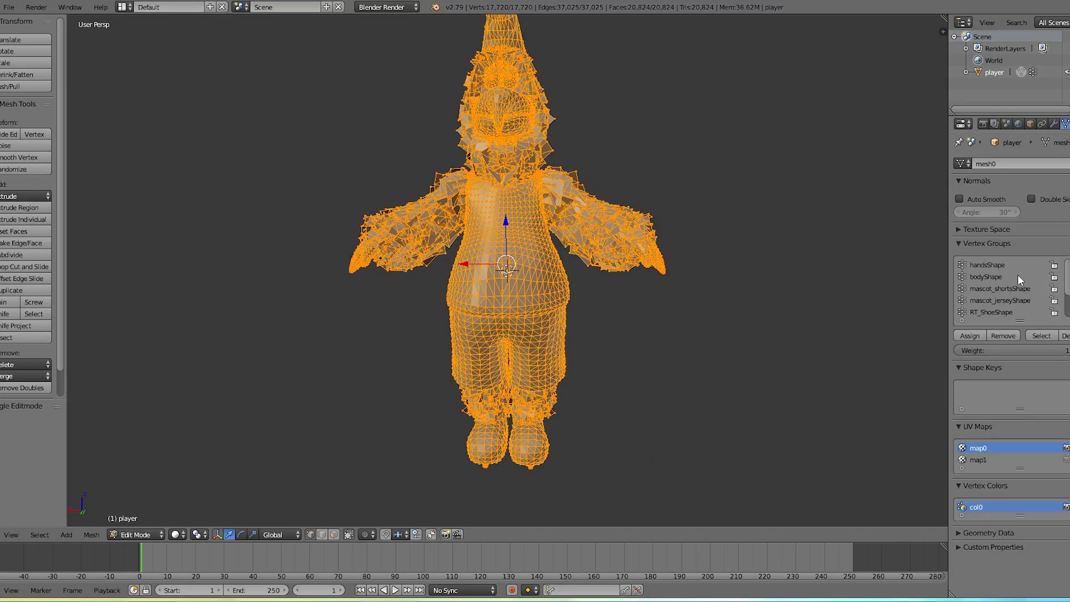
scroll(1028, 298, "down", 3)
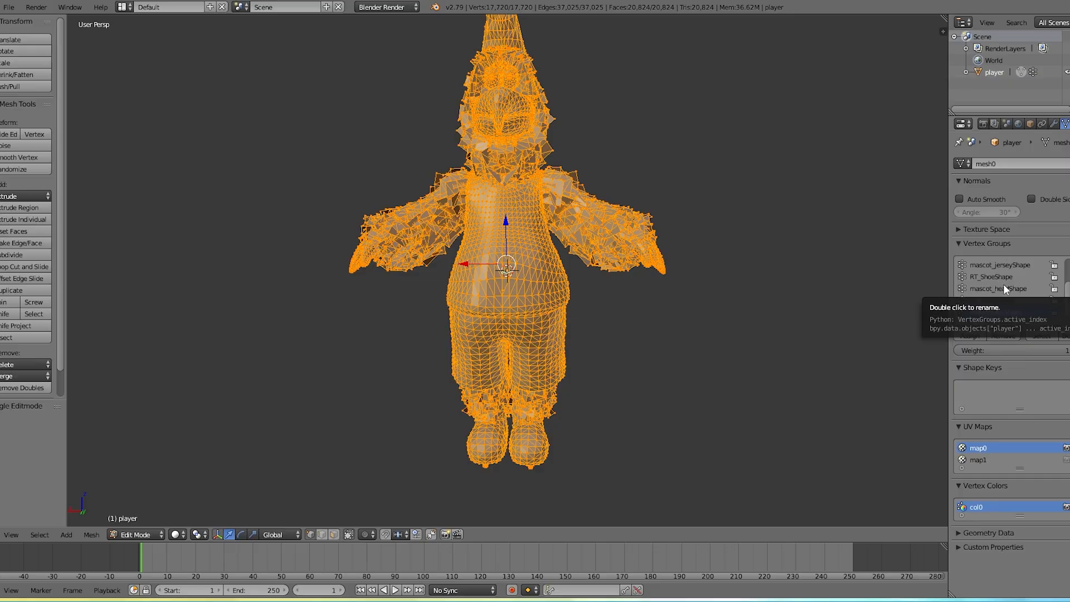
scroll(1003, 284, "up", 2)
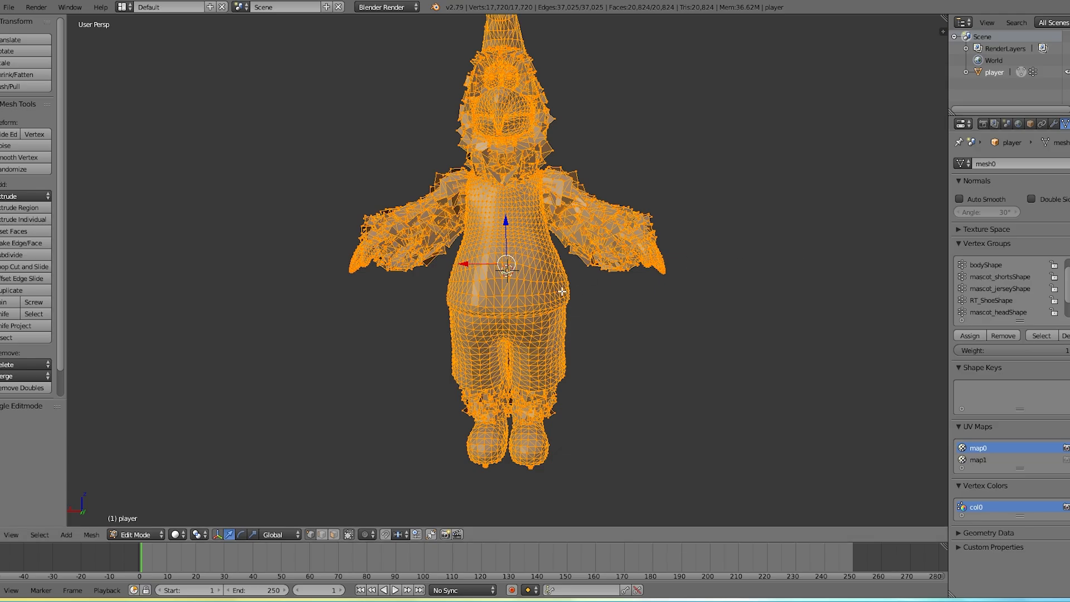
key("a")
scroll(558, 219, "down", 1)
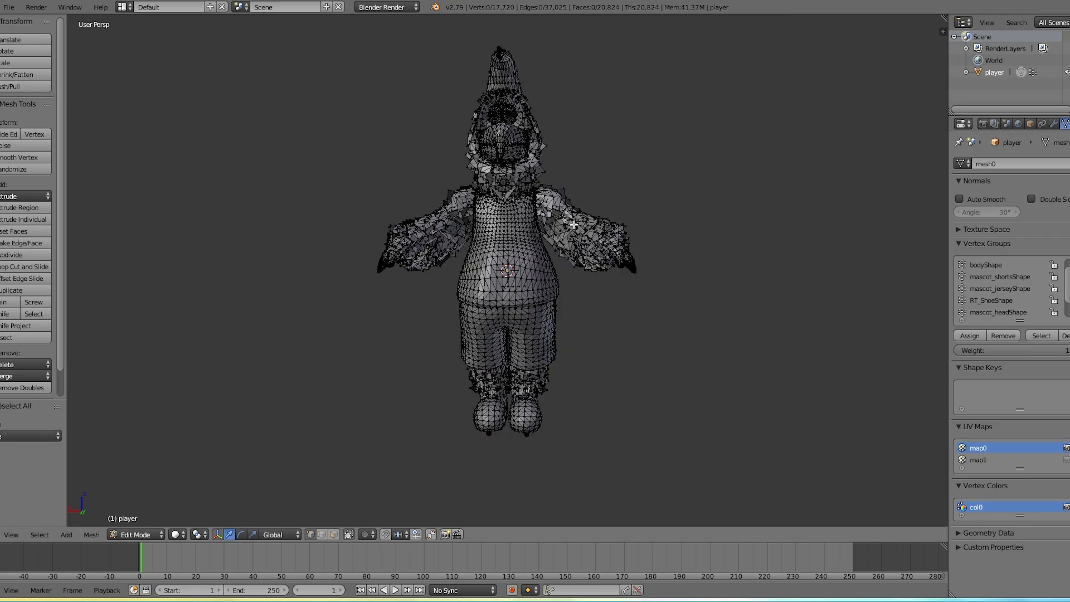
scroll(591, 244, "up", 1)
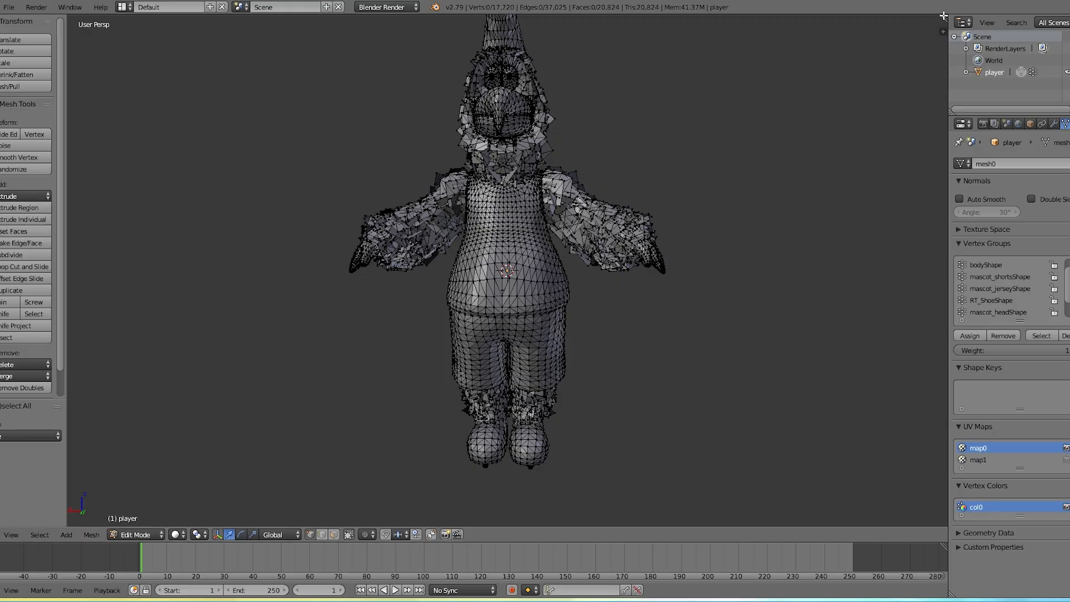
Split the 3D view vertically and turn the new area into a UV/Image Editor
left_click_drag(942, 17, 550, 72)
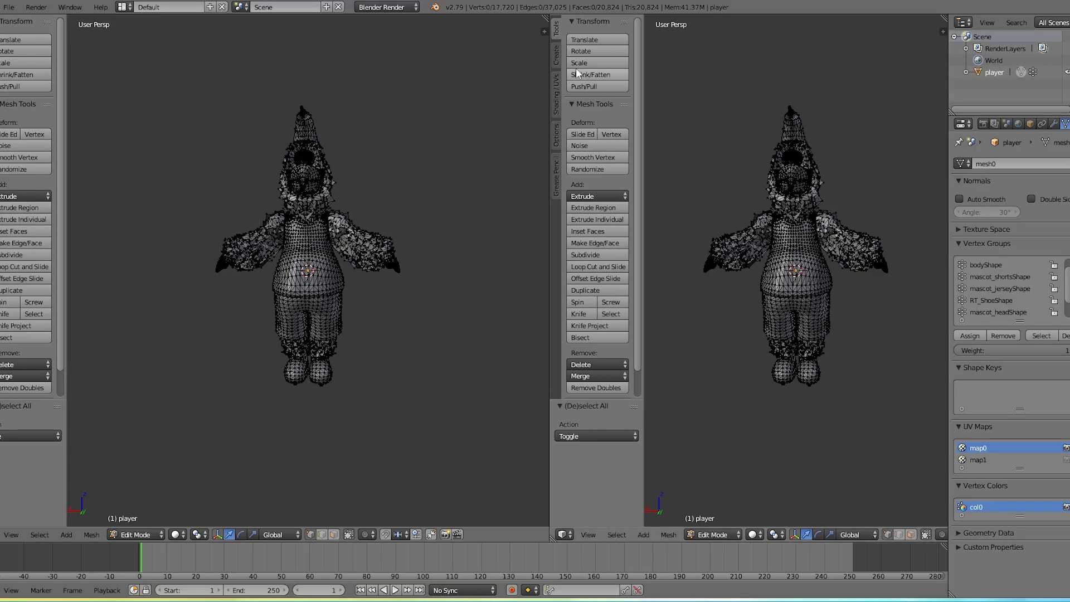
left_click(563, 536)
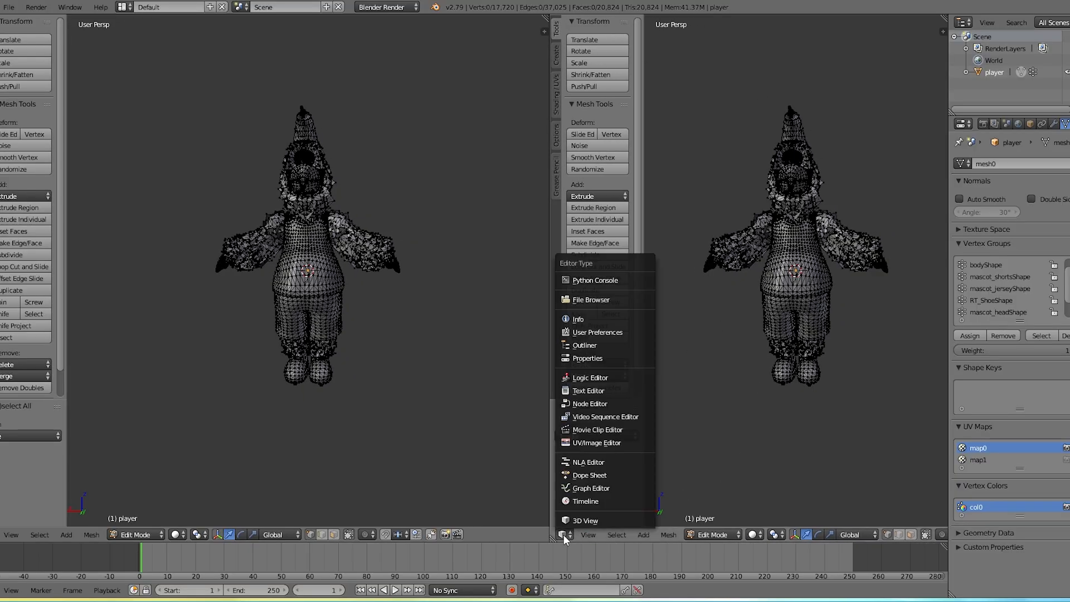
left_click(586, 444)
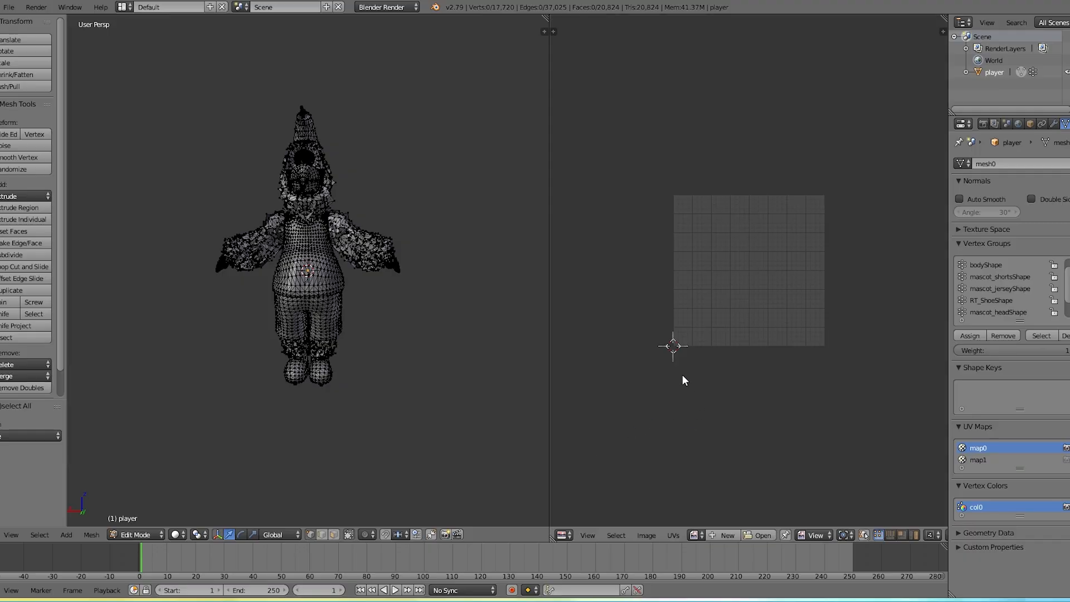
Select the vertices of the mascot_shortsShape vertex group to show their UVs
left_click(1019, 277)
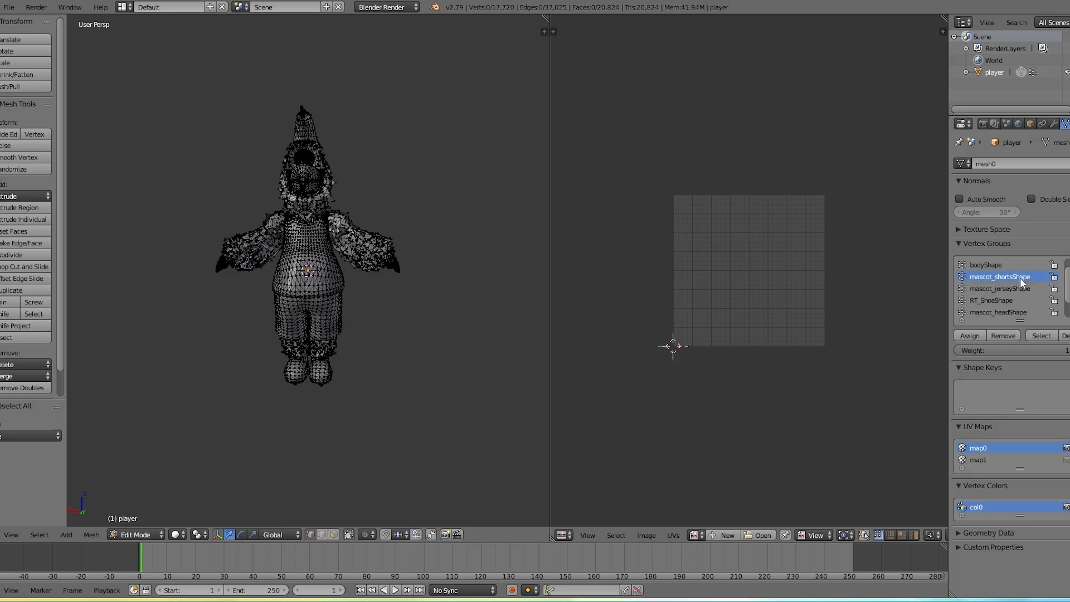
scroll(1009, 279, "up", 1)
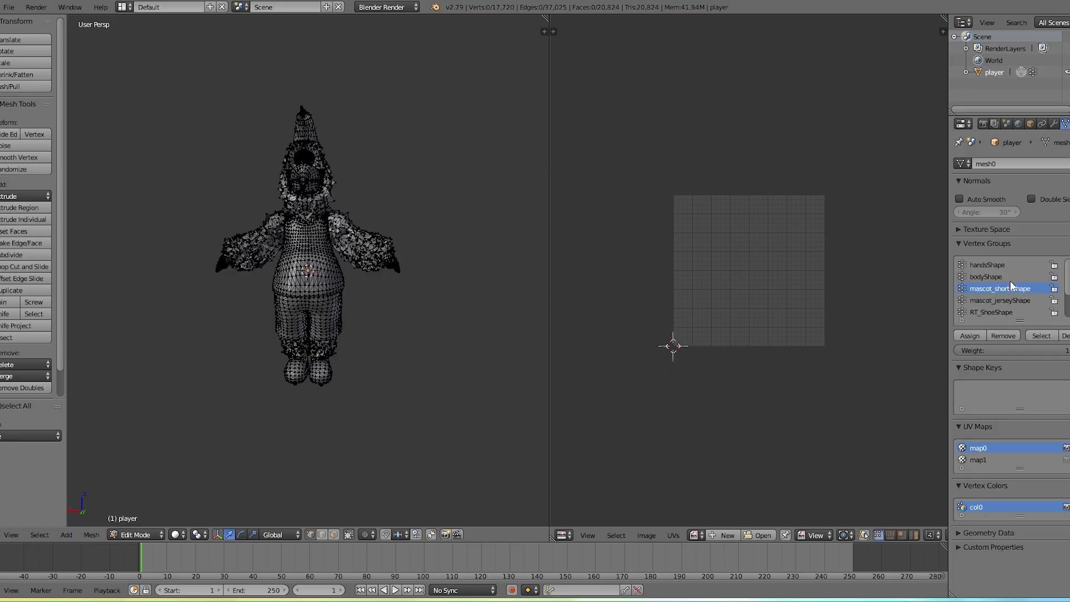
left_click(1041, 336)
scroll(1010, 306, "down", 1)
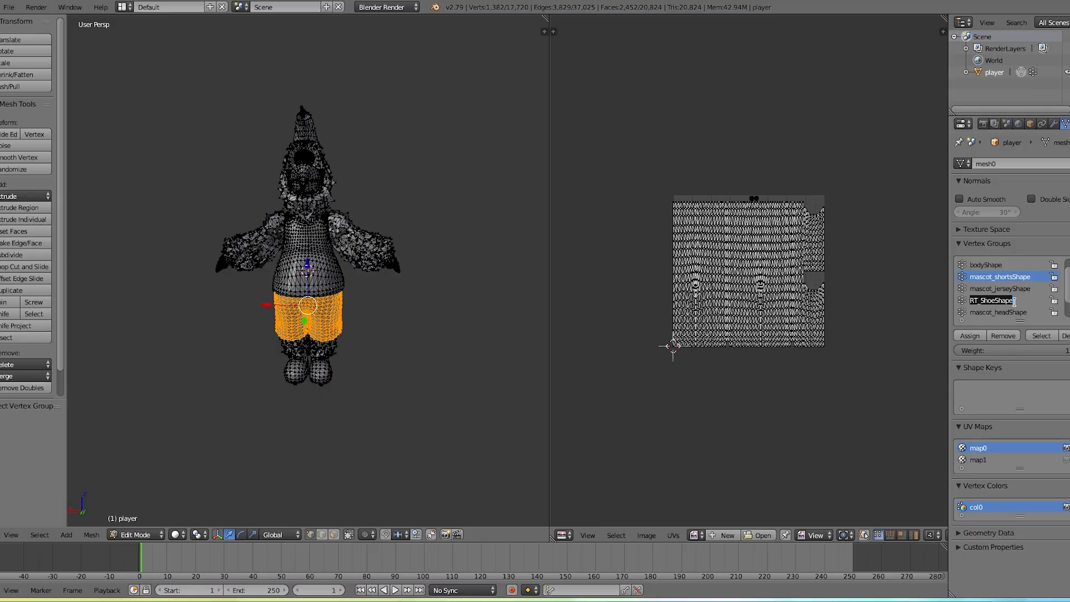
Add the RT_ShoeShape vertices to the selection to compare their UVs with the shorts, deselect them and reactivate mascot_shortsShape
left_click(1021, 300)
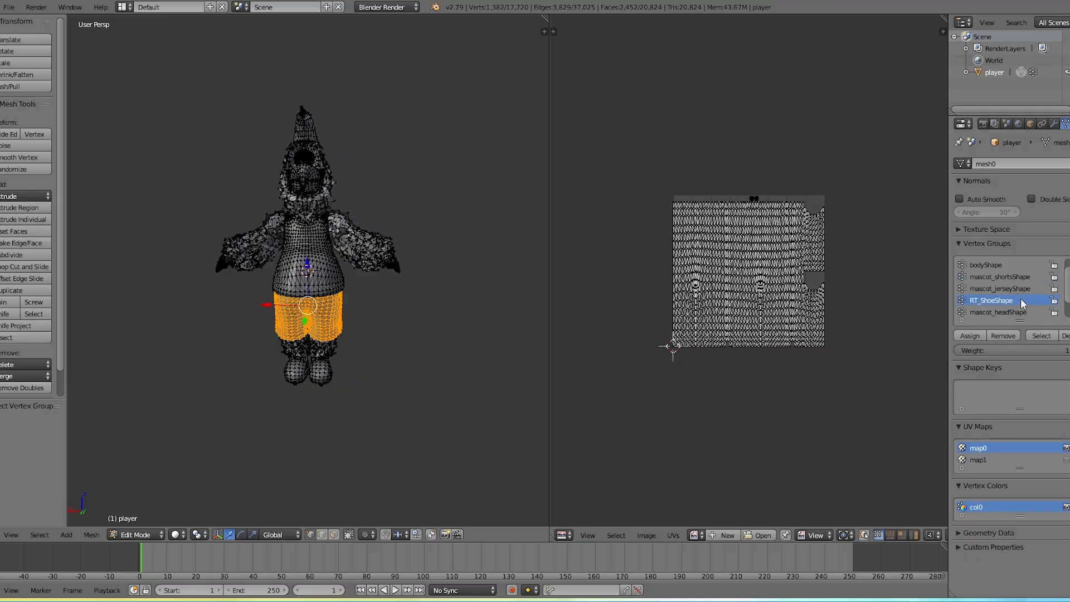
left_click(1034, 334)
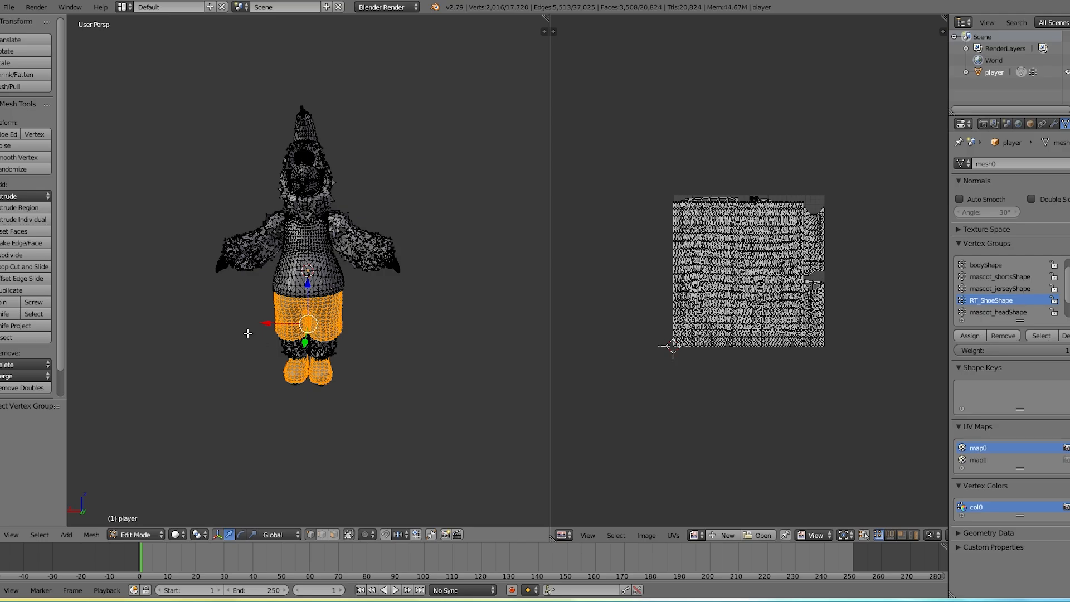
left_click(1001, 278)
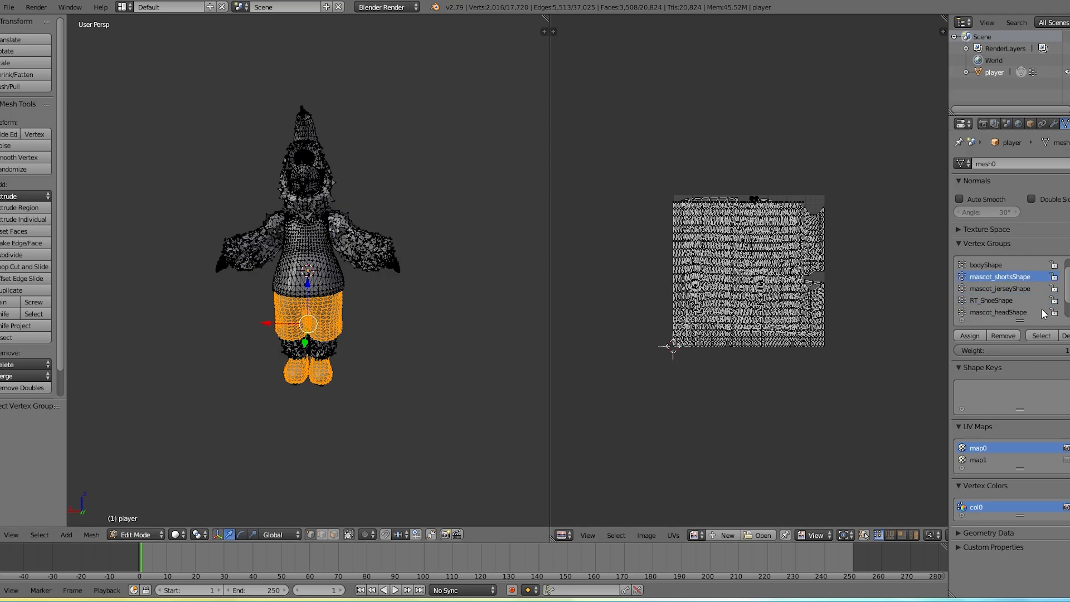
left_click(1003, 301)
scroll(782, 262, "up", 2)
scroll(781, 262, "up", 1)
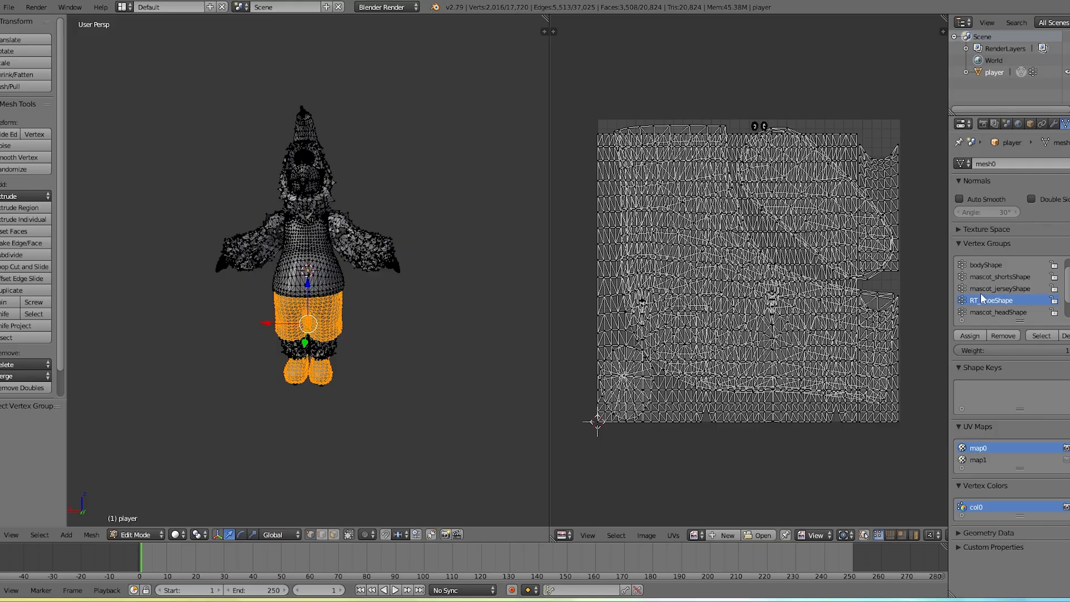
left_click(1064, 335)
scroll(1030, 302, "up", 1)
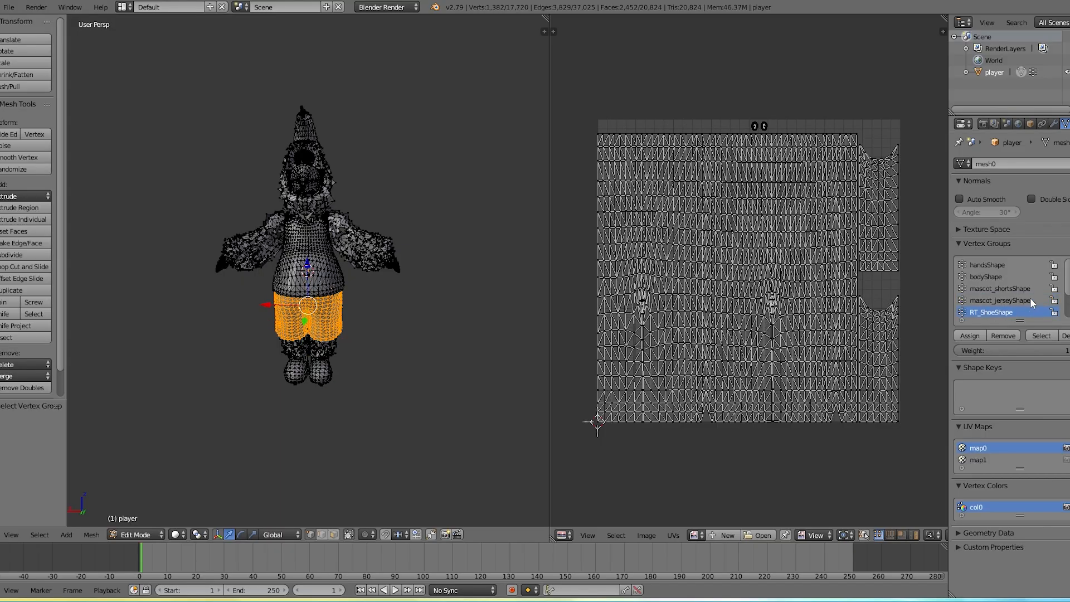
left_click(997, 289)
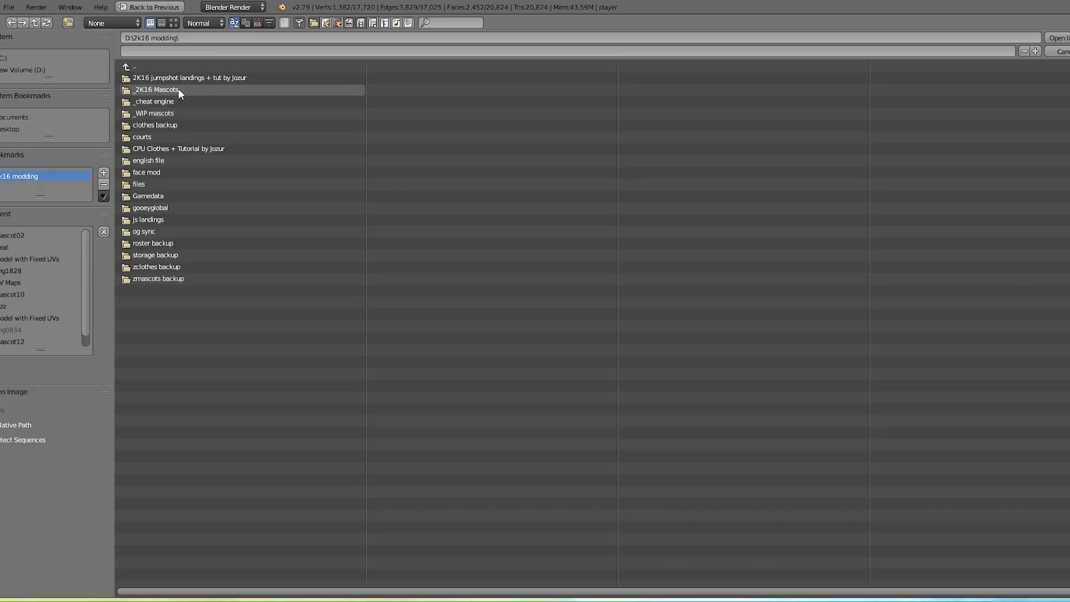
Load fat.png from _2K16 Mascots\_resources\UV Maps behind the shorts' UVs and bring the whole layout into view
double_click(178, 88)
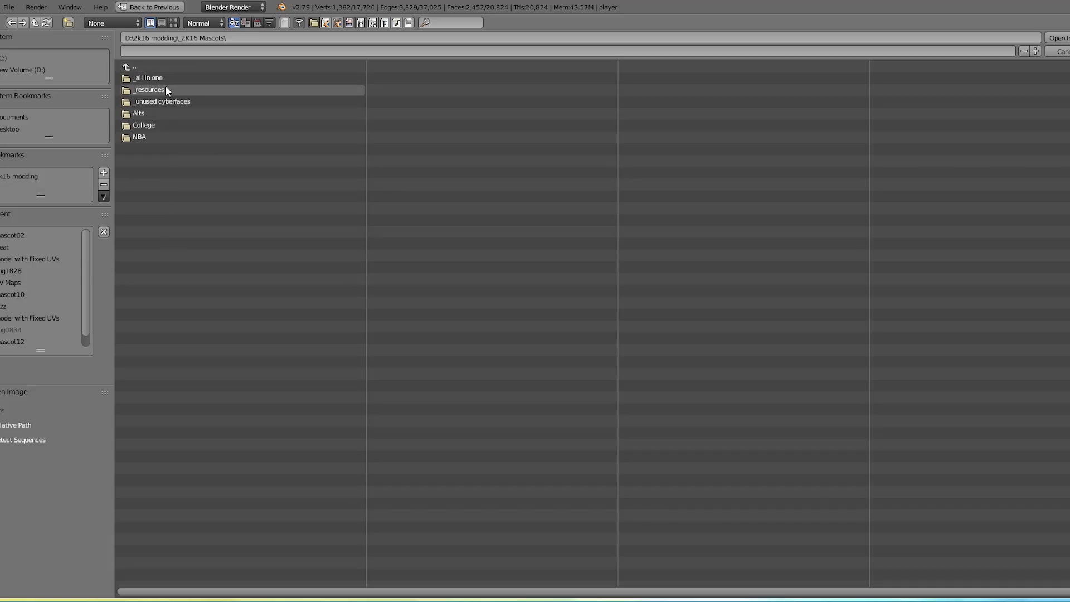
double_click(165, 88)
double_click(151, 80)
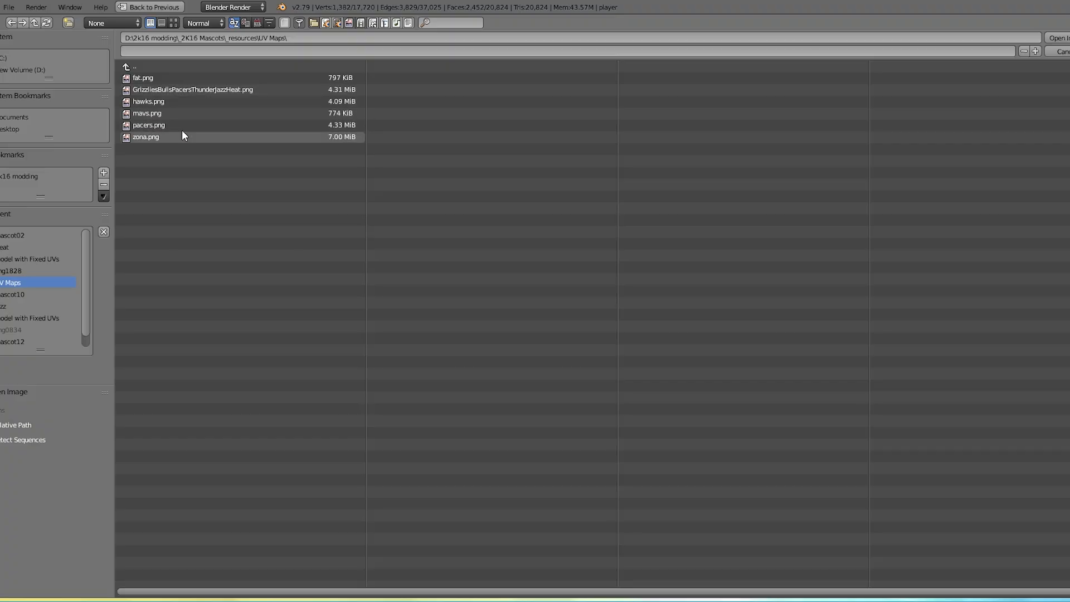
double_click(179, 82)
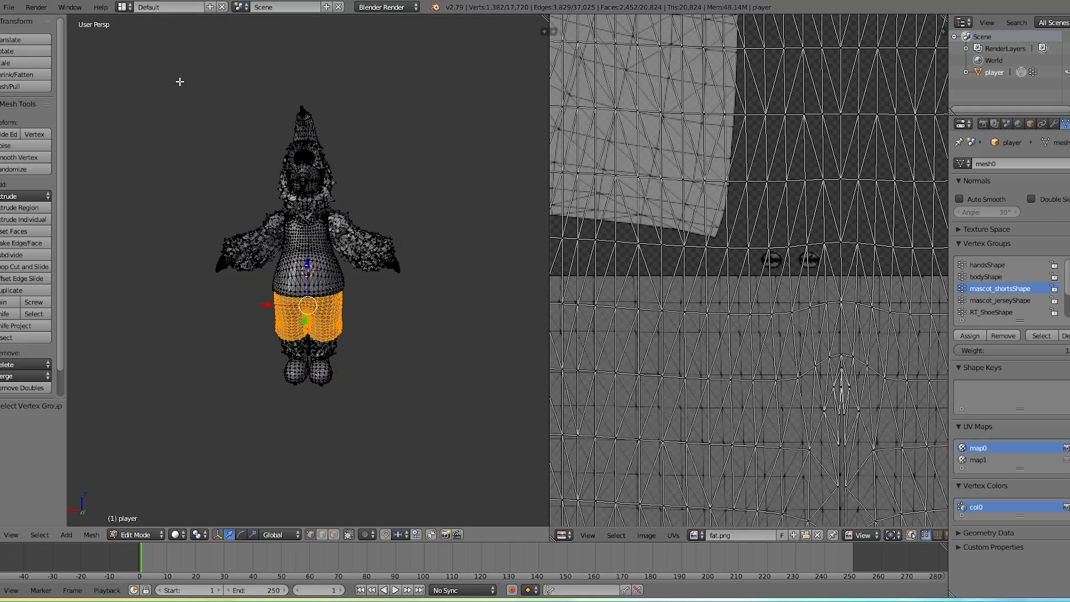
scroll(702, 261, "up", 2)
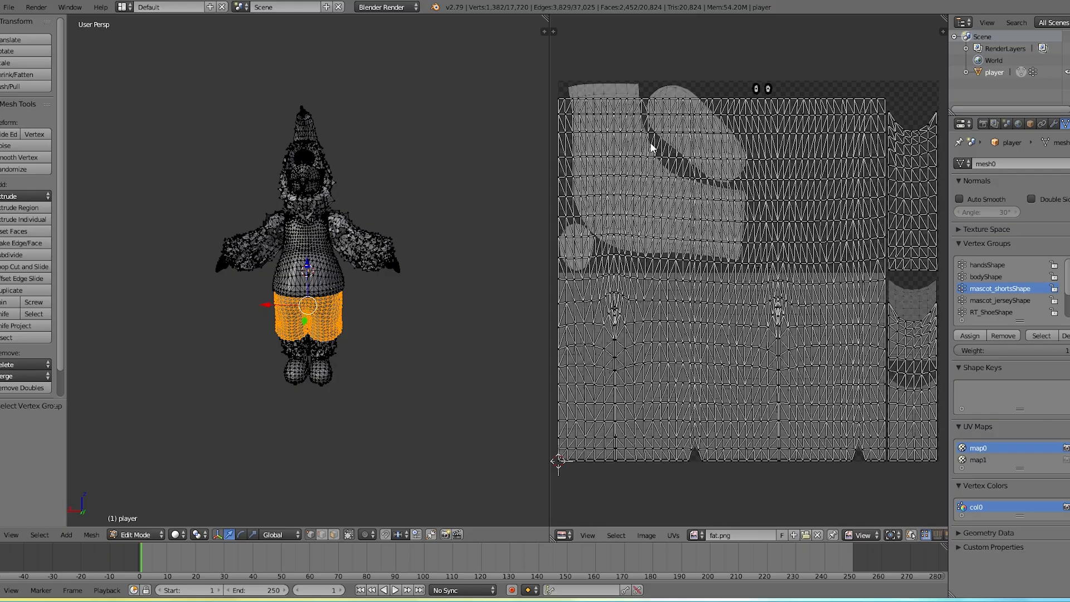
scroll(724, 195, "down", 2)
scroll(747, 212, "up", 2)
scroll(677, 216, "down", 1)
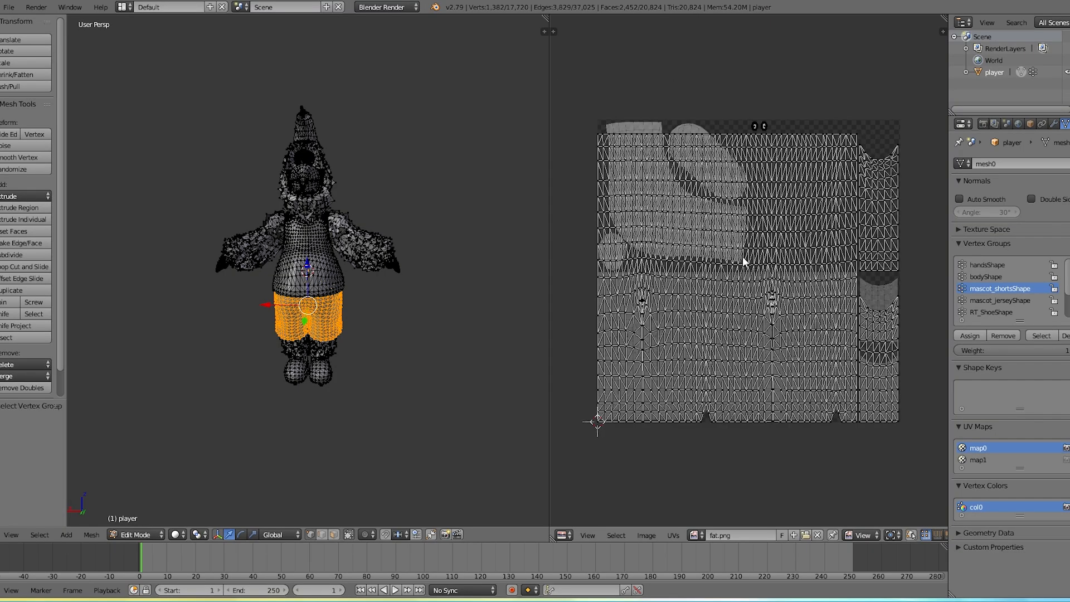
scroll(742, 256, "up", 1)
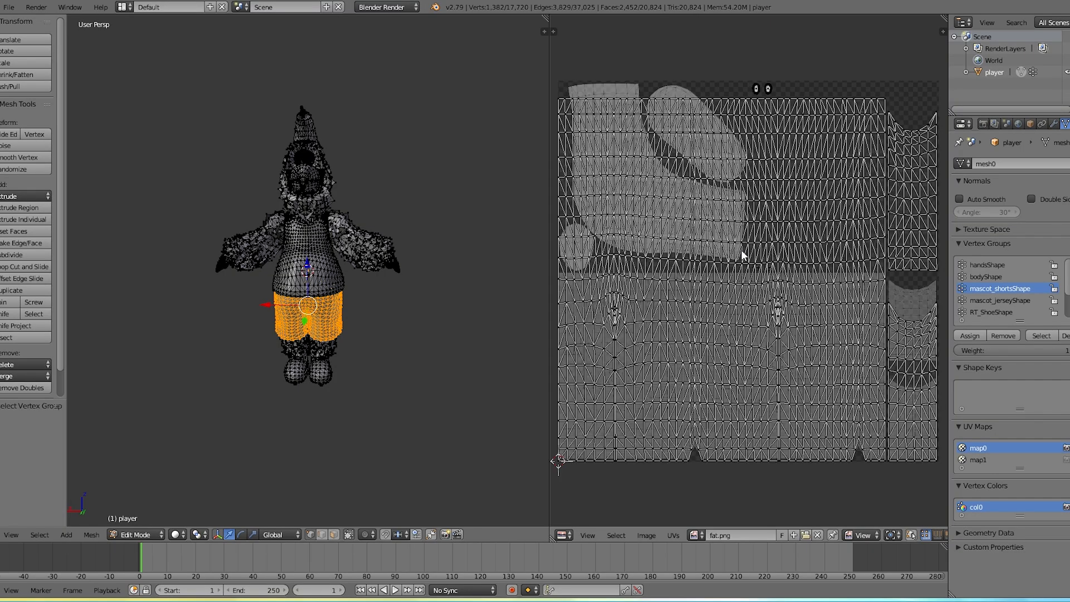
Load the legs_color .dds texture from NBA\_tutorial2\converted wizards\png1509 behind the shorts' UVs to compare them with the finished texture
left_click(805, 535)
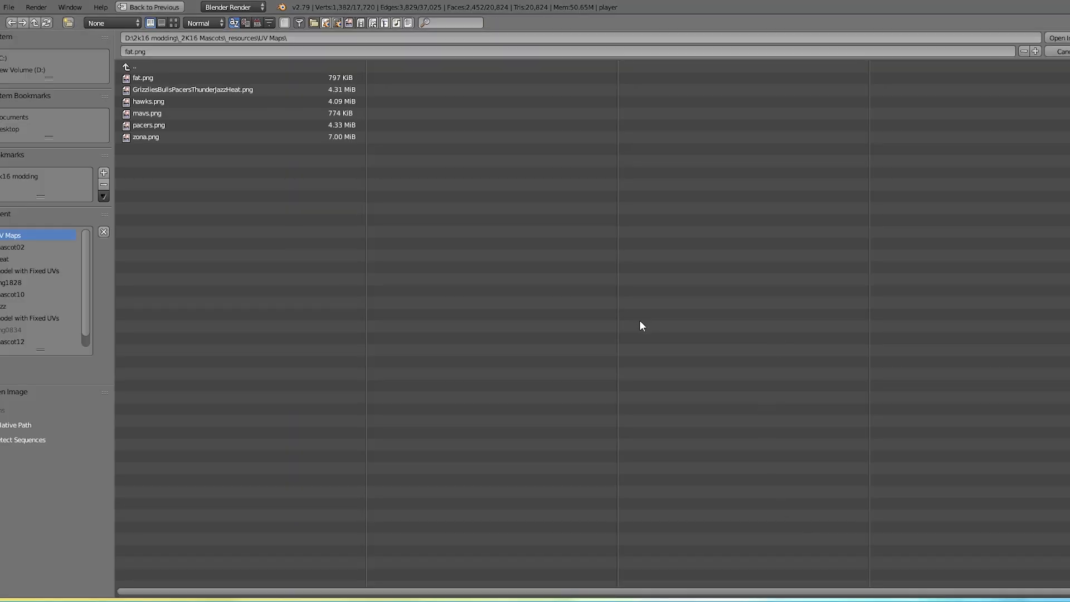
left_click(166, 66)
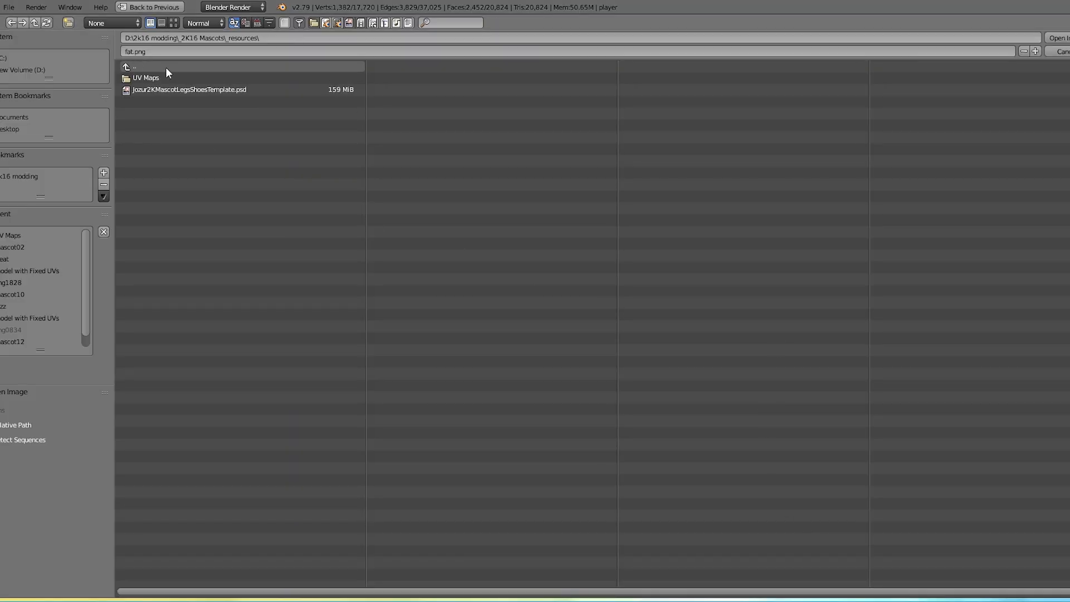
left_click(165, 67)
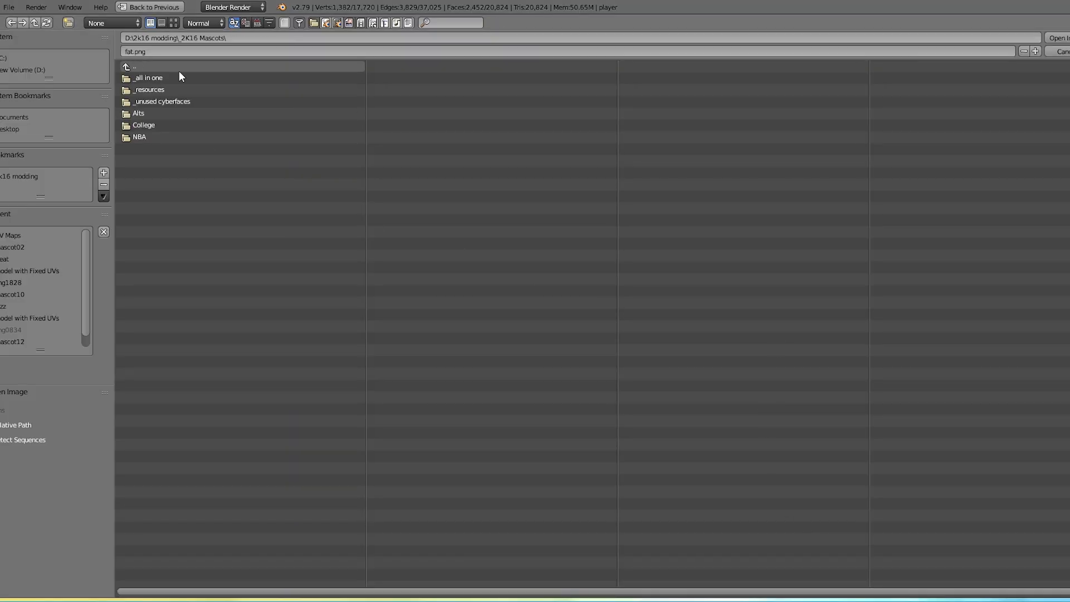
left_click(164, 139)
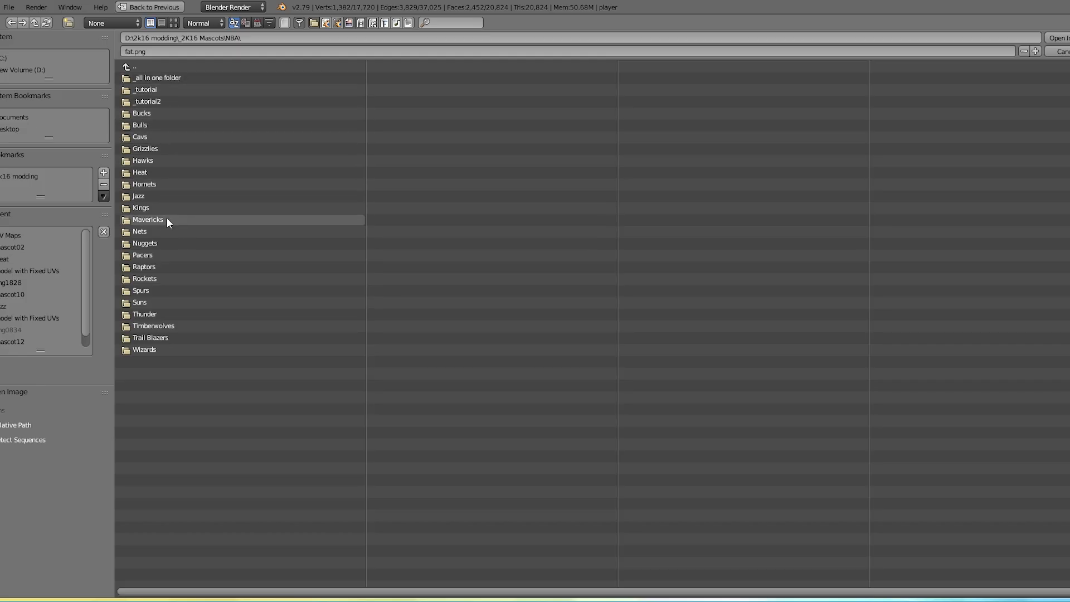
left_click(166, 101)
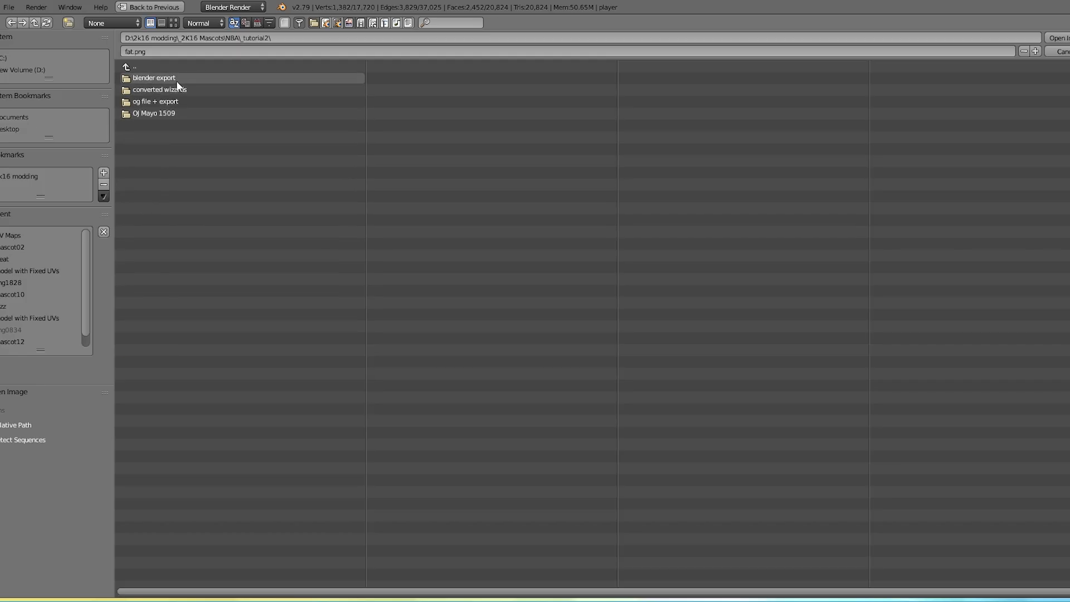
left_click(179, 89)
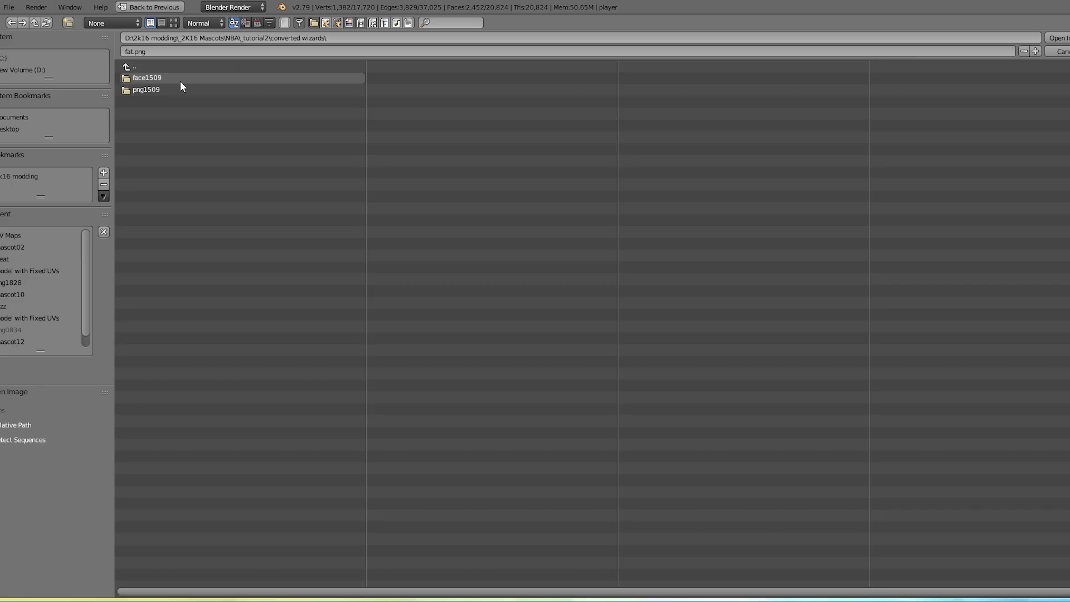
left_click(163, 93)
double_click(186, 113)
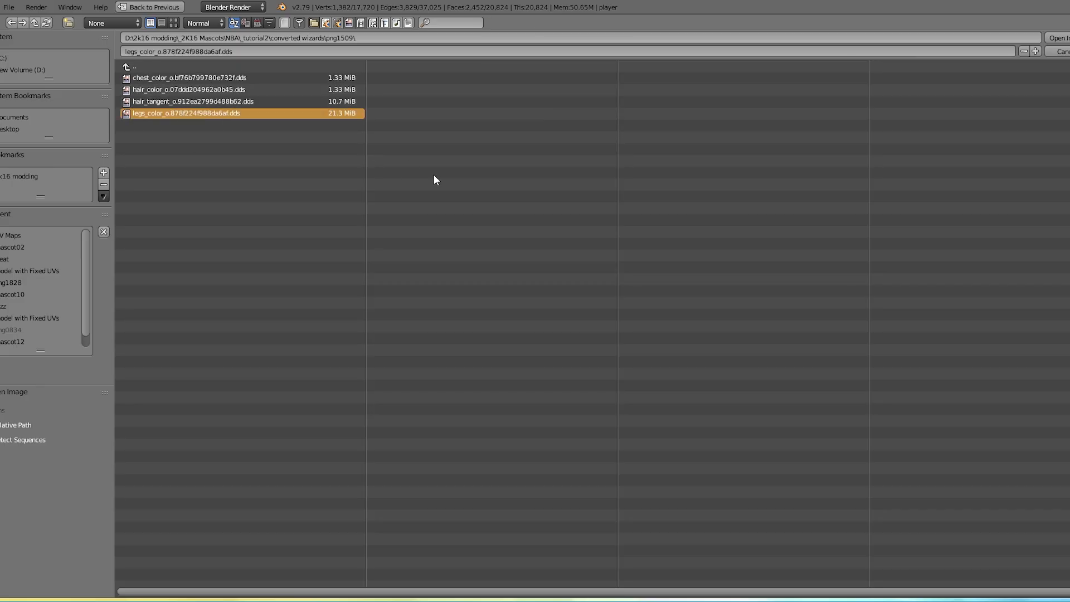
scroll(700, 223, "up", 2)
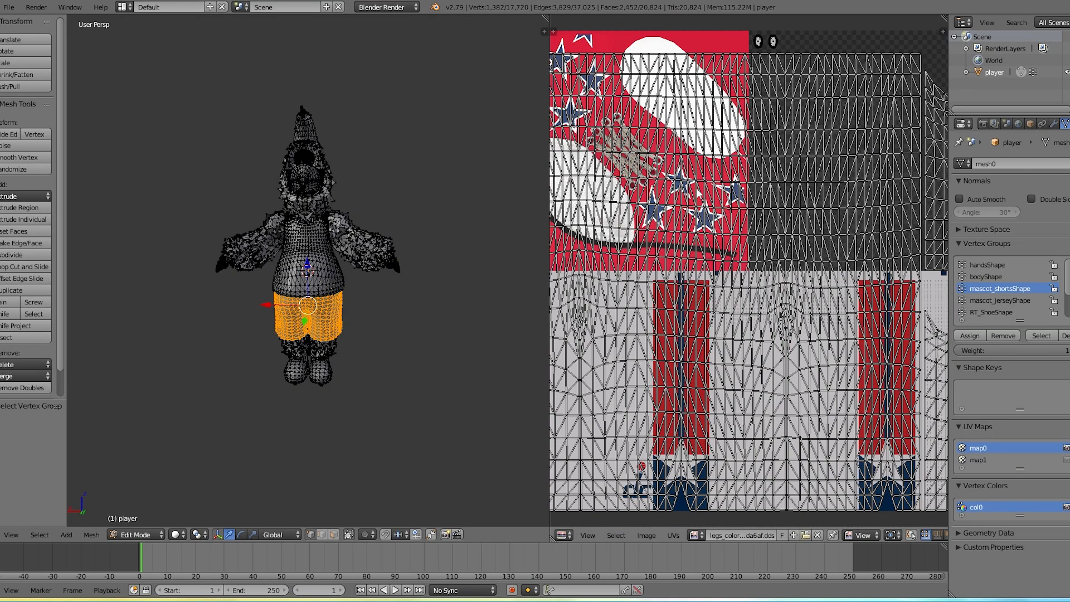
scroll(752, 266, "down", 1)
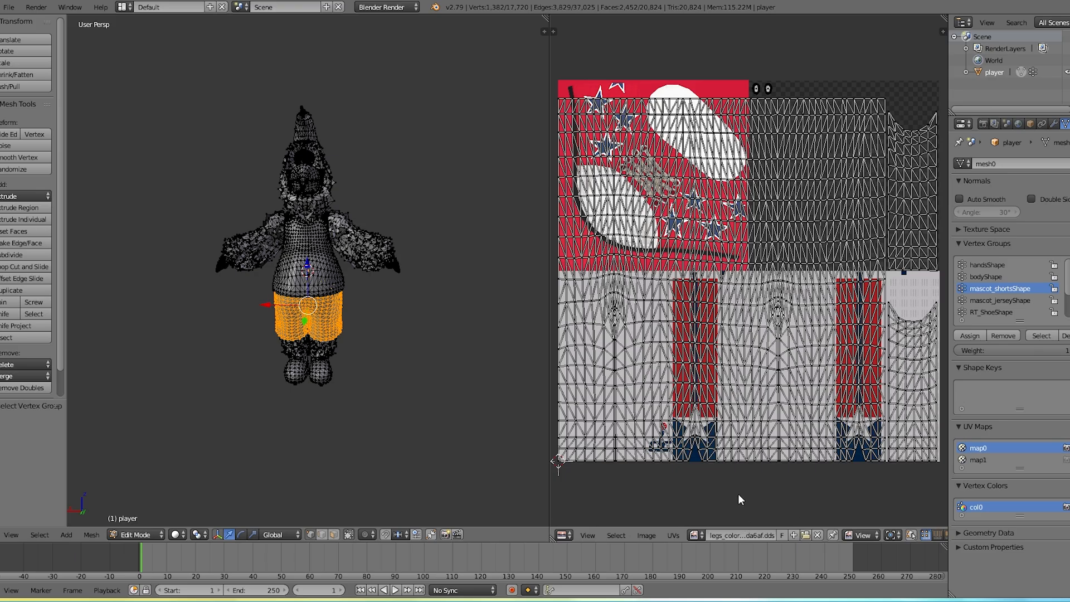
Switch the background image behind the shorts' UVs back to fat.png and bring the whole layout into view
left_click(805, 535)
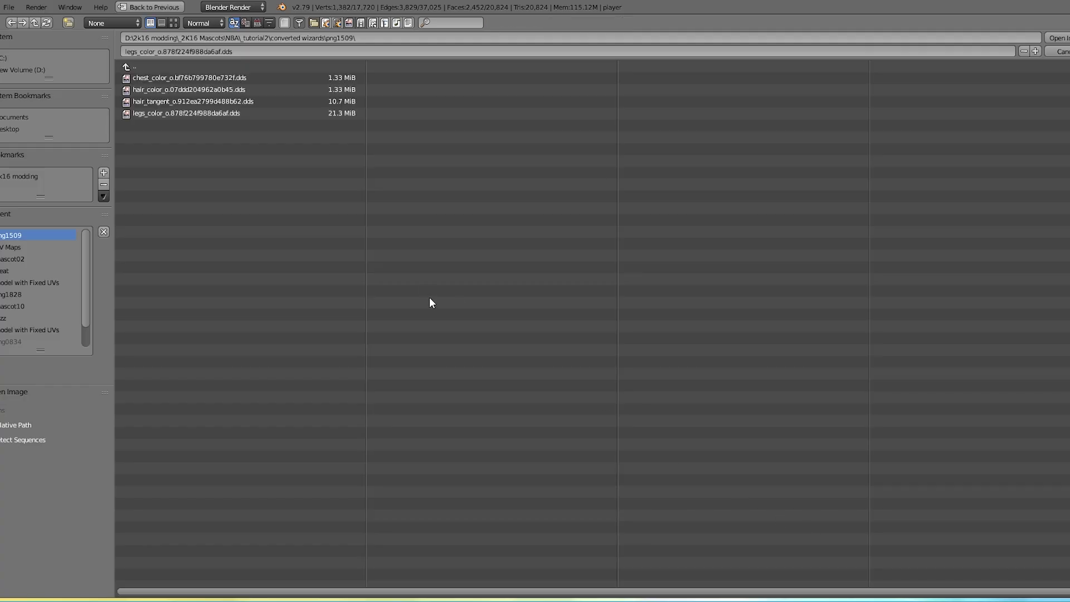
left_click(1056, 54)
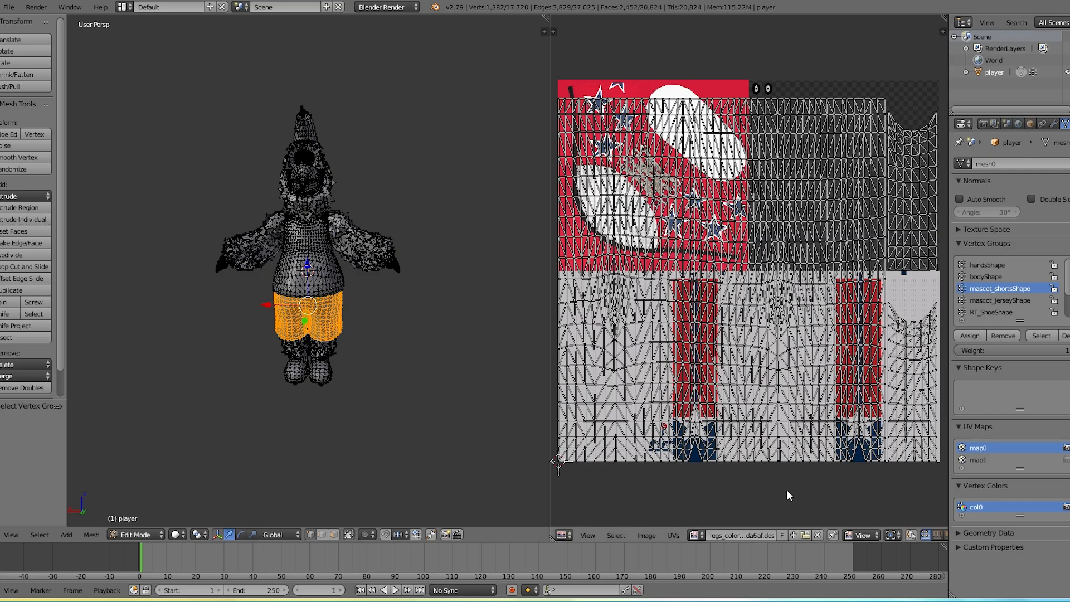
left_click(694, 535)
left_click(730, 421)
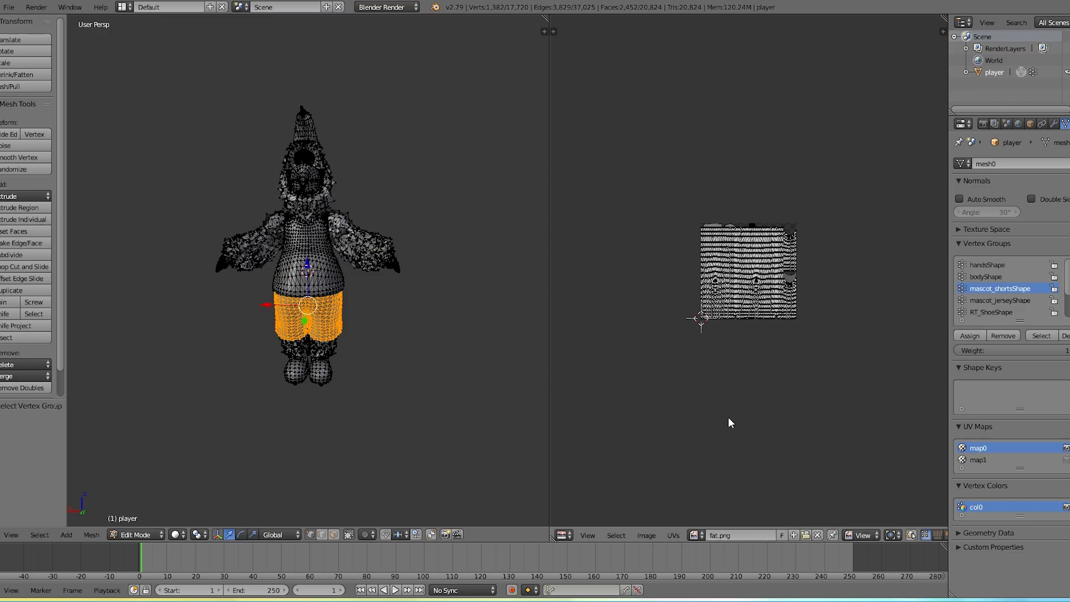
scroll(672, 239, "up", 6)
scroll(711, 233, "down", 1)
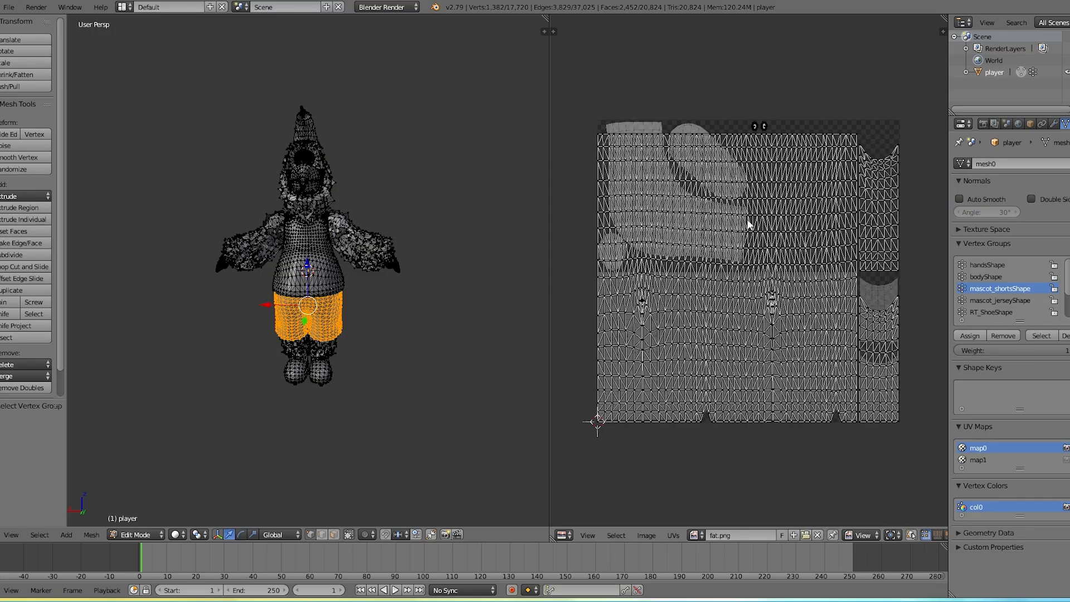
Select all of the shorts' UVs and scale them along the Y axis
left_click(757, 266)
key("a")
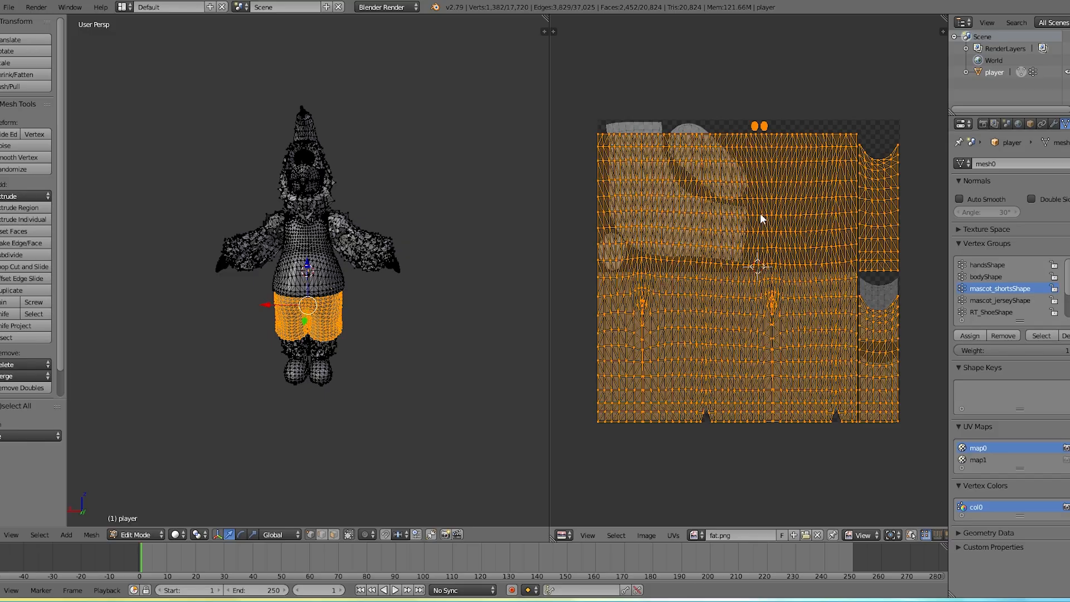
key("s")
type("y")
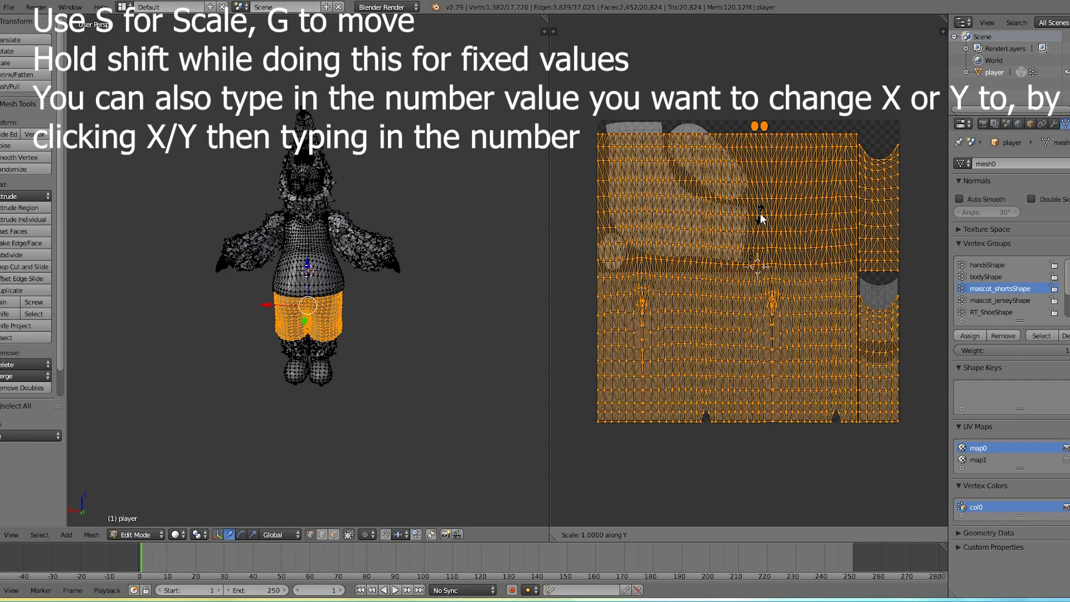
Scale the shorts' UVs to 0.6 along Y and move them down about 0.188 toward the texture's lower edge
type("0.6")
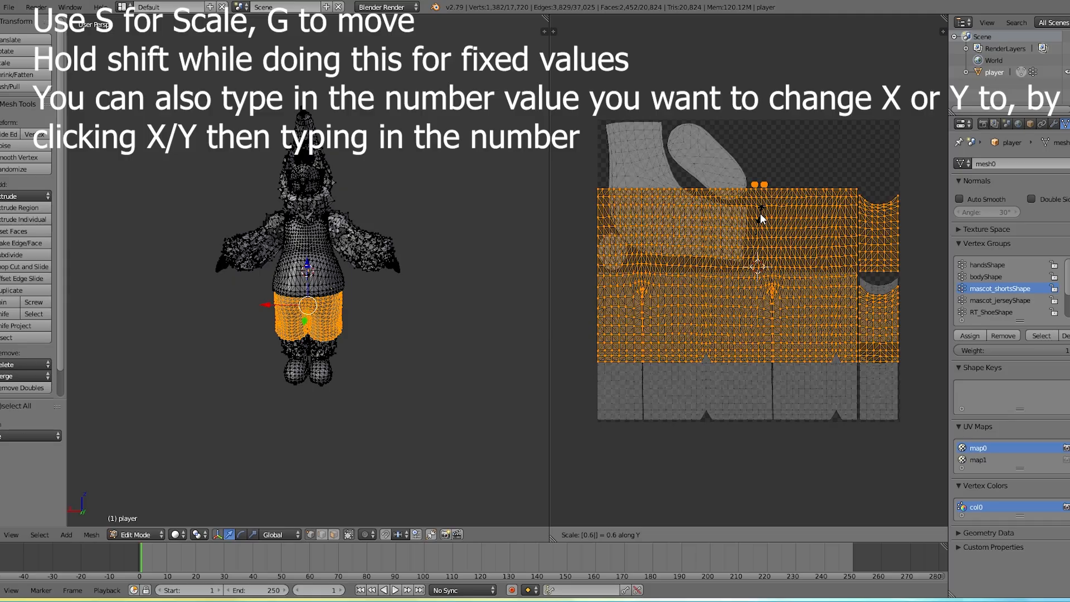
type("00")
key("Return")
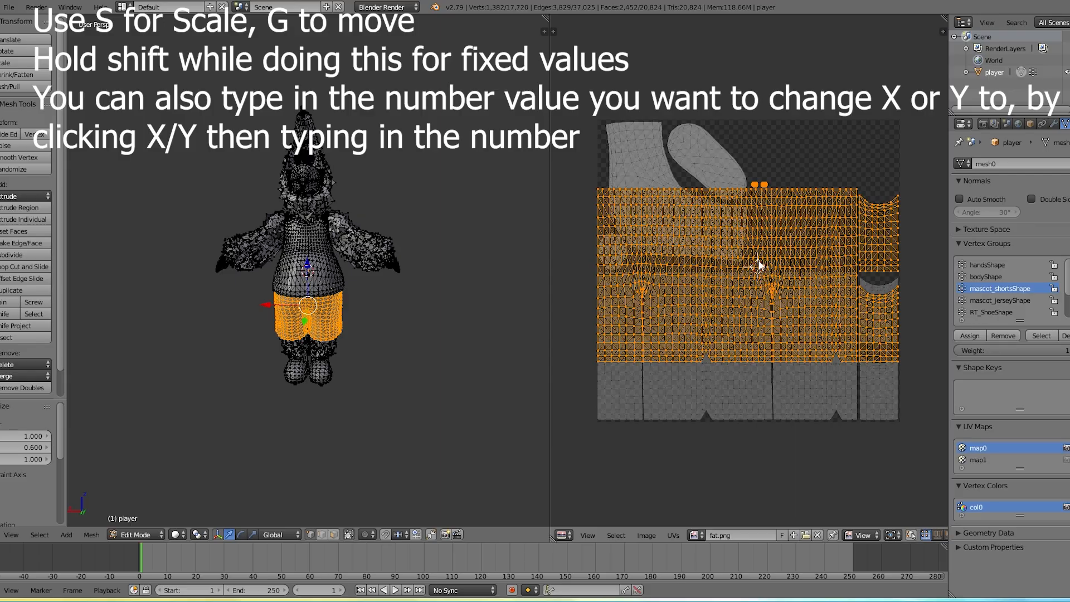
key("g")
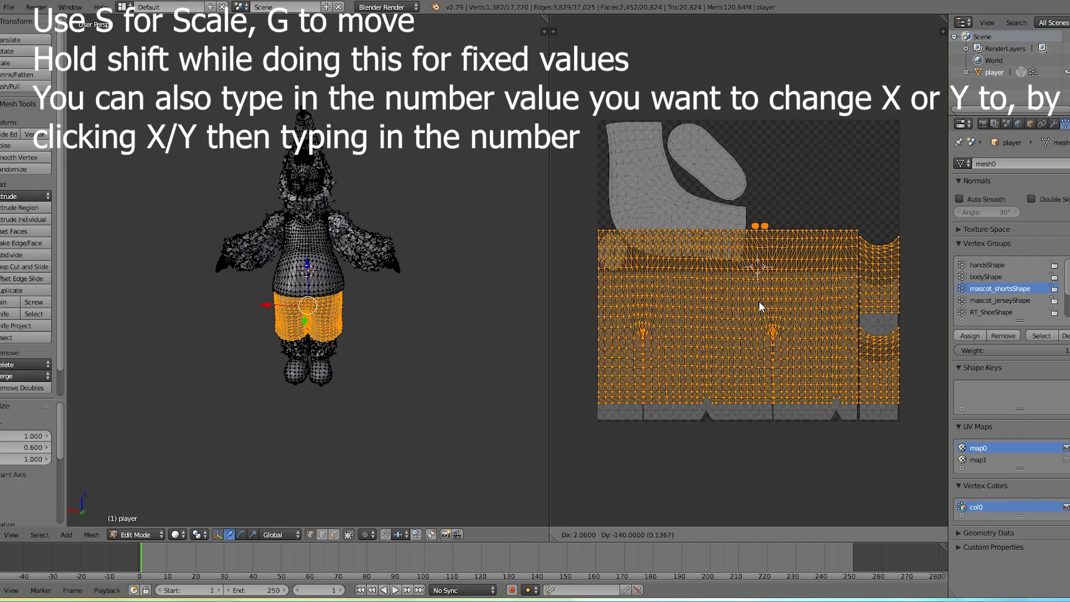
left_click(766, 460)
scroll(766, 351, "up", 1)
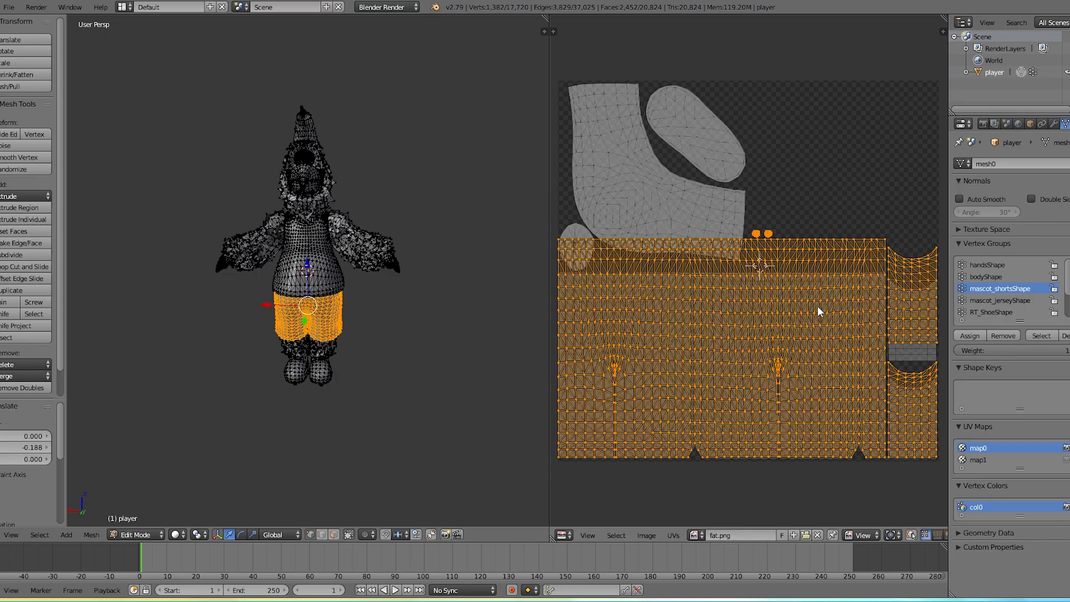
Scale the shorts' UVs to 0.9 along Y and move them down about 0.063 to meet the grey layout's upper edge
key("s")
key("y")
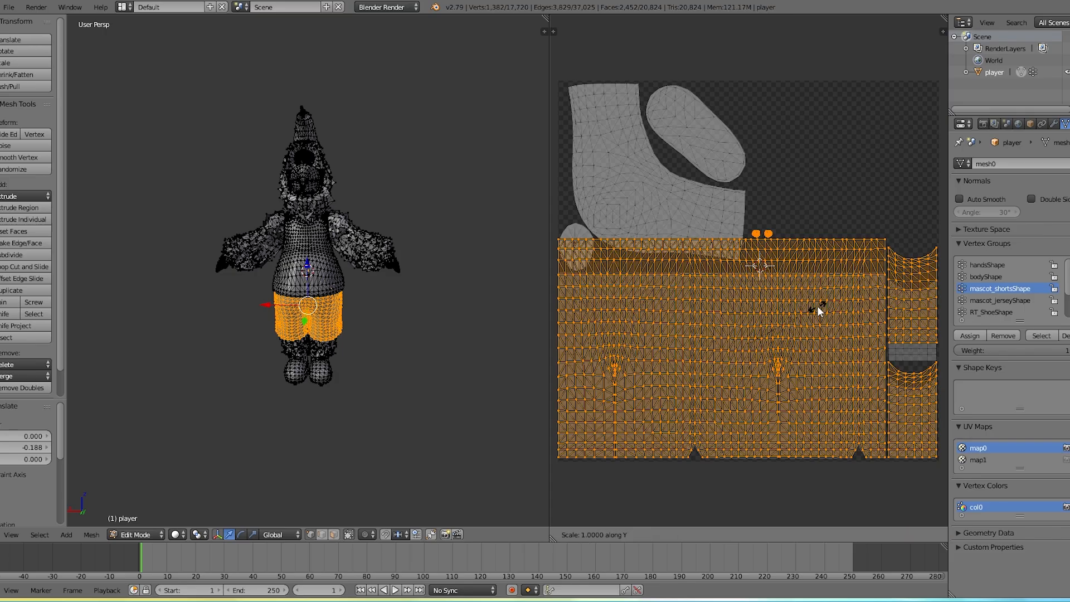
type("0.9")
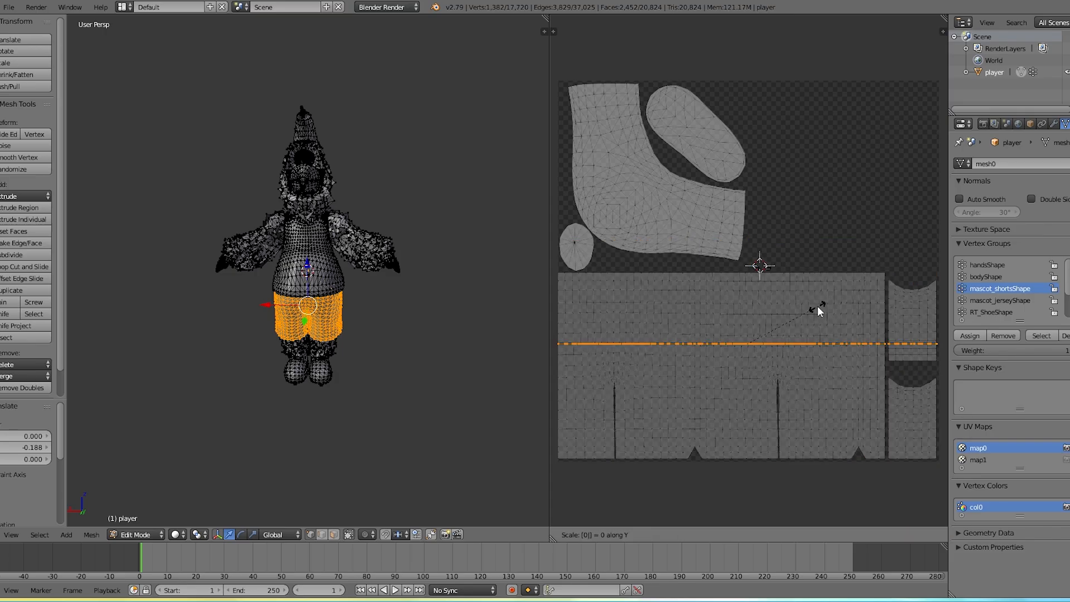
key("BackSpace")
type("8")
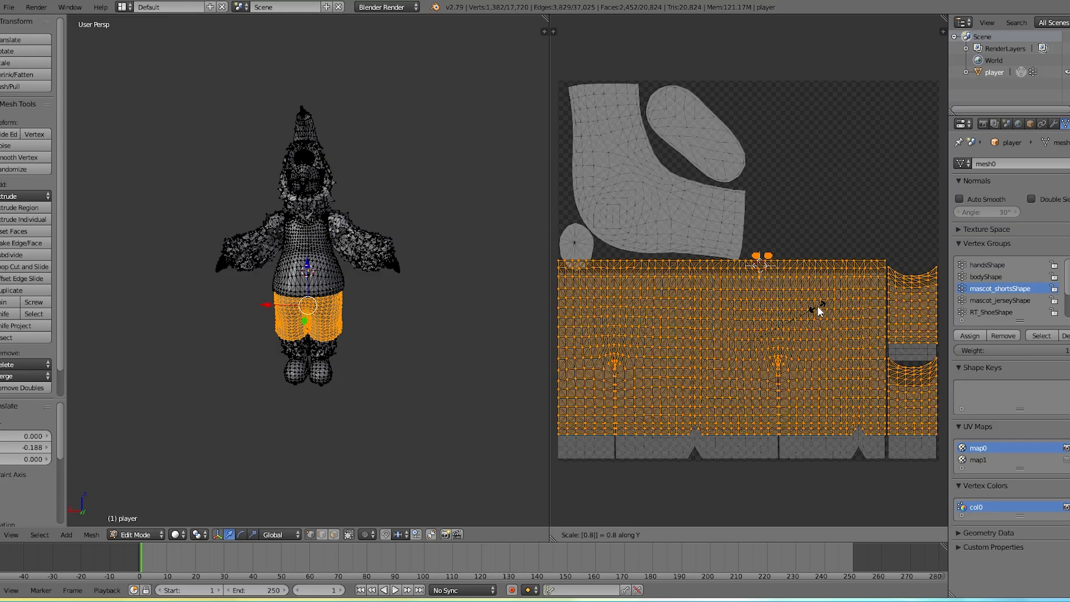
key("BackSpace")
type("9")
key("Return")
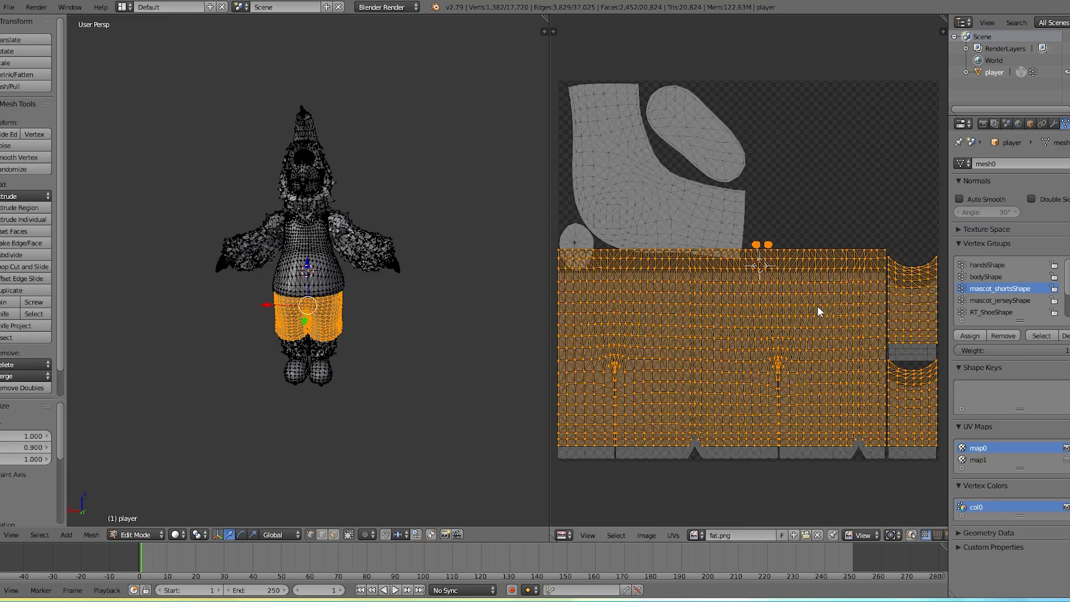
key("g")
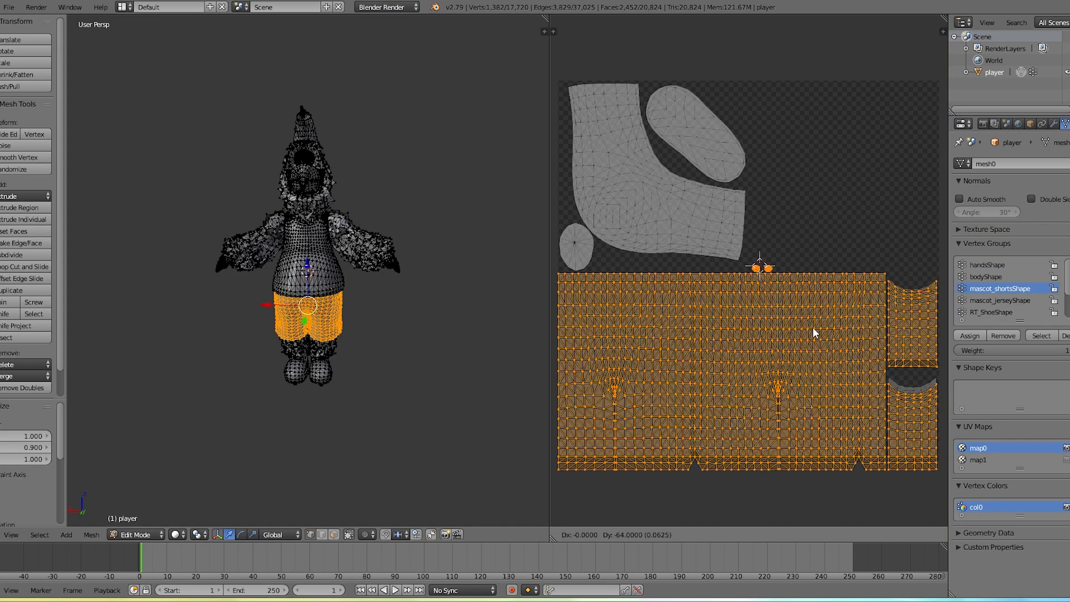
left_click(813, 328)
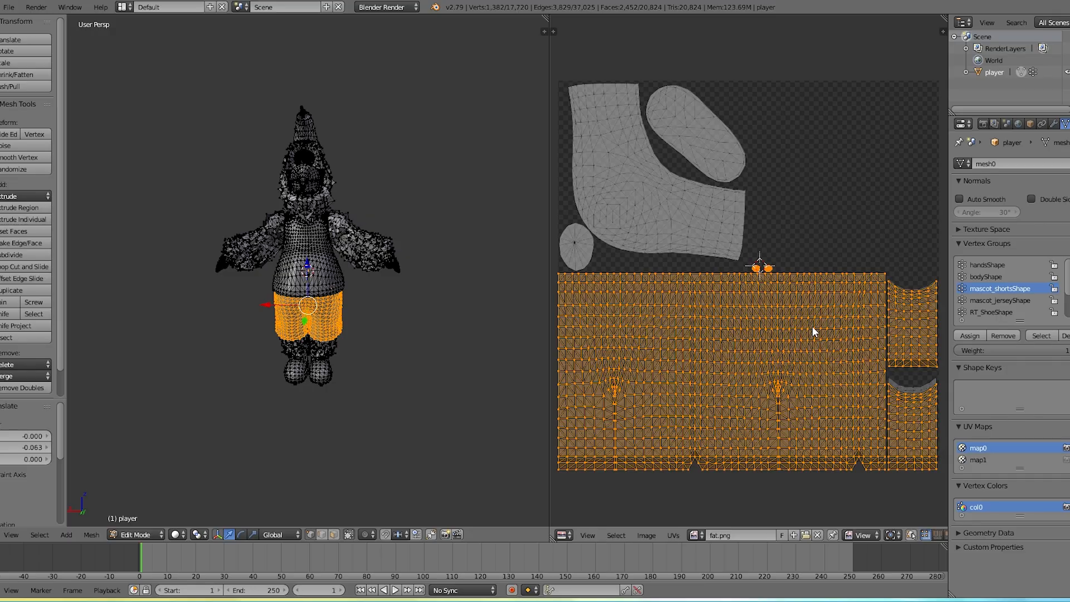
Scale the shorts' UVs to 0.95 along Y
key("g")
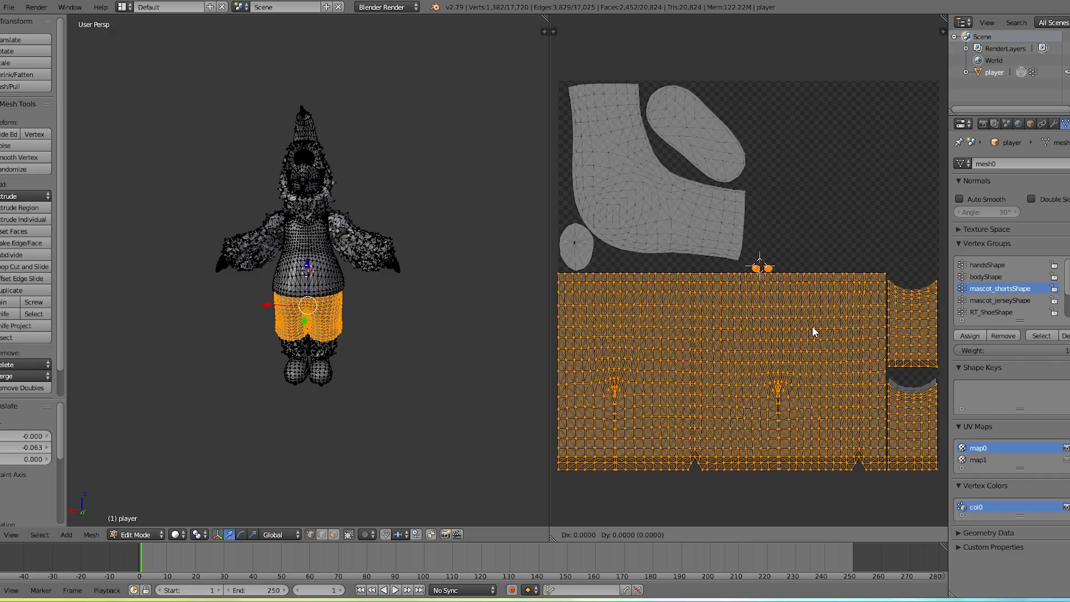
key("Escape")
key("s")
key("y")
type("0.9")
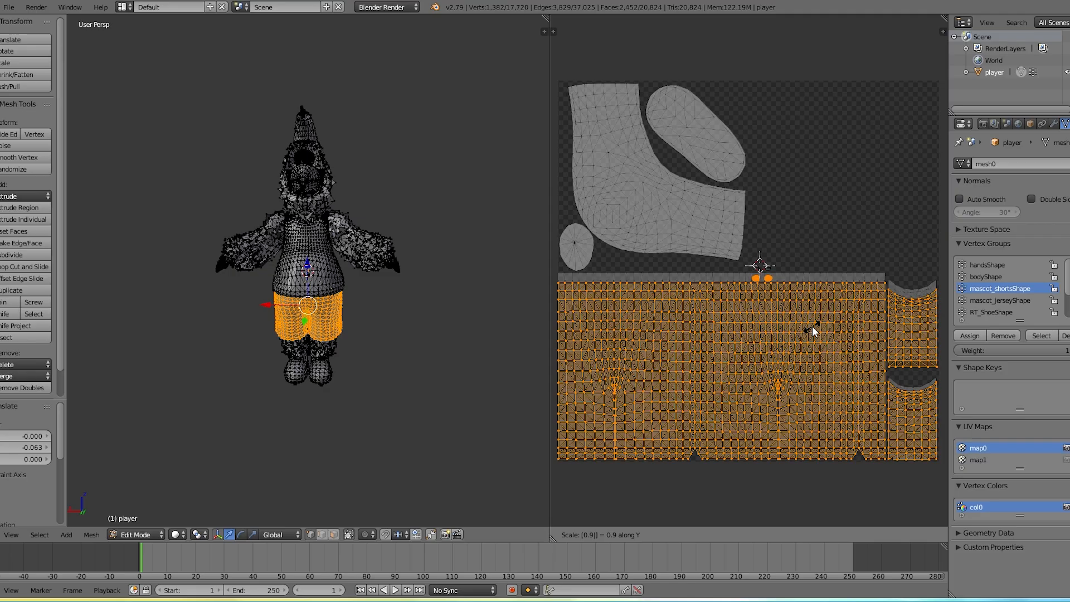
type("5")
key("Return")
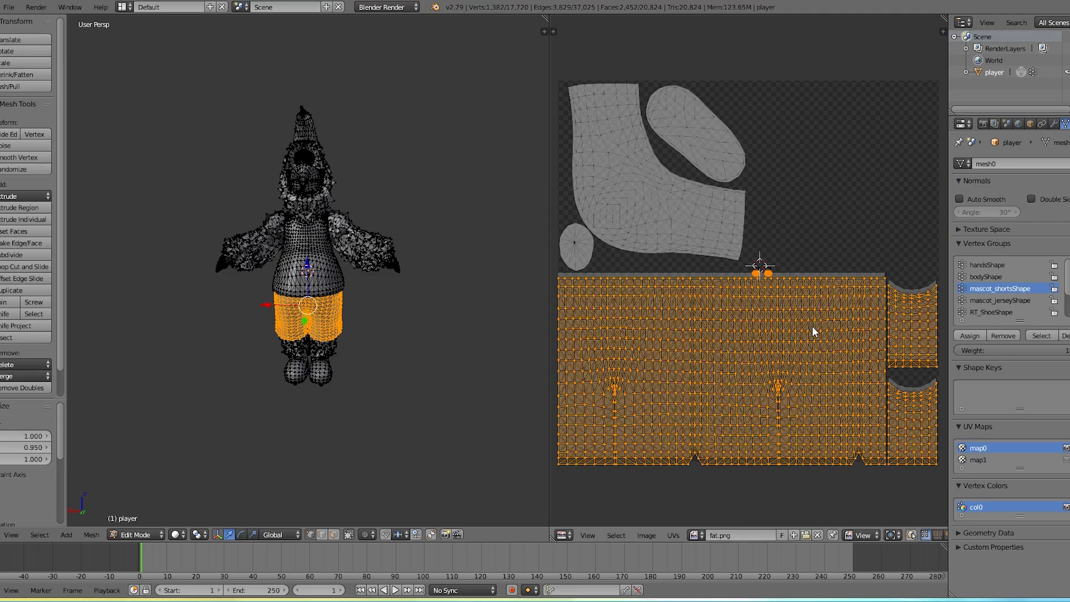
Move the shorts' UVs up 12 along Y to align them with the grey shorts layout
key("g")
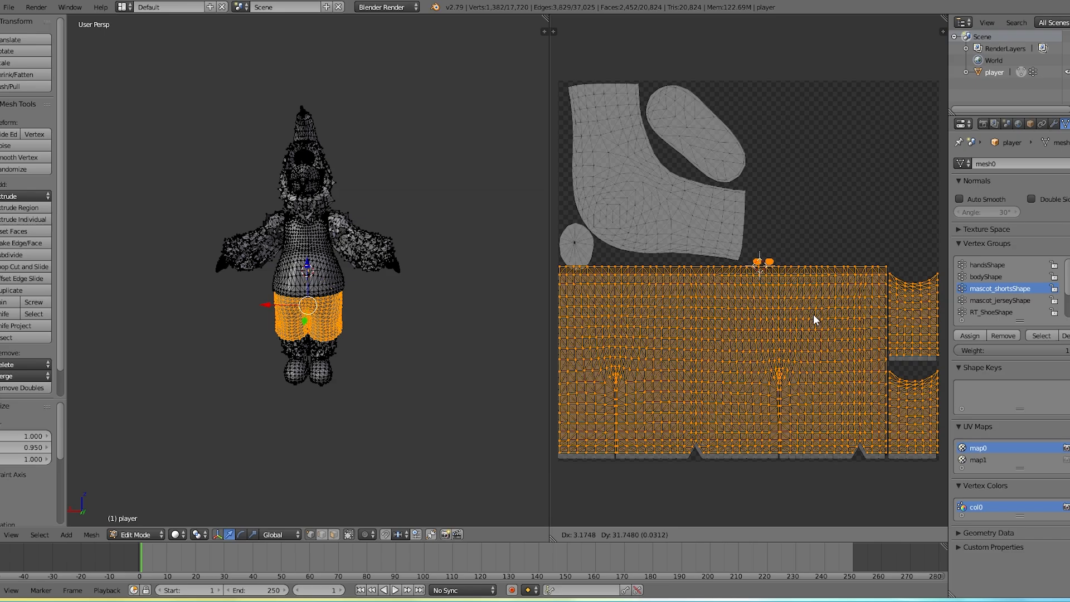
key("Escape")
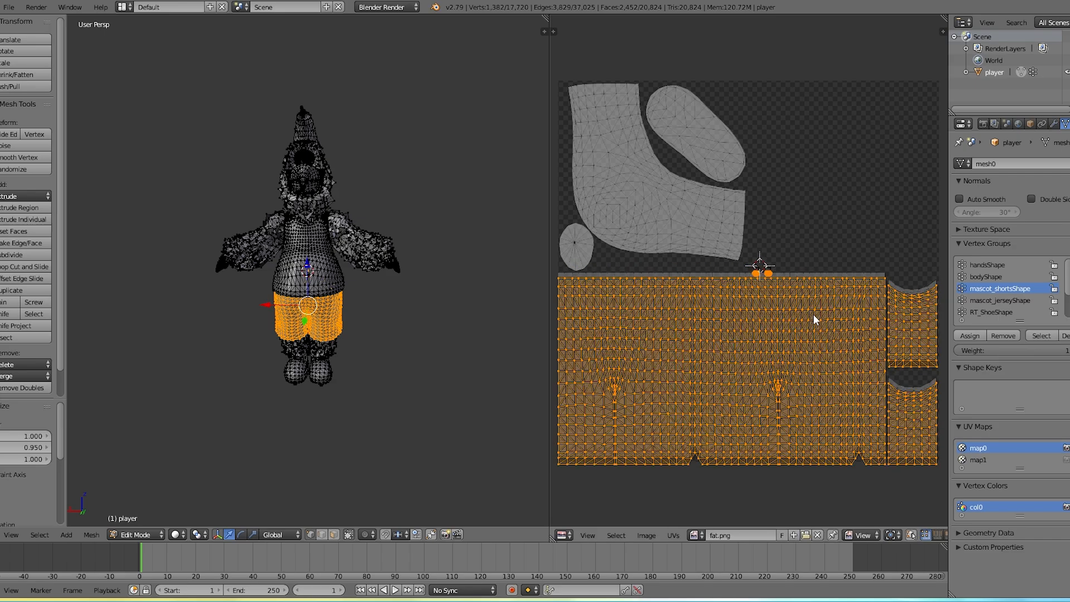
type("gy")
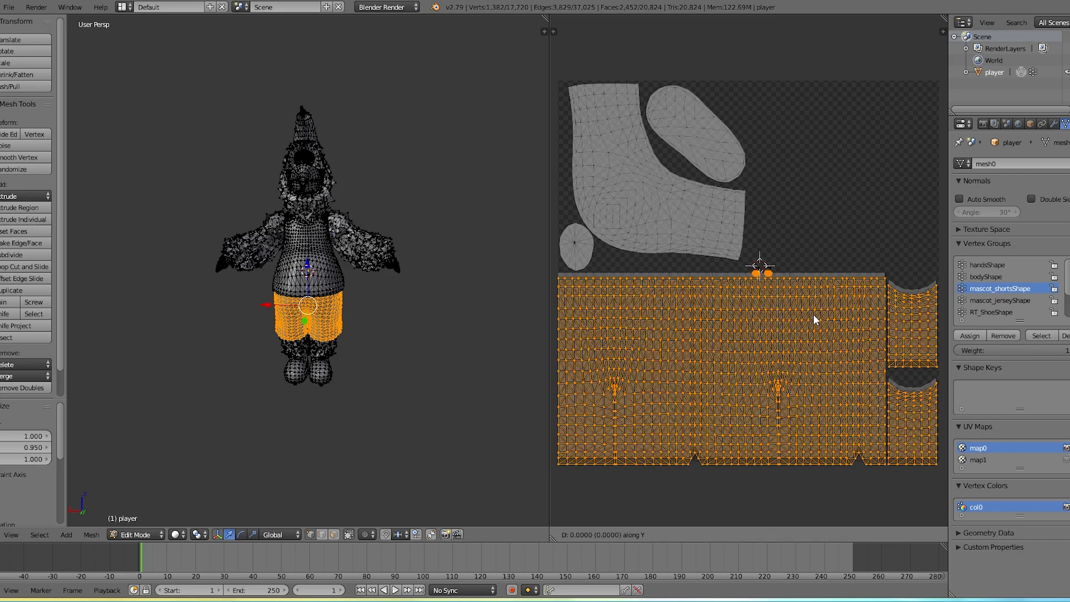
type("0.1")
key("BackSpace")
key("BackSpace")
key("BackSpace")
type("12")
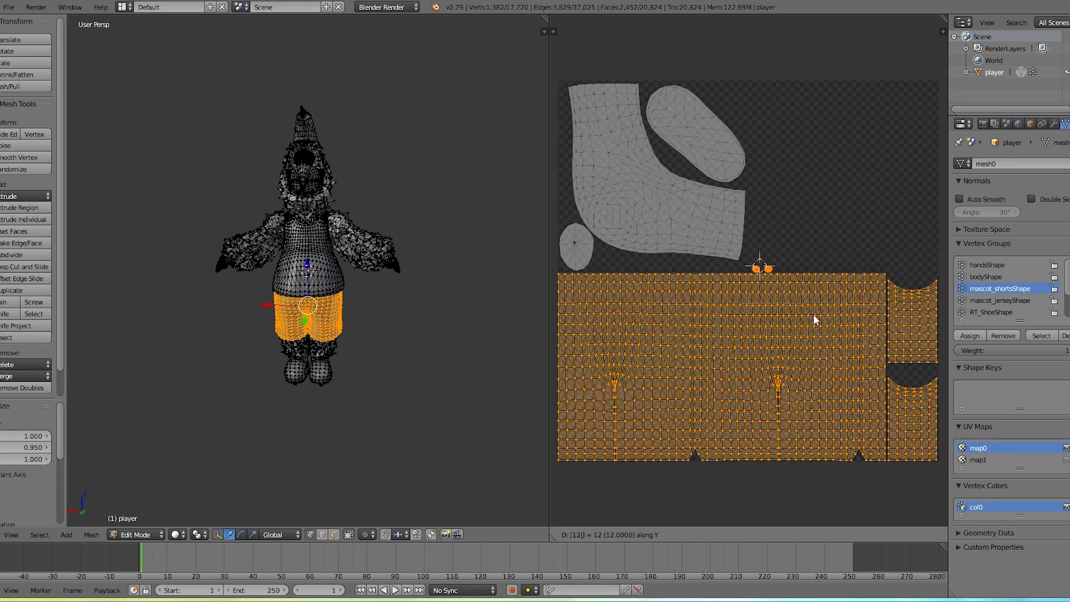
key("Return")
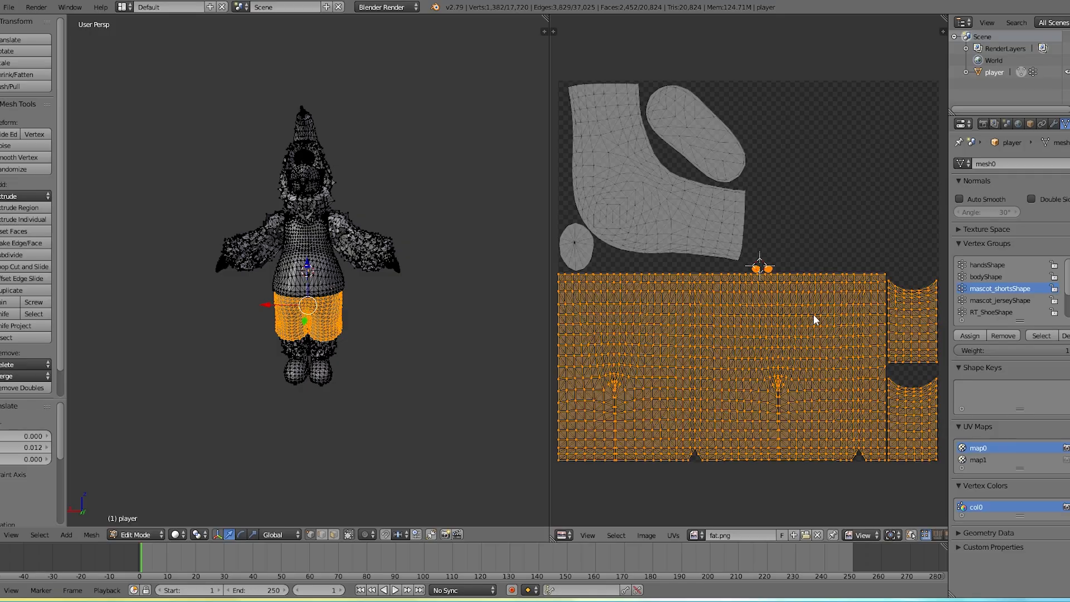
Nudge the shorts' UVs up another 5 along Y and check their fit along the side panels and lower edge
scroll(816, 316, "up", 9)
scroll(811, 313, "down", 5)
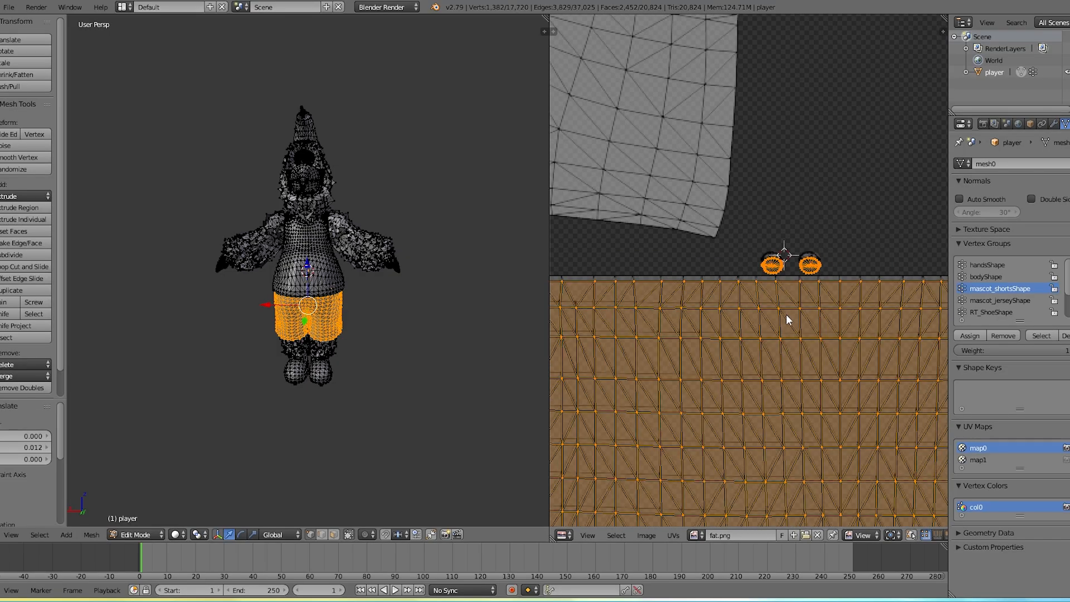
middle_click_drag(841, 326, 550, 263)
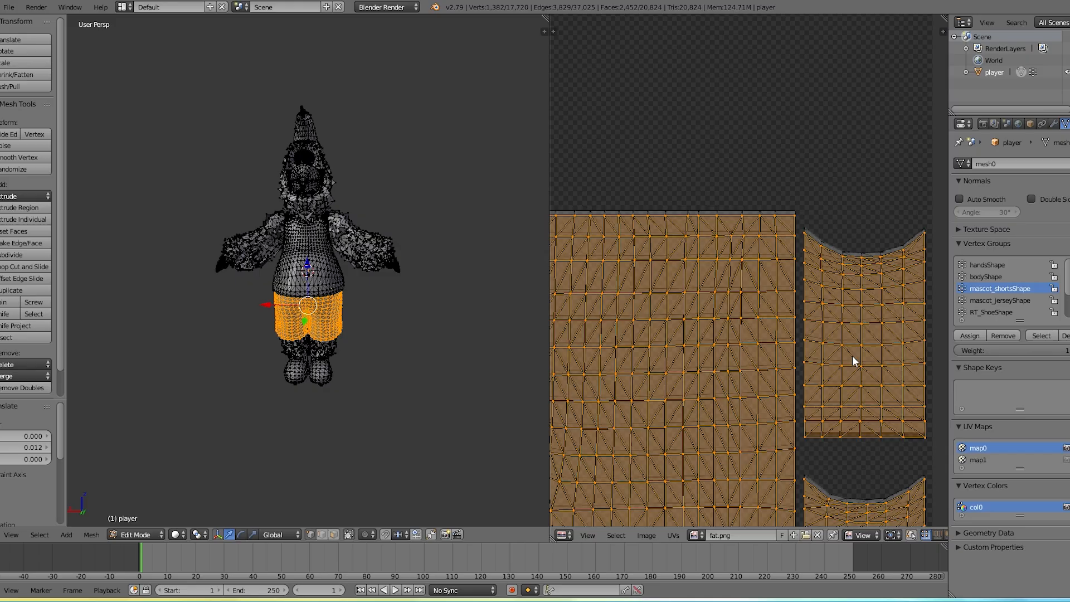
key("g")
key("y")
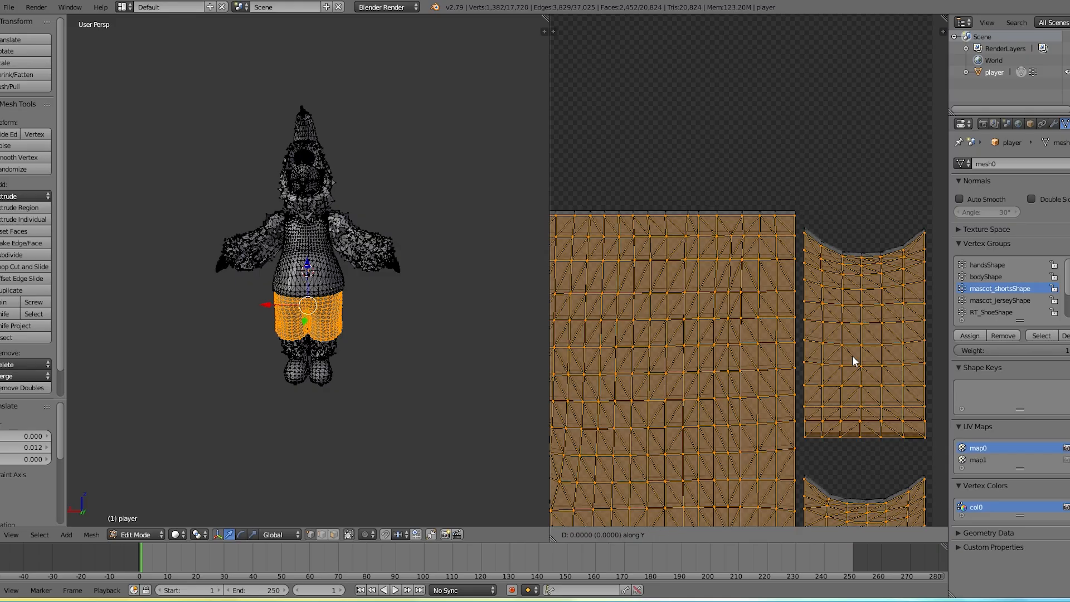
type("0")
key("BackSpace")
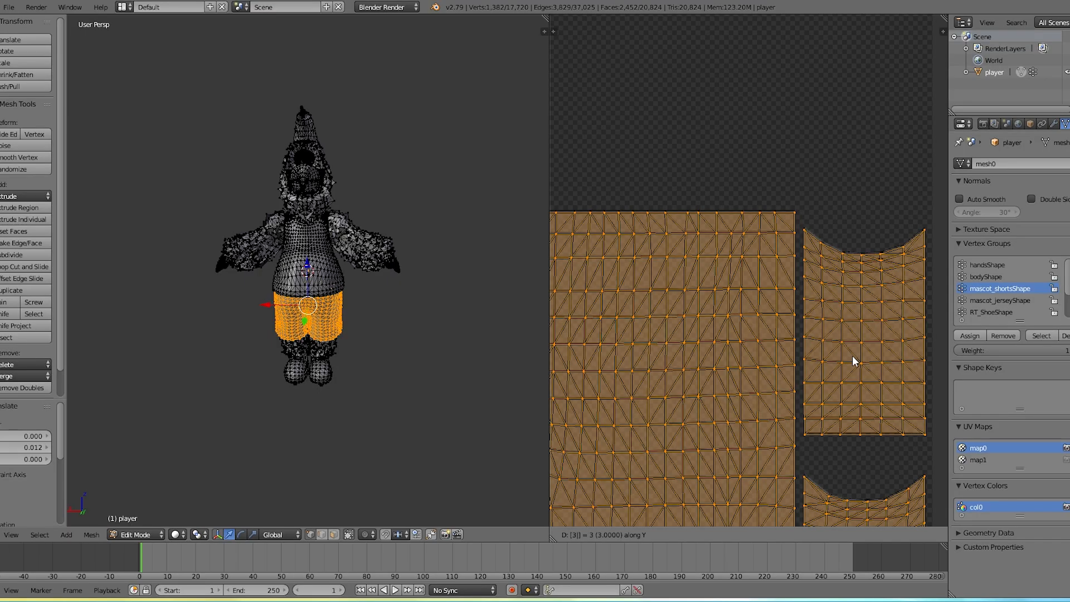
type("4")
key("BackSpace")
type("5")
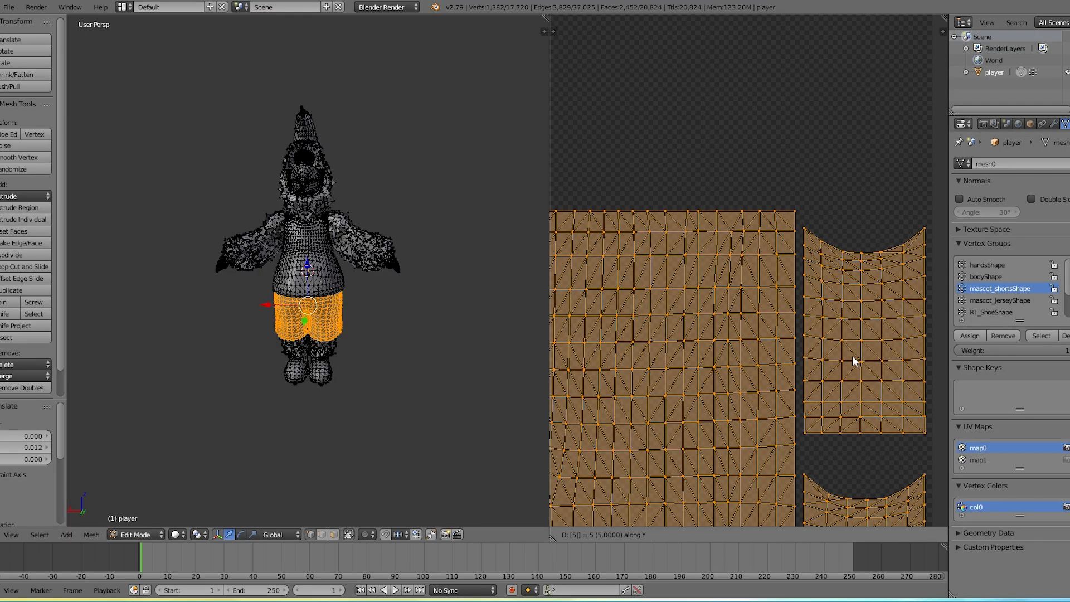
key("Return")
middle_click_drag(893, 369, 851, 179)
scroll(782, 350, "up", 5)
scroll(810, 301, "down", 8)
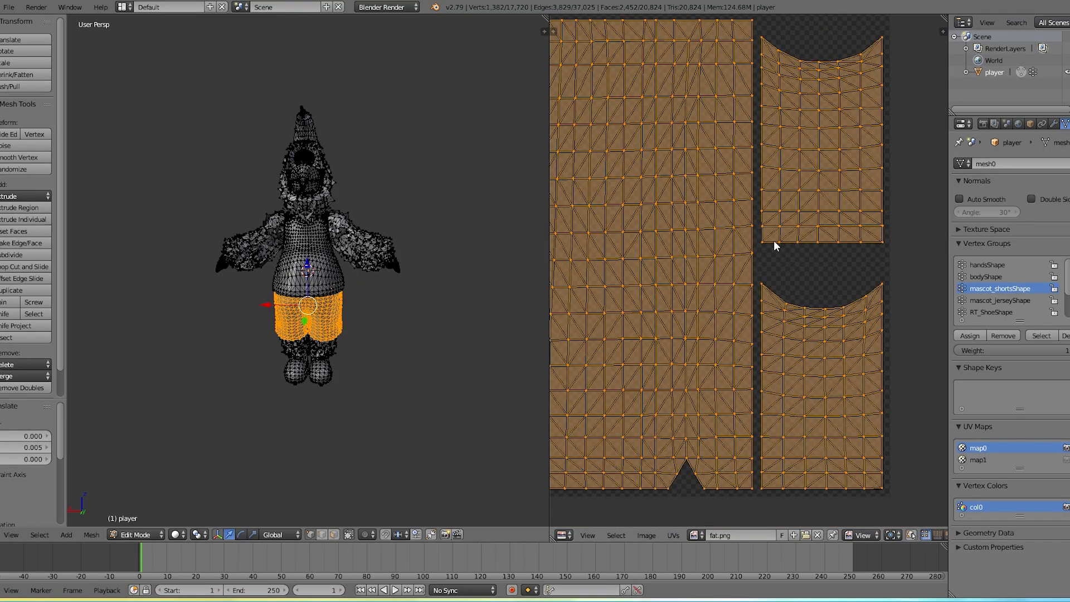
middle_click_drag(780, 262, 725, 289)
Deselect the shorts and select the RT_ShoeShape vertex group instead
left_click(910, 199)
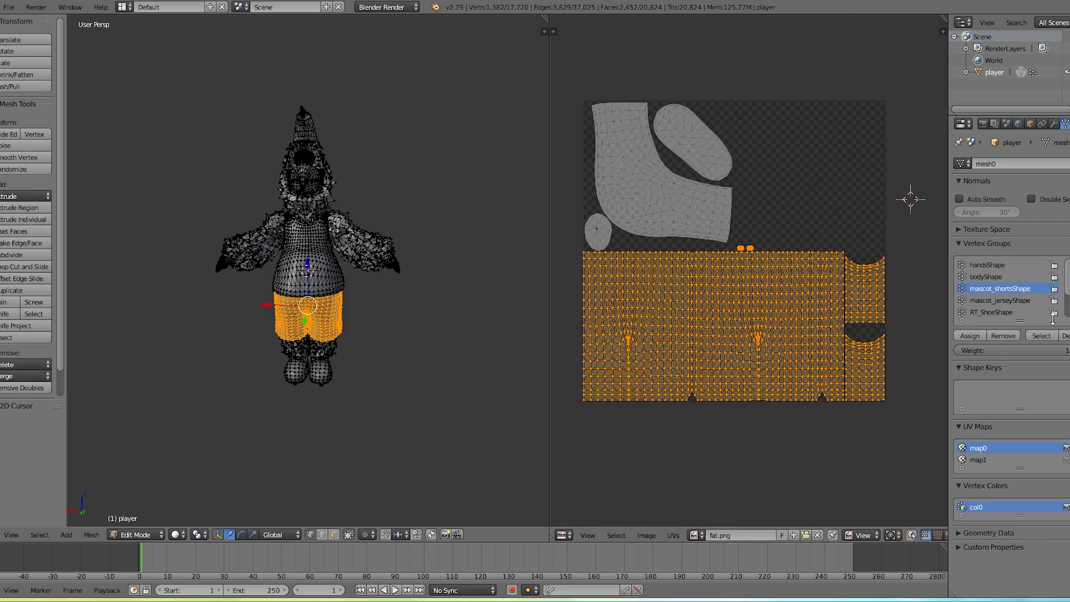
key("a")
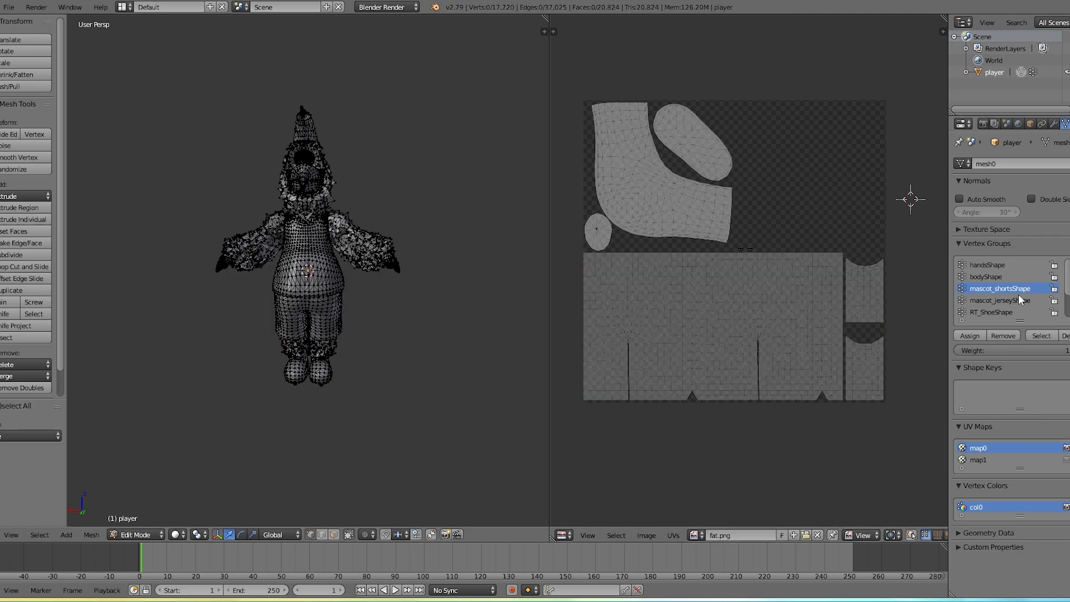
key("a")
left_click(995, 254)
left_click(987, 245)
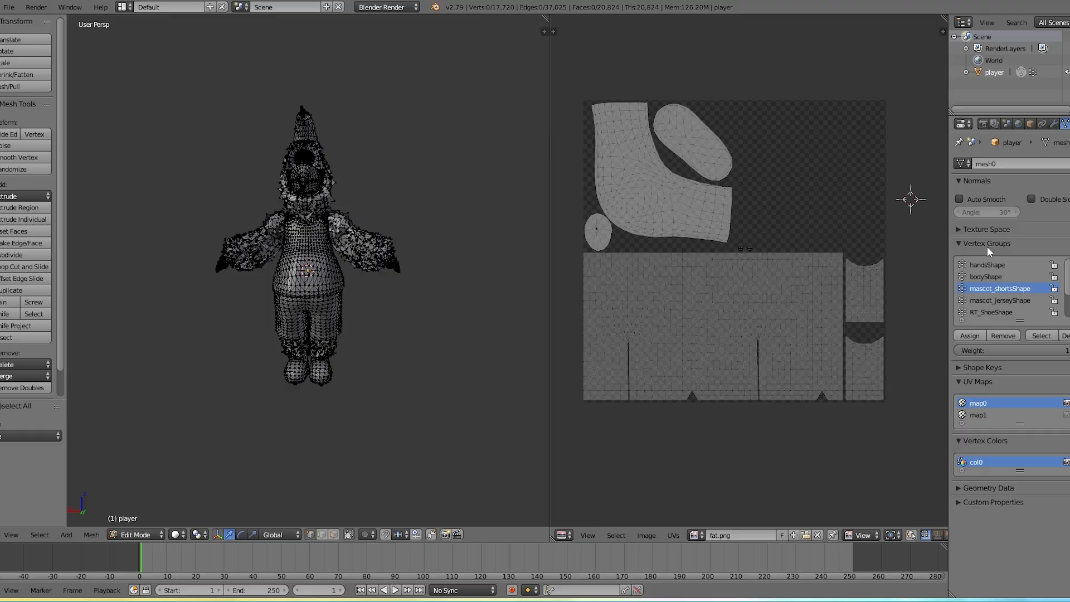
left_click(1041, 335)
left_click(1064, 336)
scroll(1018, 293, "down", 2)
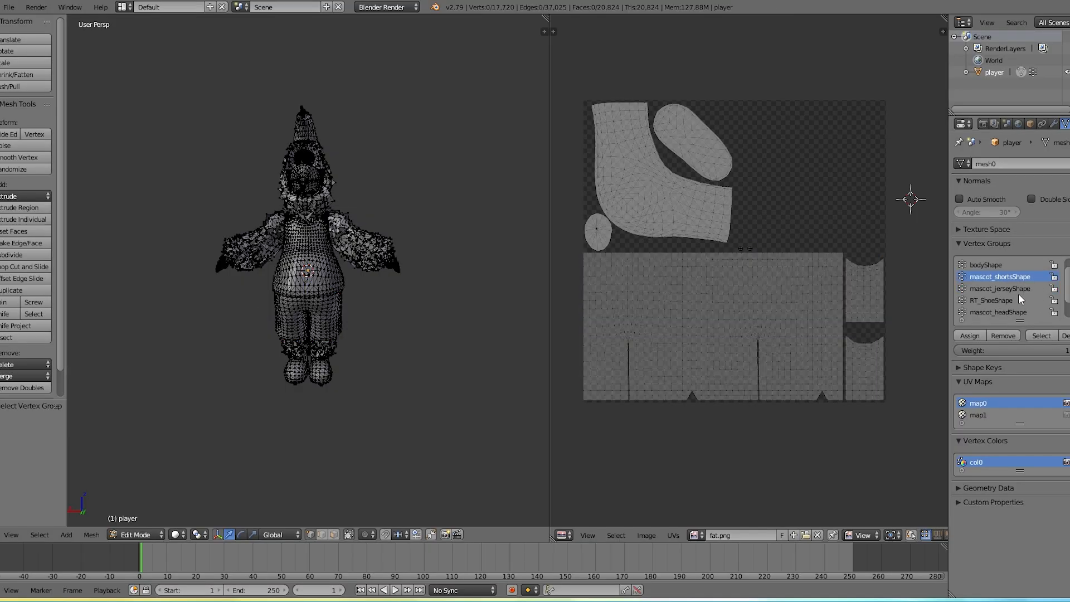
left_click(1000, 289)
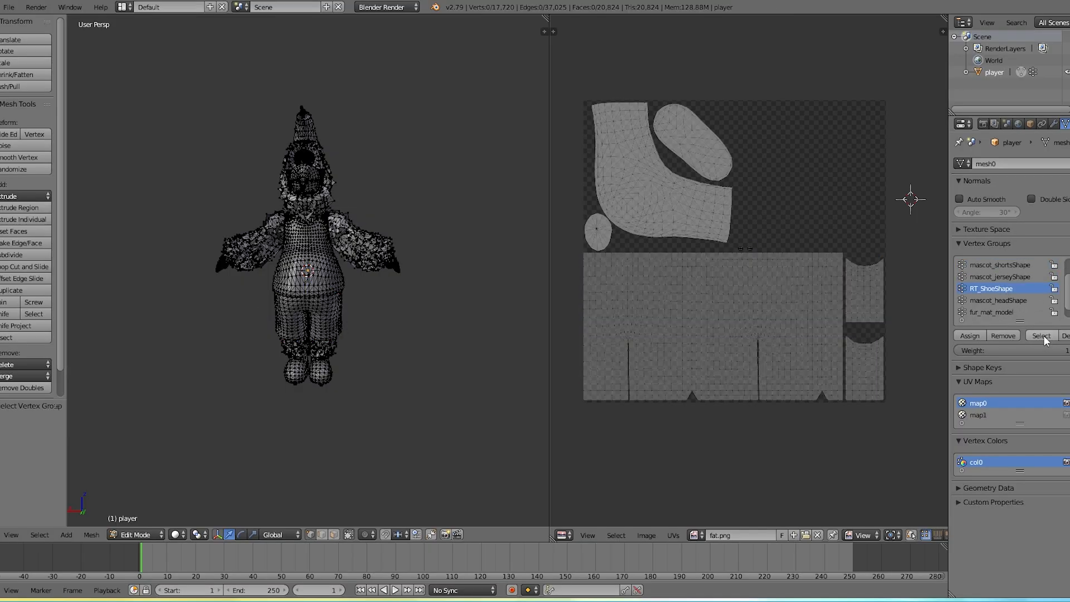
left_click(1037, 332)
Load the image fat.png from within the _2K16 Mascots folder behind the shoe UVs and select all of those UVs
scroll(781, 236, "up", 5)
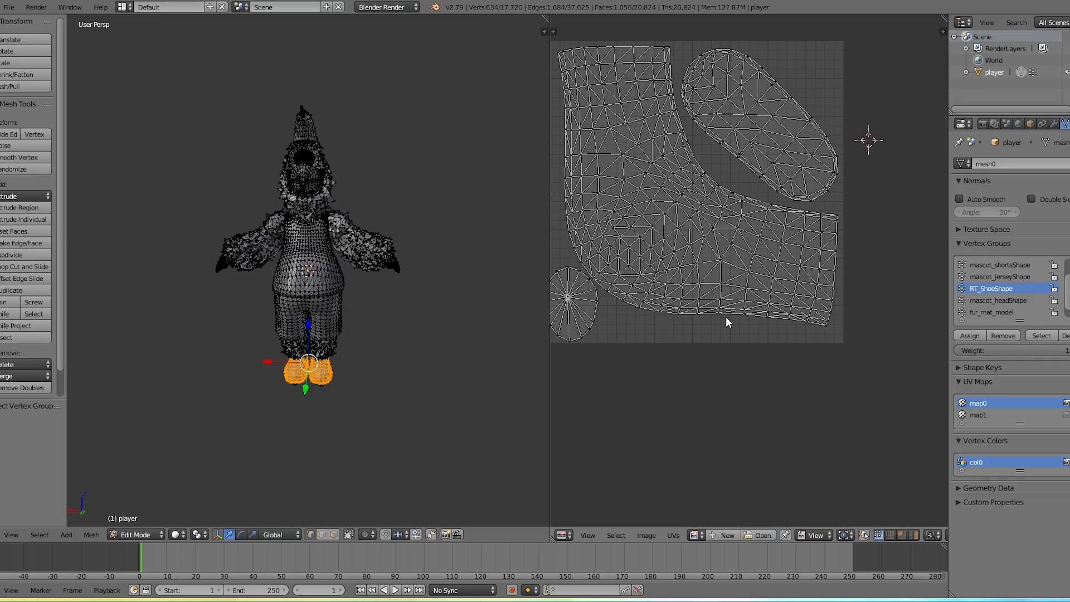
middle_click_drag(728, 318, 741, 433)
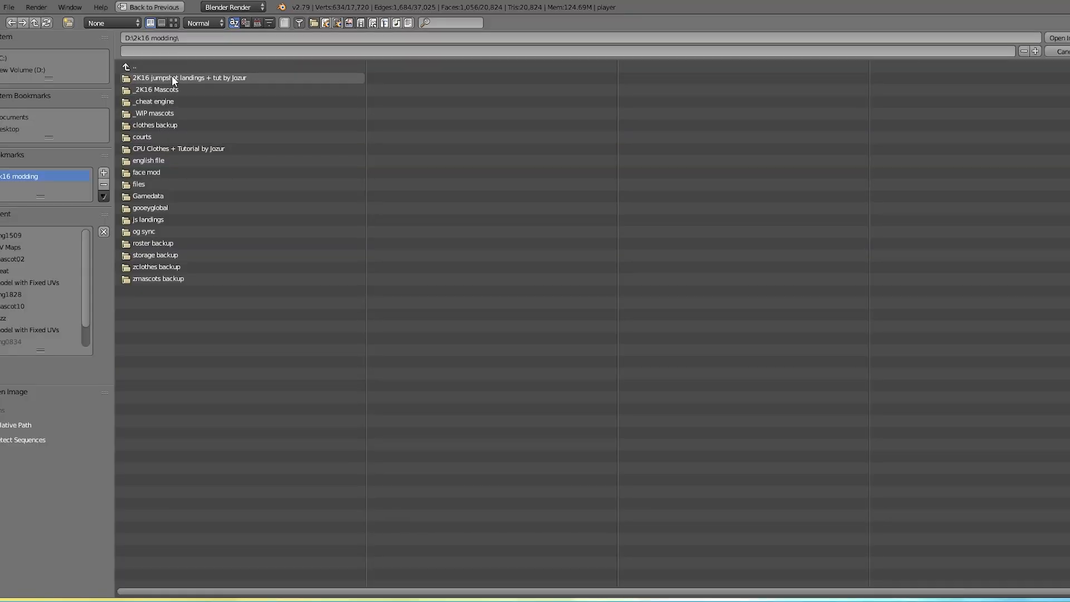
left_click(166, 93)
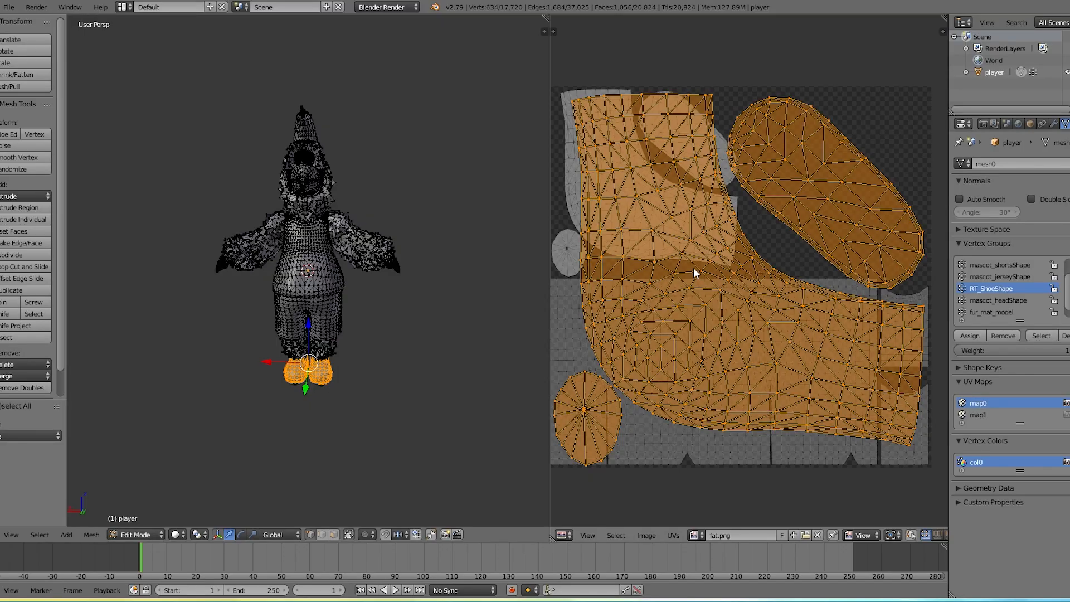
Scale the shoe UVs to 0.5 and move them about -0.246 in X and 0.253 in Y onto the grey shoe layout
key("s")
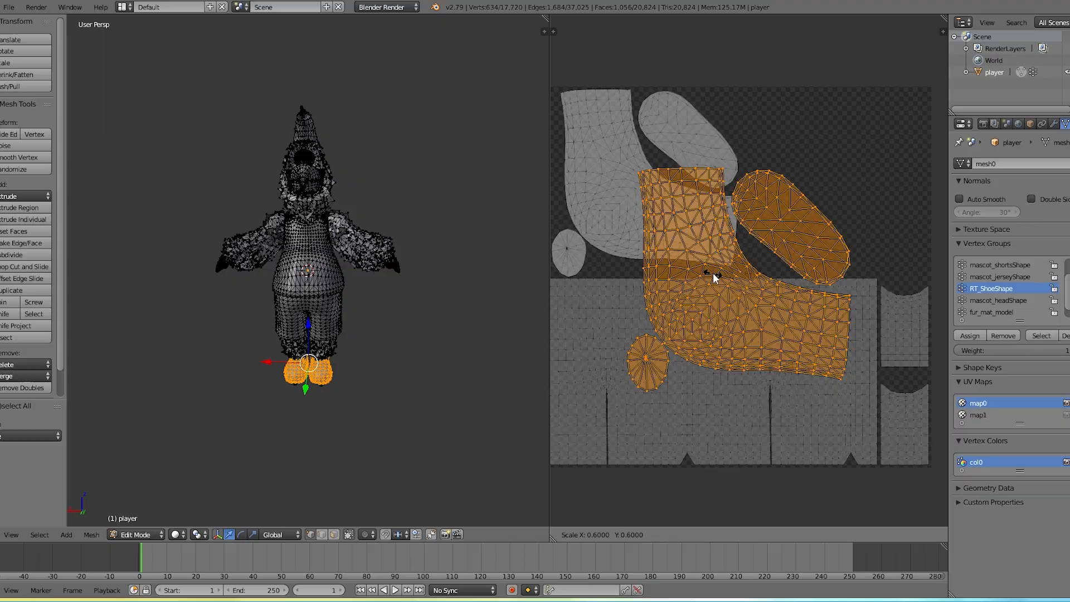
left_click(707, 272)
scroll(707, 273, "up", 4)
middle_click_drag(635, 275, 780, 327)
scroll(755, 297, "down", 3)
key("g")
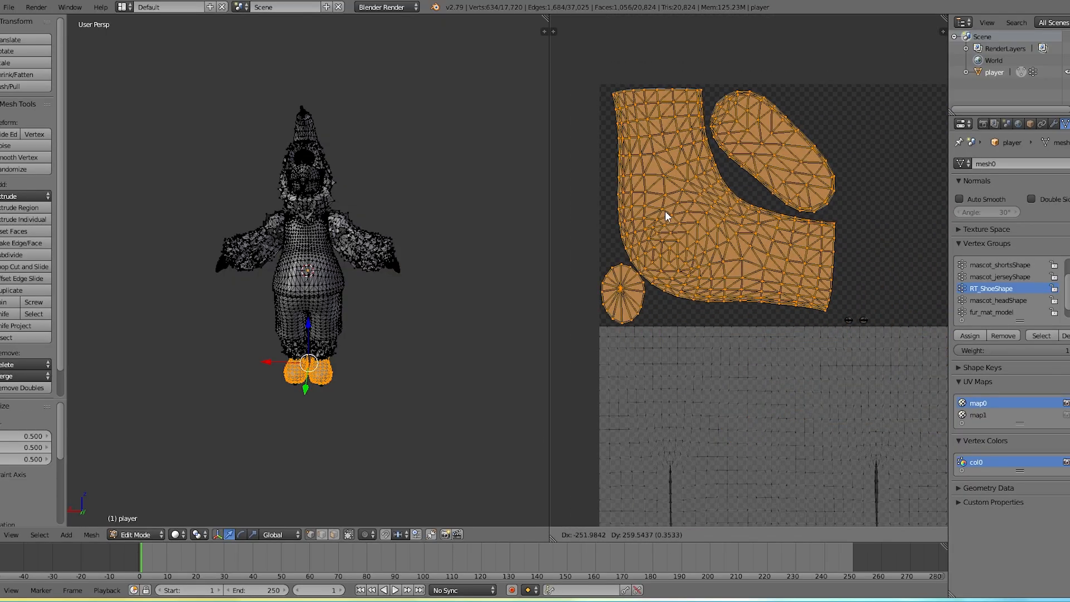
left_click(665, 211)
scroll(665, 211, "up", 5)
middle_click_drag(665, 212, 908, 303)
mouse_move(772, 129)
middle_mouse_down()
mouse_move(760, 394)
mouse_move(844, 312)
mouse_move(782, 142)
middle_mouse_up()
scroll(779, 153, "down", 1)
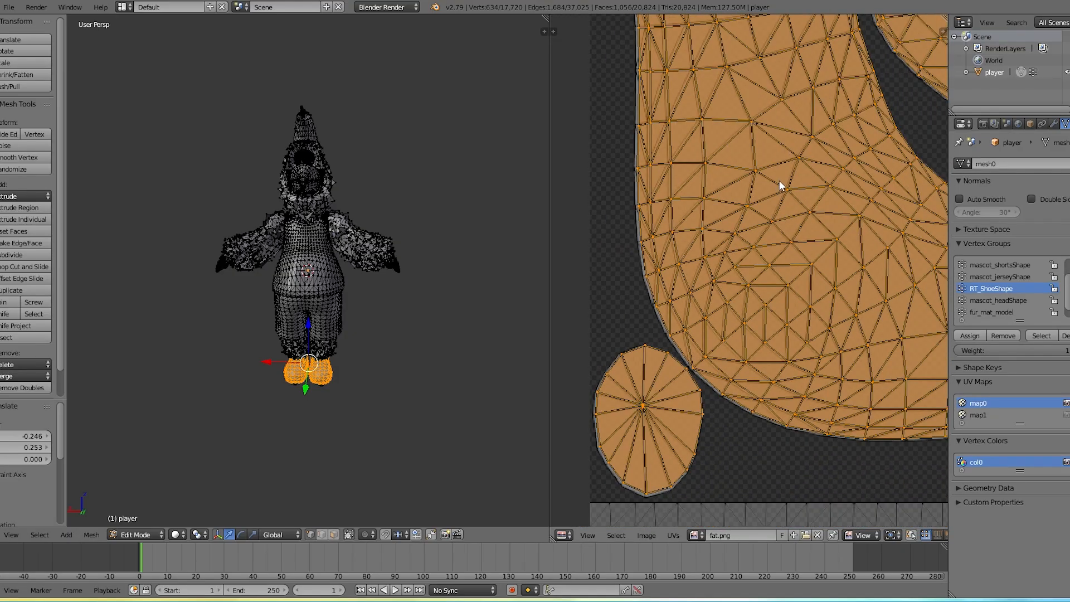
Compare the shoe UVs with the grey shoe layout around the heel, toe, top edge and round patch, shifting them temporarily to check the match
middle_click_drag(779, 187, 763, 370)
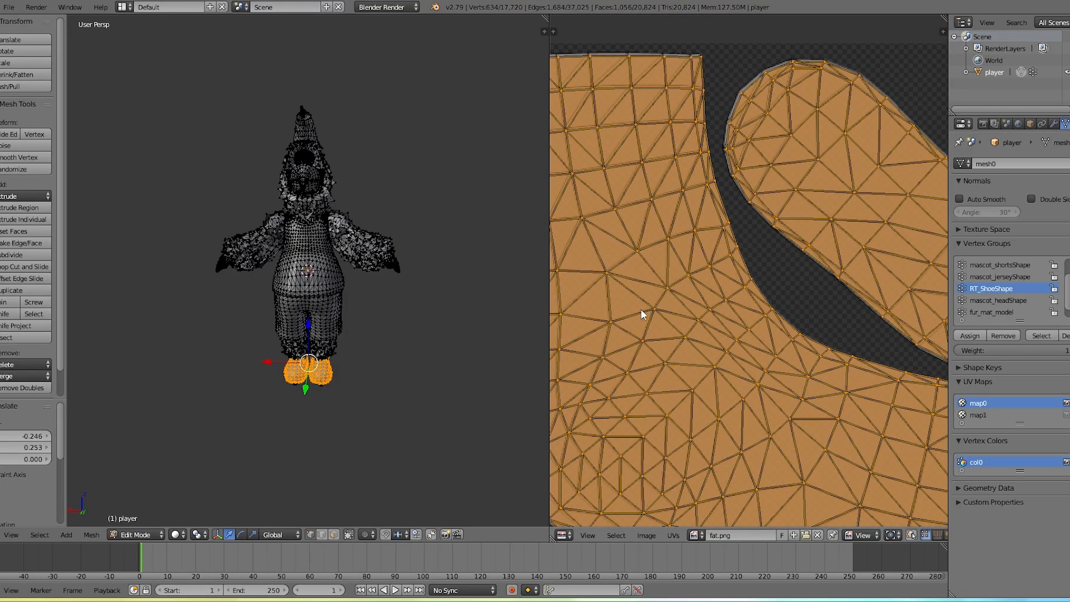
middle_click_drag(642, 315, 823, 168)
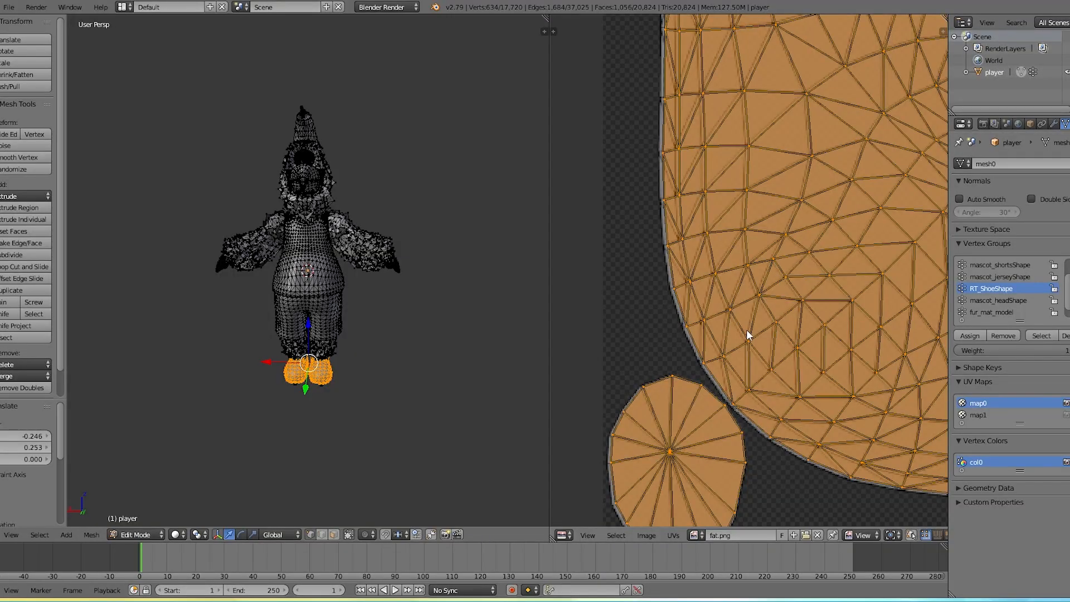
middle_click_drag(748, 335, 705, 287)
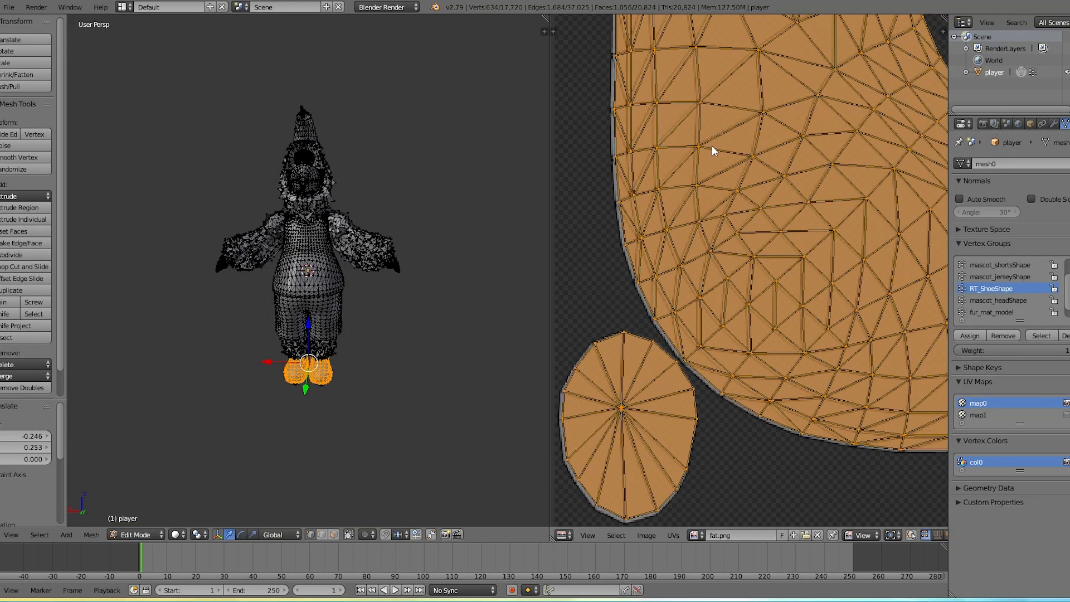
middle_click_drag(712, 145, 647, 344)
scroll(674, 286, "down", 2)
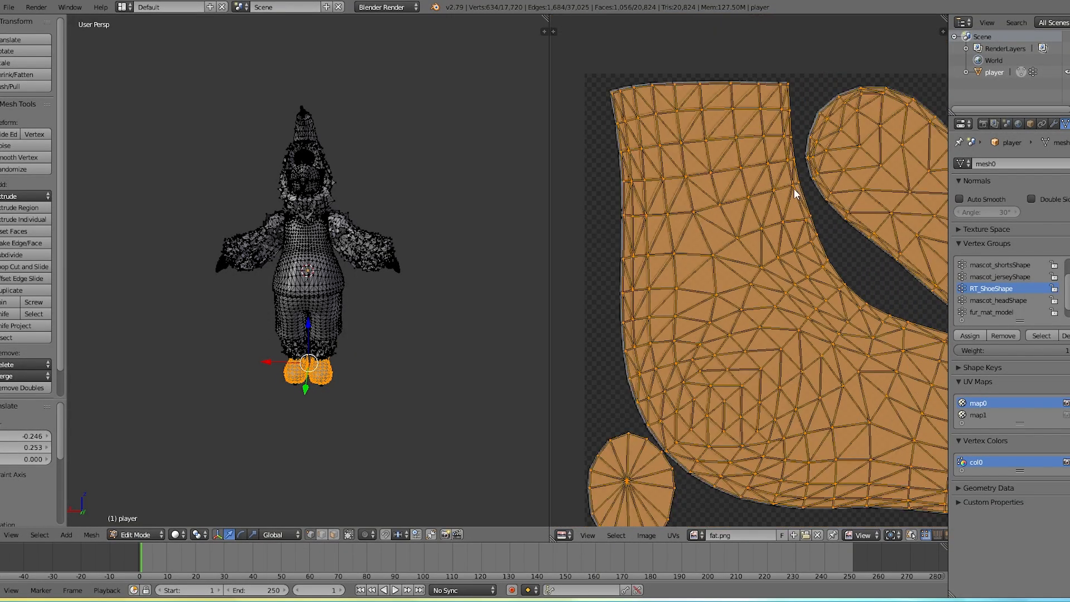
key("g")
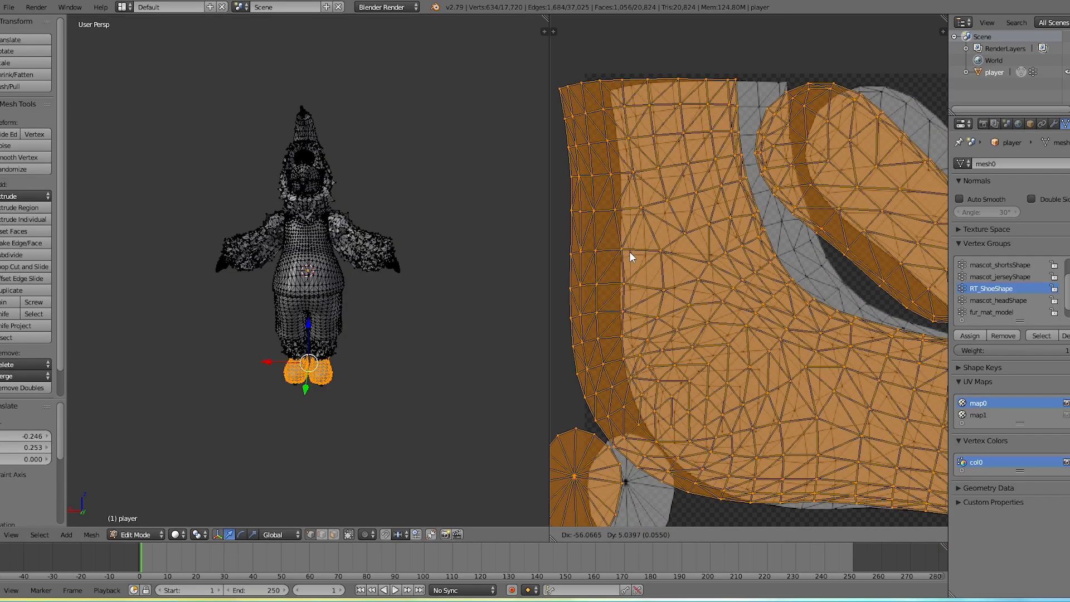
key("Escape")
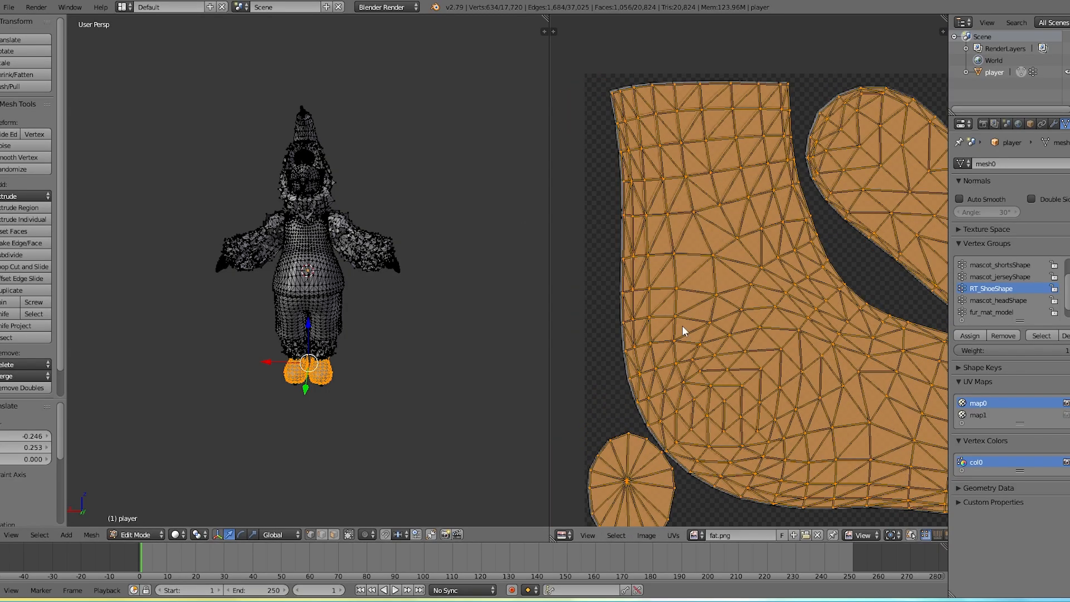
Nudge all the shoe UVs down along Y by about 0.94 to align them with the grey layout
scroll(684, 330, "up", 3)
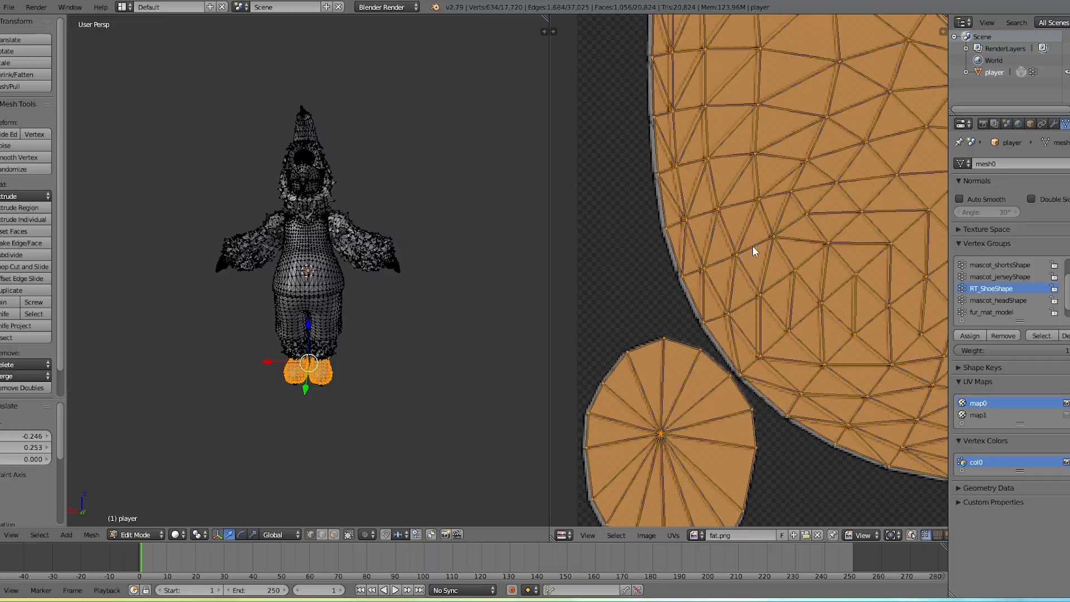
middle_click_drag(698, 384, 668, 295)
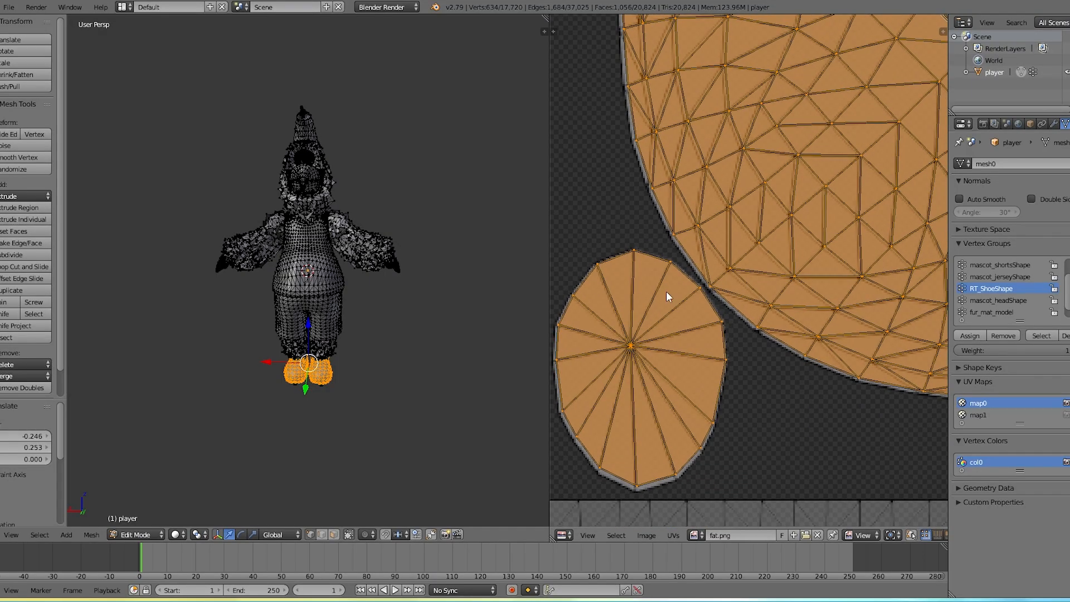
key("g")
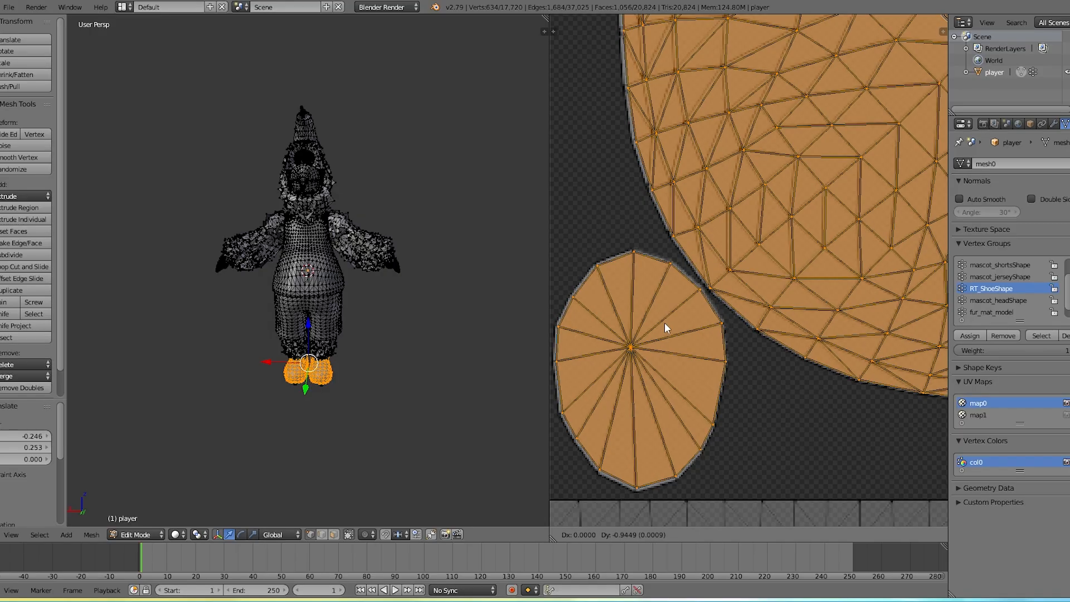
left_click(663, 323)
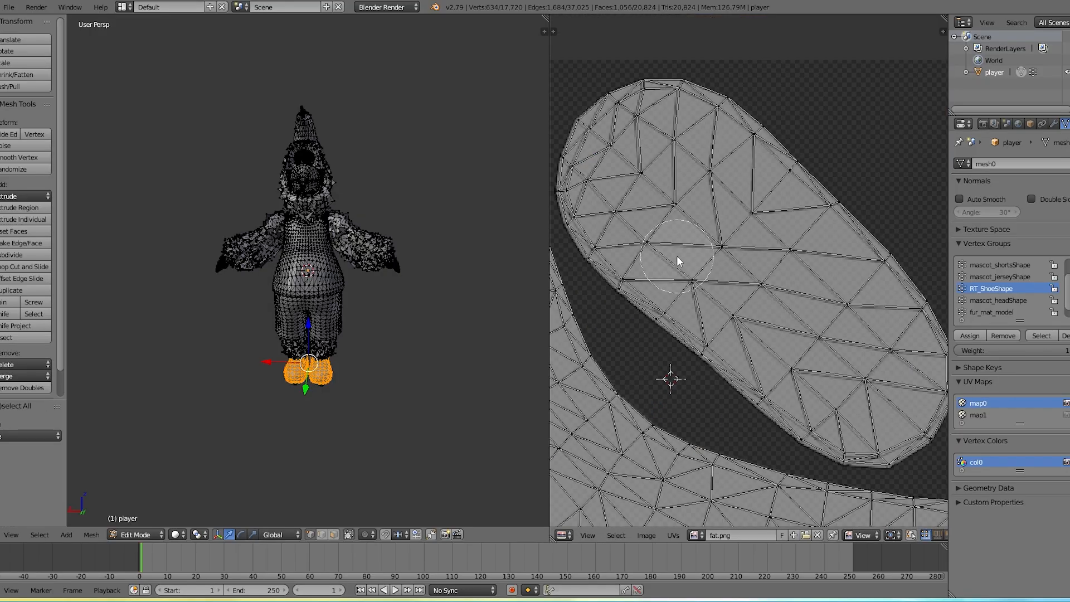
Circle-select the shoe sole's UV island to check its fit on the layout, and clear the UV selection
key("c")
scroll(768, 250, "down", 7)
scroll(772, 256, "down", 3)
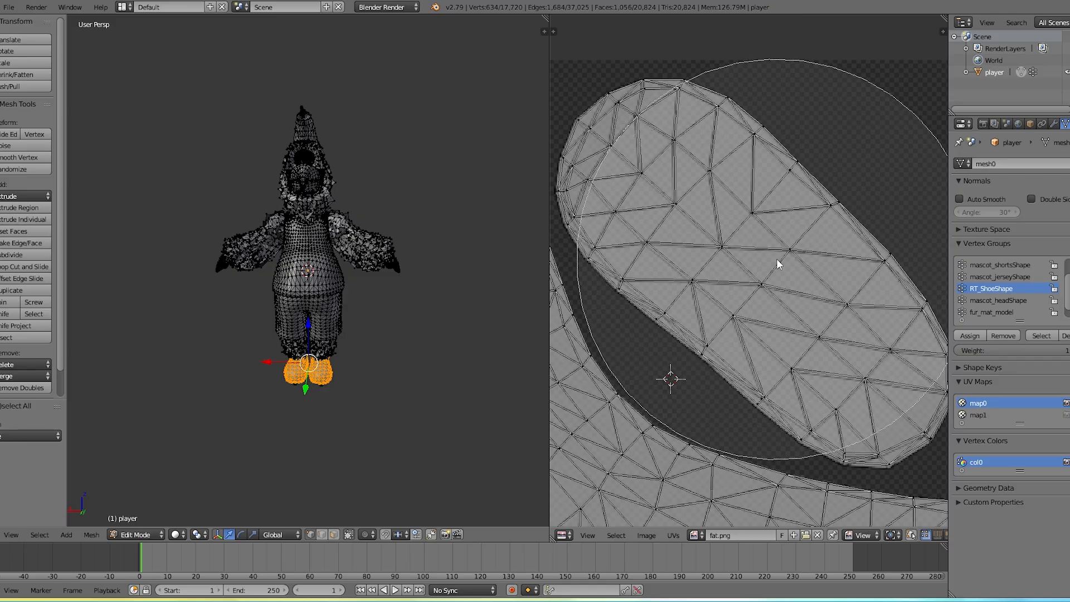
scroll(778, 264, "up", 5)
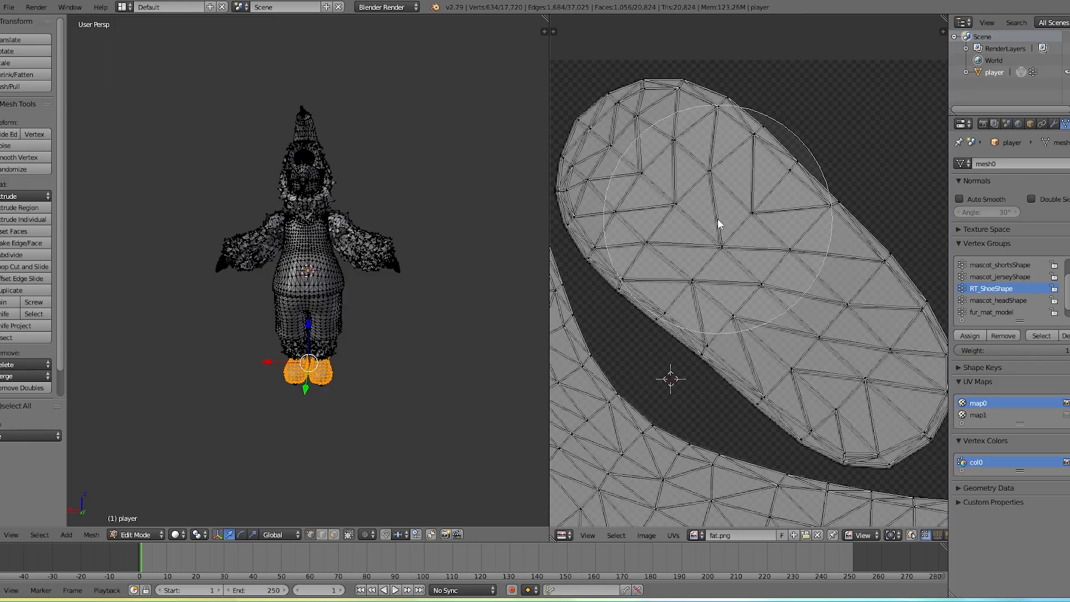
mouse_move(664, 185)
left_mouse_down()
mouse_move(862, 373)
mouse_move(752, 272)
left_mouse_up()
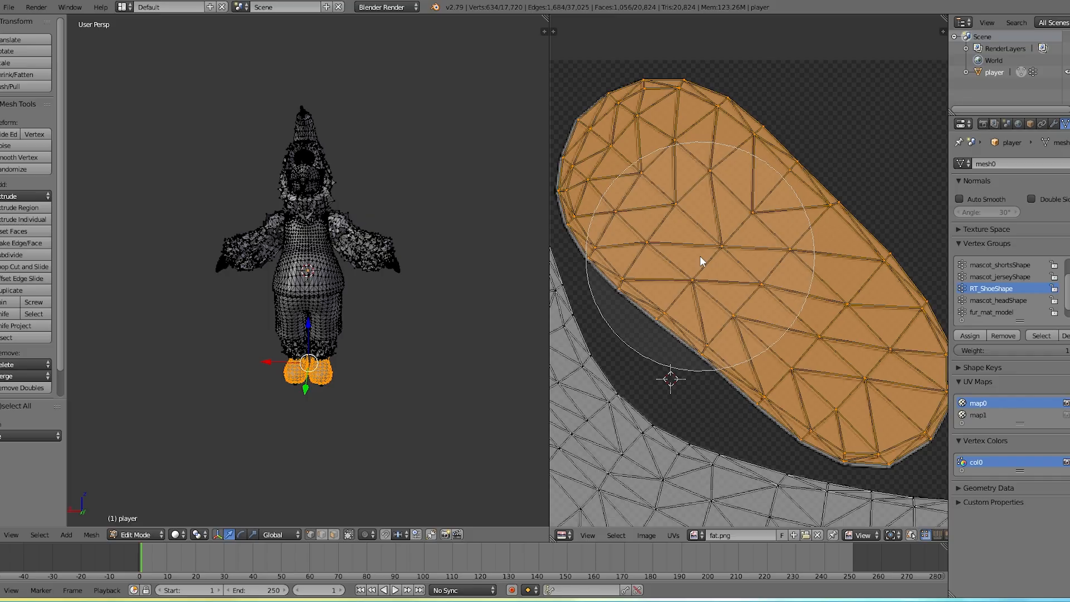
key("Escape")
key("a")
key("Home")
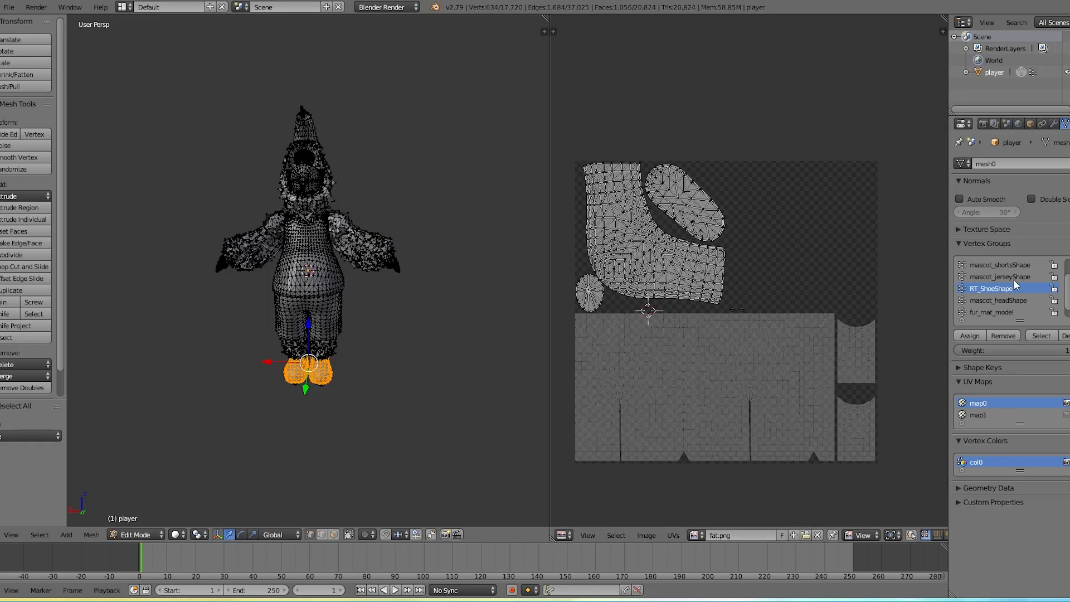
Add the mascot_shortsShape vertex group to the shoe selection, deselect all UVs and place the 2D cursor outside the texture
scroll(1007, 275, "up", 2)
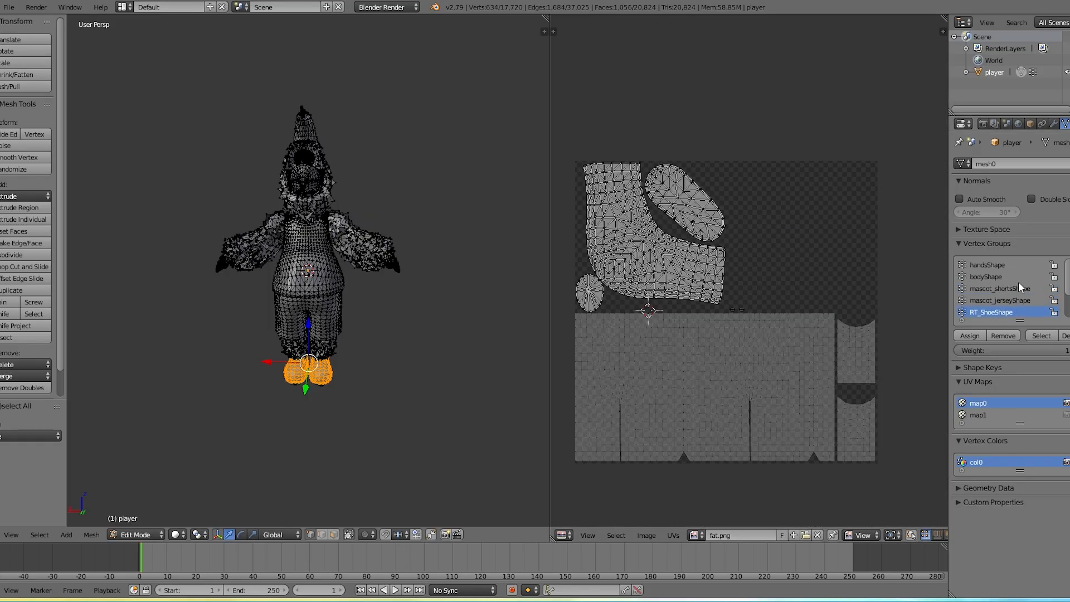
left_click(1011, 288)
left_click(1041, 336)
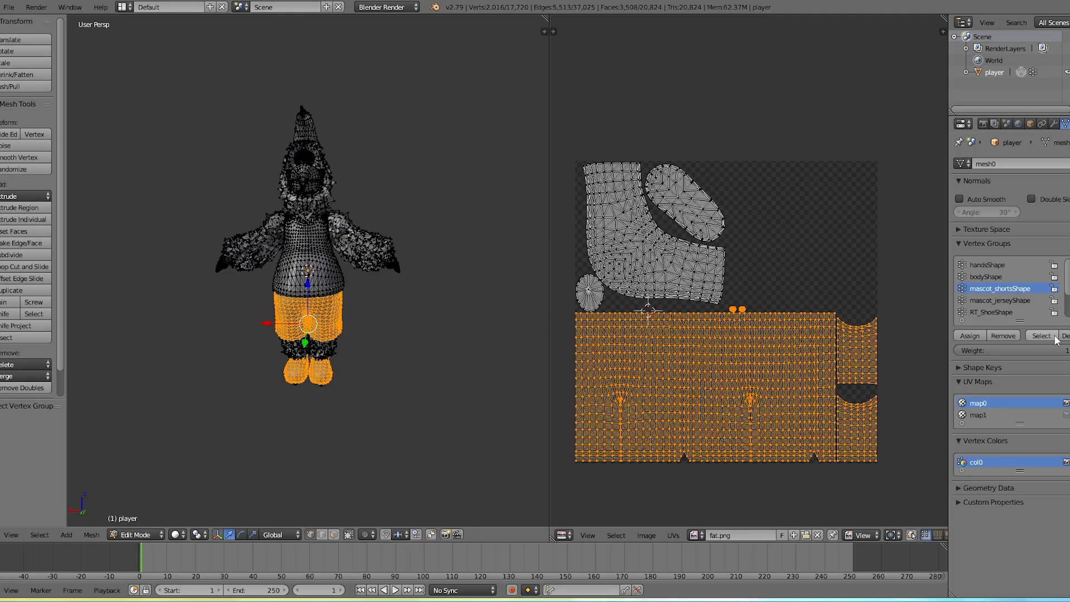
left_click(885, 312)
key("a")
left_click(925, 309)
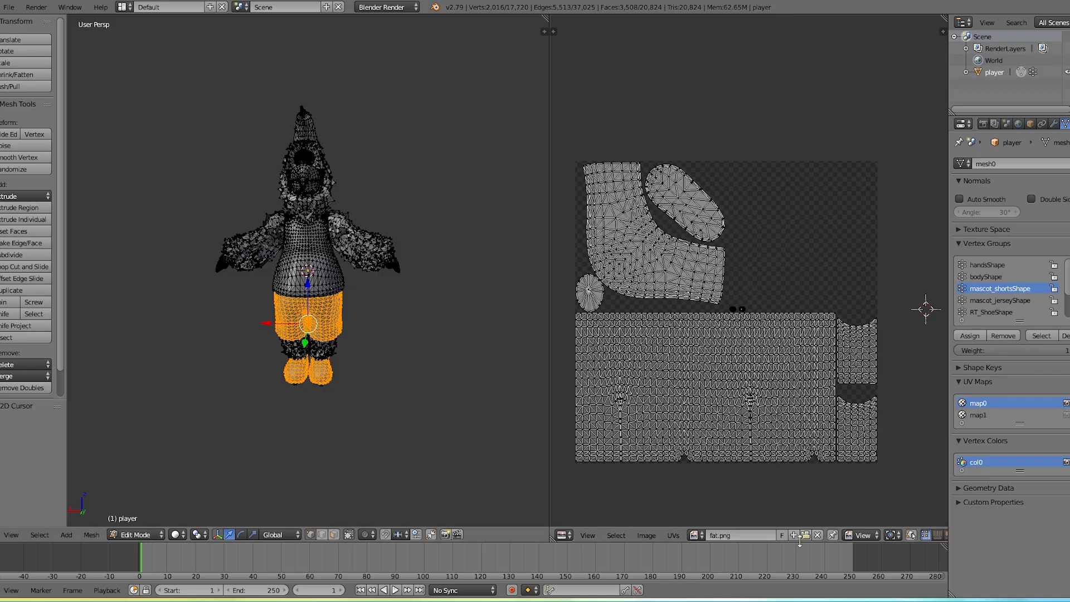
Show the legs_color_o.878f224f988da6af.dds texture behind the combined shorts and shoe UVs
left_click(693, 535)
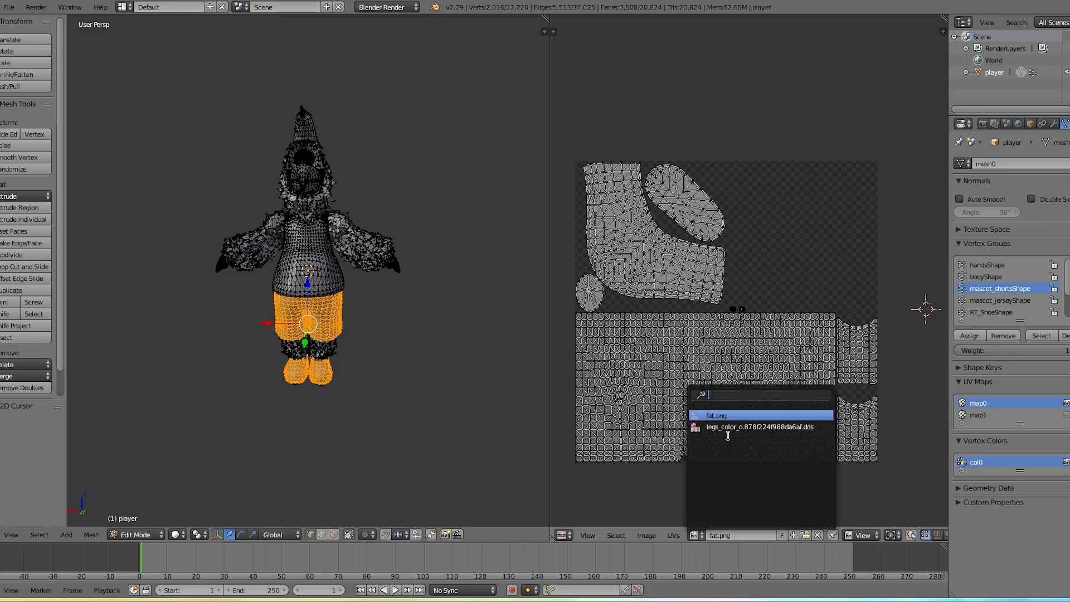
left_click(729, 427)
key("Home")
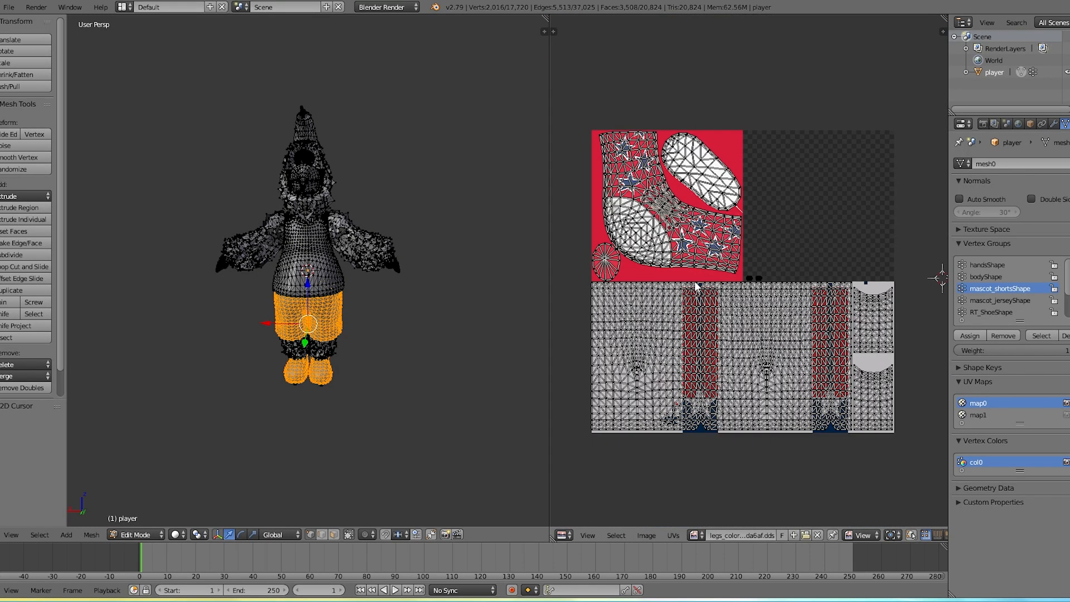
Examine how the shoe and shorts UVs line up with the stars, laces, sole and side stripes of the legs texture
scroll(942, 276, "up", 5)
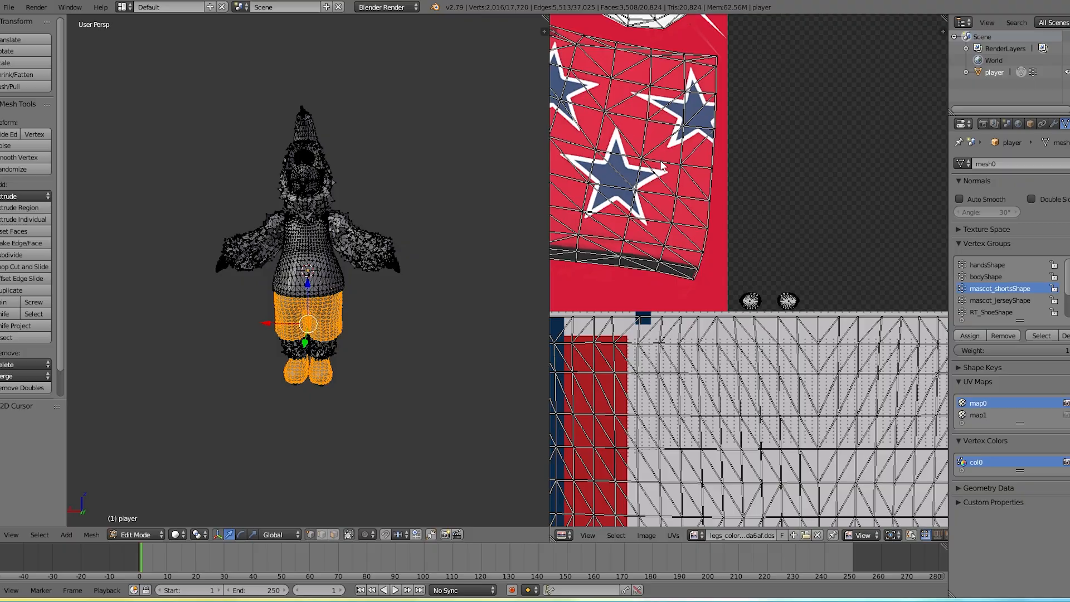
middle_click_drag(692, 217, 861, 210)
middle_click_drag(712, 244, 748, 166)
scroll(745, 216, "down", 3)
middle_click_drag(823, 227, 709, 212)
scroll(710, 213, "down", 2)
middle_click_drag(737, 266, 724, 417)
scroll(693, 254, "up", 5)
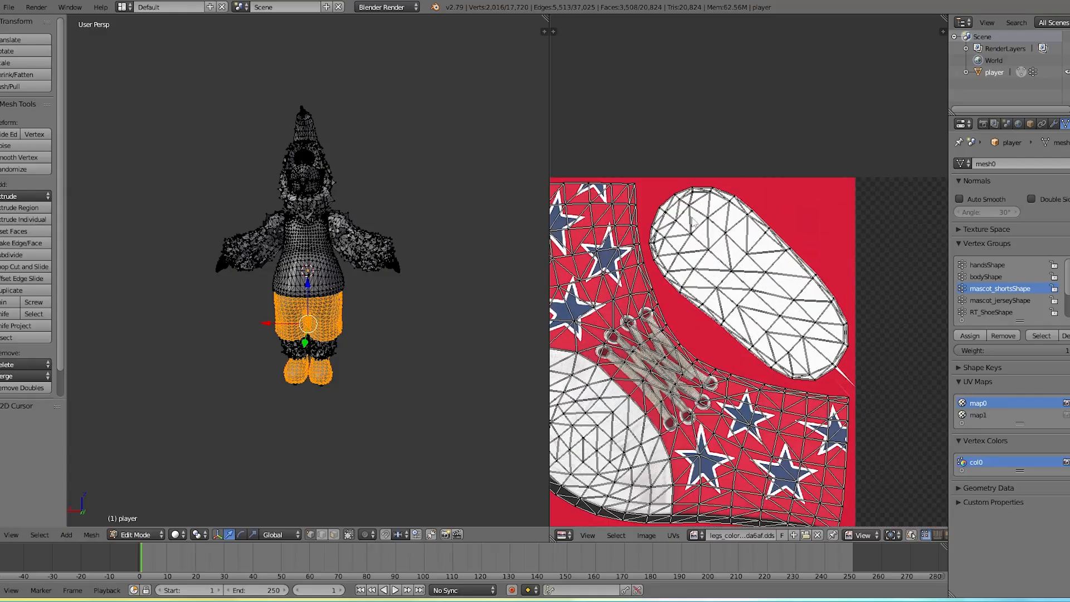
scroll(693, 257, "down", 4)
scroll(669, 278, "down", 2)
middle_click_drag(635, 401, 624, 226)
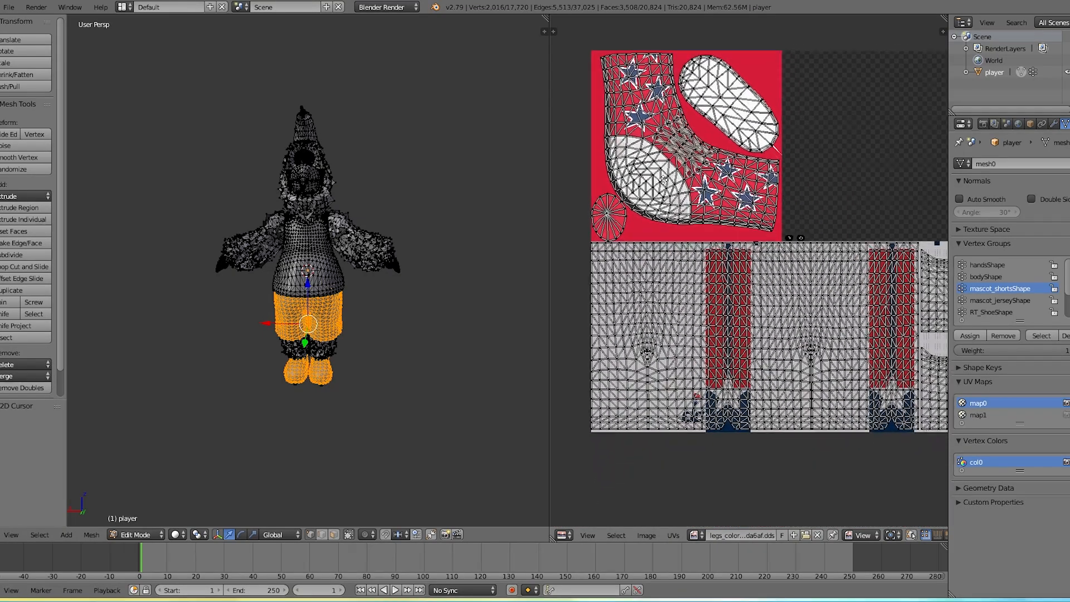
scroll(623, 225, "up", 4)
scroll(672, 310, "down", 4)
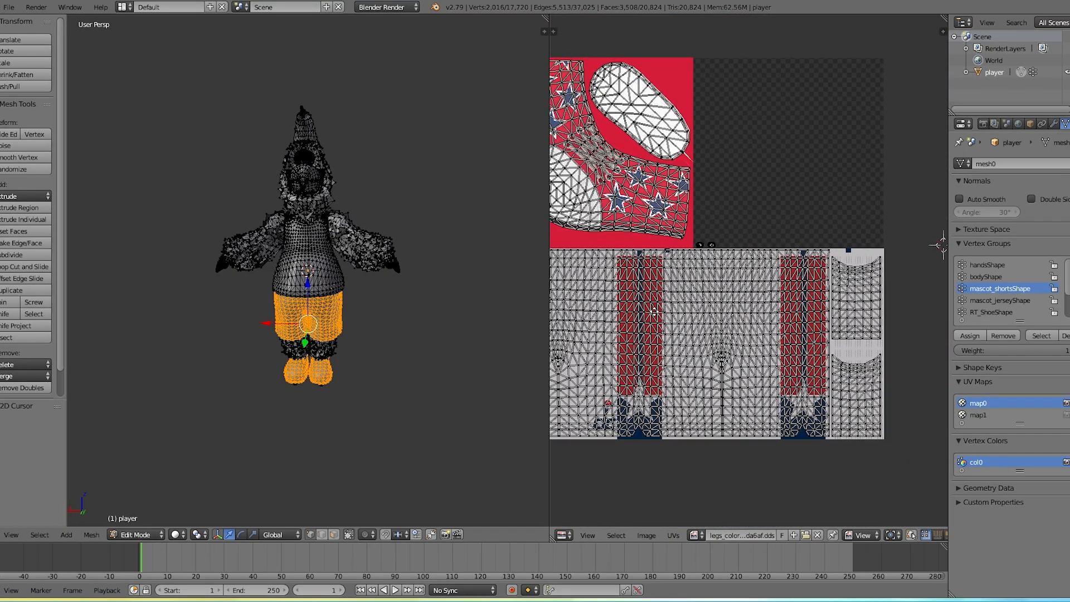
scroll(671, 310, "up", 1)
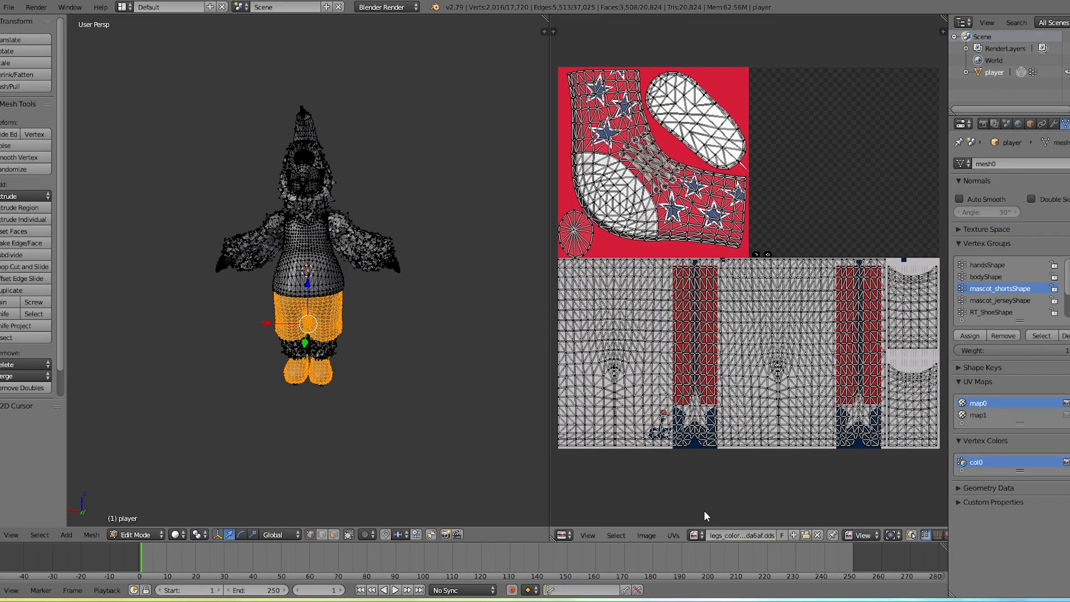
left_click(669, 537)
scroll(697, 272, "down", 1)
scroll(773, 237, "up", 1)
scroll(662, 210, "down", 1)
scroll(672, 214, "up", 1)
scroll(698, 82, "down", 1)
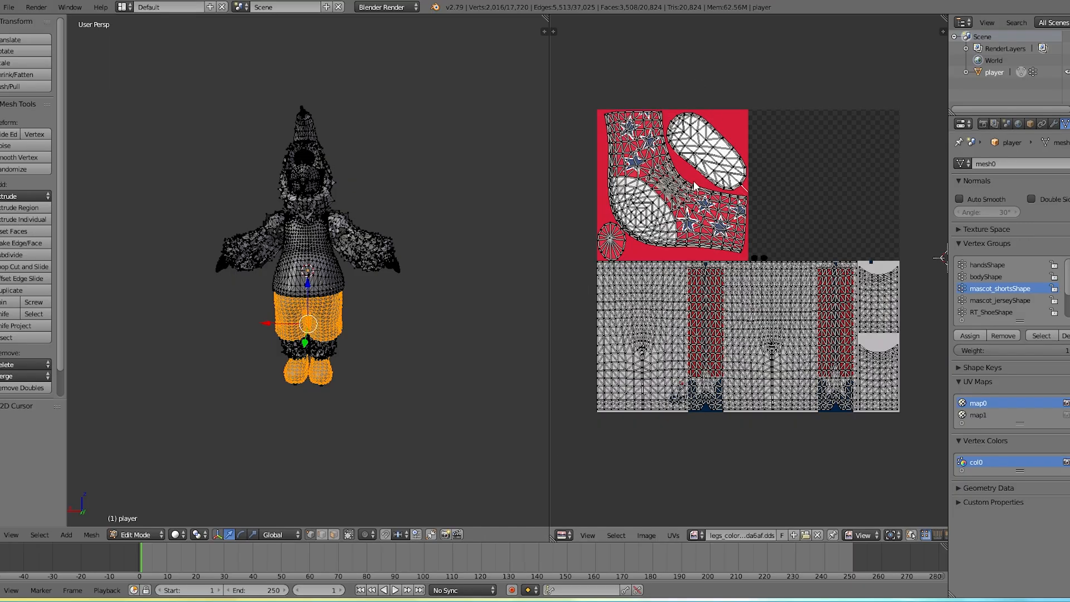
scroll(663, 245, "up", 1)
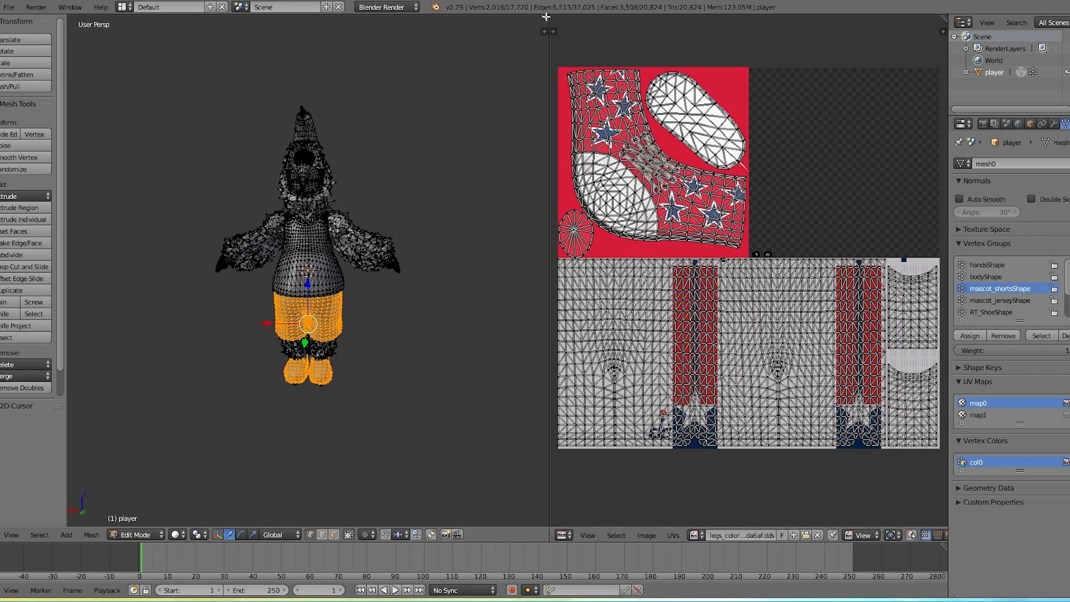
Switch the 3D view to Texture shading and put the player model in Object Mode
left_click(176, 534)
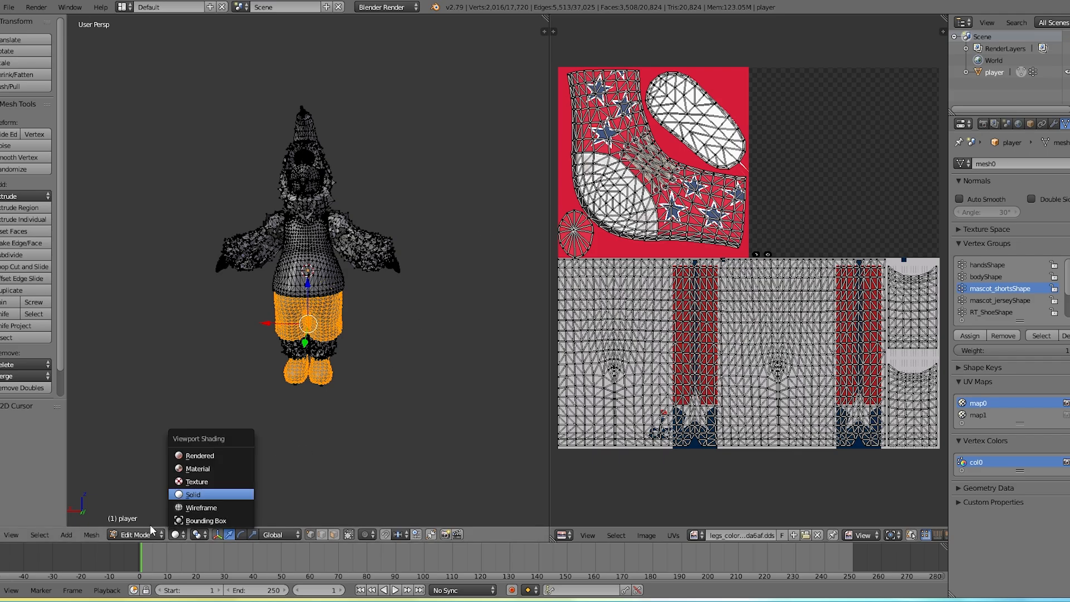
scroll(325, 388, "up", 2)
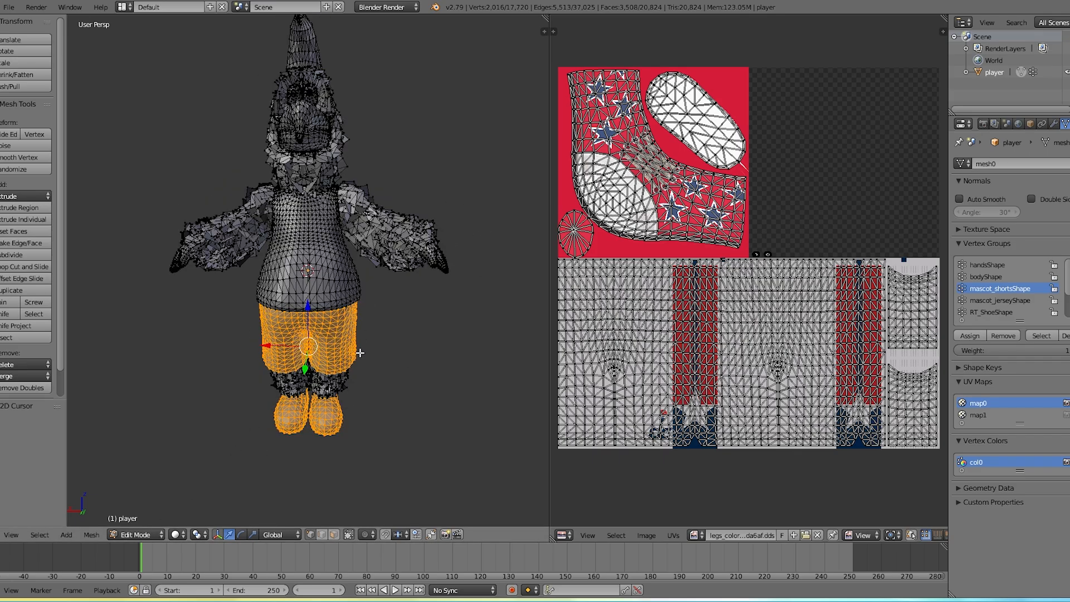
middle_click_drag(391, 301, 312, 389)
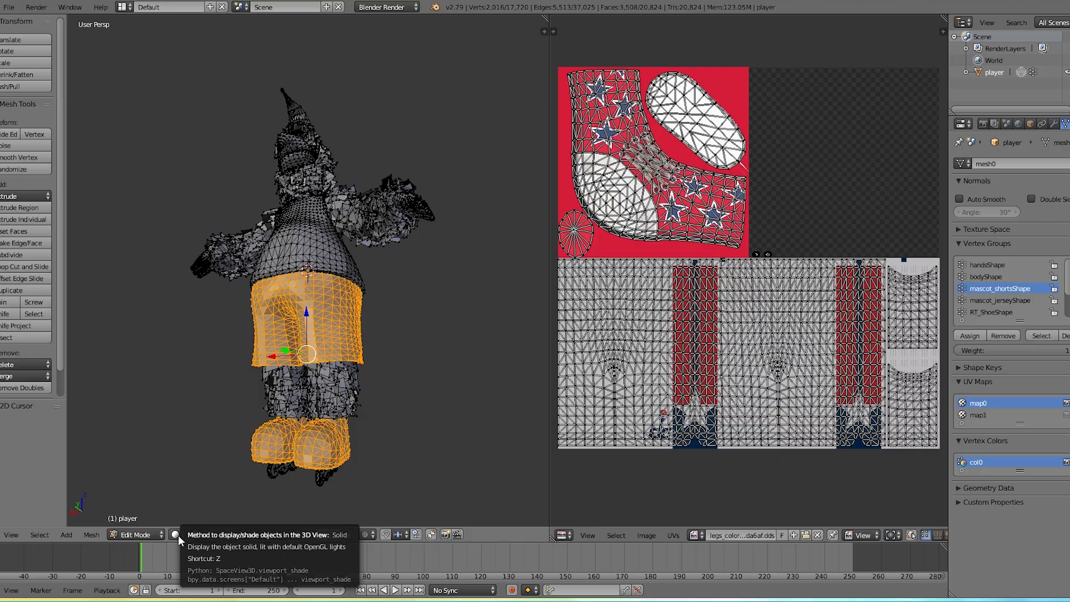
left_click(177, 535)
left_click(195, 482)
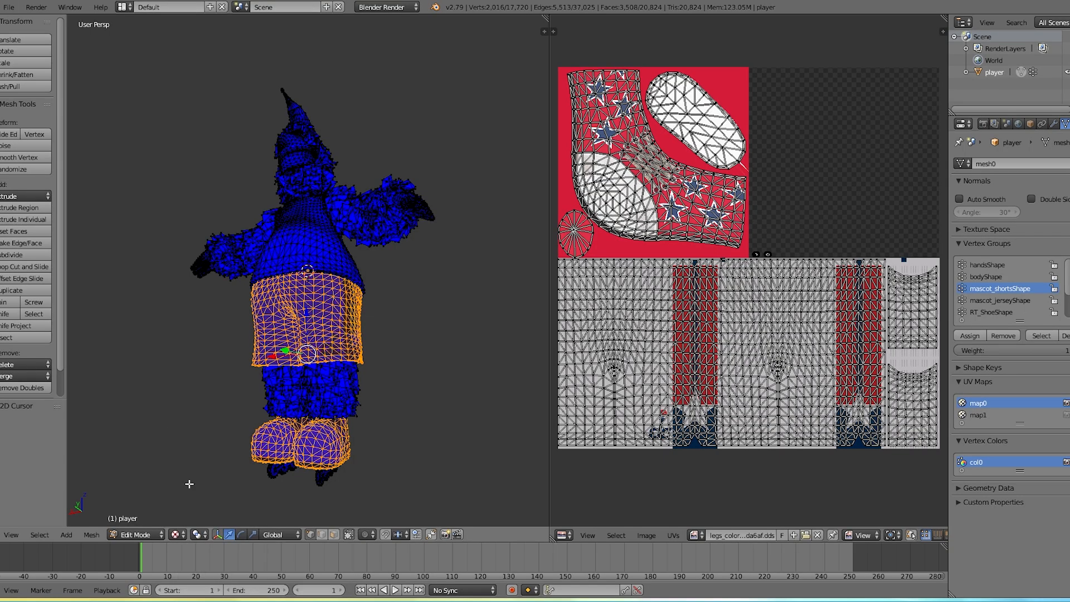
left_click(149, 534)
left_click(138, 519)
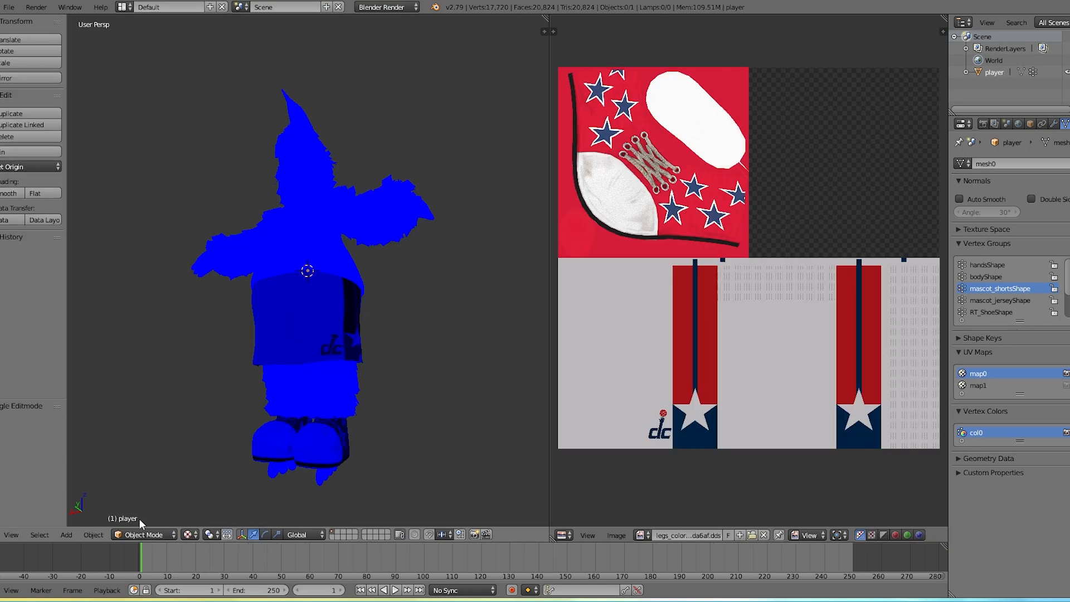
Inspect the textured shorts and shoes from both sides and the front, and return the 3D view to Solid shading
middle_click_drag(286, 329, 184, 286)
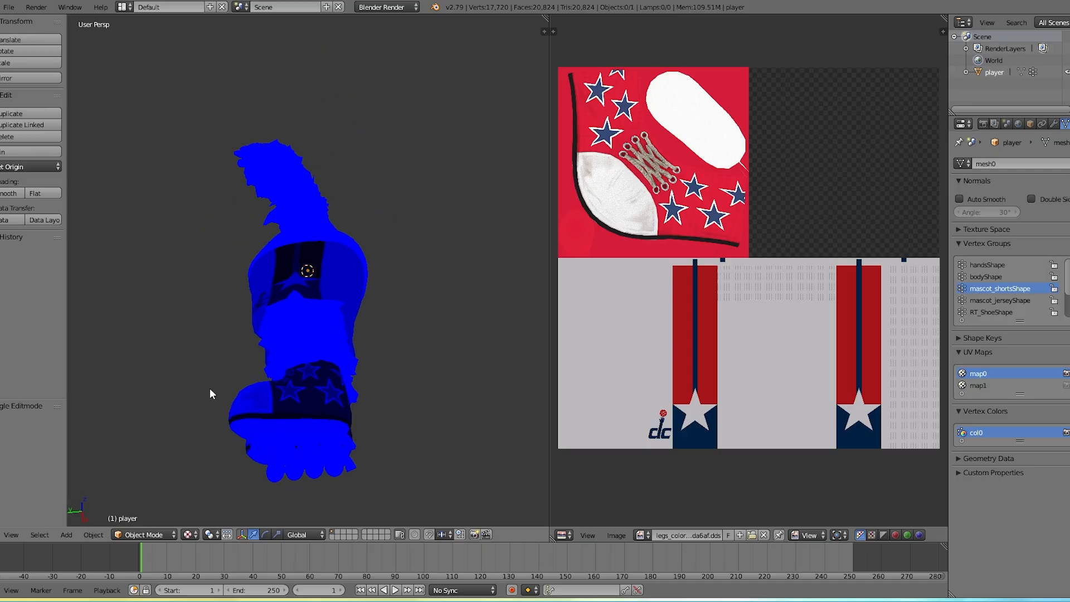
middle_click_drag(210, 390, 70, 395)
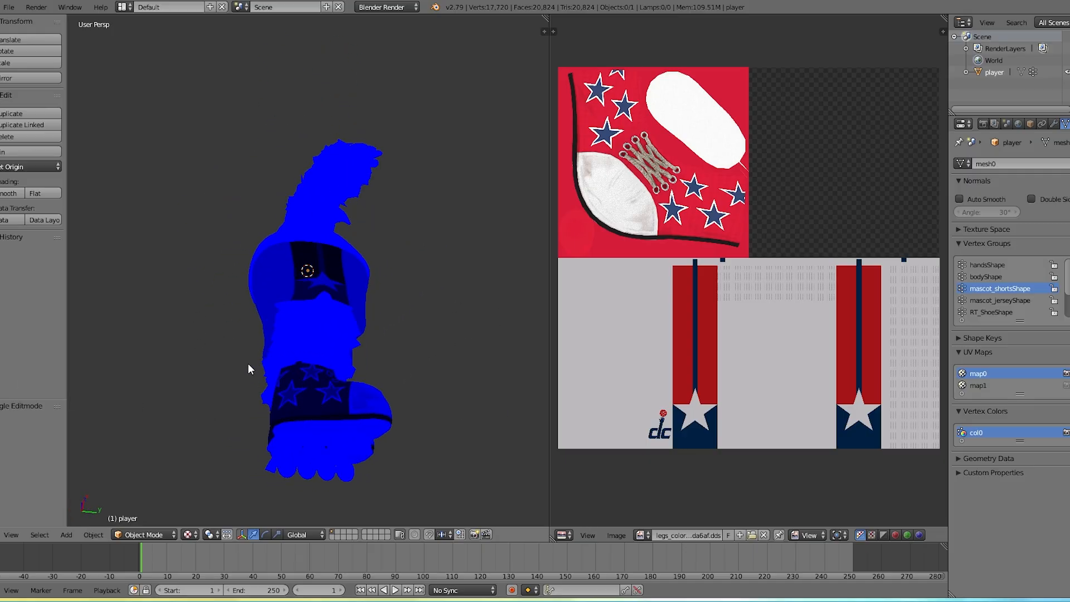
middle_click_drag(248, 369, 483, 405)
mouse_move(265, 305)
middle_mouse_down()
mouse_move(418, 322)
mouse_move(322, 298)
mouse_move(394, 299)
mouse_move(187, 321)
mouse_move(365, 317)
mouse_move(228, 311)
mouse_move(232, 330)
mouse_move(332, 323)
mouse_move(183, 278)
mouse_move(174, 372)
mouse_move(199, 294)
mouse_move(361, 334)
mouse_move(386, 299)
mouse_move(273, 237)
mouse_move(265, 311)
mouse_move(390, 329)
mouse_move(357, 345)
middle_mouse_up()
left_click(189, 534)
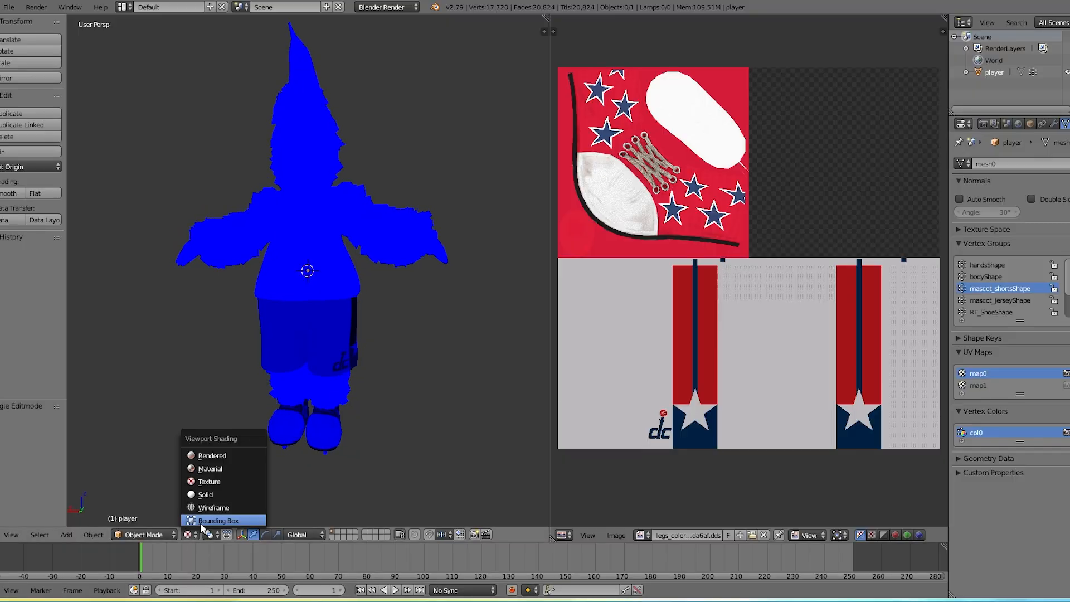
left_click(205, 495)
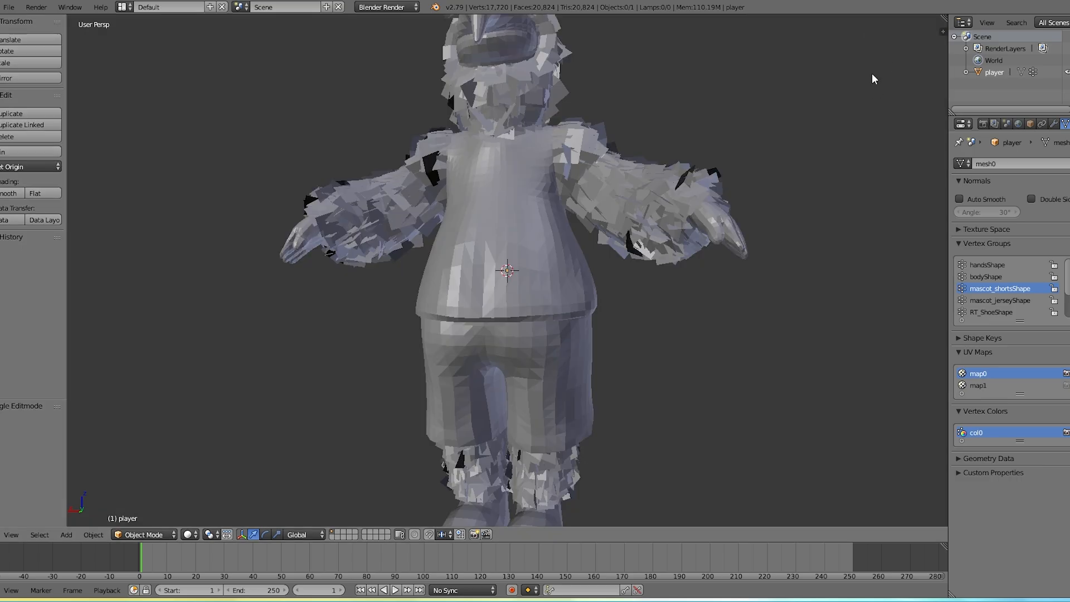
Set the NBA2KXX exporter's path to D:\2k16 modding\_2K16 Mascots\NBA\_tutorial2\blender export and export the player model
scroll(713, 188, "down", 3)
middle_click_drag(672, 206, 670, 179)
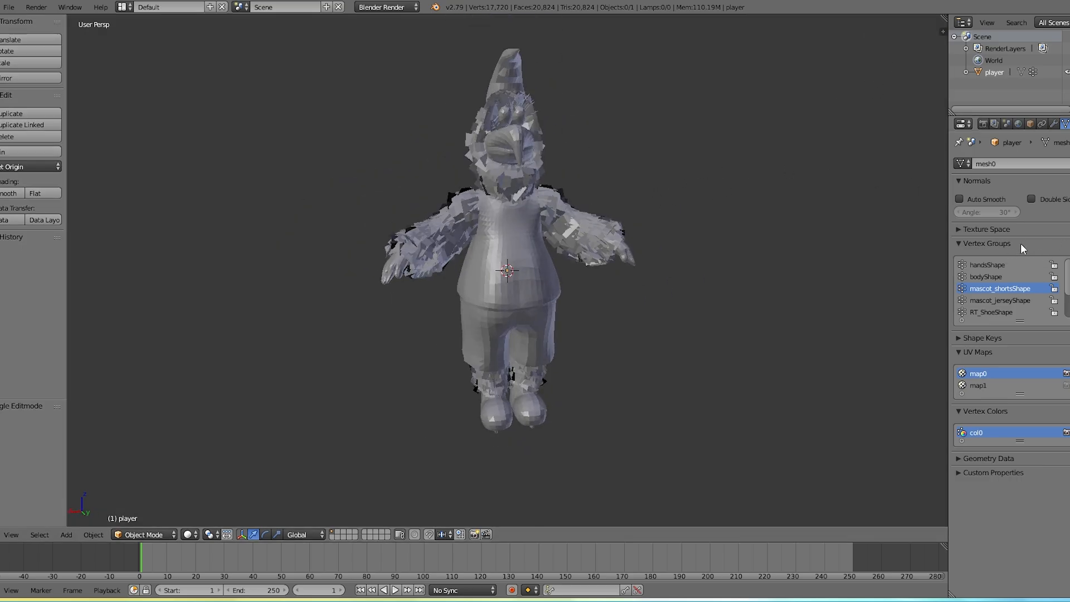
left_click(1007, 124)
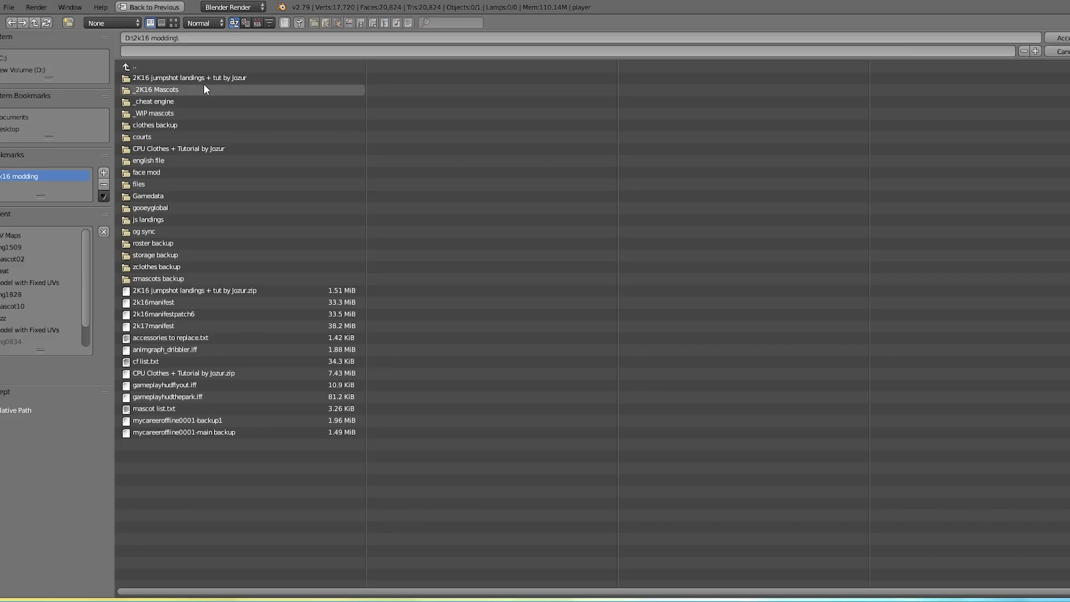
left_click(202, 86)
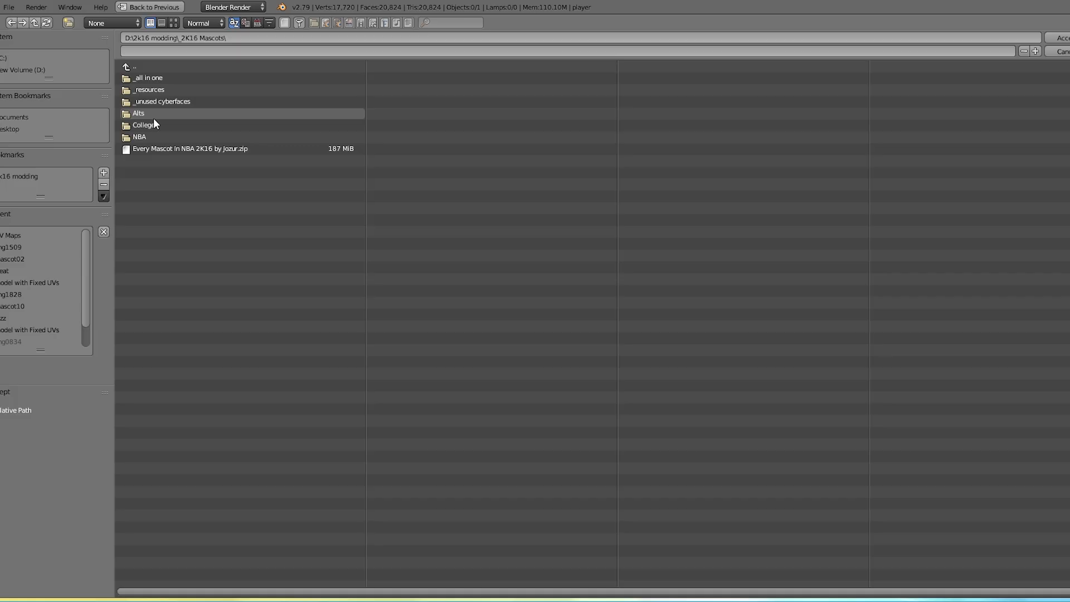
left_click(151, 115)
left_click(162, 101)
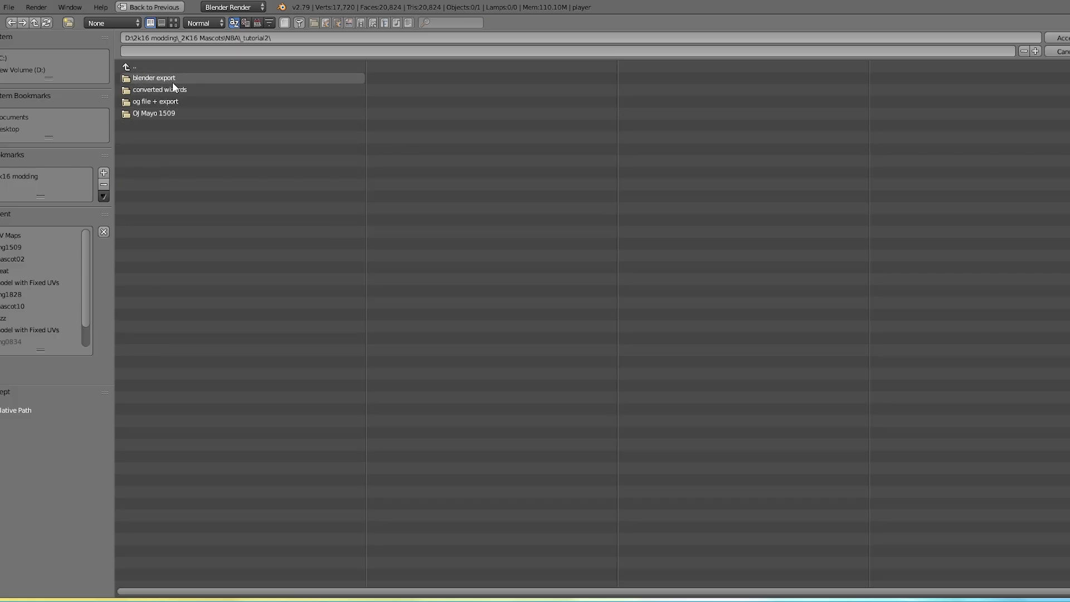
left_click(174, 80)
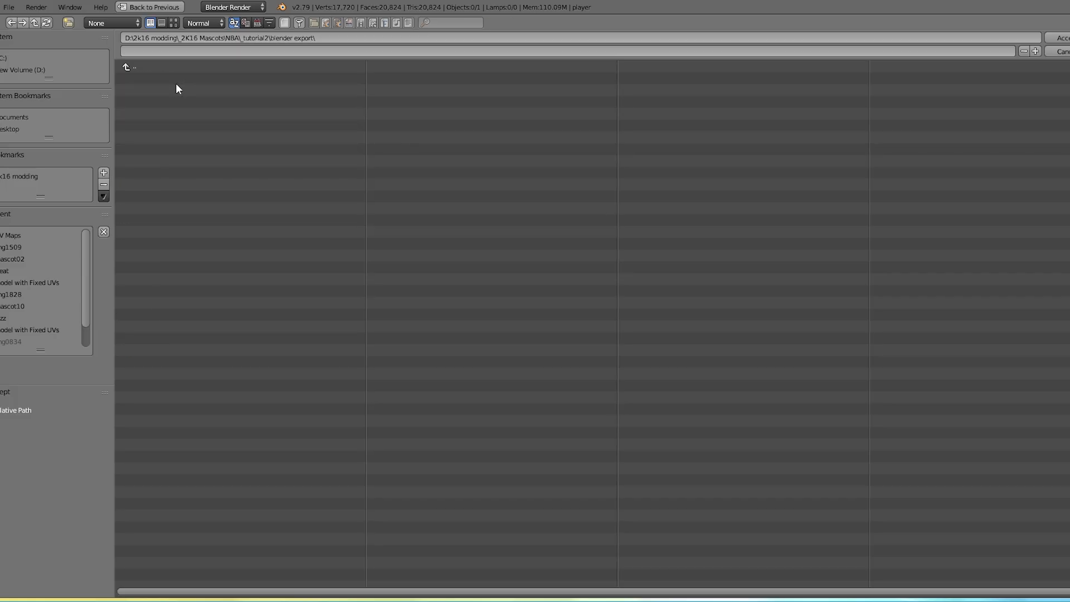
left_click(1064, 39)
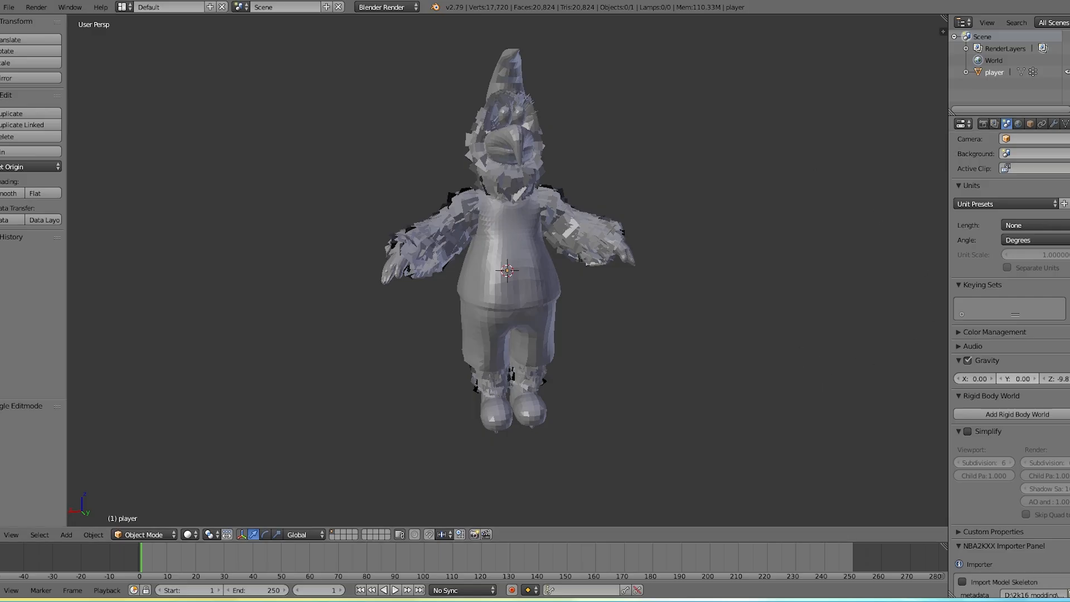
scroll(1022, 450, "down", 5)
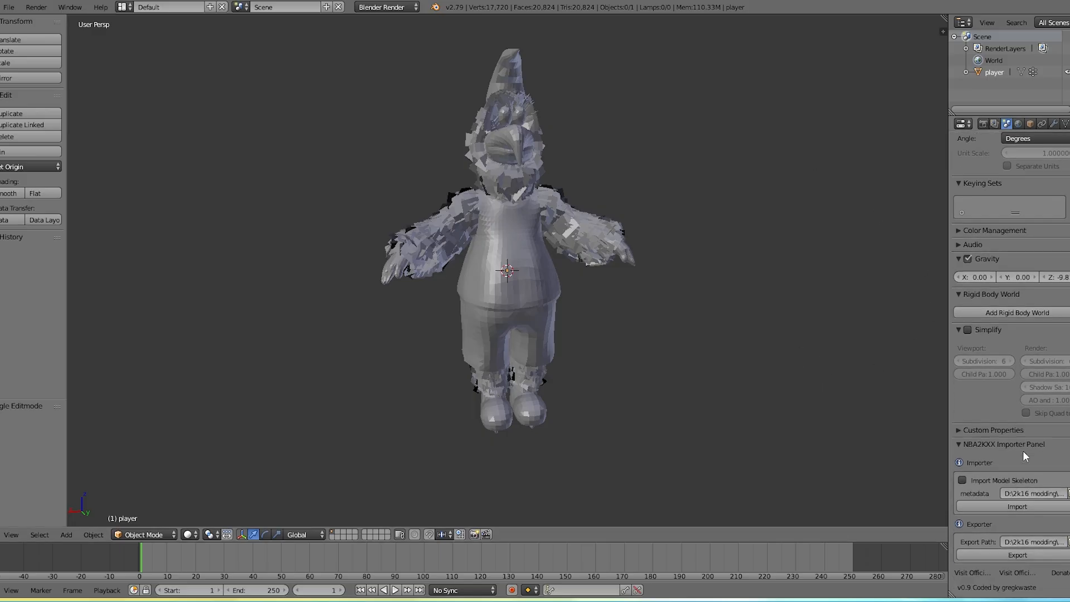
left_click(1014, 555)
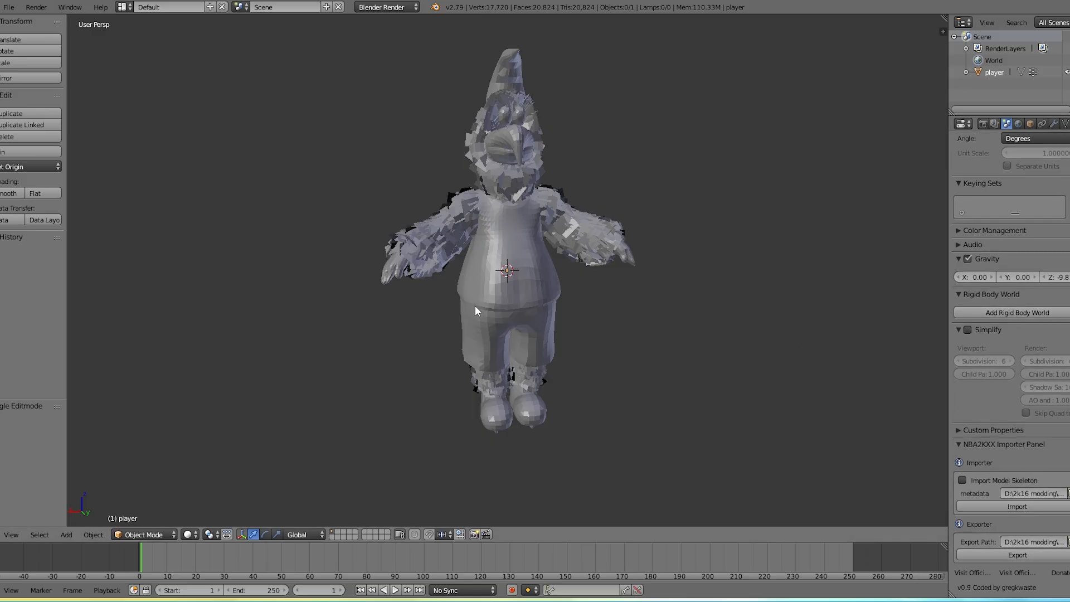
Save the Blender file as wizards.blend in the NBA\_tutorial2 folder
left_click(9, 7)
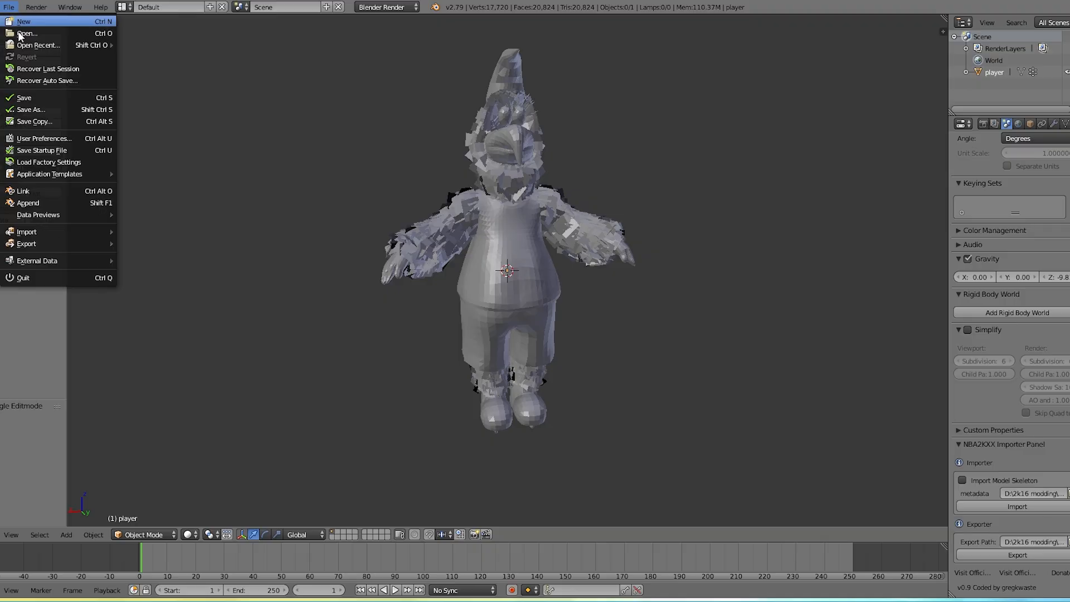
left_click(38, 110)
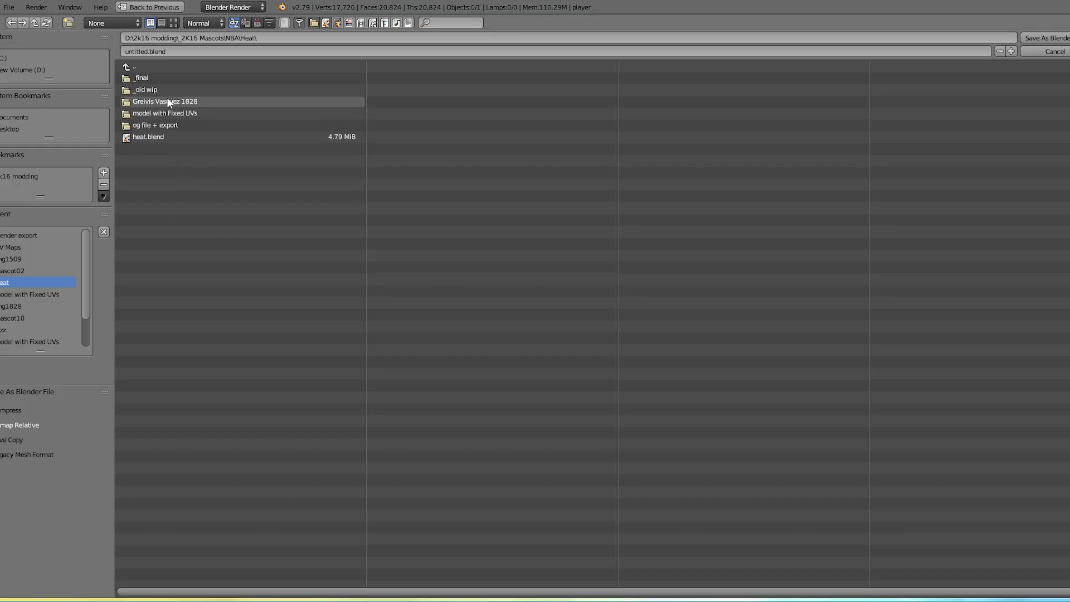
left_click(158, 67)
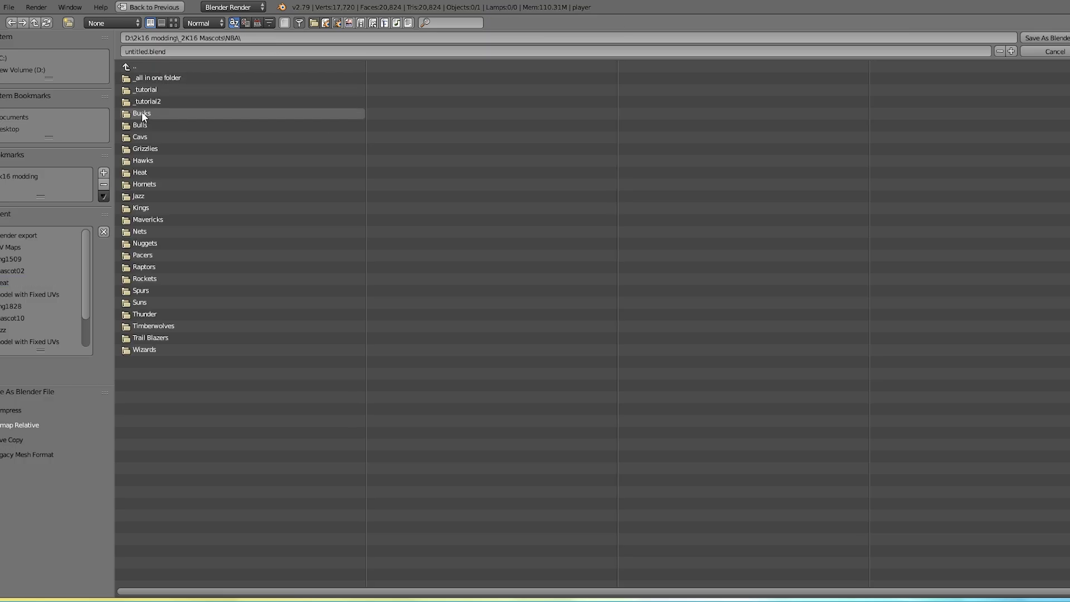
left_click(153, 102)
left_click(207, 52)
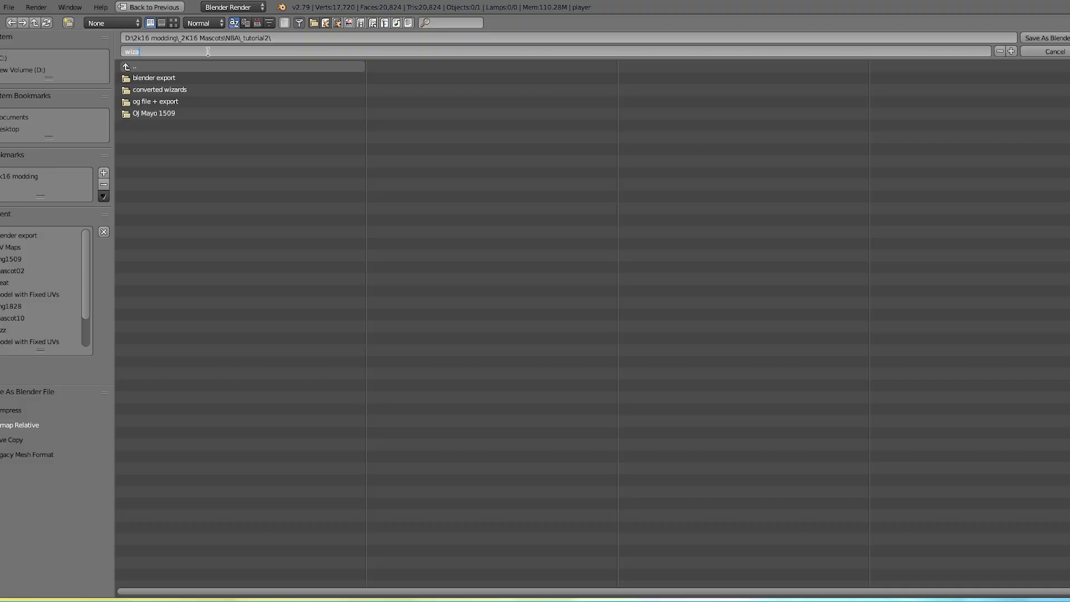
left_click(1041, 39)
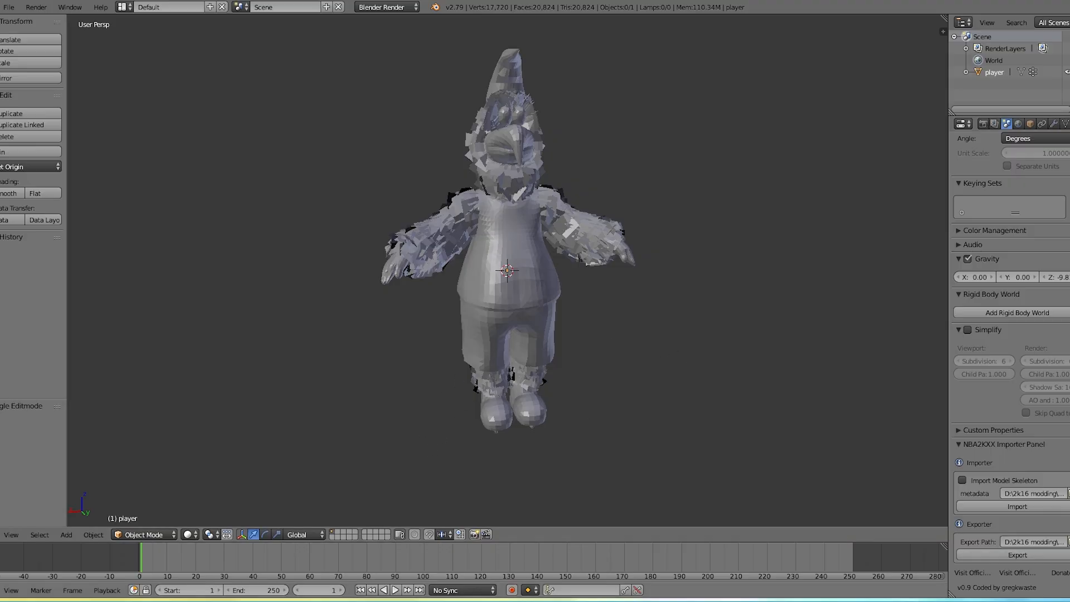
Switch to File Explorer and copy player.867ac27227eafa48.model from the blender export folder into converted wizards\png1509, replacing the existing file
key("alt+Tab")
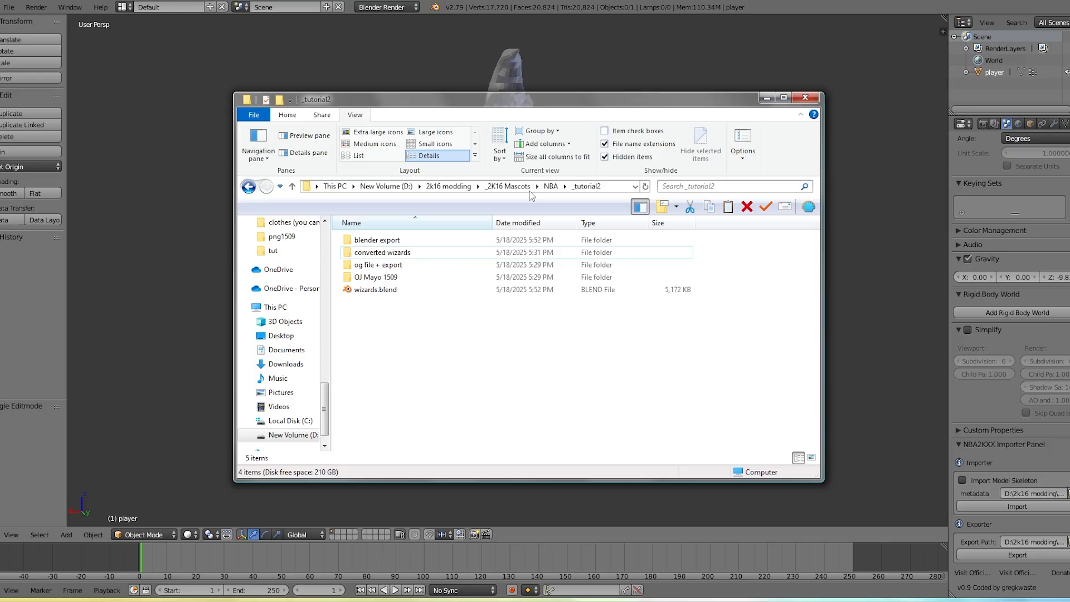
double_click(383, 252)
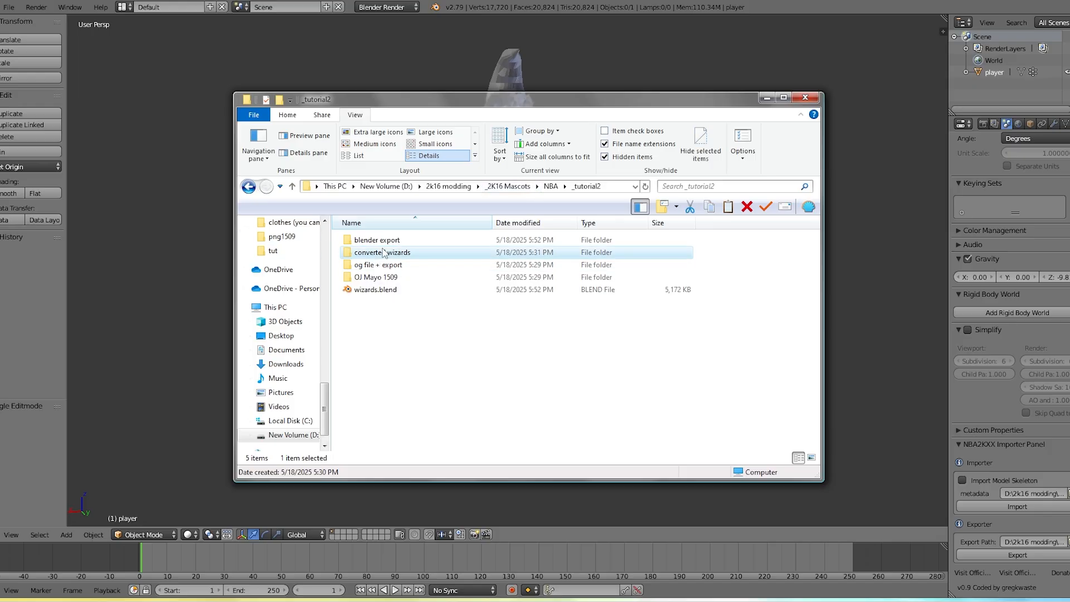
left_click(482, 188)
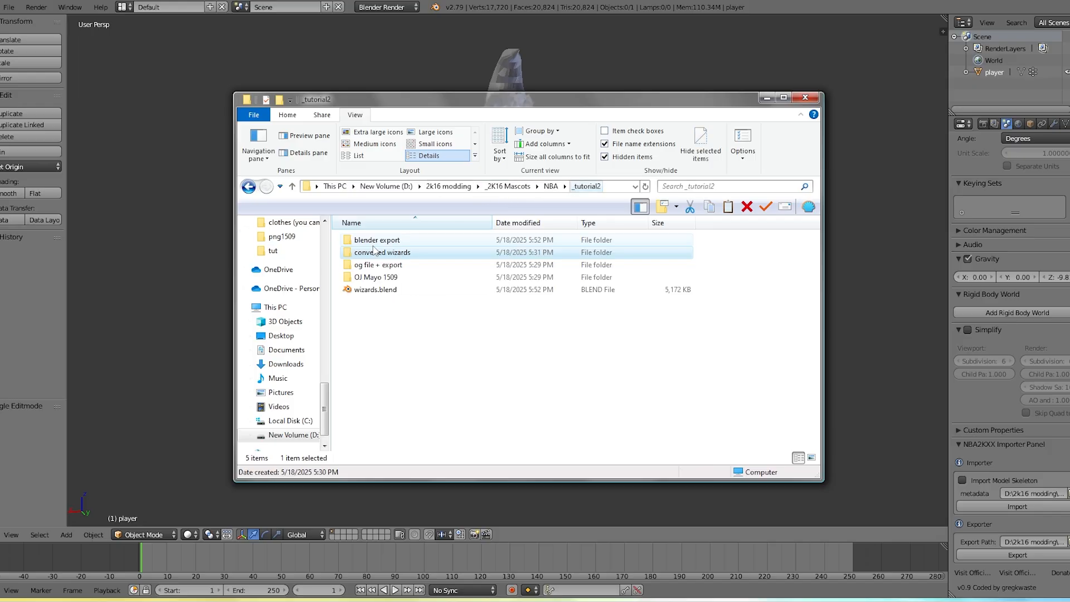
double_click(375, 240)
left_click(440, 240)
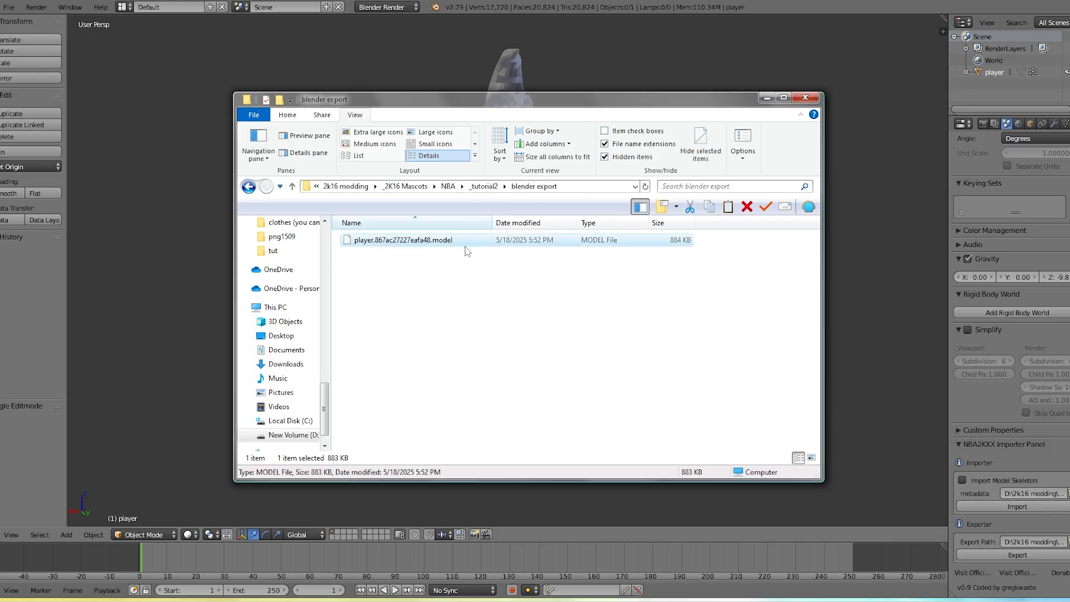
left_click(483, 190)
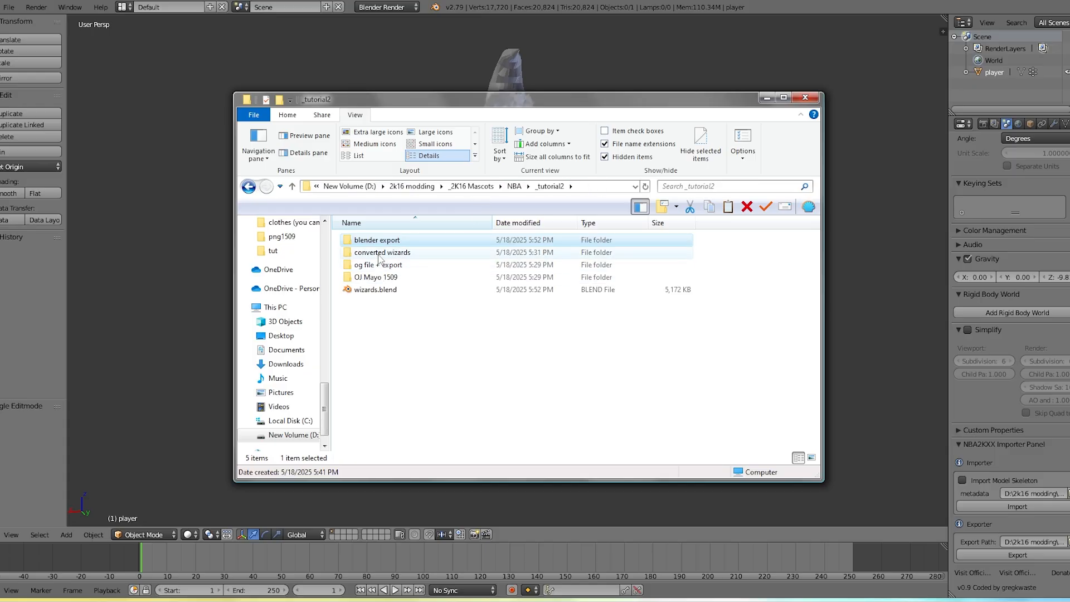
double_click(379, 252)
double_click(378, 252)
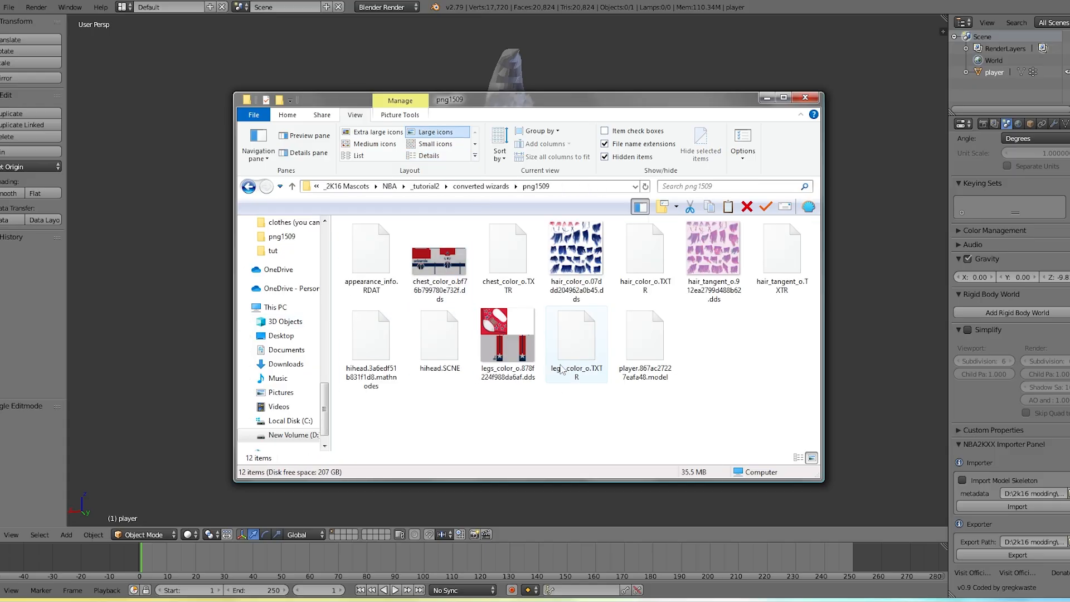
key("ctrl+v")
key("Return")
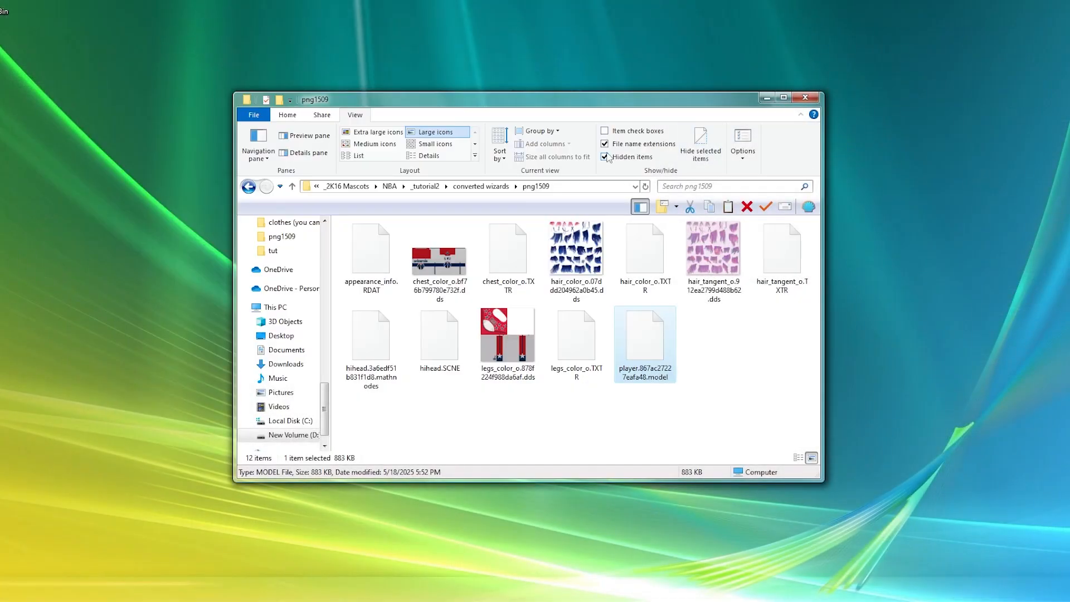
left_click(704, 396)
left_click(374, 270)
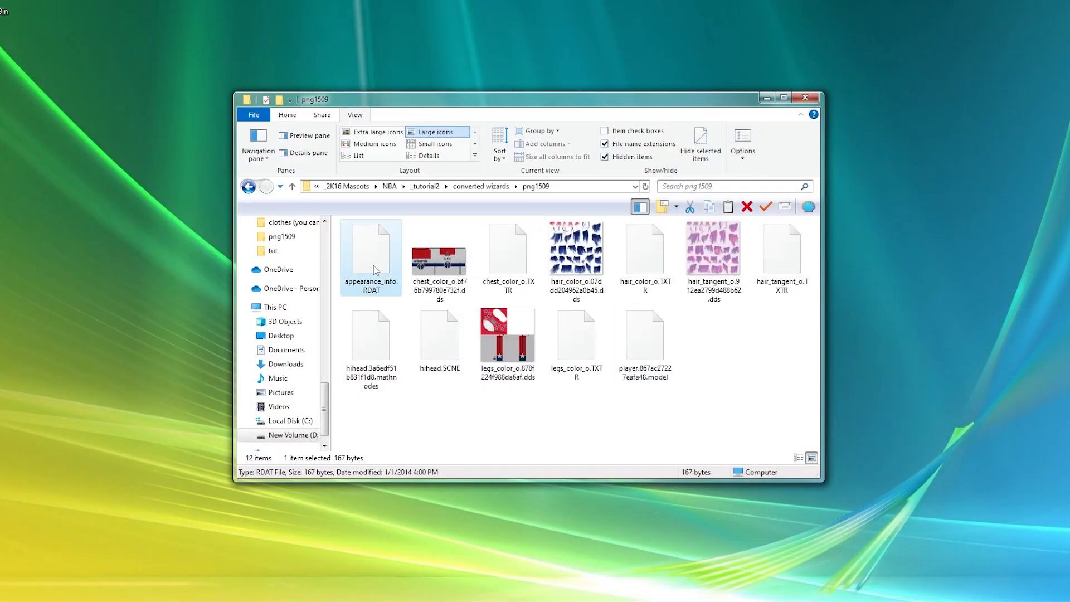
left_click(451, 390)
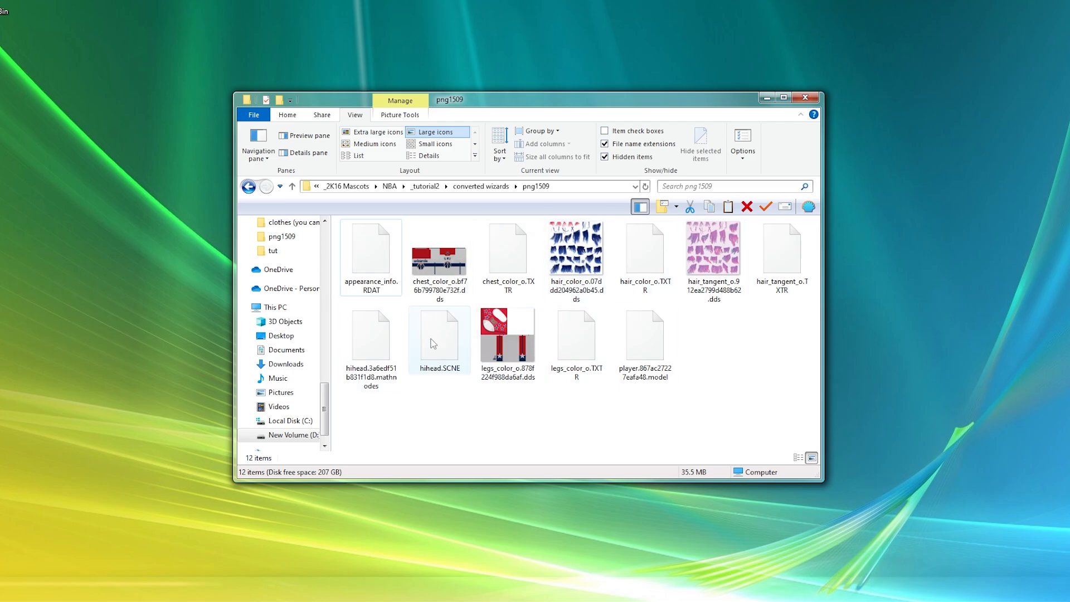
Replace the contents of face1509.iff with the face1509 folder's files in 7-Zip and add the png1509 folder's files to png1509.iff
left_click(491, 187)
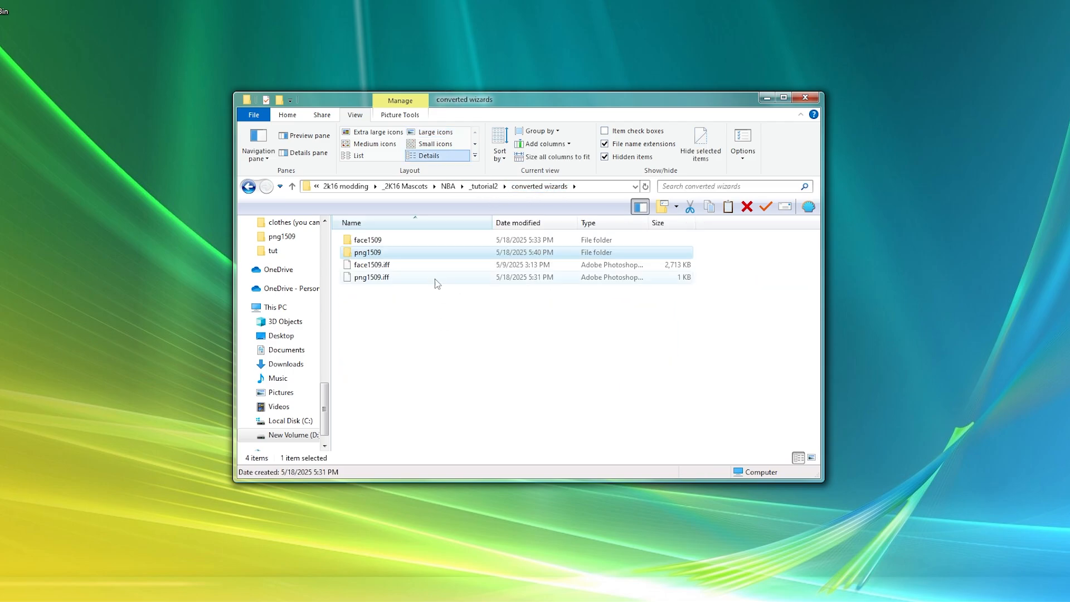
left_click(435, 277)
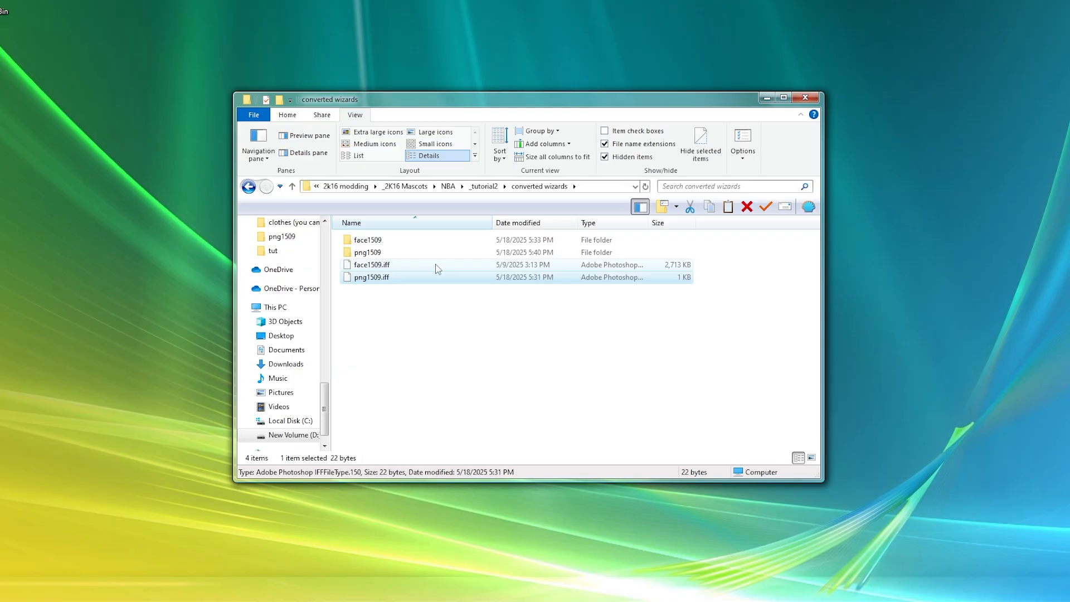
right_click(435, 264)
mouse_move(522, 358)
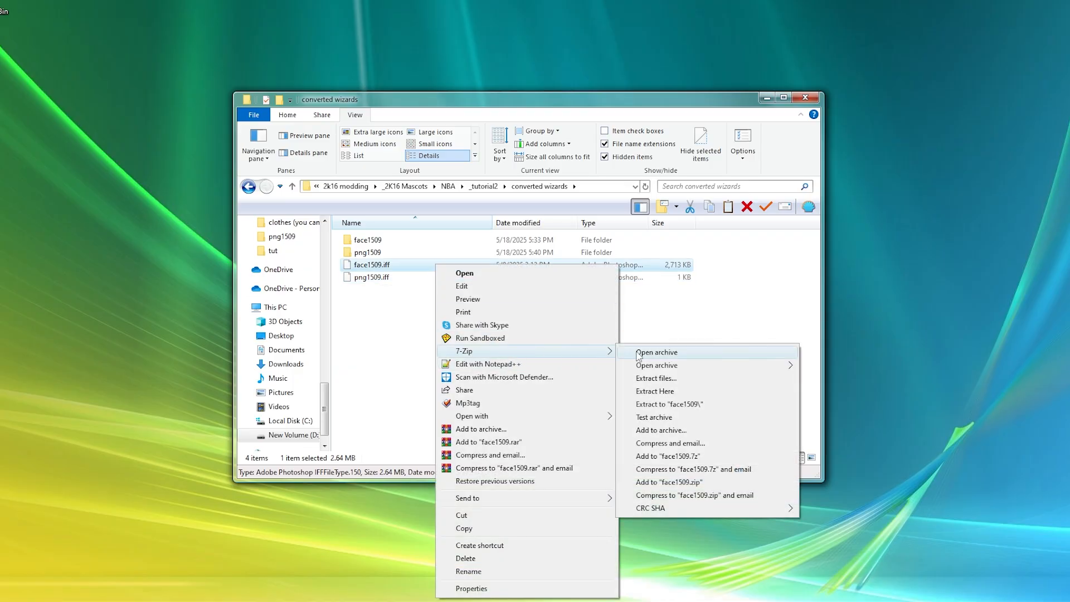
left_click(646, 352)
left_click_drag(415, 314, 692, 178)
key("ctrl+a")
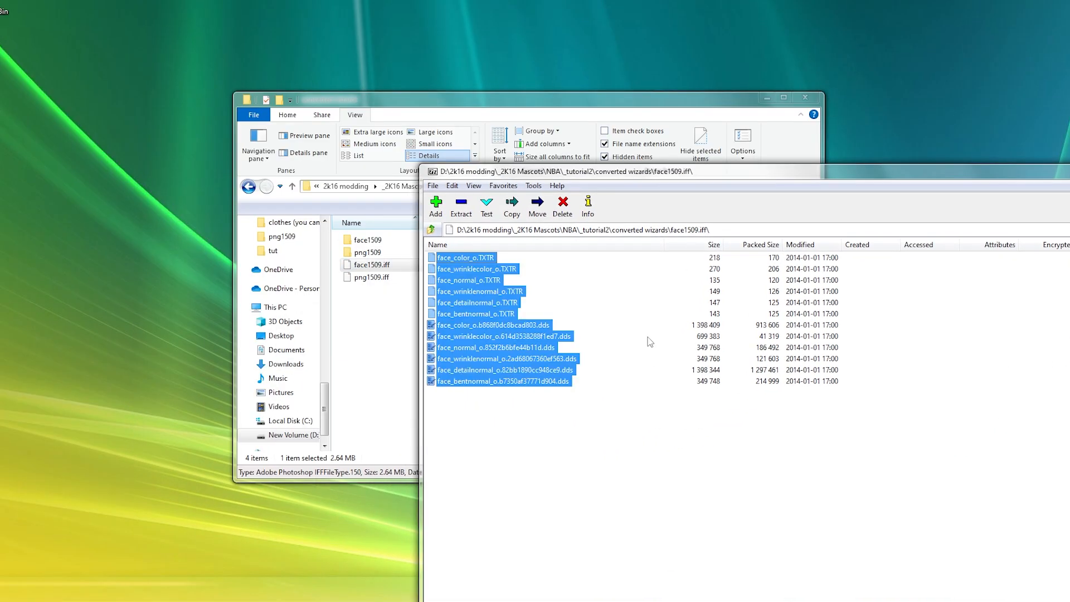
key("Delete")
left_click(560, 334)
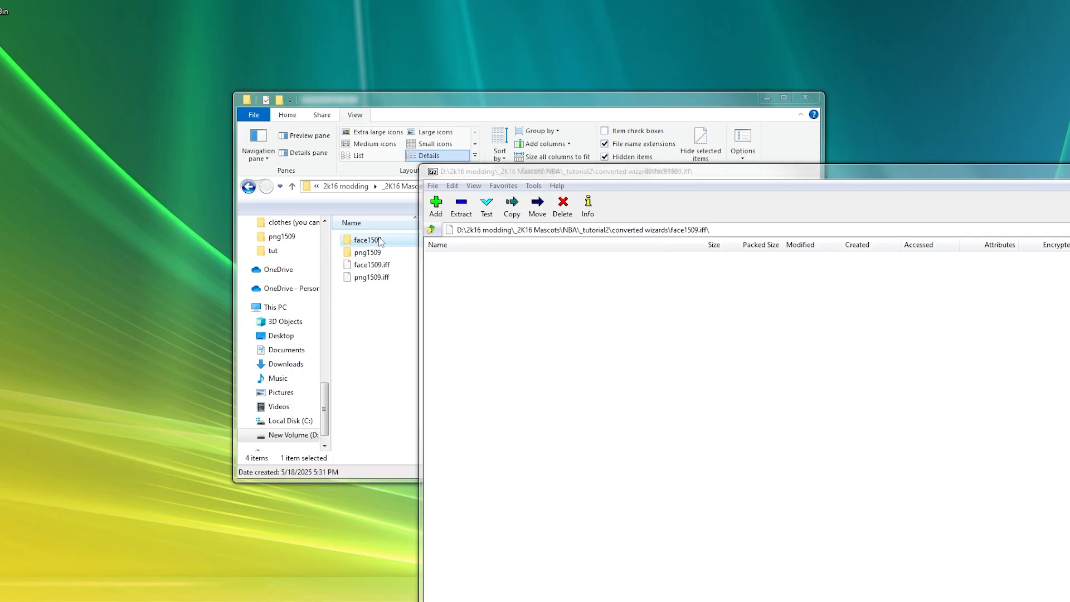
double_click(380, 241)
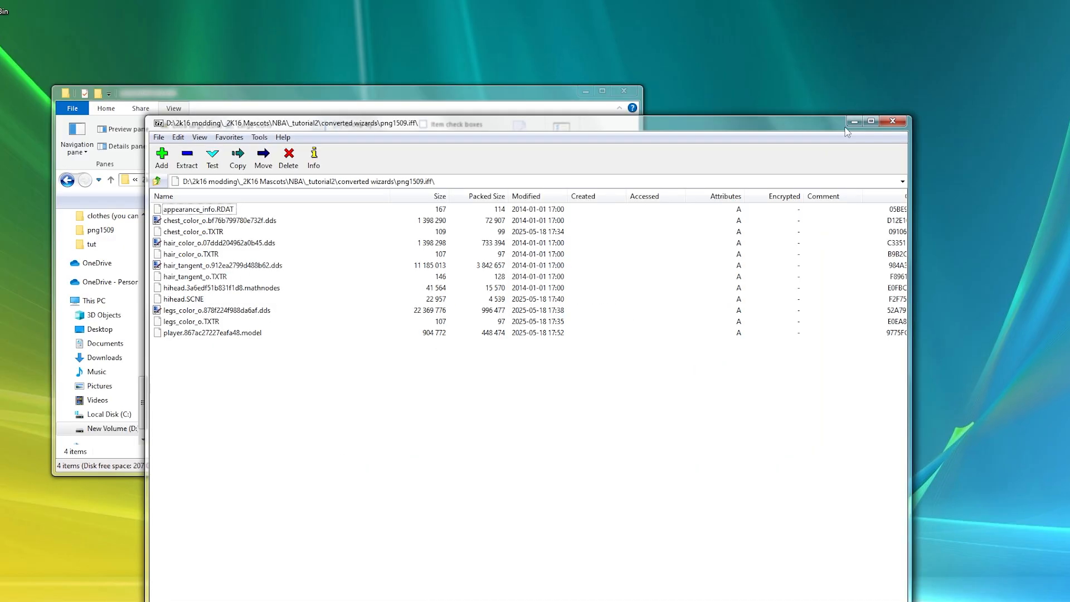
left_click(897, 126)
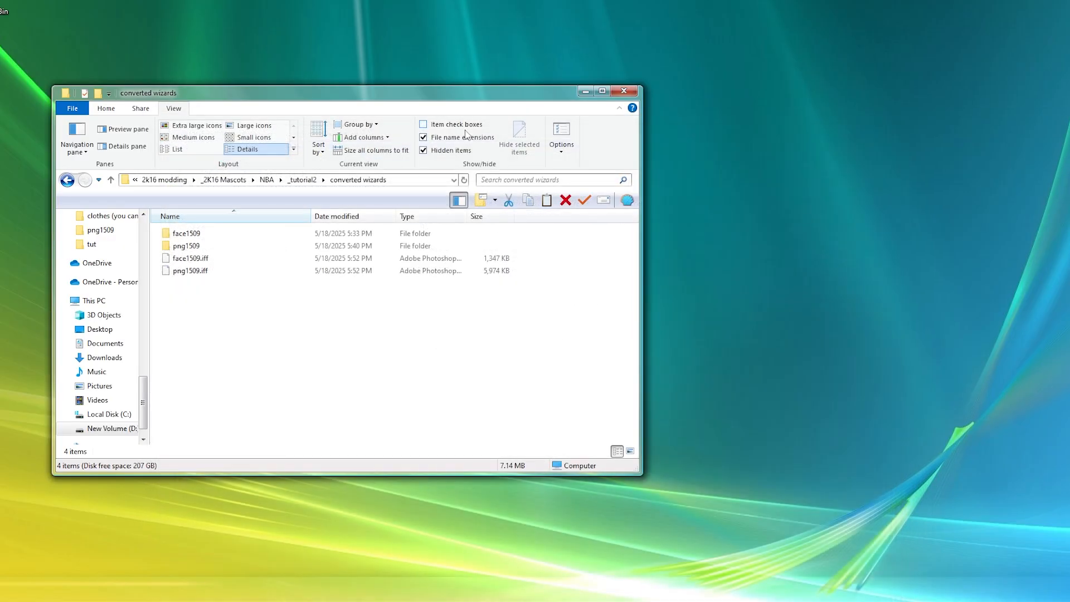
Copy face1509.iff and png1509.iff from converted wizards into the NBA 2K16 Patch 6 game's waigua folder
left_click_drag(517, 88, 681, 79)
left_click(391, 252)
left_click(389, 242, "ctrl")
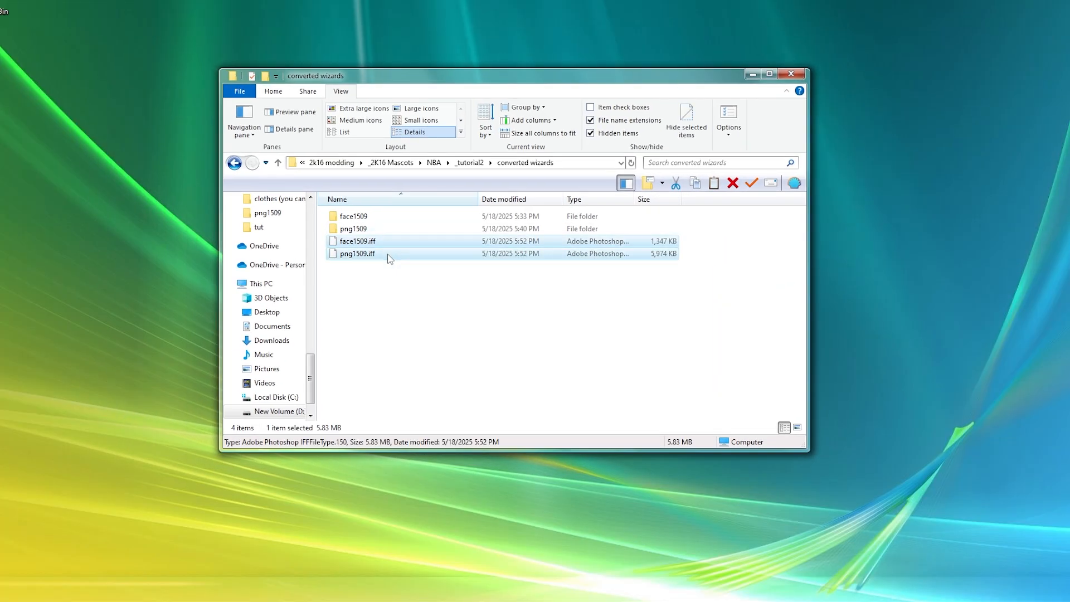
key("alt+Tab")
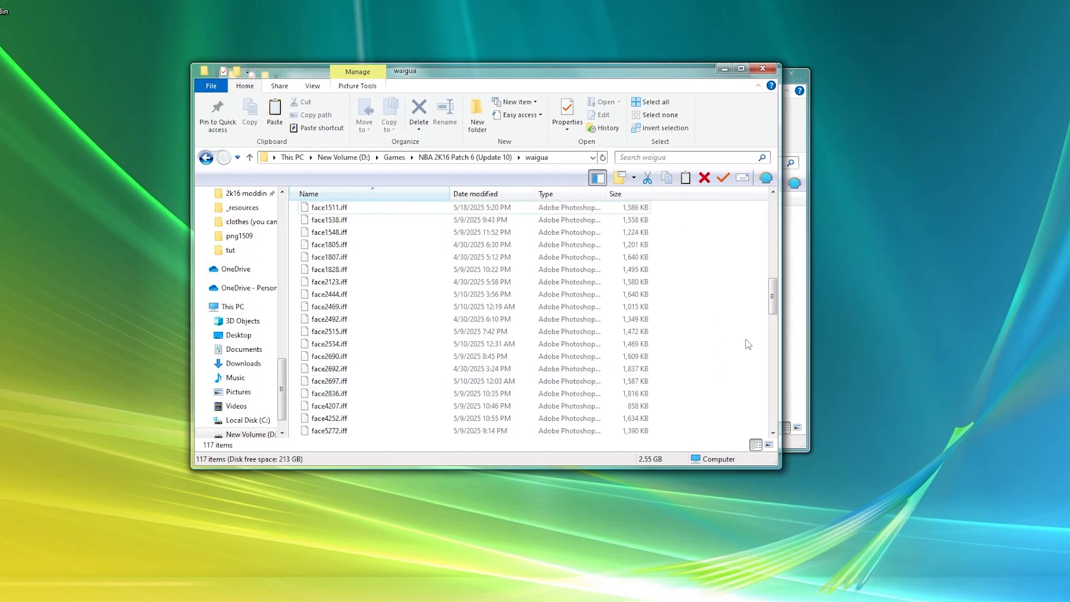
key("ctrl+v")
left_click(543, 203)
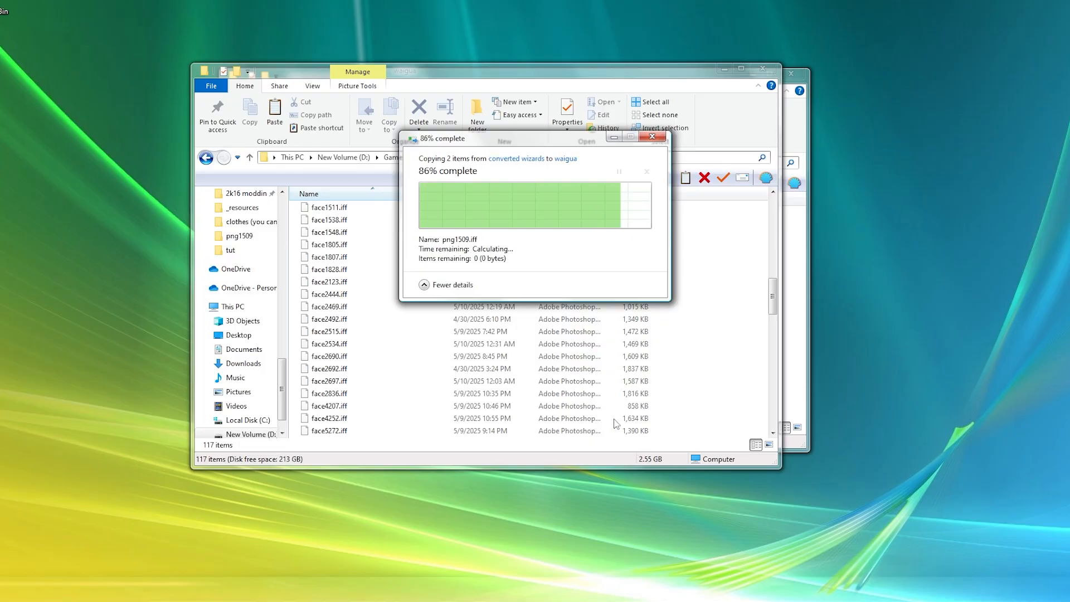
Clear the folder windows off the desktop and launch Cheat Engine
left_click(724, 68)
left_click(752, 73)
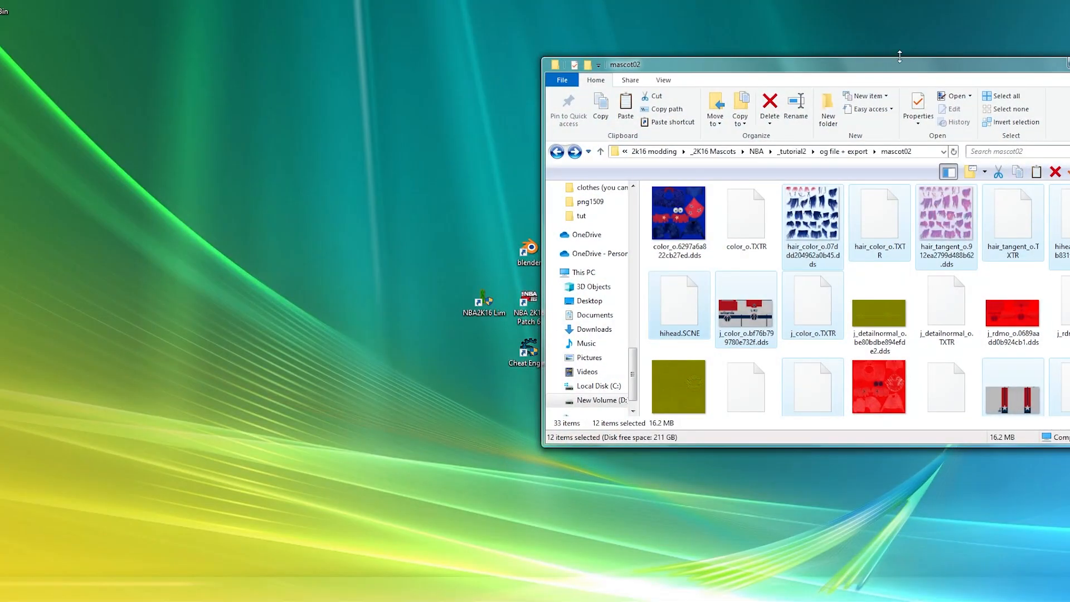
left_click_drag(880, 74, 688, 139)
left_click(844, 128)
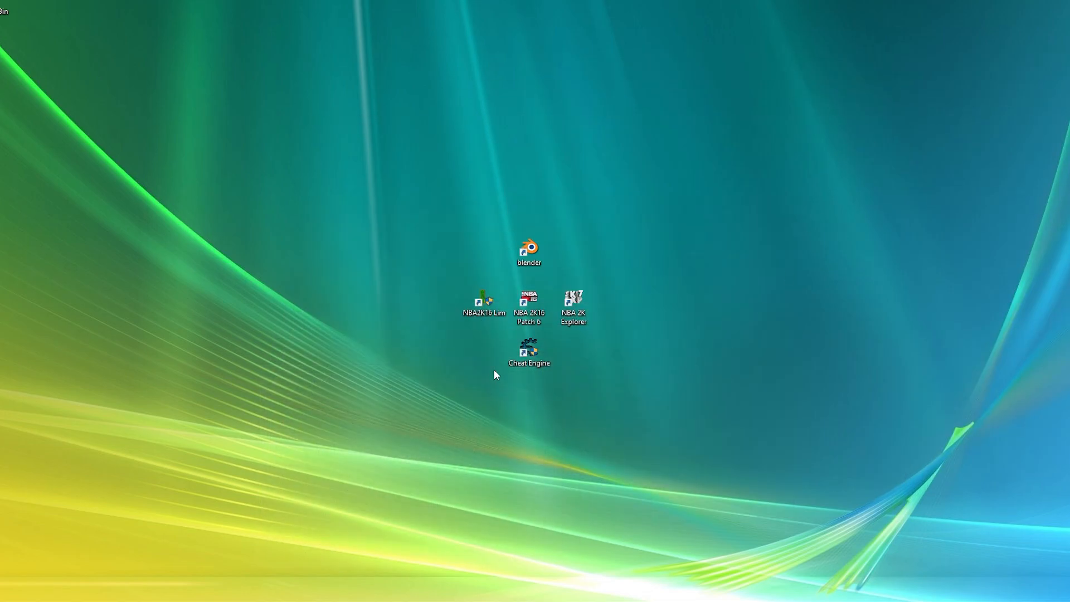
double_click(525, 351)
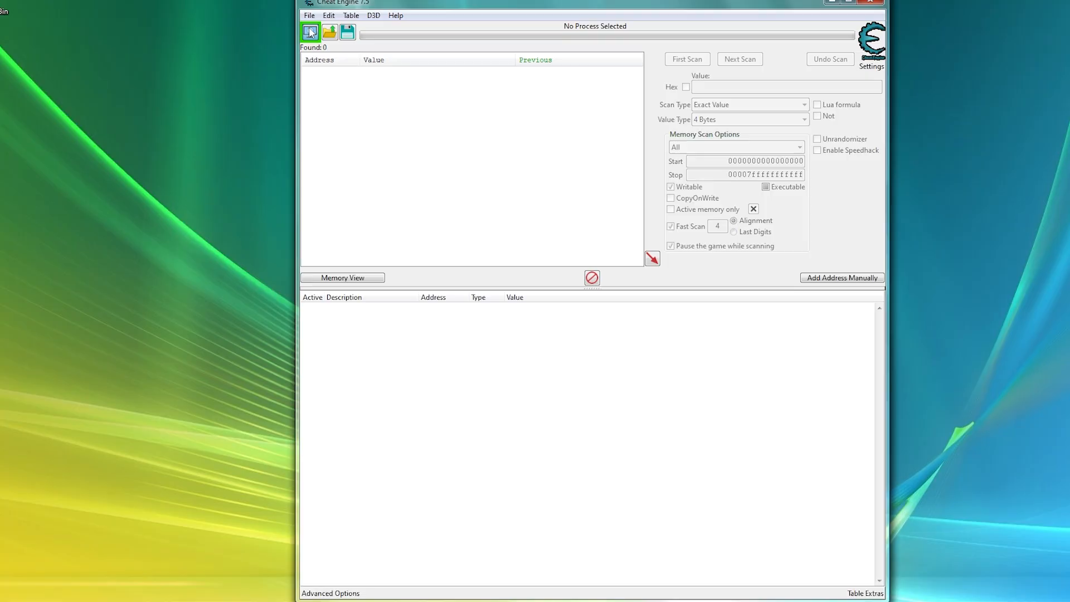
Attach Cheat Engine to the running NBA2K16.exe process
left_click(309, 32)
double_click(541, 347)
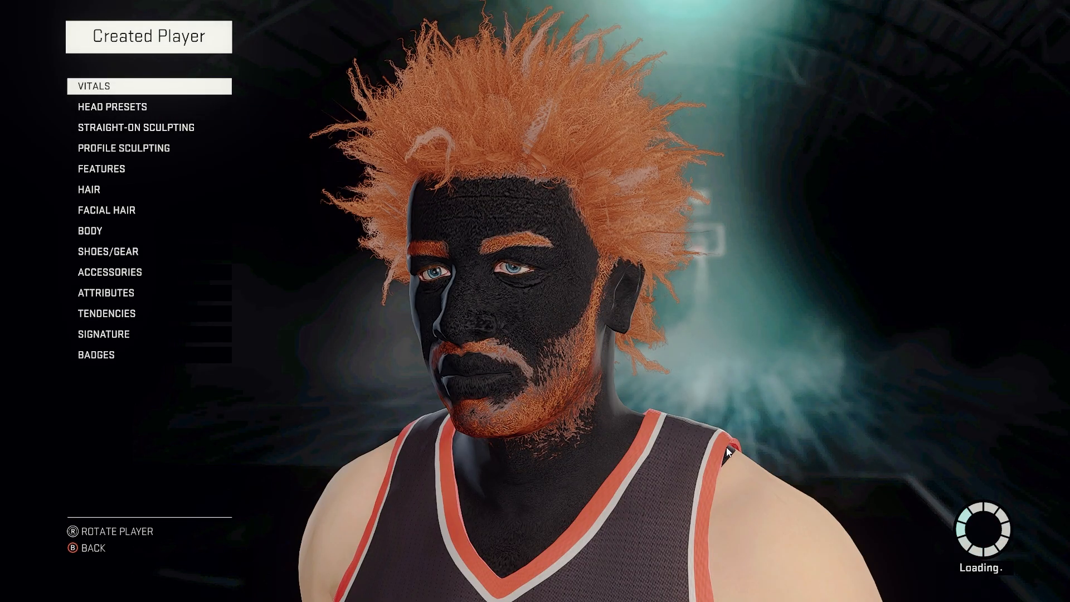
Switch to NBA 2K16, open the created player's Hair options and return to the category list
key("Down")
key("Down")
key("Down")
key("Down")
key("Return")
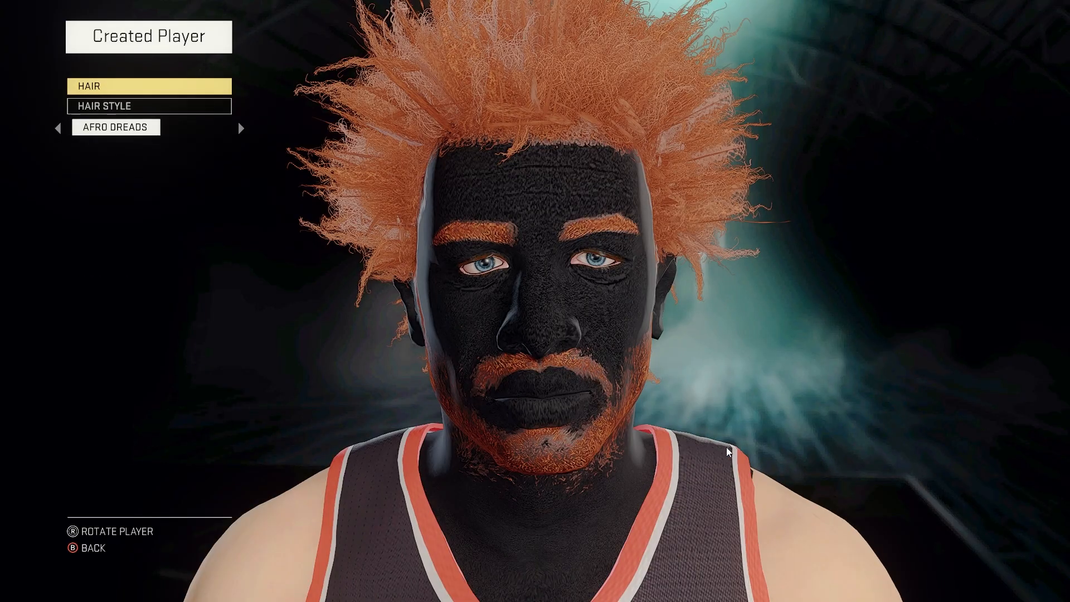
key("Escape")
Open the created player's Accessories category to examine the full Wizards mascot model from the front and back
key("Down")
key("Down")
key("Down")
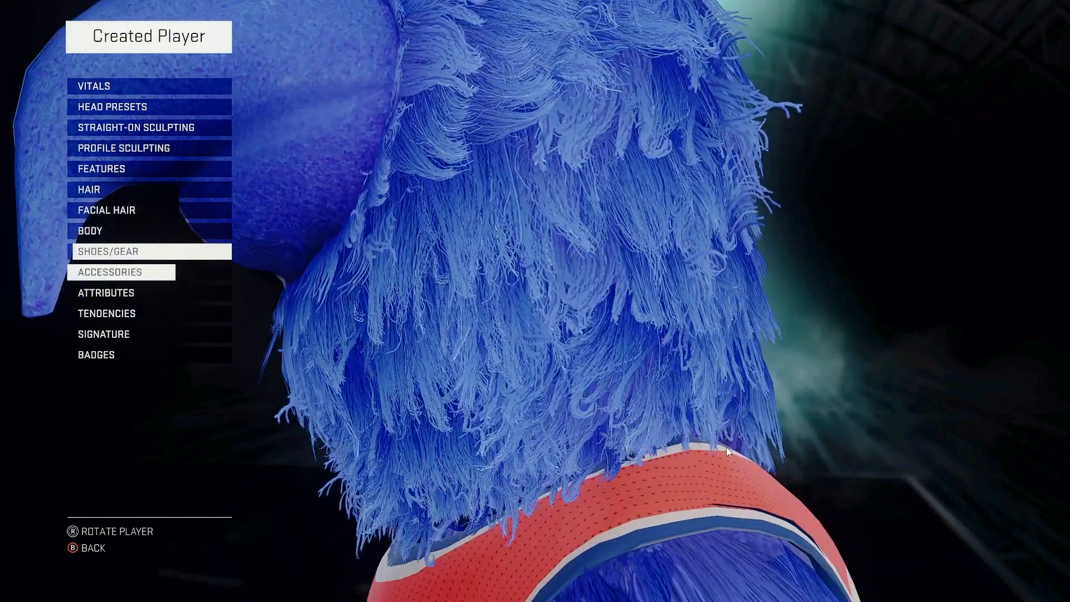
key("Down")
key("Return")
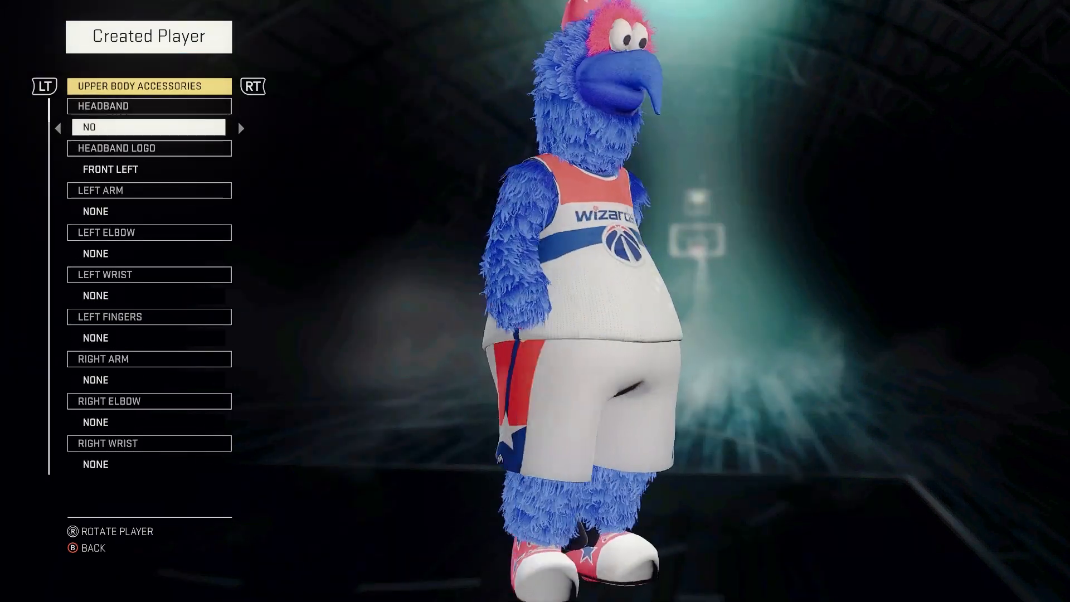
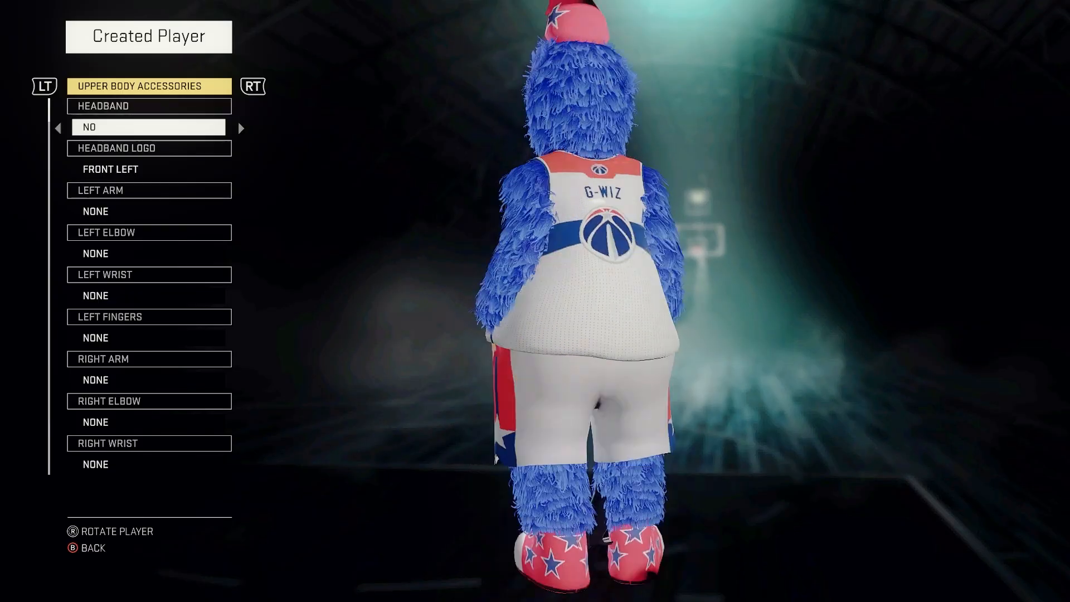
key("Escape")
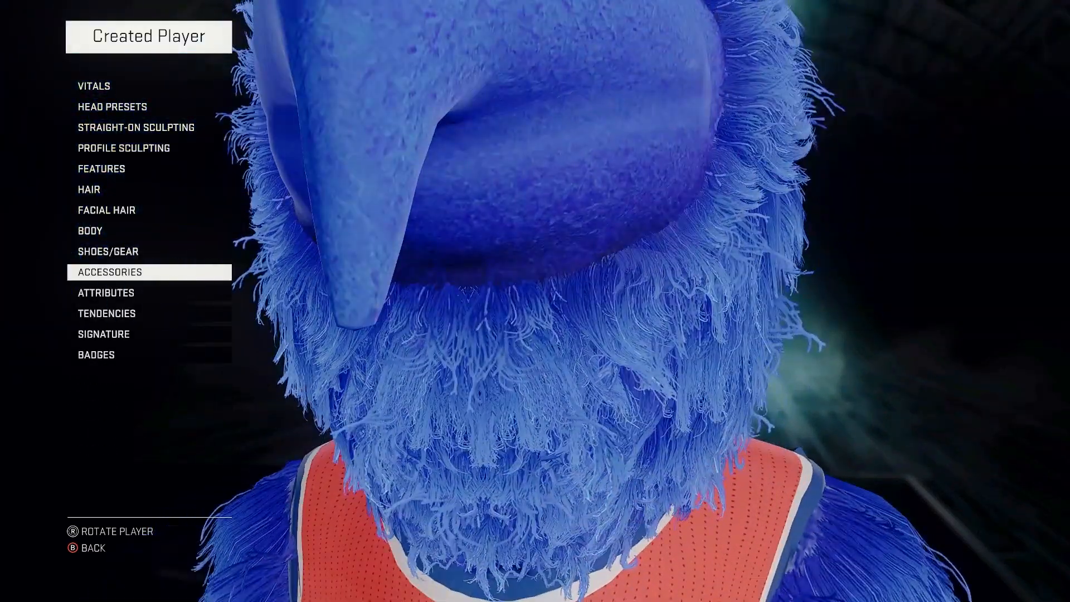
key("Return")
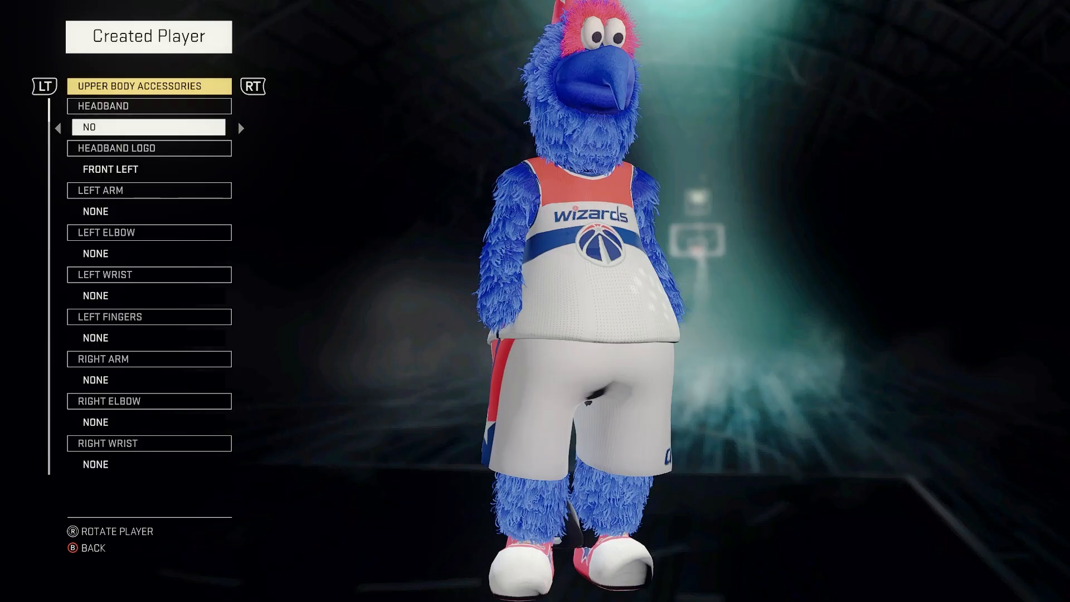
key("Escape")
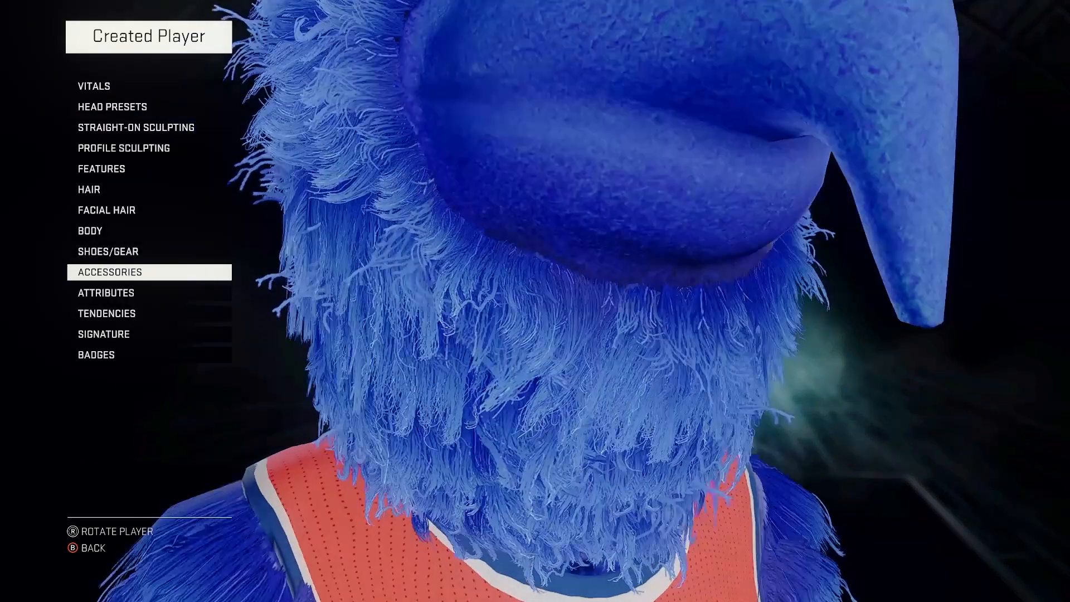
Leave the created player editor and the Create a Player list, and open the Roster Creator
key("Escape")
key("Down")
key("Return")
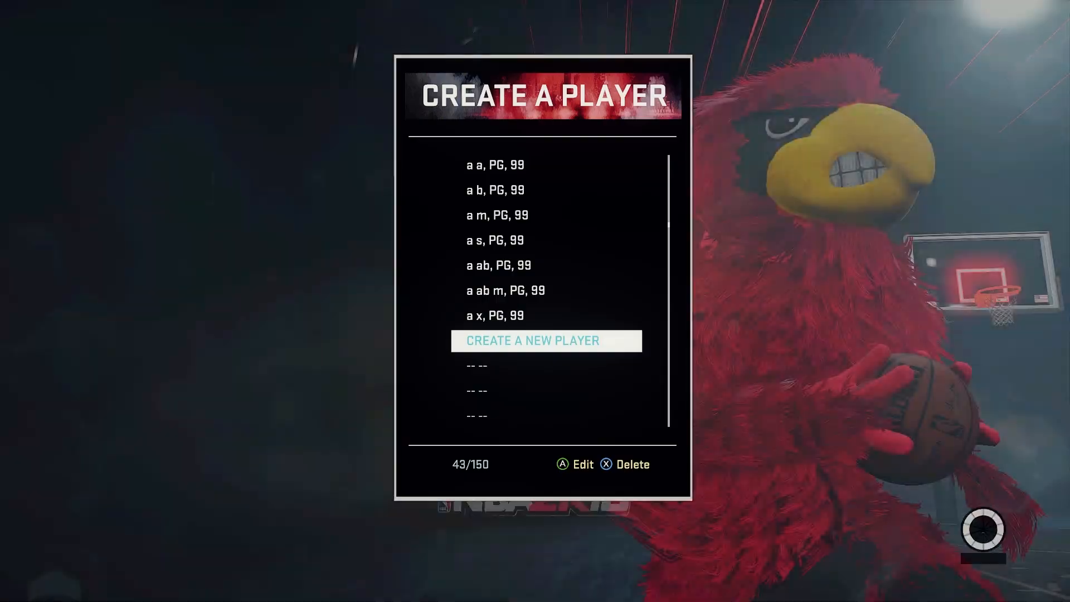
key("Escape")
key("Up")
key("Return")
Browse the Roster Creator's teams to the NBA Mascots roster
key("Up")
key("Up")
key("Up")
key("Up")
key("Up")
key("Up")
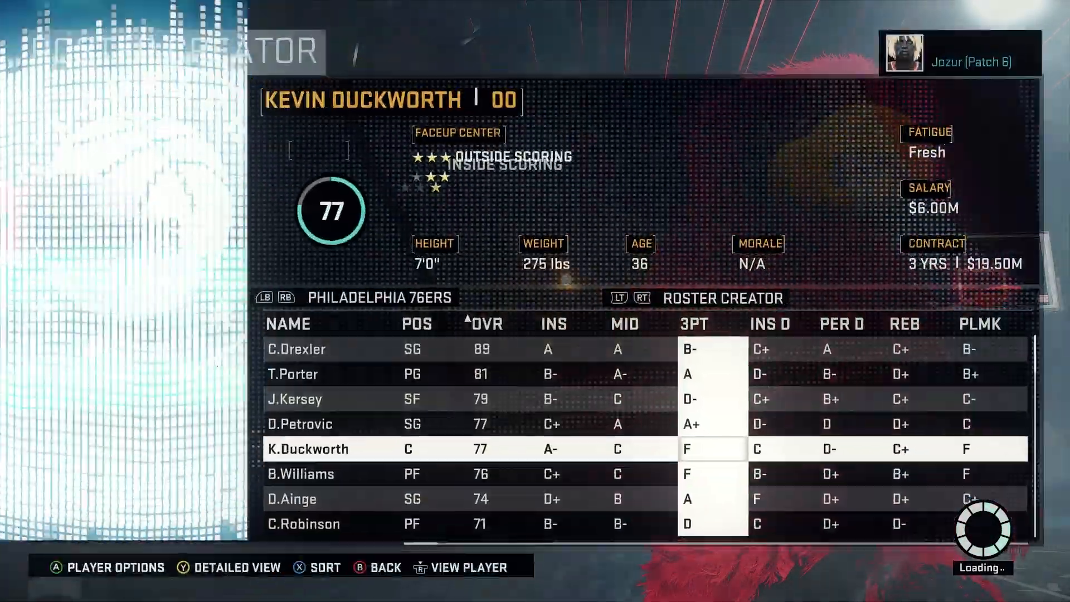
key("Page_Up")
key("Page_Up")
key("Page_Up")
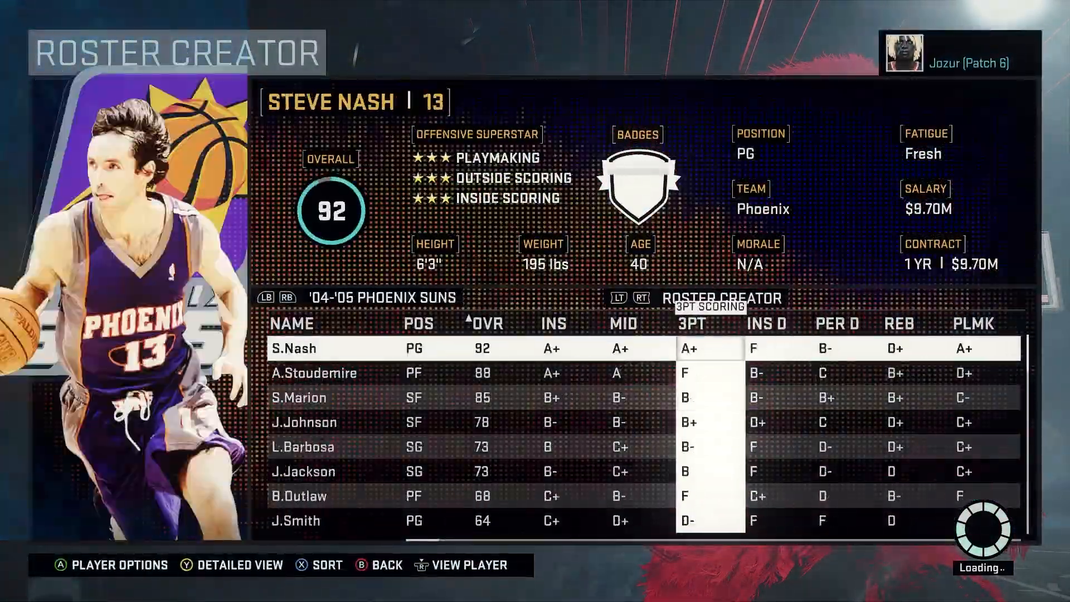
key("Page_Up")
key("Page_Up")
key("Page_Up")
key("Page_Up")
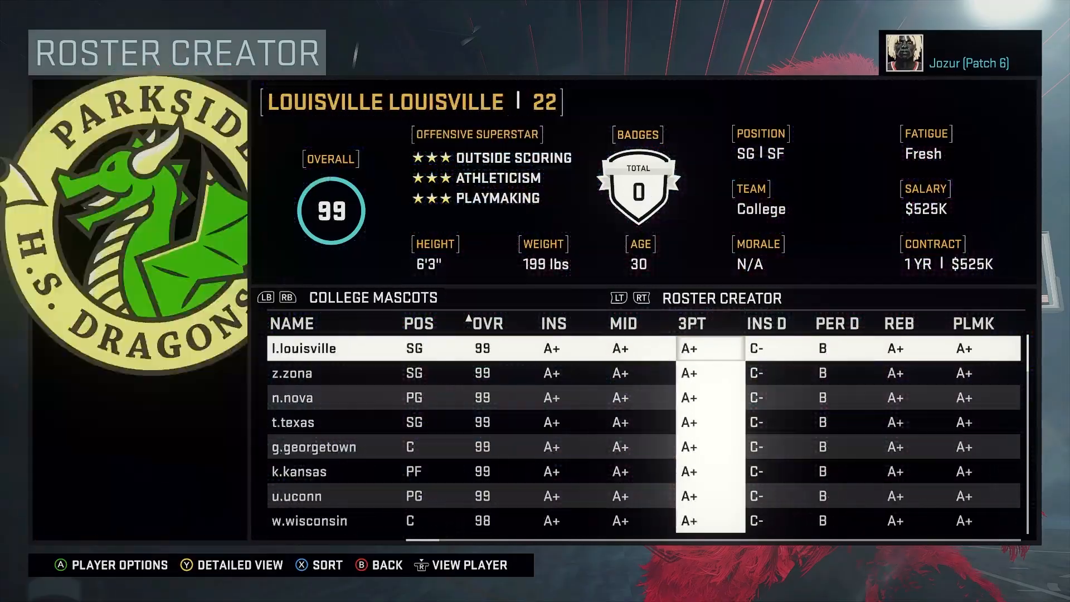
key("Page_Up")
Find W.G-Wiz in the NBA Mascots roster and open the mascot for editing
key("Down")
key("Down")
key("Down")
key("Down")
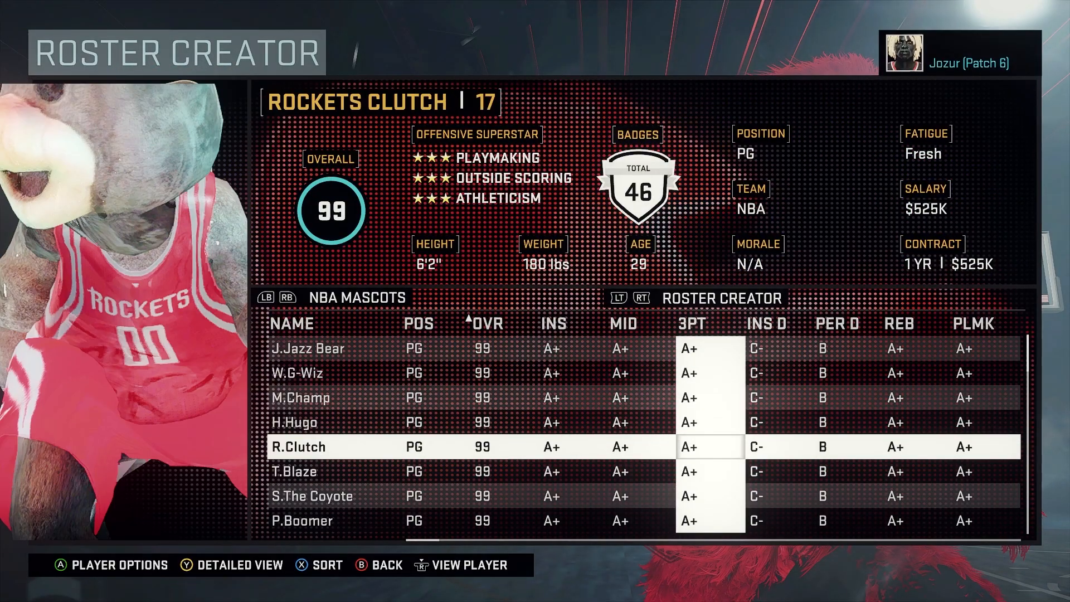
key("Up")
key("Up")
key("Up")
key("Return")
key("Down")
key("Return")
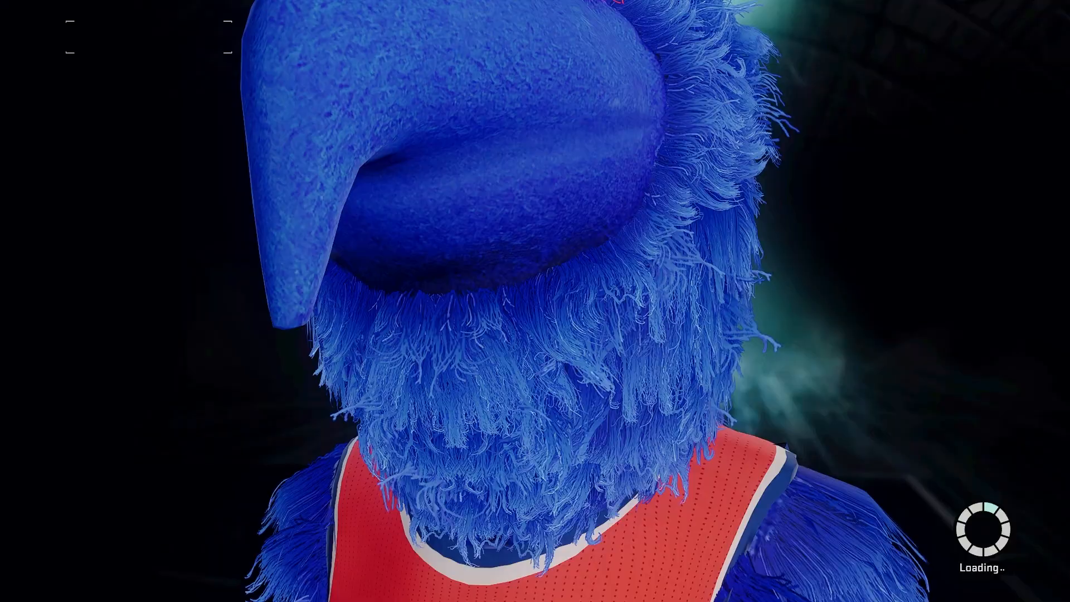
Go through G-Wiz's edit categories and open one to inspect the mascot model
key("Down")
key("Down")
key("Down")
key("Down")
key("Down")
key("Up")
key("Up")
key("Return")
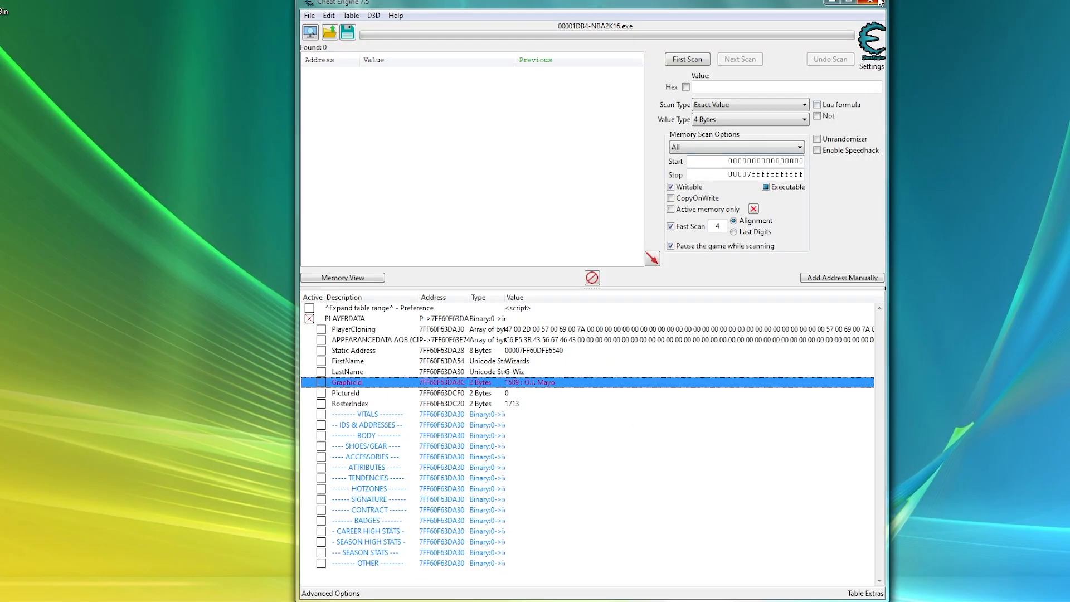
Close Cheat Engine and switch to the converted wizards folder in File Explorer
left_click(878, 3)
key("alt+Tab")
left_click(503, 323)
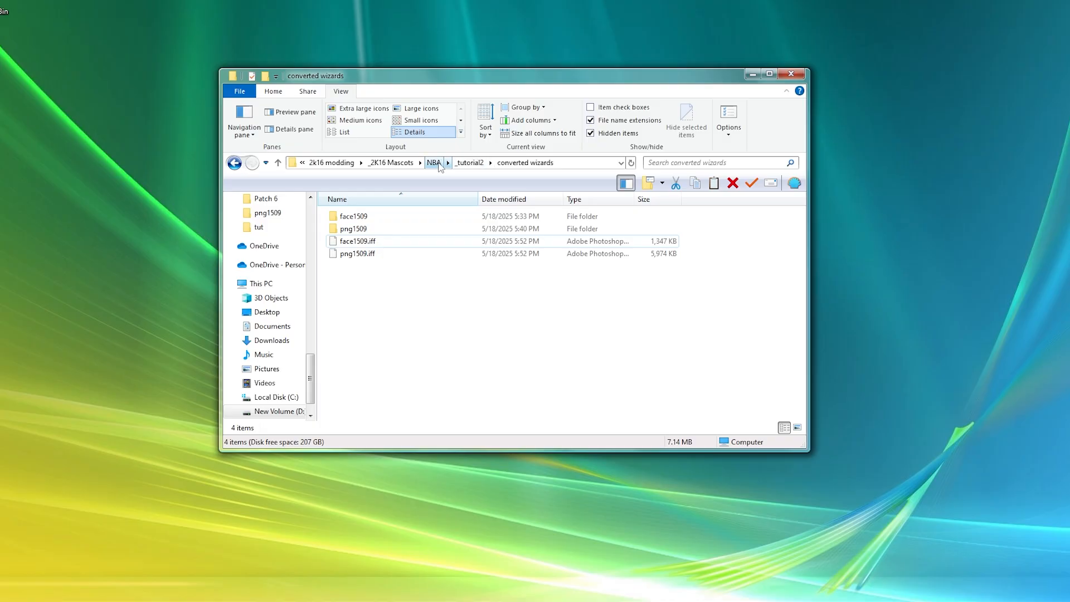
Open the College\Georgetown\_final\png folder, show it as large icons and examine the legs_color_o .dds texture
left_click(393, 162)
double_click(390, 253)
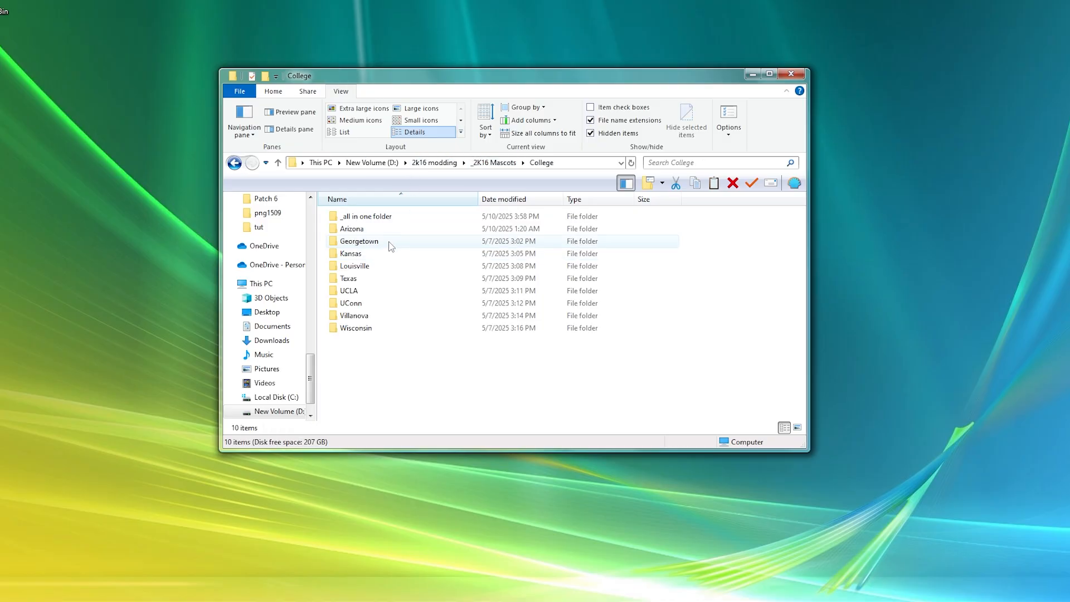
double_click(393, 241)
double_click(350, 216)
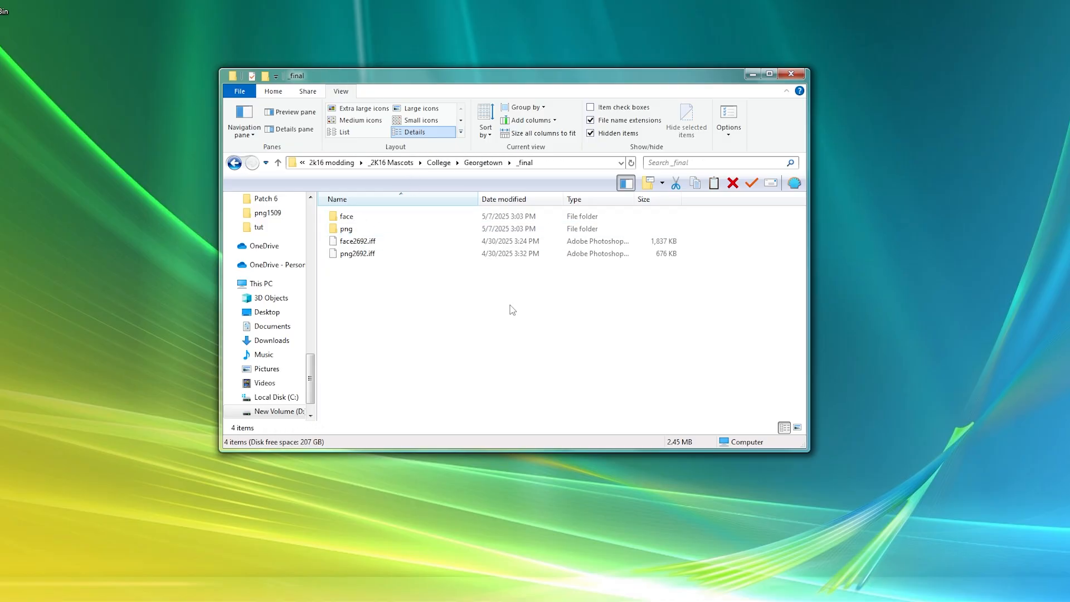
double_click(385, 230)
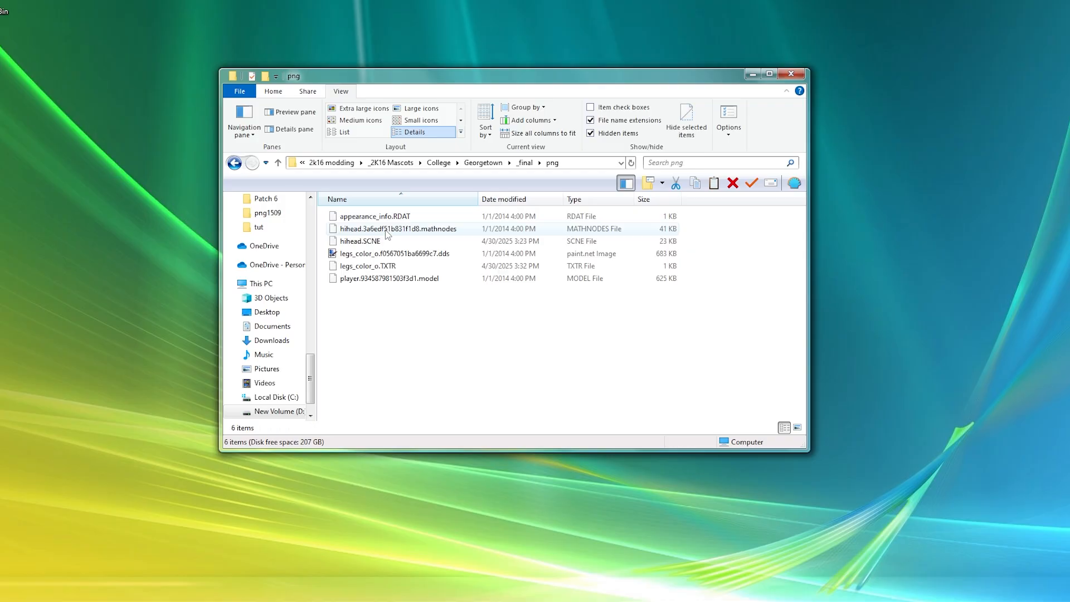
left_click(406, 110)
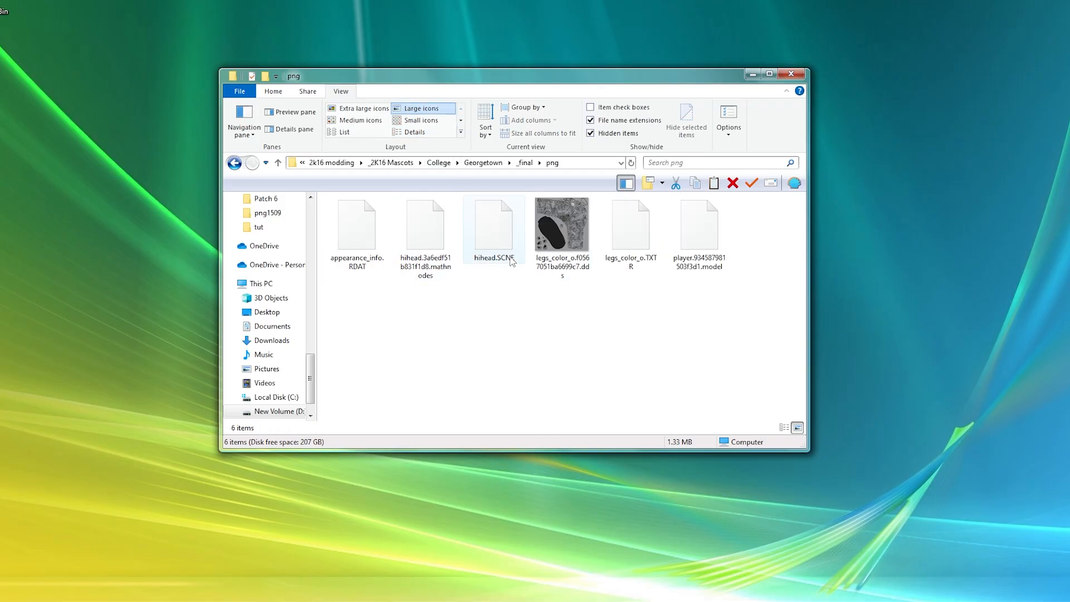
left_click(564, 222)
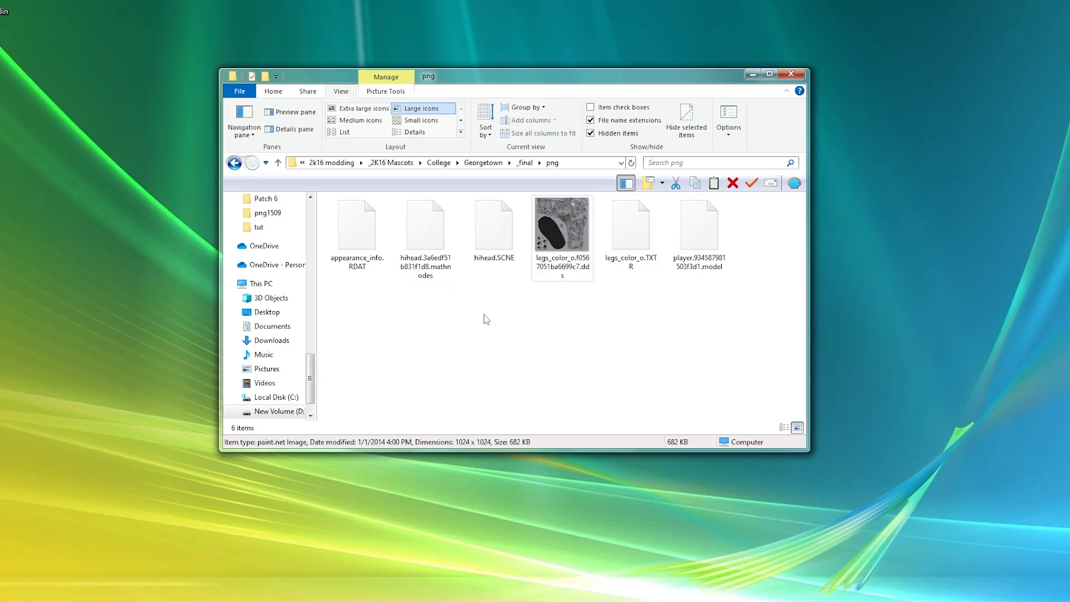
left_click(565, 248)
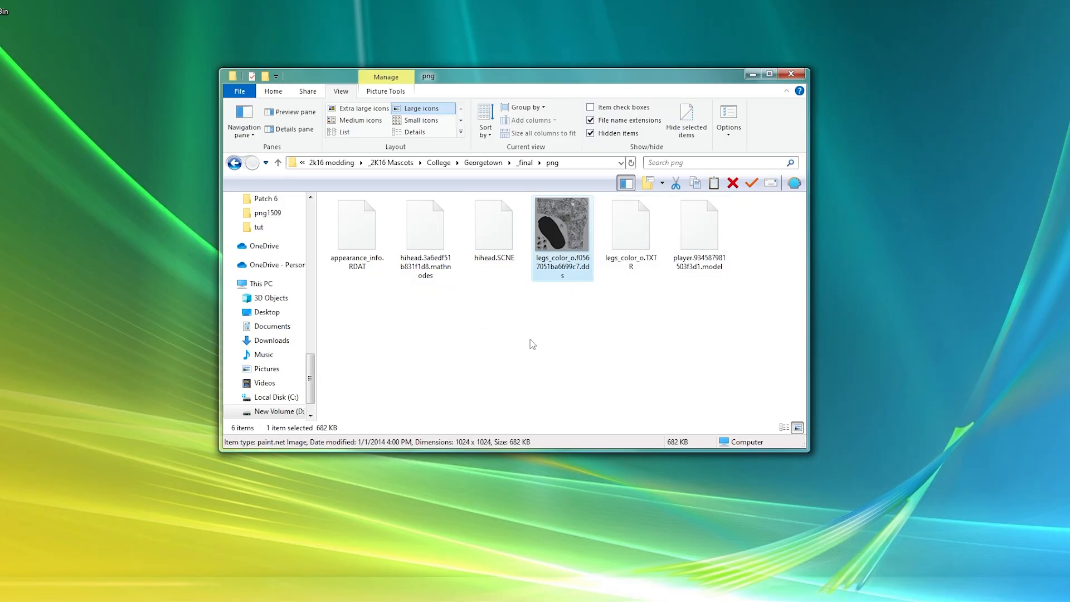
left_click(497, 322)
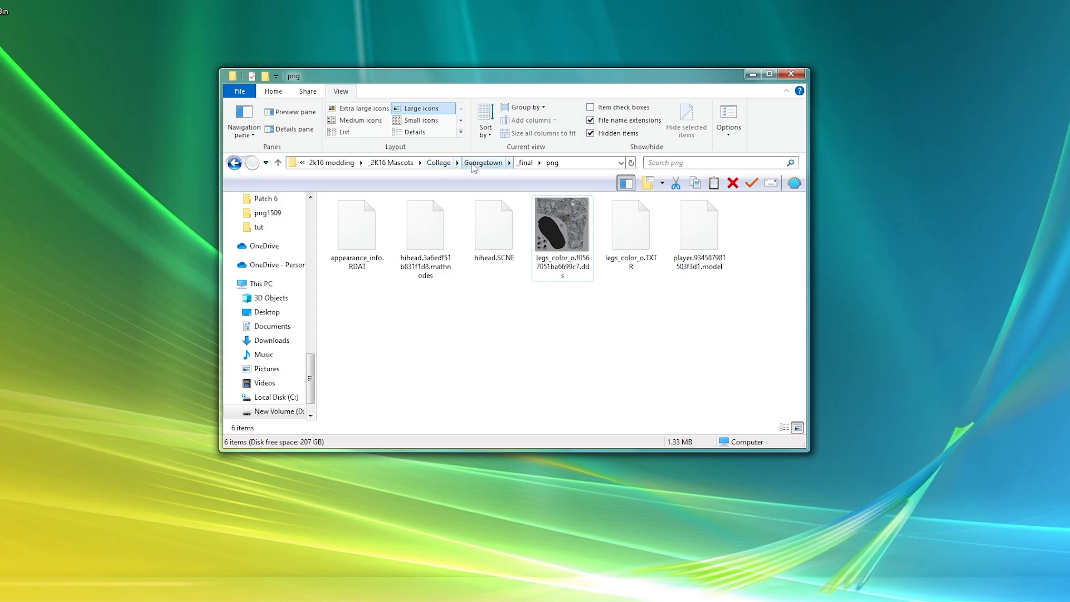
Open the College\UConn\_final\png2123 folder and examine the chest_color_o, legs_color_o and hair_color_o .dds textures
left_click(439, 162)
double_click(365, 303)
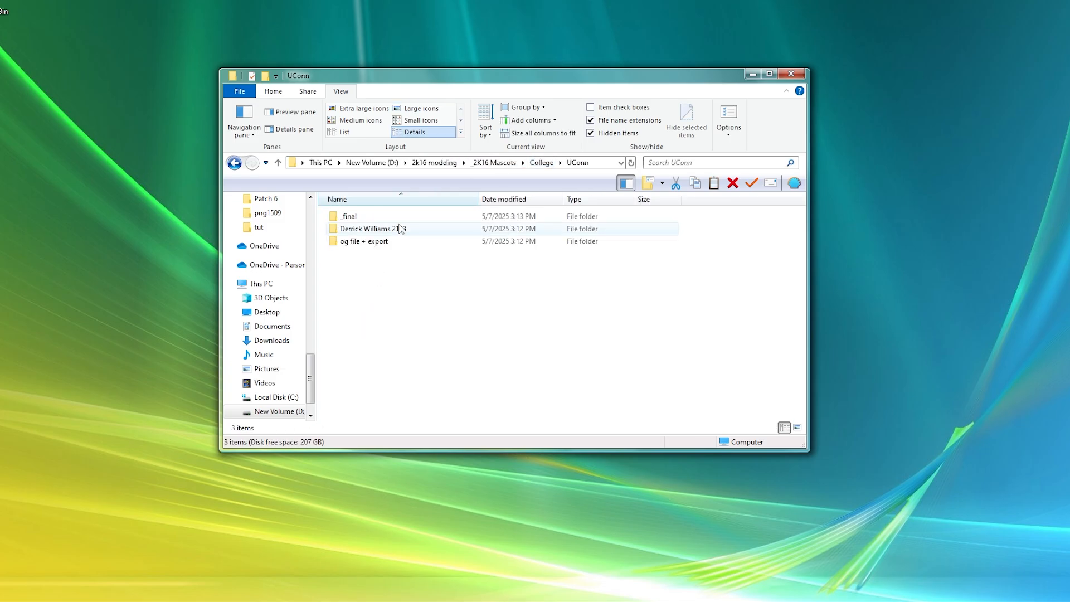
double_click(377, 217)
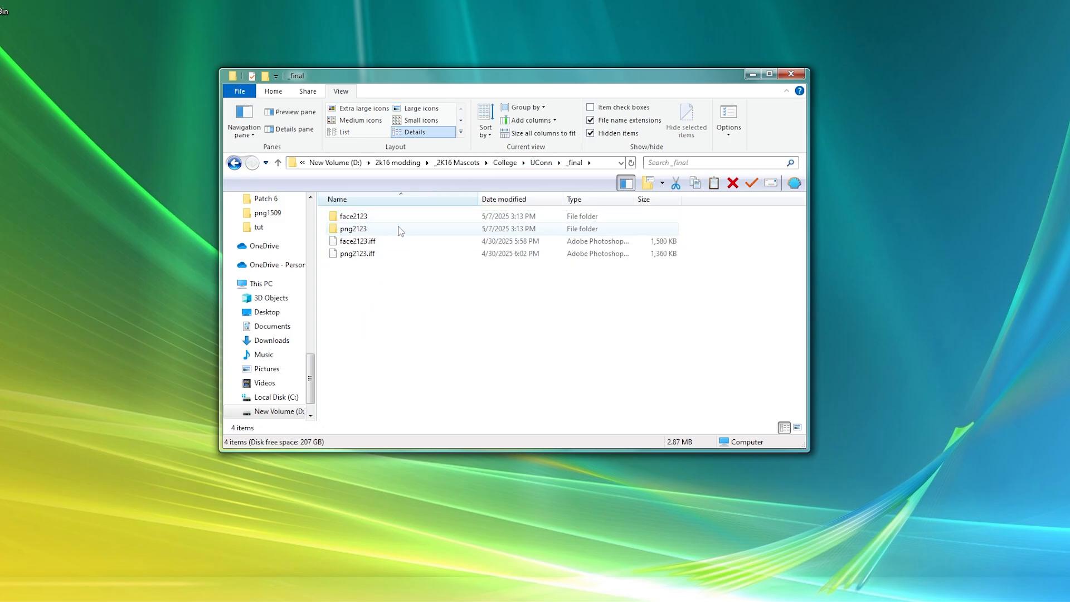
double_click(399, 230)
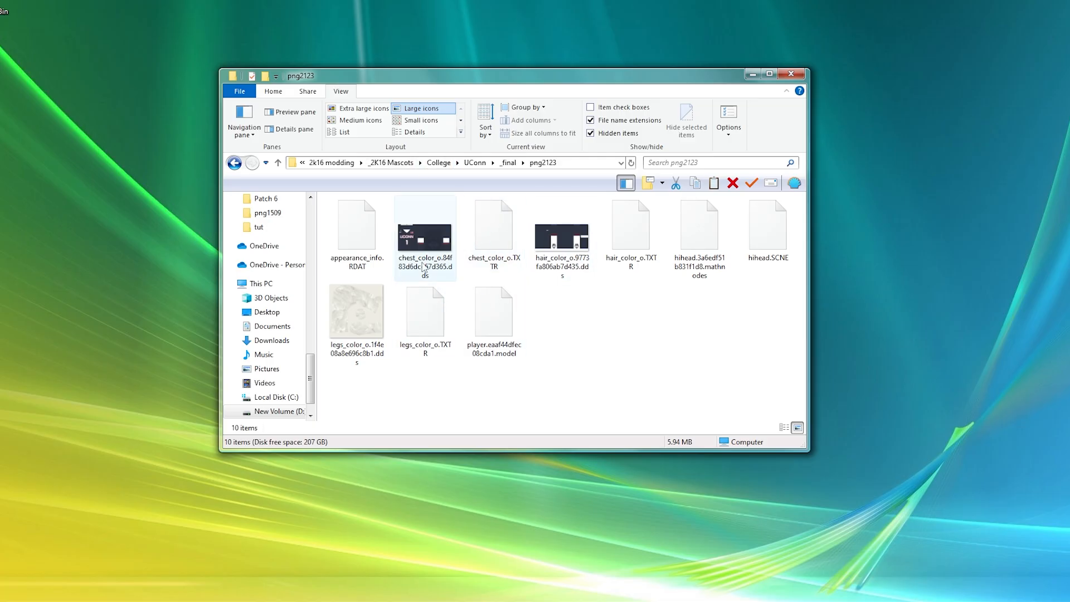
left_click(425, 249)
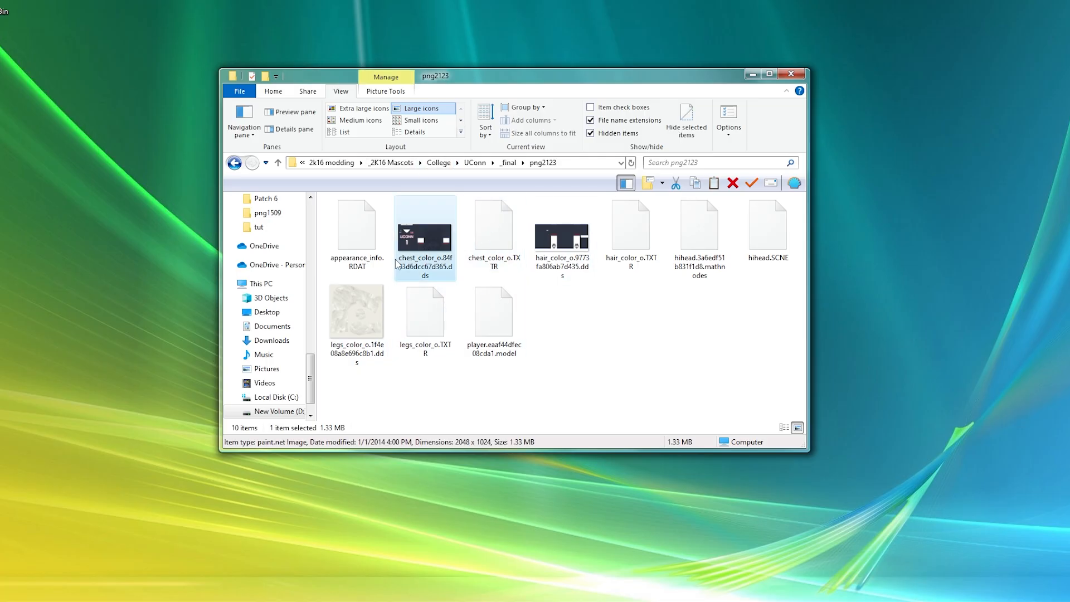
left_click(363, 326)
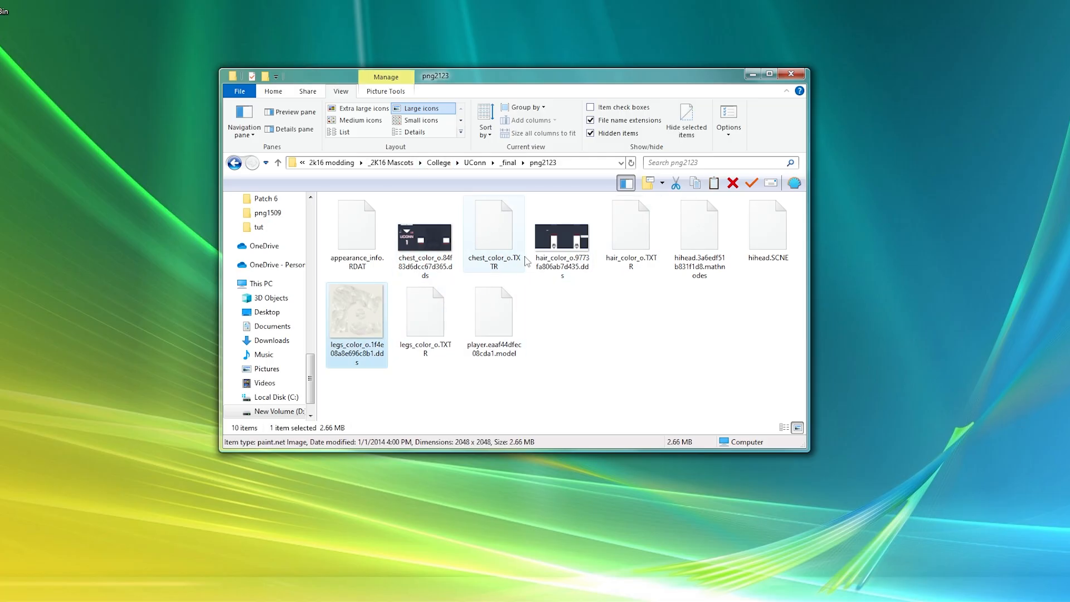
left_click(560, 245)
left_click(573, 358)
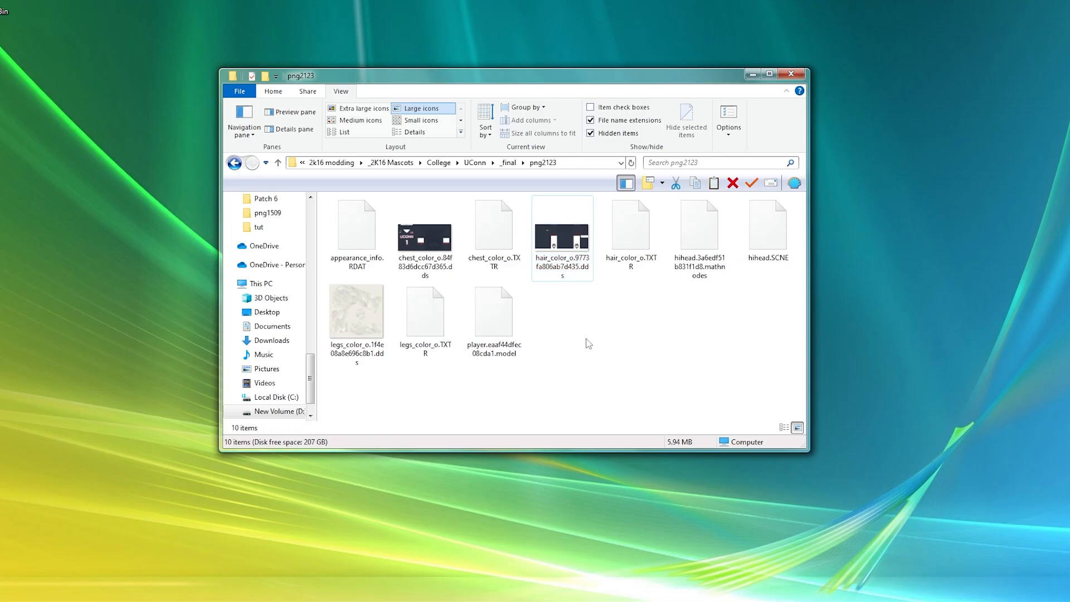
left_click(560, 253)
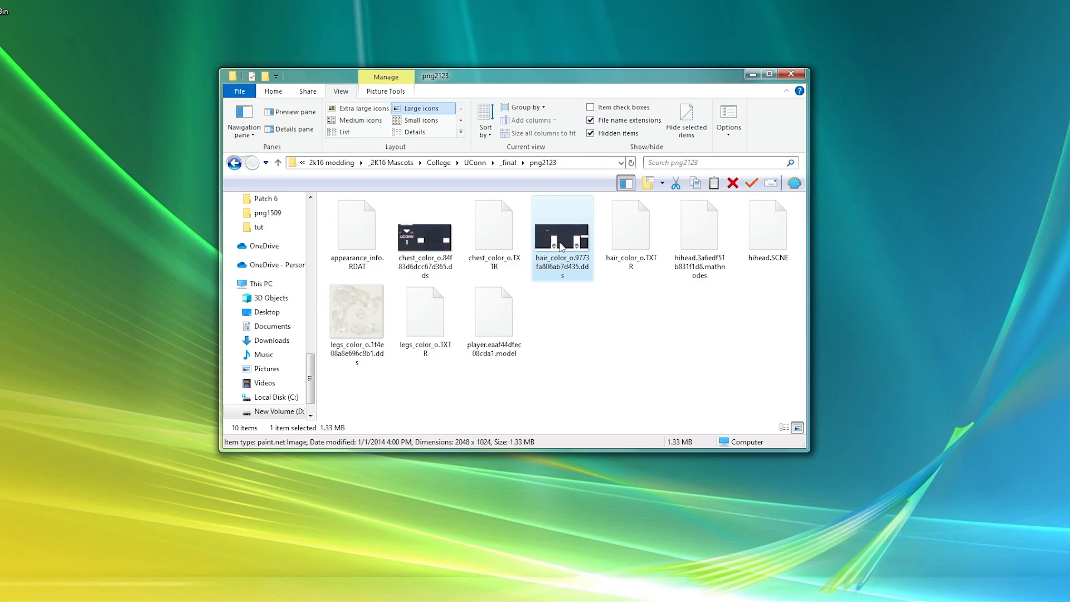
Open UConn's hihead.SCNE in Notepad++, examine the shader and mesh assignments in the Prim section, and close the file
right_click(781, 238)
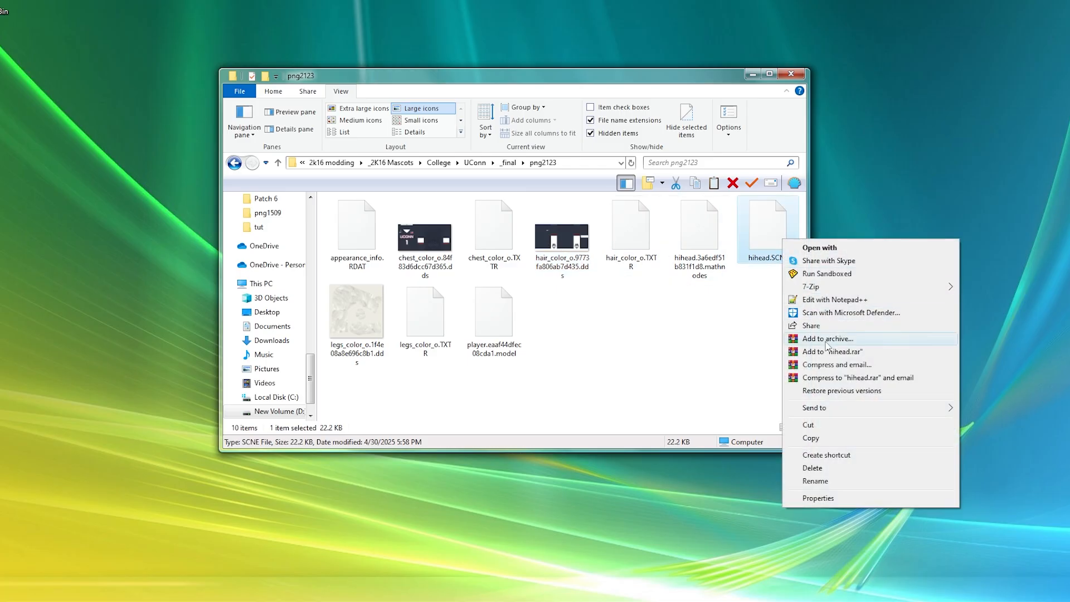
left_click(832, 300)
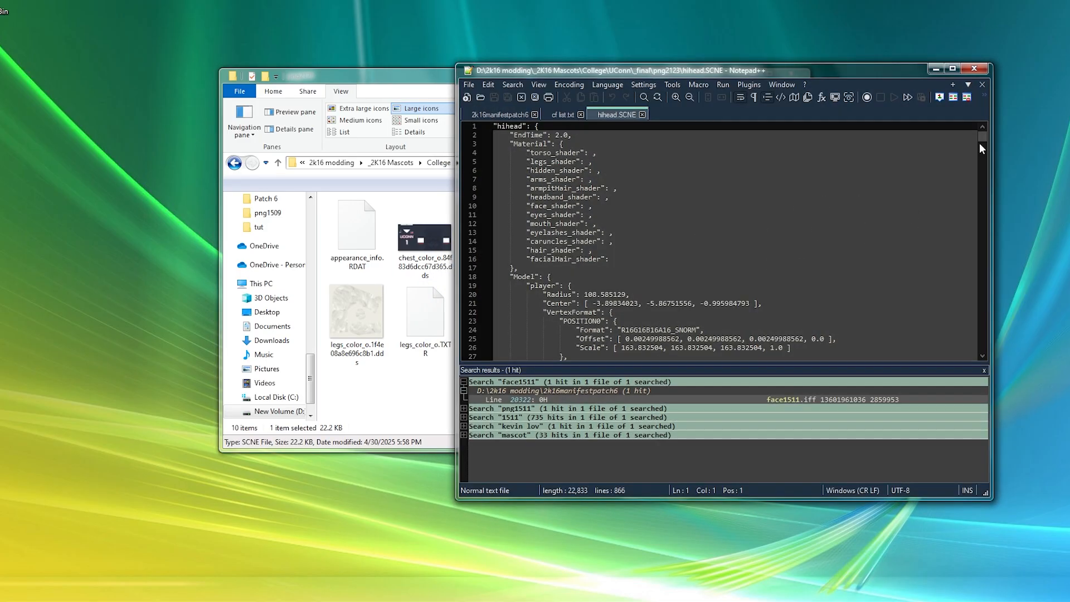
left_click_drag(979, 144, 982, 337)
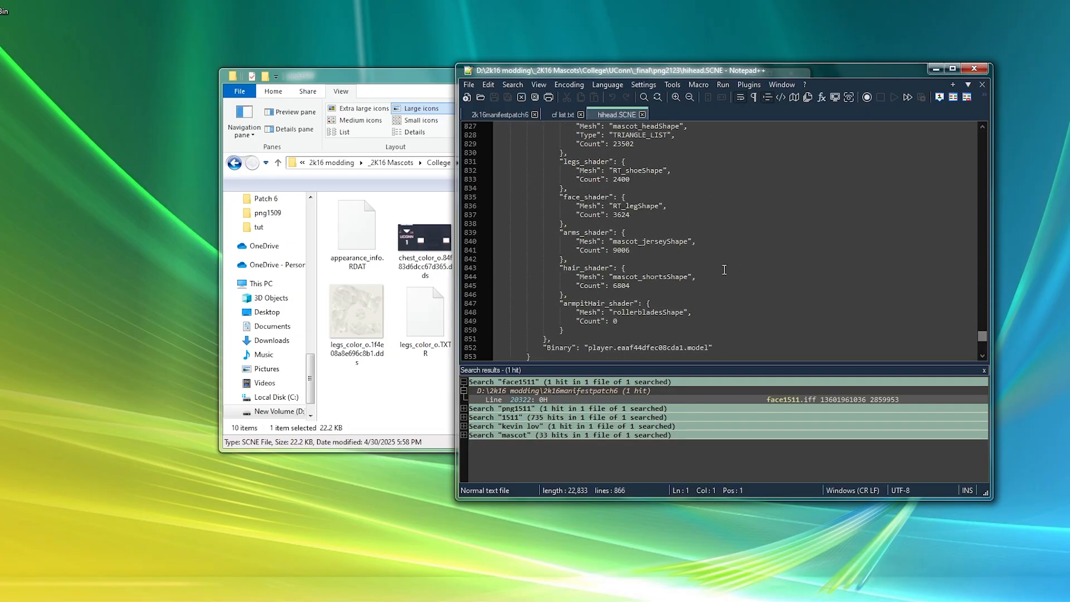
scroll(723, 269, "up", 1)
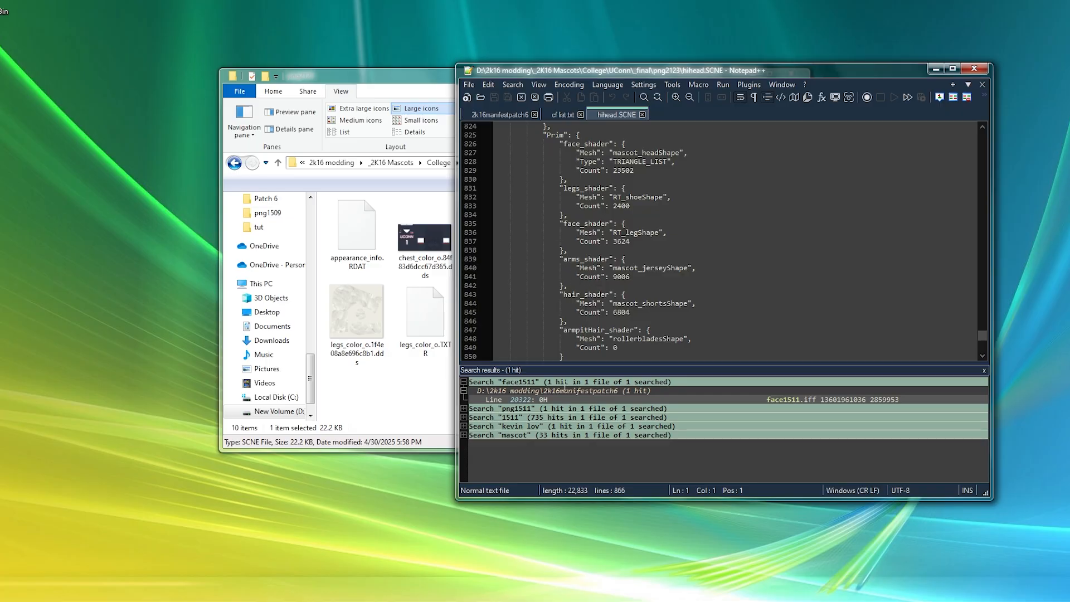
left_click(642, 115)
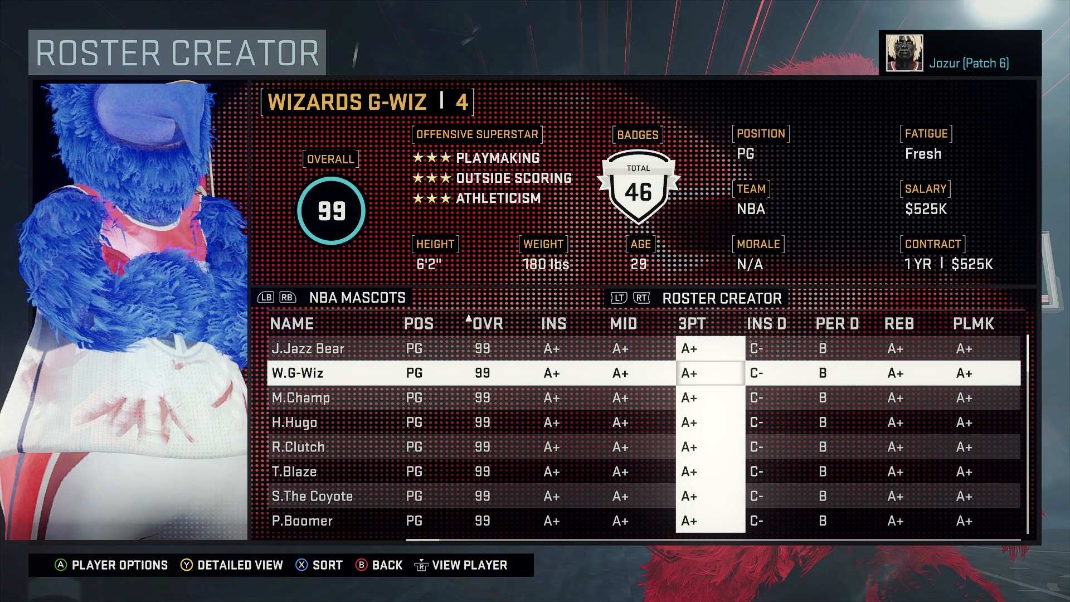
Browse down the NBA Mascots roster from Wizards G-Wiz past Rockets Clutch to view the other mascots' in-game models
key("Down")
key("Down")
key("Down")
key("Down")
key("Down")
key("Down")
key("Down")
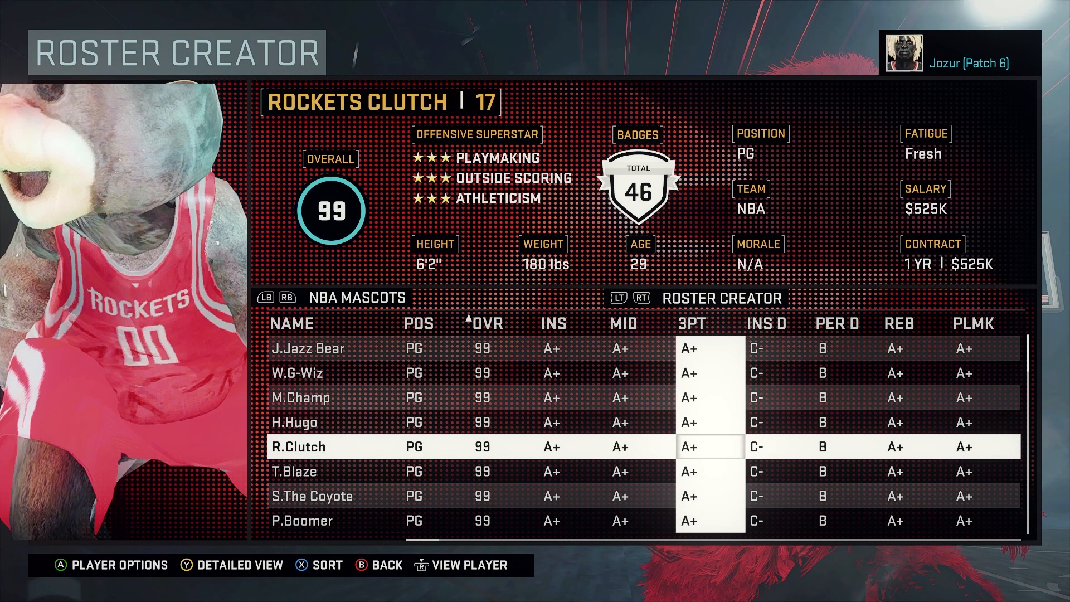
key("Down")
key("Down")
key("Down")
key("Down")
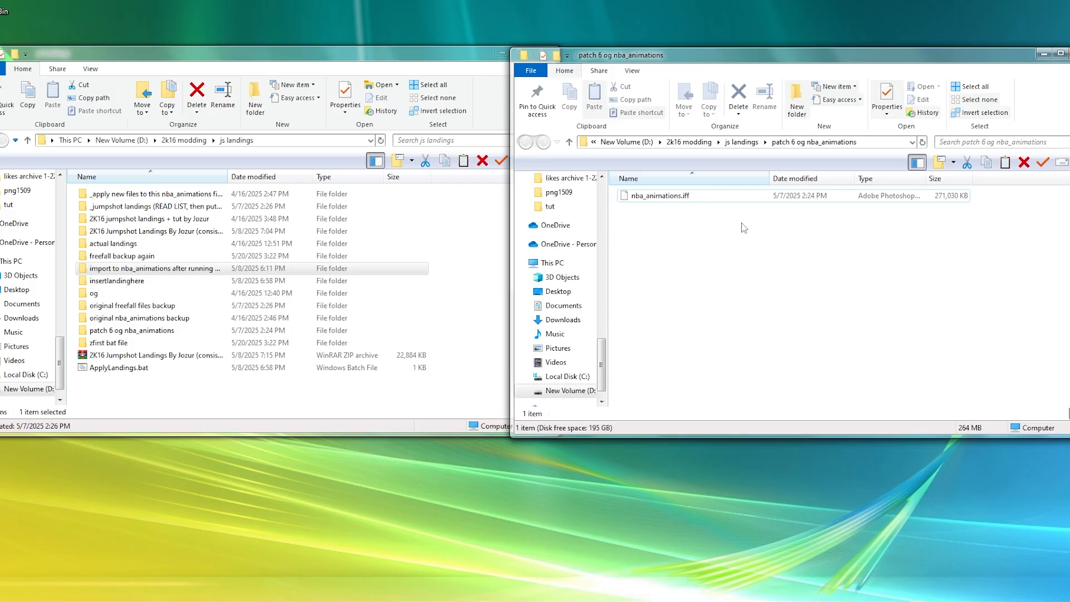
Check the nba_animations.iff entry in the 2k16manifestpatch6 file in Notepad++, then return to the patch 6 og nba_animations folder
left_click(681, 198)
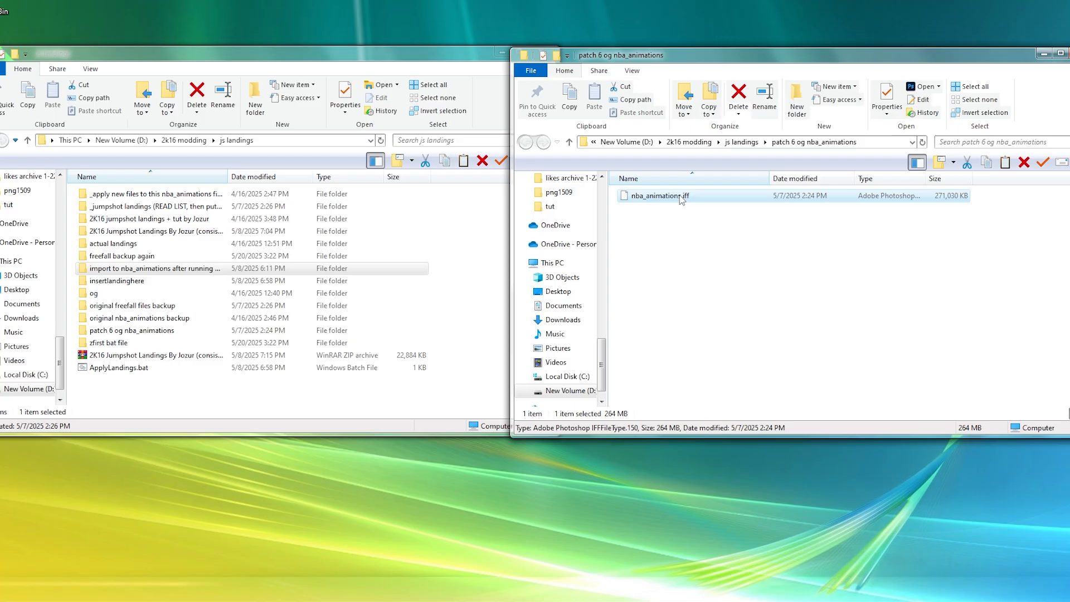
left_click(689, 267)
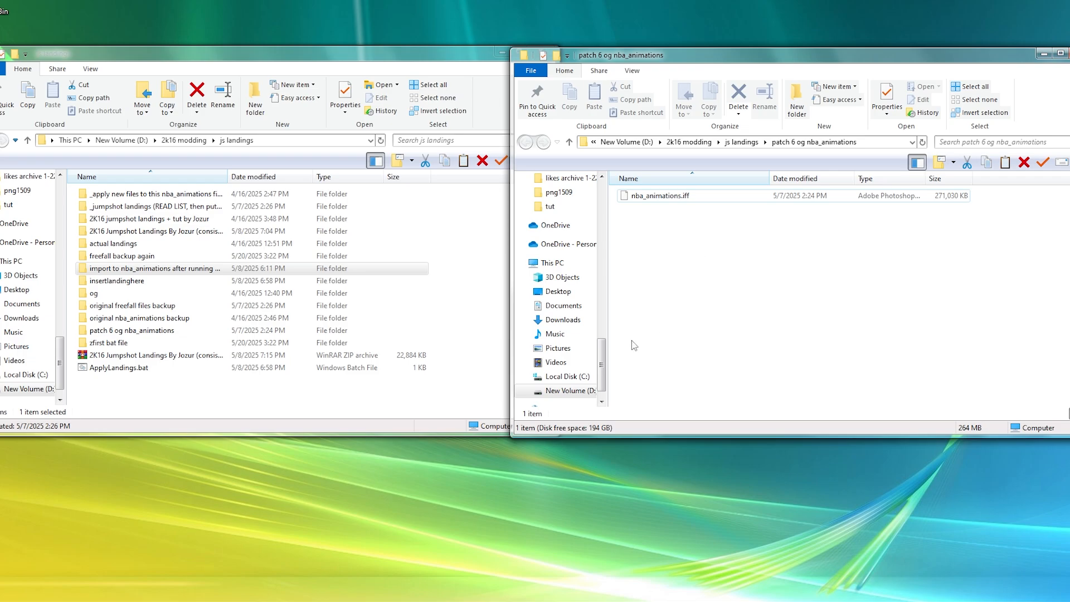
key("alt+Tab")
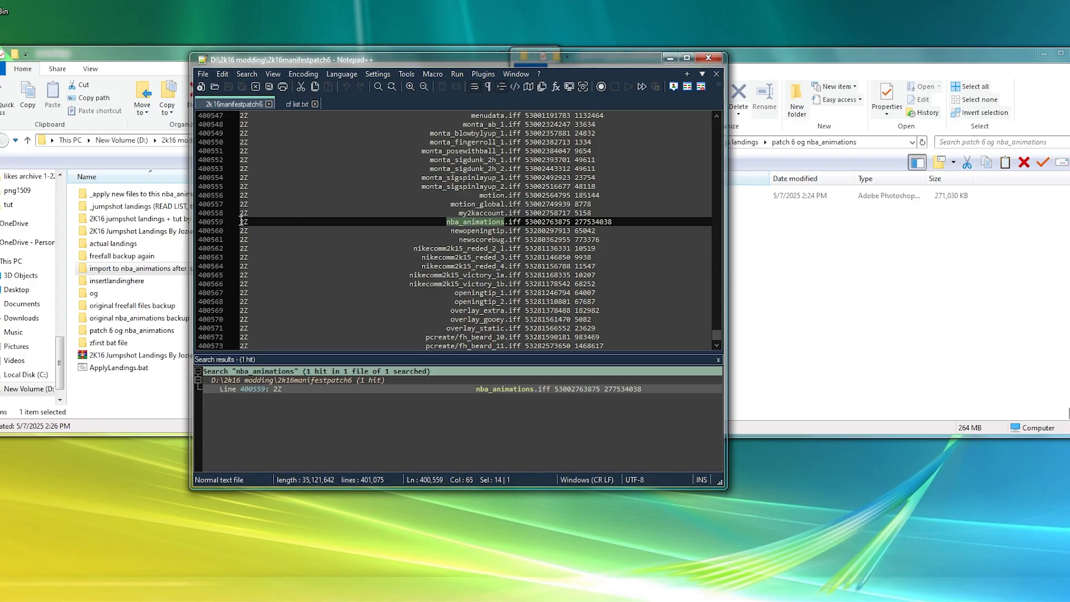
left_click(670, 58)
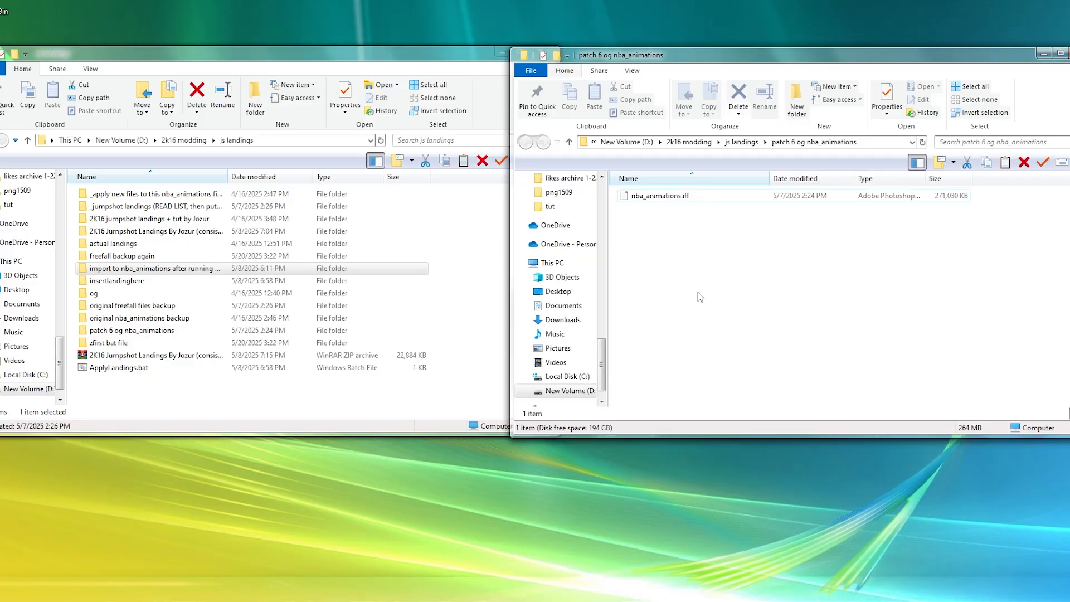
Open nba_animations.iff from the patch 6 og nba_animations folder as a 7-Zip archive, with its entries in ascending name order
left_click(658, 197)
right_click(658, 197)
mouse_move(830, 284)
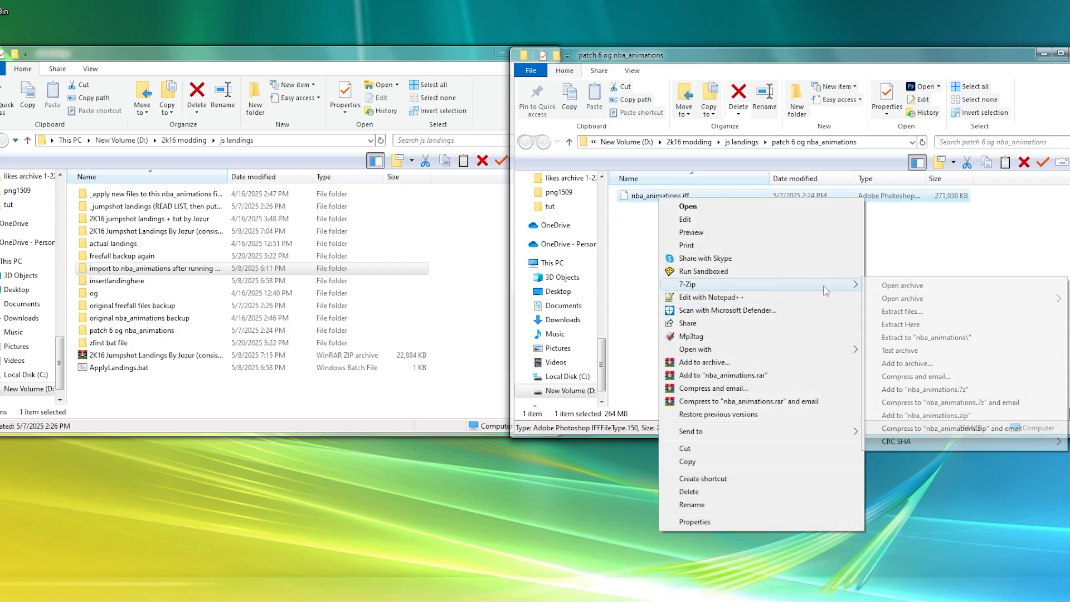
left_click(919, 286)
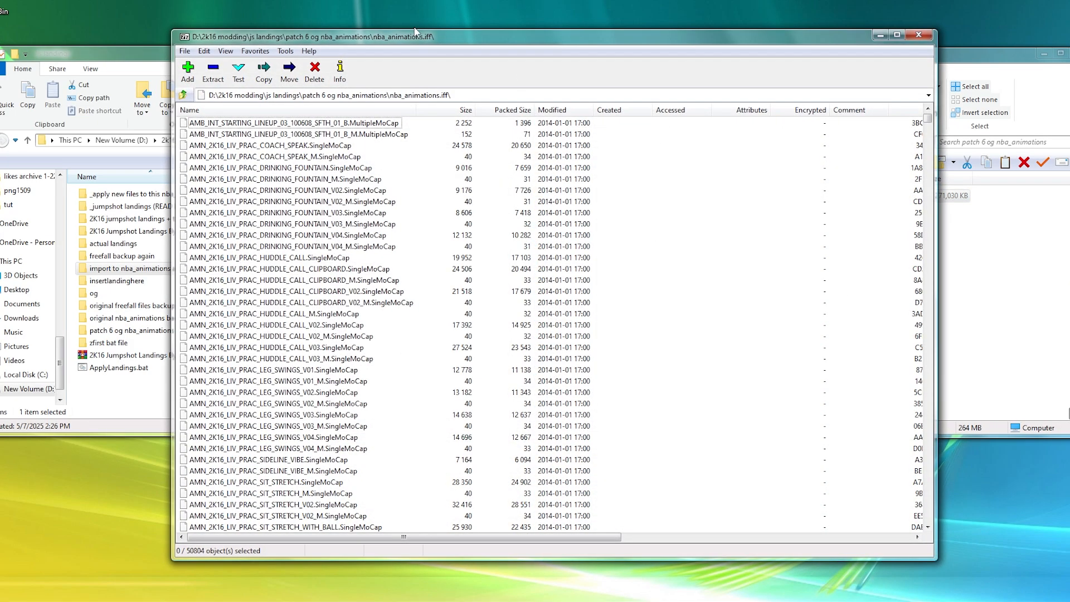
left_click_drag(412, 41, 453, 16)
left_click(355, 84)
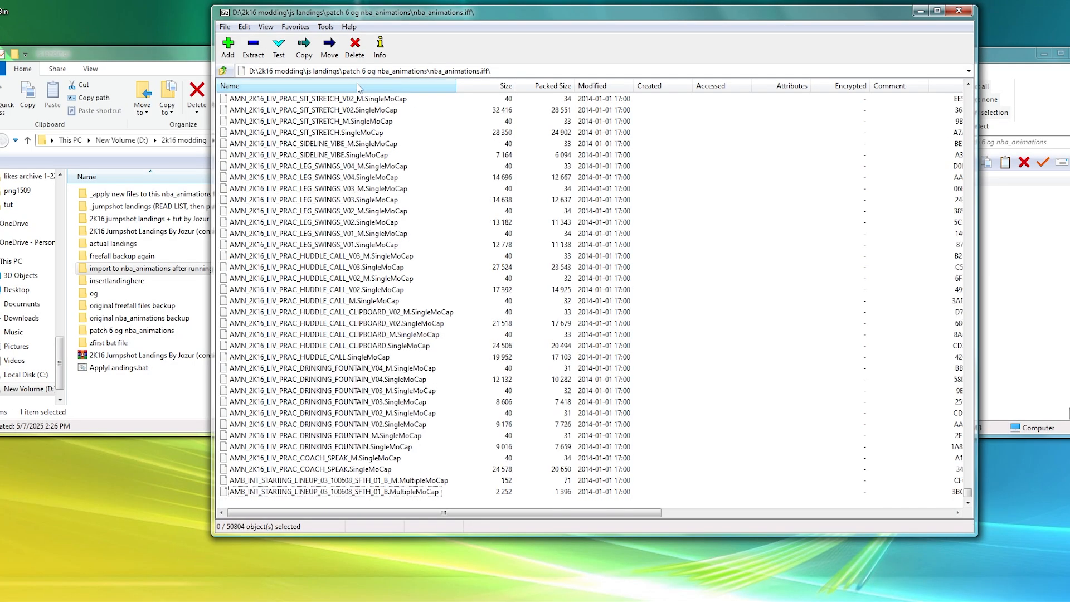
left_click(355, 84)
Find the ANM_2K15_SHT_PARK_FREEFALL animations in the archive and examine the entries from V1 to V30
left_click_drag(968, 94, 940, 364)
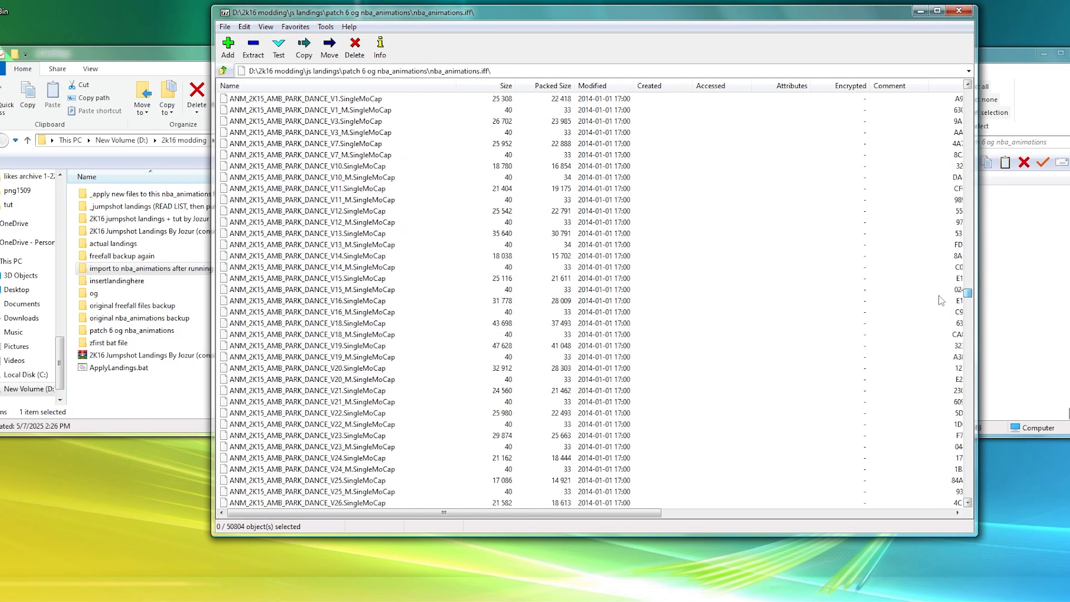
left_click(265, 178)
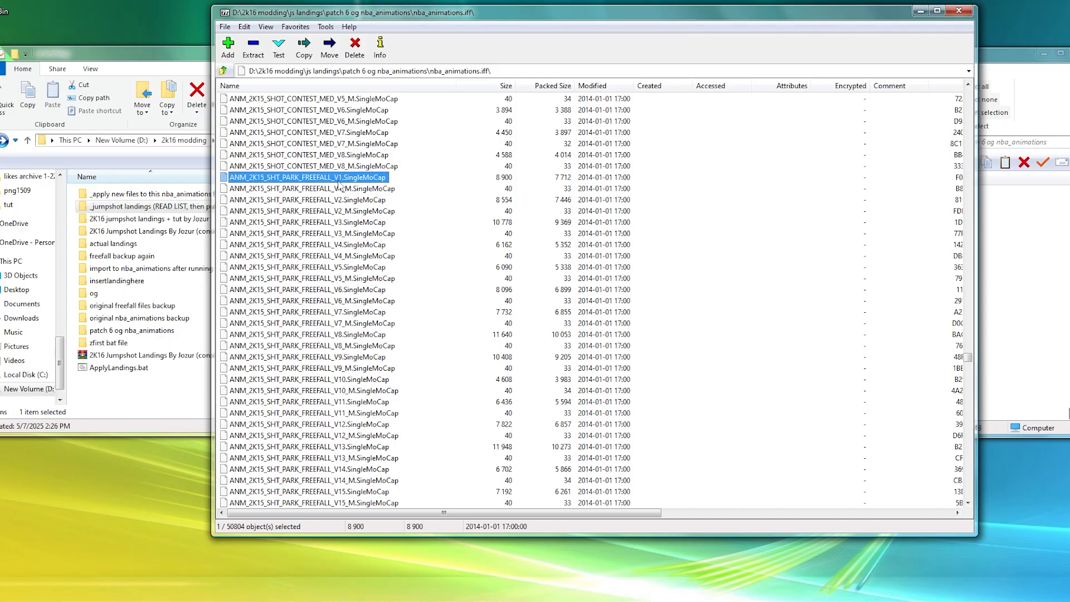
scroll(335, 241, "down", 15)
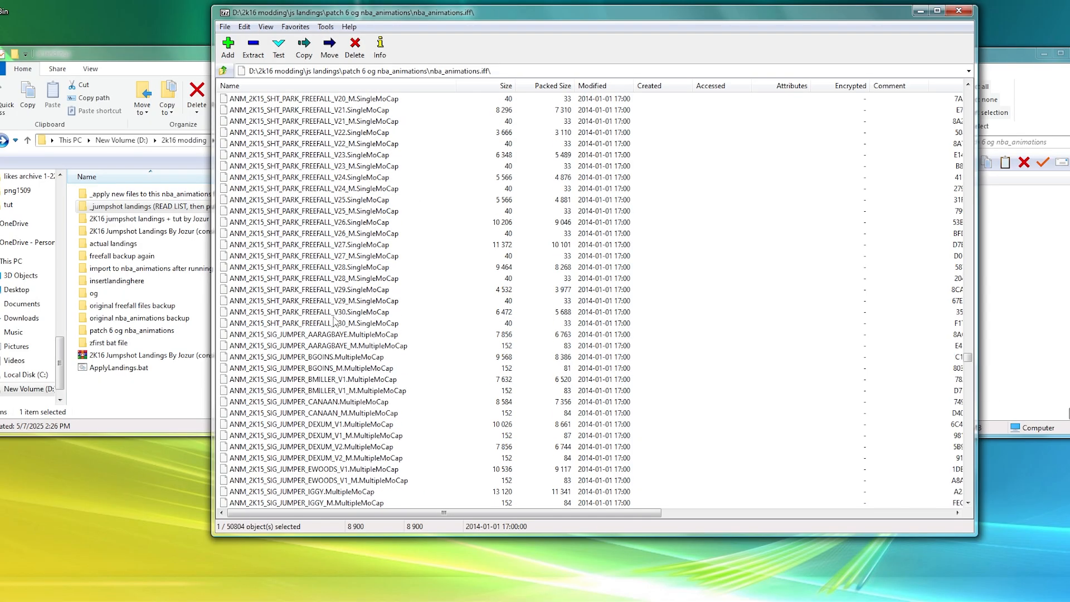
scroll(338, 340, "up", 3)
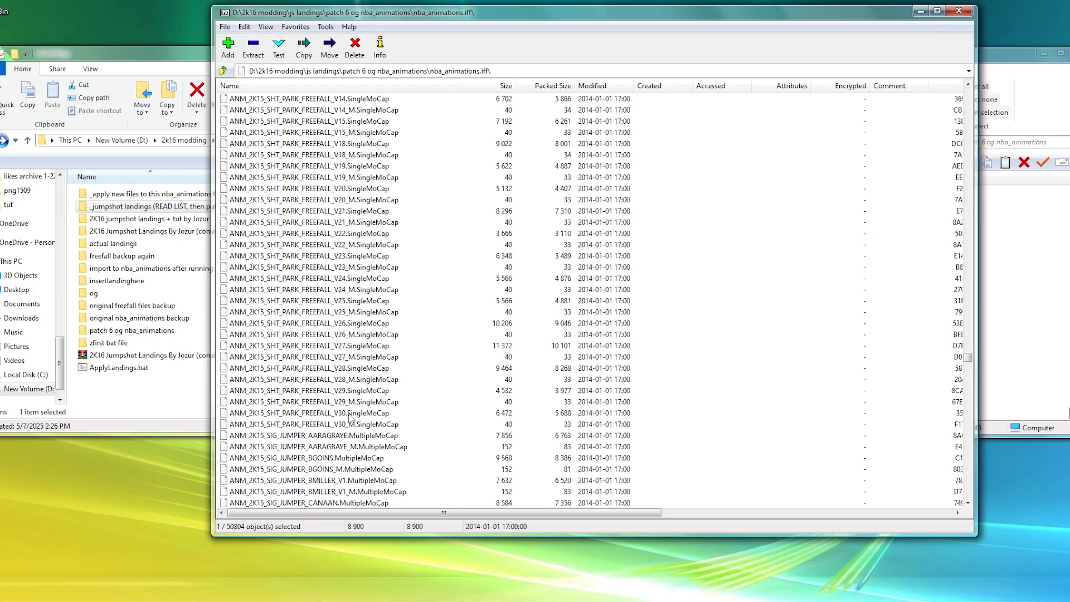
left_click(348, 415)
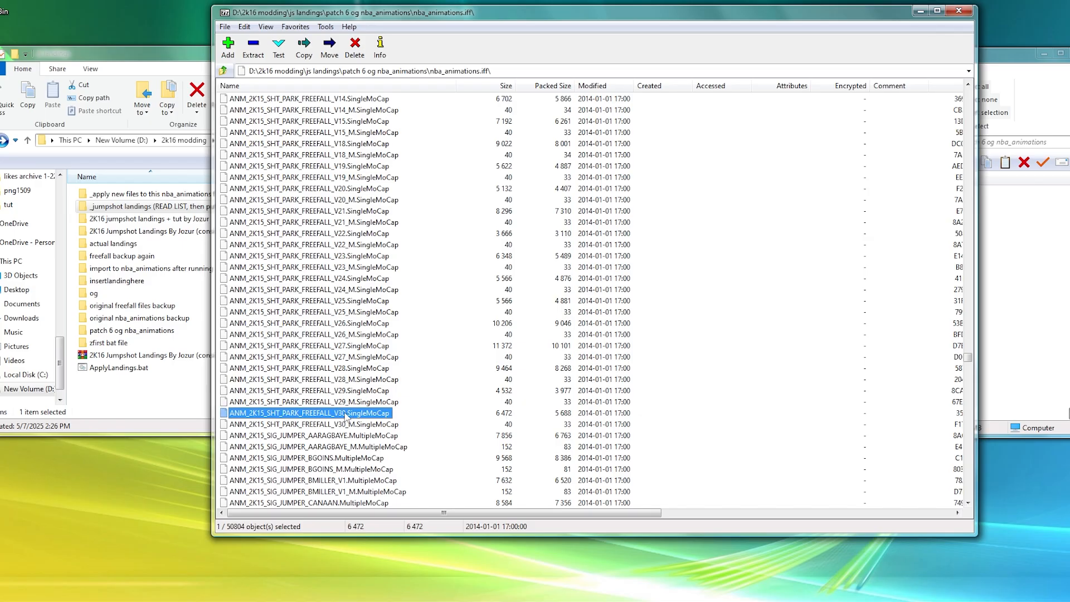
left_click(357, 424)
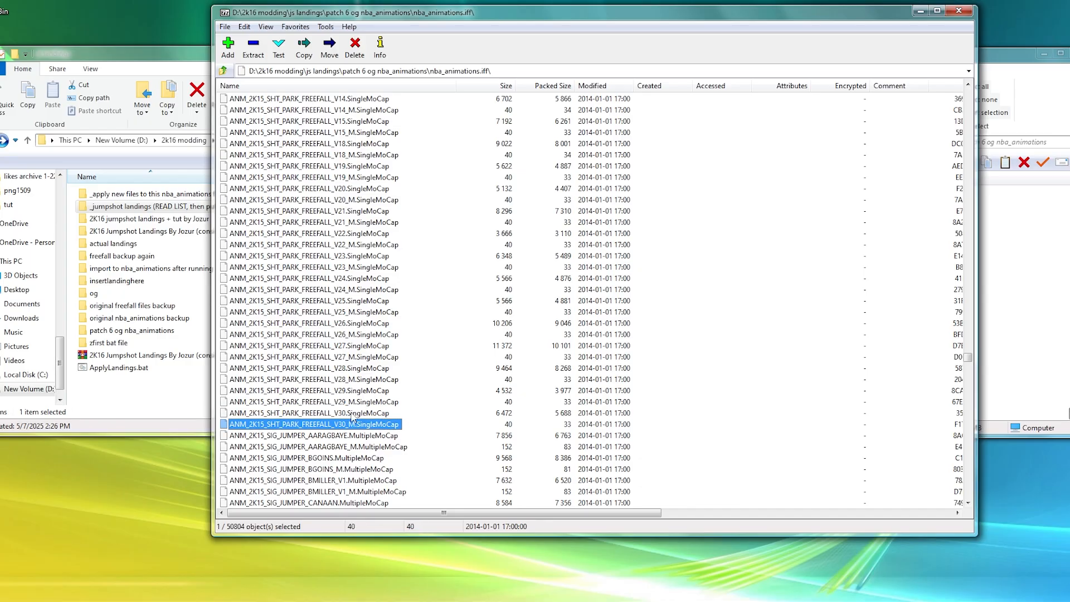
left_click(354, 413)
scroll(427, 212, "up", 6)
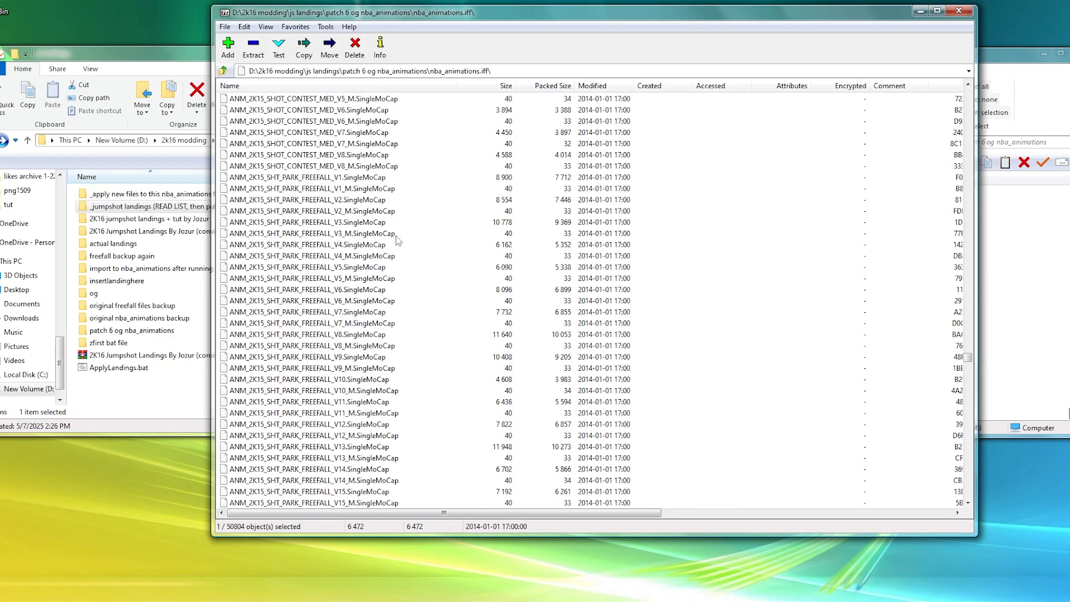
scroll(396, 224, "up", 3)
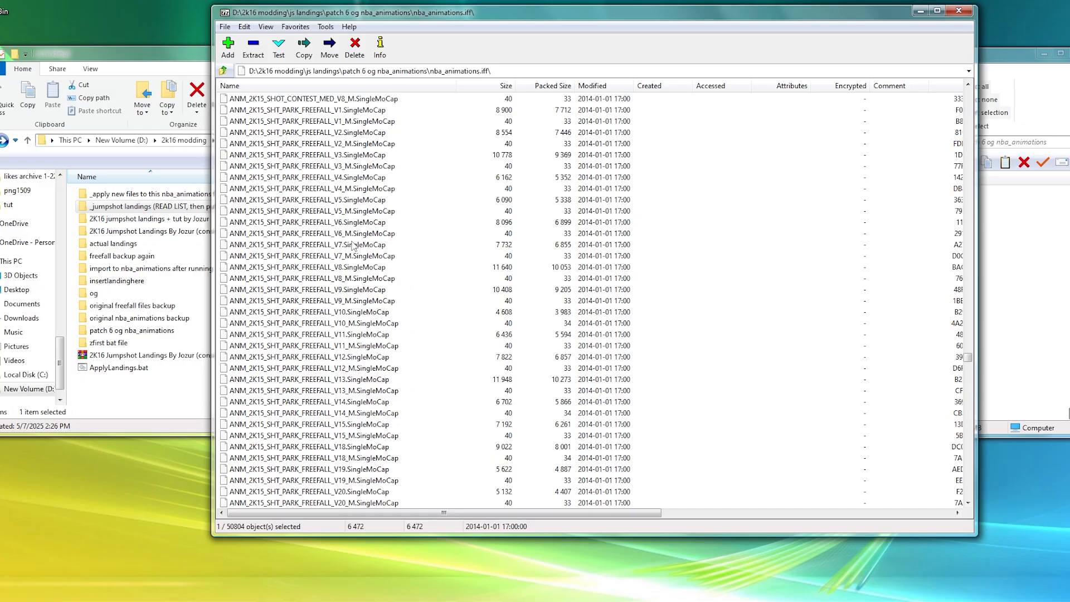
Open the _jumpshot landings folder and read the text file listing the jumpshot landing names
double_click(150, 207)
scroll(233, 258, "down", 3)
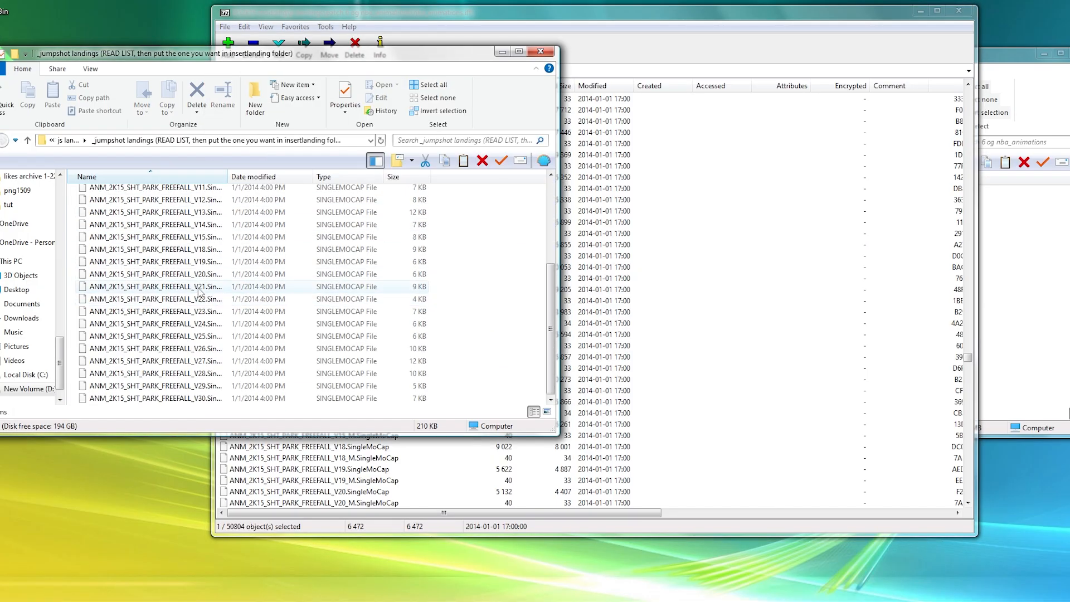
scroll(233, 257, "up", 3)
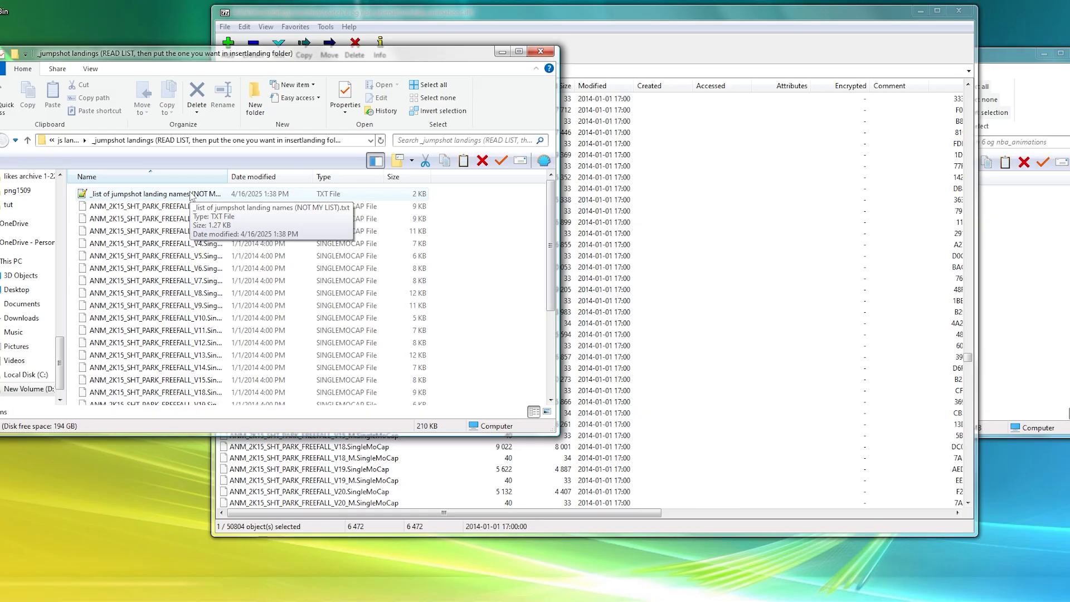
double_click(167, 194)
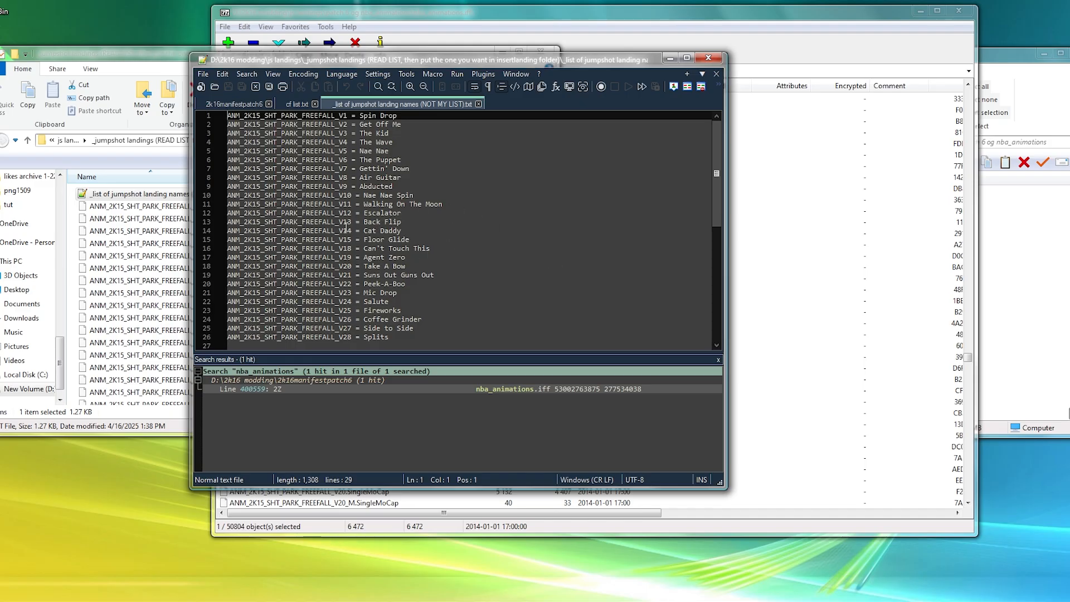
scroll(359, 250, "down", 2)
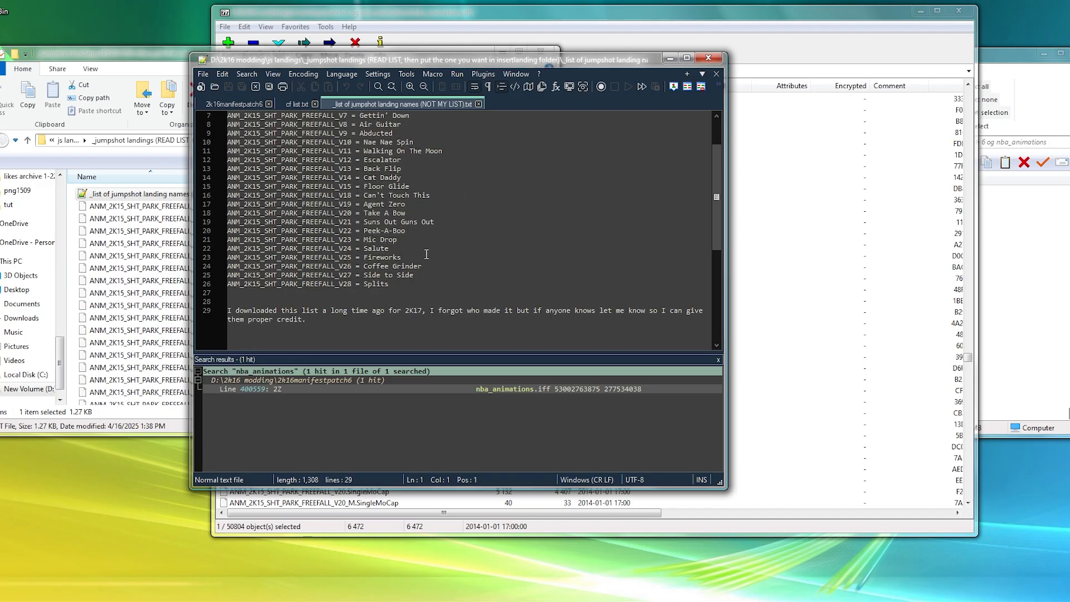
scroll(445, 259, "up", 2)
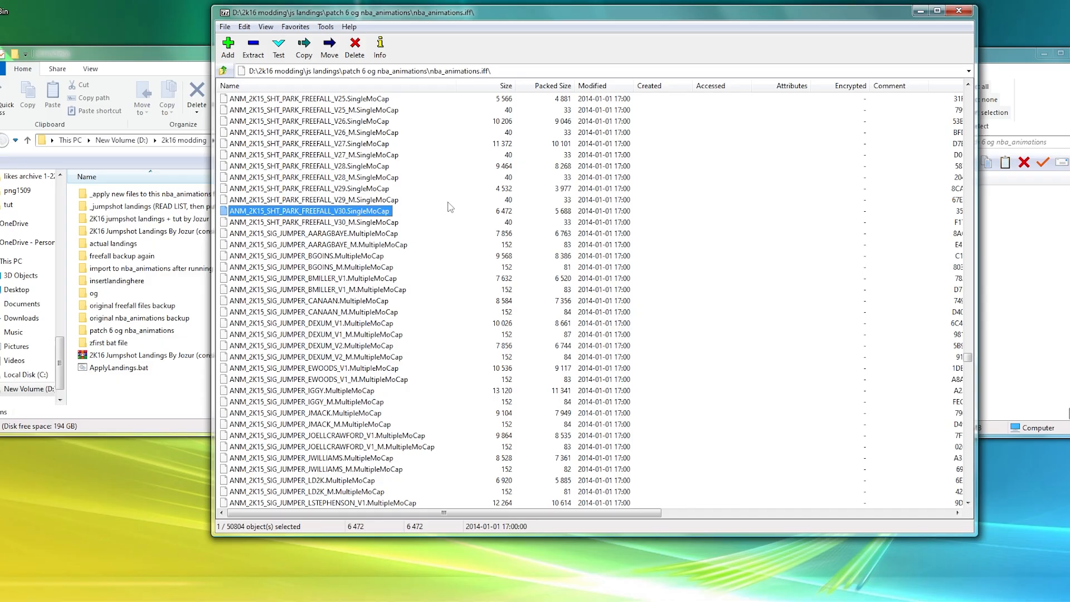
Find the ANM_2K16_FREEFALL_SHOOTER animations in the archive and examine the entries from DRILL_V01 through PRESSURED_V13
scroll(708, 278, "down", 5)
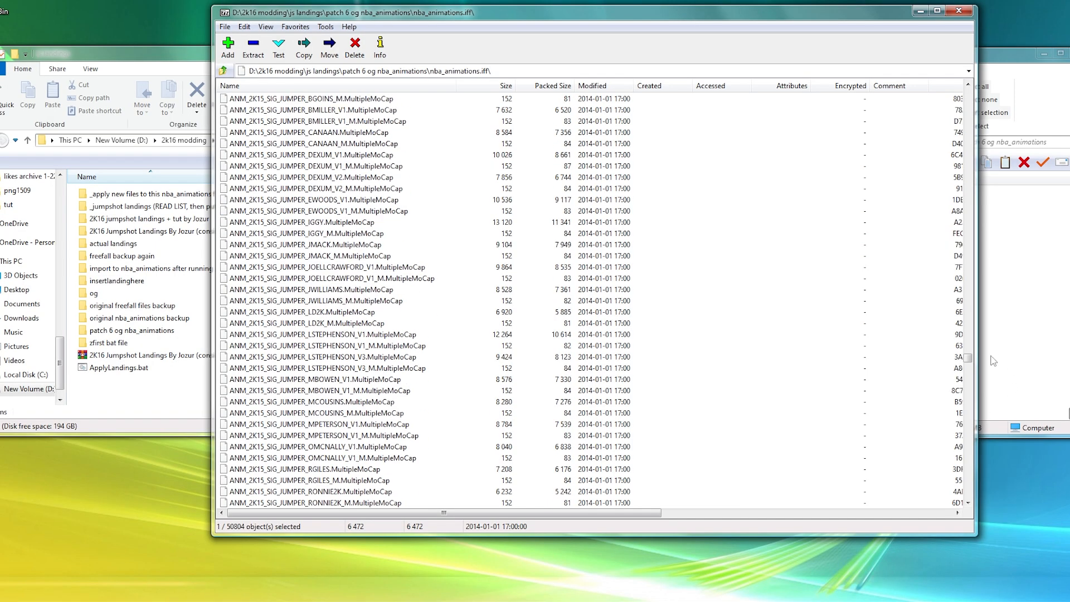
left_click_drag(968, 358, 982, 490)
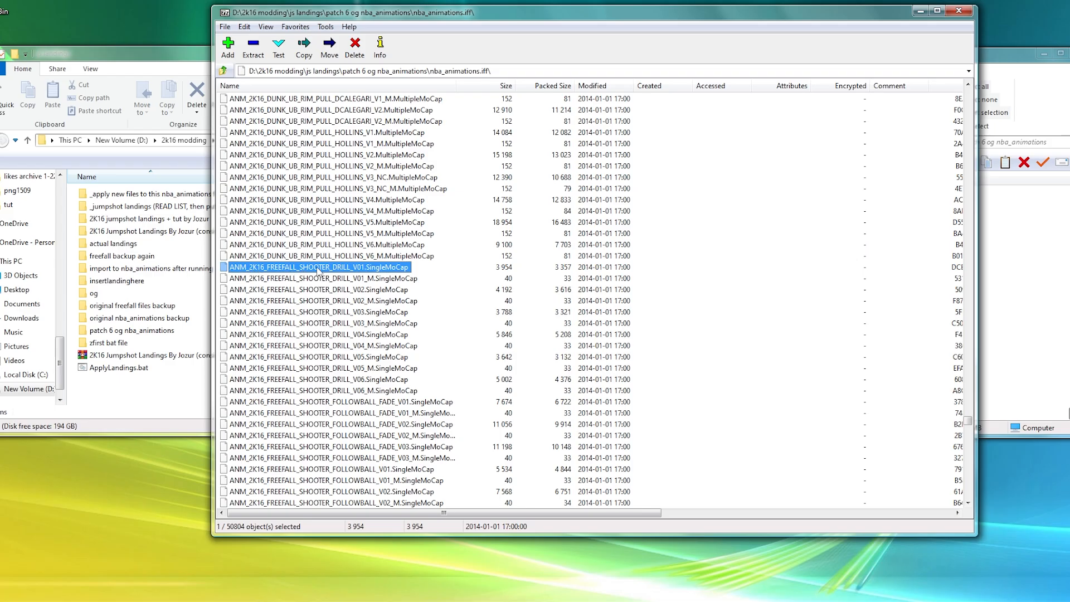
scroll(274, 316, "down", 4)
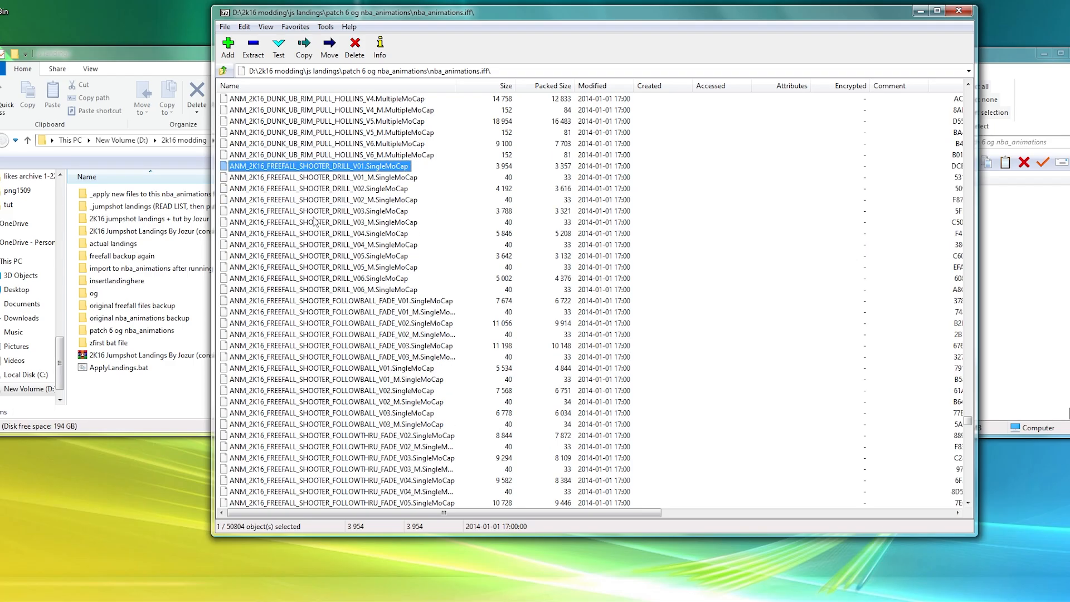
scroll(316, 207, "down", 1)
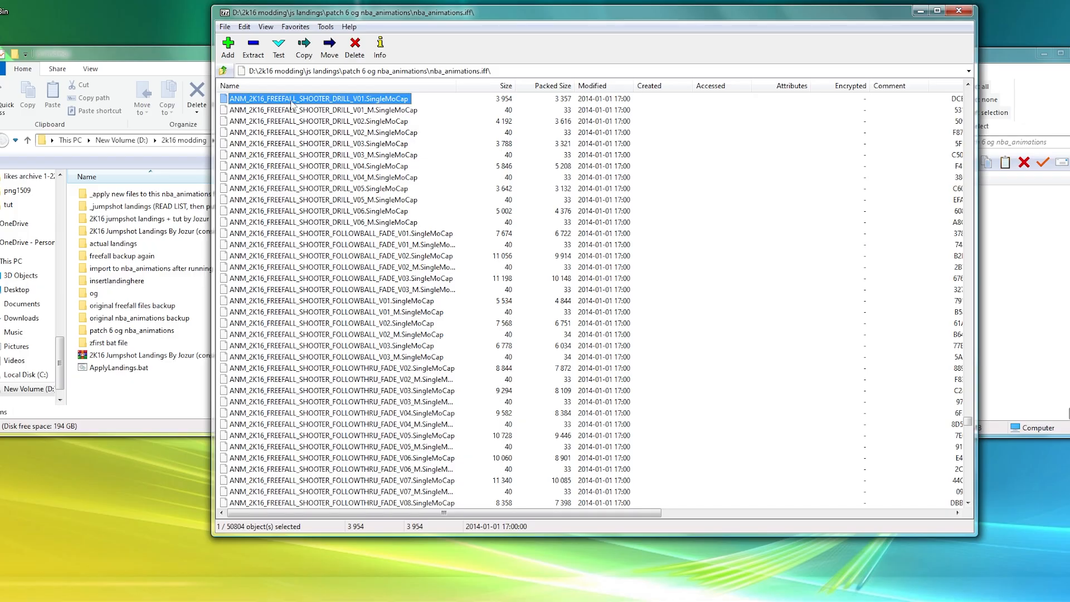
scroll(291, 103, "down", 20)
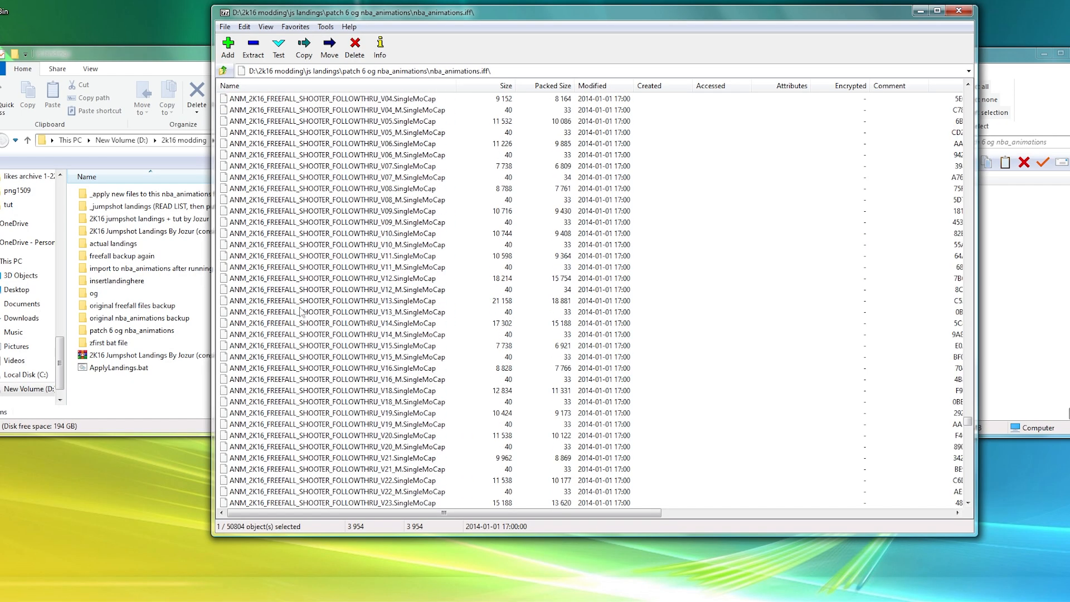
scroll(320, 325, "down", 16)
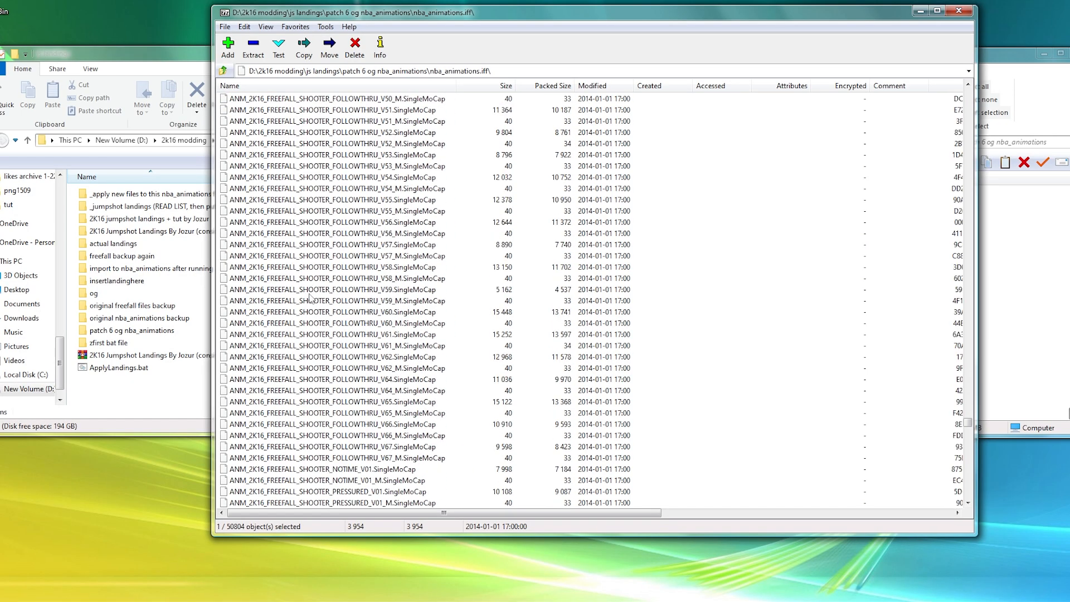
scroll(368, 329, "down", 10)
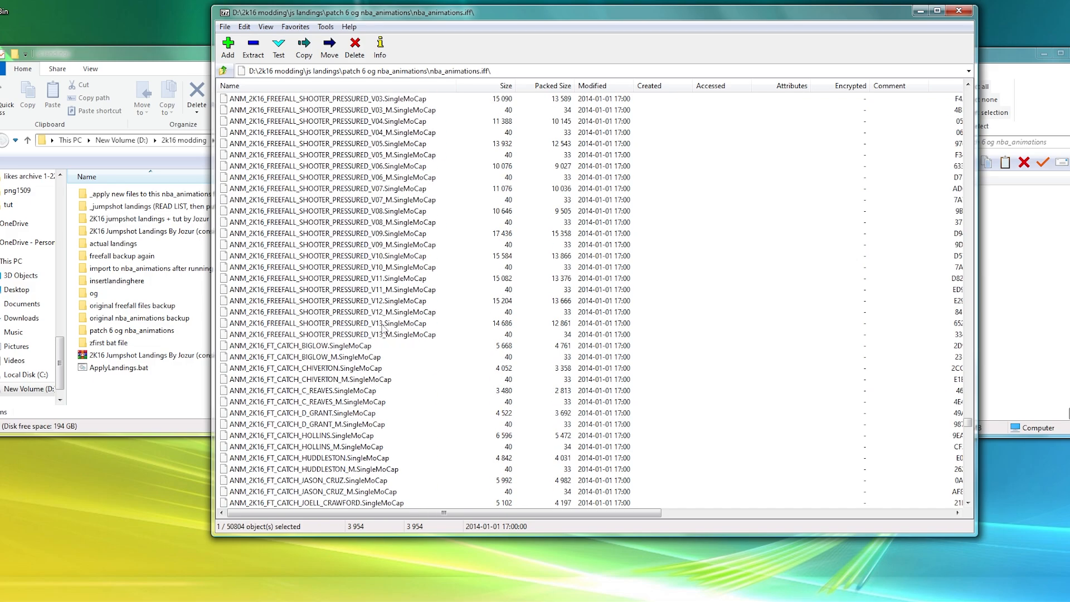
scroll(385, 339, "up", 1)
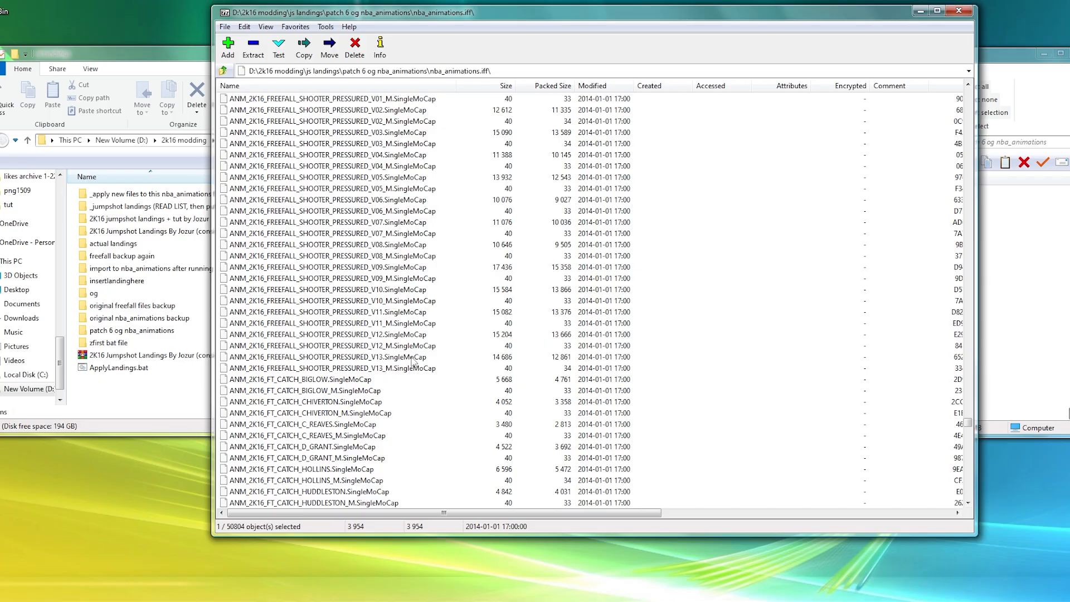
scroll(428, 303, "up", 4)
scroll(424, 297, "up", 7)
Examine the files in the "import to nba_animations after running bat" folder, then return to js landings and select ApplyLandings.bat
left_click_drag(370, 13, 618, 26)
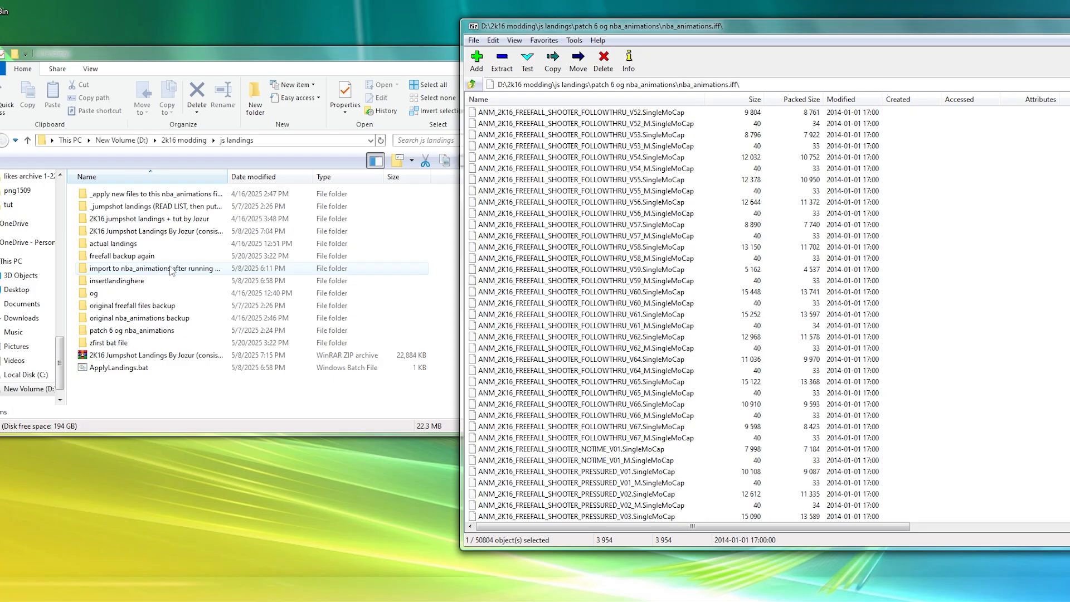
double_click(171, 269)
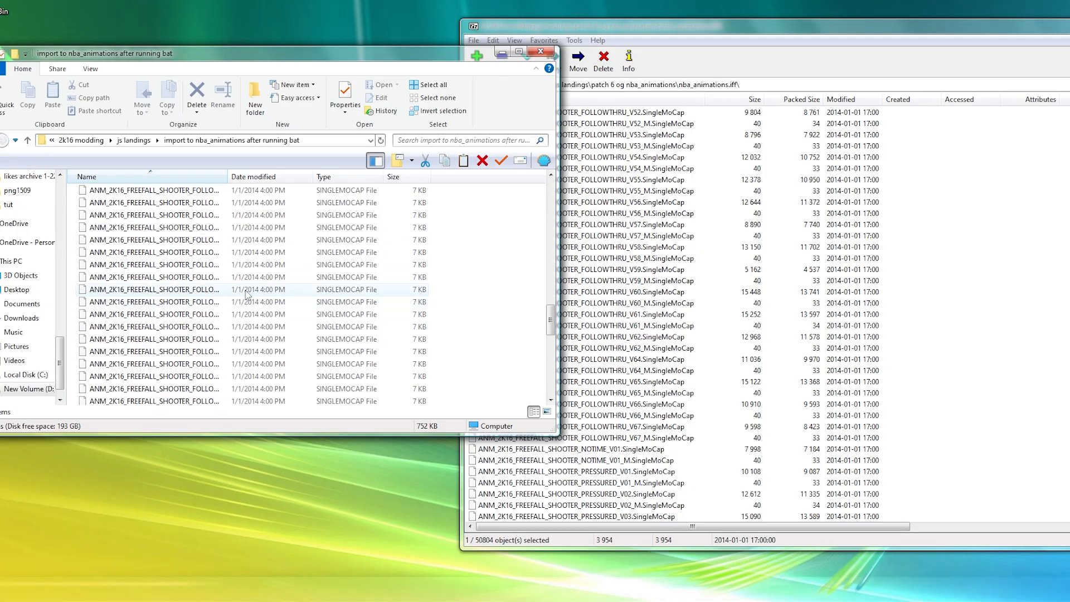
scroll(247, 295, "down", 3)
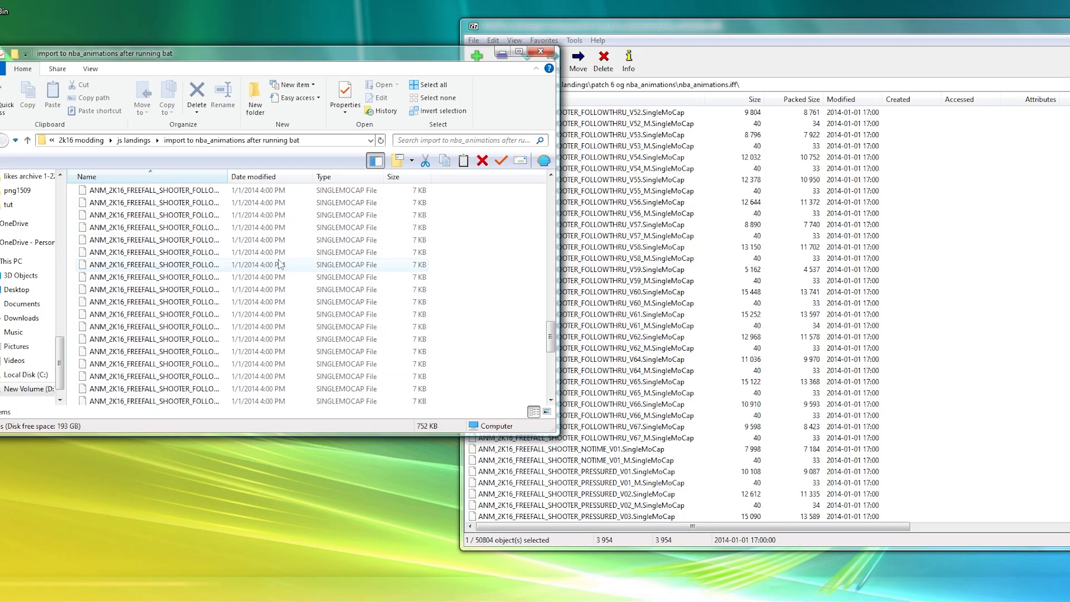
left_click(134, 140)
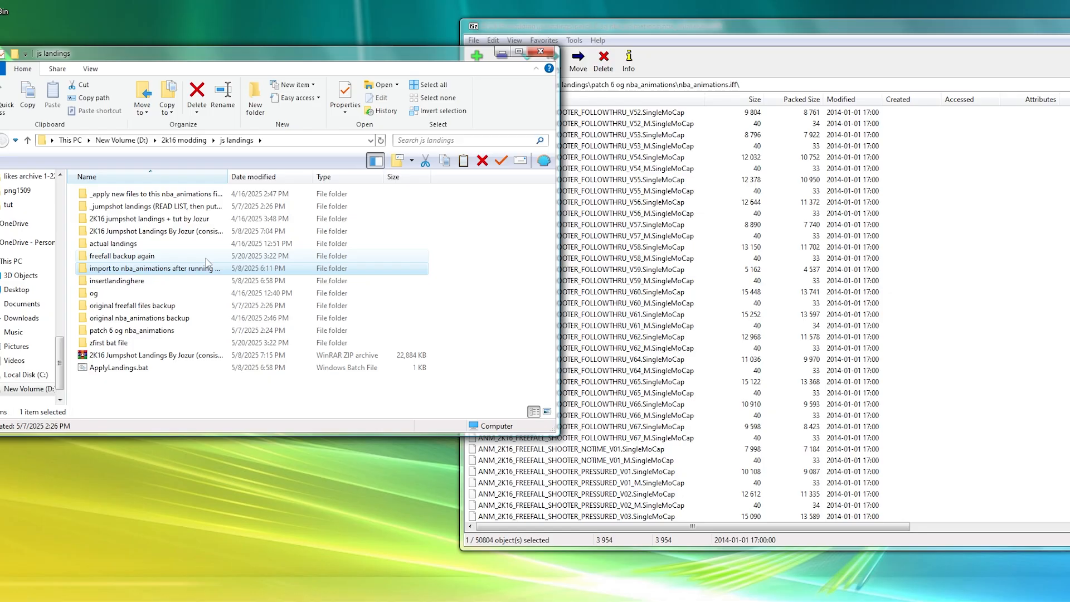
left_click(132, 371)
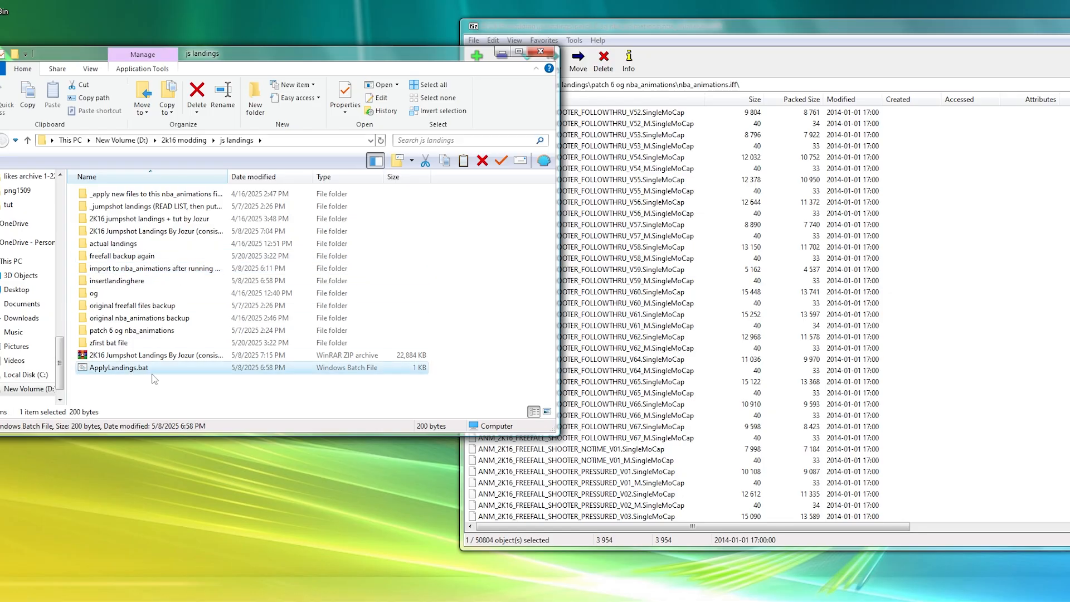
Open ApplyLandings.bat in Notepad++ and compare its script with the files in the "import to nba_animations after running bat" folder
right_click(134, 372)
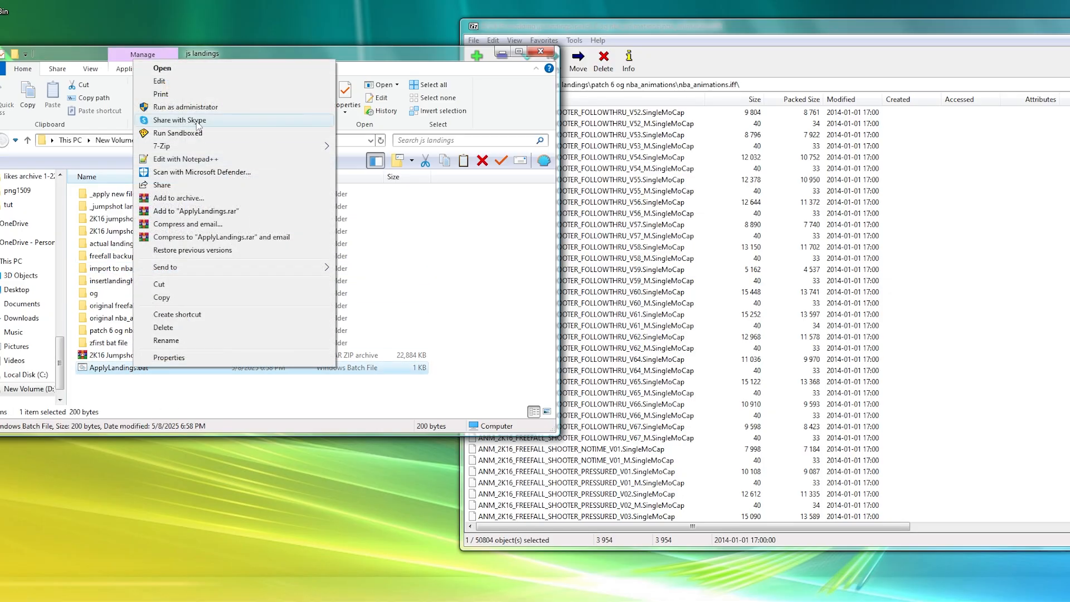
left_click(207, 161)
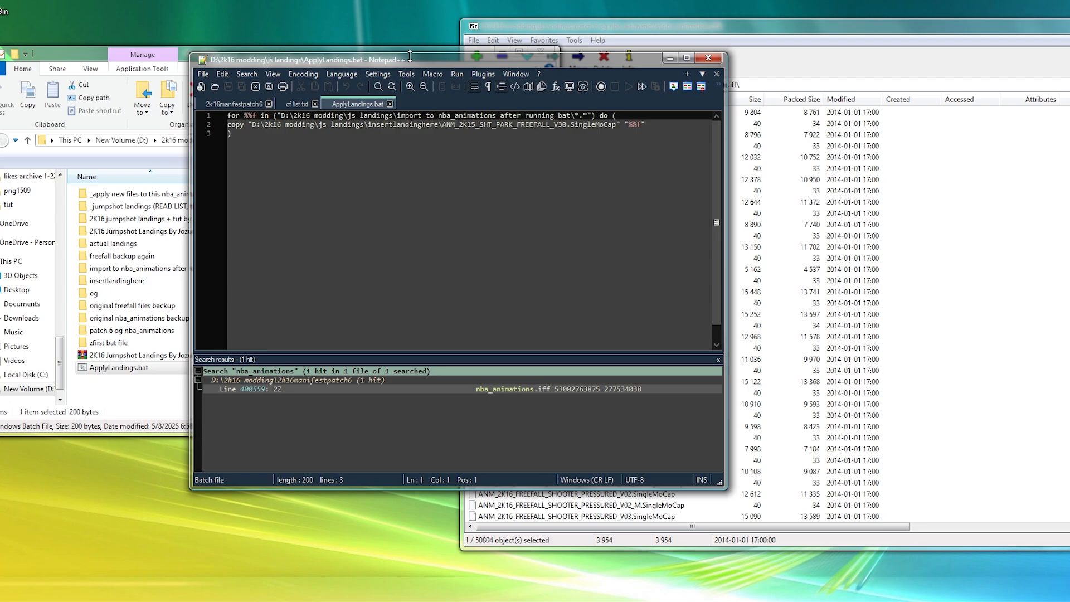
left_click_drag(410, 59, 585, 73)
double_click(139, 268)
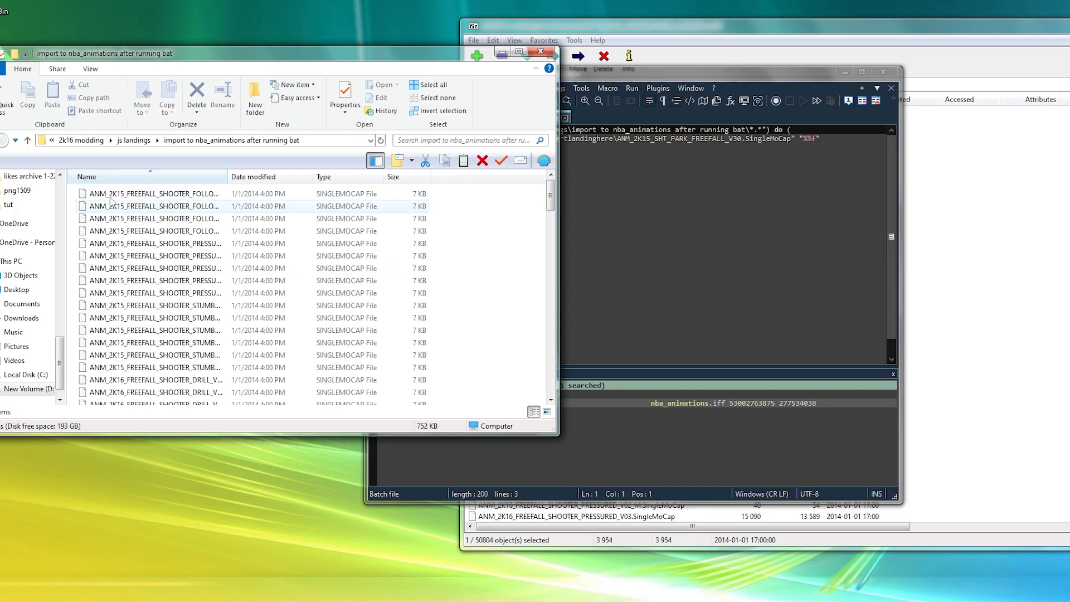
scroll(251, 240, "down", 15)
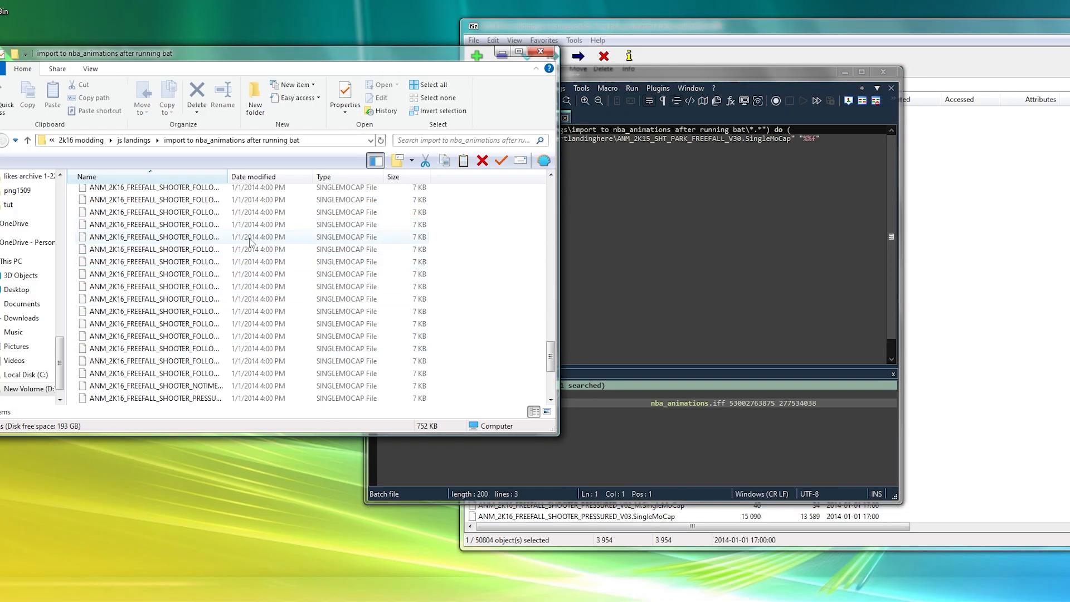
left_click(132, 140)
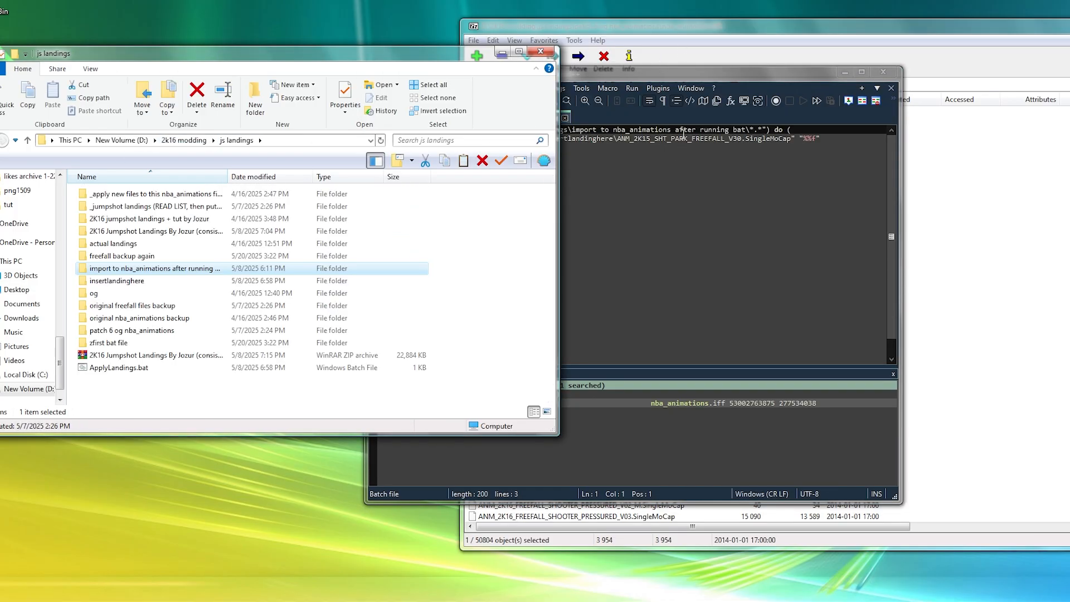
left_click(636, 75)
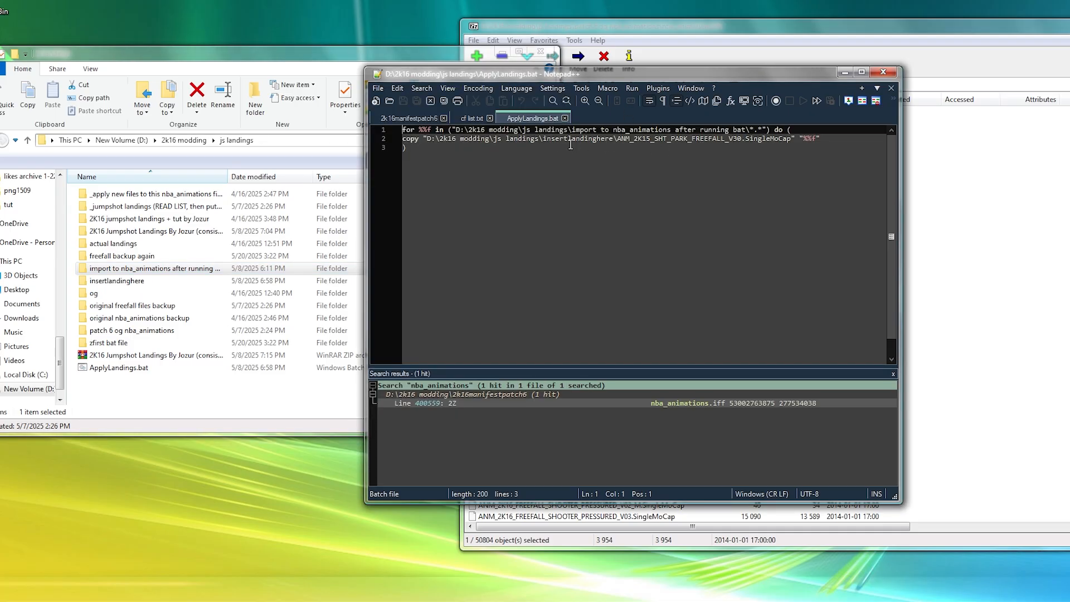
Check the source landing file in the insertlandinghere folder, then return to js landings and close the ApplyLandings.bat script
double_click(175, 281)
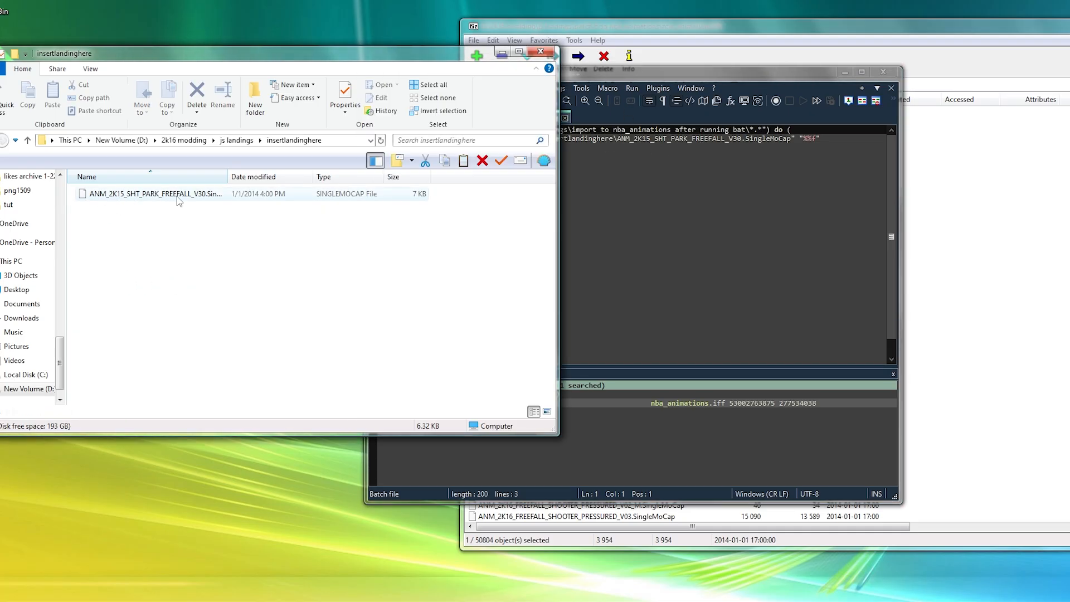
left_click(236, 140)
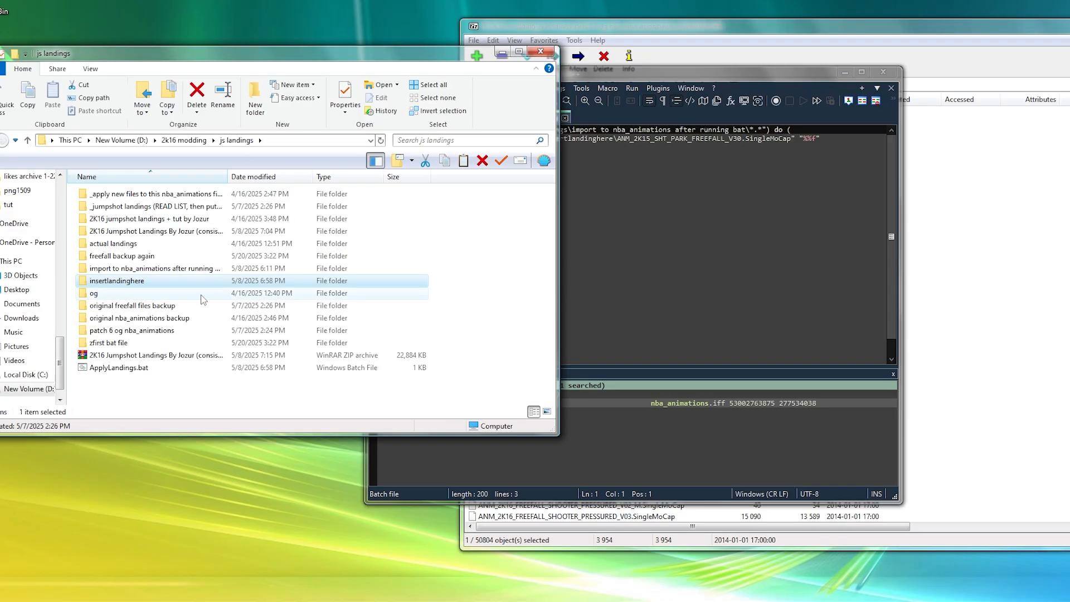
left_click(882, 72)
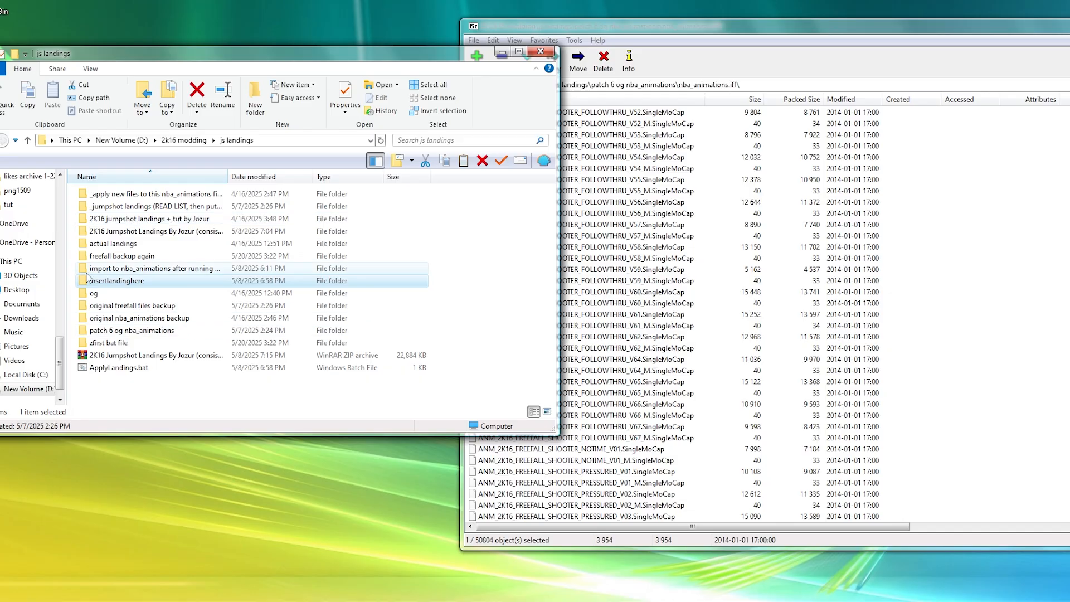
Look through the files in "import to nba_animations after running bat", select all of them, and return to js landings
double_click(111, 268)
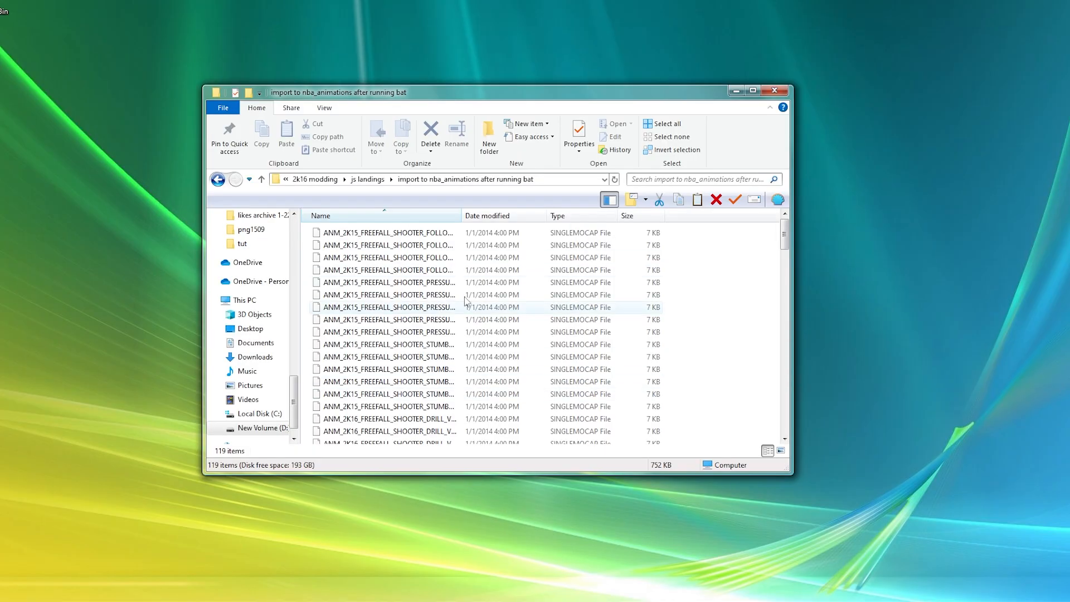
scroll(465, 300, "down", 20)
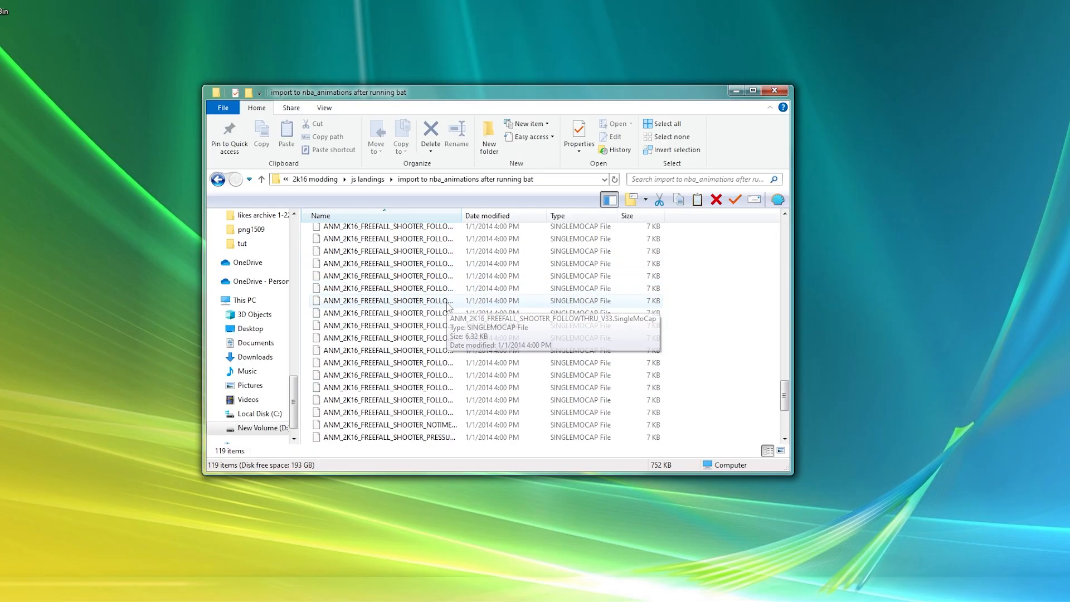
scroll(532, 306, "up", 20)
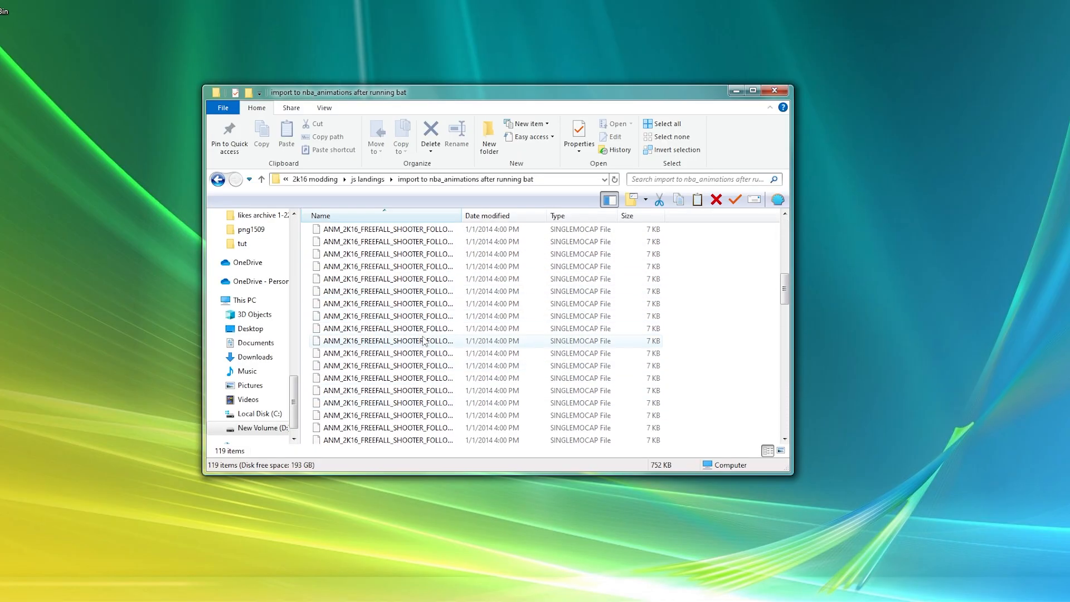
scroll(435, 310, "up", 2)
key("ctrl+a")
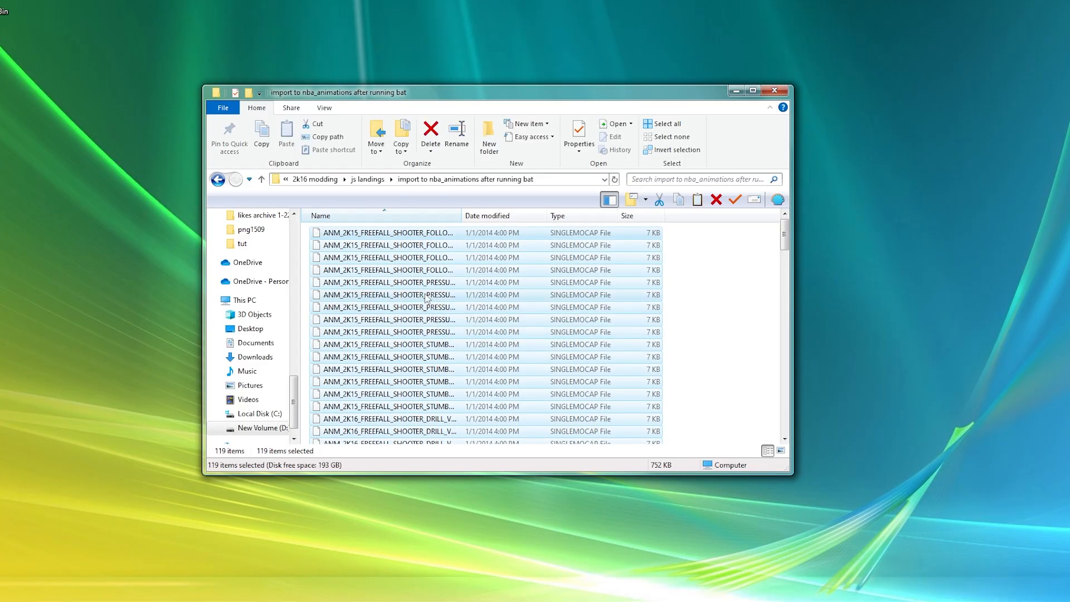
left_click(381, 180)
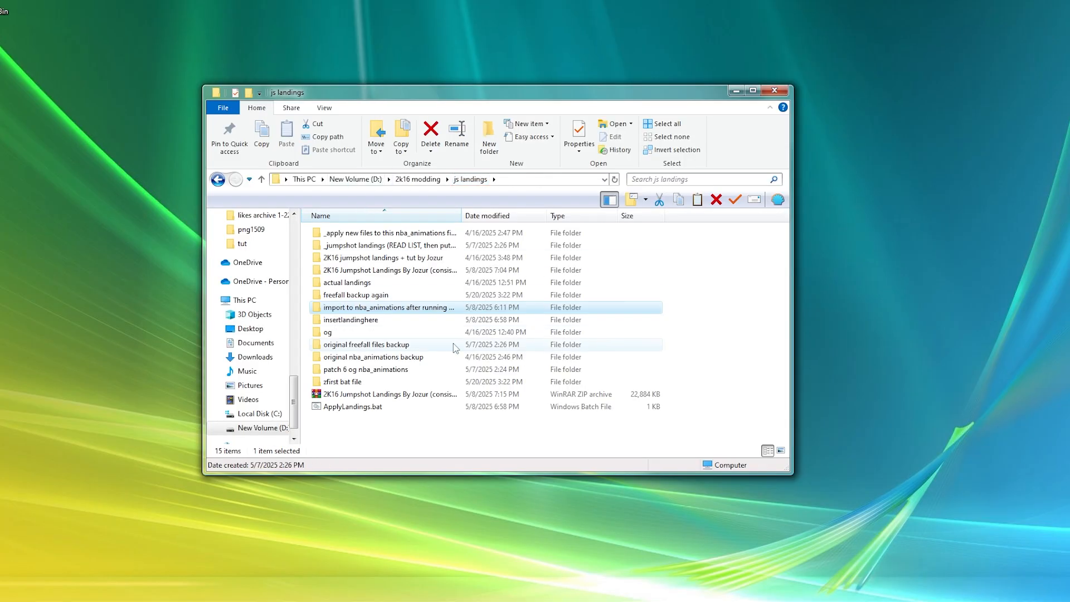
Open nba_animations.iff from the "patch 6 og nba_animations" folder as an archive in 7-Zip and move its window aside
double_click(401, 372)
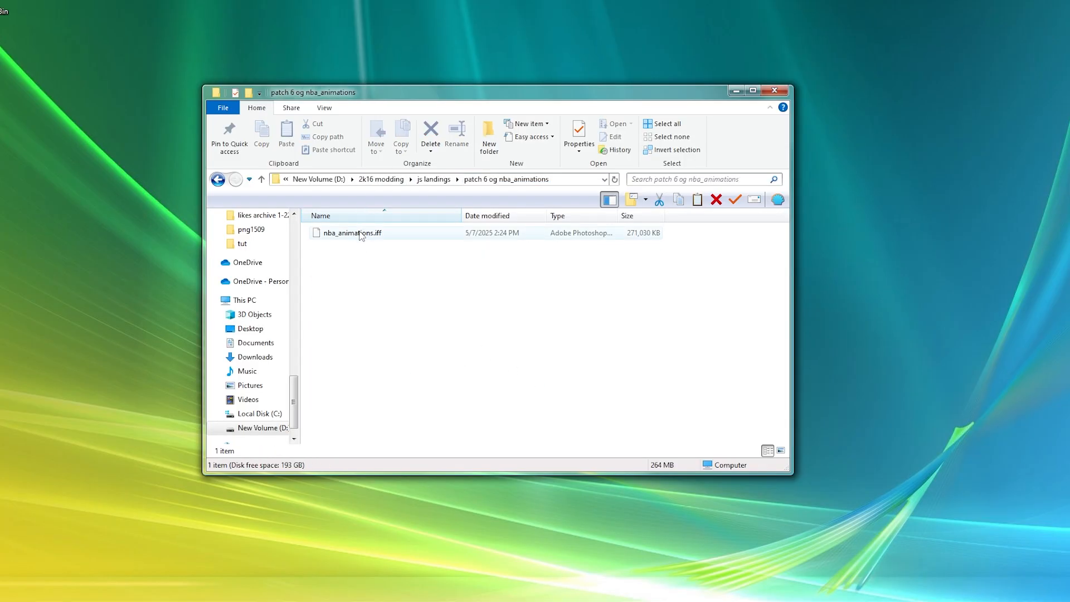
right_click(360, 232)
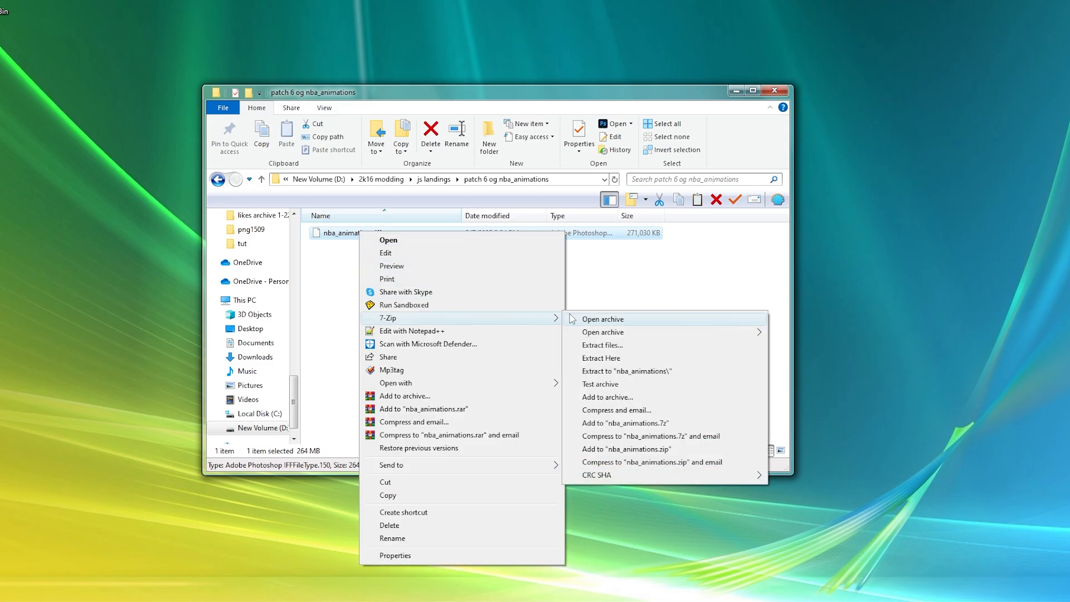
left_click(602, 320)
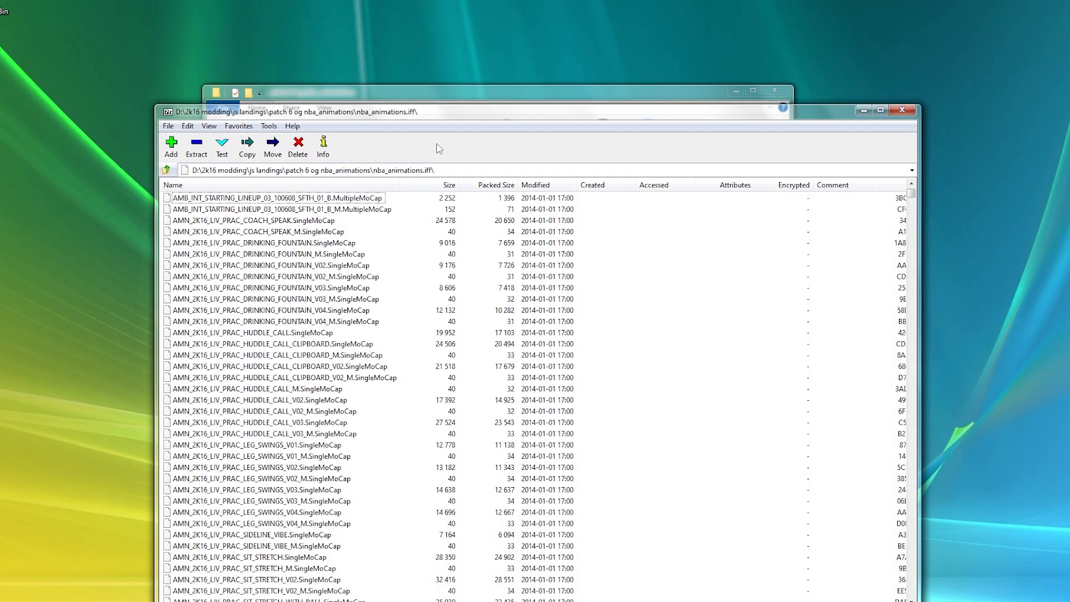
left_click_drag(431, 120, 612, 75)
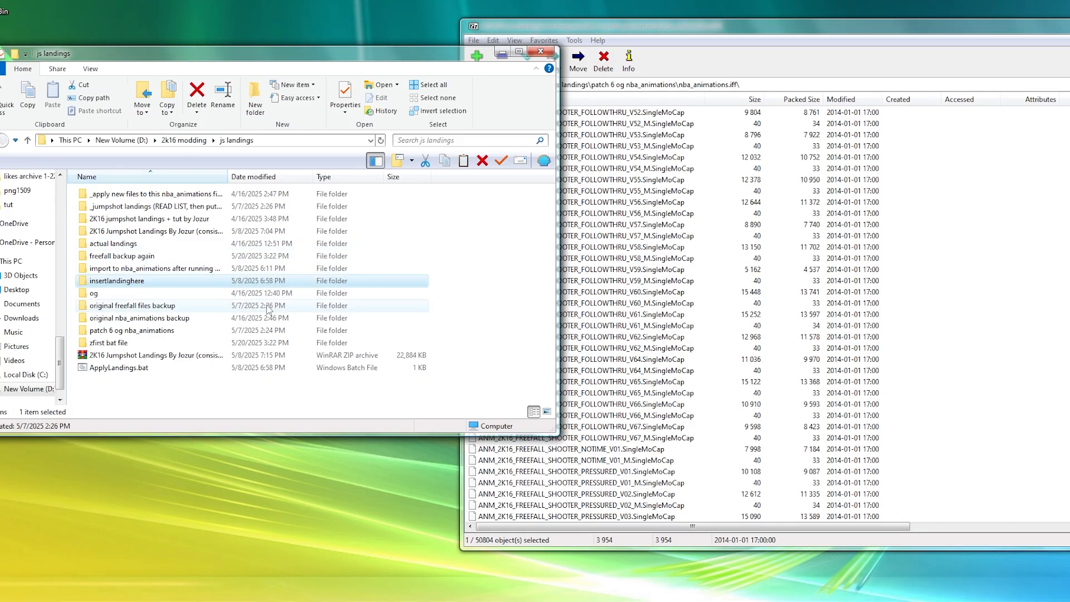
Bring the nba_animations.iff archive window to the front and close it
left_click(719, 30)
left_click_drag(717, 27, 419, 112)
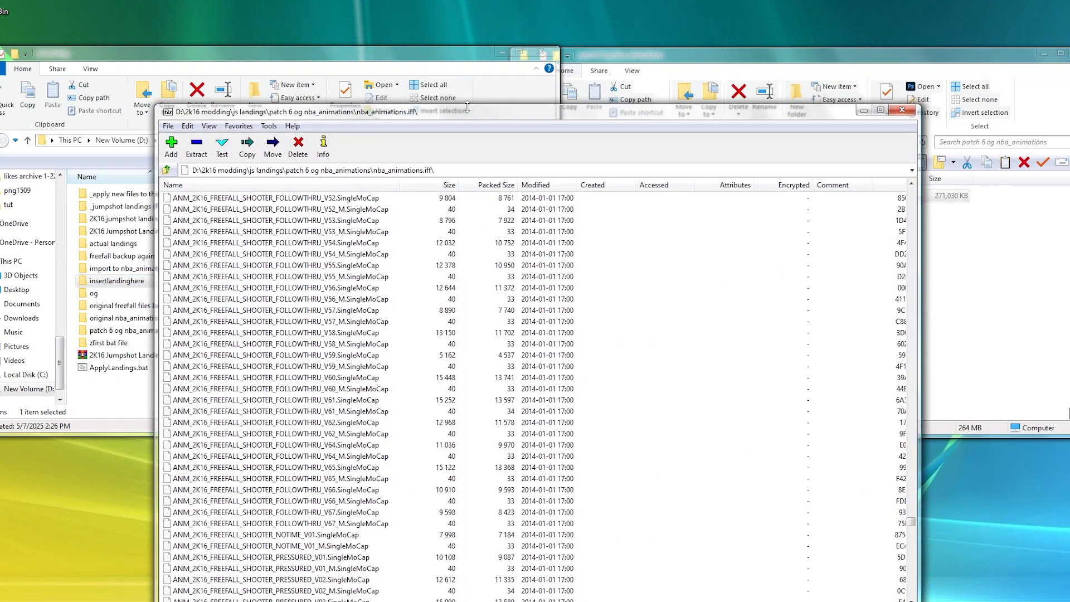
left_click(903, 112)
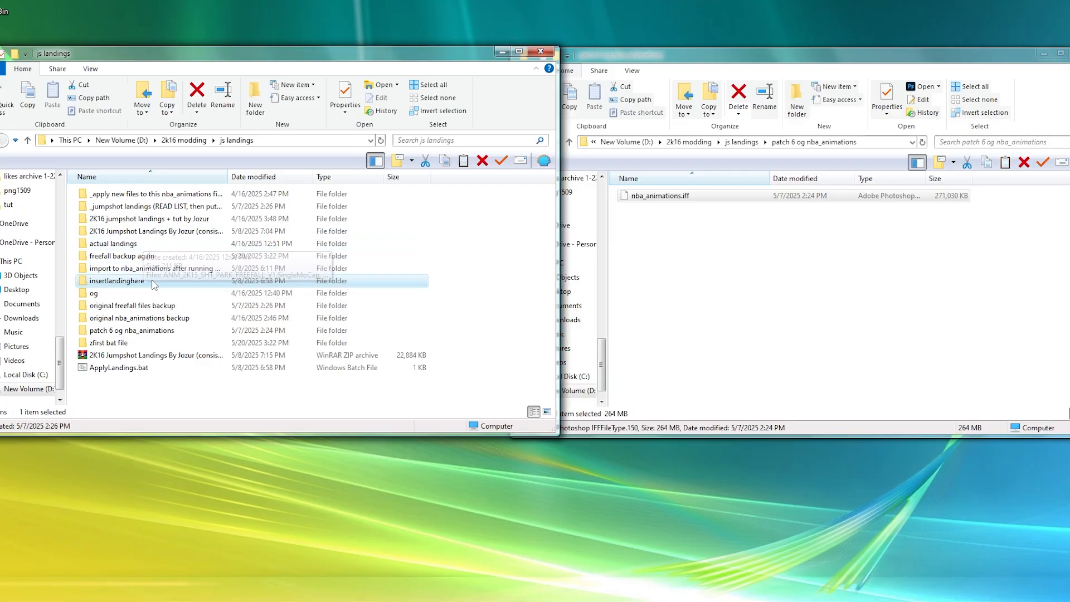
Open the 2K16 Jumpshot Landings (consistency update) folder and examine the landing folders from Abducted to Walking On The Moon
double_click(149, 232)
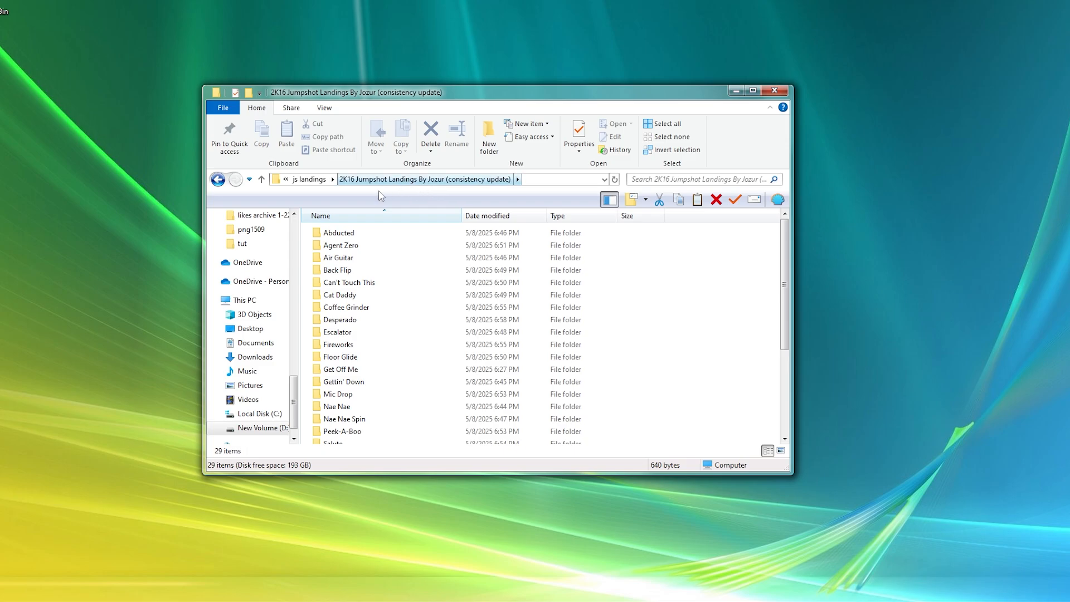
mouse_move(348, 233)
scroll(351, 245, "down", 4)
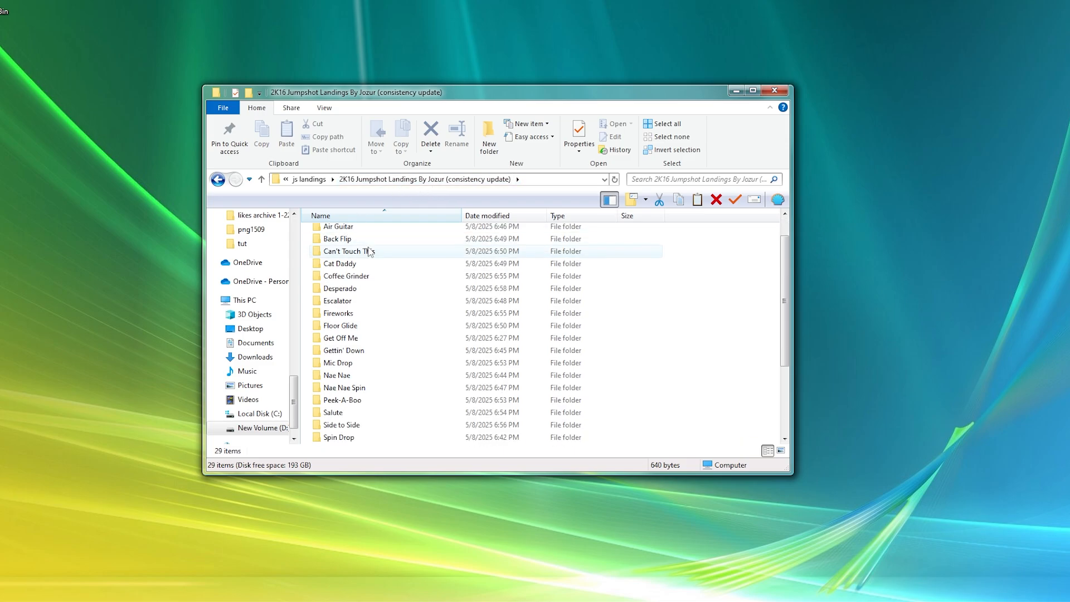
scroll(383, 236, "up", 4)
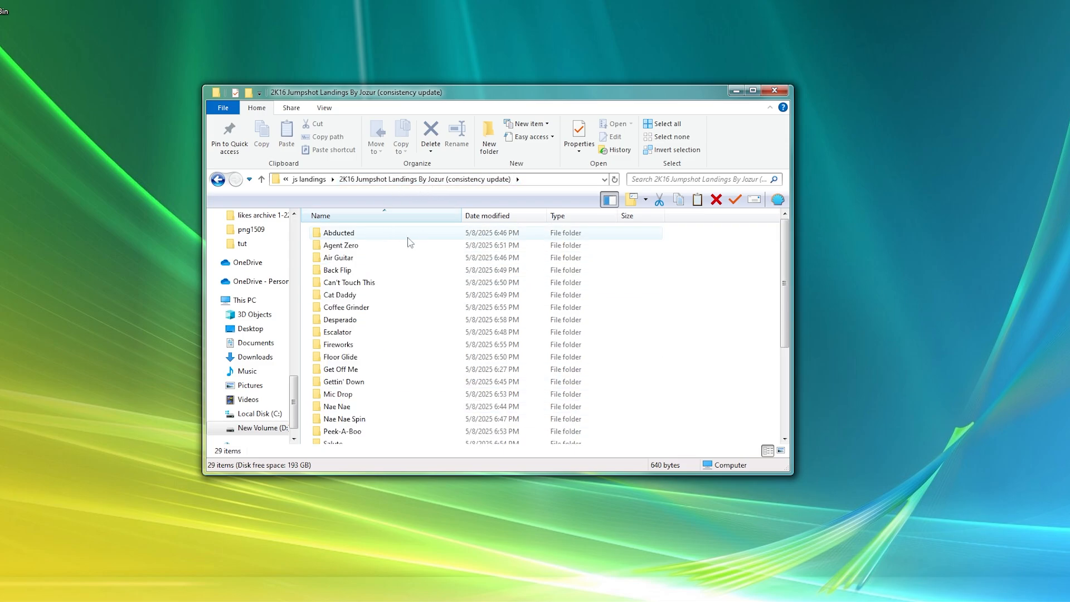
scroll(384, 262, "down", 4)
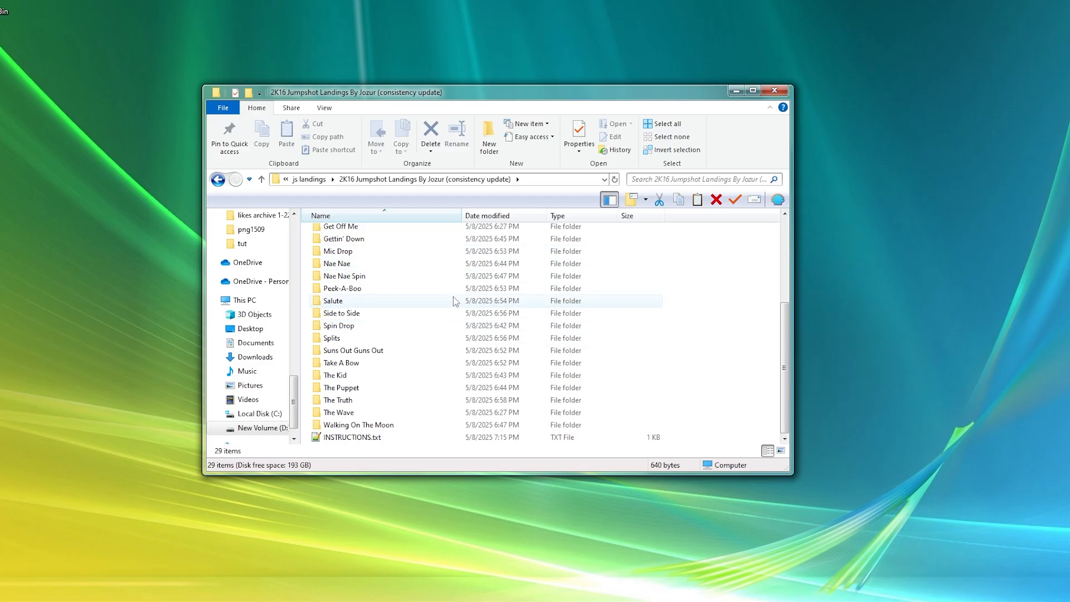
scroll(453, 297, "up", 4)
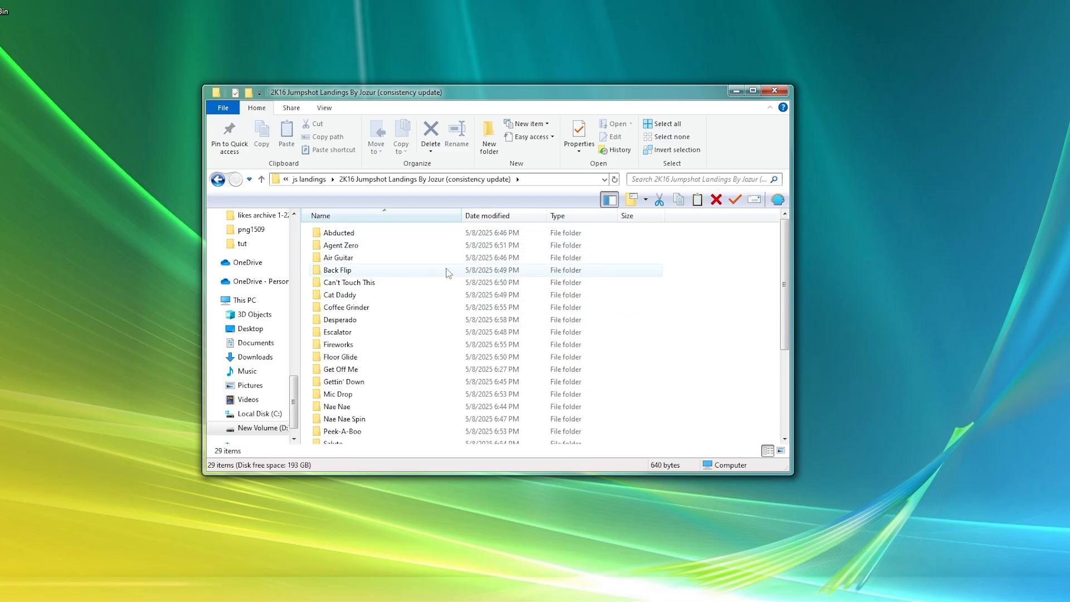
mouse_move(447, 273)
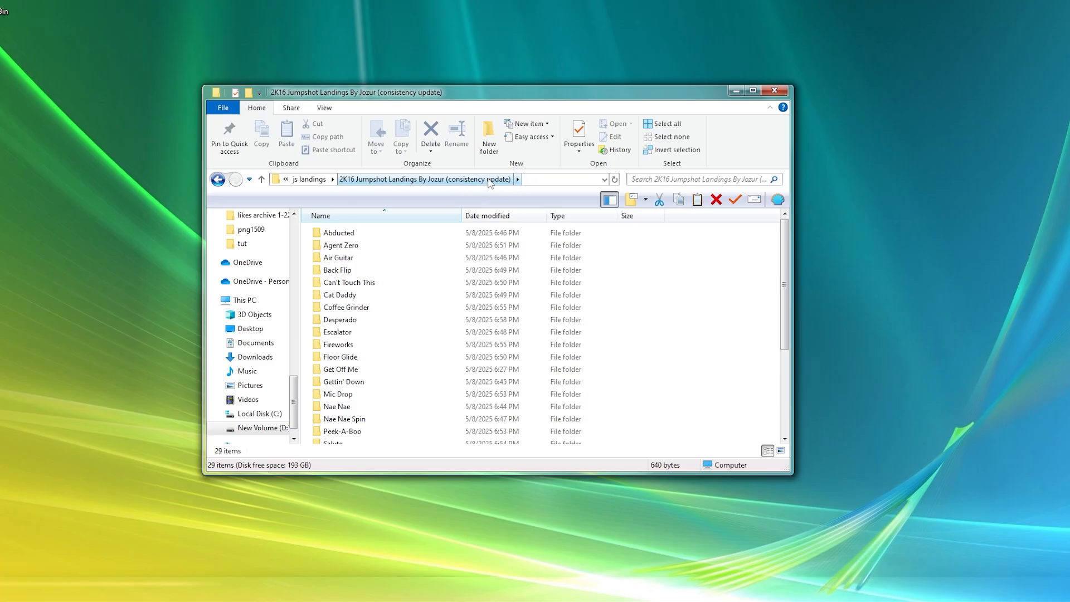
scroll(451, 245, "down", 4)
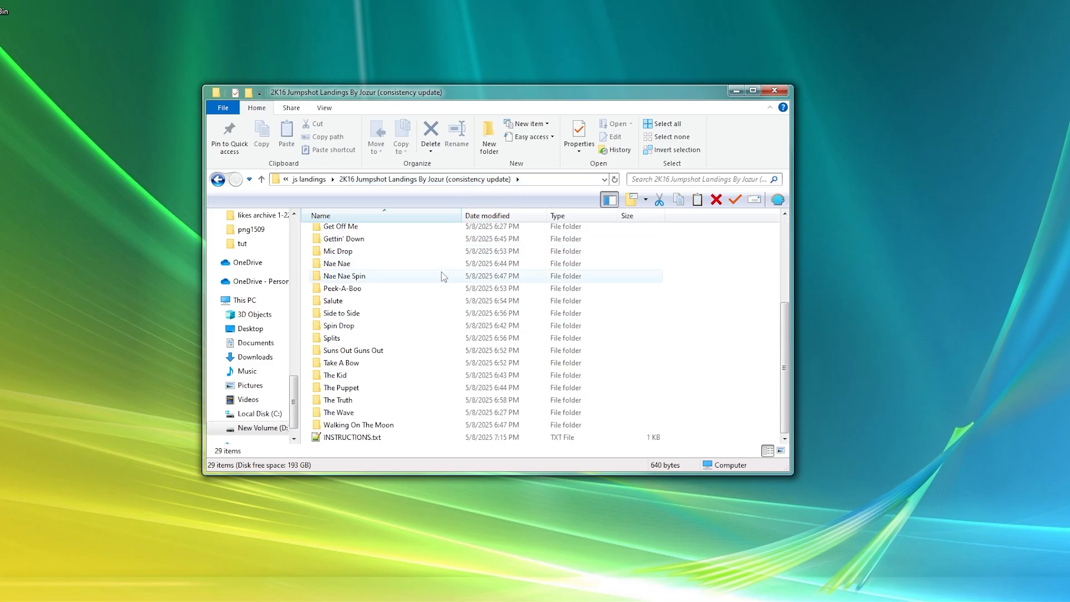
mouse_move(432, 345)
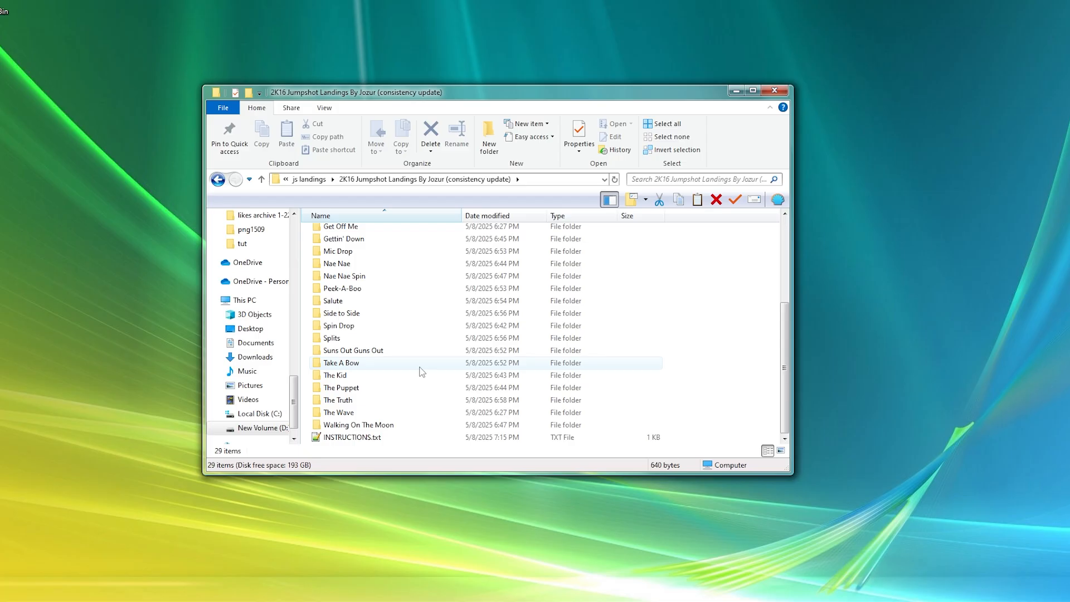
scroll(402, 325, "up", 4)
mouse_move(402, 325)
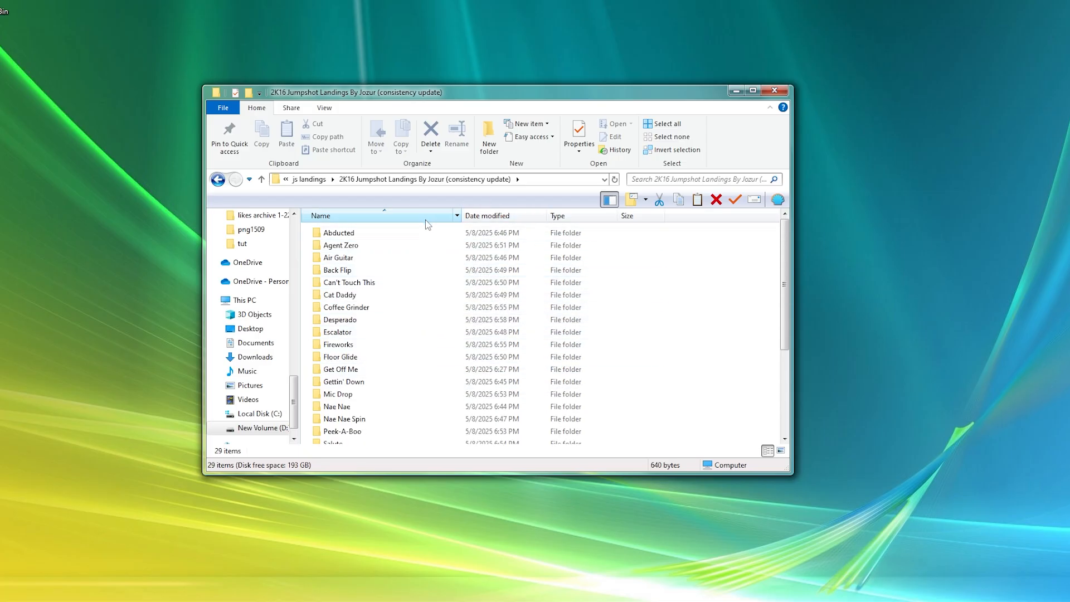
scroll(473, 278, "down", 2)
mouse_move(483, 260)
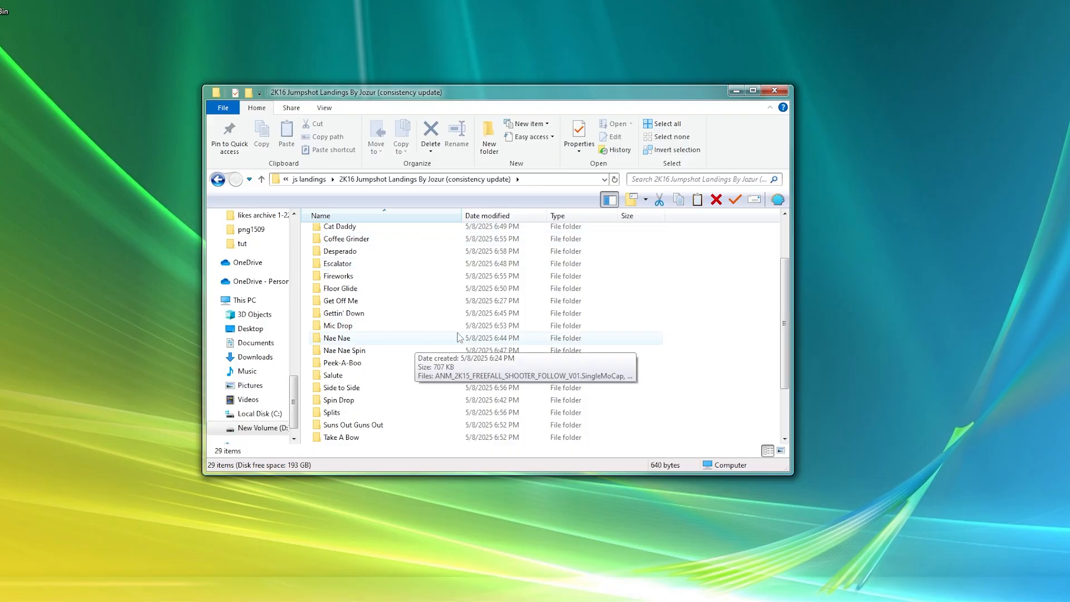
scroll(407, 339, "down", 2)
scroll(408, 338, "up", 4)
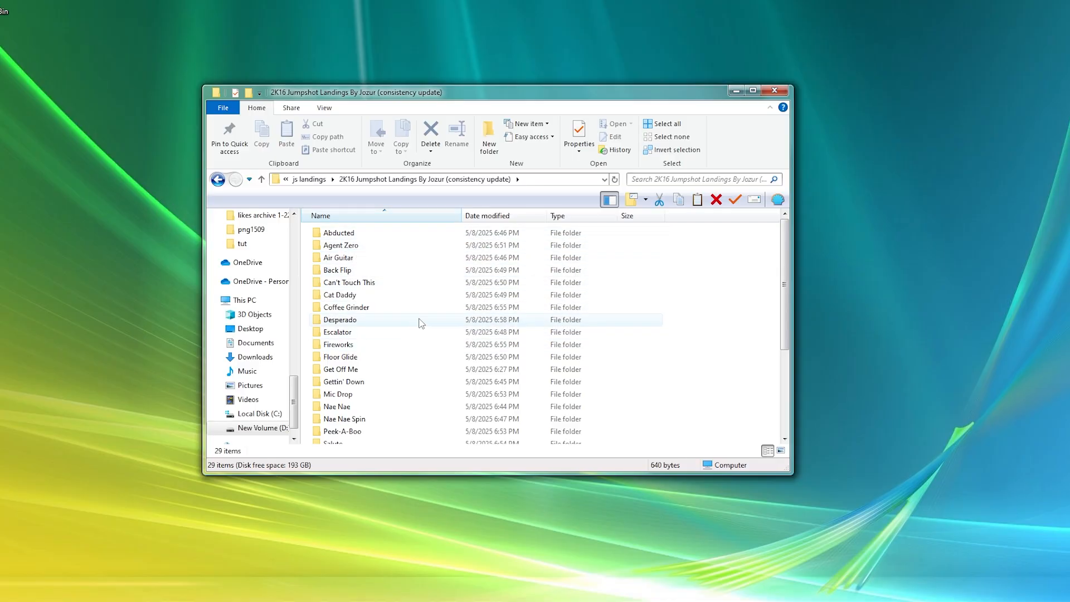
scroll(423, 292, "down", 3)
scroll(421, 290, "down", 1)
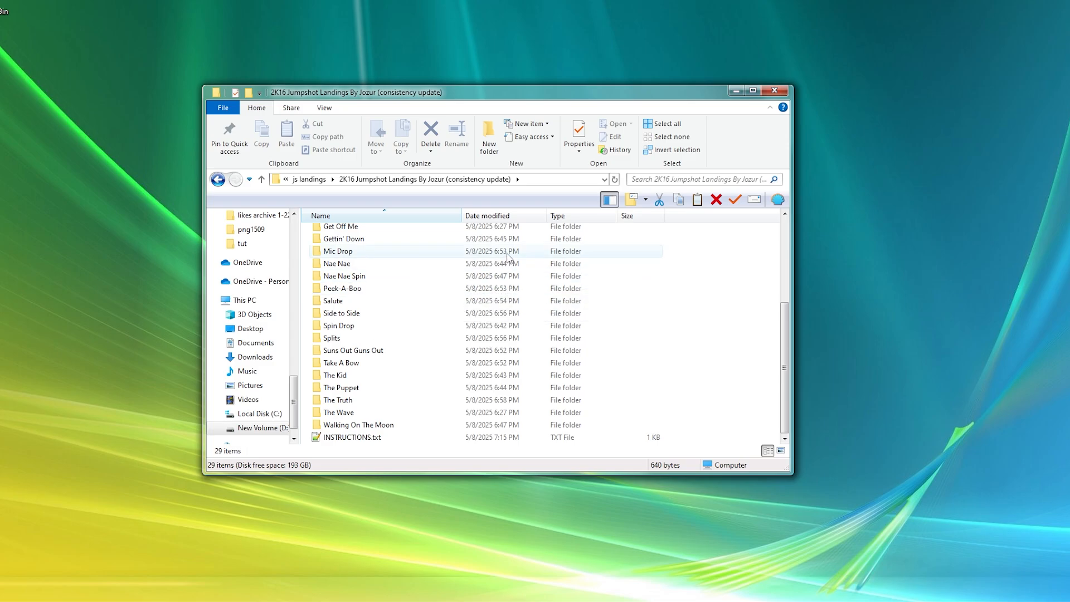
scroll(508, 251, "up", 1)
scroll(508, 252, "up", 3)
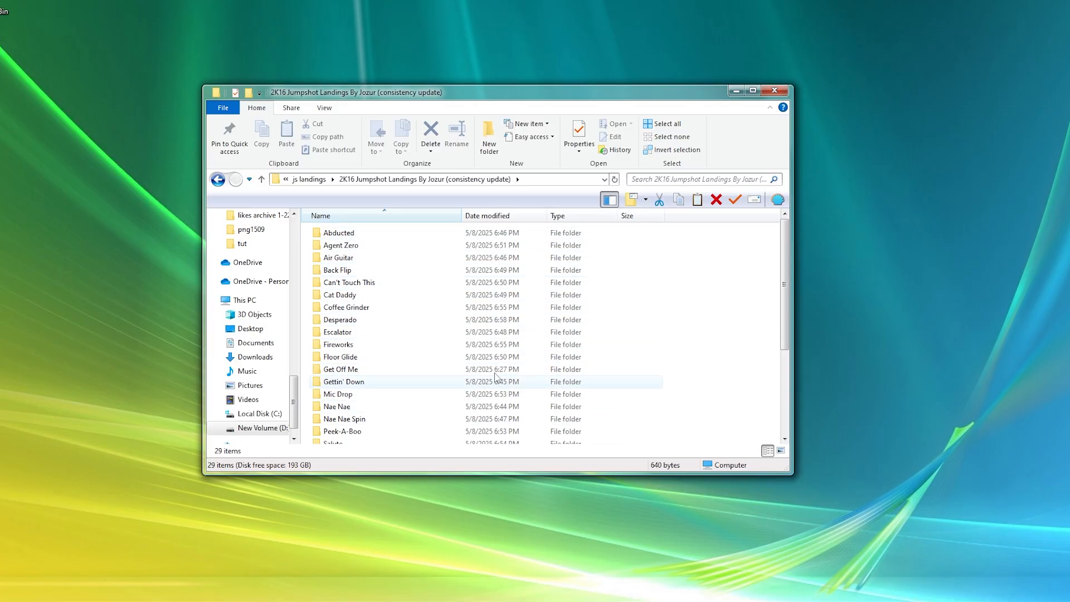
scroll(383, 328, "down", 2)
scroll(383, 327, "down", 2)
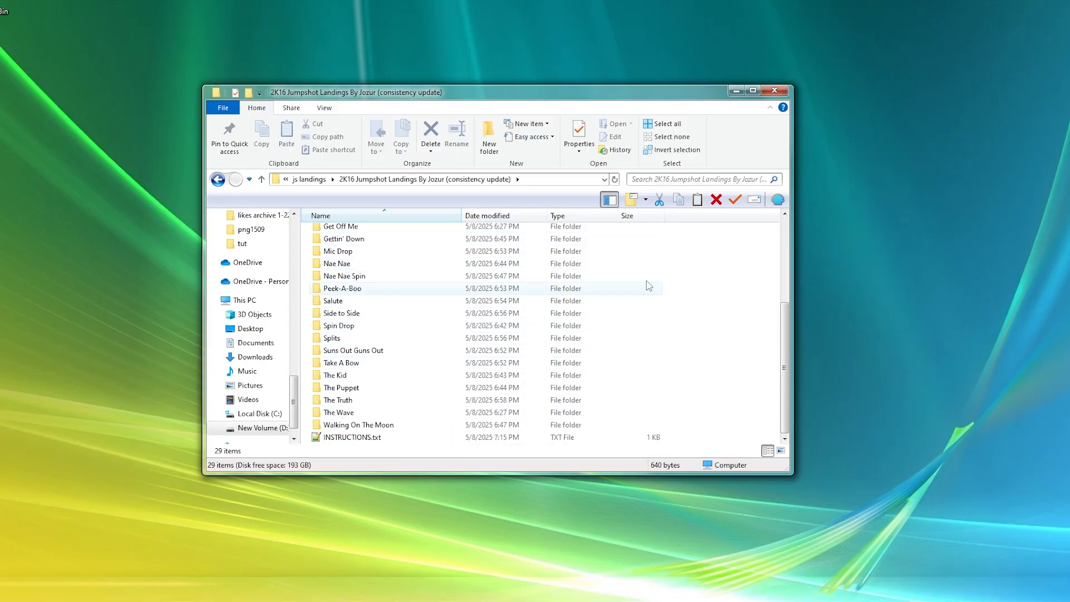
scroll(549, 339, "up", 4)
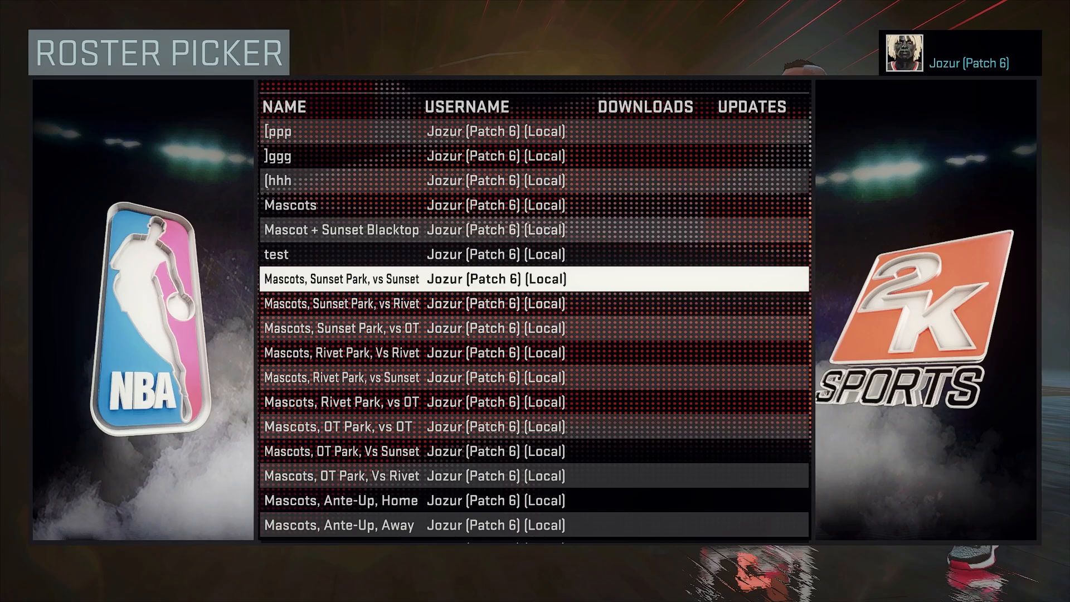
Look through the mascot rosters from "Mascots, Sunset Park, vs Sunset" to "Mascots, Ante-Up, Away" and return to the first one
key("Down")
key("Down")
key("Down")
key("Down")
key("Down")
key("Down")
key("Down")
key("Down")
key("Down")
key("Down")
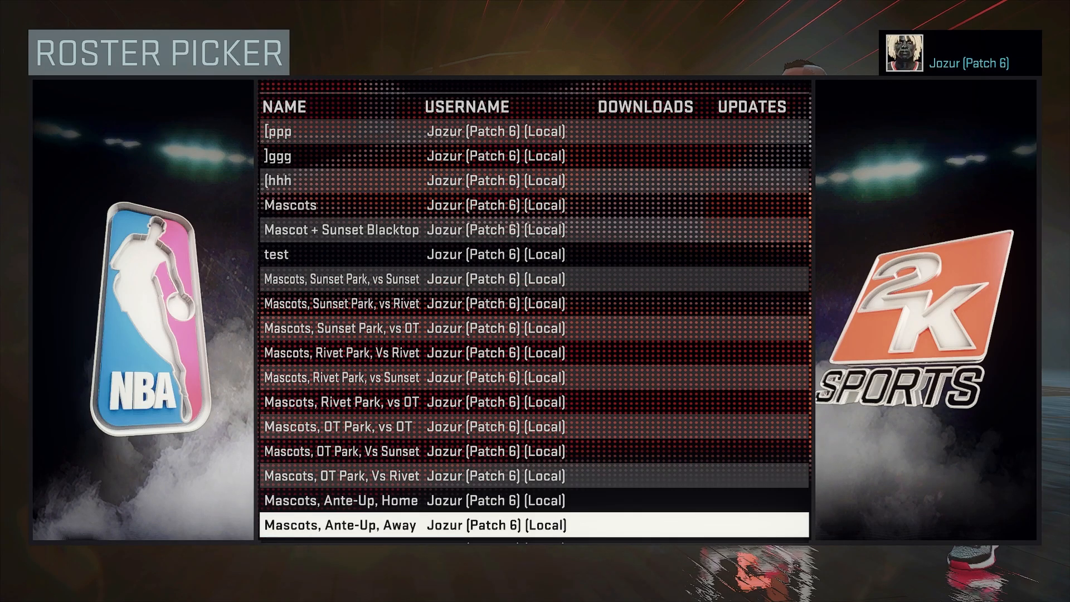
key("Up")
key("Up")
key("Up")
key("Up")
key("Up")
key("Up")
key("Up")
key("Up")
key("Up")
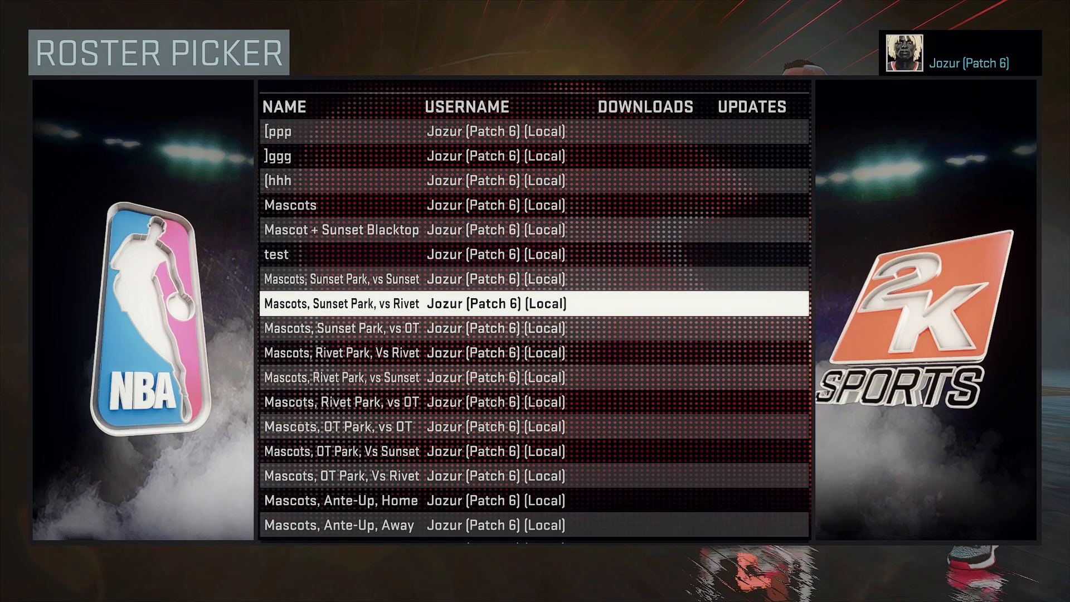
key("Up")
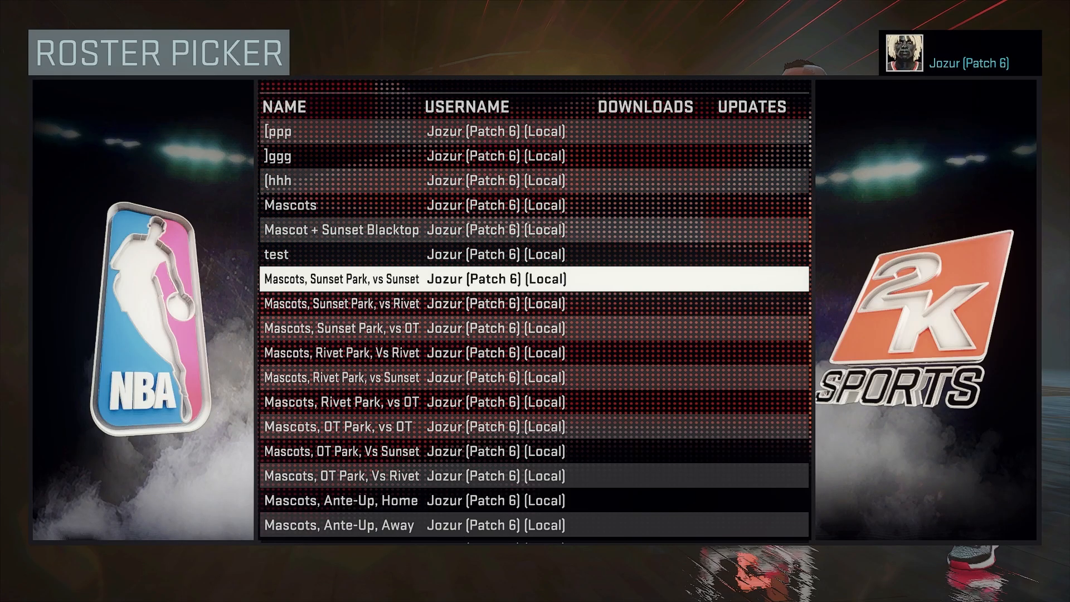
key("Return")
key("Down")
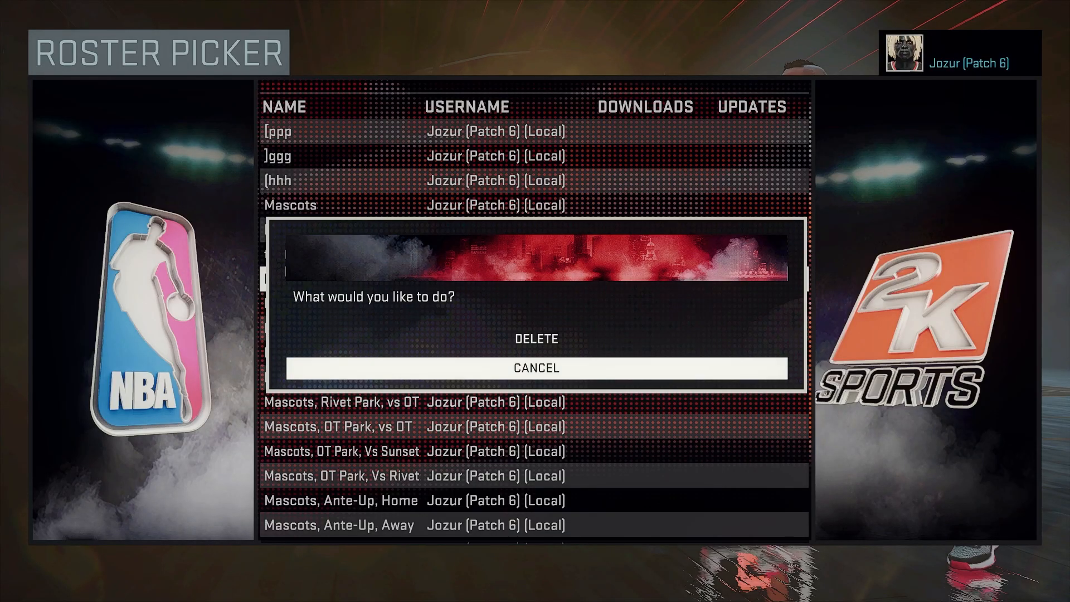
key("Return")
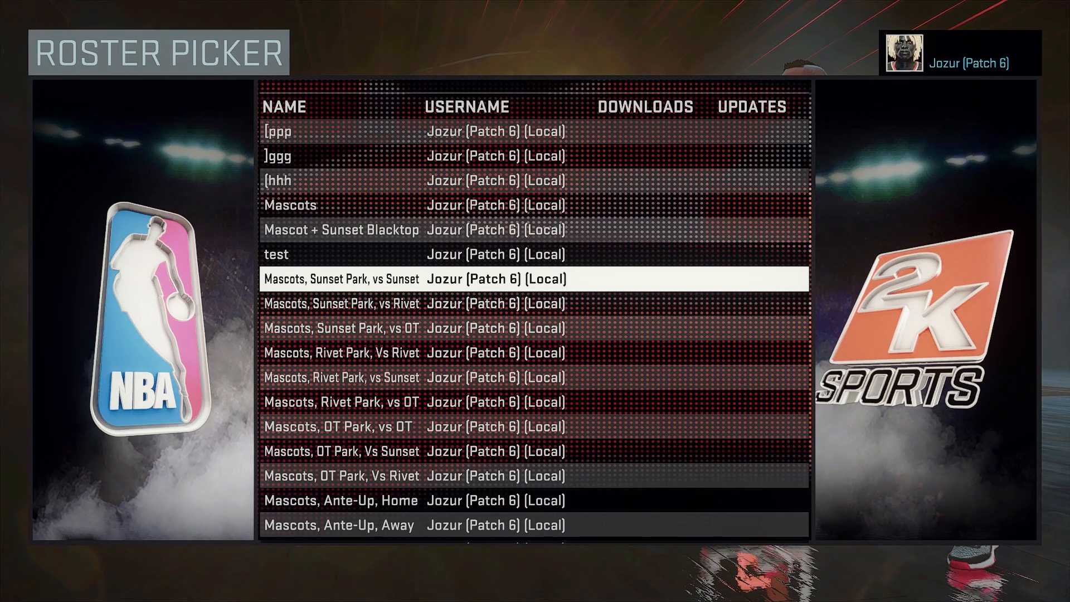
Examine the Rivet Park and OT Park mascot rosters down to "Mascots, OT Park, Vs Sunset"
key("Down")
key("Down")
key("Down")
key("Down")
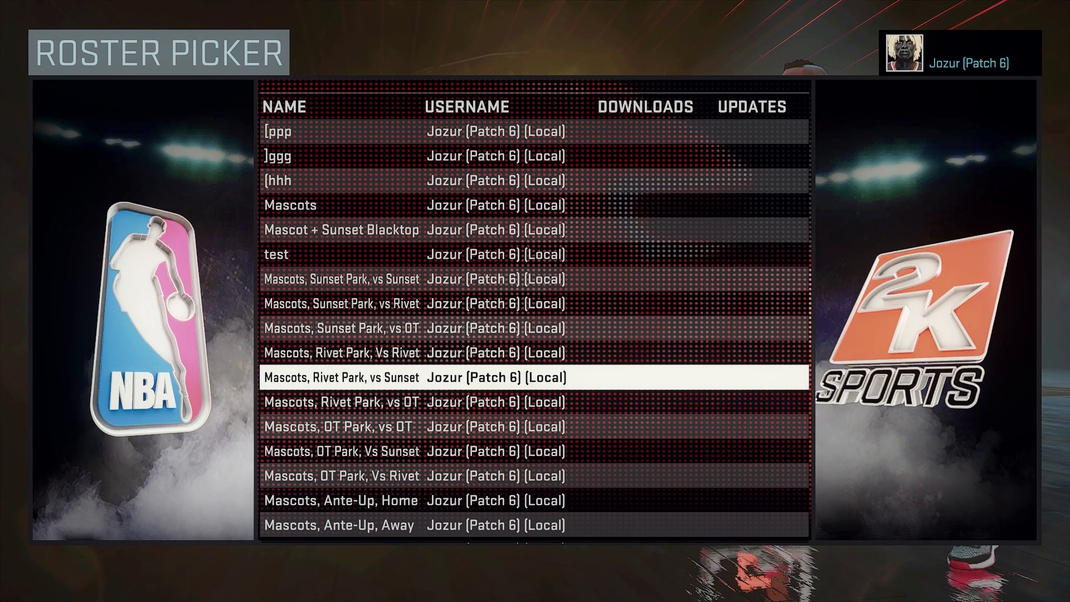
key("Down")
key("Up")
key("Up")
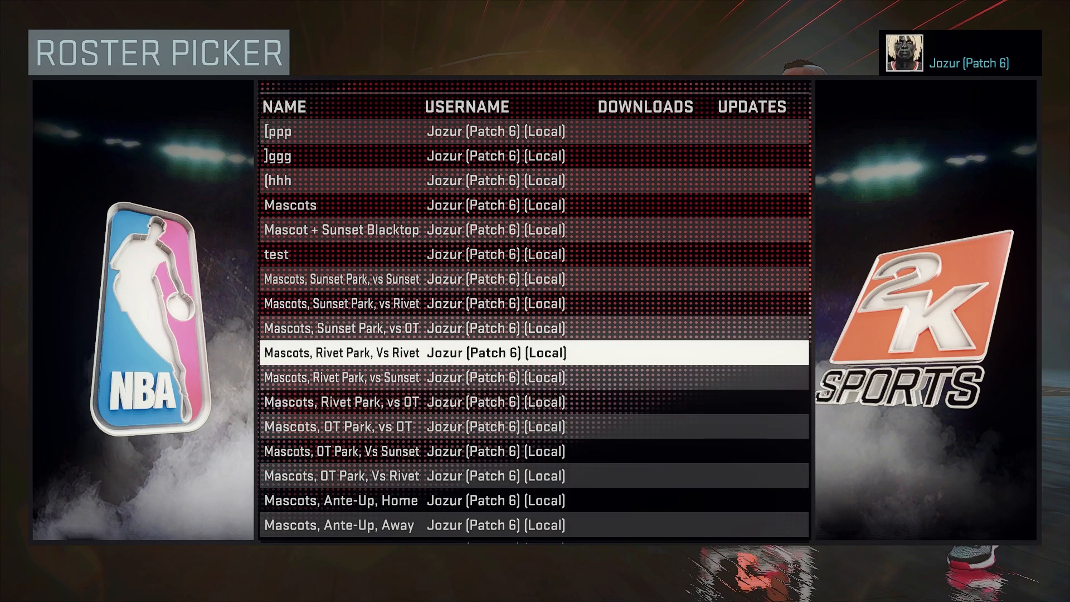
key("Down")
key("Down")
key("Down")
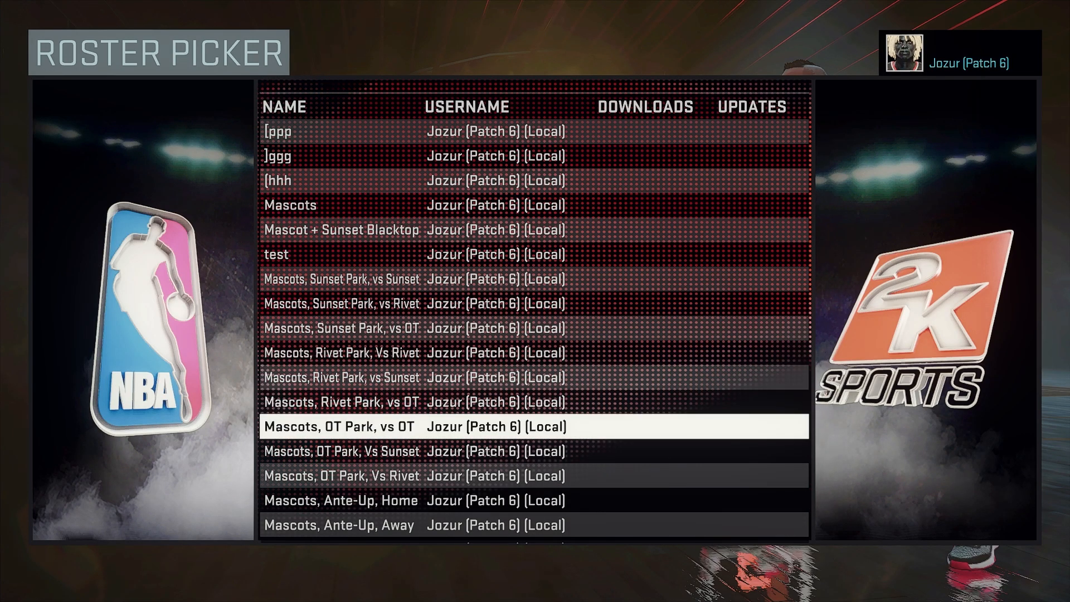
key("Down")
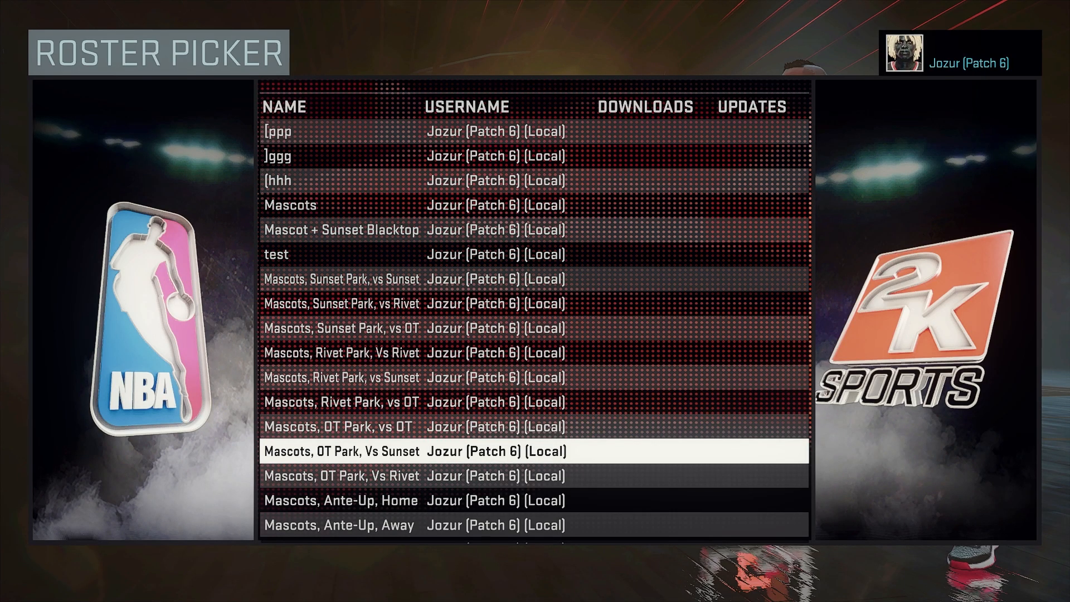
Compare the opponent variants of the Sunset Park and Rivet Park mascot rosters, ending on "Mascots, Sunset Park, vs Sunset"
key("Up")
key("Up")
key("Up")
key("Up")
key("Up")
key("Up")
key("Up")
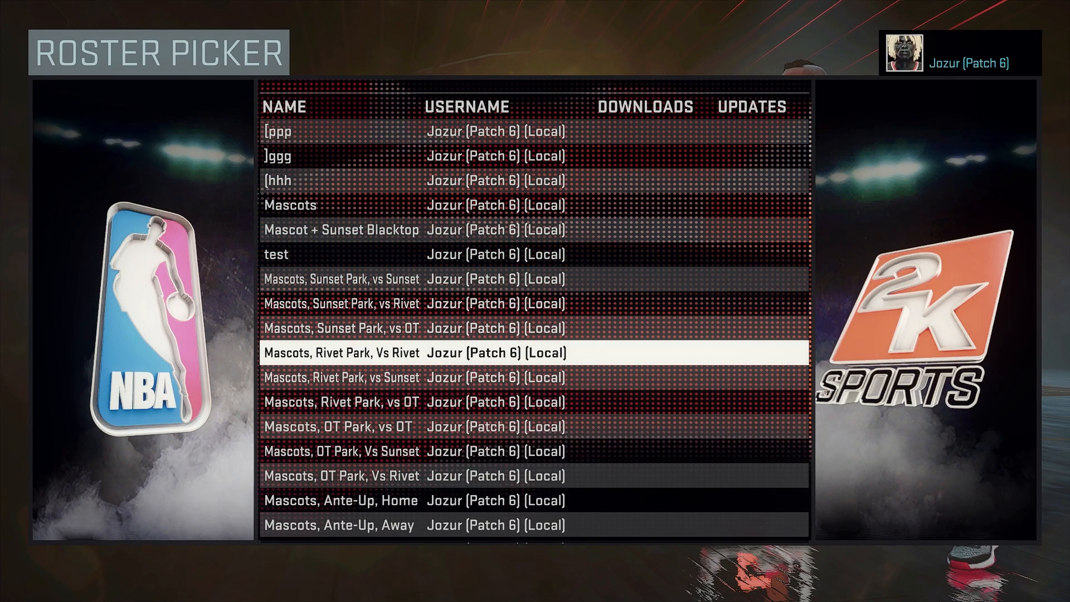
key("Down")
key("Down")
key("Down")
key("Down")
key("Down")
key("Down")
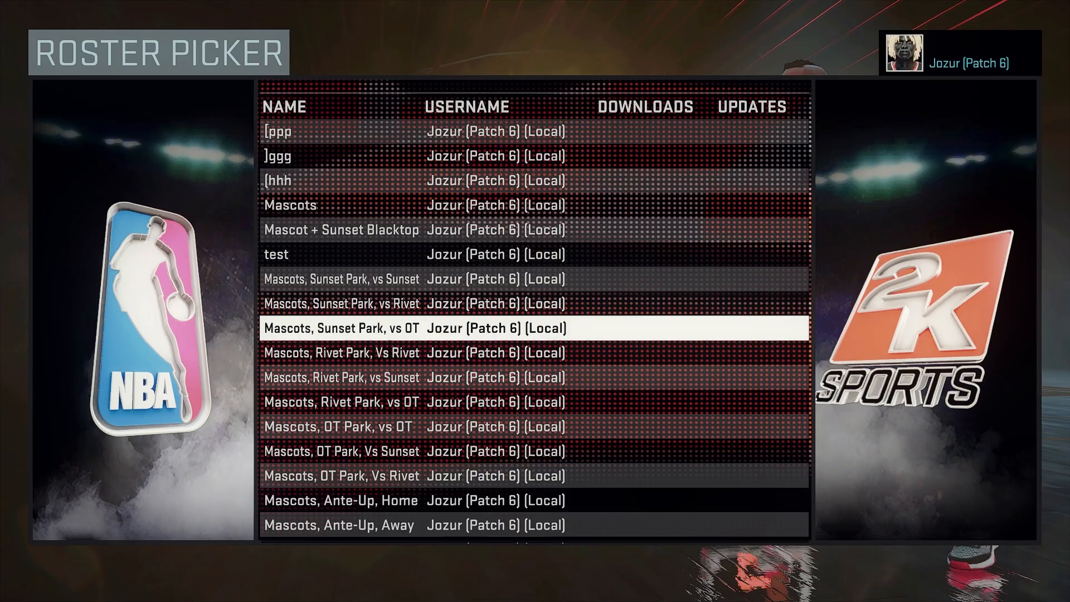
key("Up")
key("Up")
key("Up")
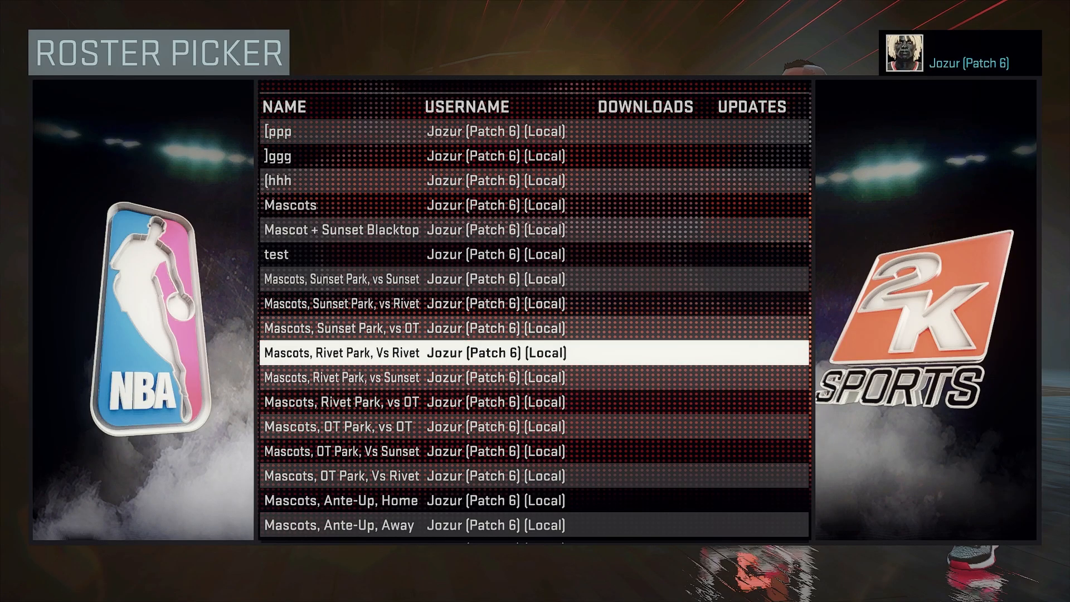
key("Down")
key("Down")
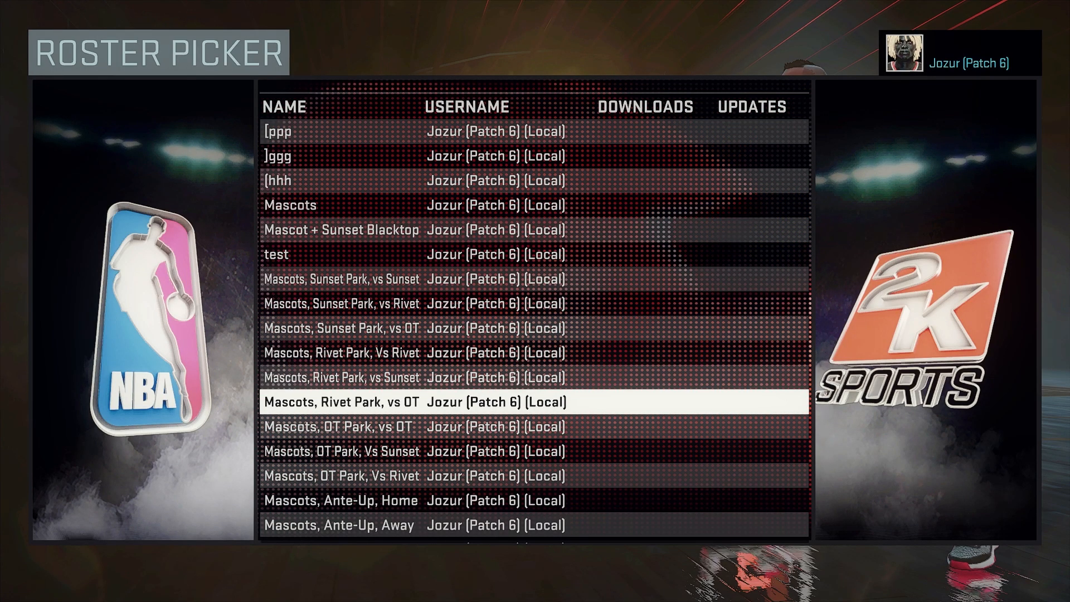
key("Up")
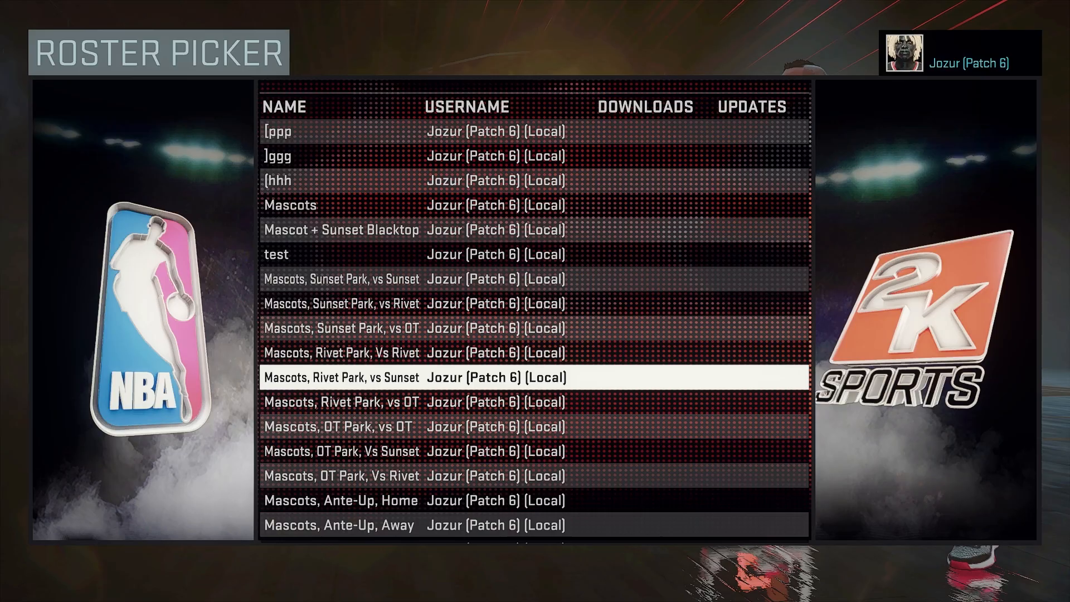
key("Up")
key("Up")
key("Up")
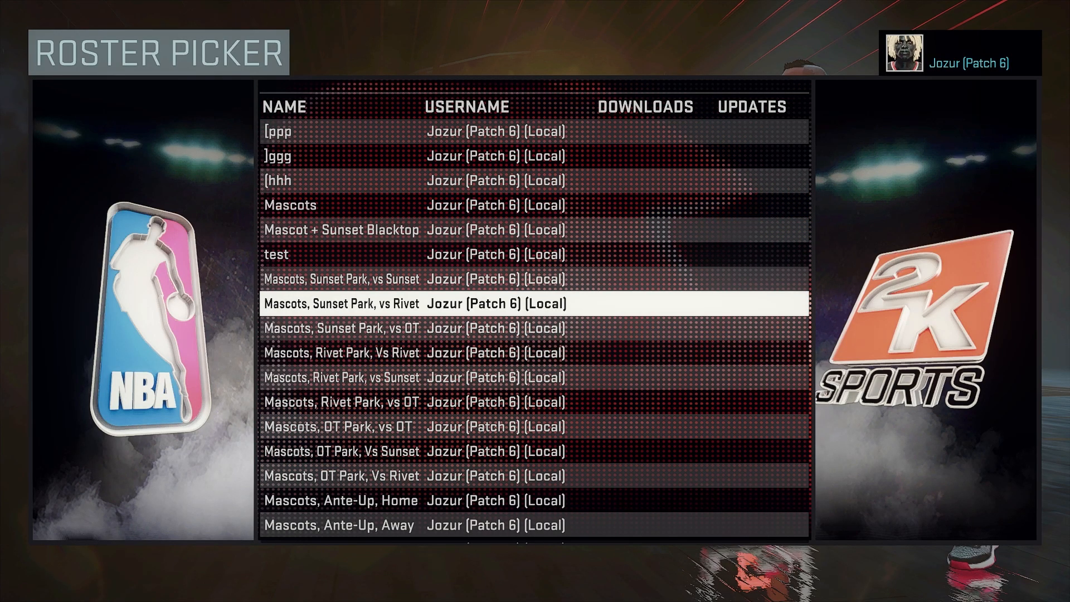
key("Up")
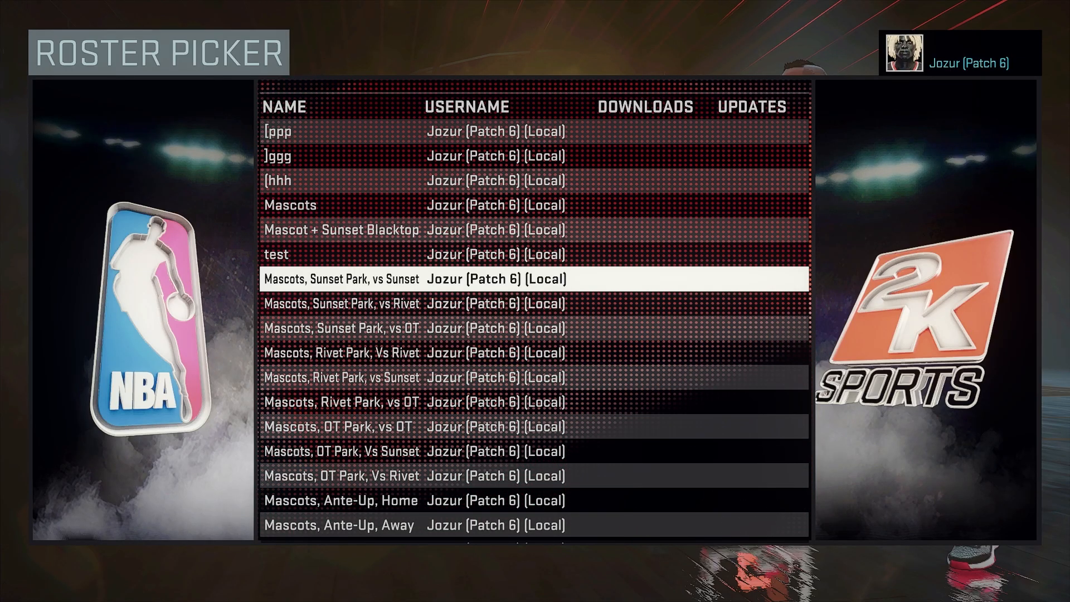
Review the three Sunset Park mascot rosters (vs Sunset, vs Rivet, vs OT) against the park rosters below them
key("Down")
key("Down")
key("Up")
key("Up")
key("Down")
key("Down")
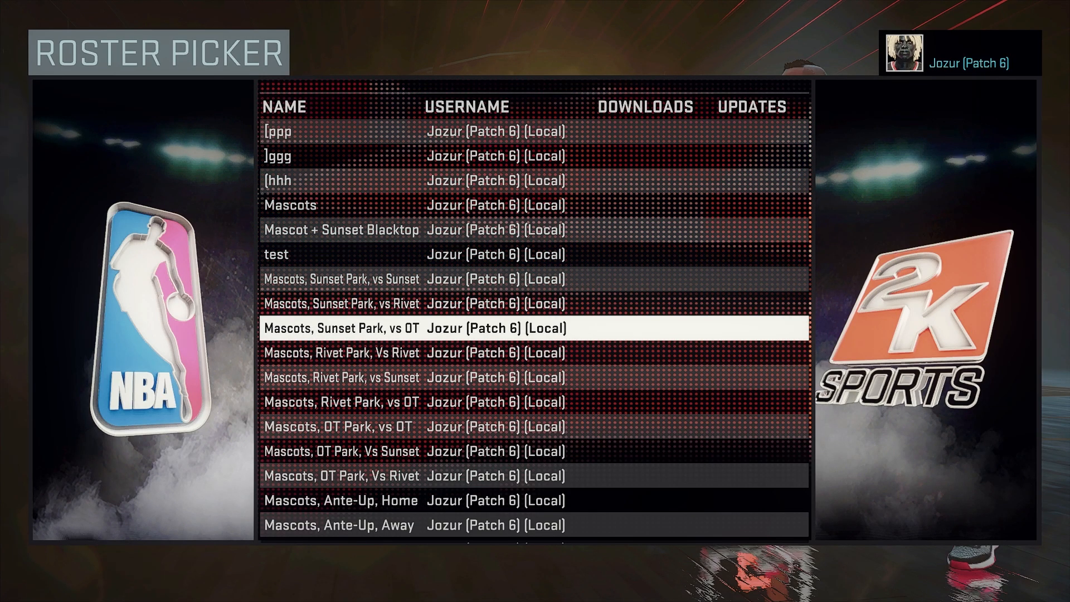
key("Down")
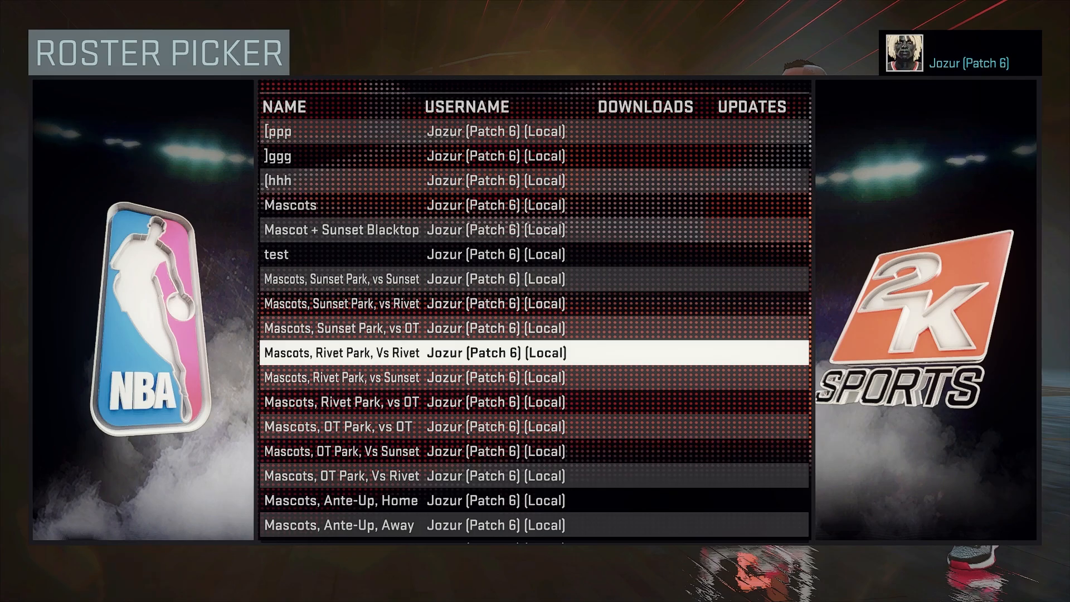
key("Up")
key("Up")
key("Up")
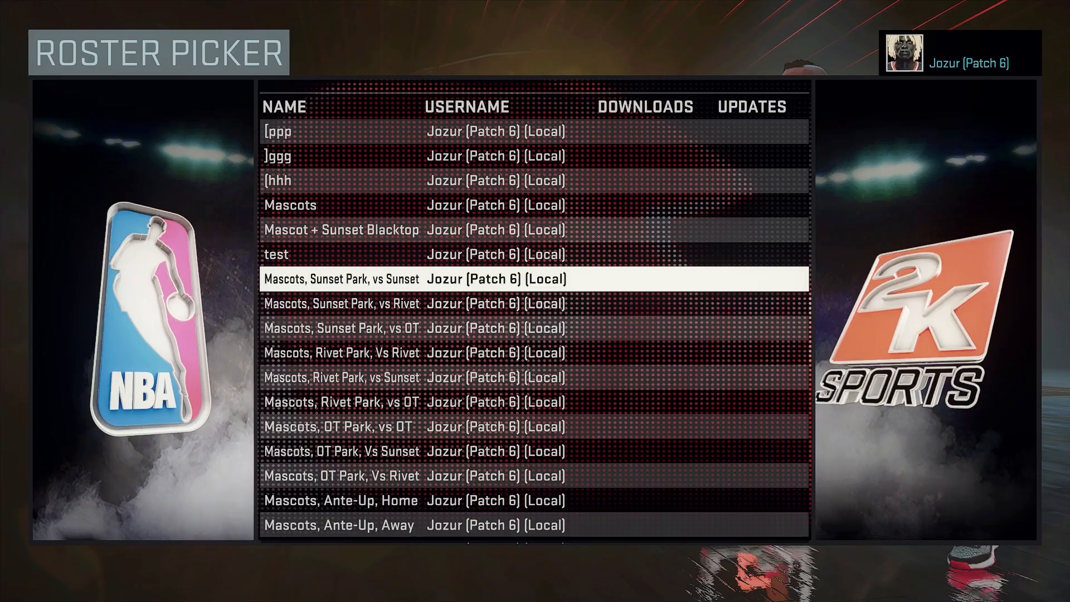
key("Down")
key("Down")
key("Down")
key("Down")
key("Down")
key("Down")
key("Down")
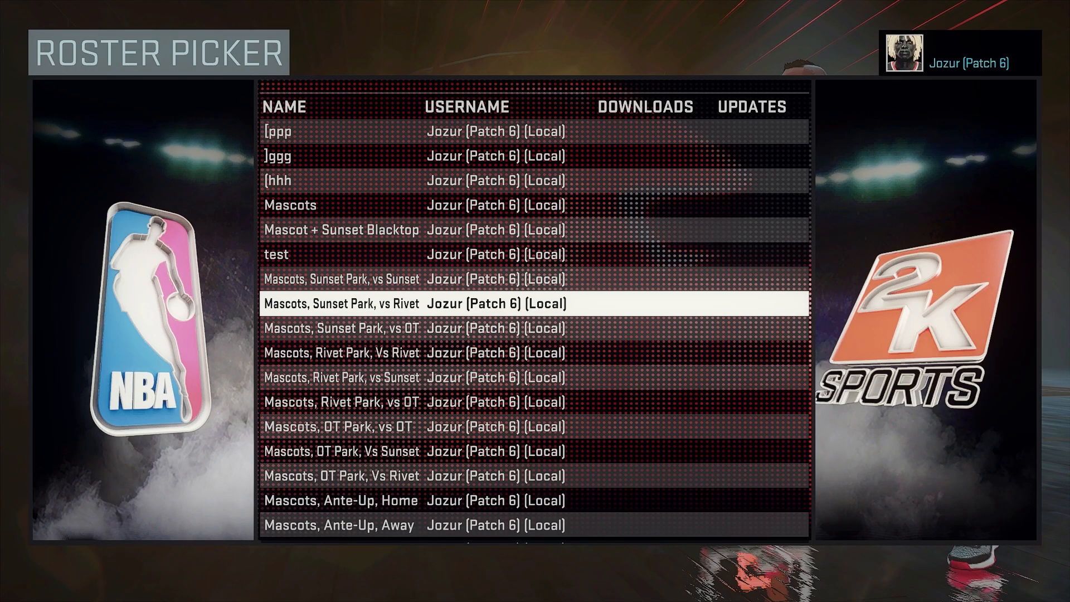
key("Up")
key("Up")
key("Up")
key("Up")
key("Up")
key("Up")
key("Up")
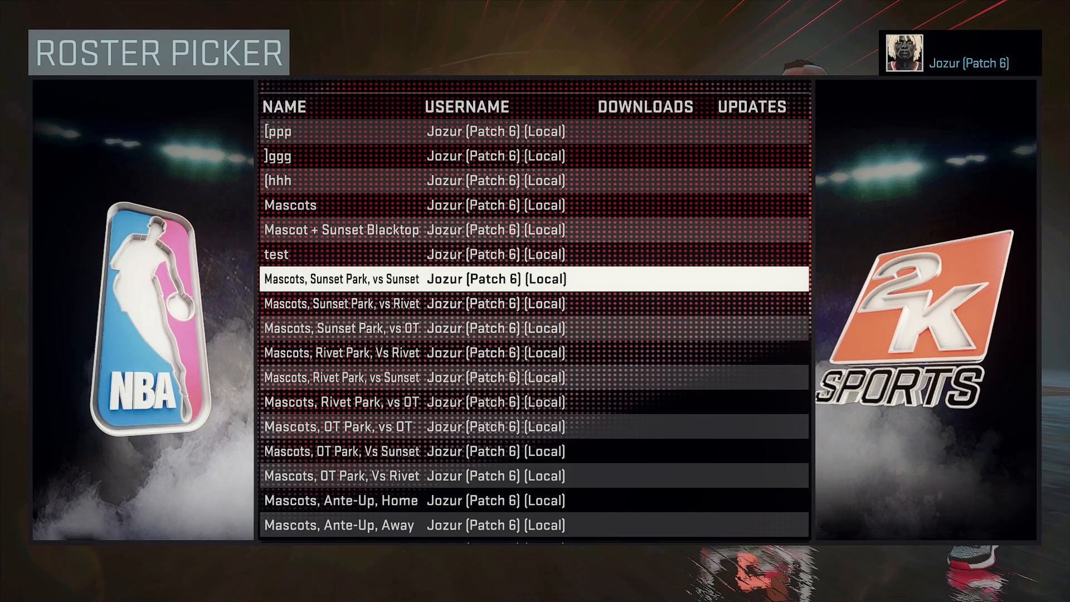
Go down the roster list from the Sunset Park mascot rosters to "Mascots, Ante-Up, Away"
key("Down")
key("Down")
key("Down")
key("Down")
key("Down")
key("Down")
key("Down")
key("Down")
key("Down")
key("Down")
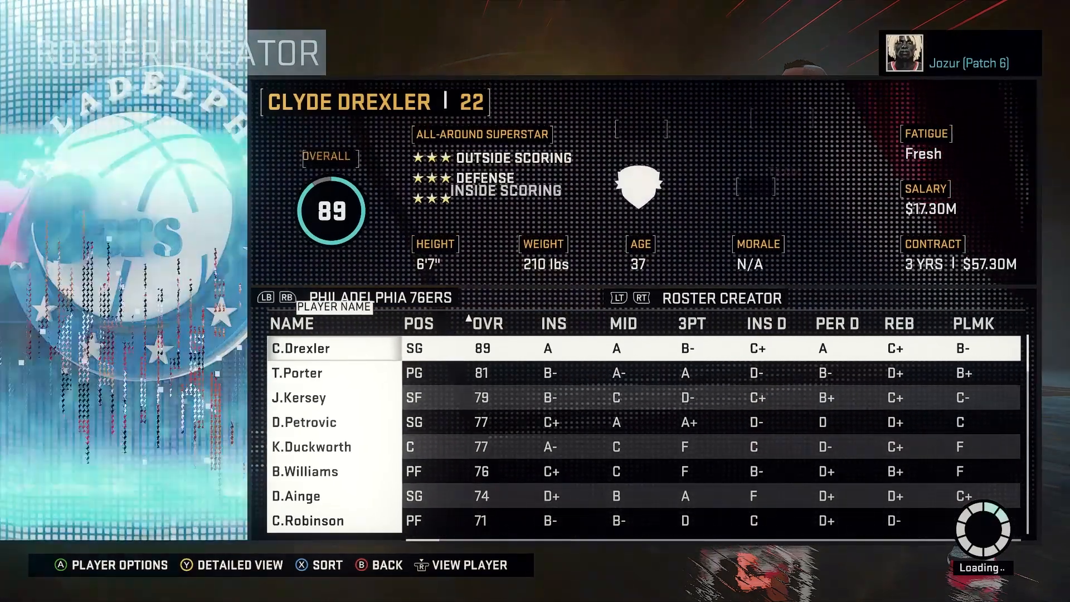
Move through the teams in Roster Creator from the Philadelphia 76ers to NBA Mascots and view its first four players
key("q")
key("q")
key("q")
key("q")
key("q")
key("q")
key("q")
key("q")
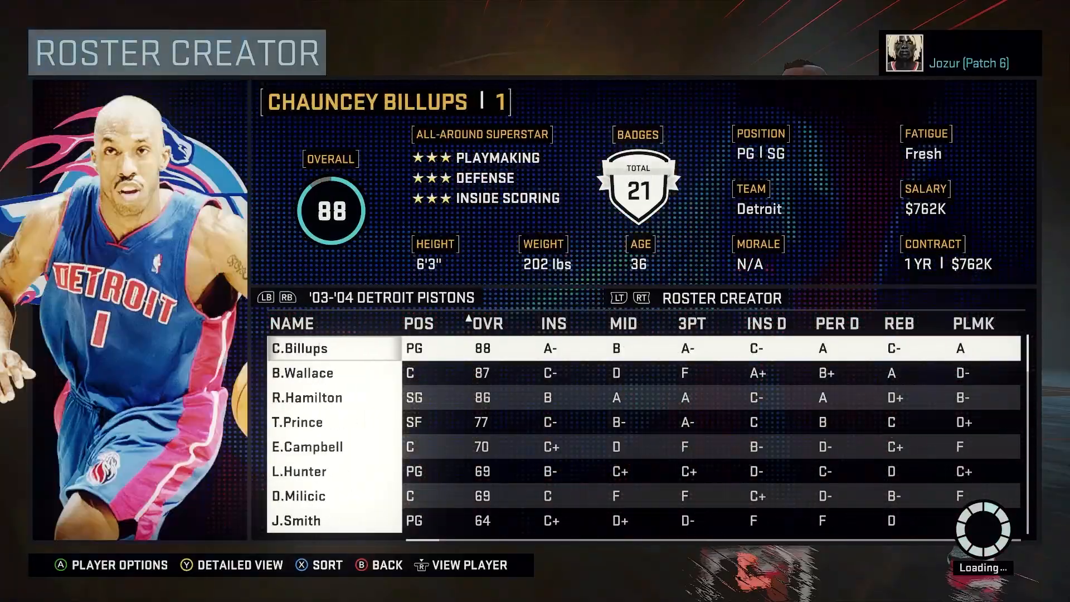
key("q")
key("q")
key("q")
key("q")
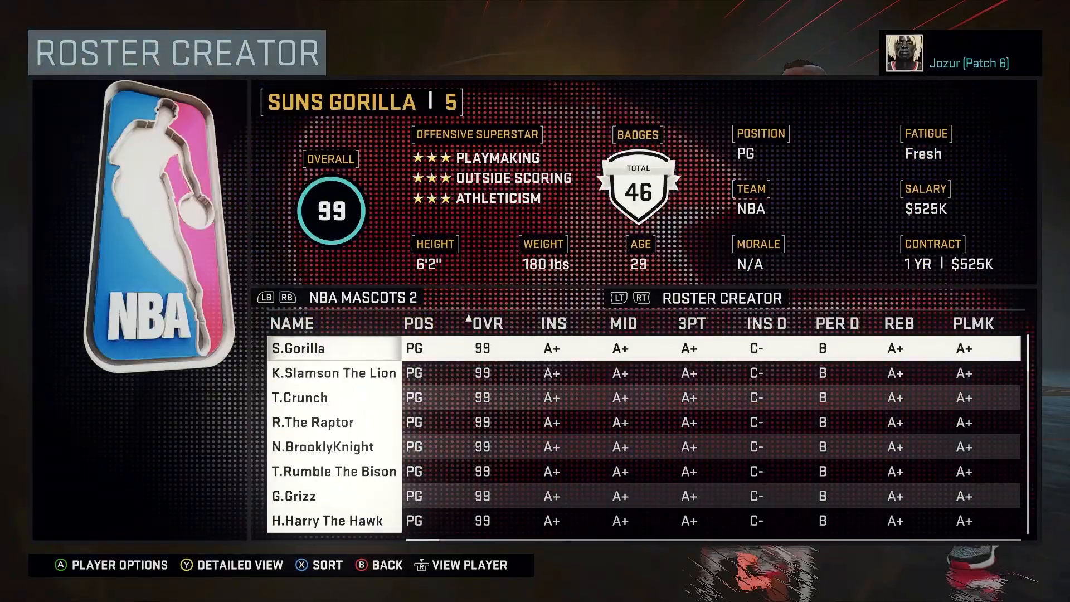
key("q")
key("Down")
key("Down")
key("Down")
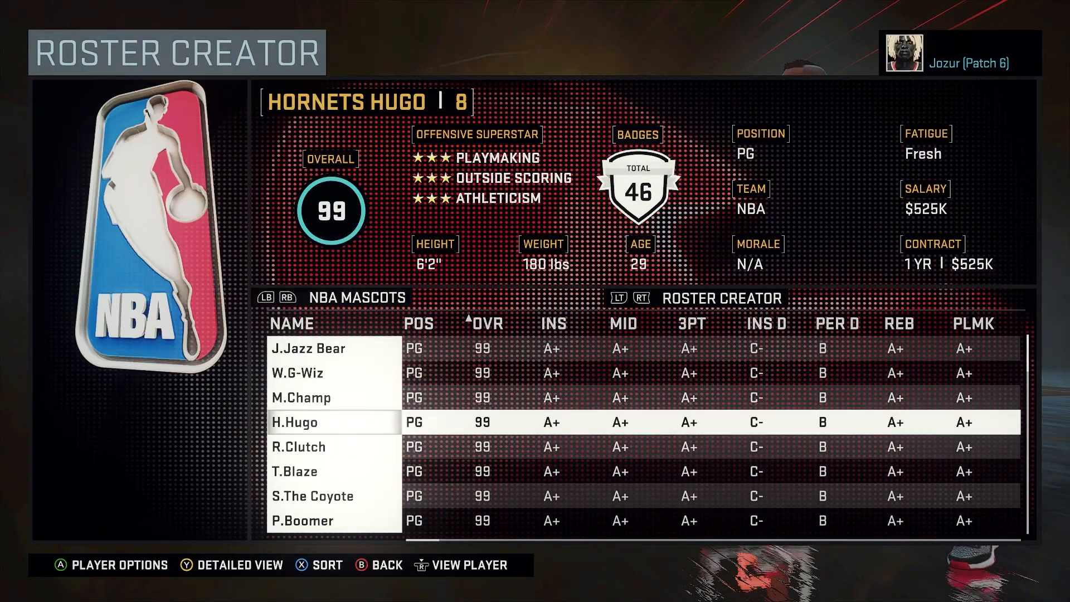
Examine the remaining NBA Mascots players and the NBA Mascots 2 players down to Raptors The Raptor
key("Down")
key("Down")
key("Down")
key("Down")
key("Down")
key("Down")
key("Up")
key("e")
key("Down")
key("Down")
key("Down")
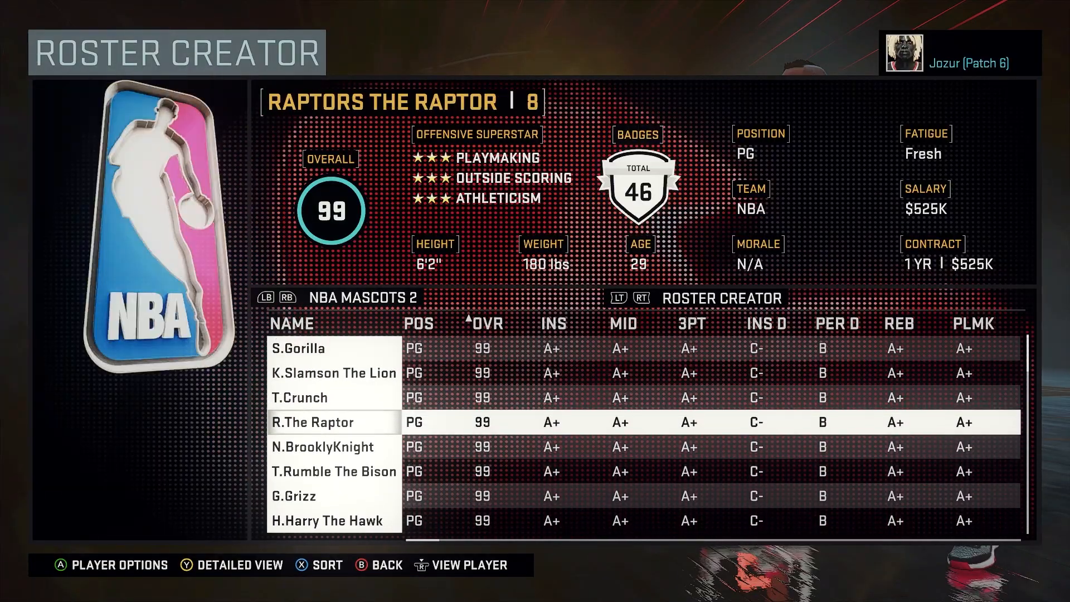
Inspect the Rivet City Rough Riders, Old Town and '90-'91 Chicago Bulls teams, then return to NBA Mascots
key("e")
key("e")
key("e")
key("Up")
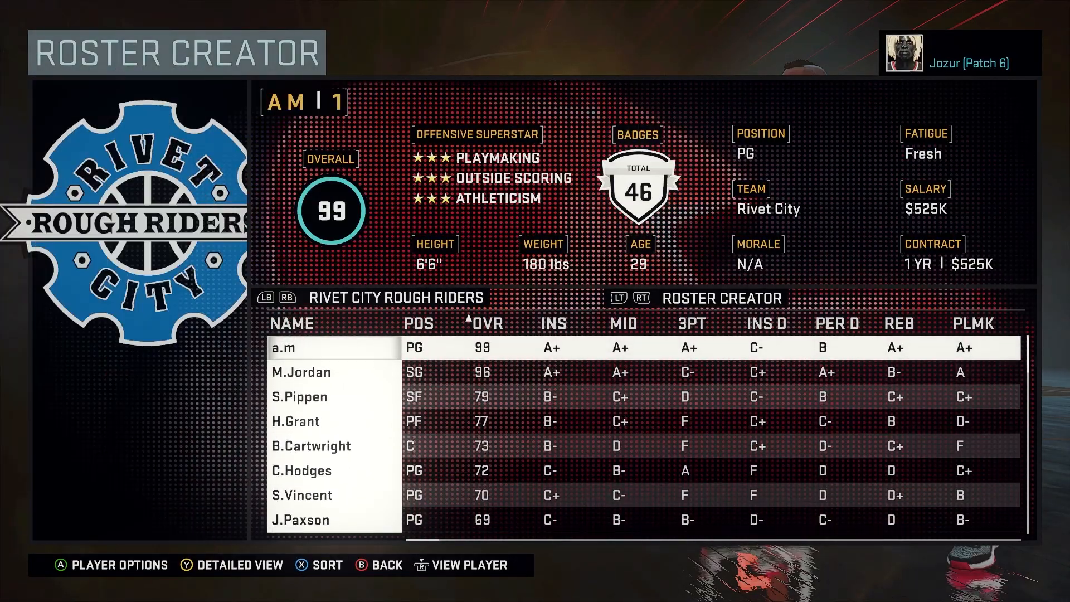
key("e")
key("q")
key("q")
key("q")
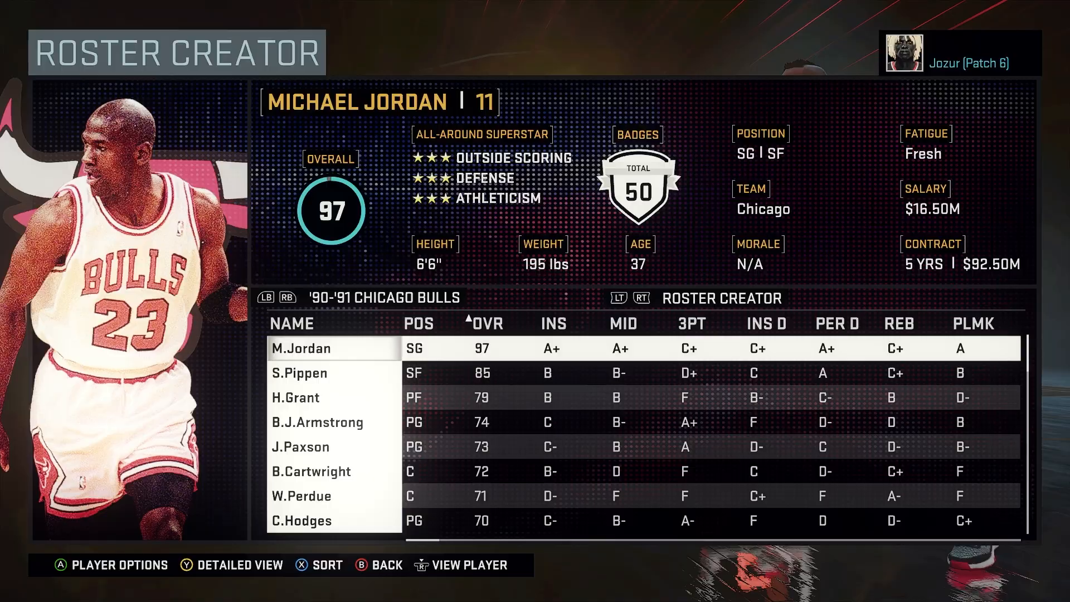
key("q")
key("q")
key("e")
key("e")
key("e")
key("e")
key("e")
key("Down")
key("q")
key("q")
key("q")
key("q")
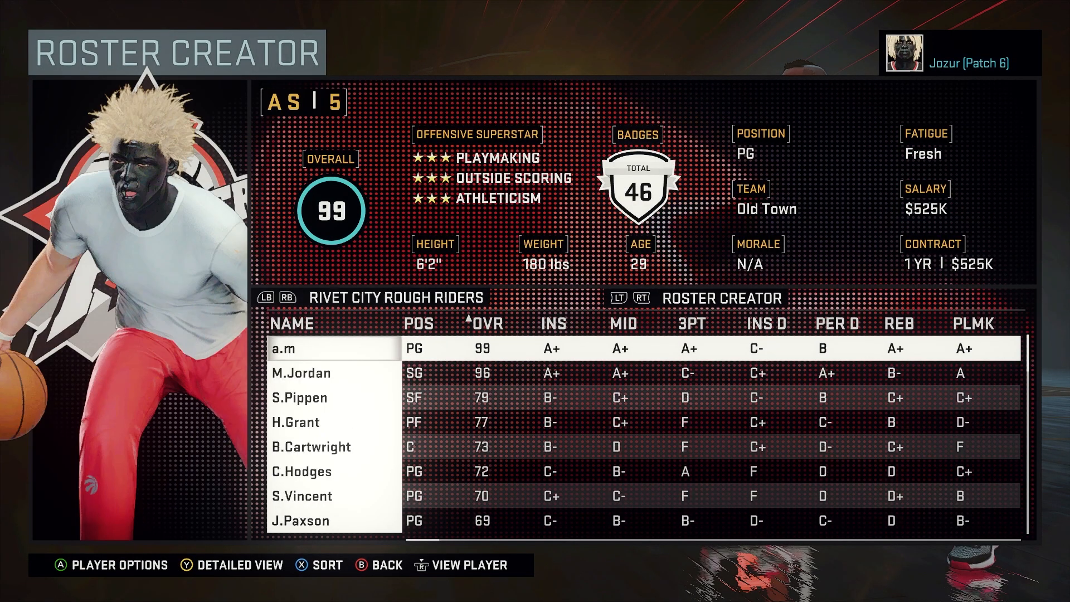
key("q")
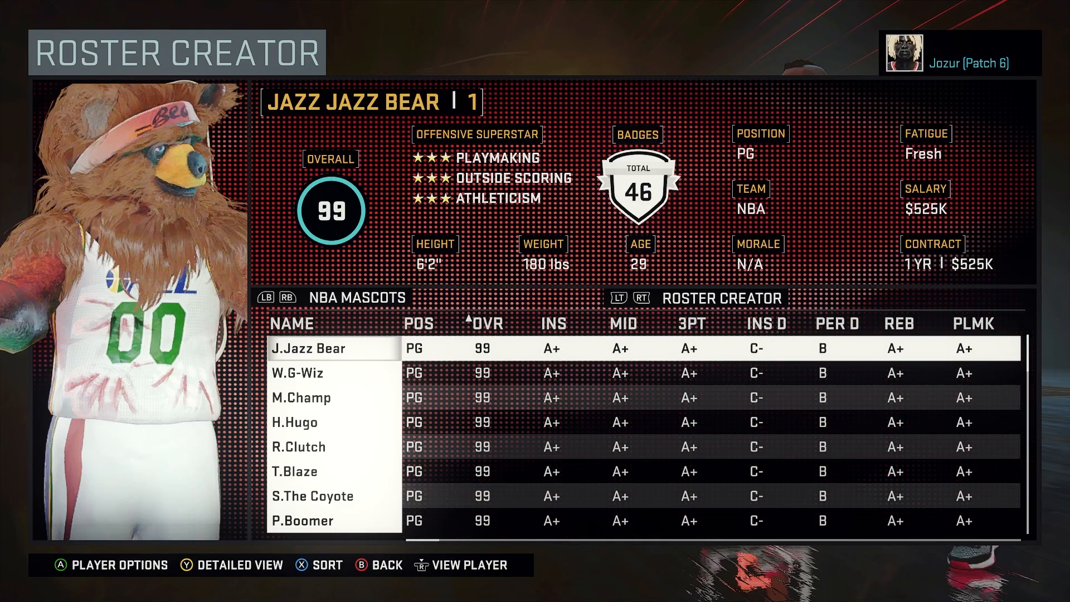
Create a new roster file named "tutorial" from the Roster Picker
key("y")
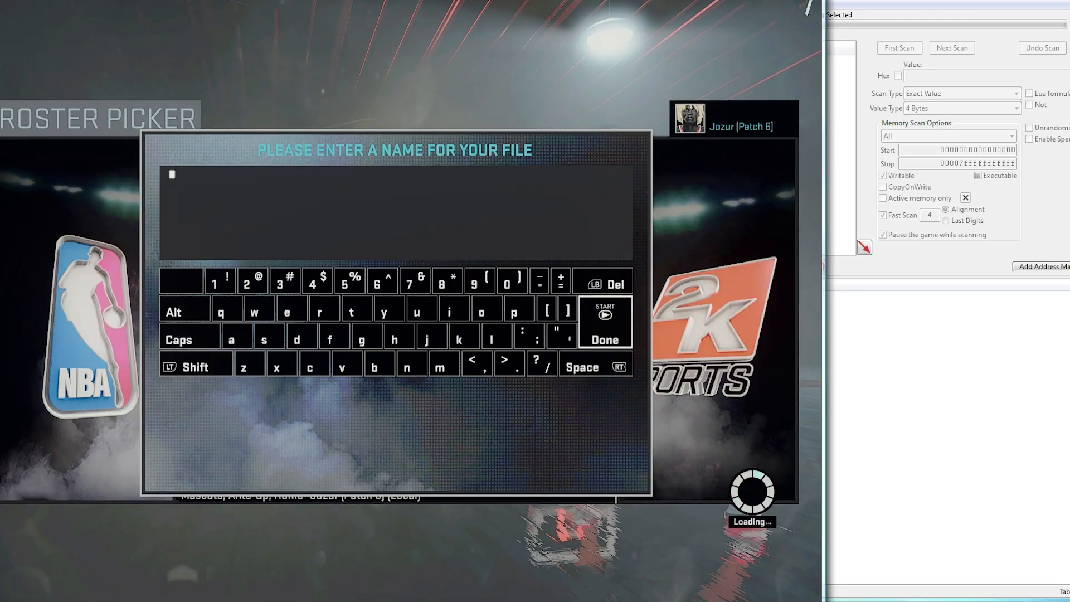
type("tutorial")
key("Return")
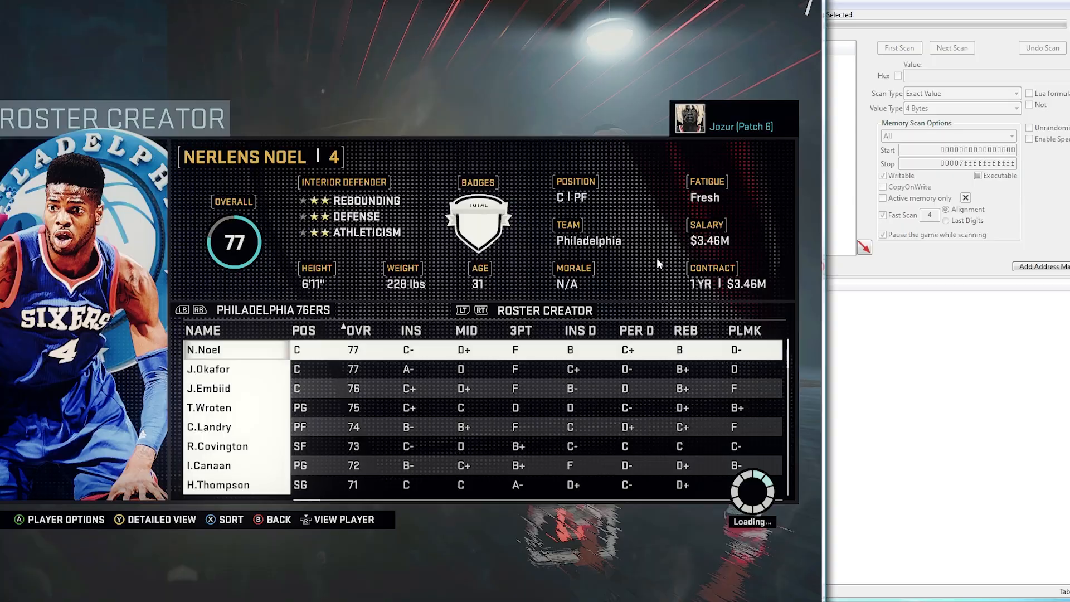
Bring the Cheat Engine window to the front and return to the game's Roster Creator
left_click(884, 379)
left_click(428, 63)
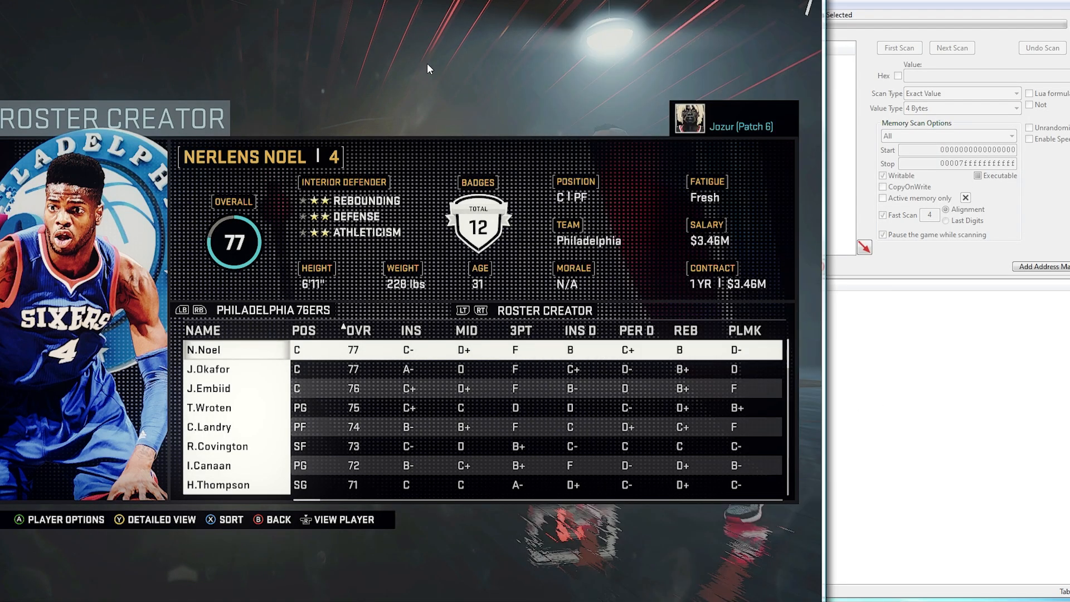
left_click(887, 375)
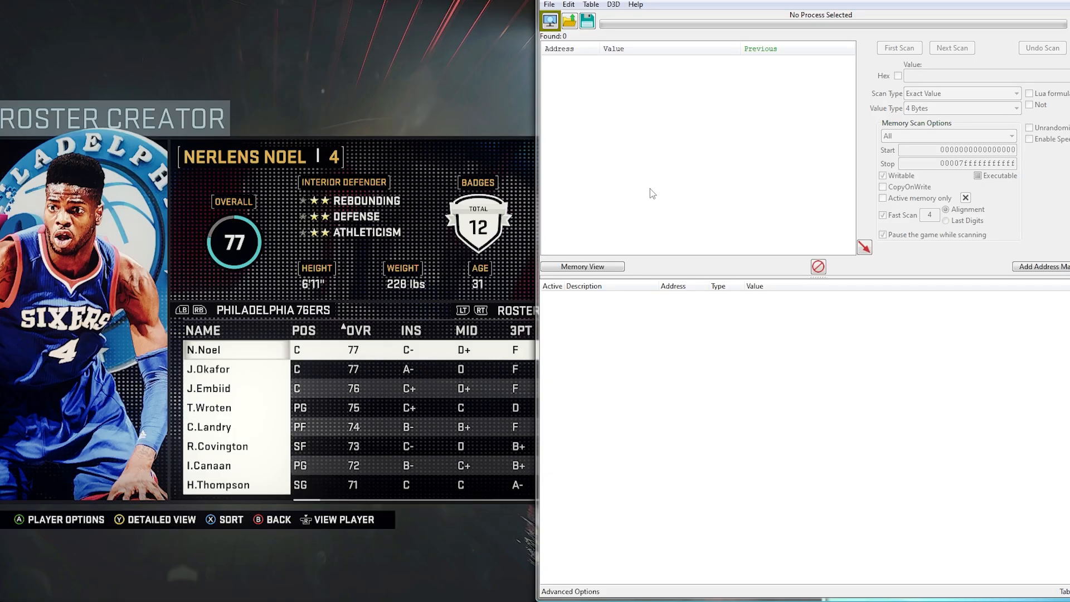
left_click(412, 209)
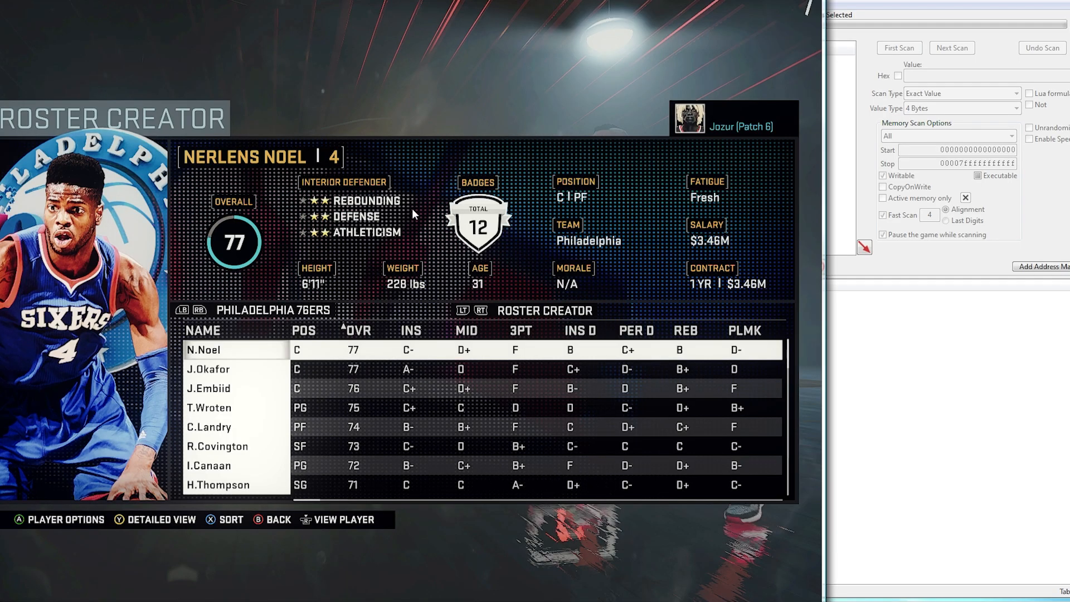
Compare the Created Players list with the Philadelphia 76ers roster, then return to the 76ers
key("Left")
key("Left")
key("Left")
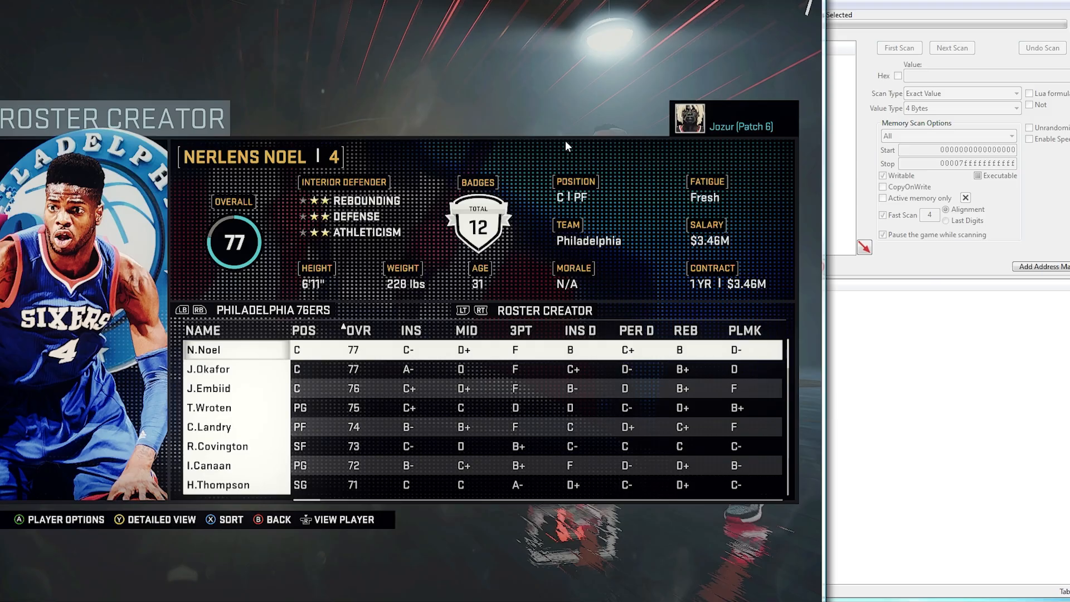
key("q")
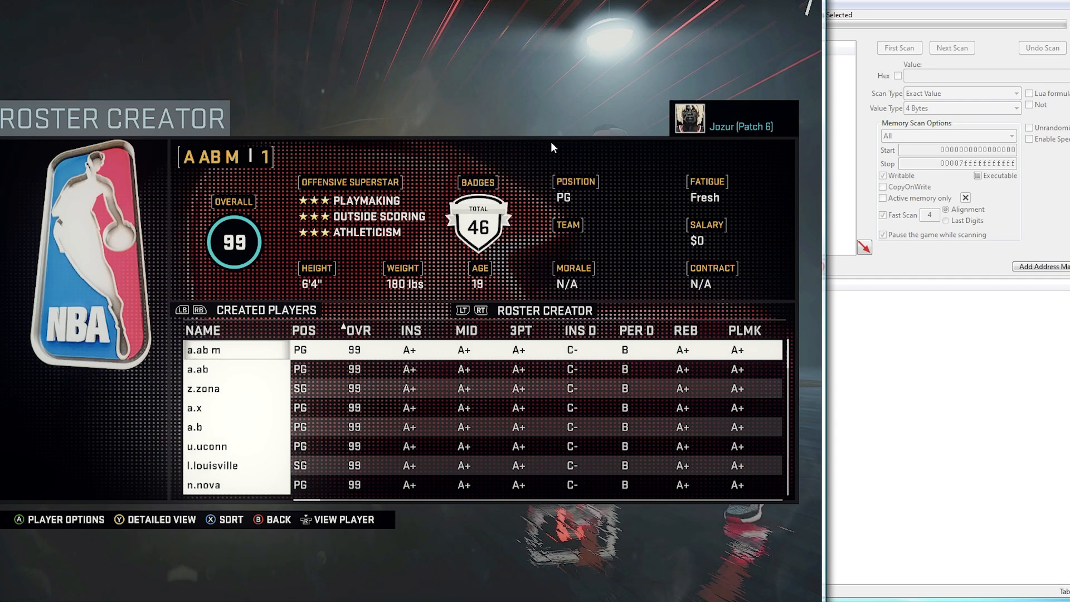
key("e")
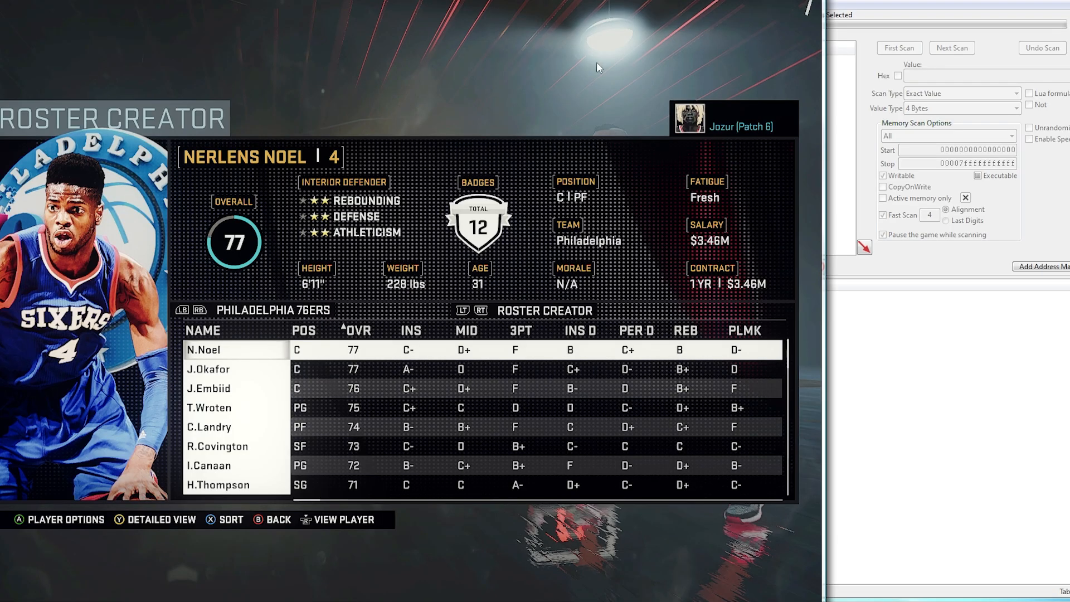
Attach Cheat Engine to the NBA2K16.exe process and load the TEAMDATA.CT table from the Patch 6 folder
left_click(941, 378)
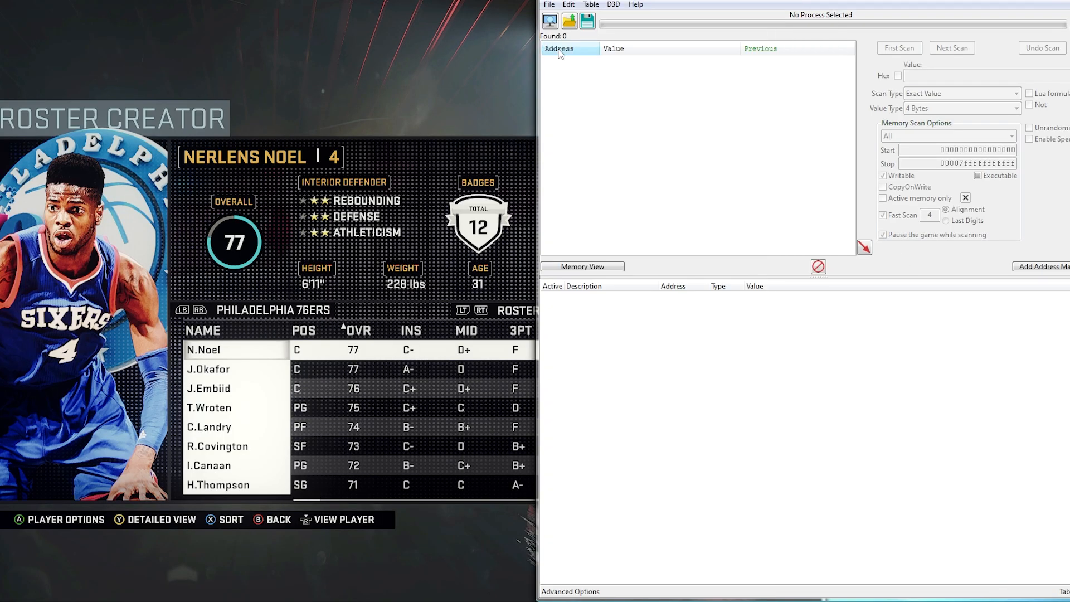
left_click(550, 21)
double_click(557, 310)
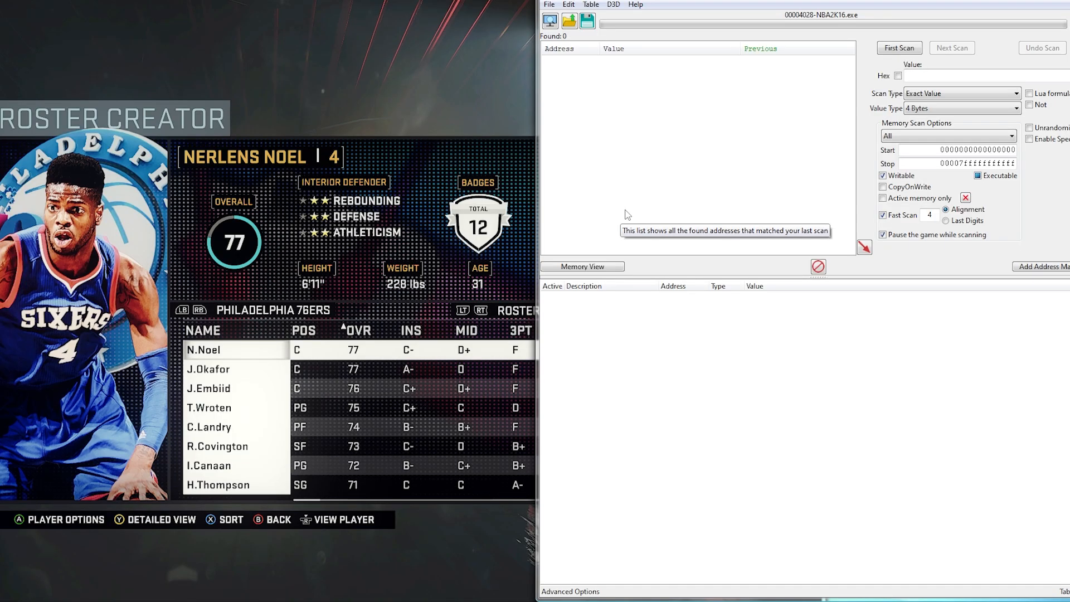
left_click(570, 21)
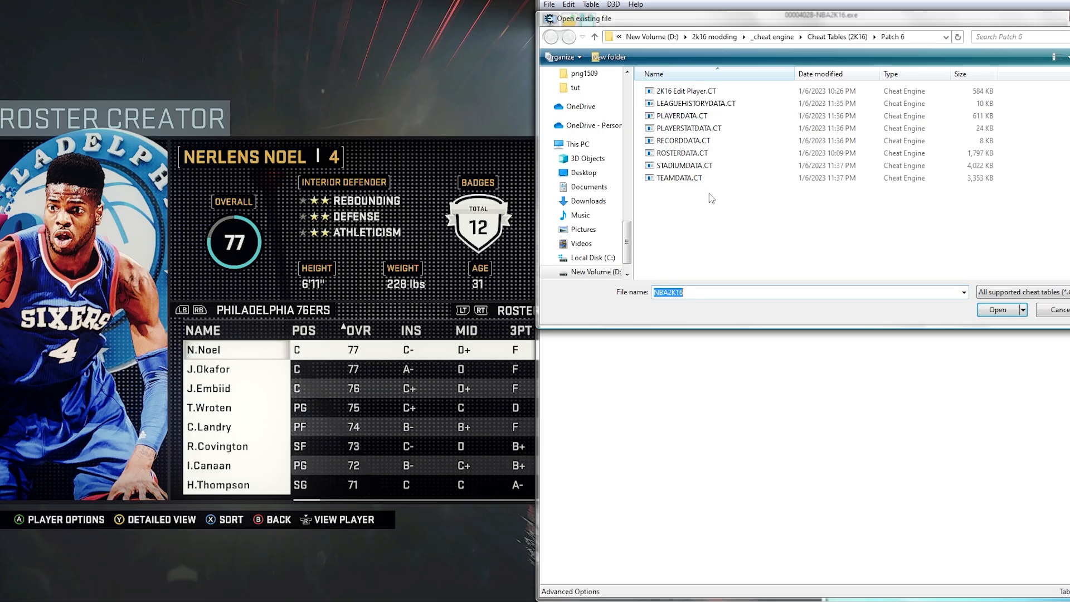
double_click(685, 178)
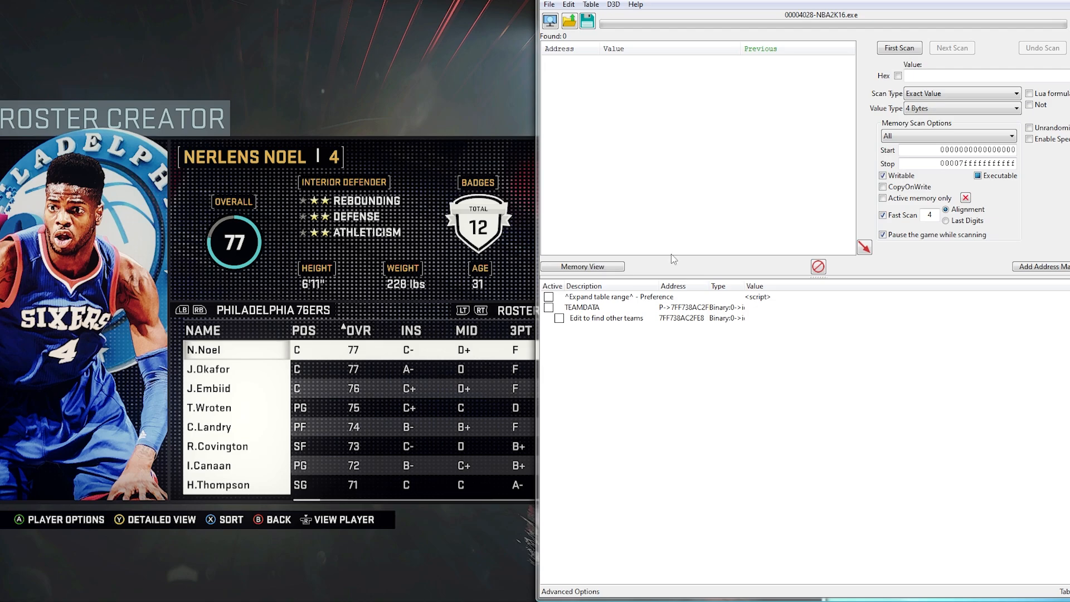
Expand the "Edit to find other teams" entry, set its address to +6E8*2, and check the Chicago Bulls in the Roster Creator
left_click(559, 318)
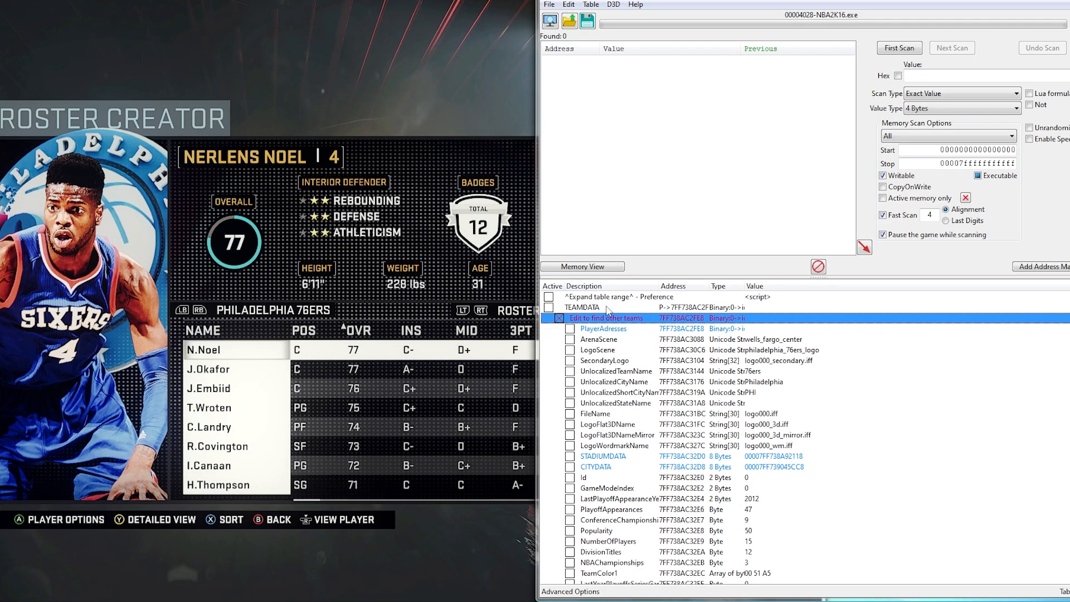
left_click(559, 316)
double_click(686, 321)
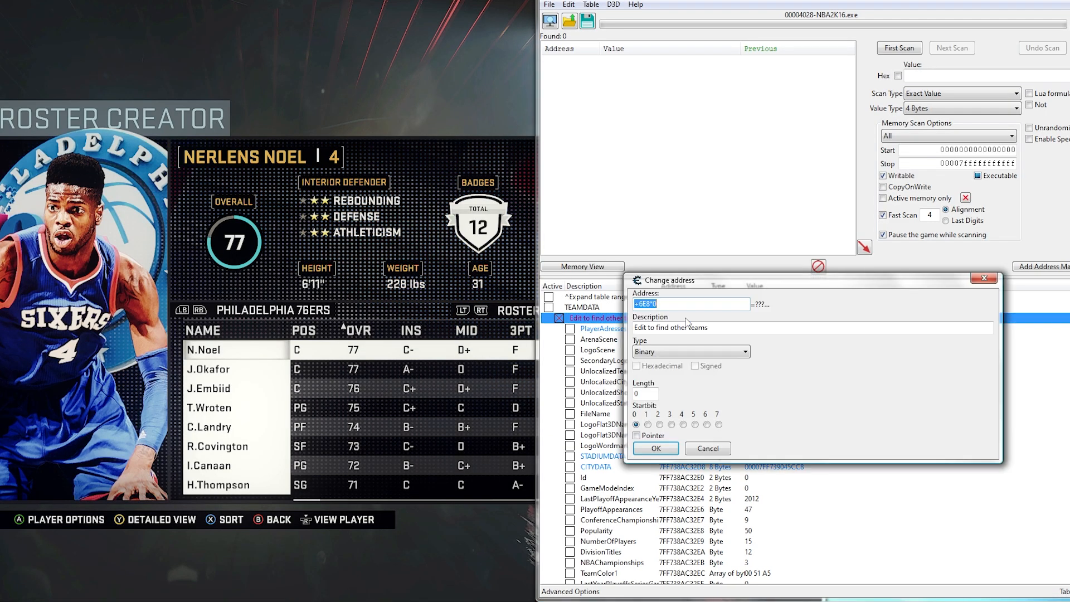
left_click(652, 305)
left_click_drag(676, 282, 728, 154)
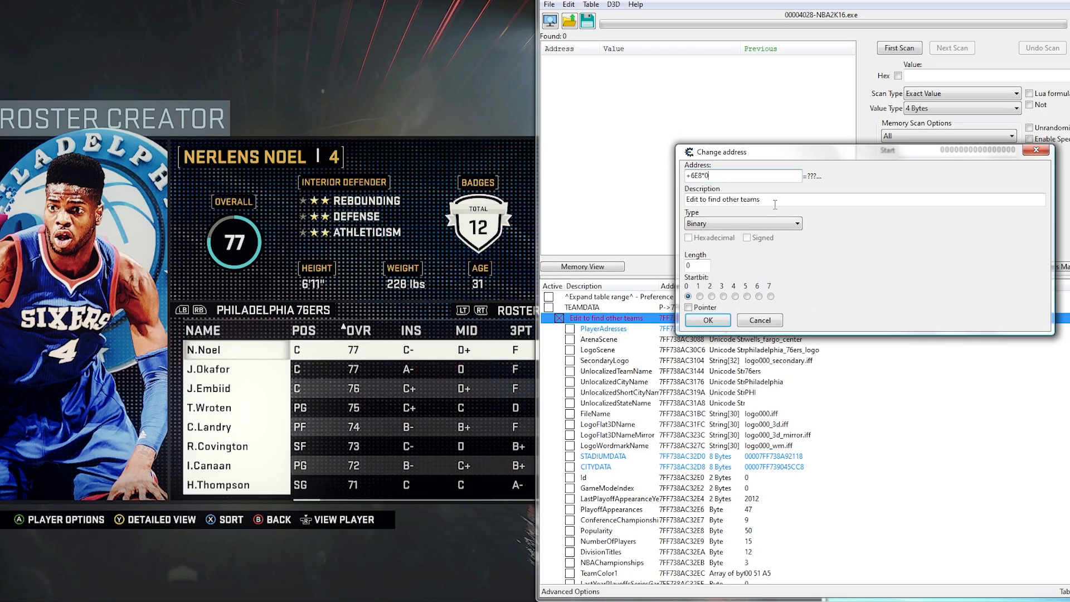
key("BackSpace")
type("2")
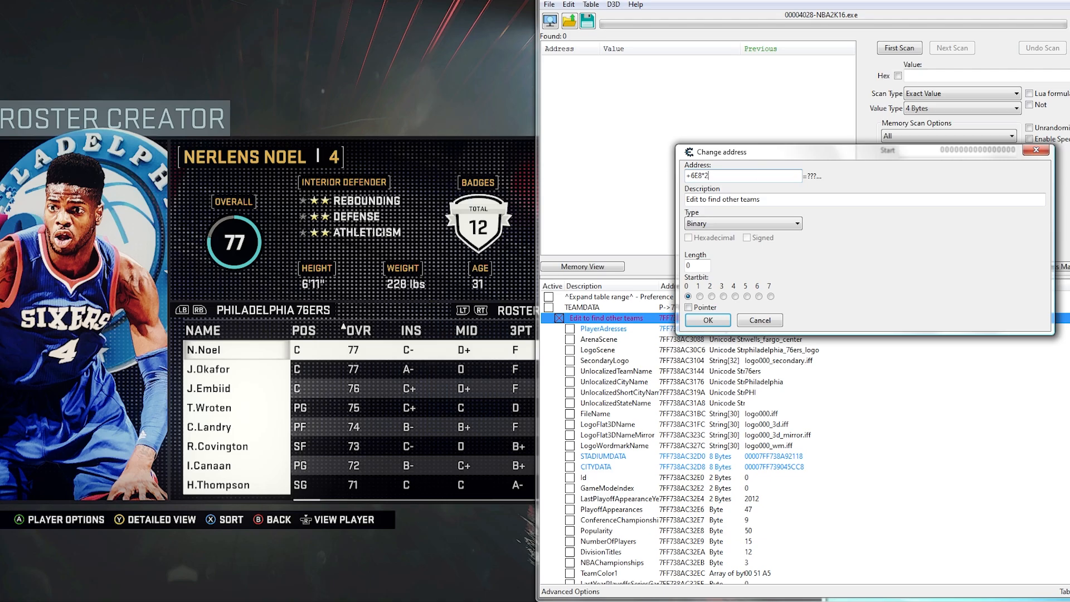
key("Return")
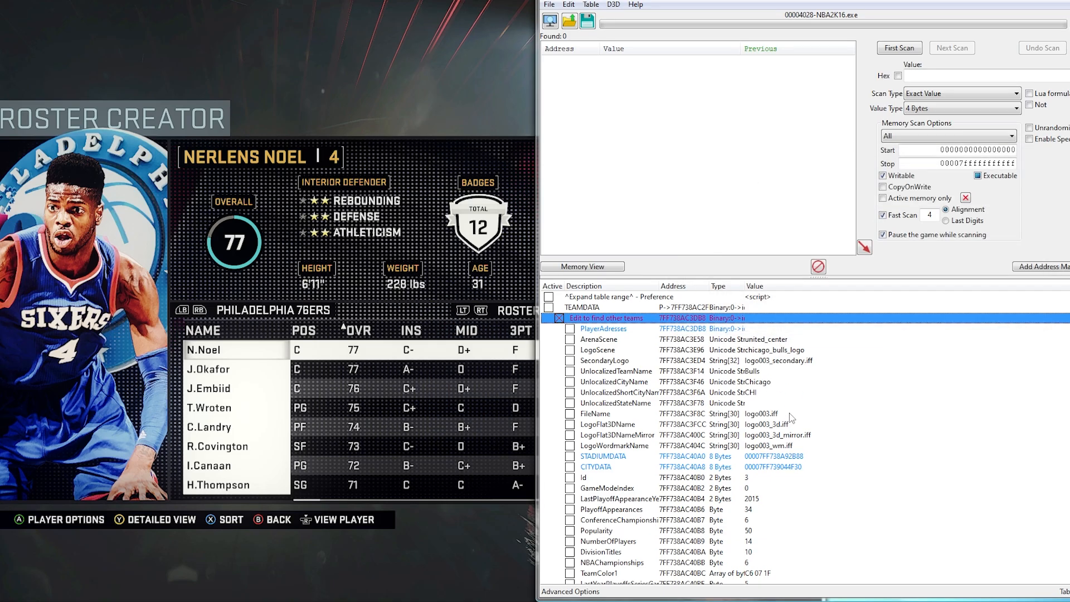
left_click(293, 268)
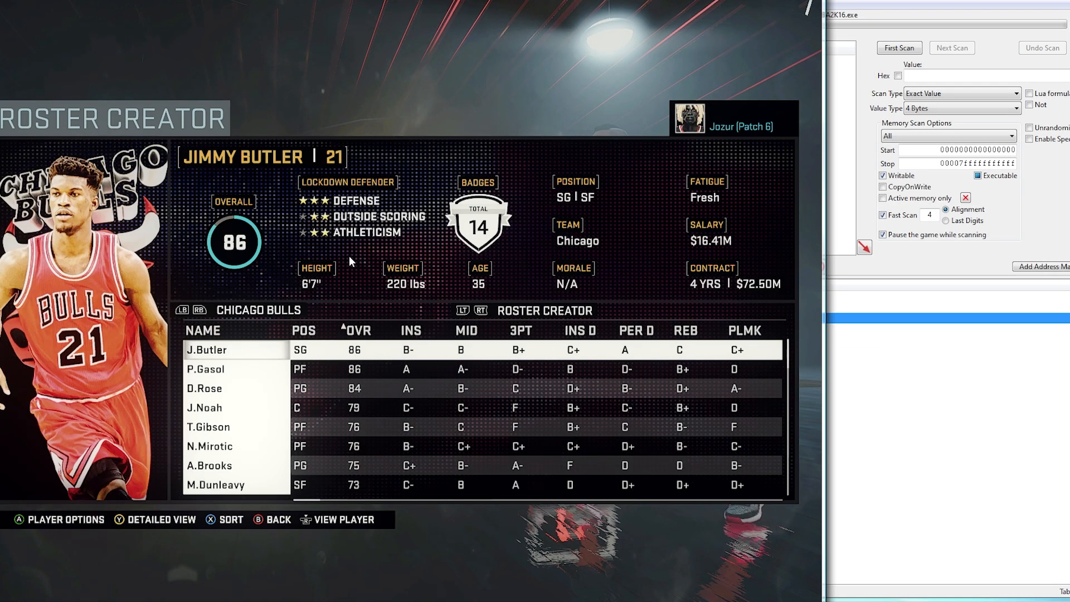
left_click(893, 360)
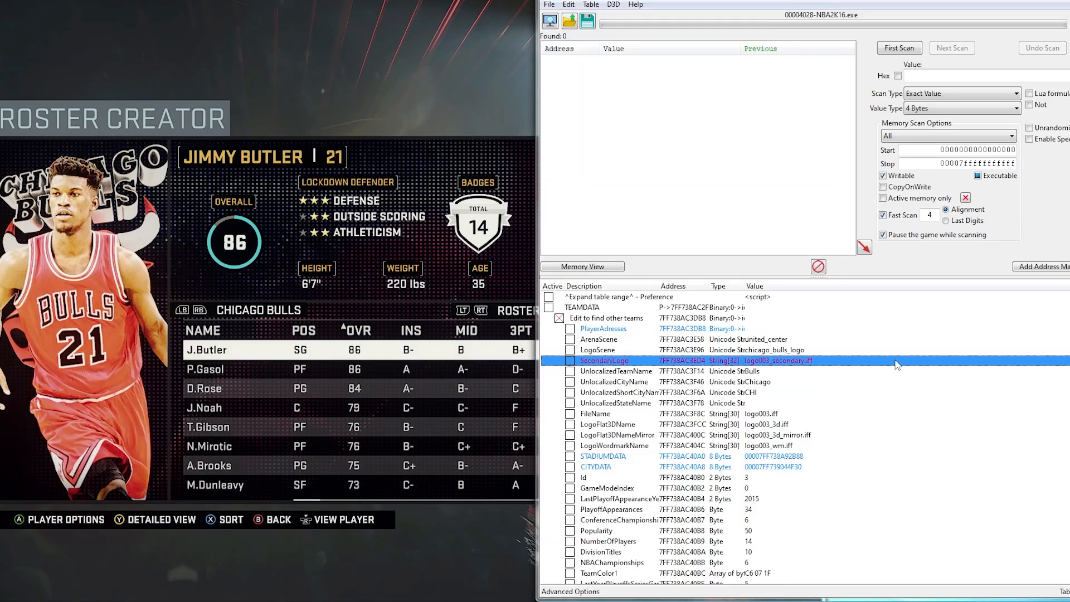
Set the team entry's address to +6E8*9 and browse the game roster from the Charlotte Hornets to the Utah Jazz
left_click(681, 318)
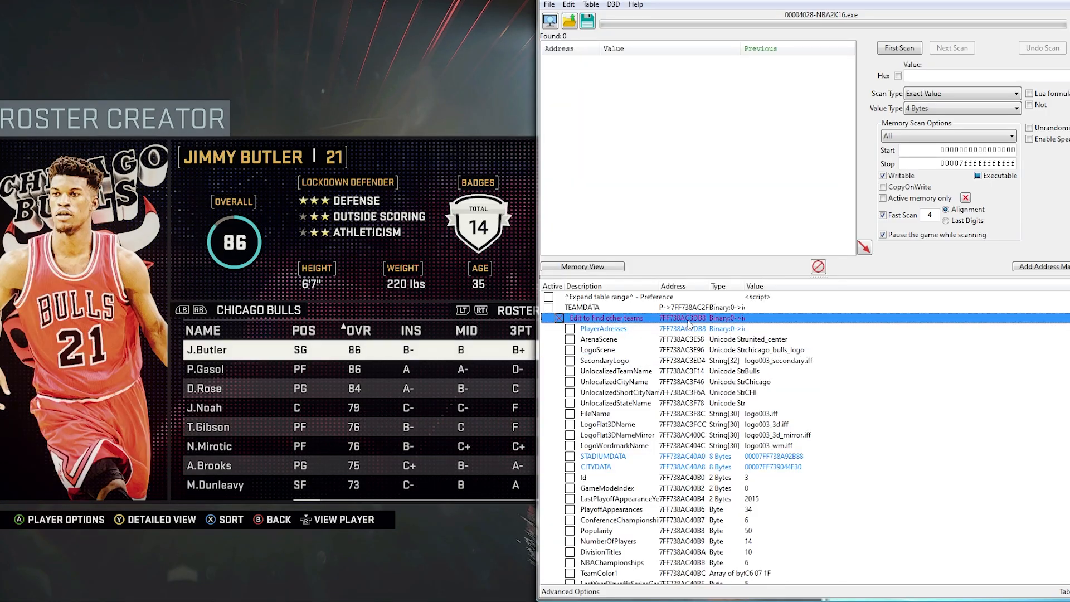
double_click(682, 318)
left_click(759, 176)
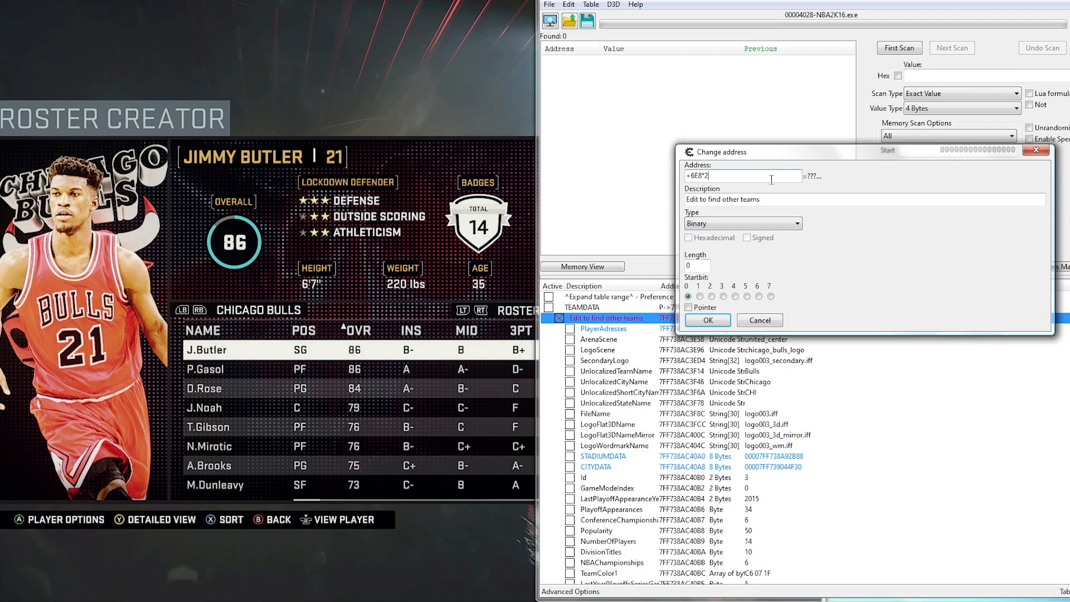
key("BackSpace")
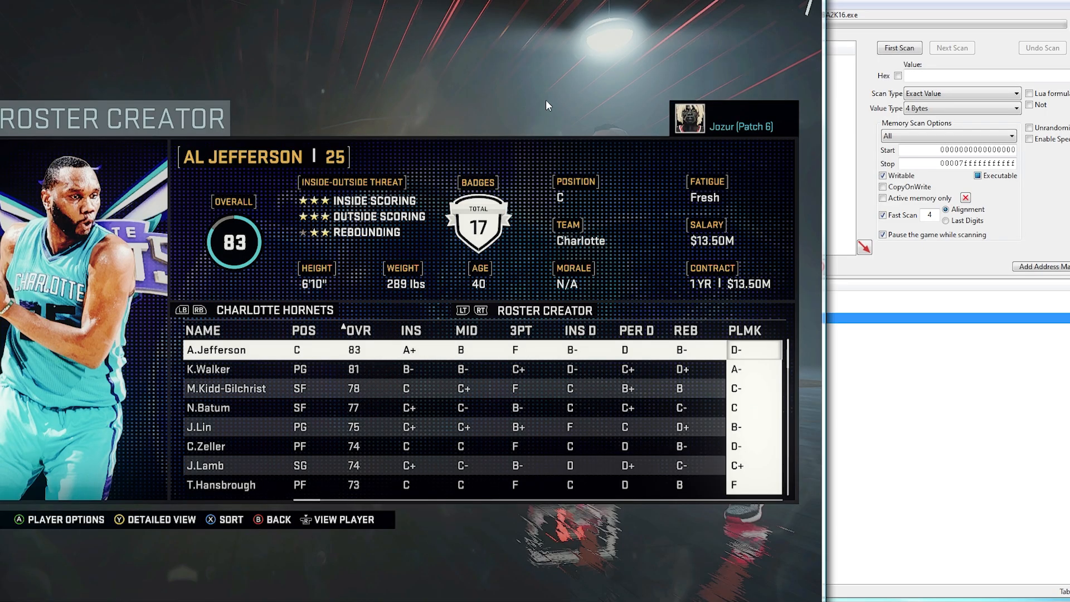
left_click(896, 5)
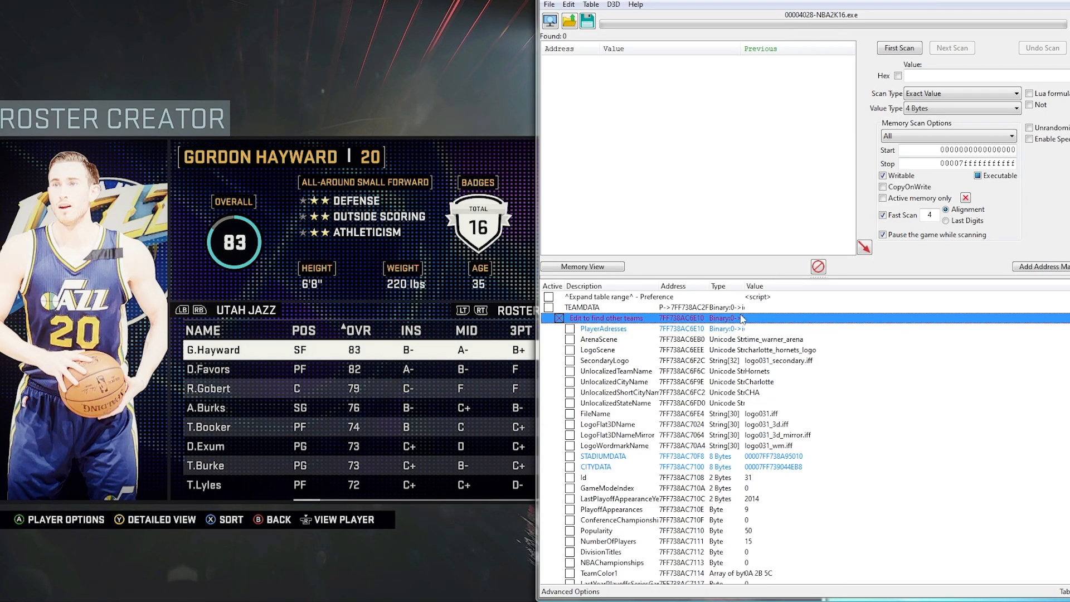
Try the address +6E8*10 for the Utah Jazz and compare the team data with the roster shown in the game
double_click(708, 319)
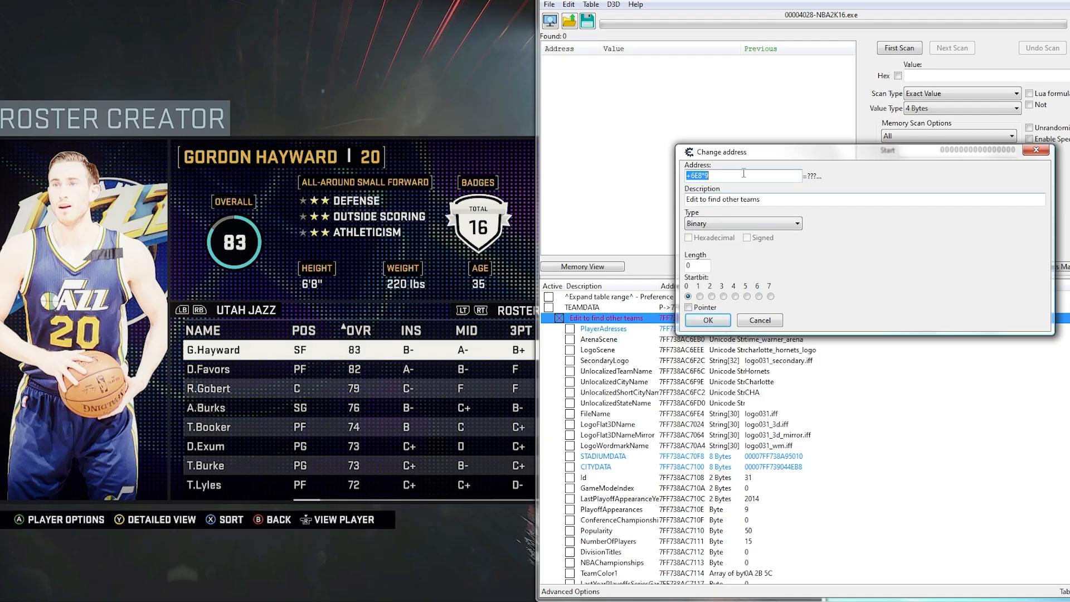
key("End")
key("BackSpace")
type("1")
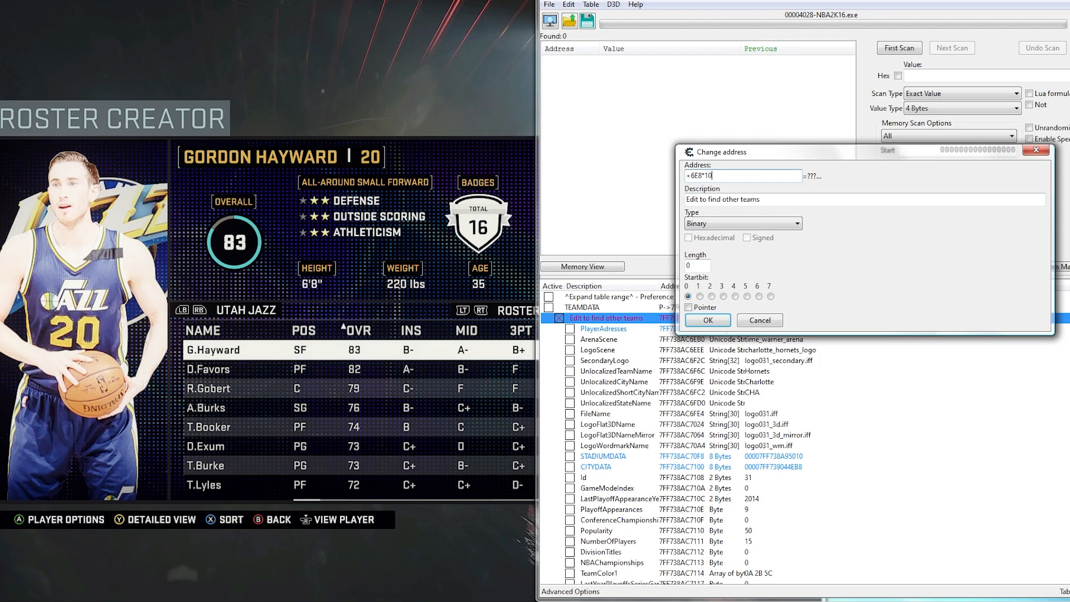
key("Return")
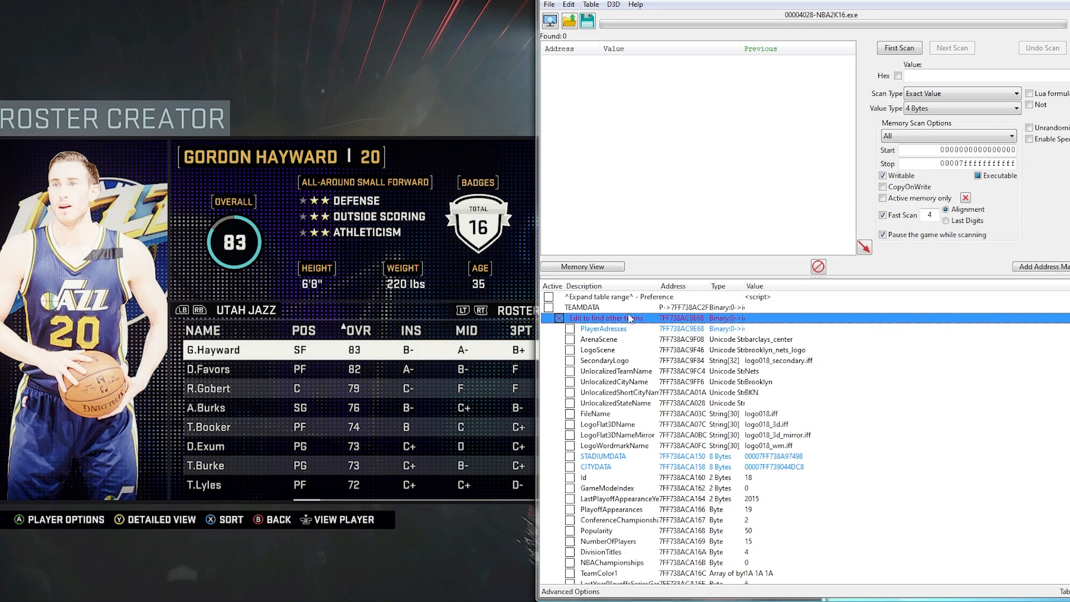
left_click(461, 187)
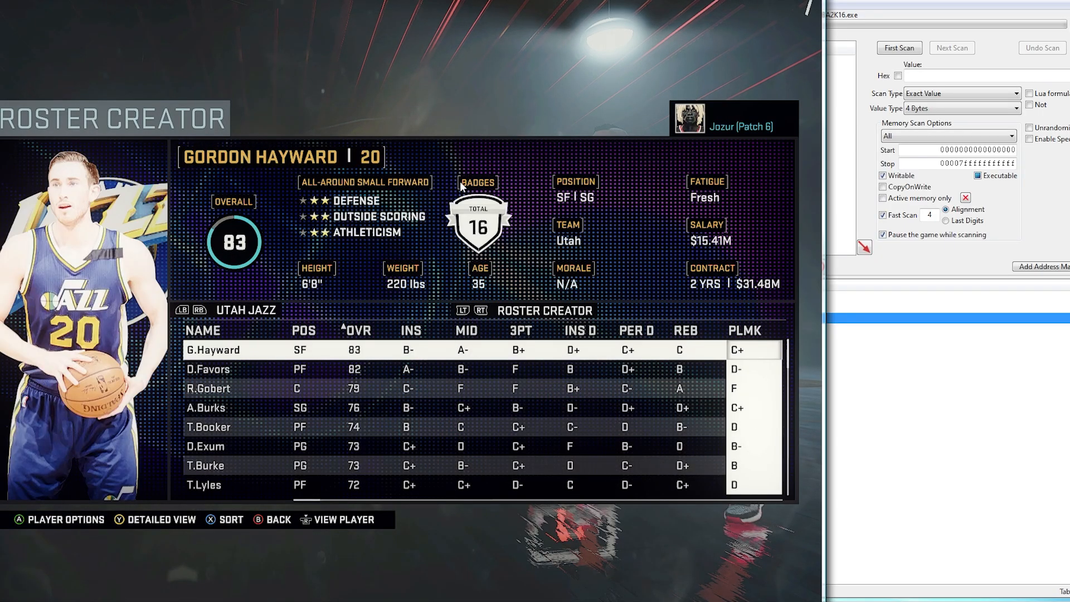
left_click(879, 14)
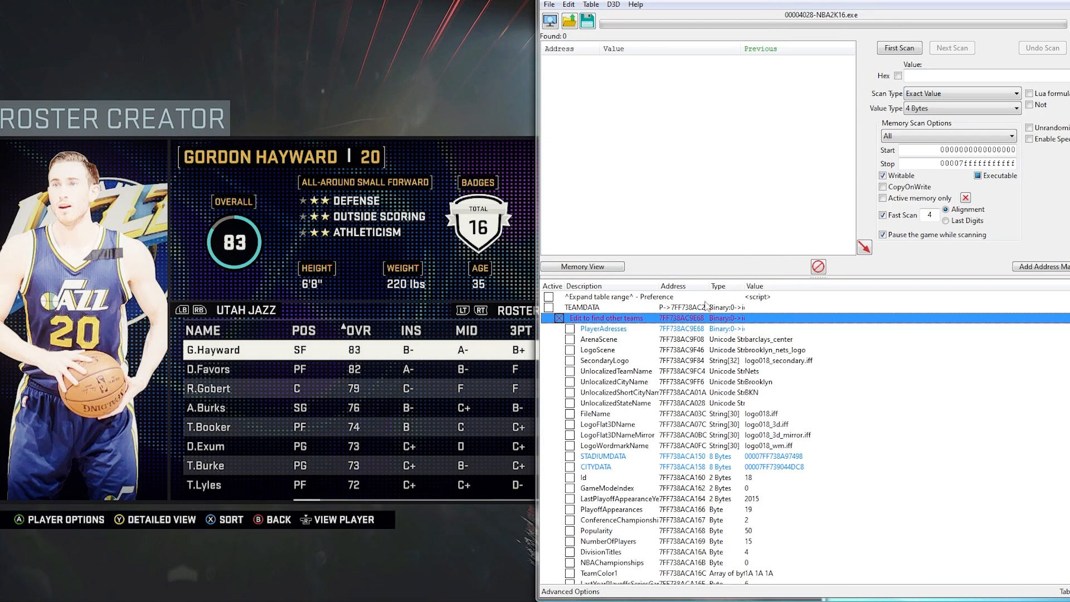
Set the team entry's address to +6E8*A to load the Utah Jazz data
double_click(701, 325)
left_click(733, 178)
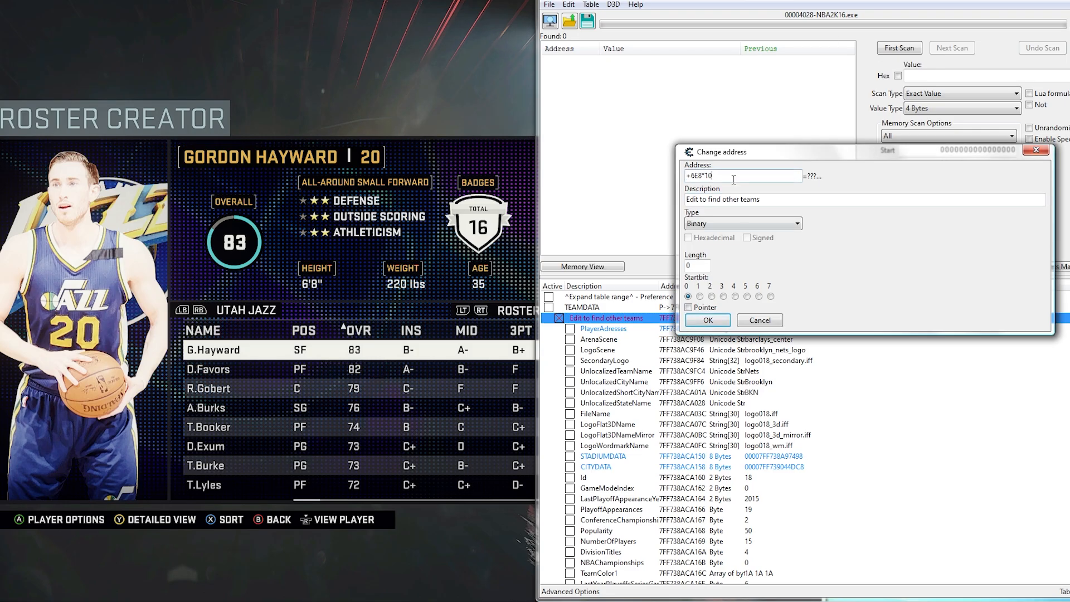
key("BackSpace")
key("BackSpace")
type("12")
key("Return")
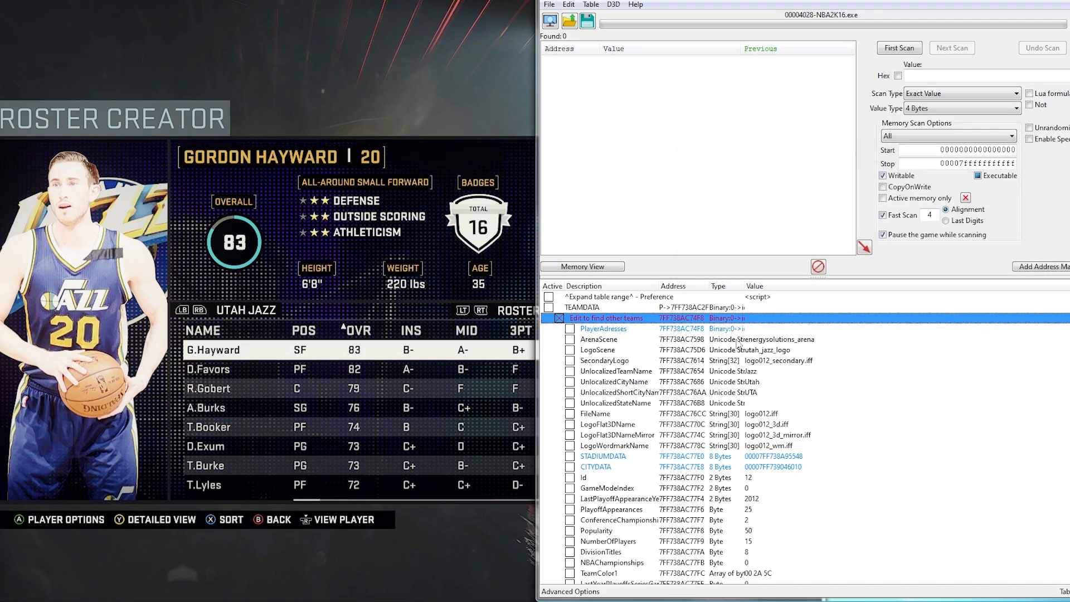
Set the team entry's address to +6E8*F to load the Dallas Mavericks data
double_click(696, 320)
left_click(738, 176)
key("BackSpace")
key("BackSpace")
type("A")
key("BackSpace")
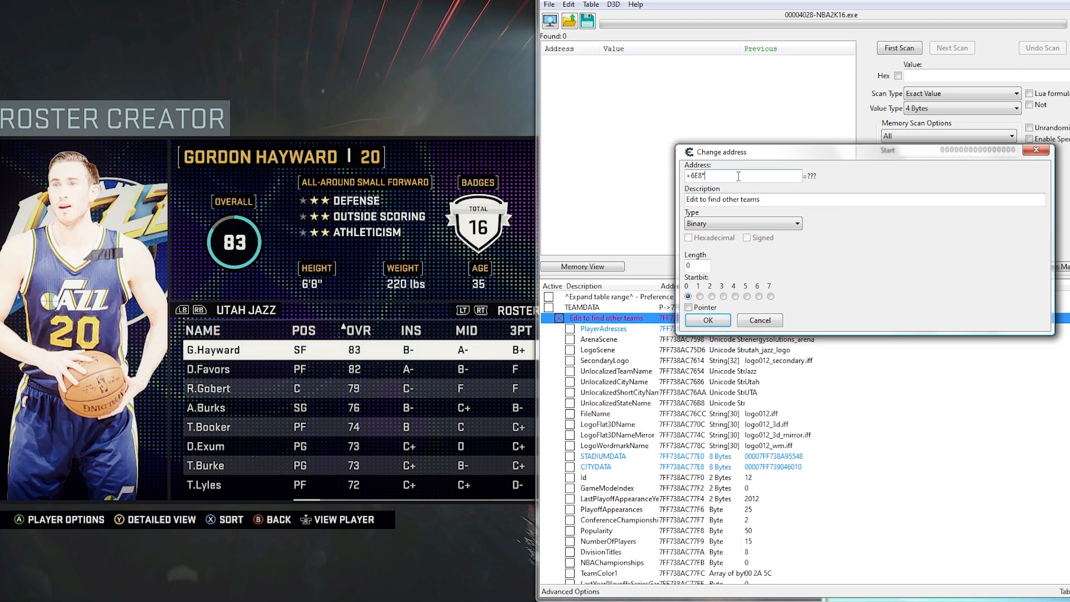
type("17")
key("Return")
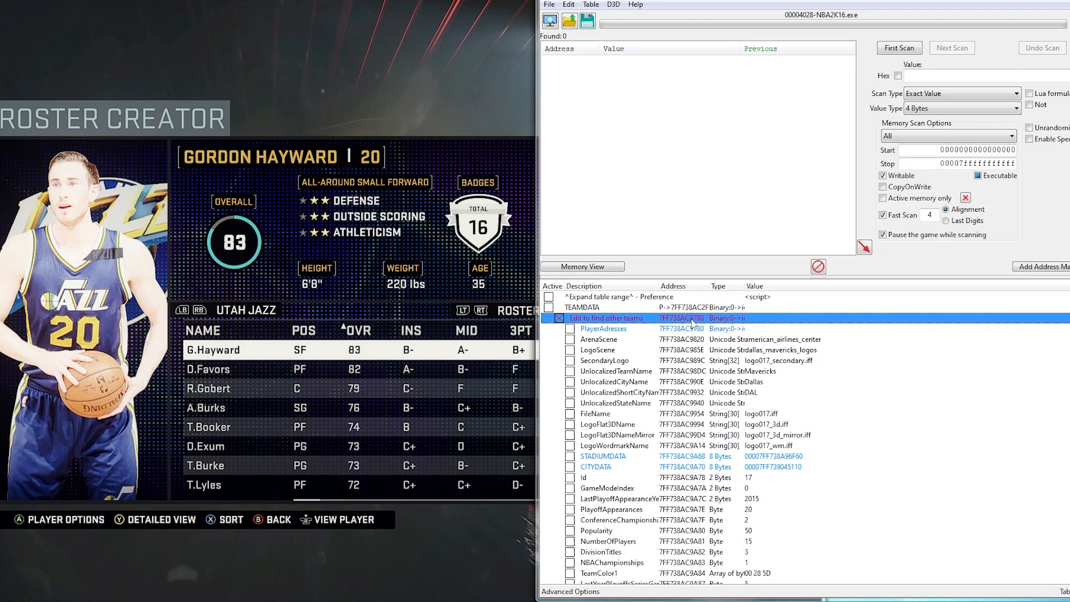
Set the team entry's address to +6E8*10 and check the Dallas Mavericks and Brooklyn Nets in the Roster Creator
double_click(692, 322)
left_click(732, 176)
key("BackSpace")
key("BackSpace")
type("F")
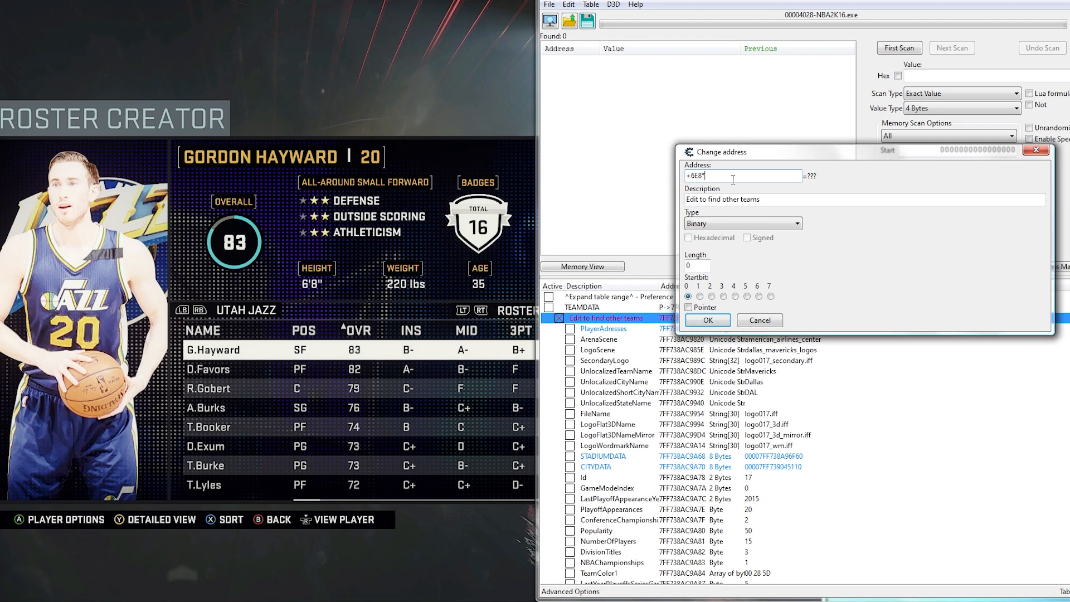
type("10")
key("Return")
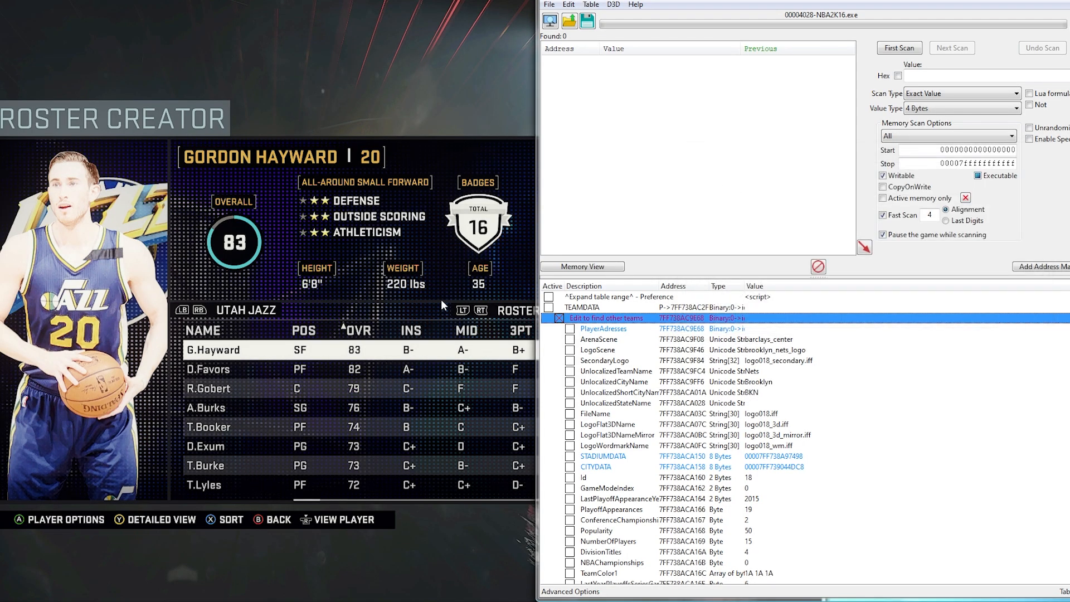
left_click(431, 249)
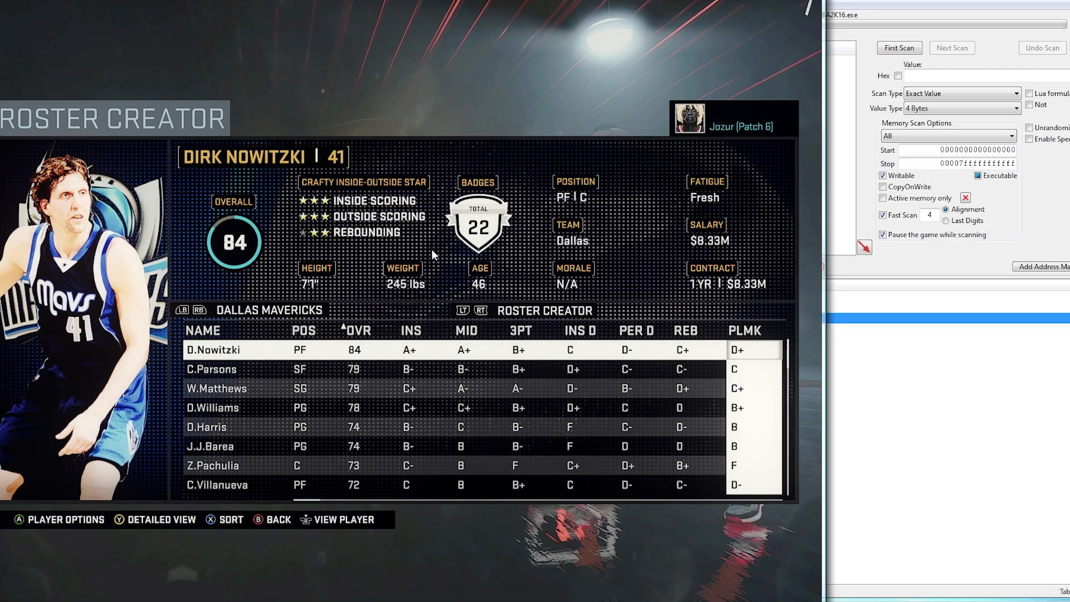
left_click(952, 2)
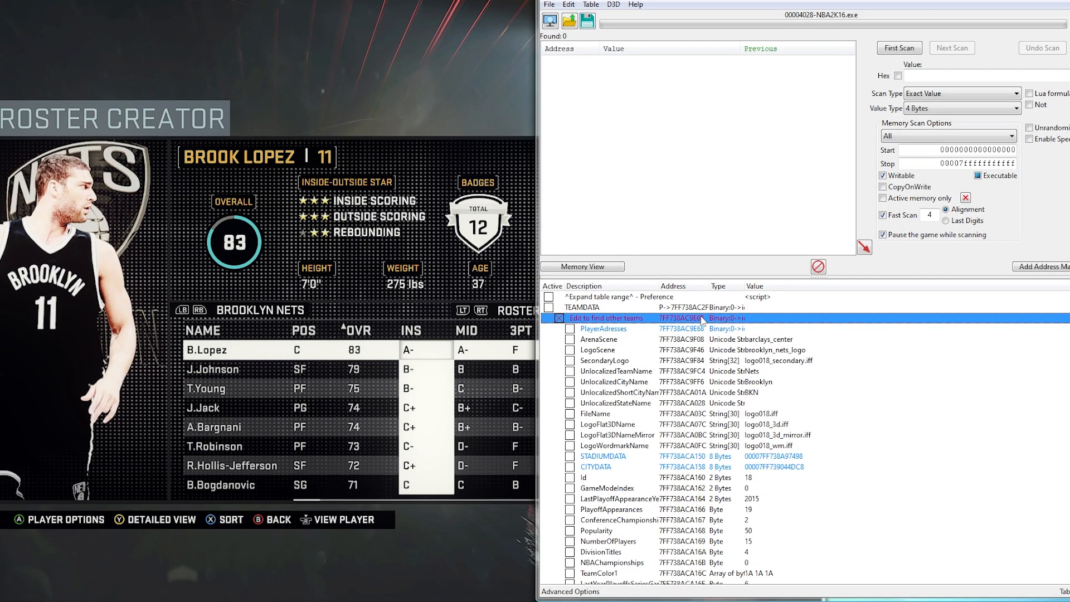
Set the team entry's address to +6E8*19 to load the Oklahoma City Thunder data
double_click(691, 321)
left_click(735, 177)
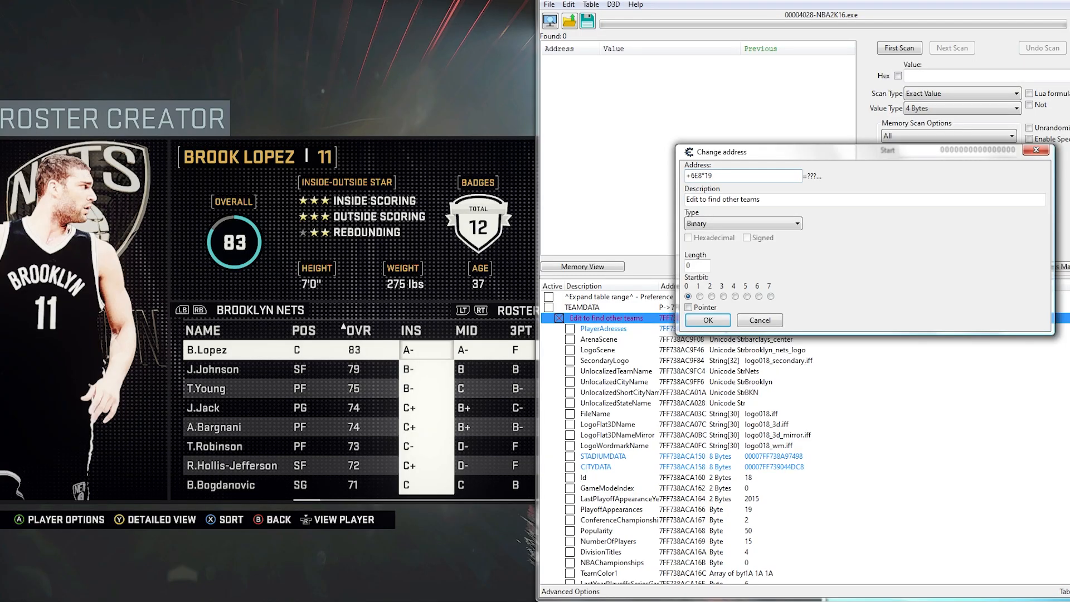
key("Return")
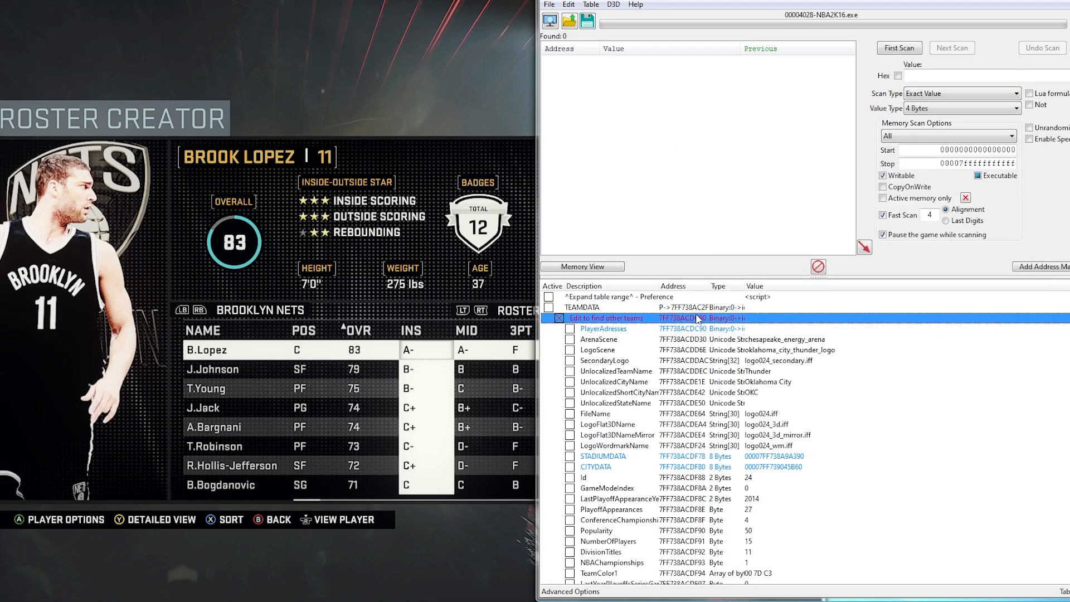
Set the team entry's address to +6E8*1A to load the Minnesota Timberwolves data
double_click(692, 321)
left_click(721, 175)
key("BackSpace")
type("9")
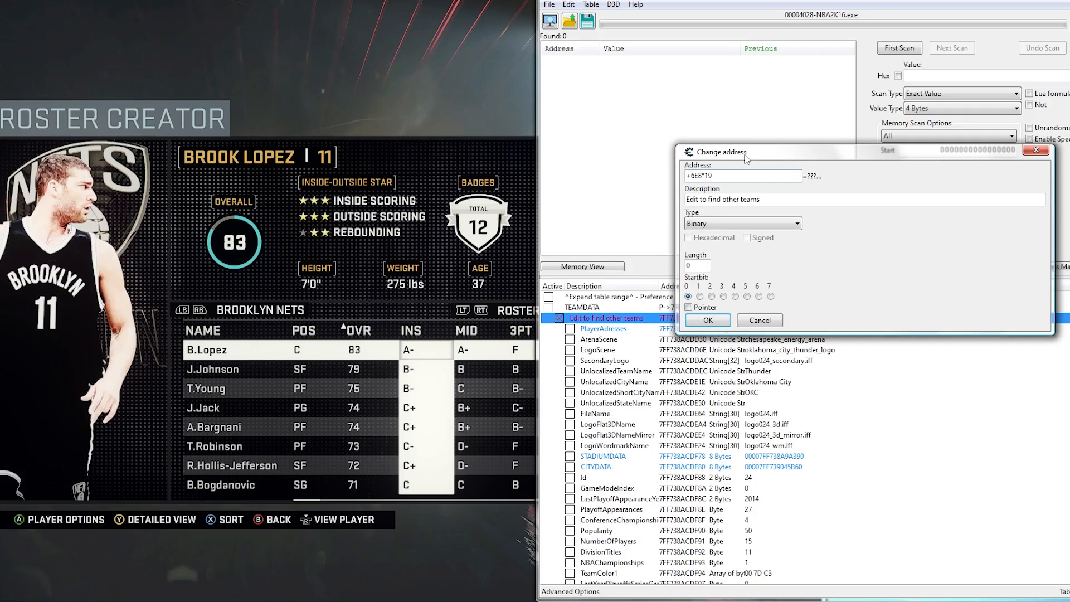
type("A")
key("Return")
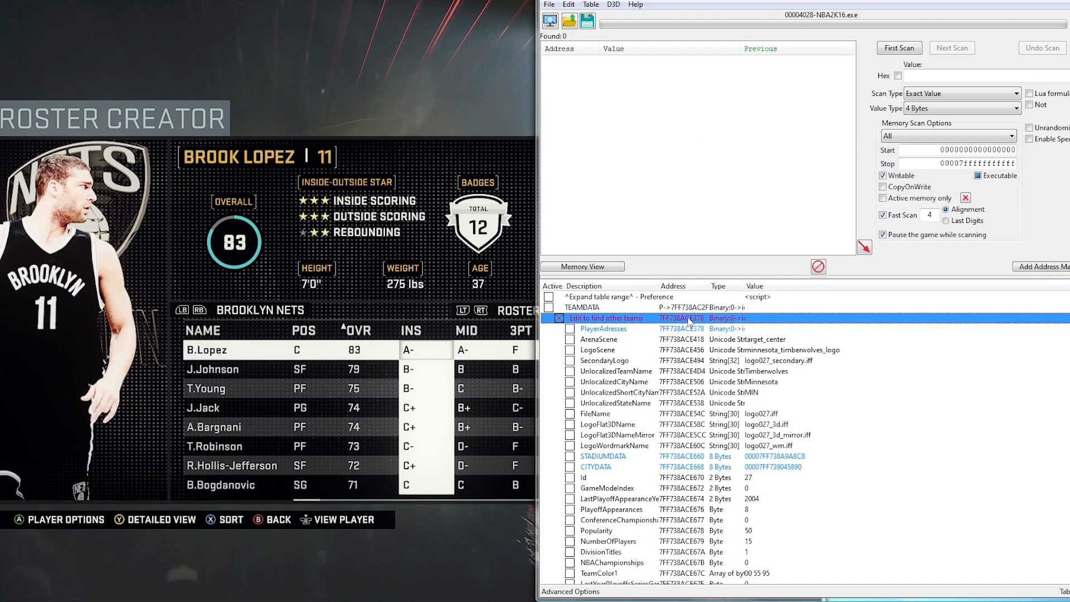
Set the team entry's address to +6E8*1F to load the West All-Stars data
double_click(689, 322)
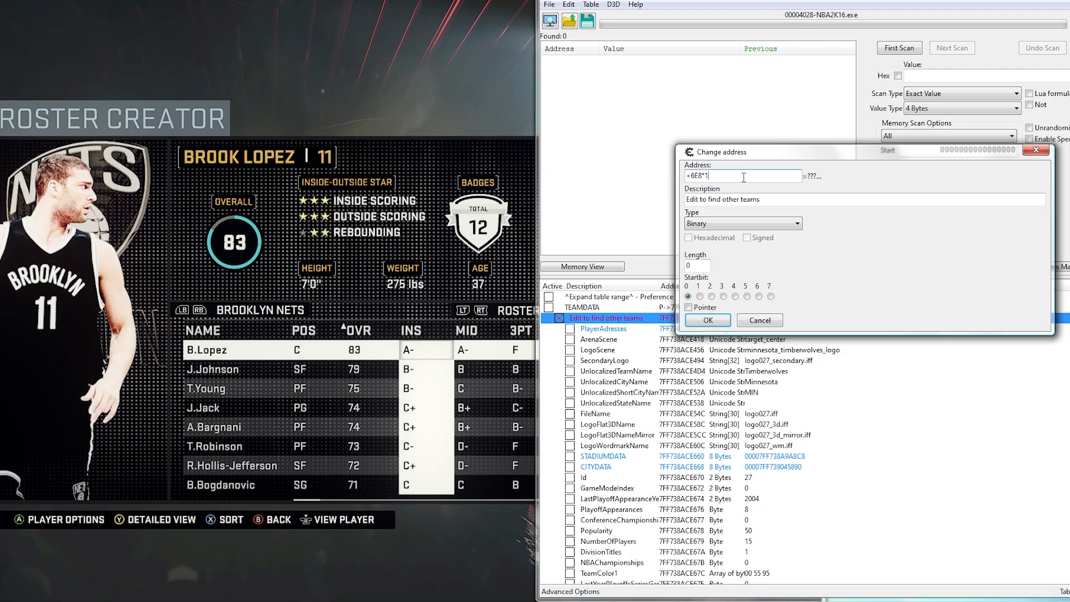
type("F")
key("Return")
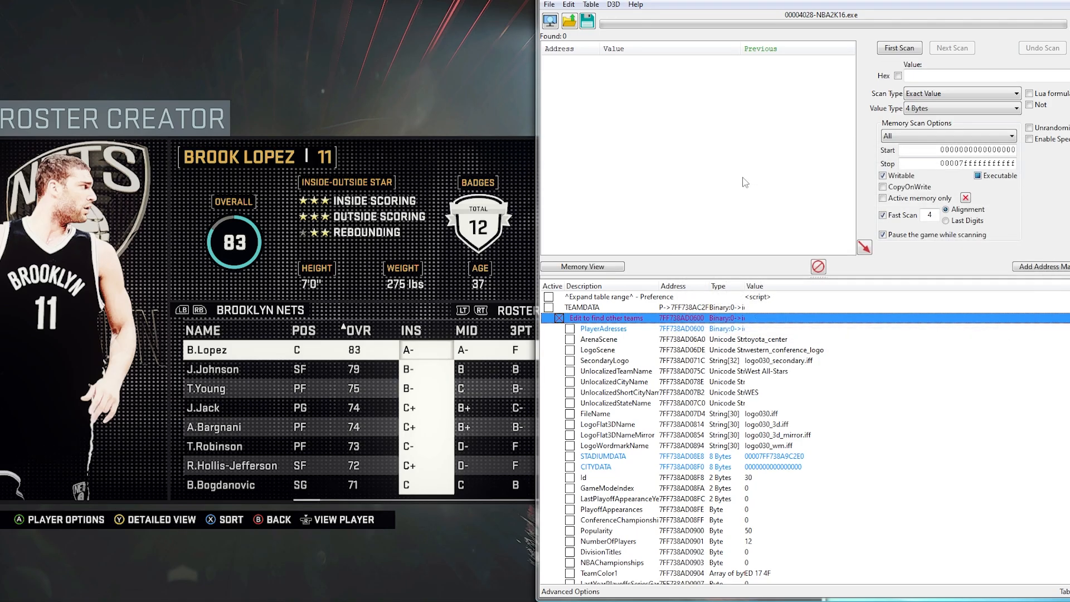
Change the team entry's address to load the Unics Kazan data, and reset it to +6E8*0 for the Philadelphia 76ers
double_click(693, 322)
left_click(736, 176)
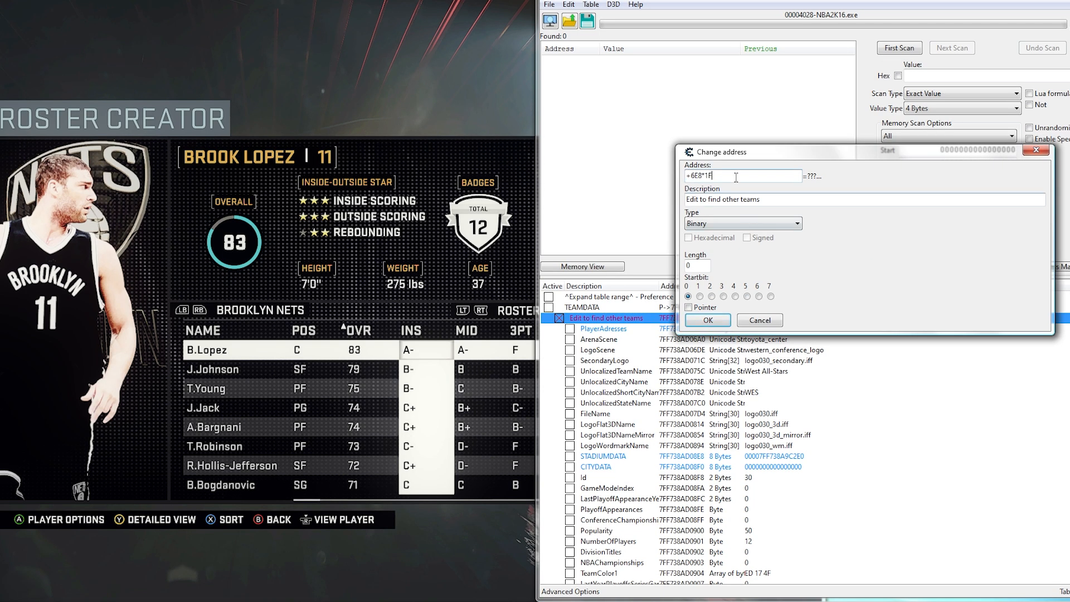
key("BackSpace")
type("A")
key("BackSpace")
key("BackSpace")
type("309")
key("Return")
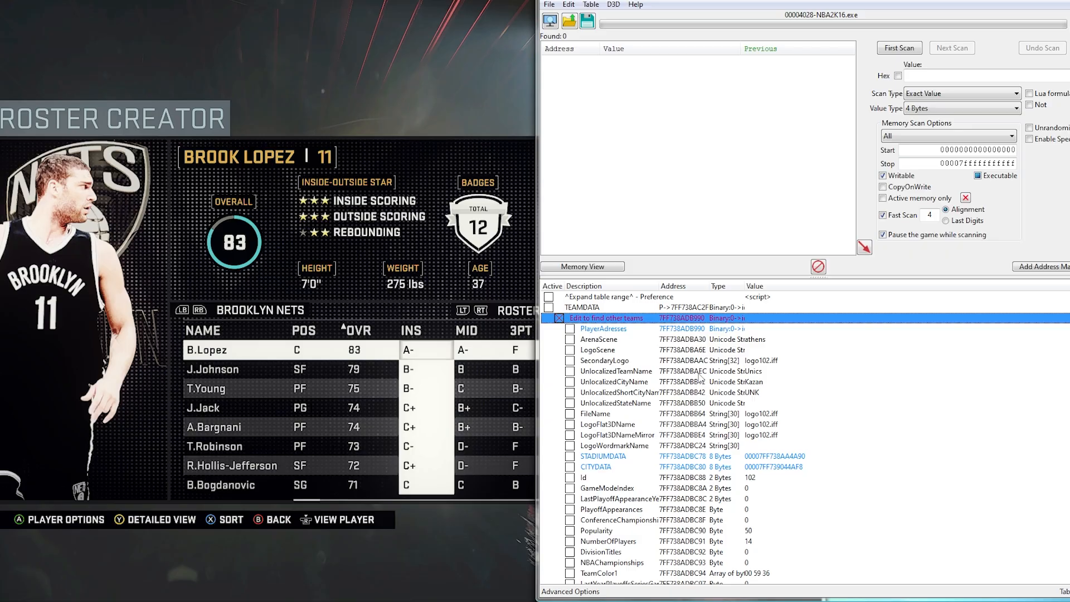
double_click(706, 321)
left_click(711, 176)
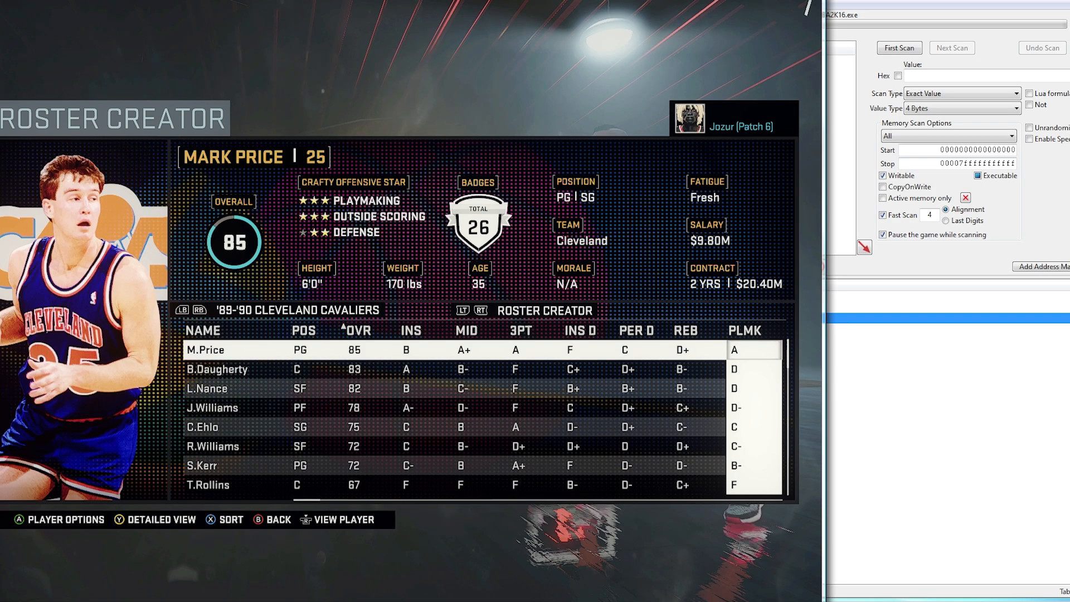
key("Return")
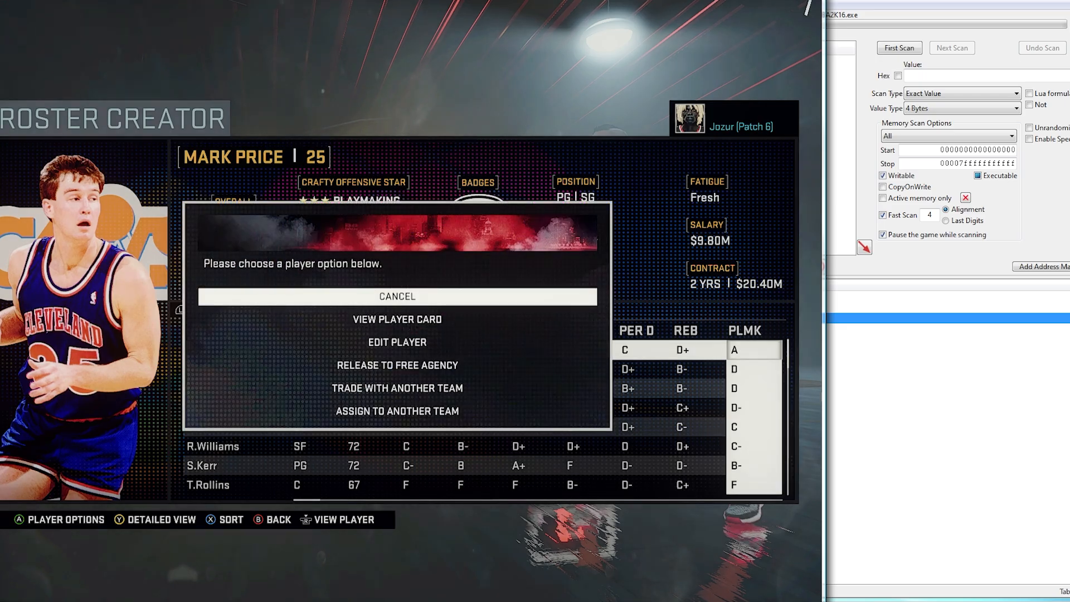
key("Down")
key("Down")
key("Return")
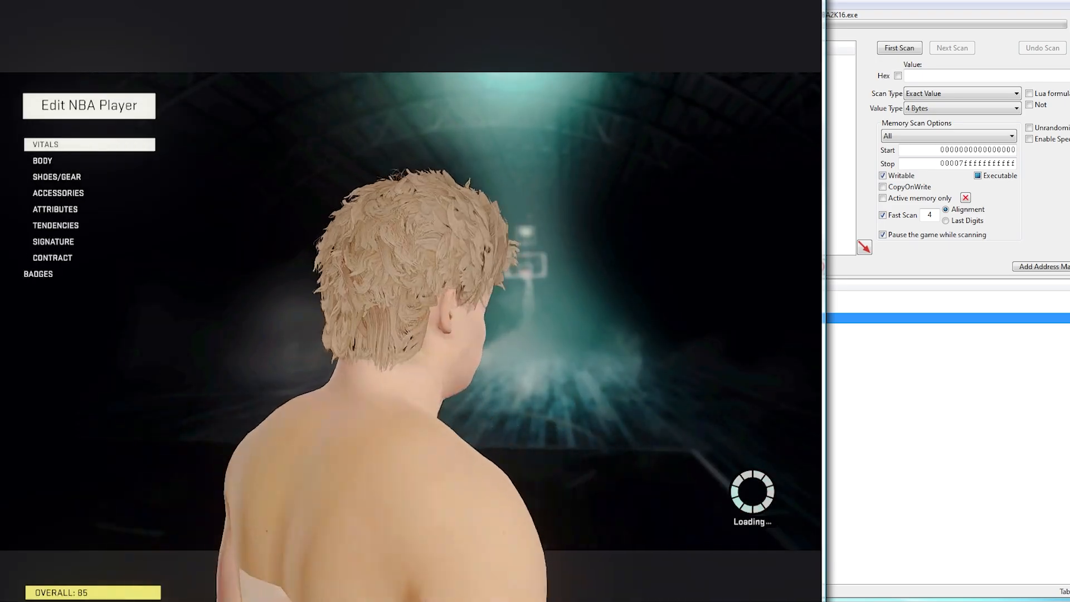
key("Escape")
key("Return")
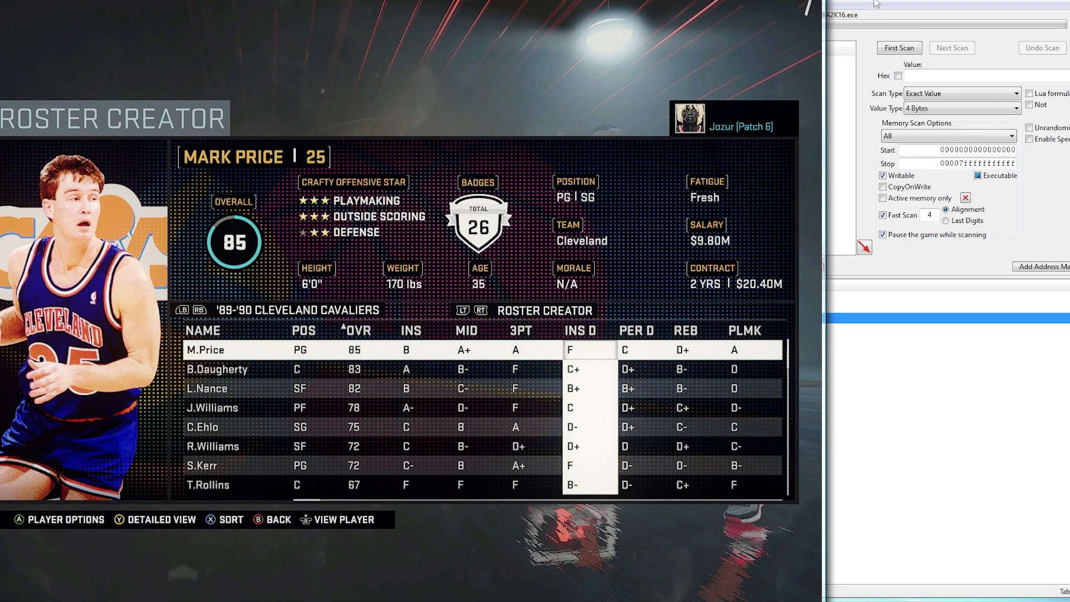
Set the team entry's address to +6E8*5C in Cheat Engine to load the '89-'90 Cleveland Cavaliers data
left_click(877, 4)
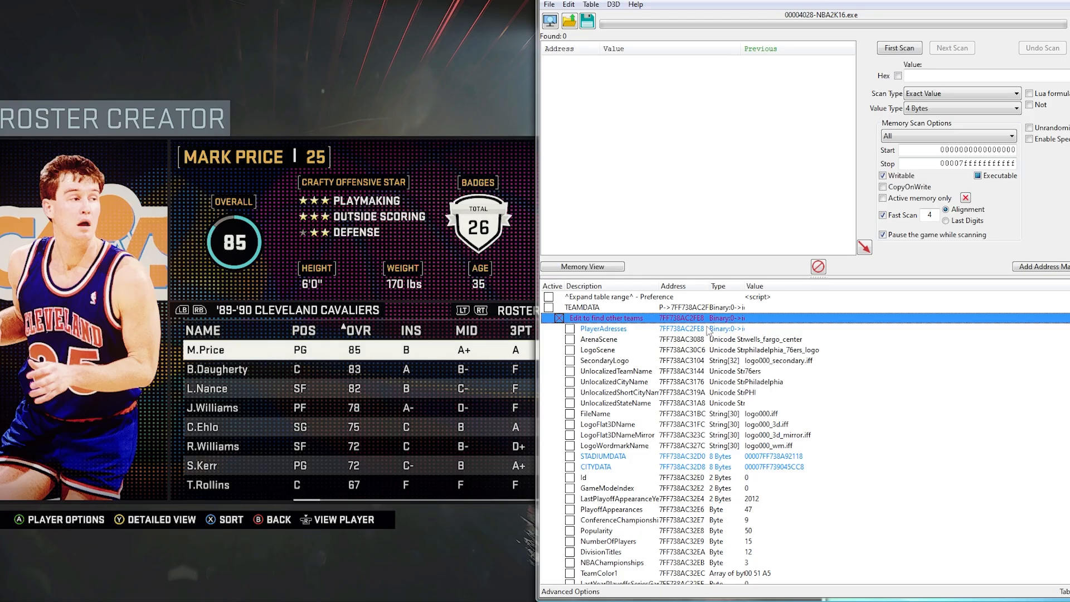
double_click(690, 322)
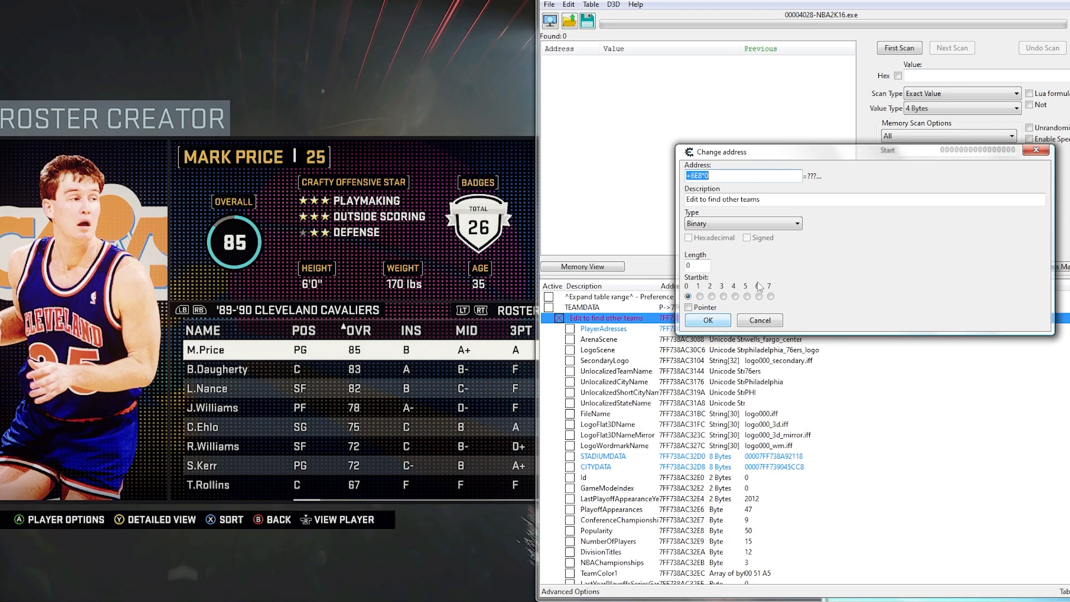
left_click(754, 178)
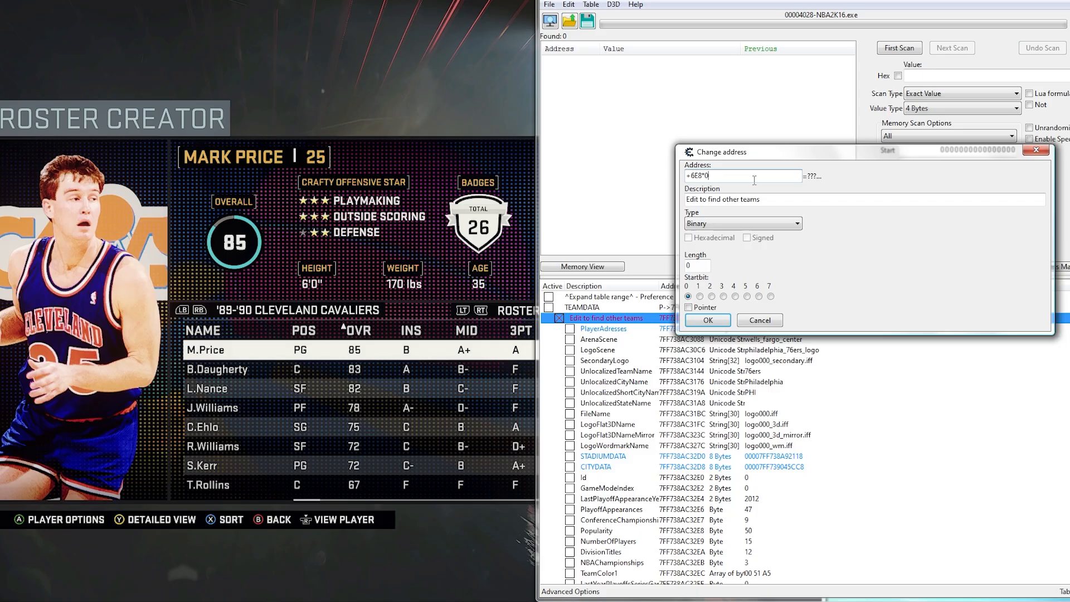
key("BackSpace")
type("5C")
key("Return")
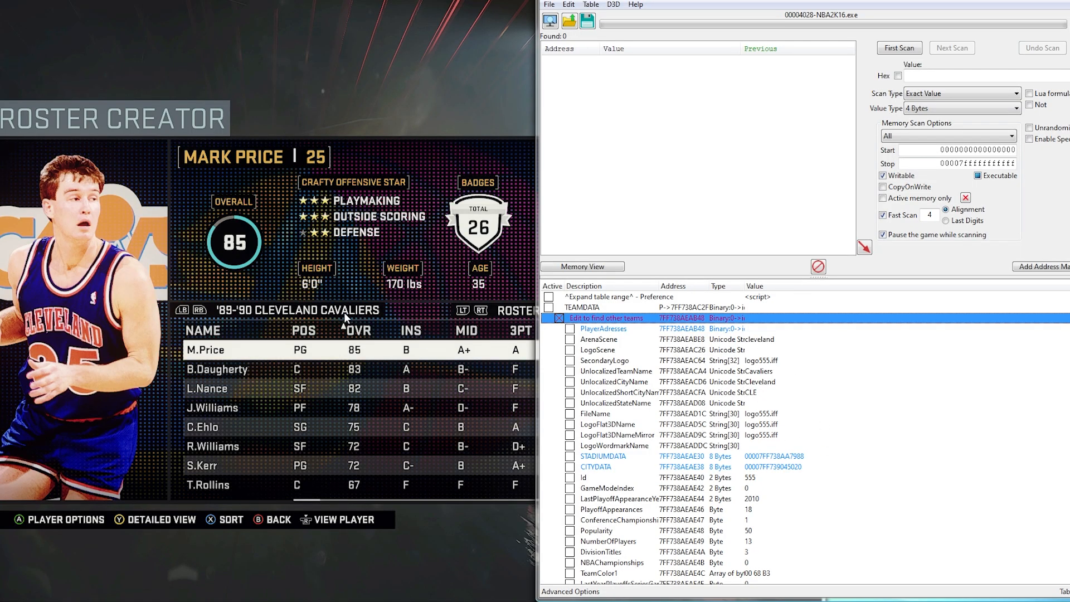
Change the '89-'90 Cleveland team's UnlocalizedTeamName value to Tutorial
double_click(759, 371)
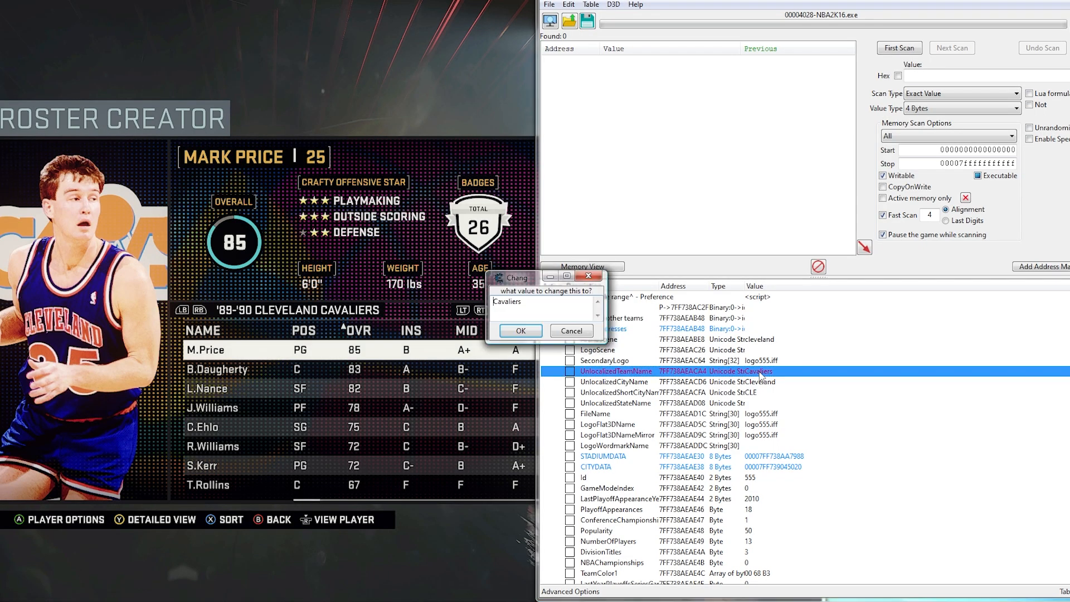
type("Tutorial")
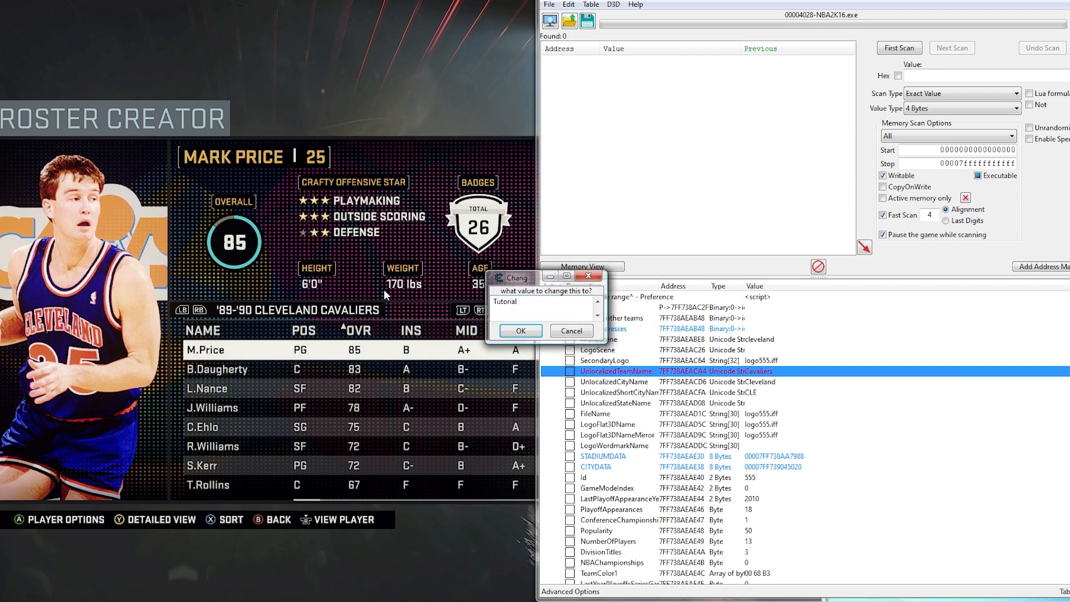
key("Return")
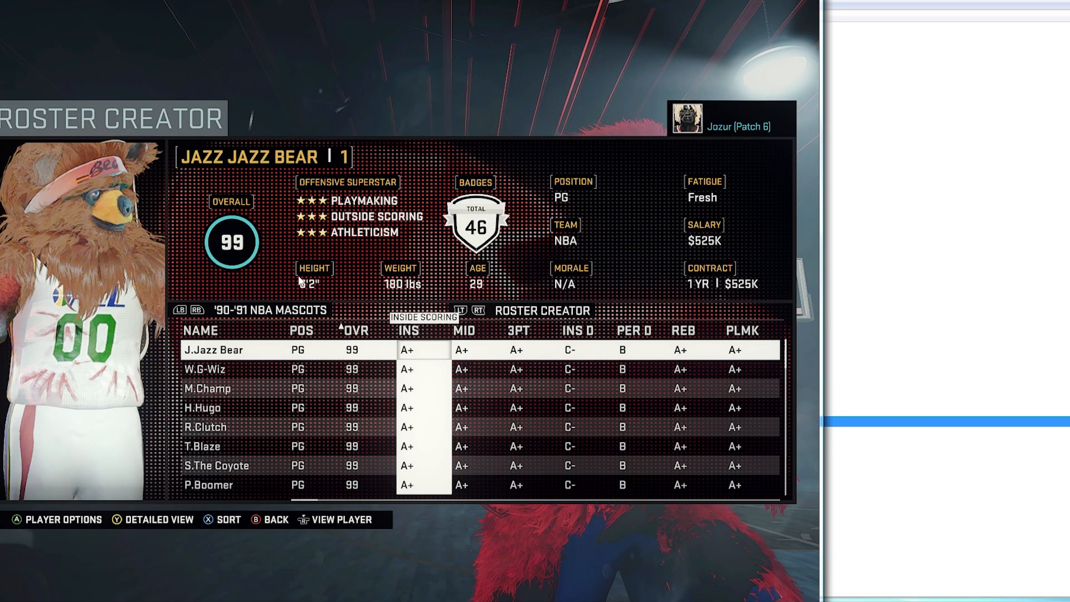
Change the Type value of the '90-'91 NBA Mascots team to a non-historic option
left_click(851, 35)
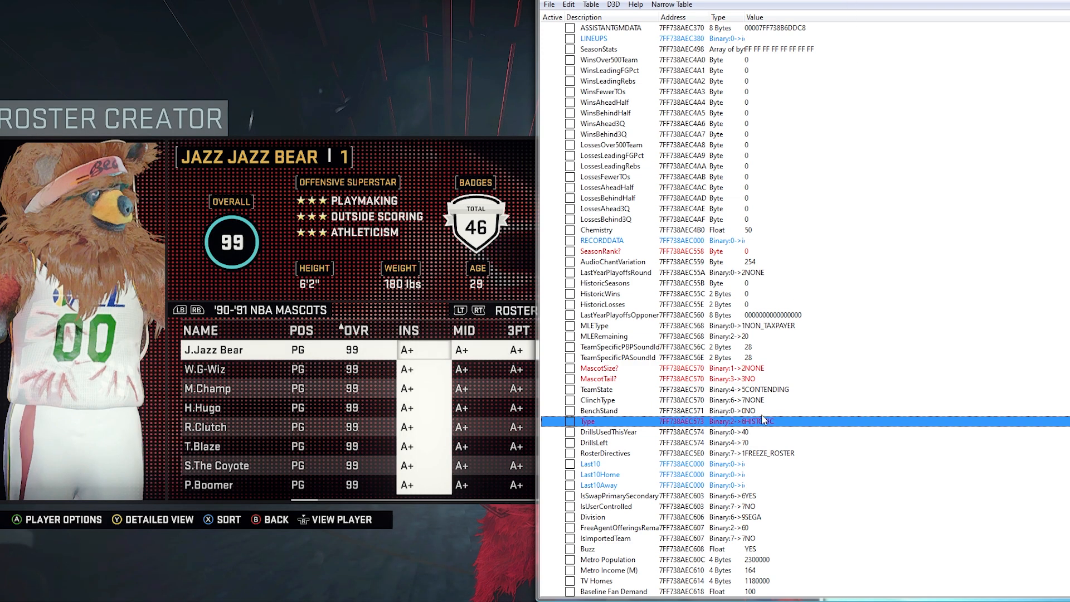
scroll(763, 390, "up", 14)
scroll(774, 356, "down", 13)
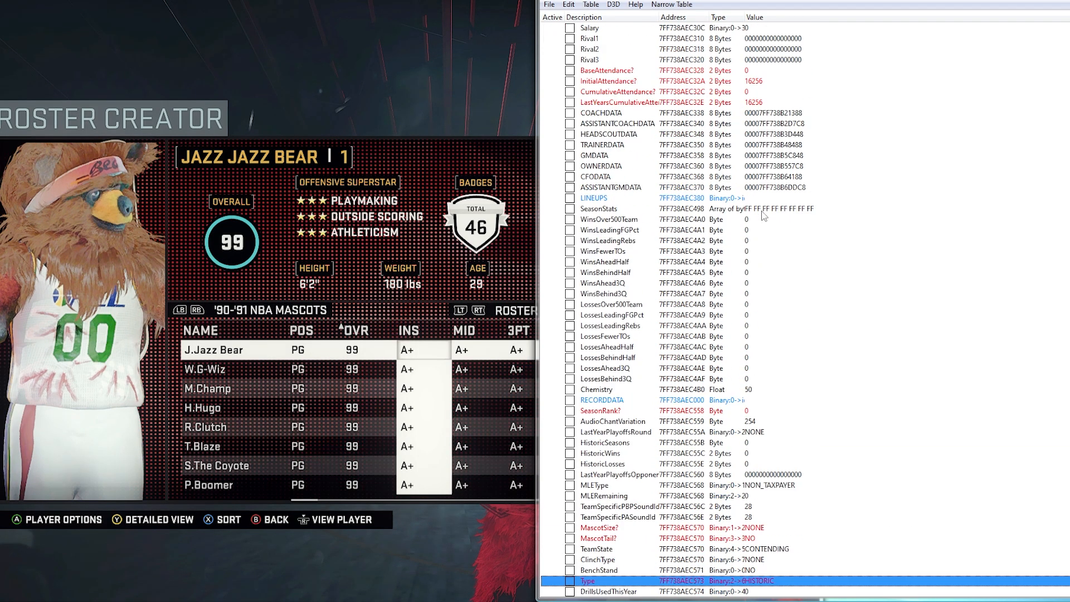
left_click(620, 453)
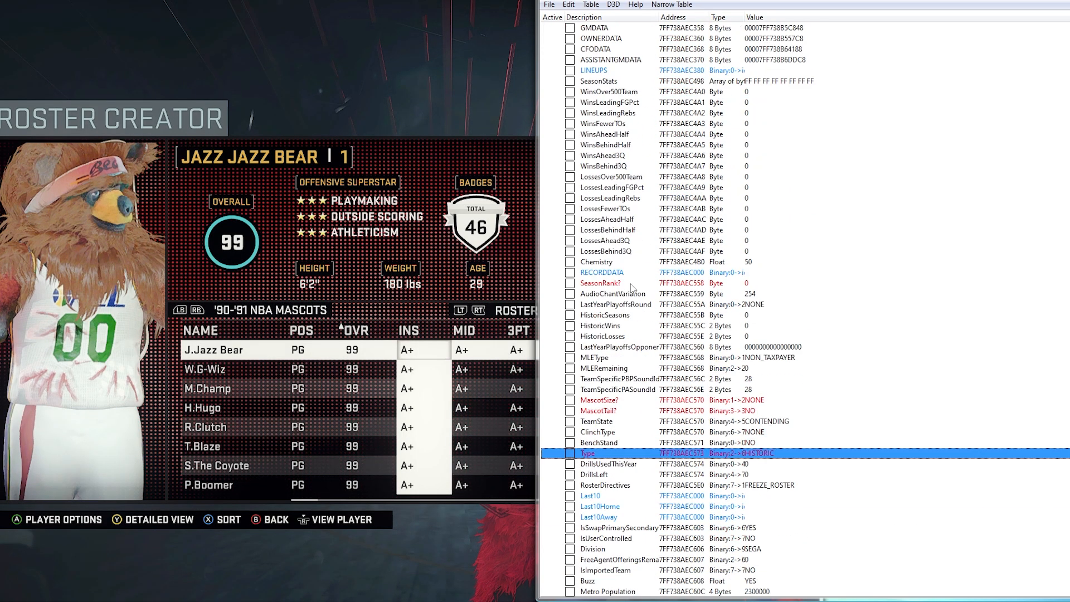
double_click(761, 452)
left_click(532, 301)
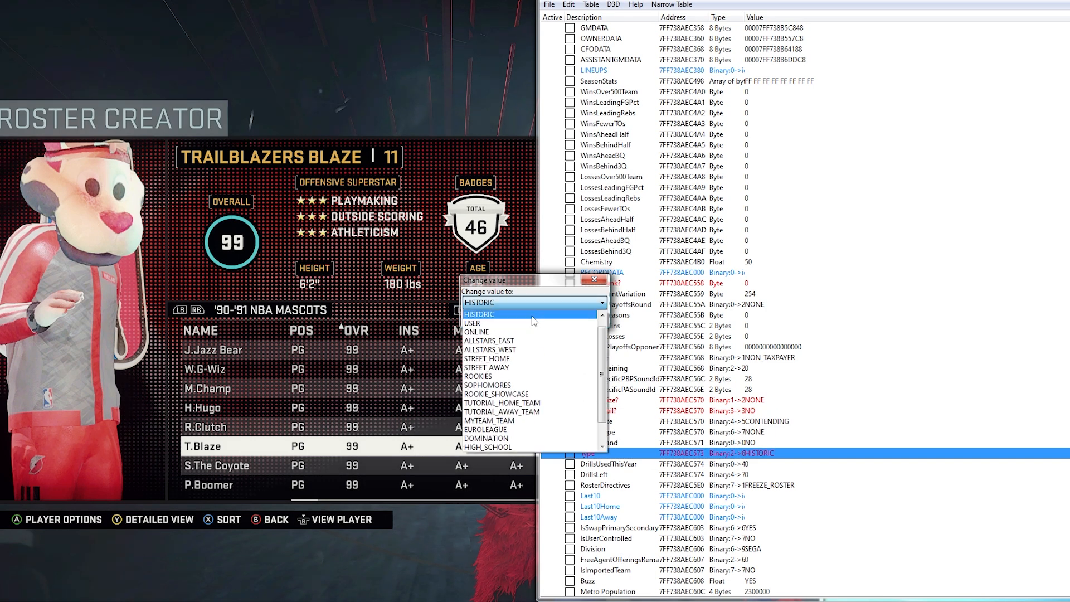
left_click(529, 313)
left_click(510, 318)
Check the NBA Mascots name in the Roster Creator and browse the neighbouring rosters, including NBA Mascots 2, Rivet City Rough Riders and College Mascots
left_click(313, 311)
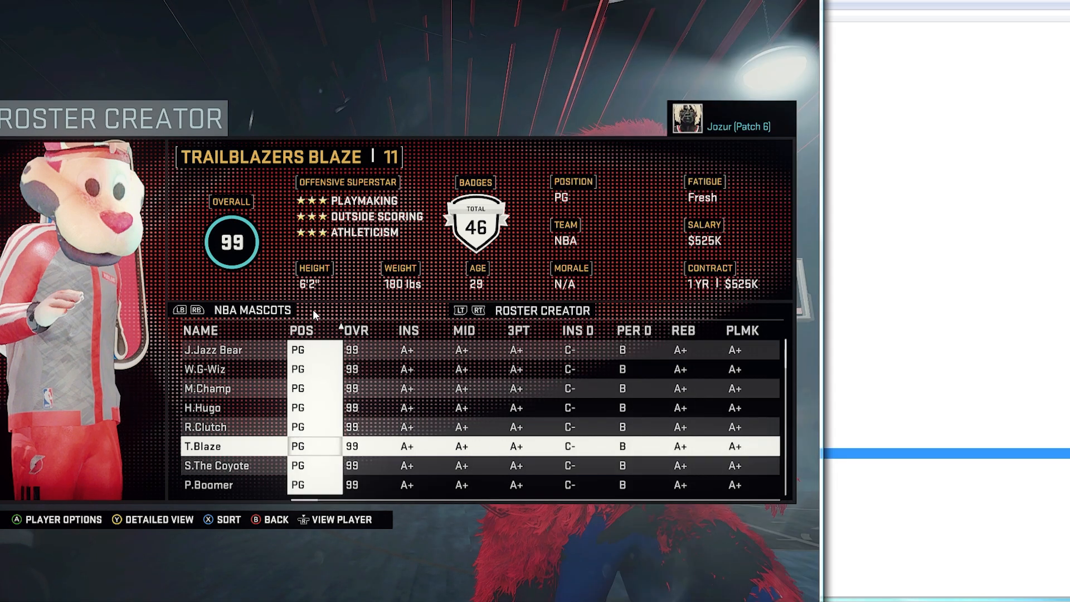
left_click(232, 288)
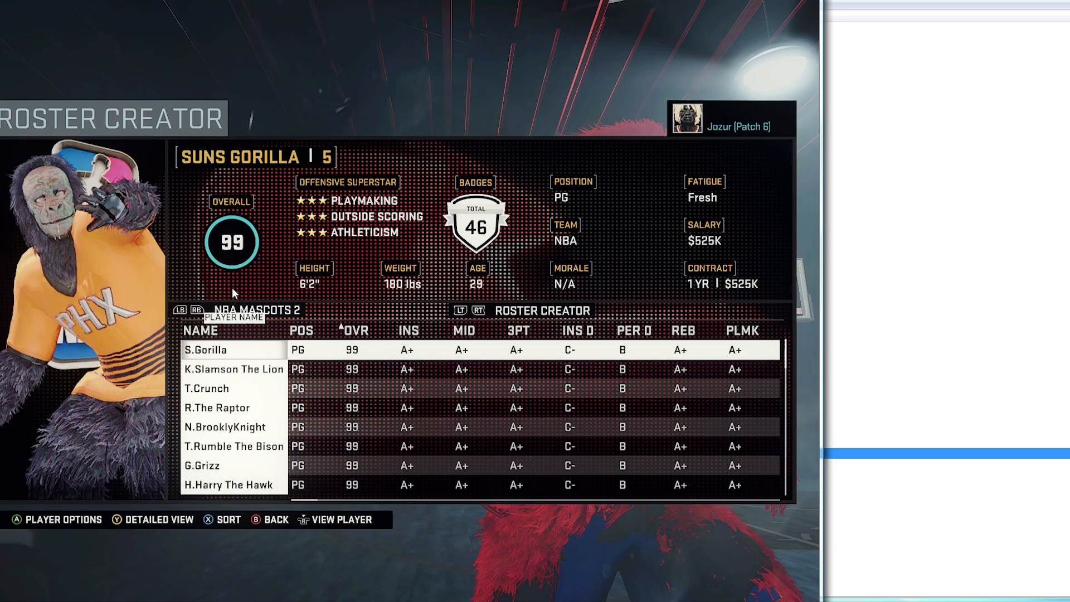
left_click(233, 287)
key("e")
key("e")
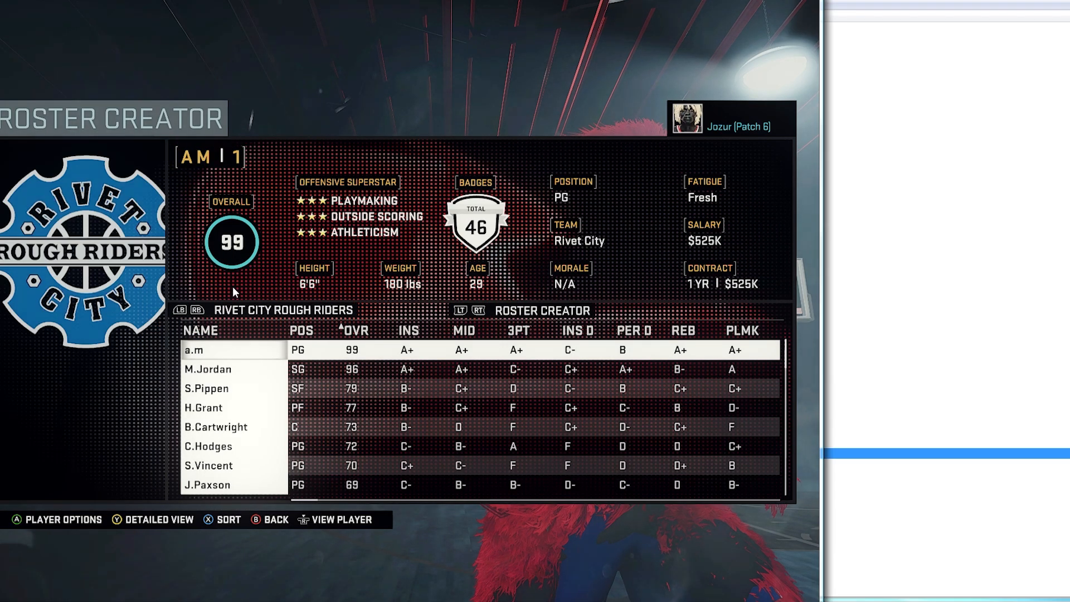
key("e")
key("e")
key("q")
key("q")
key("q")
key("q")
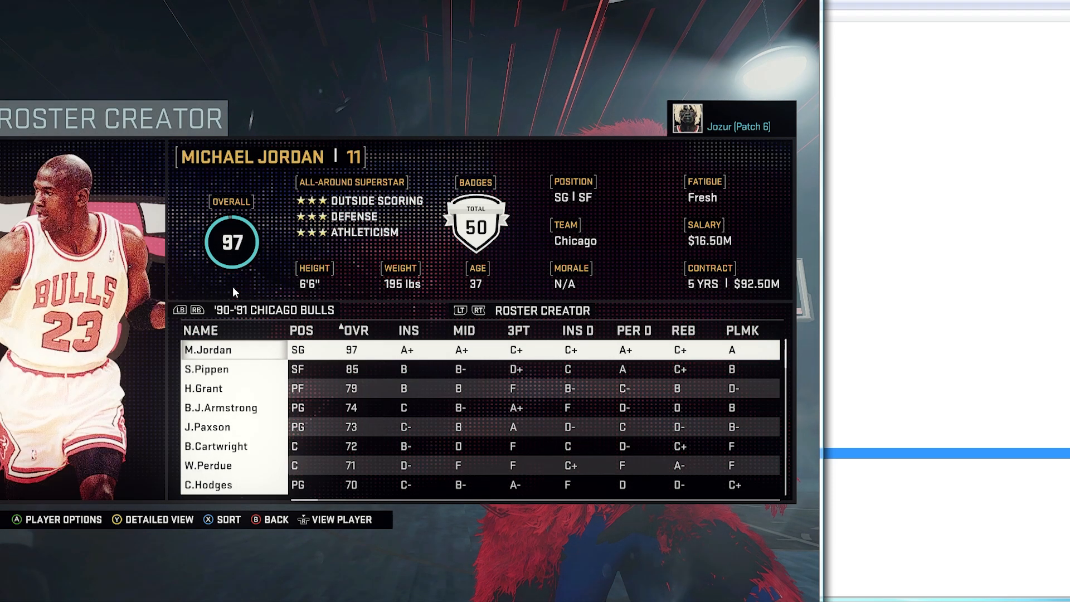
key("q")
key("q")
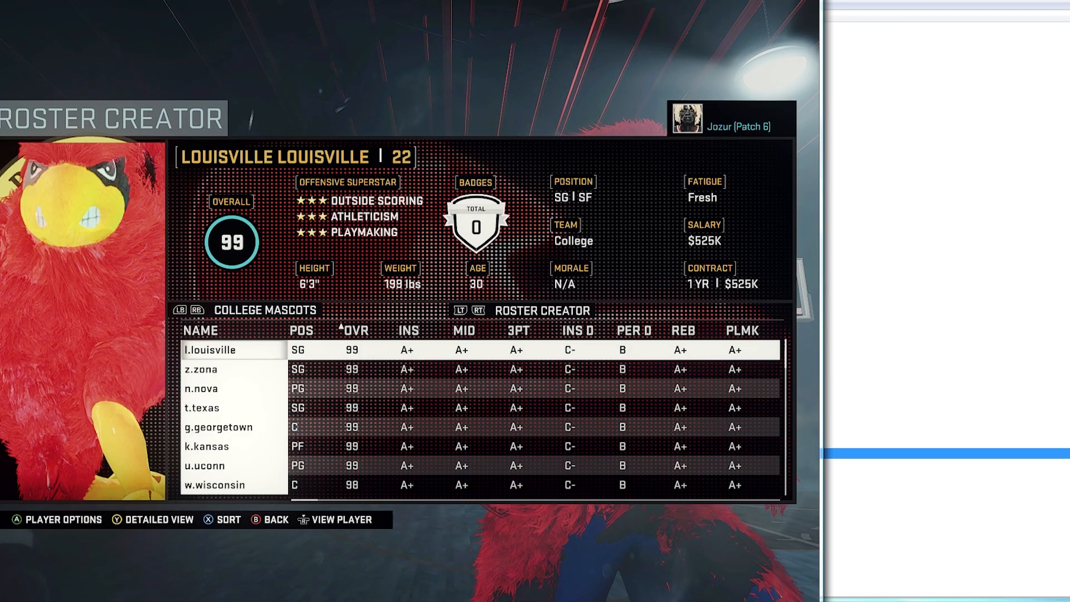
key("e")
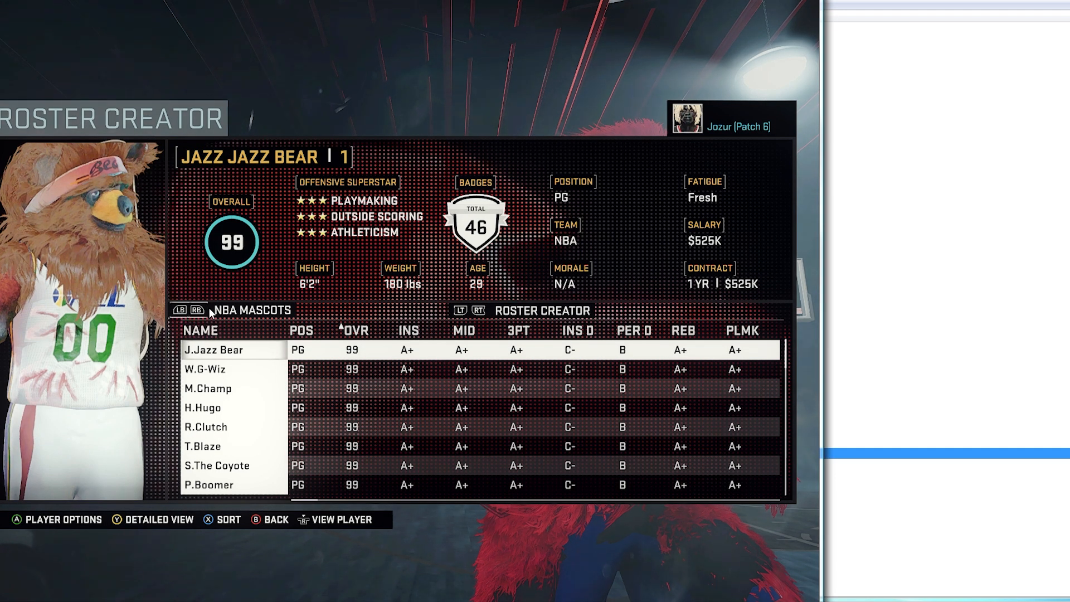
Set the '89-'90 Cleveland Tutorial team's FileName and LogoFlat3DName values to logo902.iff in Cheat Engine
left_click(891, 2)
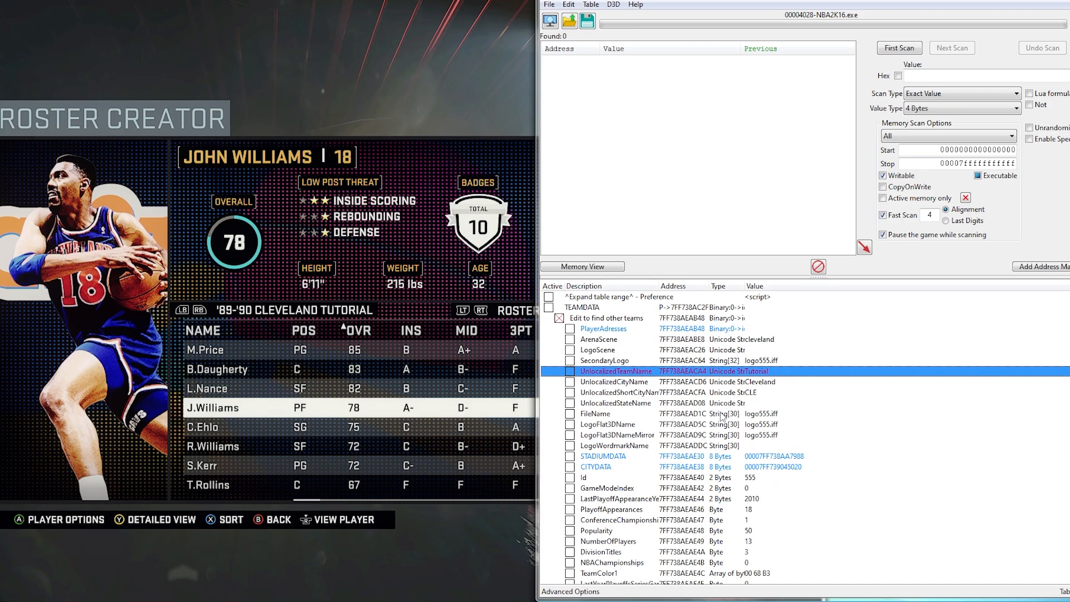
left_click(761, 415)
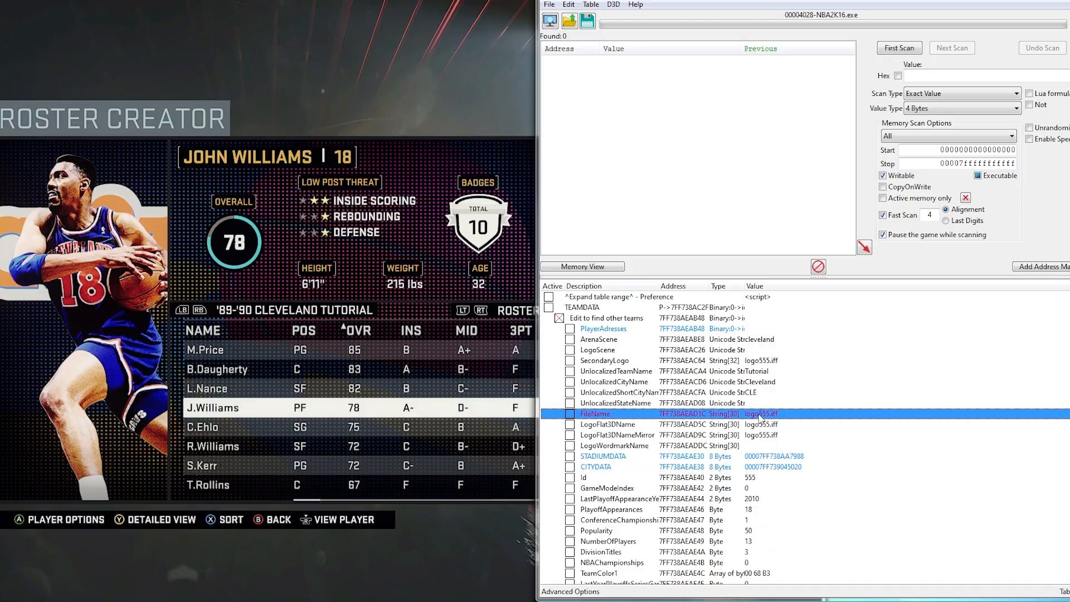
double_click(761, 415)
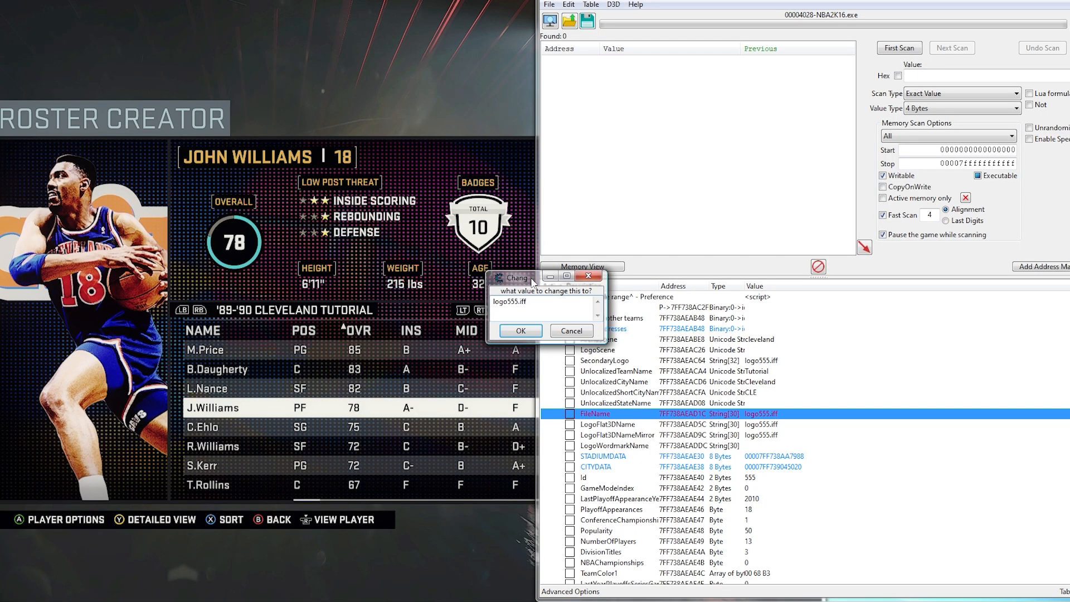
key("BackSpace")
type("902")
key("Return")
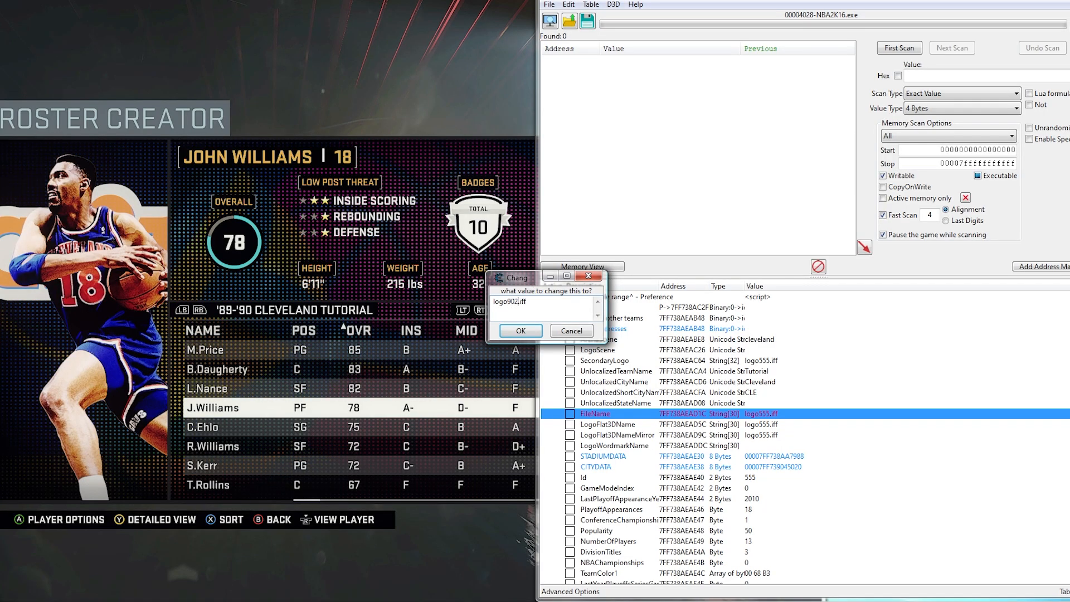
left_click(520, 330)
double_click(755, 424)
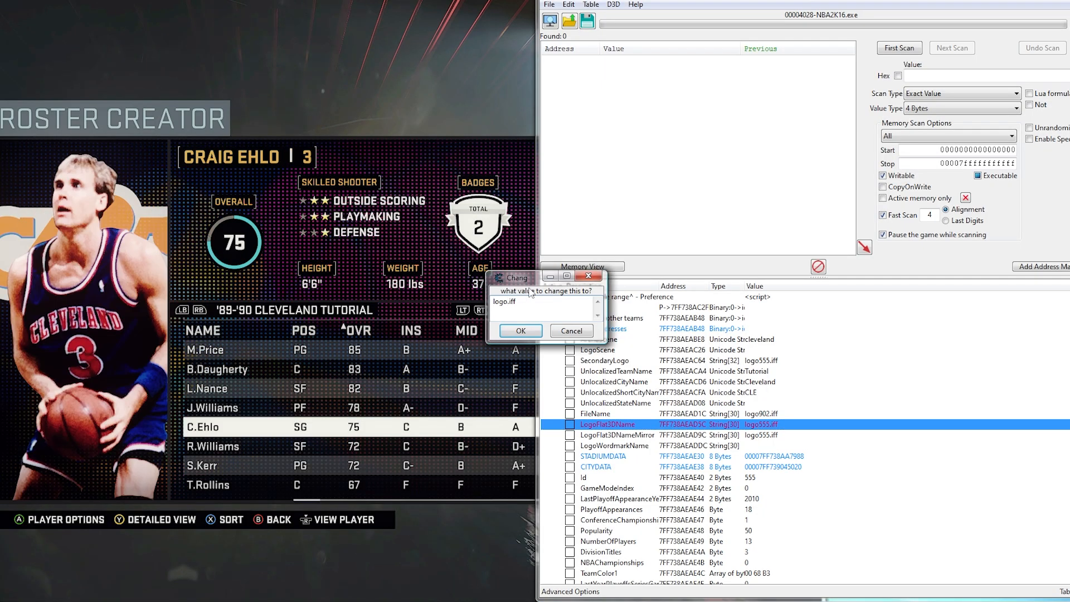
left_click(520, 331)
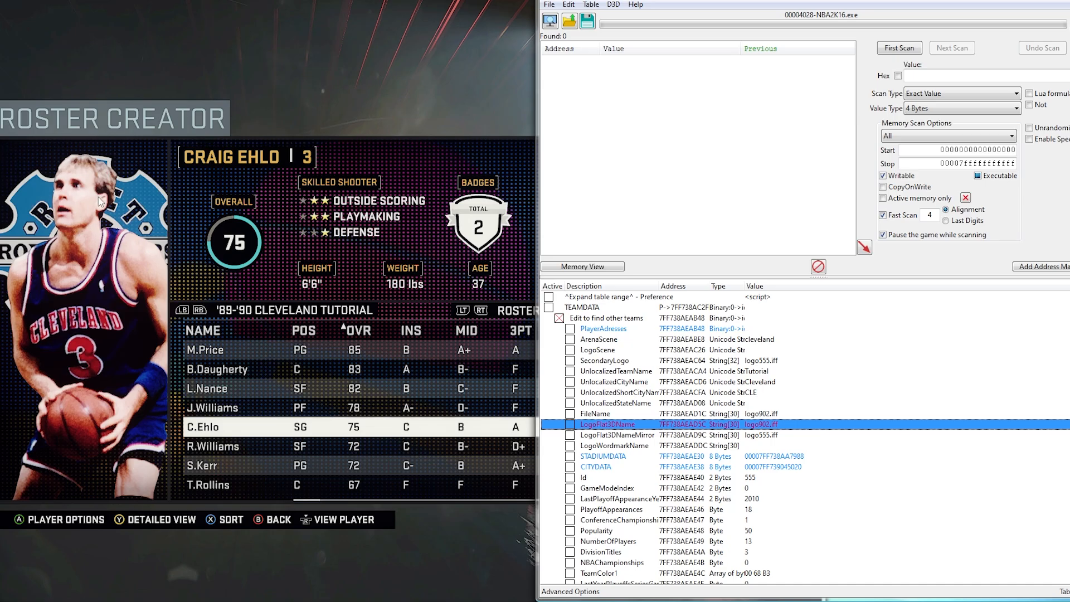
Restore the Cleveland Tutorial team's LogoFlat3DName and FileName values to logo555.iff
double_click(761, 425)
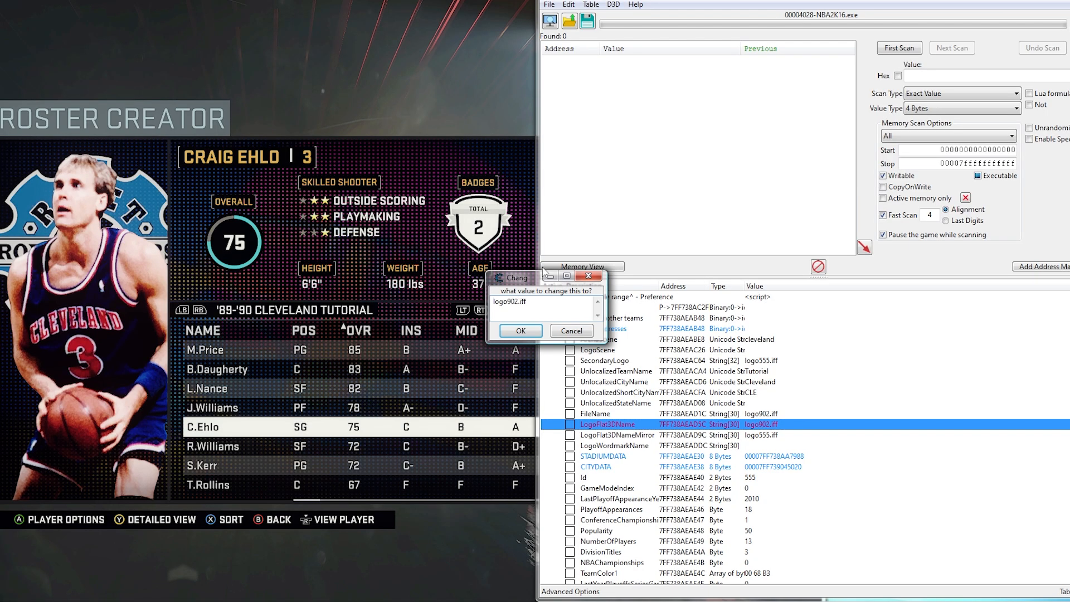
key("BackSpace")
key("BackSpace")
key("BackSpace")
type("555")
left_click(529, 333)
left_click(761, 415)
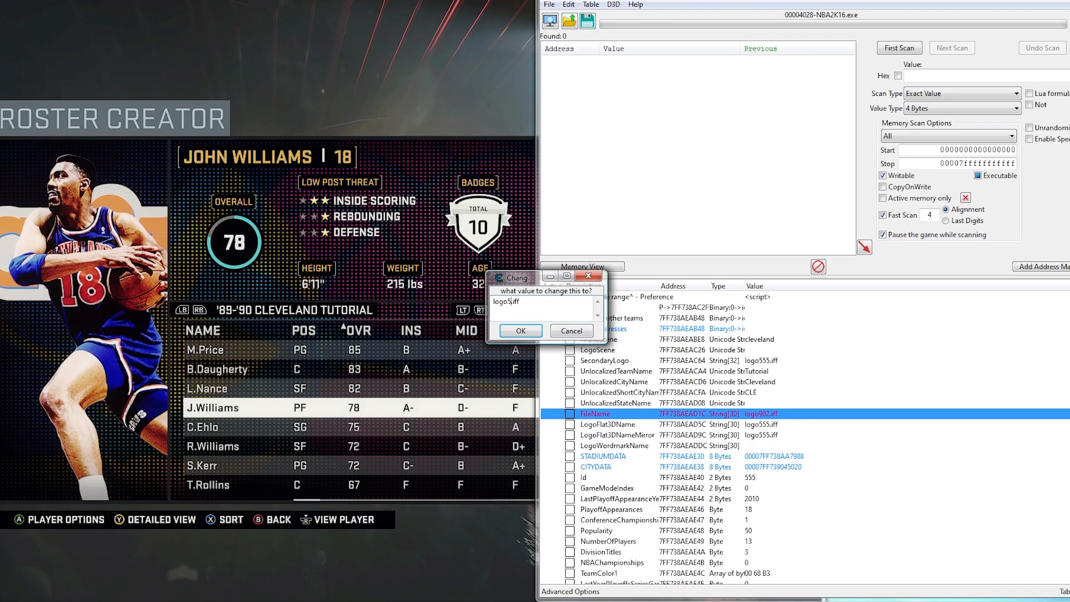
left_click(522, 331)
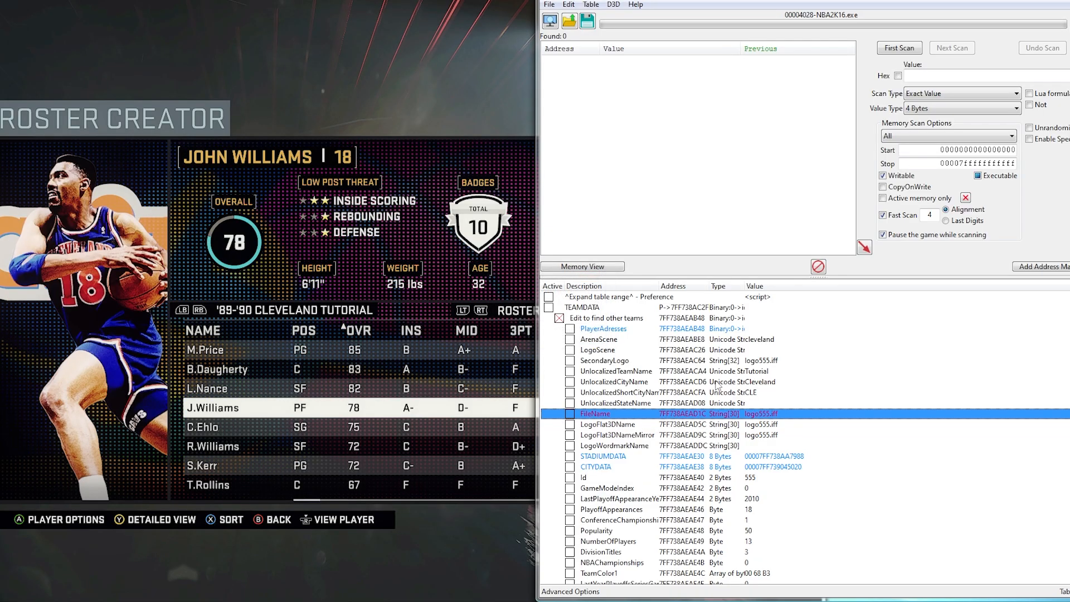
Change the multiplier in the team entry's address to load the Rivet City Rough Riders data
double_click(689, 320)
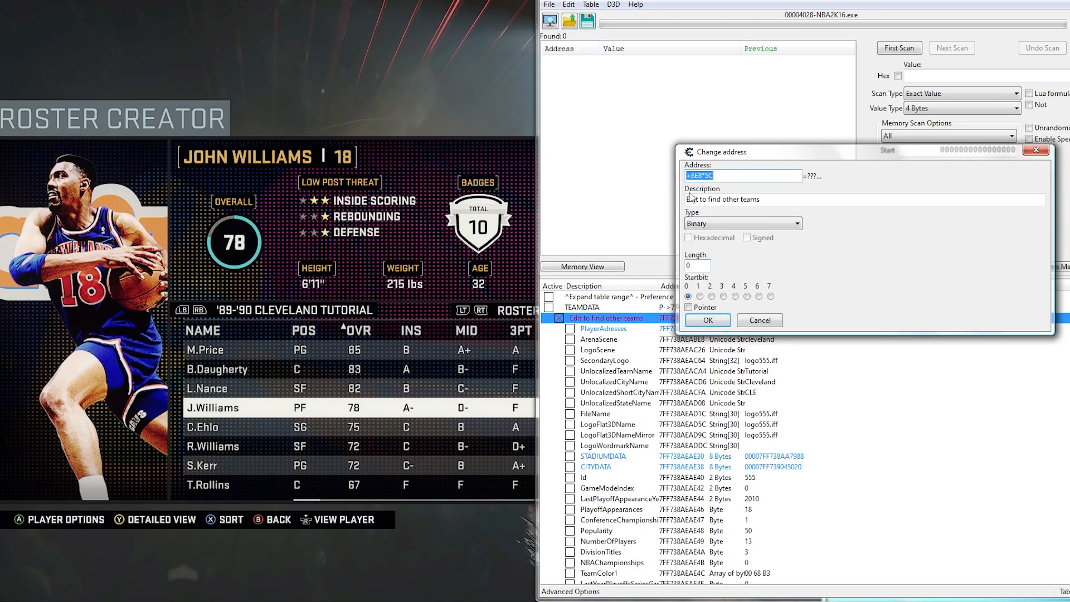
left_click(724, 175)
left_click(708, 320)
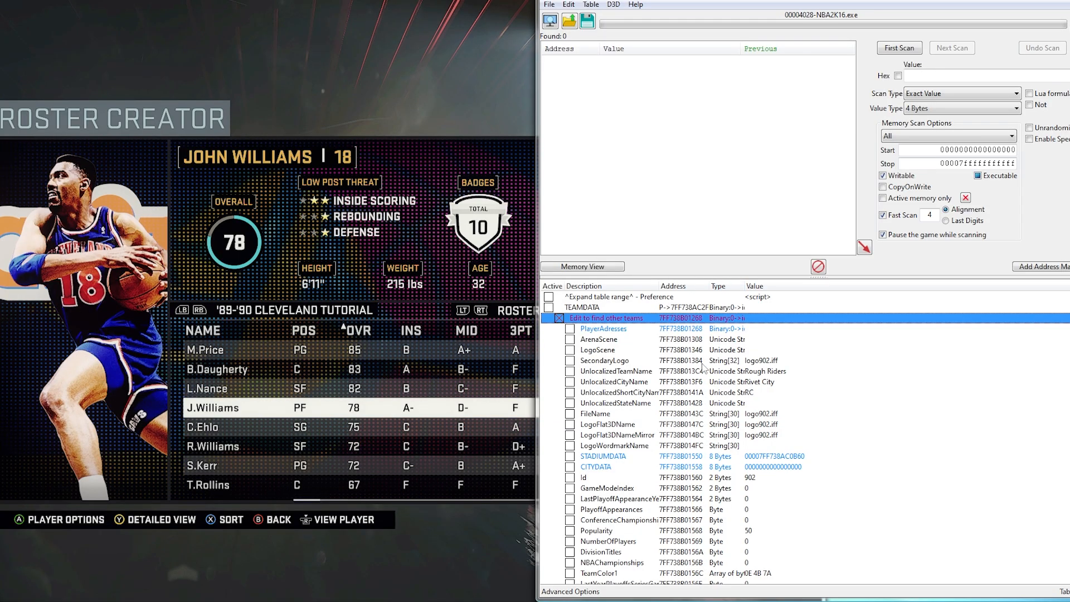
Activate the Rough Riders' FileName and LogoFlat3DName entries to freeze their logo902.iff values
left_click(756, 415)
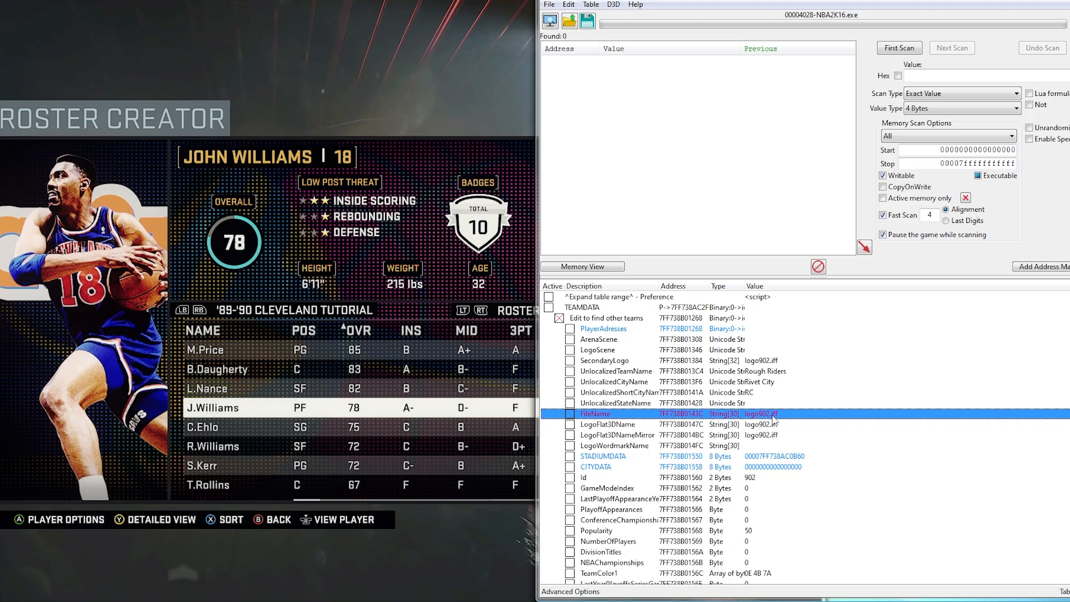
left_click(569, 413)
left_click(569, 424)
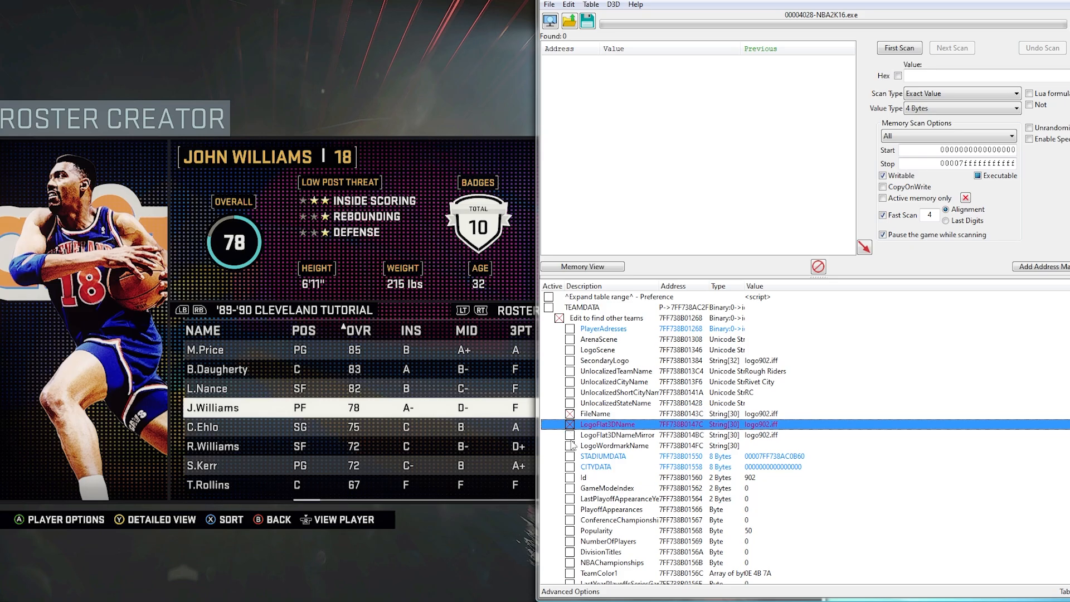
Freeze the LogoFlat3DNameMirror value and change the "Edit to find other teams" address to +6E8*5C
left_click(569, 434)
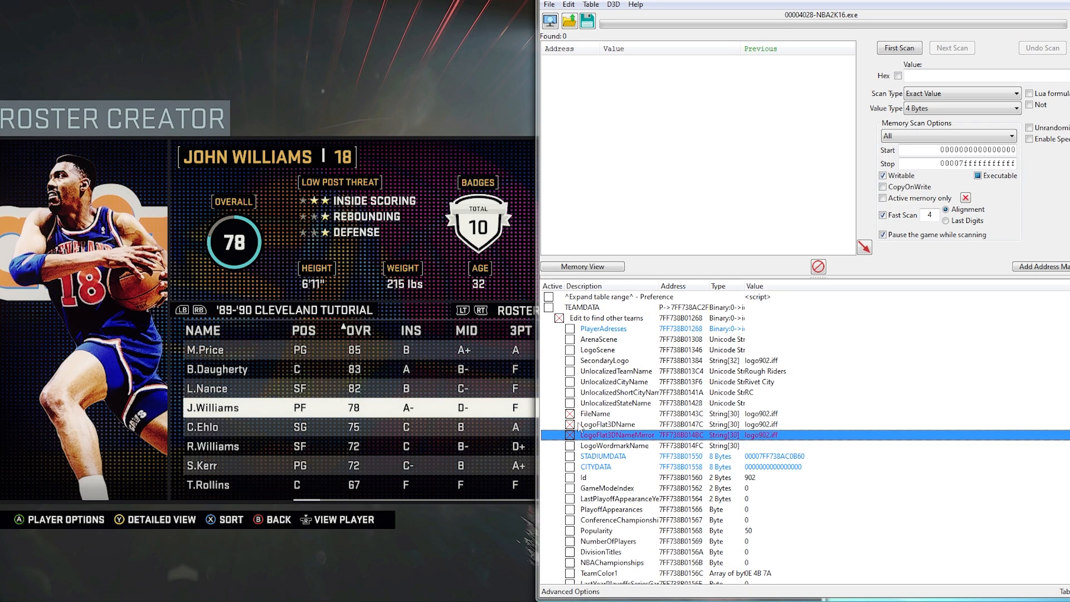
double_click(679, 321)
left_click(736, 177)
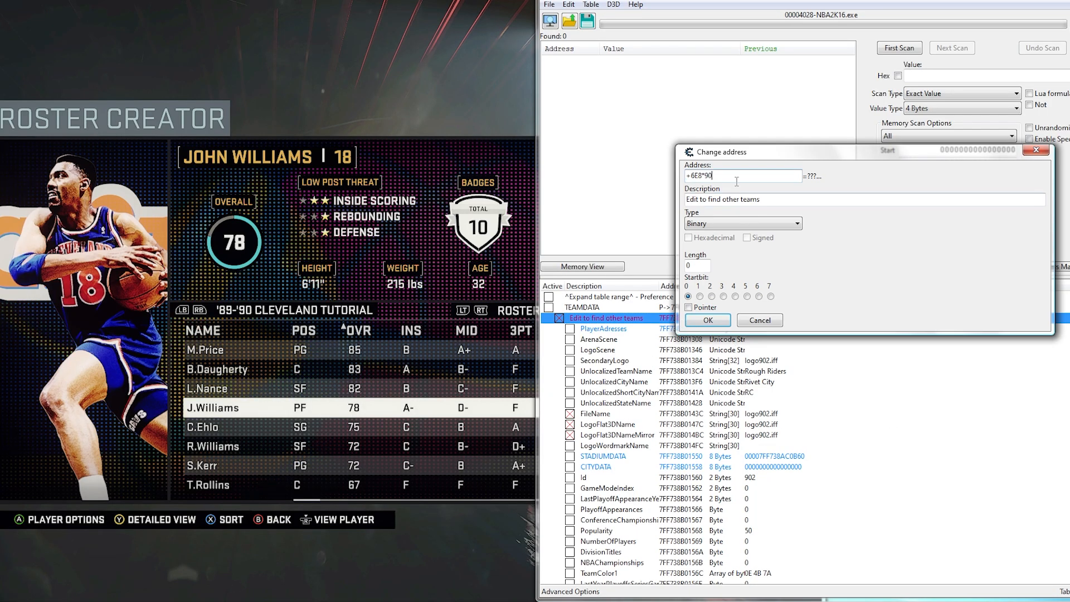
type("C")
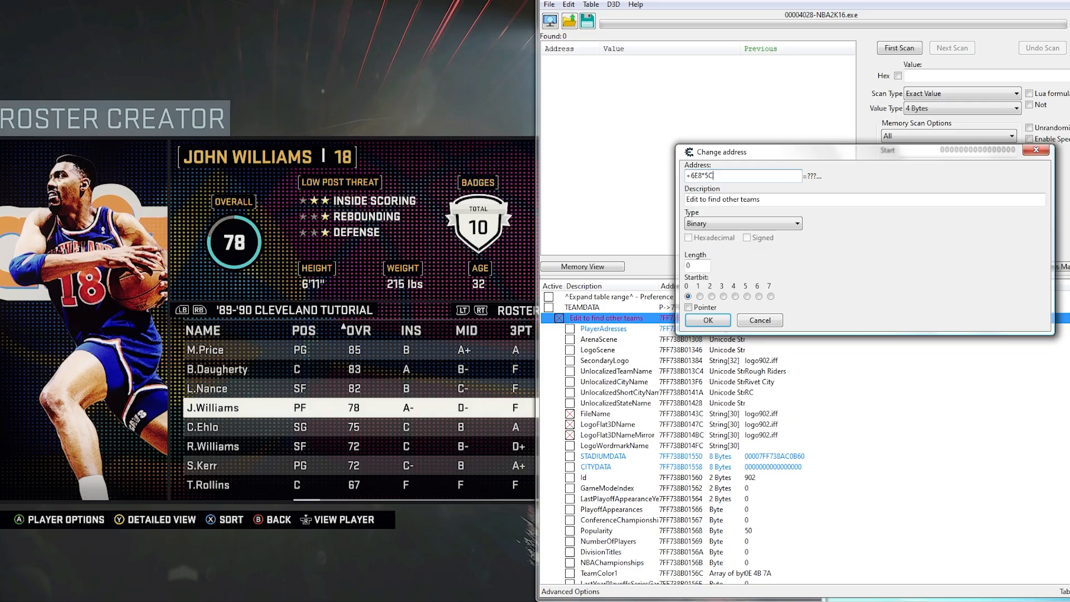
key("Return")
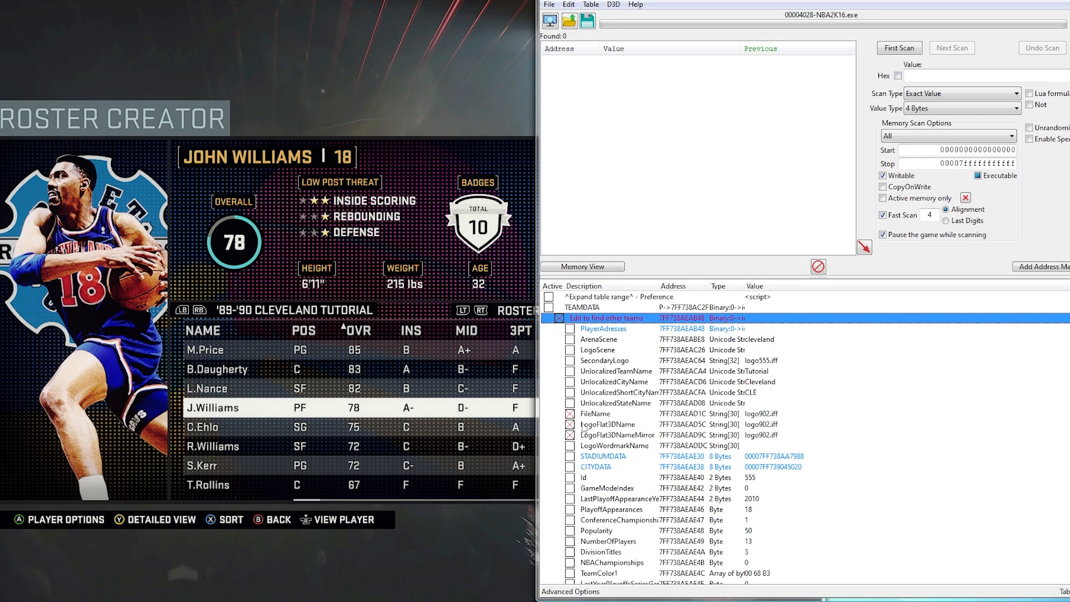
Unfreeze the Cleveland team's FileName, LogoFlat3DName and LogoFlat3DNameMirror values
left_click(569, 413)
left_click(569, 424)
left_click(571, 435)
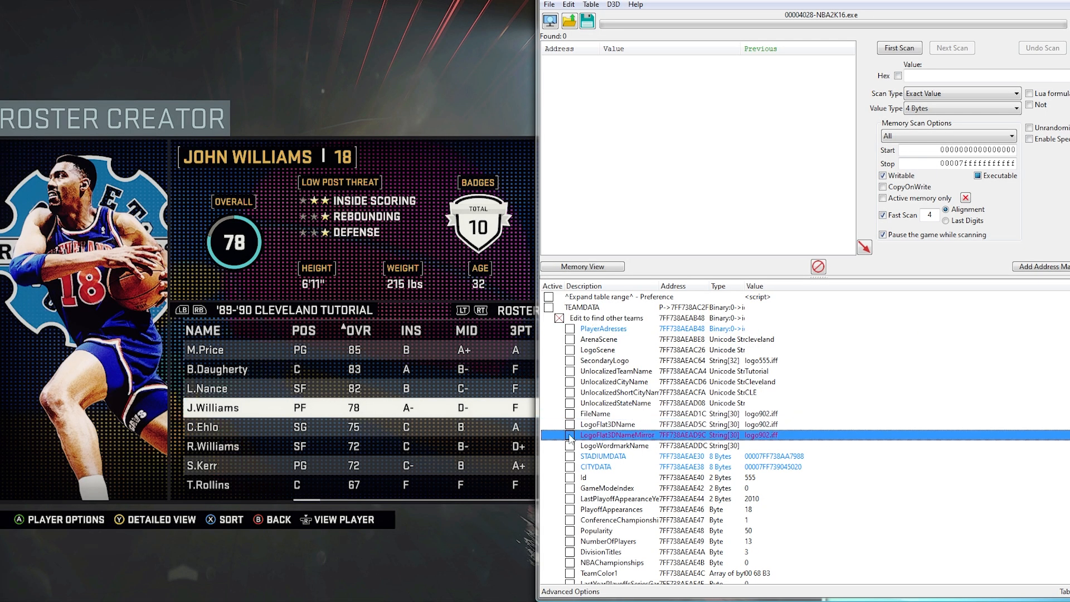
Examine the TeamColor1 and TeamColor2 entries of the Cleveland team
scroll(680, 429, "down", 3)
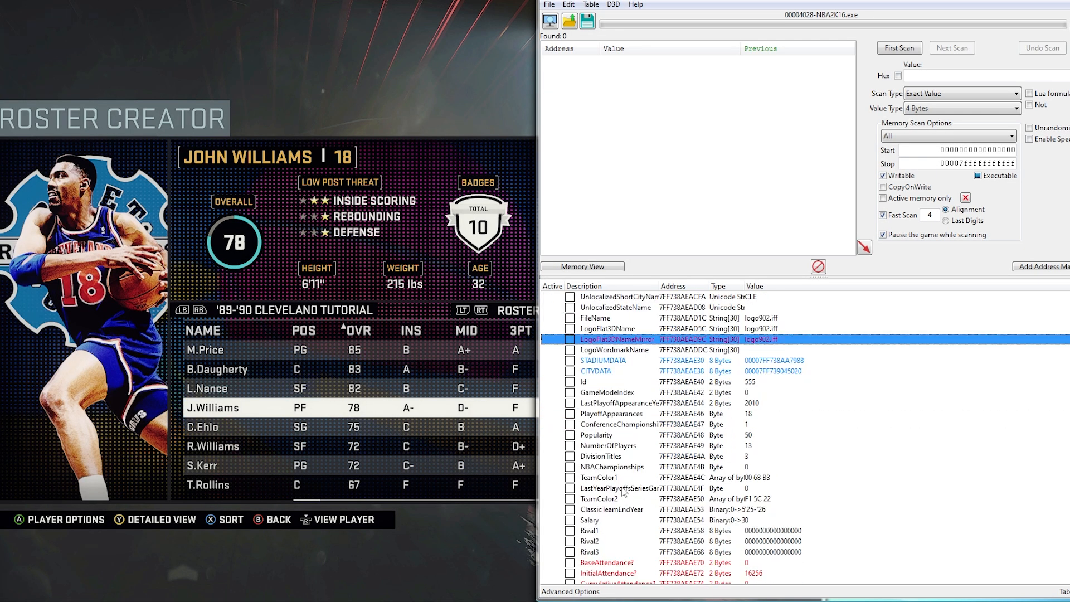
left_click(604, 478)
left_click(605, 497)
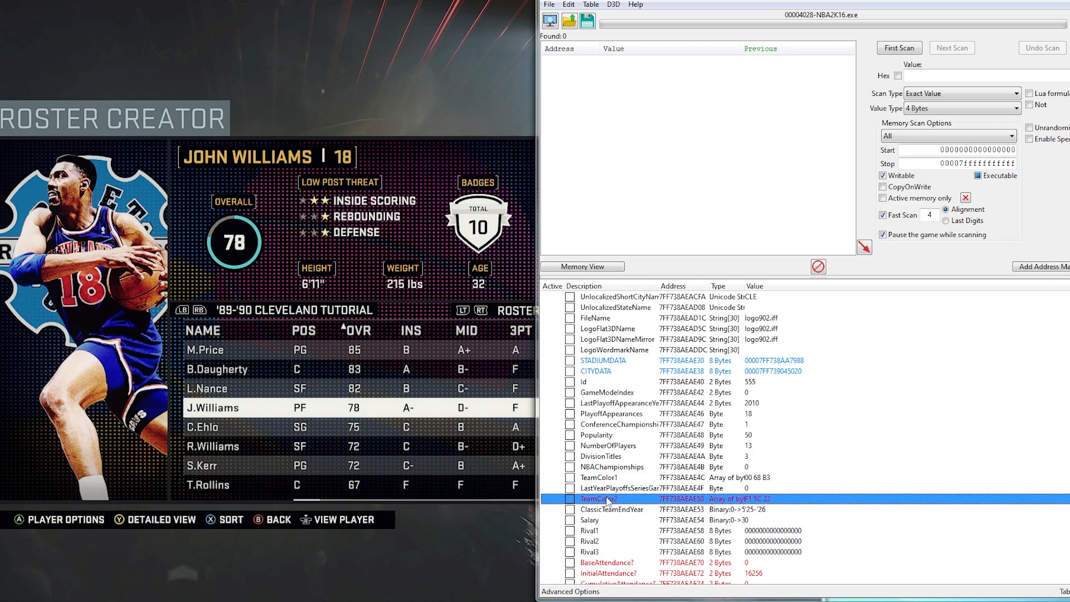
left_click(608, 479)
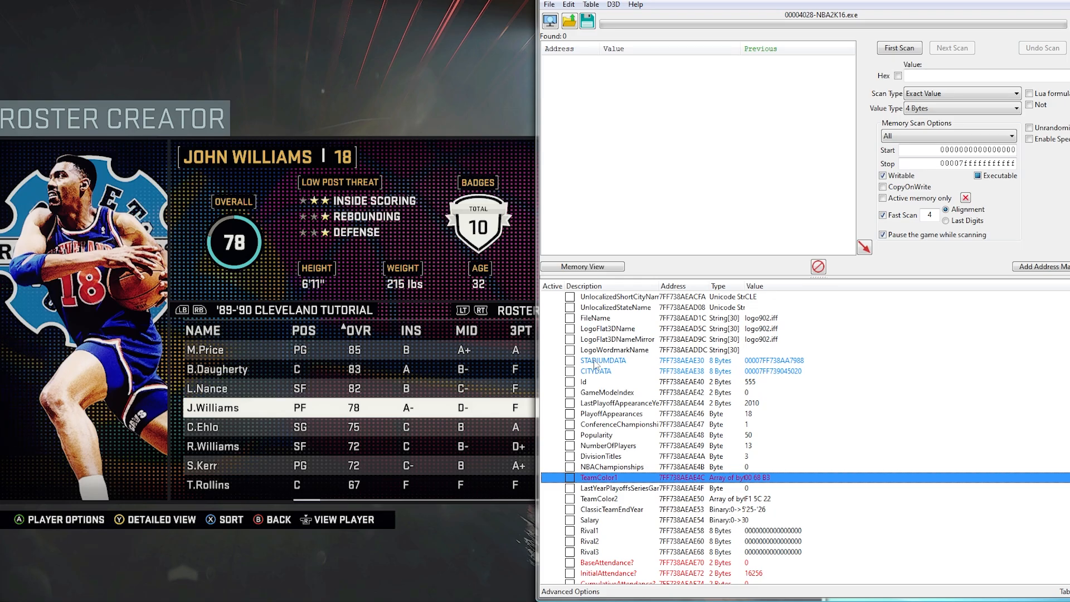
scroll(682, 493, "up", 3)
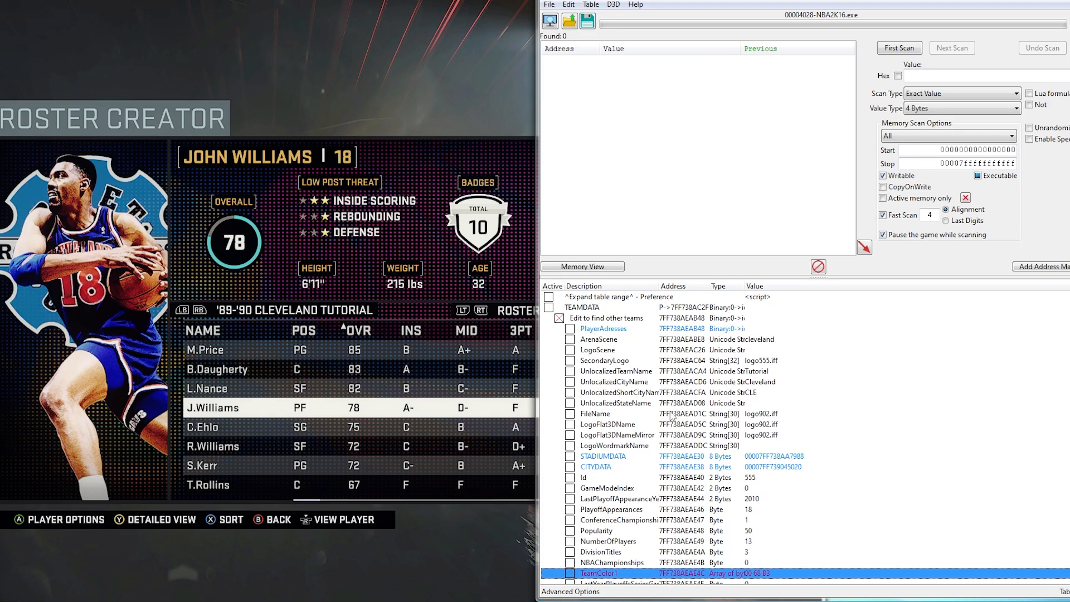
scroll(577, 501, "down", 2)
View the team record at +6E8*7C by changing the "Edit to find other teams" address
scroll(577, 502, "up", 2)
double_click(686, 318)
left_click(744, 176)
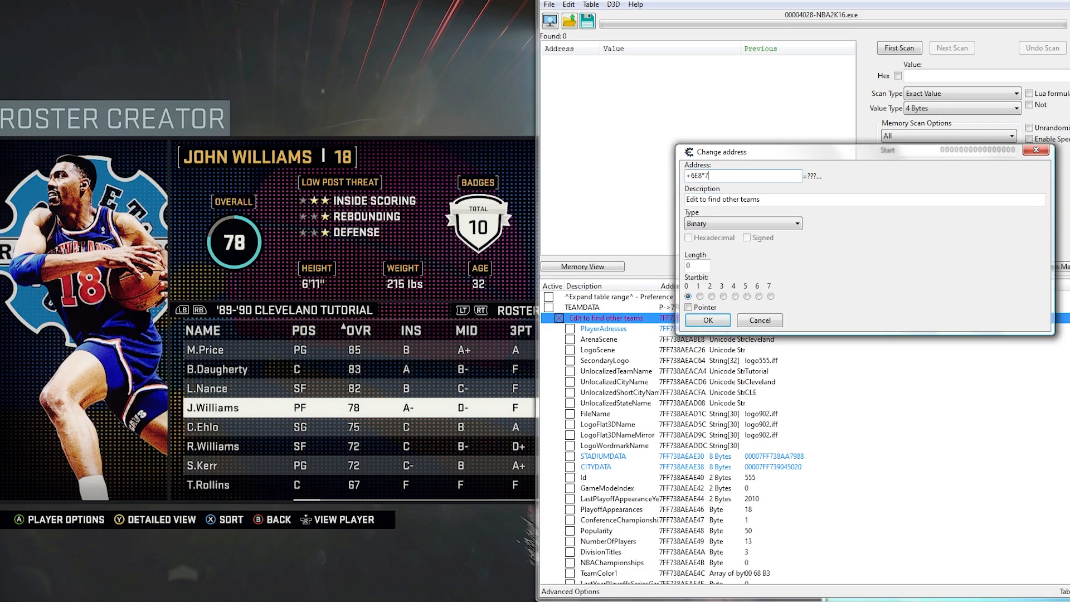
key("Return")
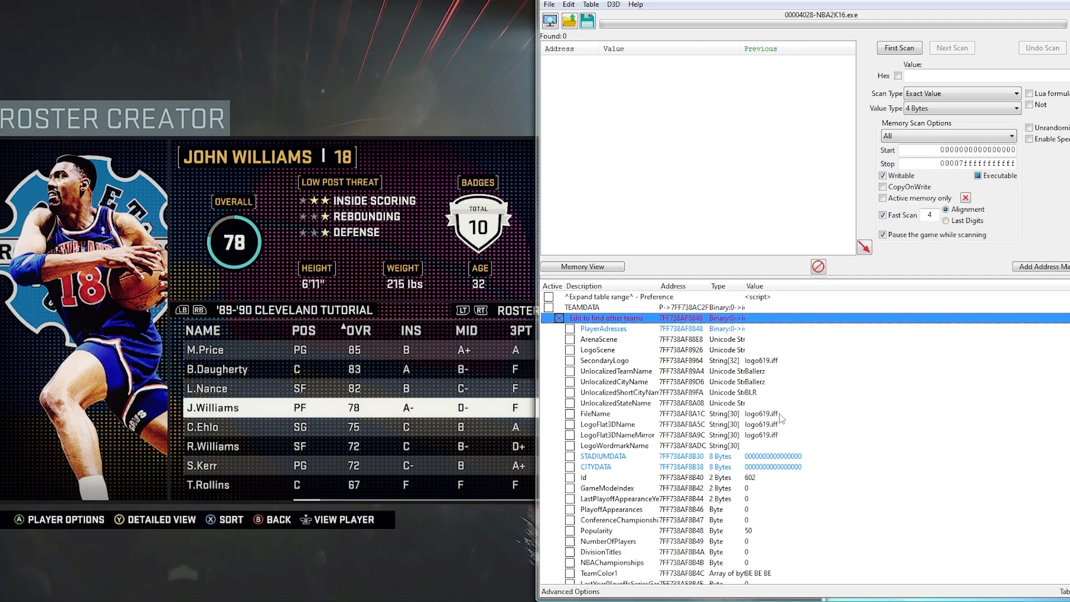
Change the "Edit to find other teams" address to +6E8*7D and examine that team's logo and color values
double_click(701, 322)
key("End")
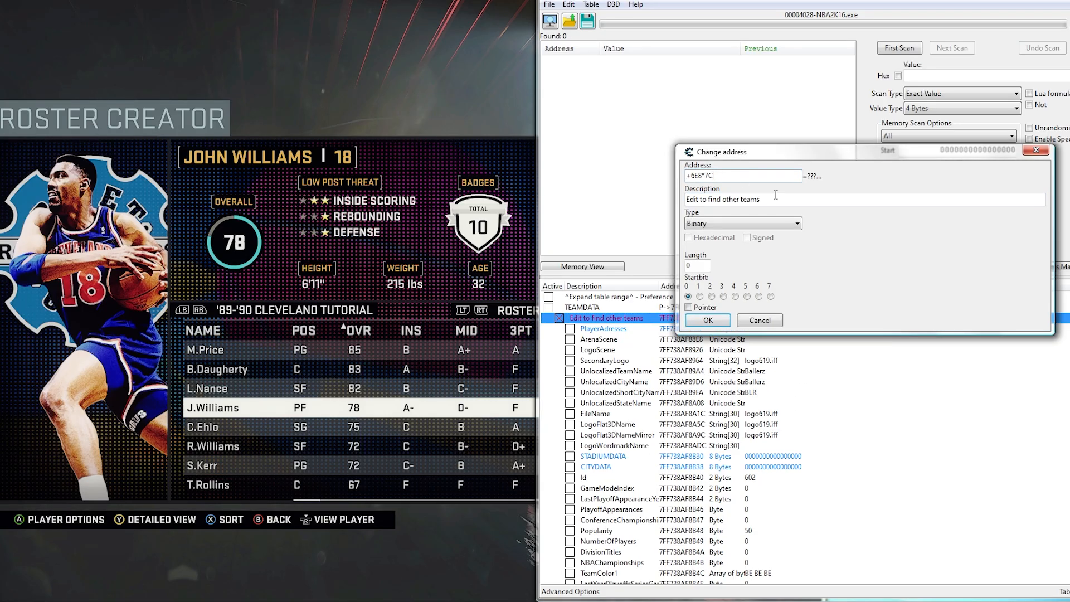
key("BackSpace")
type("D")
key("Return")
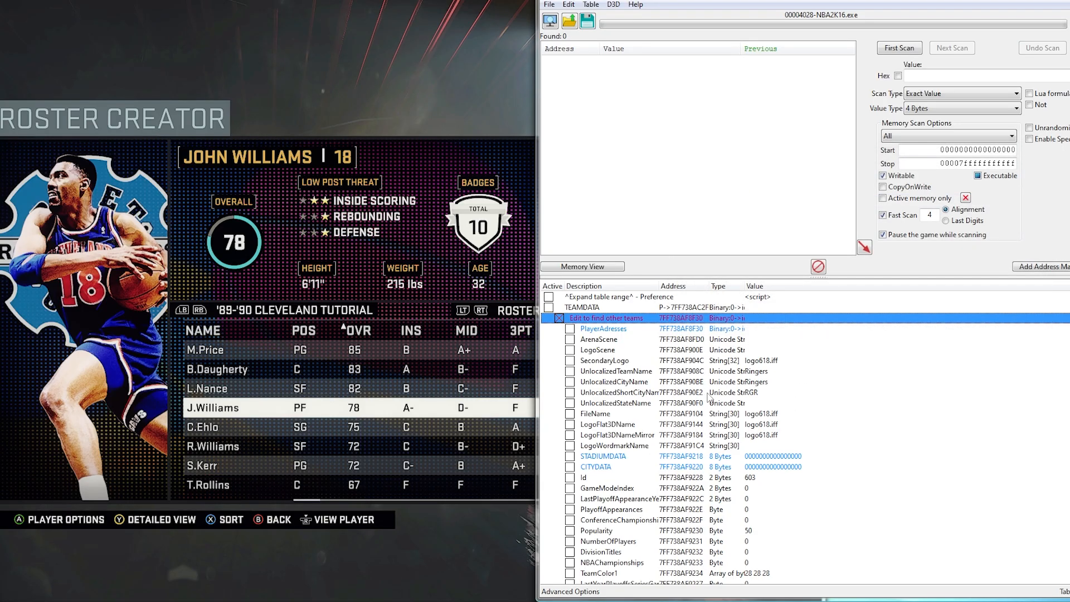
scroll(718, 422, "down", 1)
scroll(717, 421, "down", 1)
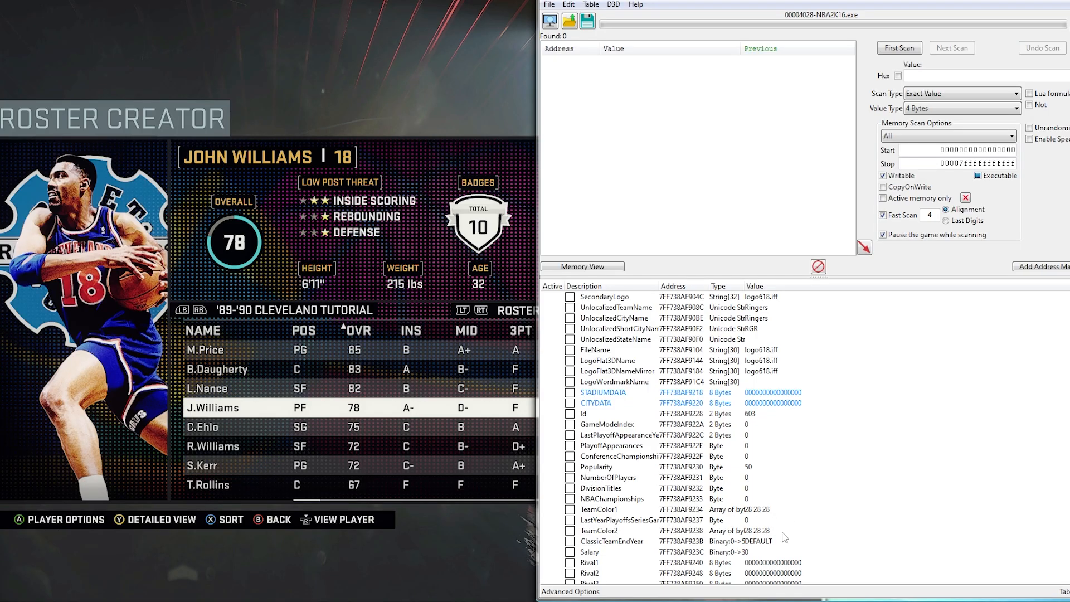
Change the team address to load the Sunset Beach Ballers record with Id 904 and freeze its TeamColor1 value
scroll(809, 513, "up", 2)
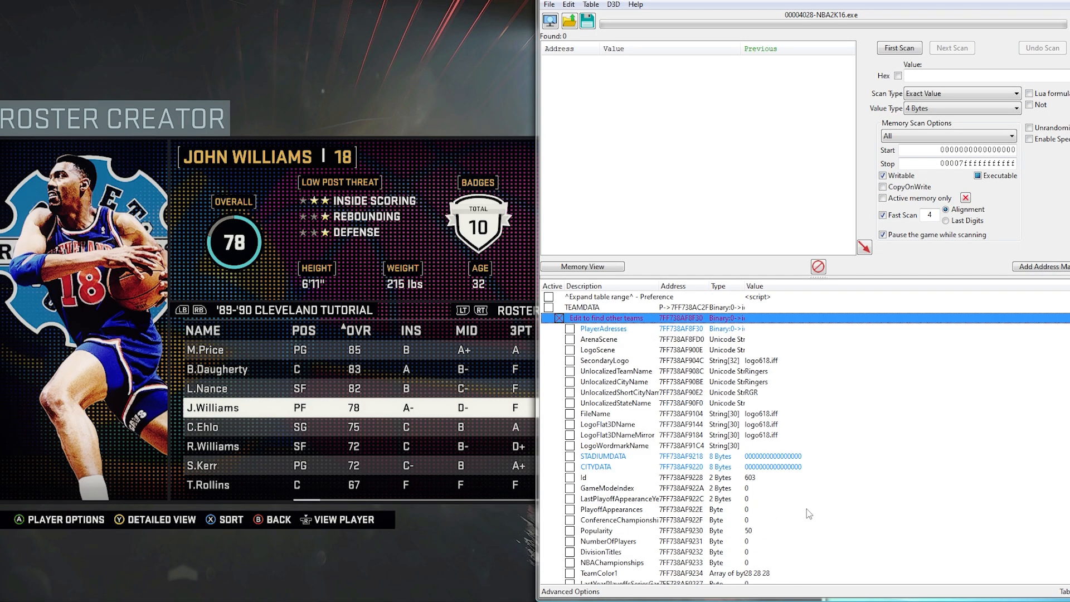
double_click(689, 321)
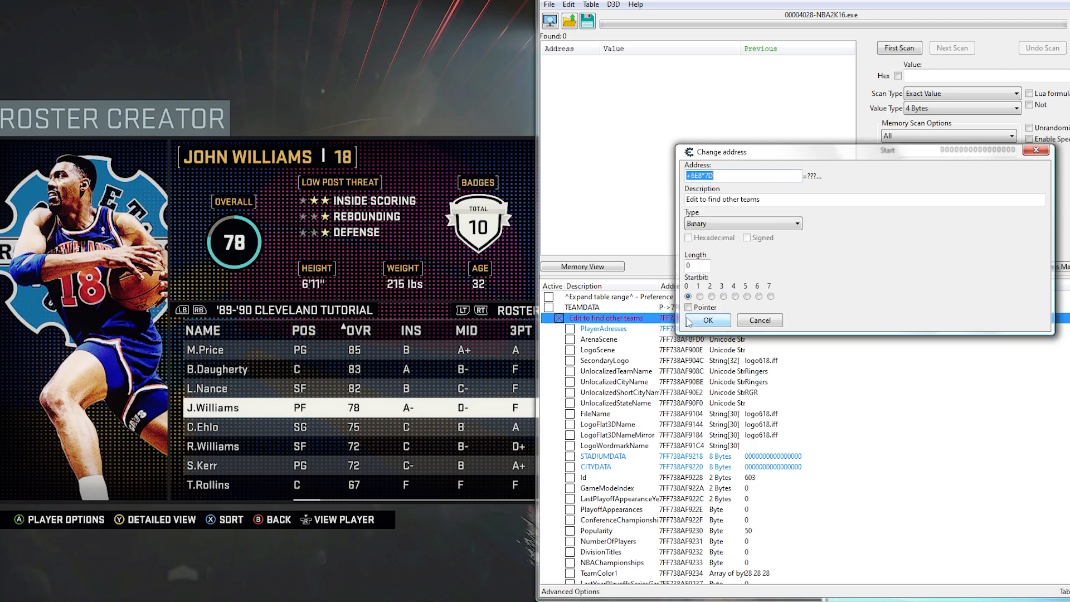
left_click(742, 172)
key("Return")
scroll(731, 466, "down", 1)
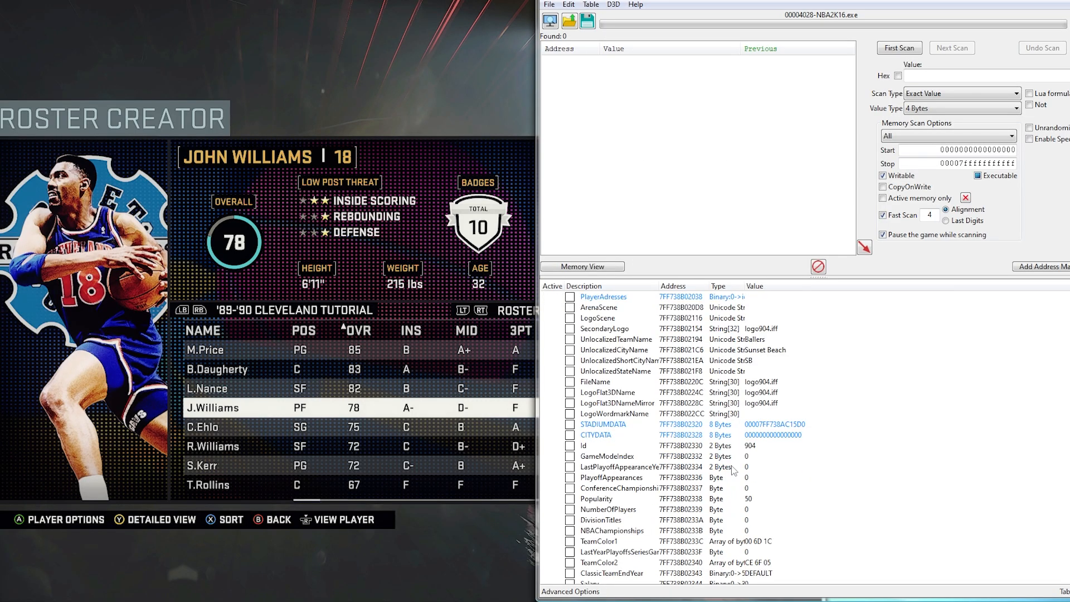
left_click(577, 543)
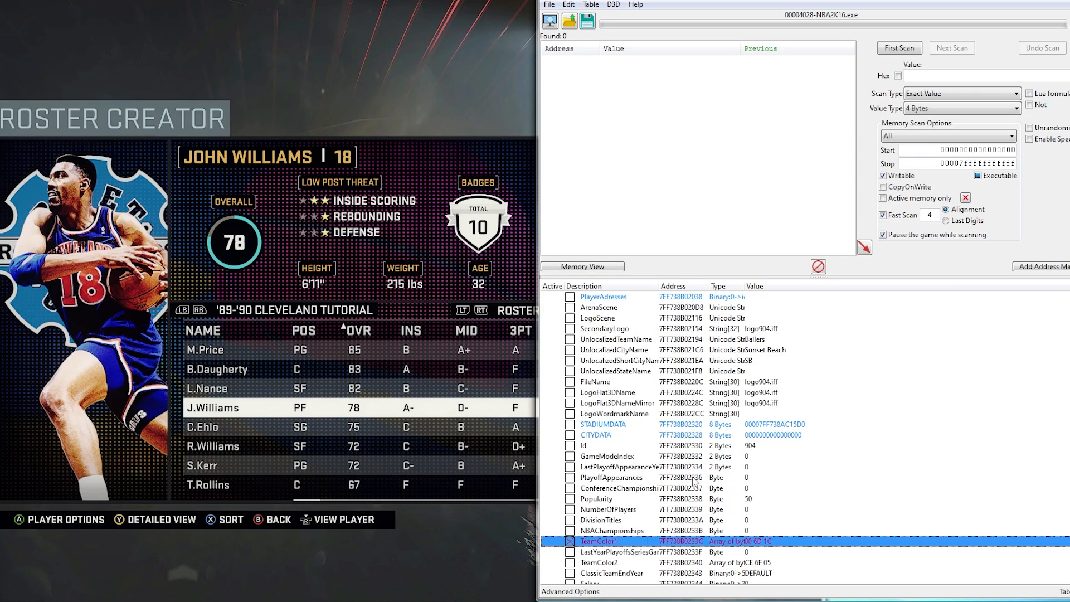
Carry the frozen TeamColor1 over to the team at address +6E8*7C, and unfreeze it there
scroll(751, 544, "up", 1)
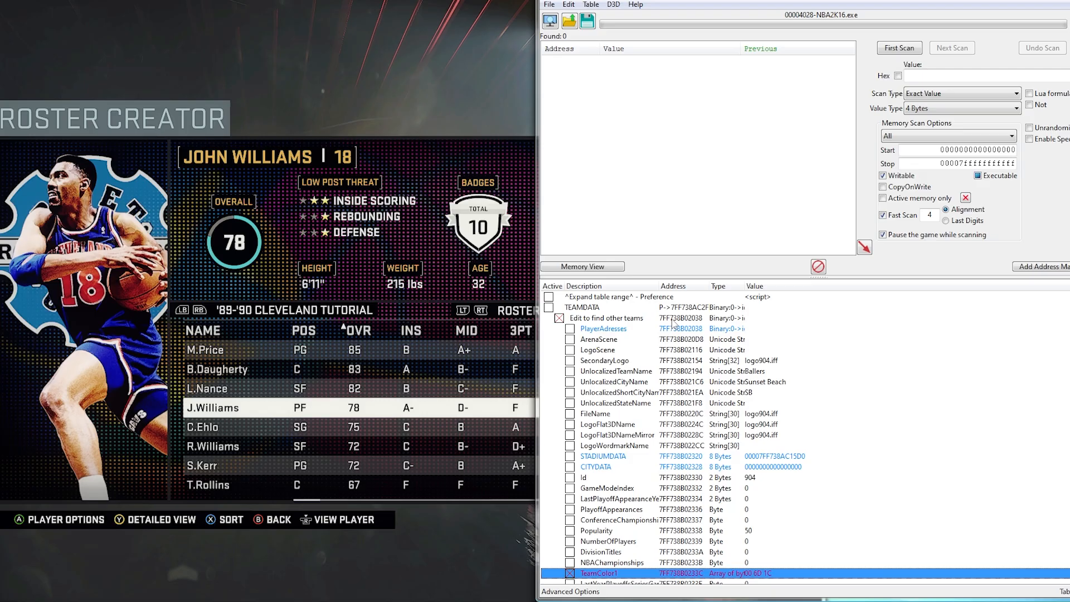
left_click(675, 319)
double_click(675, 321)
left_click(740, 172)
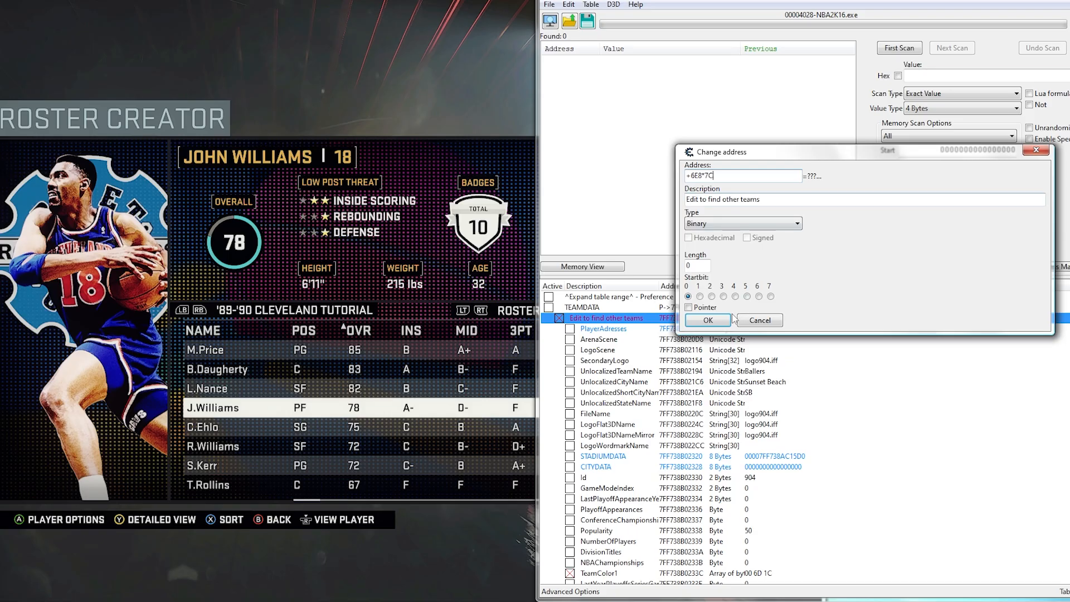
left_click(725, 319)
scroll(607, 435, "down", 1)
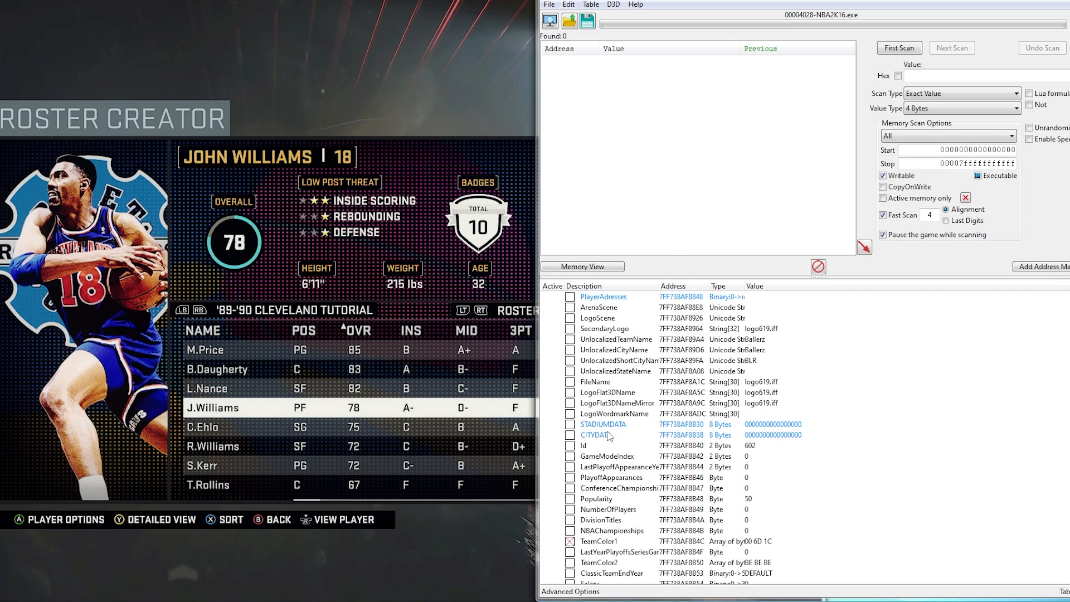
left_click(570, 541)
Change the "Edit to find other teams" address to +6E8*91 and freeze the Old Town Flyers' TeamColor1 value
scroll(660, 502, "up", 1)
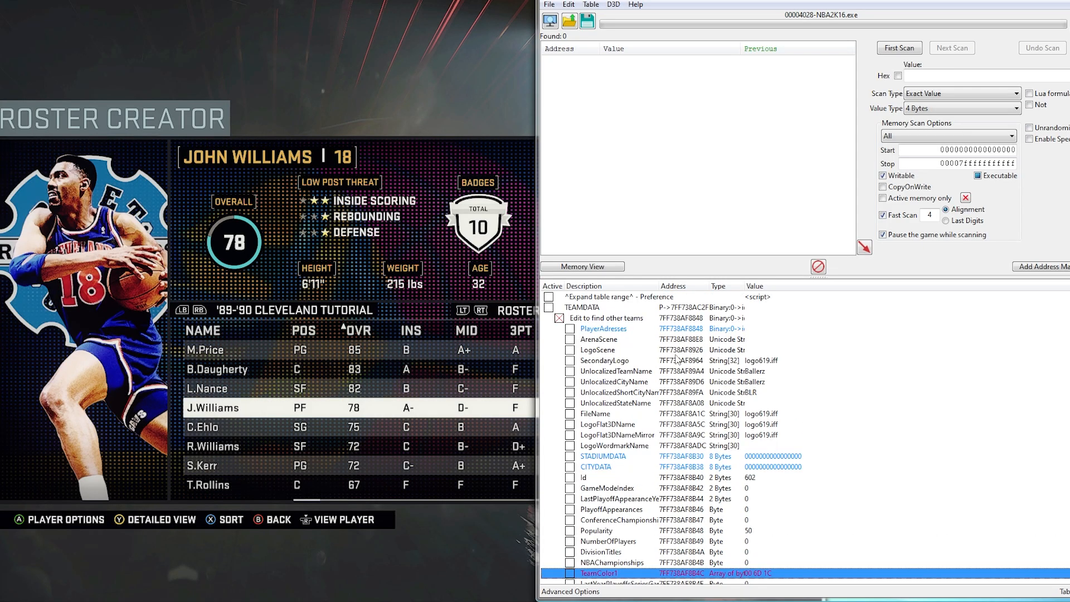
double_click(672, 318)
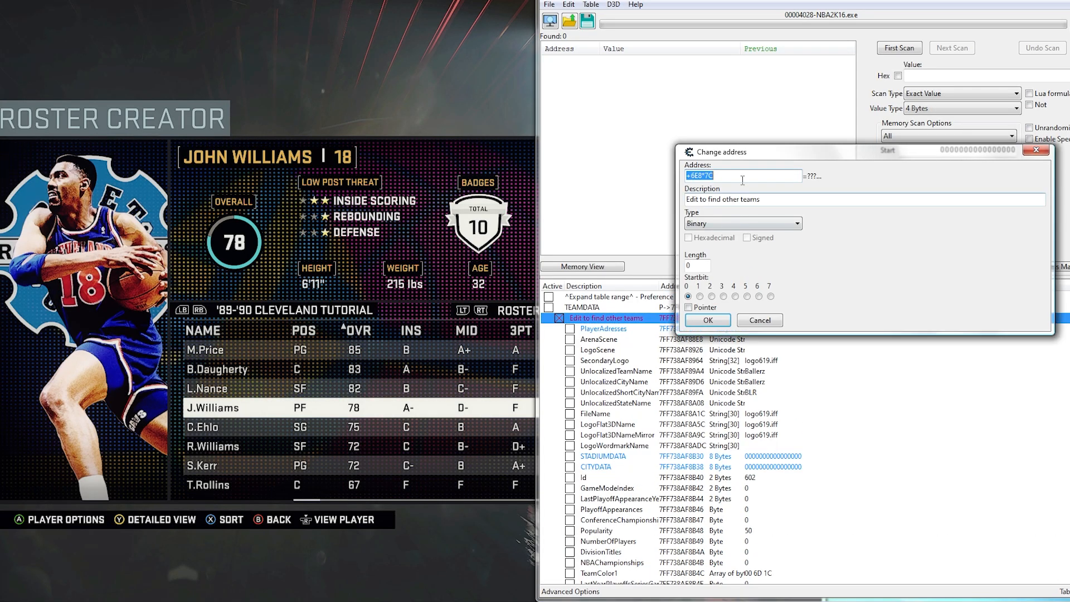
left_click(742, 177)
key("BackSpace")
key("BackSpace")
type("91")
key("Return")
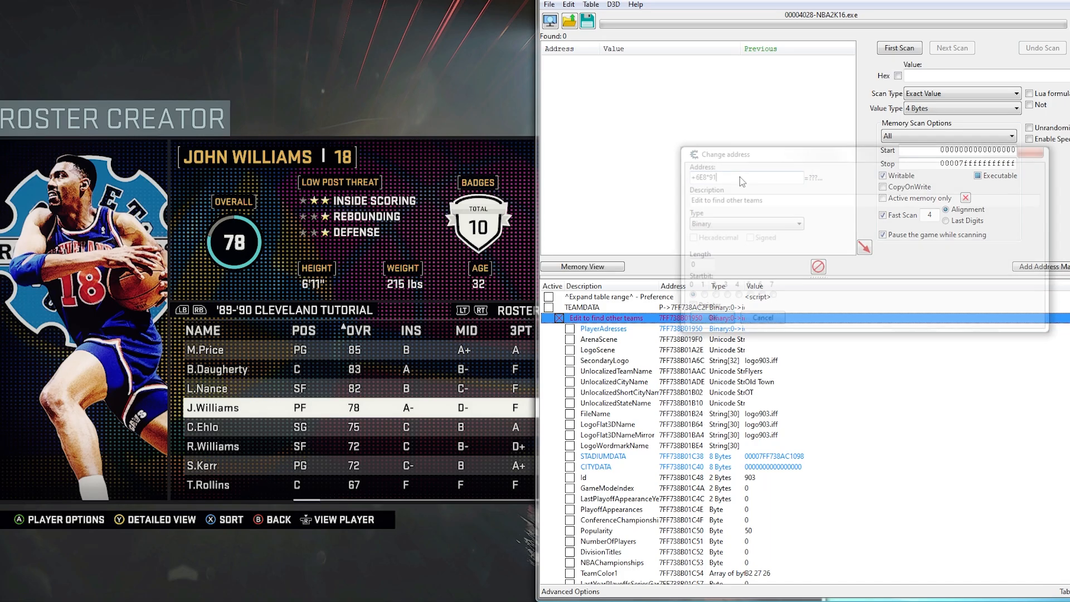
scroll(703, 446, "down", 1)
left_click(571, 543)
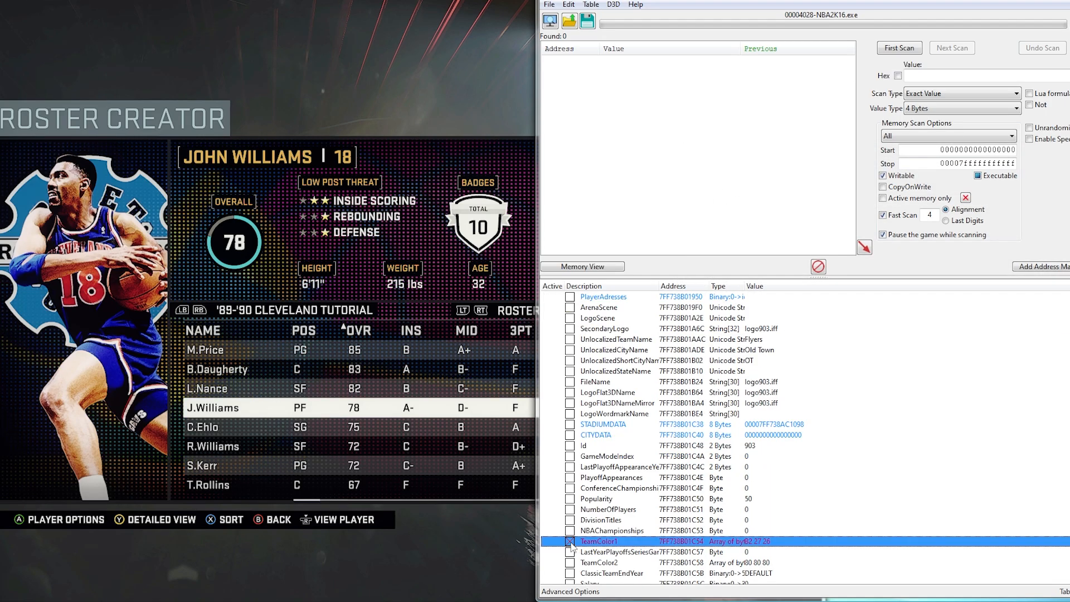
Carry the frozen TeamColor1 over to the Ringers team at address +6E8*7D, and unfreeze it there
scroll(771, 543, "up", 1)
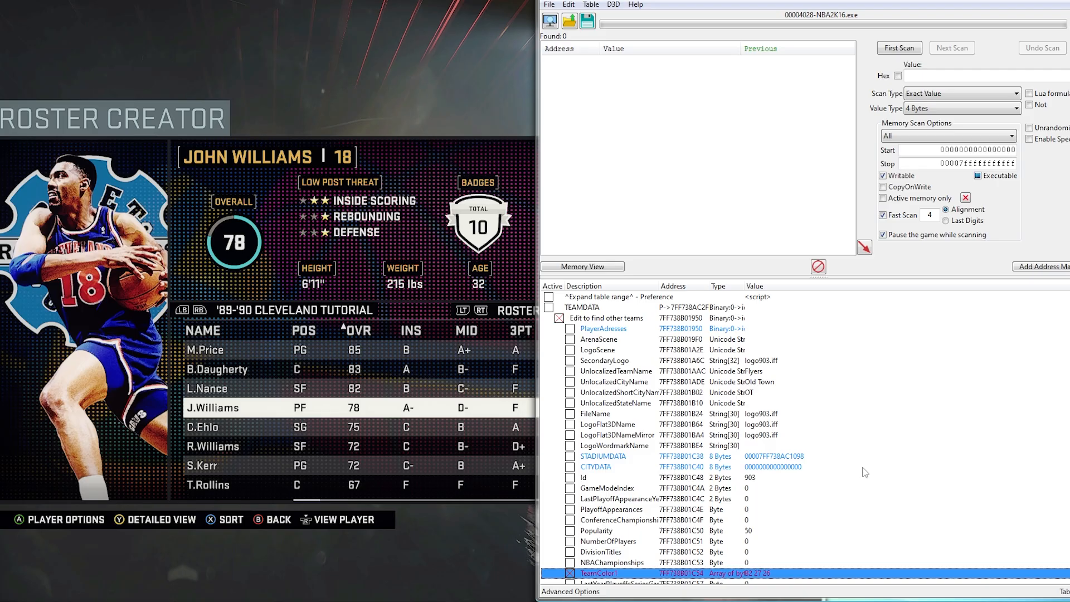
double_click(687, 318)
left_click(752, 172)
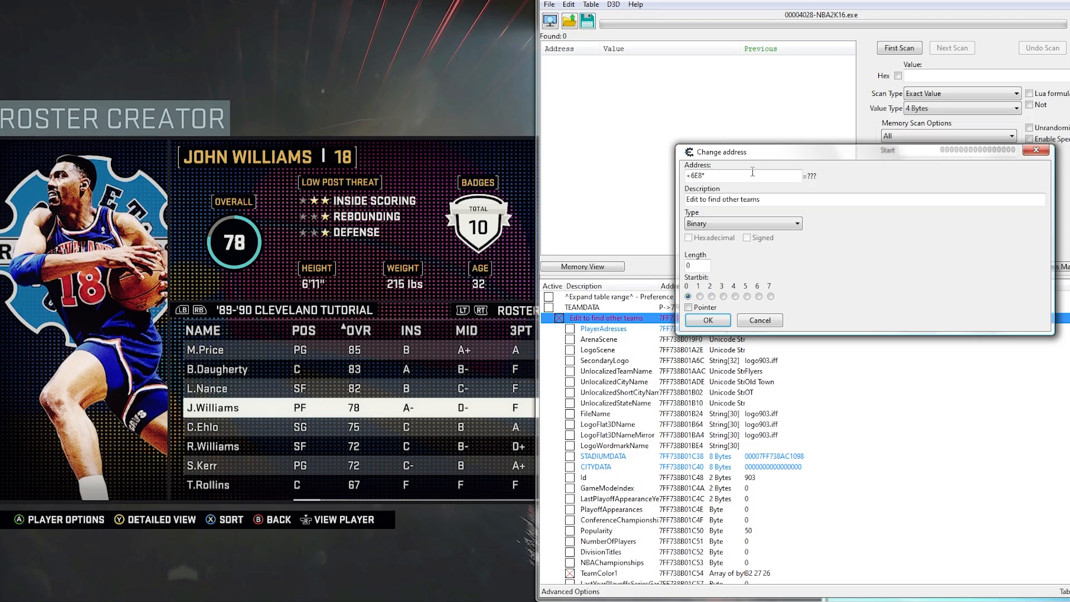
key("Return")
scroll(728, 463, "down", 2)
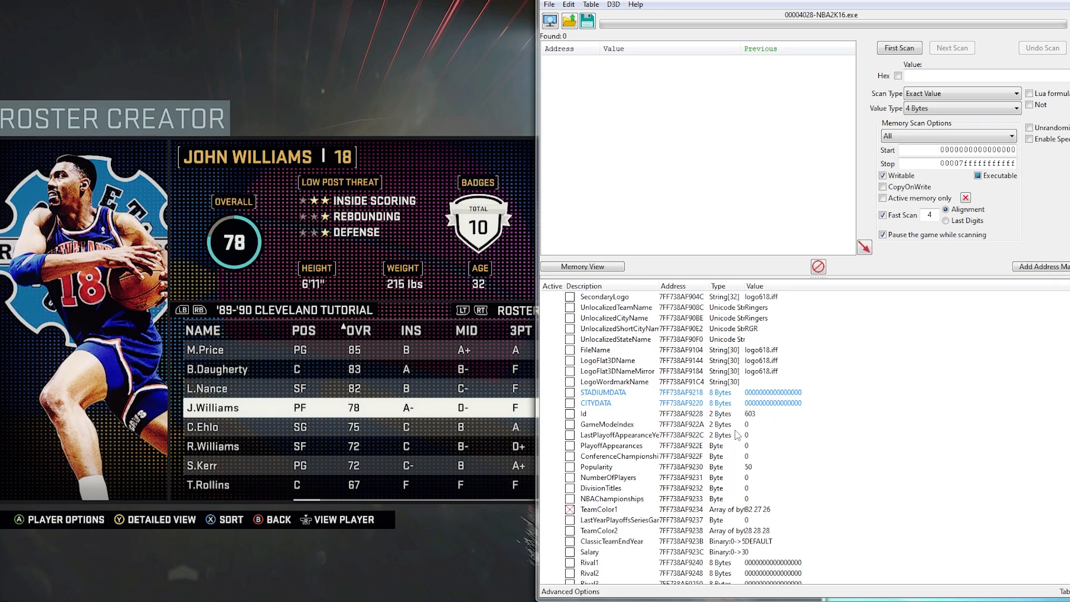
left_click(580, 510)
Set the Ringers team's FileName value to logo904.iff
scroll(616, 491, "up", 2)
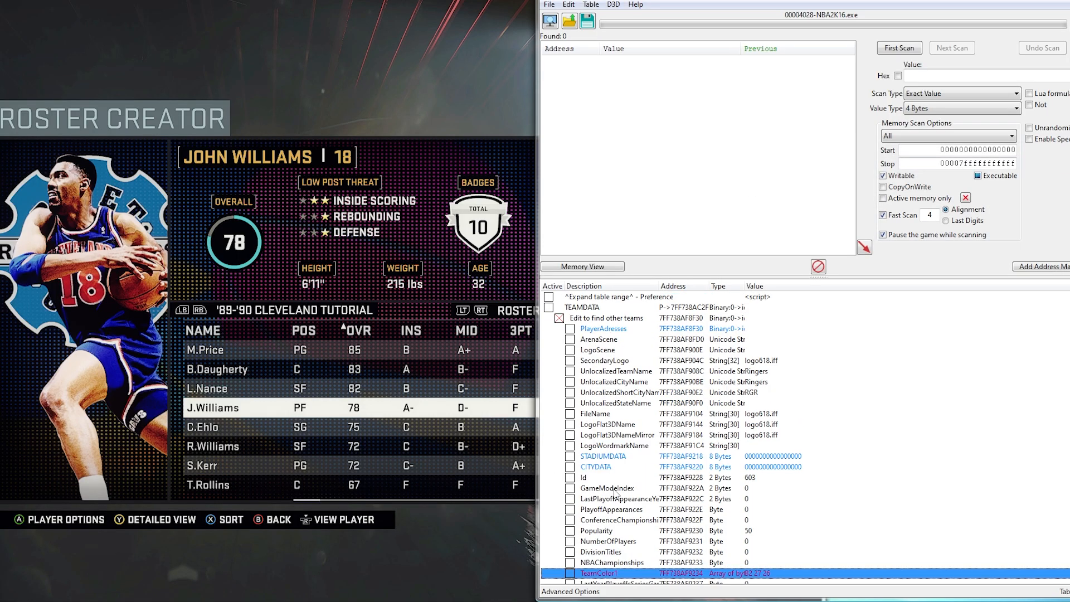
scroll(669, 454, "down", 1)
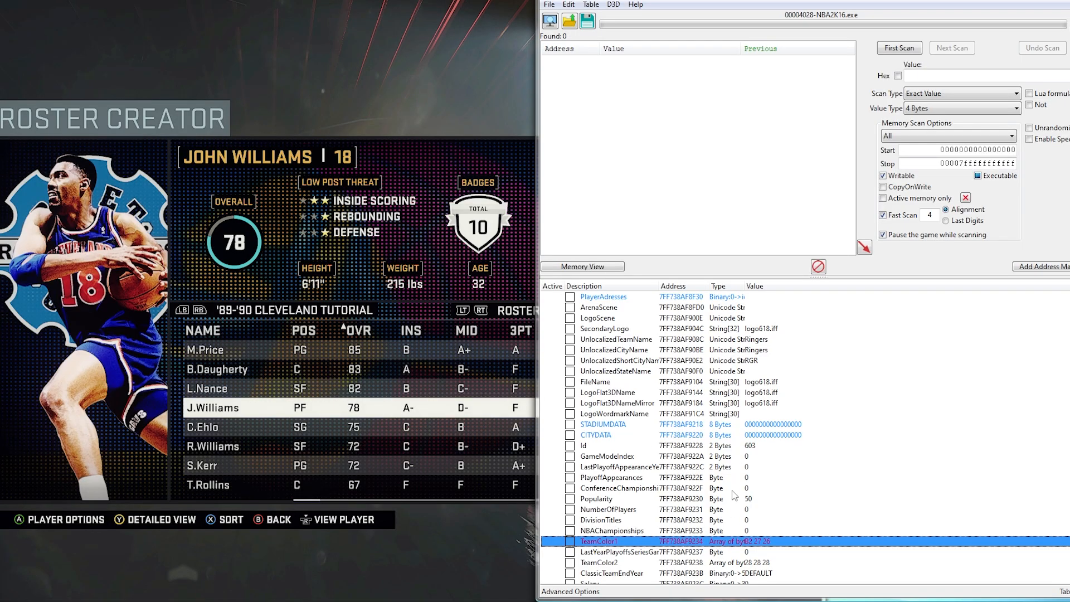
scroll(734, 496, "up", 1)
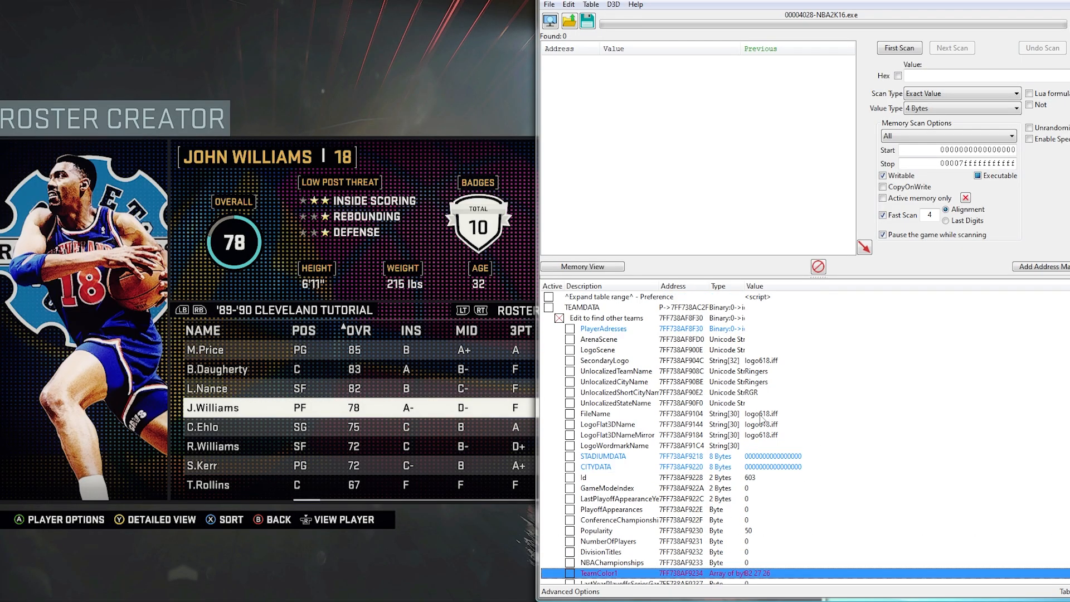
double_click(766, 415)
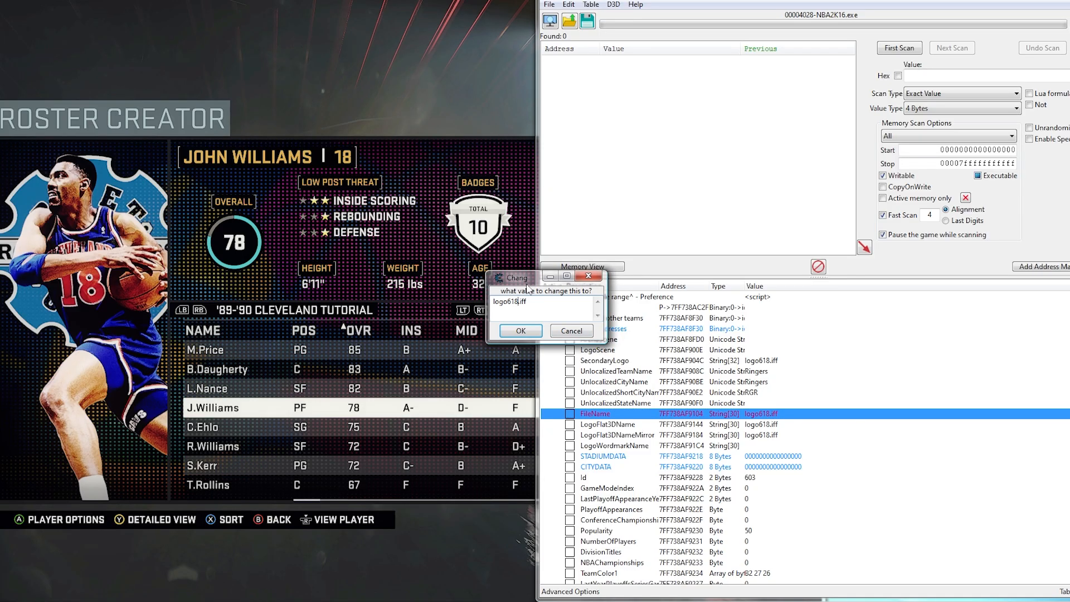
type("904")
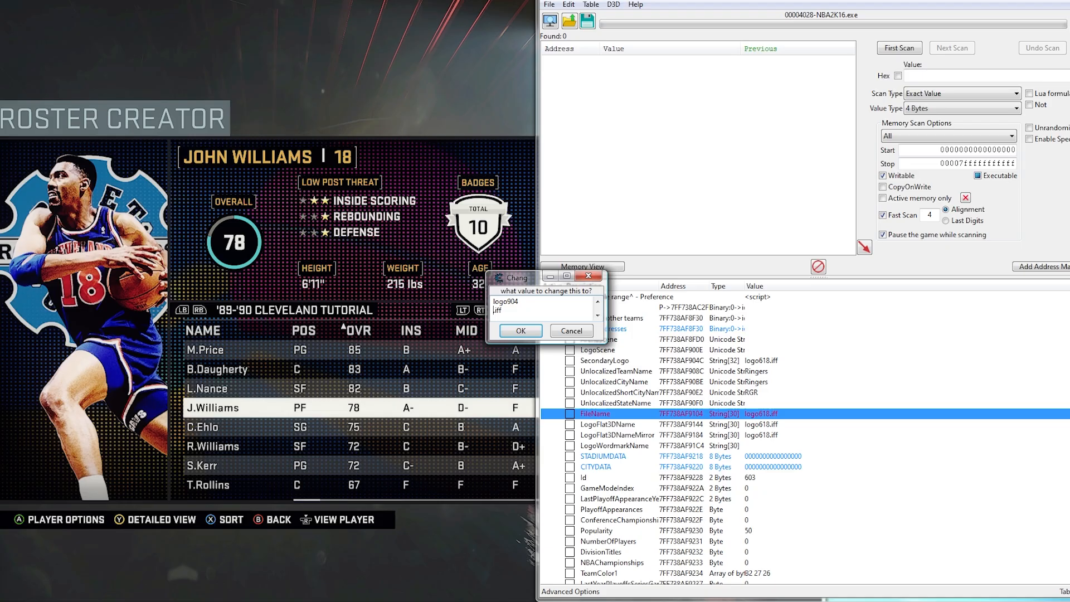
left_click(520, 331)
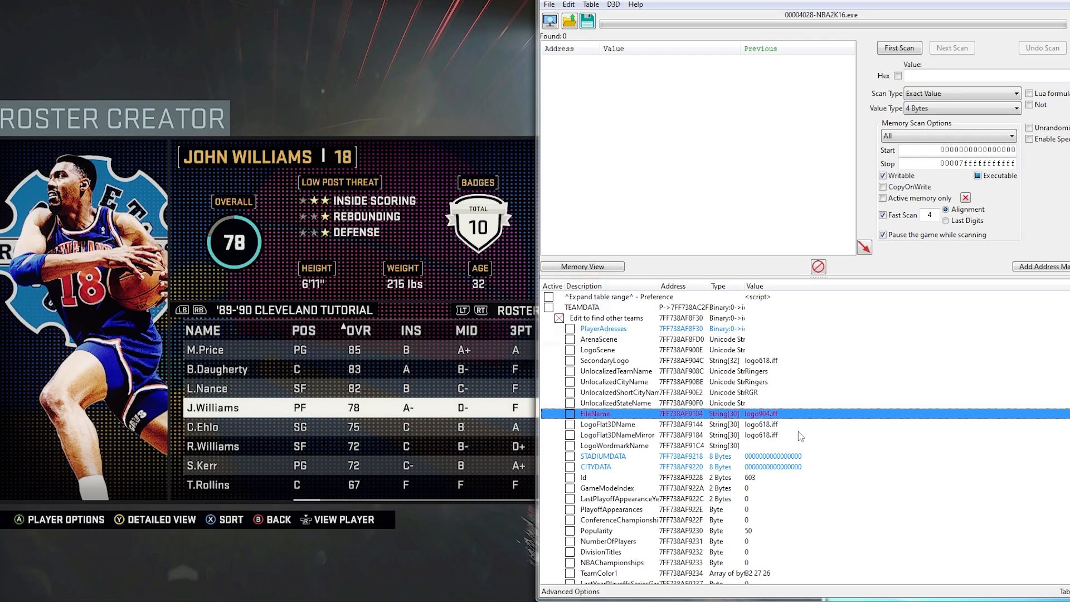
Set the Ringers team's FileName, LogoFlat3DName and LogoFlat3DNameMirror values to logo903.iff
double_click(767, 425)
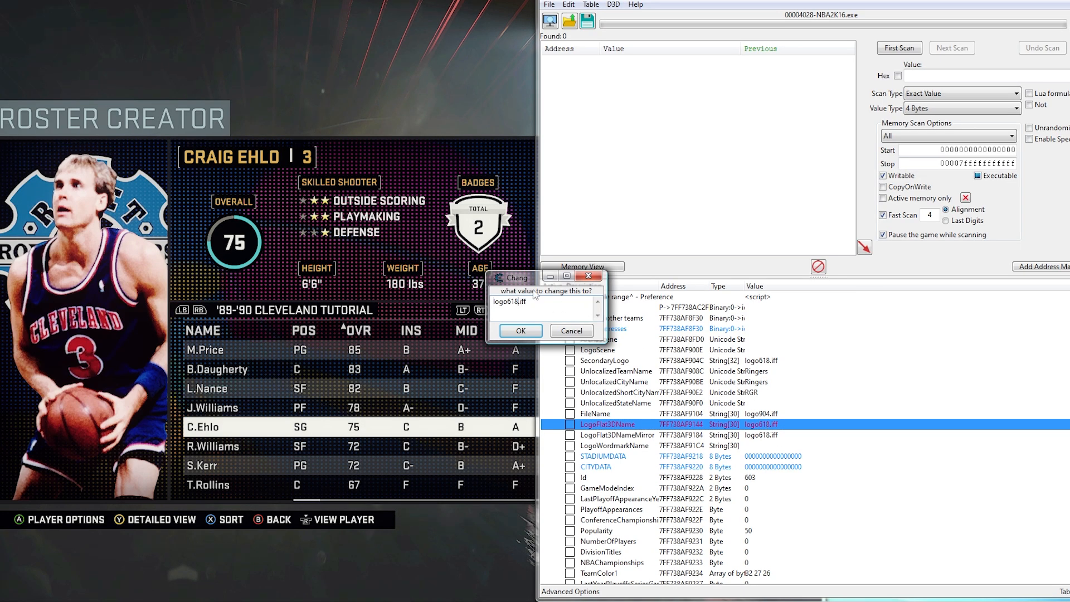
type("904")
left_click(520, 330)
double_click(766, 413)
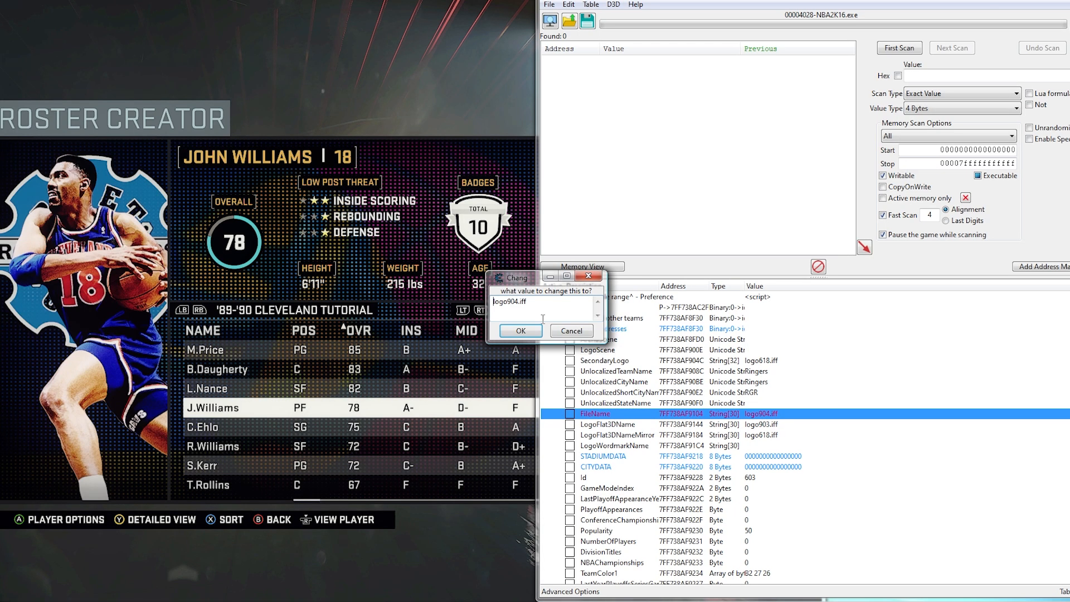
key("BackSpace")
type("3")
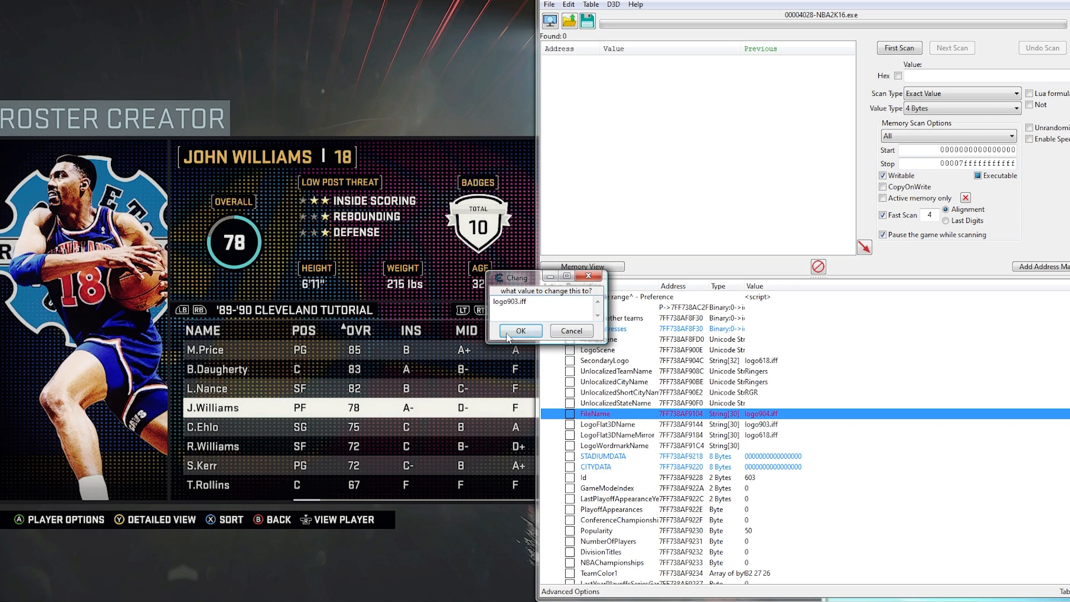
key("Return")
double_click(778, 436)
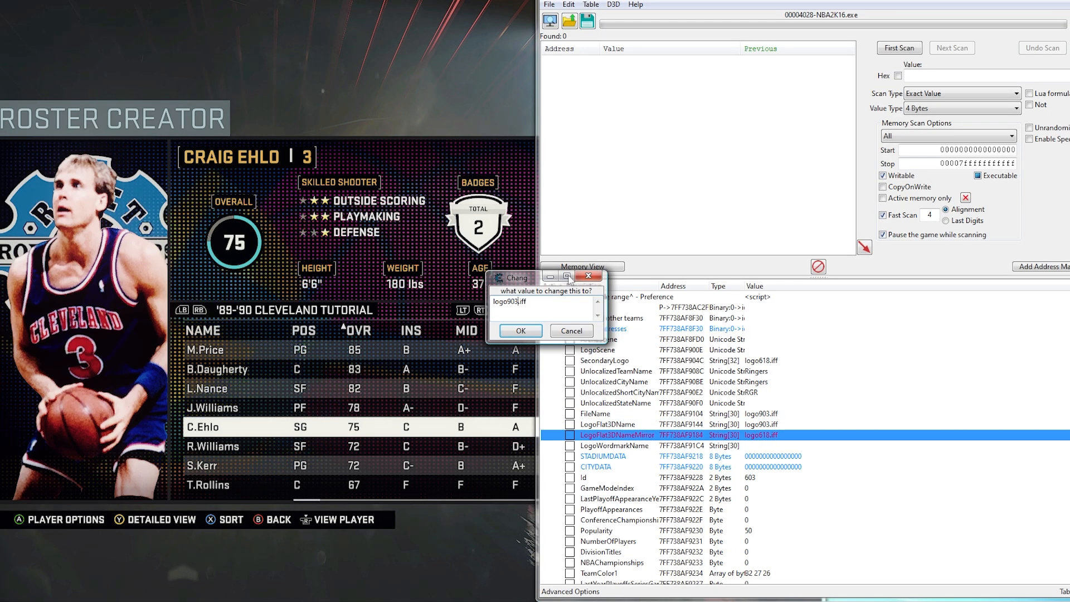
left_click(520, 331)
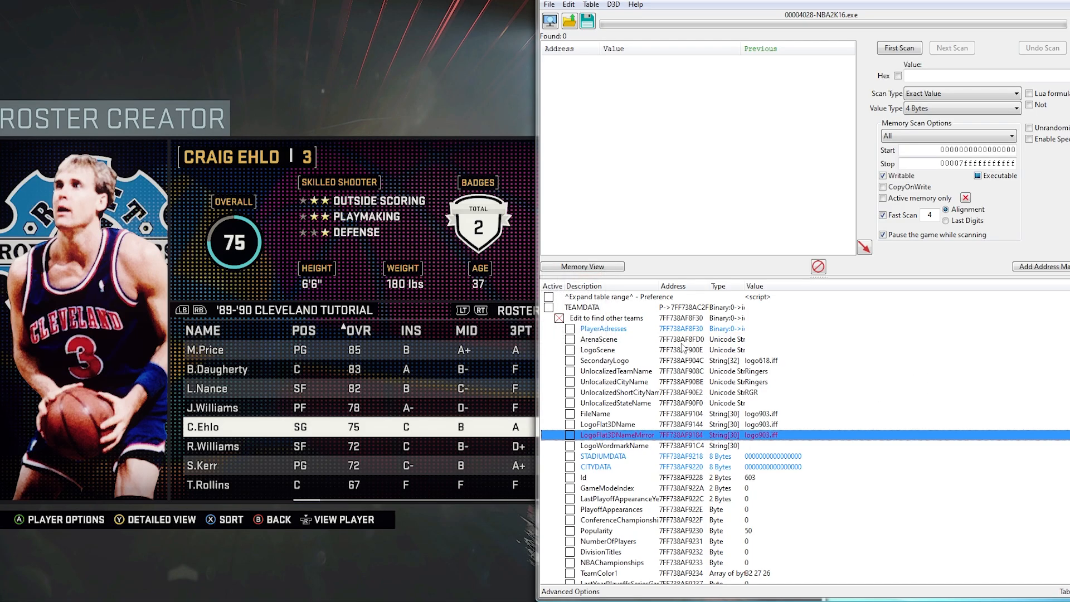
Change the team lookup address to reach the Ballerz record and set its FileName to logo904.iff
double_click(686, 320)
left_click(720, 177)
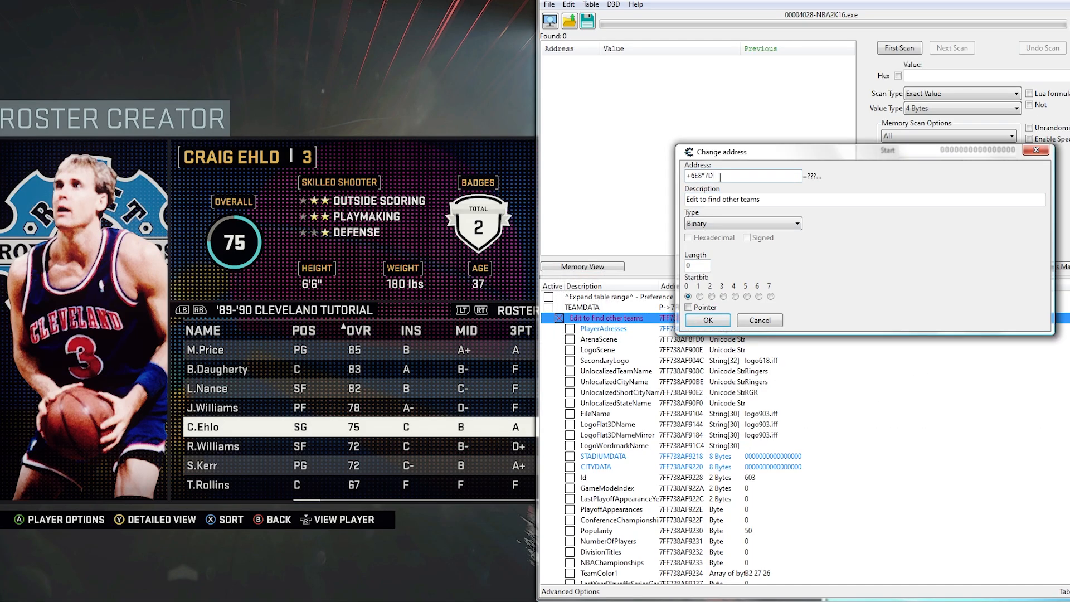
left_click(708, 320)
double_click(761, 413)
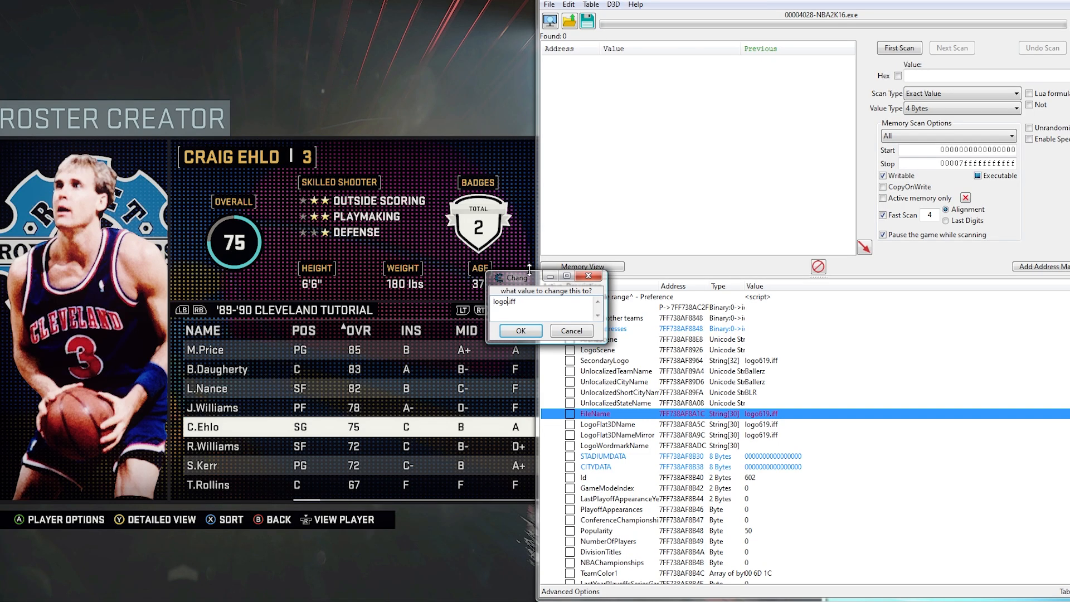
type("904")
left_click(520, 330)
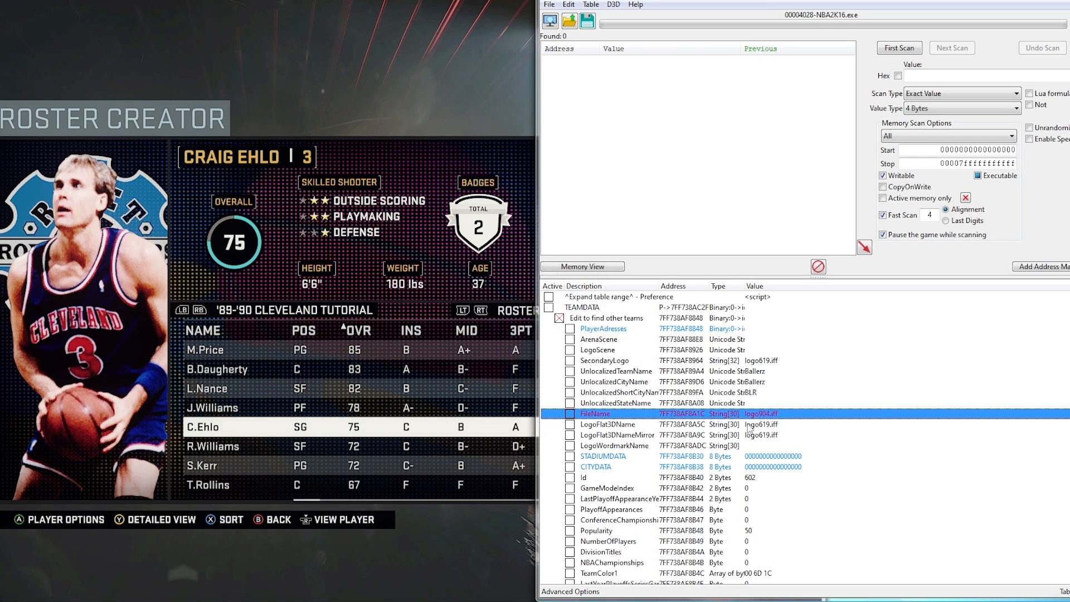
Set the Ballerz team's LogoFlat3DName and LogoFlat3DNameMirror values to logo904.iff
double_click(754, 429)
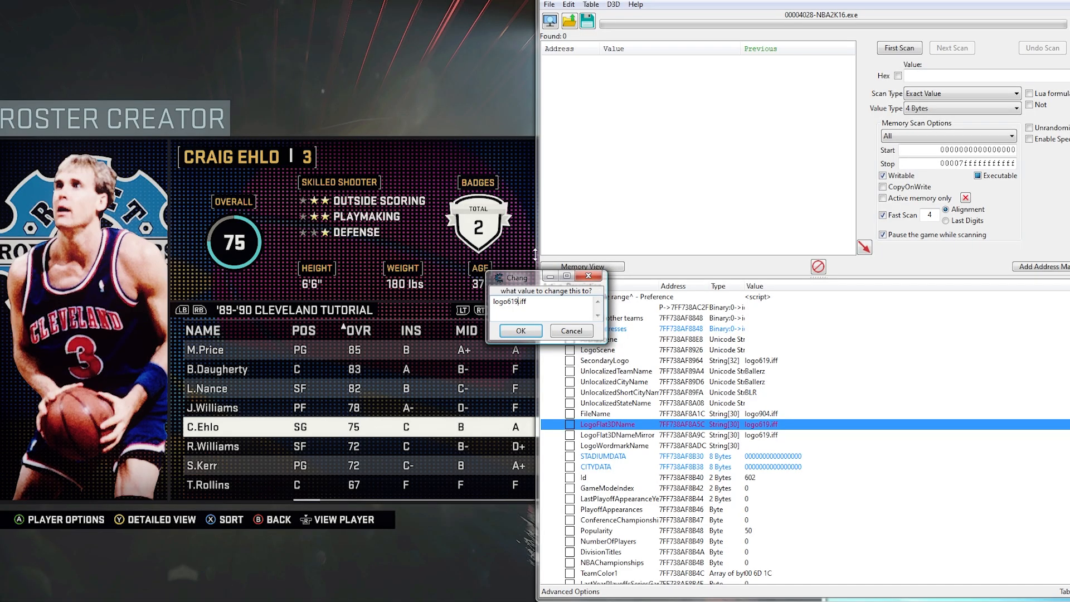
type("904")
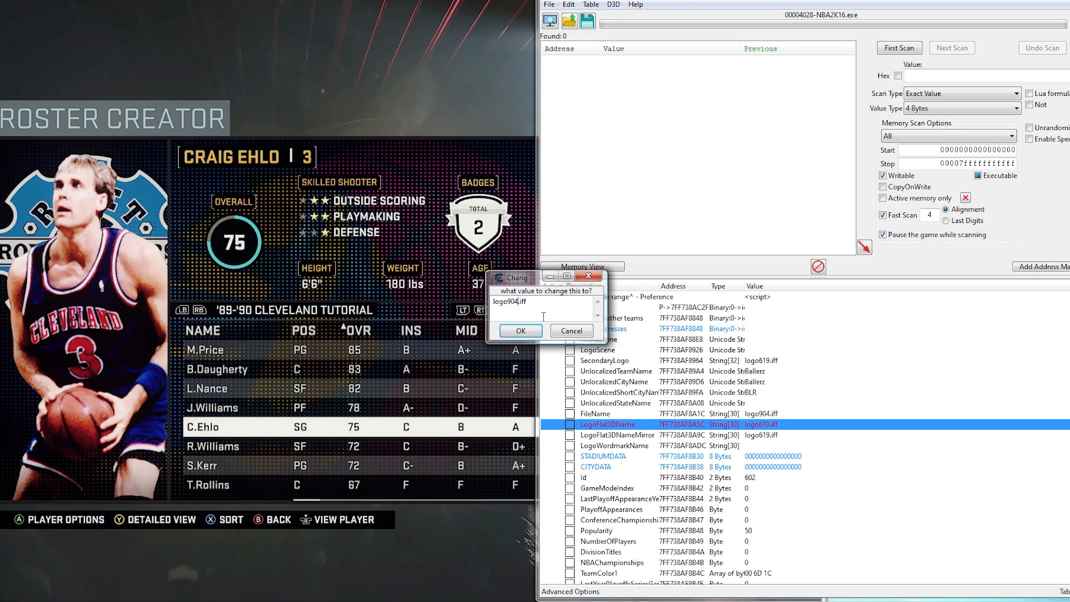
left_click(521, 330)
double_click(750, 434)
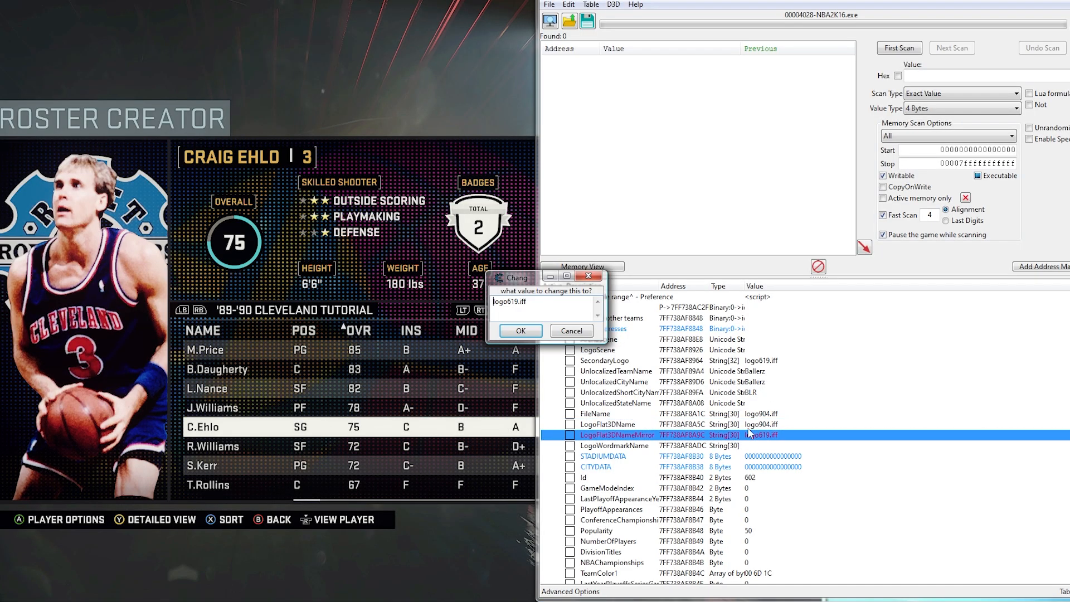
left_click(519, 301)
key("BackSpace")
key("BackSpace")
key("BackSpace")
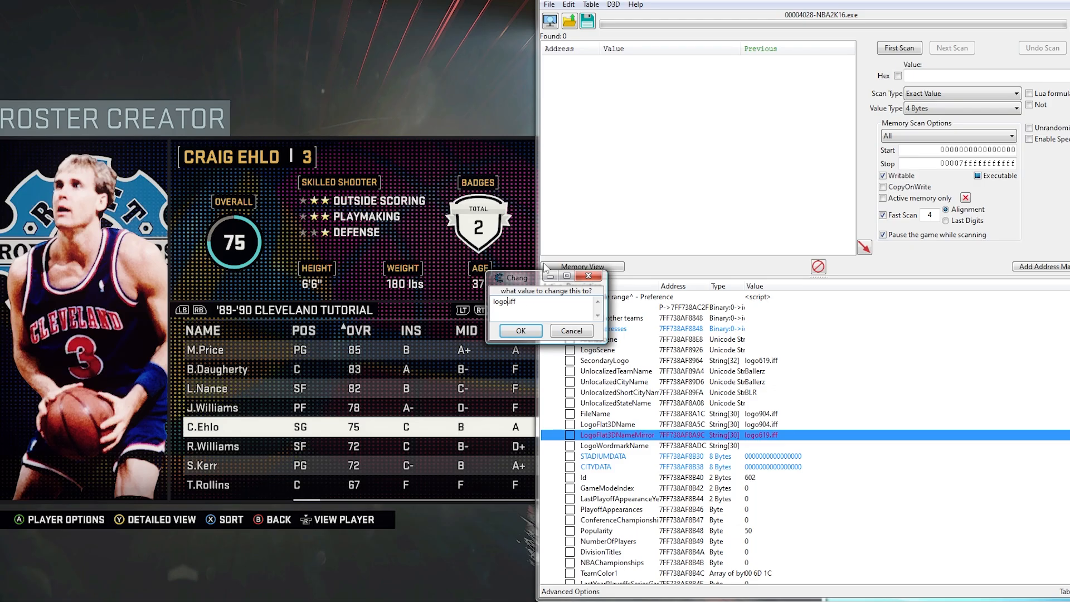
type("904")
left_click(520, 330)
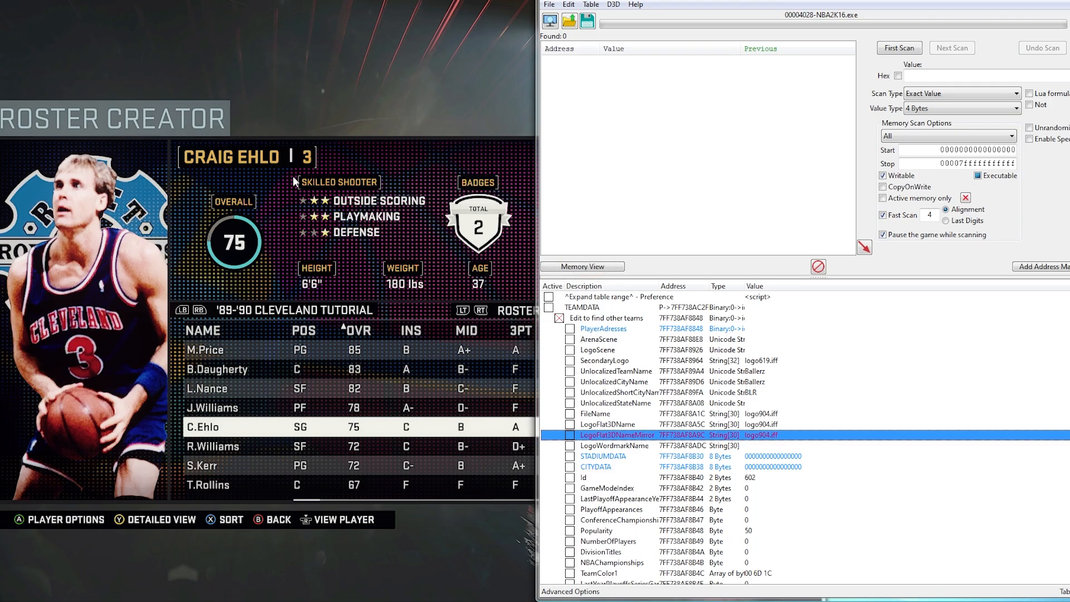
Switch to NBA 2K16 and exit Roster Creator, saving the roster
left_click(349, 116)
key("Return")
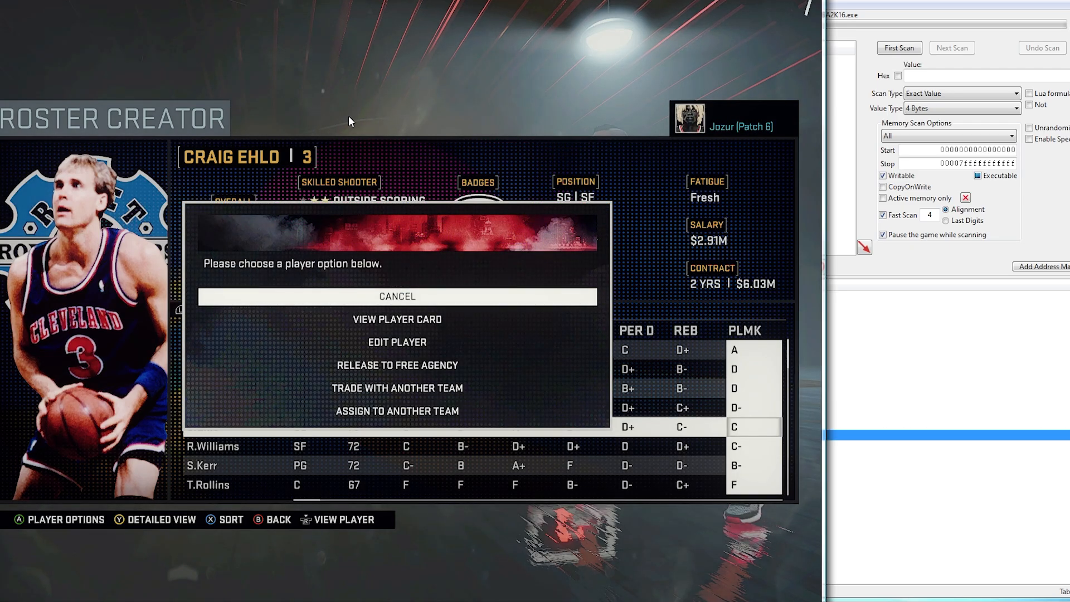
key("Escape")
key("Escape")
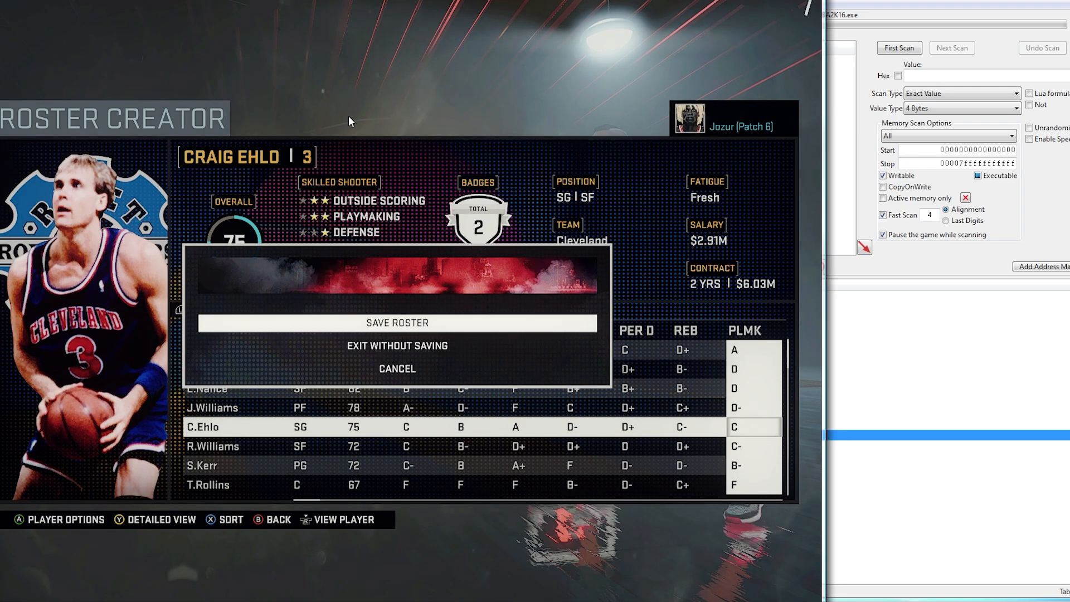
key("Return")
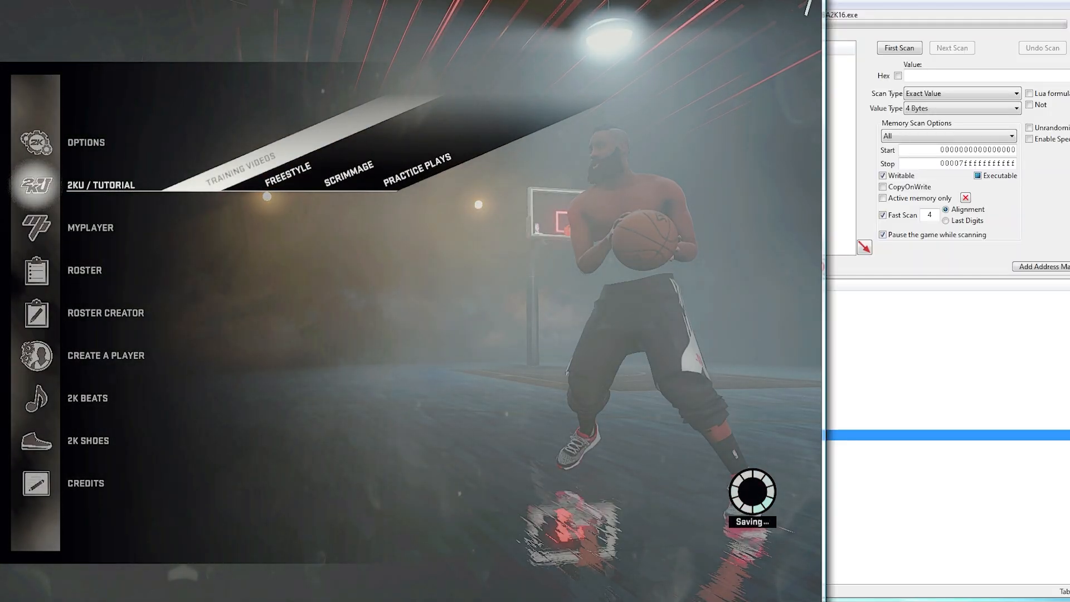
Switch to Cheat Engine and check the Ballerz record's SecondaryLogo value
left_click(826, 40)
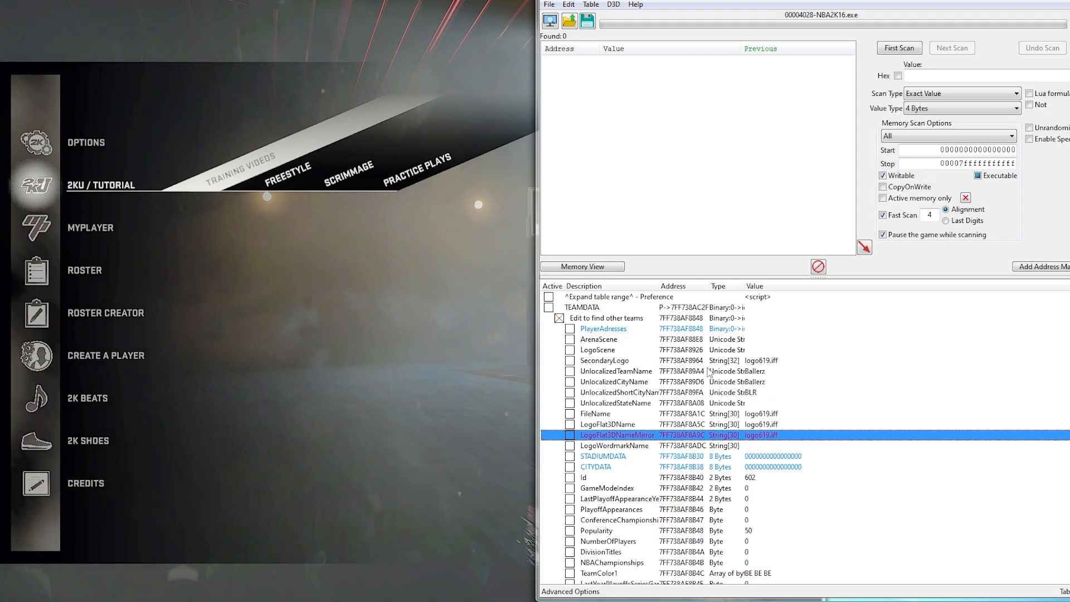
left_click(762, 361)
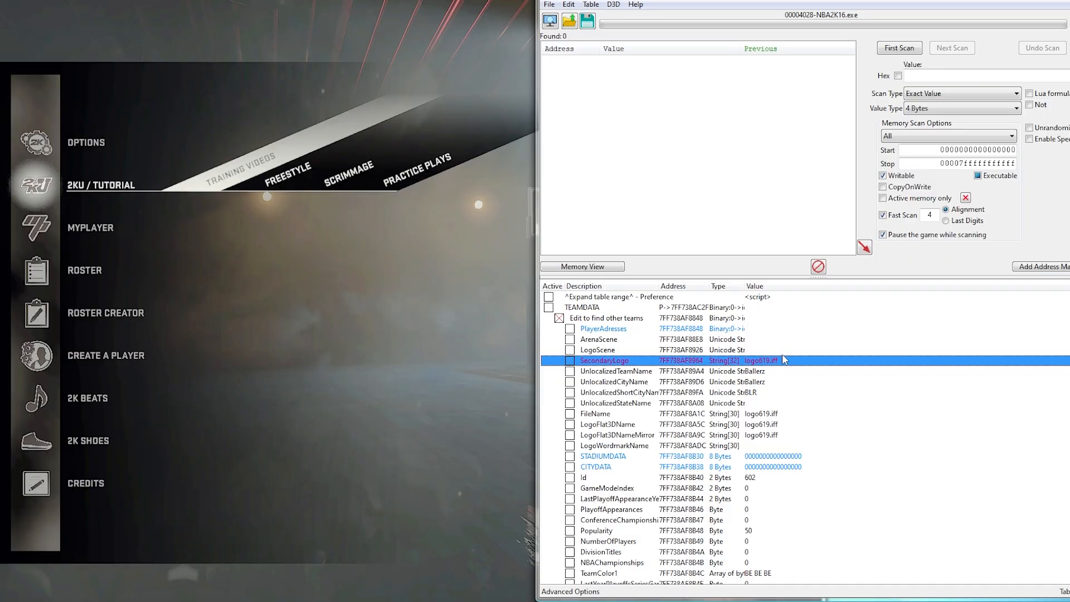
Switch to NBA 2K16, find a saved local roster in the Roster Picker and load it in Roster Creator
left_click(389, 509)
key("Return")
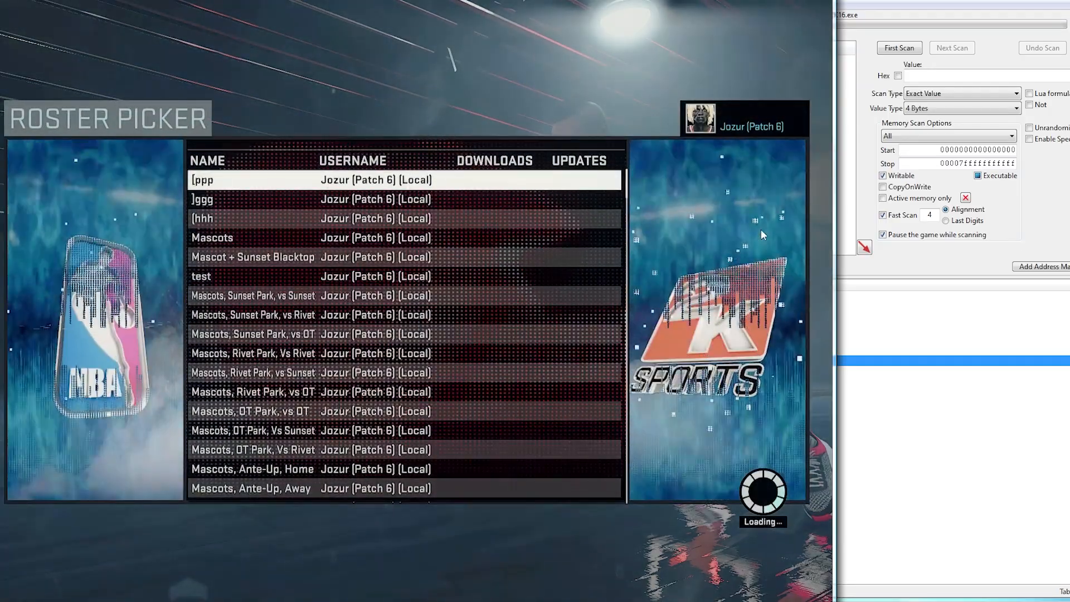
key("Down")
key("Down")
key("Down")
key("Down")
key("Down")
key("Down")
key("Down")
key("Down")
key("Down")
key("Down")
key("Down")
key("Down")
key("Down")
key("Down")
key("Down")
key("Down")
key("Down")
key("Down")
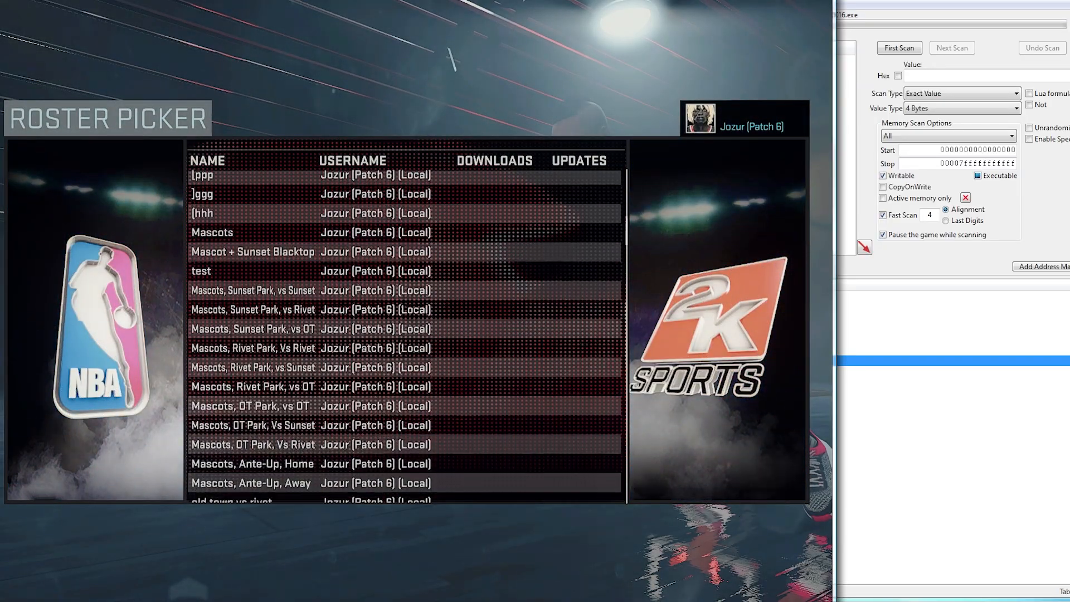
key("Return")
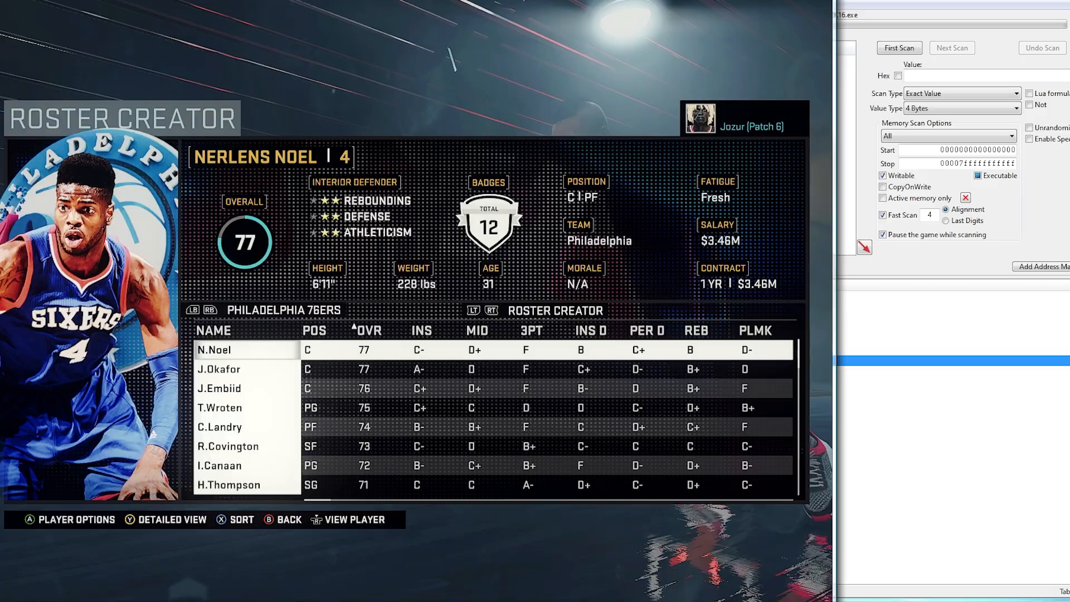
Leave Roster Creator, set up a One vs One Blacktop game and assign P2 to My Team
key("Escape")
key("Escape")
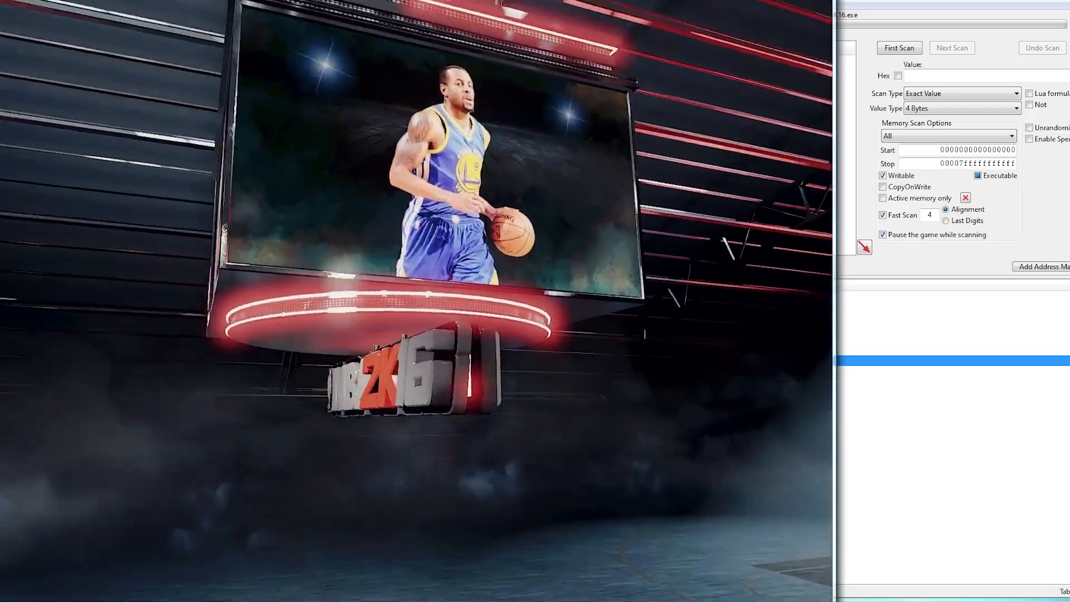
key("Return")
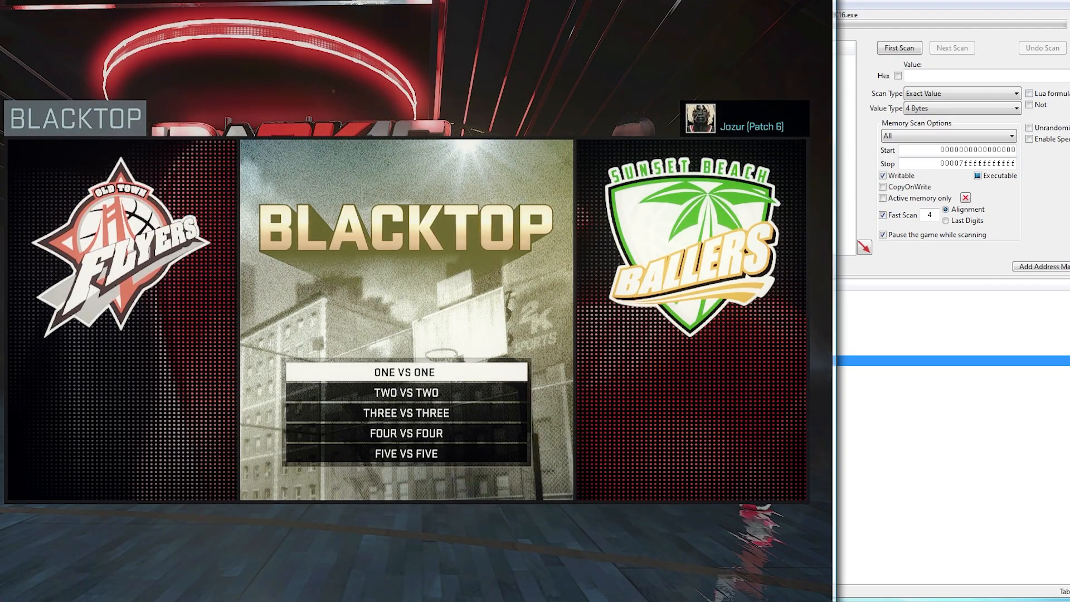
key("Return")
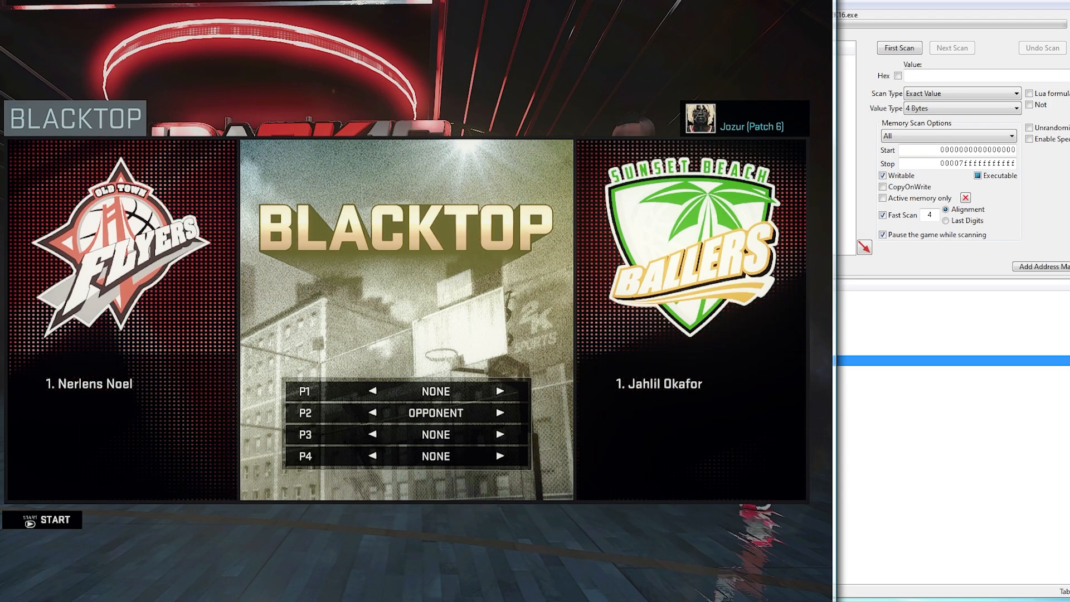
key("Left")
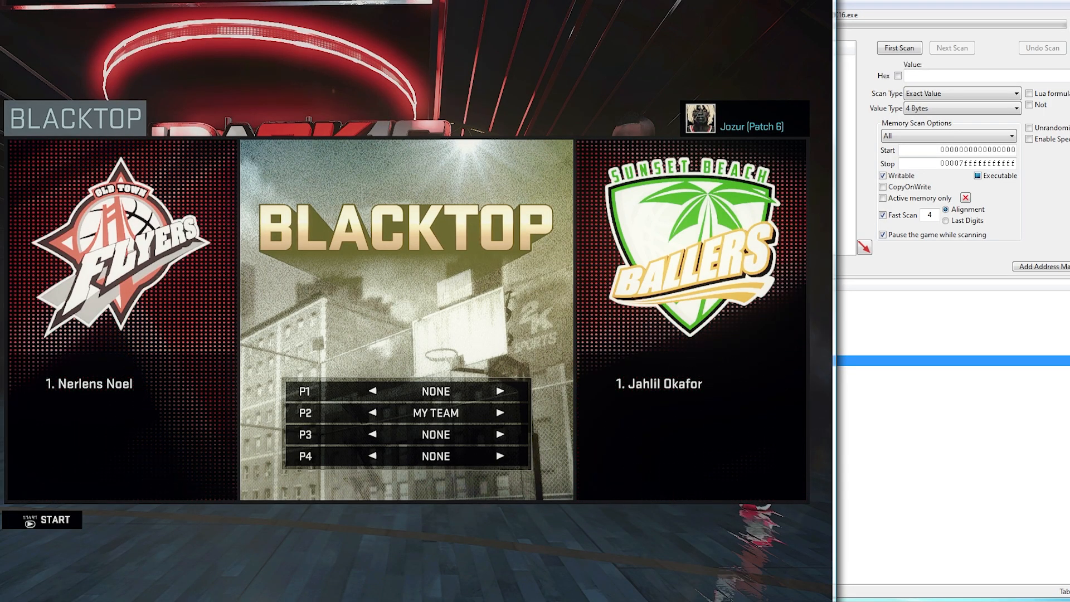
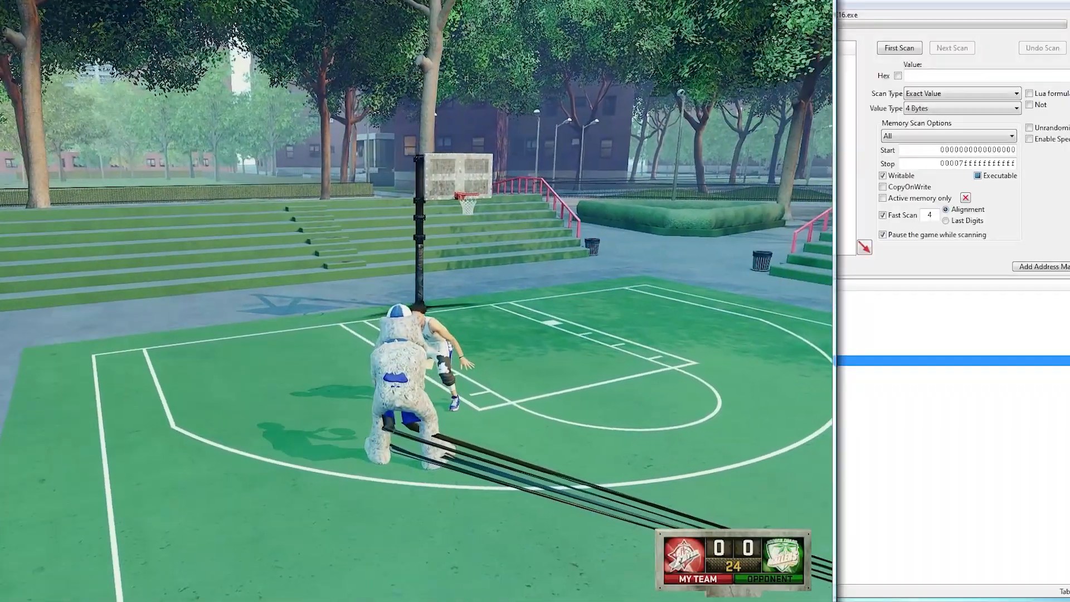
Pause the Blacktop game and quit it
key("Escape")
key("Up")
key("Return")
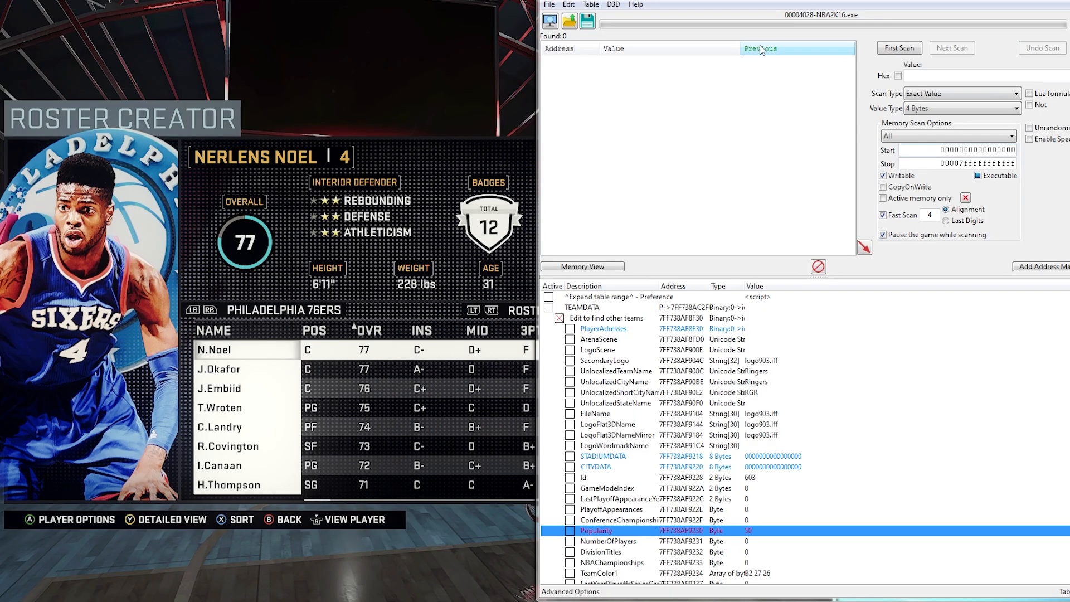
Load the stadium data table in Cheat Engine without saving the current changes, merging it with the open table
left_click(569, 21)
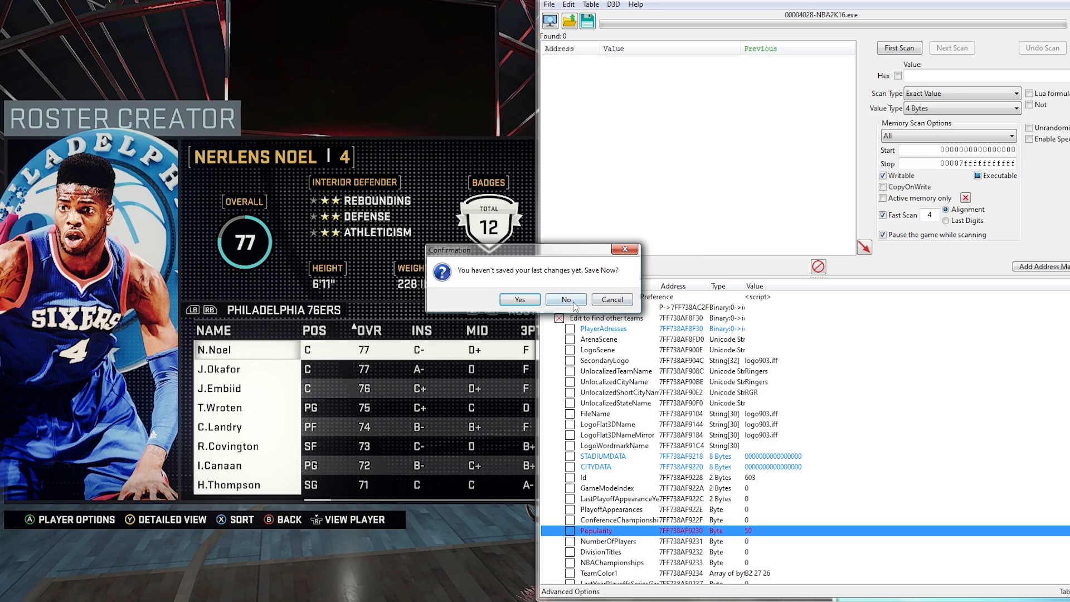
left_click(554, 307)
double_click(685, 166)
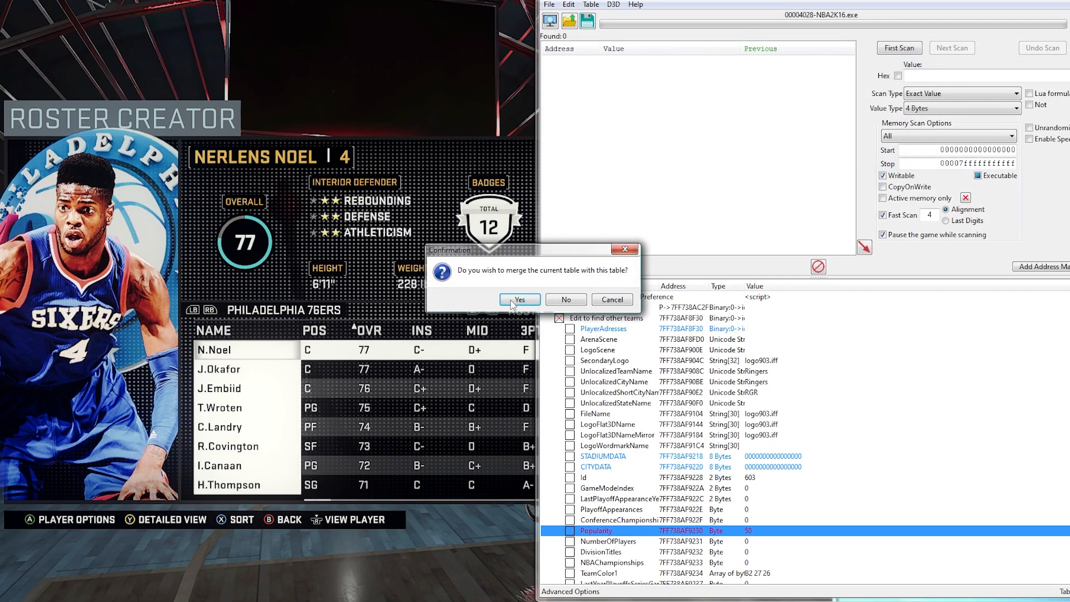
left_click(518, 300)
Deactivate the Edit to find other teams entry under TEAMDATA to collapse its field list
scroll(691, 461, "down", 10)
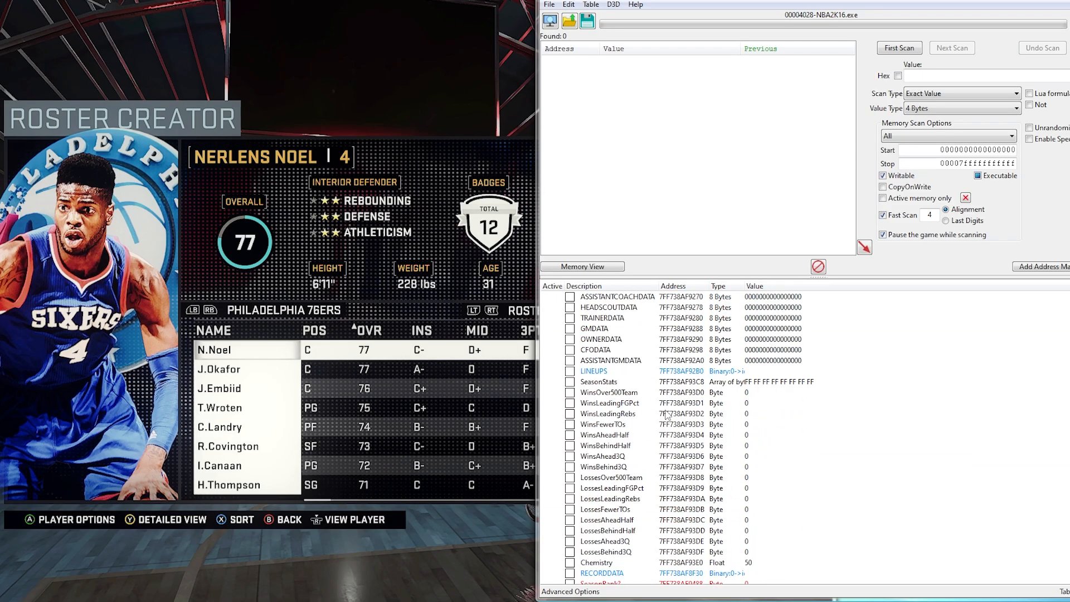
scroll(594, 349, "up", 10)
left_click(560, 318)
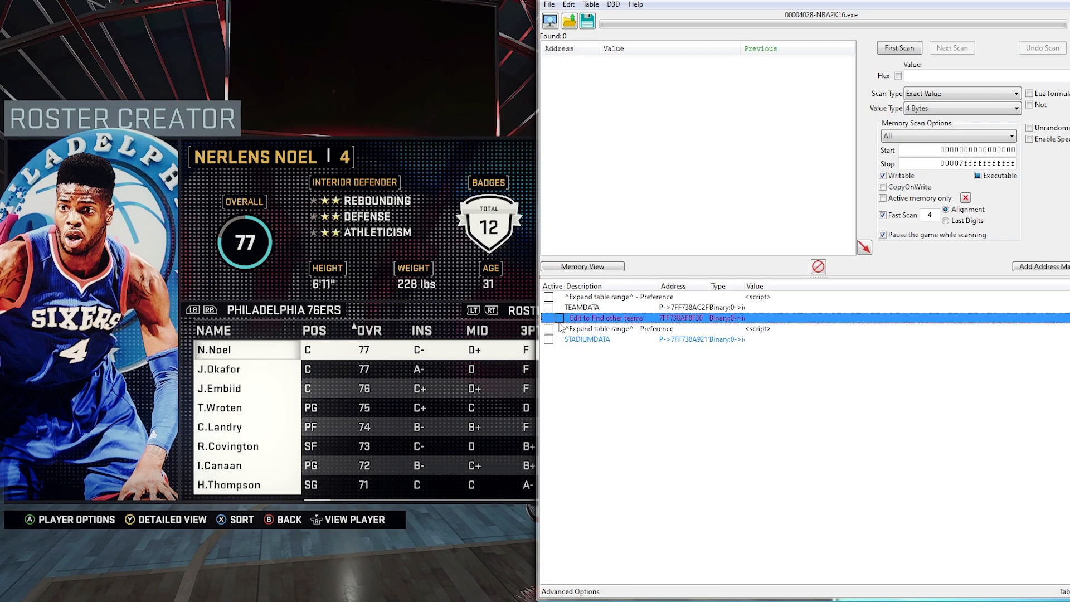
left_click(548, 308)
left_click(548, 307)
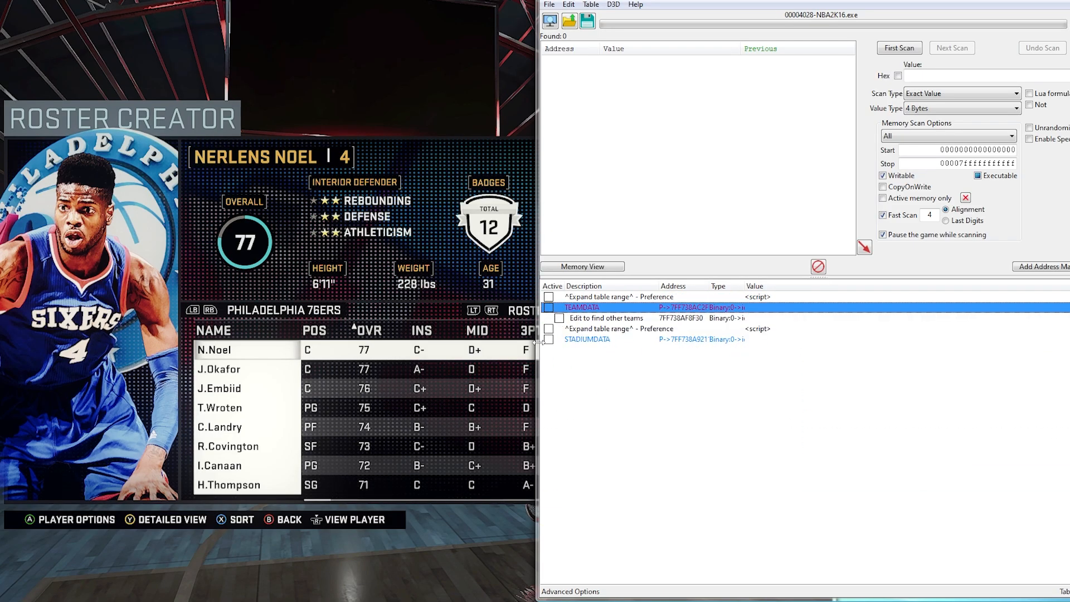
Activate STADIUMDATA and its Edit to find other stadiums entry, with the first Expand table range script enabled
left_click(548, 339)
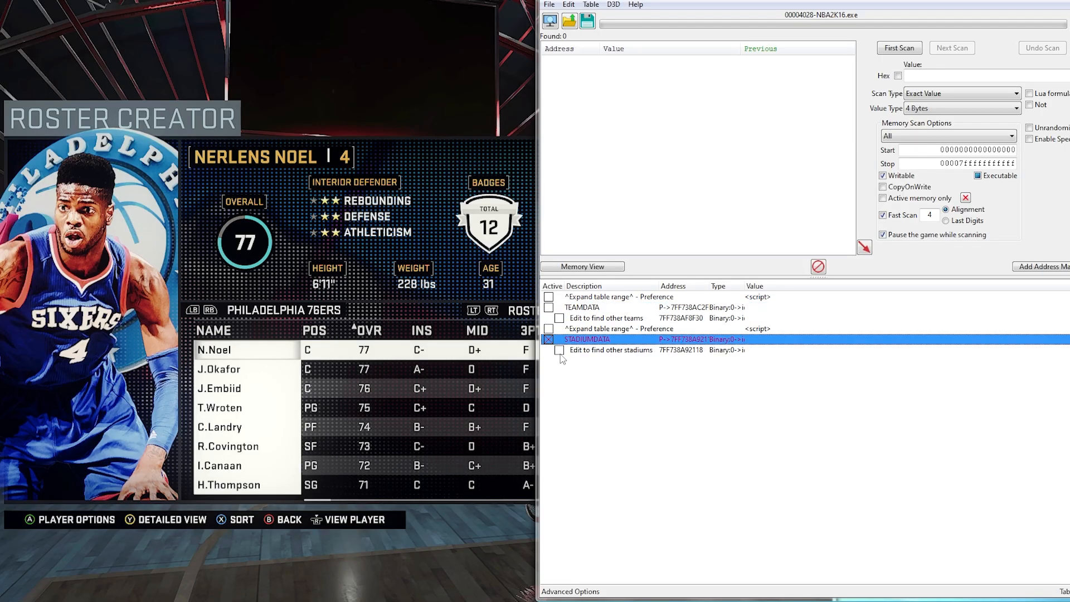
left_click(549, 297)
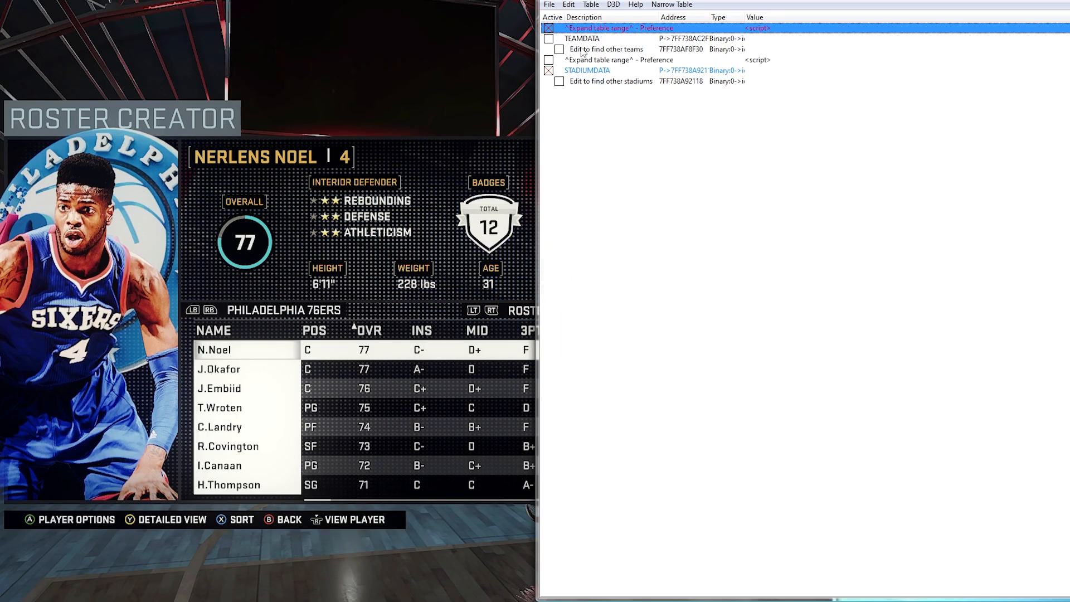
left_click(559, 81)
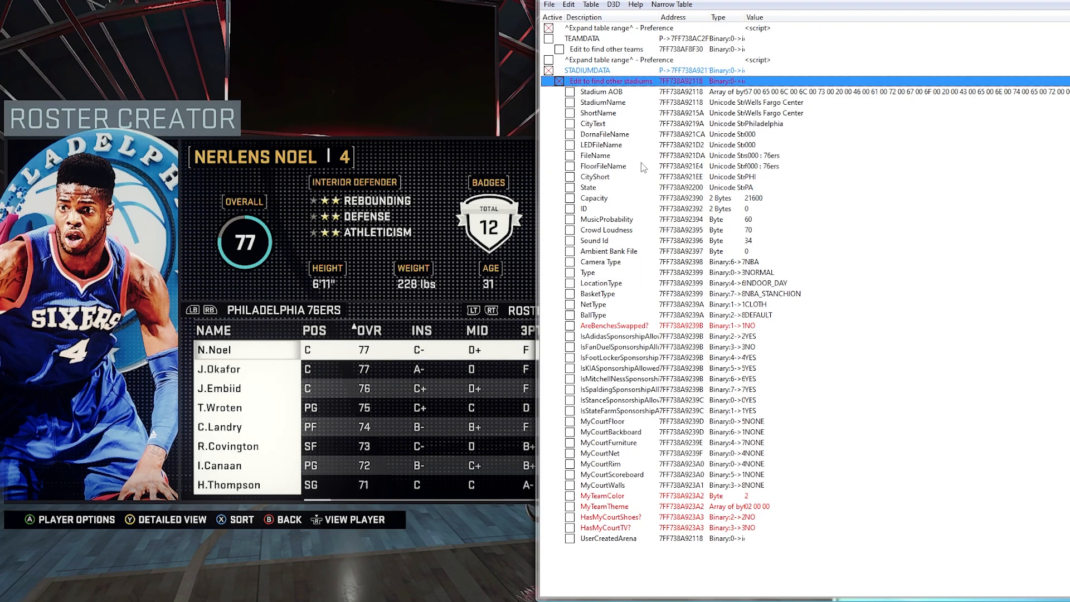
Change the address of the Edit to find other stadiums entry to the offset +538*5C
double_click(680, 83)
left_click(733, 174)
left_click_drag(718, 142, 641, 202)
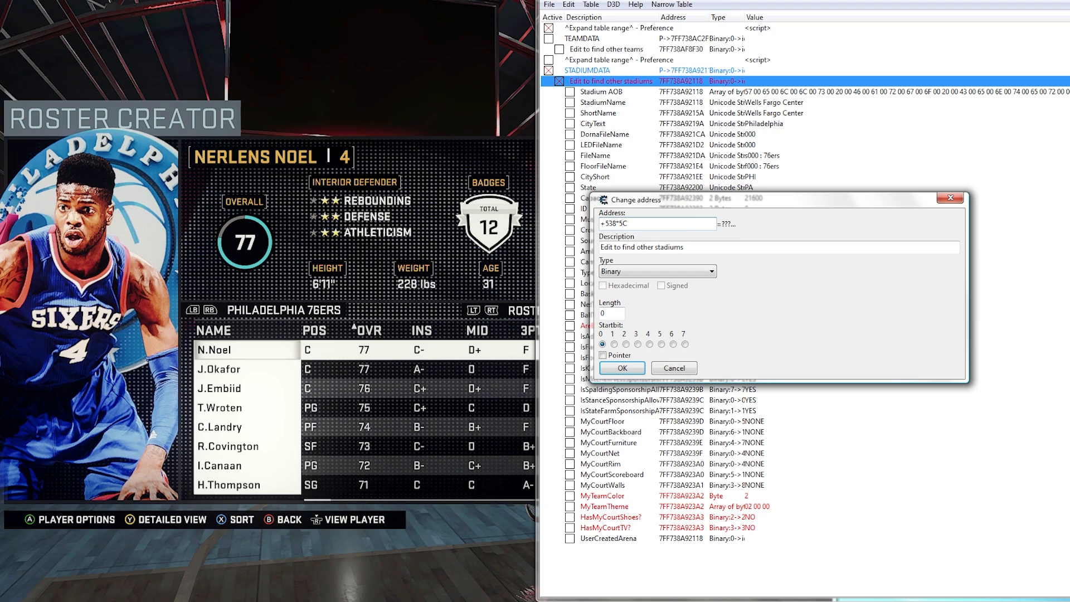
left_click(623, 368)
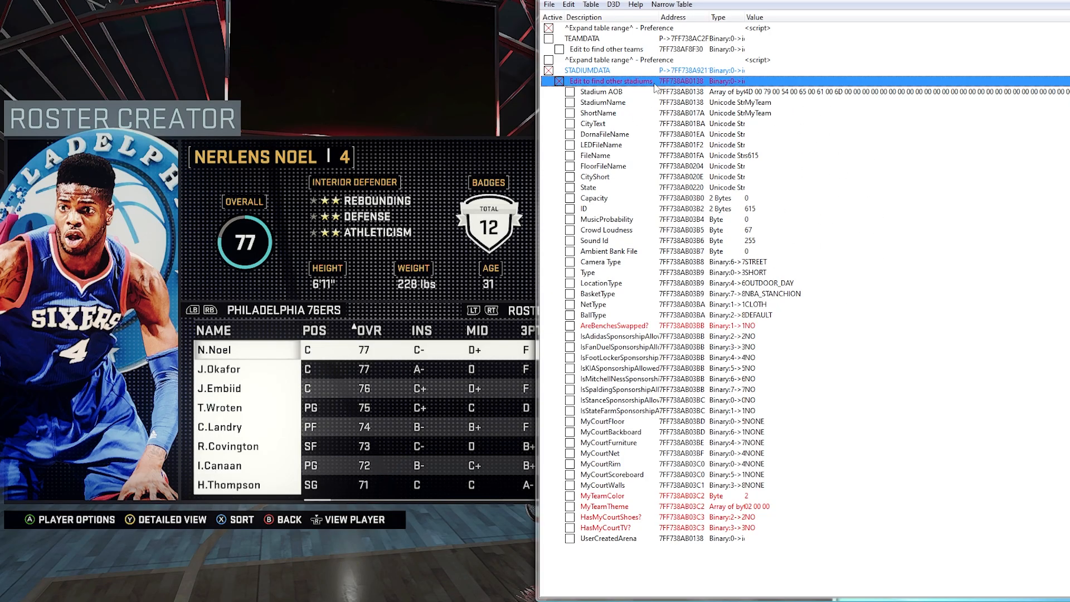
Set the offset of the Edit to find other stadiums entry to +538*5D
left_click(669, 224)
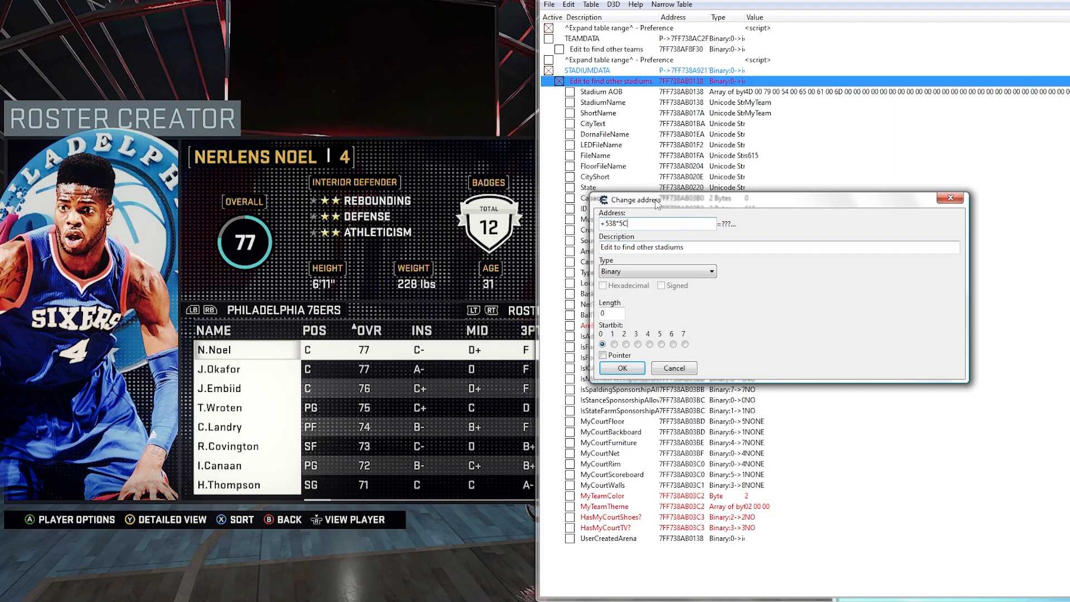
left_click_drag(659, 203, 673, 132)
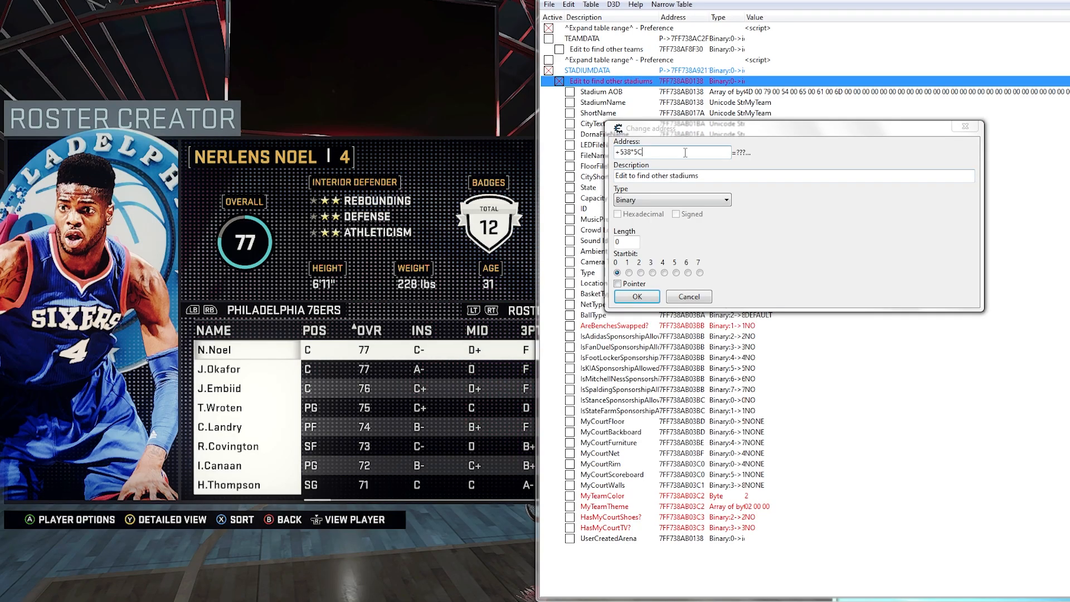
left_click_drag(690, 135, 653, 266)
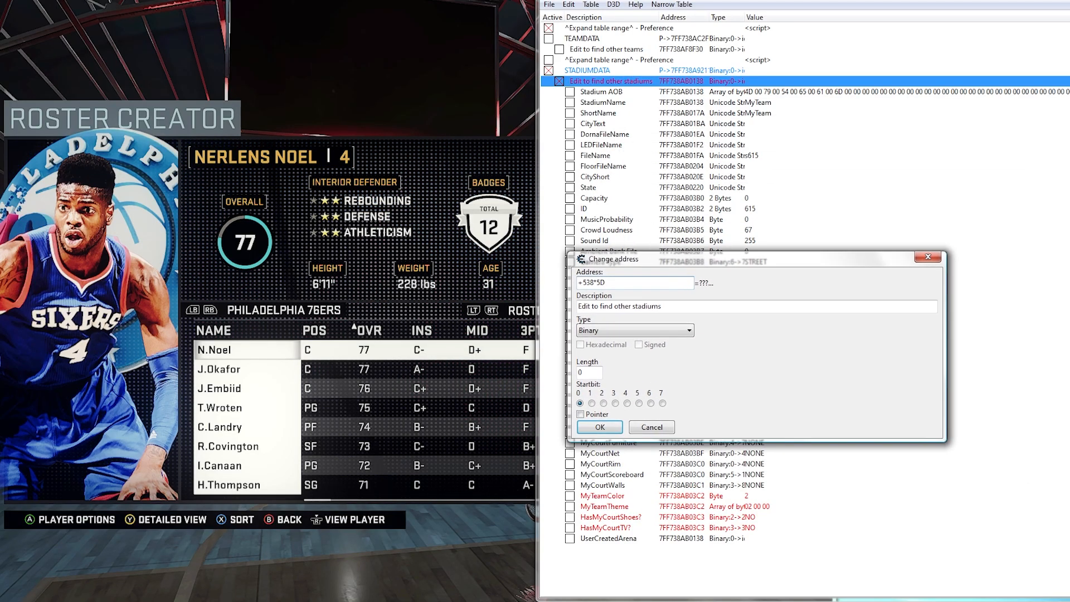
left_click(606, 430)
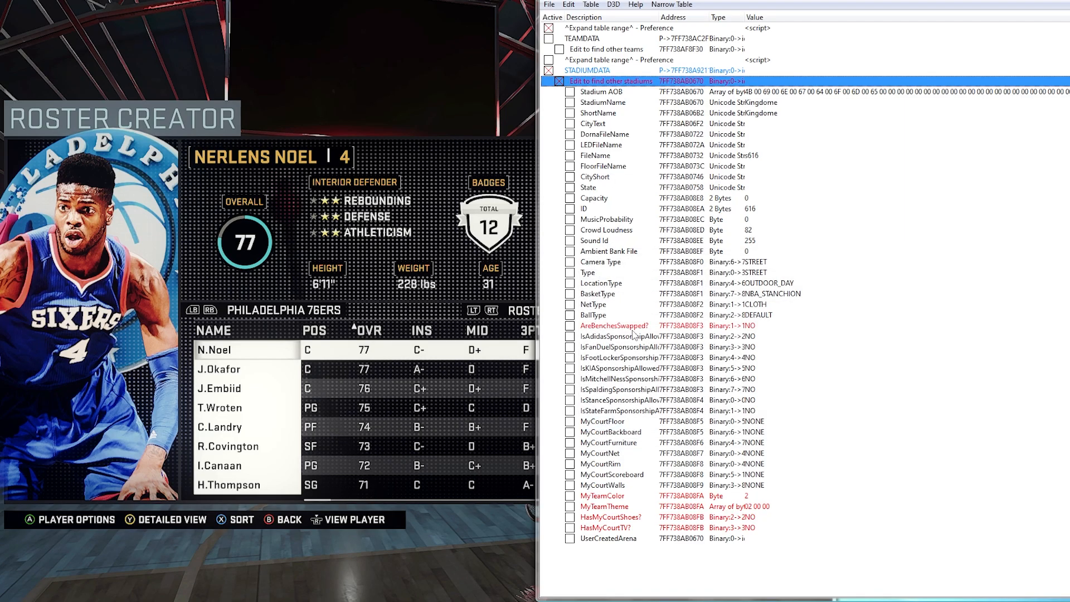
Set the BallType of the Kingdome stadium to SUNSET
left_click(749, 157)
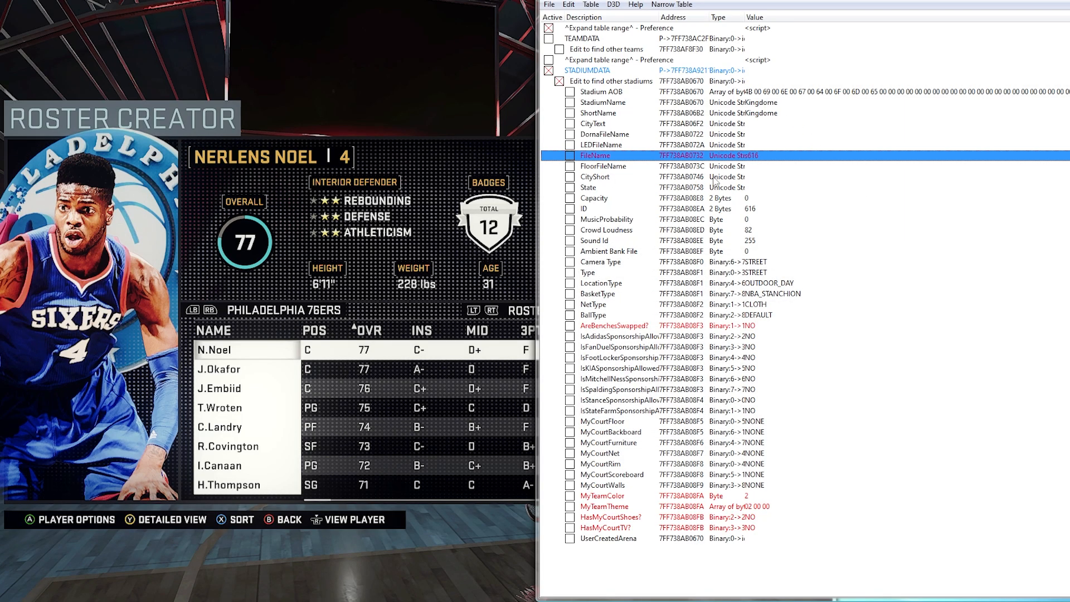
left_click(759, 262)
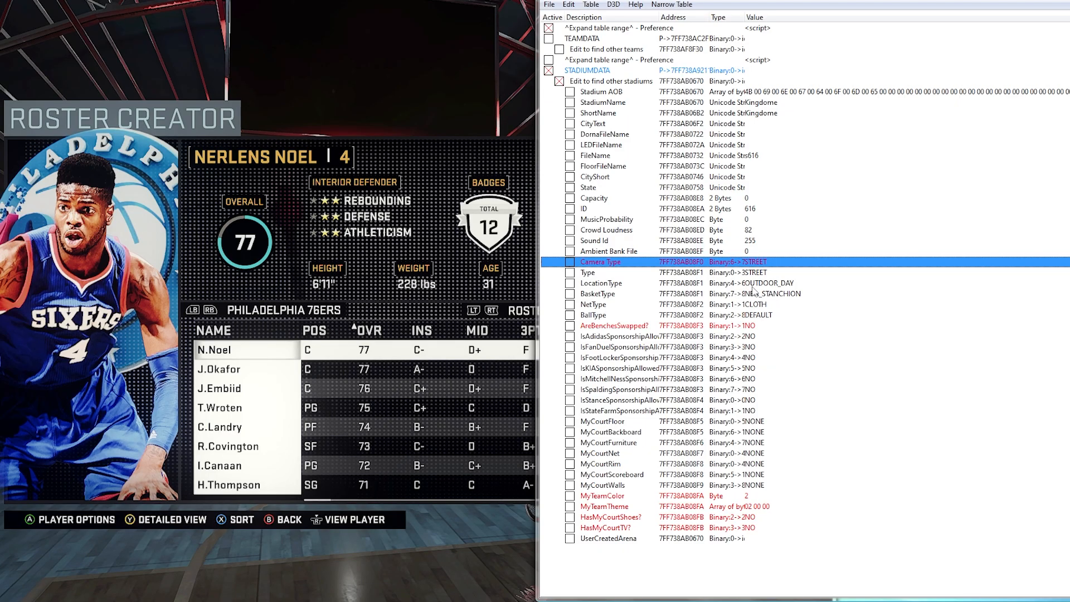
left_click(751, 314)
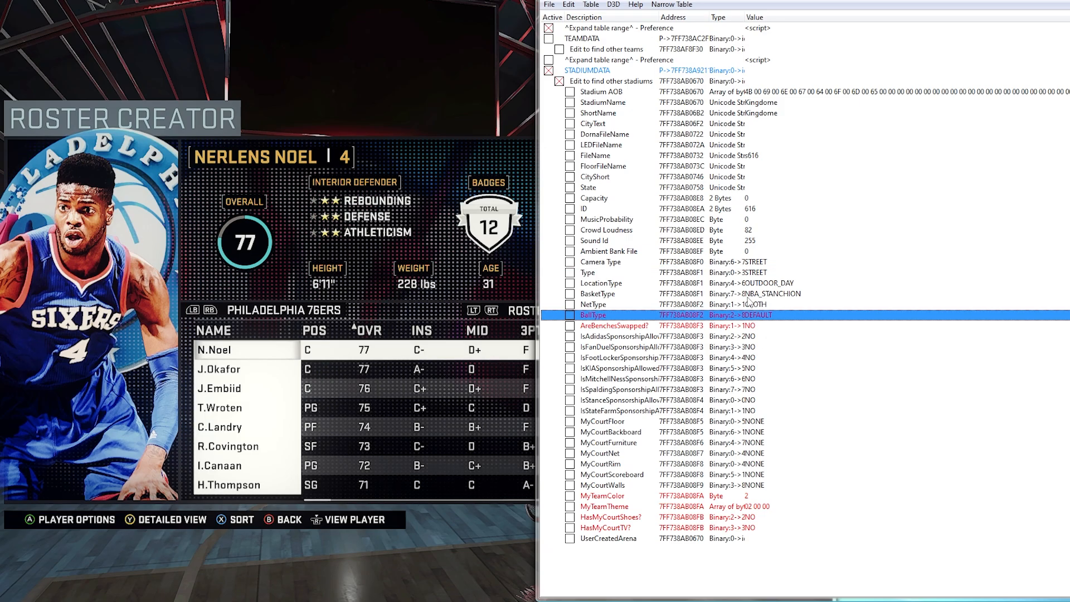
double_click(756, 319)
left_click(544, 301)
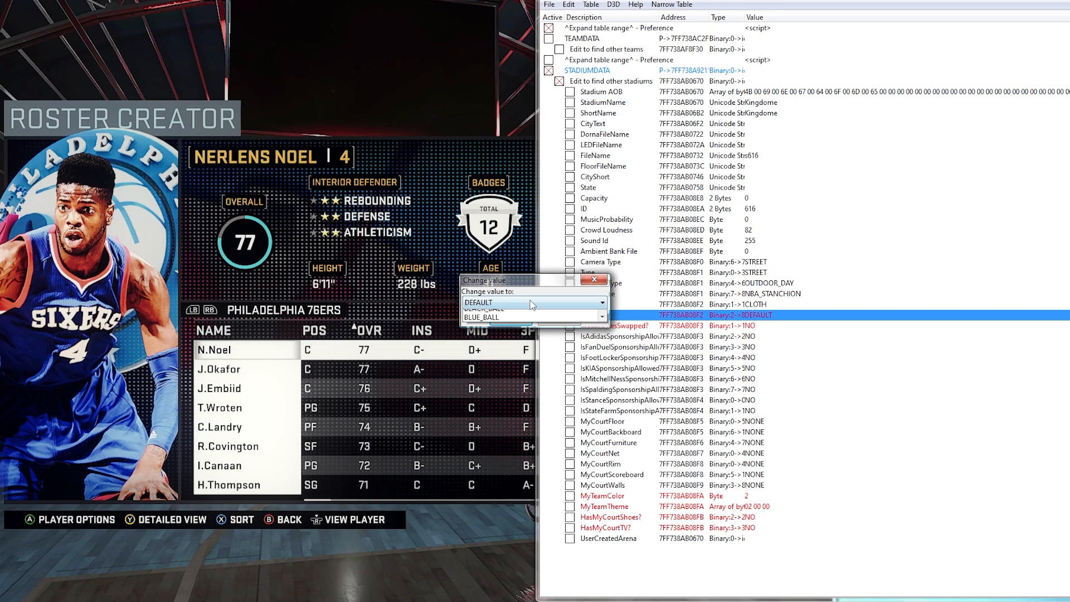
scroll(537, 376, "down", 5)
scroll(532, 373, "up", 5)
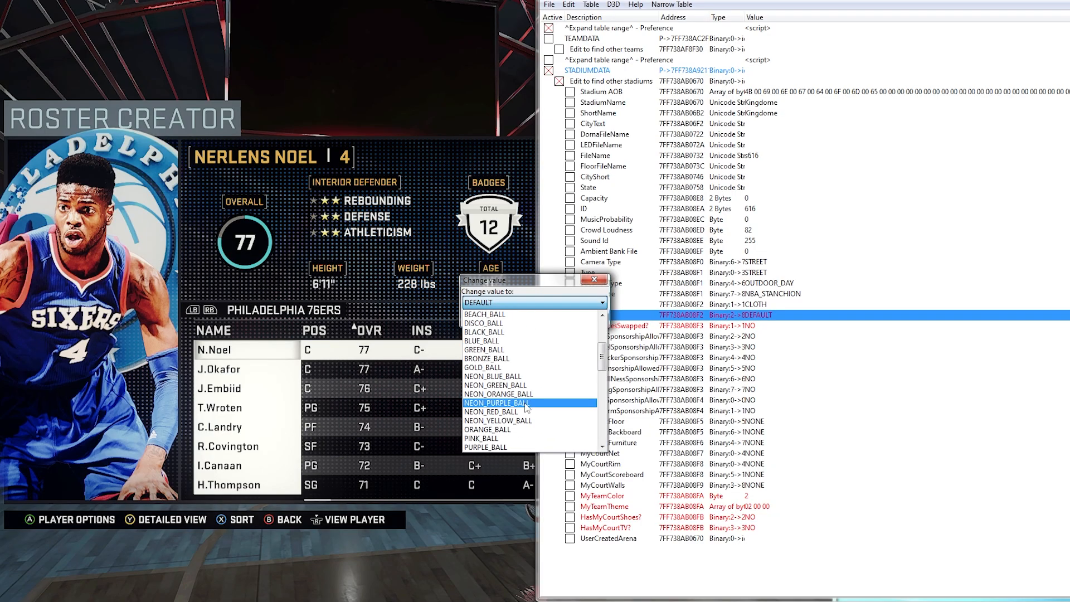
scroll(503, 405, "up", 1)
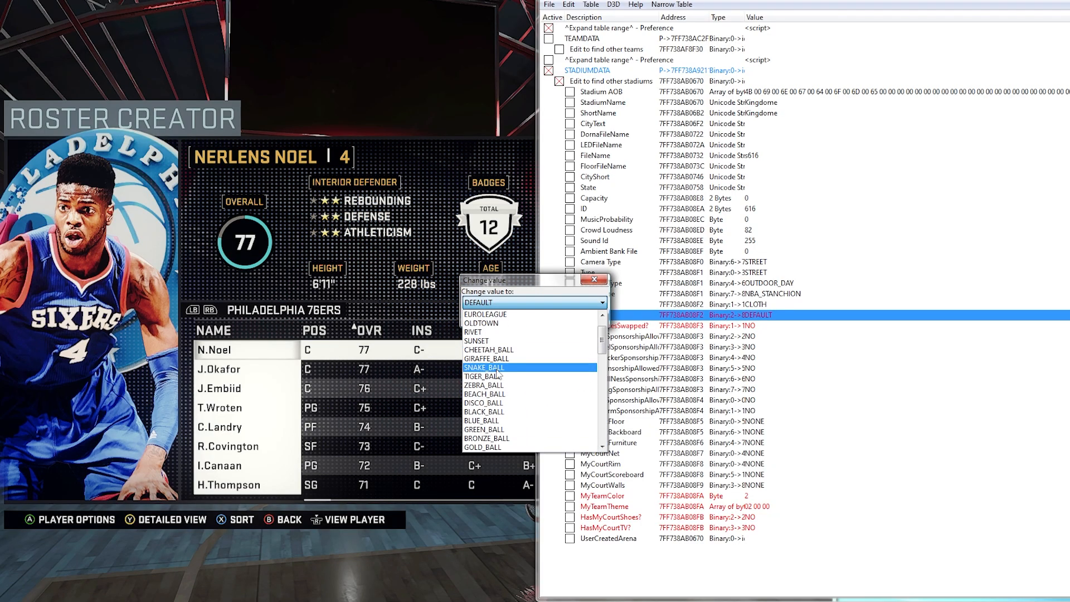
scroll(503, 405, "down", 3)
scroll(504, 405, "up", 3)
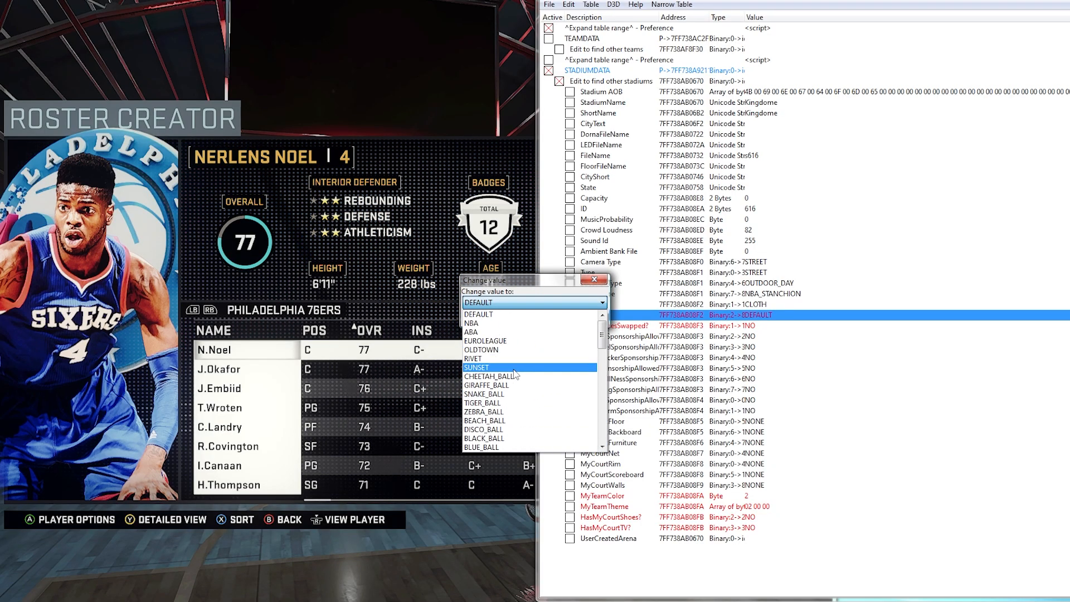
left_click(494, 368)
key("Return")
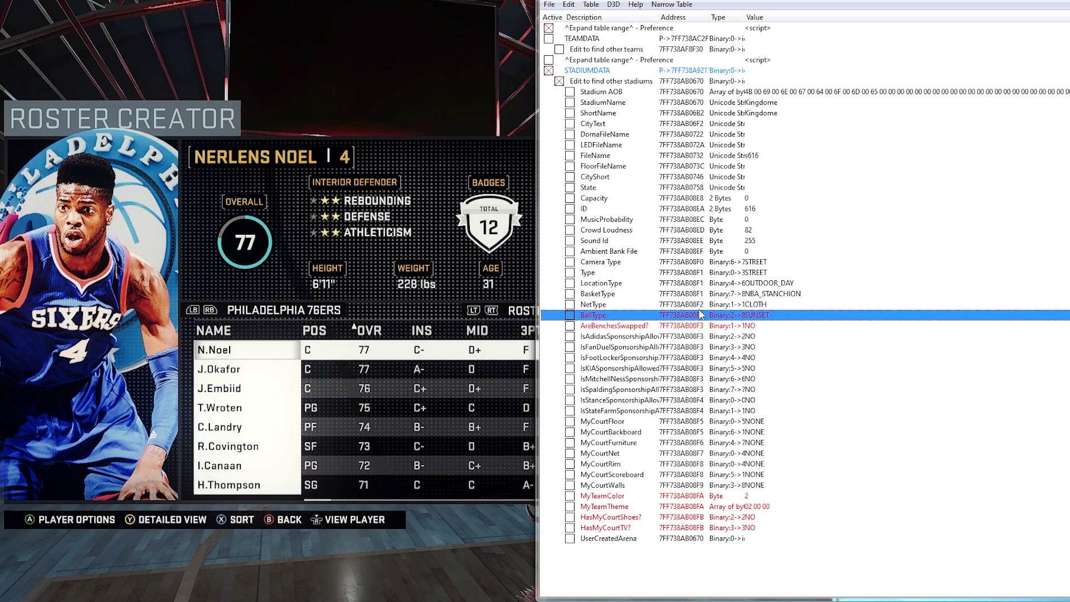
Set the NetType of the Kingdome stadium to CHAIN
double_click(761, 305)
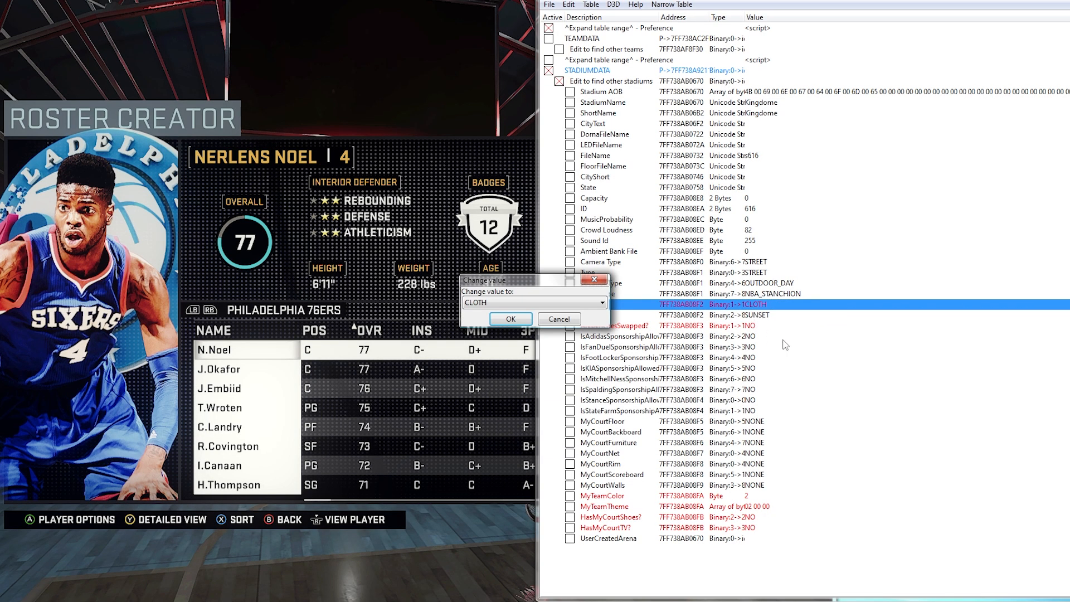
left_click(533, 303)
left_click(499, 323)
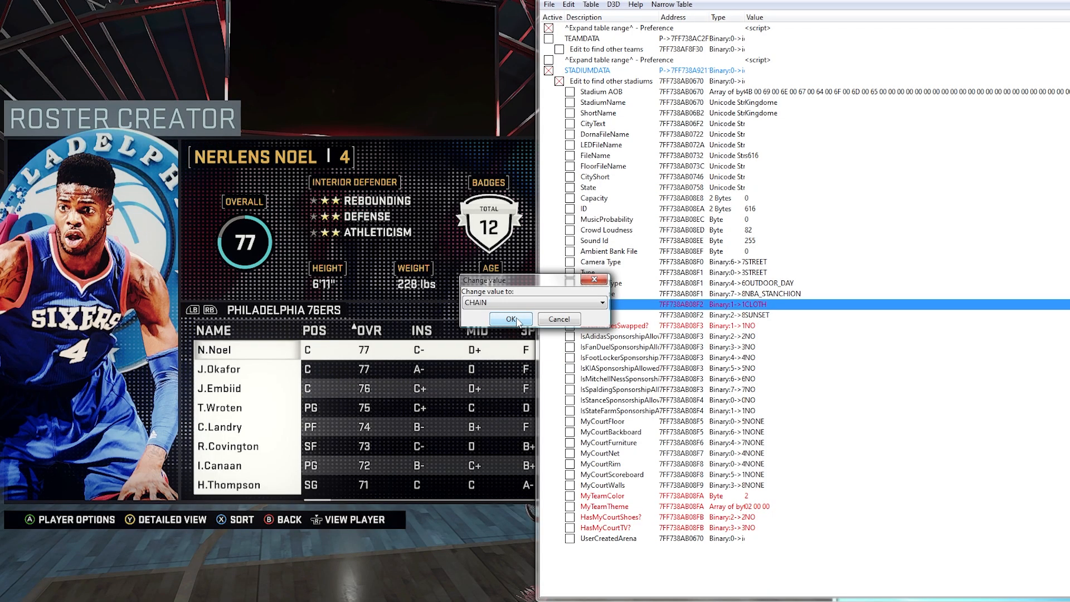
left_click(516, 319)
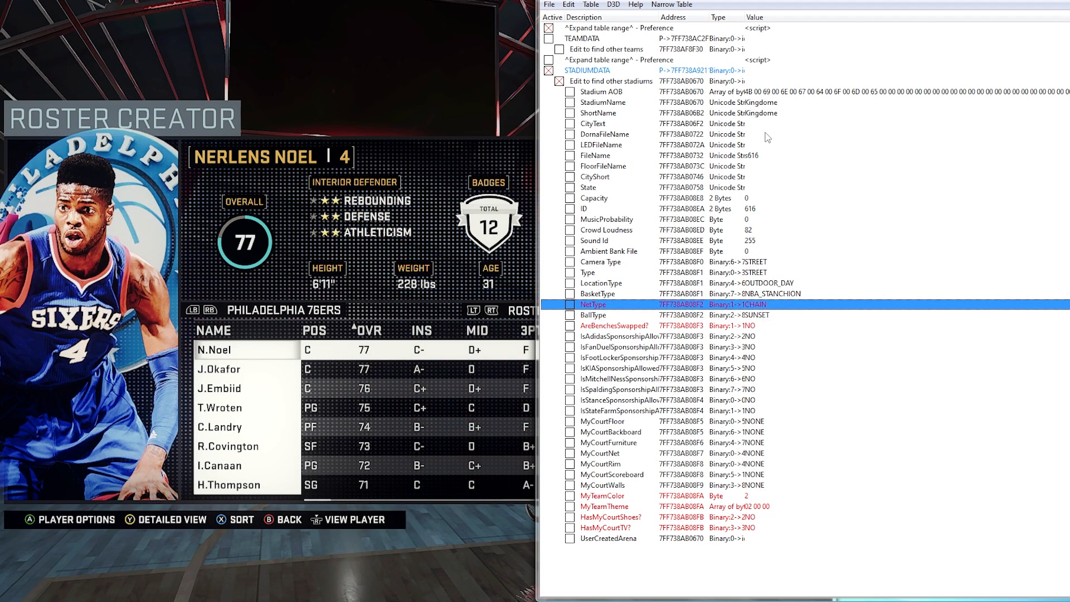
Open the Kingdome stadium's FileName value for editing and locate s904.iff in the waigua folder in File Explorer
left_click(752, 157)
double_click(755, 157)
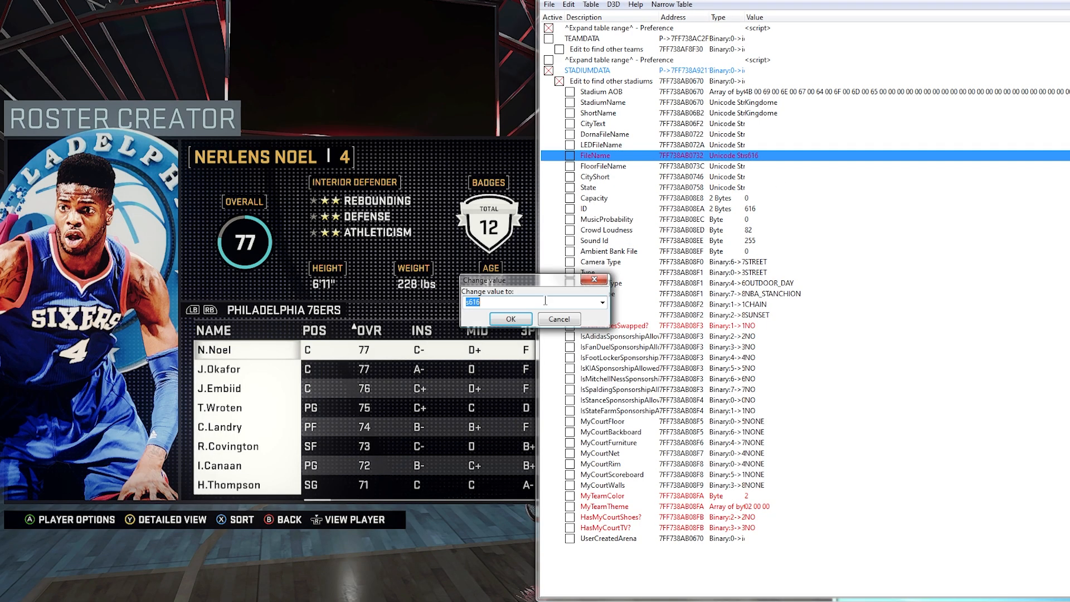
left_click(493, 306)
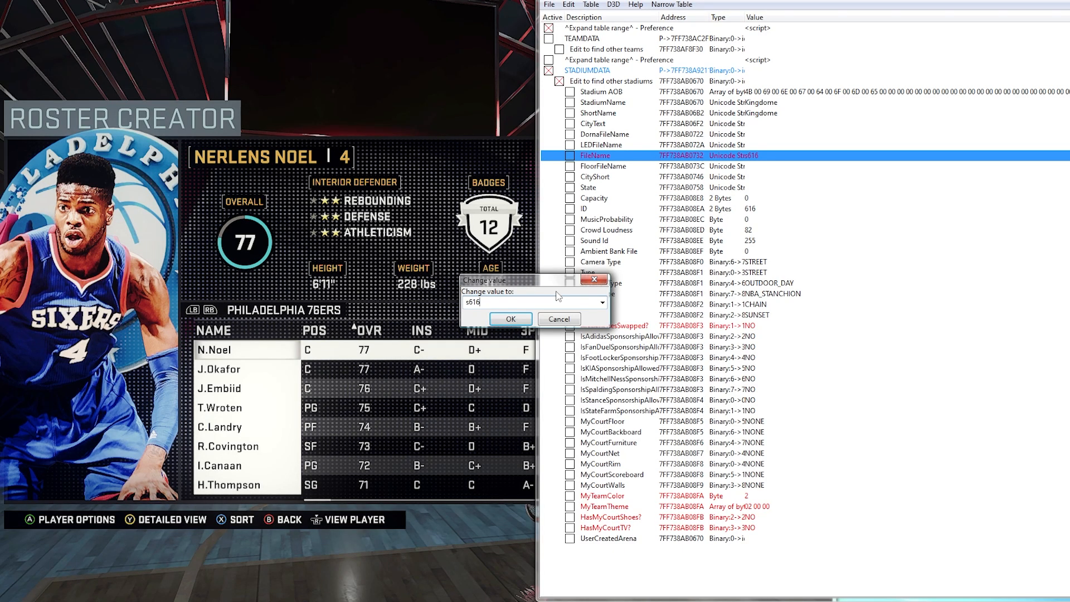
key("alt+Tab")
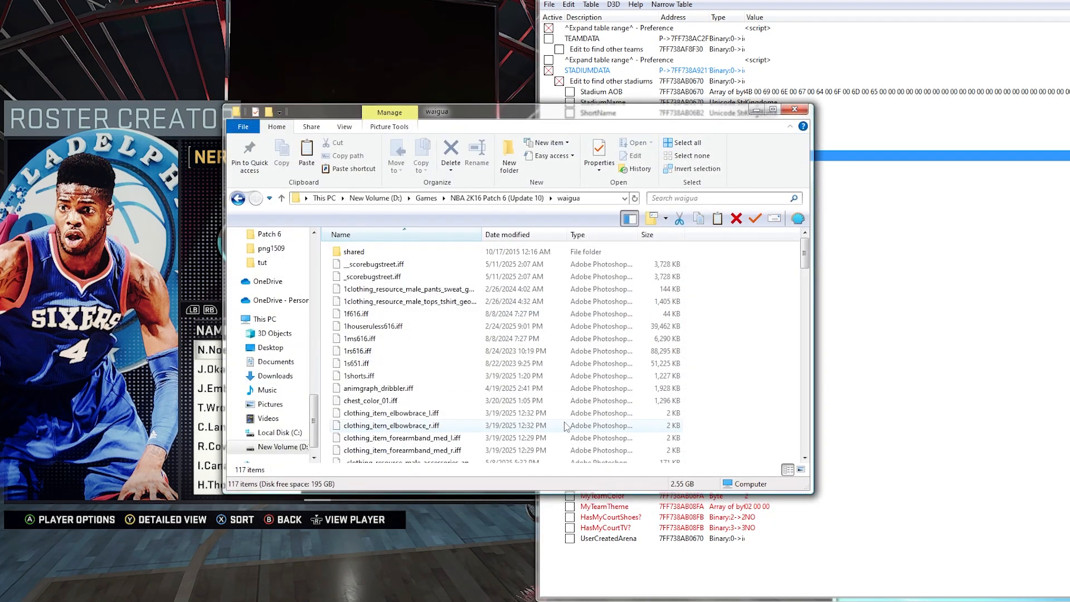
scroll(640, 307, "down", 15)
scroll(510, 373, "down", 10)
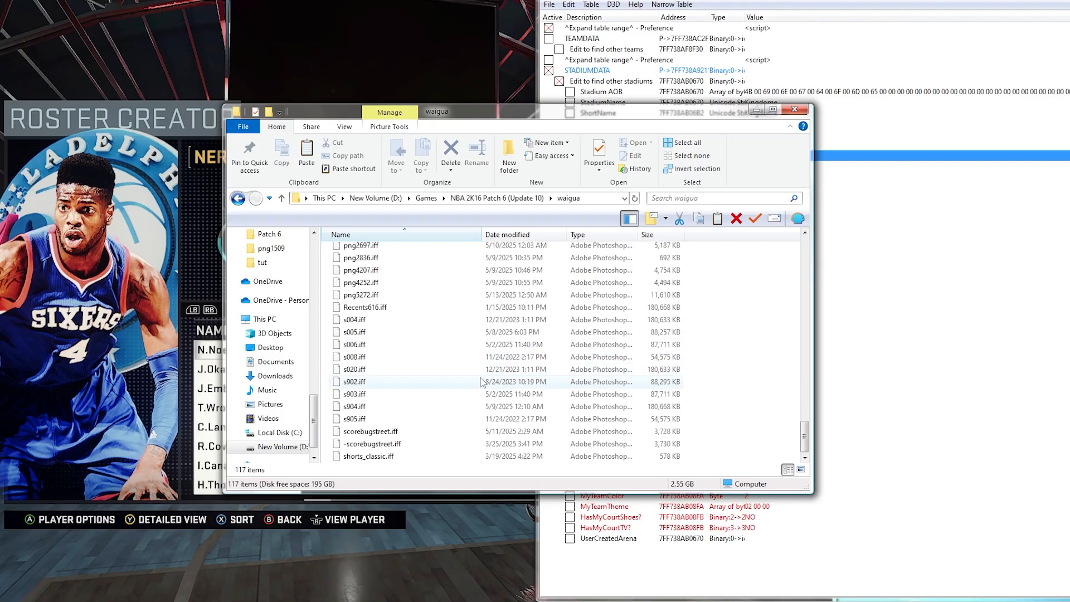
left_click(366, 408)
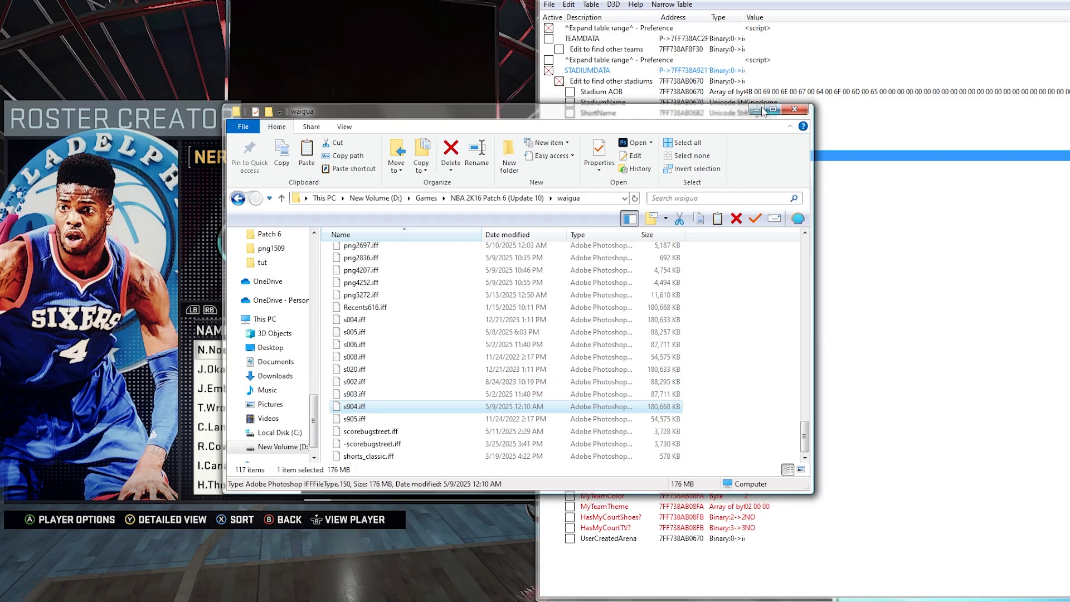
left_click(756, 109)
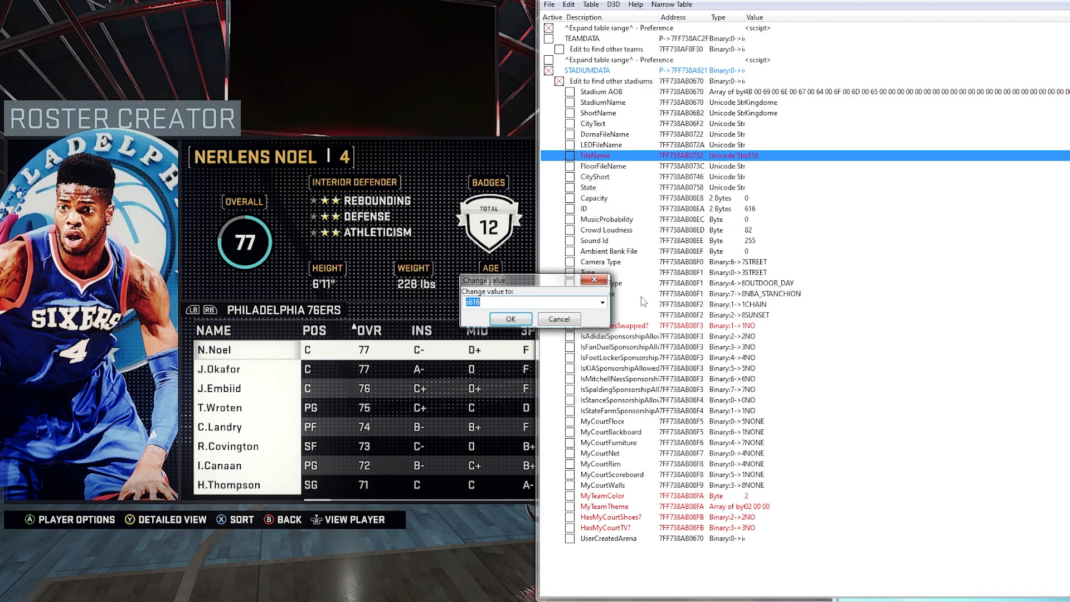
Set the FileName of the Kingdome stadium to s904 : Sunset Beach Park
left_click(602, 303)
left_click_drag(602, 342, 604, 437)
left_click(513, 412)
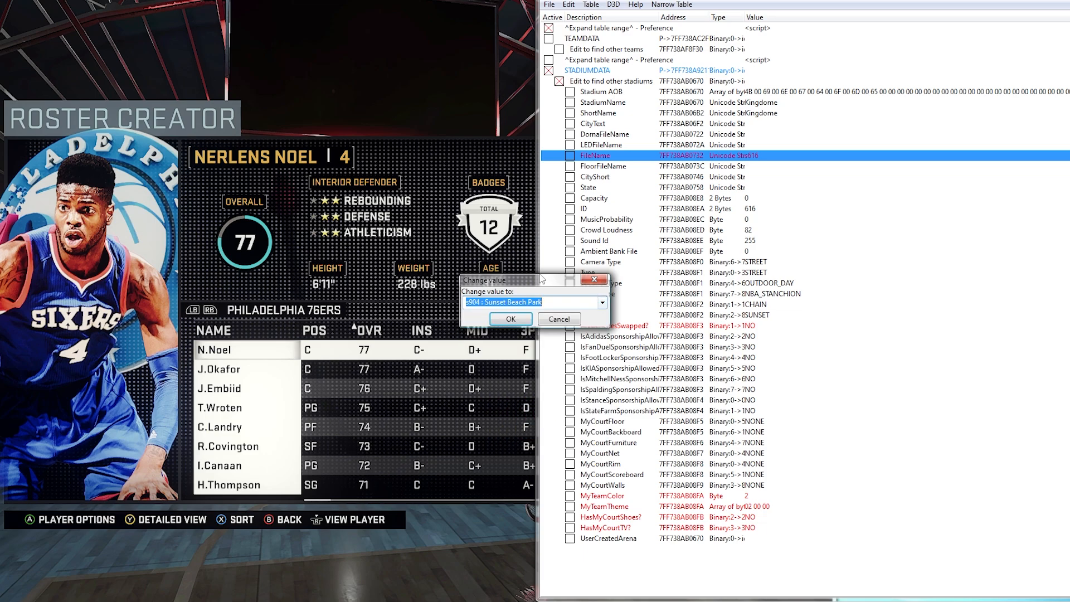
left_click(511, 319)
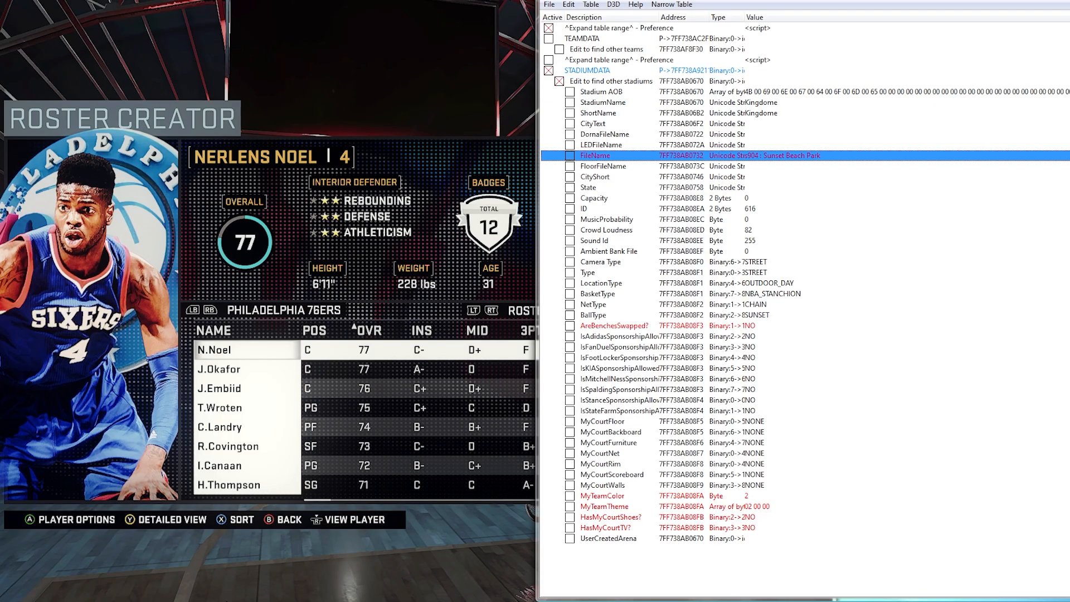
Look up the stadium file s903.iff in the waigua folder in File Explorer, then return to Cheat Engine
left_click(198, 596)
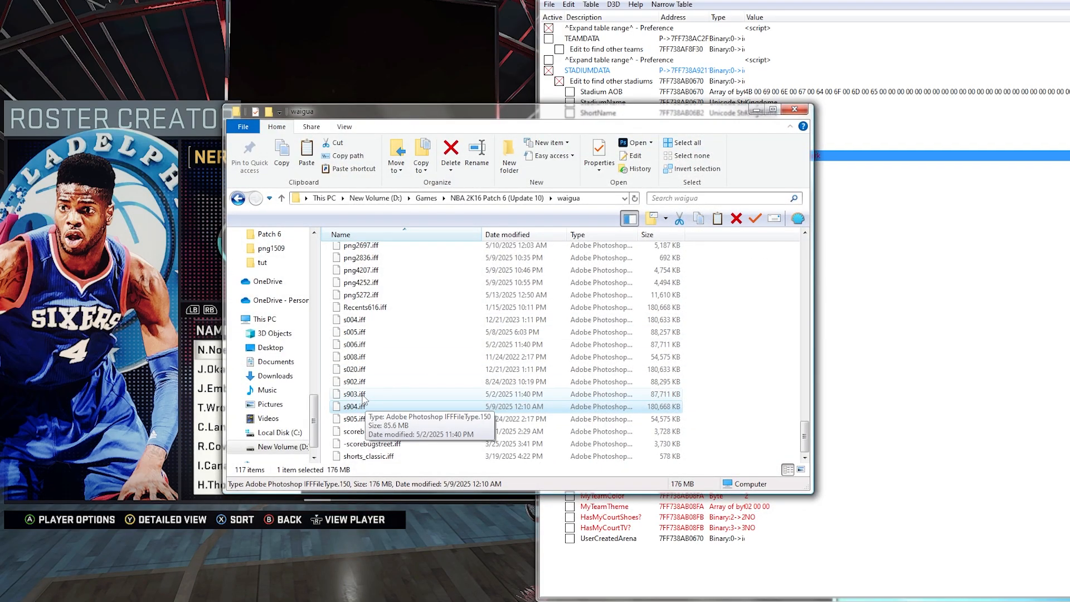
left_click(363, 396)
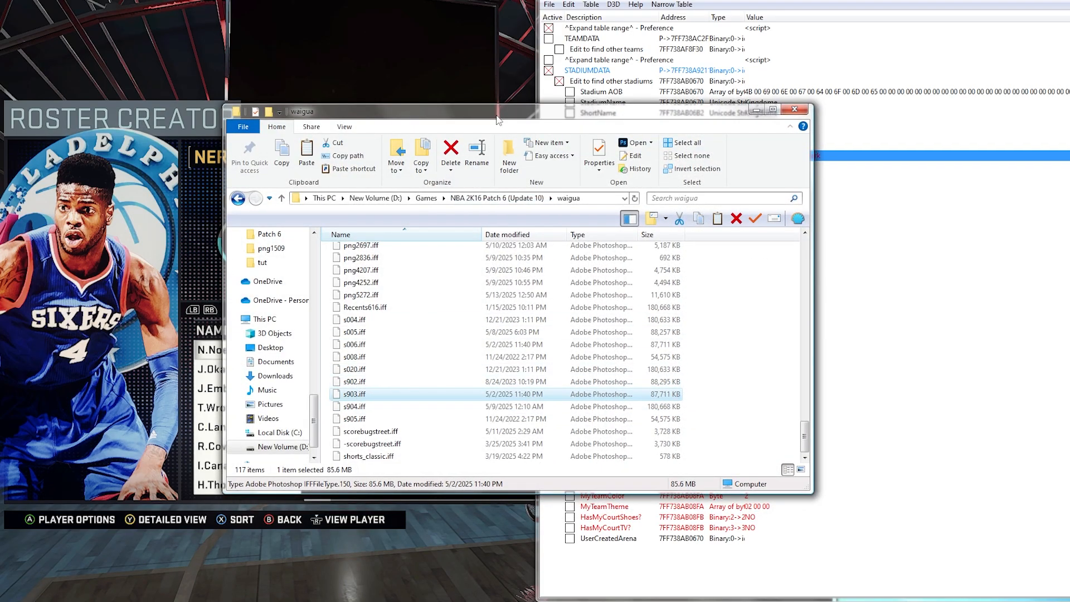
left_click_drag(497, 119, 756, 89)
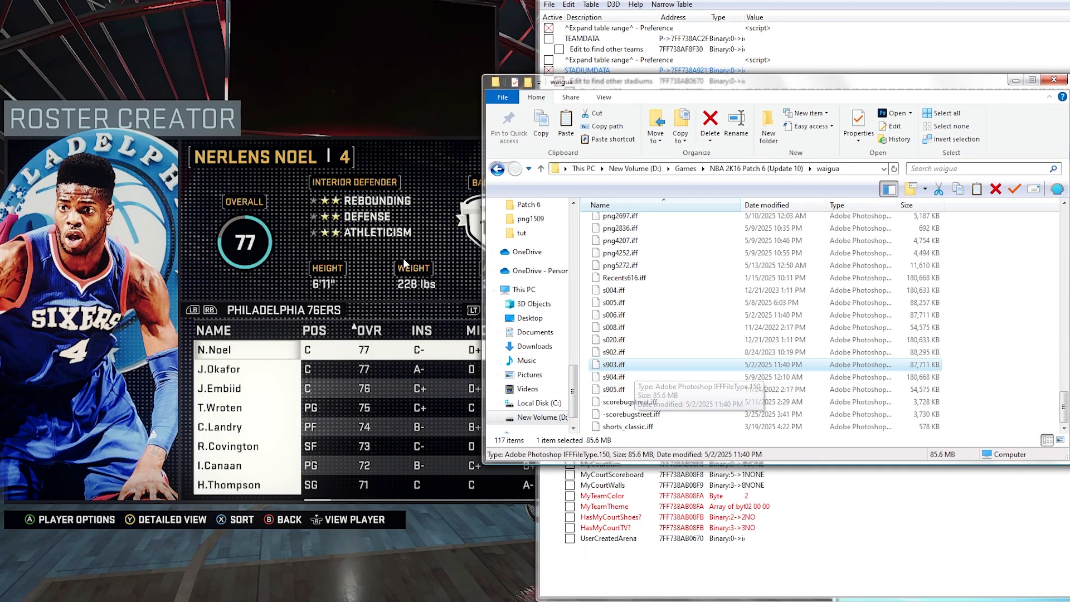
left_click(309, 277)
left_click(941, 103)
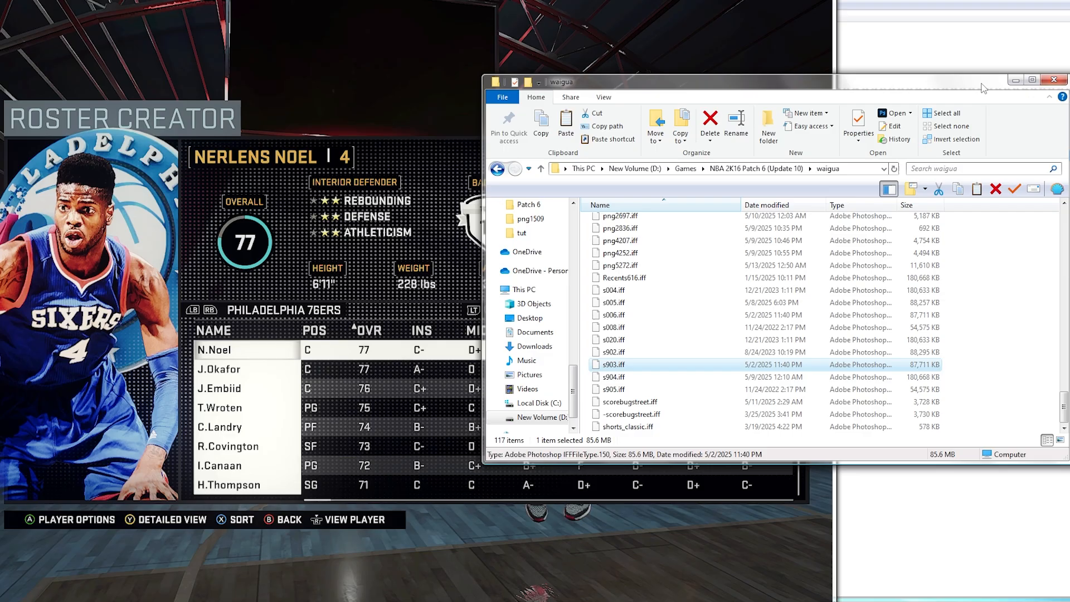
left_click(1015, 80)
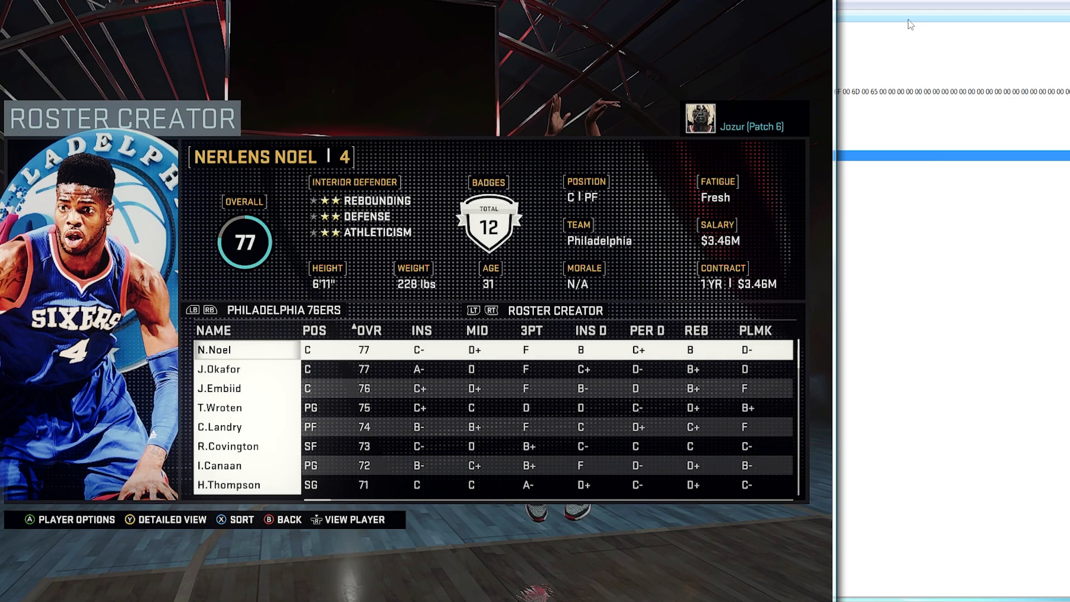
left_click(912, 2)
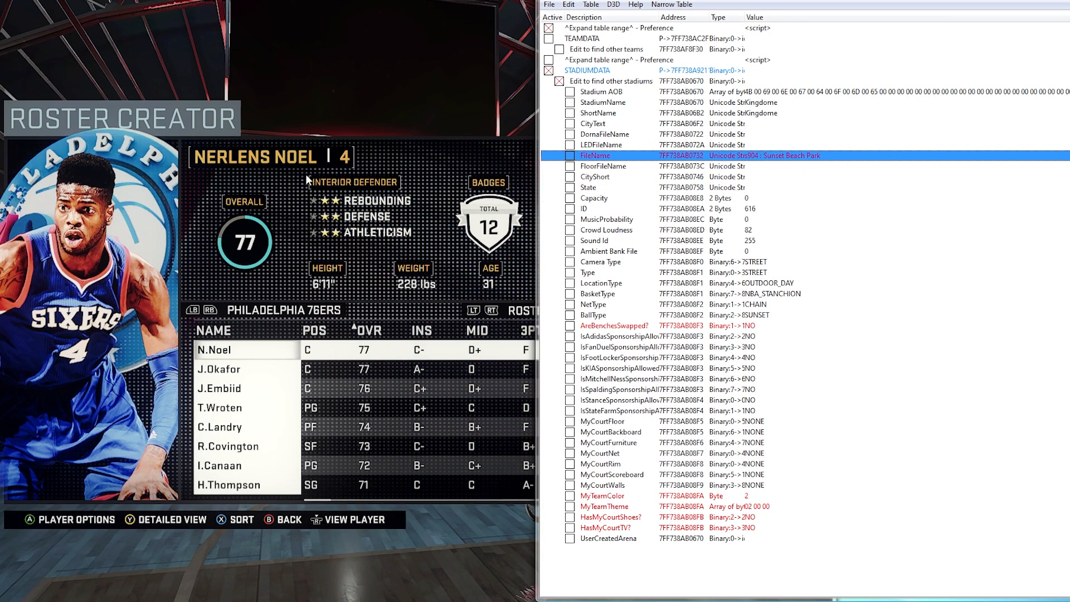
Switch to NBA 2K16 and exit the Roster Creator to the main menu
left_click(363, 116)
key("Escape")
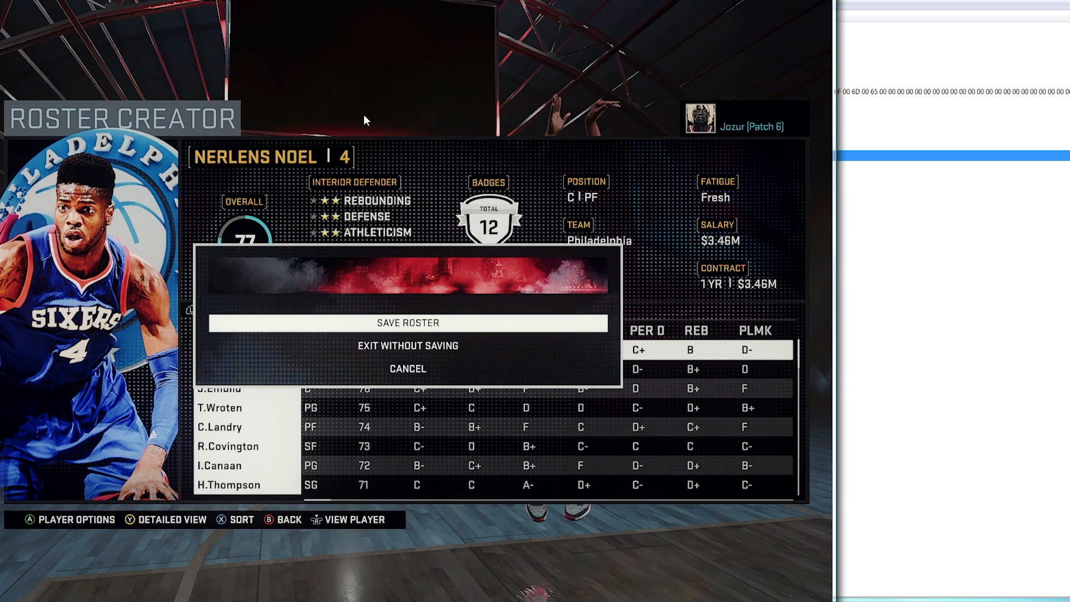
key("Return")
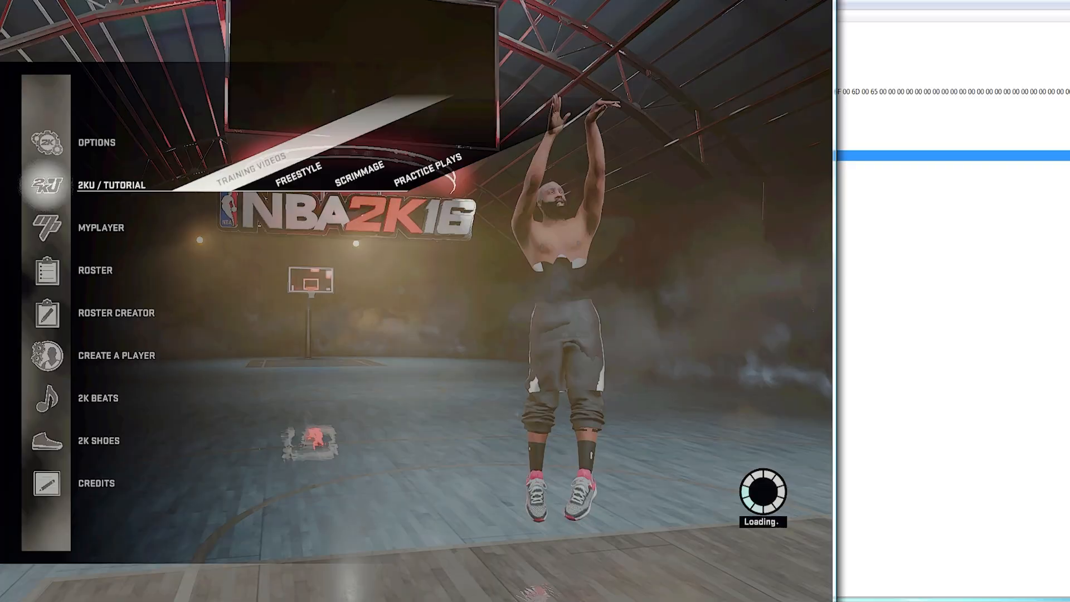
key("alt+Tab")
key("alt+Tab")
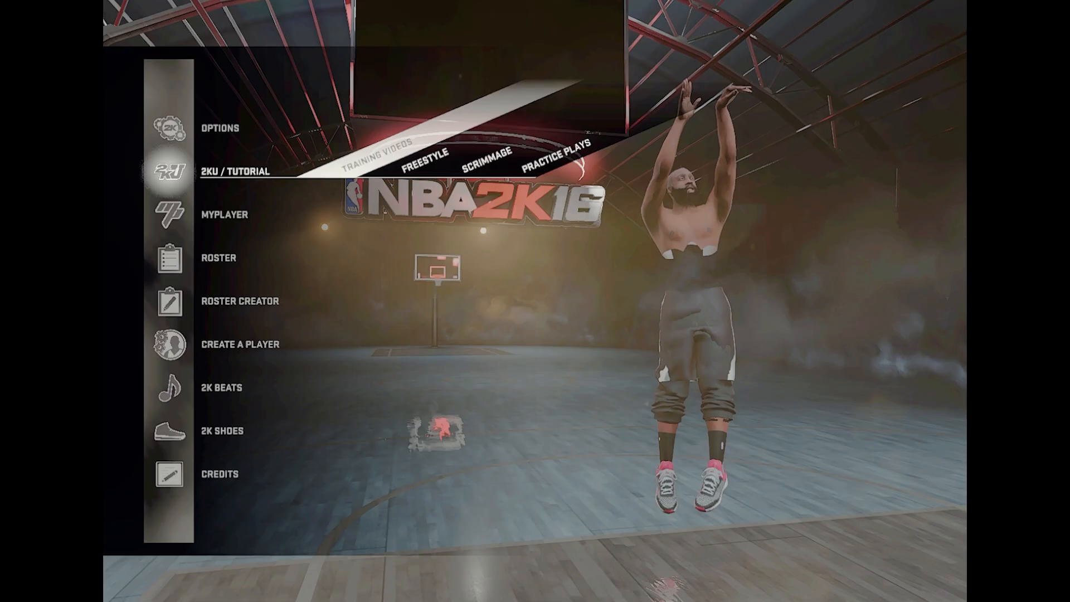
key("alt+Tab")
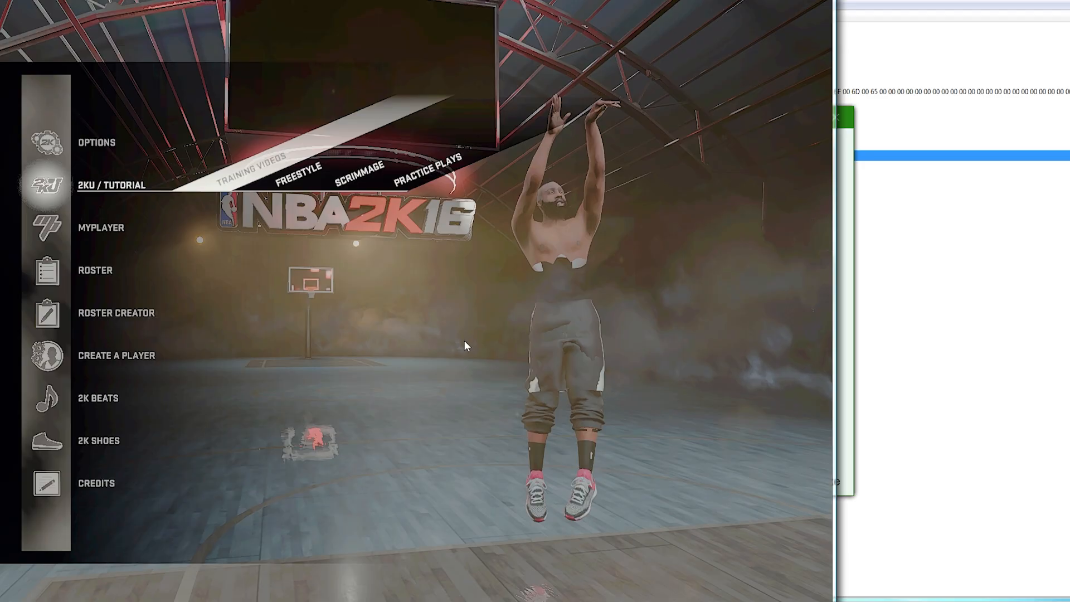
Load a saved Mascots roster through the Roster Creator's Edit Roster option and return to the main menu
key("Down")
key("Down")
key("Down")
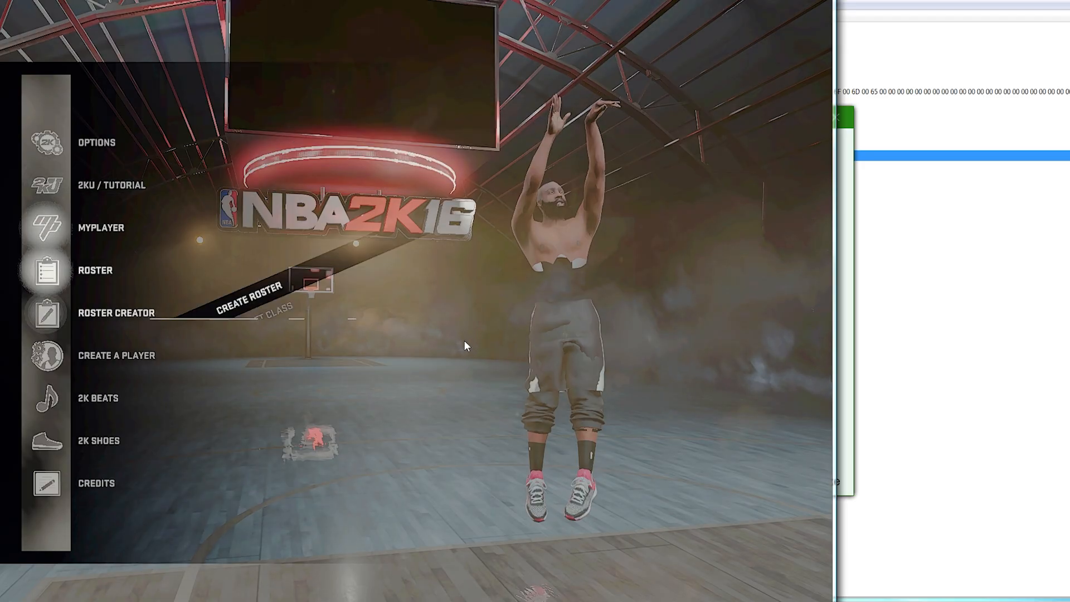
key("Return")
key("Down")
key("Down")
key("Down")
key("Down")
key("Down")
key("Down")
key("Down")
key("Down")
key("Down")
key("Down")
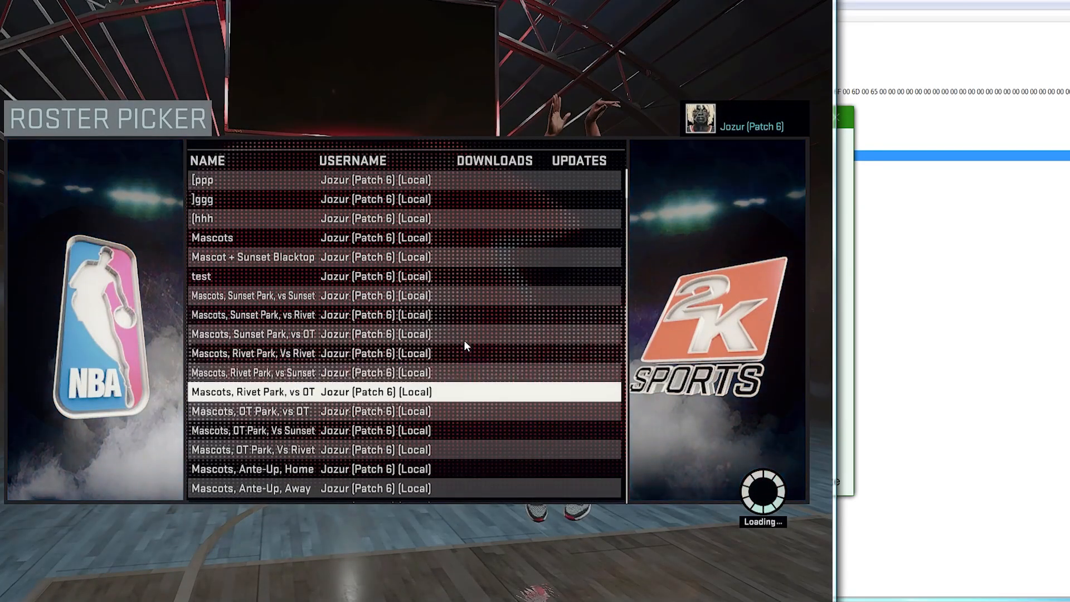
key("Return")
key("Escape")
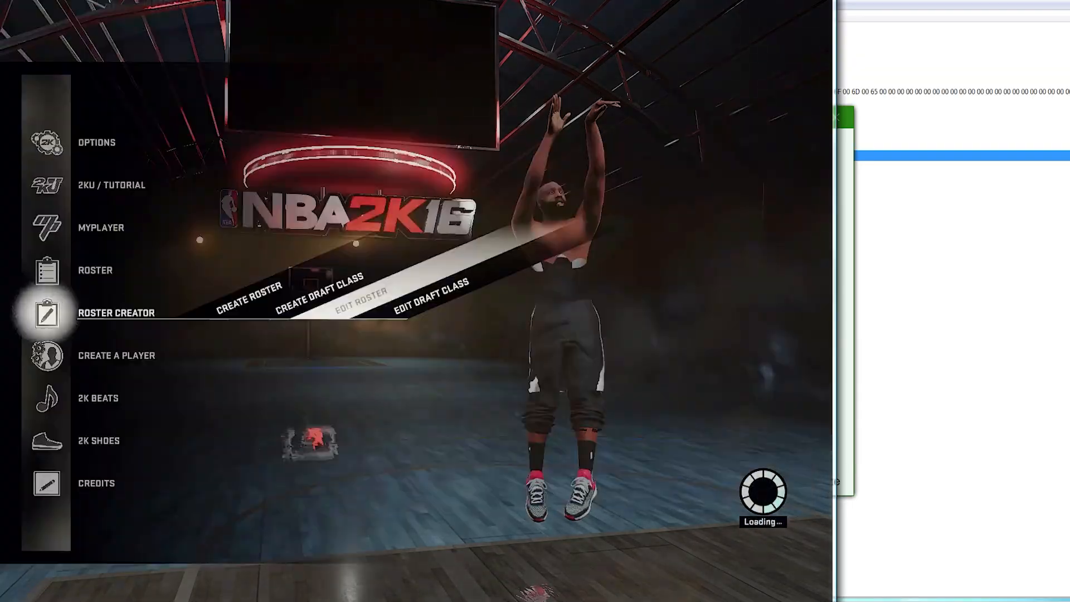
key("Escape")
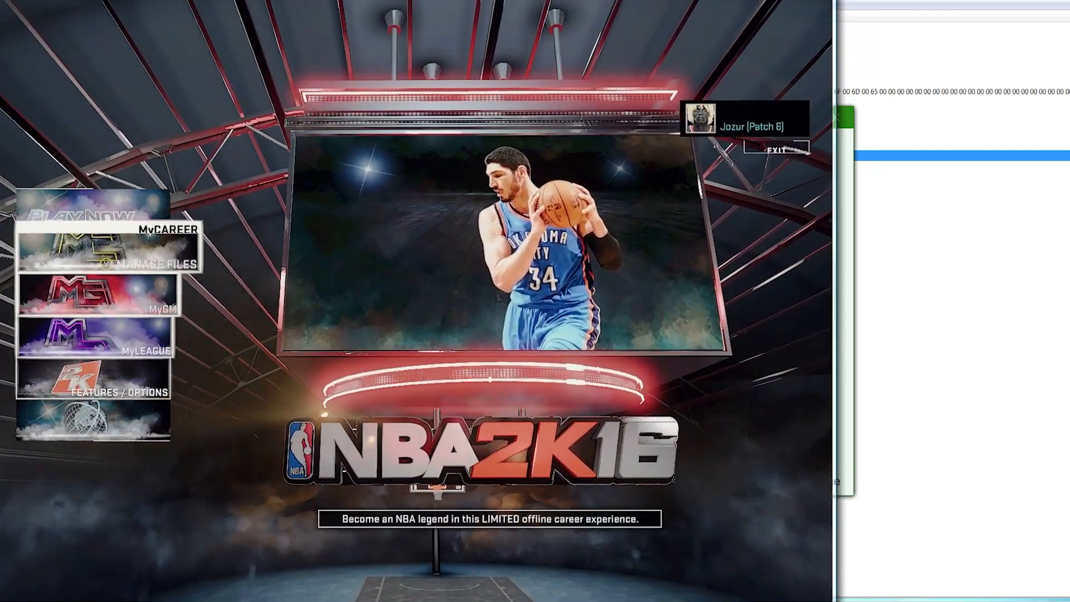
Start a one vs one Blacktop game to test the park court with the loaded roster
key("Up")
key("Return")
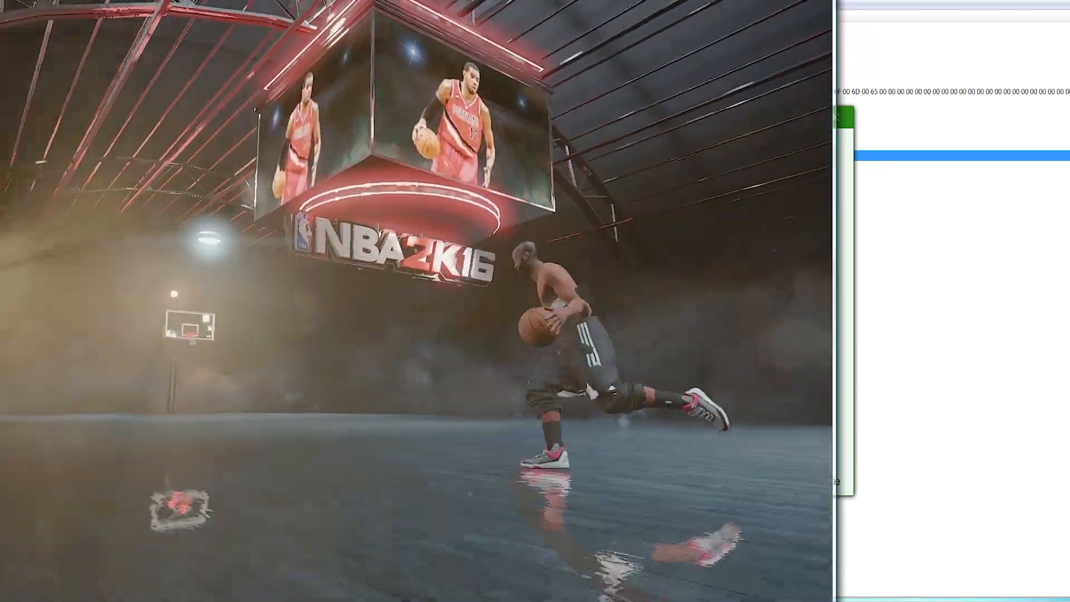
key("Up")
key("Return")
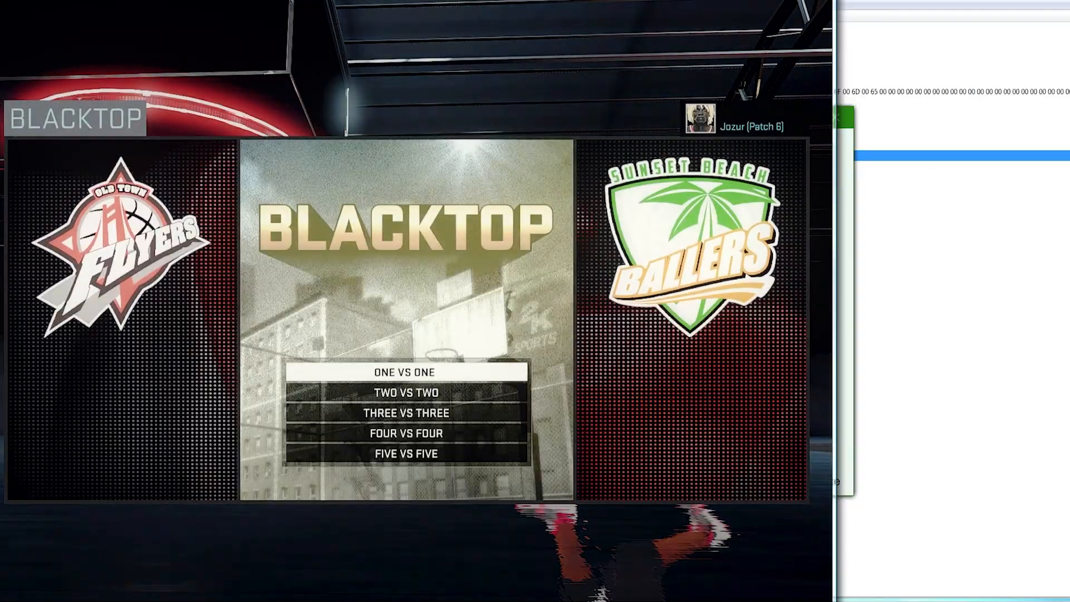
key("Return")
key("Return")
key("Return")
key("Return")
key("Right")
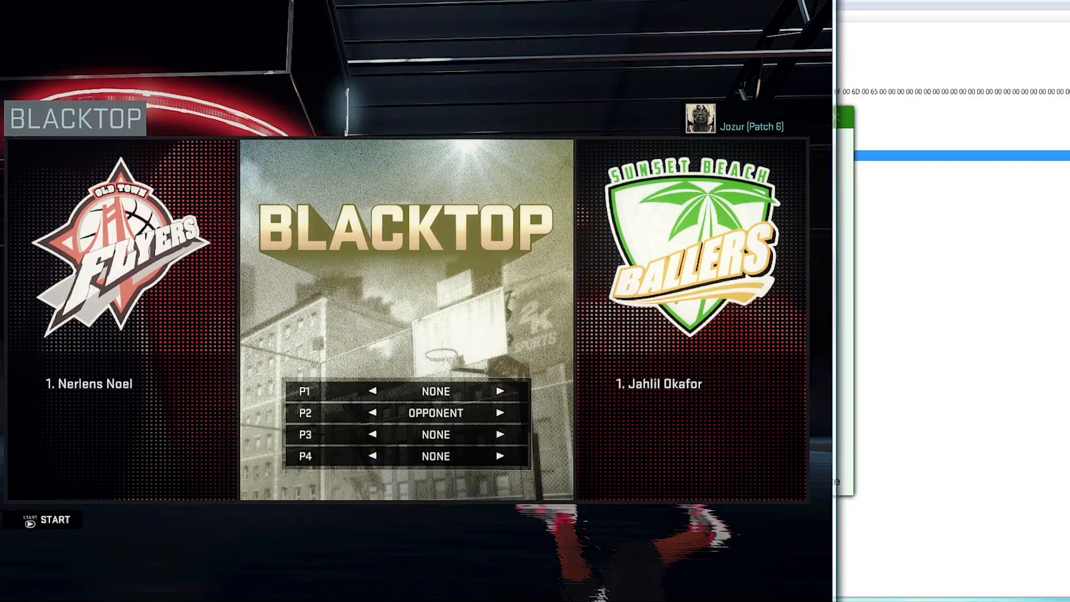
key("Return")
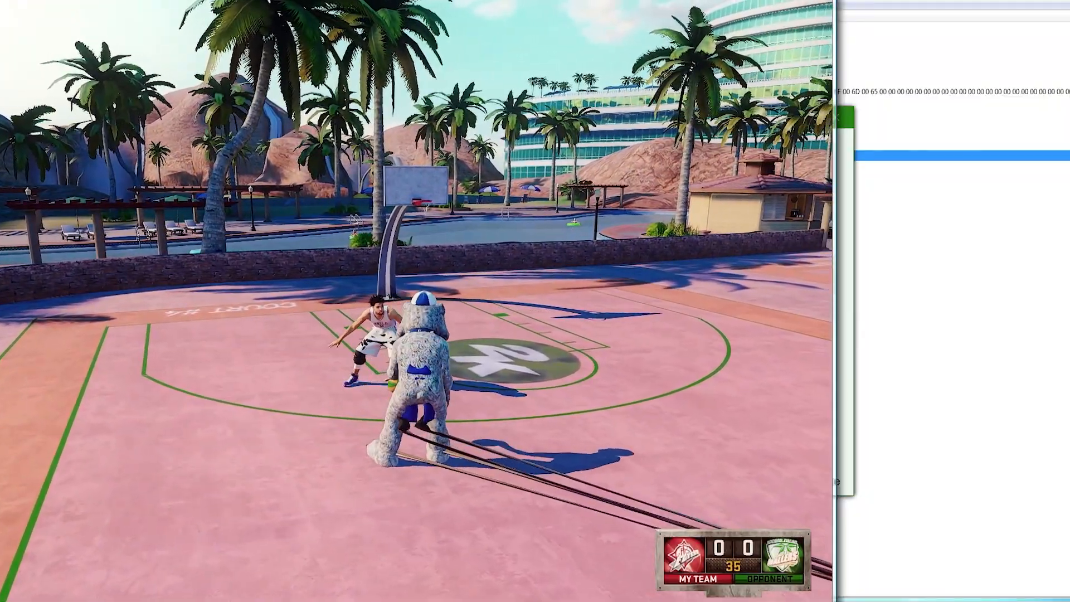
Quit the one vs one game on the beach court and return to the main menu
key("Escape")
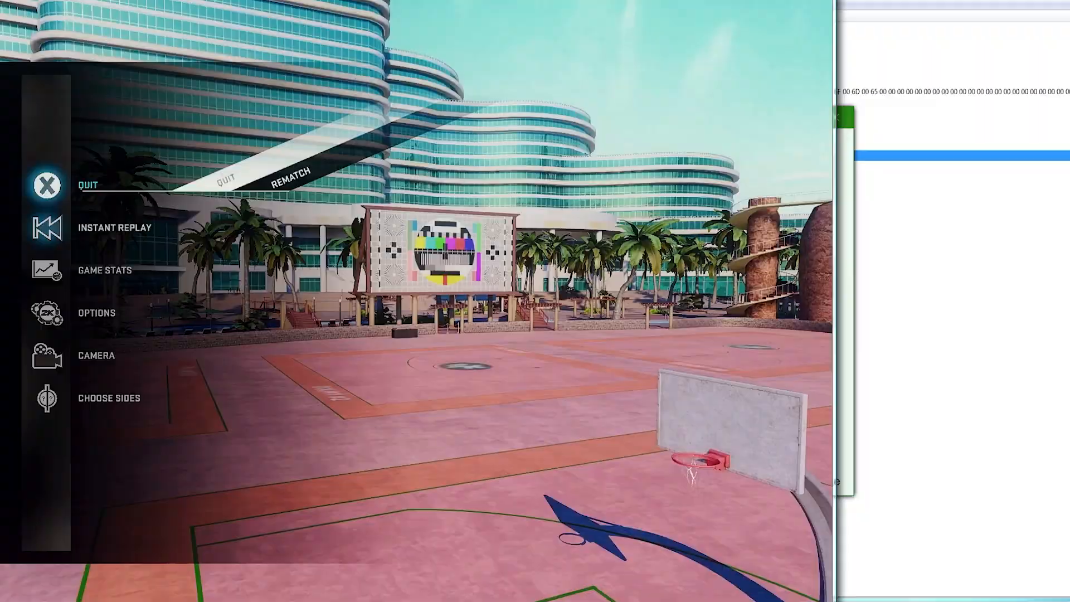
key("Return")
key("Down")
key("Return")
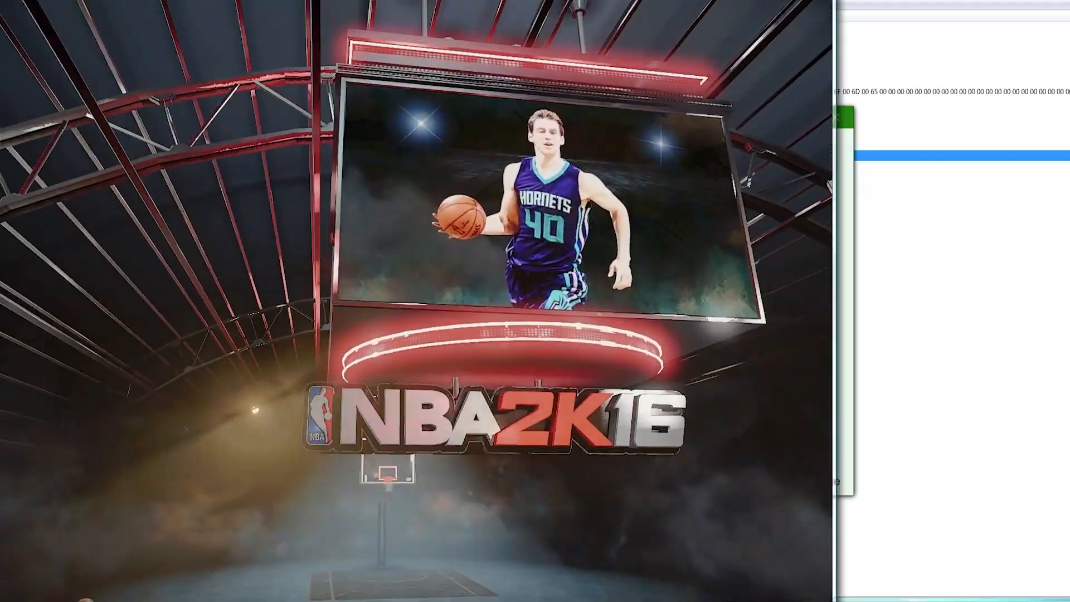
Open Edit Roster's roster picker, browse the saved rosters, and check the Kingdome FileName in Cheat Engine before returning to NBA 2K16
key("Return")
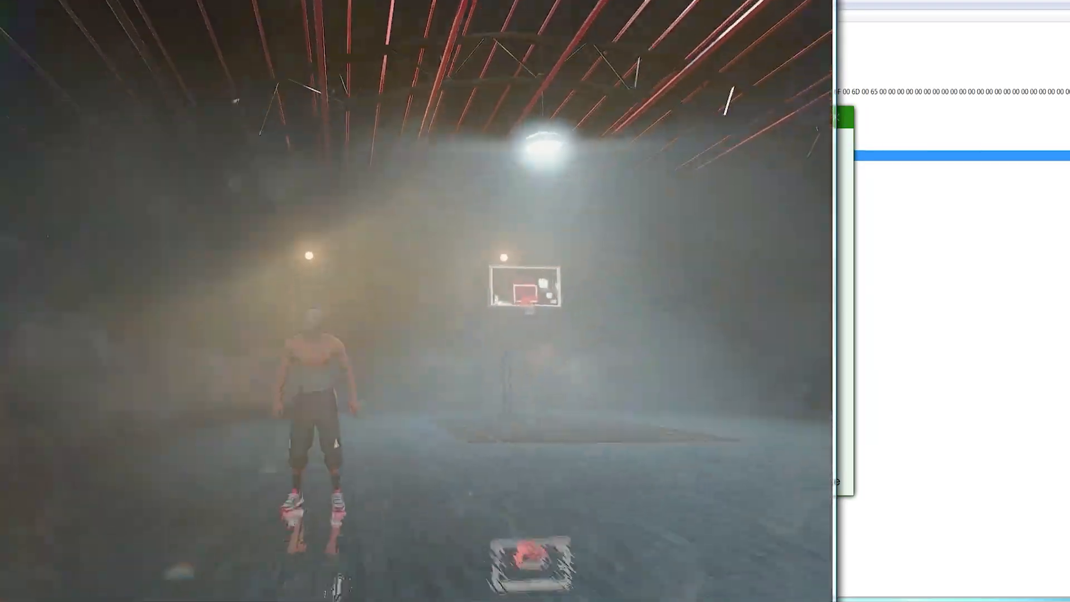
key("Down")
key("Down")
key("Down")
key("Down")
key("Right")
key("Right")
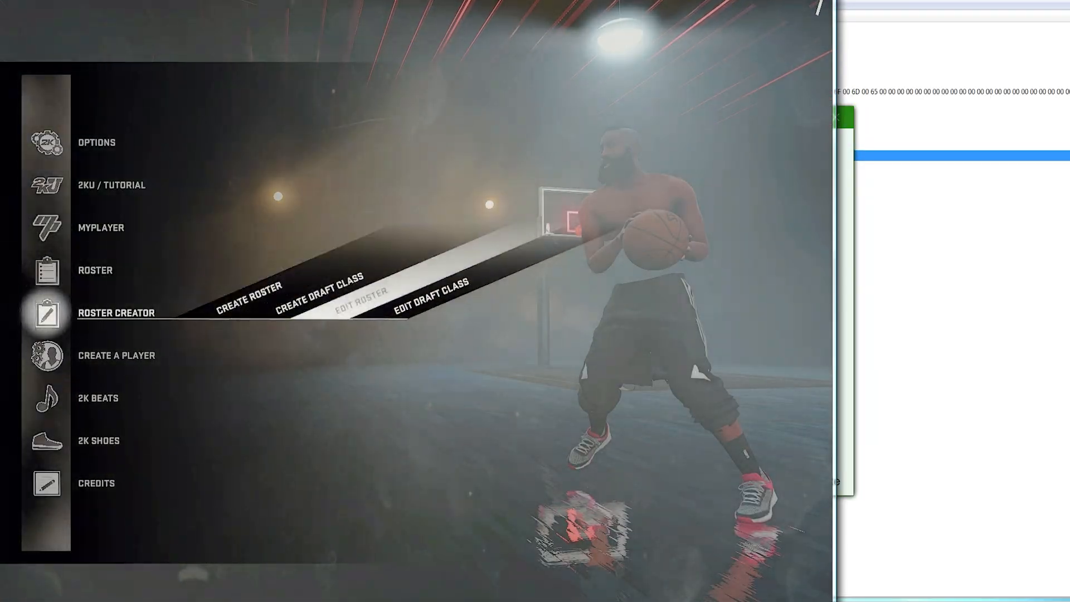
key("Return")
key("Down")
key("Down")
key("Down")
key("Down")
key("Down")
key("Down")
key("Down")
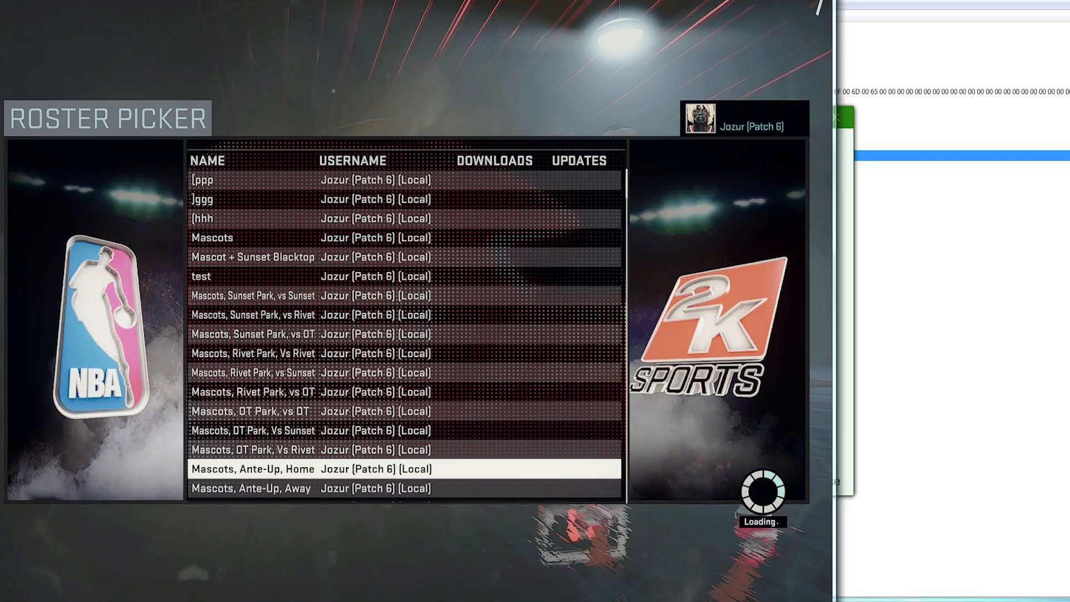
left_click(907, 84)
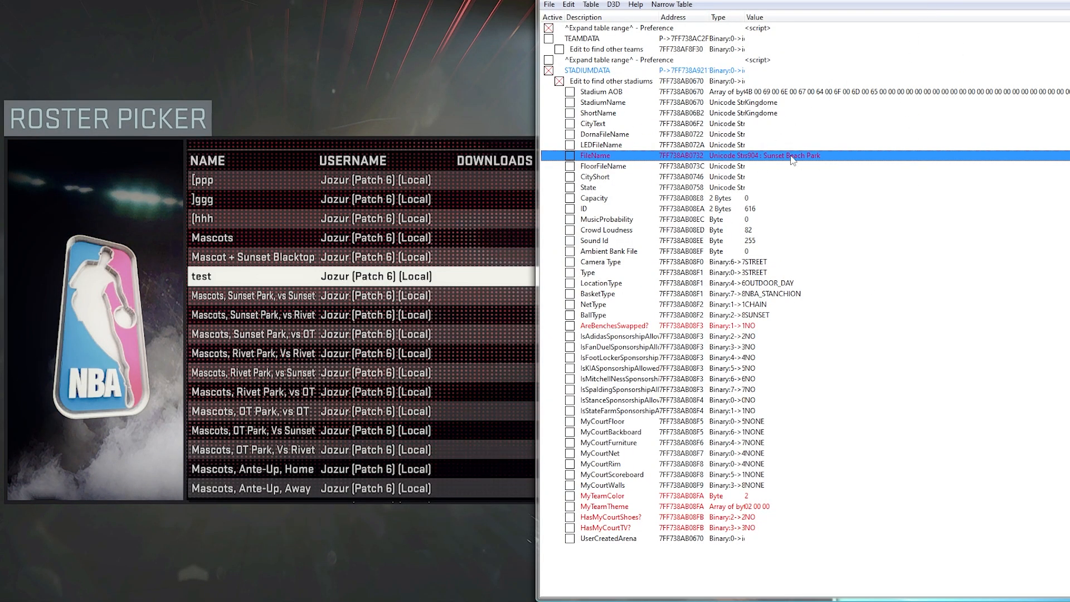
left_click(517, 51)
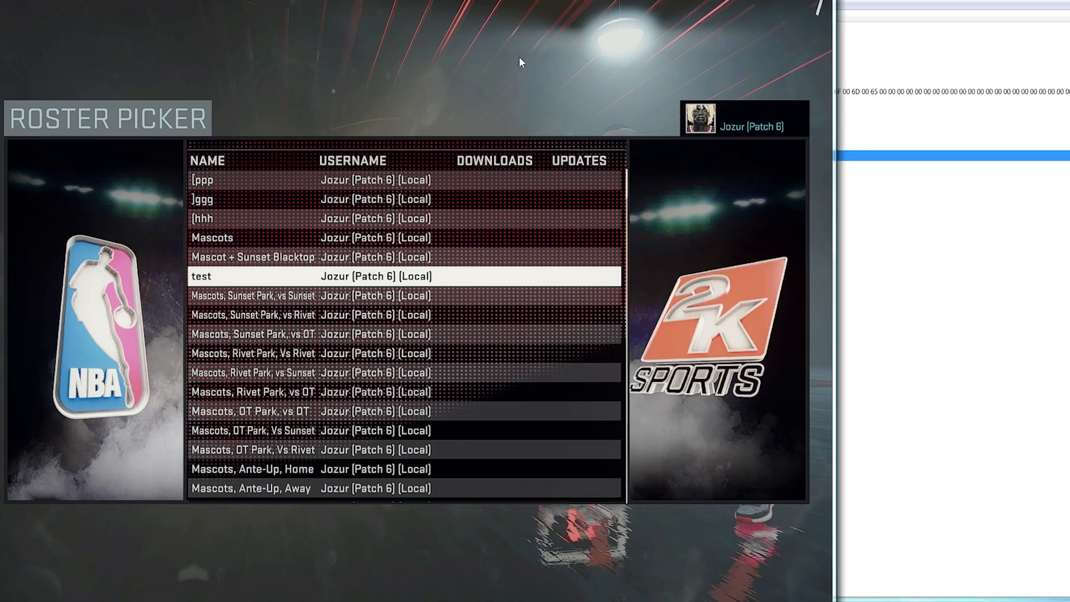
Load the roster "Mascots, Rivet Park, Vs Rivet" and check the Kingdome stadium values in Cheat Engine
key("Down")
key("Down")
key("Down")
key("Down")
key("Down")
key("Up")
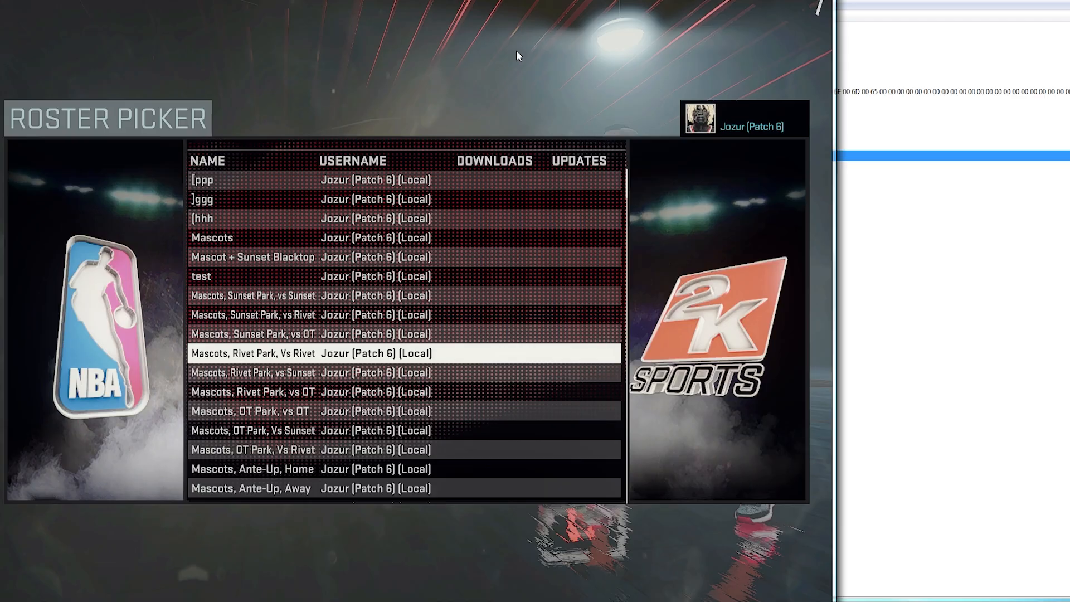
key("Return")
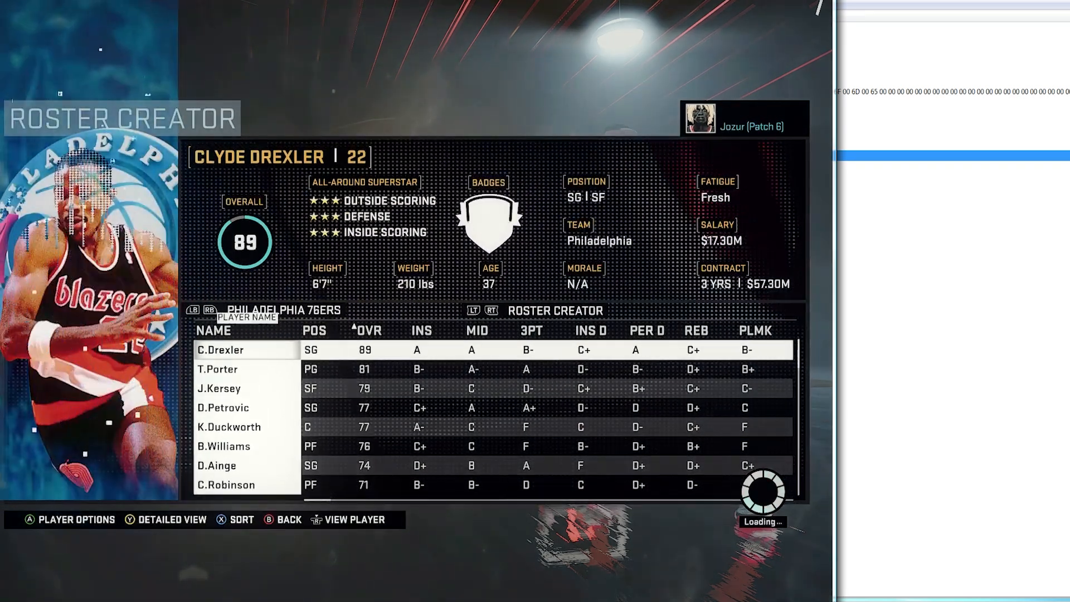
left_click(956, 42)
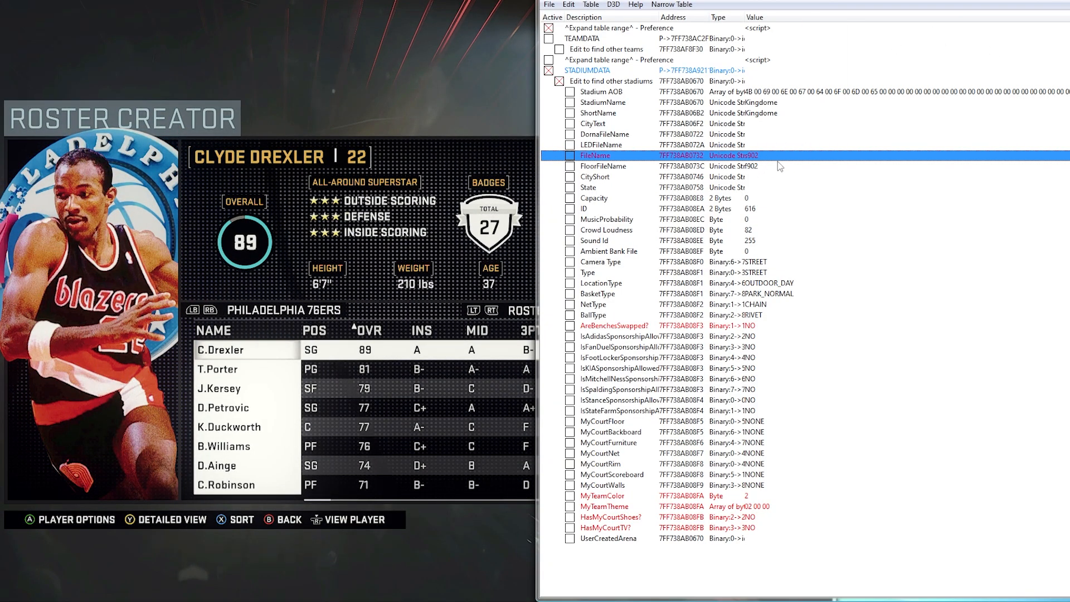
left_click(373, 88)
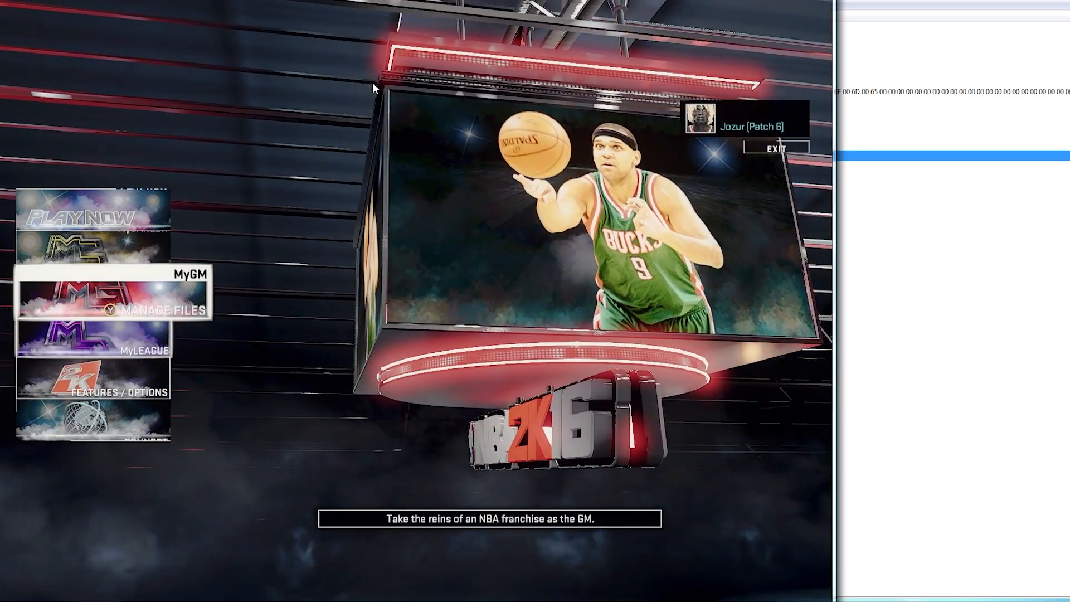
Set up a one vs one Blacktop game between Clyde Drexler and Terry Porter
key("Up")
key("Up")
key("Return")
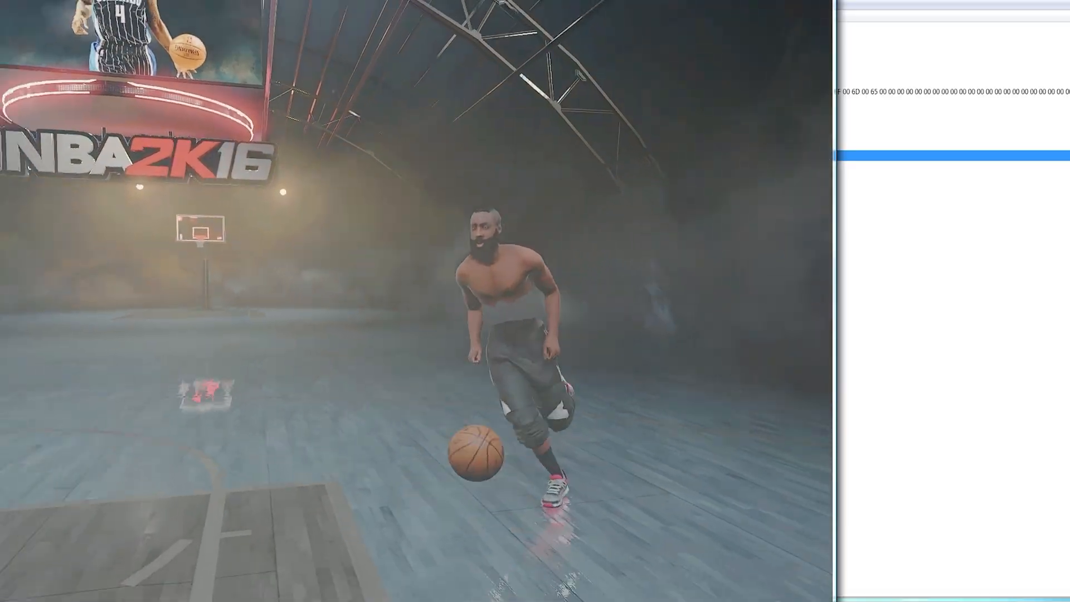
key("Down")
key("Return")
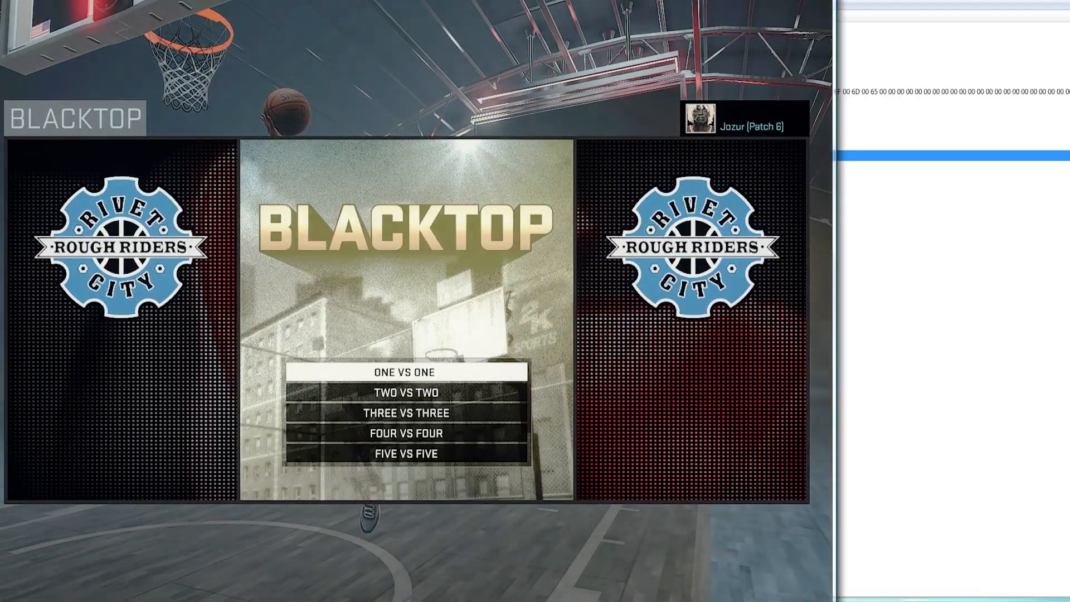
key("Return")
key("Return")
key("Return")
key("Return")
Choose the controller sides and start the Blacktop game to view the Rivet court
key("Right")
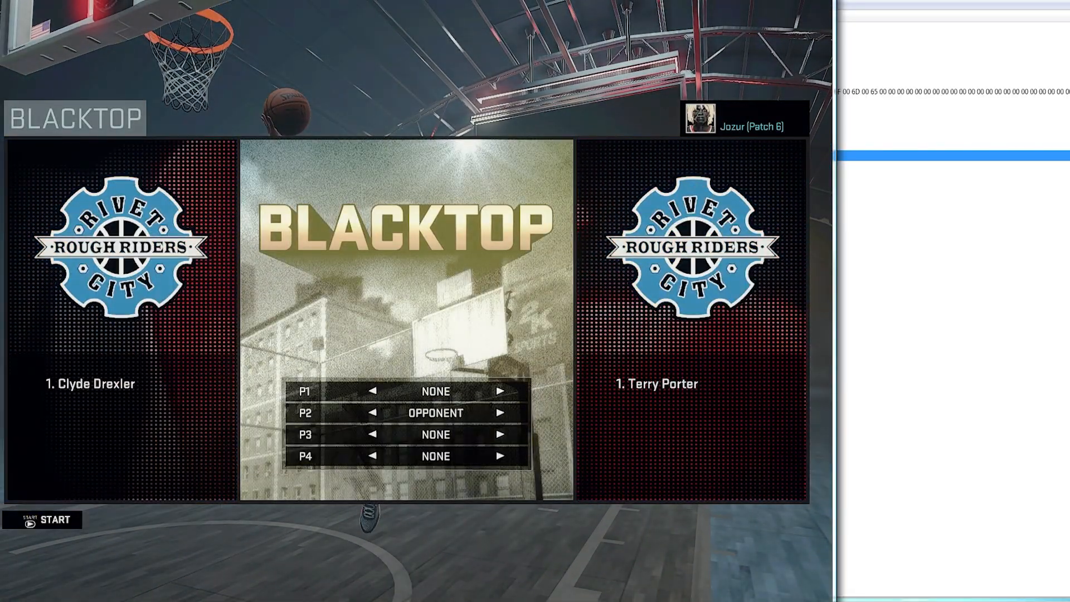
key("Left")
key("Return")
key("Escape")
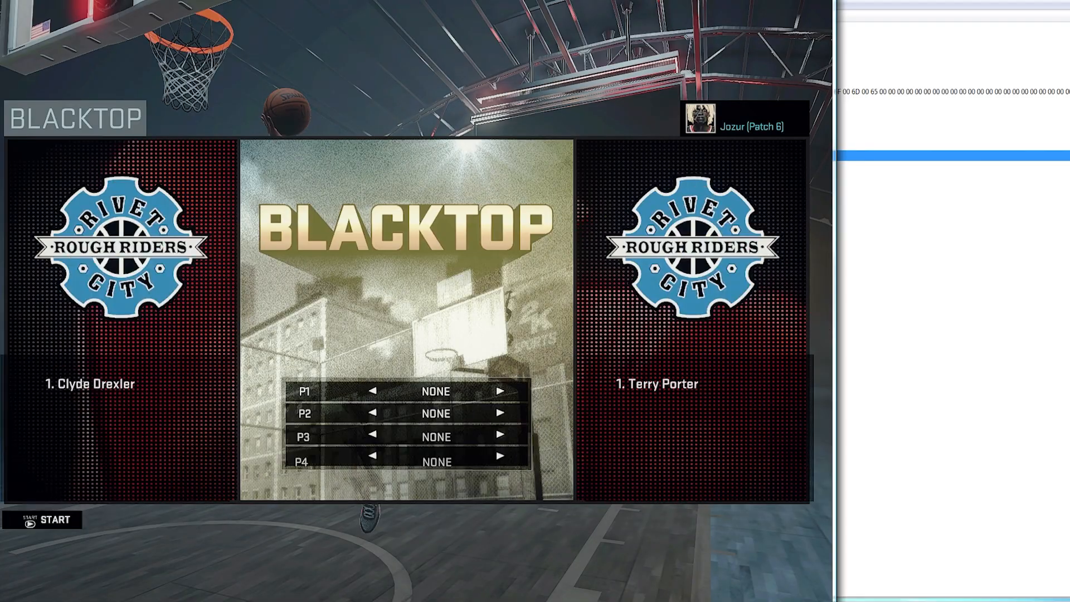
key("Left")
key("Return")
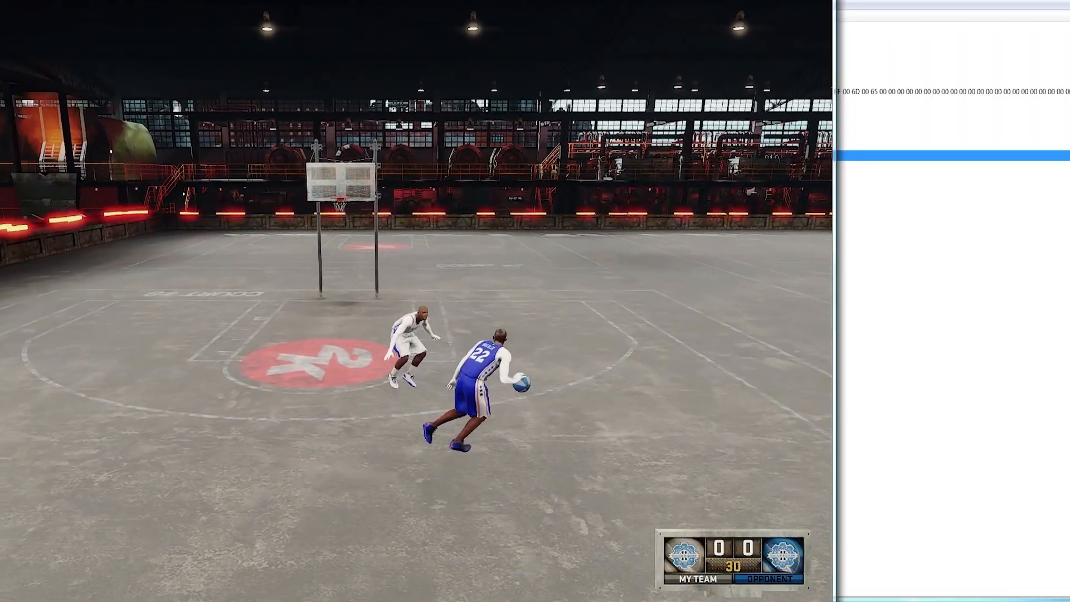
Quit the Blacktop game on the Rivet court and open Features / Options
key("Escape")
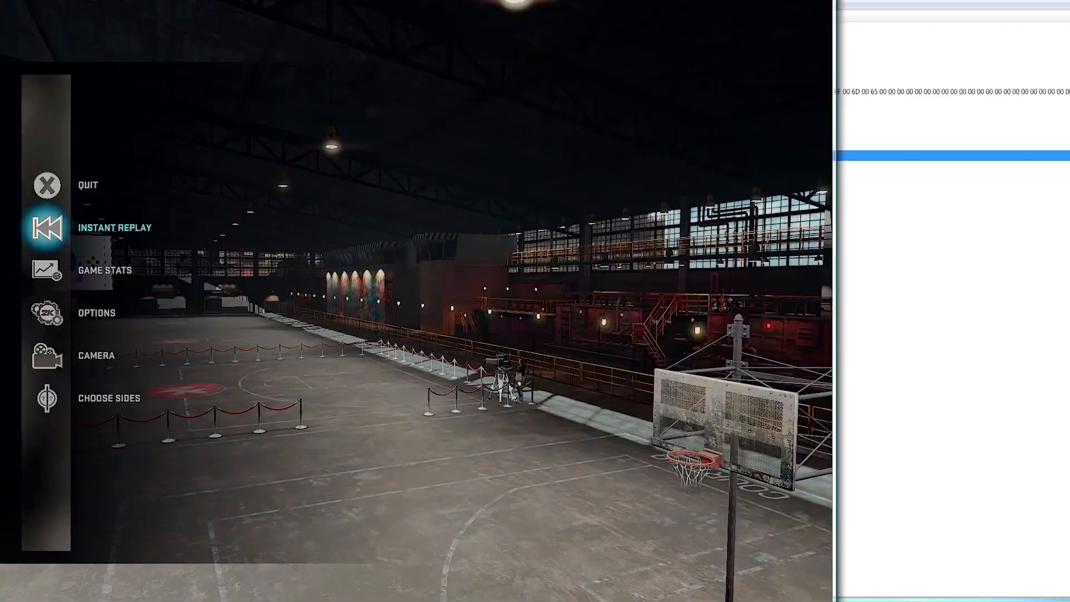
key("Up")
key("Return")
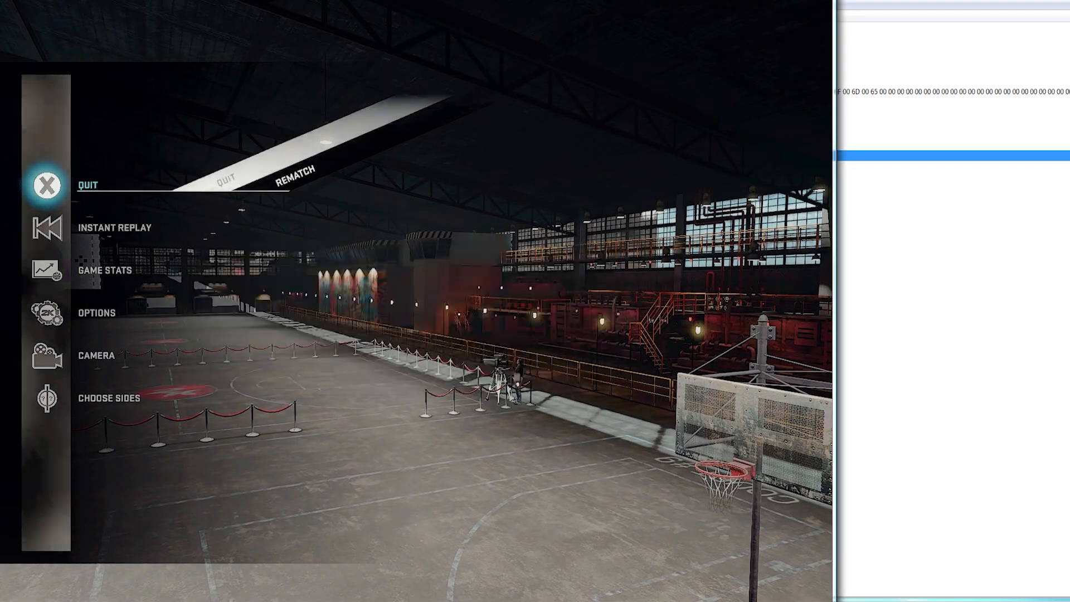
key("Return")
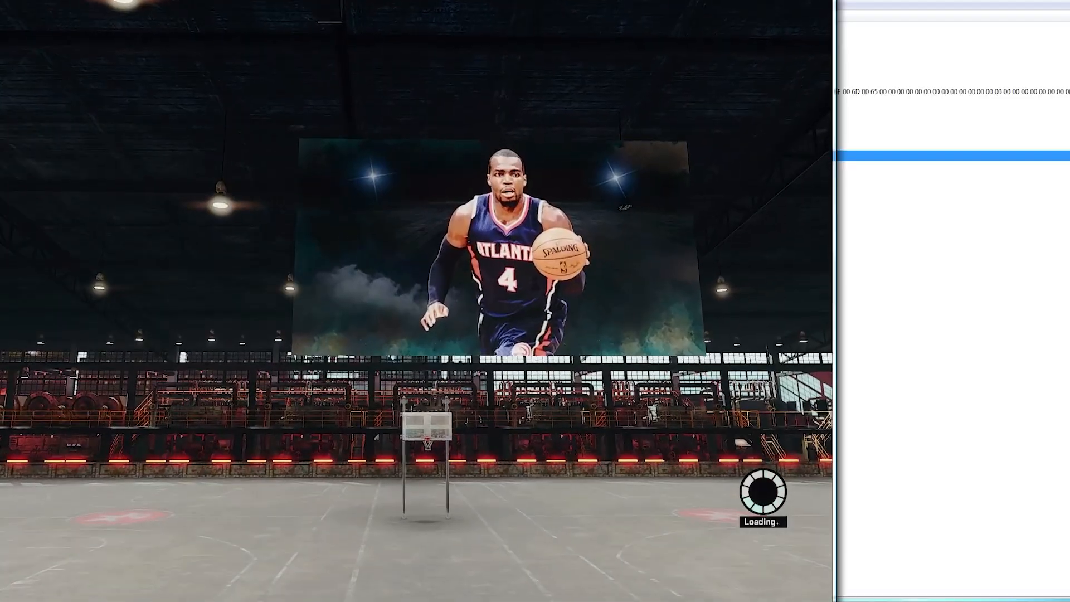
key("Down")
key("Down")
key("Down")
key("Down")
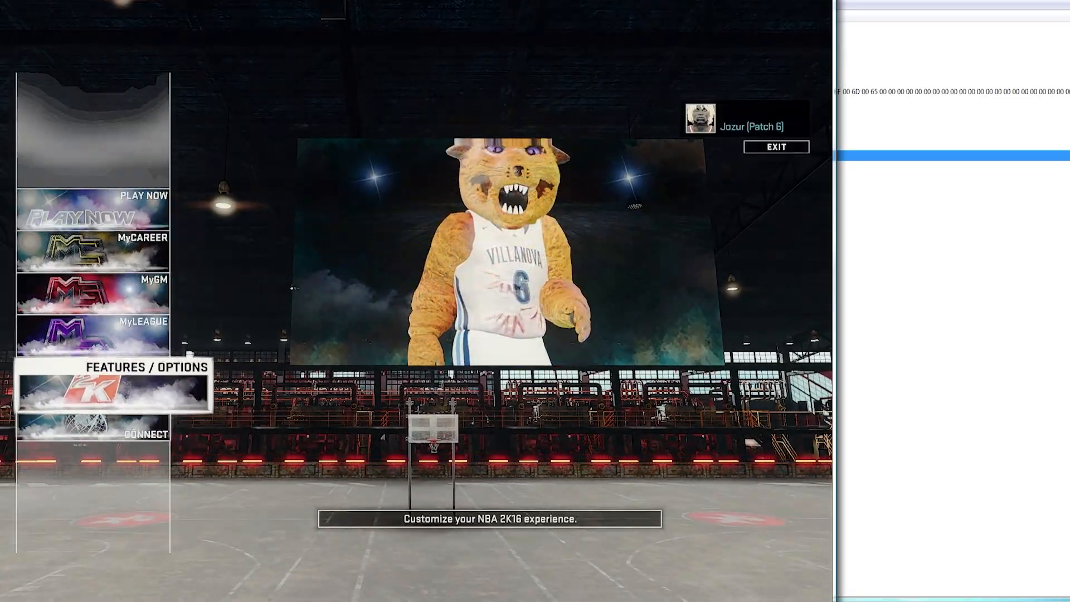
key("Return")
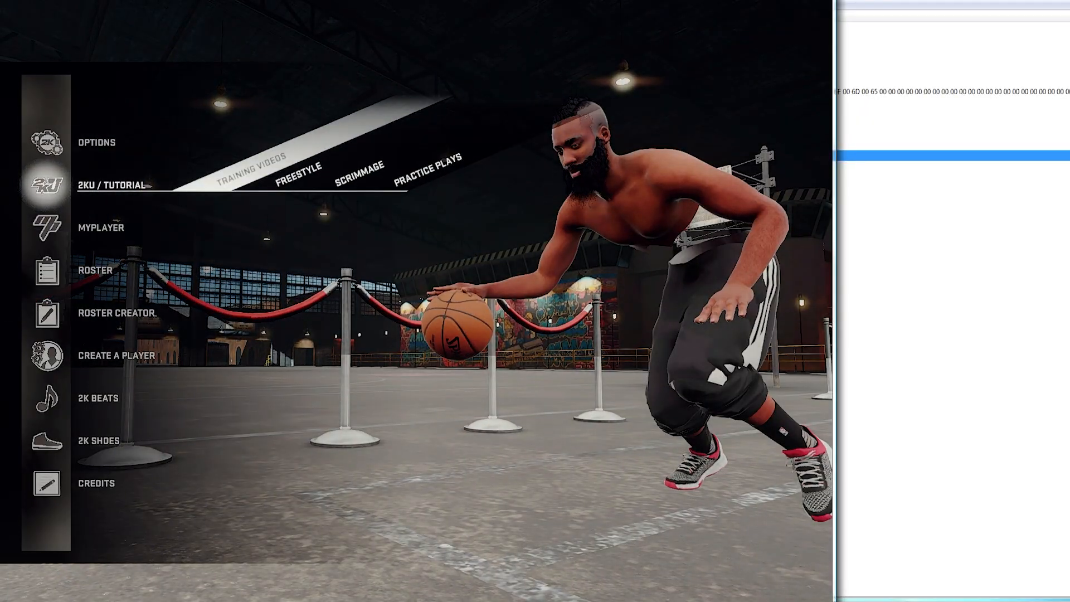
Switch to Cheat Engine and set the stadium finder's address to +538*8C to show the UI Arena entry
left_click(917, 5)
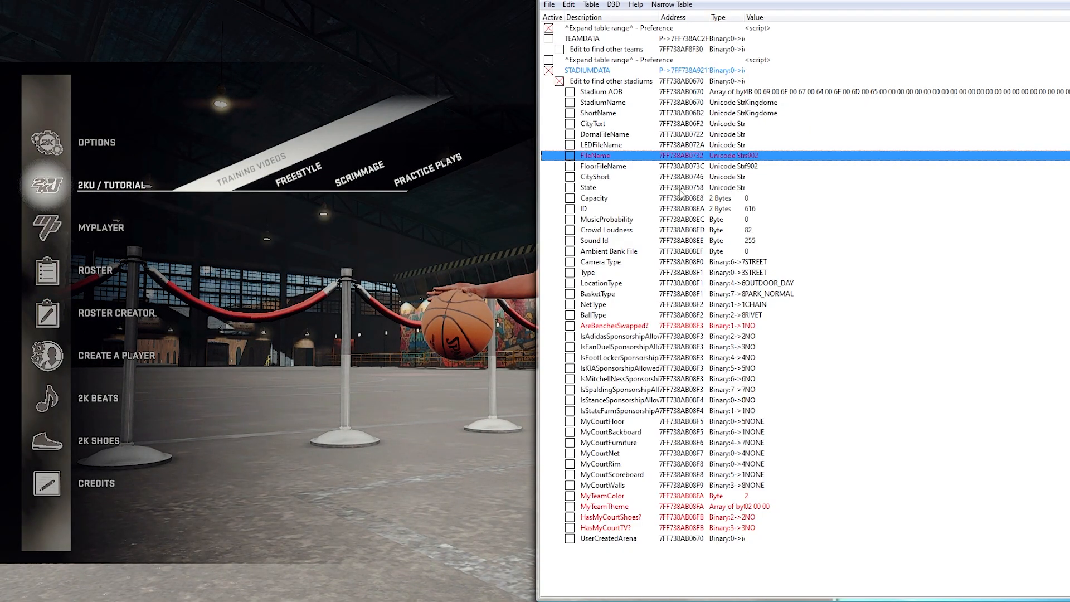
left_click(685, 82)
double_click(685, 83)
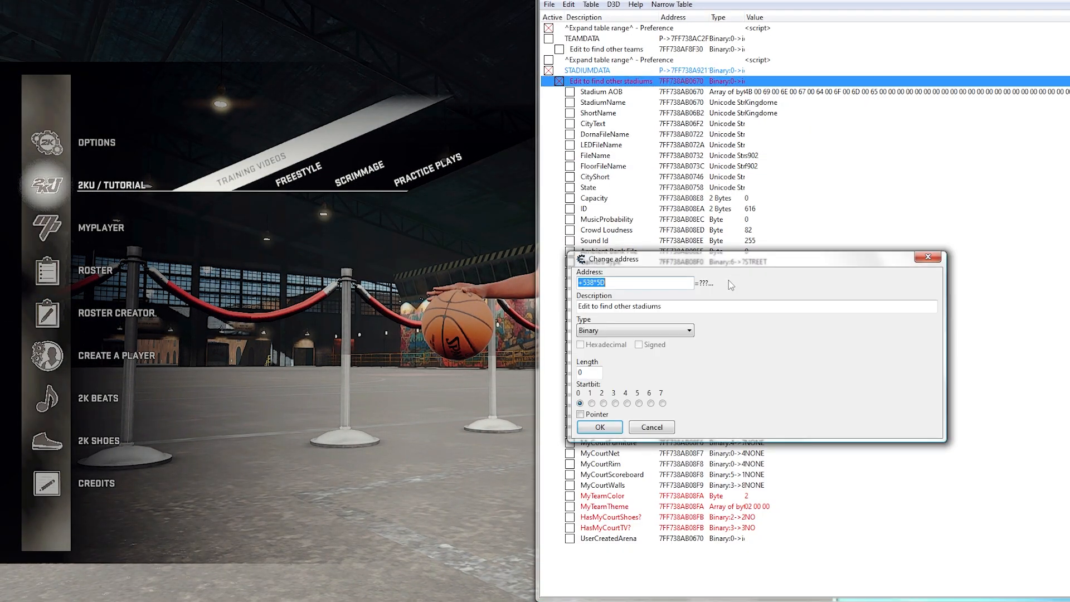
left_click(653, 283)
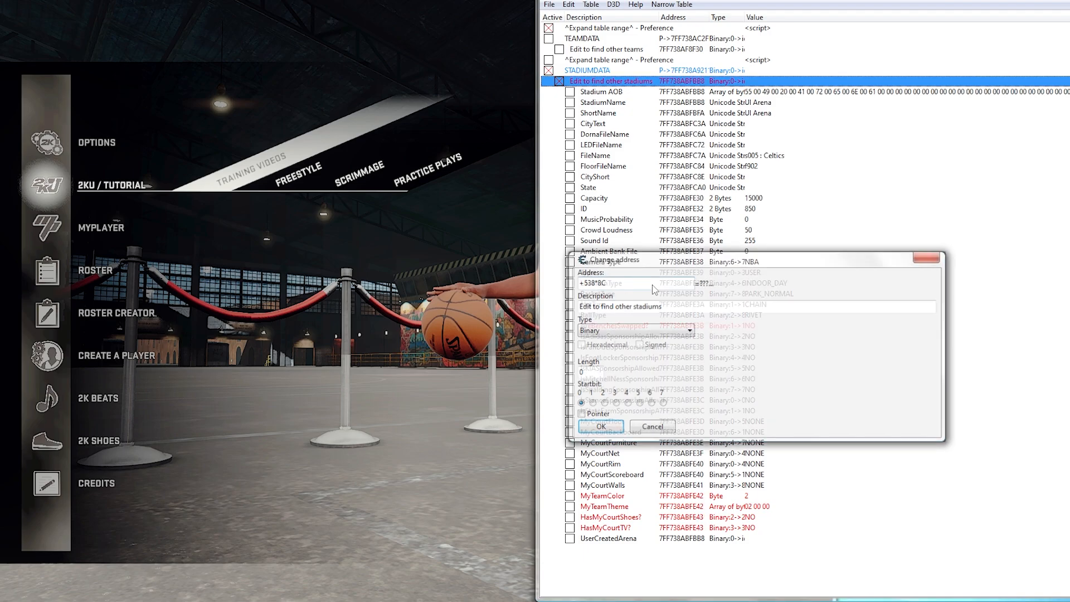
key("Return")
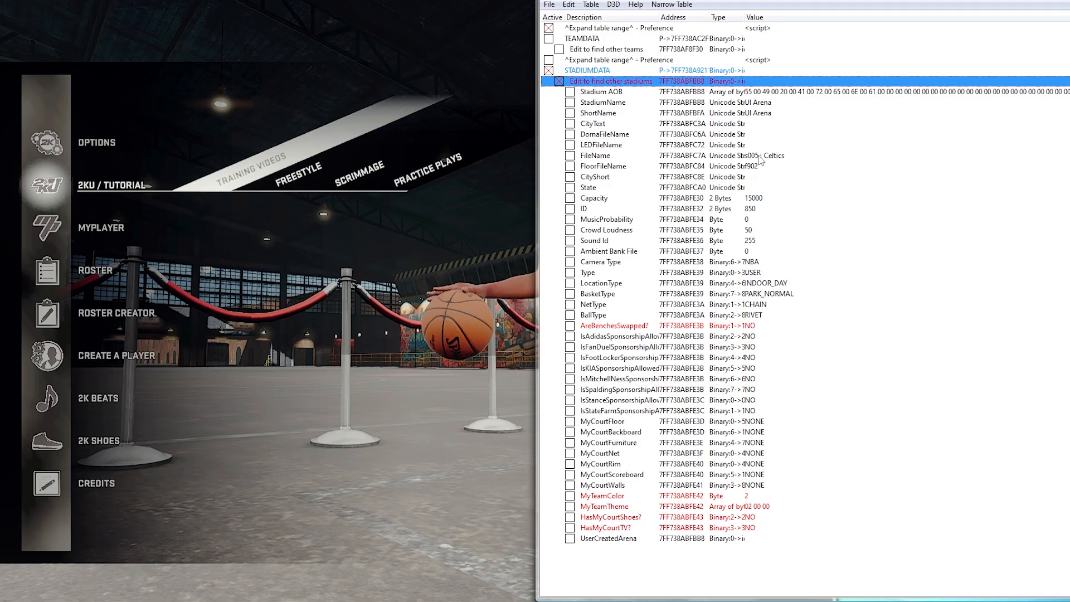
Switch to the game and open the Roster Picker for choosing a saved roster
left_click(362, 407)
key("Down")
key("Down")
key("Down")
key("Right")
key("Return")
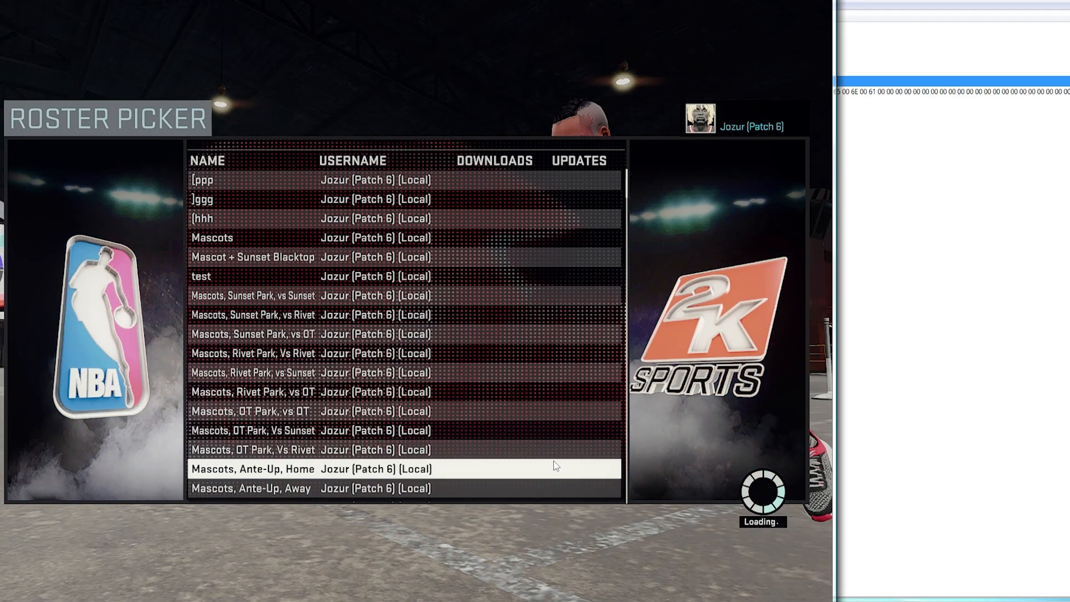
Find and load the local roster named Mascots, Ante-Up, Away
key("Up")
key("Up")
key("Up")
key("Up")
key("Up")
key("Up")
key("Up")
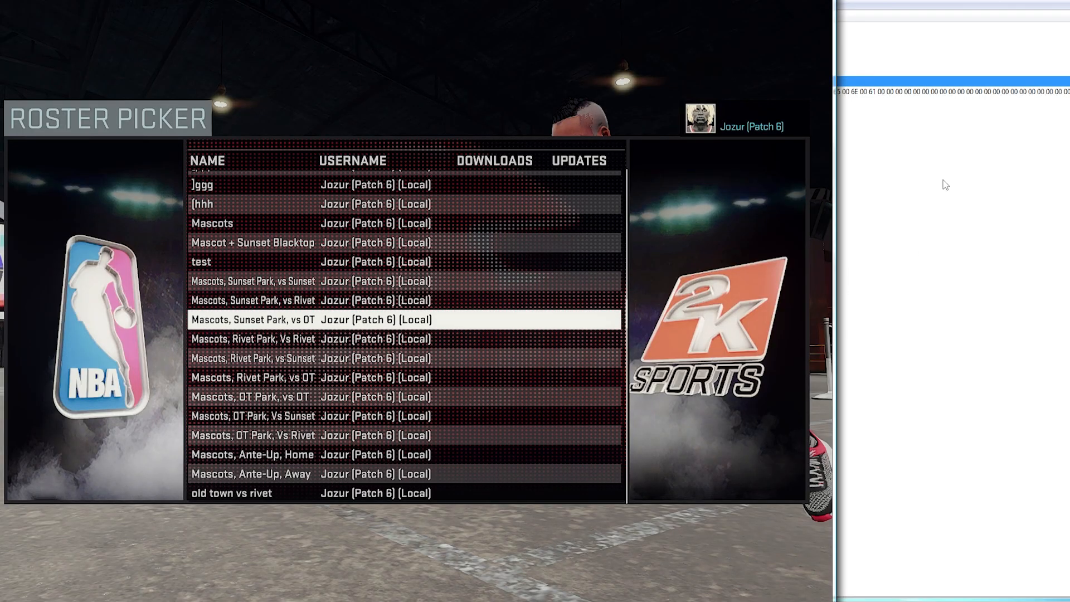
key("Down")
key("Down")
key("Down")
key("Down")
key("Down")
key("Down")
key("Down")
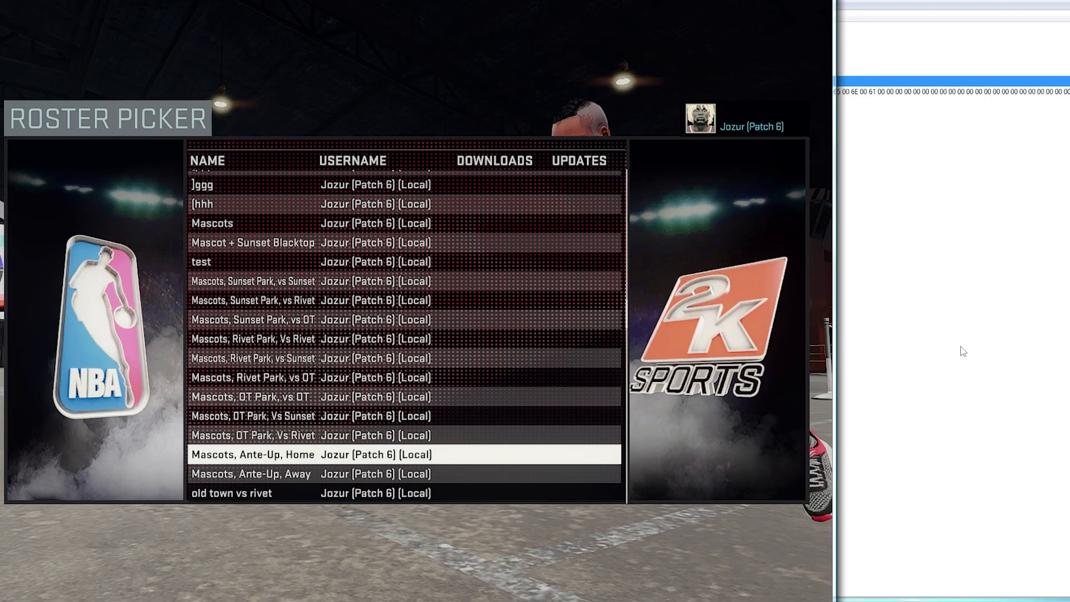
key("Down")
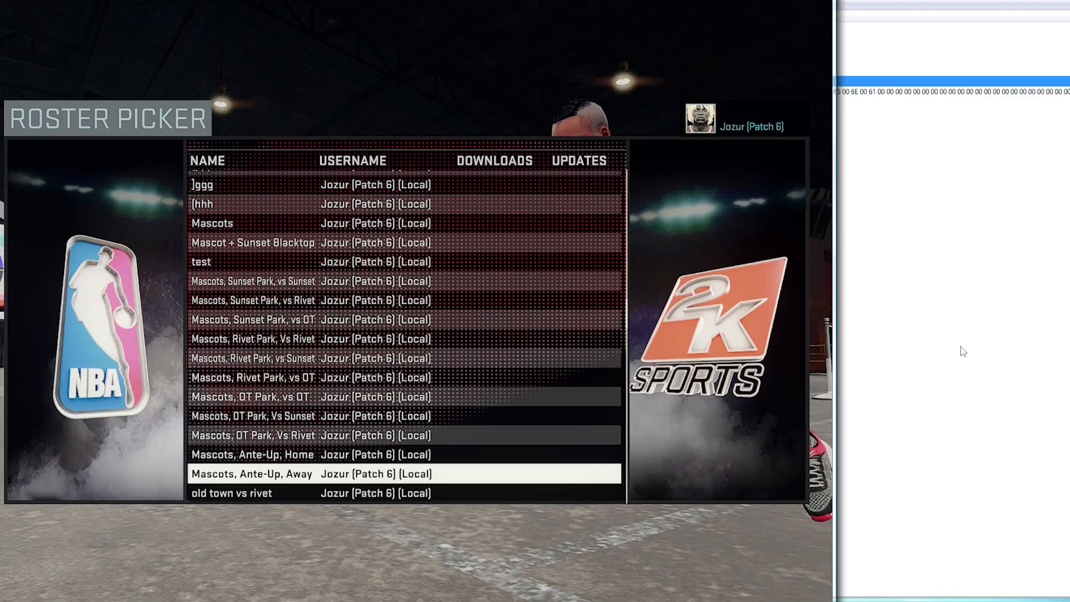
key("Return")
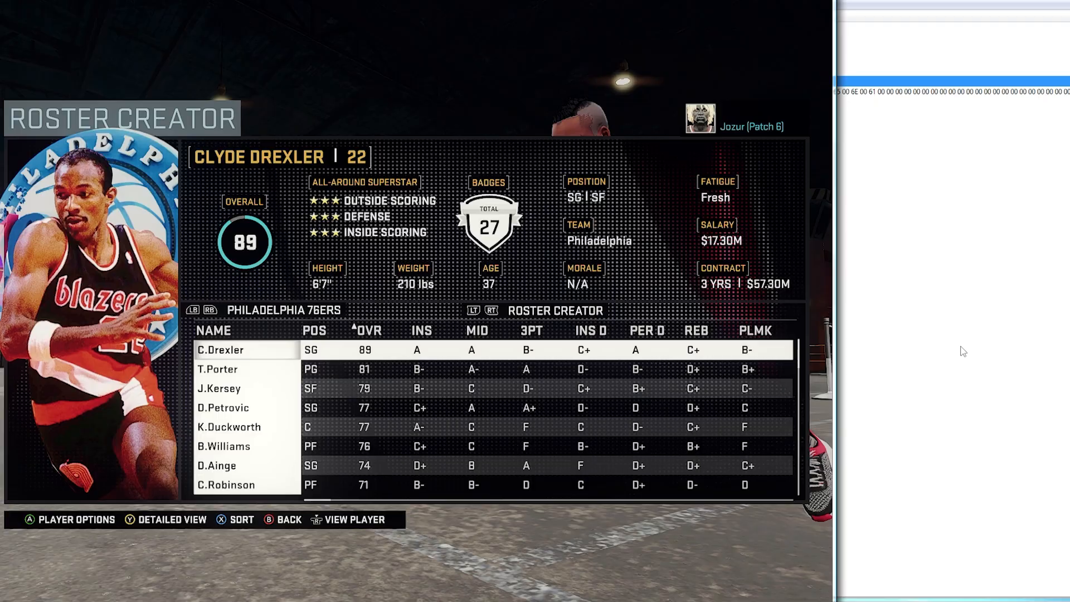
Leave the Roster Creator and open a new one vs one Blacktop game setup
key("Escape")
key("Escape")
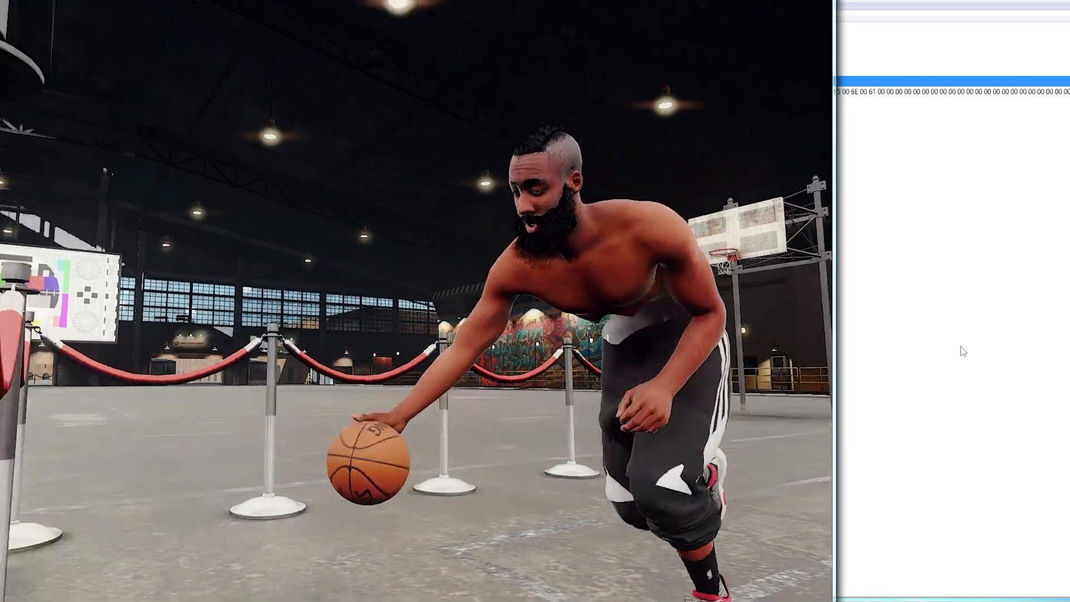
key("Up")
key("Up")
key("Up")
key("Up")
key("Up")
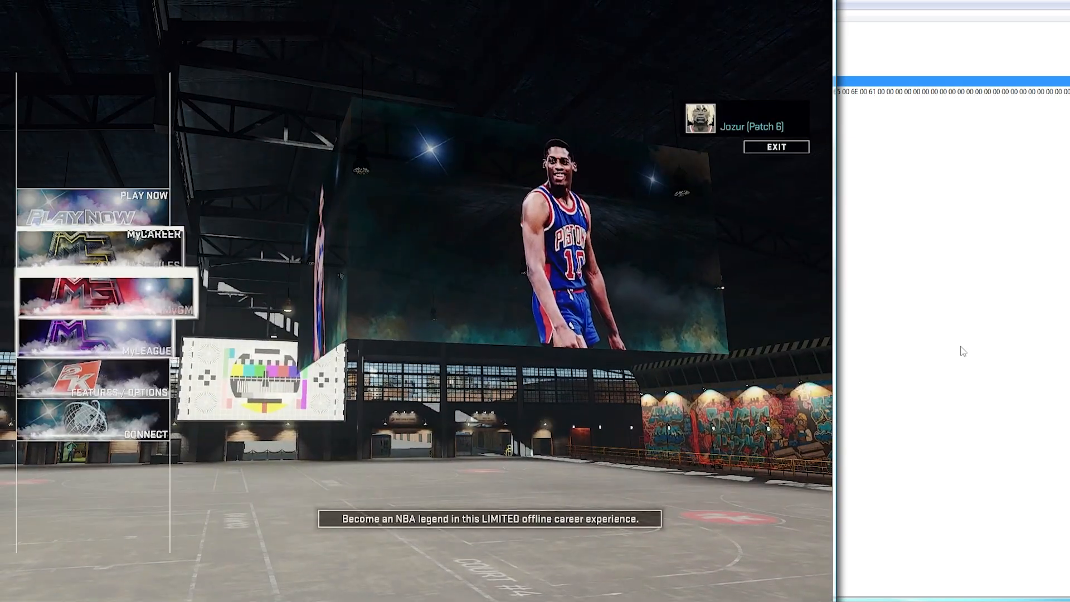
key("Return")
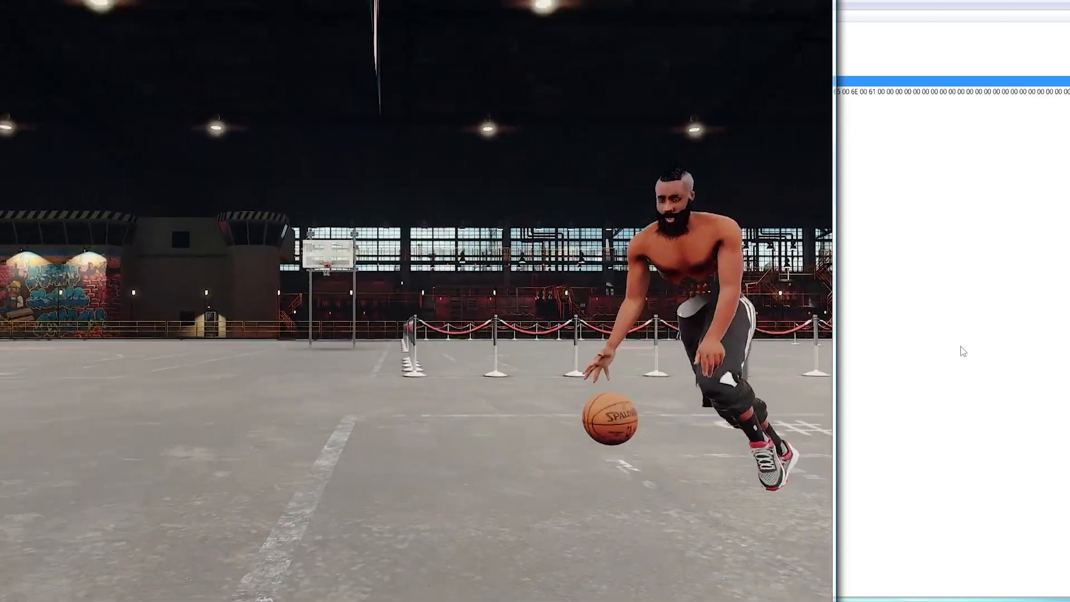
key("Down")
key("Down")
key("Down")
key("Return")
key("Return")
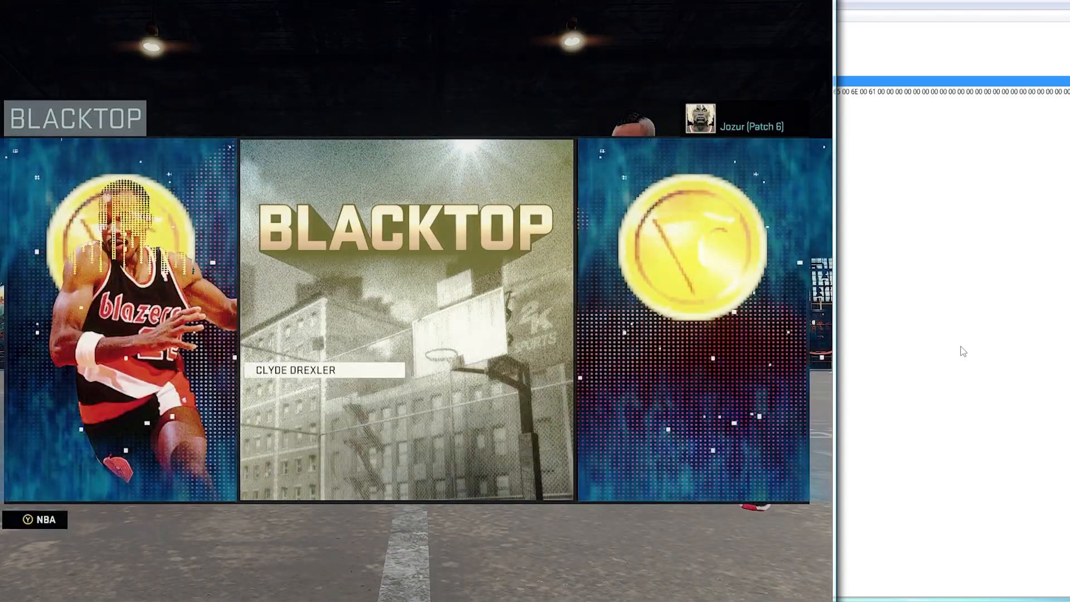
Pick the NBA mascots Jazz Jazz Bear and Mavericks Champ as the two Blacktop players
key("Page_Up")
key("Page_Up")
key("Return")
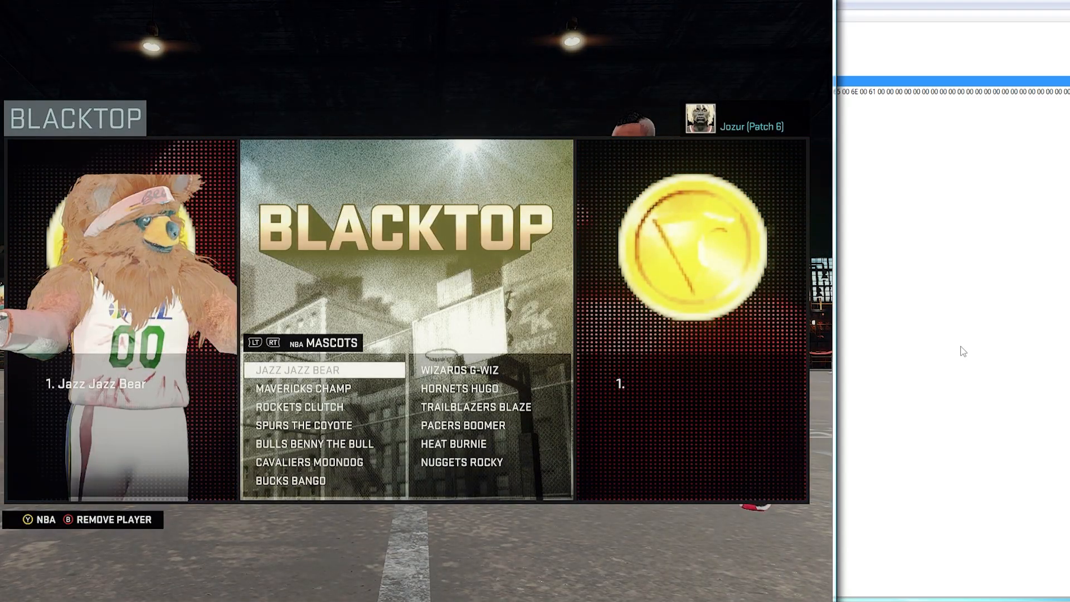
key("Return")
key("Return")
Assign controller P2 to My Team and start the Blacktop game to view its court
key("Right")
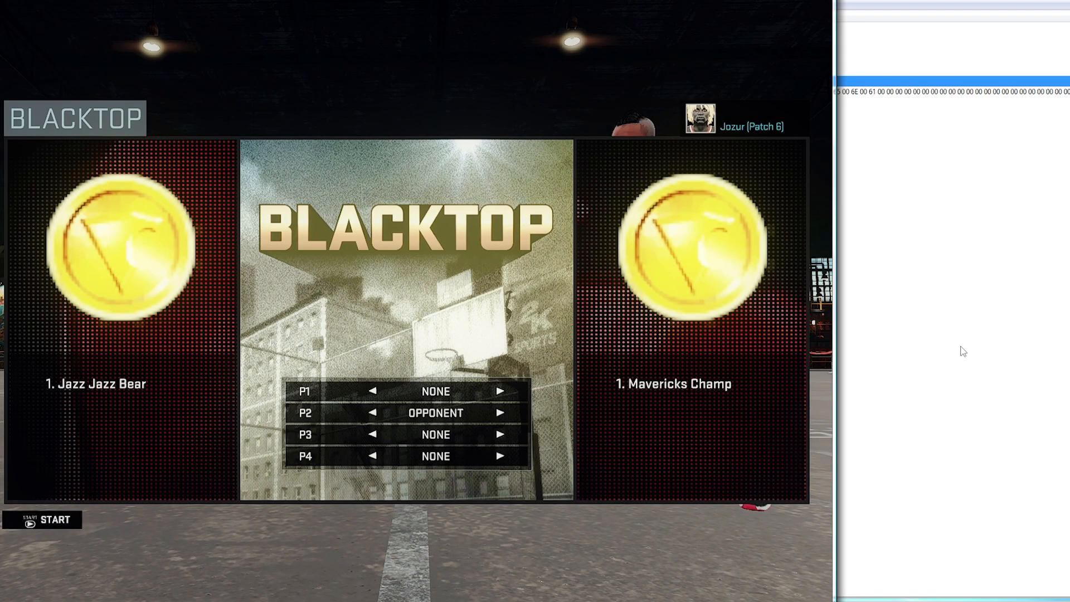
key("Left")
key("Left")
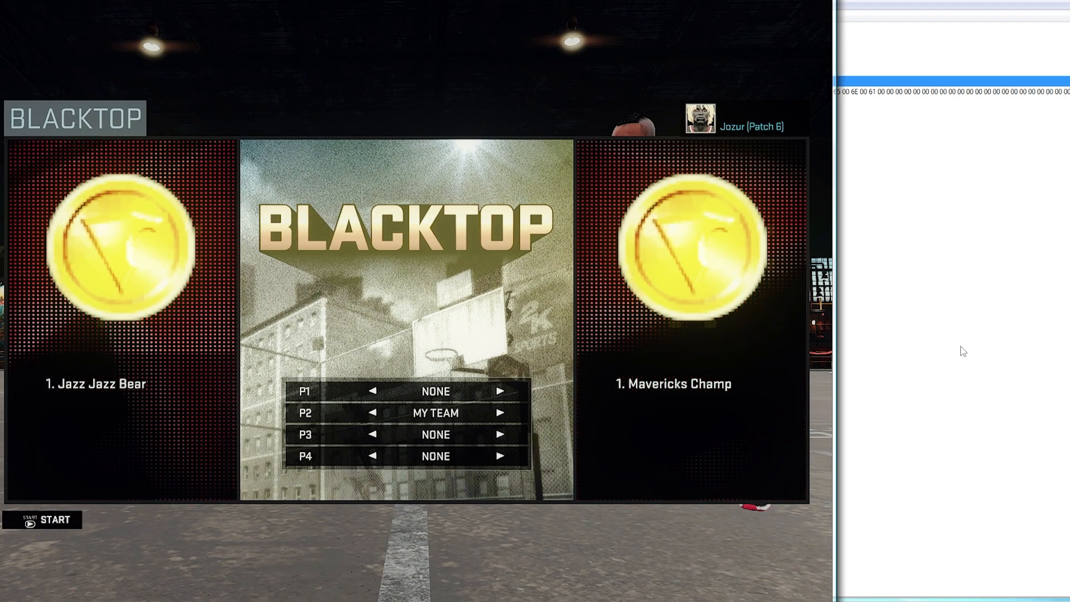
key("Return")
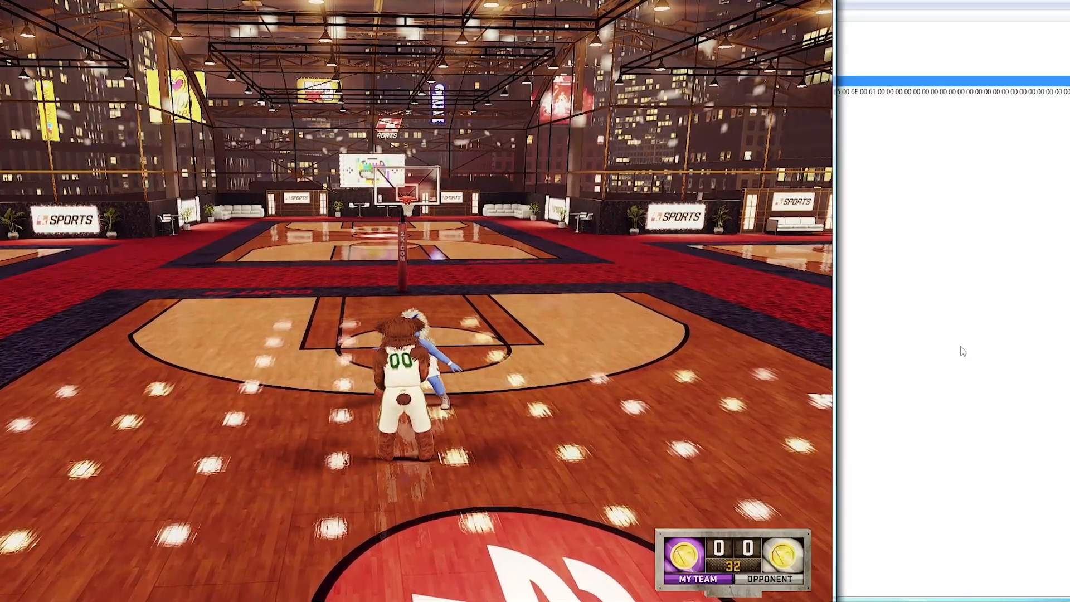
Quit the Blacktop game, then check the UI Arena stadium data in Cheat Engine and collapse the stadium finder entry
key("Escape")
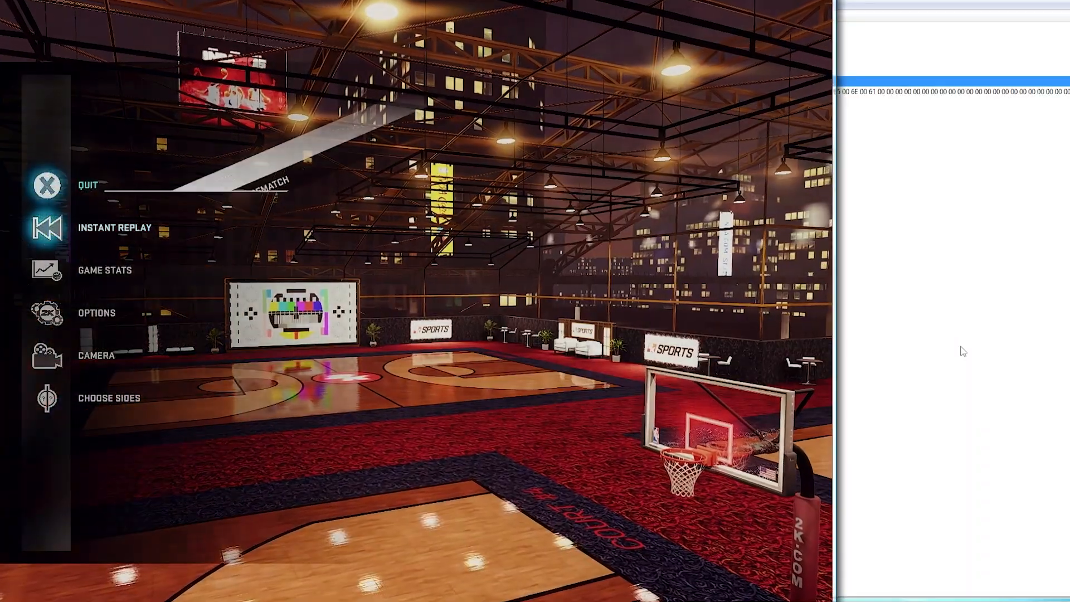
key("Return")
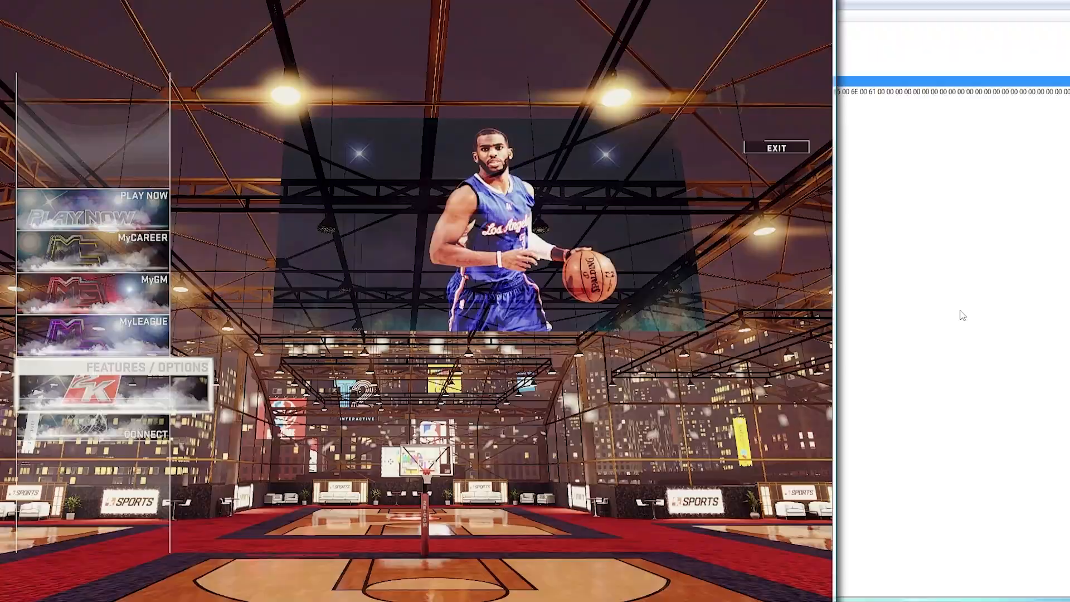
left_click(891, 12)
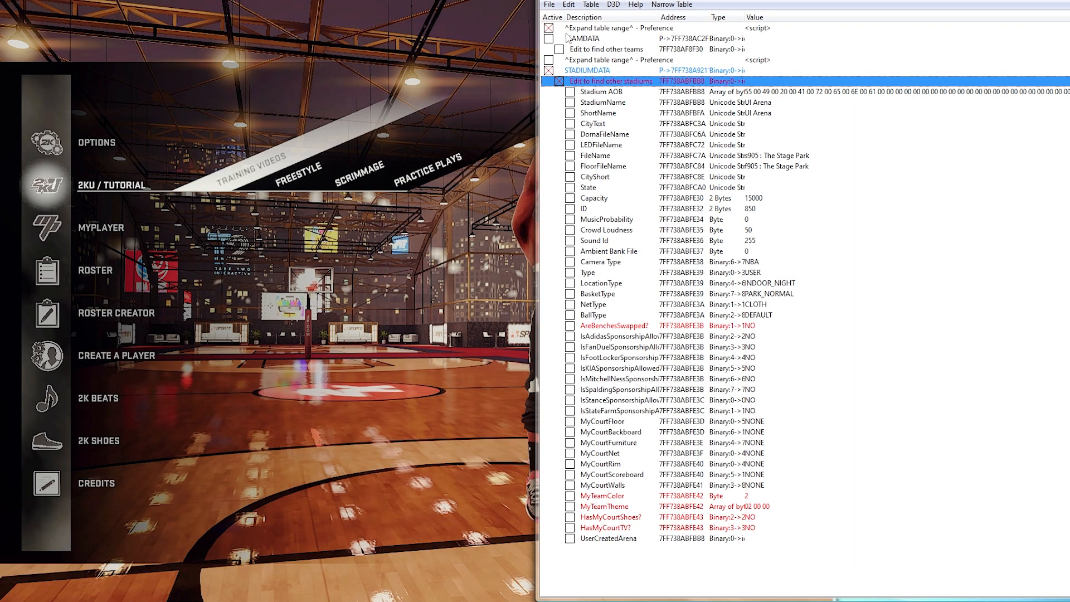
left_click(559, 81)
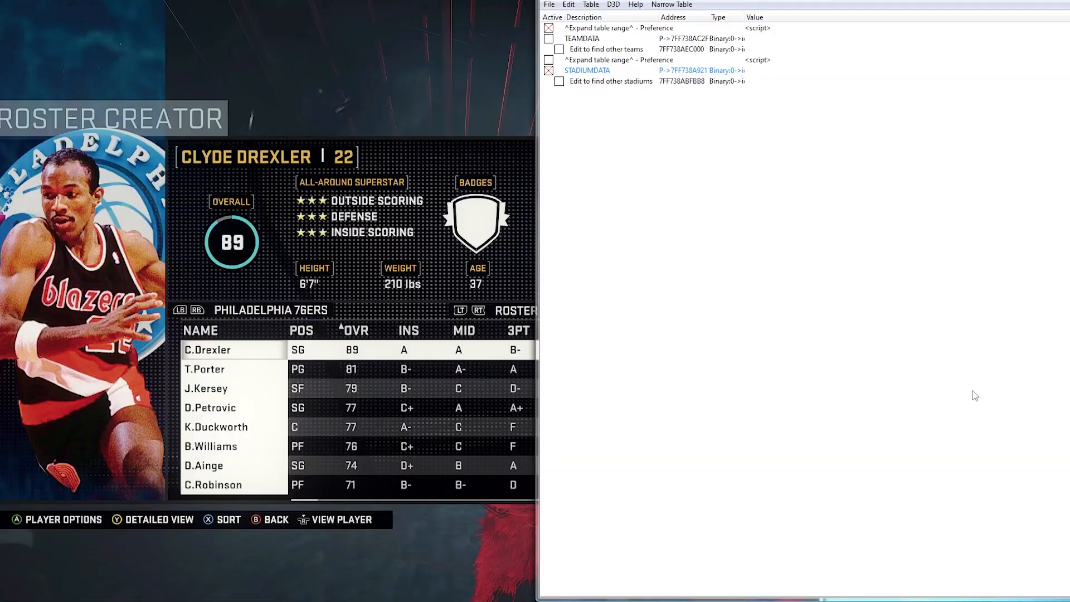
Merge the 2K16 Edit Player.CT table into the current one without saving changes, and expand PLAYERDATA
left_click(550, 4)
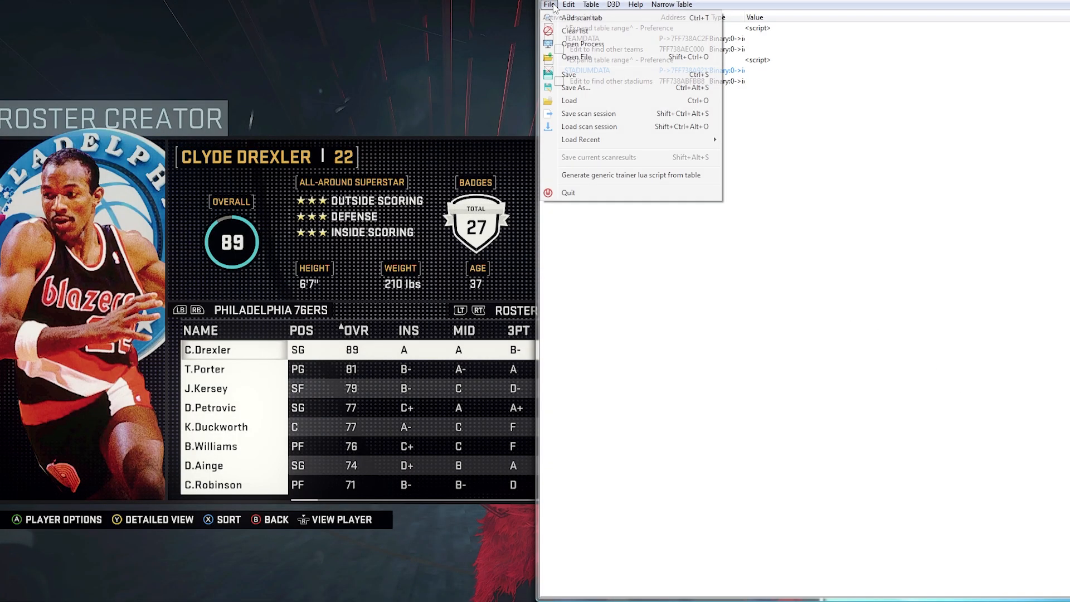
left_click(569, 100)
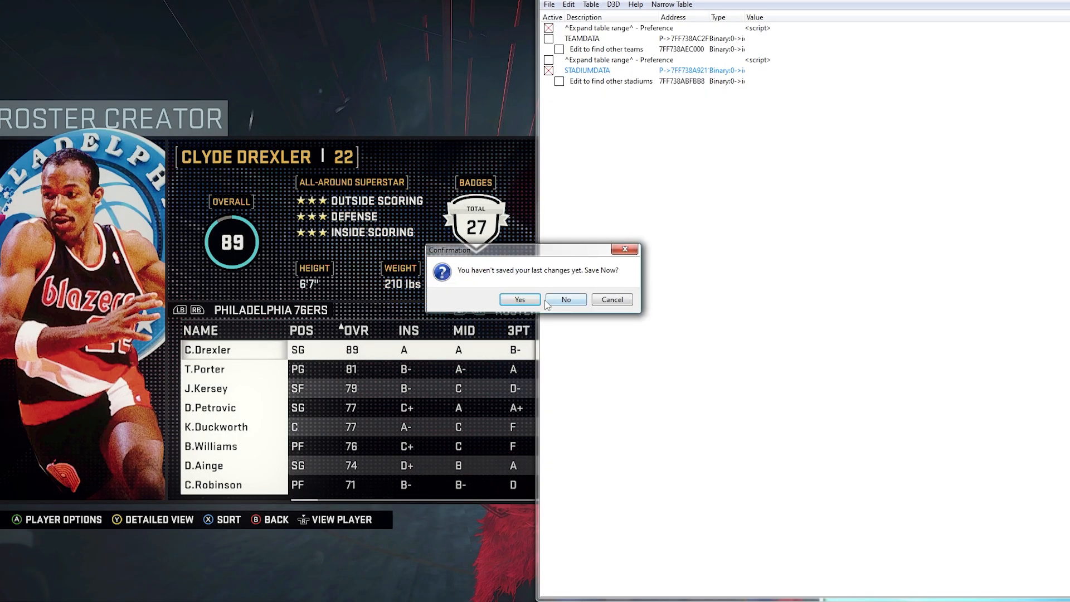
left_click(581, 301)
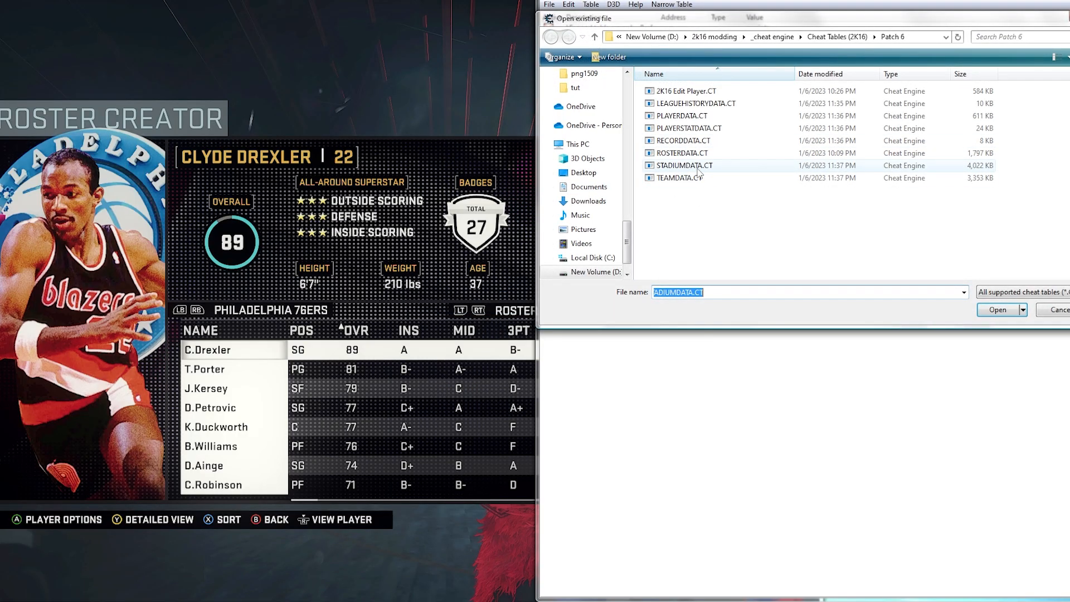
double_click(692, 94)
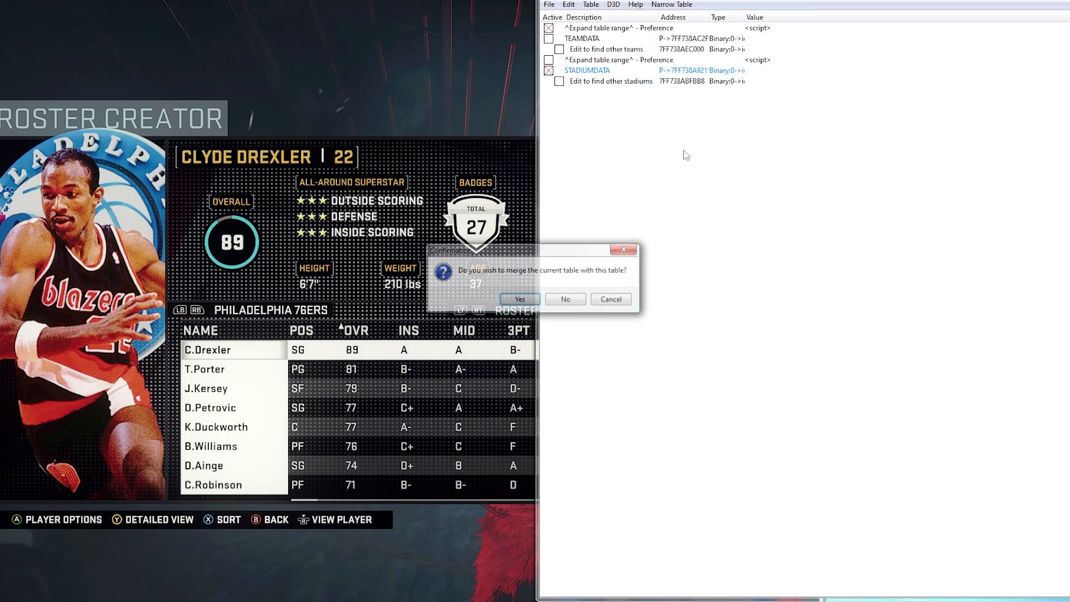
left_click(521, 301)
left_click(549, 102)
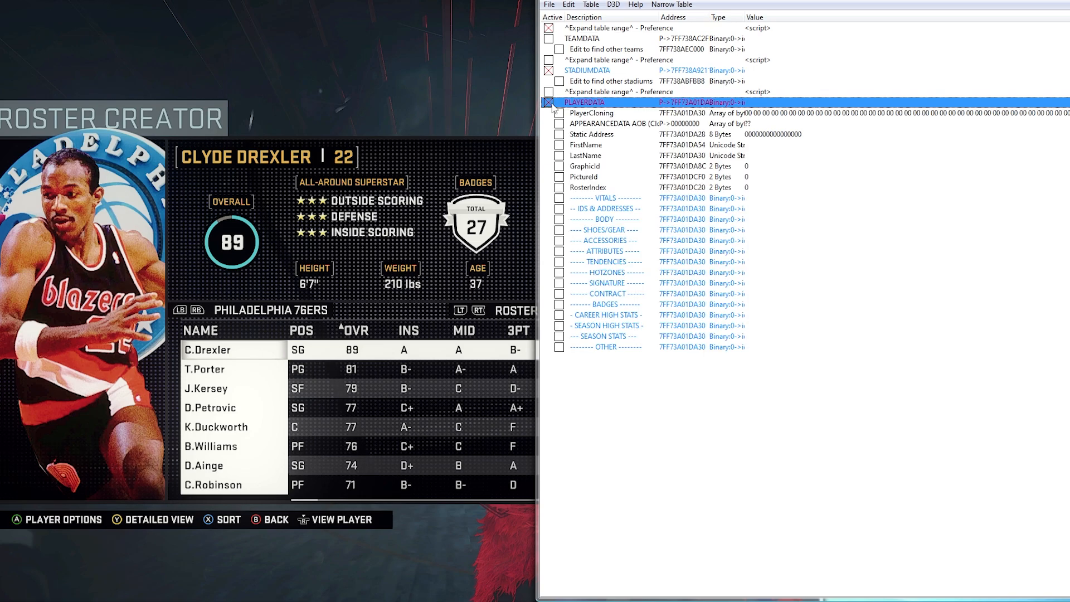
Open Clyde Drexler for editing in the game and view his PLAYERDATA values in Cheat Engine
left_click(410, 176)
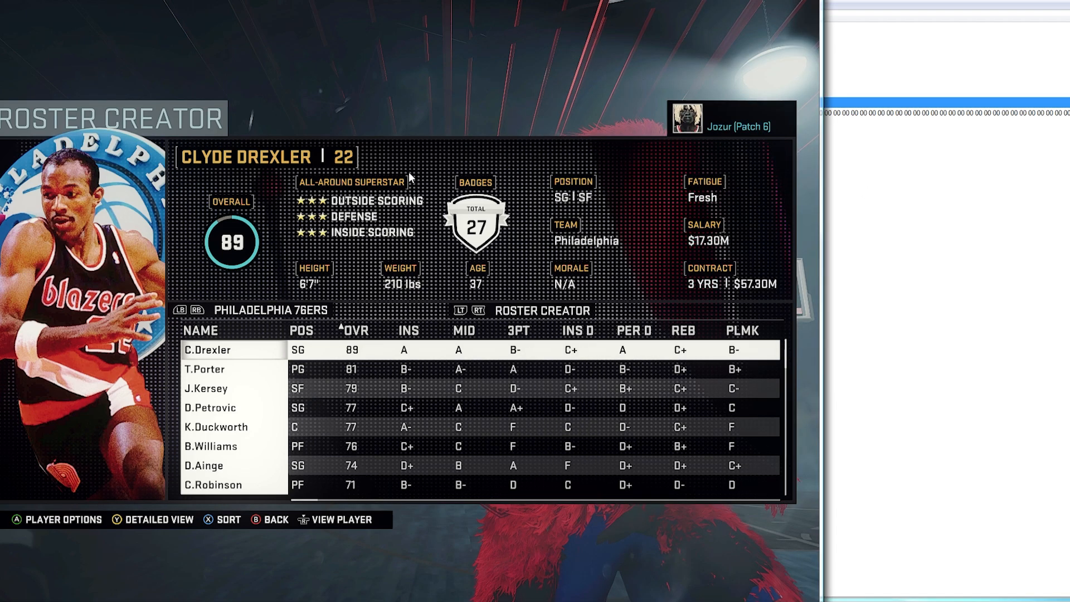
key("Return")
key("Down")
key("Down")
key("Return")
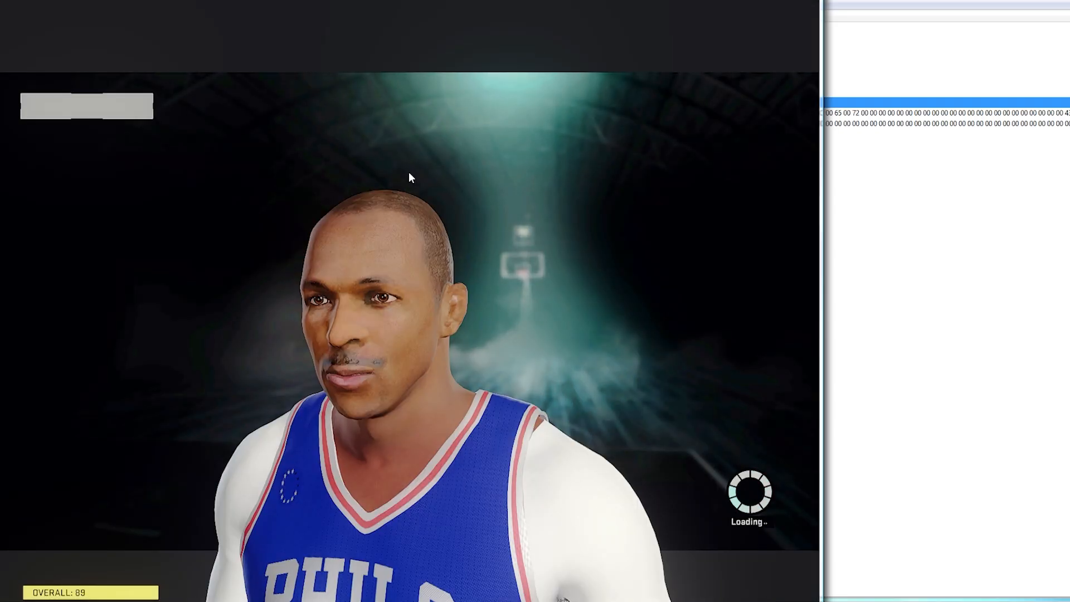
left_click(886, 279)
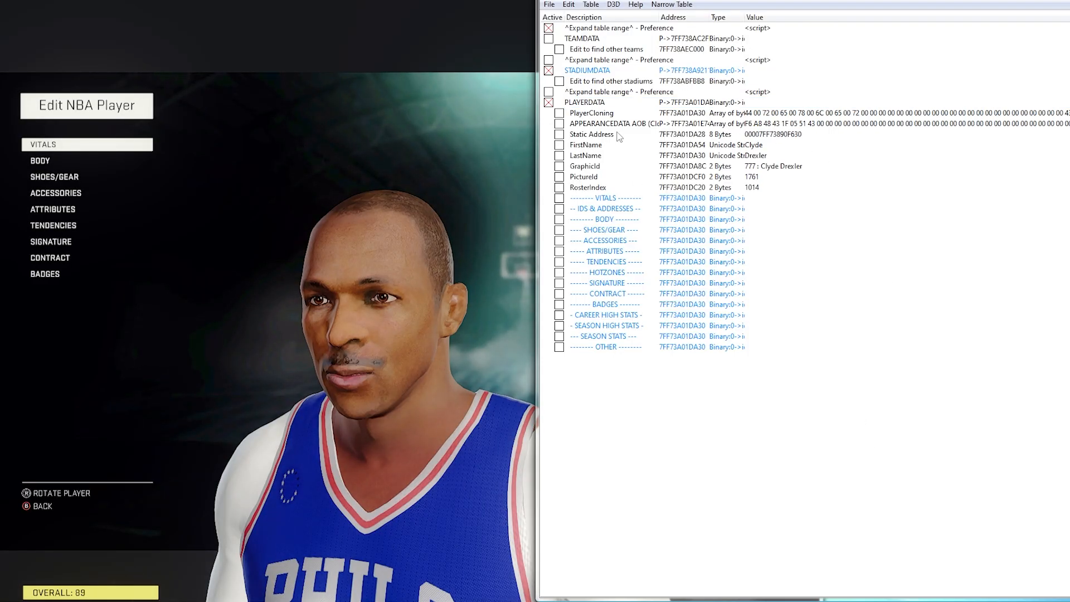
Leave Clyde Drexler's edit screen accepting the changes, and return to the Philadelphia 76ers roster list
left_click(356, 191)
key("Escape")
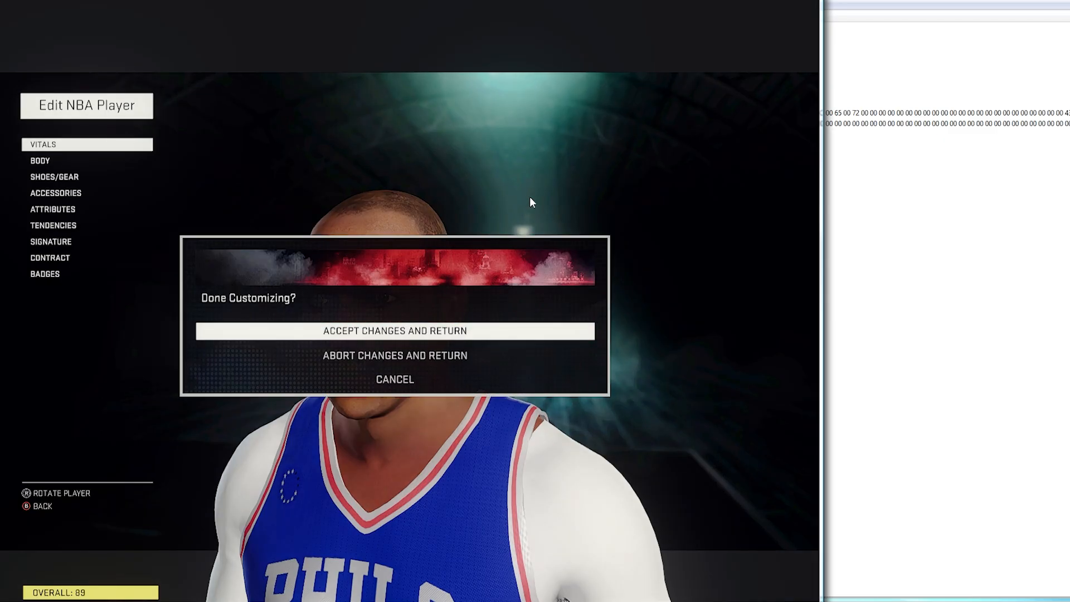
key("Return")
key("Down")
key("Down")
key("Down")
key("Up")
key("Up")
key("Up")
key("Return")
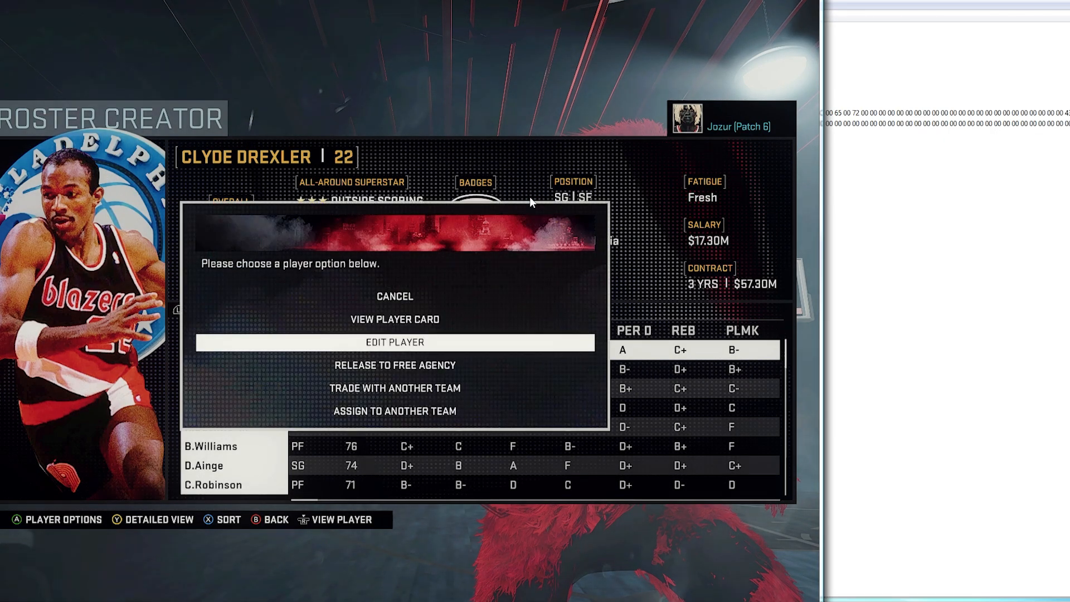
key("Up")
key("Up")
key("Return")
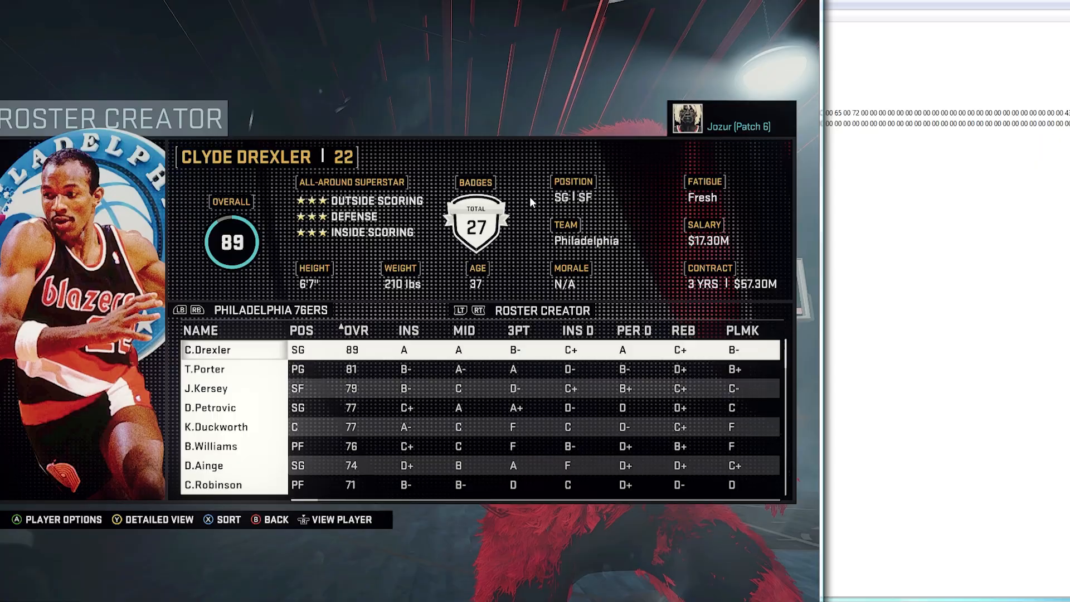
Open the Suns Gorilla for editing in the game and check its GraphicId in Cheat Engine
left_click(889, 4)
left_click(426, 81)
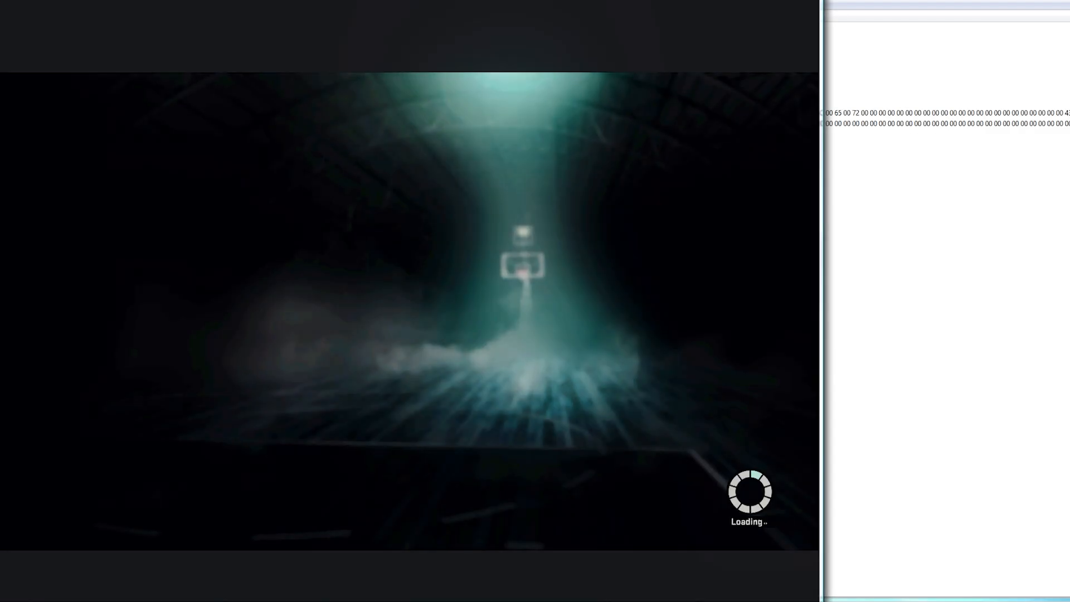
left_click(903, 15)
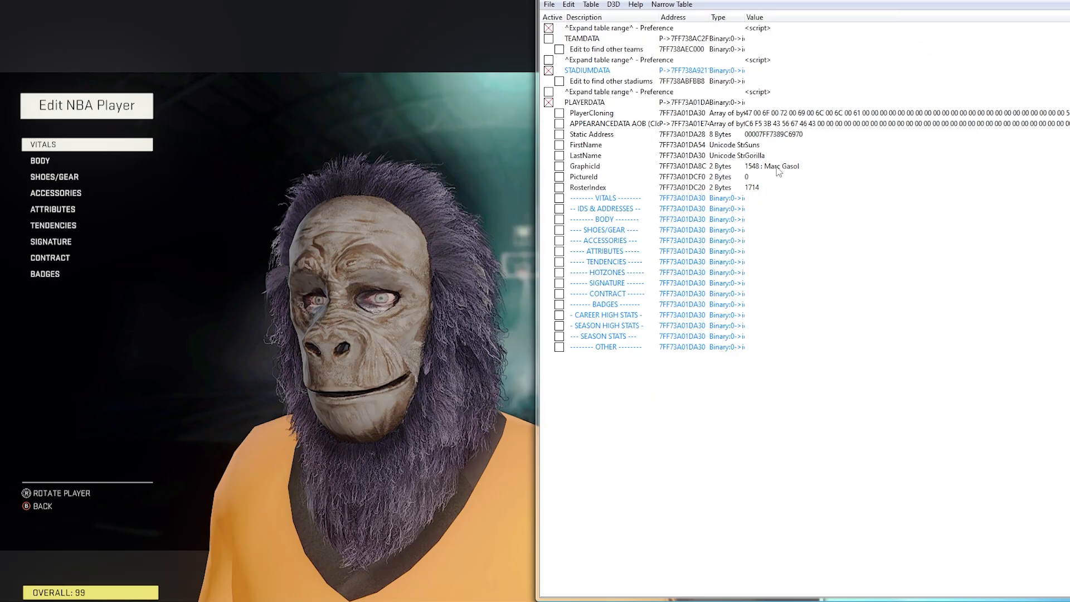
left_click(745, 169)
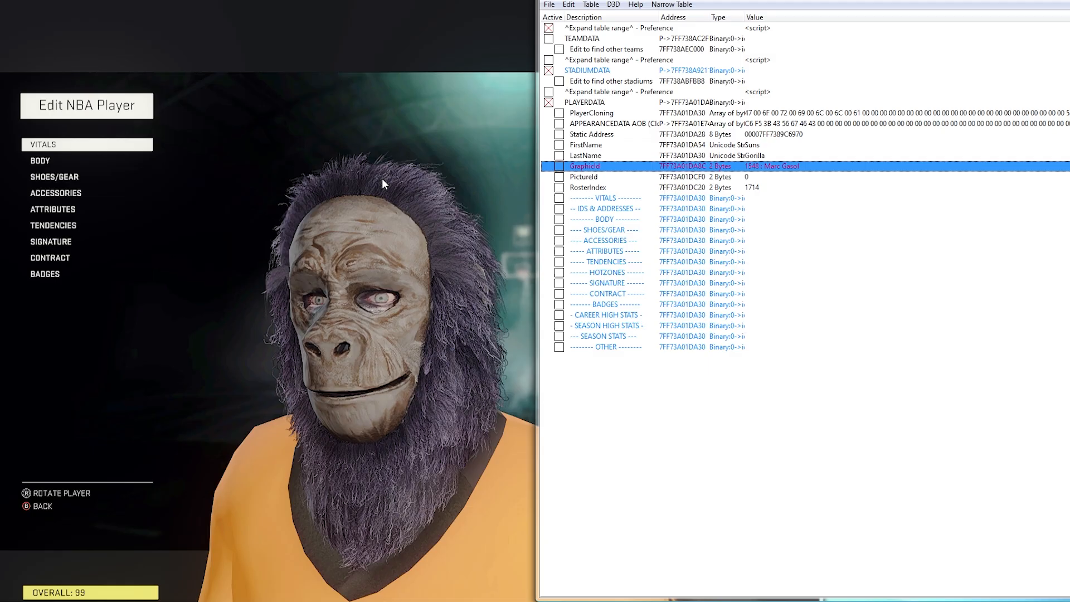
Expand the Suns Gorilla's BODY, ACCESSORIES, APPEARANCEDATA and ATTRIBUTES entries to examine the player data
left_click(559, 219)
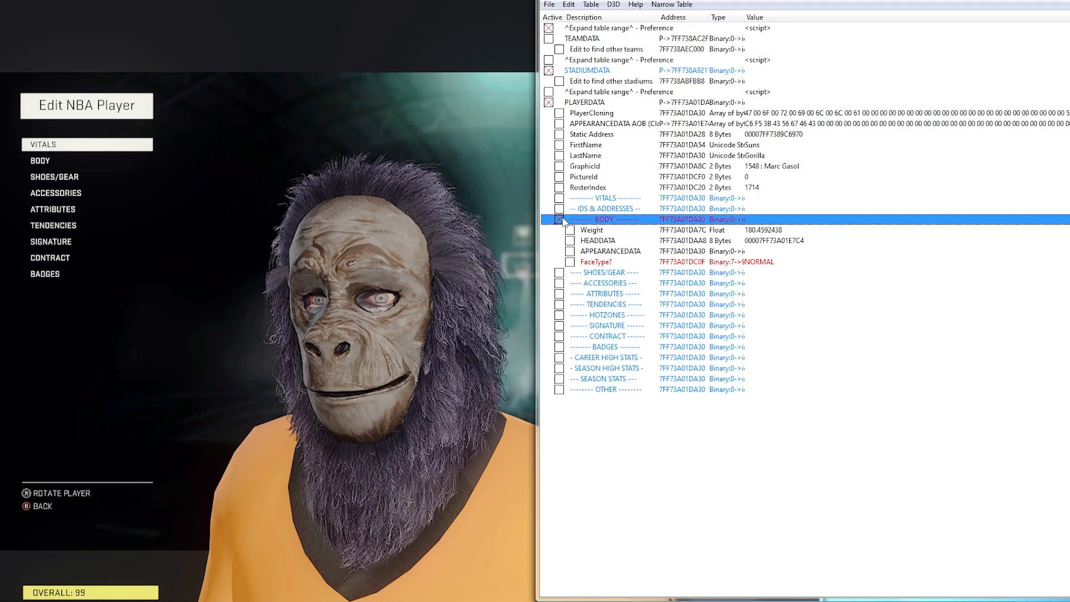
left_click(559, 284)
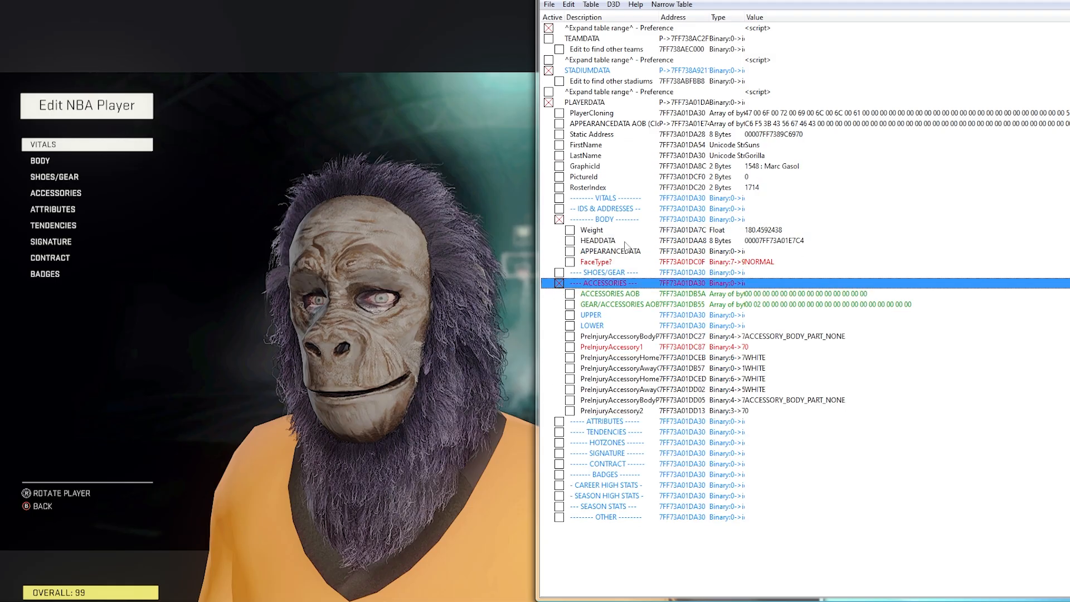
left_click(569, 251)
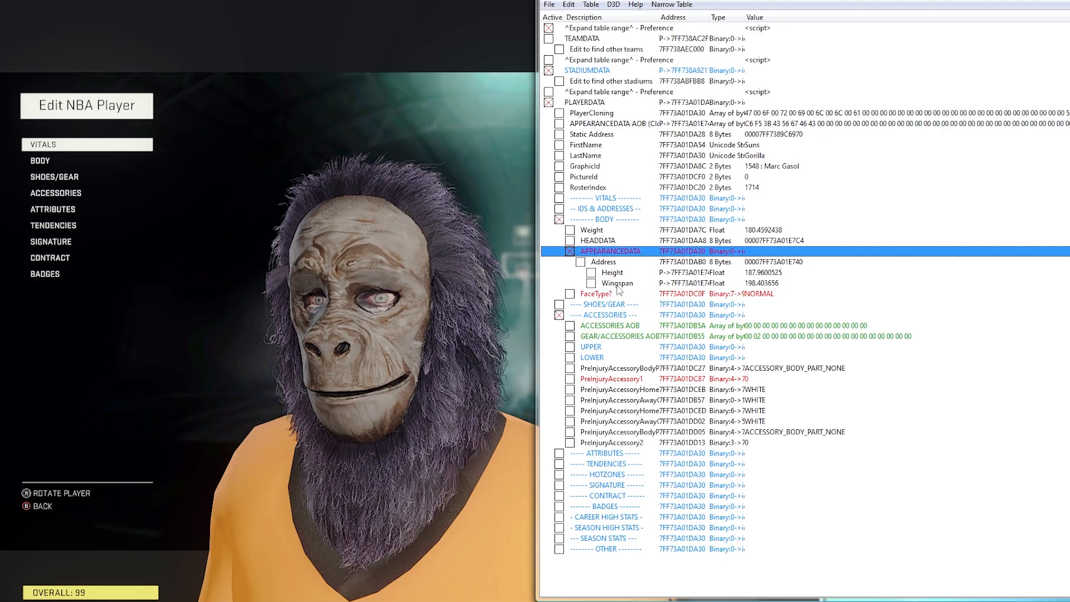
left_click(559, 453)
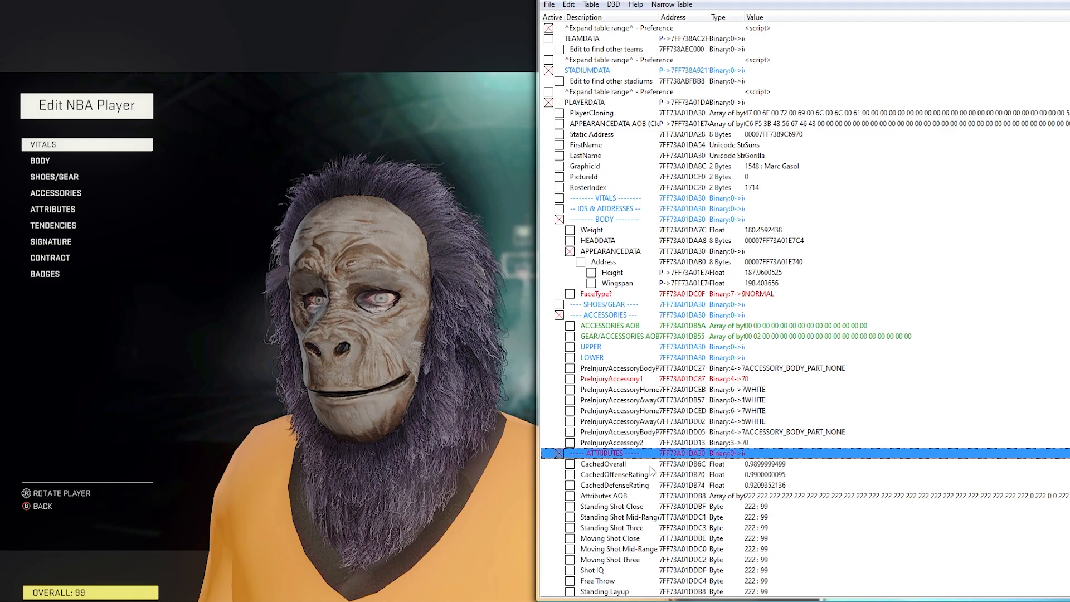
Collapse the Suns Gorilla's ATTRIBUTES group and expand the SIGNATURE group to show the shooting and dunk entries
left_click(559, 453)
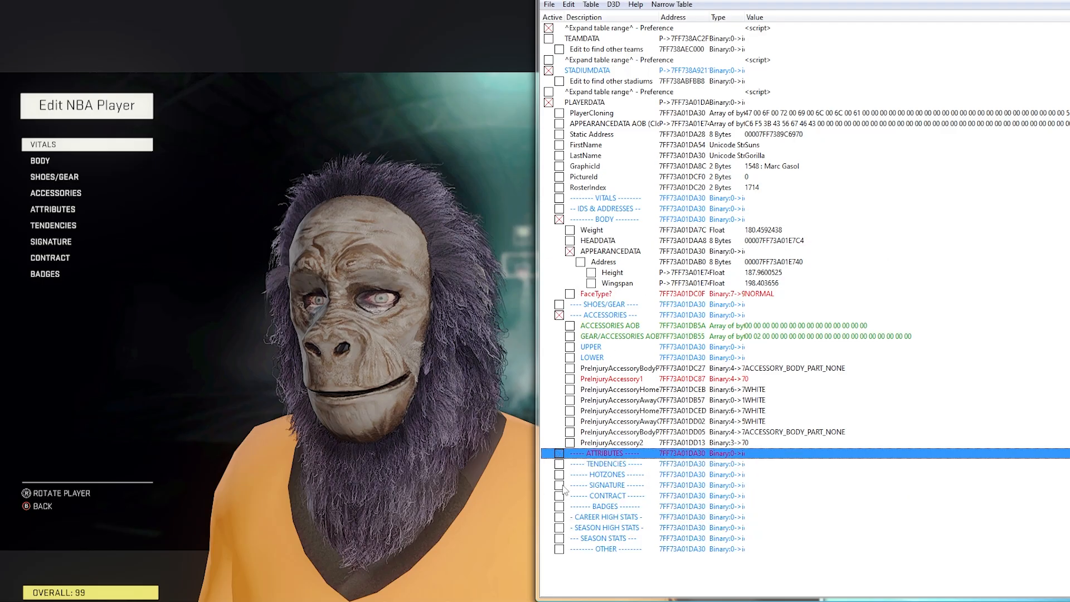
left_click(560, 486)
scroll(650, 477, "down", 6)
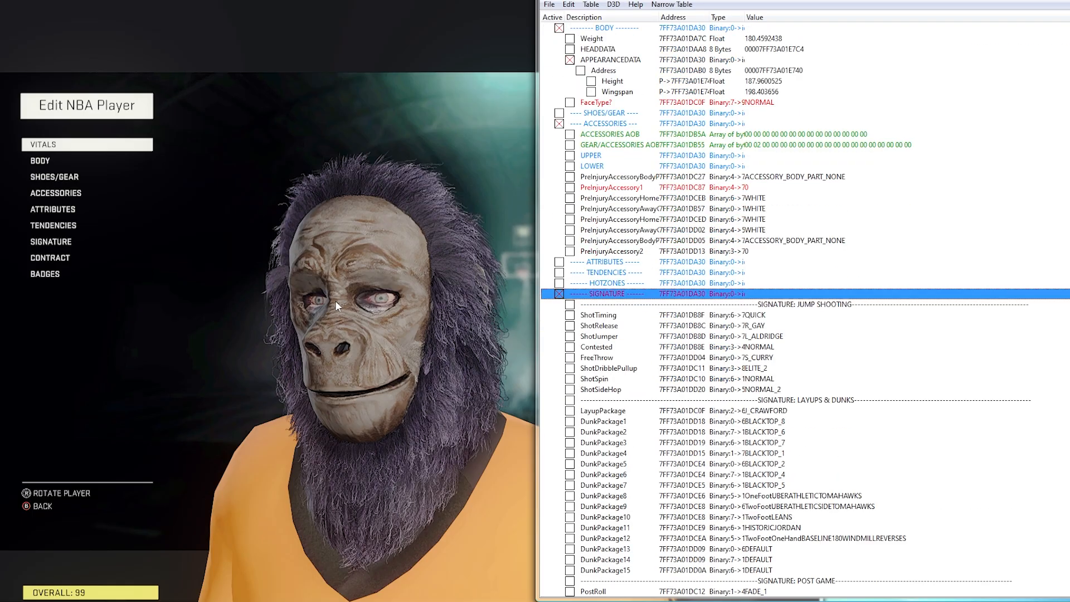
Switch to the game and open the Suns Gorilla's signature settings
left_click(346, 315)
key("Down")
key("Down")
key("Down")
key("Down")
key("Down")
key("Down")
key("Return")
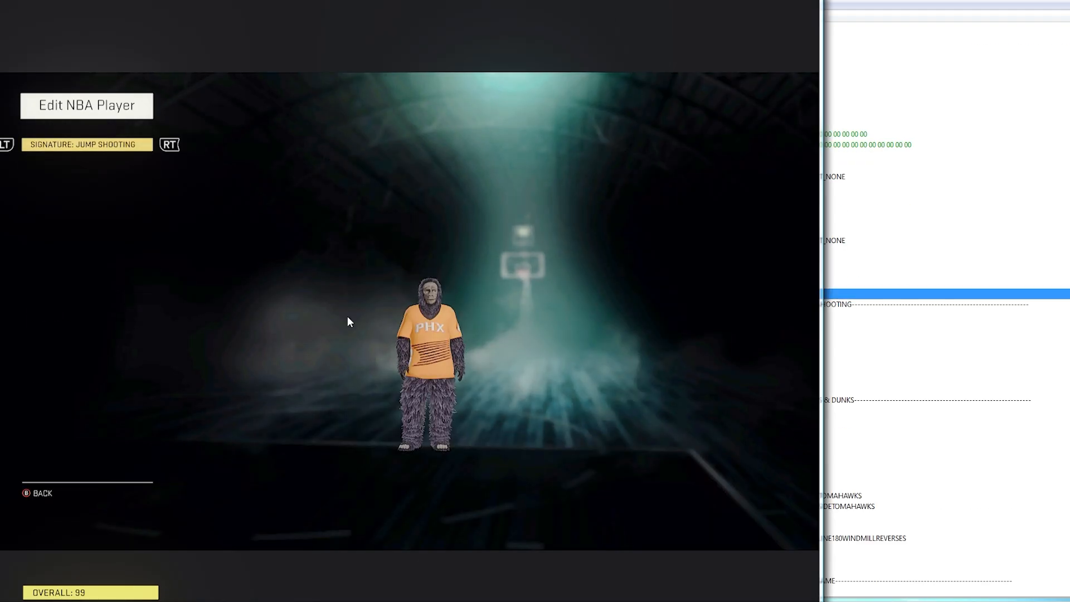
Go to the Gorilla's Layups and Dunks signature page and preview dunk packages up to Dunk Package 3
key("Page_Up")
key("Page_Up")
key("Page_Up")
key("Page_Up")
key("Down")
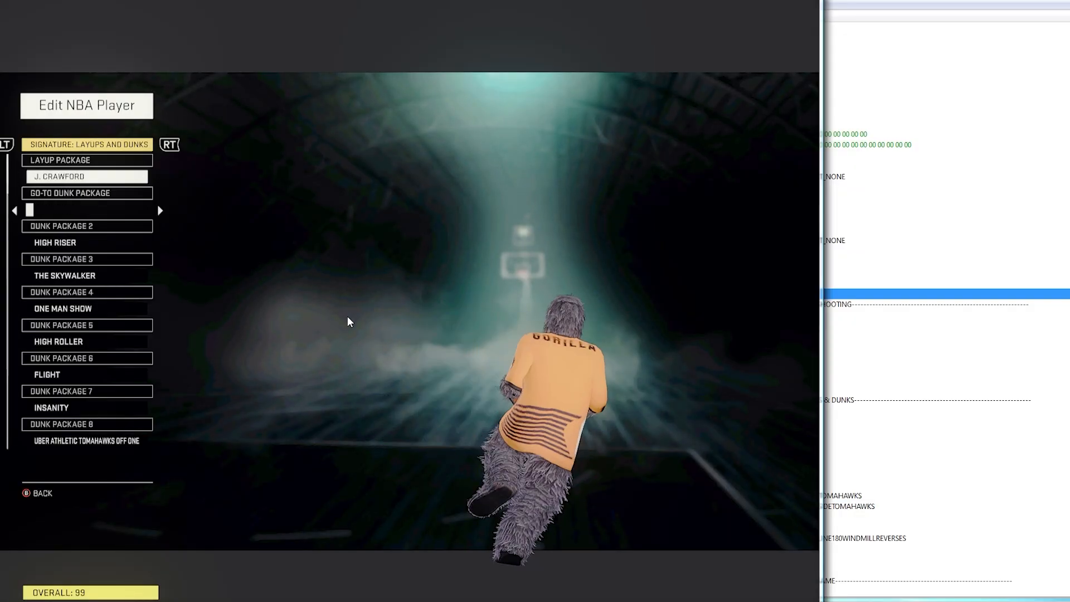
key("Down")
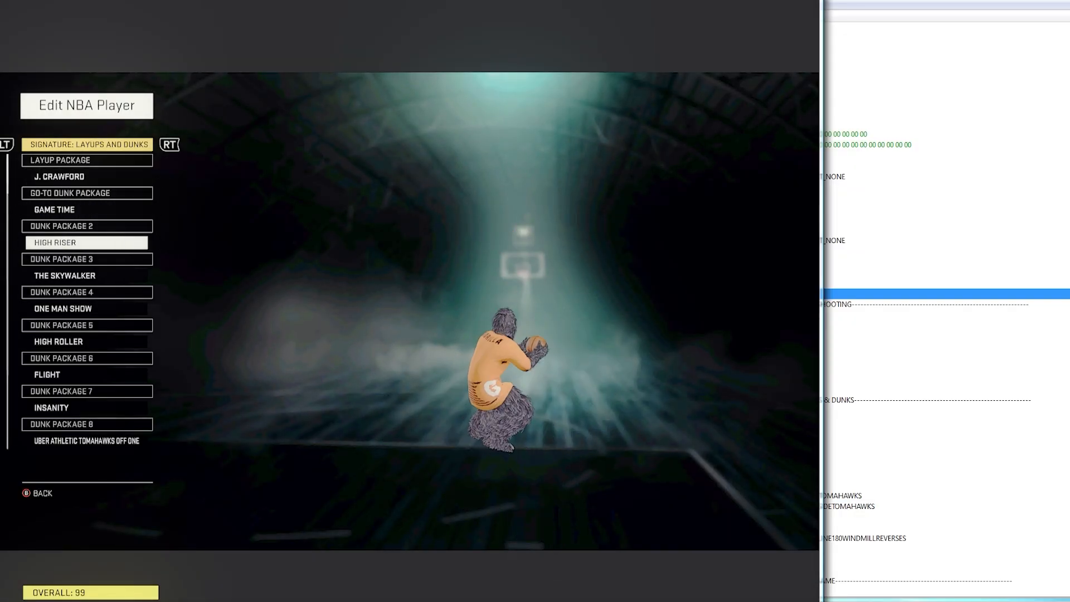
key("Down")
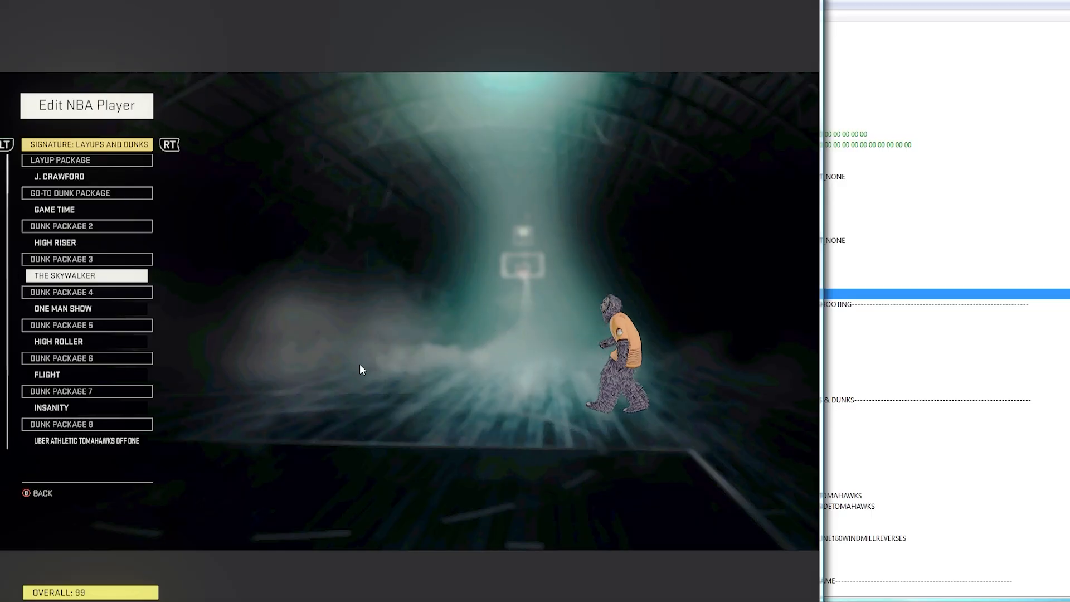
Cycle Dunk Package 3 through High Intensity, Historic Drexler and Under Basket Rim Pulls, ending on None
key("Right")
key("Right")
key("Right")
key("Right")
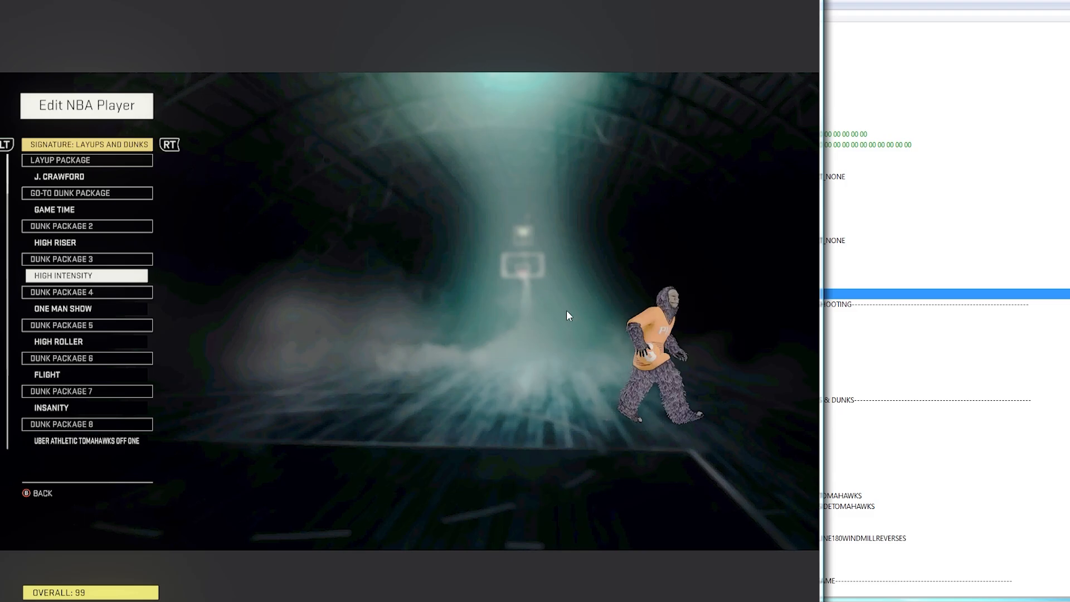
key("Right")
key("Right")
key("Right")
key("Right")
key("Right")
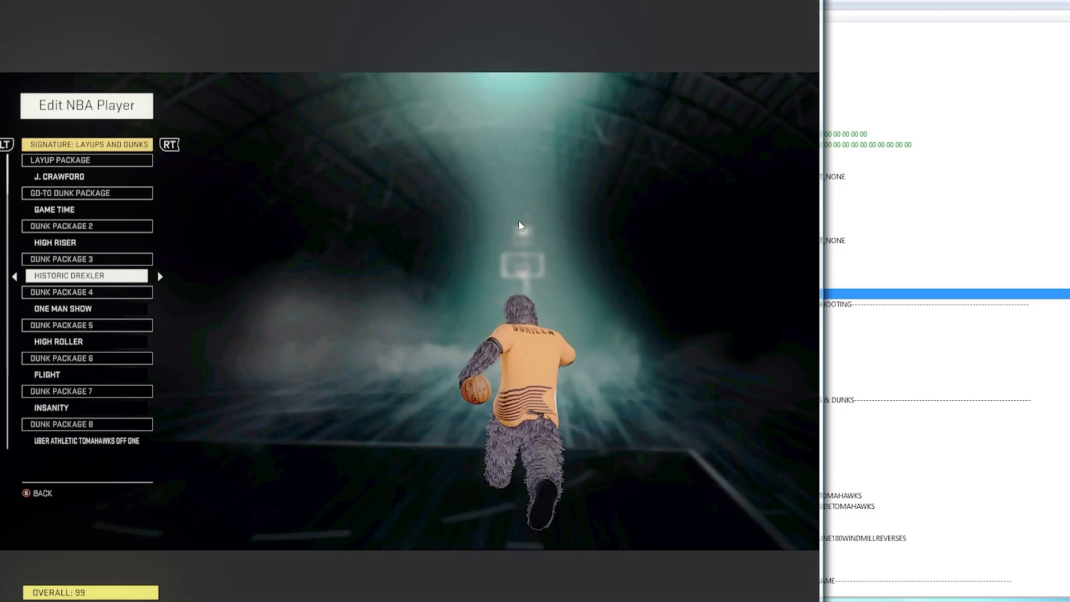
key("Right")
key("Right")
key("Right")
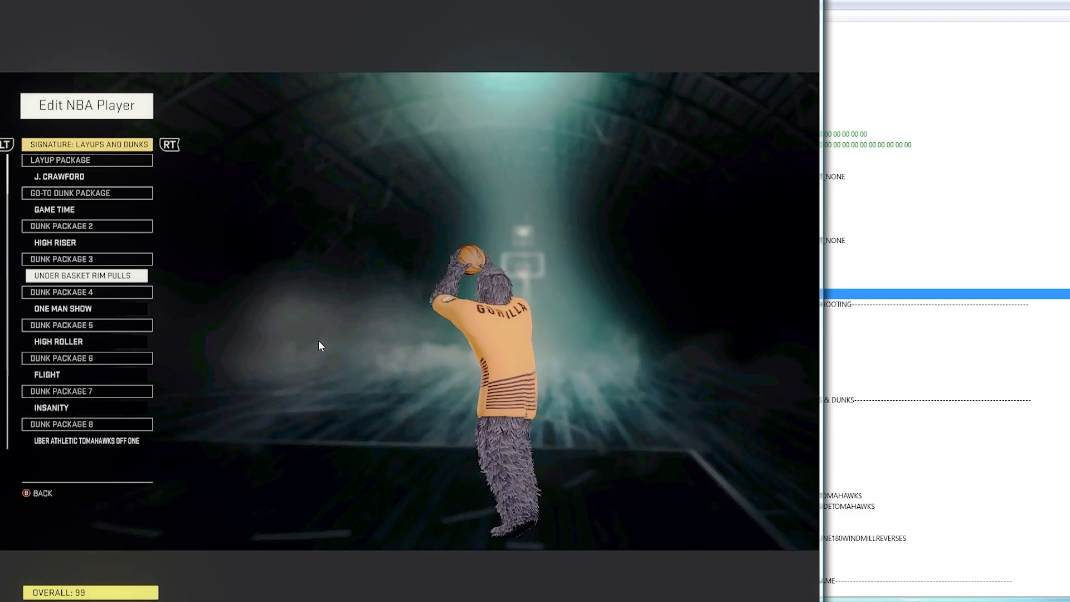
key("Left")
key("Left")
key("Right")
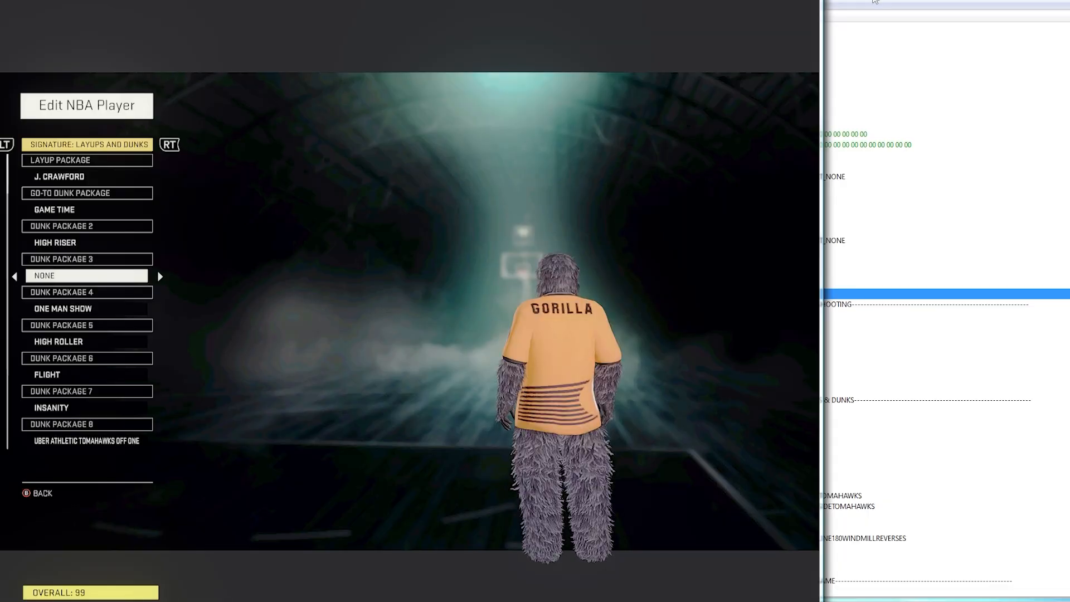
Set the Gorilla's DunkPackage3 value to BLACKTOP_7 in Cheat Engine
left_click(875, 2)
double_click(761, 443)
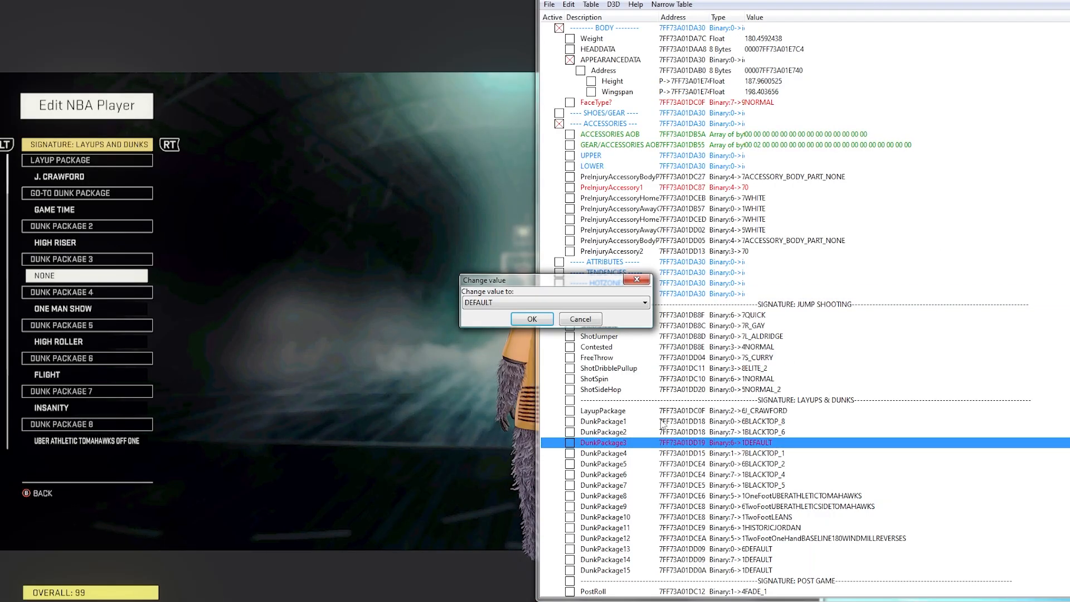
left_click(611, 308)
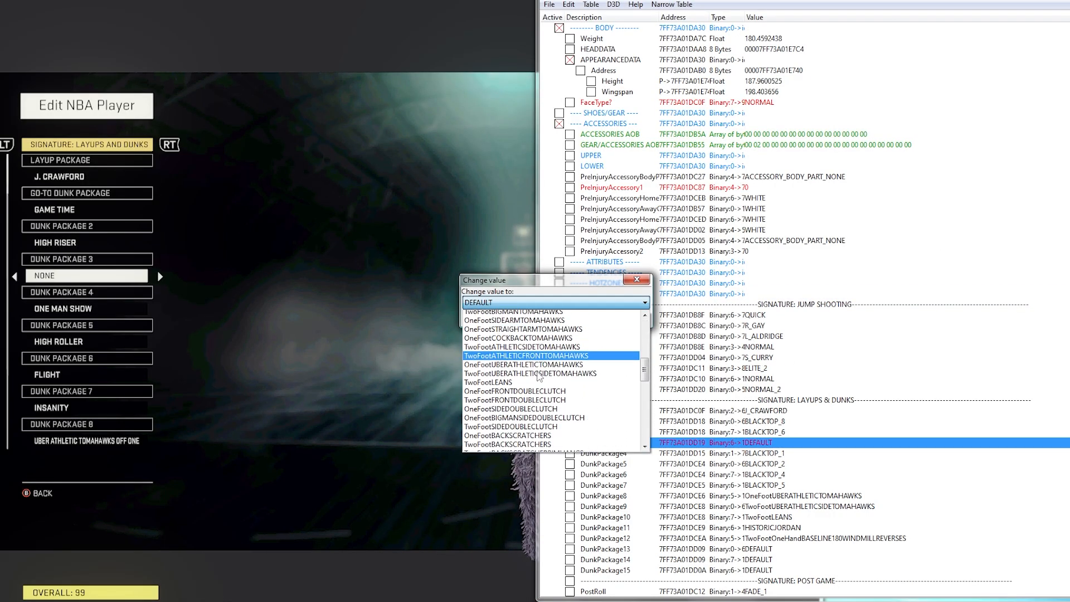
scroll(540, 384, "down", 10)
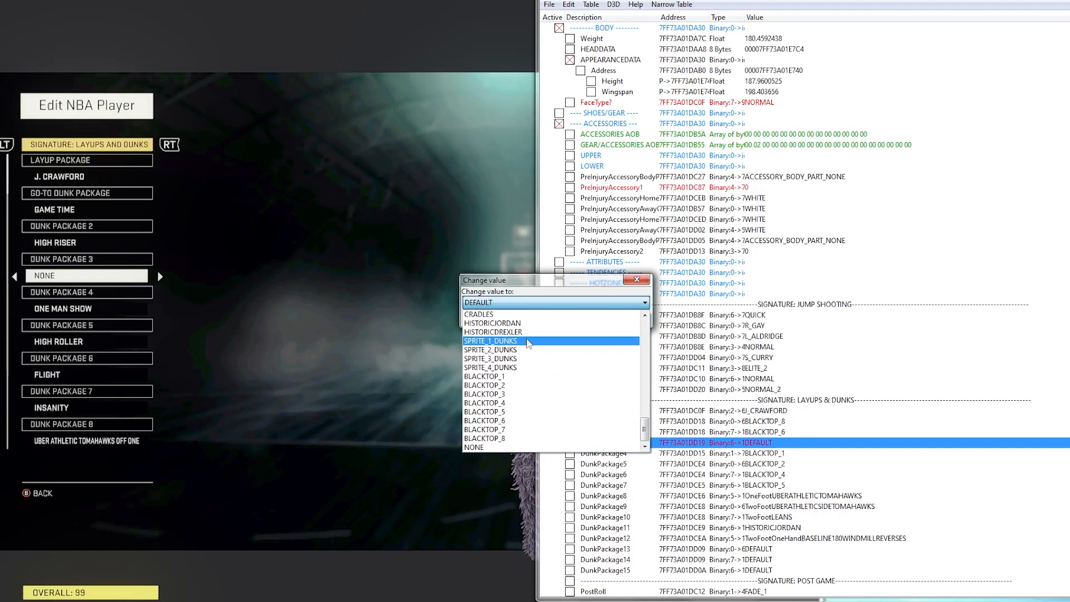
left_click(522, 419)
left_click(531, 319)
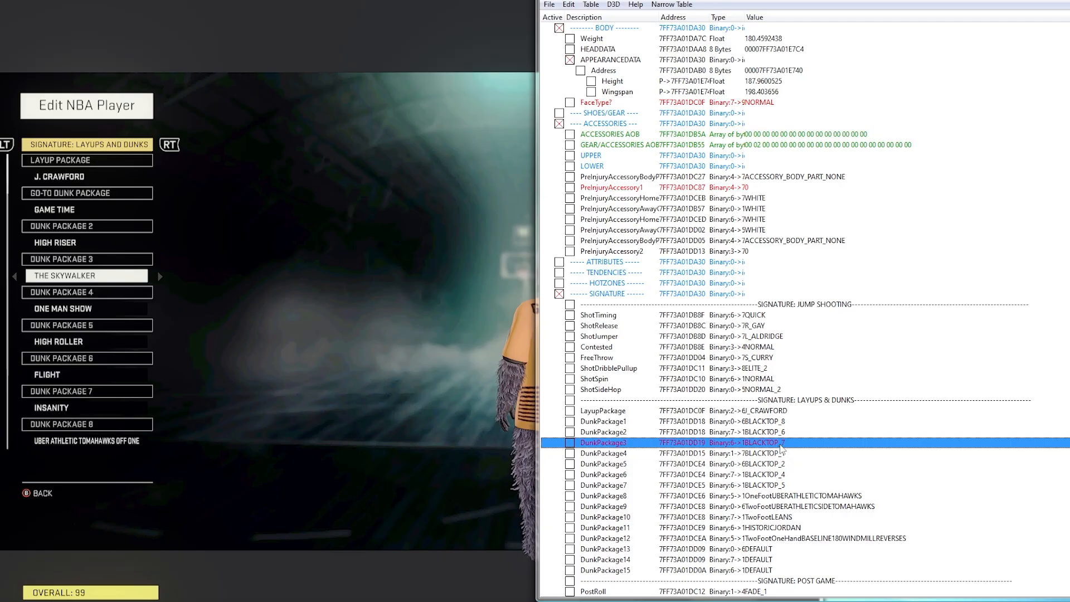
Check Dunk Package 3 in the game, then leave the signature page for the Edit NBA Player categories
left_click(438, 306)
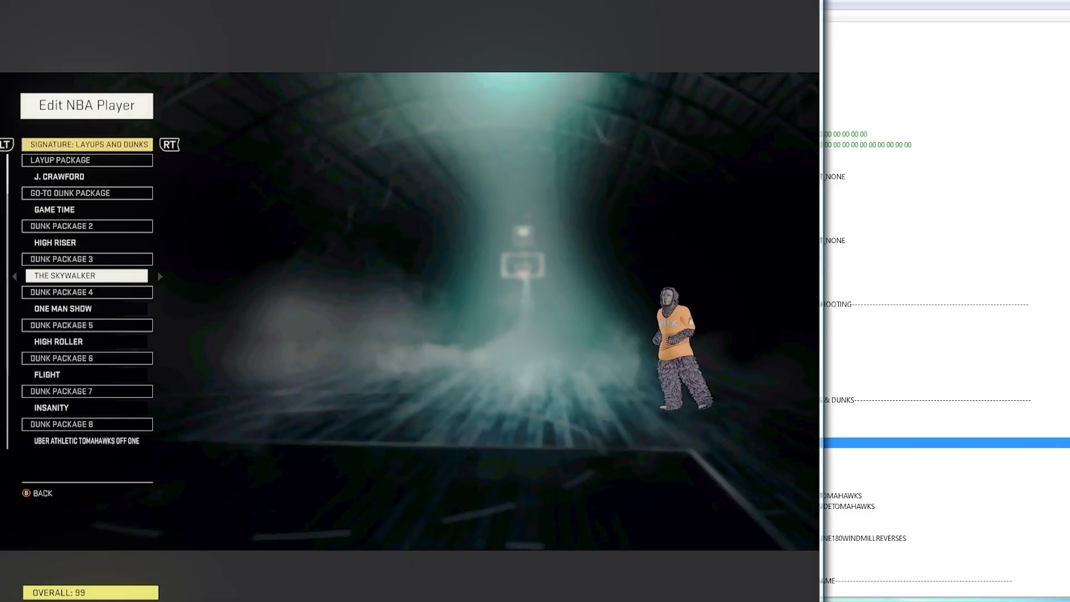
key("Up")
key("Up")
key("Up")
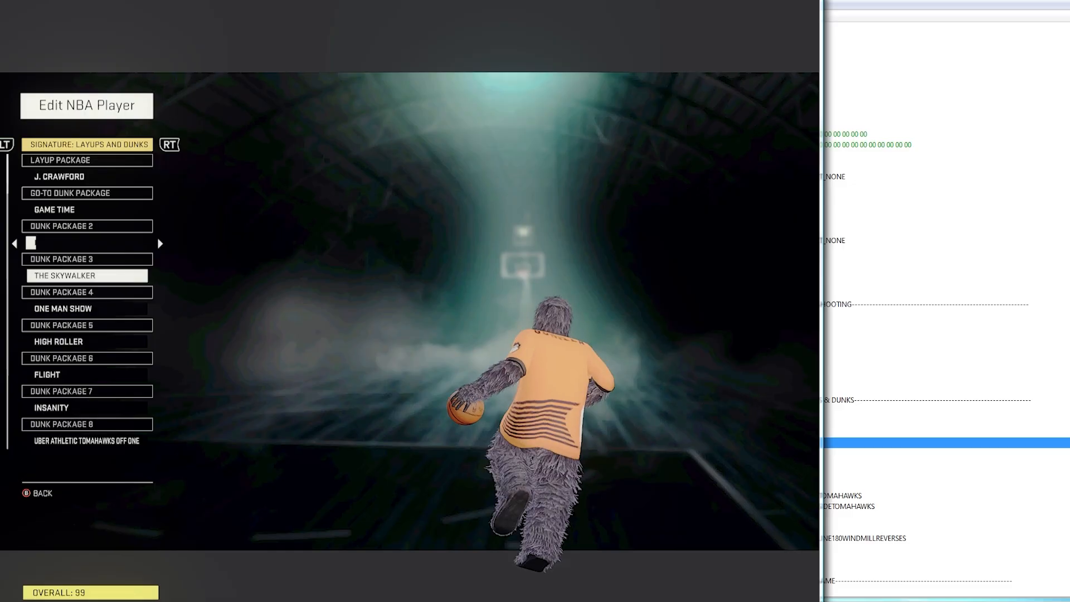
key("Escape")
key("Up")
key("Up")
key("Up")
key("Up")
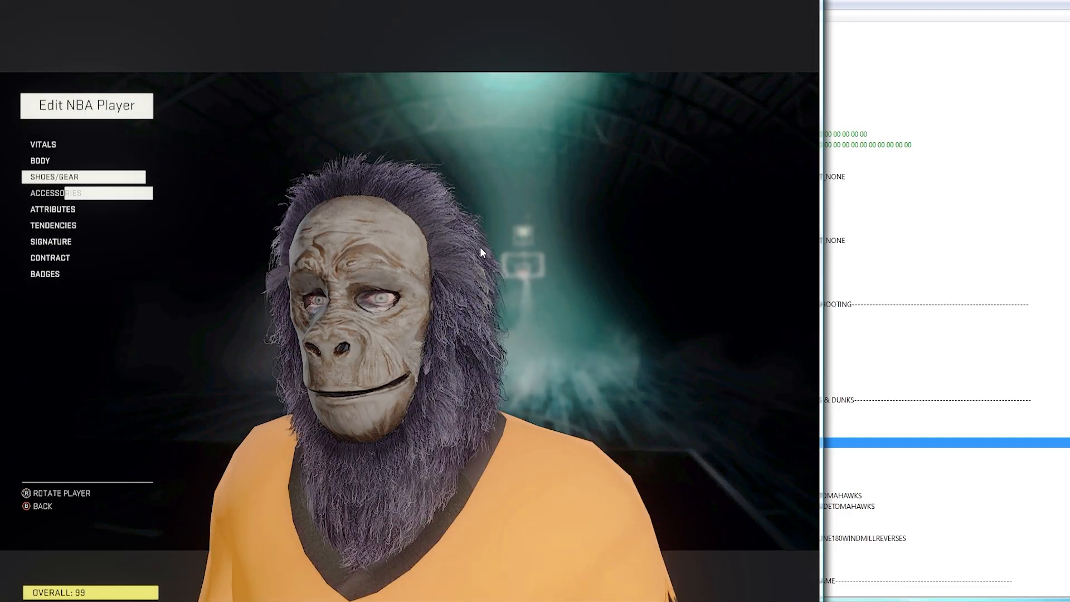
Select the PlayerCloning entry at the start of PLAYERDATA in Cheat Engine
left_click(984, 127)
scroll(774, 251, "up", 6)
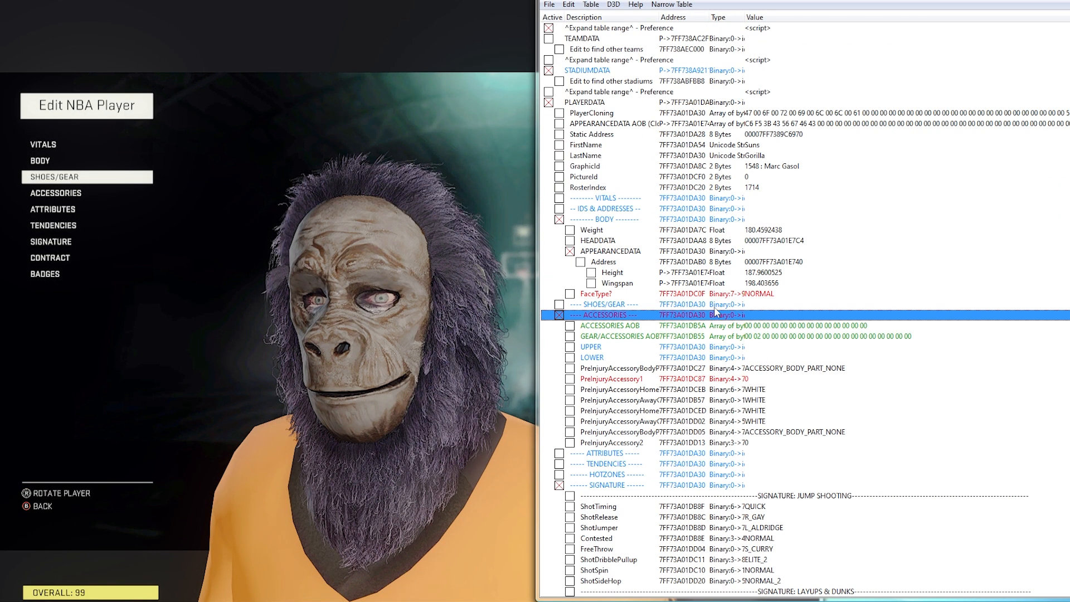
left_click(601, 113)
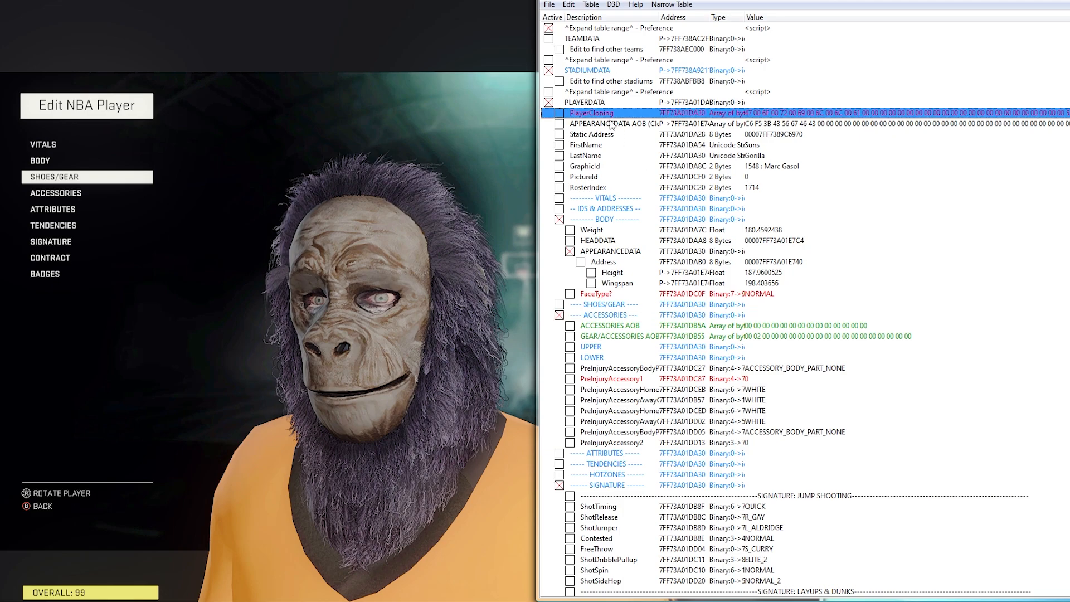
Leave the Gorilla's edit screen in the game and look through the players of the NBA Mascots 2 roster
left_click(337, 140)
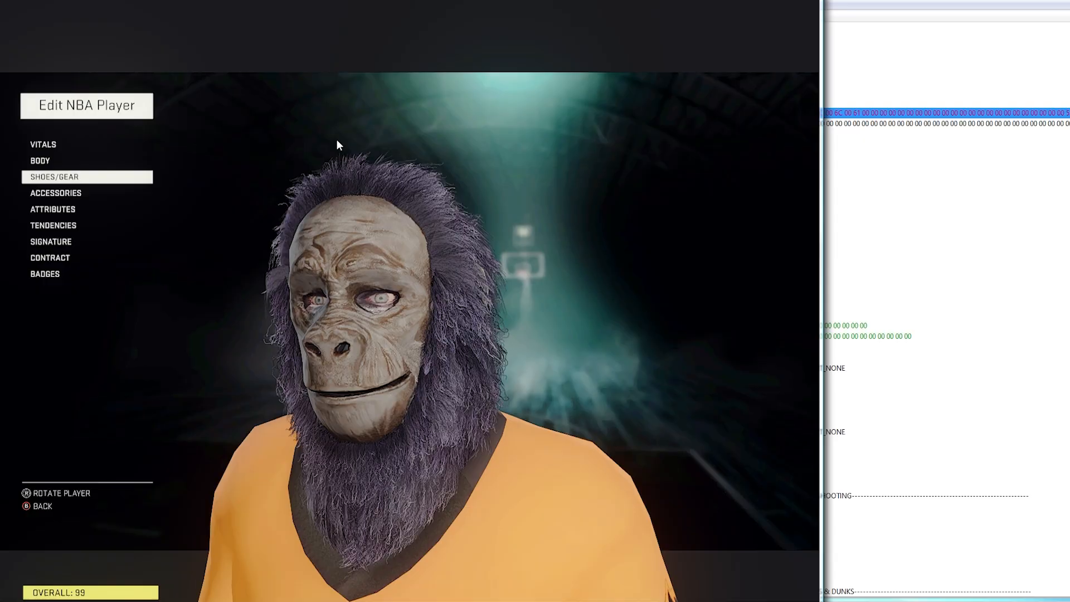
key("Escape")
key("Down")
key("Down")
key("Down")
key("Down")
key("Down")
key("Down")
key("Down")
key("Down")
key("Down")
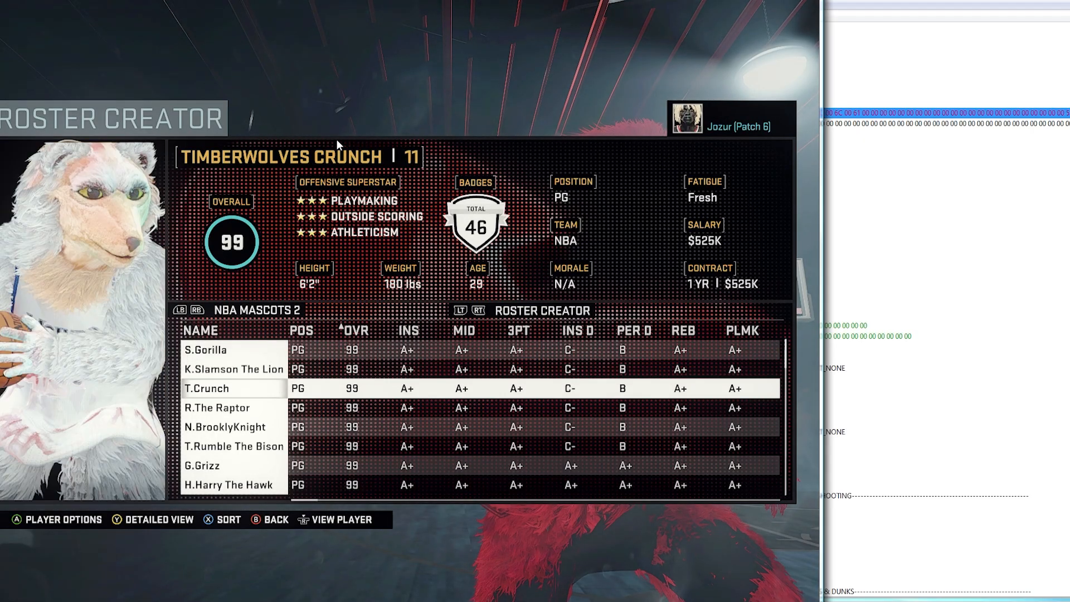
key("Up")
key("Up")
key("Up")
key("Up")
key("Up")
key("Up")
key("Up")
key("Up")
key("Up")
key("Up")
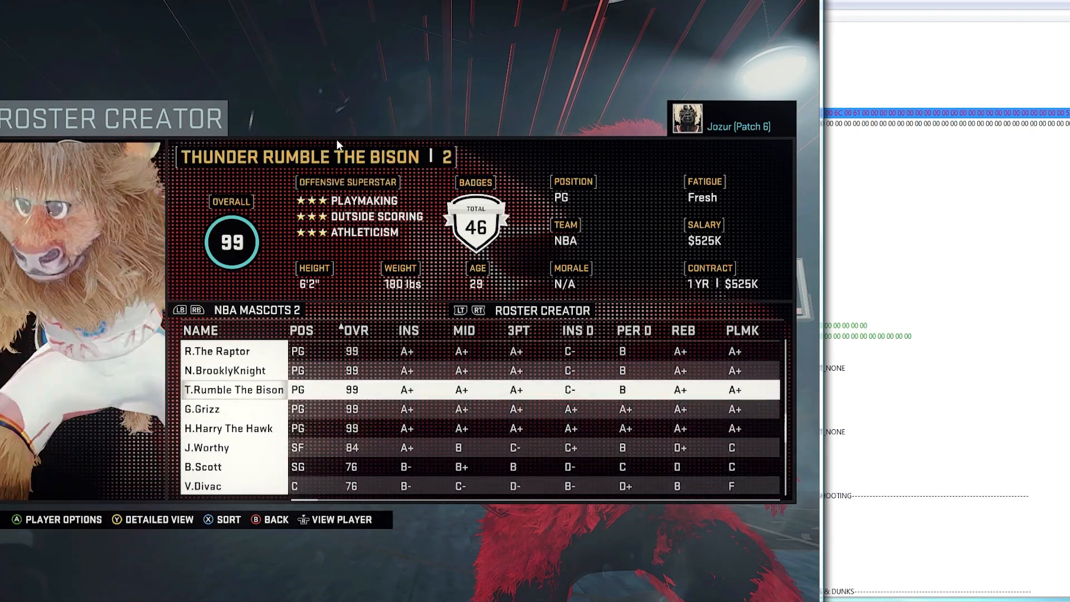
Switch to the NBA Mascots roster and browse its players for one to clone
key("q")
key("Down")
key("Down")
key("Down")
key("Down")
key("Down")
key("Down")
key("Down")
key("Down")
key("Down")
key("Down")
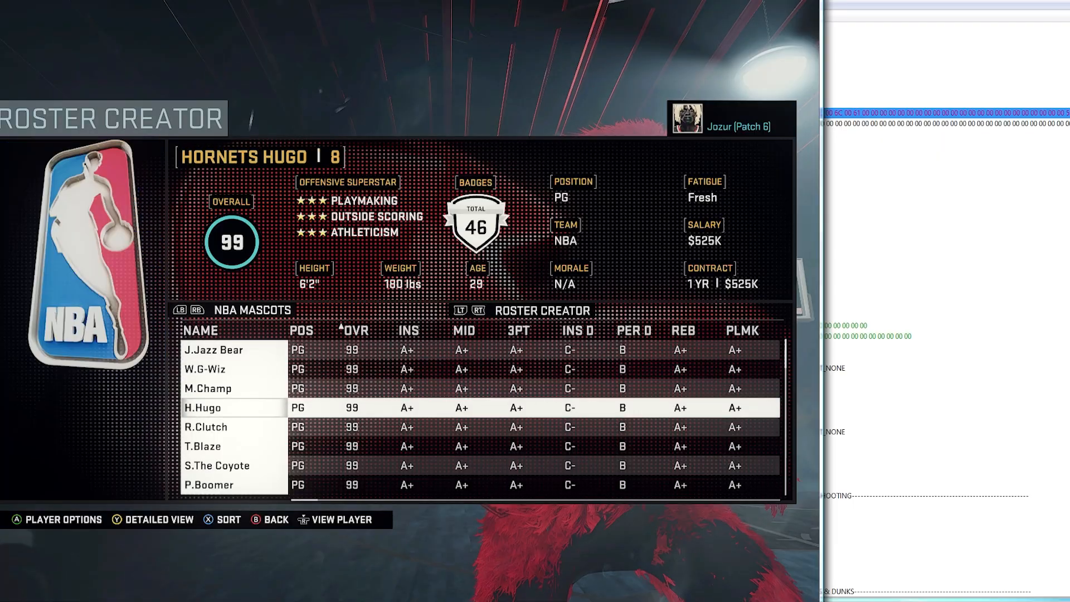
key("Up")
key("Up")
key("Up")
key("Up")
key("Up")
key("Up")
key("Up")
key("Up")
key("Up")
key("Up")
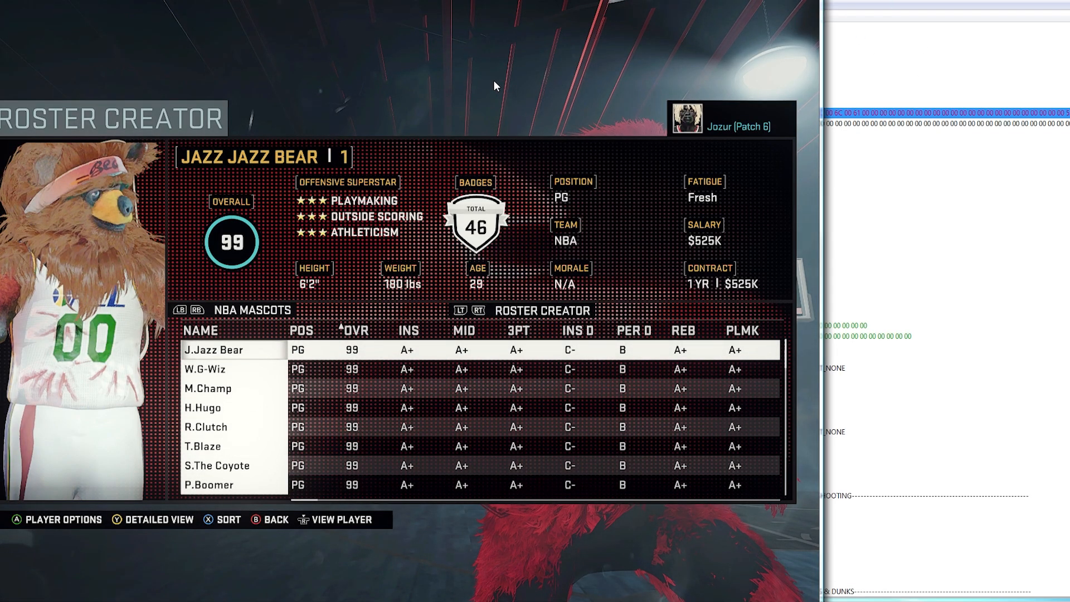
Open Wizards G-Wiz from the NBA Mascots roster for editing
key("Down")
key("Return")
key("Down")
key("Return")
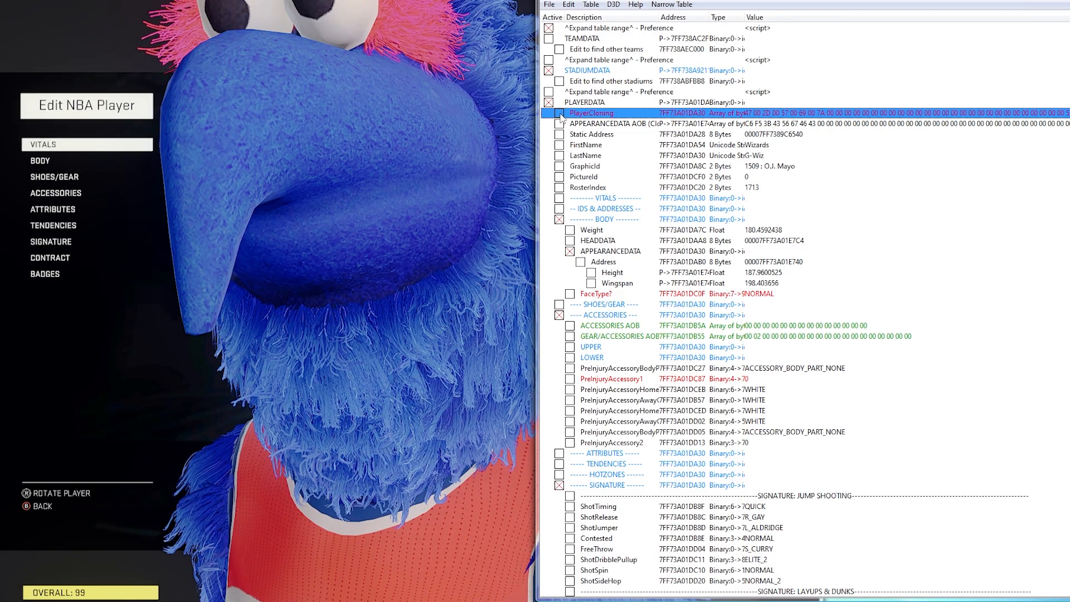
Activate the PlayerCloning and APPEARANCEDATA AOB entries in Cheat Engine to lock G-Wiz's data
left_click(560, 124)
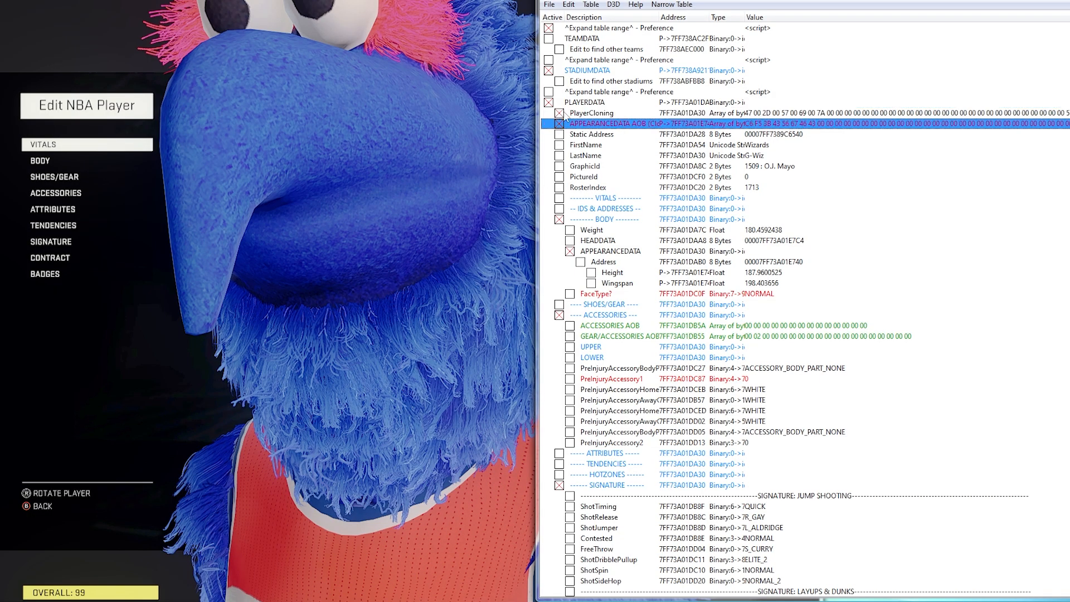
left_click(494, 126)
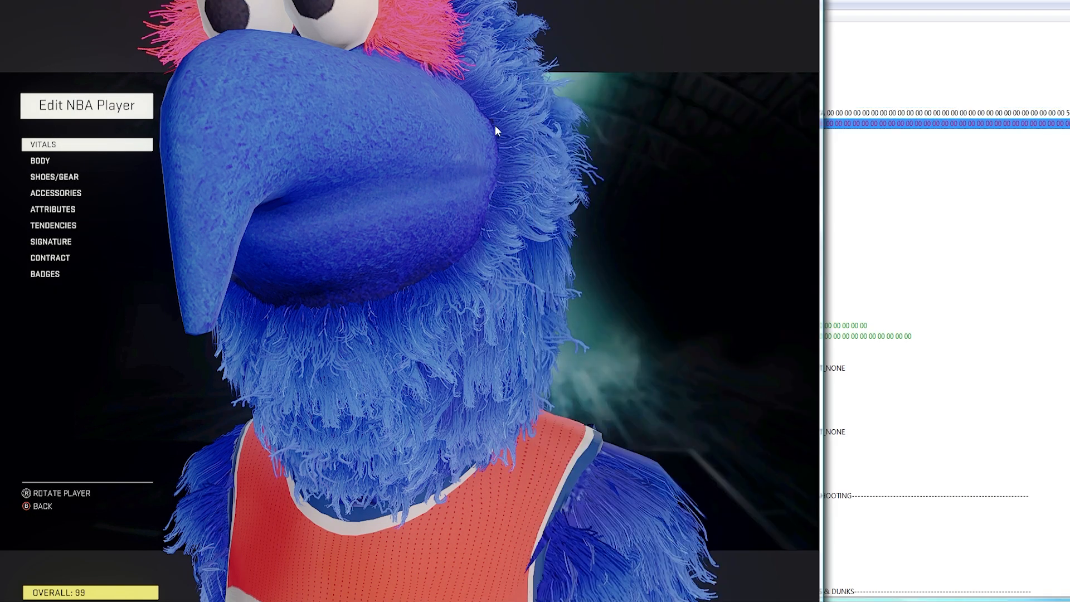
left_click(922, 2)
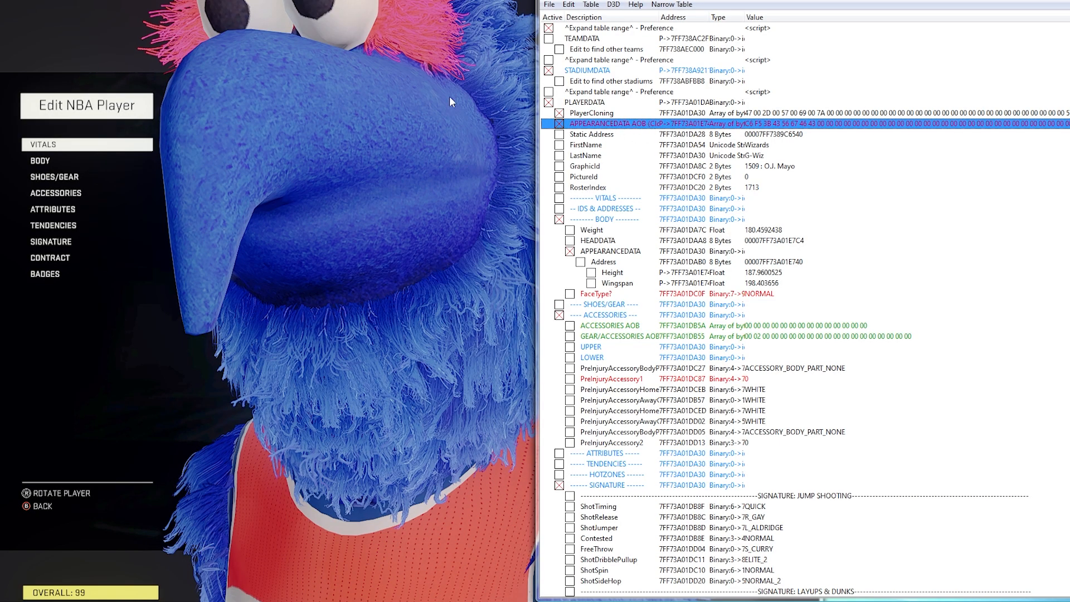
Leave G-Wiz's edit screen accepting the changes, and go to the '94-'95 New York Knicks roster
left_click(506, 46)
key("Escape")
key("Return")
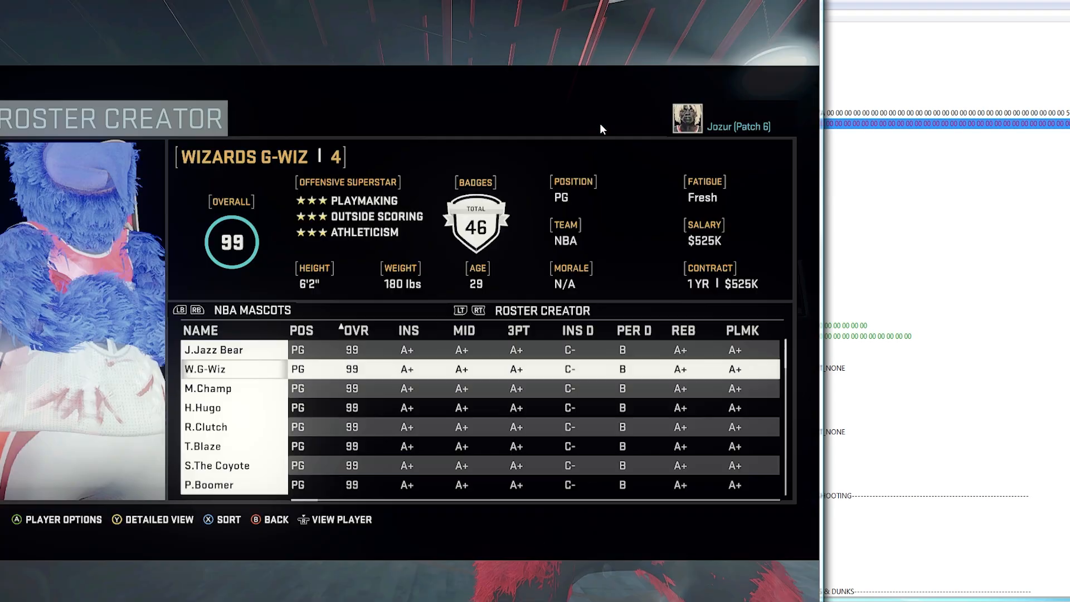
key("e")
key("e")
key("Up")
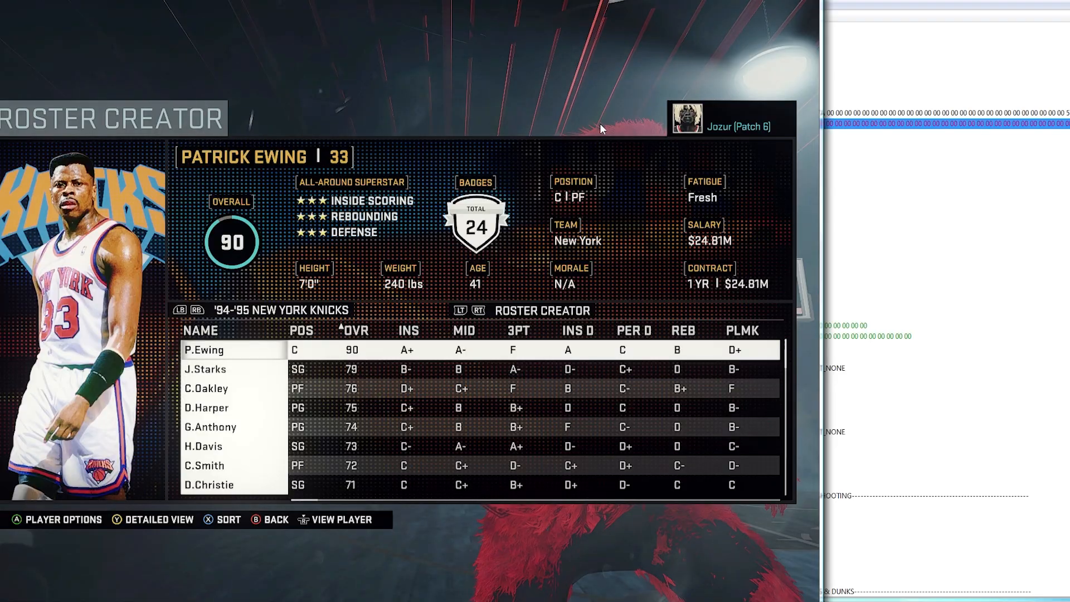
Open Patrick Ewing for editing to apply the locked G-Wiz data to him
key("Return")
key("Down")
key("Down")
key("Return")
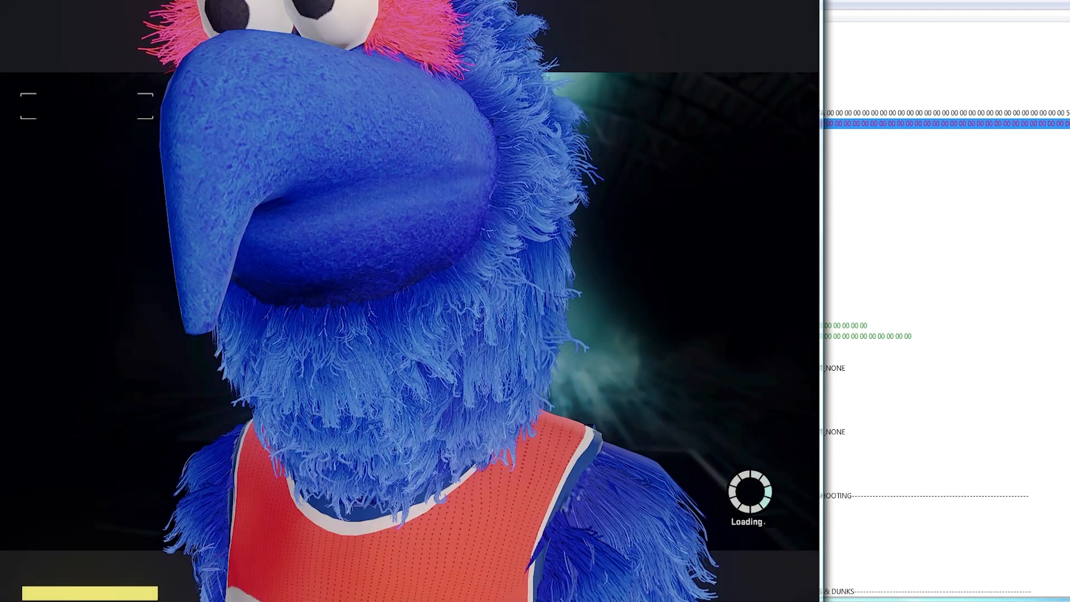
Look through the player's edit categories in the game to check the cloned G-Wiz data
key("Down")
key("Down")
key("Down")
key("Down")
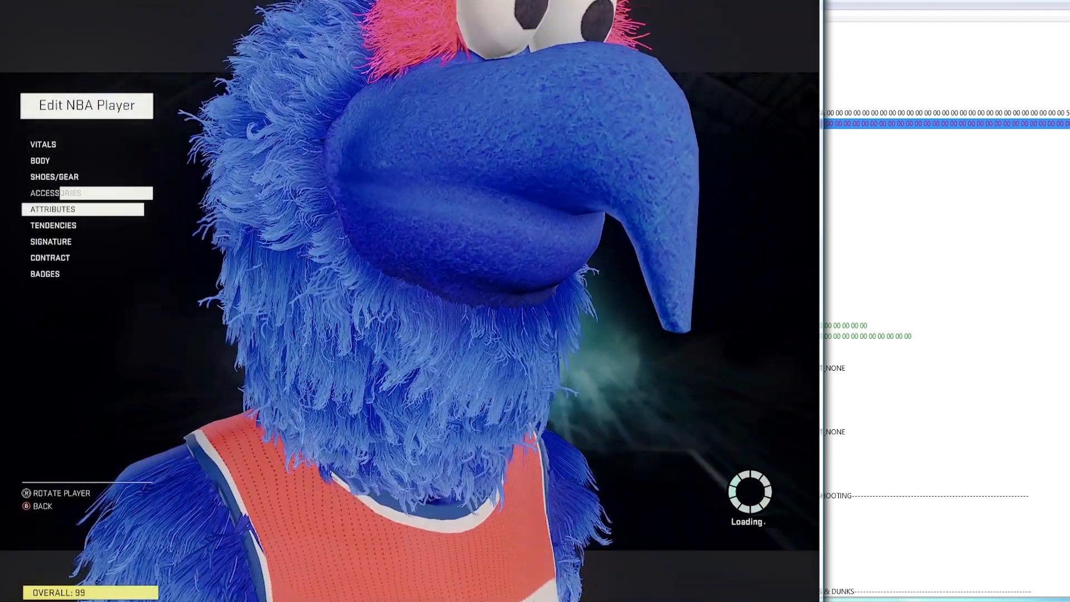
key("Return")
key("Down")
key("Down")
key("Down")
key("Escape")
key("Up")
key("Up")
key("Up")
key("Up")
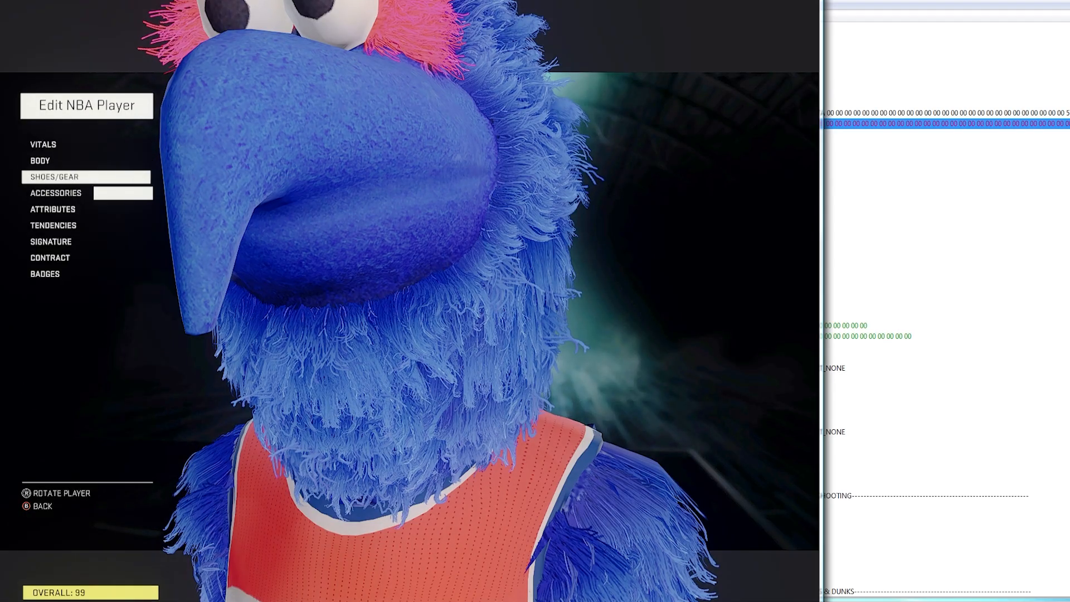
Exit Patrick Ewing's edit screen accepting the changes, and return to the '94-'95 New York Knicks roster list
key("Return")
key("Escape")
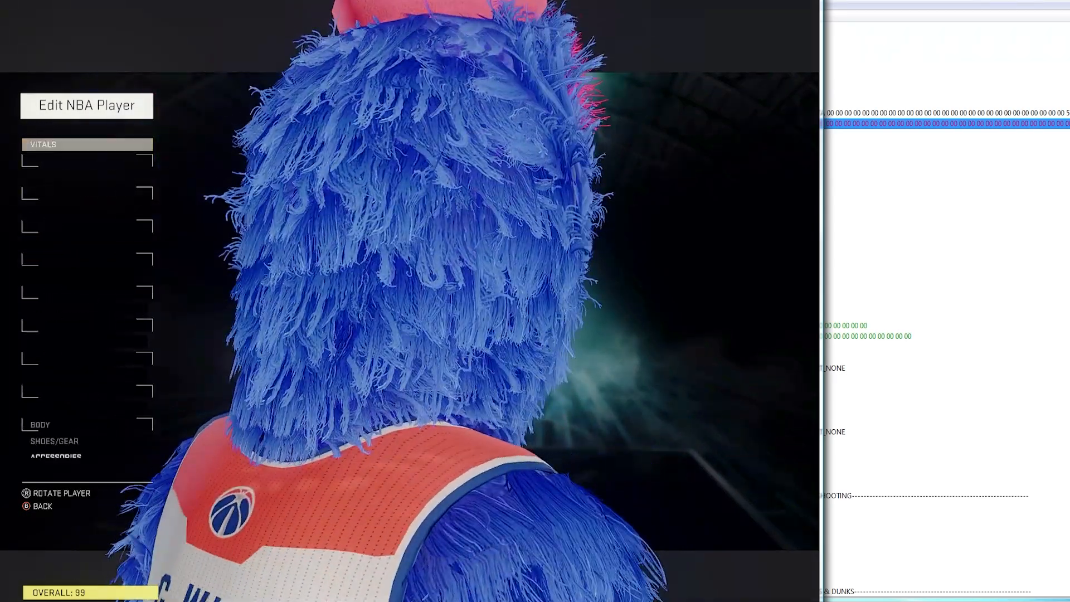
key("Escape")
key("Return")
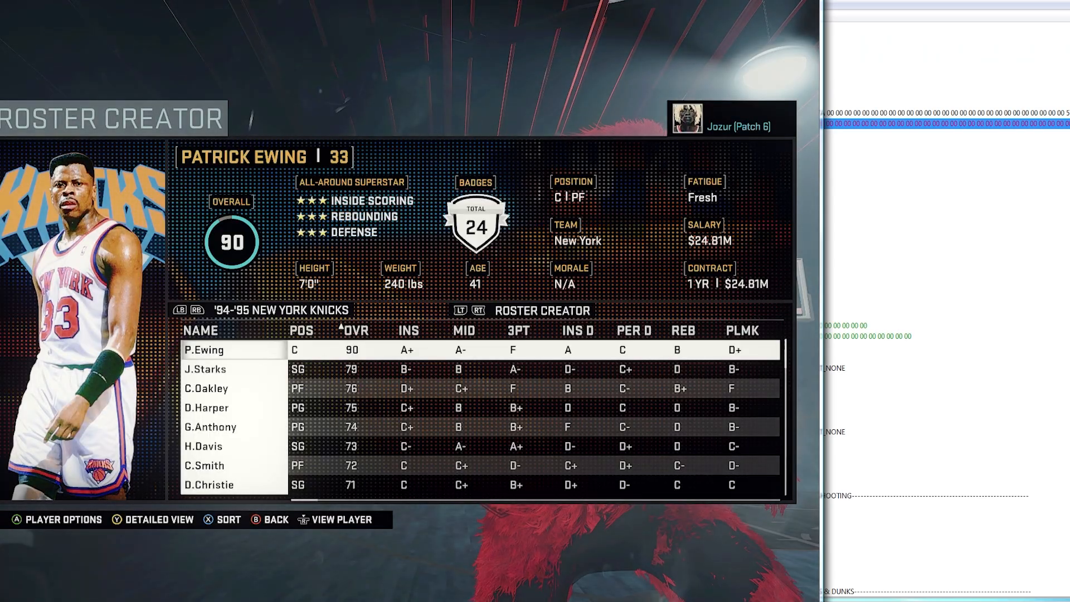
Go from the '94-'95 New York Knicks roster to the NBA Mascots roster
key("Page_Up")
key("Page_Up")
key("Page_Up")
key("Page_Up")
key("Page_Up")
key("Page_Up")
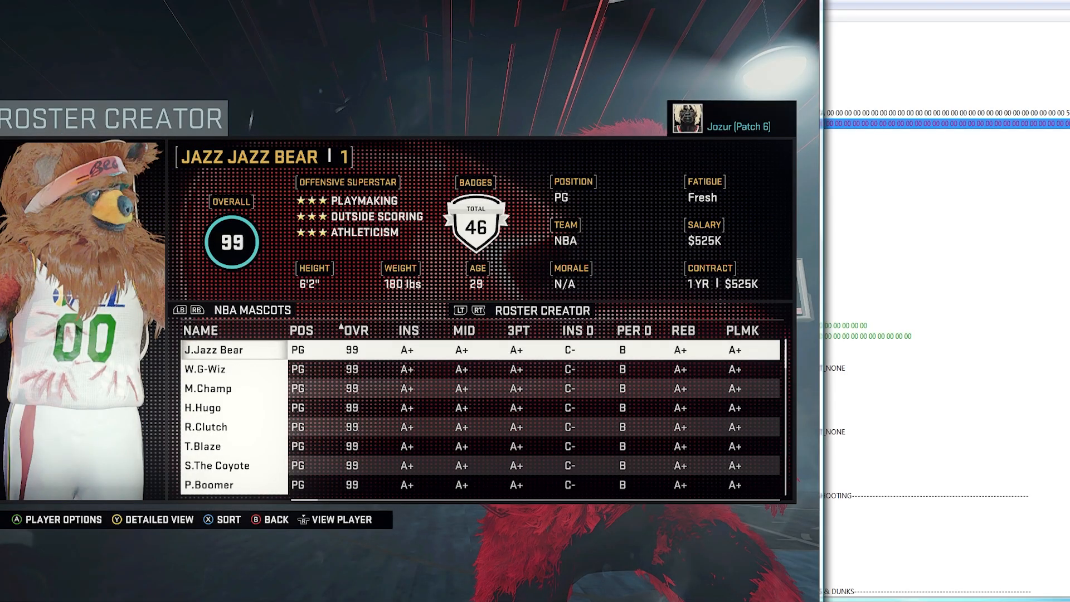
Look through the players on the NBA Mascots roster and return to Jazz Bear
key("Down")
key("Down")
key("Down")
key("Down")
key("Down")
key("Down")
key("Down")
key("Down")
key("Down")
key("Down")
key("Down")
key("Down")
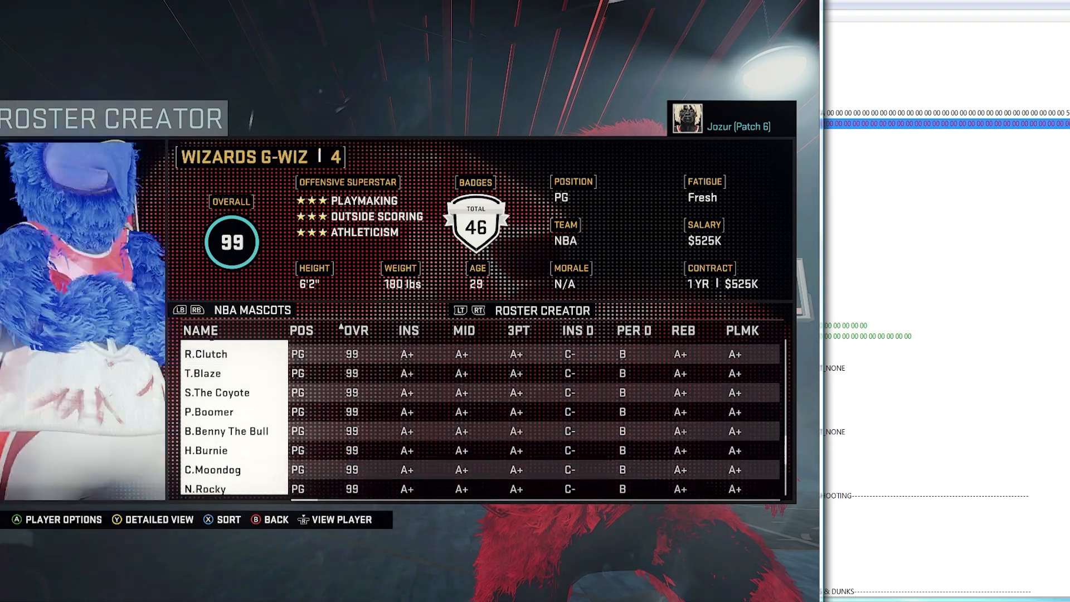
key("Down")
key("Down")
key("Down")
key("Down")
key("Down")
key("Down")
key("Down")
key("Down")
key("Down")
key("Down")
key("Down")
key("Down")
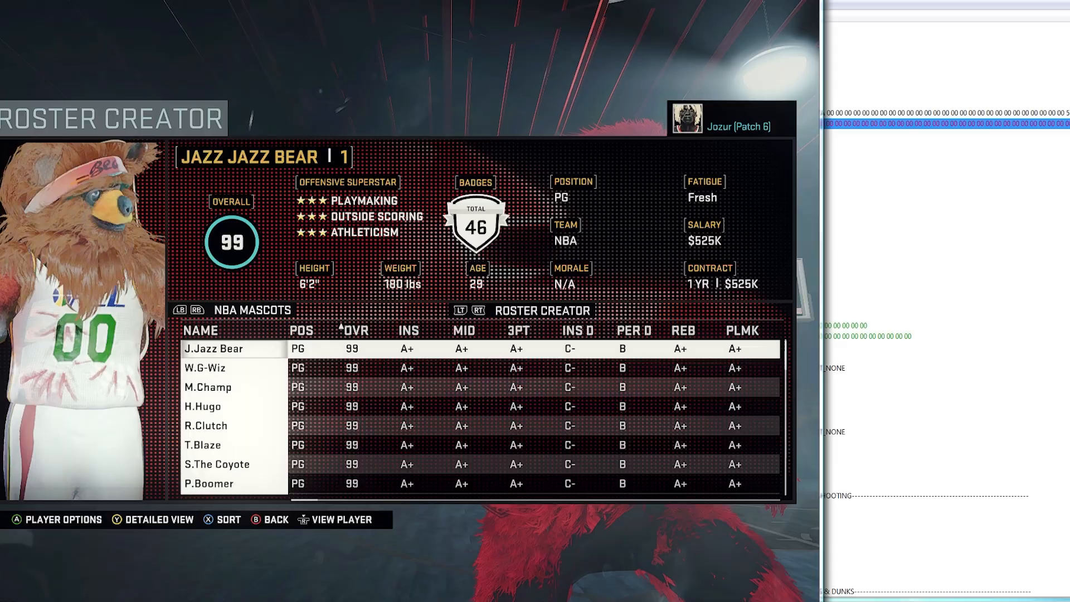
key("Page_Up")
key("Down")
key("Down")
key("Page_Down")
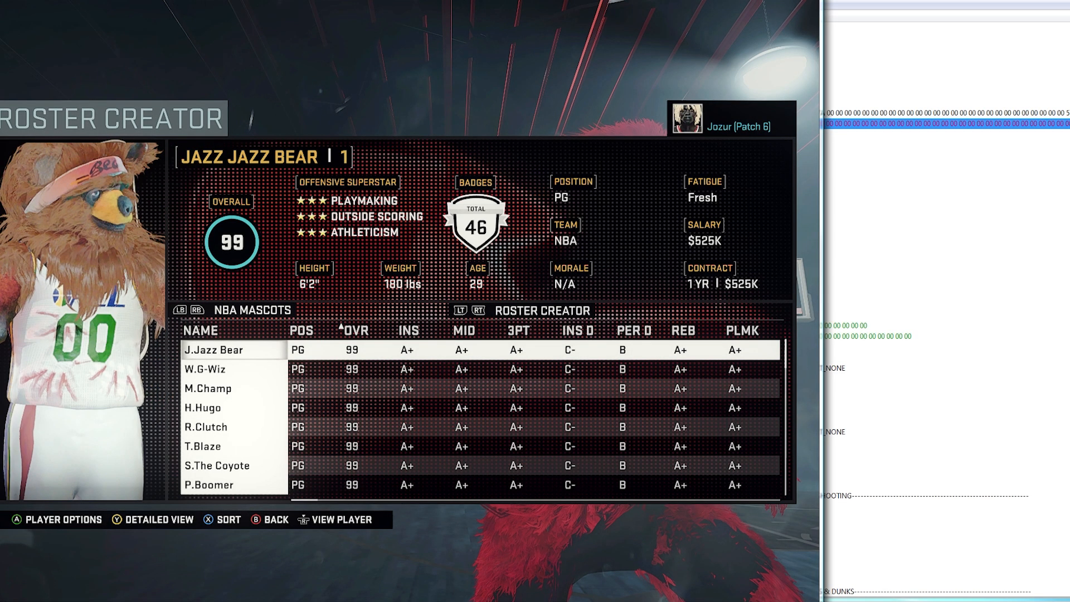
Unlock the PlayerCloning and APPEARANCEDATA AOB entries in Cheat Engine and return to the game
key("alt+Tab")
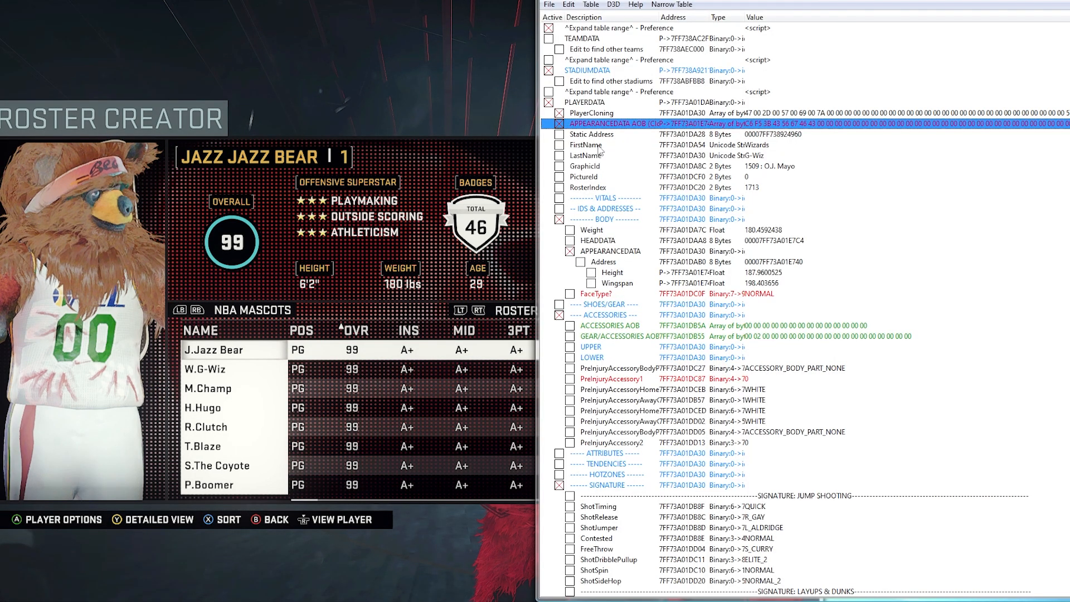
left_click(559, 115)
left_click(399, 72)
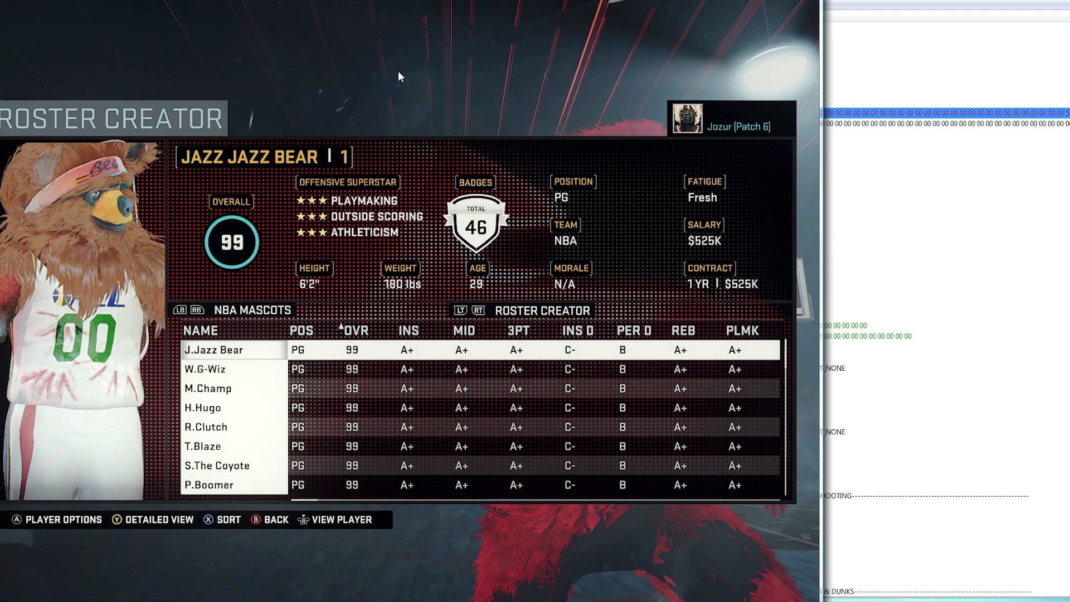
Load Jazz Bear's data by opening and leaving his edit screen, and review his PLAYERDATA entries in Cheat Engine
key("Return")
key("Down")
key("Return")
key("Escape")
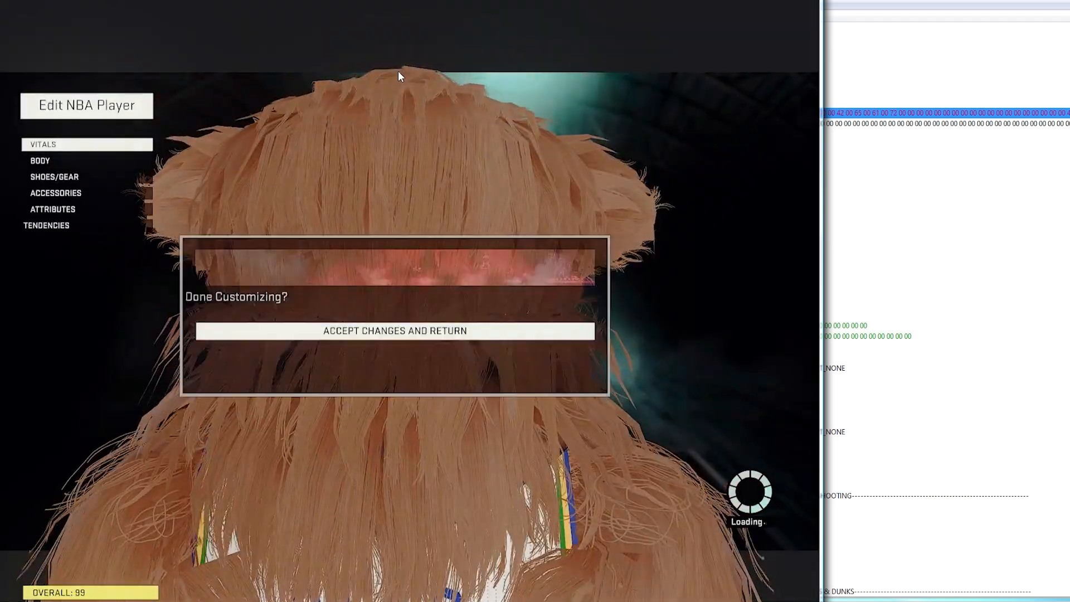
key("Return")
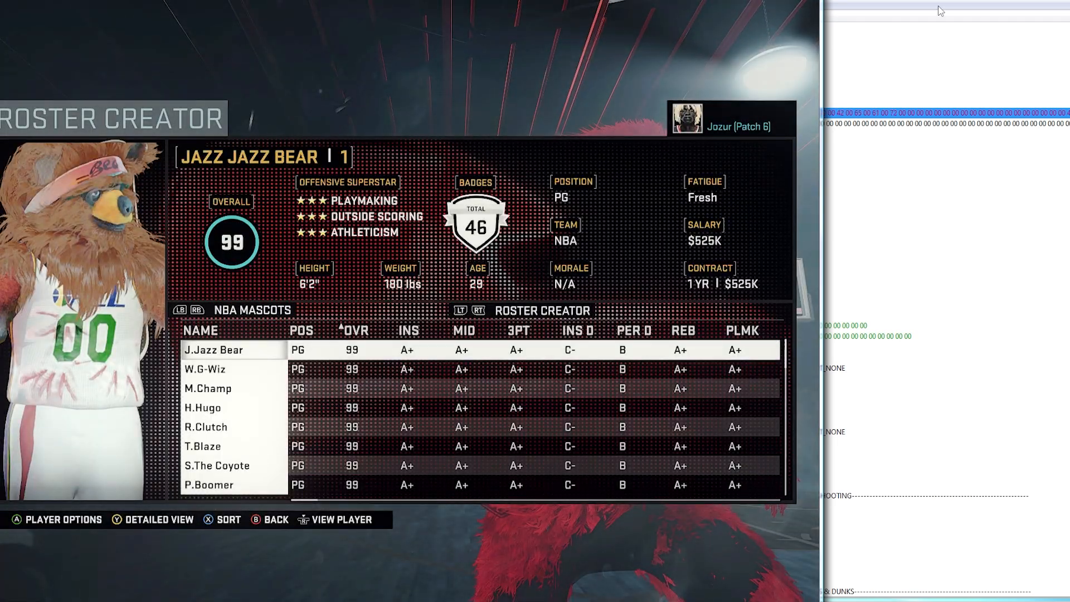
left_click(941, 11)
scroll(758, 267, "down", 12)
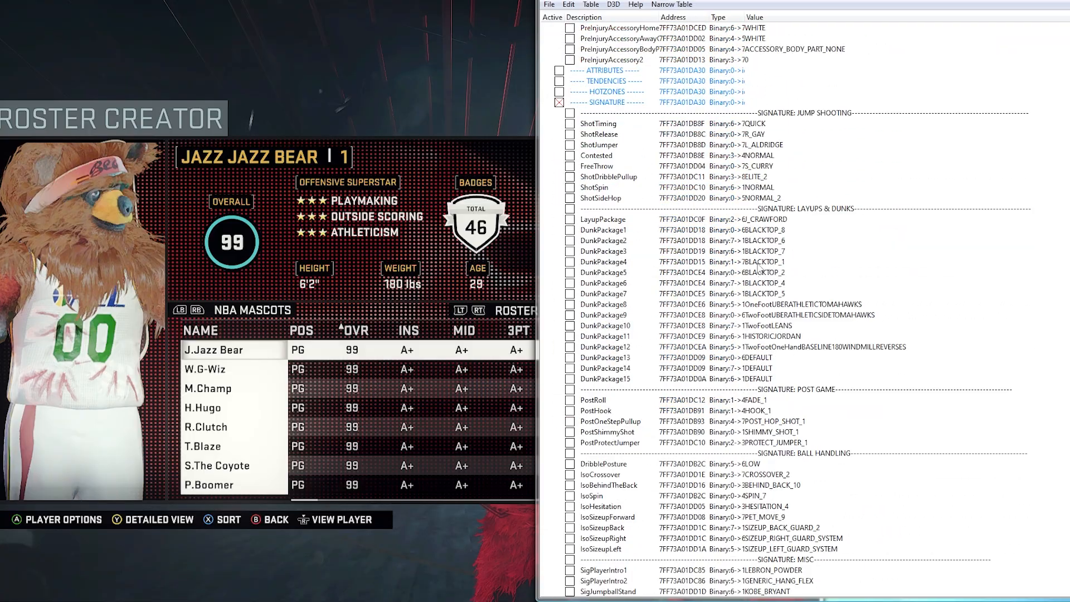
scroll(683, 222, "up", 12)
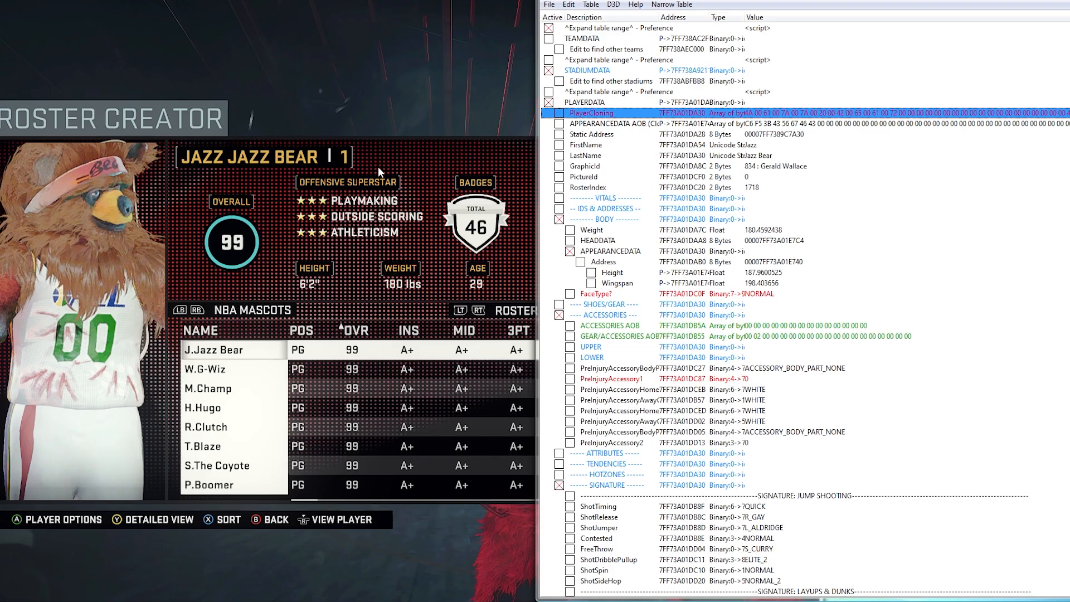
Open Jazz Bear's body settings in the game and set his Wingspan value in Cheat Engine to 350.403656
left_click(409, 119)
key("Return")
key("Down")
key("Down")
key("Return")
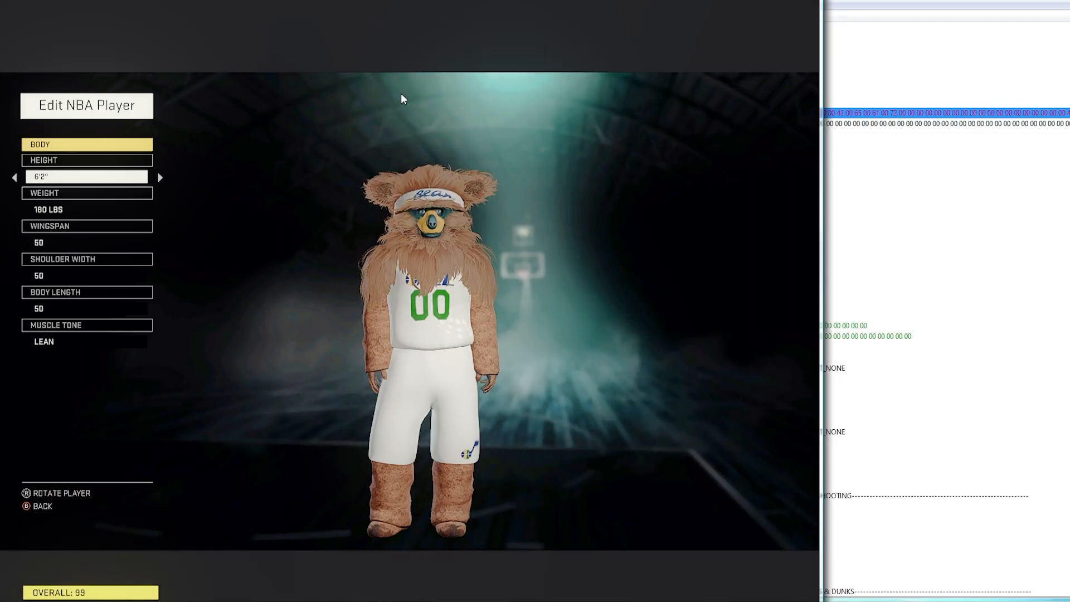
left_click(867, 15)
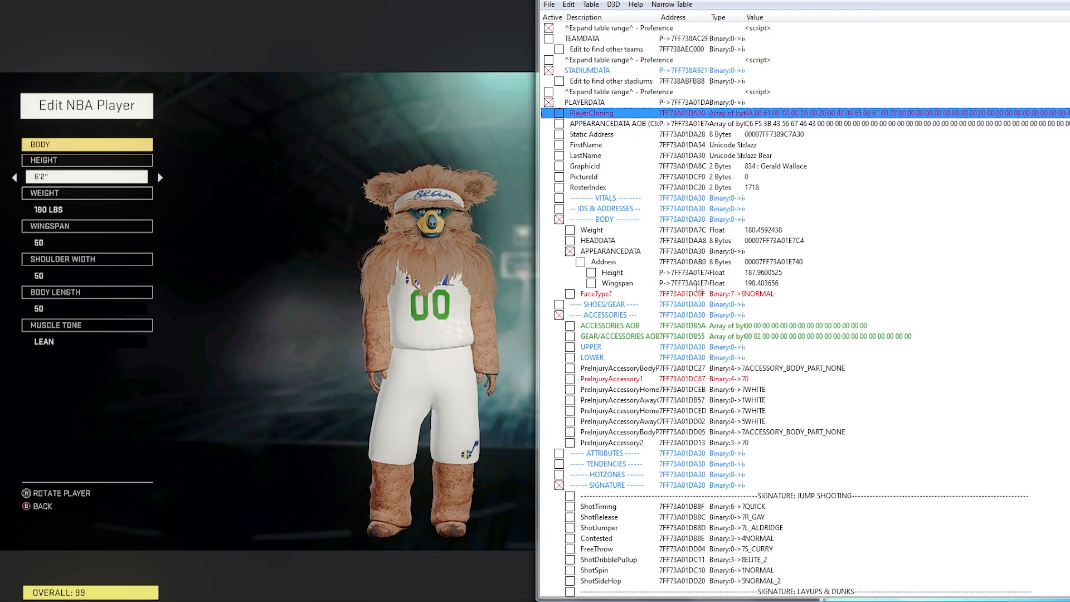
double_click(761, 283)
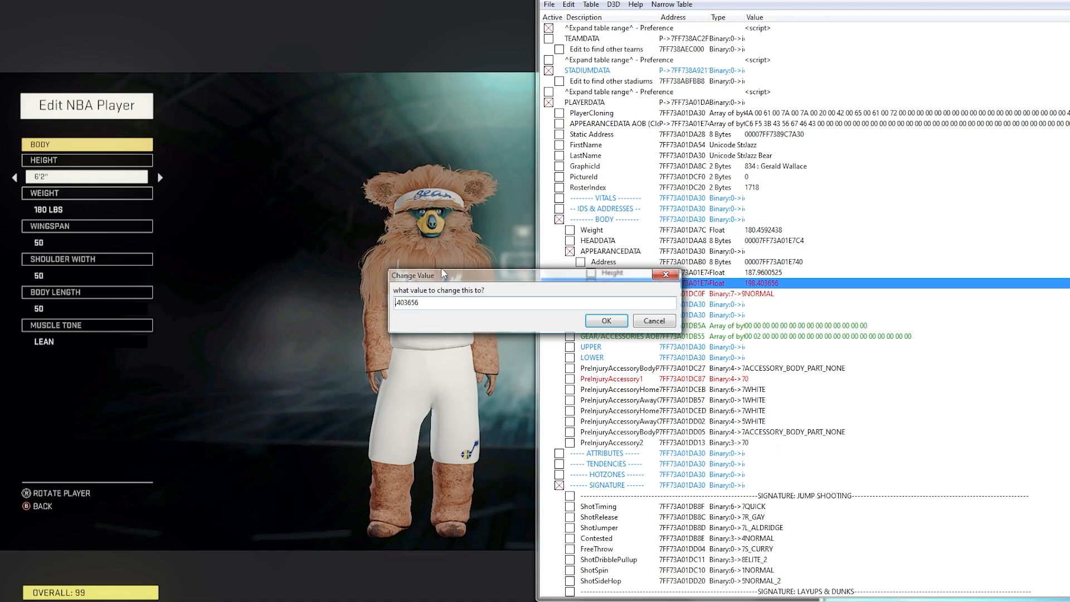
type("350")
key("Return")
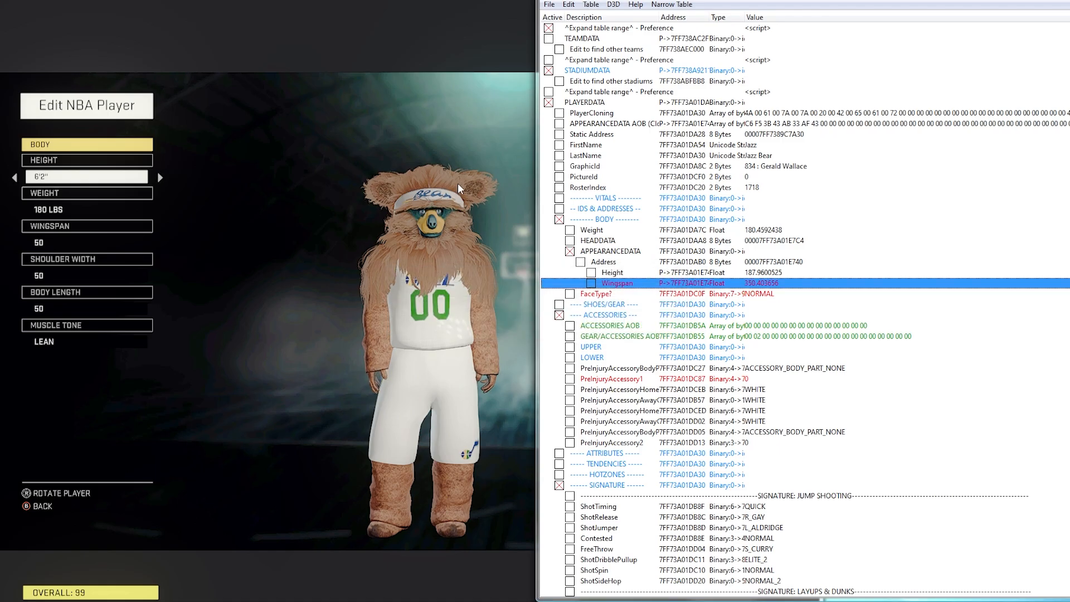
Leave Jazz Bear's edit screen accepting the changes, and reopen him for editing to apply the new wingspan
left_click(418, 241)
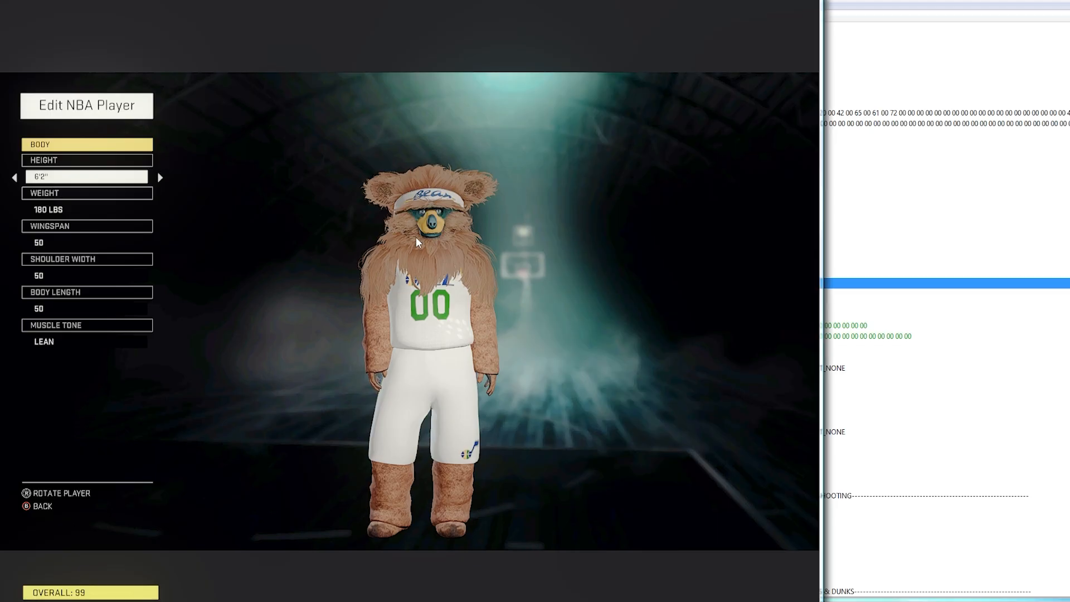
key("Escape")
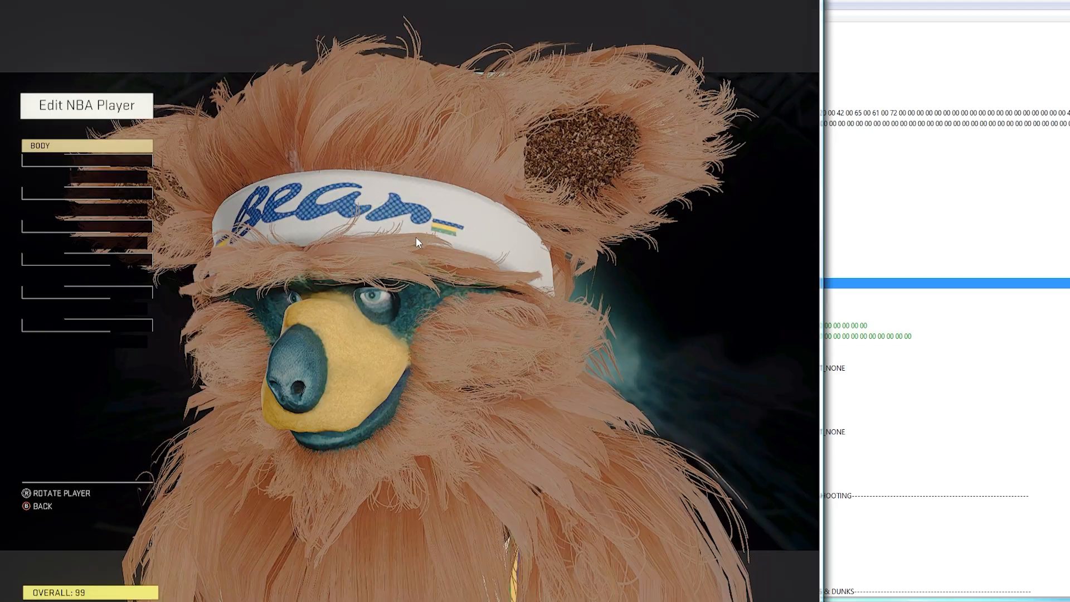
key("Escape")
key("Return")
key("Return")
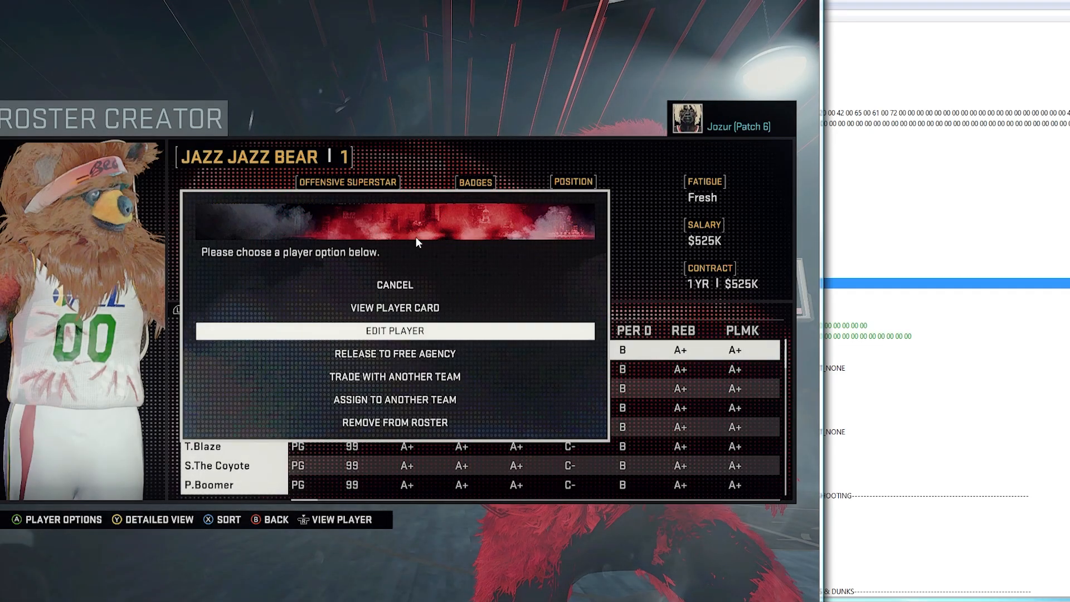
key("Return")
key("Return")
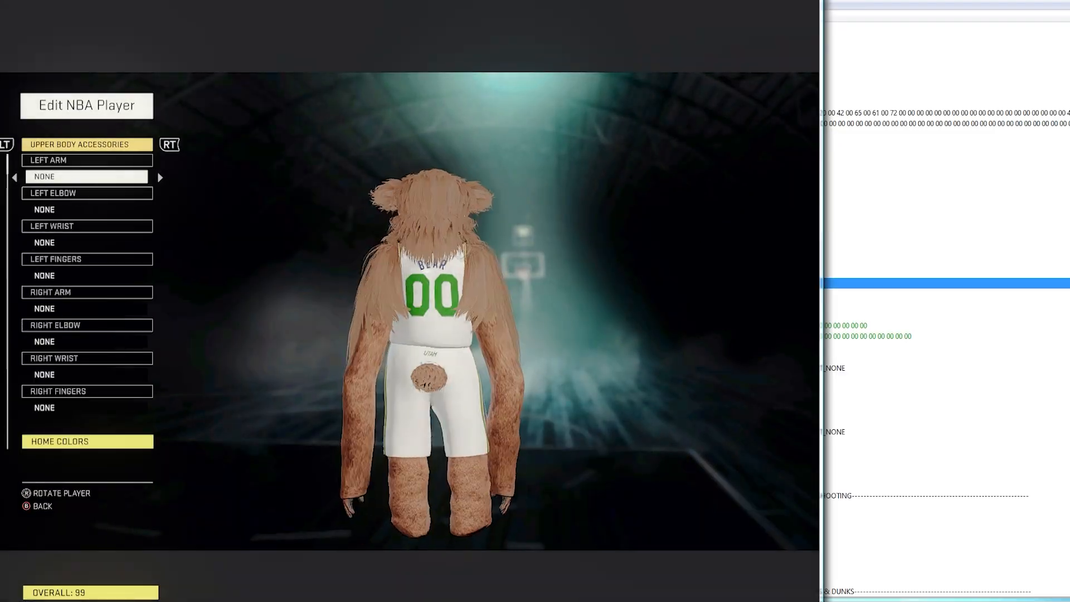
View Jazz Bear's model in the body settings to check the effect of the wingspan change
key("Escape")
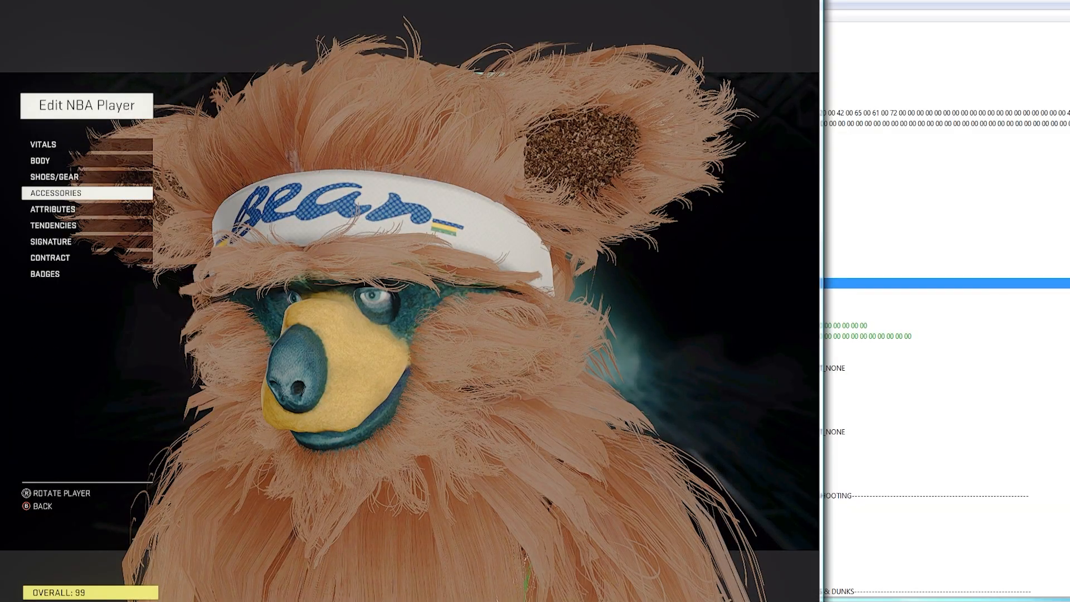
key("Up")
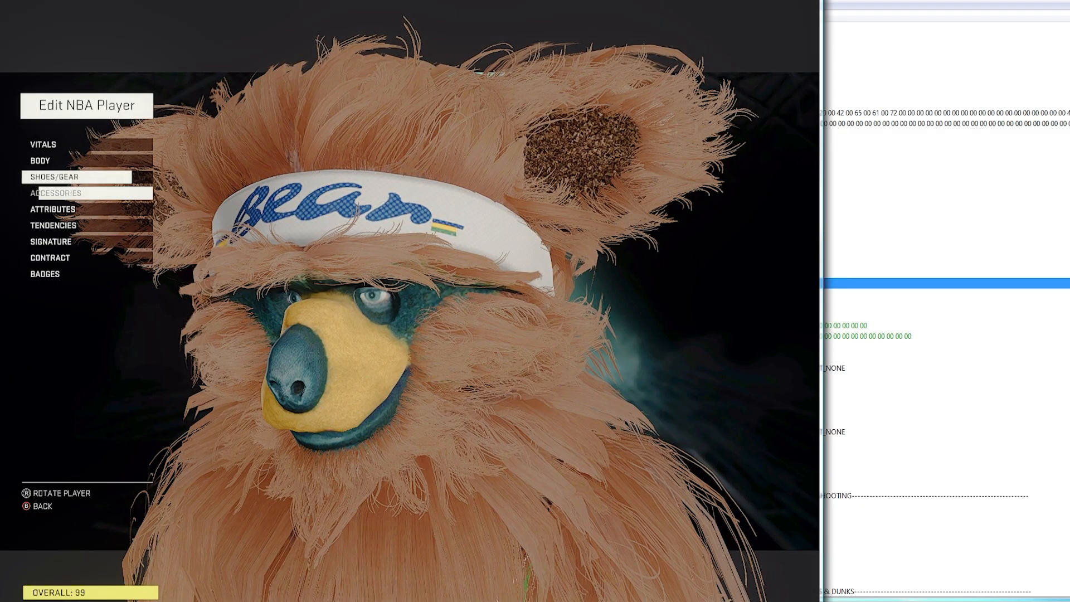
key("Up")
key("Return")
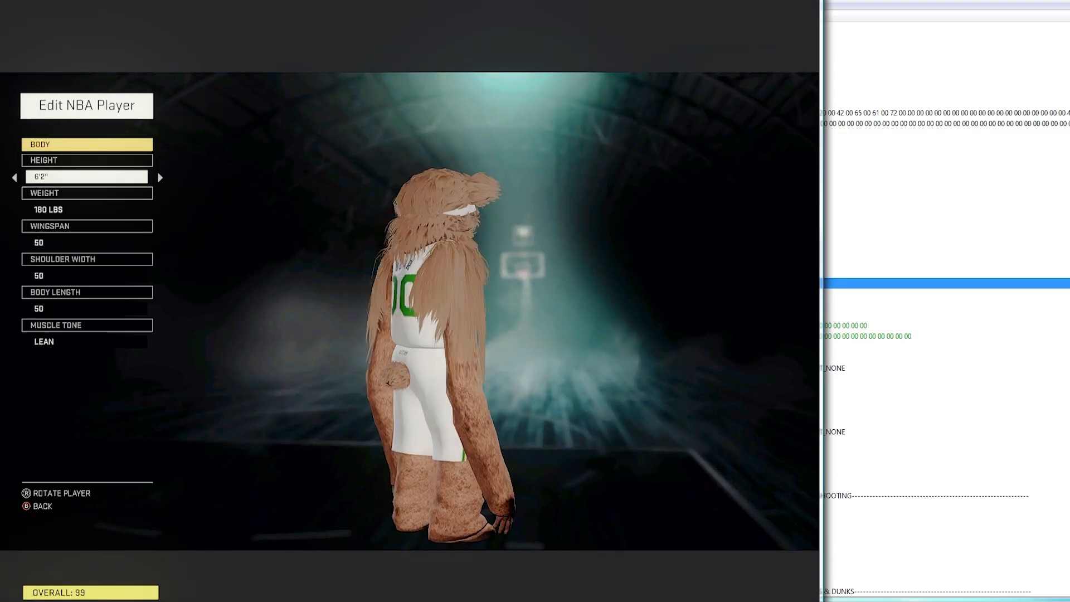
key("Escape")
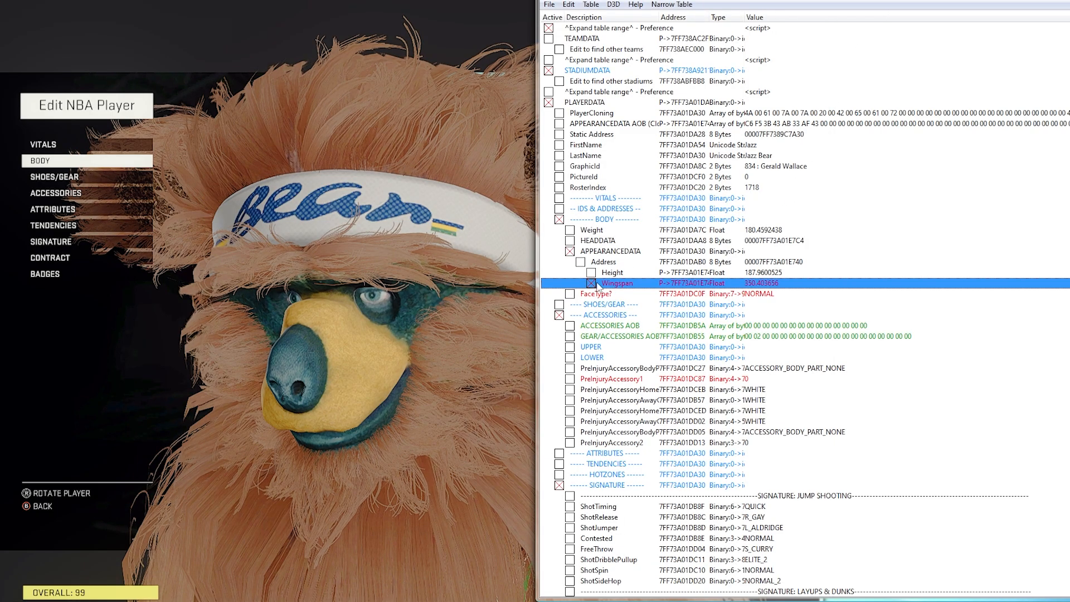
Exit Jazz Bear's edit screen accepting the changes, and go to the '86-'87 Los Angeles Lakers roster
left_click(467, 159)
key("Escape")
key("Return")
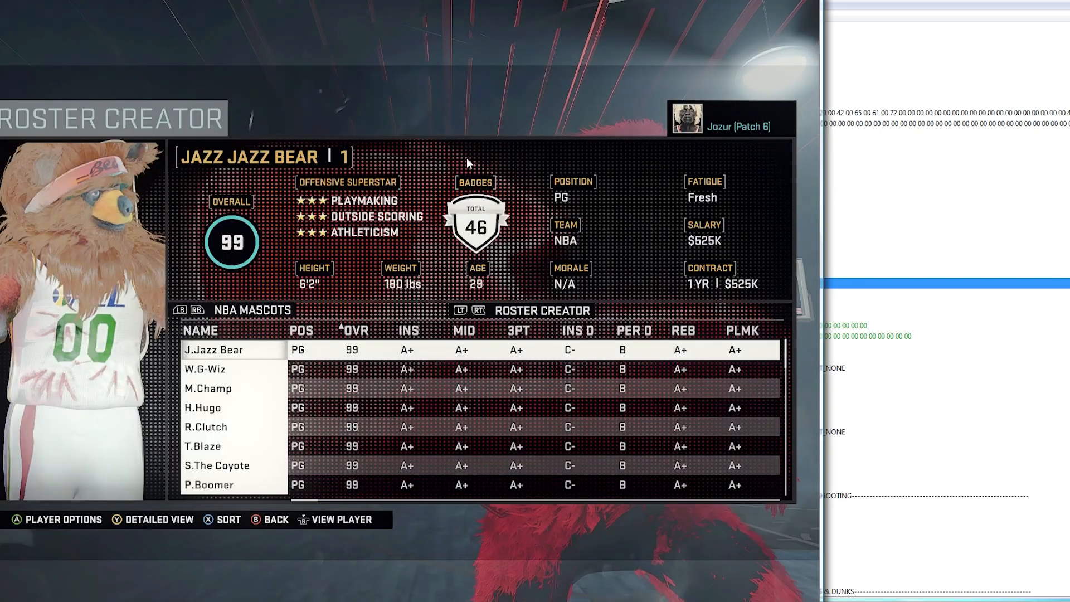
key("q")
key("q")
key("q")
key("q")
key("q")
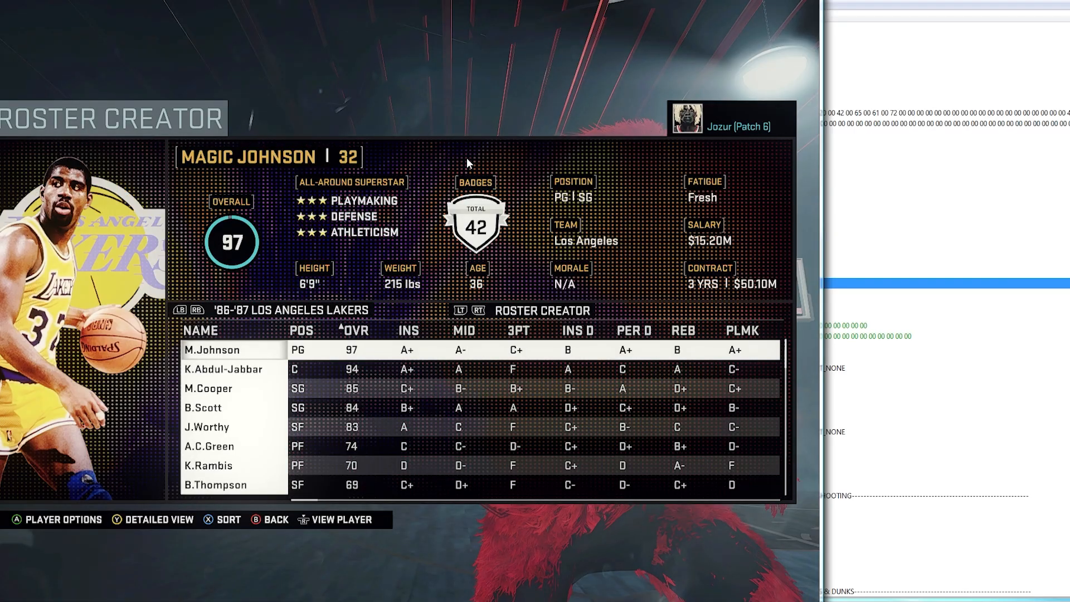
Change rosters and open the dummy player for editing
key("e")
key("Down")
key("Return")
key("Down")
key("Down")
key("Return")
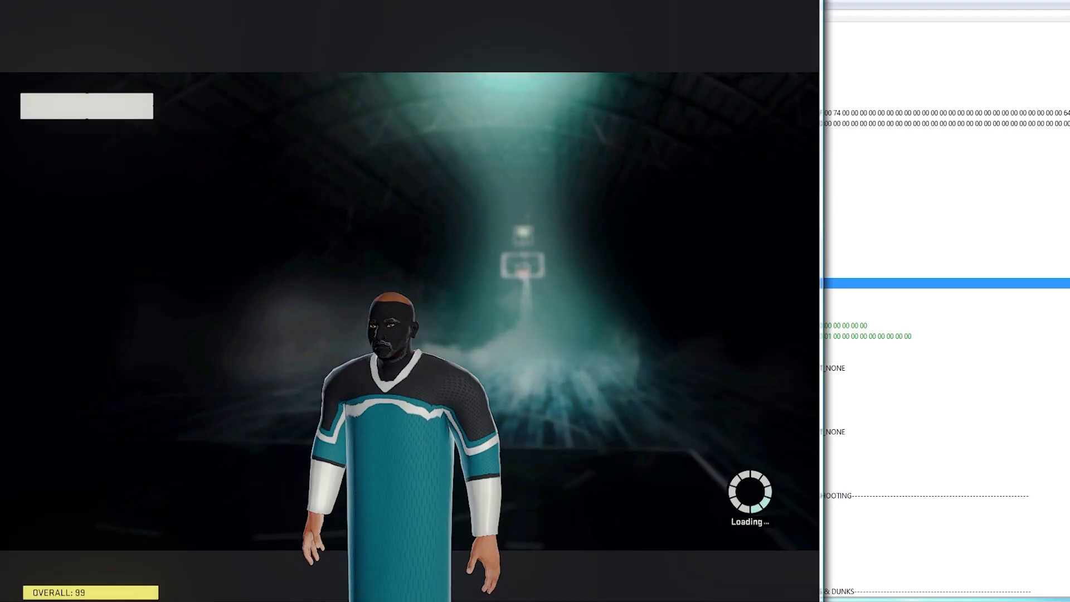
View the dummy player's model and his offense attributes
key("Down")
key("Down")
key("Down")
key("Down")
key("Return")
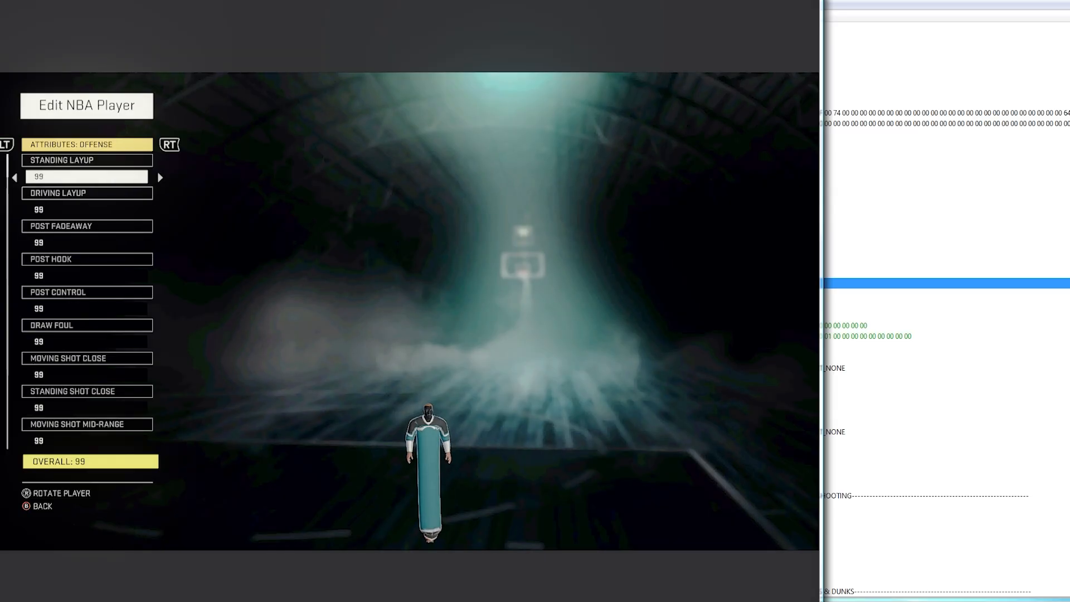
Examine the dummy player's jump shooting and ball handling signature animations, and return to the NBA Mascots roster
key("Escape")
key("Down")
key("Down")
key("Return")
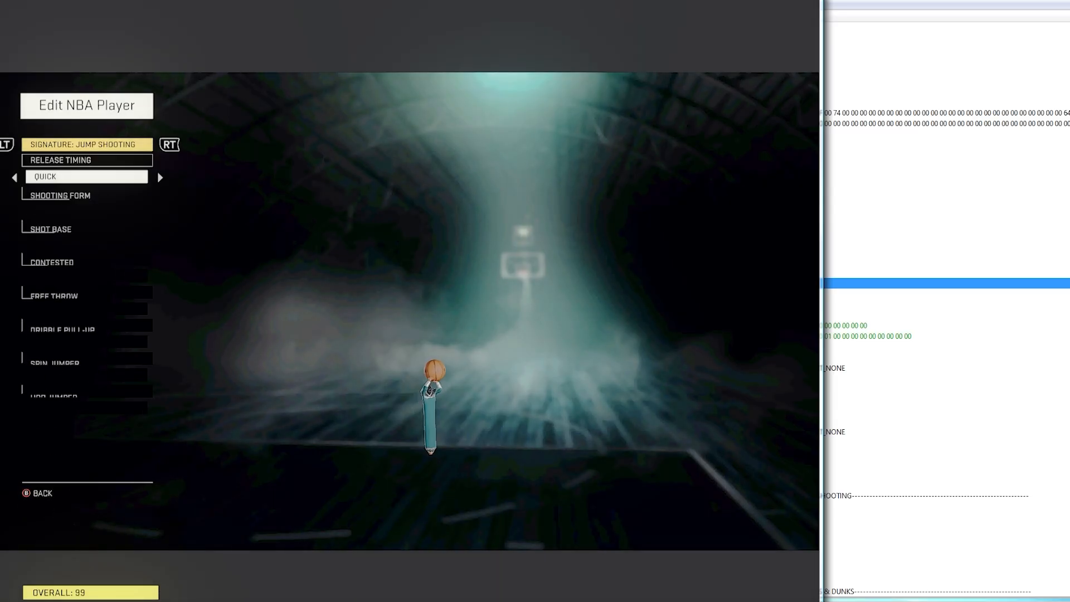
key("Down")
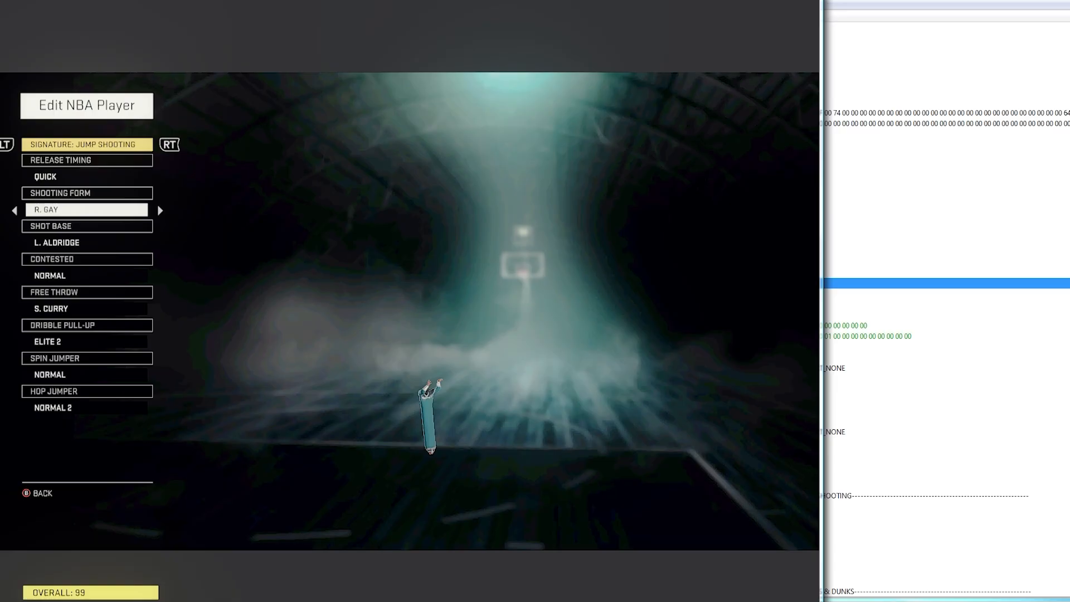
key("Page_Up")
key("Page_Up")
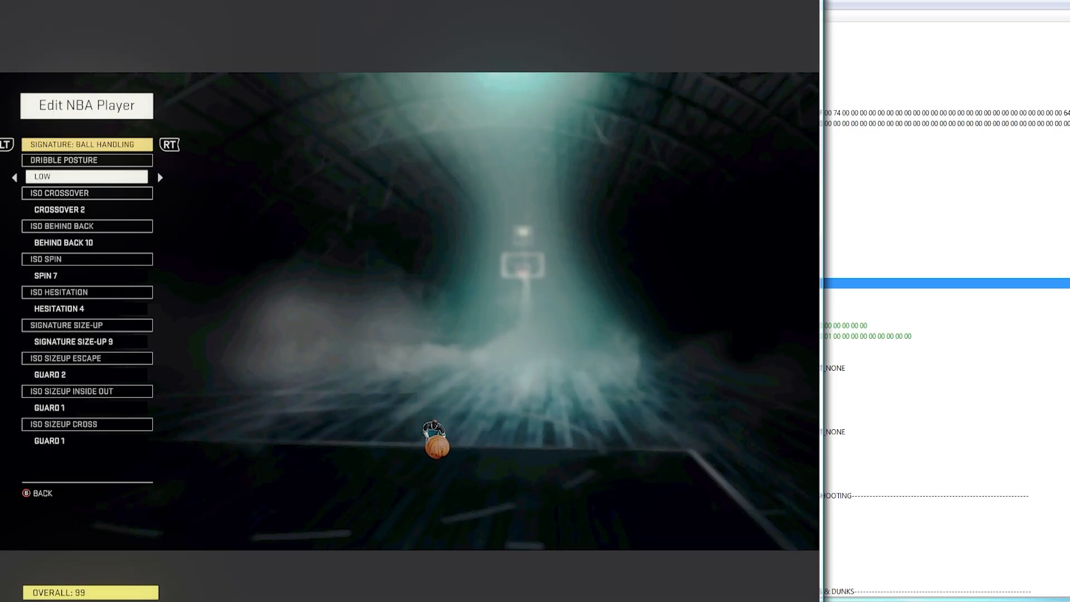
key("Down")
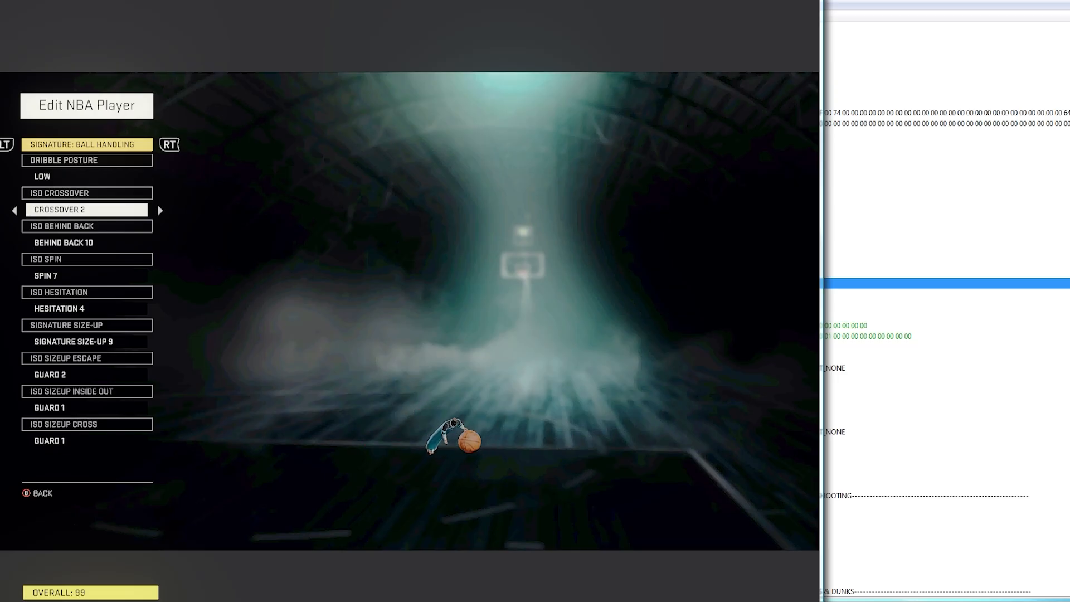
key("Escape")
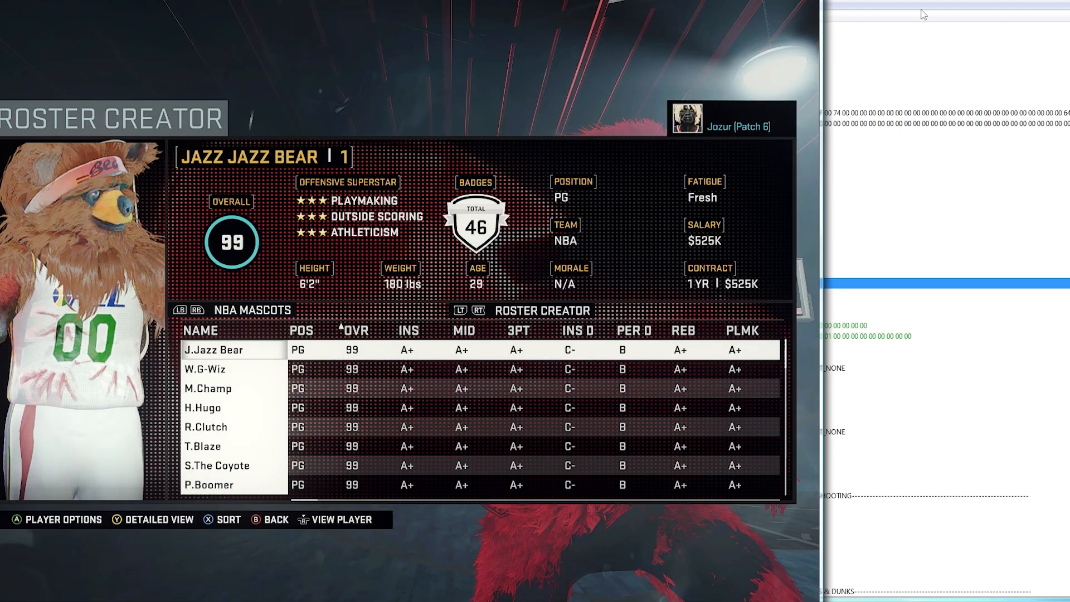
Collapse PLAYERDATA in Cheat Engine and expand the "Edit to find other teams" entry under TEAMDATA
left_click(932, 20)
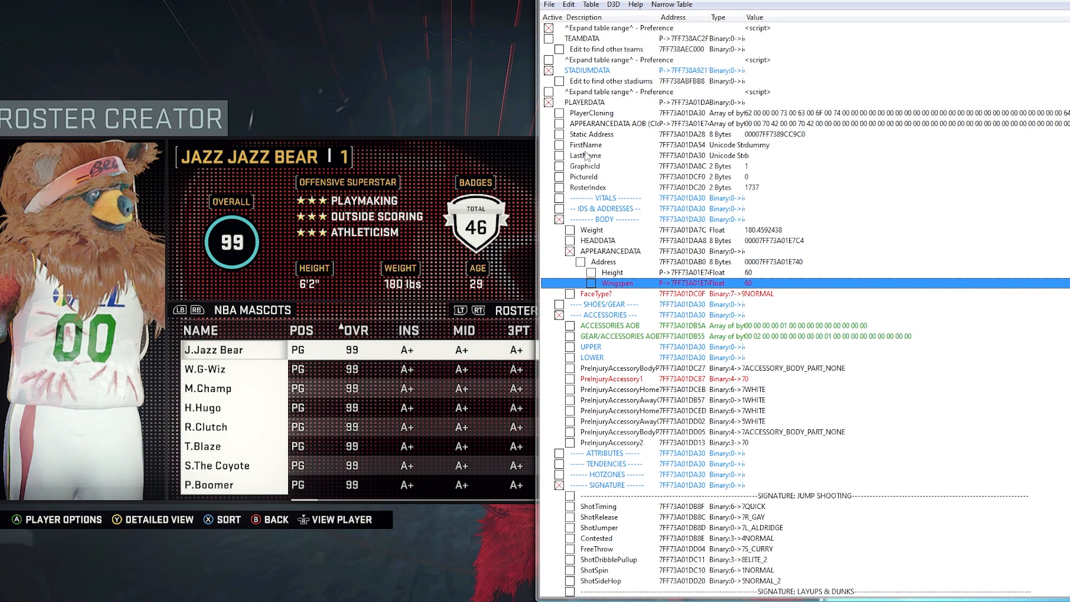
left_click(548, 103)
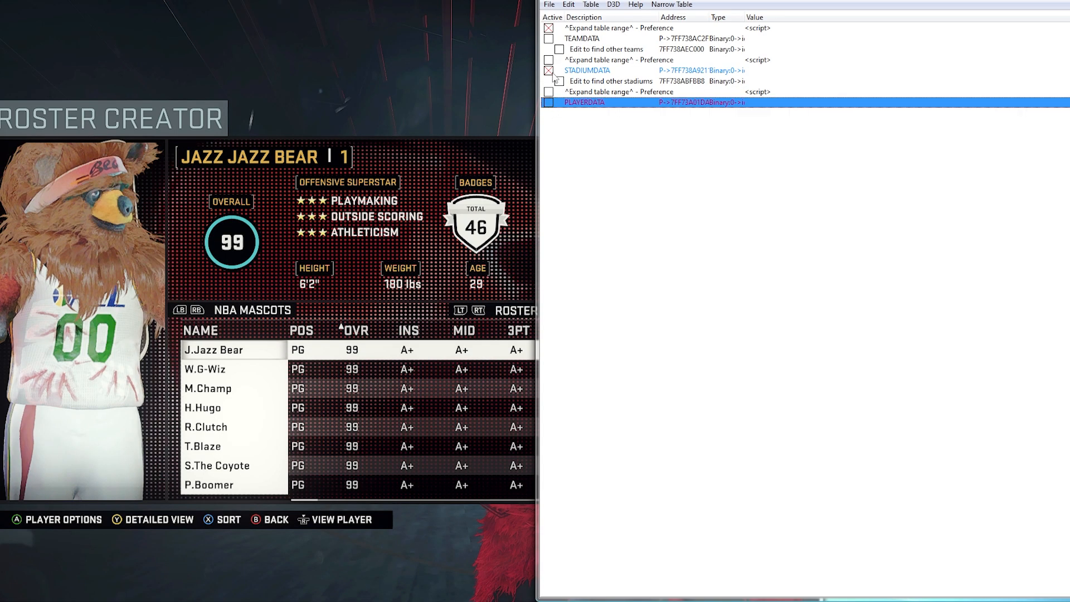
left_click(549, 39)
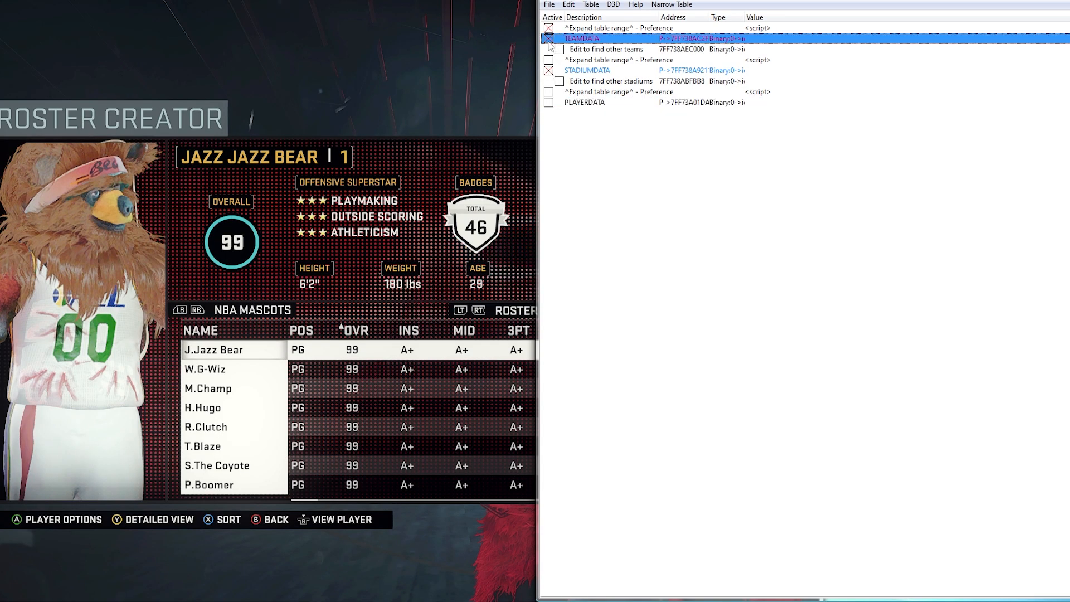
left_click(559, 49)
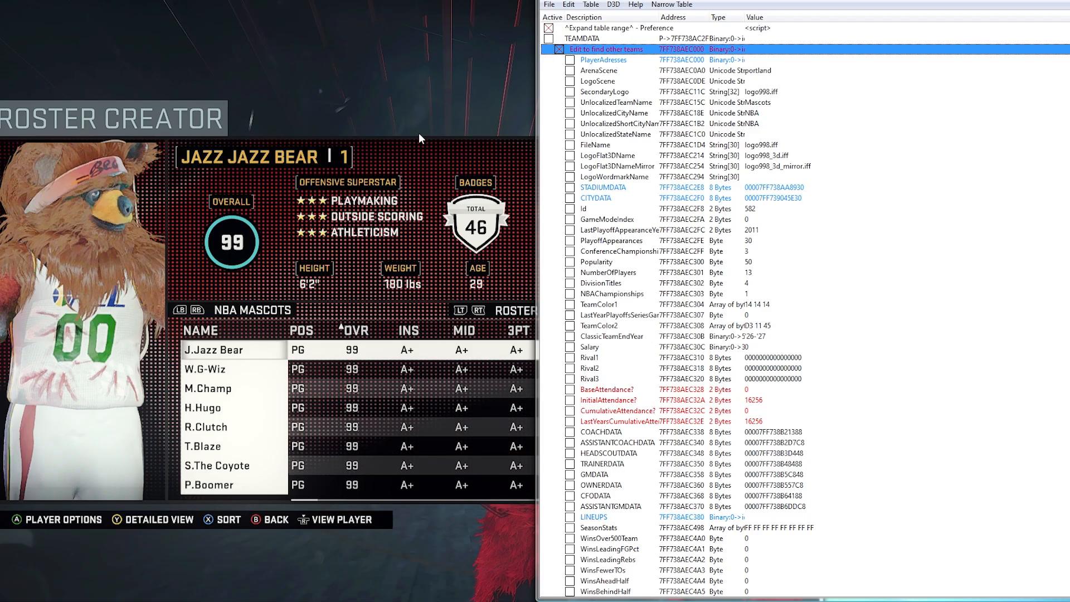
Switch to HxD and find the english.iff entry in the 2k16manifestpatch6 file in Notepad++
left_click(432, 119)
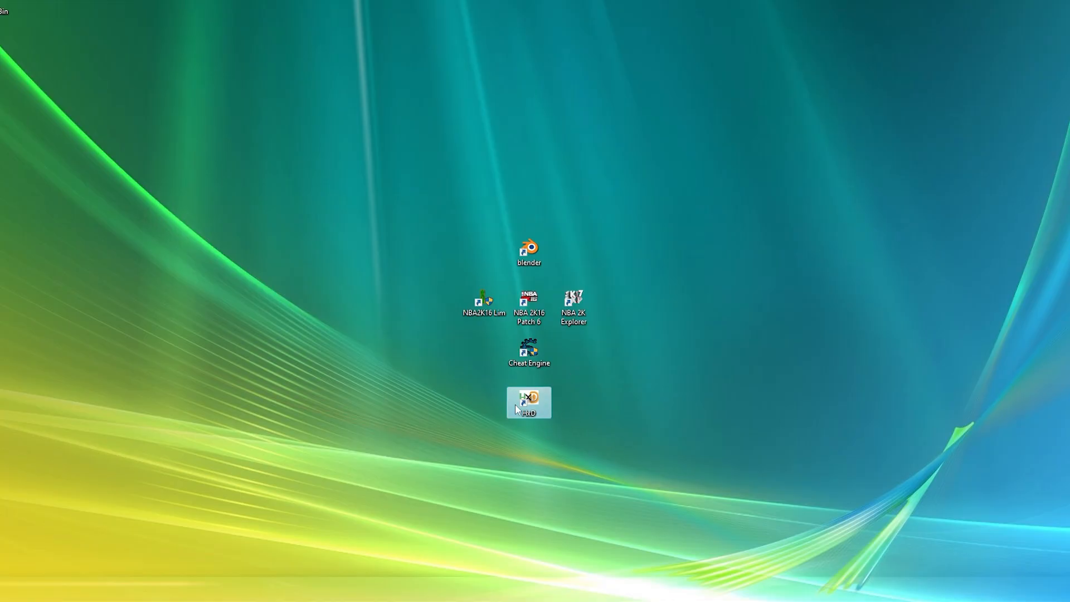
double_click(532, 408)
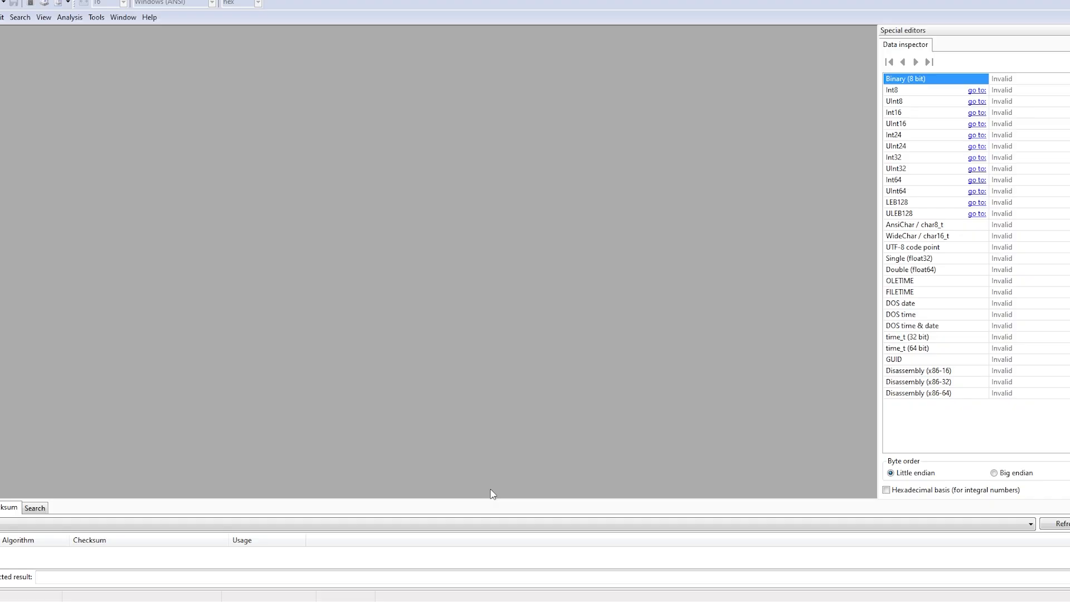
left_click(535, 600)
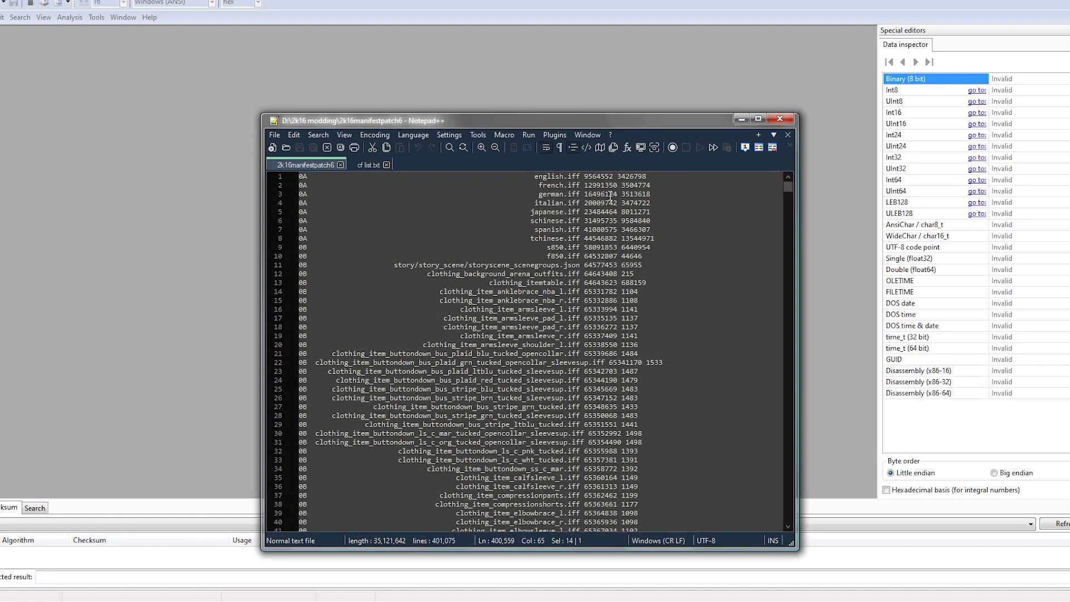
left_click_drag(535, 175, 582, 173)
left_click(569, 175)
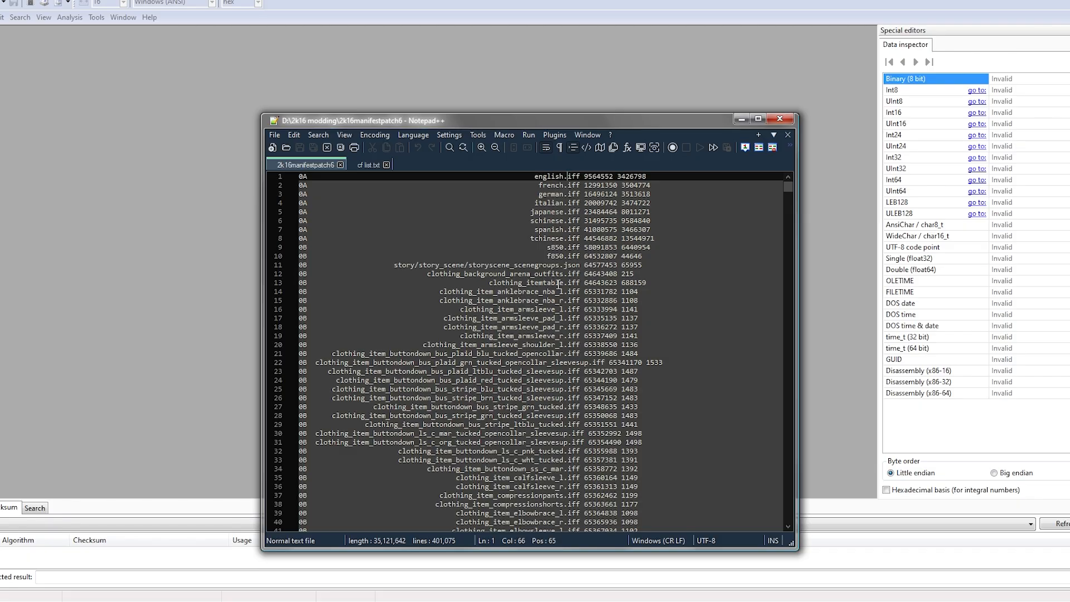
Find all occurrences of "scorebugstreet" in the 2k16manifestpatch6 file and go to the scorebugstreet.iff line
key("shift+Right")
key("shift+Right")
key("shift+Right")
key("ctrl+f")
type("s")
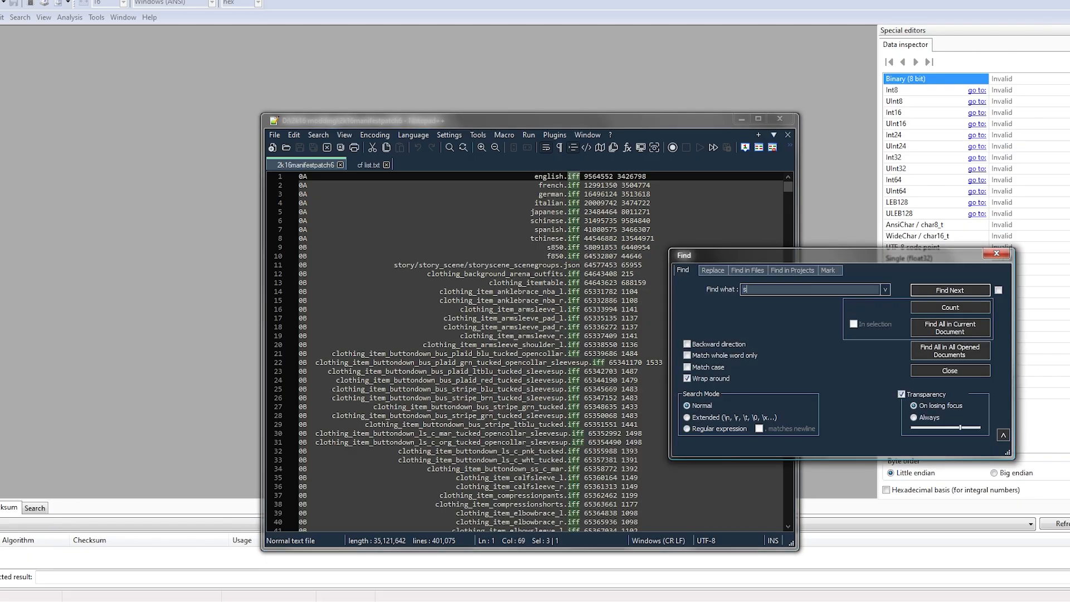
type("corebugstreet")
left_click(941, 326)
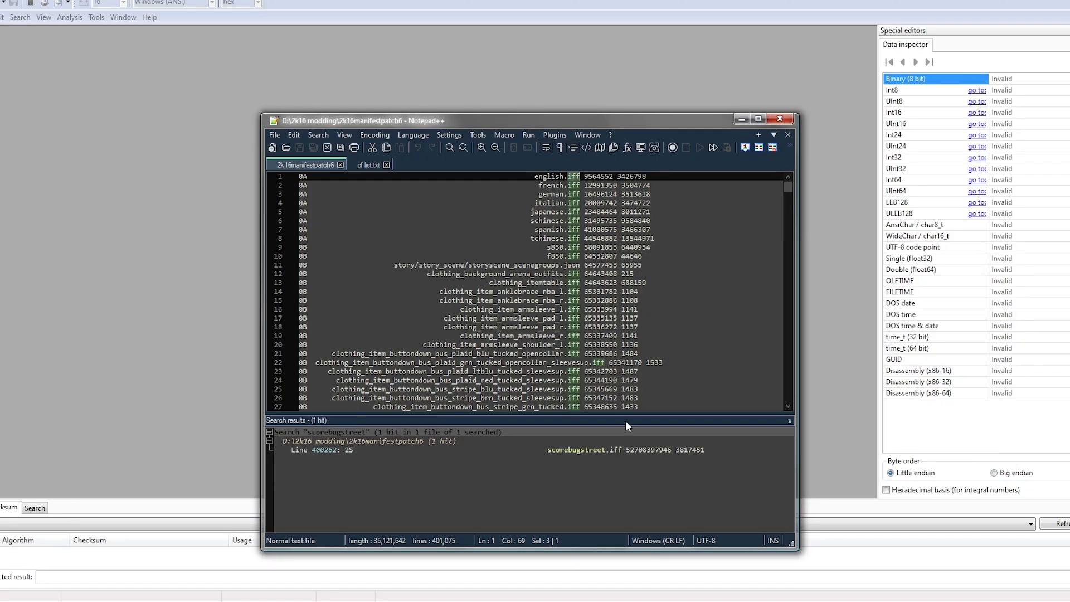
double_click(574, 451)
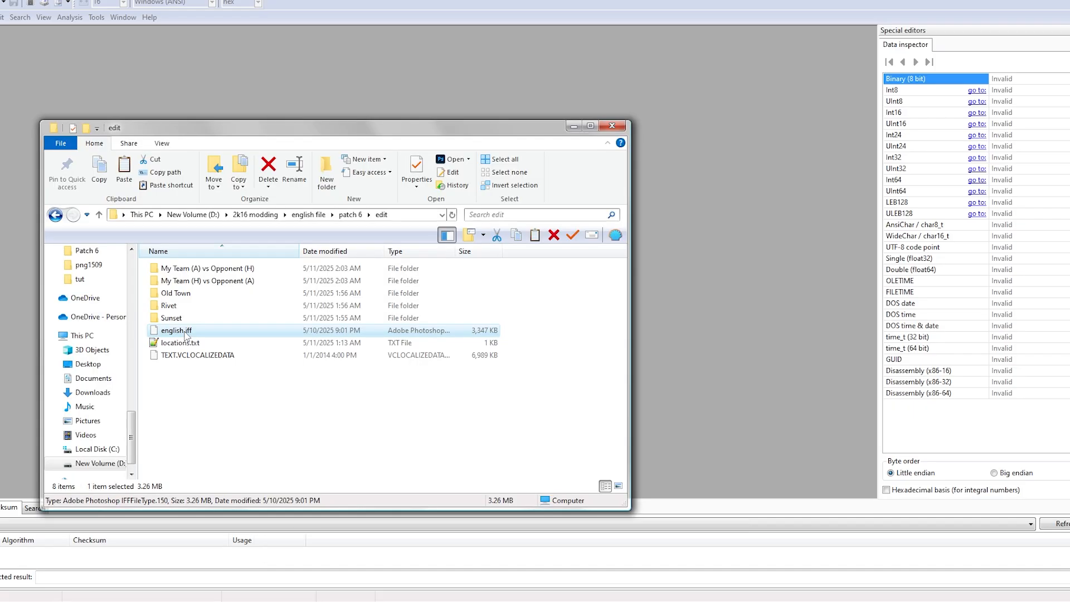
Open english.iff as a 7-Zip archive, locate TEXT.VCLOCALIZEDATA in its reverse-sorted file list, and close the archive
right_click(185, 333)
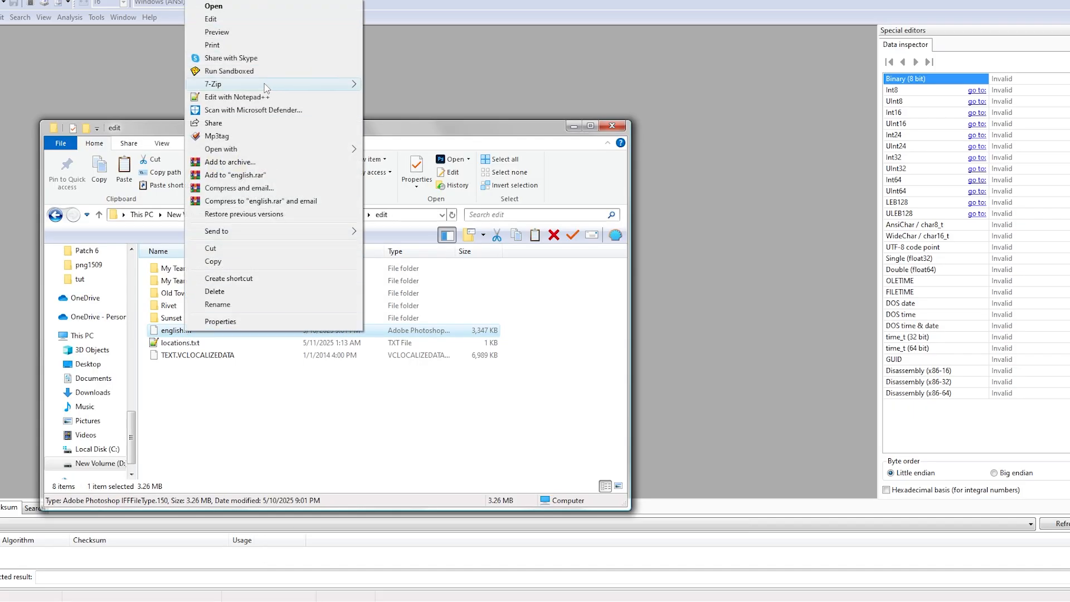
mouse_move(267, 85)
left_click(403, 86)
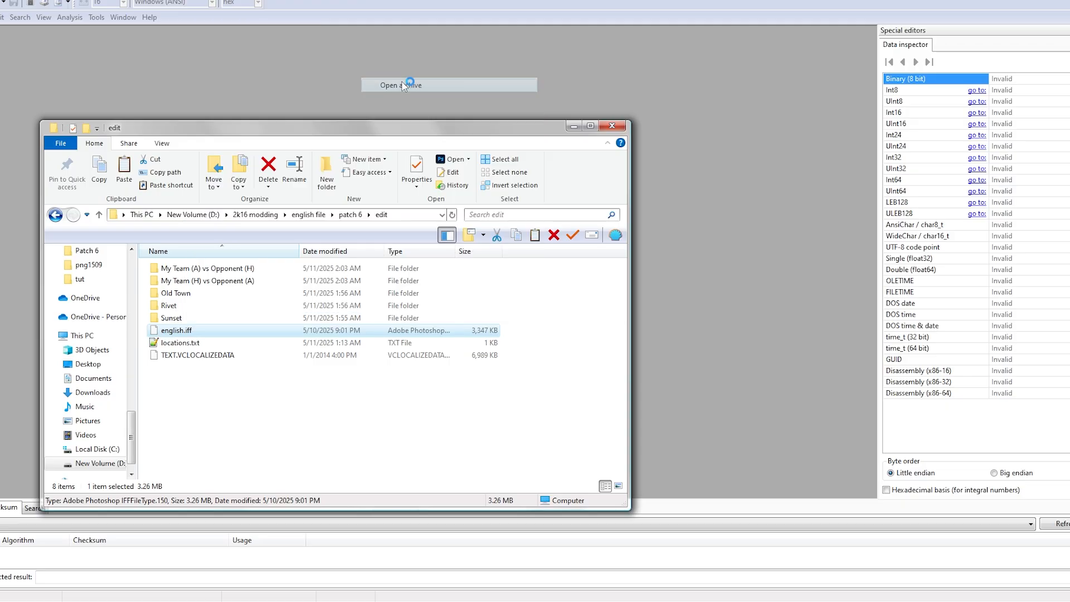
left_click_drag(462, 510, 705, 58)
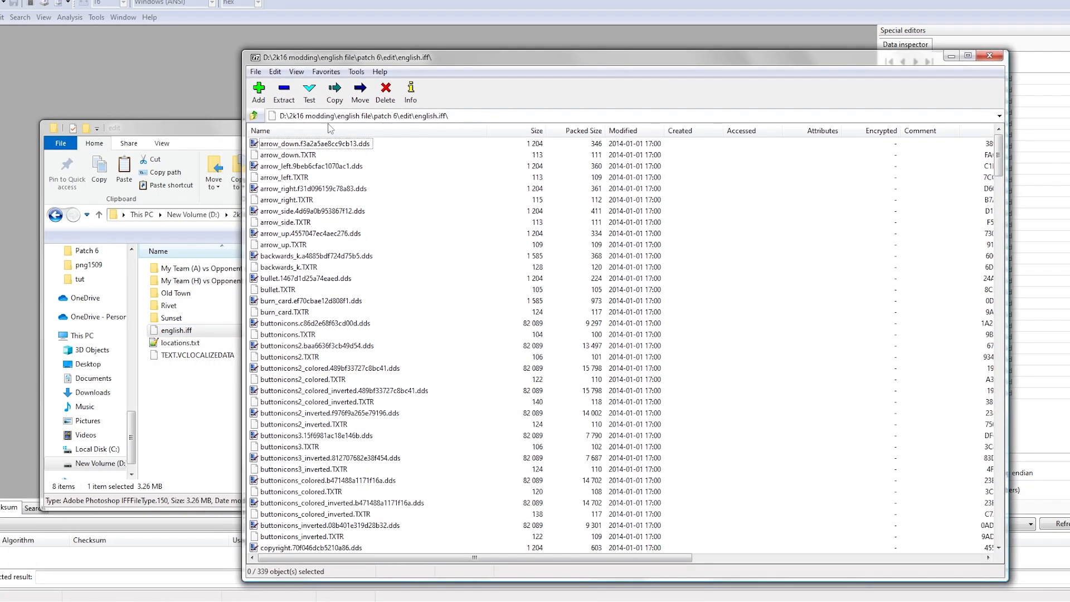
left_click(312, 131)
scroll(329, 284, "up", 5)
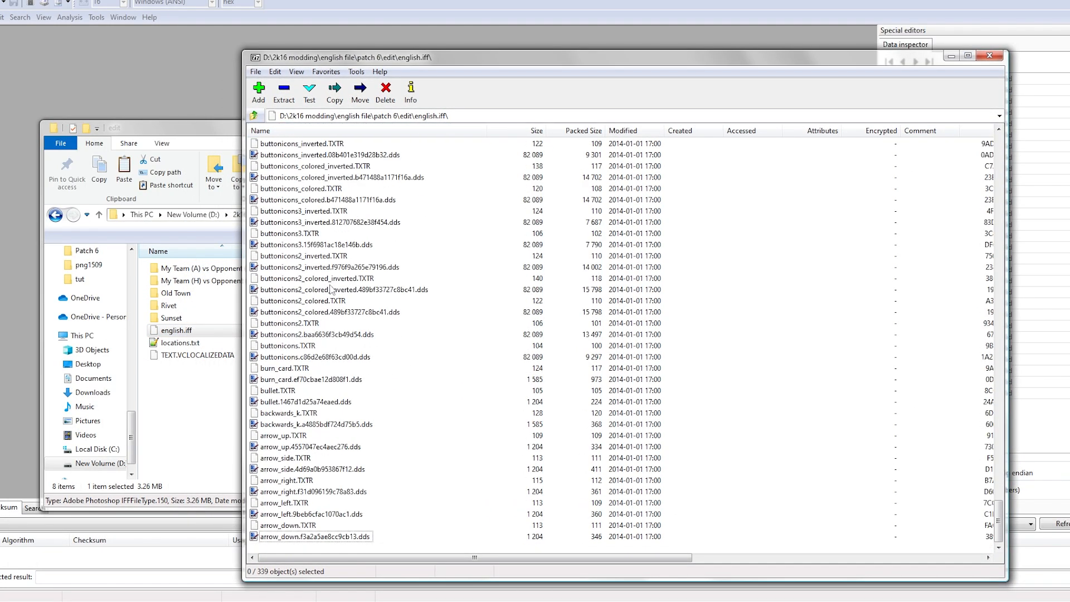
left_click_drag(1001, 504, 1015, 190)
left_click(310, 317)
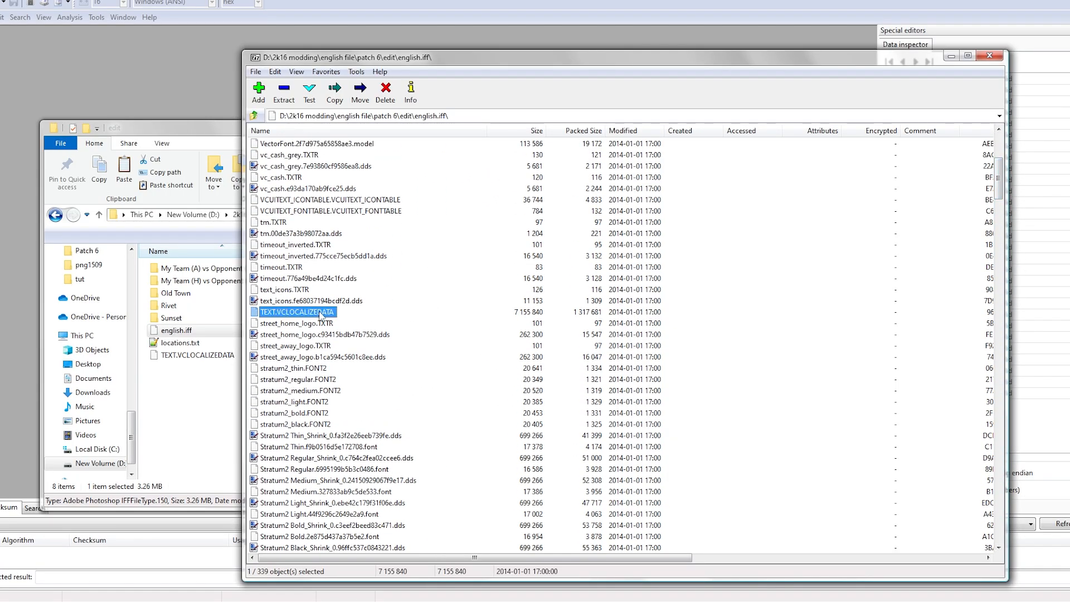
left_click(989, 55)
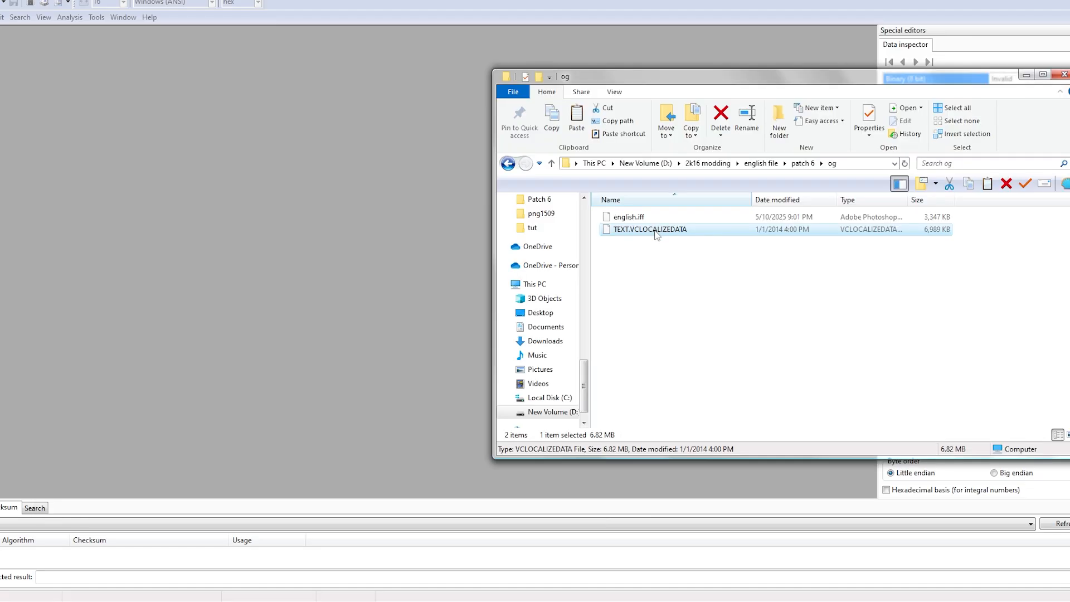
Load TEXT.VCLOCALIZEDATA from the og folder into HxD and bring up locations.txt in Notepad++
left_click_drag(652, 229, 354, 225)
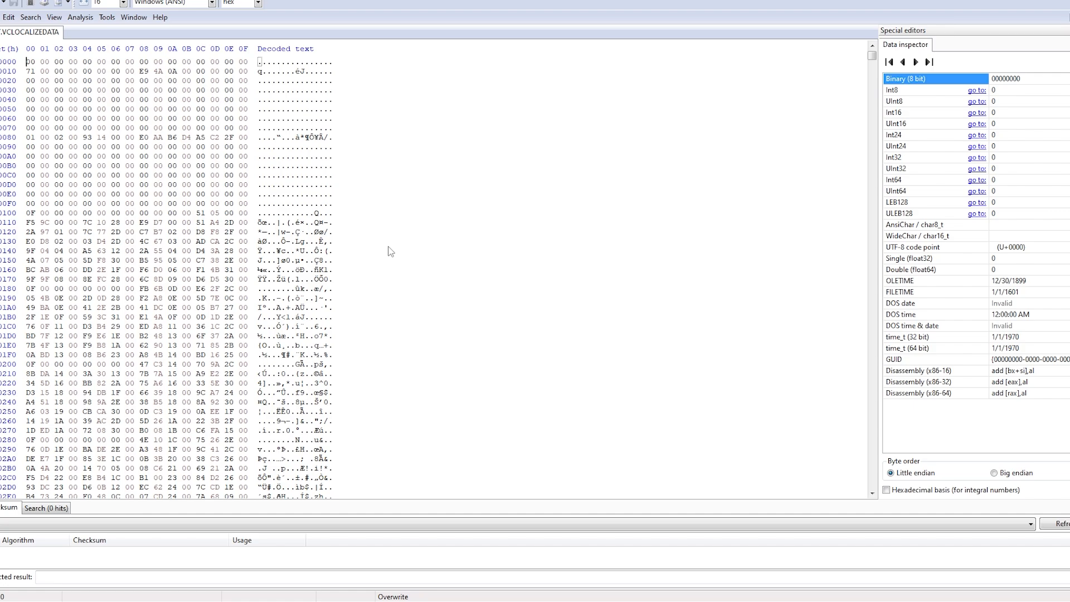
key("alt+Tab")
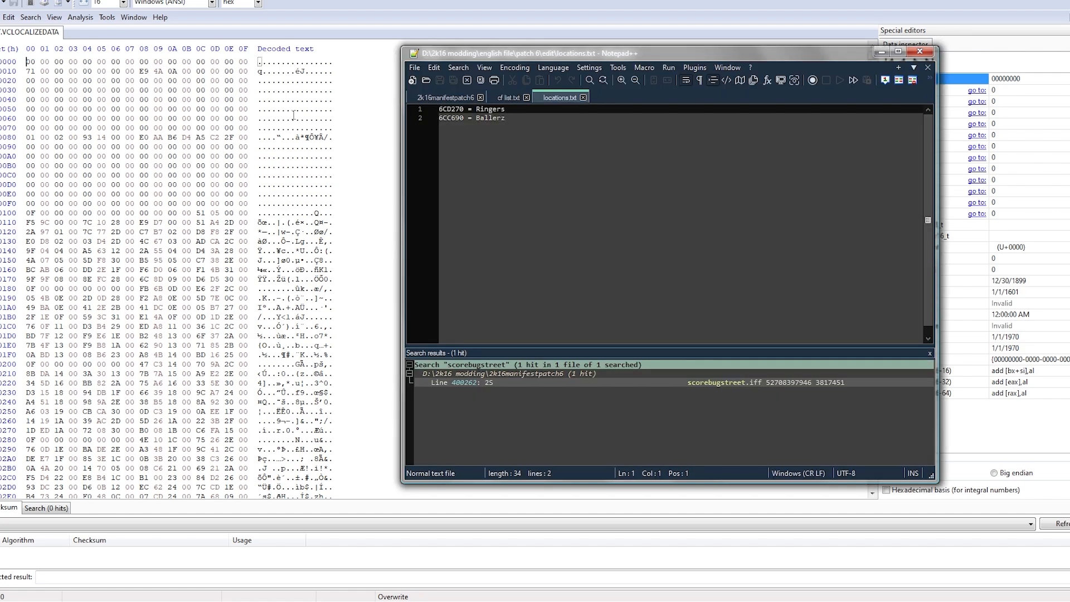
left_click(517, 139)
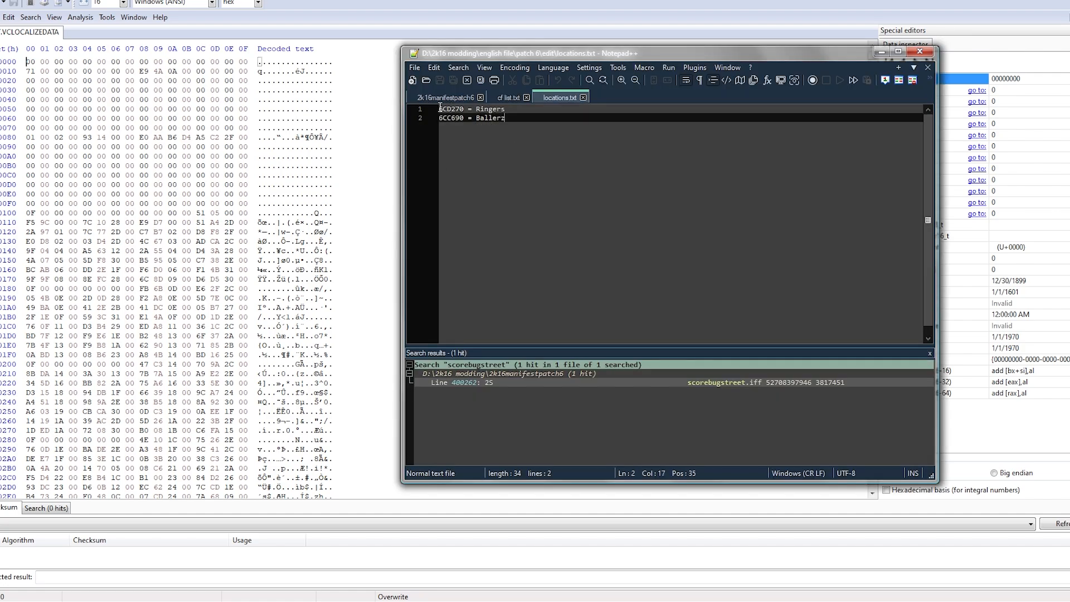
Copy the Ringers offset 6CD270 from locations.txt and go to that hex offset in TEXT.VCLOCALIZEDATA in HxD
left_click_drag(439, 109, 464, 109)
key("ctrl+c")
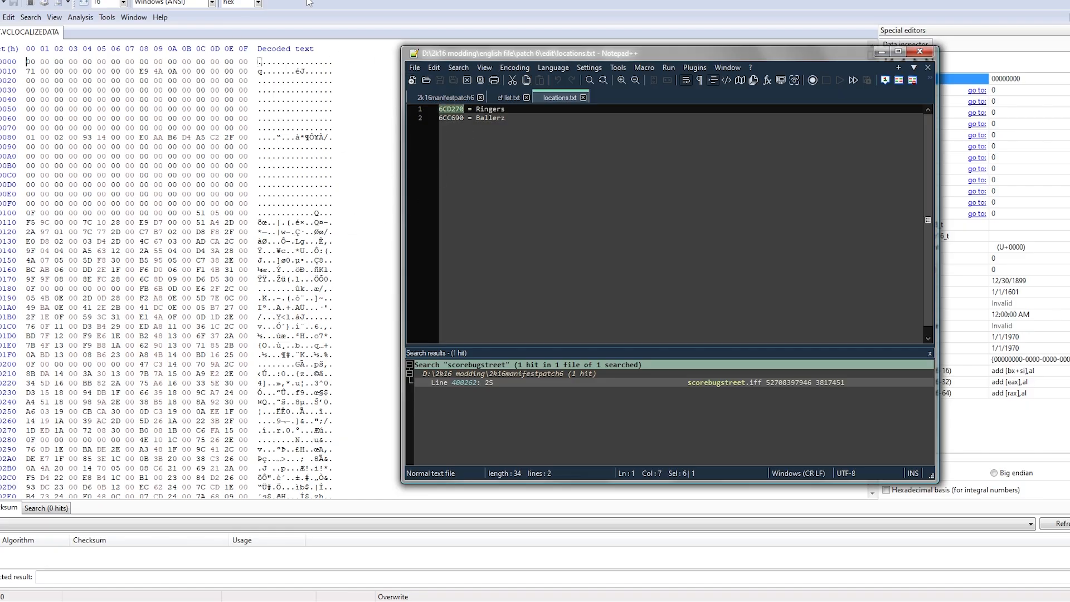
left_click(319, 22)
key("ctrl+g")
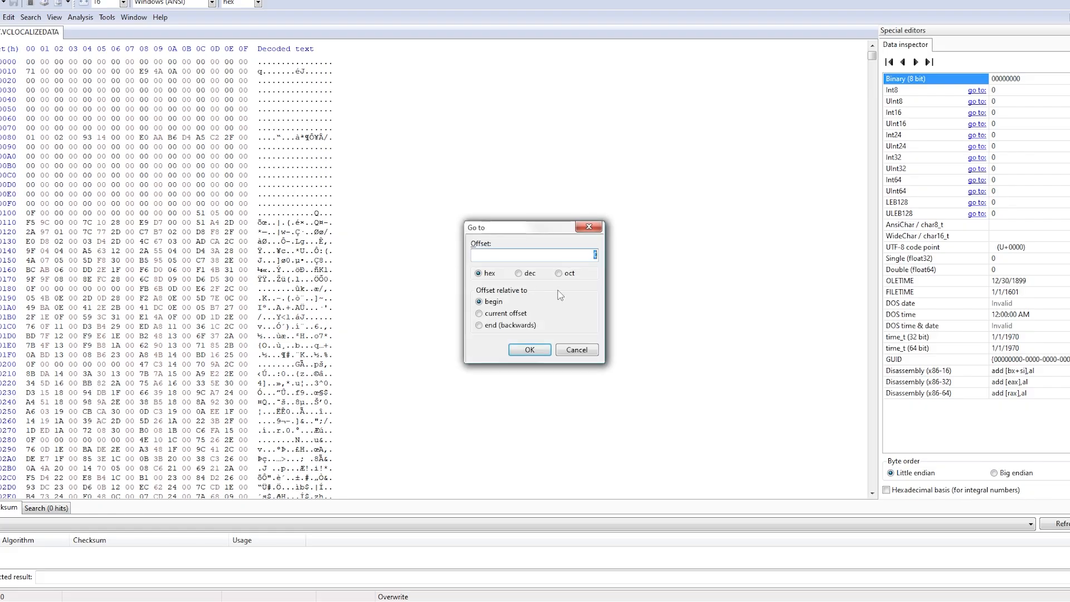
key("ctrl+v")
left_click(513, 351)
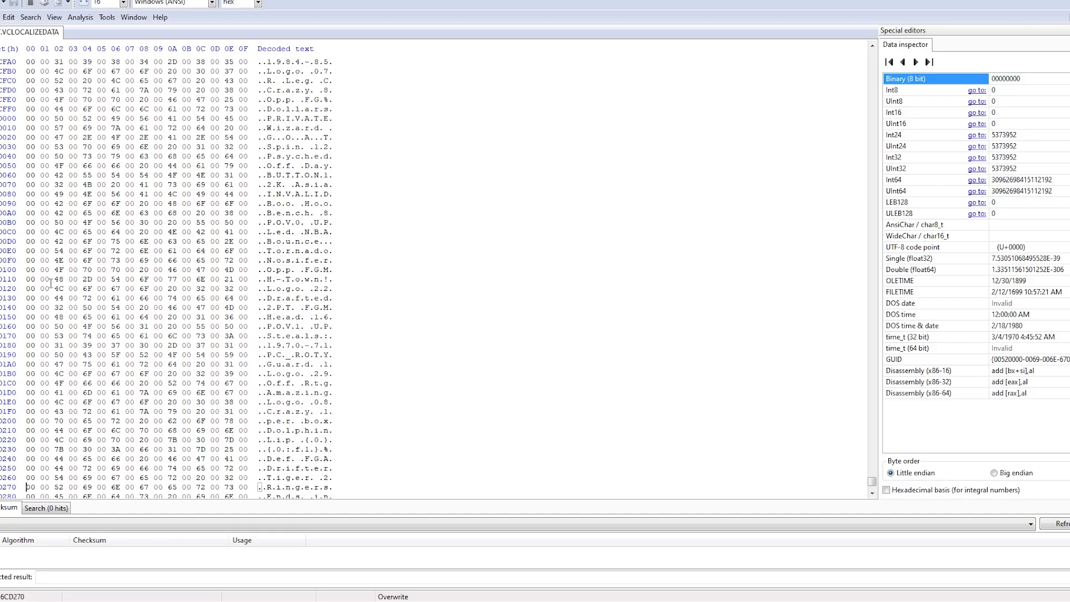
Overwrite the Ringers team name at offset 6CD270 with "Flyers" in the decoded text
scroll(274, 479, "down", 5)
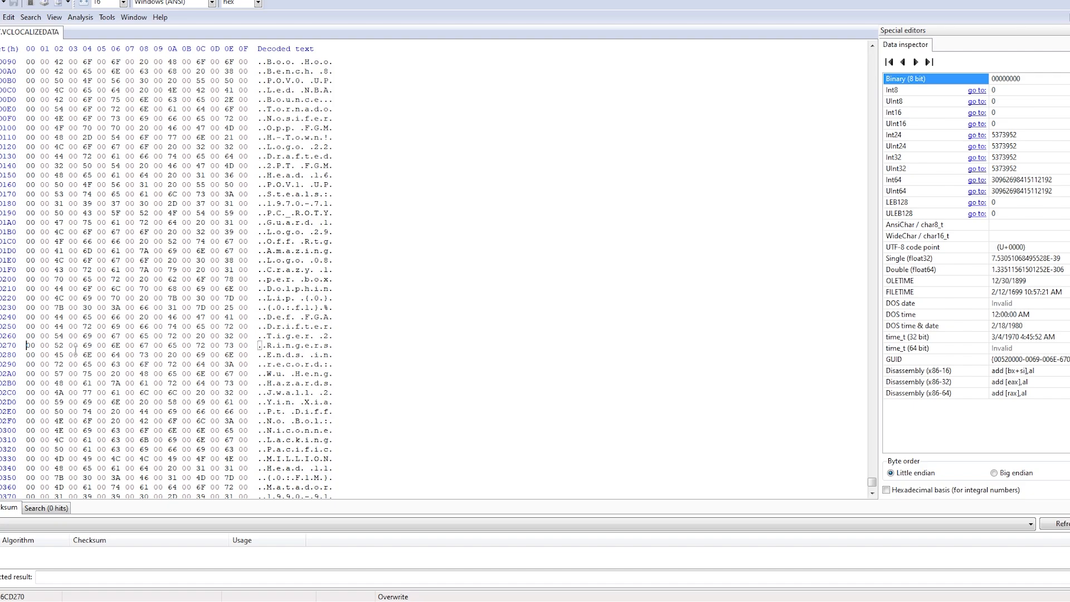
left_click(269, 342)
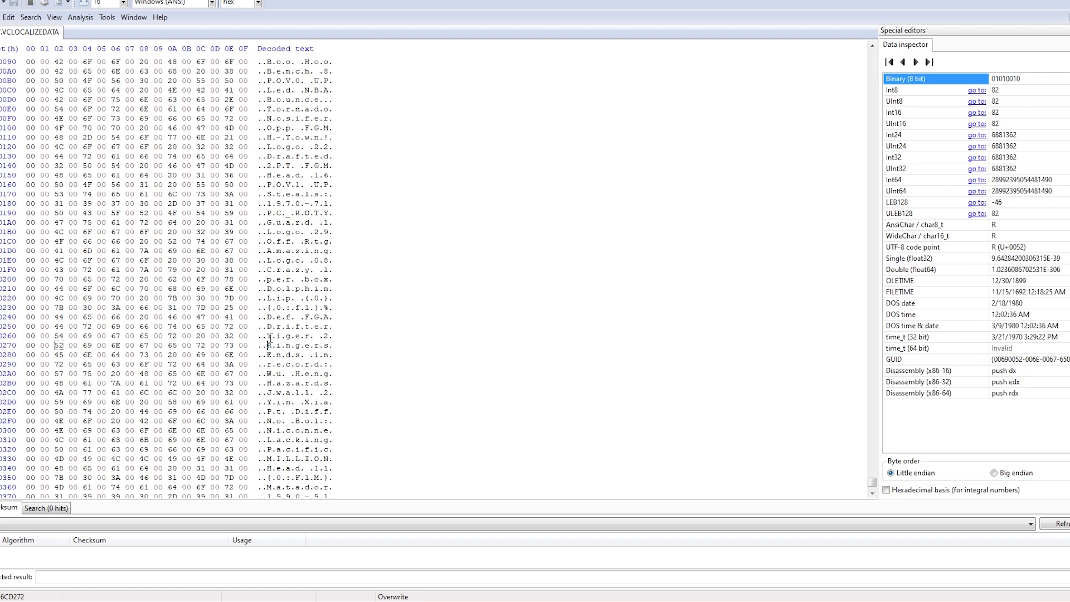
type("F")
left_click(281, 344)
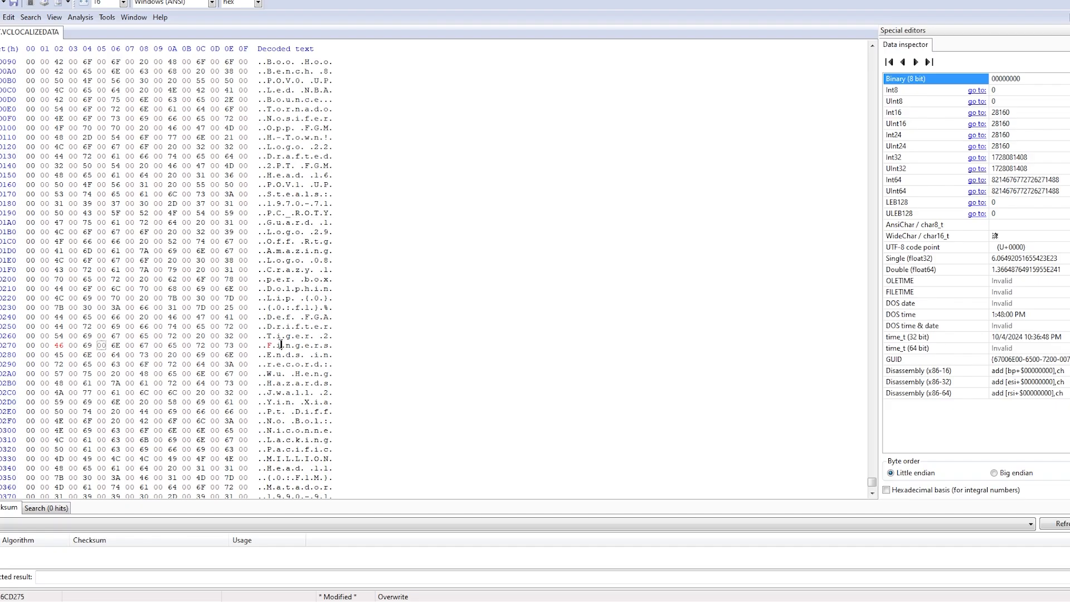
left_click(277, 345)
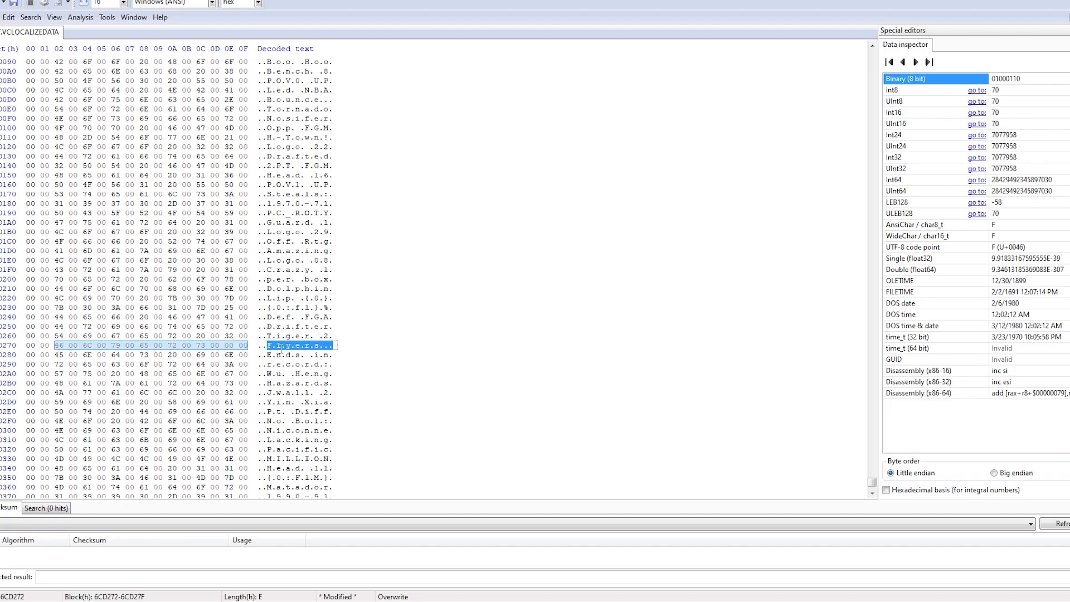
left_click(268, 342)
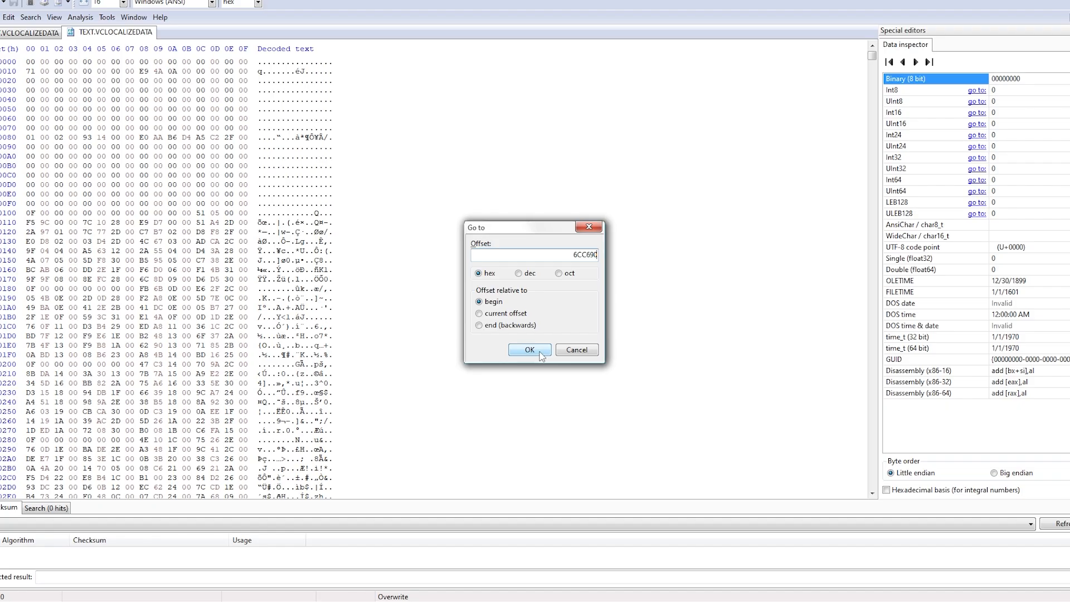
Go to hex offset 6CC690 in the second TEXT.VCLOCALIZEDATA file and examine the bytes of the "Rough Riders" name and its trailing padding
left_click(530, 349)
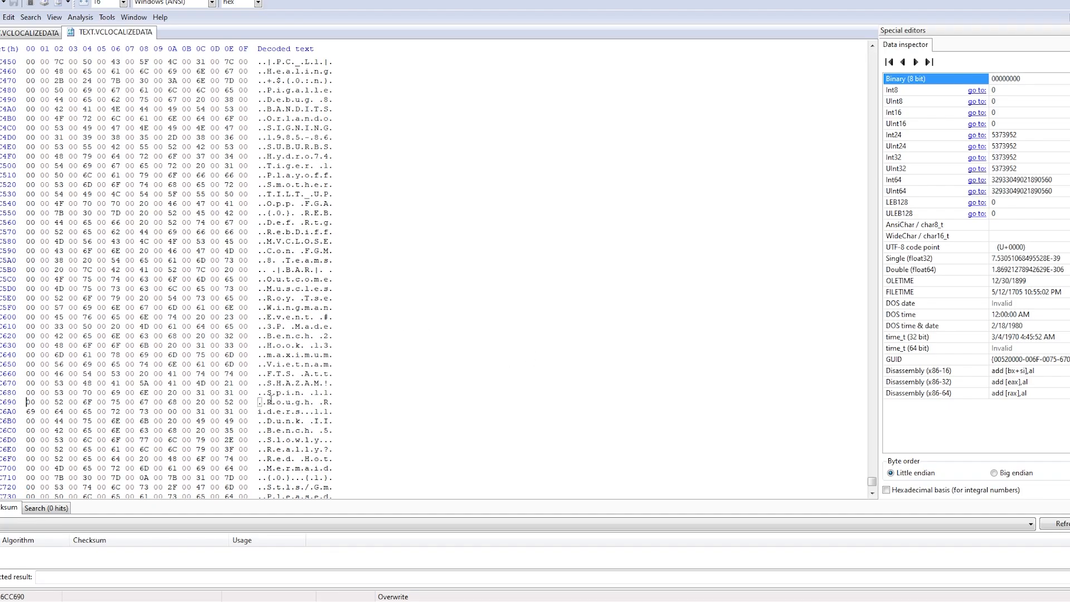
scroll(271, 401, "down", 1)
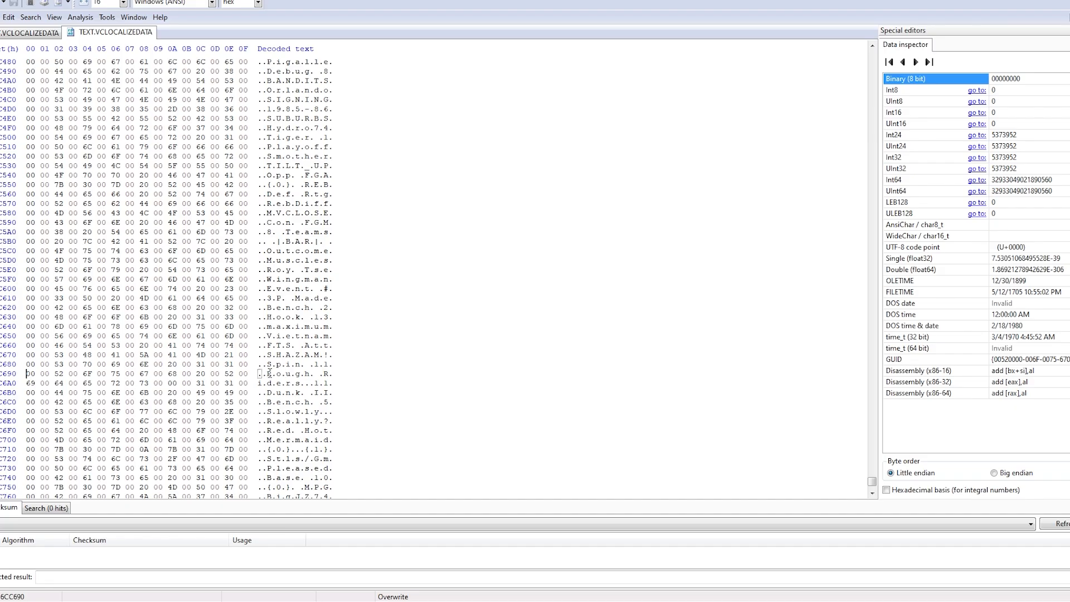
left_click_drag(267, 373, 302, 383)
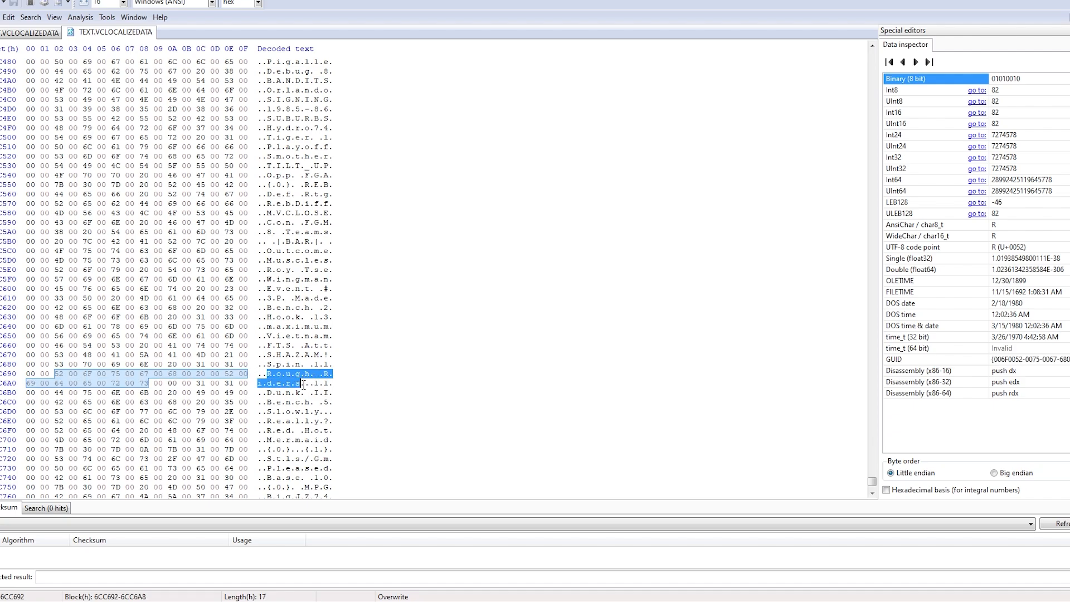
left_click(268, 383)
left_click_drag(268, 383, 301, 383)
left_click(305, 382)
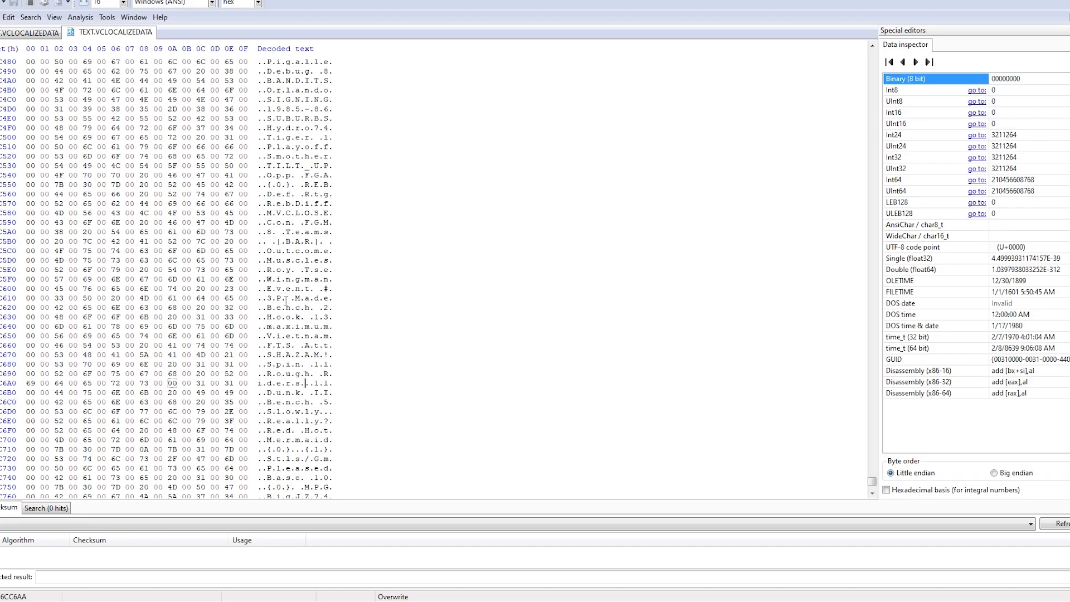
left_click(268, 374)
left_click_drag(268, 374, 299, 383)
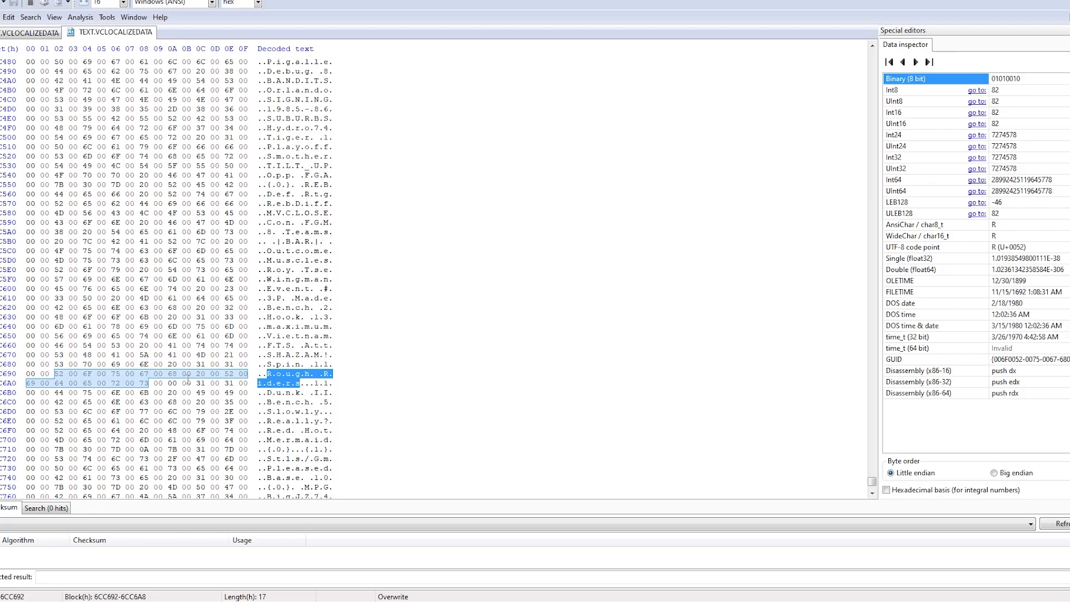
left_click_drag(267, 374, 301, 383)
left_click(301, 383)
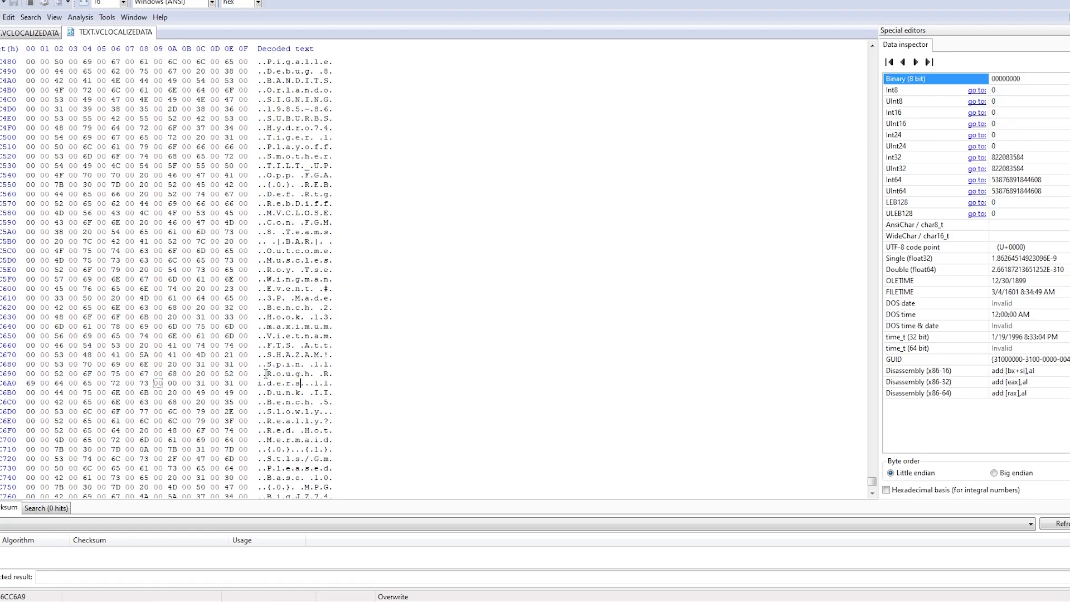
left_click_drag(262, 373, 329, 384)
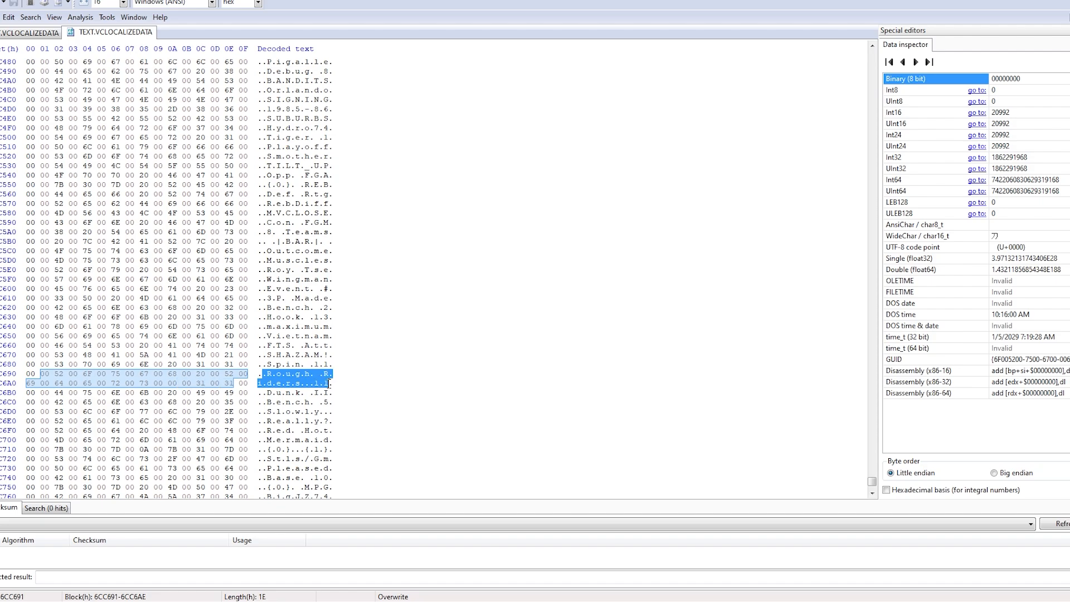
left_click(300, 373)
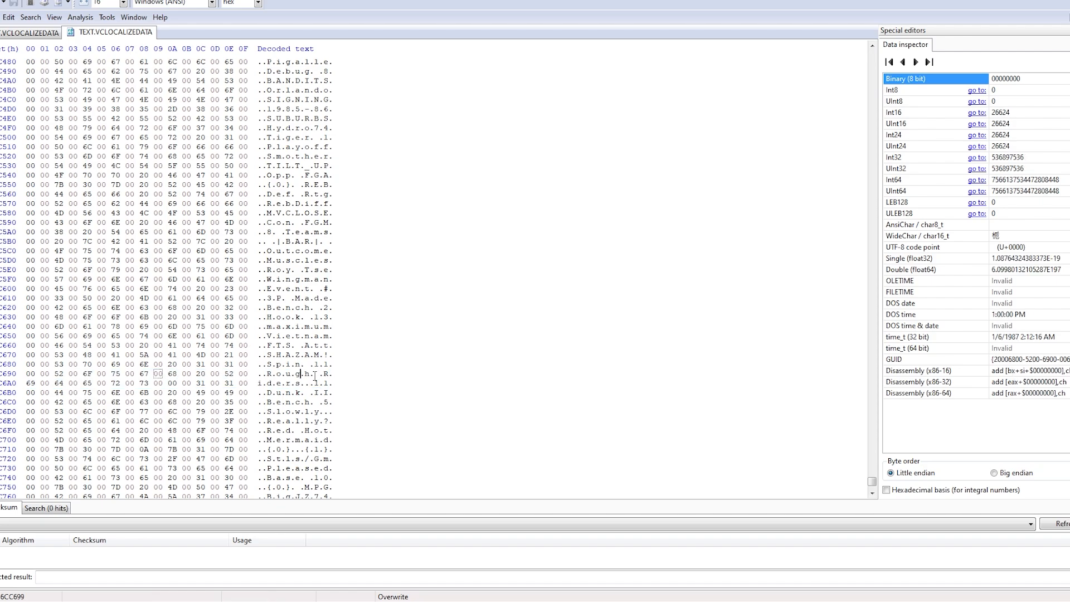
Switch to File Explorer and open the Vs Old Town folder under patch 6, edit, Sunset
left_click(501, 600)
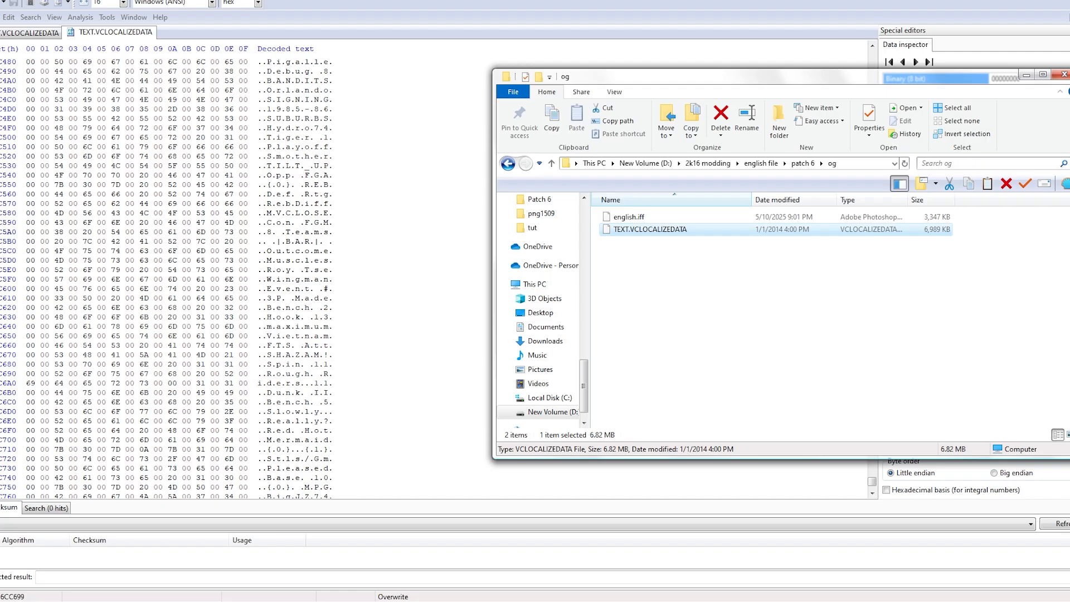
left_click(799, 164)
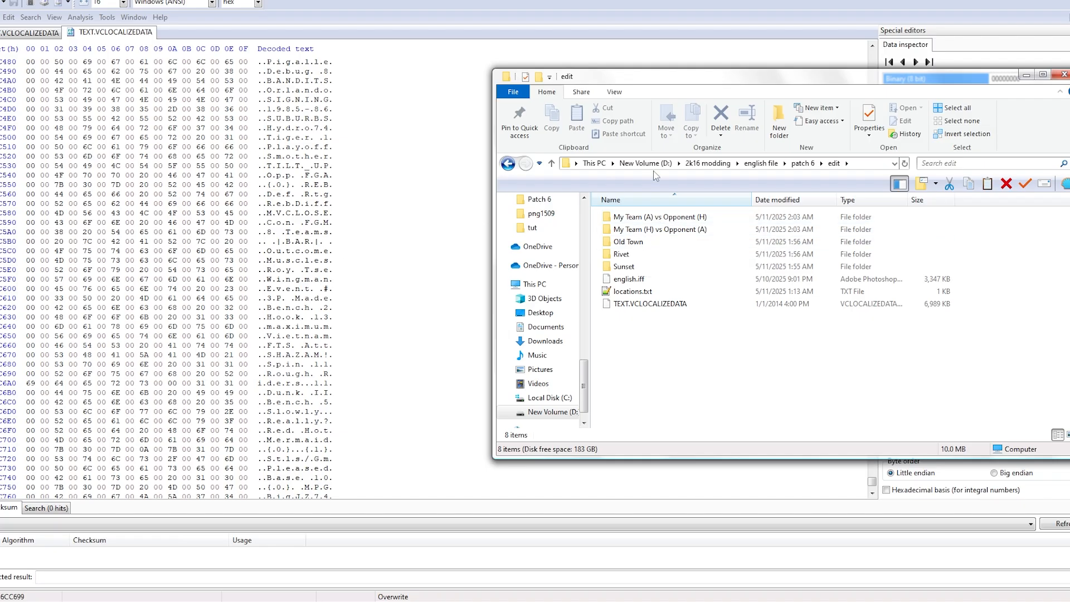
double_click(623, 266)
double_click(631, 219)
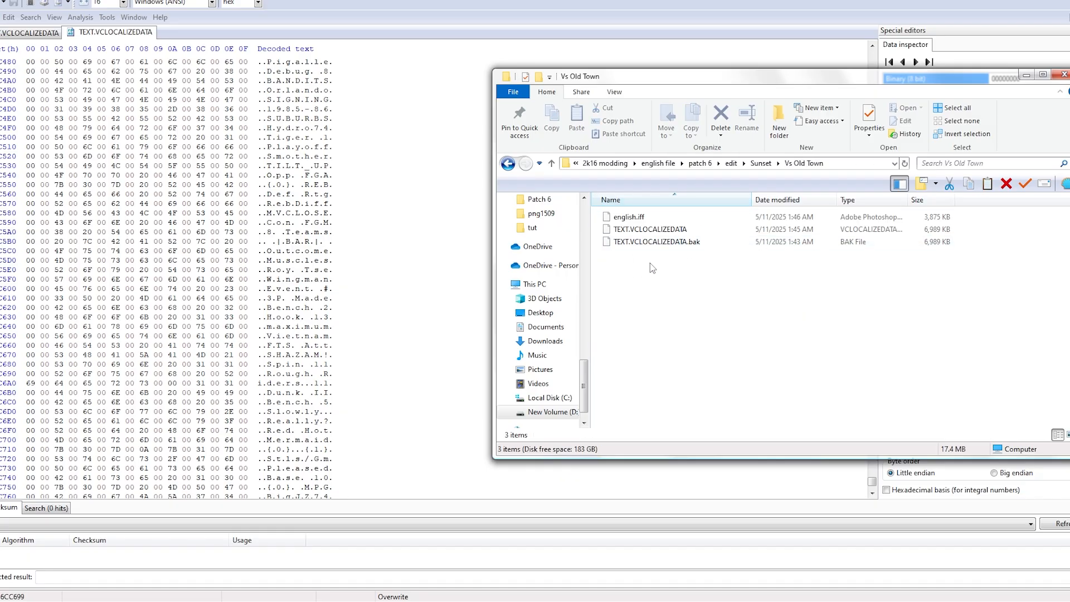
left_click(186, 374)
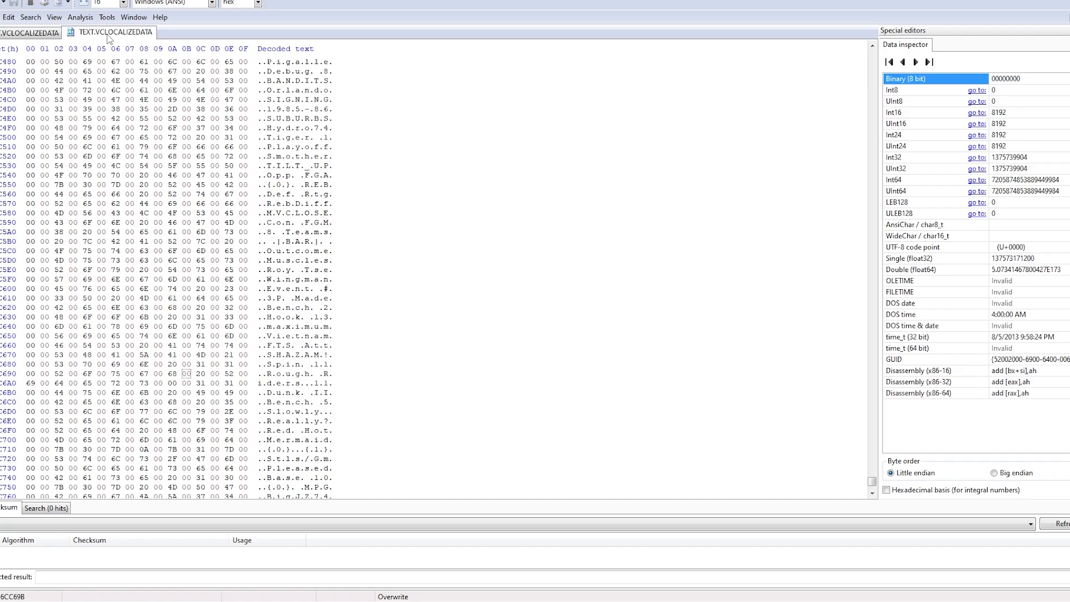
left_click(0, 17)
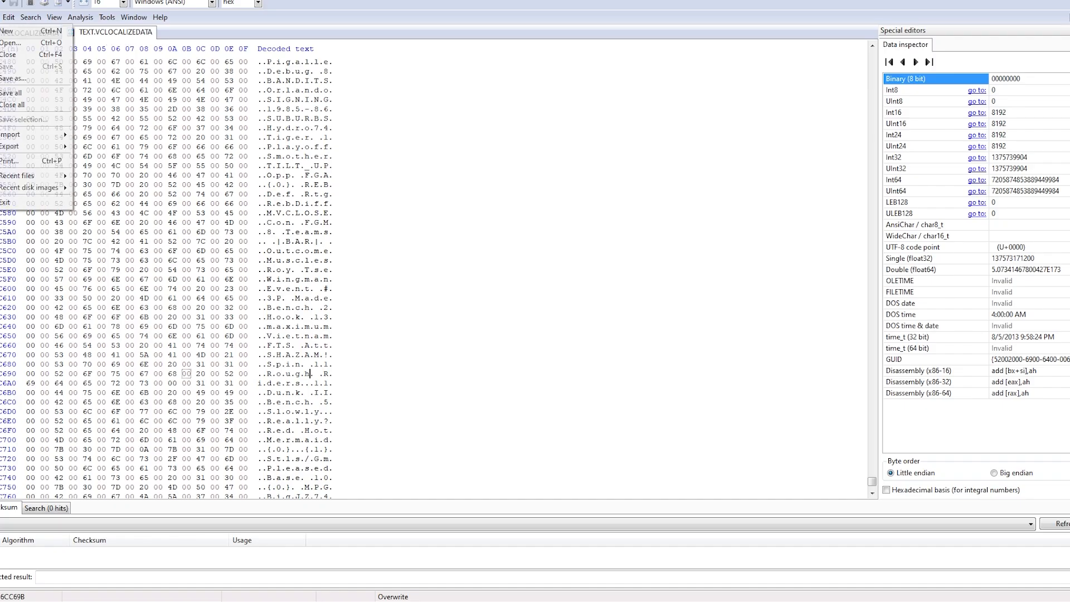
left_click(374, 6)
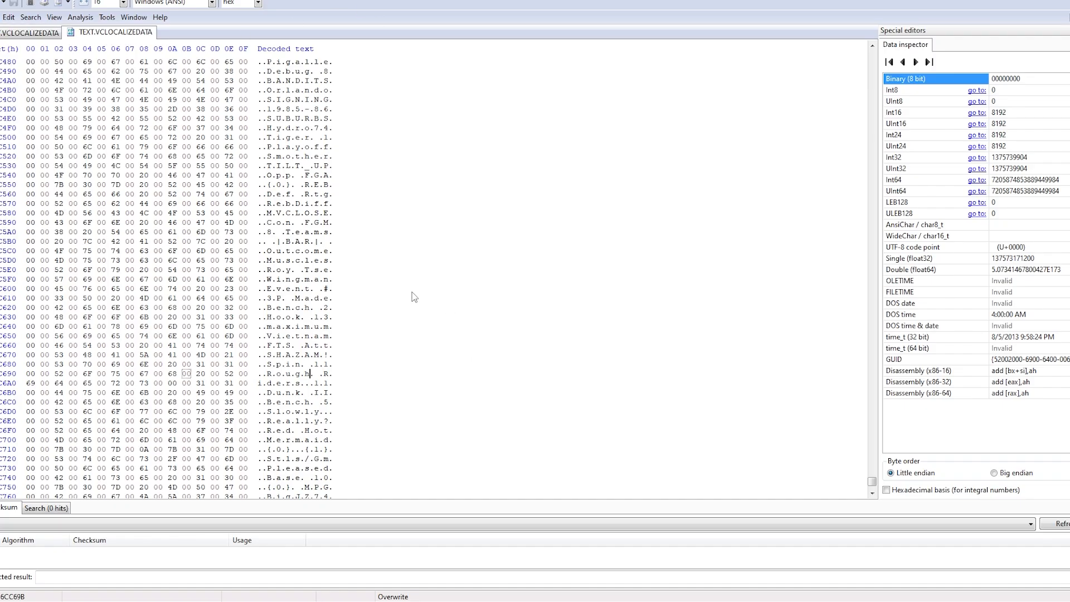
Open english.iff from the Rivet, Vs Old Town folder in 7-Zip to compare it with the extracted TEXT.VCLOCALIZEDATA, and close the archive
left_click(569, 601)
right_click(586, 283)
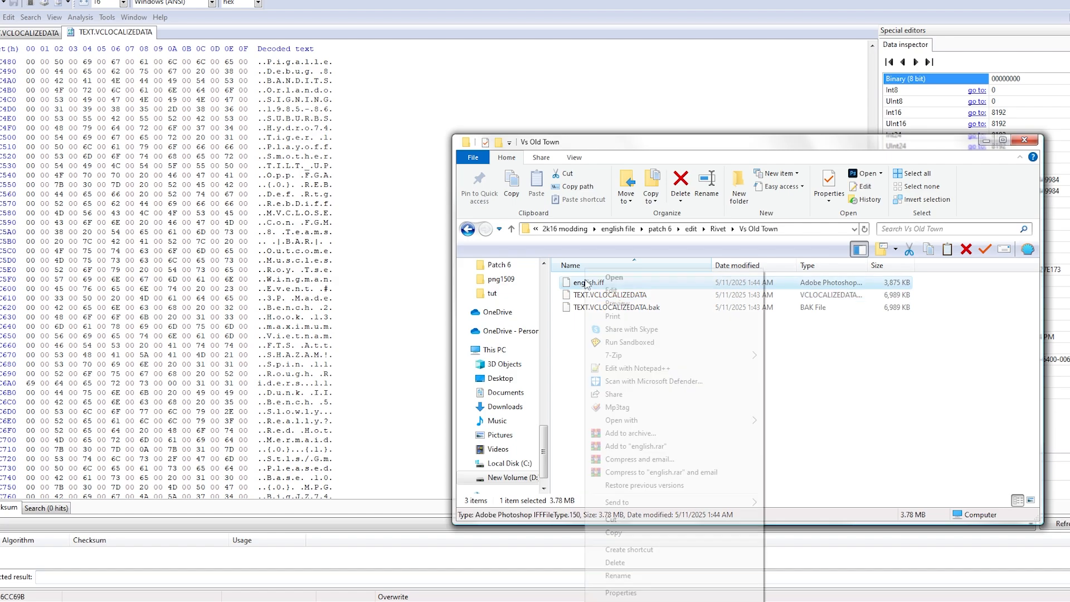
mouse_move(720, 357)
left_click(791, 354)
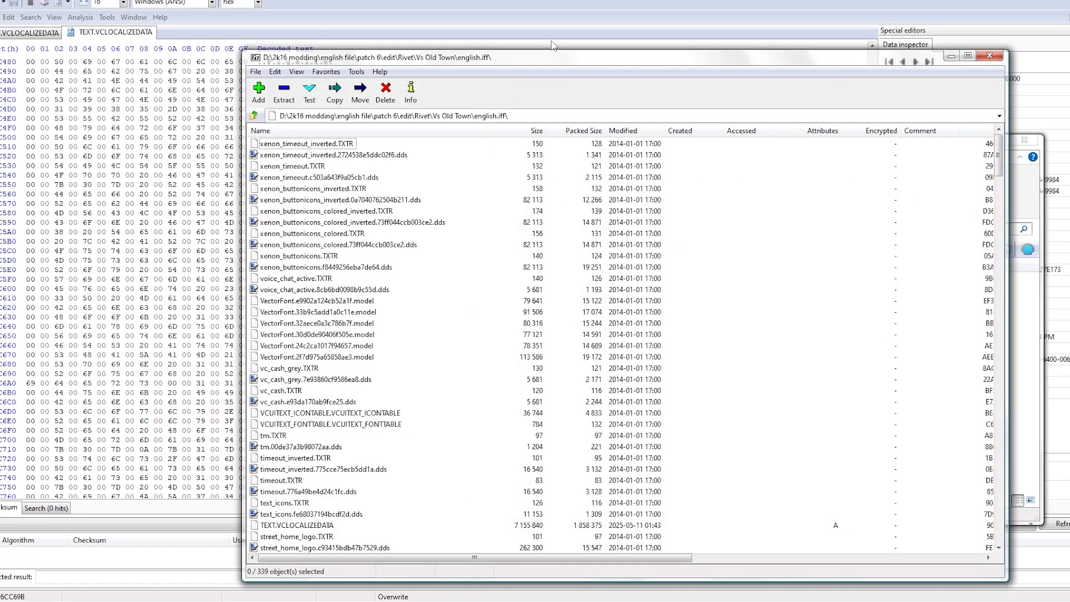
left_click_drag(514, 62, 262, 62)
left_click(585, 295)
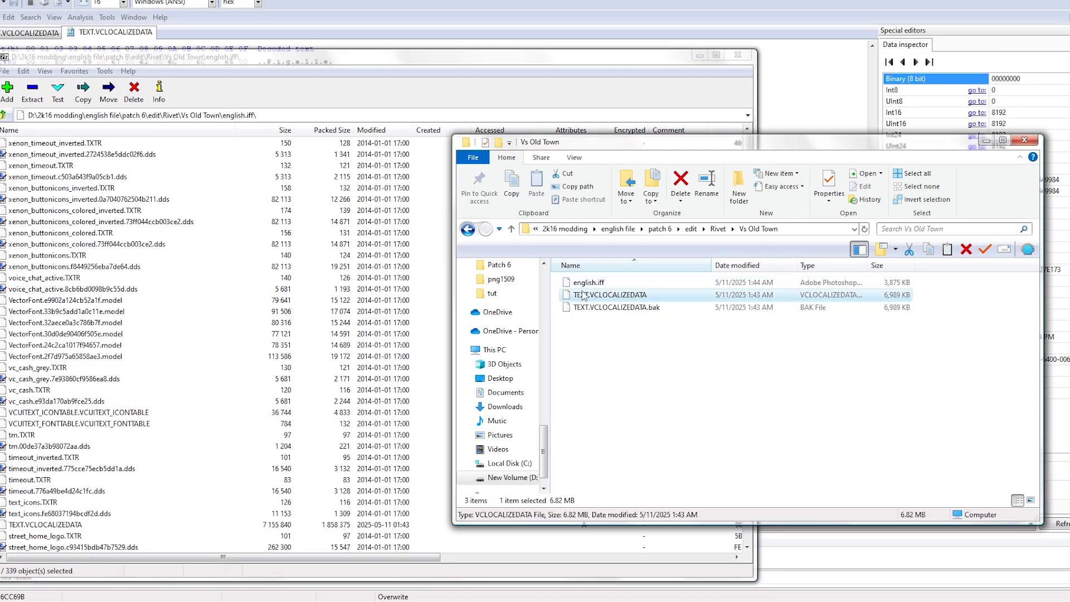
left_click(738, 55)
left_click(597, 283)
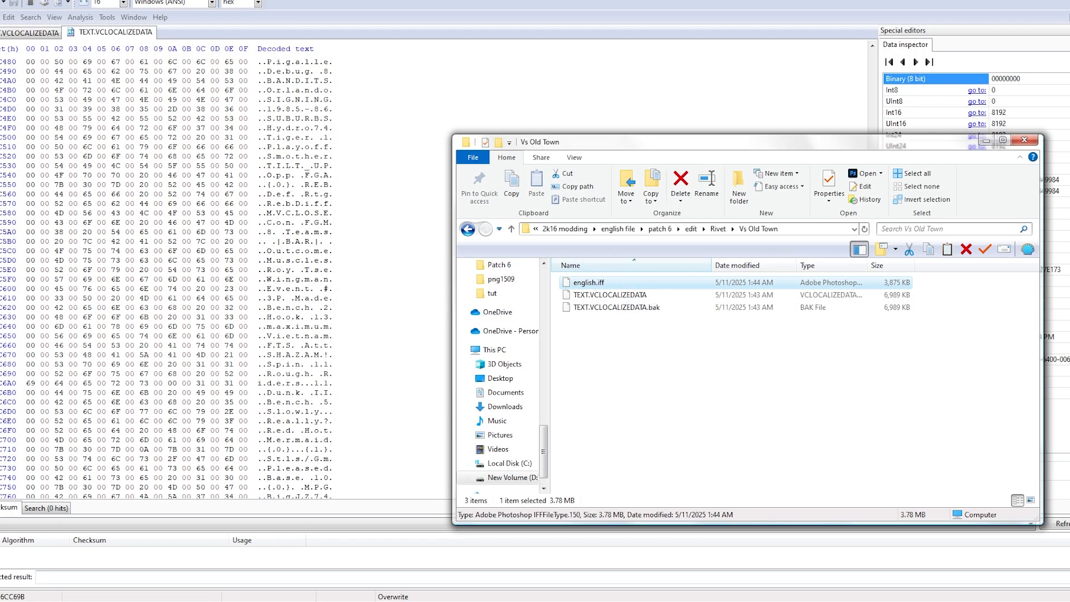
Bring up the Scorebug folder My Team (H) vs Opponent (A), close HxD without saving changes, and close the Vs Old Town folder
left_click(344, 185)
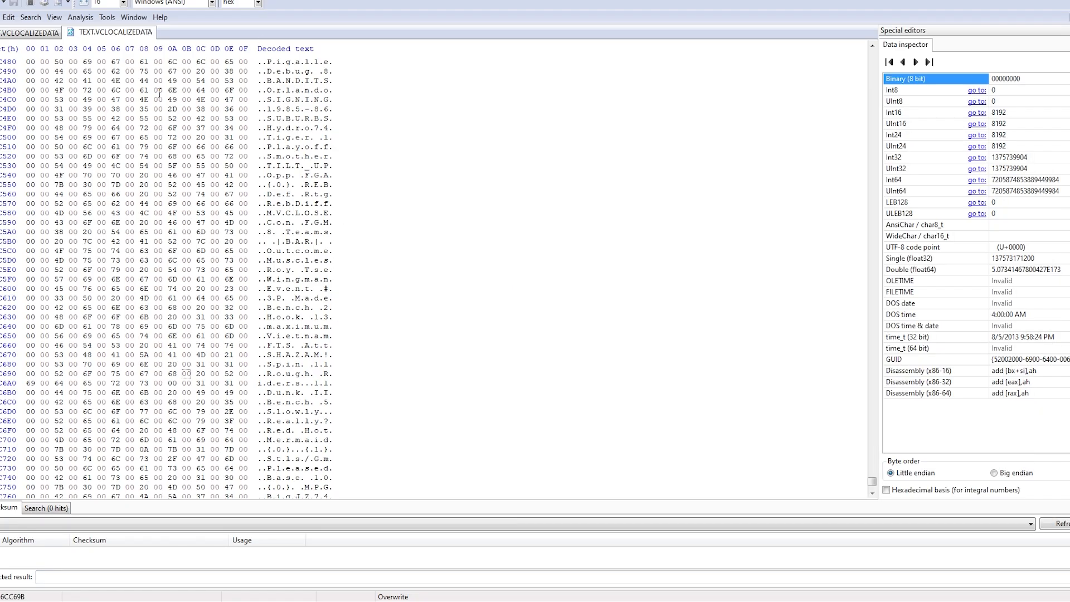
left_click(372, 601)
left_click_drag(312, 105, 287, 104)
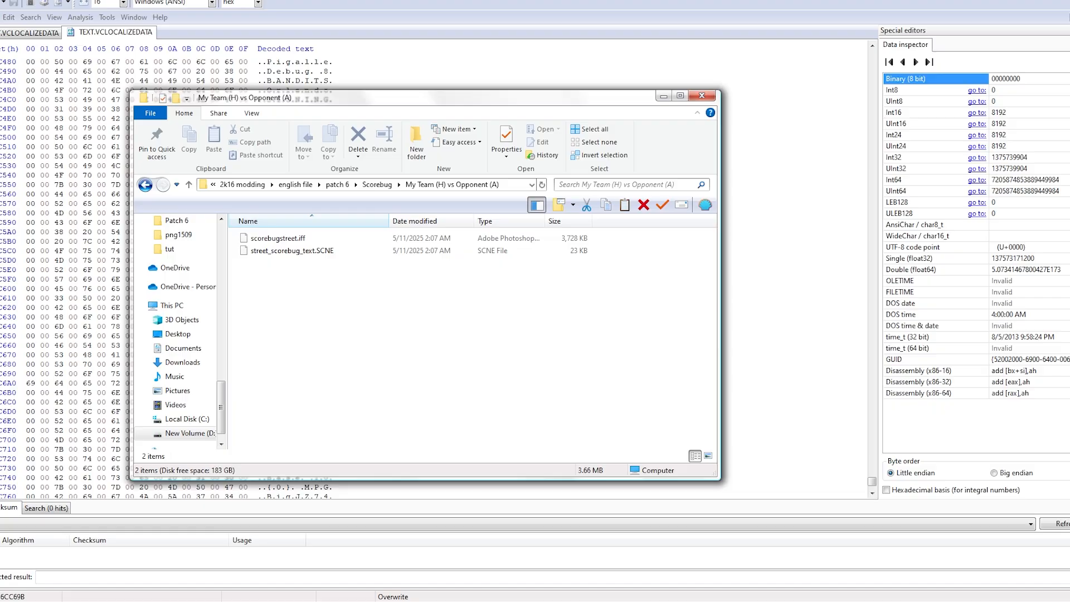
left_click(1069, 5)
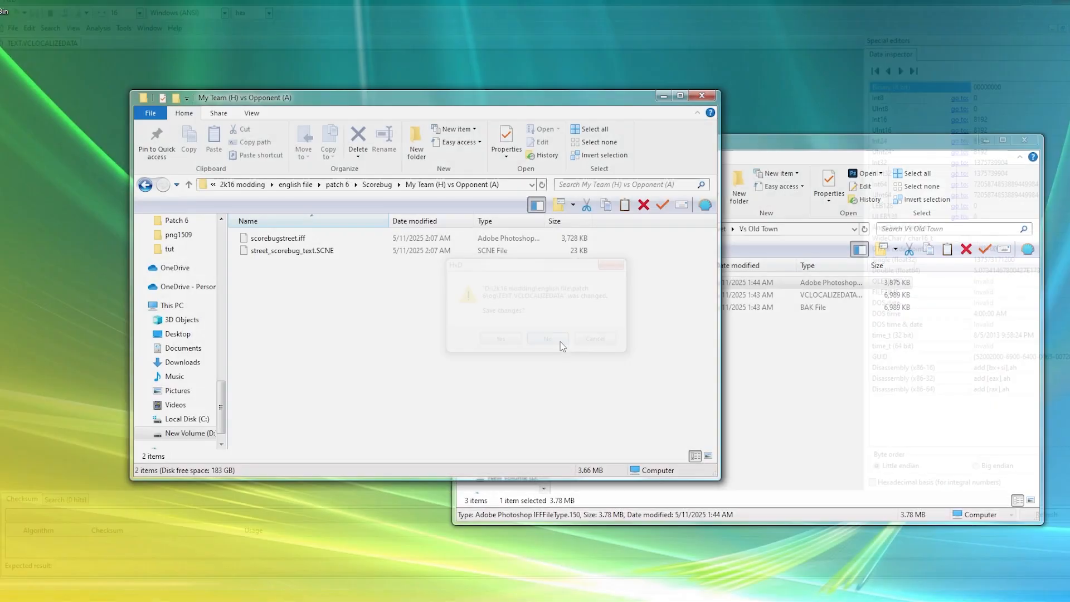
left_click(559, 341)
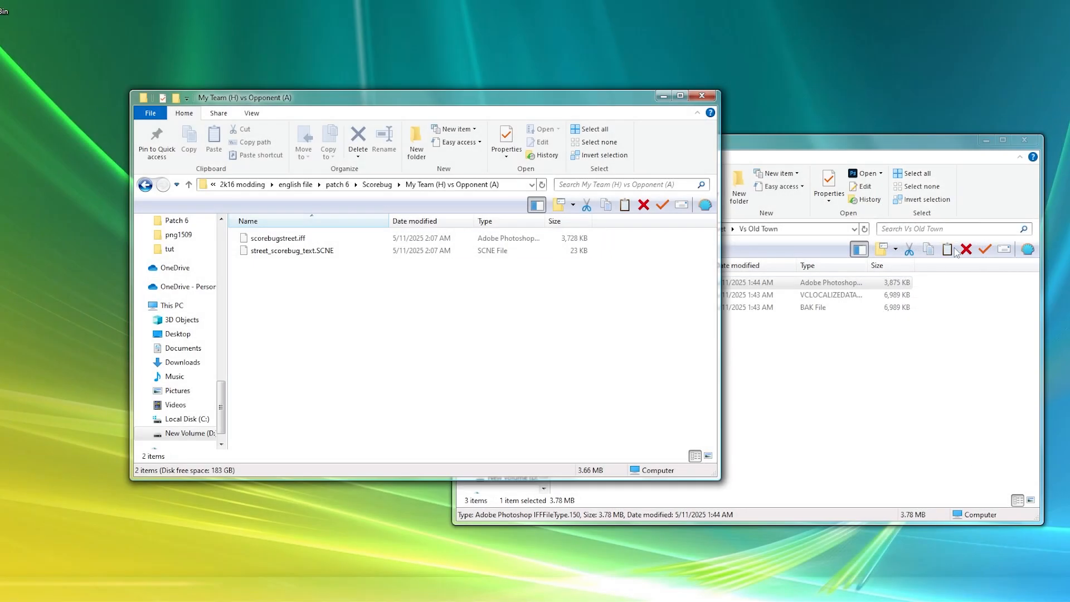
left_click(1024, 140)
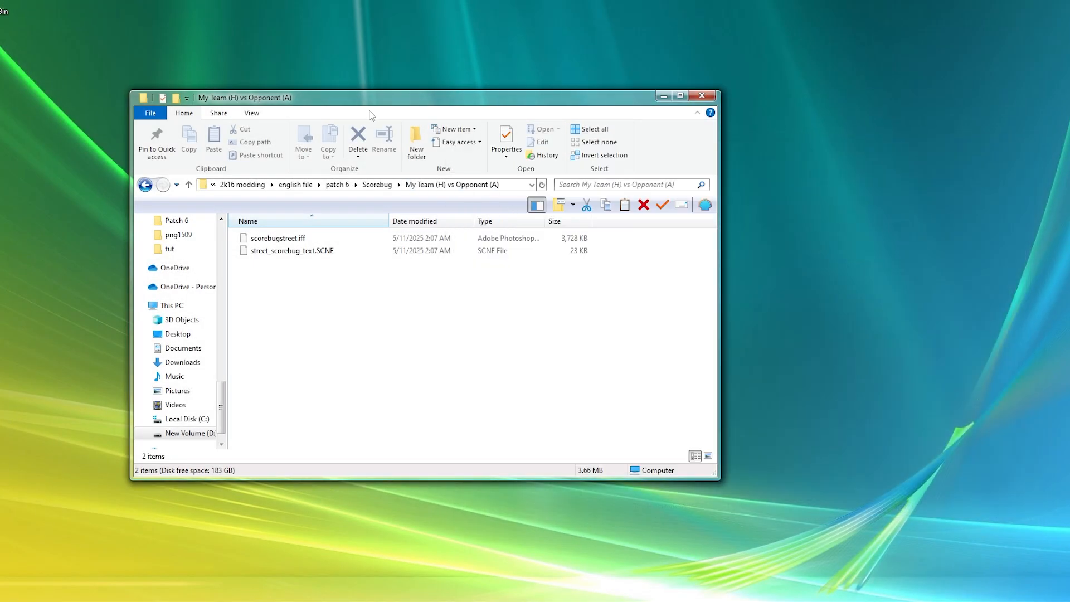
Open scorebugstreet.iff from the My Team (H) vs Opponent (A) folder as an archive in 7-Zip
left_click_drag(380, 105, 536, 112)
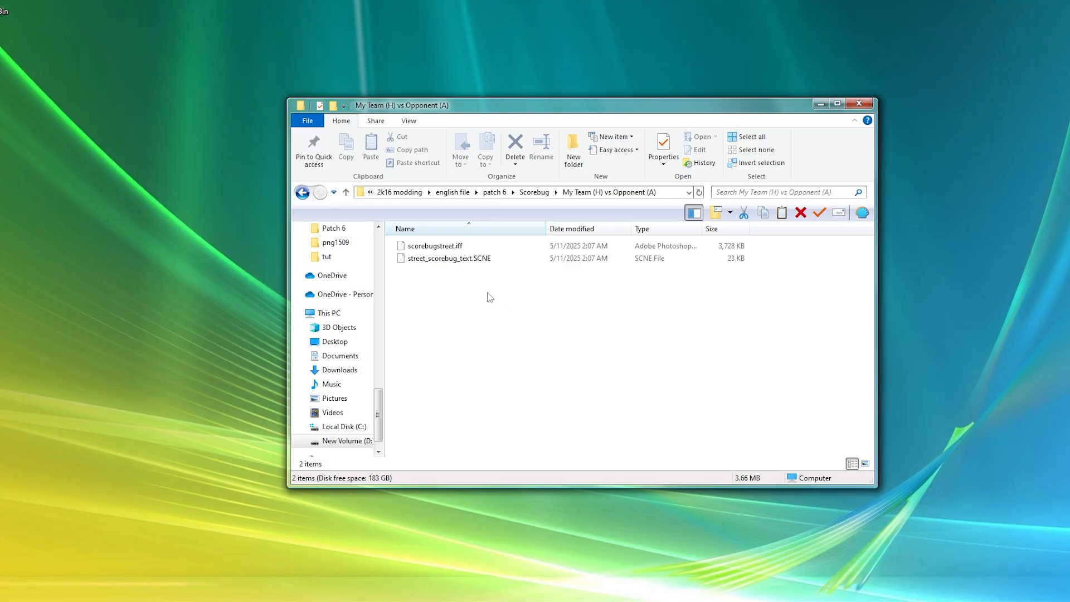
left_click(448, 249)
right_click(448, 249)
mouse_move(557, 331)
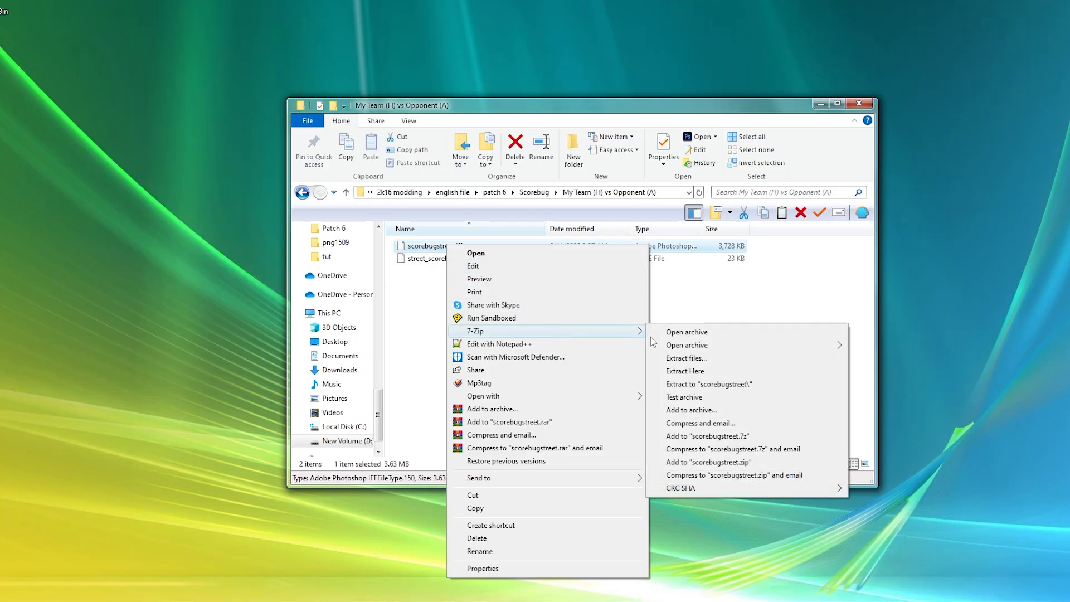
left_click(707, 333)
left_click_drag(430, 61, 618, 45)
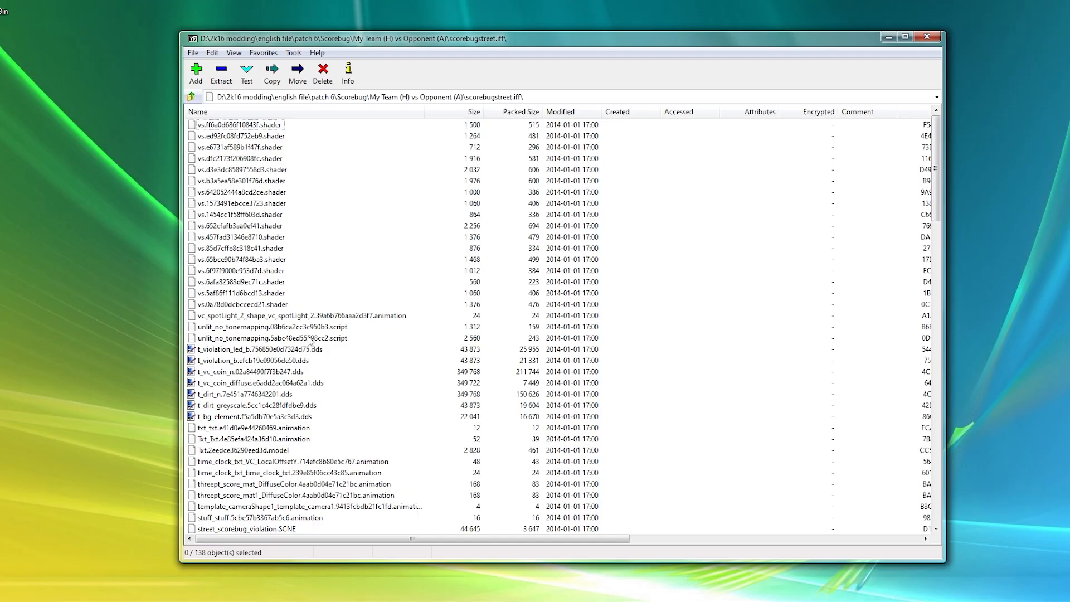
Look through the scorebugstreet.iff archive and select street_scorebug_text.SCNE in its file list
scroll(289, 406, "down", 7)
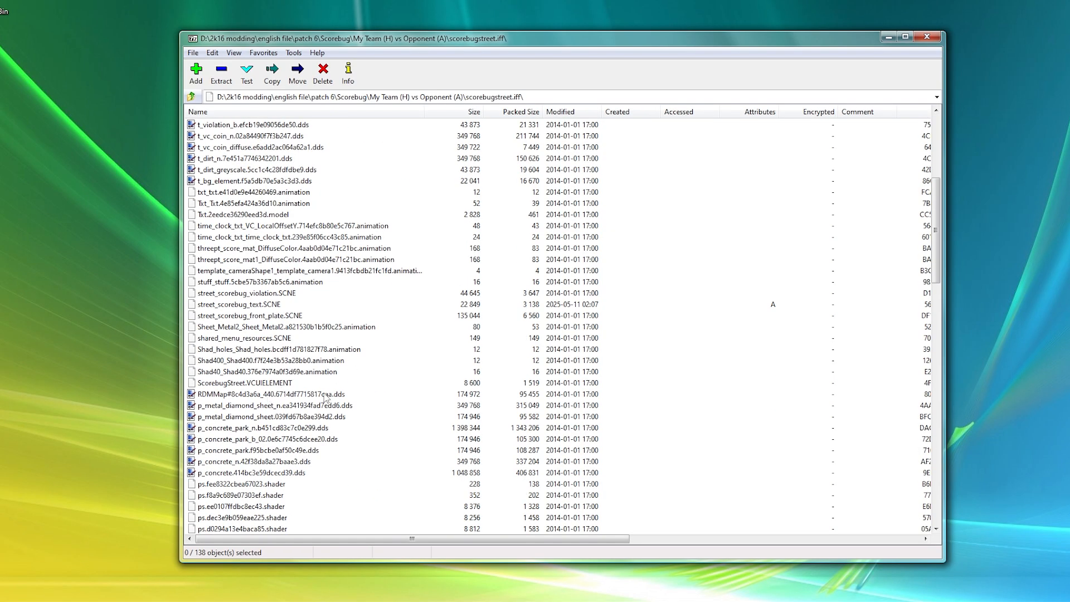
scroll(359, 349, "up", 7)
scroll(394, 288, "down", 20)
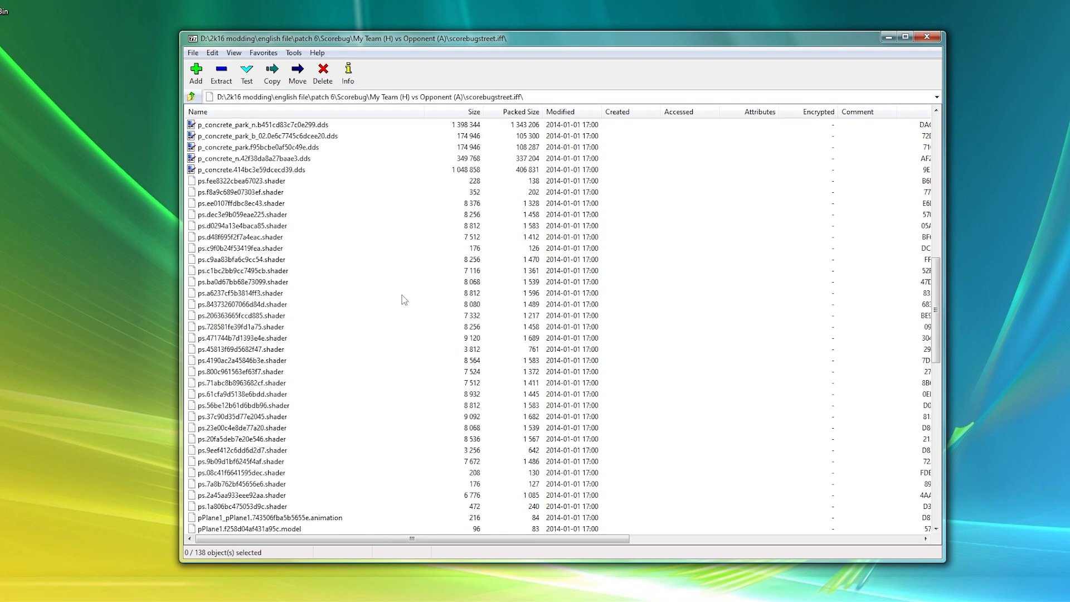
scroll(404, 299, "down", 10)
scroll(412, 312, "up", 12)
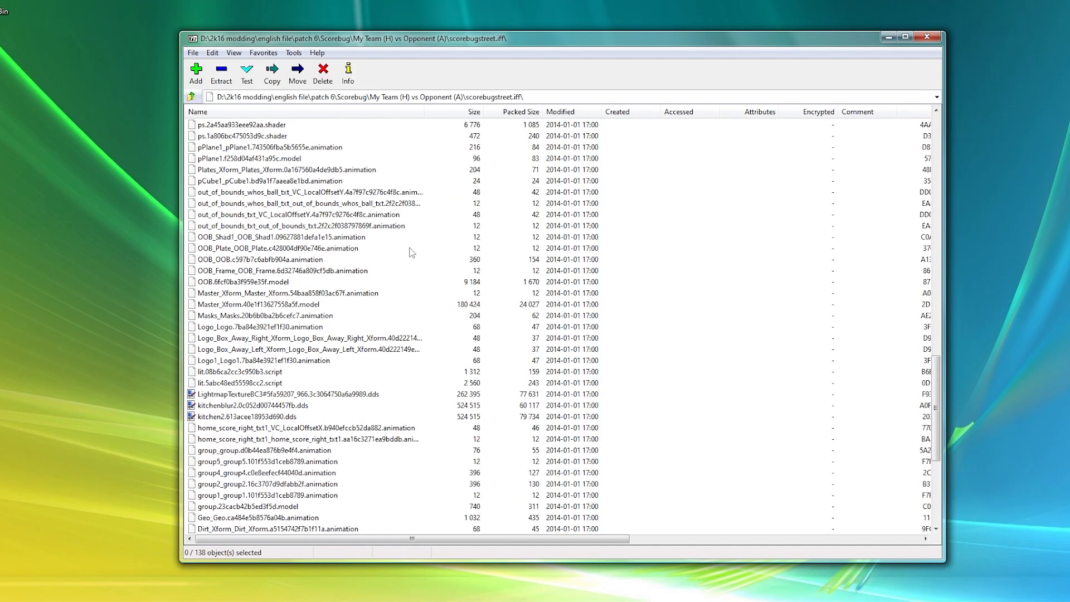
scroll(409, 334, "up", 15)
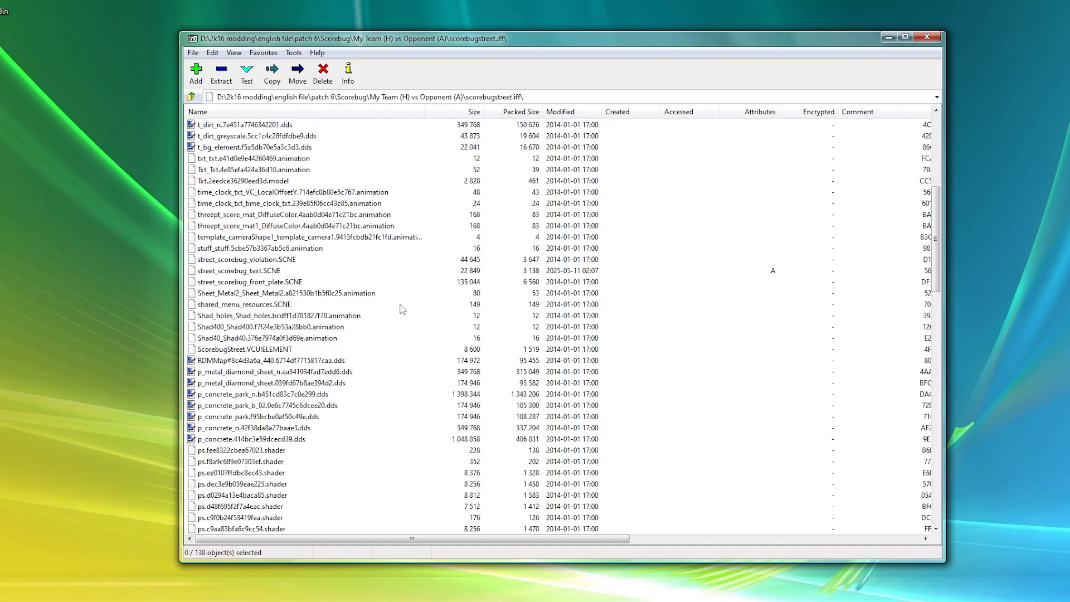
left_click(251, 273)
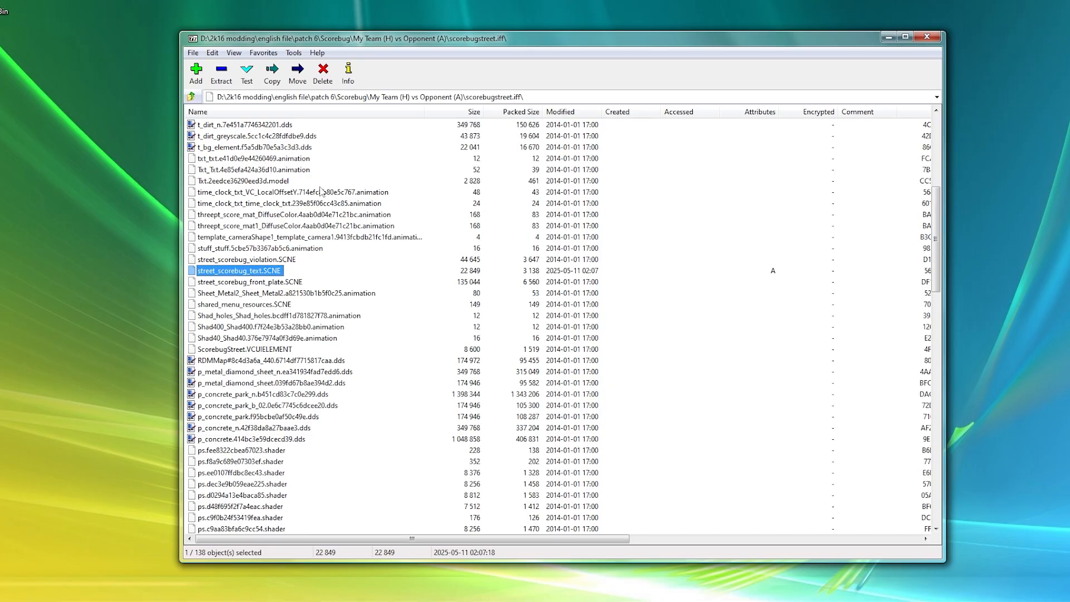
Minimize the archive, open the extracted street_scorebug_text.SCNE in Notepad++, and go to the challenger_label_txt block
left_click(888, 36)
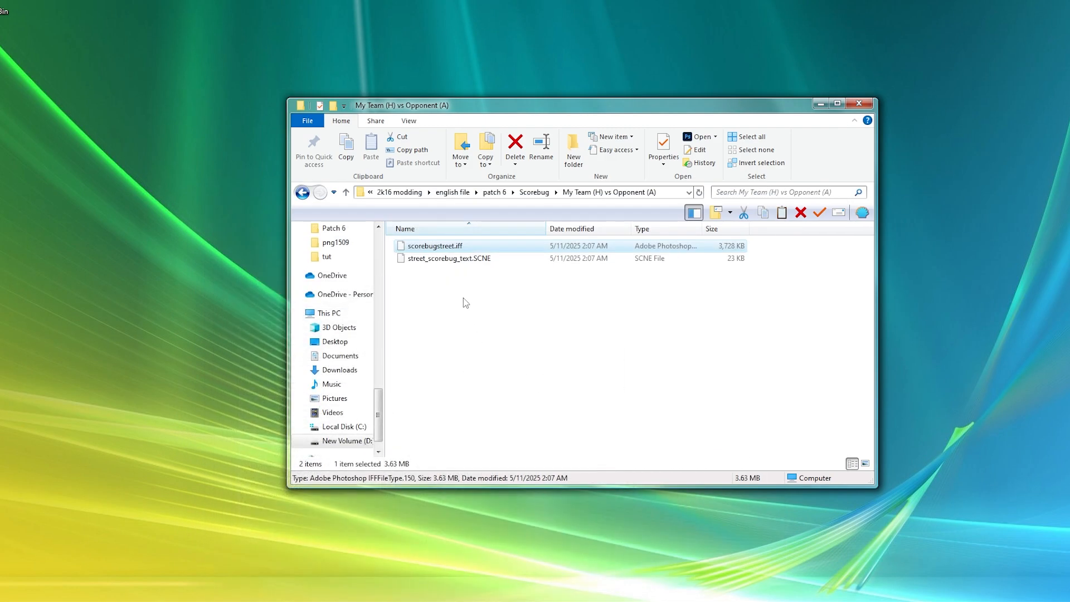
left_click(466, 261)
right_click(466, 261)
left_click(519, 322)
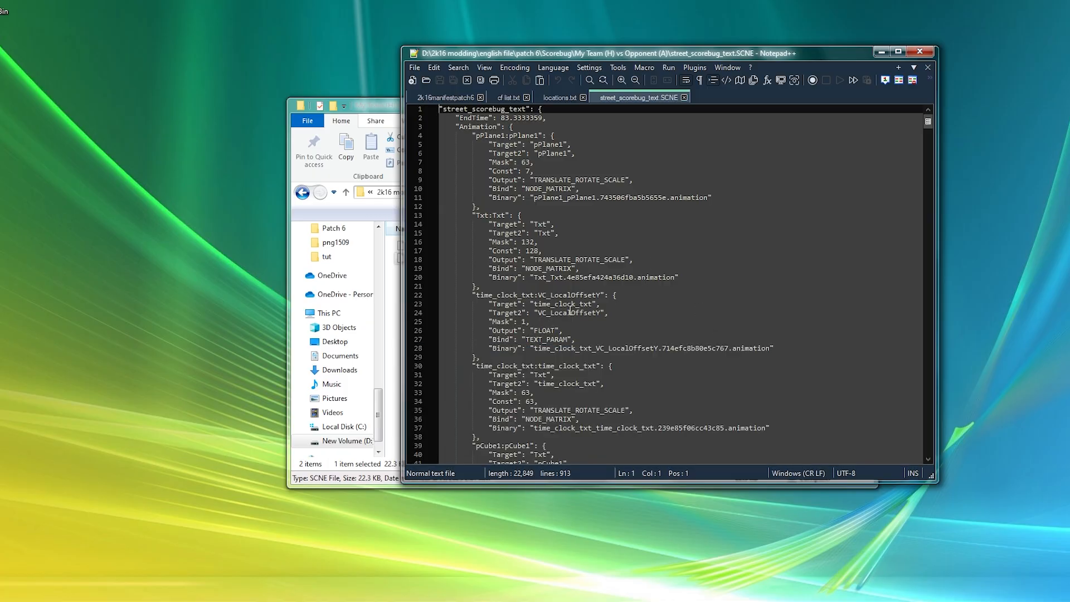
scroll(563, 231, "down", 5)
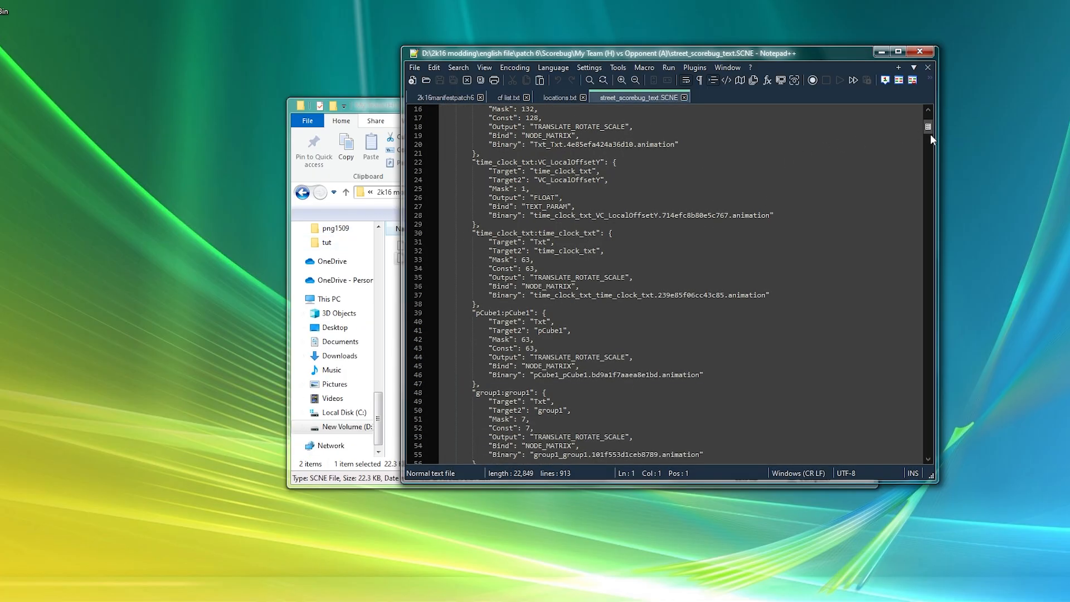
left_click_drag(928, 129, 927, 394)
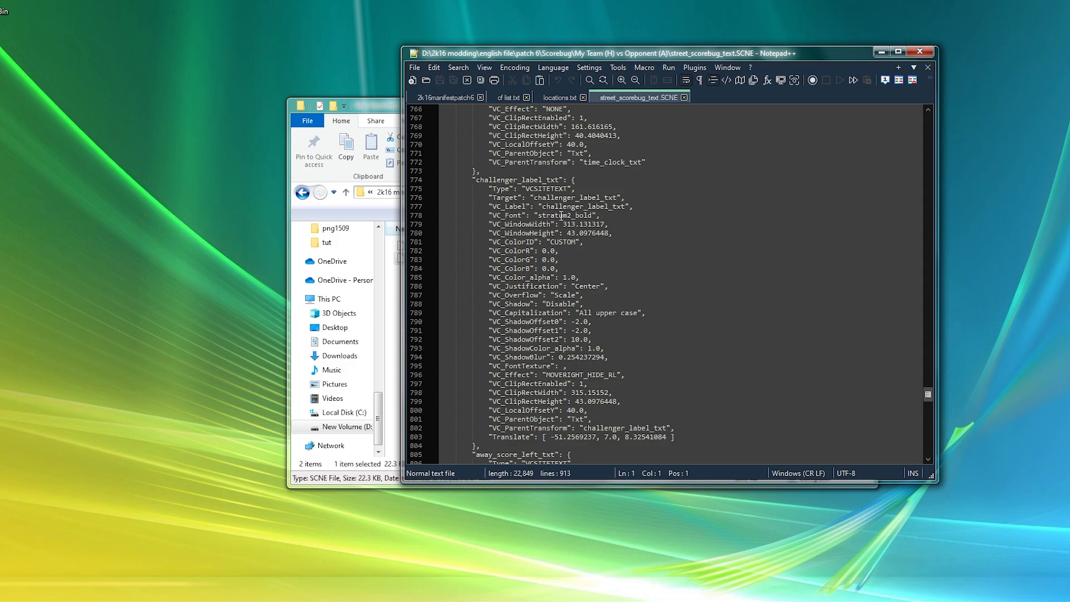
Examine the VC_ColorR, VC_ColorG and VC_ColorB values in the challenger_label_txt block
left_click(530, 180)
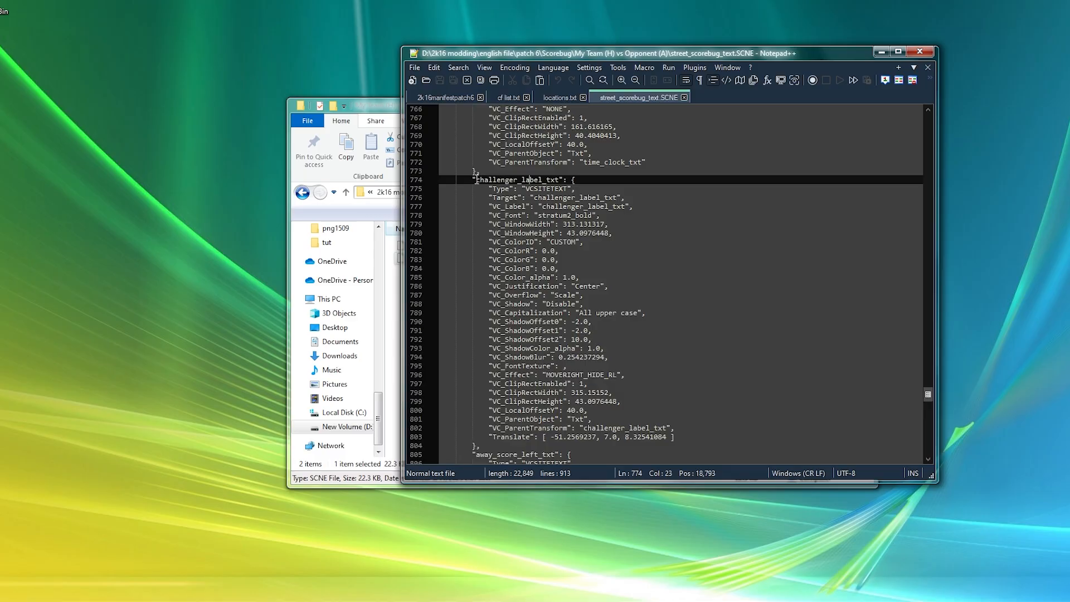
left_click_drag(542, 251, 555, 269)
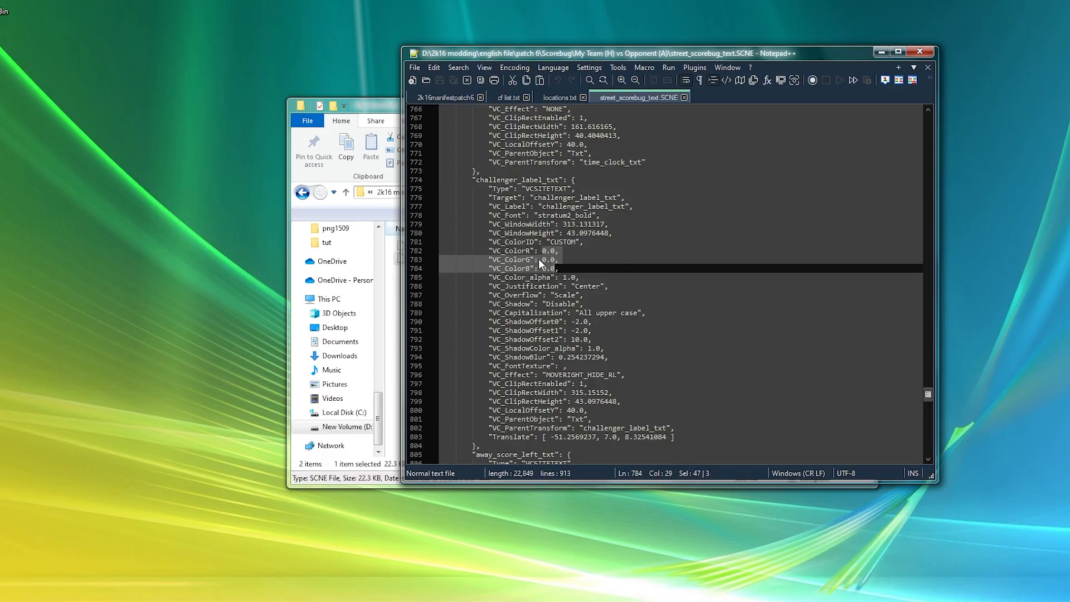
left_click(538, 259)
Find the defender_label_txt2 block and examine its VC_ColorR, VC_ColorG and VC_ColorB values
scroll(565, 270, "down", 20)
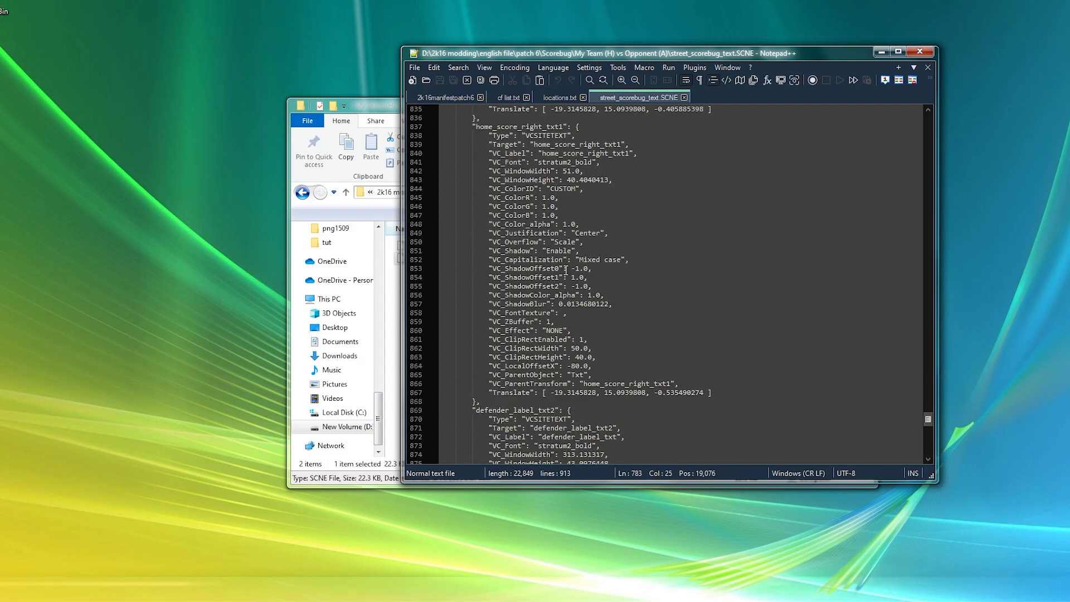
scroll(566, 269, "down", 9)
left_click_drag(539, 242, 556, 258)
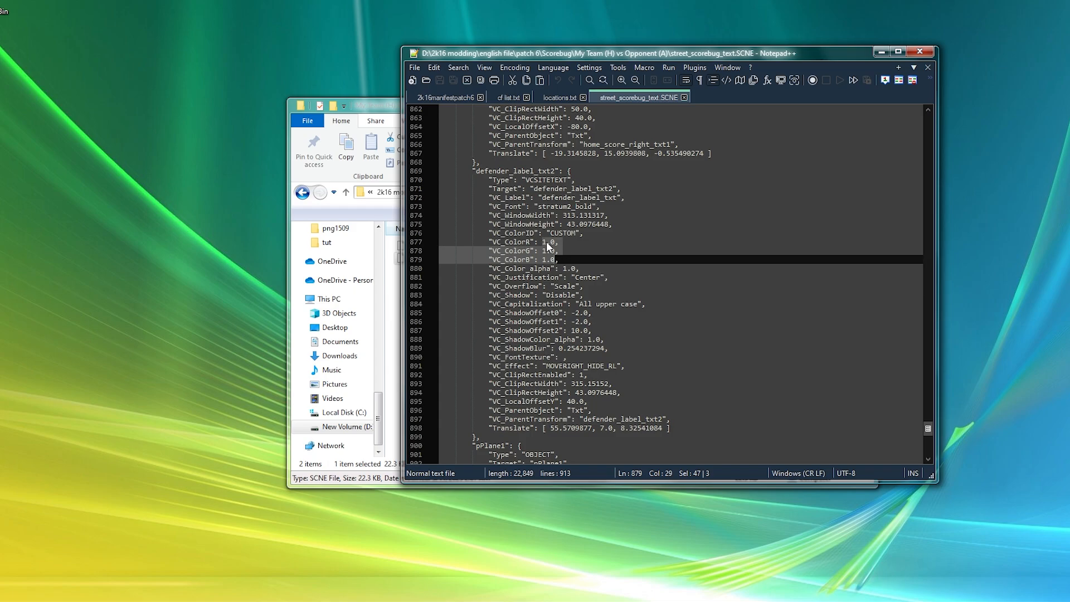
left_click(544, 242)
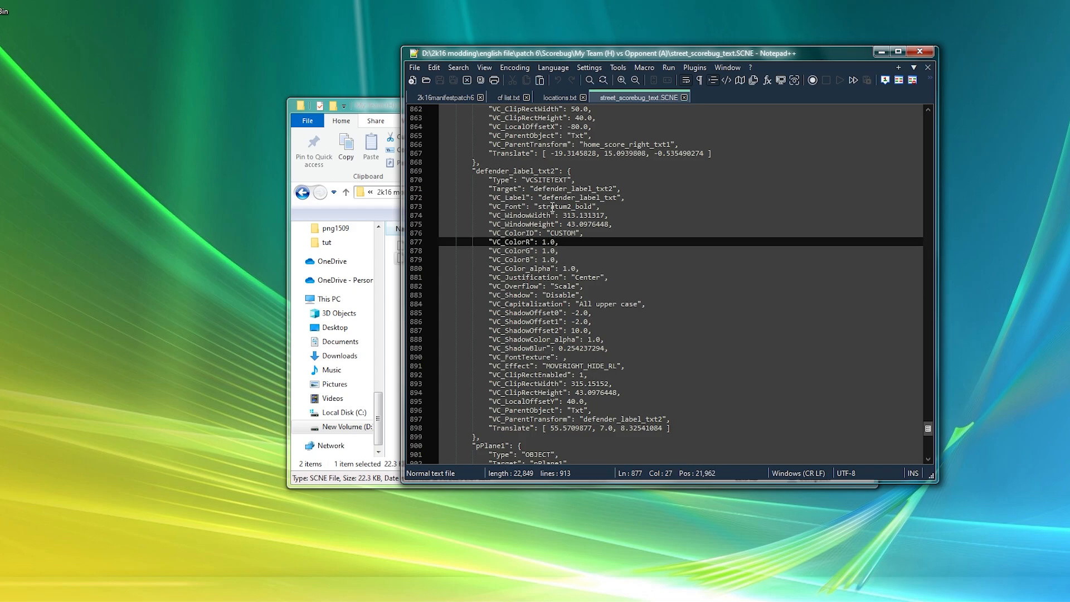
left_click_drag(544, 241, 556, 259)
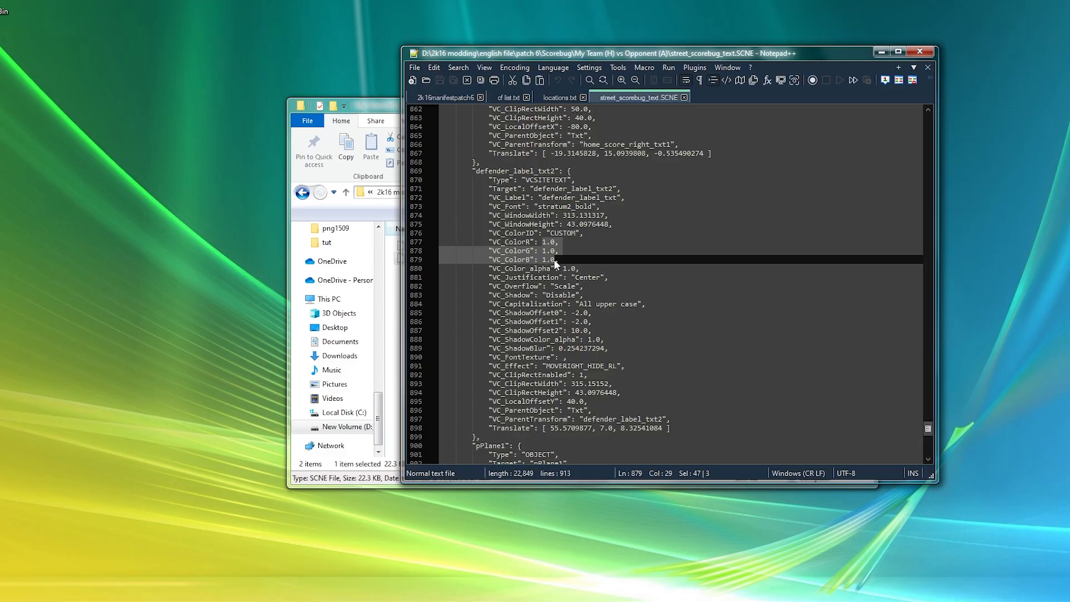
left_click(556, 259)
scroll(542, 301, "up", 3)
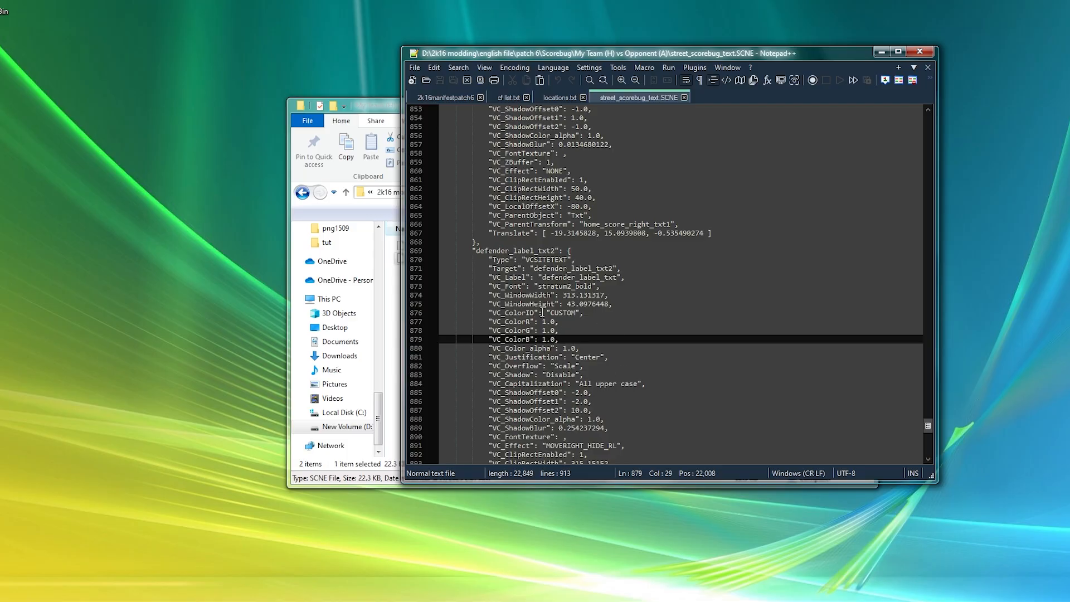
scroll(524, 280, "up", 1)
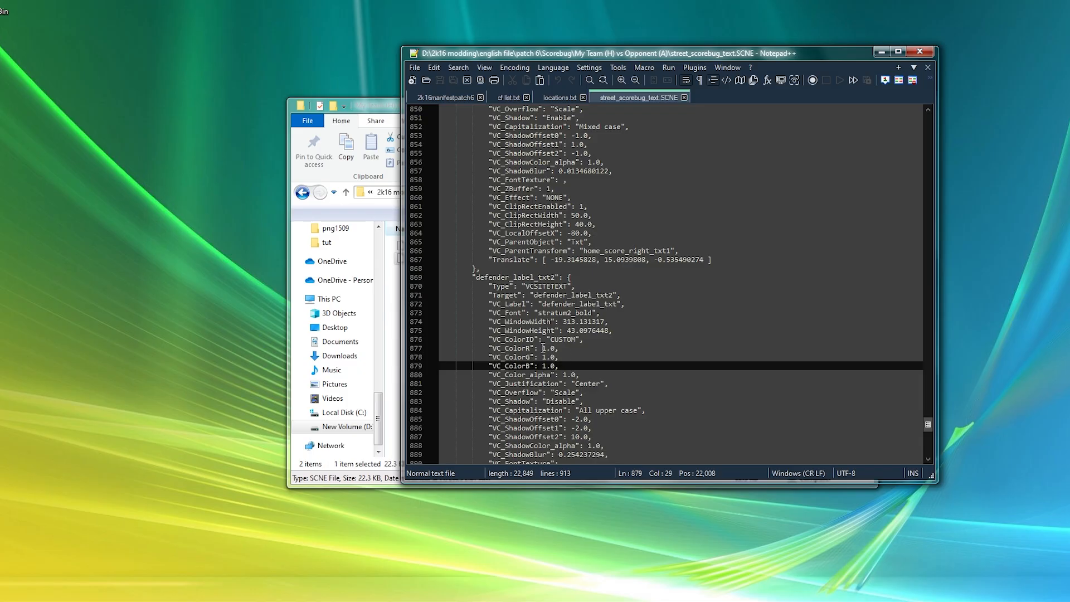
Return to the challenger_label_txt block in street_scorebug_text.SCNE to review its color settings
scroll(543, 348, "up", 20)
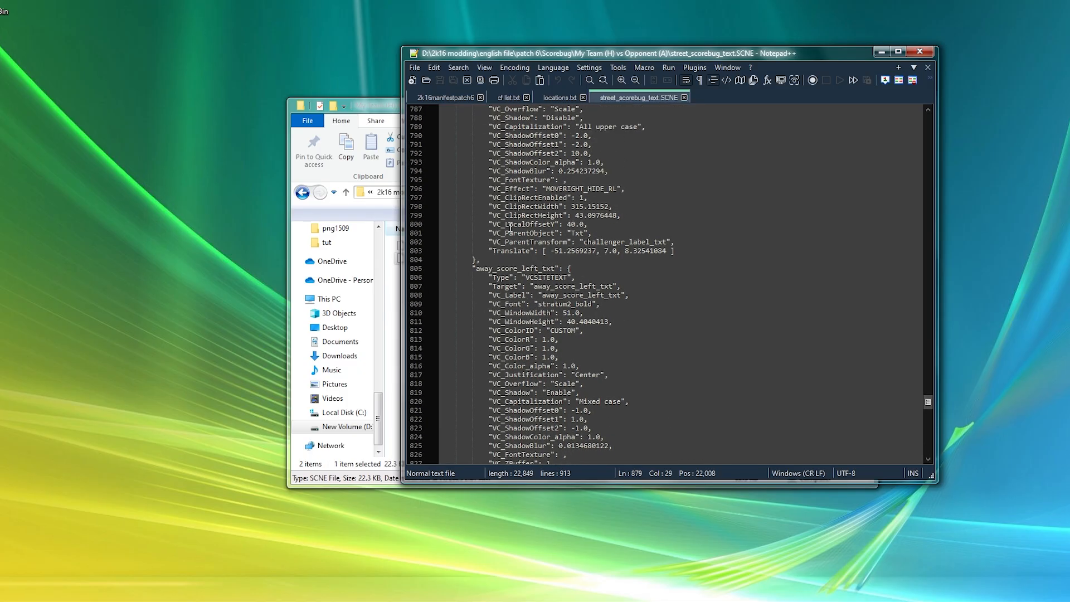
key("ctrl+Tab")
left_click(630, 96)
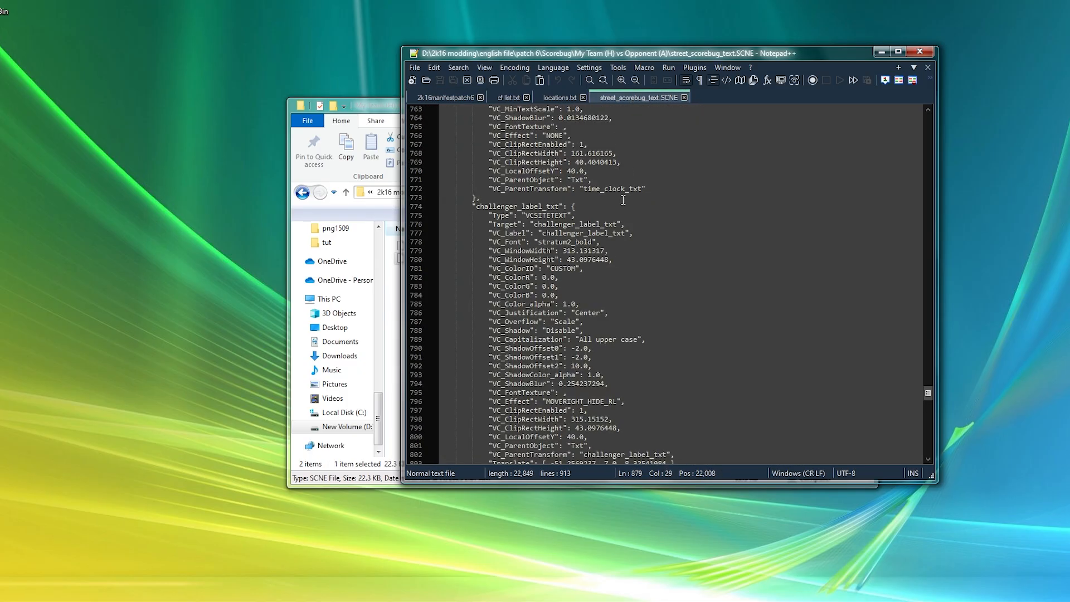
scroll(509, 304, "down", 1)
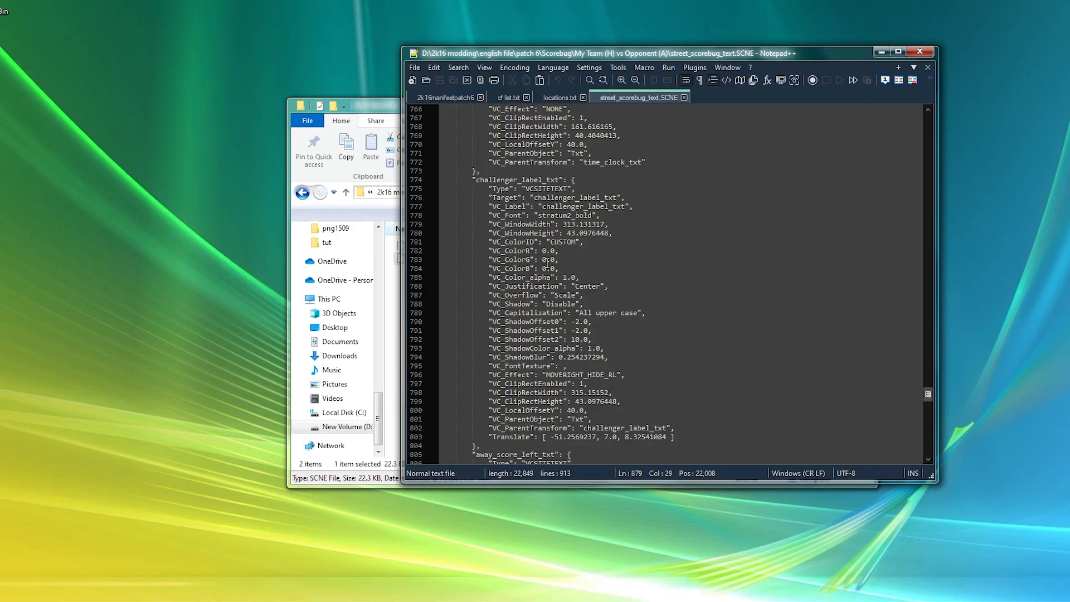
Minimize the text editor, open scorebugstreet.iff as an archive in 7-Zip, and place the archive window beside the file folder
scroll(545, 243, "up", 4)
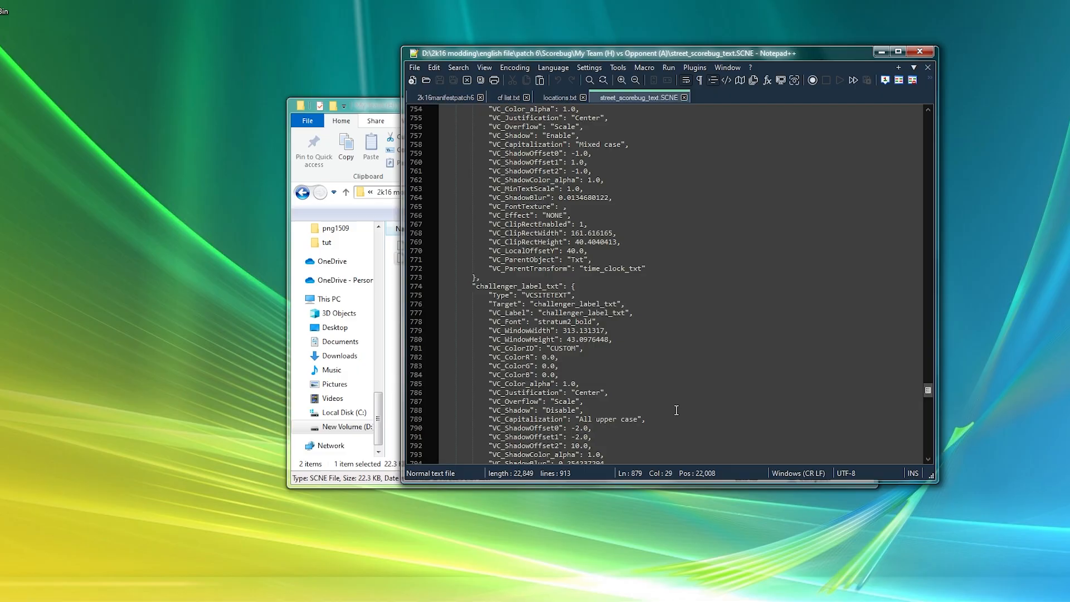
left_click(881, 52)
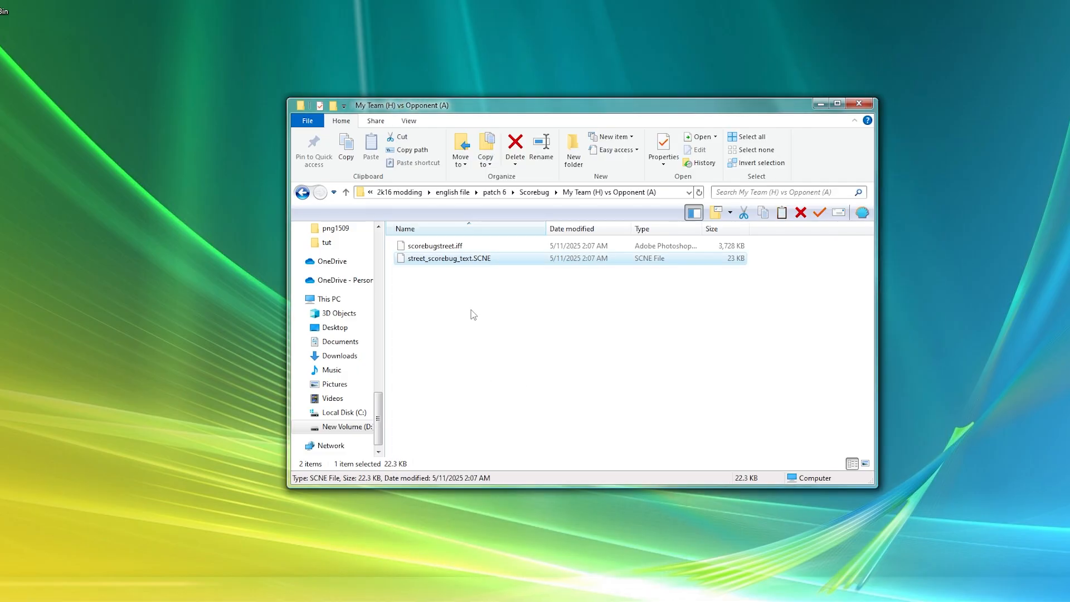
left_click(472, 312)
right_click(475, 246)
key("Escape")
right_click(516, 247)
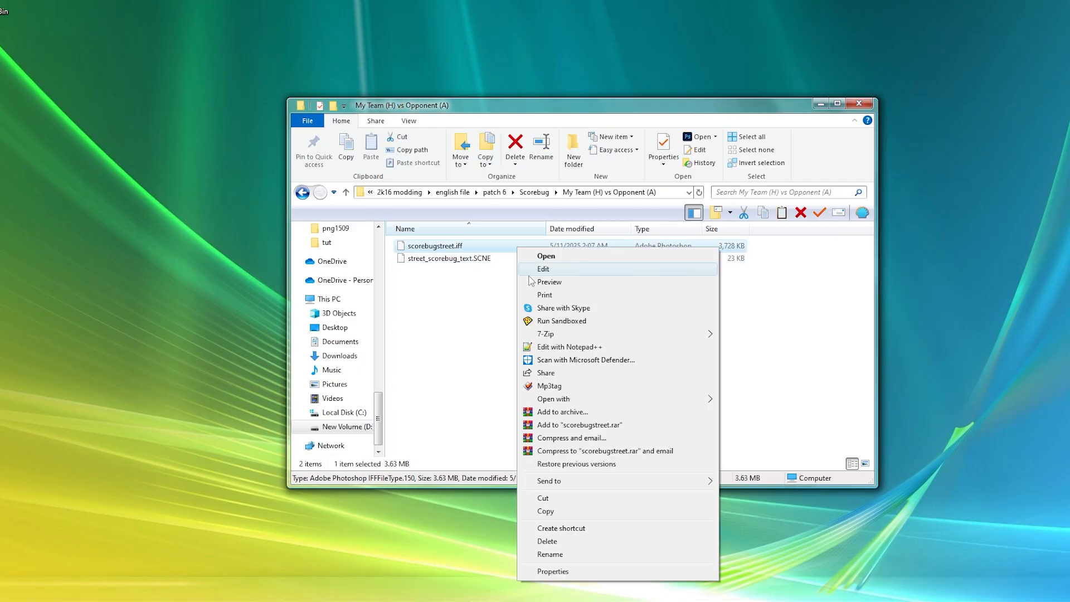
mouse_move(641, 334)
left_click(747, 334)
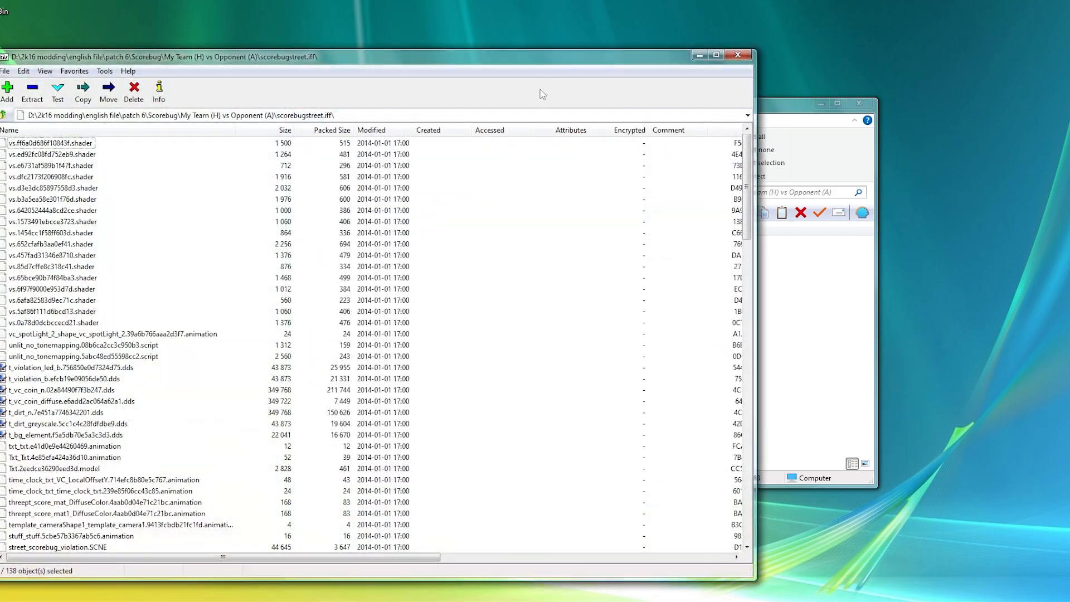
left_click_drag(592, 72, 1040, 62)
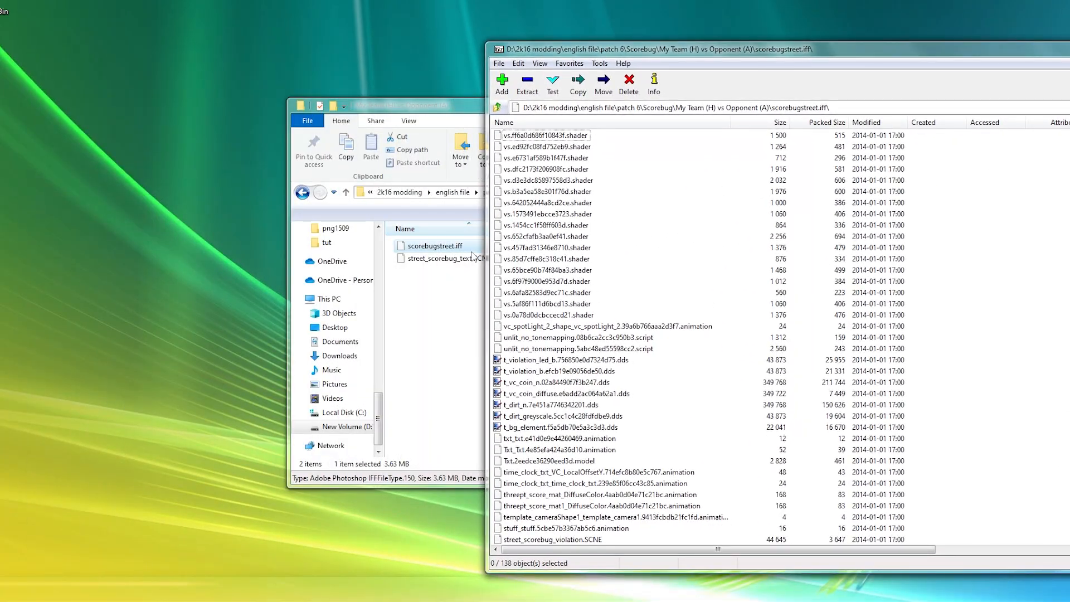
Select street_scorebug_text.SCNE in the folder, close the scorebugstreet.iff archive window, and select scorebugstreet.iff
left_click(446, 259)
left_click_drag(846, 52, 524, 214)
left_click(901, 210)
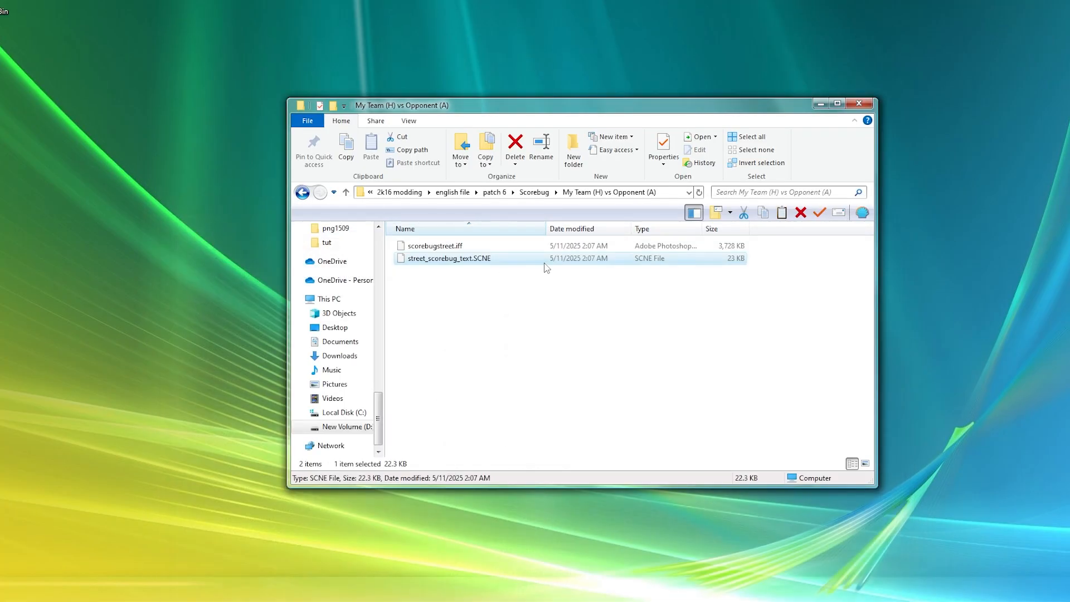
left_click(483, 248)
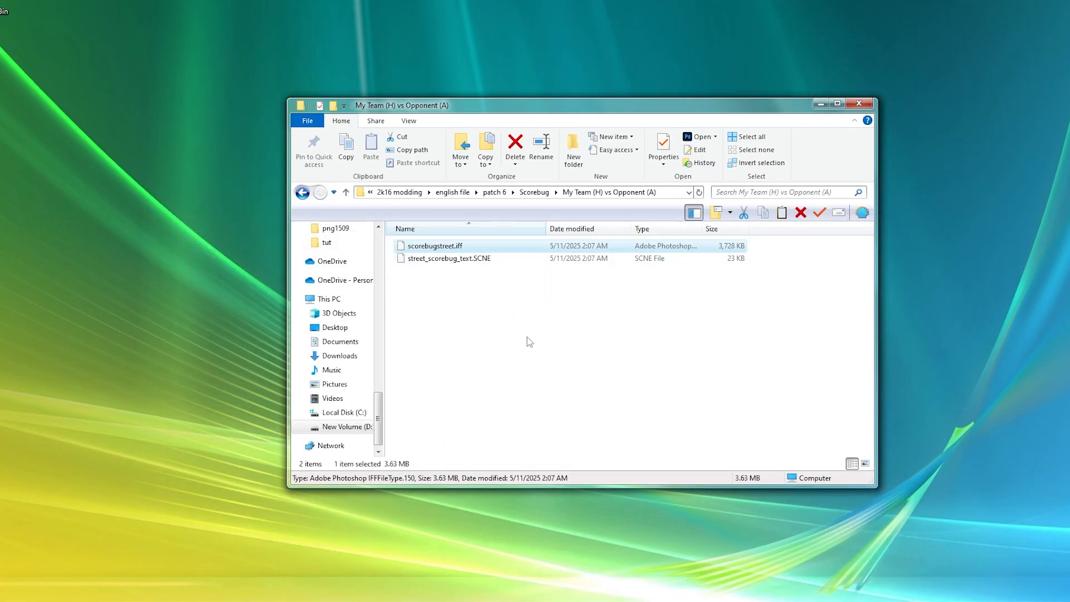